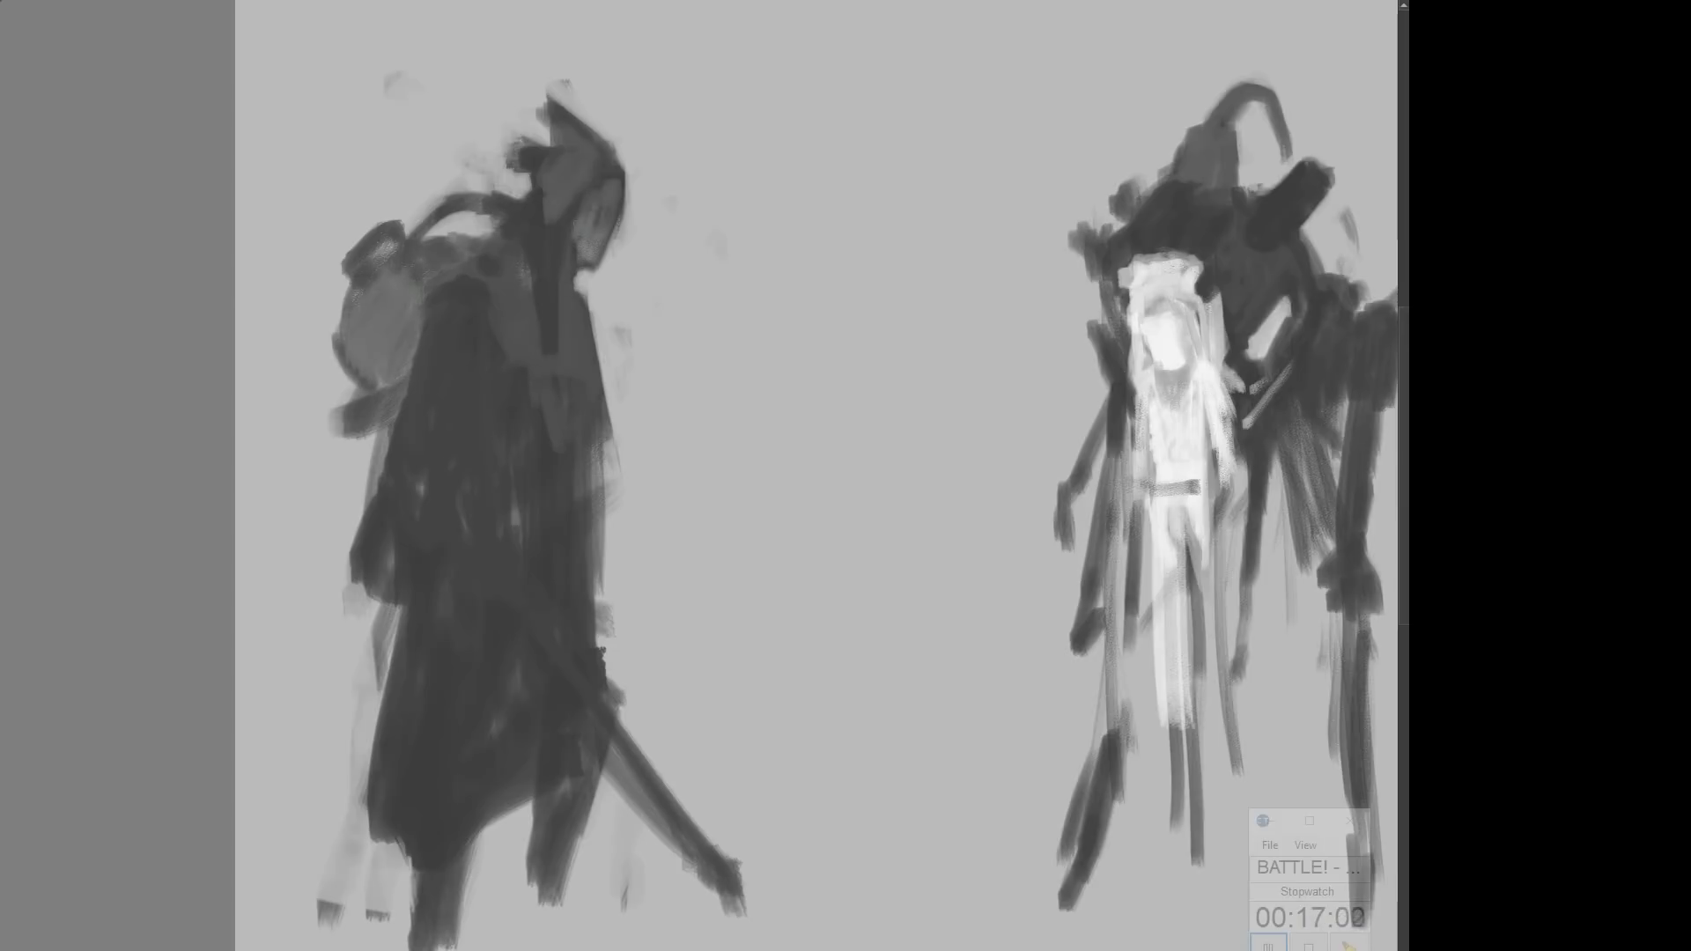
Step: Paint the cloaked figure's outstretched arm holding a tall round-headed staff, and its lowered grey forearm
{"action": "left_click_drag", "start_coordinate": [702, 345], "coordinate": [651, 762]}
{"action": "left_click_drag", "start_coordinate": [695, 579], "coordinate": [775, 509]}
{"action": "left_click_drag", "start_coordinate": [747, 378], "coordinate": [711, 833]}
{"action": "left_click_drag", "start_coordinate": [727, 342], "coordinate": [781, 345]}
{"action": "left_click_drag", "start_coordinate": [524, 629], "coordinate": [571, 687]}
{"action": "left_click_drag", "start_coordinate": [687, 616], "coordinate": [727, 435]}
{"action": "left_click_drag", "start_coordinate": [528, 661], "coordinate": [573, 735]}
{"action": "left_click_drag", "start_coordinate": [687, 441], "coordinate": [687, 551]}
Step: Refine the cloaked figure's hood and robe front, and paint dark boots below the hem
{"action": "left_click_drag", "start_coordinate": [674, 185], "coordinate": [658, 251]}
{"action": "left_click_drag", "start_coordinate": [694, 493], "coordinate": [702, 647]}
{"action": "left_click_drag", "start_coordinate": [654, 828], "coordinate": [724, 924]}
{"action": "left_click_drag", "start_coordinate": [620, 824], "coordinate": [620, 933]}
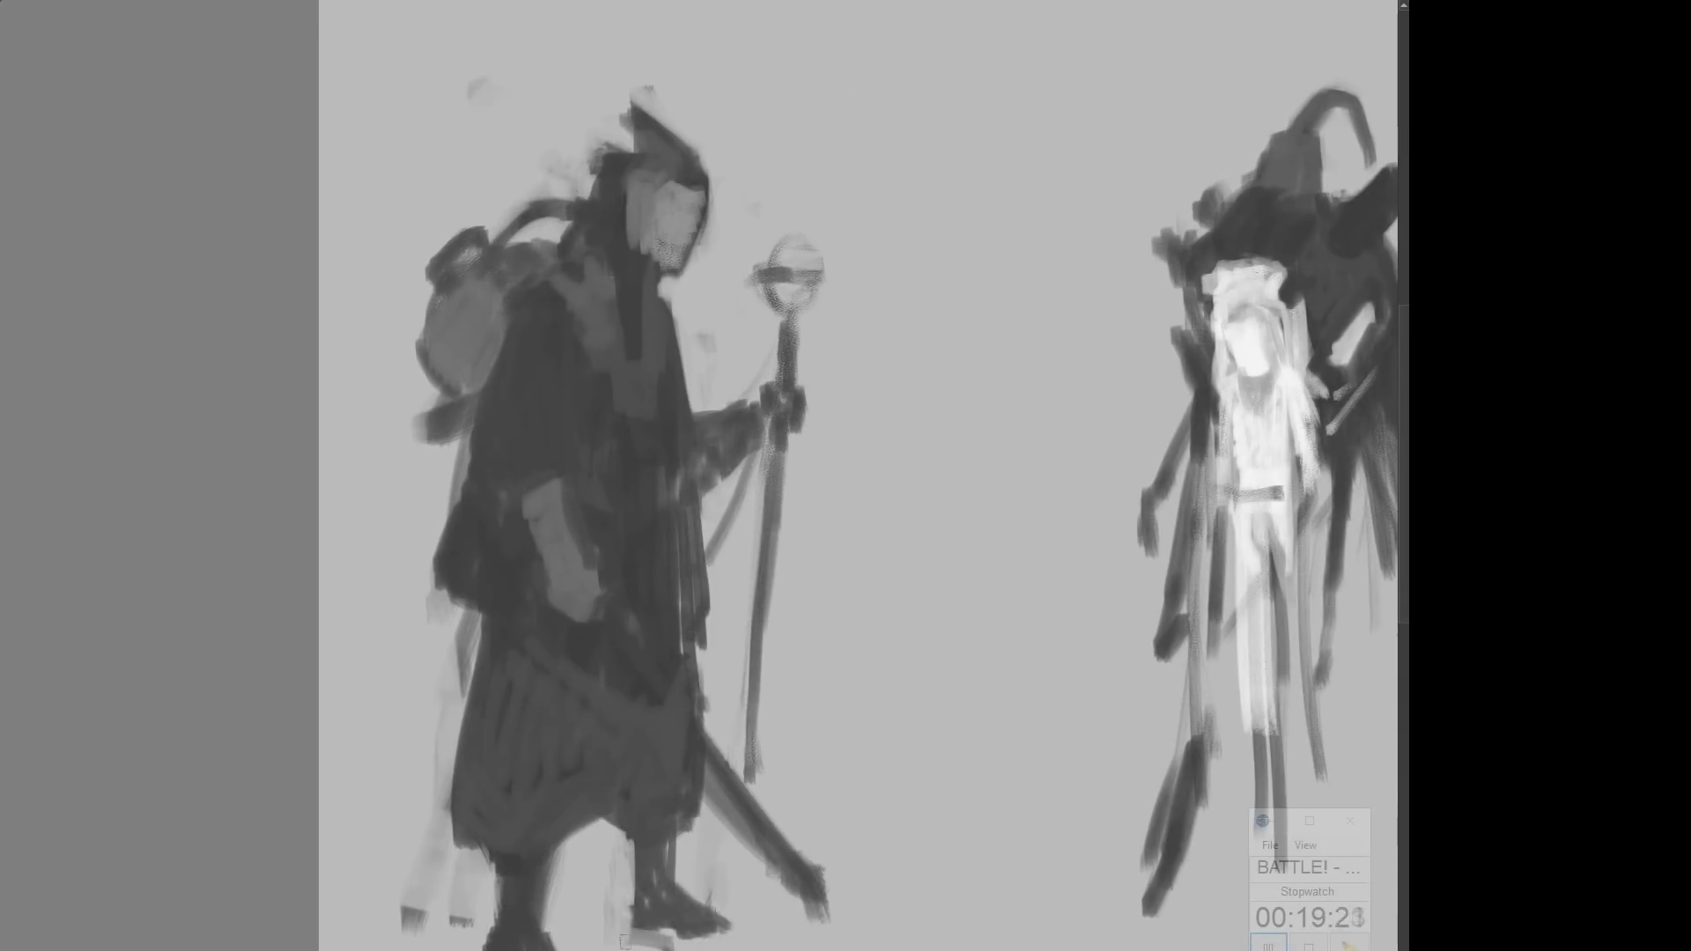
Step: Reshape the cloaked figure's hood and face, and rework its lowered forearm and the robe folds
{"action": "left_click_drag", "start_coordinate": [685, 145], "coordinate": [677, 278]}
{"action": "left_click_drag", "start_coordinate": [630, 176], "coordinate": [647, 238]}
{"action": "mouse_move", "coordinate": [537, 488]}
{"action": "left_mouse_down"}
{"action": "mouse_move", "coordinate": [571, 576]}
{"action": "mouse_move", "coordinate": [536, 647]}
{"action": "left_mouse_up"}
{"action": "left_click_drag", "start_coordinate": [590, 498], "coordinate": [685, 502]}
{"action": "left_click_drag", "start_coordinate": [632, 564], "coordinate": [697, 352]}
{"action": "left_click_drag", "start_coordinate": [589, 643], "coordinate": [583, 819]}
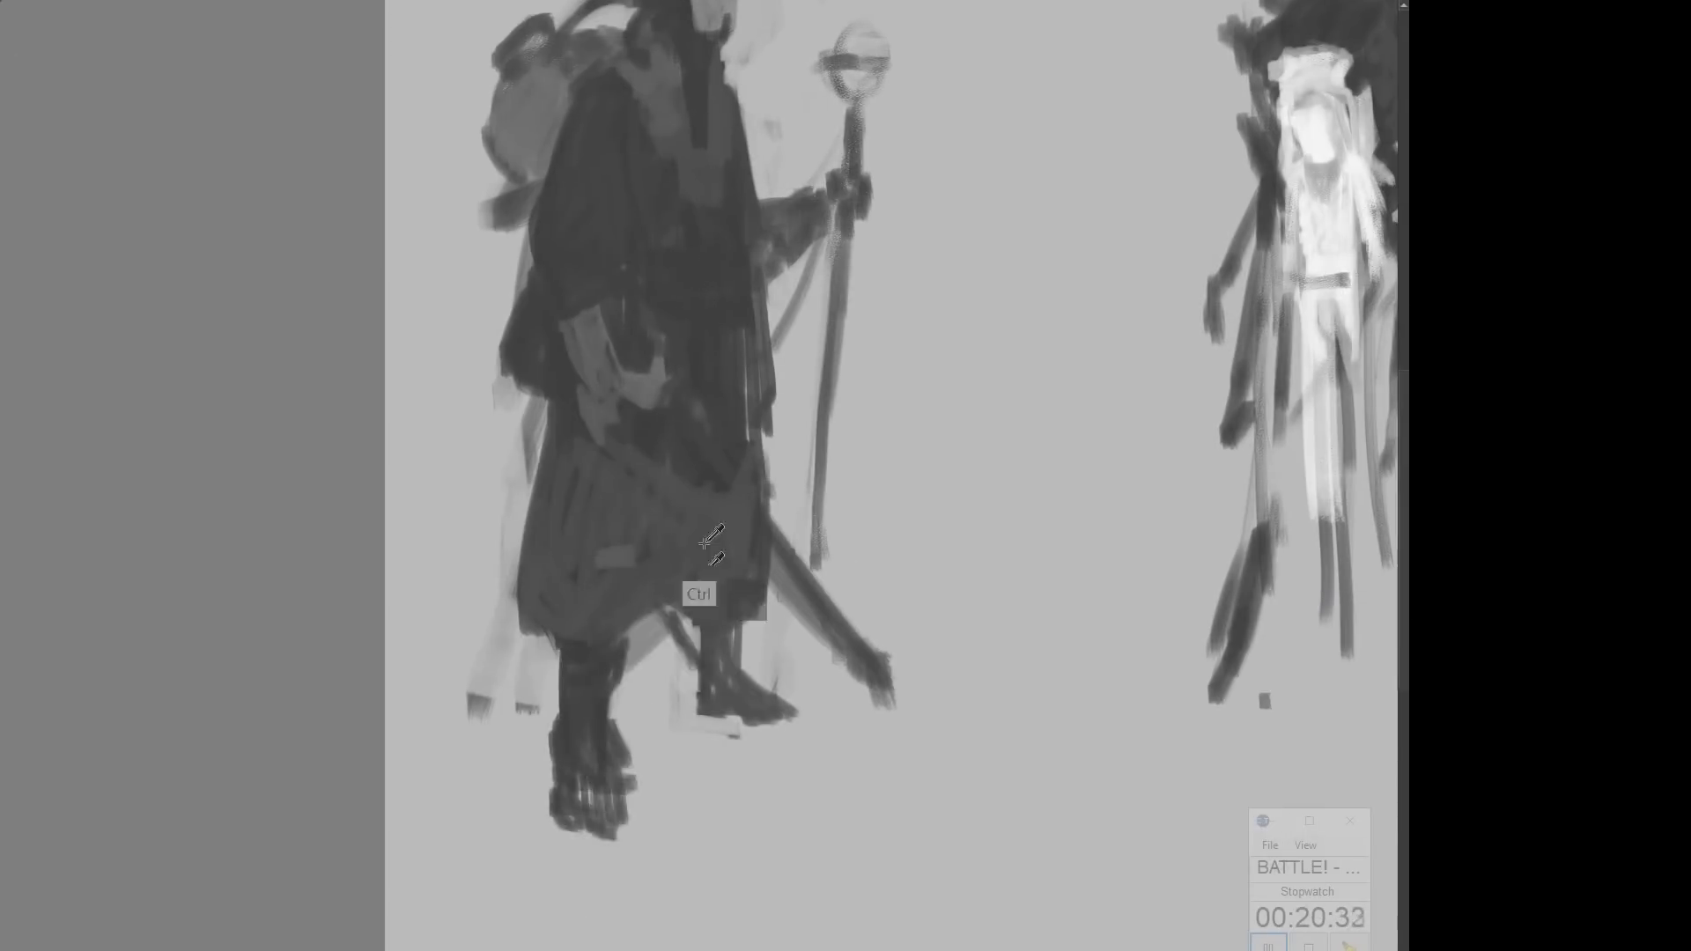
Step: Paint upright prongs on the staff head and a light patch on the cloaked figure's backpack
{"action": "left_click_drag", "start_coordinate": [696, 440], "coordinate": [677, 556]}
{"action": "left_click_drag", "start_coordinate": [861, 161], "coordinate": [859, 214]}
{"action": "left_click_drag", "start_coordinate": [794, 139], "coordinate": [792, 208]}
{"action": "left_click_drag", "start_coordinate": [673, 280], "coordinate": [673, 344]}
{"action": "left_click_drag", "start_coordinate": [801, 254], "coordinate": [718, 311]}
{"action": "left_click_drag", "start_coordinate": [456, 231], "coordinate": [471, 331]}
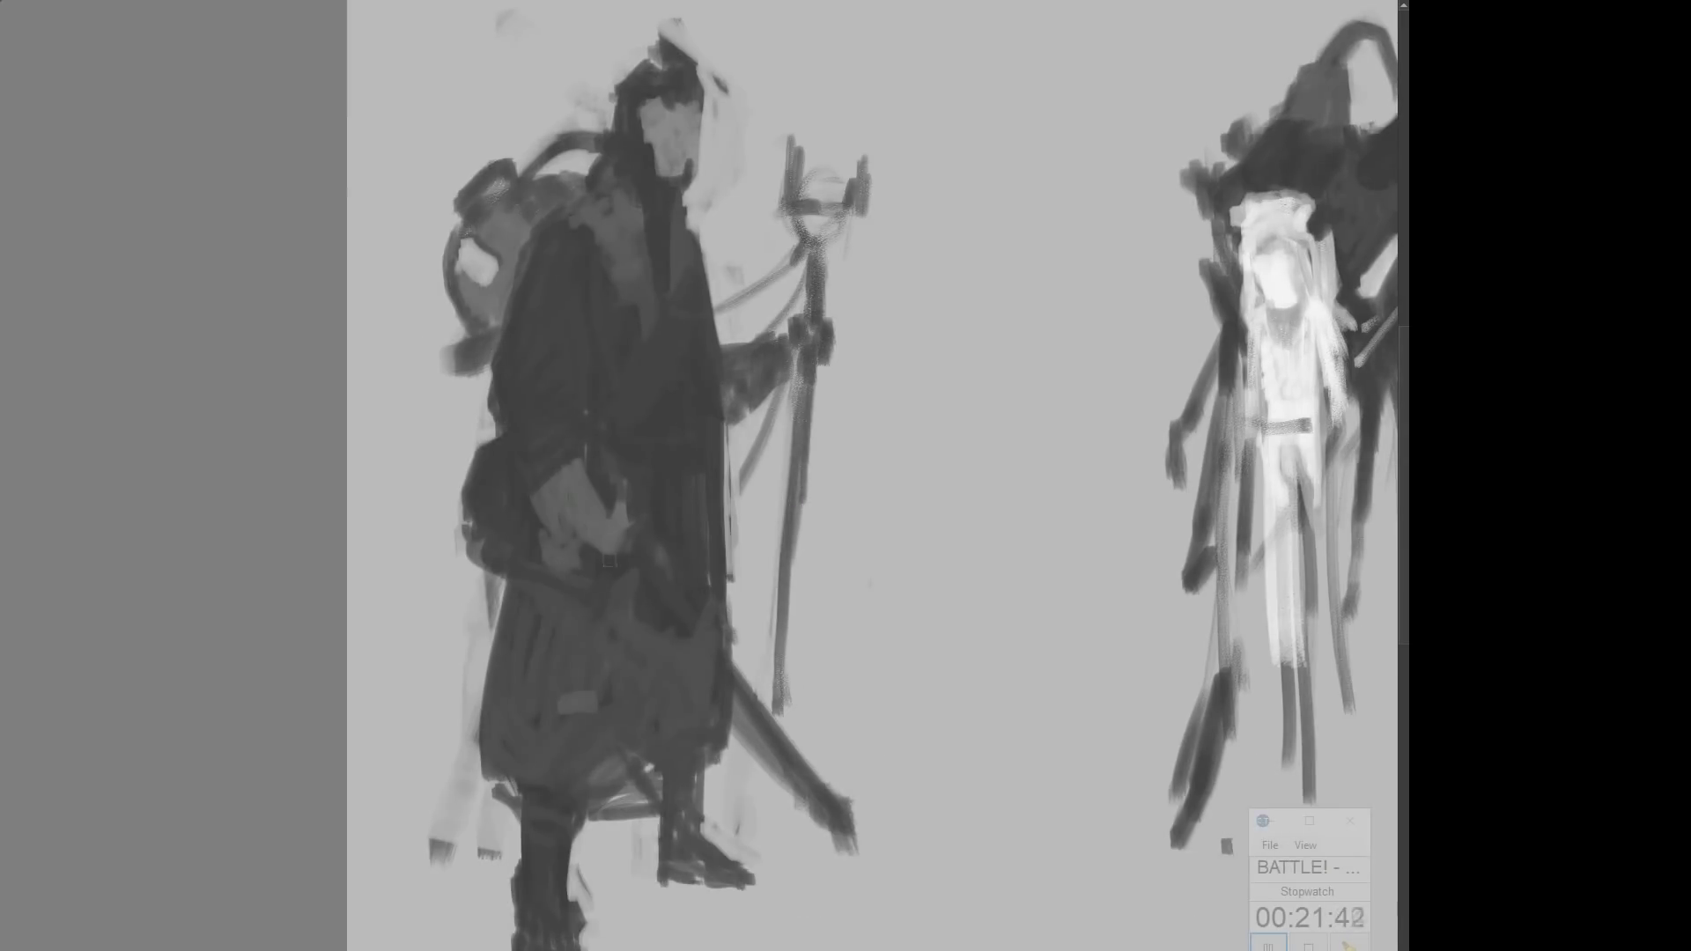
Step: Repaint the cloaked figure's lowered hand and cut light stripes across the sword behind the robe
{"action": "left_click_drag", "start_coordinate": [539, 494], "coordinate": [568, 565]}
{"action": "left_click_drag", "start_coordinate": [588, 515], "coordinate": [617, 563]}
{"action": "left_click_drag", "start_coordinate": [742, 674], "coordinate": [756, 764]}
{"action": "left_click_drag", "start_coordinate": [768, 707], "coordinate": [784, 780]}
{"action": "left_click_drag", "start_coordinate": [795, 740], "coordinate": [806, 800]}
{"action": "left_click_drag", "start_coordinate": [821, 775], "coordinate": [834, 841]}
{"action": "left_click_drag", "start_coordinate": [715, 424], "coordinate": [715, 468]}
{"action": "left_click_drag", "start_coordinate": [719, 347], "coordinate": [710, 410]}
Step: Paint a diagonal strap with a ribbed pouch on the cloaked figure's chest, plus shoulder folds and small head spikes
{"action": "left_click_drag", "start_coordinate": [841, 484], "coordinate": [1273, 543]}
{"action": "left_click_drag", "start_coordinate": [614, 190], "coordinate": [650, 232]}
{"action": "left_click_drag", "start_coordinate": [529, 251], "coordinate": [592, 220]}
{"action": "left_click_drag", "start_coordinate": [686, 304], "coordinate": [618, 414]}
{"action": "left_click_drag", "start_coordinate": [632, 392], "coordinate": [700, 386]}
{"action": "left_click_drag", "start_coordinate": [671, 398], "coordinate": [676, 467]}
{"action": "left_click_drag", "start_coordinate": [641, 486], "coordinate": [683, 484]}
{"action": "left_click_drag", "start_coordinate": [631, 49], "coordinate": [642, 64]}
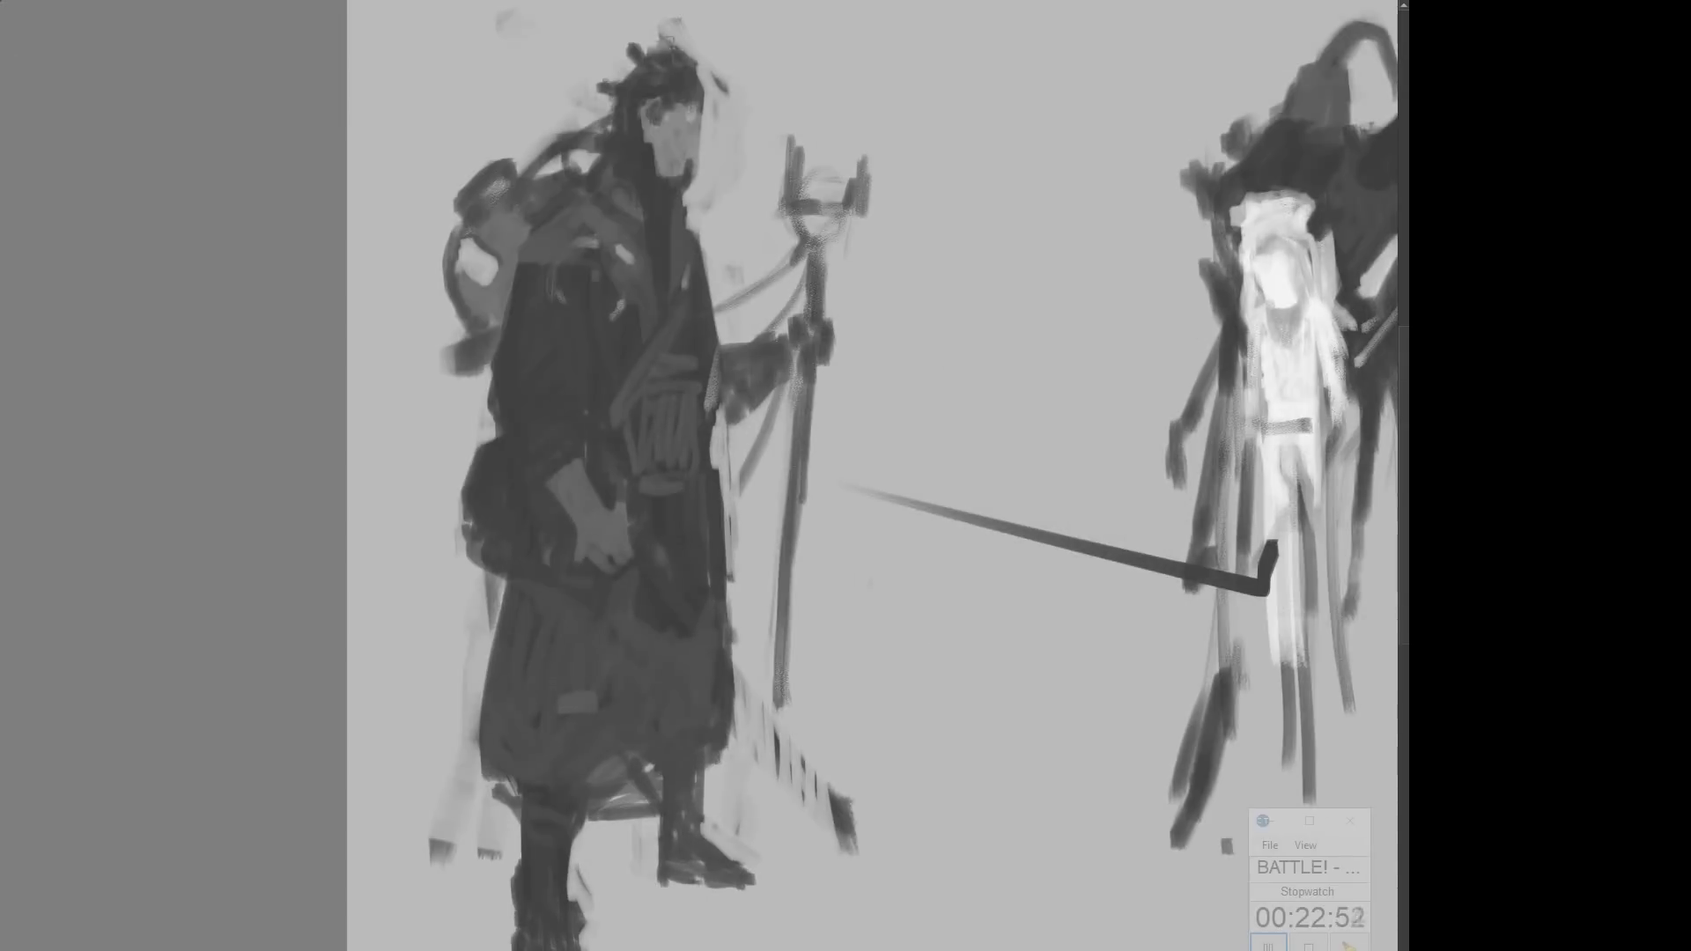
Step: Extend the banded staff shaft to the ground and paint a dark ring with a bright flame at its head
{"action": "left_click_drag", "start_coordinate": [819, 95], "coordinate": [812, 195]}
{"action": "left_click_drag", "start_coordinate": [830, 155], "coordinate": [829, 199]}
{"action": "left_click_drag", "start_coordinate": [803, 405], "coordinate": [795, 845]}
{"action": "left_click_drag", "start_coordinate": [781, 477], "coordinate": [808, 482]}
{"action": "left_click_drag", "start_coordinate": [783, 532], "coordinate": [807, 534]}
{"action": "left_click_drag", "start_coordinate": [797, 766], "coordinate": [782, 850]}
{"action": "left_click_drag", "start_coordinate": [801, 151], "coordinate": [782, 213]}
{"action": "left_click_drag", "start_coordinate": [834, 157], "coordinate": [852, 208]}
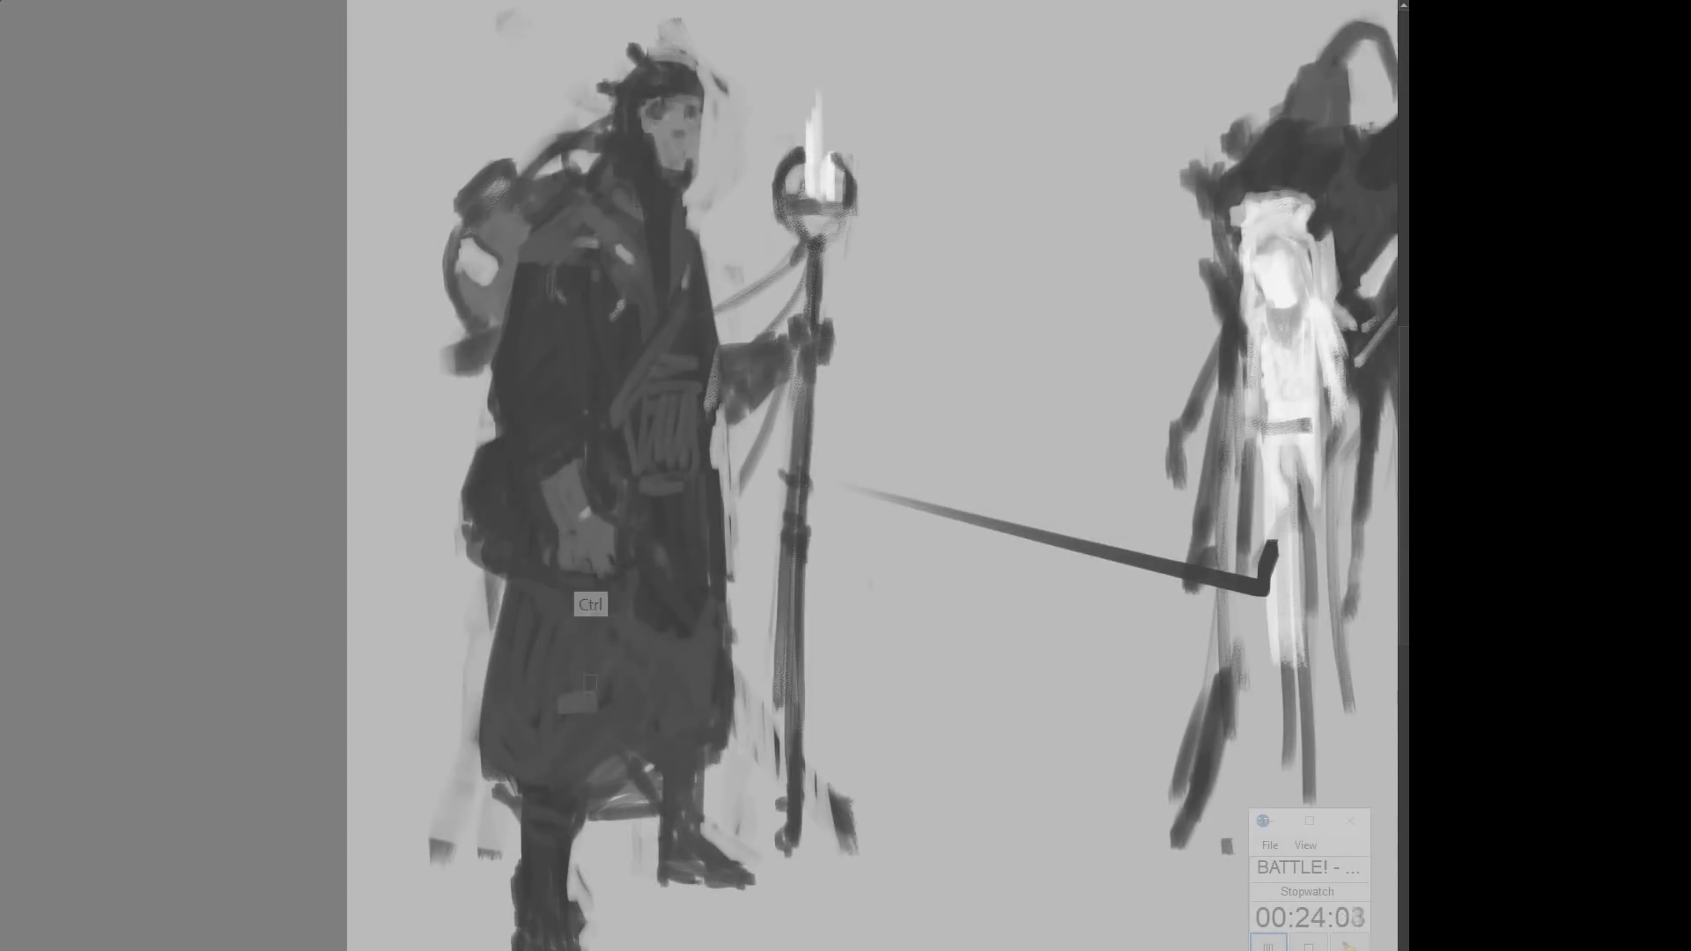
Step: Refine the cloaked figure's shoulder and the staff flame, and add thin stalks with dark tips around its head
{"action": "left_click_drag", "start_coordinate": [590, 684], "coordinate": [655, 740]}
{"action": "left_click_drag", "start_coordinate": [834, 81], "coordinate": [823, 214]}
{"action": "left_click_drag", "start_coordinate": [557, 217], "coordinate": [593, 220]}
{"action": "left_click_drag", "start_coordinate": [723, 128], "coordinate": [729, 153]}
{"action": "left_click_drag", "start_coordinate": [575, 230], "coordinate": [568, 350]}
{"action": "left_click_drag", "start_coordinate": [809, 312], "coordinate": [745, 390]}
{"action": "mouse_move", "coordinate": [1153, 679]}
{"action": "left_mouse_down"}
{"action": "mouse_move", "coordinate": [707, 493]}
{"action": "mouse_move", "coordinate": [517, 510]}
{"action": "mouse_move", "coordinate": [419, 577]}
{"action": "left_mouse_up"}
{"action": "mouse_move", "coordinate": [264, 536]}
{"action": "left_mouse_down"}
{"action": "mouse_move", "coordinate": [415, 559]}
{"action": "mouse_move", "coordinate": [674, 648]}
{"action": "left_mouse_up"}
Step: Rework the central machine's thick limb and hanging cables, and add bright highlights to its dark upper body
{"action": "left_click_drag", "start_coordinate": [921, 308], "coordinate": [919, 365]}
{"action": "left_click_drag", "start_coordinate": [810, 462], "coordinate": [835, 585]}
{"action": "left_click_drag", "start_coordinate": [837, 396], "coordinate": [856, 513]}
{"action": "mouse_move", "coordinate": [740, 229]}
{"action": "left_mouse_down"}
{"action": "mouse_move", "coordinate": [759, 260]}
{"action": "mouse_move", "coordinate": [775, 210]}
{"action": "left_mouse_up"}
{"action": "left_click_drag", "start_coordinate": [744, 255], "coordinate": [732, 289]}
{"action": "left_click_drag", "start_coordinate": [793, 256], "coordinate": [766, 304]}
{"action": "left_click_drag", "start_coordinate": [823, 242], "coordinate": [835, 299]}
{"action": "left_click_drag", "start_coordinate": [675, 238], "coordinate": [677, 214]}
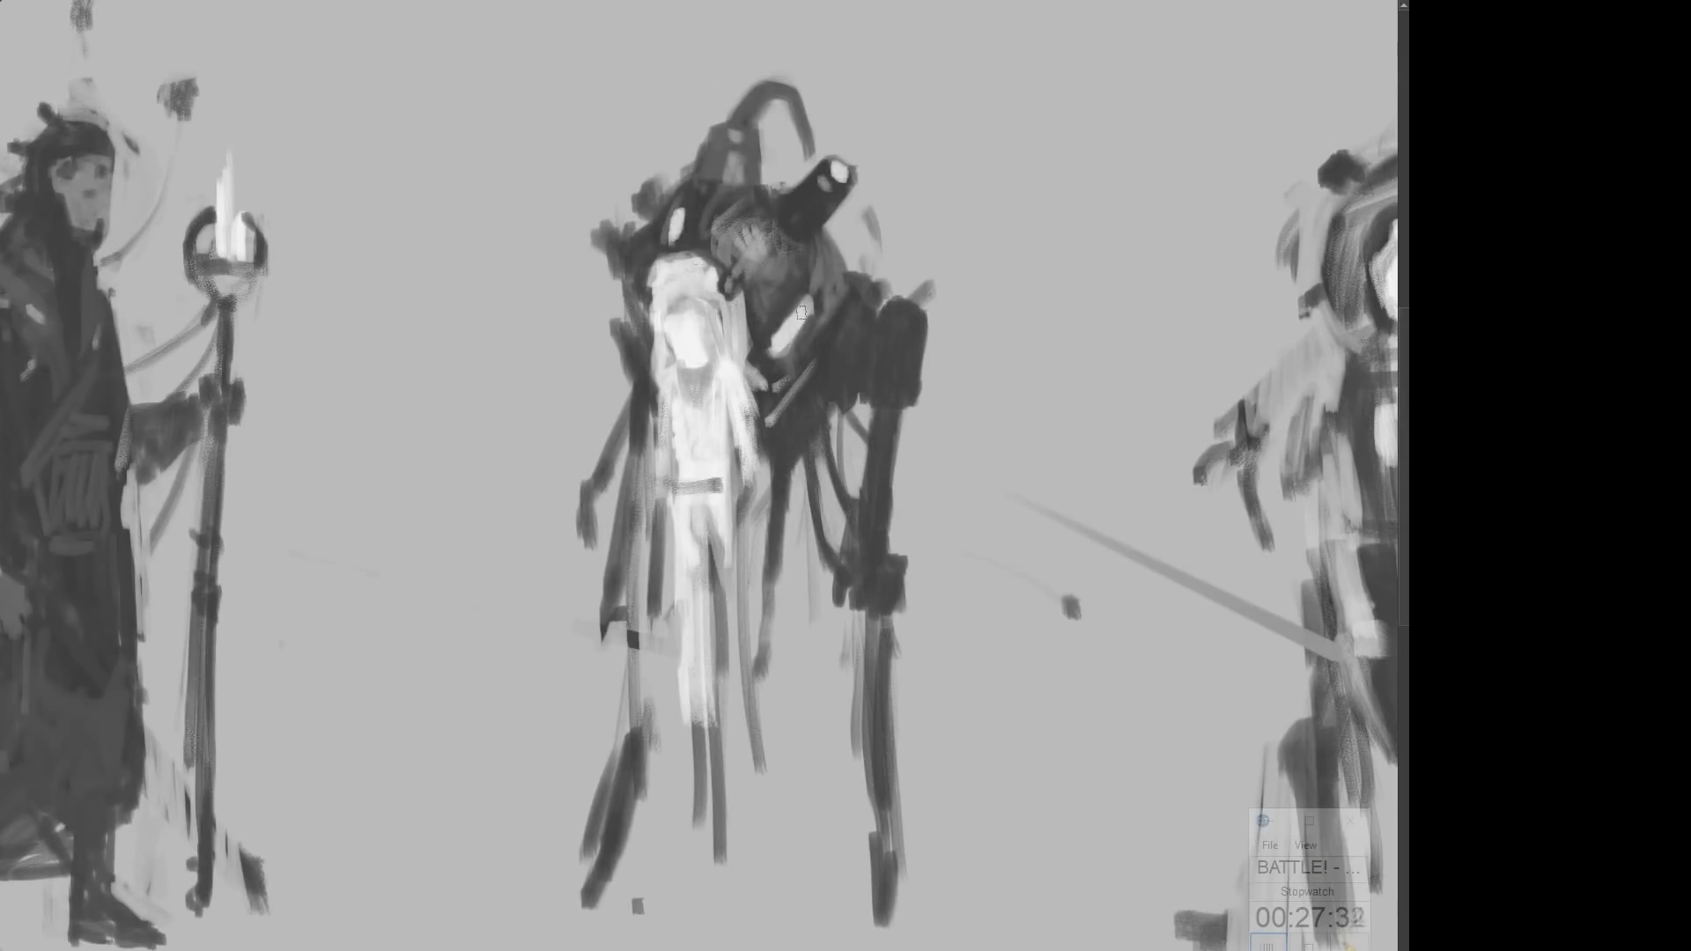
Step: Paint a grey visor, collar and belt on the pale central figure
{"action": "left_click_drag", "start_coordinate": [685, 315], "coordinate": [718, 295]}
{"action": "left_click_drag", "start_coordinate": [701, 361], "coordinate": [727, 344]}
{"action": "left_click_drag", "start_coordinate": [666, 453], "coordinate": [733, 448]}
{"action": "left_click_drag", "start_coordinate": [671, 456], "coordinate": [673, 485]}
{"action": "left_click_drag", "start_coordinate": [715, 453], "coordinate": [717, 487]}
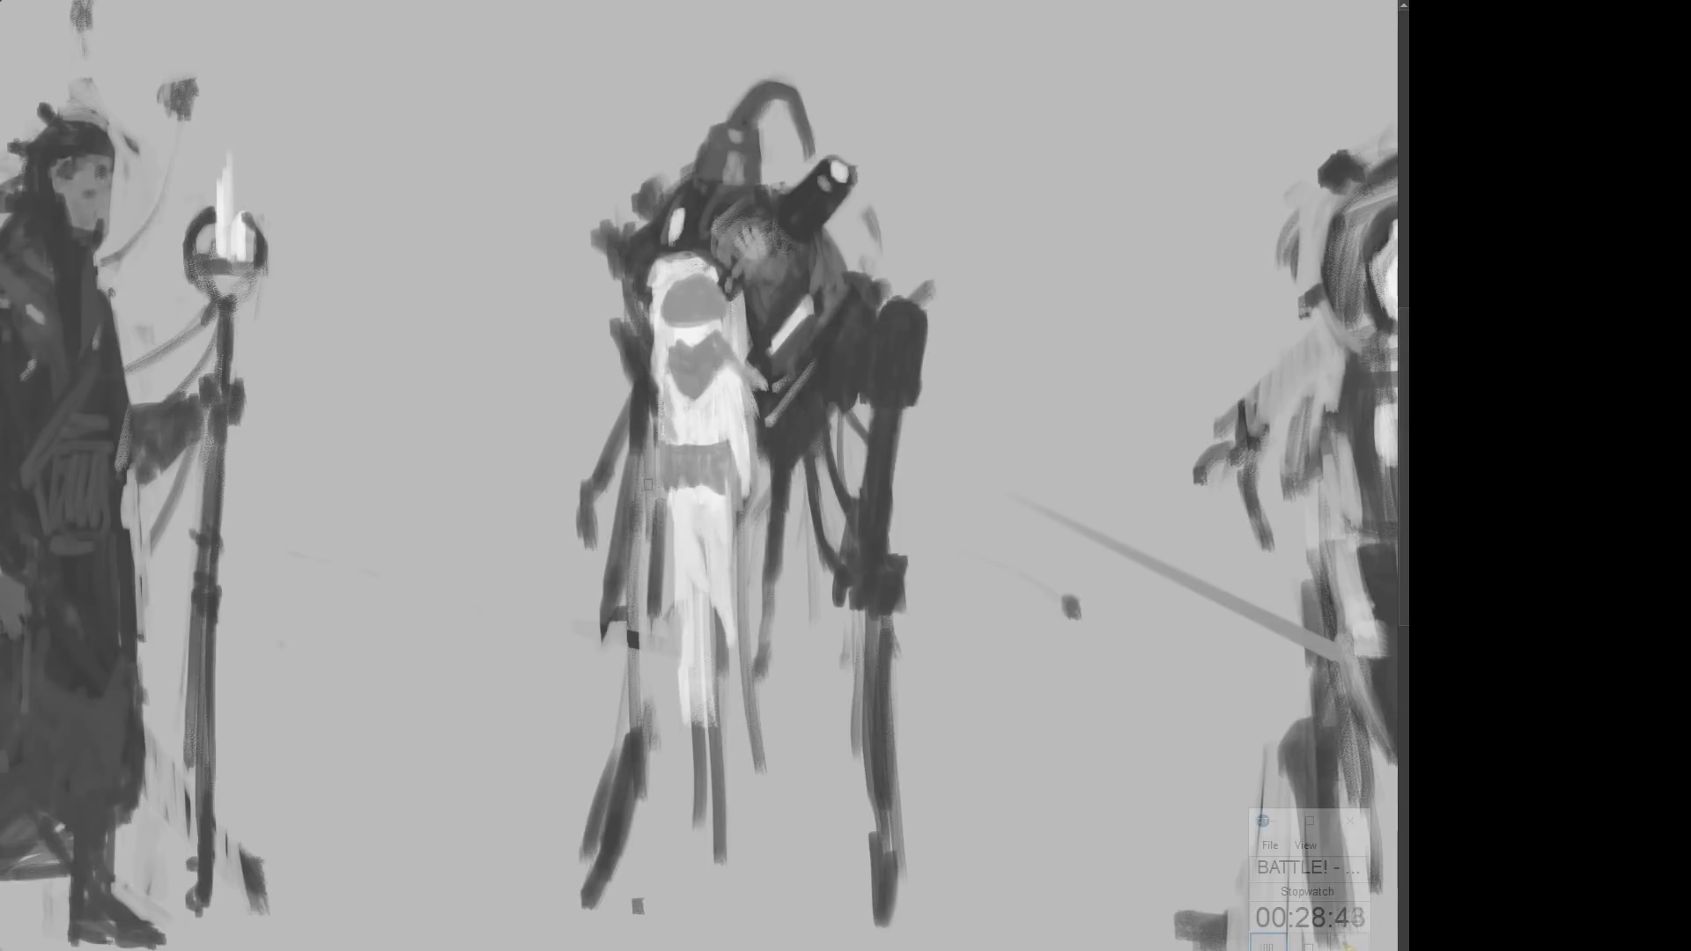
Step: Rework the pale figure's head with light eye spots and extend its arm toward the dark machine body
{"action": "left_click_drag", "start_coordinate": [664, 274], "coordinate": [721, 335]}
{"action": "left_click_drag", "start_coordinate": [842, 216], "coordinate": [878, 255]}
{"action": "left_click_drag", "start_coordinate": [776, 485], "coordinate": [754, 512]}
{"action": "left_click_drag", "start_coordinate": [730, 394], "coordinate": [805, 262]}
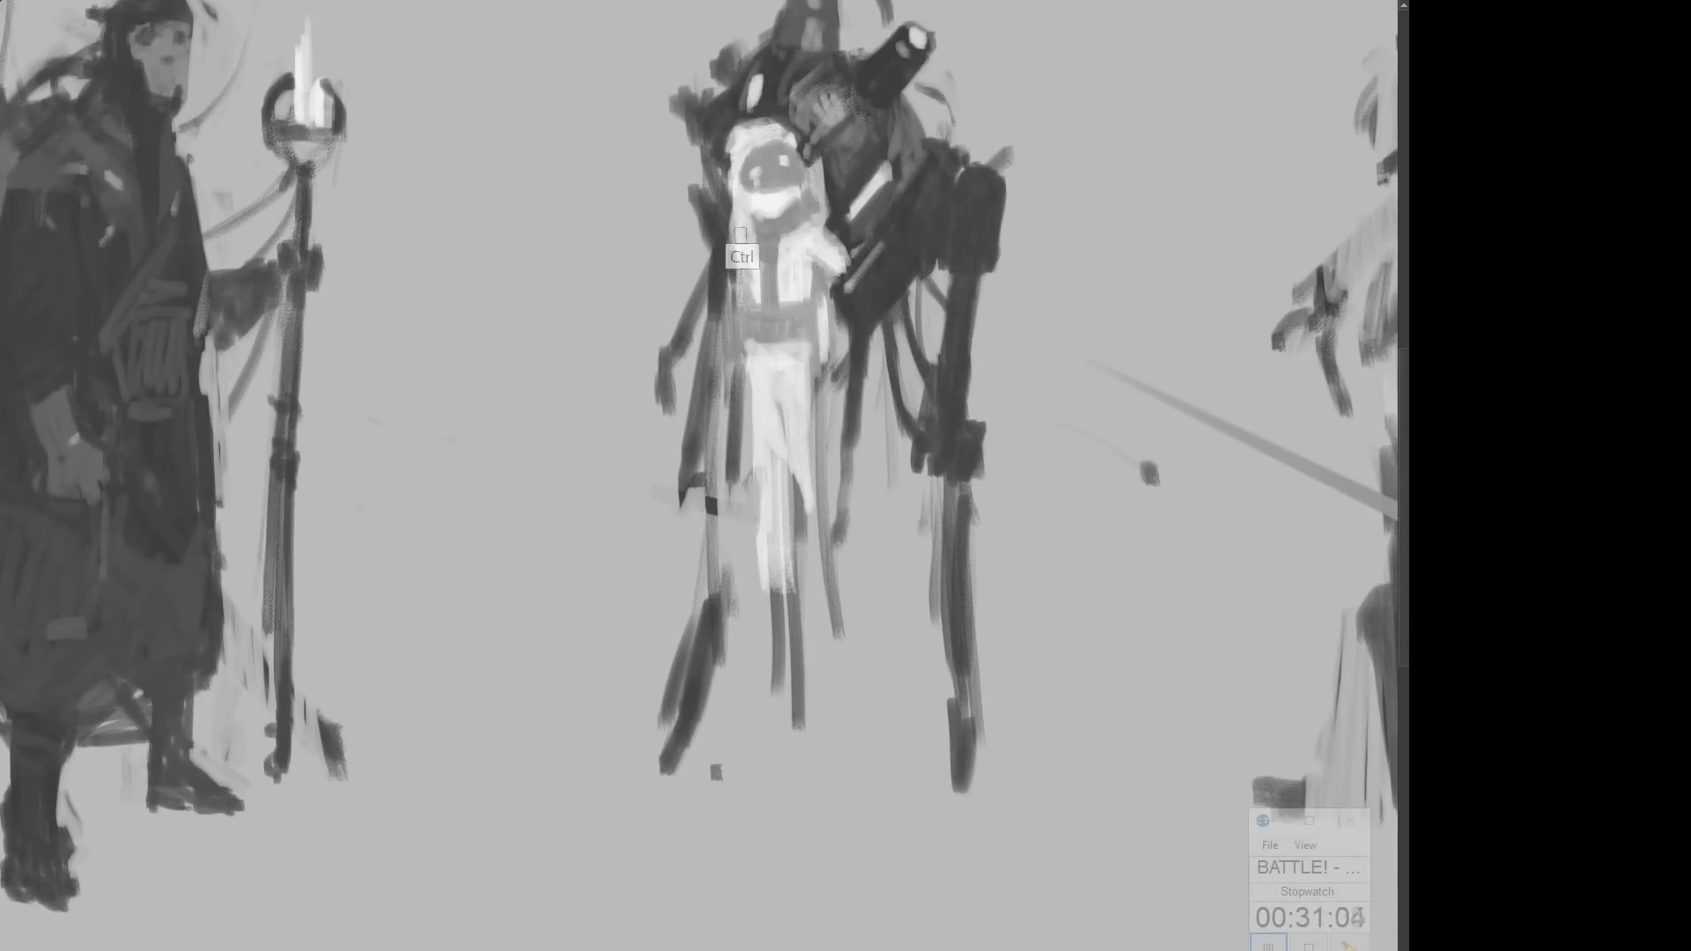
Step: Repaint the central machine's right legs as segmented limbs, with a thin grey leg behind them
{"action": "left_click_drag", "start_coordinate": [907, 542], "coordinate": [781, 589]}
{"action": "left_click_drag", "start_coordinate": [850, 413], "coordinate": [896, 712]}
{"action": "left_click_drag", "start_coordinate": [833, 528], "coordinate": [837, 740]}
{"action": "left_click_drag", "start_coordinate": [834, 683], "coordinate": [962, 679]}
{"action": "left_click_drag", "start_coordinate": [967, 738], "coordinate": [965, 830]}
{"action": "left_click_drag", "start_coordinate": [967, 674], "coordinate": [980, 765]}
{"action": "mouse_move", "coordinate": [881, 528]}
{"action": "left_mouse_down"}
{"action": "mouse_move", "coordinate": [676, 393]}
{"action": "mouse_move", "coordinate": [851, 528]}
{"action": "left_mouse_up"}
Step: Repaint the central machine's left arm and left leg with thin jointed segments
{"action": "mouse_move", "coordinate": [704, 304]}
{"action": "left_mouse_down"}
{"action": "mouse_move", "coordinate": [691, 484]}
{"action": "mouse_move", "coordinate": [672, 401]}
{"action": "left_mouse_up"}
{"action": "left_click_drag", "start_coordinate": [667, 476], "coordinate": [673, 702]}
{"action": "mouse_move", "coordinate": [676, 352]}
{"action": "left_mouse_down"}
{"action": "mouse_move", "coordinate": [631, 420]}
{"action": "mouse_move", "coordinate": [572, 429]}
{"action": "left_mouse_up"}
{"action": "left_click_drag", "start_coordinate": [705, 397], "coordinate": [652, 451]}
Step: Brighten the round porthole of the right-hand robot and paint out the stray diagonal line beside it
{"action": "key", "text": "ctrl+minus"}
{"action": "left_click_drag", "start_coordinate": [1057, 422], "coordinate": [682, 379]}
{"action": "left_click_drag", "start_coordinate": [806, 233], "coordinate": [858, 348]}
{"action": "left_click_drag", "start_coordinate": [836, 238], "coordinate": [879, 332]}
{"action": "left_click_drag", "start_coordinate": [545, 460], "coordinate": [747, 559]}
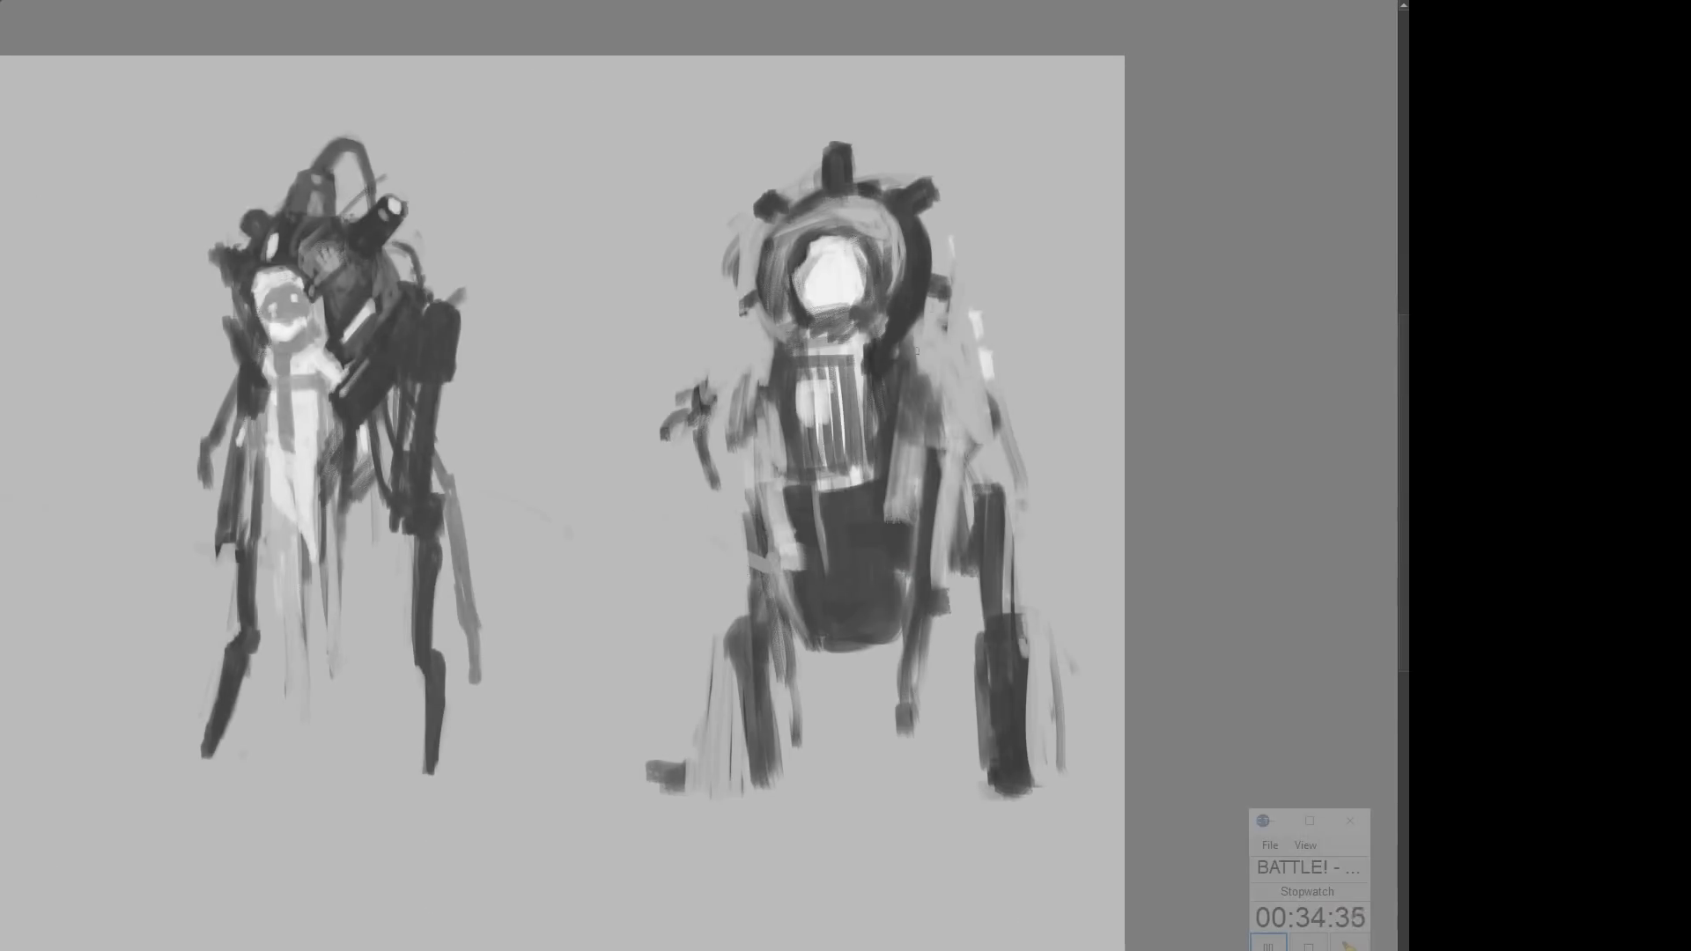
Step: Set the right-hand robot's domed upper body lower and block in dark masses around its torso
{"action": "mouse_move", "coordinate": [826, 355]}
{"action": "left_mouse_down"}
{"action": "mouse_move", "coordinate": [702, 466]}
{"action": "mouse_move", "coordinate": [648, 391]}
{"action": "left_mouse_up"}
{"action": "left_click", "coordinate": [814, 597], "text": "ctrl"}
{"action": "left_click_drag", "start_coordinate": [814, 596], "coordinate": [905, 725]}
{"action": "key", "text": "Tab"}
{"action": "left_click_drag", "start_coordinate": [622, 445], "coordinate": [932, 581]}
{"action": "mouse_move", "coordinate": [749, 441]}
{"action": "left_mouse_down"}
{"action": "mouse_move", "coordinate": [751, 553]}
{"action": "mouse_move", "coordinate": [780, 396]}
{"action": "left_mouse_up"}
Step: Paint jointed, splayed legs for the domed robot and cover its old legs with background grey
{"action": "left_click_drag", "start_coordinate": [964, 643], "coordinate": [973, 759]}
{"action": "left_click_drag", "start_coordinate": [947, 493], "coordinate": [995, 775]}
{"action": "left_click_drag", "start_coordinate": [700, 581], "coordinate": [678, 793]}
{"action": "left_click_drag", "start_coordinate": [867, 458], "coordinate": [850, 577]}
{"action": "left_click_drag", "start_coordinate": [687, 502], "coordinate": [727, 582]}
{"action": "left_click_drag", "start_coordinate": [704, 599], "coordinate": [675, 724]}
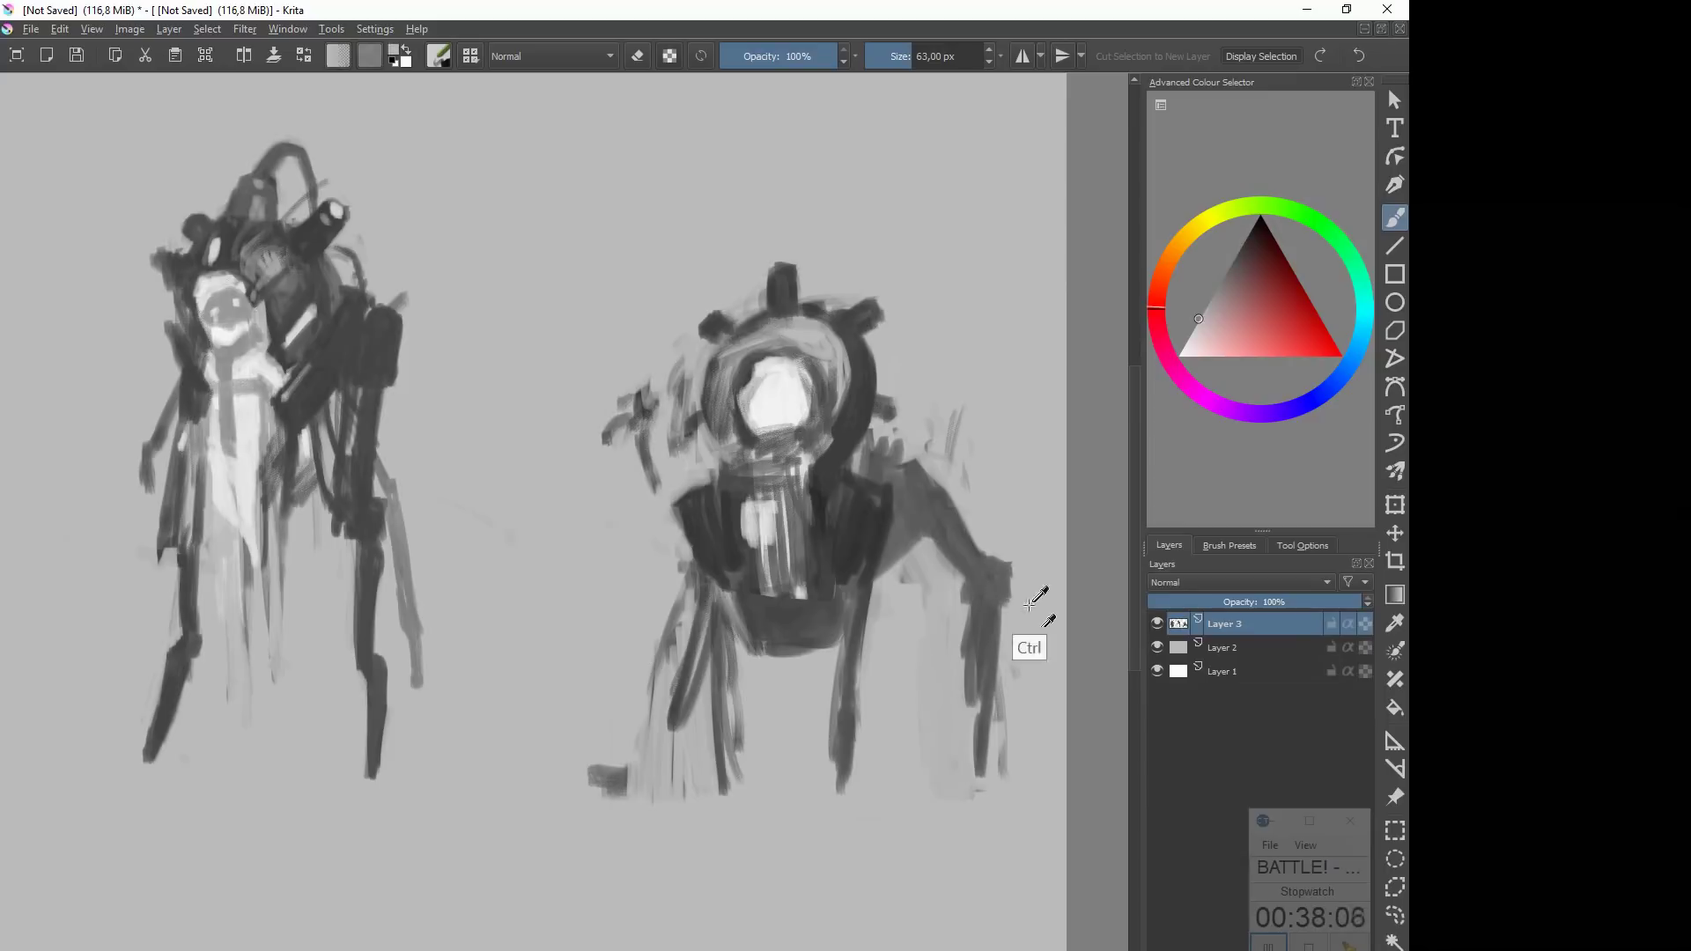
Step: Rework the domed robot's front legs and chest window, and add curved cables behind its dome
{"action": "left_click_drag", "start_coordinate": [861, 577], "coordinate": [836, 791]}
{"action": "left_click_drag", "start_coordinate": [881, 363], "coordinate": [929, 480]}
{"action": "left_click_drag", "start_coordinate": [749, 529], "coordinate": [756, 557]}
{"action": "left_click_drag", "start_coordinate": [735, 569], "coordinate": [818, 568]}
{"action": "left_click_drag", "start_coordinate": [682, 607], "coordinate": [659, 731]}
{"action": "left_click_drag", "start_coordinate": [863, 616], "coordinate": [873, 696]}
{"action": "left_click_drag", "start_coordinate": [594, 780], "coordinate": [632, 784]}
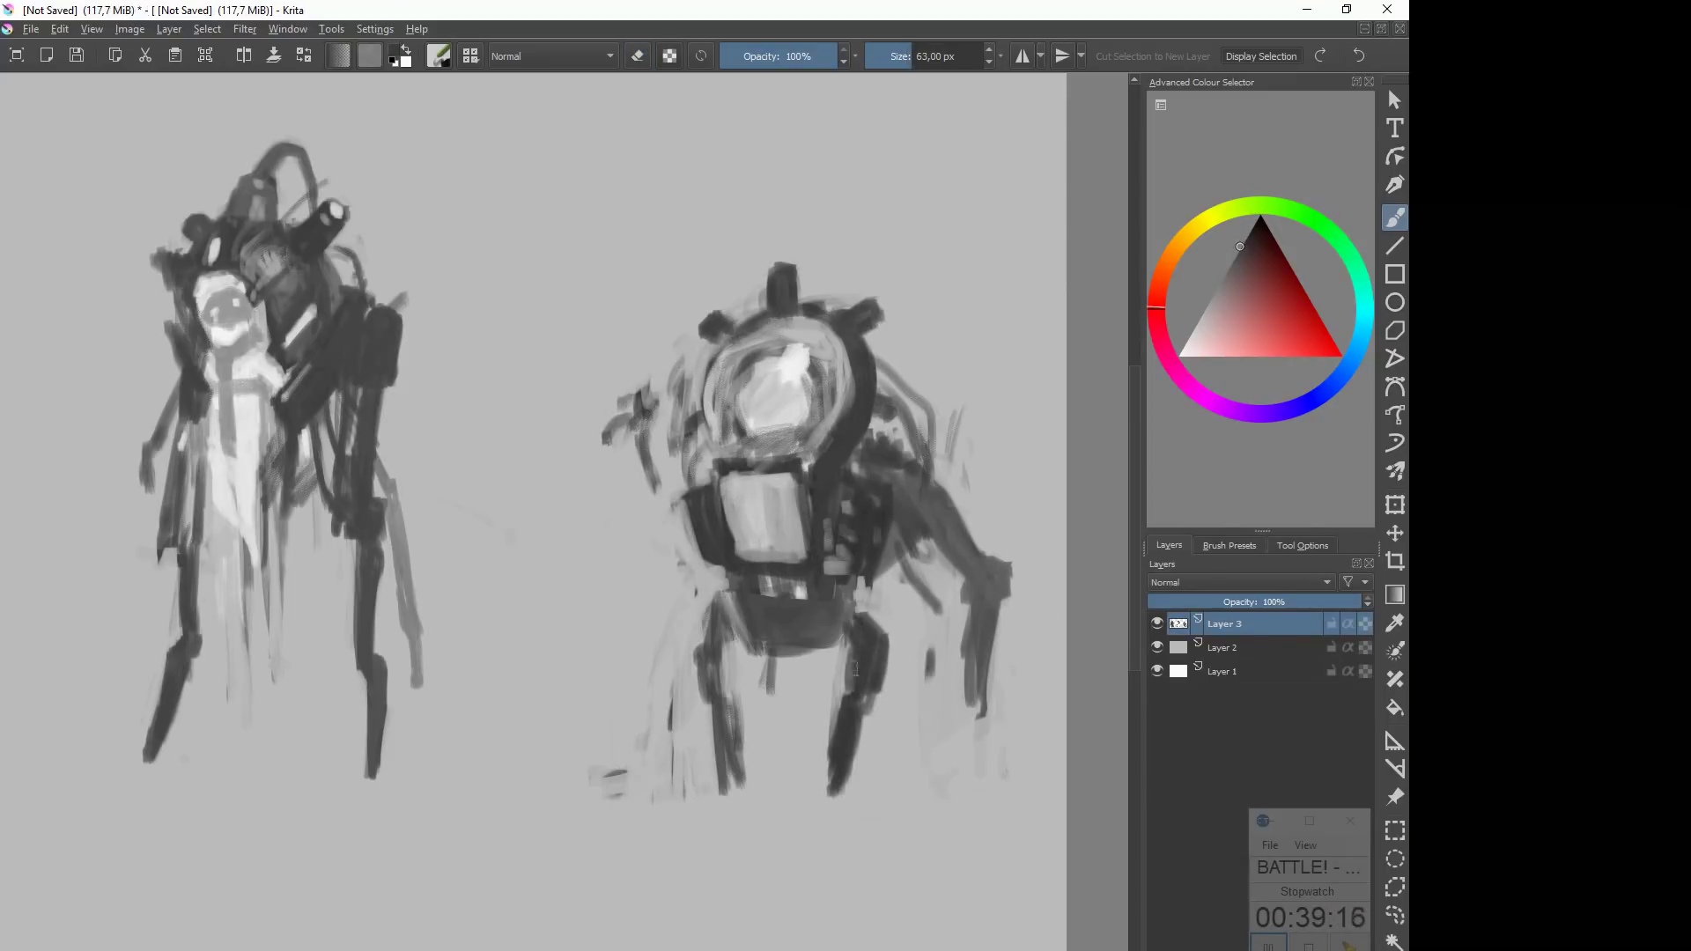
Step: Add a round port to the domed robot's lower hull and rework the reflections inside the dome
{"action": "left_click_drag", "start_coordinate": [766, 631], "coordinate": [774, 649]}
{"action": "left_click_drag", "start_coordinate": [847, 504], "coordinate": [850, 546]}
{"action": "left_click_drag", "start_coordinate": [749, 370], "coordinate": [755, 427]}
{"action": "left_click_drag", "start_coordinate": [960, 414], "coordinate": [933, 493]}
Step: Clean up around the domed robot's feet and brush ground strokes beneath them
{"action": "left_click_drag", "start_coordinate": [955, 819], "coordinate": [728, 819]}
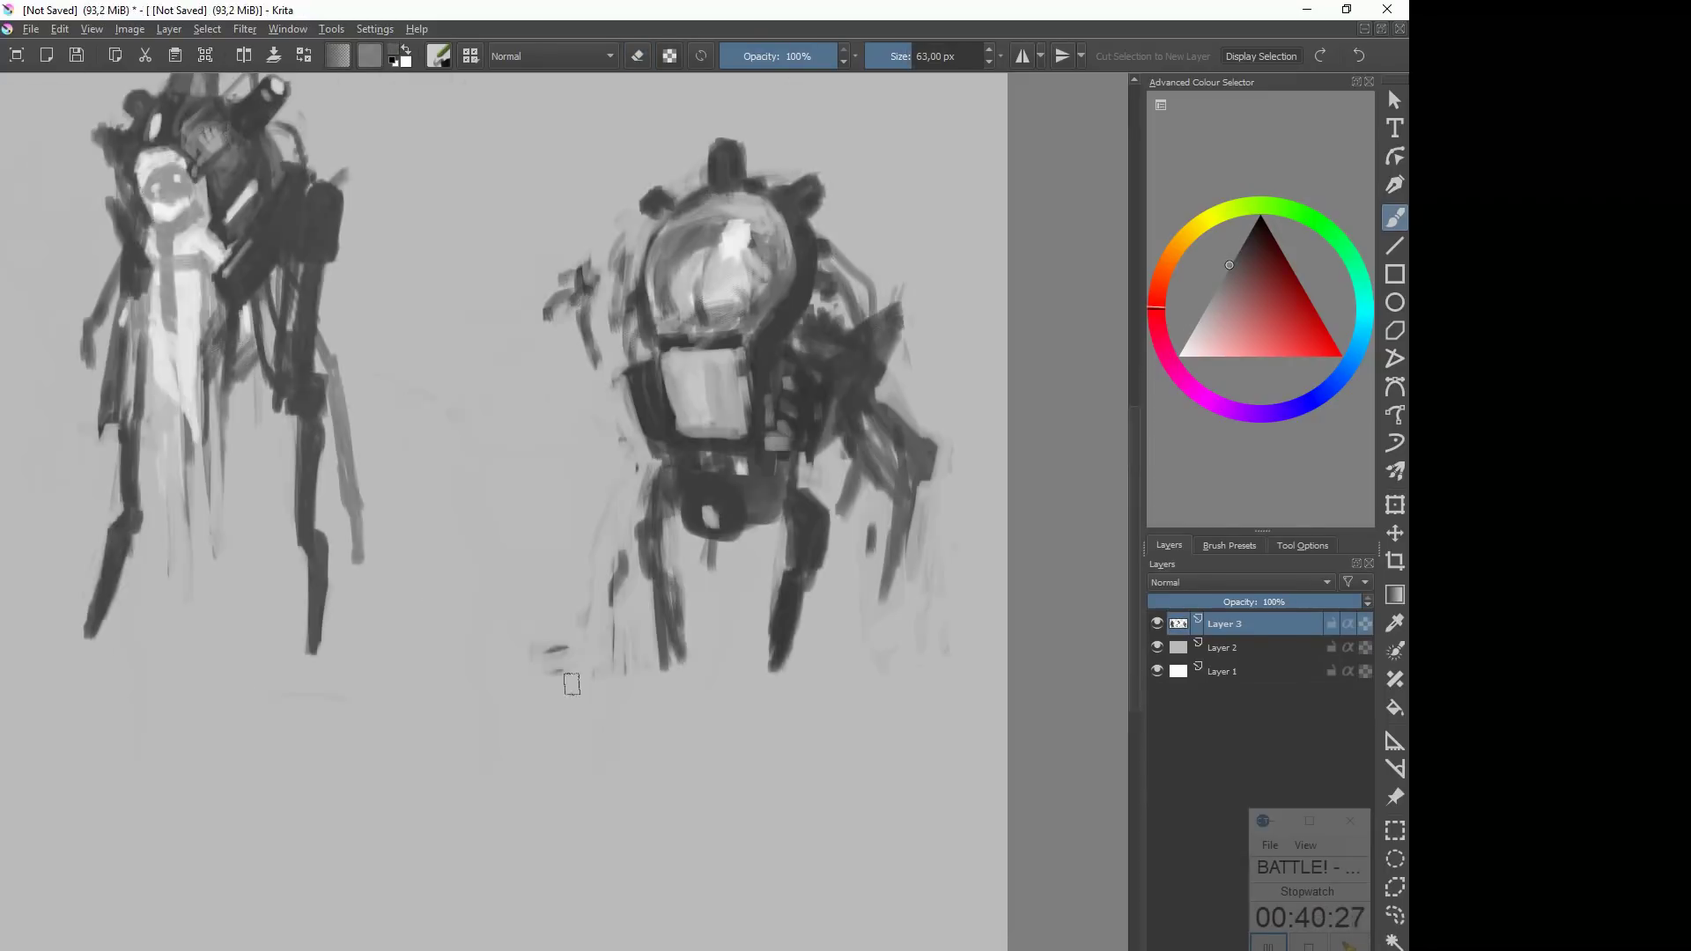
{"action": "left_click_drag", "start_coordinate": [633, 674], "coordinate": [630, 771]}
{"action": "left_click_drag", "start_coordinate": [660, 749], "coordinate": [912, 738]}
Step: Select the domed robot freehand and move it slightly toward the central machine
{"action": "scroll", "coordinate": [728, 528], "scroll_direction": "down", "scroll_amount": 1}
{"action": "key", "text": "e"}
{"action": "mouse_move", "coordinate": [811, 348]}
{"action": "left_mouse_down"}
{"action": "mouse_move", "coordinate": [1005, 603]}
{"action": "mouse_move", "coordinate": [815, 350]}
{"action": "left_mouse_up"}
{"action": "key", "text": "t"}
{"action": "left_click_drag", "start_coordinate": [836, 529], "coordinate": [804, 529]}
Step: Select the cloaked figure with a freehand outline and move it slightly down toward the central machine
{"action": "scroll", "coordinate": [617, 528], "scroll_direction": "down", "scroll_amount": 1}
{"action": "left_click_drag", "start_coordinate": [344, 282], "coordinate": [426, 351]}
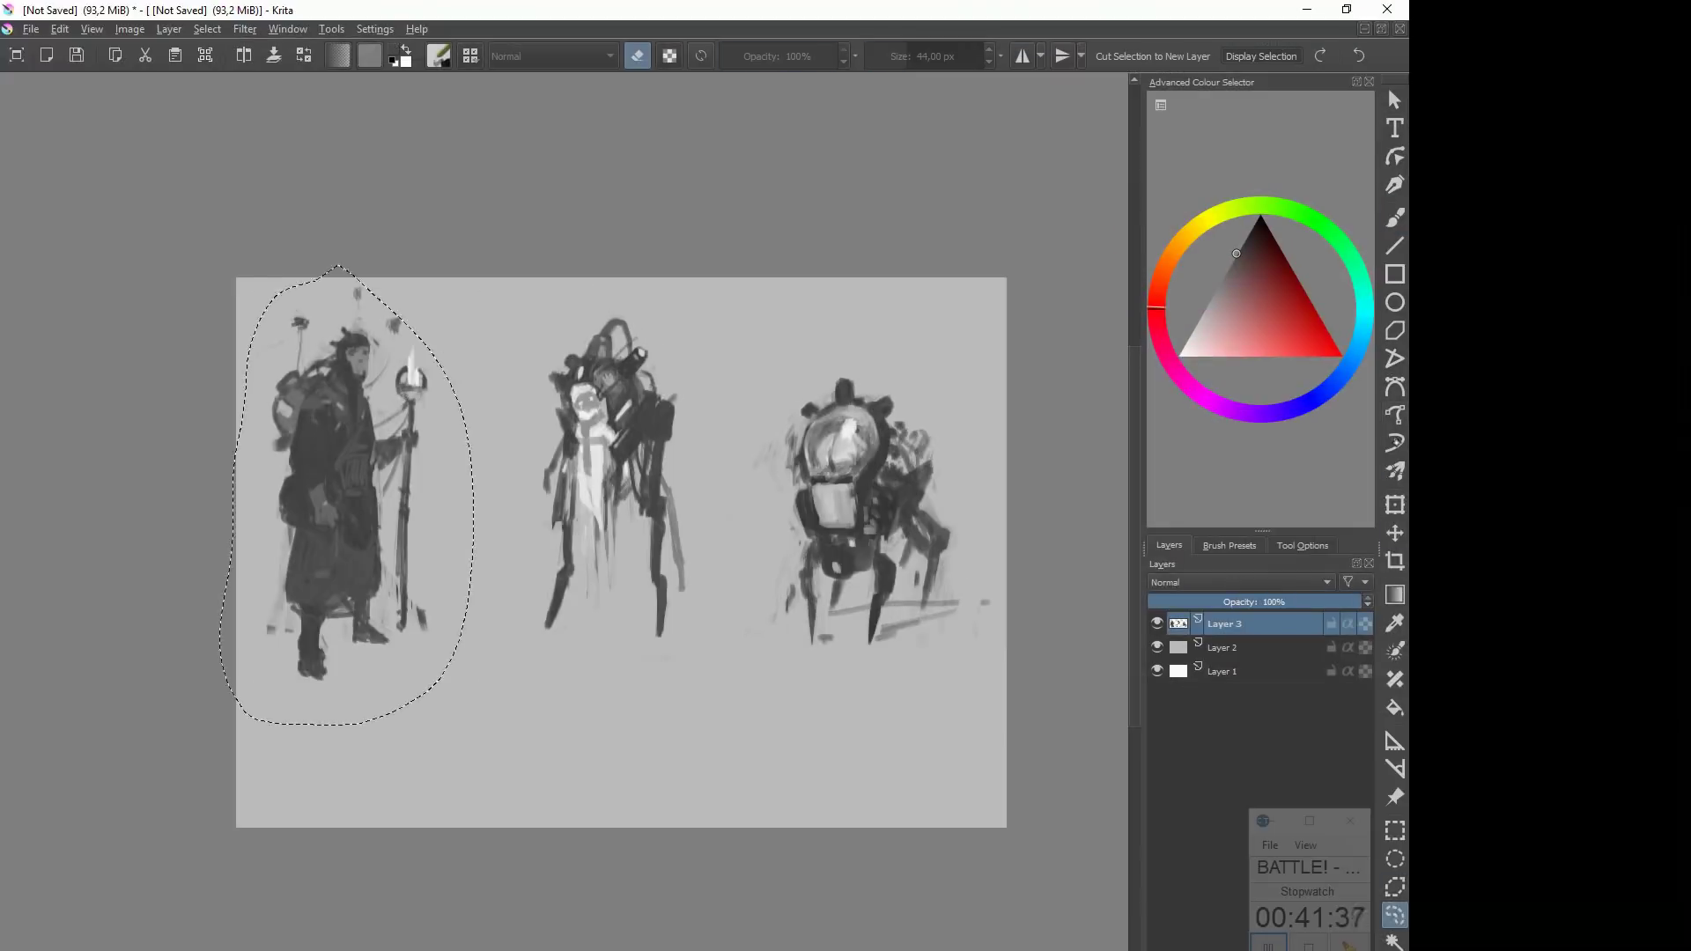
{"action": "left_click_drag", "start_coordinate": [352, 493], "coordinate": [392, 518]}
Step: Select the central machine freehand and adjust its position between the other two figures
{"action": "left_click_drag", "start_coordinate": [584, 285], "coordinate": [710, 317]}
{"action": "mouse_move", "coordinate": [616, 528]}
{"action": "left_mouse_down"}
{"action": "mouse_move", "coordinate": [652, 516]}
{"action": "mouse_move", "coordinate": [629, 520]}
{"action": "left_mouse_up"}
{"action": "left_click", "coordinate": [1394, 915]}
{"action": "left_click", "coordinate": [169, 29]}
{"action": "left_click", "coordinate": [1394, 533]}
{"action": "left_click_drag", "start_coordinate": [685, 619], "coordinate": [660, 622]}
Step: Raise the domed robot slightly and mirror it horizontally so it faces the other way
{"action": "left_click", "coordinate": [1394, 916]}
{"action": "left_click", "coordinate": [1394, 533]}
{"action": "left_click_drag", "start_coordinate": [845, 528], "coordinate": [837, 501]}
{"action": "left_click", "coordinate": [1394, 915]}
{"action": "left_click_drag", "start_coordinate": [828, 308], "coordinate": [815, 313]}
{"action": "left_click", "coordinate": [129, 29]}
{"action": "left_click", "coordinate": [1394, 505]}
Step: Crop the canvas more tightly around the three figures
{"action": "left_click", "coordinate": [1394, 561]}
{"action": "left_click_drag", "start_coordinate": [246, 275], "coordinate": [994, 755]}
{"action": "key", "text": "Return"}
Step: Save the painting as battle.psd and return to brushing in the canvas-only view
{"action": "scroll", "coordinate": [616, 511], "scroll_direction": "up", "scroll_amount": 2}
{"action": "left_click", "coordinate": [1394, 217]}
{"action": "key", "text": "ctrl+s"}
{"action": "left_click", "coordinate": [555, 729]}
{"action": "left_click", "coordinate": [288, 395]}
{"action": "left_click", "coordinate": [729, 799]}
{"action": "key", "text": "Tab"}
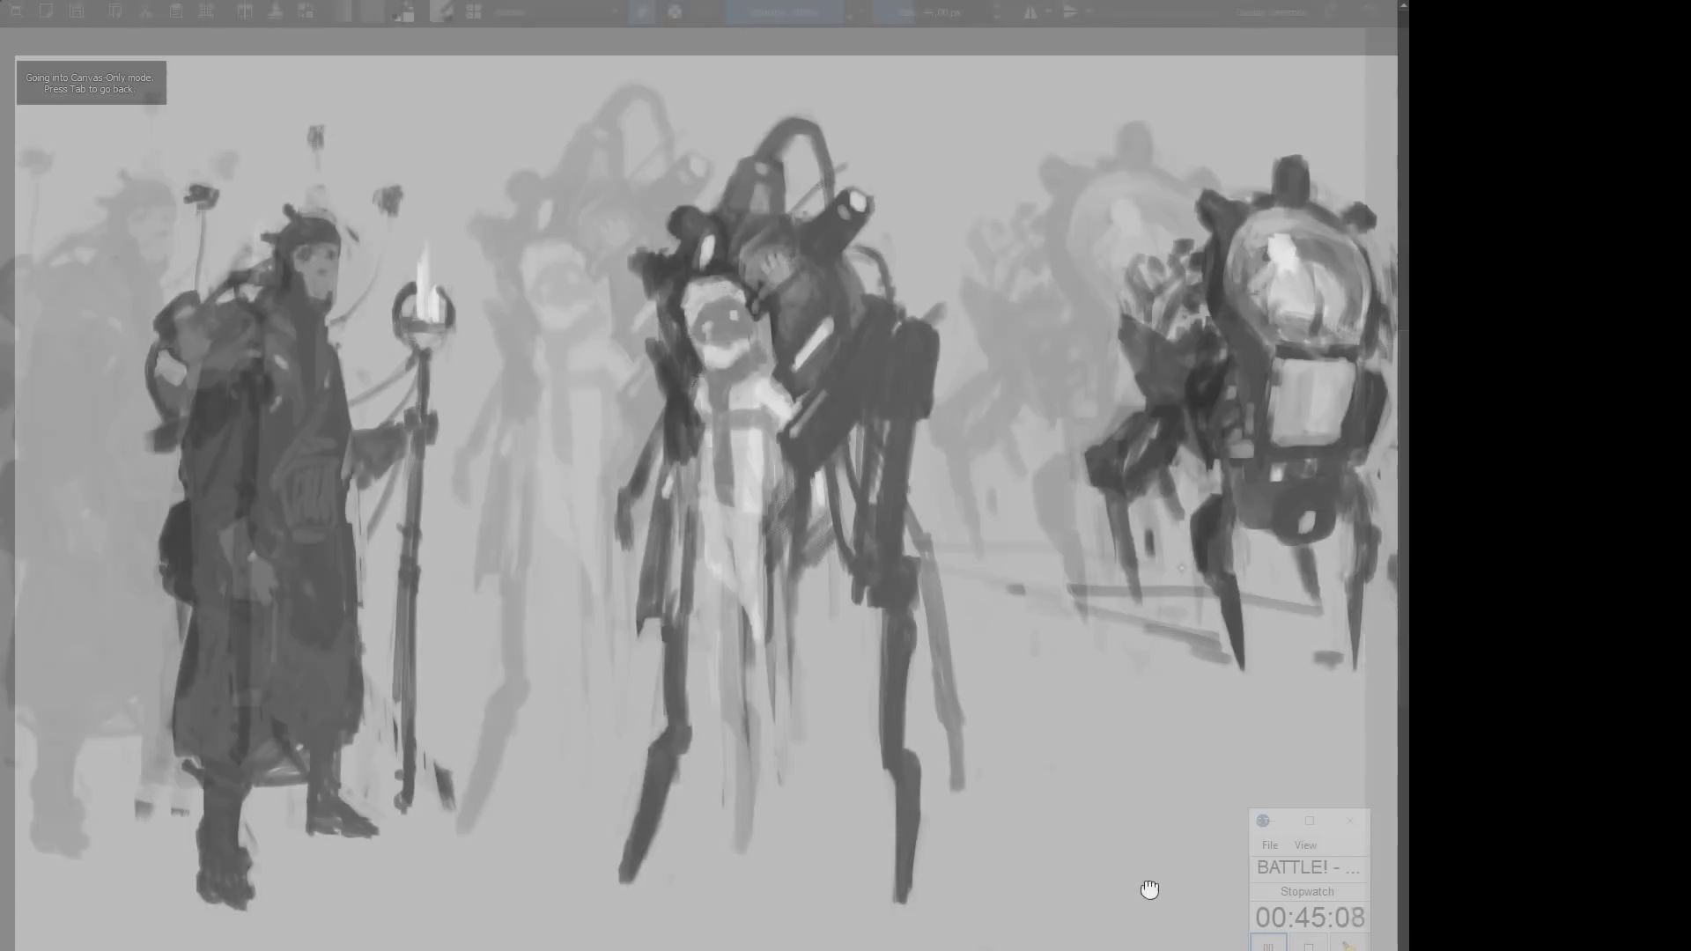
Step: Refine the contour and light window of the cloaked figure's backpack, along with the folds over its shoulder
{"action": "scroll", "coordinate": [379, 308], "scroll_direction": "up", "scroll_amount": 2}
{"action": "mouse_move", "coordinate": [564, 308]}
{"action": "left_mouse_down"}
{"action": "mouse_move", "coordinate": [599, 340]}
{"action": "mouse_move", "coordinate": [672, 356]}
{"action": "left_mouse_up"}
{"action": "scroll", "coordinate": [266, 222], "scroll_direction": "up", "scroll_amount": 2}
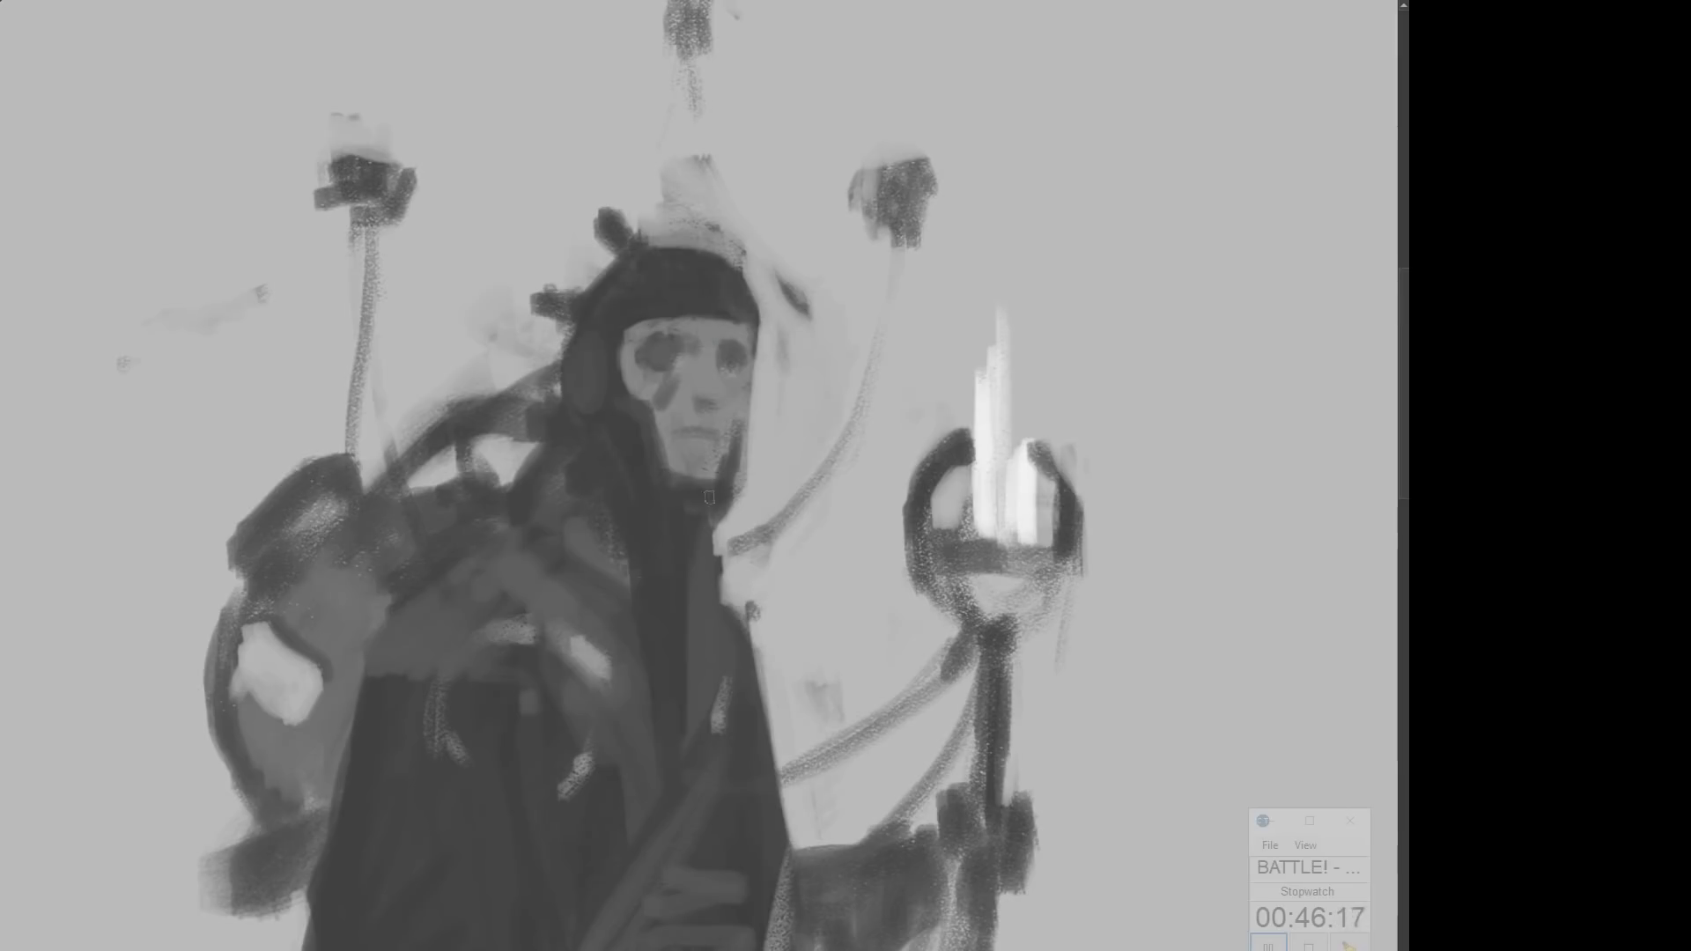
{"action": "left_click_drag", "start_coordinate": [493, 599], "coordinate": [536, 391]}
{"action": "left_click_drag", "start_coordinate": [440, 283], "coordinate": [506, 261]}
{"action": "mouse_move", "coordinate": [385, 388]}
{"action": "left_mouse_down"}
{"action": "mouse_move", "coordinate": [490, 464]}
{"action": "mouse_move", "coordinate": [460, 329]}
{"action": "left_mouse_up"}
{"action": "left_click_drag", "start_coordinate": [376, 435], "coordinate": [417, 486]}
{"action": "left_click_drag", "start_coordinate": [423, 695], "coordinate": [423, 516]}
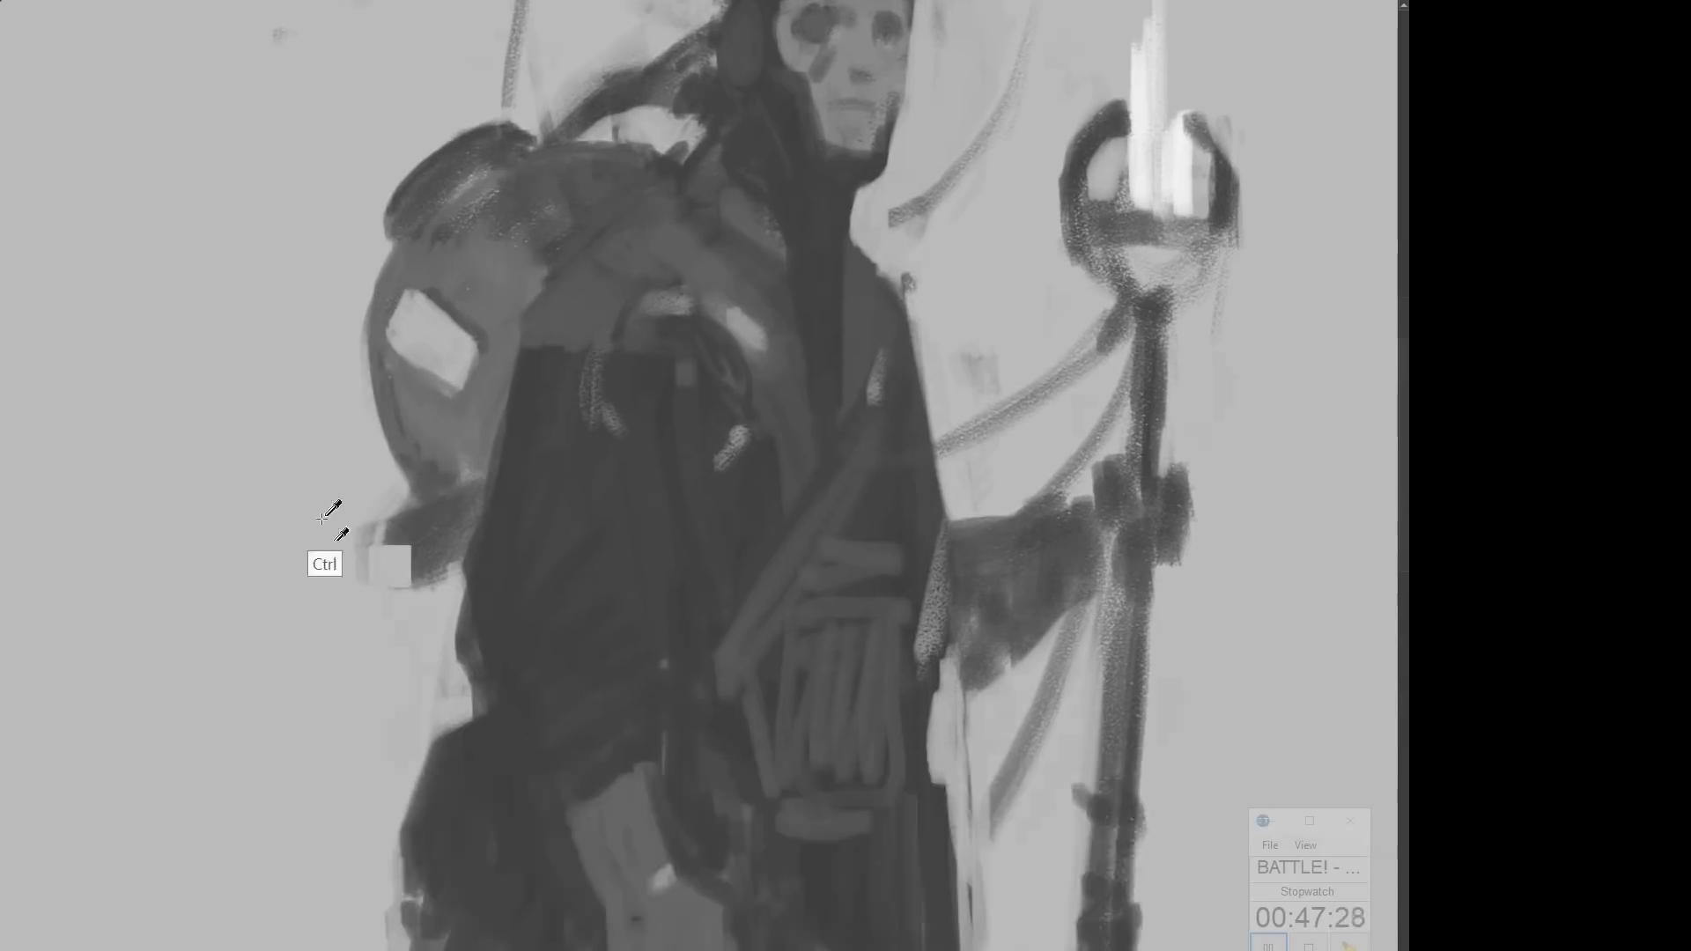
Step: Paint over the ribbed chest pouch as a solid panel and tidy the cloaked figure's robe and backpack edge
{"action": "left_click_drag", "start_coordinate": [616, 264], "coordinate": [390, 568]}
{"action": "left_click_drag", "start_coordinate": [563, 528], "coordinate": [564, 423]}
{"action": "mouse_move", "coordinate": [564, 617]}
{"action": "left_mouse_down"}
{"action": "mouse_move", "coordinate": [549, 317]}
{"action": "mouse_move", "coordinate": [669, 705]}
{"action": "left_mouse_up"}
{"action": "scroll", "coordinate": [563, 475], "scroll_direction": "down", "scroll_amount": 2}
{"action": "key", "text": "Tab"}
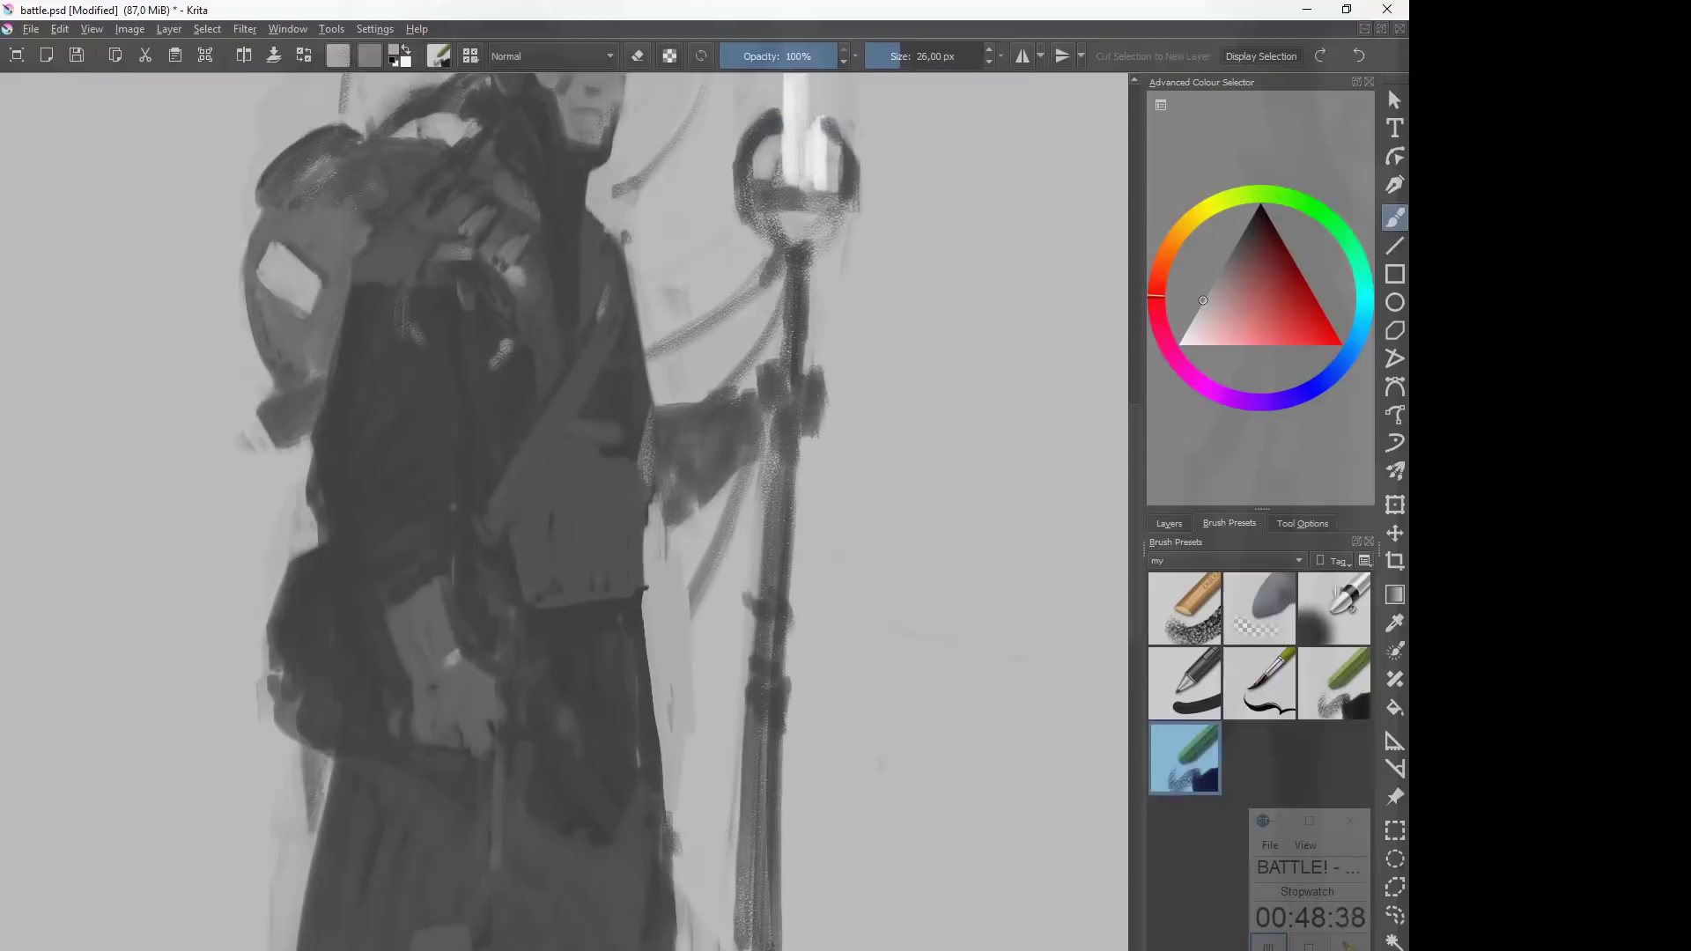
Step: Brush in the cloaked figure's shoulder details and the diagonal strap across the robe's chest
{"action": "scroll", "coordinate": [563, 475], "scroll_direction": "down", "scroll_amount": 2}
{"action": "left_click_drag", "start_coordinate": [425, 441], "coordinate": [465, 430]}
{"action": "left_click_drag", "start_coordinate": [454, 519], "coordinate": [500, 504]}
{"action": "scroll", "coordinate": [559, 656], "scroll_direction": "up", "scroll_amount": 2}
{"action": "left_click_drag", "start_coordinate": [564, 255], "coordinate": [544, 636]}
{"action": "left_click_drag", "start_coordinate": [493, 775], "coordinate": [646, 177]}
{"action": "left_click_drag", "start_coordinate": [497, 731], "coordinate": [529, 806]}
Step: Pick a grey from the painting and refine the light belt pouches and robe front of the cloaked figure
{"action": "left_click", "coordinate": [695, 691], "text": "ctrl"}
{"action": "left_click_drag", "start_coordinate": [657, 316], "coordinate": [681, 898]}
{"action": "left_click_drag", "start_coordinate": [634, 709], "coordinate": [652, 824]}
{"action": "left_click_drag", "start_coordinate": [738, 303], "coordinate": [750, 371]}
{"action": "left_click_drag", "start_coordinate": [616, 397], "coordinate": [586, 542]}
Step: Lower the opacity of the greyscale painting layer and add a new layer above it for line work
{"action": "scroll", "coordinate": [563, 475], "scroll_direction": "down", "scroll_amount": 2}
{"action": "scroll", "coordinate": [564, 475], "scroll_direction": "down", "scroll_amount": 2}
{"action": "left_click", "coordinate": [1168, 523]}
{"action": "left_click", "coordinate": [1251, 580]}
{"action": "key", "text": "Insert"}
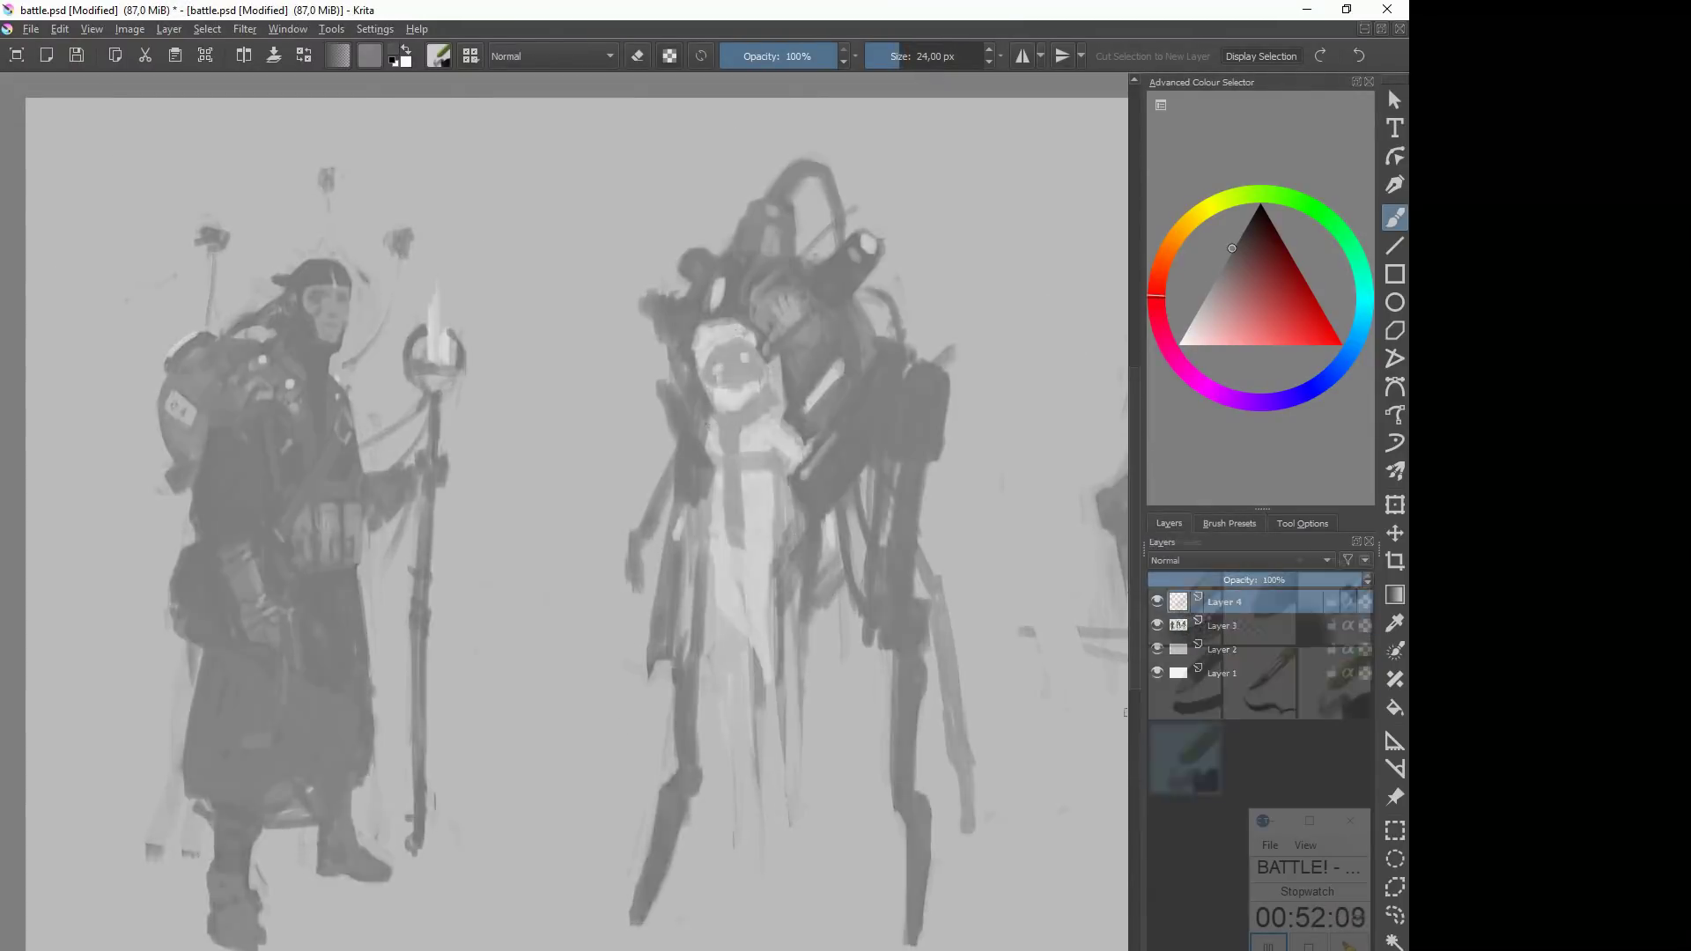
Step: Undo the test stroke and scale the whole image up to a larger size
{"action": "scroll", "coordinate": [352, 334], "scroll_direction": "up", "scroll_amount": 6}
{"action": "left_click_drag", "start_coordinate": [534, 419], "coordinate": [496, 481]}
{"action": "key", "text": "ctrl+z"}
{"action": "left_click", "coordinate": [129, 29]}
{"action": "left_click", "coordinate": [190, 257]}
{"action": "left_click", "coordinate": [761, 691]}
{"action": "scroll", "coordinate": [511, 449], "scroll_direction": "up", "scroll_amount": 3}
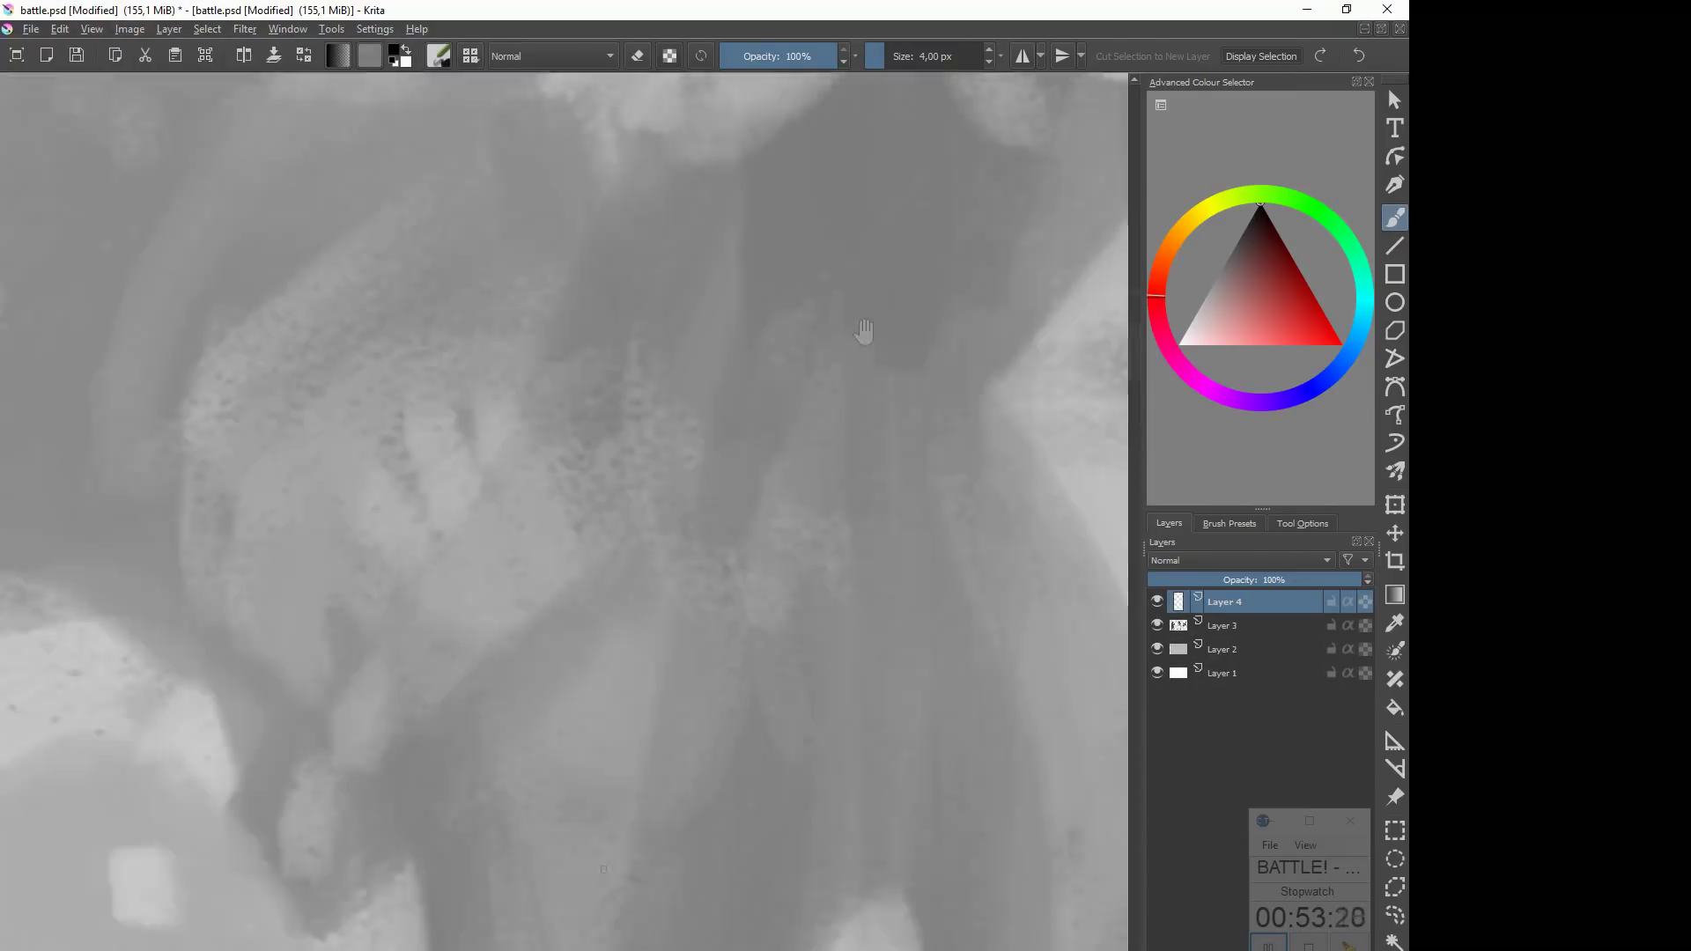
Step: Draw thin dark contours on the staff bearer's face with a 4 px brush, covering mask edge, jaw, brows and eyes
{"action": "left_click_drag", "start_coordinate": [780, 452], "coordinate": [807, 533]}
{"action": "scroll", "coordinate": [616, 493], "scroll_direction": "down", "scroll_amount": 5}
{"action": "key", "text": "Tab"}
{"action": "scroll", "coordinate": [605, 513], "scroll_direction": "up", "scroll_amount": 4}
{"action": "left_click_drag", "start_coordinate": [685, 648], "coordinate": [714, 742]}
{"action": "left_click_drag", "start_coordinate": [875, 687], "coordinate": [847, 769]}
{"action": "left_click_drag", "start_coordinate": [647, 395], "coordinate": [750, 405]}
{"action": "left_click_drag", "start_coordinate": [643, 368], "coordinate": [755, 366]}
{"action": "left_click_drag", "start_coordinate": [938, 458], "coordinate": [902, 559]}
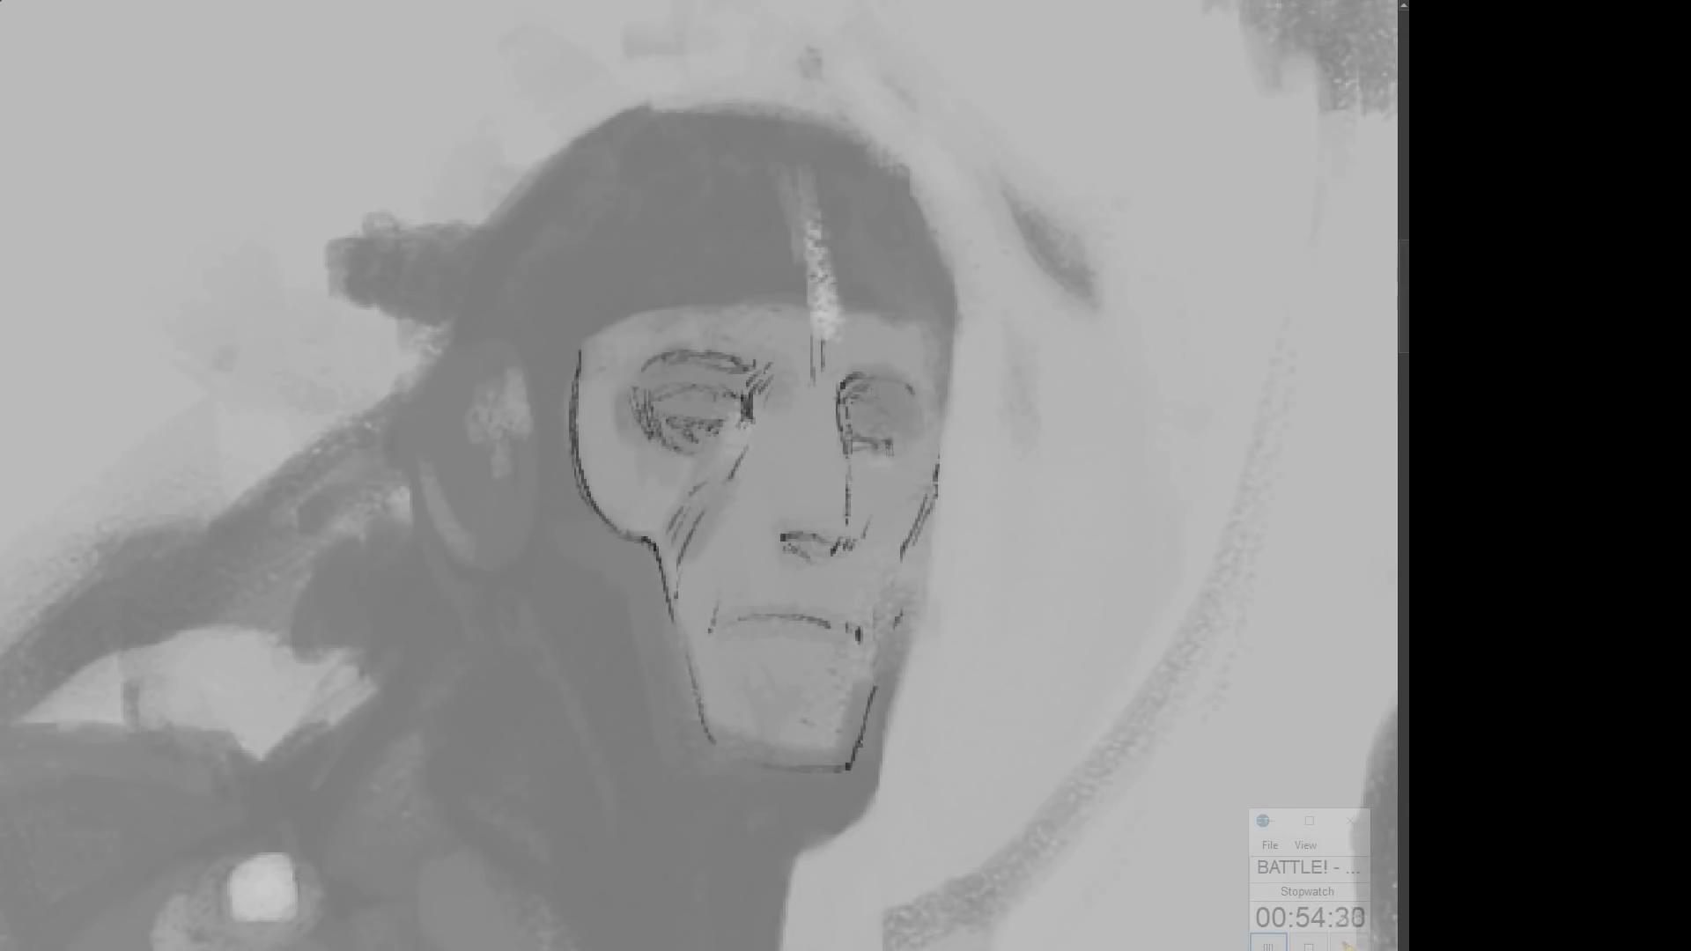
Step: Outline the helmet with its forehead strip, ear piece and rear plugs, and line the back of the neck
{"action": "left_click_drag", "start_coordinate": [915, 394], "coordinate": [896, 439]}
{"action": "left_click_drag", "start_coordinate": [790, 178], "coordinate": [806, 343]}
{"action": "key", "text": "Tab"}
{"action": "scroll", "coordinate": [481, 306], "scroll_direction": "down", "scroll_amount": 2}
{"action": "key", "text": "Tab"}
{"action": "left_click_drag", "start_coordinate": [780, 522], "coordinate": [720, 642]}
{"action": "left_click_drag", "start_coordinate": [433, 414], "coordinate": [502, 483]}
{"action": "left_click_drag", "start_coordinate": [514, 502], "coordinate": [593, 691]}
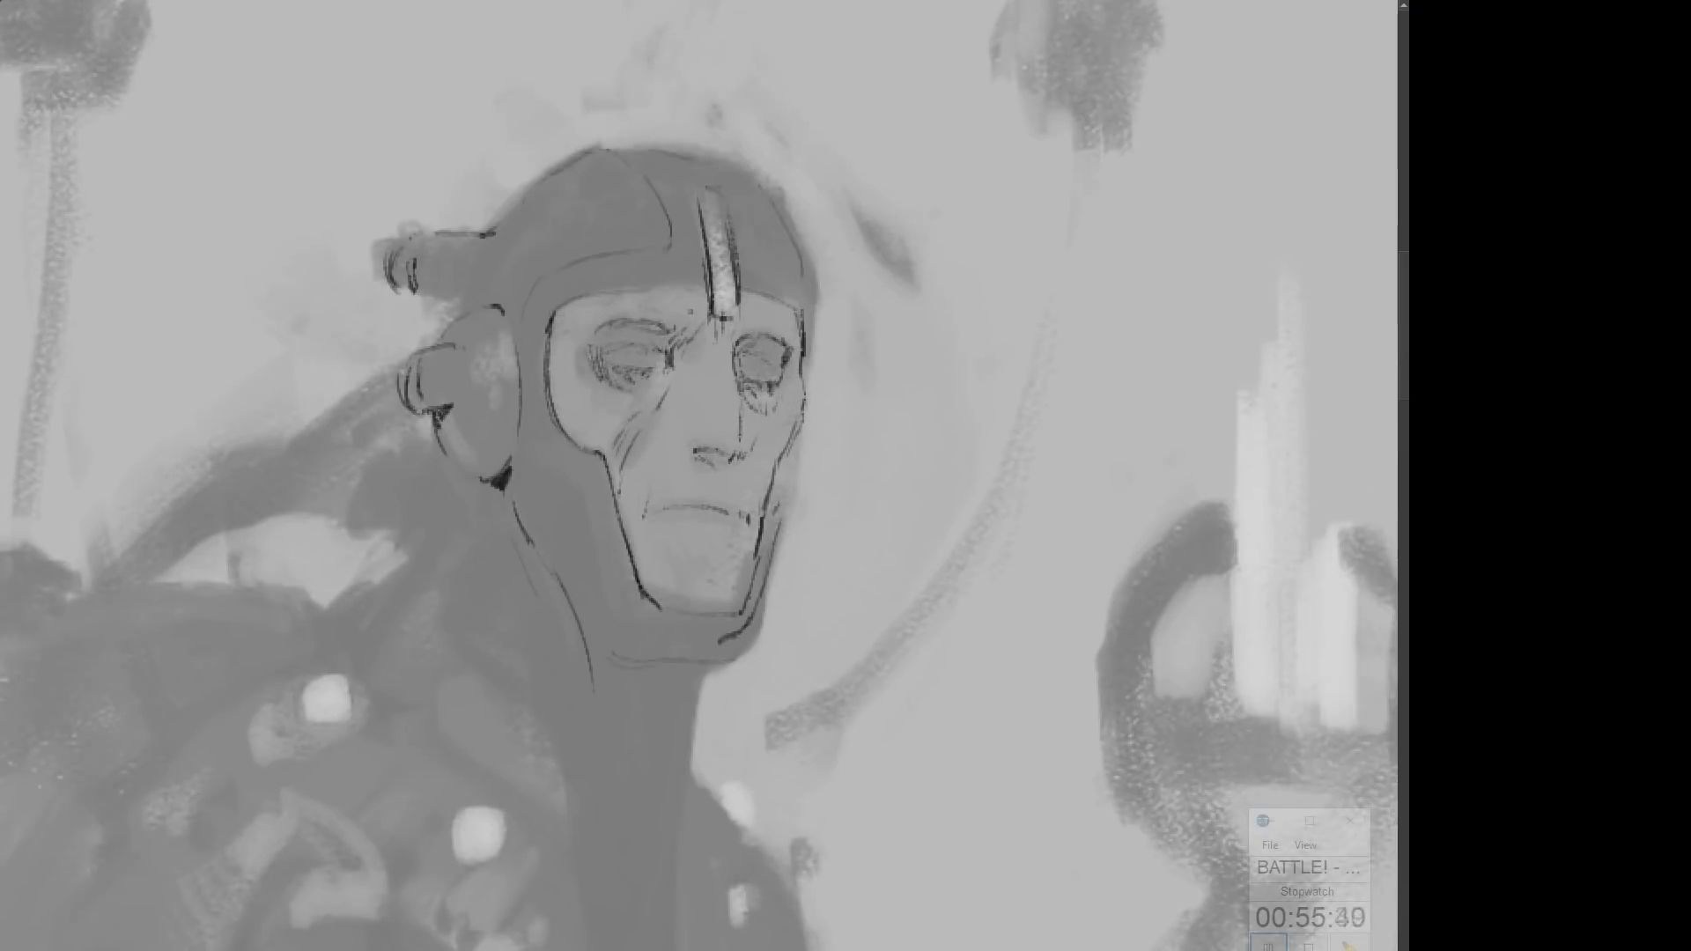
Step: Darken the facial features and line the neck, the collar and the cable plugs behind the head
{"action": "left_click_drag", "start_coordinate": [616, 616], "coordinate": [713, 442]}
{"action": "left_click_drag", "start_coordinate": [698, 470], "coordinate": [832, 465]}
{"action": "left_click_drag", "start_coordinate": [705, 529], "coordinate": [643, 426]}
{"action": "left_click_drag", "start_coordinate": [729, 177], "coordinate": [768, 183]}
{"action": "scroll", "coordinate": [705, 476], "scroll_direction": "down", "scroll_amount": 2}
{"action": "left_click_drag", "start_coordinate": [574, 372], "coordinate": [506, 433]}
{"action": "left_click_drag", "start_coordinate": [556, 377], "coordinate": [674, 560]}
{"action": "left_click_drag", "start_coordinate": [777, 440], "coordinate": [757, 558]}
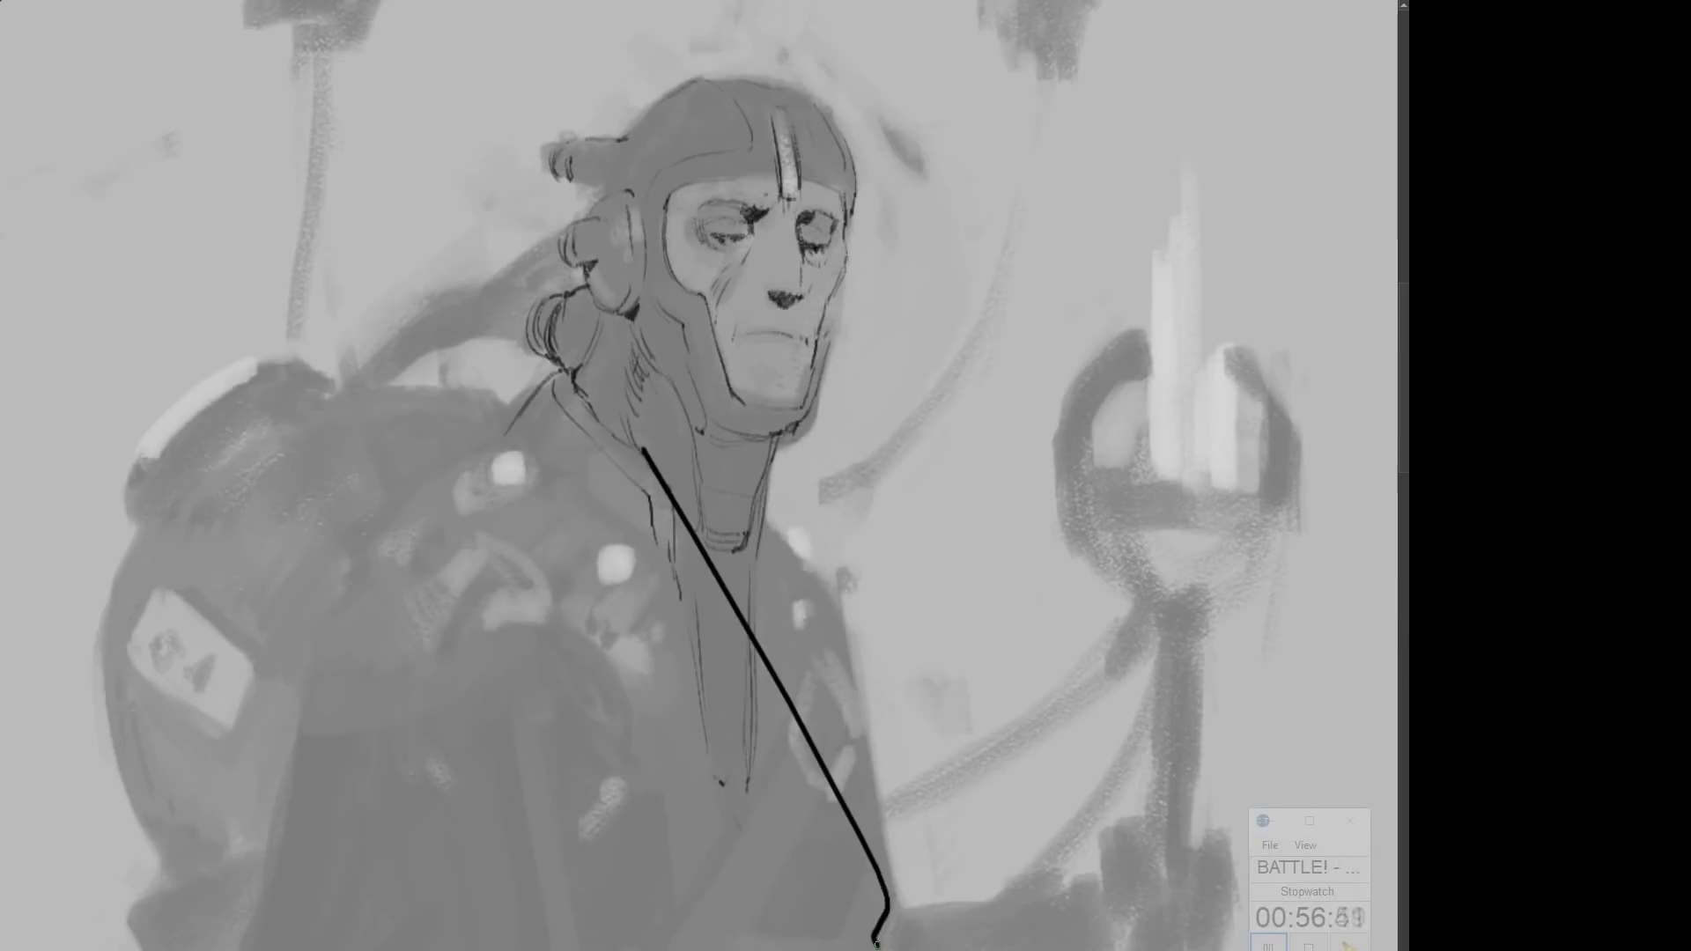
Step: Undo the stray diagonal stroke and line the coat collar, neck opening and small fittings near the shoulder
{"action": "key", "text": "ctrl+z"}
{"action": "left_click_drag", "start_coordinate": [643, 450], "coordinate": [673, 495]}
{"action": "left_click_drag", "start_coordinate": [704, 528], "coordinate": [708, 462]}
{"action": "left_click_drag", "start_coordinate": [491, 394], "coordinate": [528, 400]}
{"action": "left_click_drag", "start_coordinate": [481, 406], "coordinate": [539, 408]}
{"action": "left_click_drag", "start_coordinate": [705, 529], "coordinate": [714, 444]}
{"action": "left_click_drag", "start_coordinate": [374, 403], "coordinate": [335, 461]}
{"action": "left_click_drag", "start_coordinate": [425, 421], "coordinate": [460, 422]}
{"action": "left_click_drag", "start_coordinate": [419, 430], "coordinate": [467, 432]}
{"action": "left_click_drag", "start_coordinate": [735, 460], "coordinate": [746, 469]}
{"action": "left_click_drag", "start_coordinate": [720, 499], "coordinate": [744, 505]}
Step: Outline the round backpack and the edges of the coat's chest opening
{"action": "mouse_move", "coordinate": [718, 555]}
{"action": "left_mouse_down"}
{"action": "mouse_move", "coordinate": [742, 562]}
{"action": "mouse_move", "coordinate": [611, 416]}
{"action": "left_mouse_up"}
{"action": "left_click_drag", "start_coordinate": [226, 460], "coordinate": [484, 370]}
{"action": "left_click_drag", "start_coordinate": [705, 528], "coordinate": [769, 517]}
{"action": "left_click_drag", "start_coordinate": [804, 393], "coordinate": [807, 540]}
{"action": "left_click_drag", "start_coordinate": [704, 529], "coordinate": [820, 451]}
{"action": "left_click_drag", "start_coordinate": [404, 499], "coordinate": [347, 755]}
Step: Line the coat folds and draw the contour, rivets and round fittings of the shoulder armour
{"action": "scroll", "coordinate": [704, 475], "scroll_direction": "down", "scroll_amount": 2}
{"action": "left_click_drag", "start_coordinate": [807, 497], "coordinate": [790, 667]}
{"action": "left_click_drag", "start_coordinate": [513, 326], "coordinate": [624, 270]}
{"action": "left_click_drag", "start_coordinate": [548, 329], "coordinate": [592, 297]}
{"action": "left_click_drag", "start_coordinate": [505, 332], "coordinate": [616, 344]}
{"action": "left_click_drag", "start_coordinate": [436, 319], "coordinate": [496, 332]}
{"action": "left_click_drag", "start_coordinate": [471, 340], "coordinate": [418, 368]}
{"action": "left_click_drag", "start_coordinate": [355, 385], "coordinate": [370, 408]}
Step: Outline the near sleeve with its inner folds and wide cuff
{"action": "left_click_drag", "start_coordinate": [328, 533], "coordinate": [371, 661]}
{"action": "left_click_drag", "start_coordinate": [352, 691], "coordinate": [440, 653]}
{"action": "left_click_drag", "start_coordinate": [704, 529], "coordinate": [664, 210]}
{"action": "left_click_drag", "start_coordinate": [425, 616], "coordinate": [561, 548]}
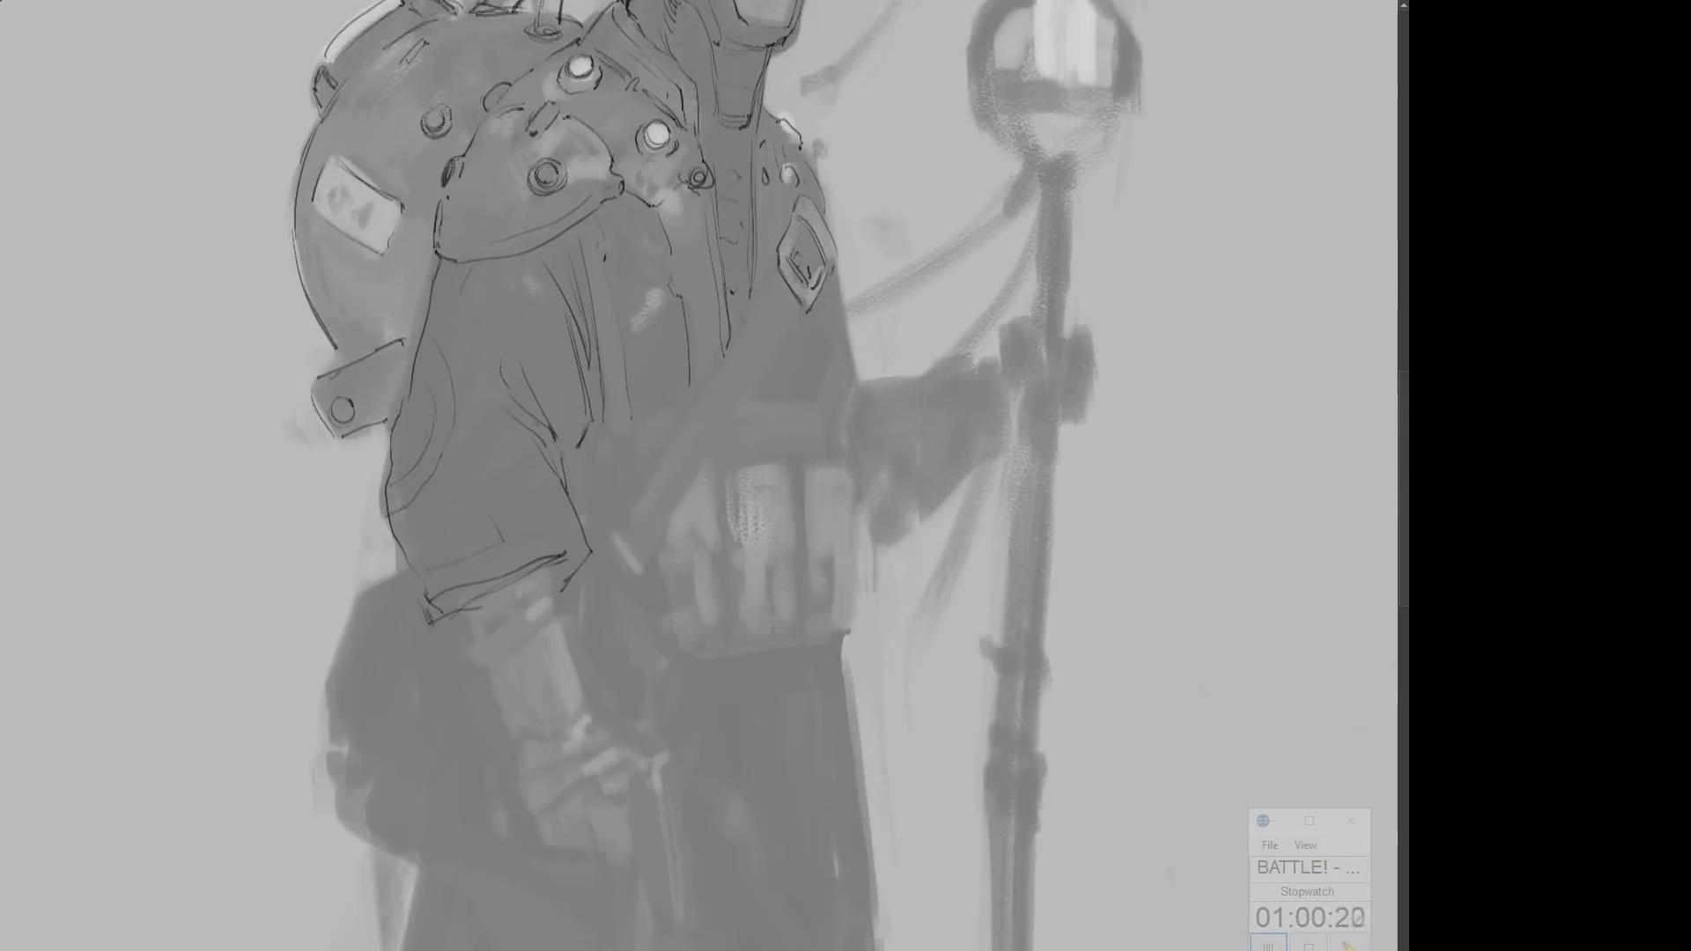
Step: Line the diagonal chest strap, the waist belt and the three belt pouches
{"action": "left_click_drag", "start_coordinate": [705, 528], "coordinate": [588, 602]}
{"action": "left_click_drag", "start_coordinate": [656, 341], "coordinate": [488, 592]}
{"action": "left_click_drag", "start_coordinate": [705, 529], "coordinate": [606, 241]}
{"action": "left_click_drag", "start_coordinate": [541, 166], "coordinate": [612, 170]}
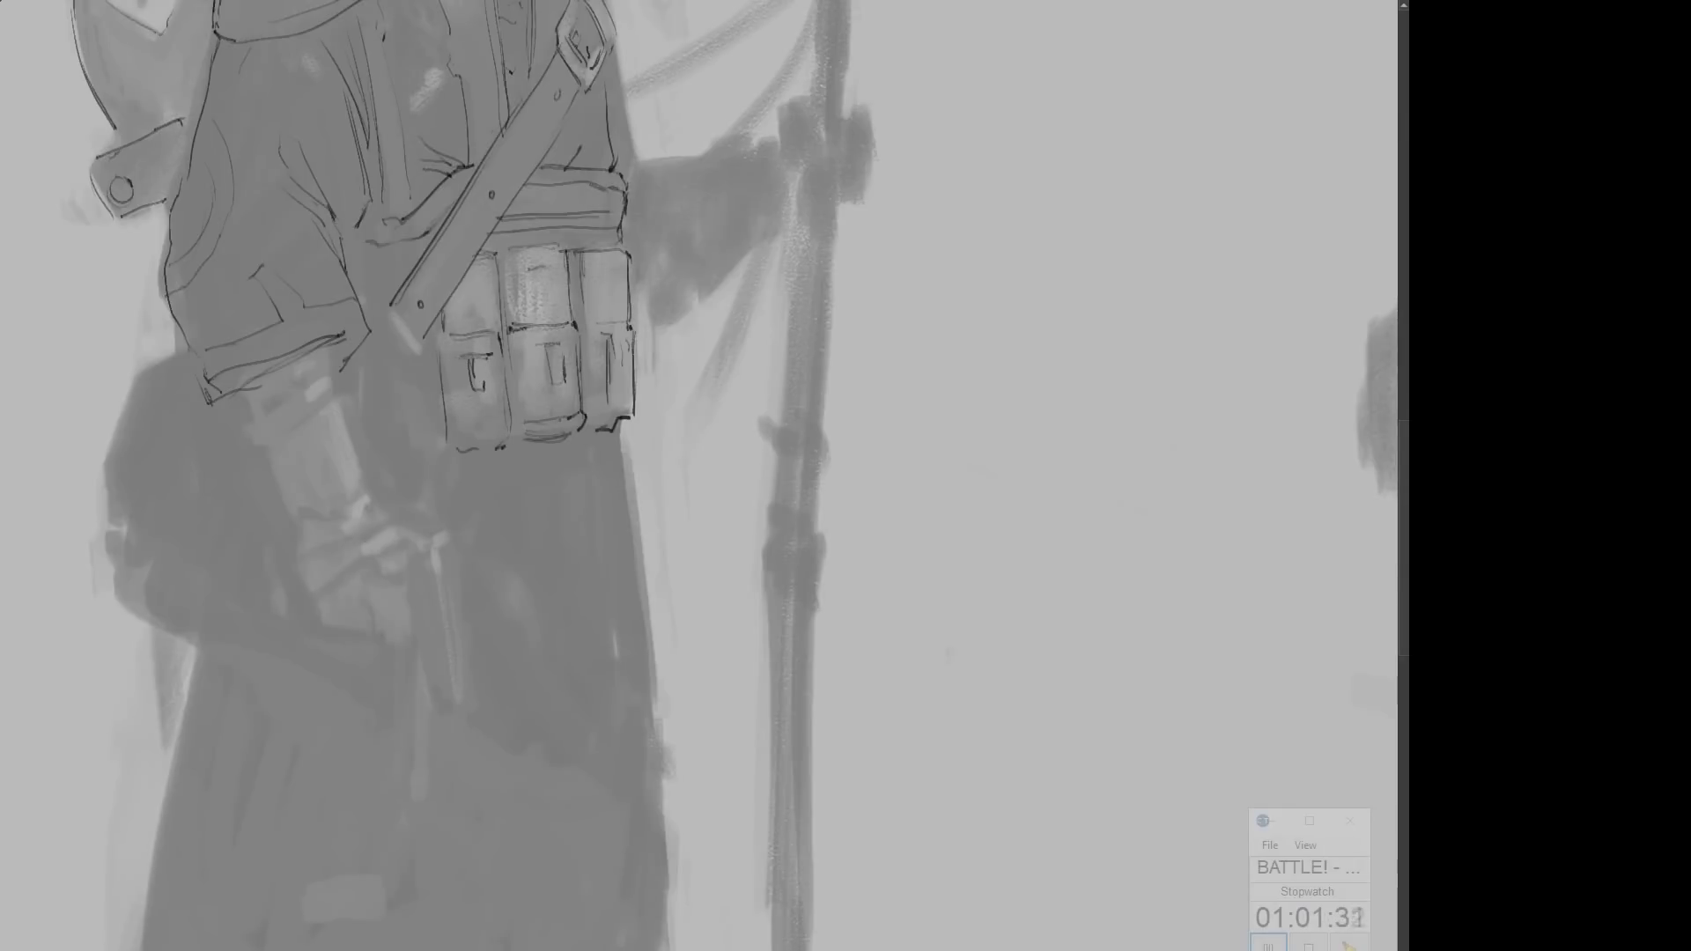
Step: Outline the wrapped forearm below the near sleeve and strengthen the cuff edge
{"action": "left_click_drag", "start_coordinate": [331, 348], "coordinate": [352, 435]}
{"action": "left_click_drag", "start_coordinate": [705, 528], "coordinate": [923, 452]}
{"action": "left_click_drag", "start_coordinate": [751, 141], "coordinate": [705, 704]}
{"action": "scroll", "coordinate": [705, 475], "scroll_direction": "up", "scroll_amount": 2}
{"action": "mouse_move", "coordinate": [769, 353]}
{"action": "left_mouse_down"}
{"action": "mouse_move", "coordinate": [770, 532]}
{"action": "mouse_move", "coordinate": [819, 620]}
{"action": "left_mouse_up"}
{"action": "left_click_drag", "start_coordinate": [453, 782], "coordinate": [564, 712]}
Step: Draw the contours of the lowered hand and the narrow object it holds
{"action": "mouse_move", "coordinate": [705, 617]}
{"action": "left_mouse_down"}
{"action": "mouse_move", "coordinate": [639, 209]}
{"action": "mouse_move", "coordinate": [752, 442]}
{"action": "left_mouse_up"}
{"action": "left_click_drag", "start_coordinate": [705, 704], "coordinate": [744, 364]}
{"action": "left_click_drag", "start_coordinate": [498, 392], "coordinate": [533, 515]}
{"action": "left_click_drag", "start_coordinate": [704, 617], "coordinate": [705, 454]}
{"action": "left_click_drag", "start_coordinate": [449, 502], "coordinate": [541, 553]}
{"action": "mouse_move", "coordinate": [551, 357]}
{"action": "left_mouse_down"}
{"action": "mouse_move", "coordinate": [621, 429]}
{"action": "mouse_move", "coordinate": [618, 648]}
{"action": "left_mouse_up"}
{"action": "left_click_drag", "start_coordinate": [655, 442], "coordinate": [678, 678]}
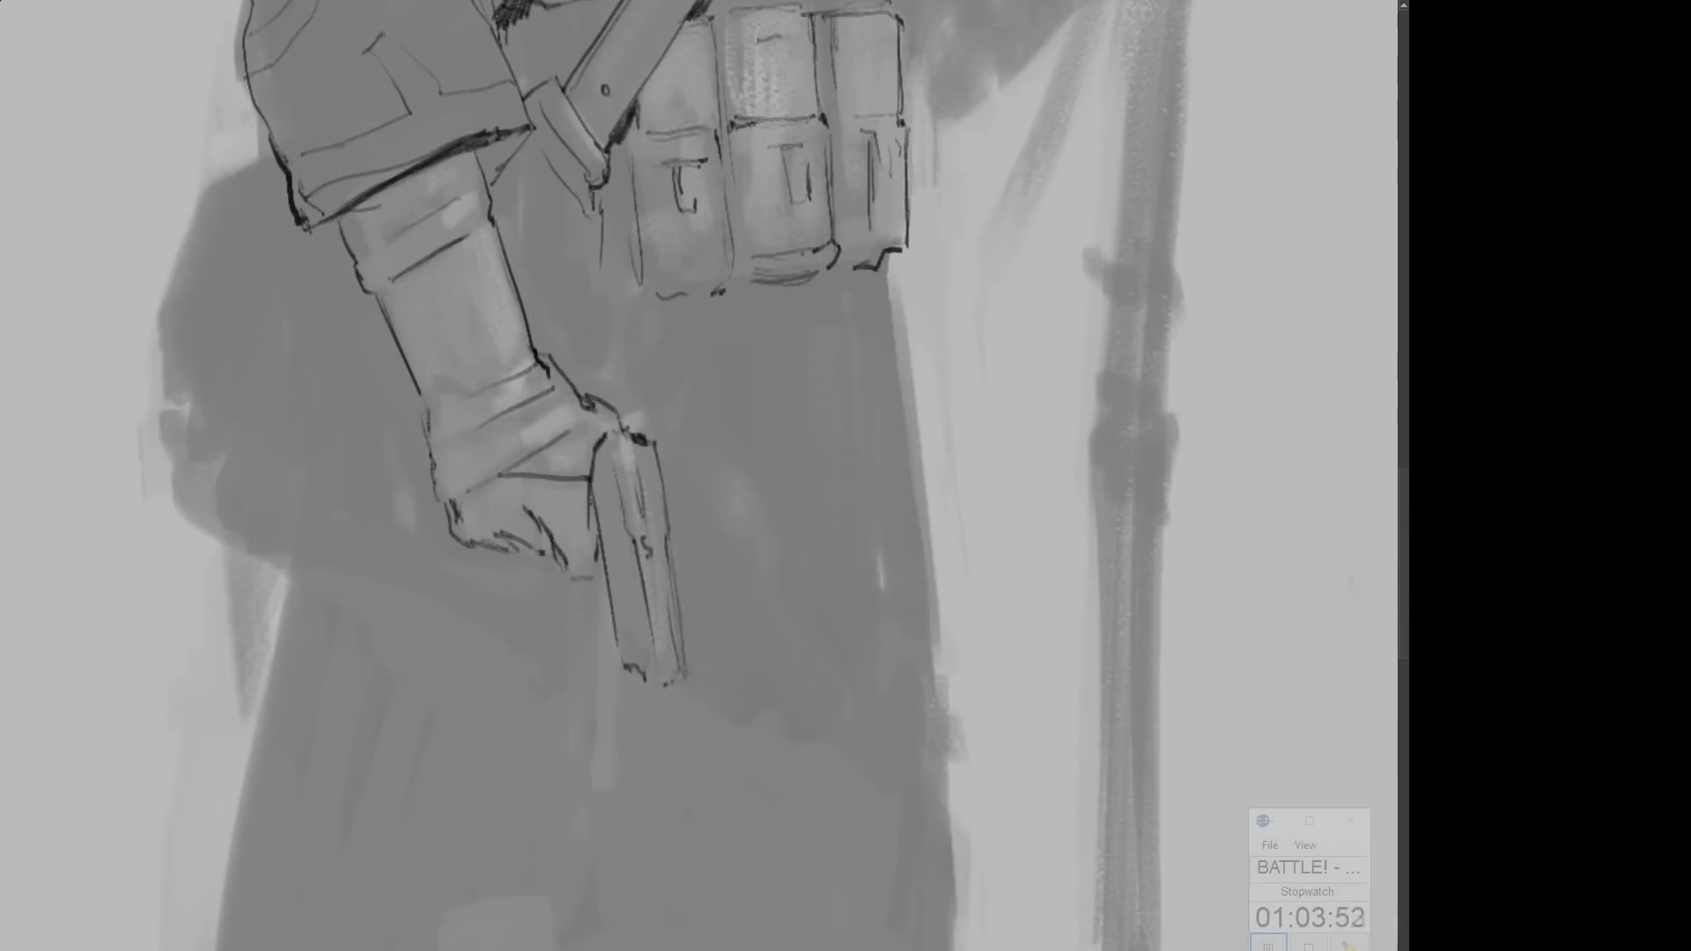
Step: Outline the bag at the hip and the side edge of the robe
{"action": "left_click_drag", "start_coordinate": [168, 383], "coordinate": [209, 524]}
{"action": "left_click_drag", "start_coordinate": [223, 532], "coordinate": [434, 492]}
{"action": "scroll", "coordinate": [705, 476], "scroll_direction": "down", "scroll_amount": 2}
{"action": "left_click_drag", "start_coordinate": [876, 612], "coordinate": [846, 324]}
{"action": "left_click_drag", "start_coordinate": [743, 566], "coordinate": [567, 710]}
Step: Line the robe's lower hem, the legs and both boots, including the round ankle fitting
{"action": "scroll", "coordinate": [754, 690], "scroll_direction": "down", "scroll_amount": 2}
{"action": "scroll", "coordinate": [704, 690], "scroll_direction": "up", "scroll_amount": 4}
{"action": "left_click_drag", "start_coordinate": [277, 376], "coordinate": [279, 541]}
{"action": "left_click_drag", "start_coordinate": [327, 704], "coordinate": [440, 819]}
{"action": "scroll", "coordinate": [705, 475], "scroll_direction": "down", "scroll_amount": 2}
{"action": "left_click_drag", "start_coordinate": [705, 440], "coordinate": [622, 618]}
{"action": "left_click_drag", "start_coordinate": [647, 647], "coordinate": [673, 674]}
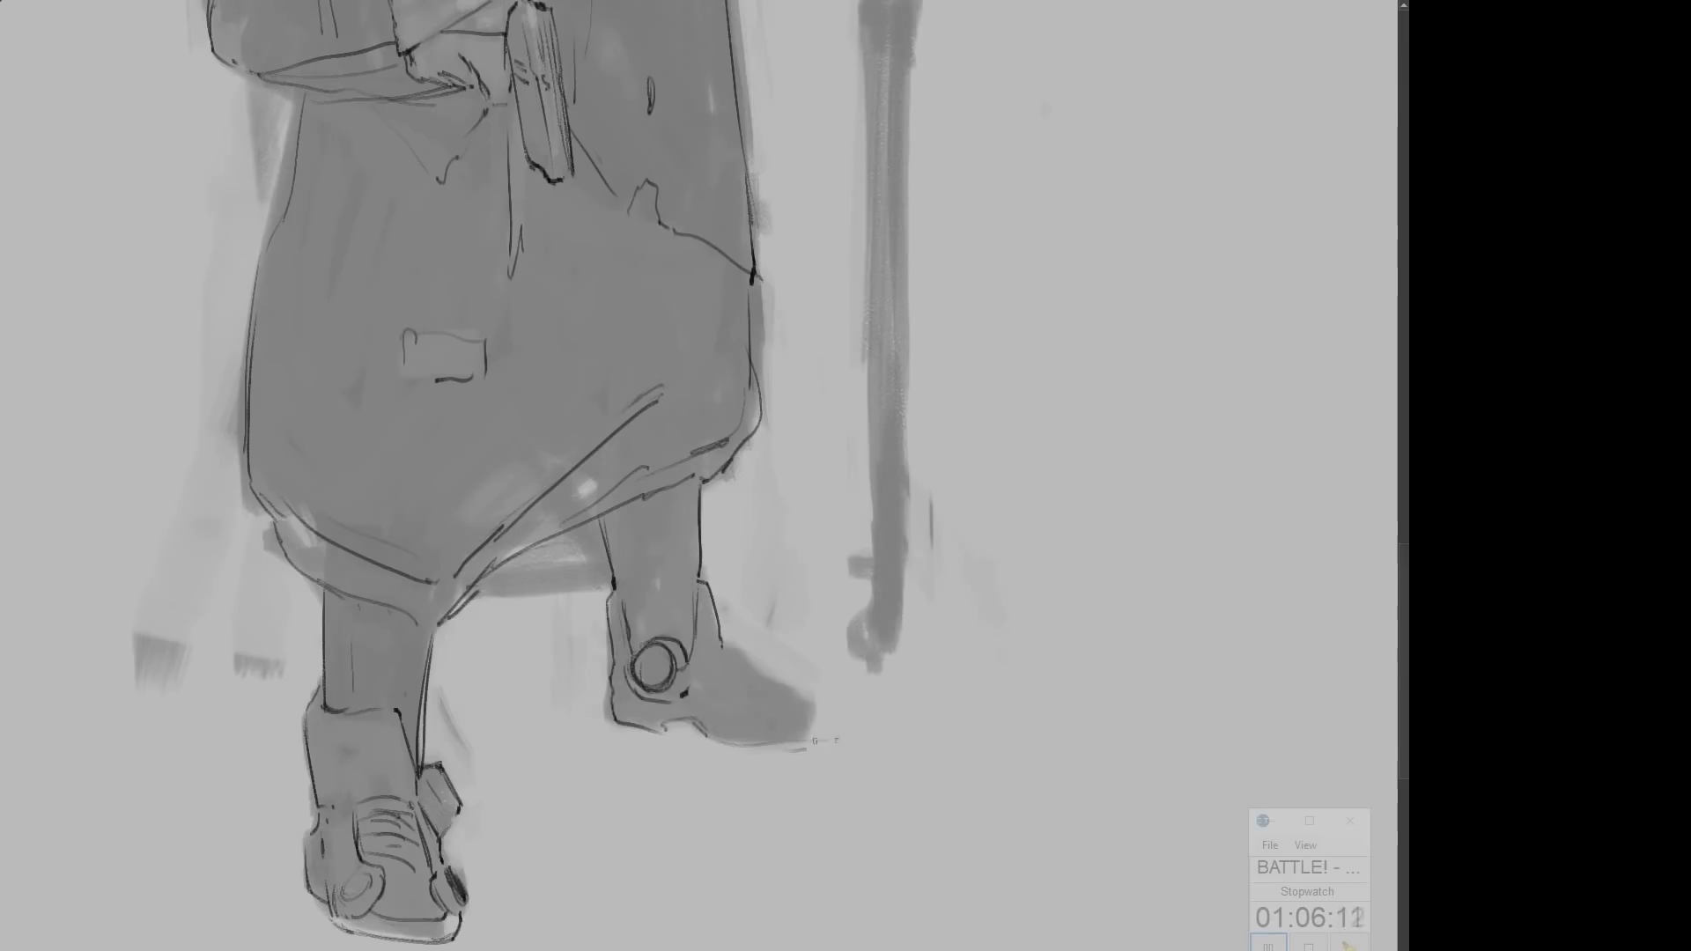
Step: Outline the hand gripping the staff and the curved prongs and crossbar of the staff head
{"action": "left_click_drag", "start_coordinate": [705, 132], "coordinate": [517, 858]}
{"action": "left_click_drag", "start_coordinate": [607, 485], "coordinate": [683, 439]}
{"action": "left_click_drag", "start_coordinate": [648, 339], "coordinate": [644, 391]}
{"action": "left_click_drag", "start_coordinate": [705, 352], "coordinate": [702, 625]}
{"action": "left_click_drag", "start_coordinate": [707, 344], "coordinate": [656, 475]}
{"action": "left_click_drag", "start_coordinate": [779, 348], "coordinate": [815, 440]}
{"action": "left_click_drag", "start_coordinate": [691, 483], "coordinate": [802, 478]}
{"action": "left_click_drag", "start_coordinate": [687, 458], "coordinate": [825, 452]}
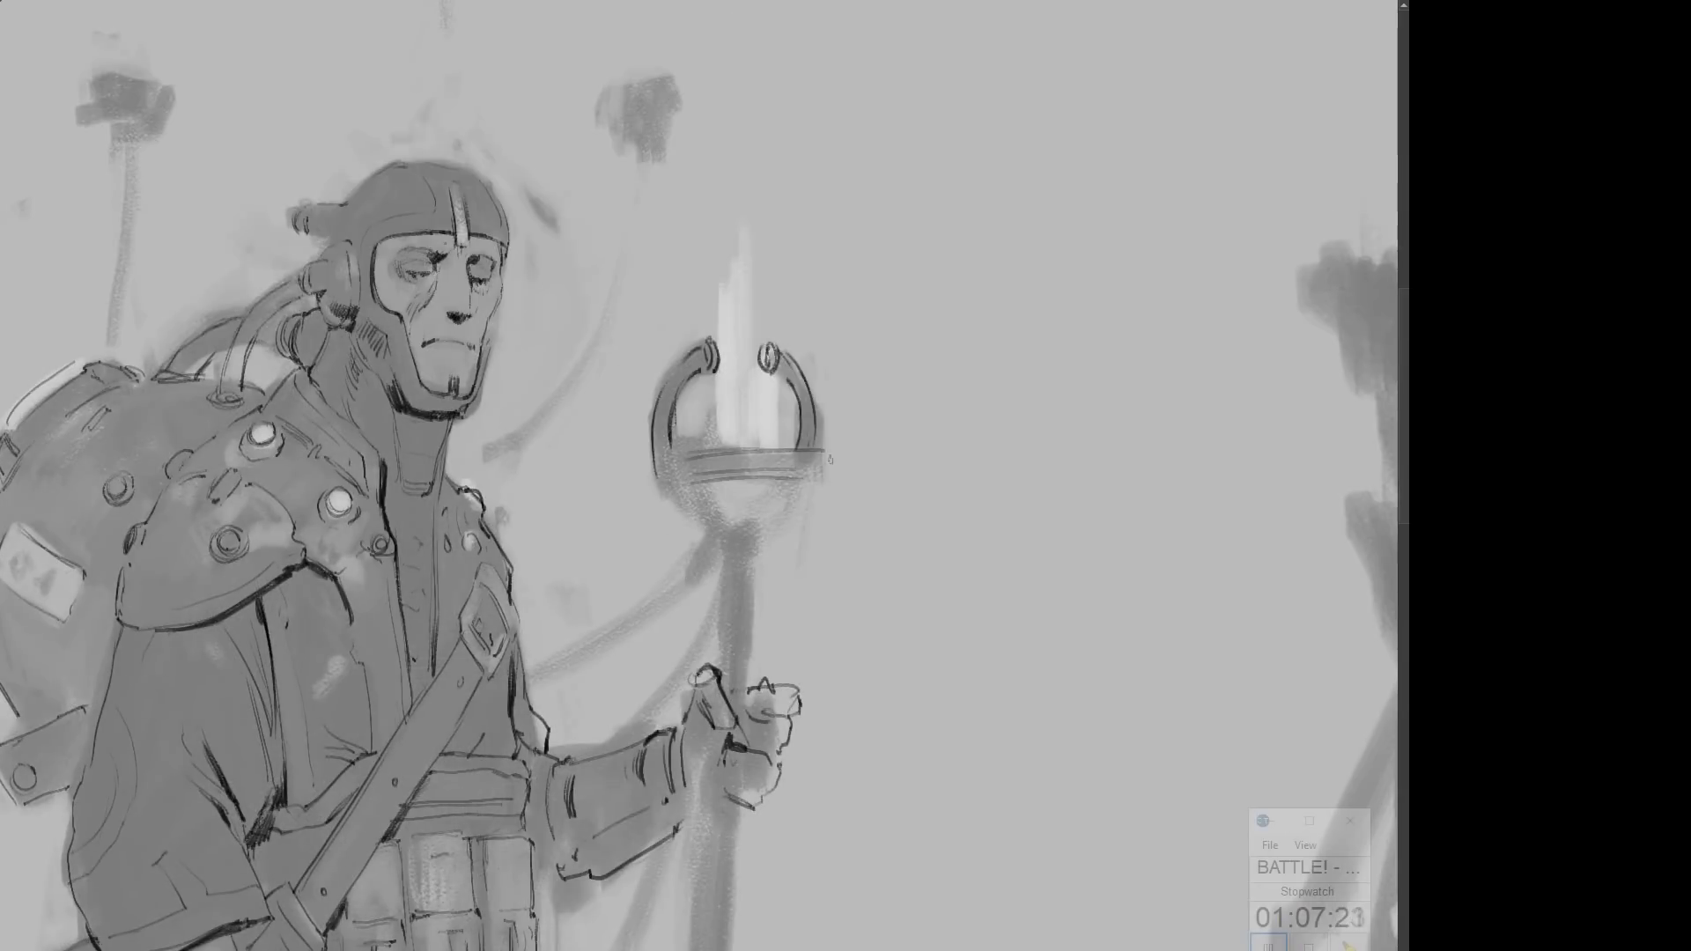
Step: Undo the last deletion, save battle.psd and return to brushing in the canvas-only view
{"action": "key", "text": "Delete"}
{"action": "key", "text": "Tab"}
{"action": "left_click", "coordinate": [59, 29]}
{"action": "left_click", "coordinate": [1394, 100]}
{"action": "key", "text": "ctrl+z"}
{"action": "key", "text": "ctrl+s"}
{"action": "key", "text": "b"}
{"action": "key", "text": "Tab"}
Step: Line the bowl of the staff head, the studded upper shaft and the cables hanging from it
{"action": "scroll", "coordinate": [889, 608], "scroll_direction": "up", "scroll_amount": 1}
{"action": "left_click_drag", "start_coordinate": [890, 608], "coordinate": [890, 286]}
{"action": "left_click_drag", "start_coordinate": [797, 361], "coordinate": [797, 386]}
{"action": "left_click_drag", "start_coordinate": [749, 354], "coordinate": [788, 355]}
{"action": "left_click_drag", "start_coordinate": [793, 467], "coordinate": [797, 598]}
{"action": "left_click_drag", "start_coordinate": [775, 687], "coordinate": [775, 370]}
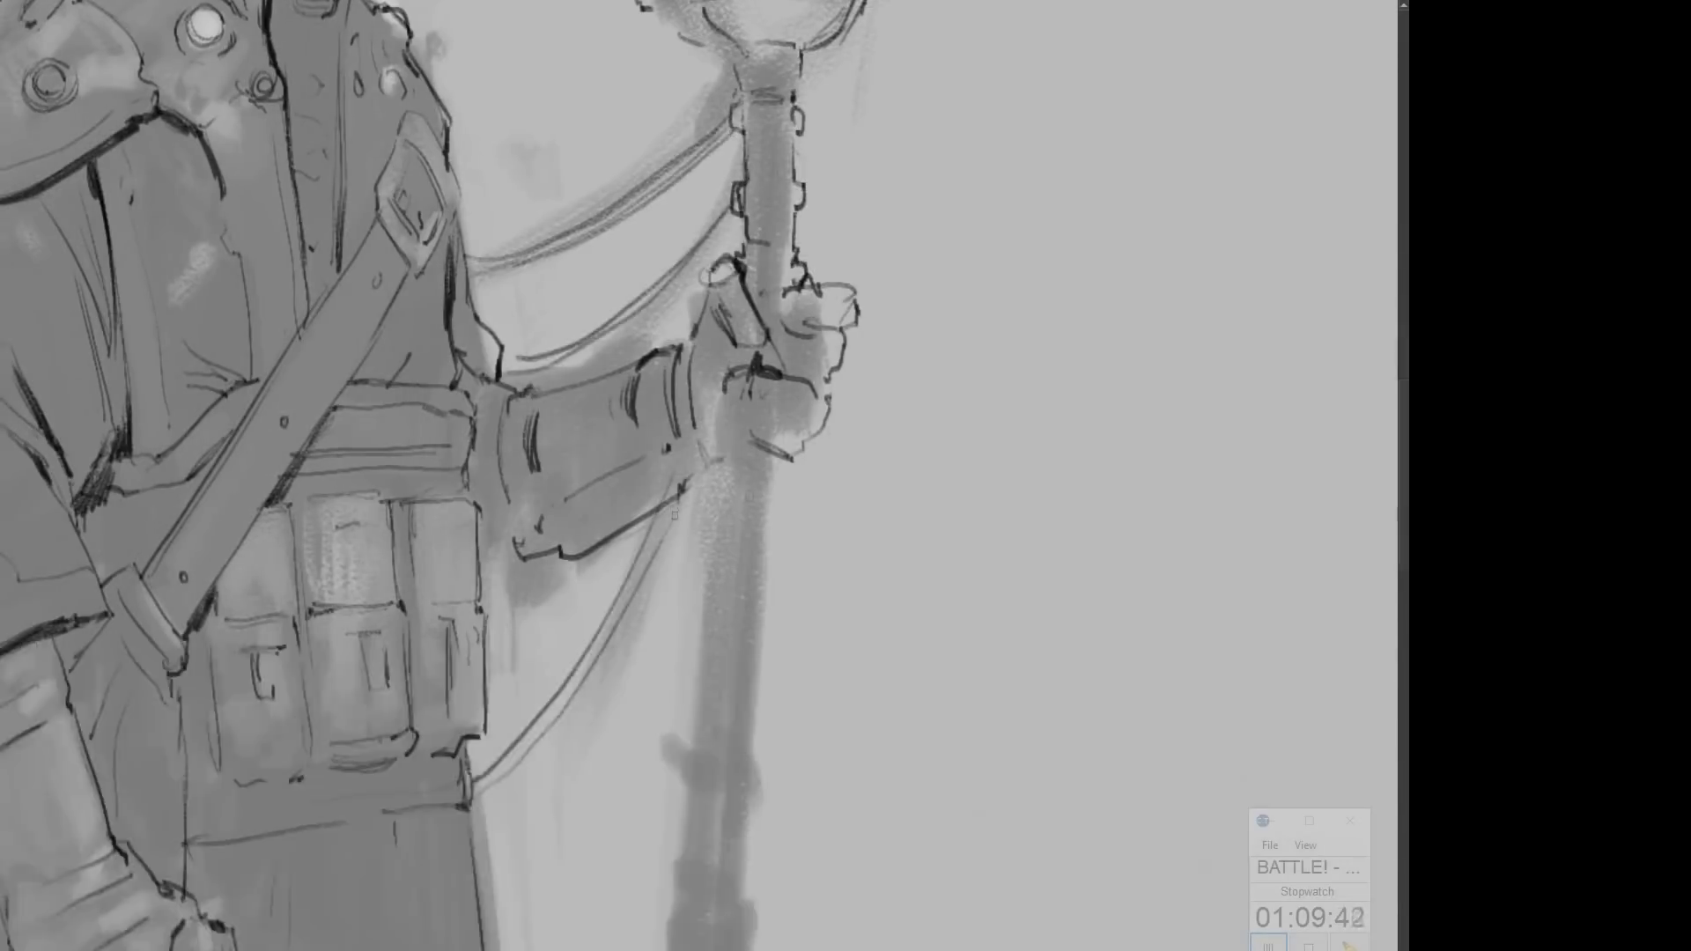
Step: Outline the lower staff shaft and its joint bands, and add line details around the hip bag
{"action": "scroll", "coordinate": [757, 493], "scroll_direction": "down", "scroll_amount": 2}
{"action": "left_click_drag", "start_coordinate": [717, 264], "coordinate": [718, 757]}
{"action": "scroll", "coordinate": [704, 441], "scroll_direction": "up", "scroll_amount": 2}
{"action": "left_click_drag", "start_coordinate": [472, 189], "coordinate": [460, 396]}
{"action": "left_click_drag", "start_coordinate": [933, 414], "coordinate": [705, 515]}
Step: Draw the contours and lens ends of the small lamp devices floating around the staff bearer's head
{"action": "left_click_drag", "start_coordinate": [932, 268], "coordinate": [1022, 289]}
{"action": "left_click_drag", "start_coordinate": [704, 264], "coordinate": [704, 494]}
{"action": "left_click_drag", "start_coordinate": [678, 255], "coordinate": [748, 264]}
{"action": "scroll", "coordinate": [704, 475], "scroll_direction": "down", "scroll_amount": 3}
{"action": "left_click_drag", "start_coordinate": [872, 704], "coordinate": [705, 317]}
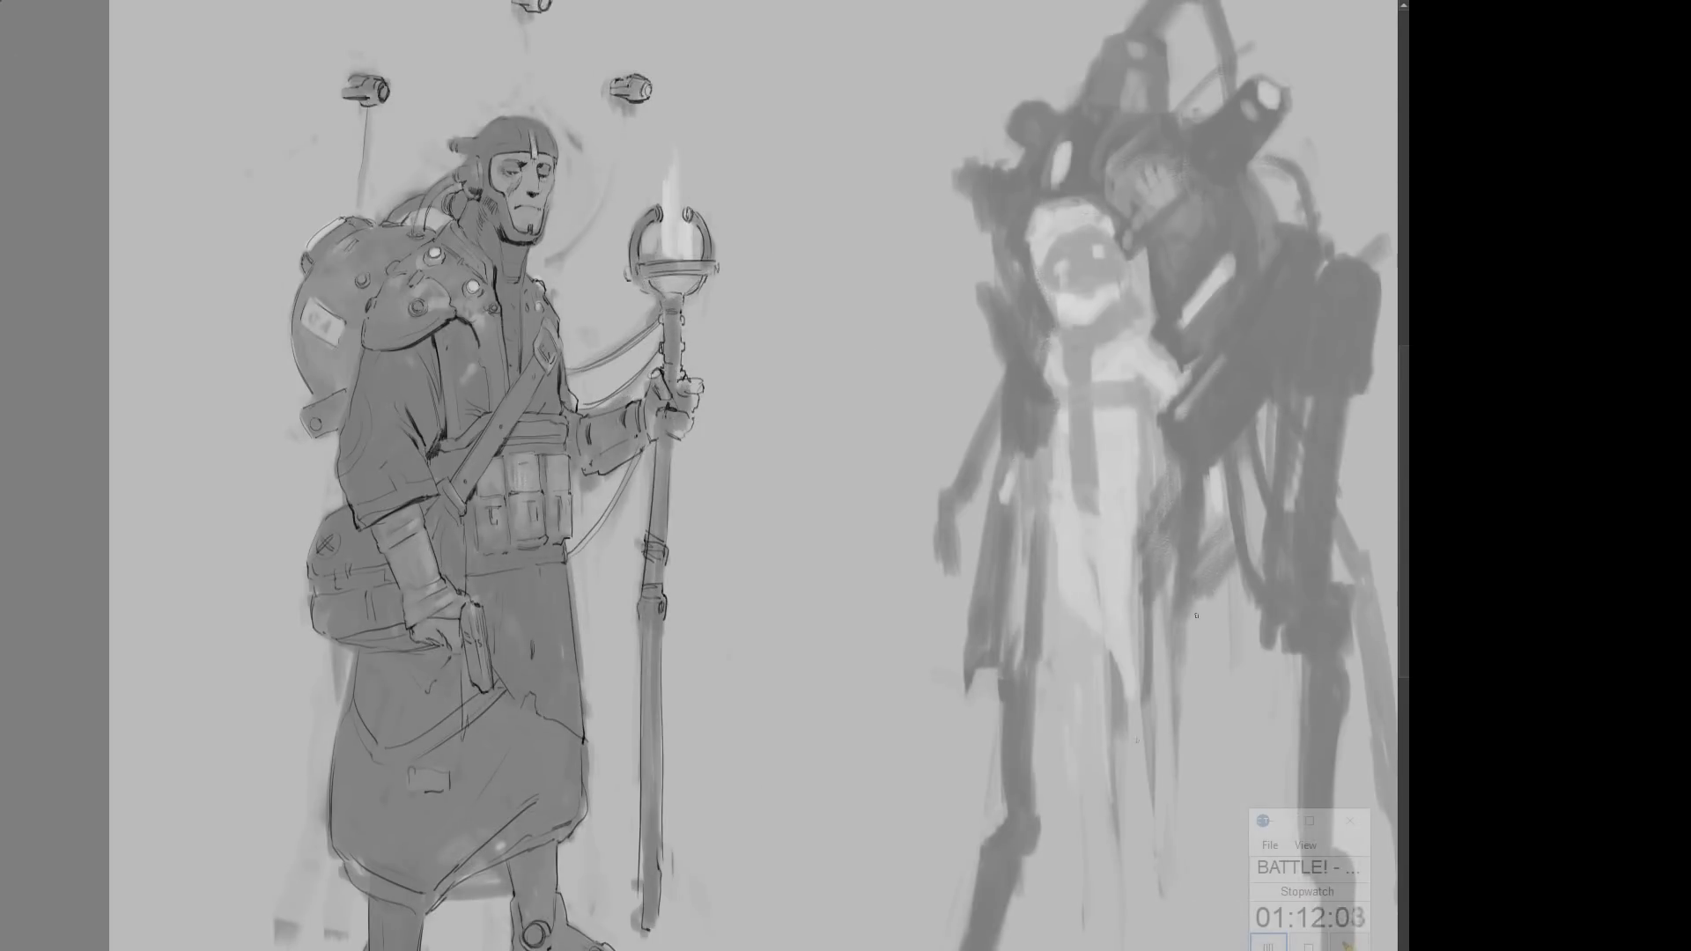
Step: Start lining the middle machine creature around the pale hood, the beaked head and the light slots
{"action": "key", "text": "Tab"}
{"action": "left_click_drag", "start_coordinate": [1330, 665], "coordinate": [1272, 665]}
{"action": "left_click", "coordinate": [1228, 691]}
{"action": "key", "text": "Tab"}
{"action": "scroll", "coordinate": [1145, 353], "scroll_direction": "up", "scroll_amount": 3}
{"action": "mouse_move", "coordinate": [465, 251]}
{"action": "left_mouse_down"}
{"action": "mouse_move", "coordinate": [599, 202]}
{"action": "mouse_move", "coordinate": [673, 240]}
{"action": "left_mouse_up"}
{"action": "left_click_drag", "start_coordinate": [674, 243], "coordinate": [722, 271]}
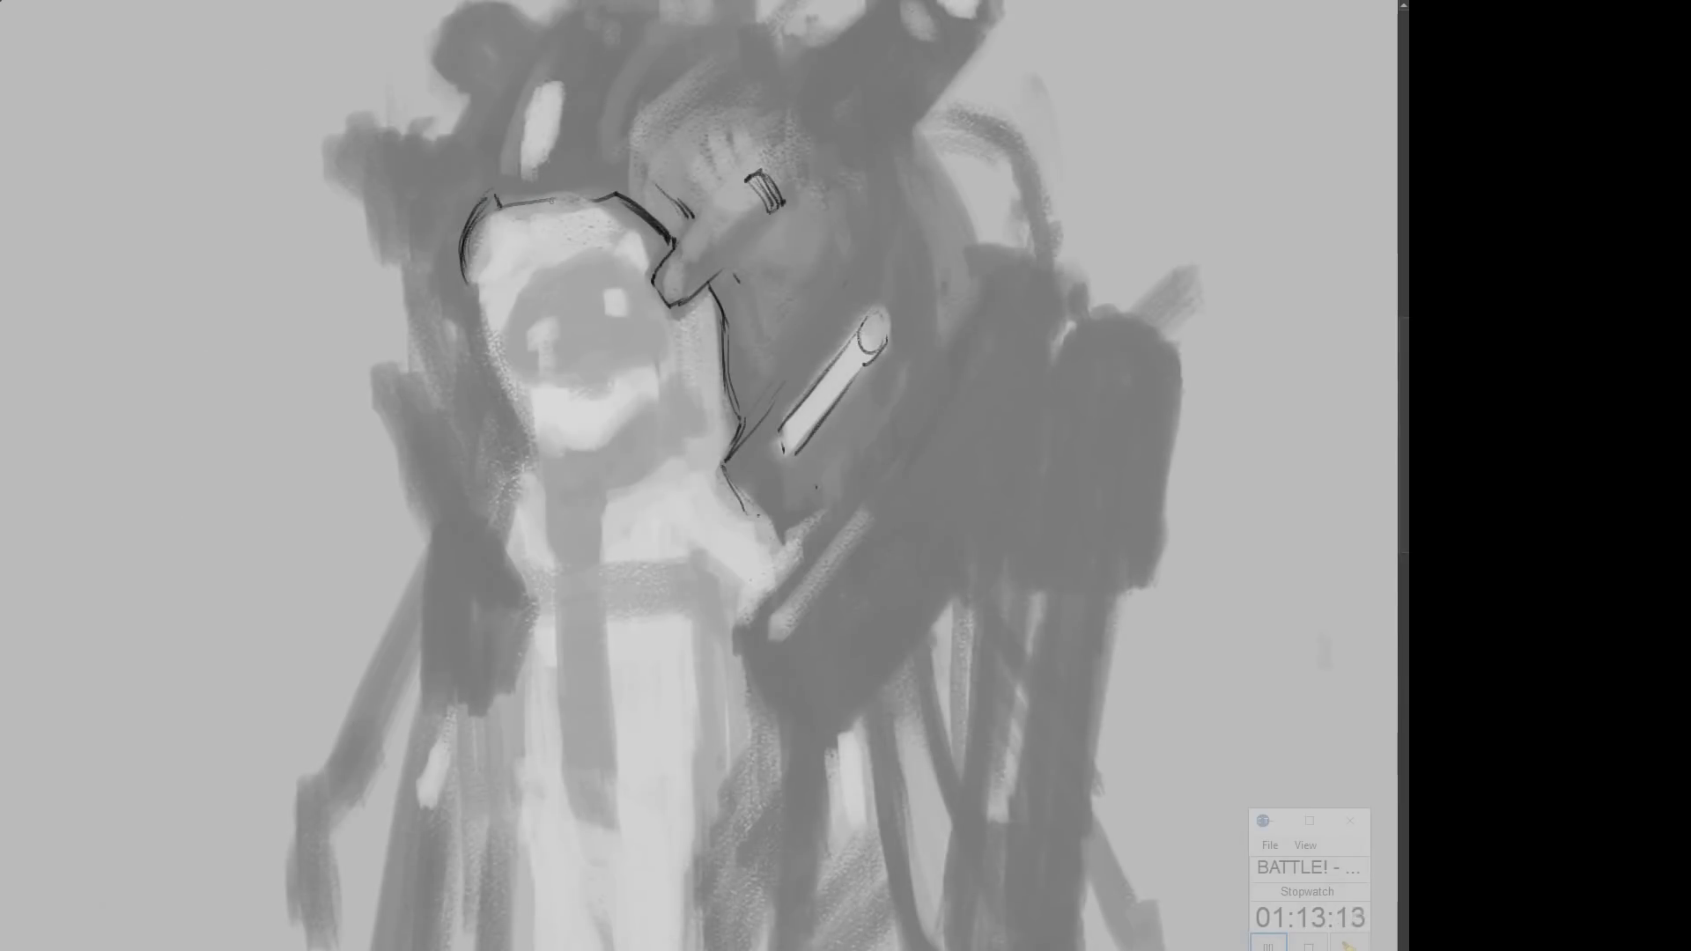
{"action": "scroll", "coordinate": [700, 475], "scroll_direction": "down", "scroll_amount": 2}
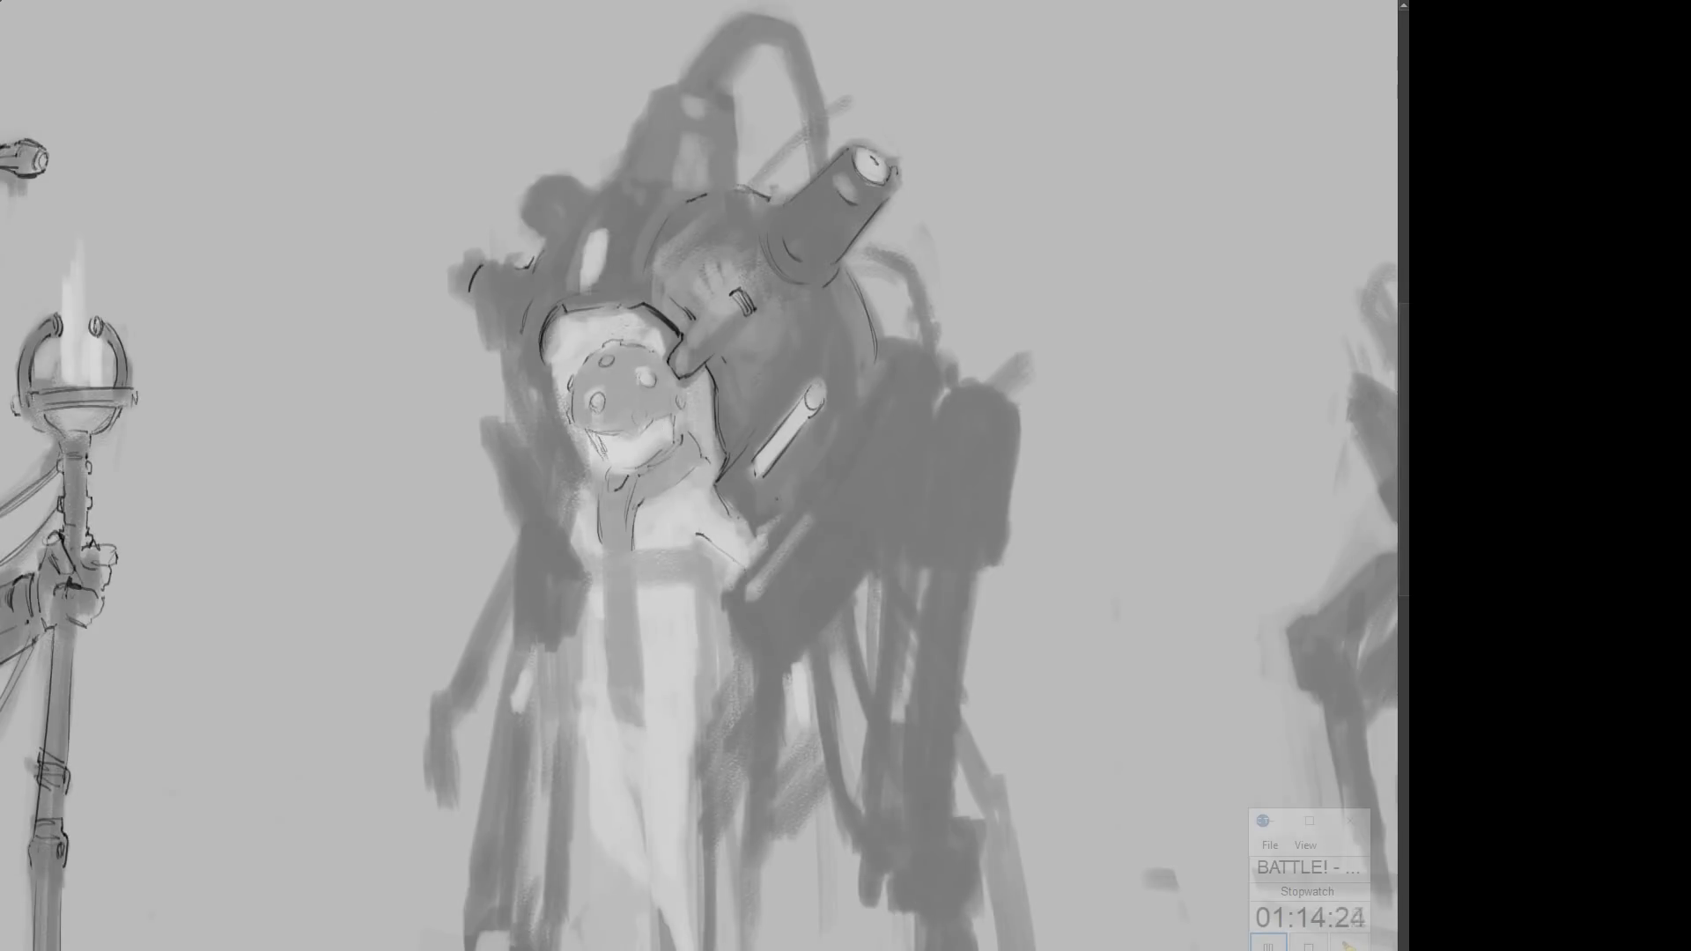
Step: Choose a muted yellow and brush it over the staff bearer's face
{"action": "key", "text": "Tab"}
{"action": "scroll", "coordinate": [705, 476], "scroll_direction": "down", "scroll_amount": 4}
{"action": "scroll", "coordinate": [353, 440], "scroll_direction": "up", "scroll_amount": 4}
{"action": "left_click_drag", "start_coordinate": [1263, 594], "coordinate": [1263, 489]}
{"action": "left_click", "coordinate": [1183, 220]}
{"action": "left_click_drag", "start_coordinate": [616, 189], "coordinate": [665, 299]}
Step: Complete the yellow skin over the staff bearer's face and add reddish tints around the eye and hood edge
{"action": "left_click", "coordinate": [1242, 540]}
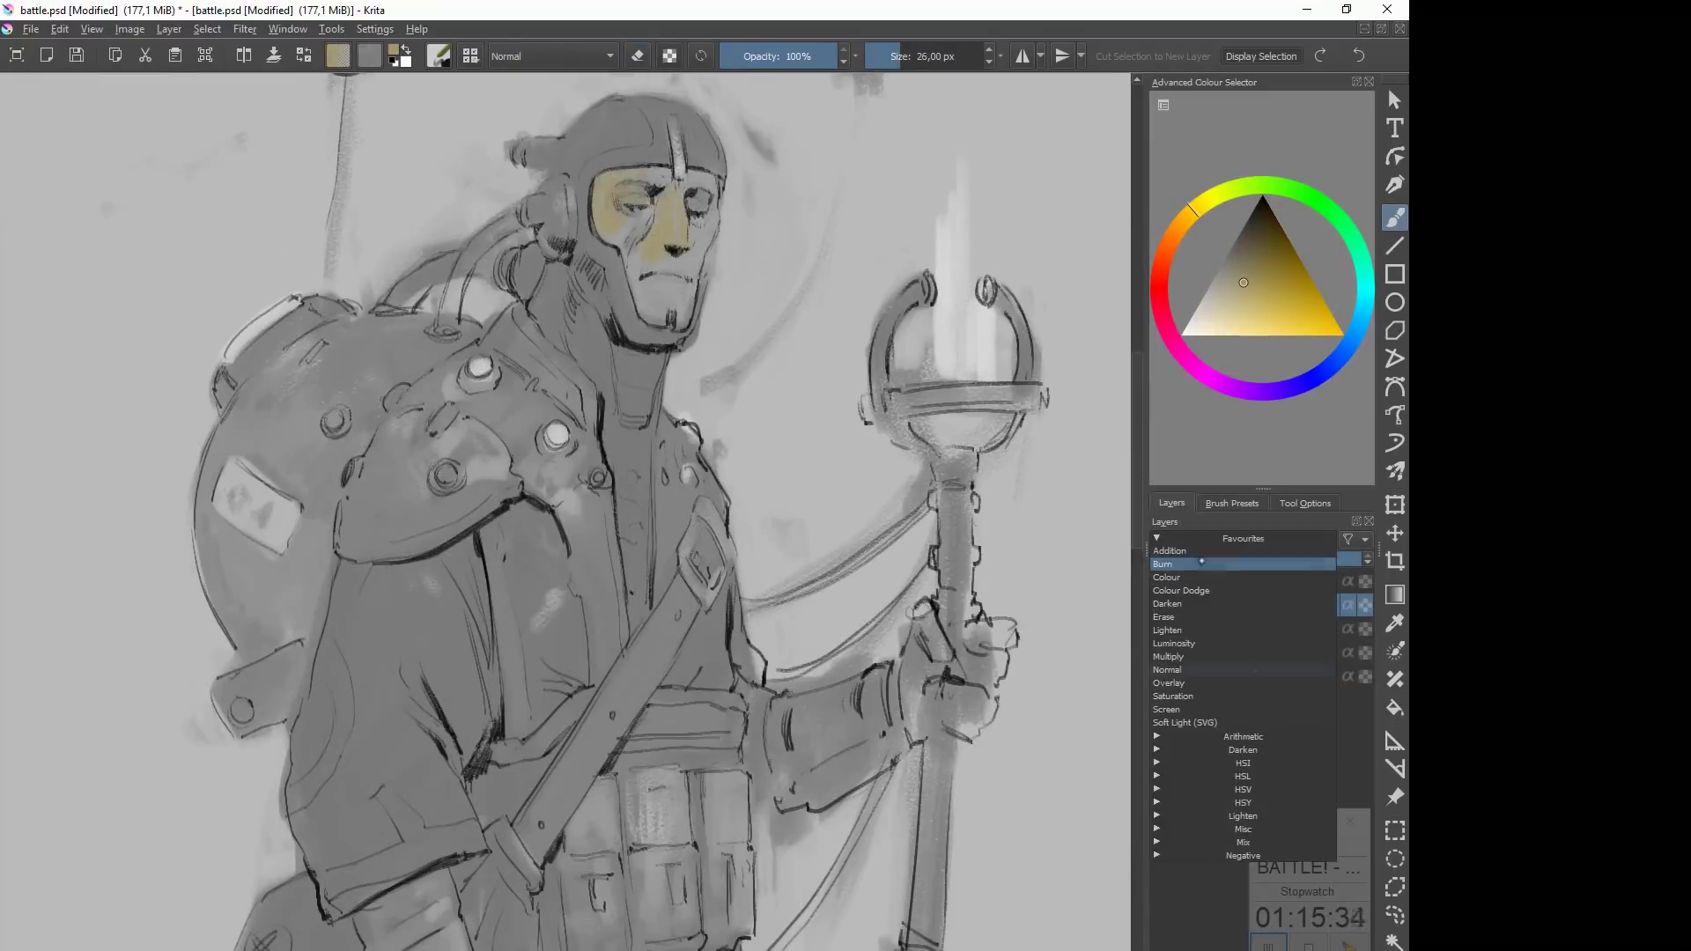
{"action": "left_click", "coordinate": [1180, 564]}
{"action": "left_click_drag", "start_coordinate": [683, 389], "coordinate": [751, 353]}
{"action": "left_click", "coordinate": [1160, 280]}
{"action": "mouse_move", "coordinate": [692, 304]}
{"action": "left_mouse_down"}
{"action": "mouse_move", "coordinate": [730, 304]}
{"action": "mouse_move", "coordinate": [698, 410]}
{"action": "left_mouse_up"}
{"action": "left_click", "coordinate": [1165, 253]}
Step: Restore the Normal blending mode, add a new layer and paint the side of the hood and neck dark brown
{"action": "left_click", "coordinate": [1242, 540]}
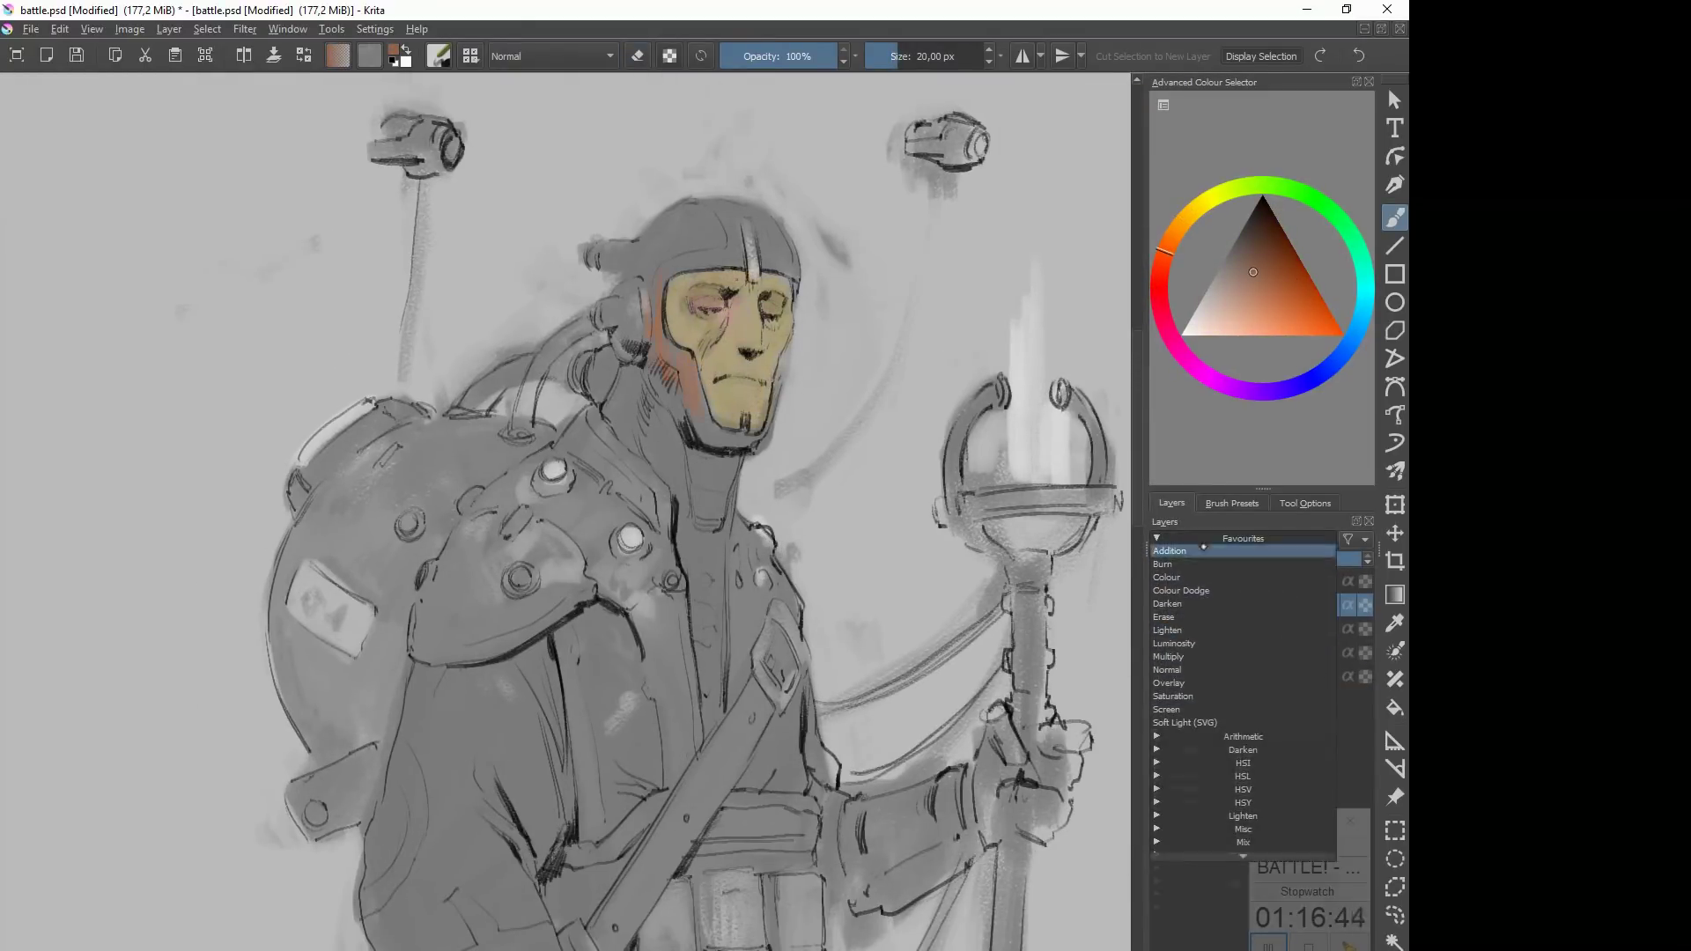
{"action": "left_click", "coordinate": [1215, 671]}
{"action": "left_click", "coordinate": [1272, 390]}
{"action": "scroll", "coordinate": [704, 476], "scroll_direction": "down", "scroll_amount": 3}
{"action": "key", "text": "Insert"}
{"action": "scroll", "coordinate": [670, 370], "scroll_direction": "up", "scroll_amount": 4}
{"action": "left_click_drag", "start_coordinate": [715, 295], "coordinate": [706, 449]}
{"action": "scroll", "coordinate": [705, 476], "scroll_direction": "down", "scroll_amount": 4}
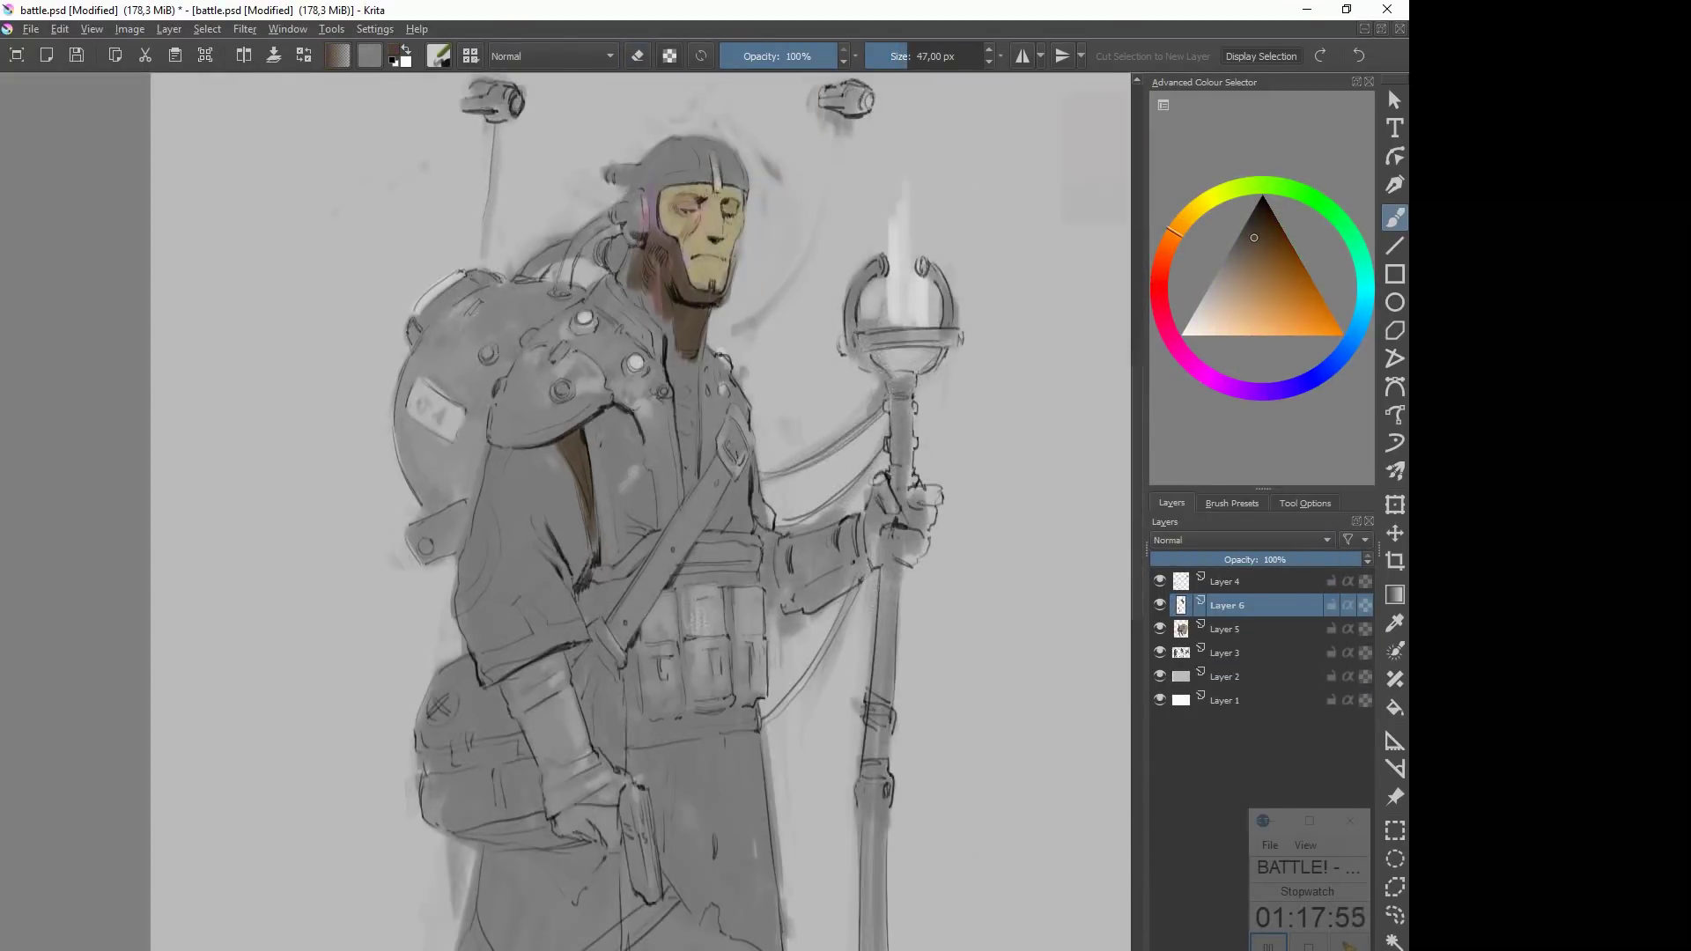
Step: Block in the staff bearer's hood with dark purple
{"action": "left_click_drag", "start_coordinate": [489, 738], "coordinate": [471, 899]}
{"action": "left_click_drag", "start_coordinate": [621, 374], "coordinate": [704, 242]}
{"action": "scroll", "coordinate": [705, 476], "scroll_direction": "down", "scroll_amount": 2}
{"action": "left_click_drag", "start_coordinate": [493, 493], "coordinate": [441, 775]}
{"action": "scroll", "coordinate": [687, 352], "scroll_direction": "up", "scroll_amount": 4}
{"action": "left_click_drag", "start_coordinate": [608, 317], "coordinate": [585, 493]}
Step: Paint the neck opening below the hood dark red and rework the purple around it
{"action": "left_click", "coordinate": [1160, 310]}
{"action": "left_click_drag", "start_coordinate": [673, 643], "coordinate": [692, 740]}
{"action": "left_click", "coordinate": [634, 568], "text": "ctrl"}
{"action": "left_click_drag", "start_coordinate": [599, 546], "coordinate": [627, 674]}
{"action": "scroll", "coordinate": [687, 475], "scroll_direction": "down", "scroll_amount": 1}
{"action": "scroll", "coordinate": [687, 475], "scroll_direction": "down", "scroll_amount": 2}
{"action": "scroll", "coordinate": [617, 352], "scroll_direction": "up", "scroll_amount": 2}
Step: Paint the diagonal chest strap and backpack hoses brown, and fill the near sleeve with purple
{"action": "left_click", "coordinate": [563, 599], "text": "ctrl"}
{"action": "left_click_drag", "start_coordinate": [770, 617], "coordinate": [621, 880]}
{"action": "mouse_move", "coordinate": [361, 409]}
{"action": "left_mouse_down"}
{"action": "mouse_move", "coordinate": [506, 375]}
{"action": "mouse_move", "coordinate": [616, 233]}
{"action": "left_mouse_up"}
{"action": "left_click", "coordinate": [665, 168], "text": "ctrl"}
{"action": "left_click_drag", "start_coordinate": [480, 357], "coordinate": [409, 454]}
{"action": "scroll", "coordinate": [763, 423], "scroll_direction": "down", "scroll_amount": 2}
Step: Choose a muted green for the near sleeve and the front of the robe, and paint the trouser legs purple
{"action": "left_click", "coordinate": [1298, 189]}
{"action": "left_click_drag", "start_coordinate": [1079, 106], "coordinate": [1119, 207]}
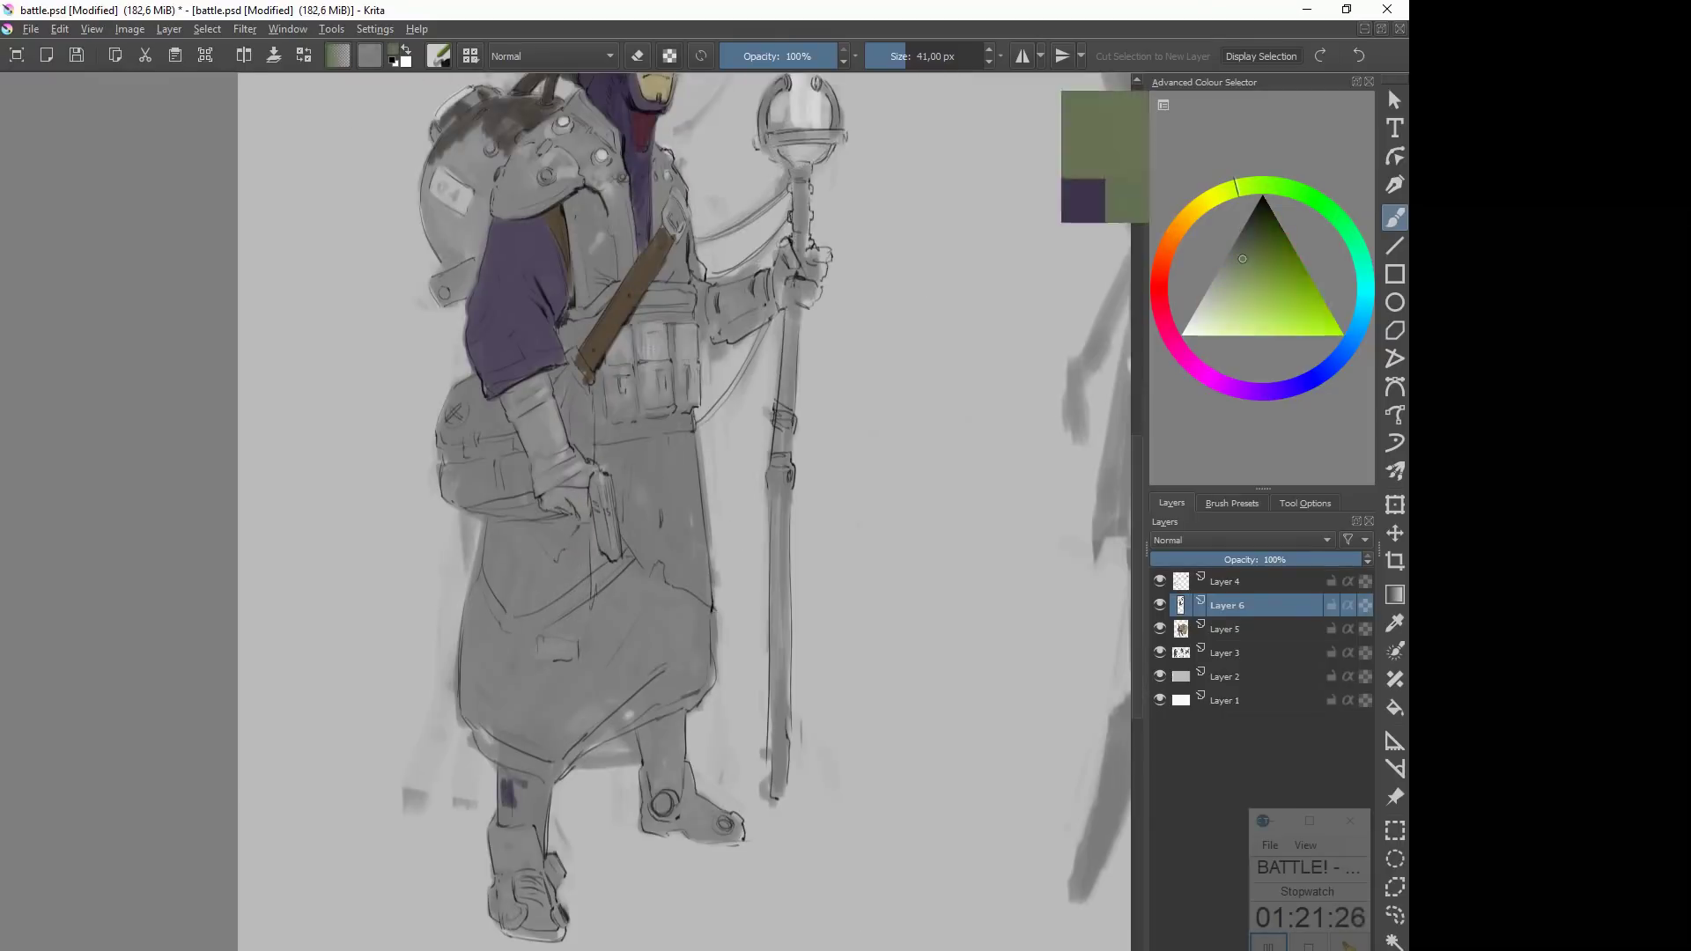
{"action": "left_click", "coordinate": [519, 370], "text": "ctrl"}
{"action": "left_click_drag", "start_coordinate": [659, 850], "coordinate": [669, 898]}
{"action": "left_click", "coordinate": [531, 427], "text": "ctrl"}
{"action": "left_click_drag", "start_coordinate": [511, 361], "coordinate": [529, 489]}
{"action": "left_click_drag", "start_coordinate": [634, 573], "coordinate": [678, 683]}
{"action": "left_click", "coordinate": [666, 867], "text": "ctrl"}
{"action": "left_click_drag", "start_coordinate": [667, 841], "coordinate": [674, 911]}
Step: Block in the apron around the hips with muted ochre and brown strokes, covering it with dark grey
{"action": "left_click_drag", "start_coordinate": [639, 731], "coordinate": [546, 854]}
{"action": "left_click", "coordinate": [1249, 247]}
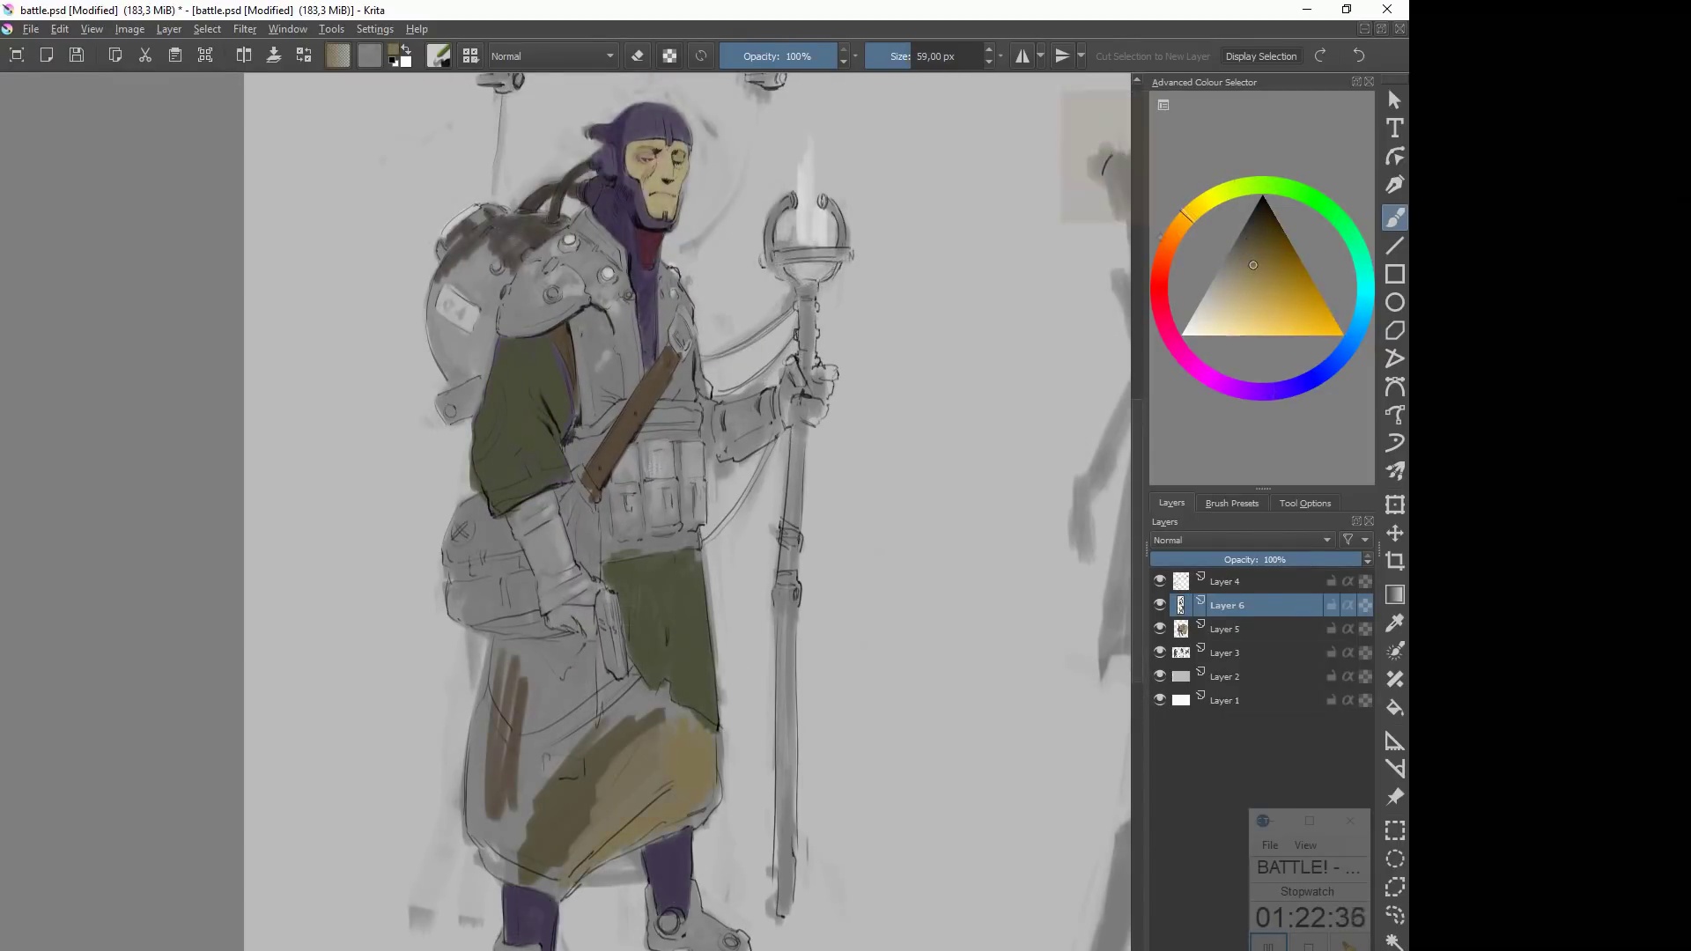
{"action": "left_click_drag", "start_coordinate": [586, 656], "coordinate": [651, 714]}
{"action": "left_click_drag", "start_coordinate": [506, 669], "coordinate": [493, 854]}
{"action": "left_click_drag", "start_coordinate": [669, 722], "coordinate": [564, 872]}
{"action": "left_click_drag", "start_coordinate": [475, 542], "coordinate": [506, 607]}
{"action": "left_click_drag", "start_coordinate": [502, 704], "coordinate": [493, 863]}
Step: Block in the grey metal shoulder plate, green jacket, brown sash, tan arm wraps and dark forearm guard
{"action": "scroll", "coordinate": [687, 423], "scroll_direction": "up", "scroll_amount": 1}
{"action": "left_click_drag", "start_coordinate": [603, 246], "coordinate": [612, 344]}
{"action": "key", "text": "Tab"}
{"action": "mouse_move", "coordinate": [832, 440]}
{"action": "left_mouse_down"}
{"action": "mouse_move", "coordinate": [786, 541]}
{"action": "mouse_move", "coordinate": [704, 570]}
{"action": "left_mouse_up"}
{"action": "left_click_drag", "start_coordinate": [431, 661], "coordinate": [462, 757]}
{"action": "left_click_drag", "start_coordinate": [378, 353], "coordinate": [494, 264]}
{"action": "mouse_move", "coordinate": [489, 352]}
{"action": "left_mouse_down"}
{"action": "mouse_move", "coordinate": [493, 484]}
{"action": "mouse_move", "coordinate": [609, 497]}
{"action": "left_mouse_up"}
{"action": "key", "text": "Tab"}
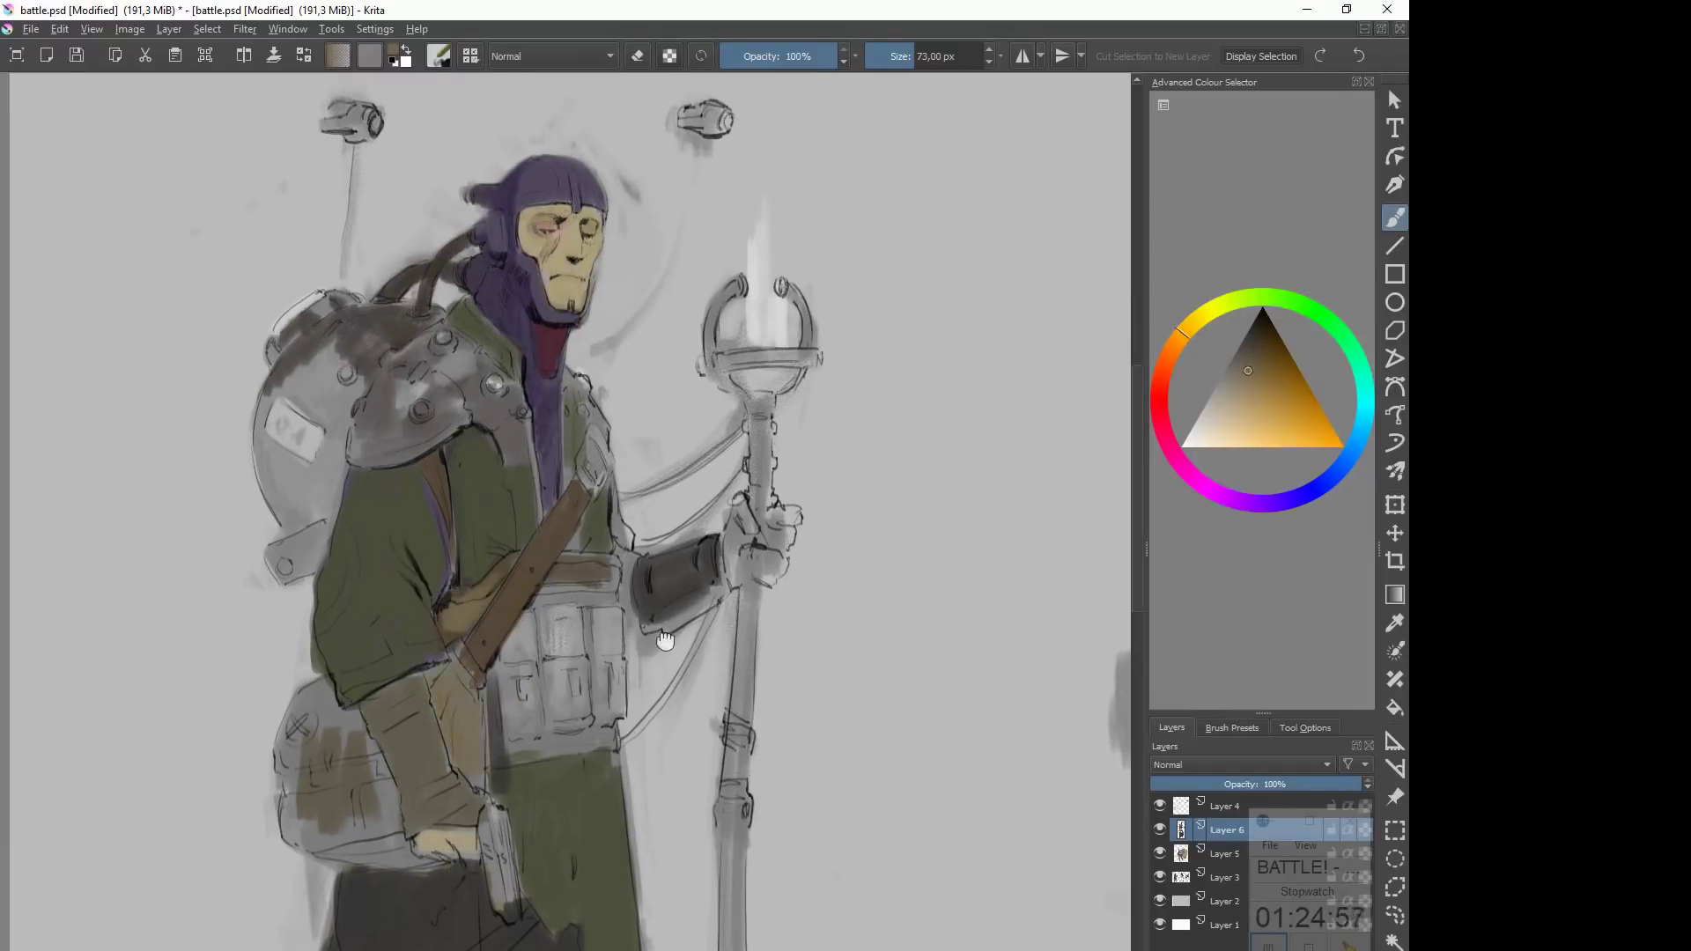
Step: Choose a cyan and paint the glowing hood strip, armour studs, belt vials and base of the staff flame
{"action": "left_click_drag", "start_coordinate": [617, 616], "coordinate": [702, 428]}
{"action": "left_click_drag", "start_coordinate": [603, 485], "coordinate": [692, 520]}
{"action": "left_click", "coordinate": [1365, 381]}
{"action": "mouse_move", "coordinate": [617, 365]}
{"action": "left_mouse_down"}
{"action": "mouse_move", "coordinate": [694, 378]}
{"action": "mouse_move", "coordinate": [673, 586]}
{"action": "left_mouse_up"}
{"action": "left_click", "coordinate": [1245, 437]}
{"action": "left_click_drag", "start_coordinate": [598, 674], "coordinate": [683, 669]}
{"action": "scroll", "coordinate": [670, 493], "scroll_direction": "down", "scroll_amount": 1}
{"action": "left_click_drag", "start_coordinate": [773, 236], "coordinate": [775, 172]}
Step: Shade the round backpack as dark metal and add bright highlights along its upper parts
{"action": "mouse_move", "coordinate": [423, 264]}
{"action": "left_mouse_down"}
{"action": "mouse_move", "coordinate": [445, 331]}
{"action": "mouse_move", "coordinate": [431, 265]}
{"action": "left_mouse_up"}
{"action": "left_click_drag", "start_coordinate": [449, 286], "coordinate": [423, 375]}
{"action": "left_click_drag", "start_coordinate": [792, 352], "coordinate": [594, 414]}
{"action": "scroll", "coordinate": [458, 352], "scroll_direction": "up", "scroll_amount": 1}
{"action": "left_click_drag", "start_coordinate": [361, 264], "coordinate": [375, 299]}
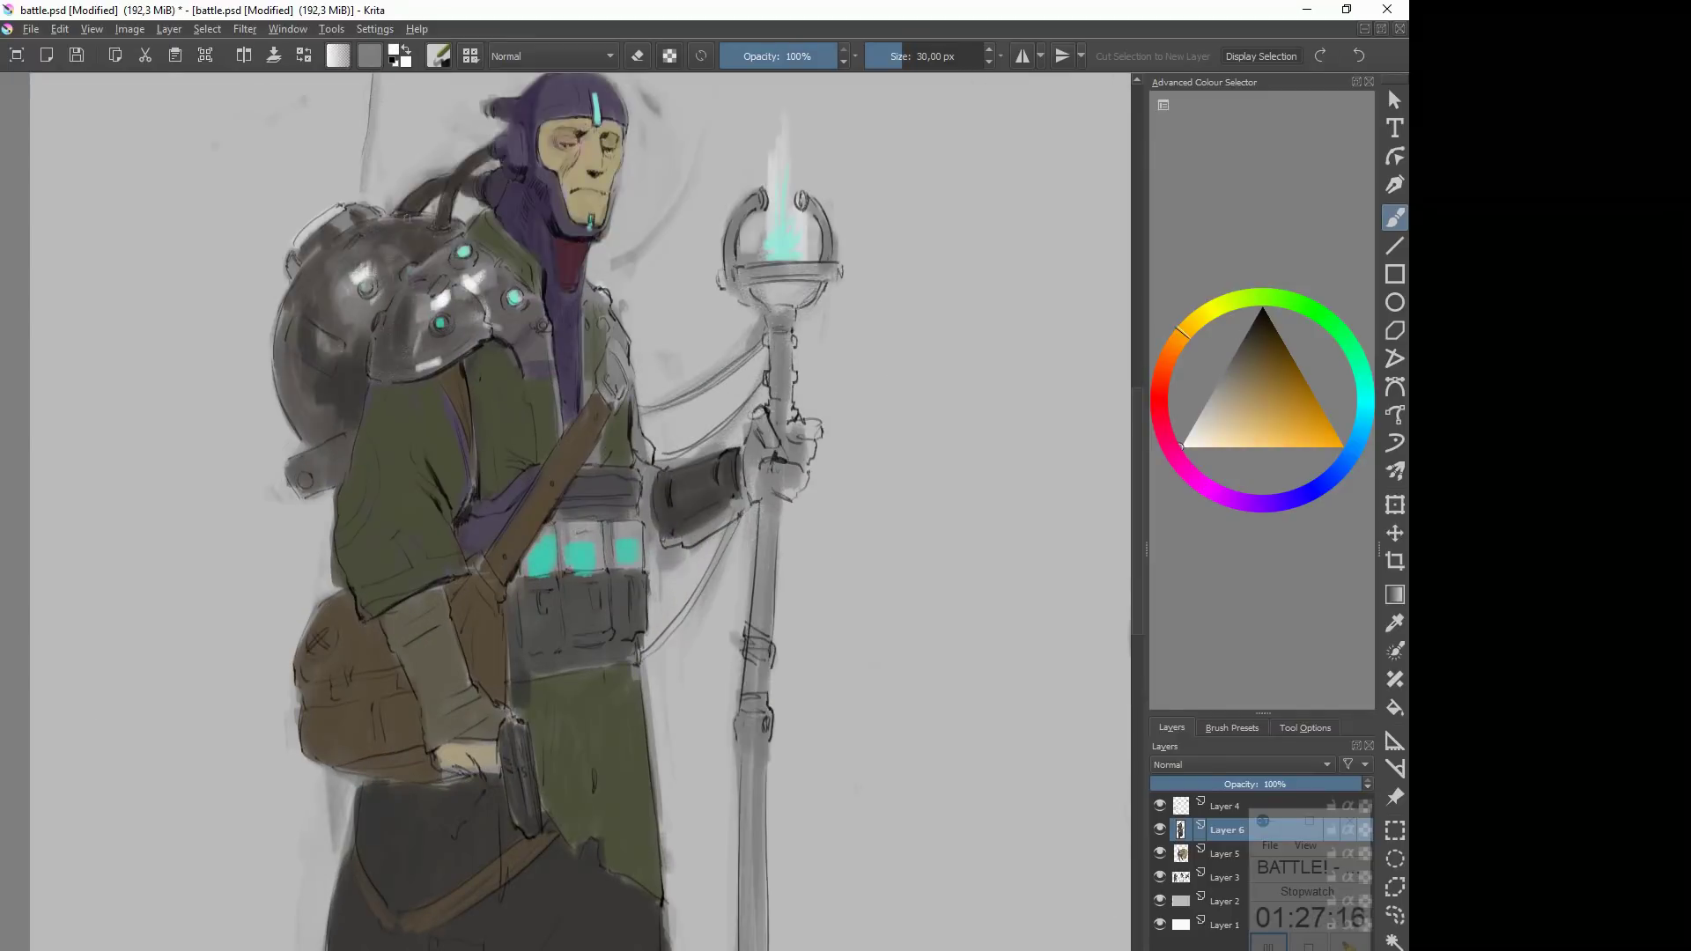
{"action": "left_click_drag", "start_coordinate": [352, 231], "coordinate": [427, 213]}
{"action": "scroll", "coordinate": [876, 552], "scroll_direction": "down", "scroll_amount": 1}
{"action": "scroll", "coordinate": [877, 552], "scroll_direction": "down", "scroll_amount": 1}
Step: Add a Multiply layer at 43% opacity and brush a dark shadow tone onto the staff near the hand
{"action": "left_click_drag", "start_coordinate": [876, 551], "coordinate": [551, 629]}
{"action": "key", "text": "Tab"}
{"action": "key", "text": "Tab"}
{"action": "key", "text": "Insert"}
{"action": "left_click", "coordinate": [1245, 334]}
{"action": "left_click", "coordinate": [1242, 764]}
{"action": "left_click", "coordinate": [1285, 784]}
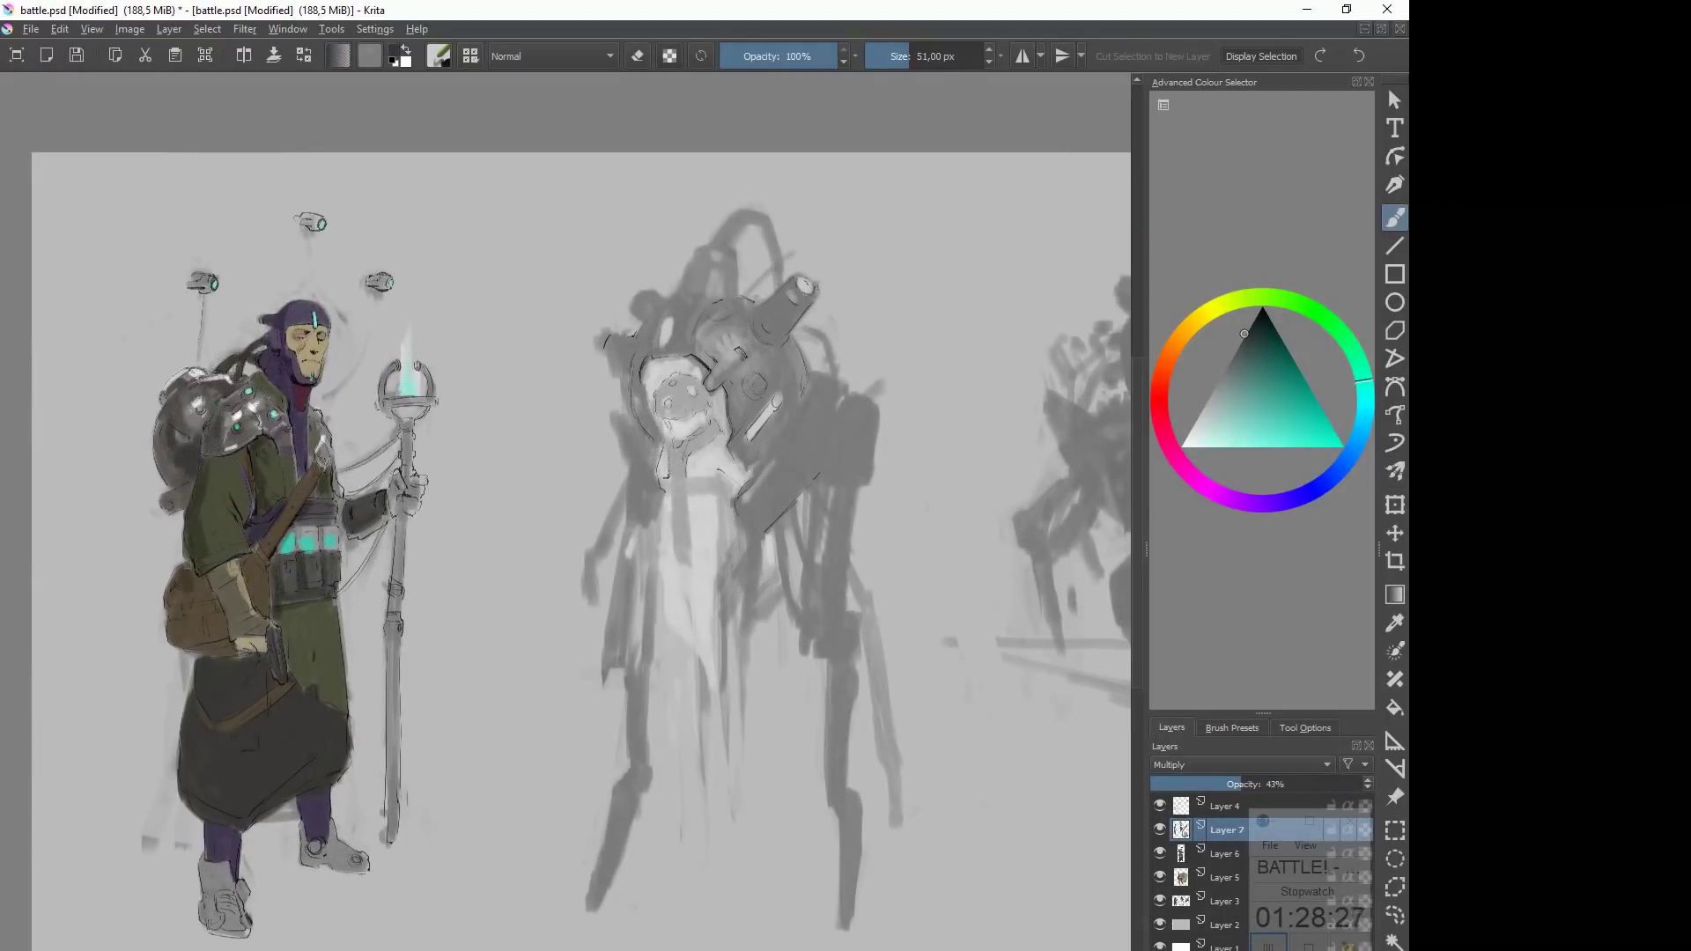
{"action": "left_click_drag", "start_coordinate": [405, 476], "coordinate": [414, 513]}
{"action": "key", "text": "Tab"}
{"action": "scroll", "coordinate": [189, 776], "scroll_direction": "up", "scroll_amount": 1}
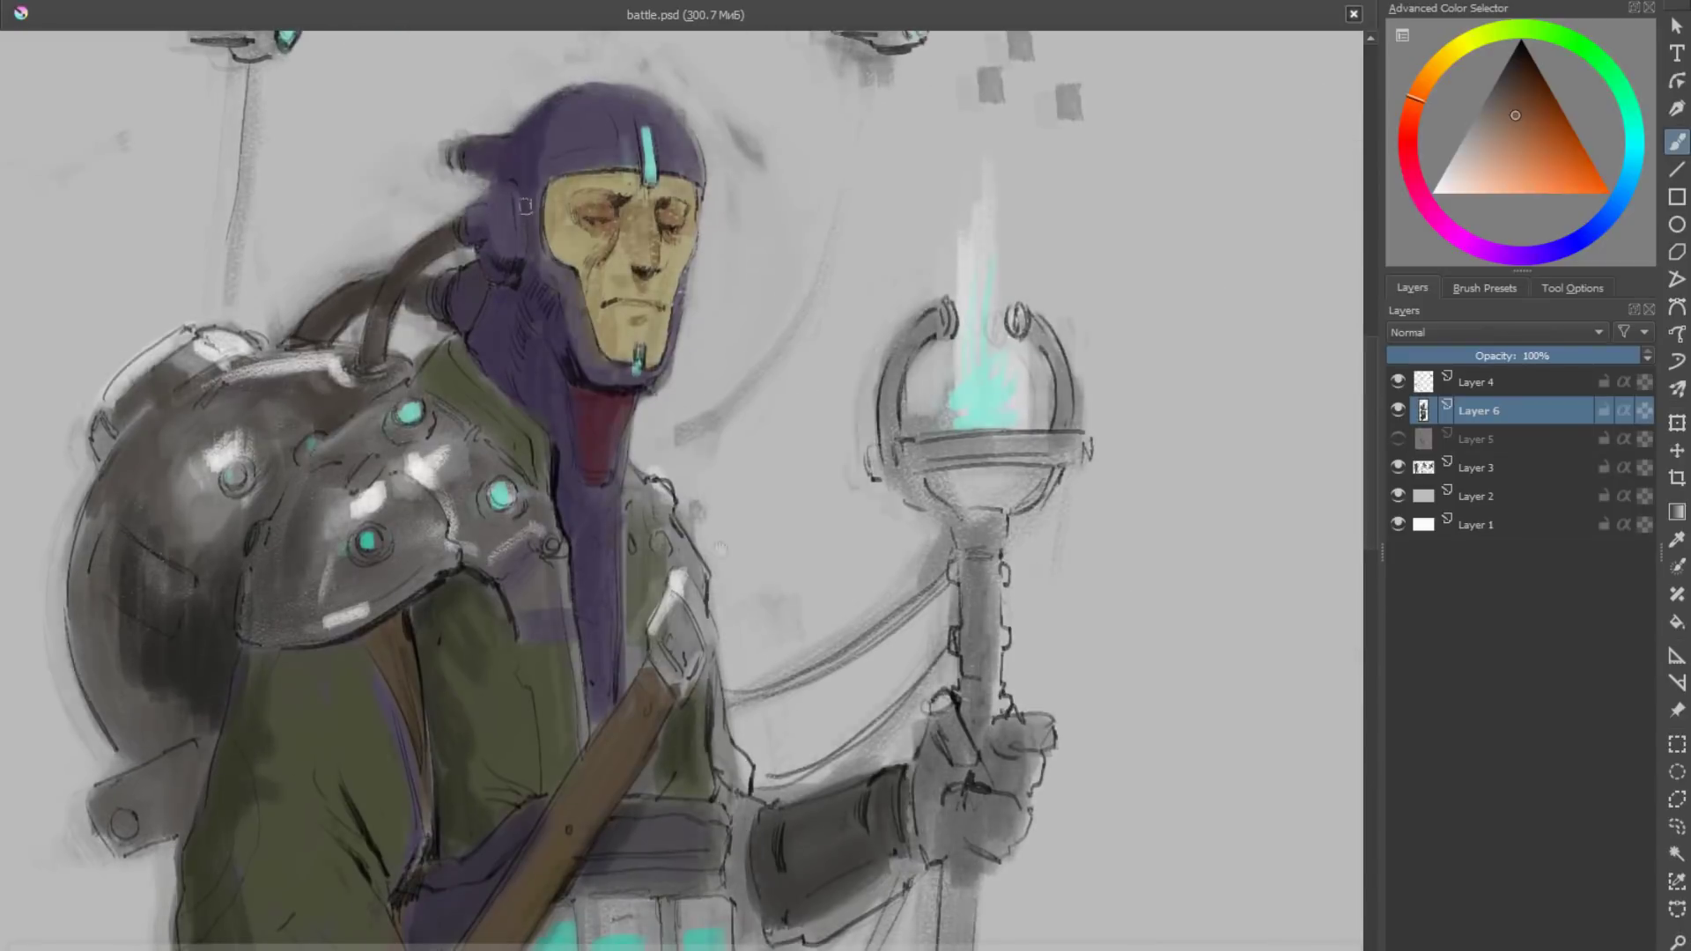
Step: Adjust the brush settings, brighten the purple hood and add reddish shading to the face
{"action": "key", "text": "F5"}
{"action": "mouse_move", "coordinate": [572, 114]}
{"action": "left_mouse_down"}
{"action": "mouse_move", "coordinate": [616, 159]}
{"action": "mouse_move", "coordinate": [603, 229]}
{"action": "mouse_move", "coordinate": [685, 194]}
{"action": "left_mouse_up"}
{"action": "left_click", "coordinate": [510, 520]}
{"action": "key", "text": "F5"}
{"action": "left_click", "coordinate": [1475, 179]}
{"action": "left_click_drag", "start_coordinate": [627, 328], "coordinate": [651, 351]}
{"action": "mouse_move", "coordinate": [559, 185]}
{"action": "left_mouse_down"}
{"action": "mouse_move", "coordinate": [589, 213]}
{"action": "mouse_move", "coordinate": [577, 260]}
{"action": "left_mouse_up"}
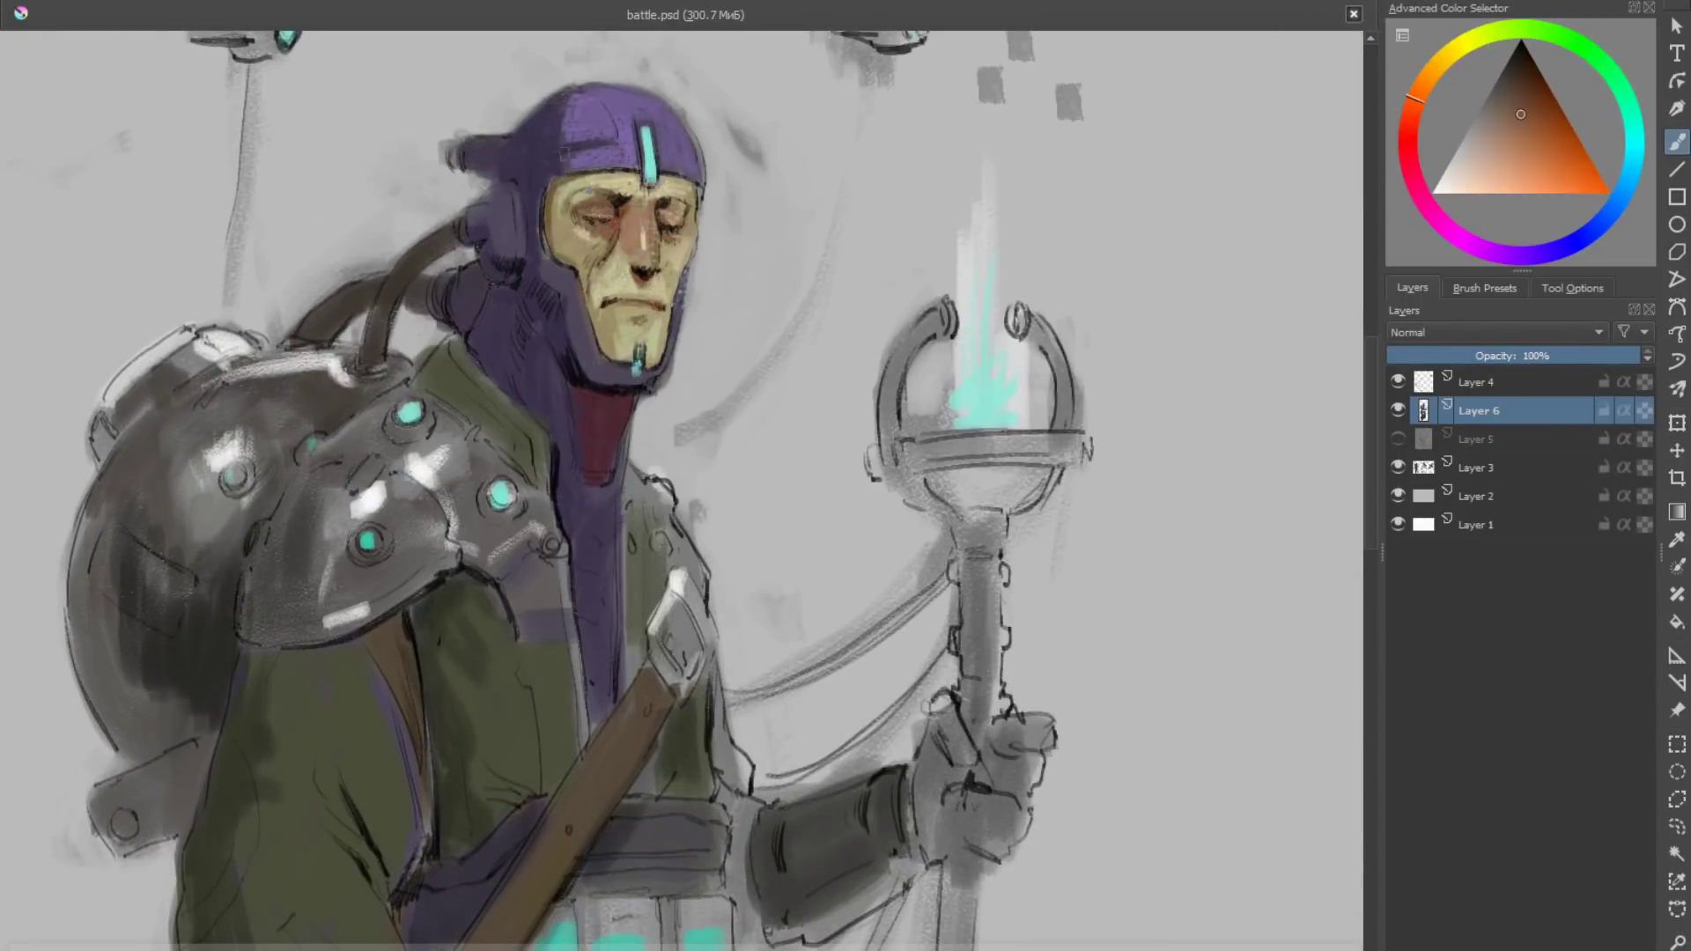
Step: Refine the metallic reflections on the shoulder plate and deepen the shading around the neck
{"action": "left_click_drag", "start_coordinate": [264, 493], "coordinate": [396, 528]}
{"action": "left_click", "coordinate": [295, 679], "text": "ctrl"}
{"action": "left_click_drag", "start_coordinate": [291, 529], "coordinate": [431, 484]}
{"action": "scroll", "coordinate": [406, 212], "scroll_direction": "down", "scroll_amount": 1}
{"action": "left_click_drag", "start_coordinate": [462, 303], "coordinate": [511, 291]}
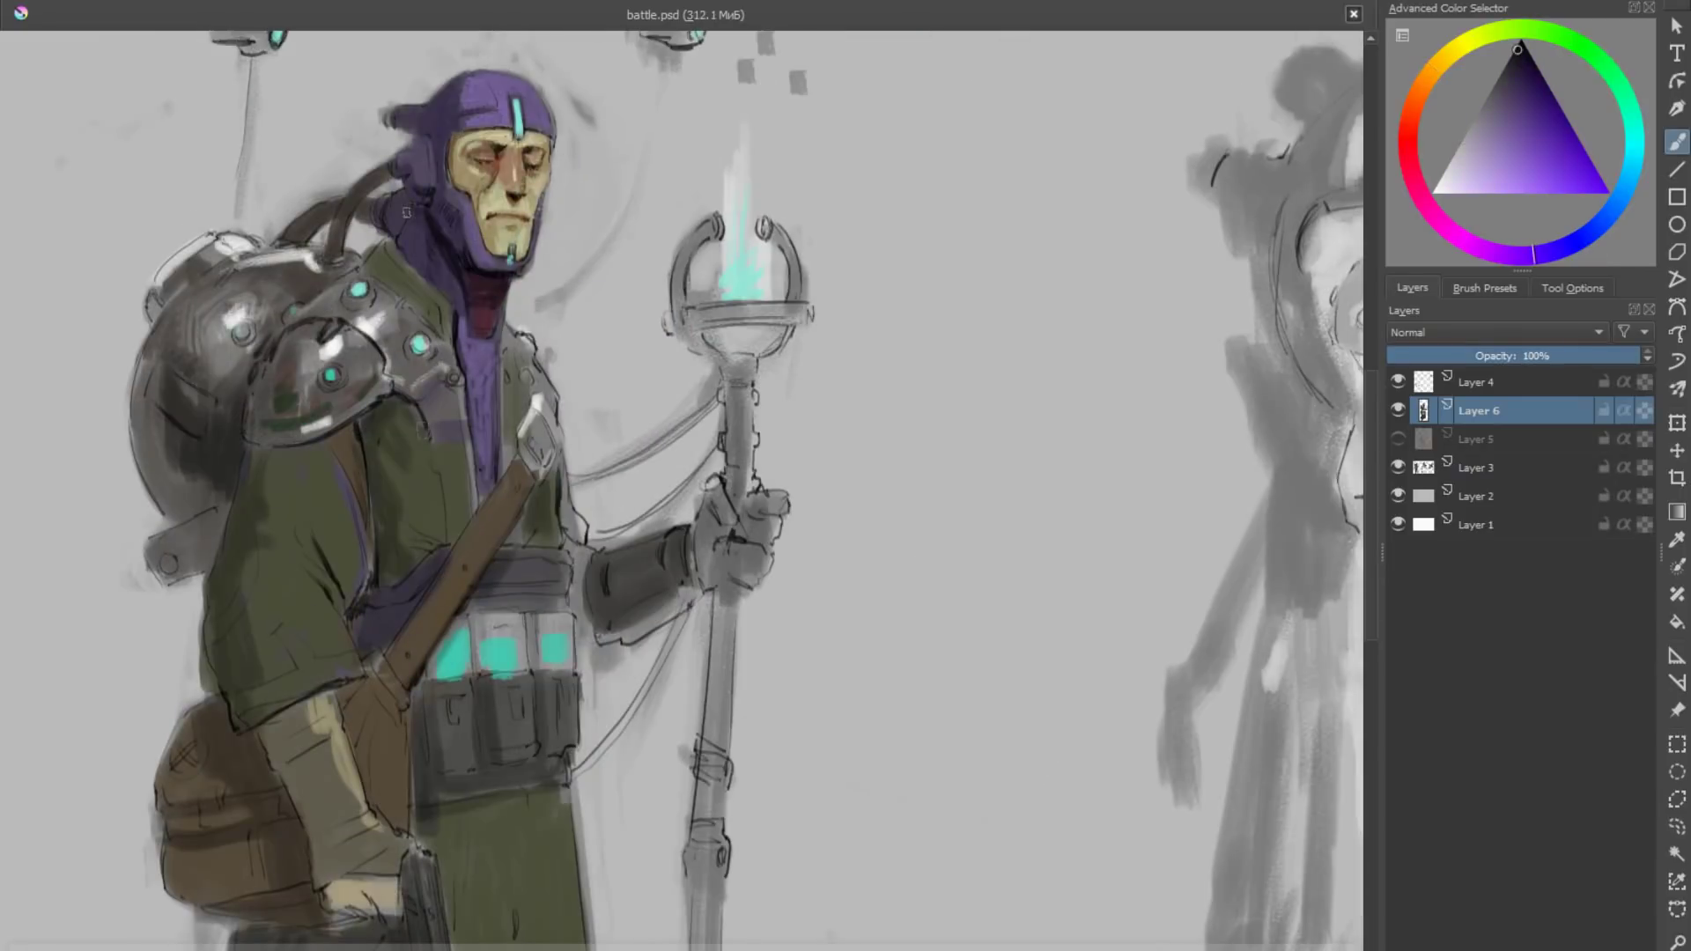
Step: Choose an olive green and model the folds of the jacket front and near sleeve
{"action": "left_click", "coordinate": [1427, 75]}
{"action": "left_click", "coordinate": [1524, 64]}
{"action": "left_click", "coordinate": [1480, 35]}
{"action": "left_click_drag", "start_coordinate": [388, 476], "coordinate": [423, 581]}
{"action": "left_click_drag", "start_coordinate": [282, 449], "coordinate": [352, 573]}
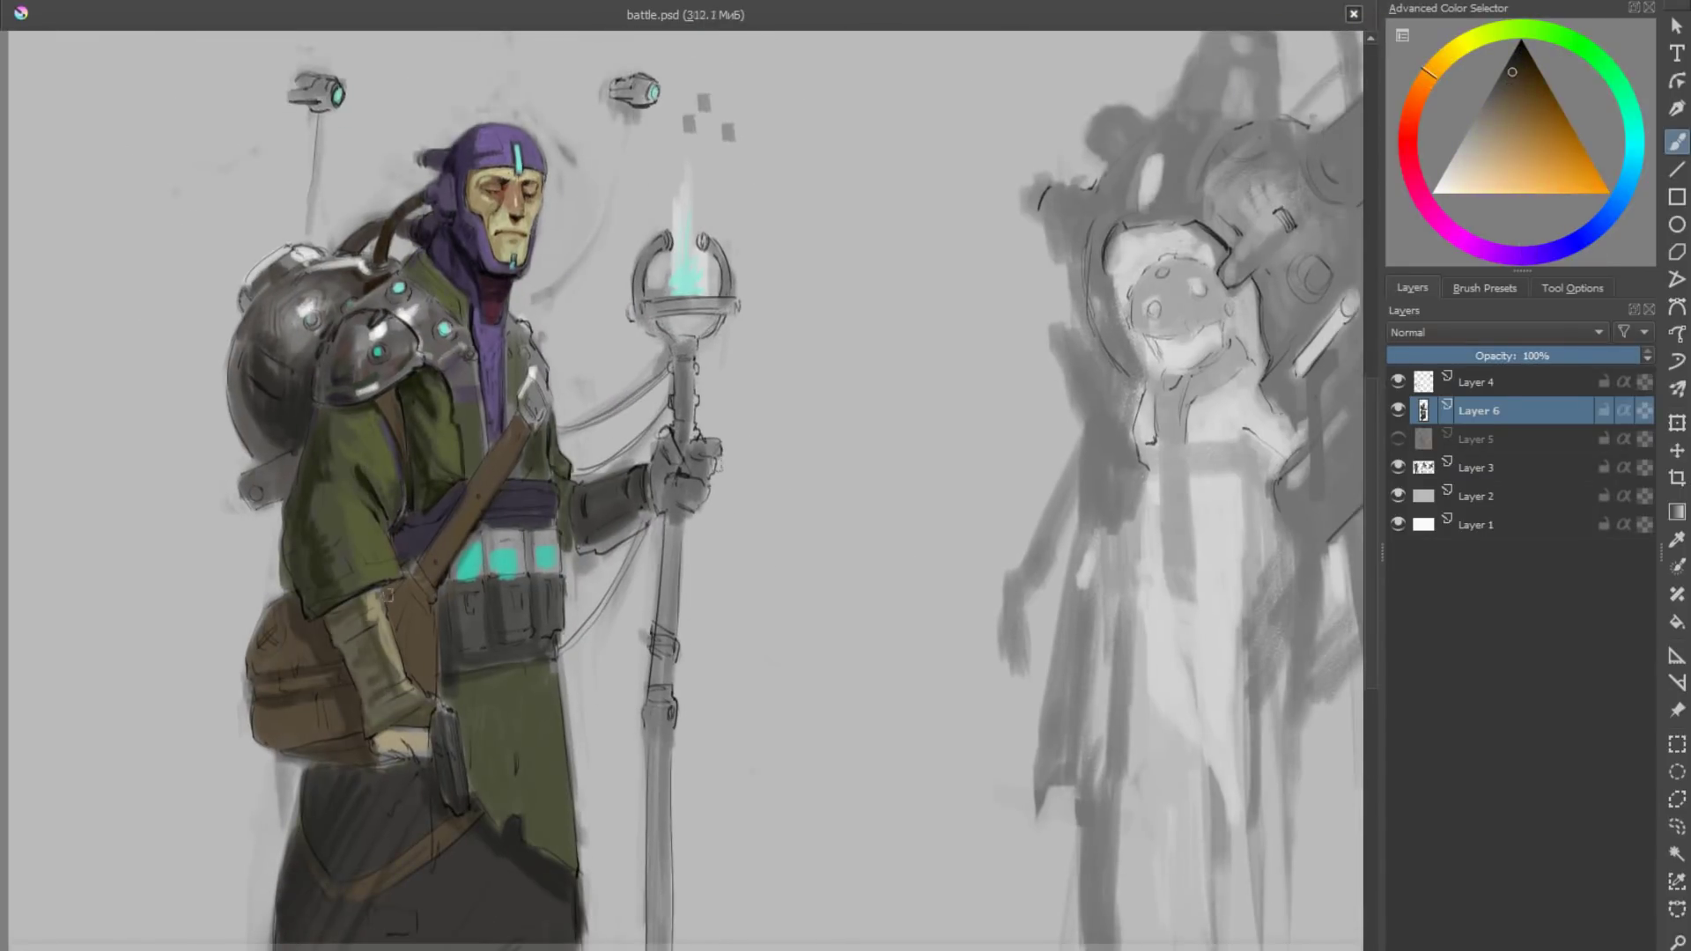
Step: Colour the strap buckle and jacket edge, paint the belt pouches purple and highlight the glowing vials
{"action": "left_click_drag", "start_coordinate": [533, 378], "coordinate": [539, 412]}
{"action": "left_click_drag", "start_coordinate": [460, 366], "coordinate": [471, 475]}
{"action": "mouse_move", "coordinate": [456, 594]}
{"action": "left_mouse_down"}
{"action": "mouse_move", "coordinate": [554, 598]}
{"action": "mouse_move", "coordinate": [535, 656]}
{"action": "left_mouse_up"}
{"action": "left_click_drag", "start_coordinate": [469, 545], "coordinate": [466, 565]}
{"action": "left_click_drag", "start_coordinate": [497, 539], "coordinate": [499, 560]}
{"action": "left_click_drag", "start_coordinate": [542, 537], "coordinate": [543, 557]}
Step: Refine the lowered hand, pistol, belt sash, pouches and hip bag with small shading strokes
{"action": "left_click_drag", "start_coordinate": [383, 738], "coordinate": [425, 751]}
{"action": "left_click_drag", "start_coordinate": [440, 722], "coordinate": [452, 801]}
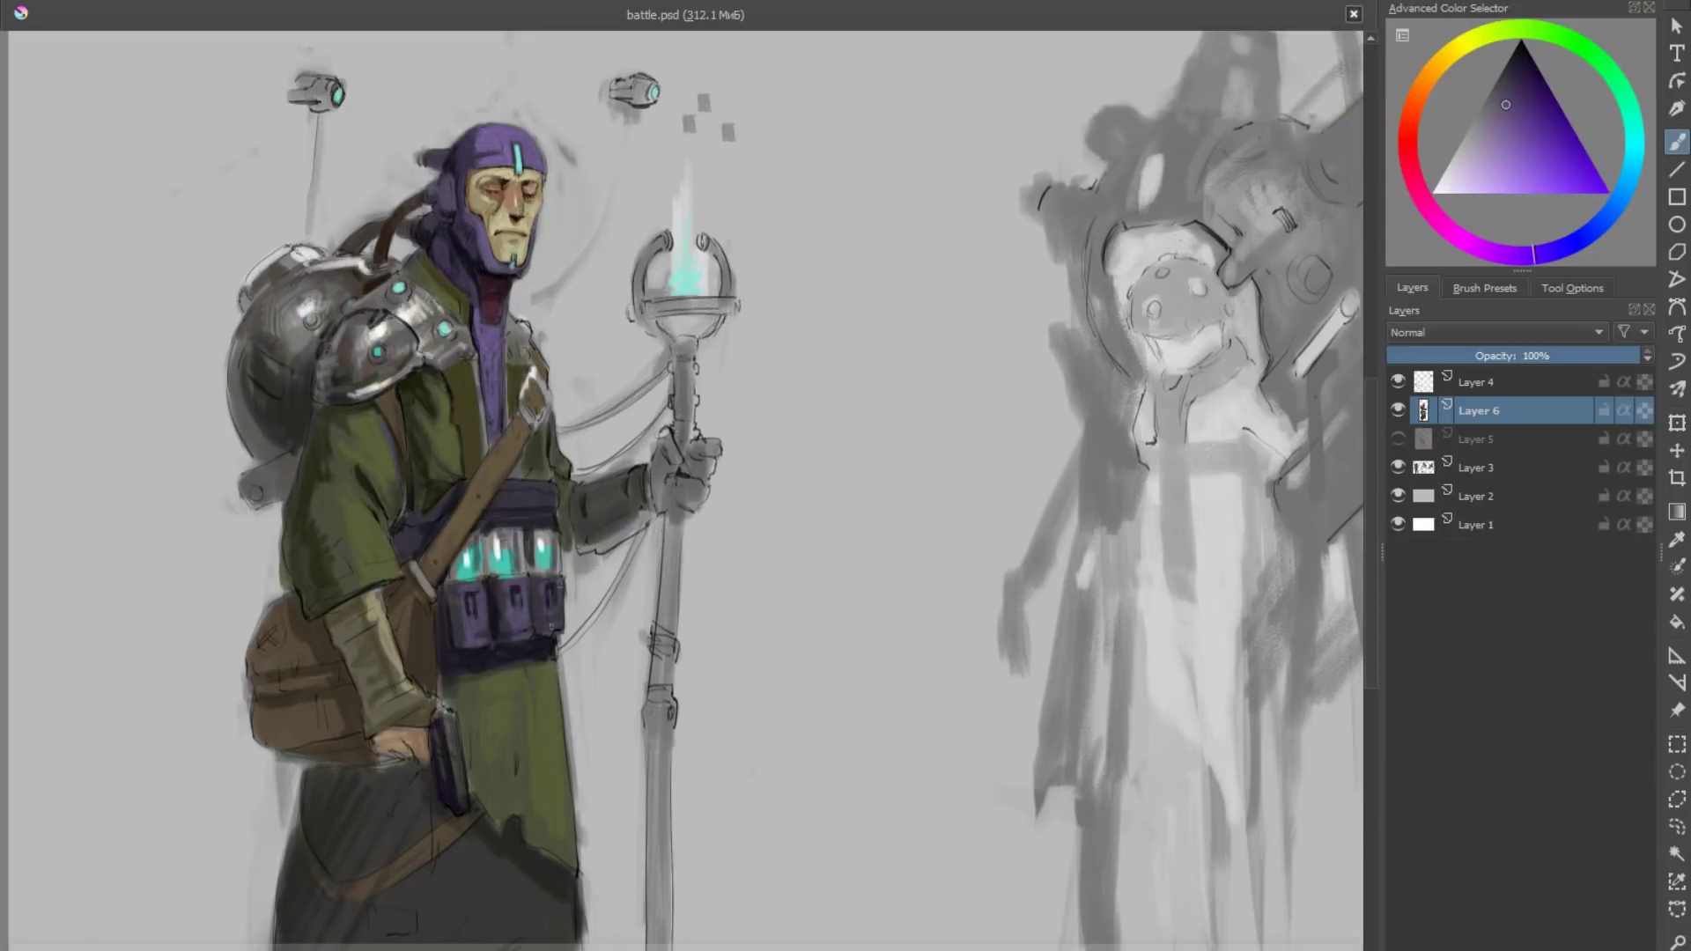
{"action": "left_click_drag", "start_coordinate": [552, 627], "coordinate": [552, 609]}
{"action": "left_click_drag", "start_coordinate": [494, 497], "coordinate": [556, 500]}
{"action": "left_click_drag", "start_coordinate": [359, 310], "coordinate": [387, 315]}
{"action": "left_click_drag", "start_coordinate": [284, 676], "coordinate": [353, 664]}
Step: Add a new layer at 33% opacity and paint yellow-green trim bands on the sleeve and robe
{"action": "key", "text": "Insert"}
{"action": "left_click", "coordinate": [1513, 356]}
{"action": "left_click", "coordinate": [1449, 59]}
{"action": "left_click", "coordinate": [1470, 356]}
{"action": "left_click_drag", "start_coordinate": [308, 456], "coordinate": [292, 548]}
{"action": "left_click", "coordinate": [1585, 151]}
{"action": "left_click_drag", "start_coordinate": [313, 599], "coordinate": [399, 573]}
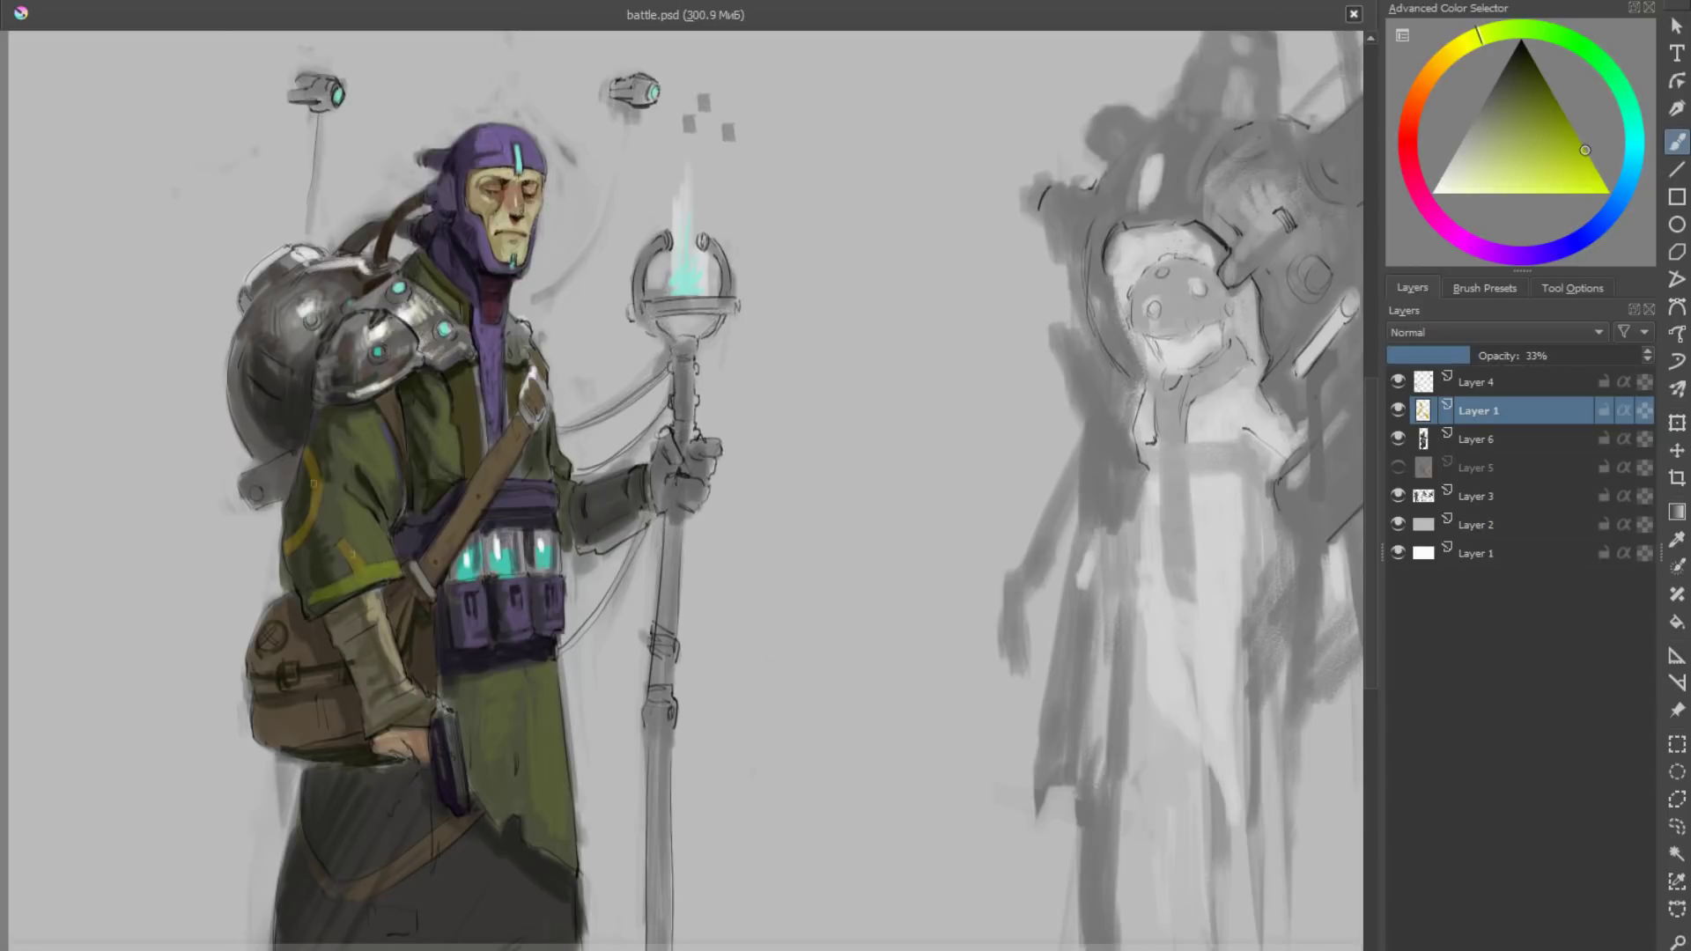
{"action": "left_click_drag", "start_coordinate": [533, 792], "coordinate": [567, 822]}
Step: Return to Layer 6 and detail the arm wraps, the hip bag edge and the lower sleeve
{"action": "left_click", "coordinate": [1477, 440]}
{"action": "scroll", "coordinate": [383, 86], "scroll_direction": "down", "scroll_amount": 1}
{"action": "mouse_move", "coordinate": [388, 656]}
{"action": "left_mouse_down"}
{"action": "mouse_move", "coordinate": [328, 741]}
{"action": "mouse_move", "coordinate": [403, 650]}
{"action": "left_mouse_up"}
{"action": "mouse_move", "coordinate": [359, 700]}
{"action": "left_mouse_down"}
{"action": "mouse_move", "coordinate": [378, 705]}
{"action": "mouse_move", "coordinate": [367, 777]}
{"action": "left_mouse_up"}
{"action": "left_click", "coordinate": [384, 502], "text": "ctrl"}
{"action": "left_click_drag", "start_coordinate": [371, 497], "coordinate": [400, 485]}
Step: Paint a pale marking on the side of the round backpack on the trim layer
{"action": "left_click", "coordinate": [1476, 411]}
{"action": "scroll", "coordinate": [385, 264], "scroll_direction": "up", "scroll_amount": 2}
{"action": "left_click", "coordinate": [1473, 176]}
{"action": "left_click_drag", "start_coordinate": [544, 388], "coordinate": [568, 417]}
Step: On Layer 6, deepen the shading of the round backpack and its studs, and touch up the hoses behind the hood
{"action": "left_click", "coordinate": [1478, 440]}
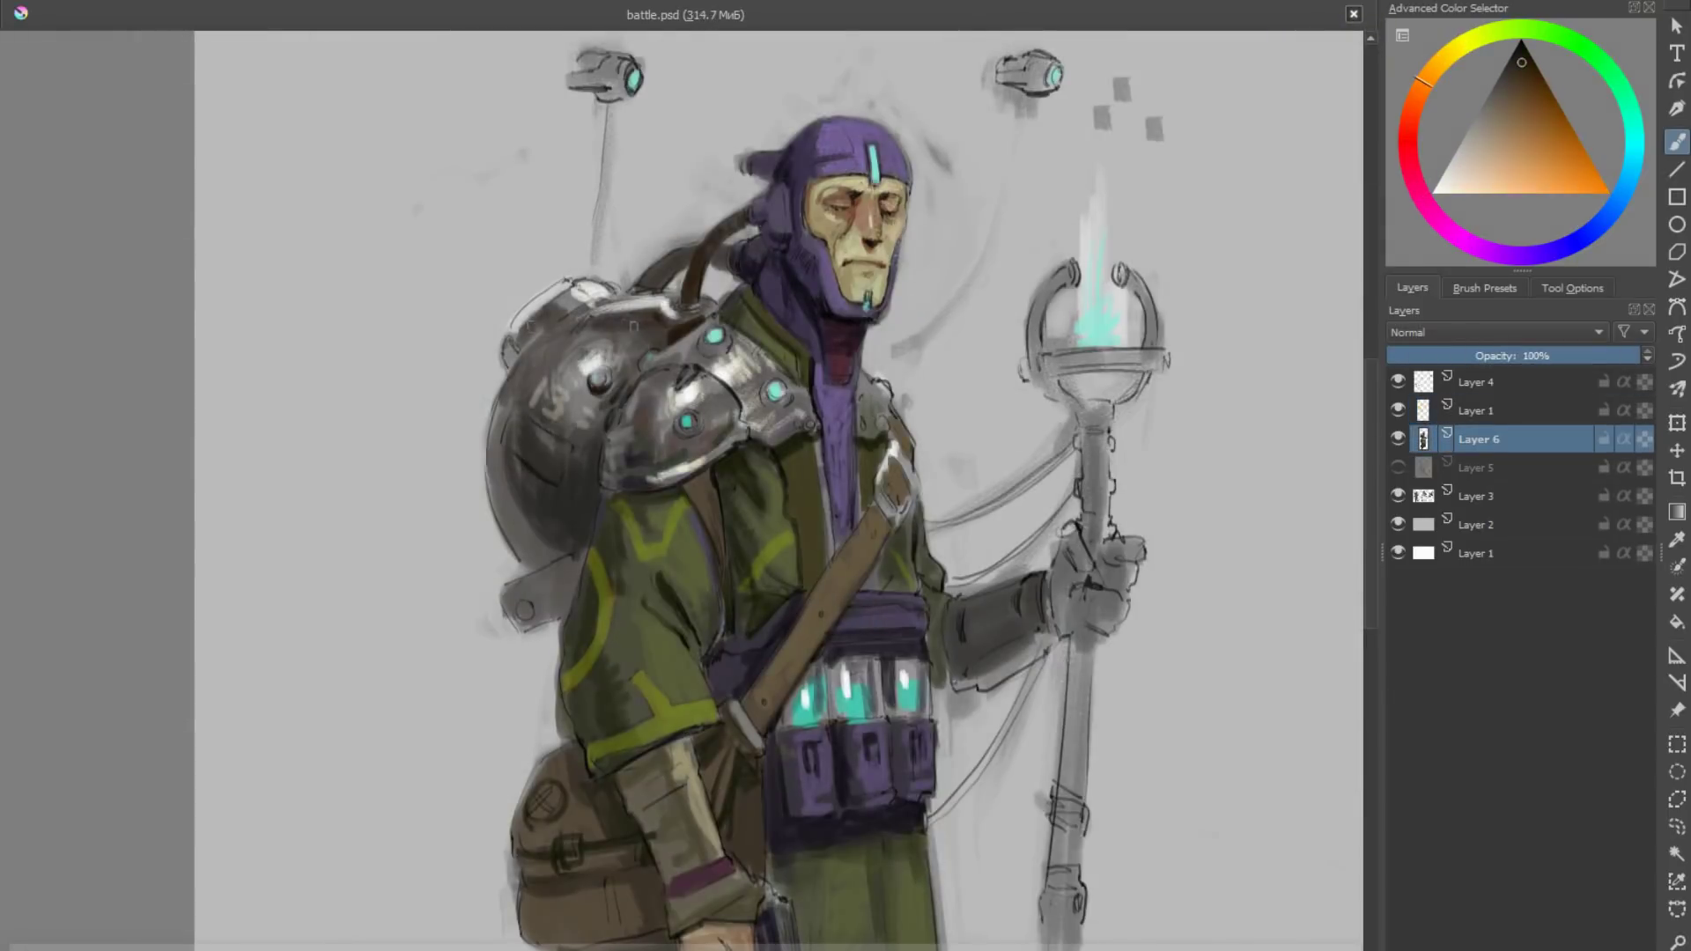
{"action": "left_click_drag", "start_coordinate": [555, 313], "coordinate": [497, 410]}
{"action": "left_click_drag", "start_coordinate": [597, 428], "coordinate": [561, 534]}
{"action": "left_click", "coordinate": [687, 421], "text": "ctrl"}
{"action": "left_click", "coordinate": [599, 378]}
{"action": "left_click", "coordinate": [689, 420]}
{"action": "mouse_move", "coordinate": [749, 396]}
{"action": "left_mouse_down"}
{"action": "mouse_move", "coordinate": [588, 675]}
{"action": "mouse_move", "coordinate": [548, 334]}
{"action": "left_mouse_up"}
{"action": "mouse_move", "coordinate": [560, 134]}
{"action": "left_mouse_down"}
{"action": "mouse_move", "coordinate": [578, 176]}
{"action": "mouse_move", "coordinate": [581, 152]}
{"action": "left_mouse_up"}
{"action": "left_click_drag", "start_coordinate": [478, 239], "coordinate": [502, 254]}
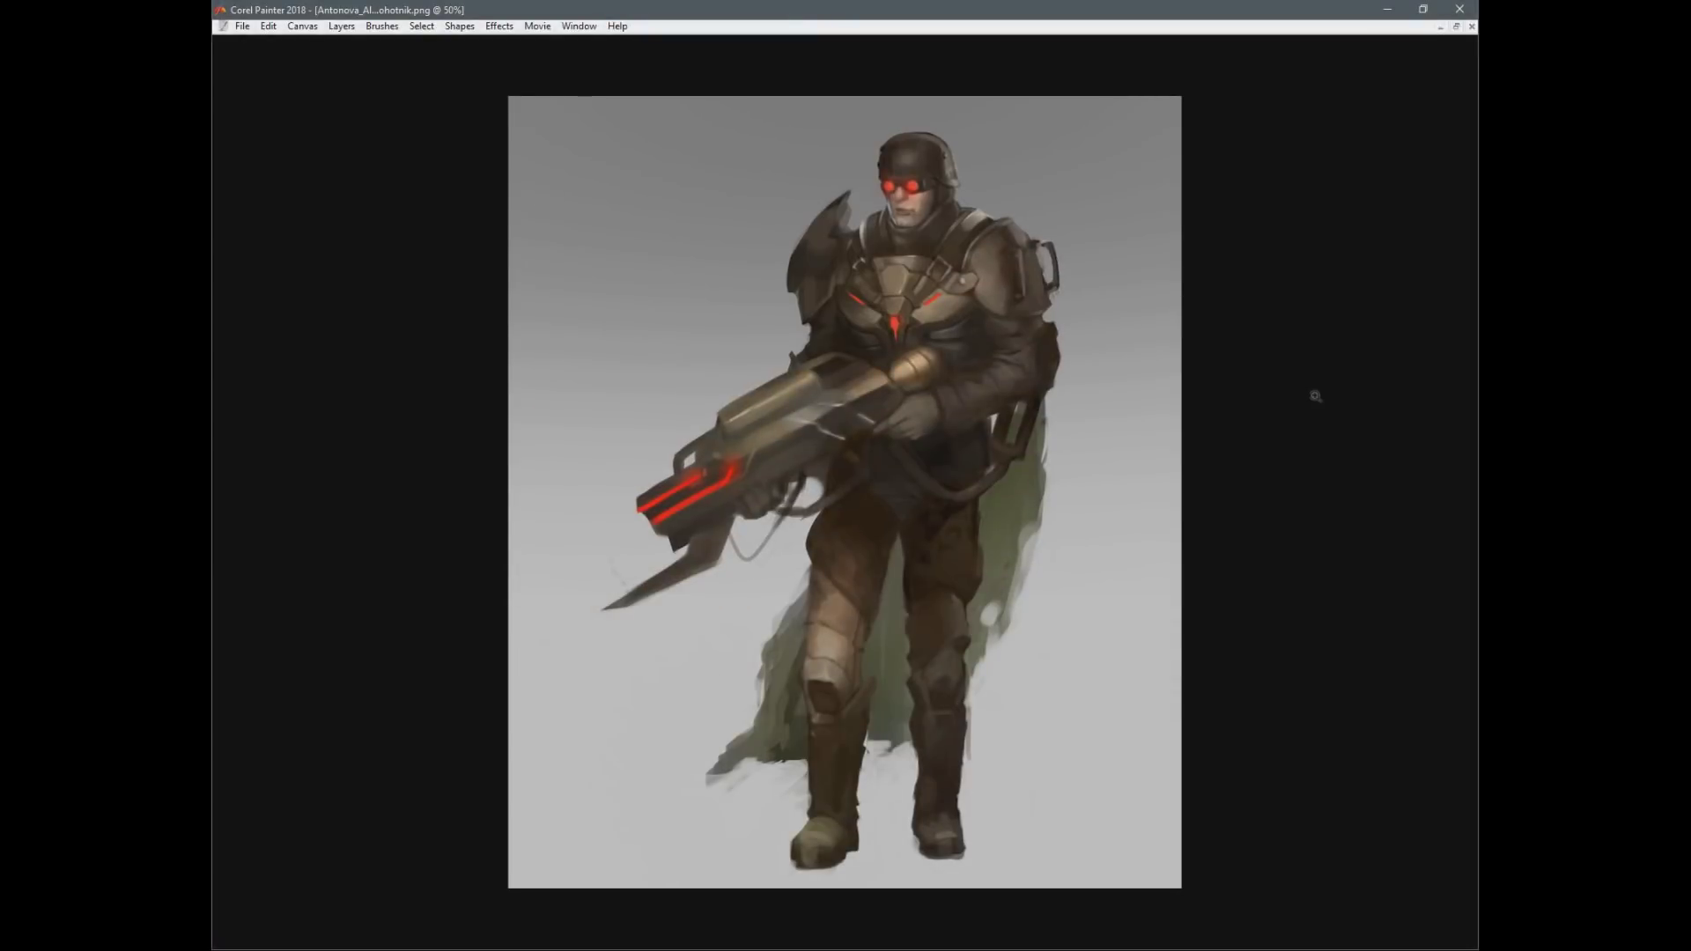
Step: In Corel Painter, reduce the Chunky Oil Pastel brush size to 7.0 and add a new layer above the soldier picture
{"action": "key", "text": "Tab"}
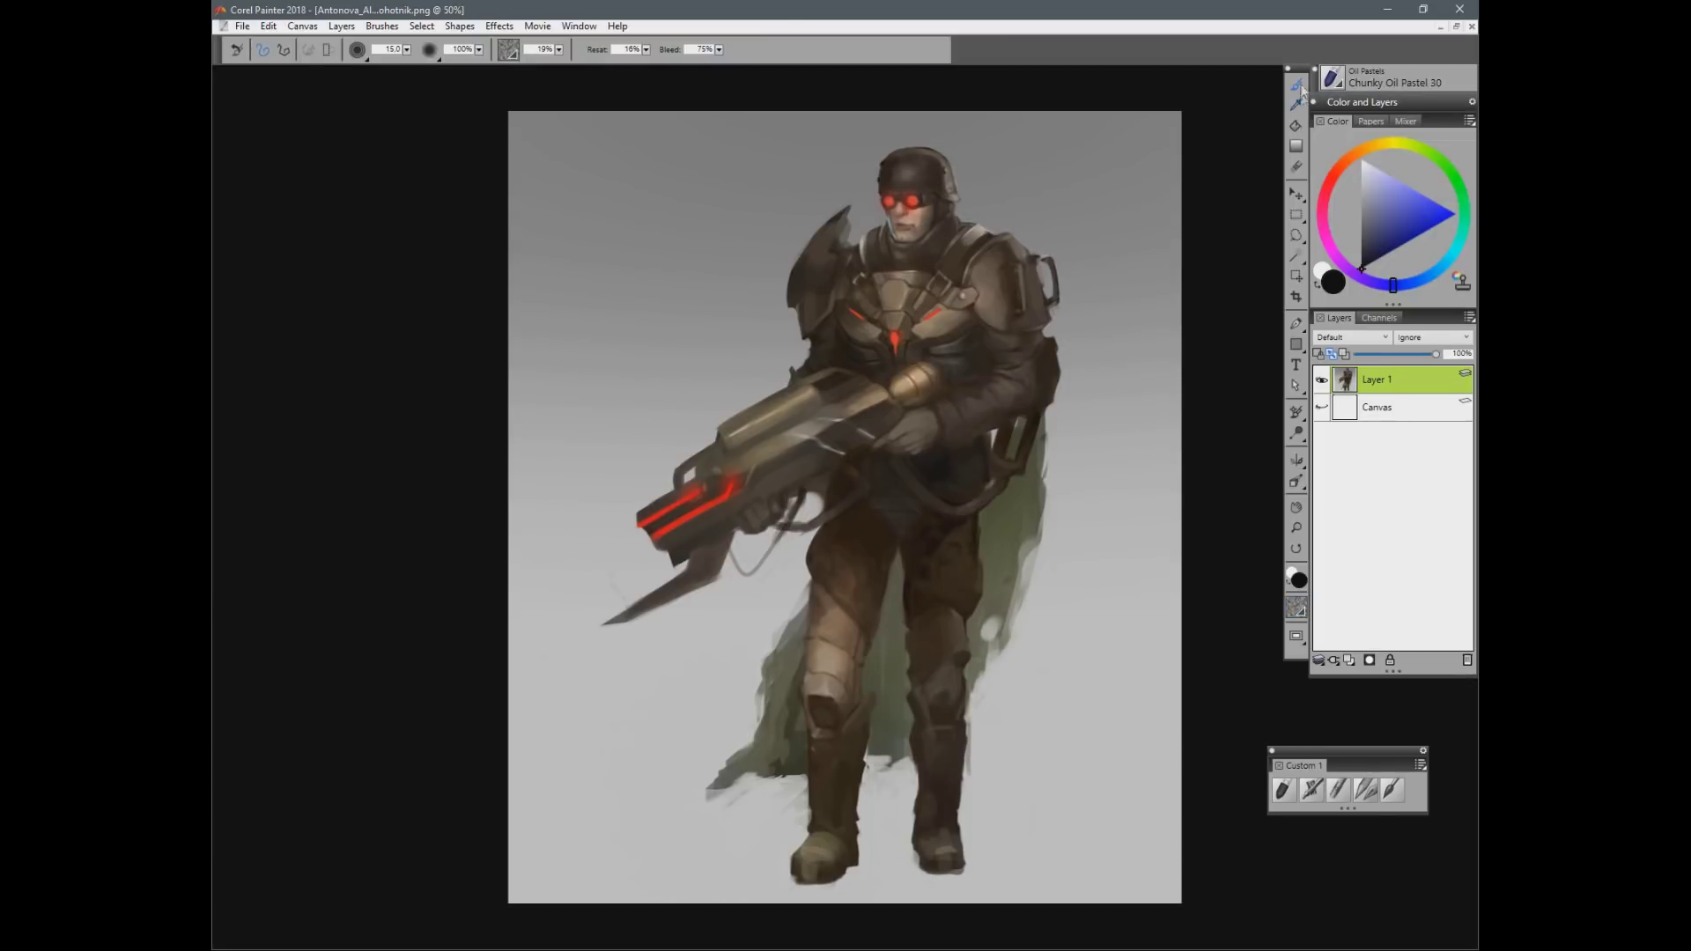
{"action": "key", "text": "bracketleft"}
{"action": "key", "text": "bracketleft"}
{"action": "key", "text": "bracketleft"}
{"action": "key", "text": "bracketleft"}
{"action": "key", "text": "bracketleft"}
{"action": "key", "text": "bracketleft"}
{"action": "key", "text": "ctrl+shift+n"}
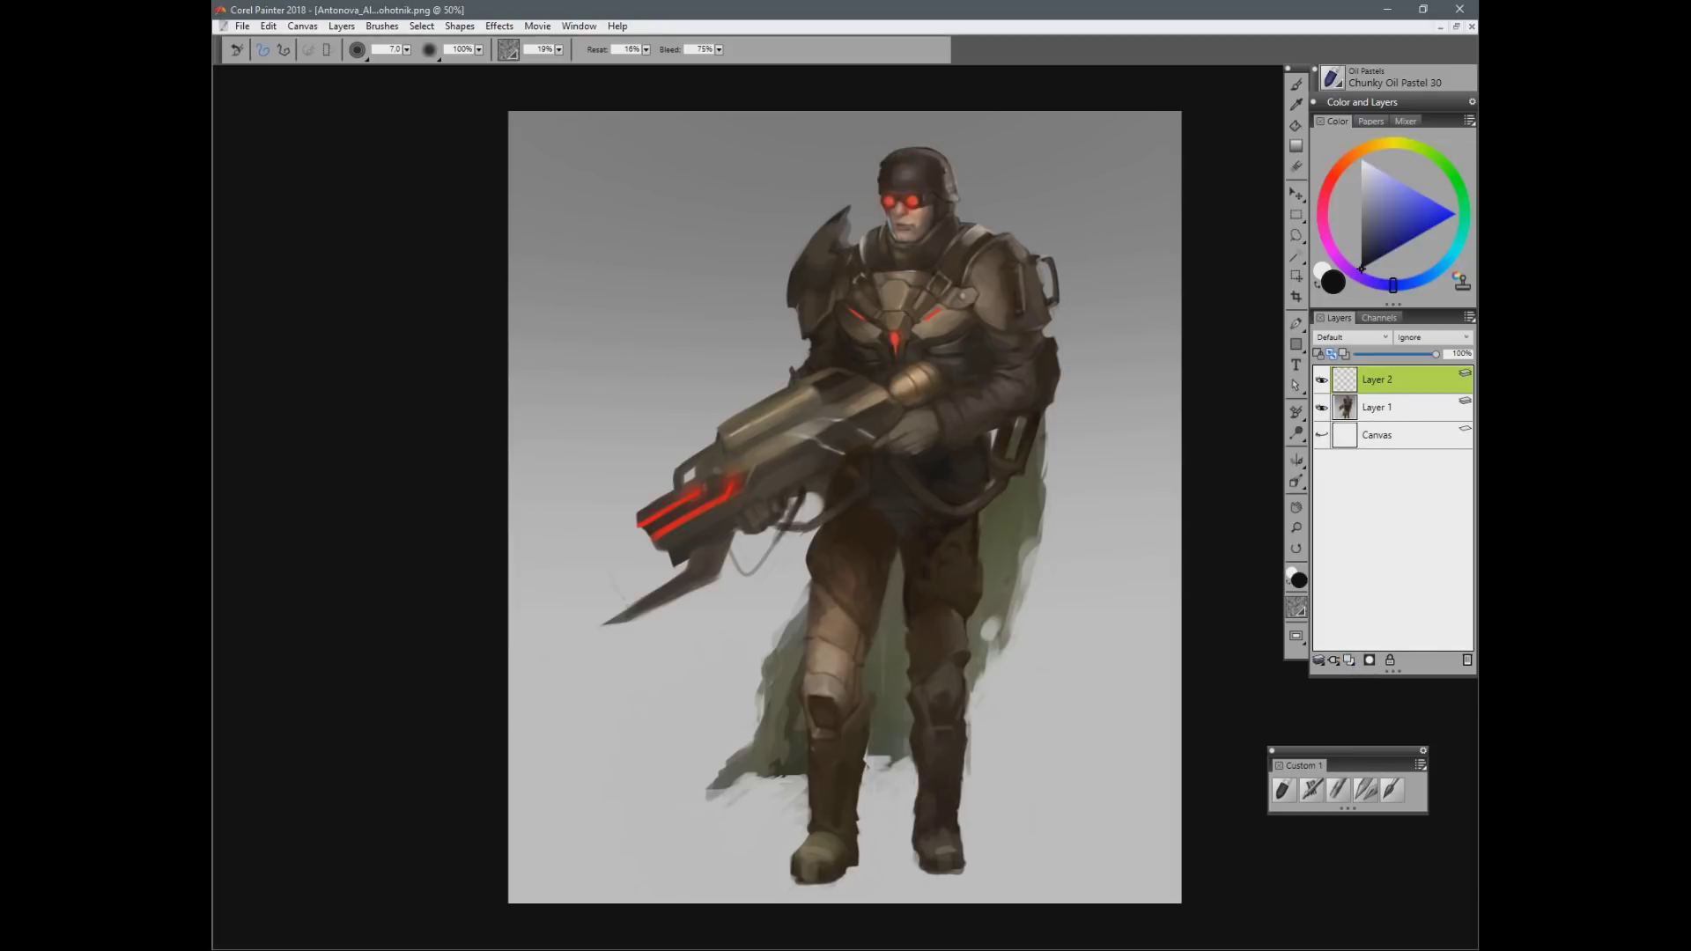
Step: Cover the soldier picture with a pale rectangle shape, set it to 50% opacity and return to the brush
{"action": "left_click", "coordinate": [1295, 344]}
{"action": "left_click_drag", "start_coordinate": [485, 90], "coordinate": [1290, 944]}
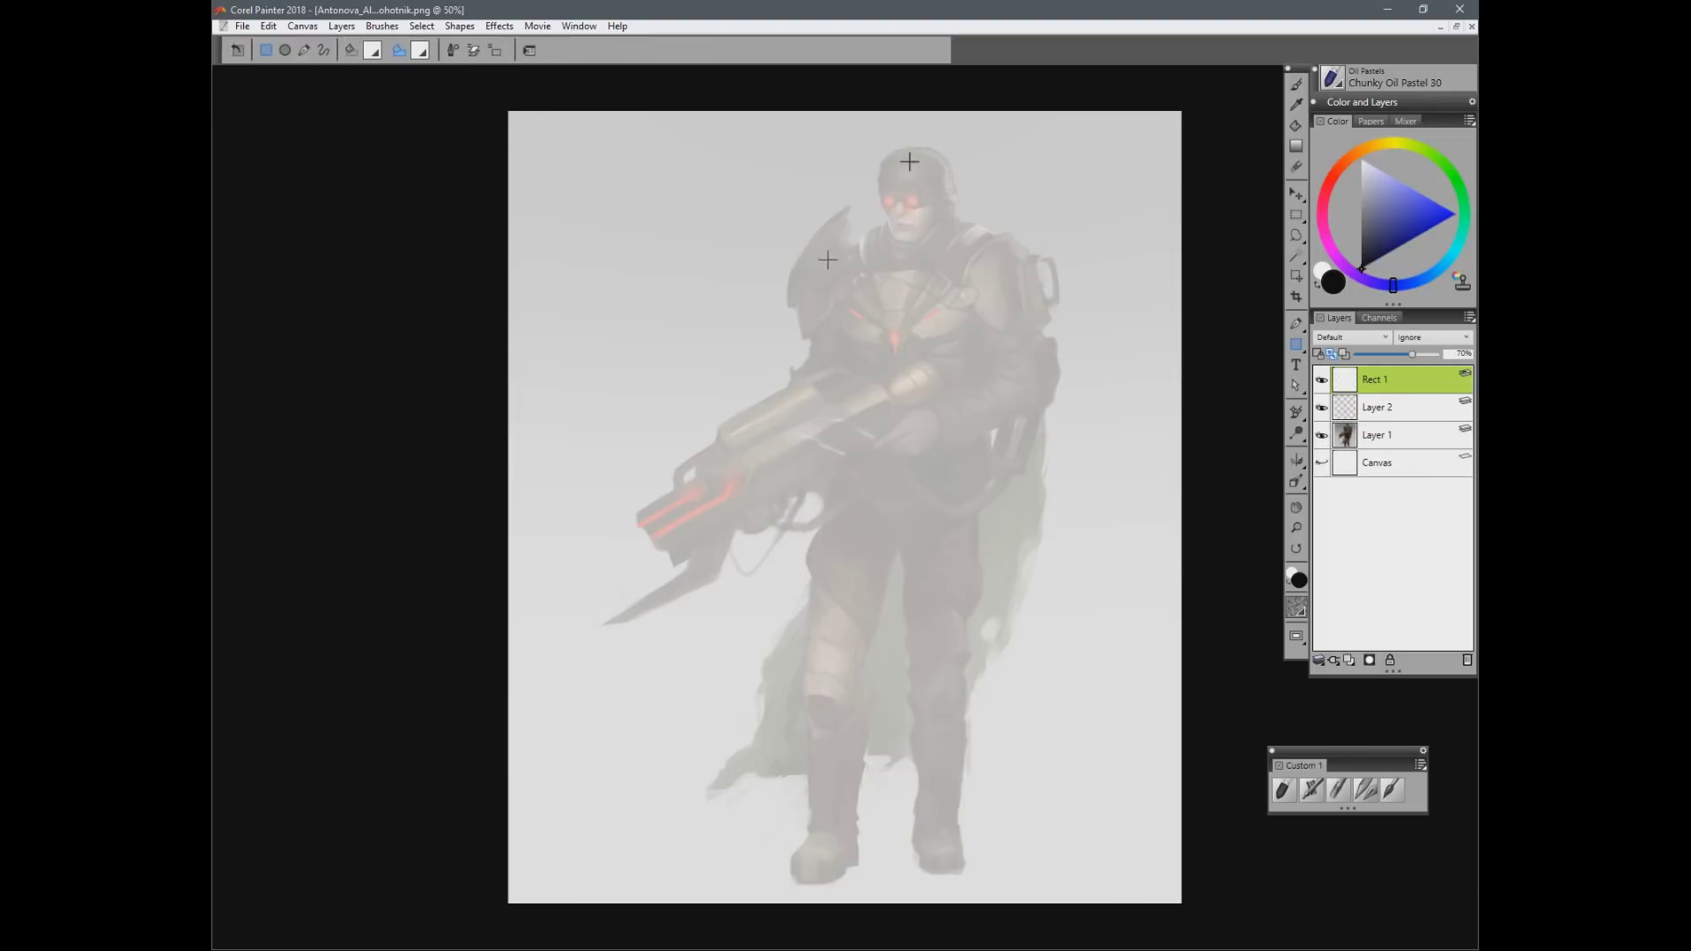
{"action": "left_click_drag", "start_coordinate": [1411, 353], "coordinate": [1395, 353]}
{"action": "left_click", "coordinate": [1295, 84]}
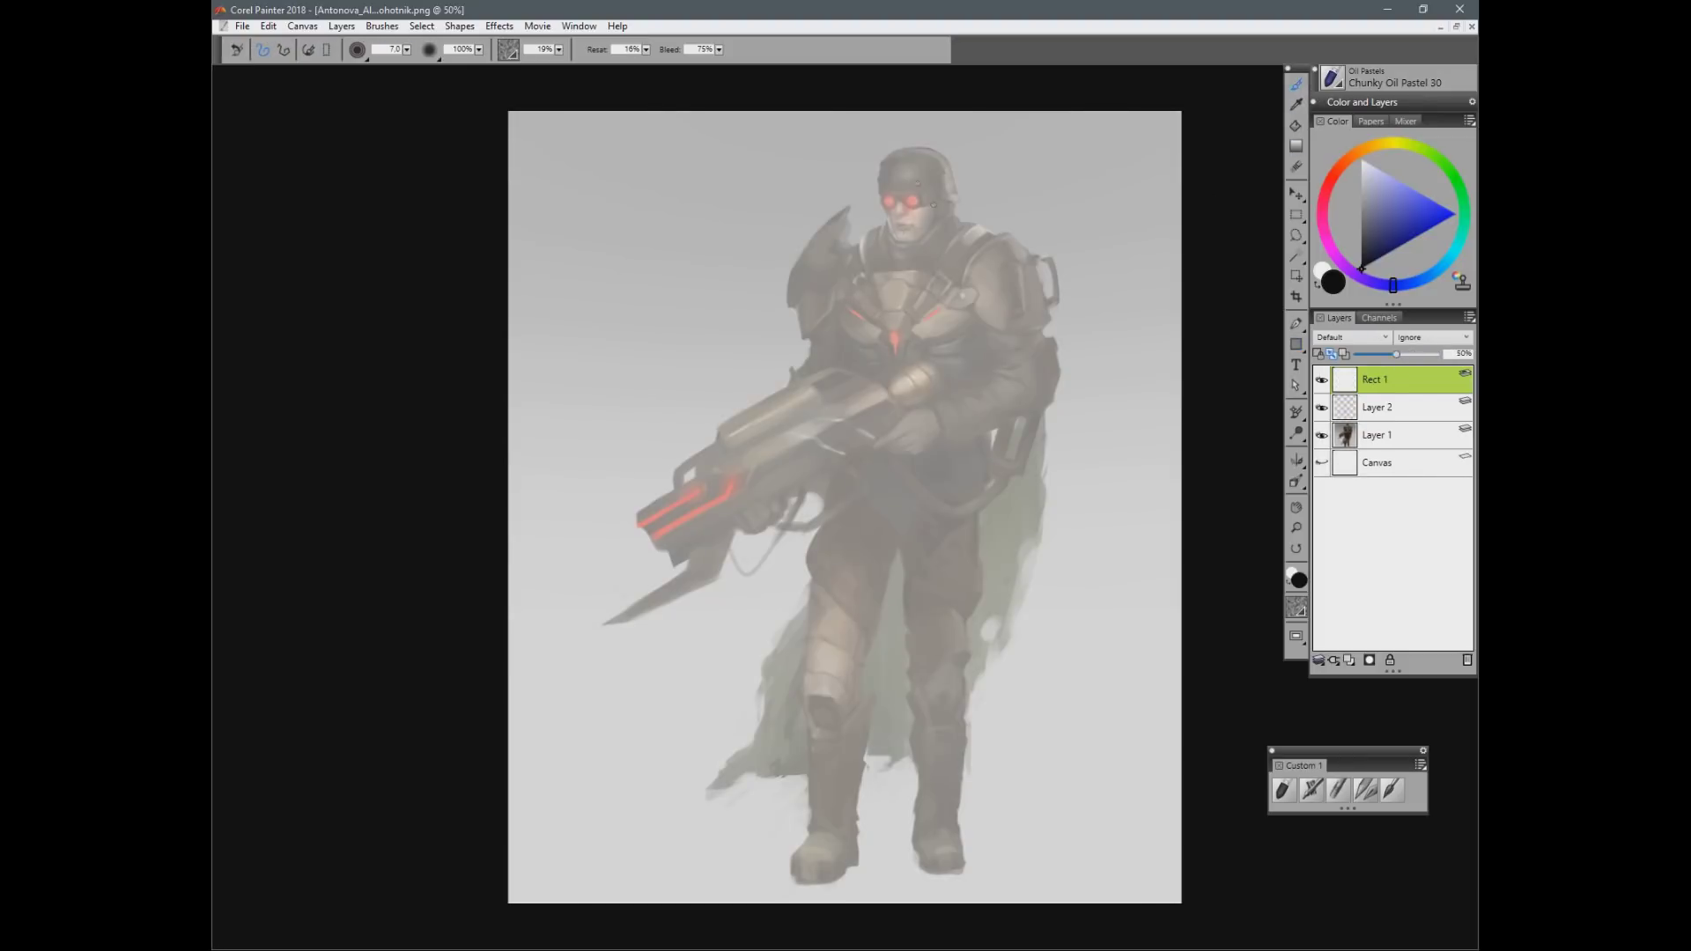
Step: Add a new layer above the pale rectangle and try first outline strokes on the soldier's helmet and shoulder
{"action": "key", "text": "ctrl+shift+n"}
{"action": "mouse_move", "coordinate": [884, 159]}
{"action": "left_mouse_down"}
{"action": "mouse_move", "coordinate": [878, 199]}
{"action": "mouse_move", "coordinate": [894, 209]}
{"action": "left_mouse_up"}
{"action": "left_click_drag", "start_coordinate": [905, 197], "coordinate": [918, 208]}
{"action": "key", "text": "ctrl+z"}
{"action": "key", "text": "ctrl+z"}
{"action": "key", "text": "ctrl+z"}
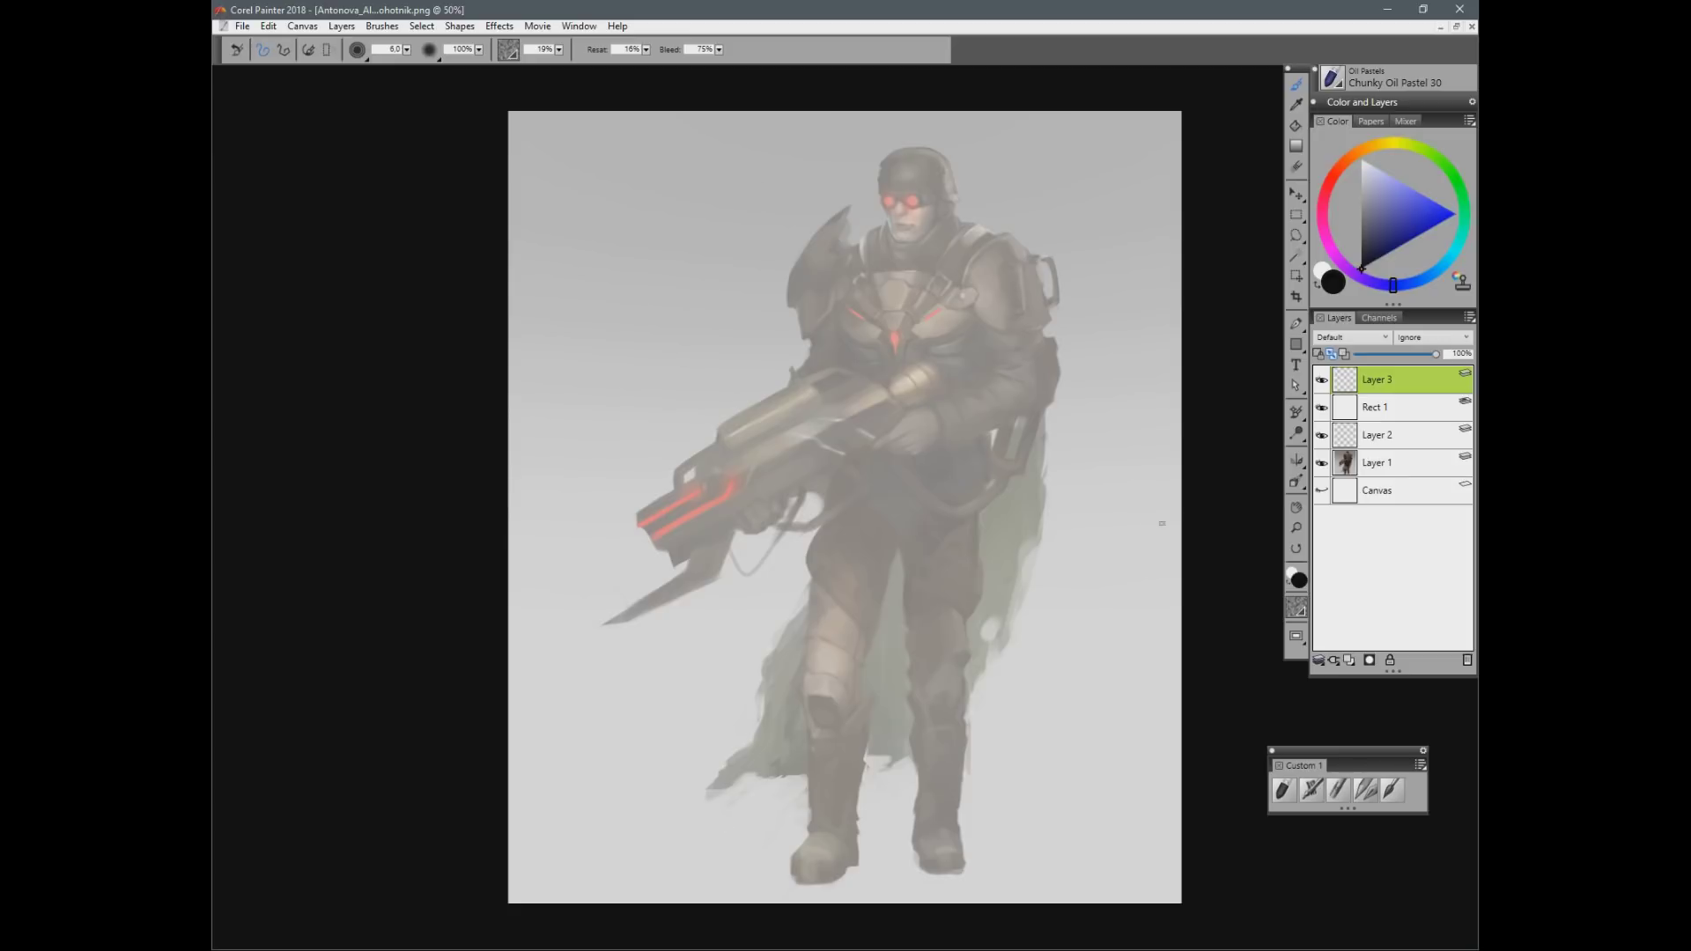
{"action": "mouse_move", "coordinate": [774, 307]}
{"action": "left_mouse_down"}
{"action": "mouse_move", "coordinate": [850, 236]}
{"action": "mouse_move", "coordinate": [986, 225]}
{"action": "mouse_move", "coordinate": [977, 348]}
{"action": "mouse_move", "coordinate": [836, 344]}
{"action": "left_mouse_up"}
{"action": "key", "text": "ctrl+z"}
{"action": "key", "text": "ctrl+z"}
Step: Sketch the outlines of the soldier's collar, shoulder plates and upper arm on the new layer
{"action": "left_click_drag", "start_coordinate": [853, 241], "coordinate": [857, 271]}
{"action": "left_click_drag", "start_coordinate": [886, 232], "coordinate": [879, 267]}
{"action": "mouse_move", "coordinate": [967, 267]}
{"action": "left_mouse_down"}
{"action": "mouse_move", "coordinate": [1055, 340]}
{"action": "mouse_move", "coordinate": [962, 288]}
{"action": "mouse_move", "coordinate": [986, 336]}
{"action": "mouse_move", "coordinate": [1032, 339]}
{"action": "mouse_move", "coordinate": [1045, 299]}
{"action": "mouse_move", "coordinate": [998, 290]}
{"action": "mouse_move", "coordinate": [1034, 264]}
{"action": "mouse_move", "coordinate": [1054, 310]}
{"action": "left_mouse_up"}
{"action": "left_click_drag", "start_coordinate": [987, 266], "coordinate": [1012, 246]}
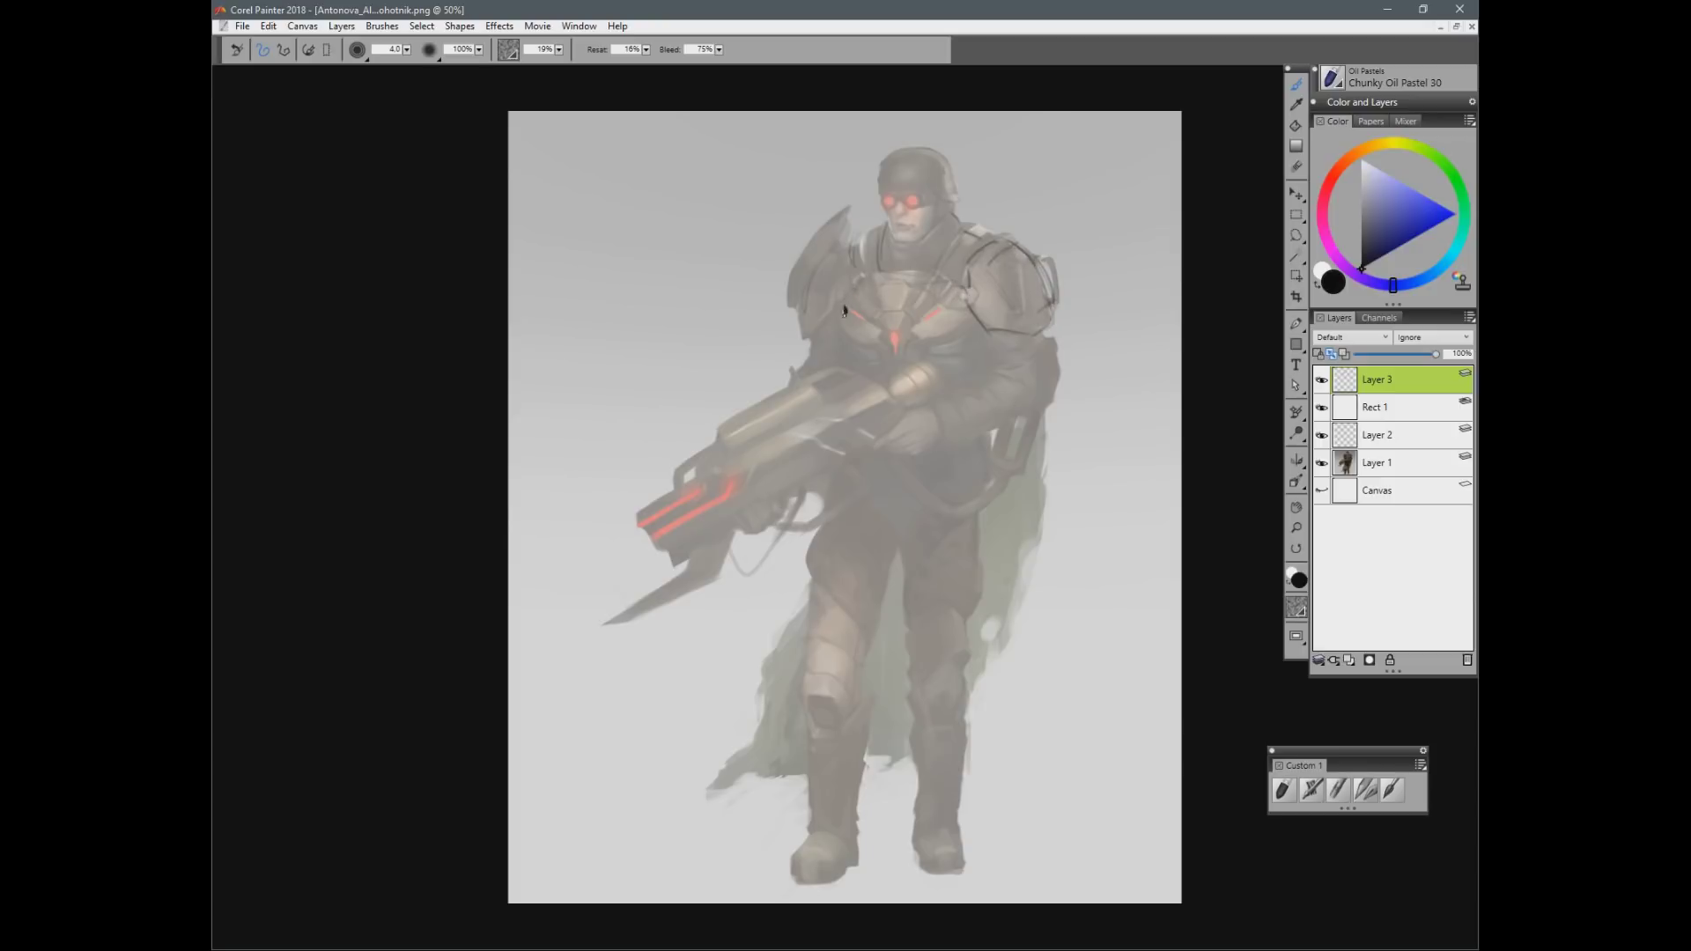
{"action": "left_click_drag", "start_coordinate": [987, 333], "coordinate": [982, 377]}
{"action": "left_click_drag", "start_coordinate": [858, 280], "coordinate": [843, 337]}
{"action": "left_click_drag", "start_coordinate": [1040, 308], "coordinate": [1051, 280]}
Step: Outline the soldier's chest armour and the details beneath it, and add a collar line
{"action": "mouse_move", "coordinate": [931, 338]}
{"action": "left_mouse_down"}
{"action": "mouse_move", "coordinate": [941, 315]}
{"action": "mouse_move", "coordinate": [943, 351]}
{"action": "mouse_move", "coordinate": [930, 313]}
{"action": "mouse_move", "coordinate": [949, 343]}
{"action": "mouse_move", "coordinate": [962, 314]}
{"action": "left_mouse_up"}
{"action": "mouse_move", "coordinate": [962, 314]}
{"action": "left_mouse_down"}
{"action": "mouse_move", "coordinate": [958, 348]}
{"action": "mouse_move", "coordinate": [977, 314]}
{"action": "mouse_move", "coordinate": [967, 350]}
{"action": "mouse_move", "coordinate": [961, 323]}
{"action": "left_mouse_up"}
{"action": "mouse_move", "coordinate": [854, 236]}
{"action": "left_mouse_down"}
{"action": "mouse_move", "coordinate": [804, 331]}
{"action": "mouse_move", "coordinate": [860, 253]}
{"action": "mouse_move", "coordinate": [864, 277]}
{"action": "mouse_move", "coordinate": [875, 225]}
{"action": "left_mouse_up"}
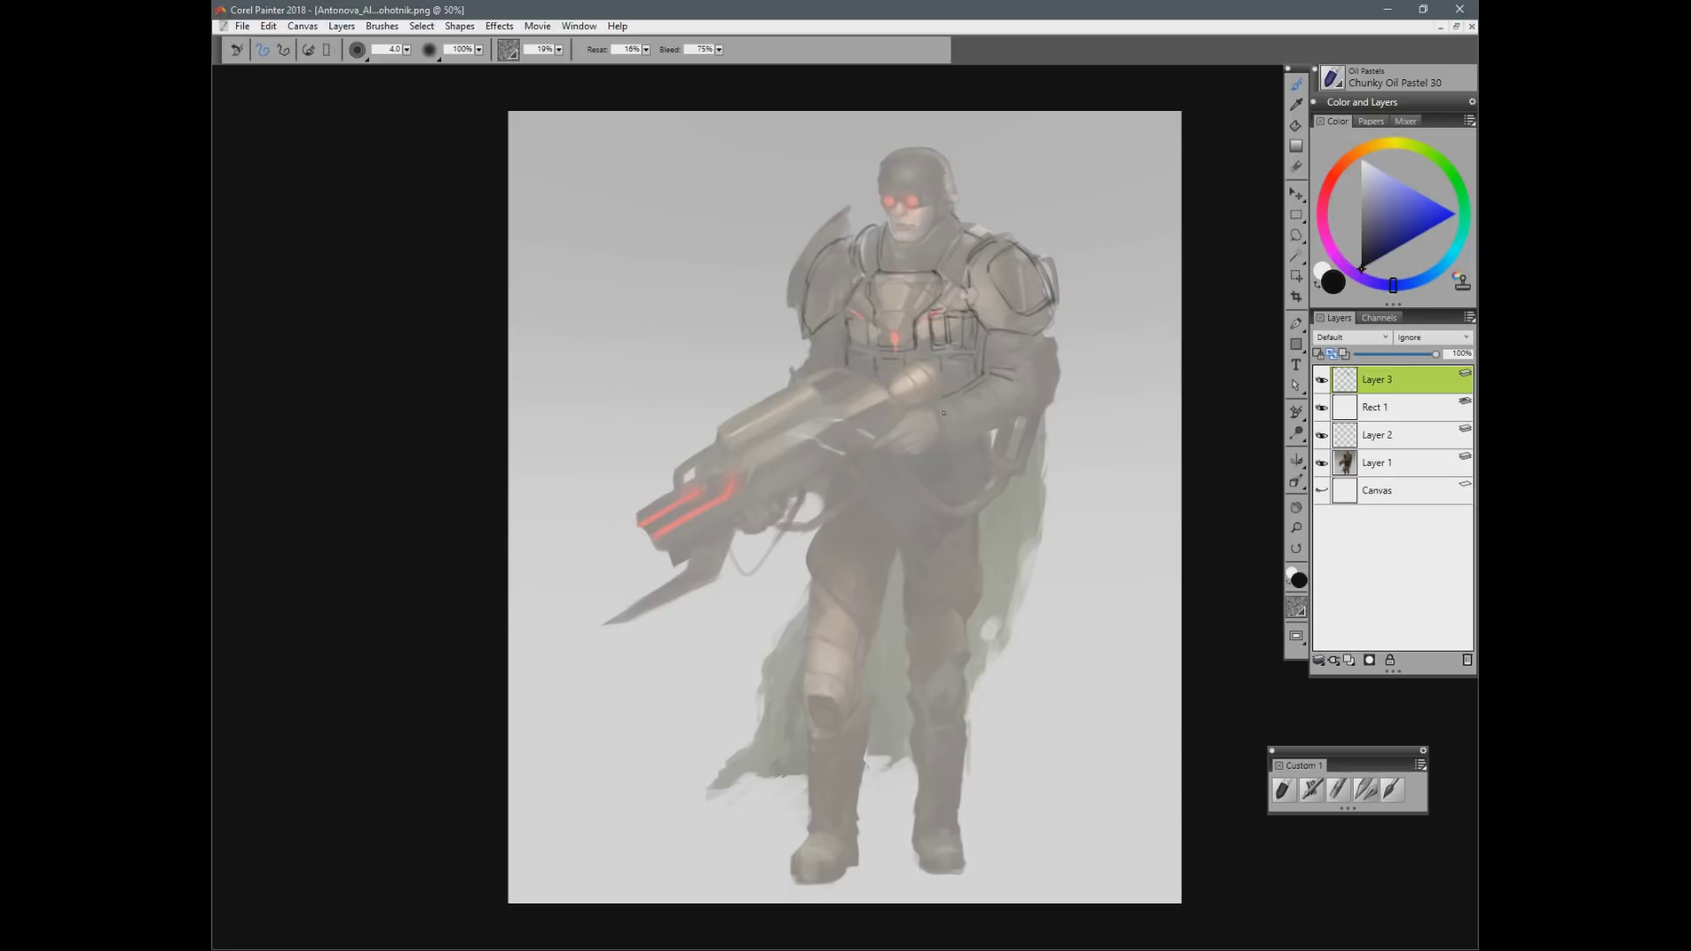
{"action": "mouse_move", "coordinate": [883, 350]}
{"action": "left_mouse_down"}
{"action": "mouse_move", "coordinate": [896, 332]}
{"action": "mouse_move", "coordinate": [894, 350]}
{"action": "left_mouse_up"}
Step: Put the soldier picture away and bring up the picture of the horned warrior raising a dagger
{"action": "left_click", "coordinate": [1439, 27]}
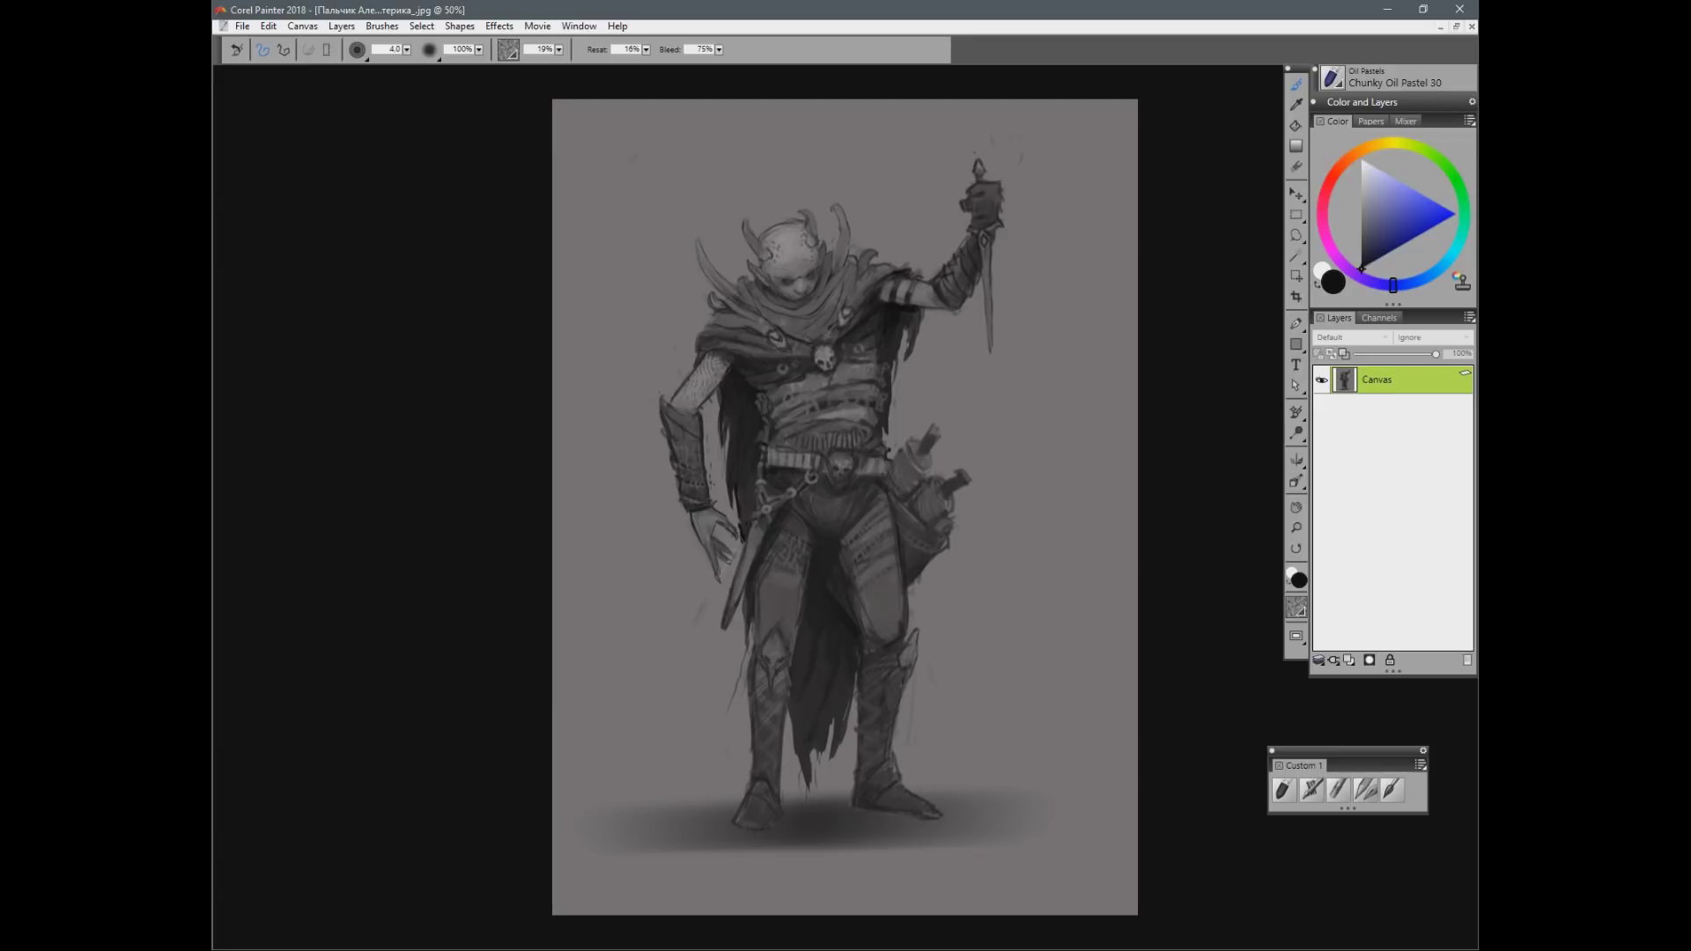
{"action": "key", "text": "alt+Tab"}
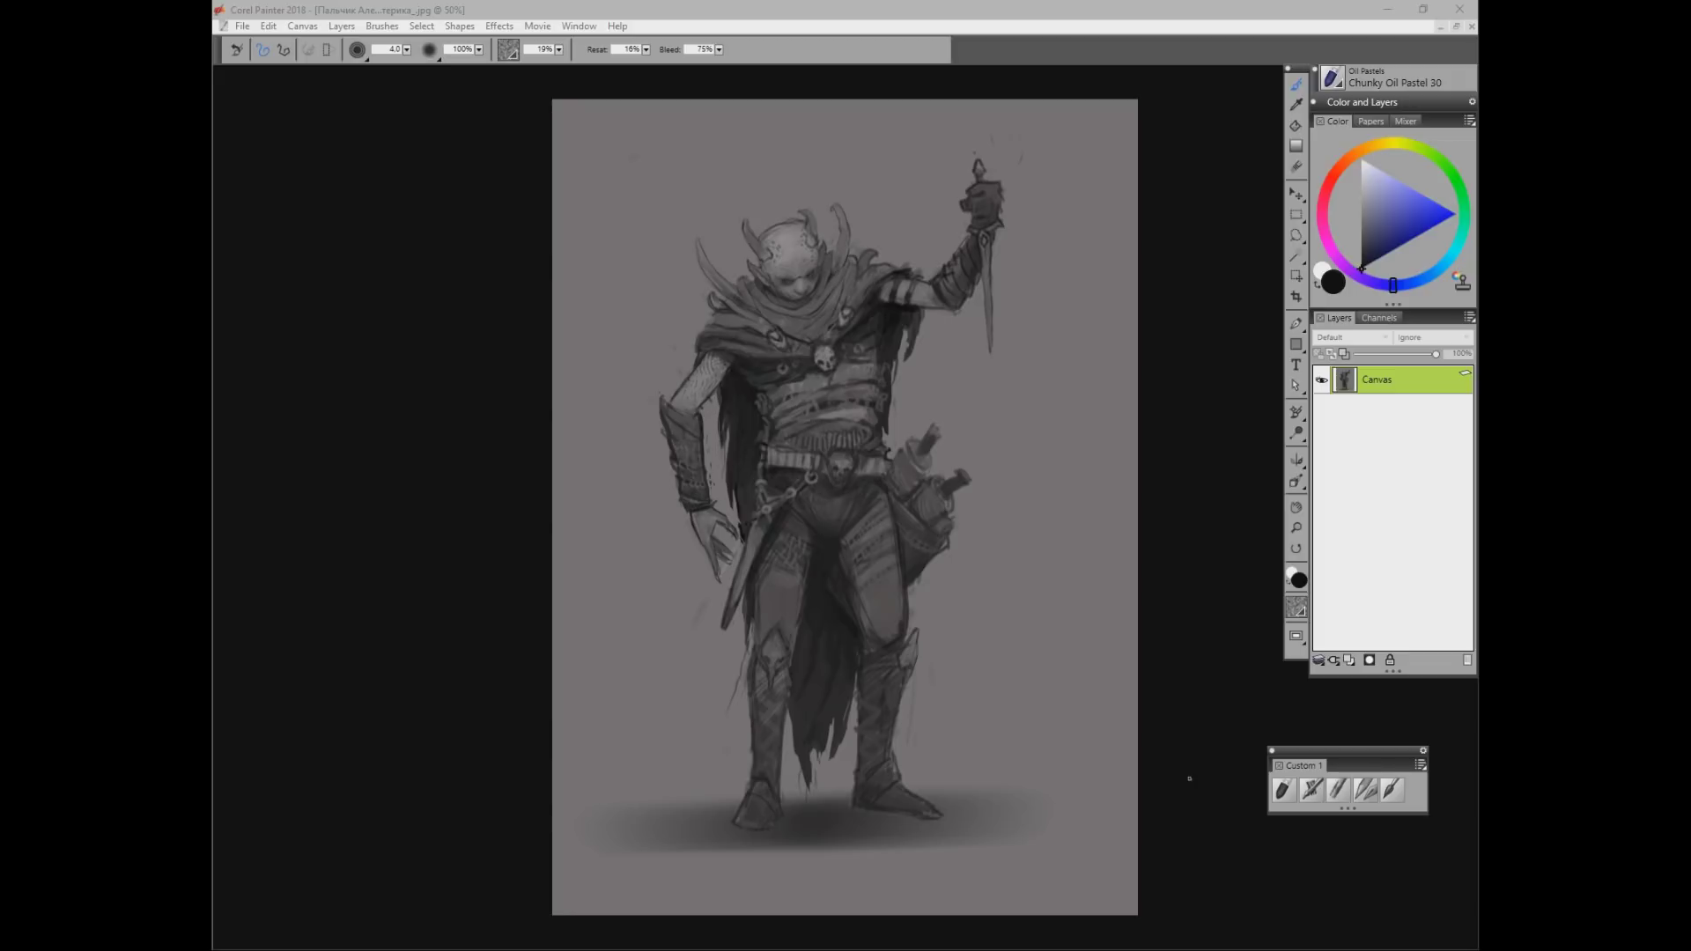
{"action": "left_click", "coordinate": [1157, 428]}
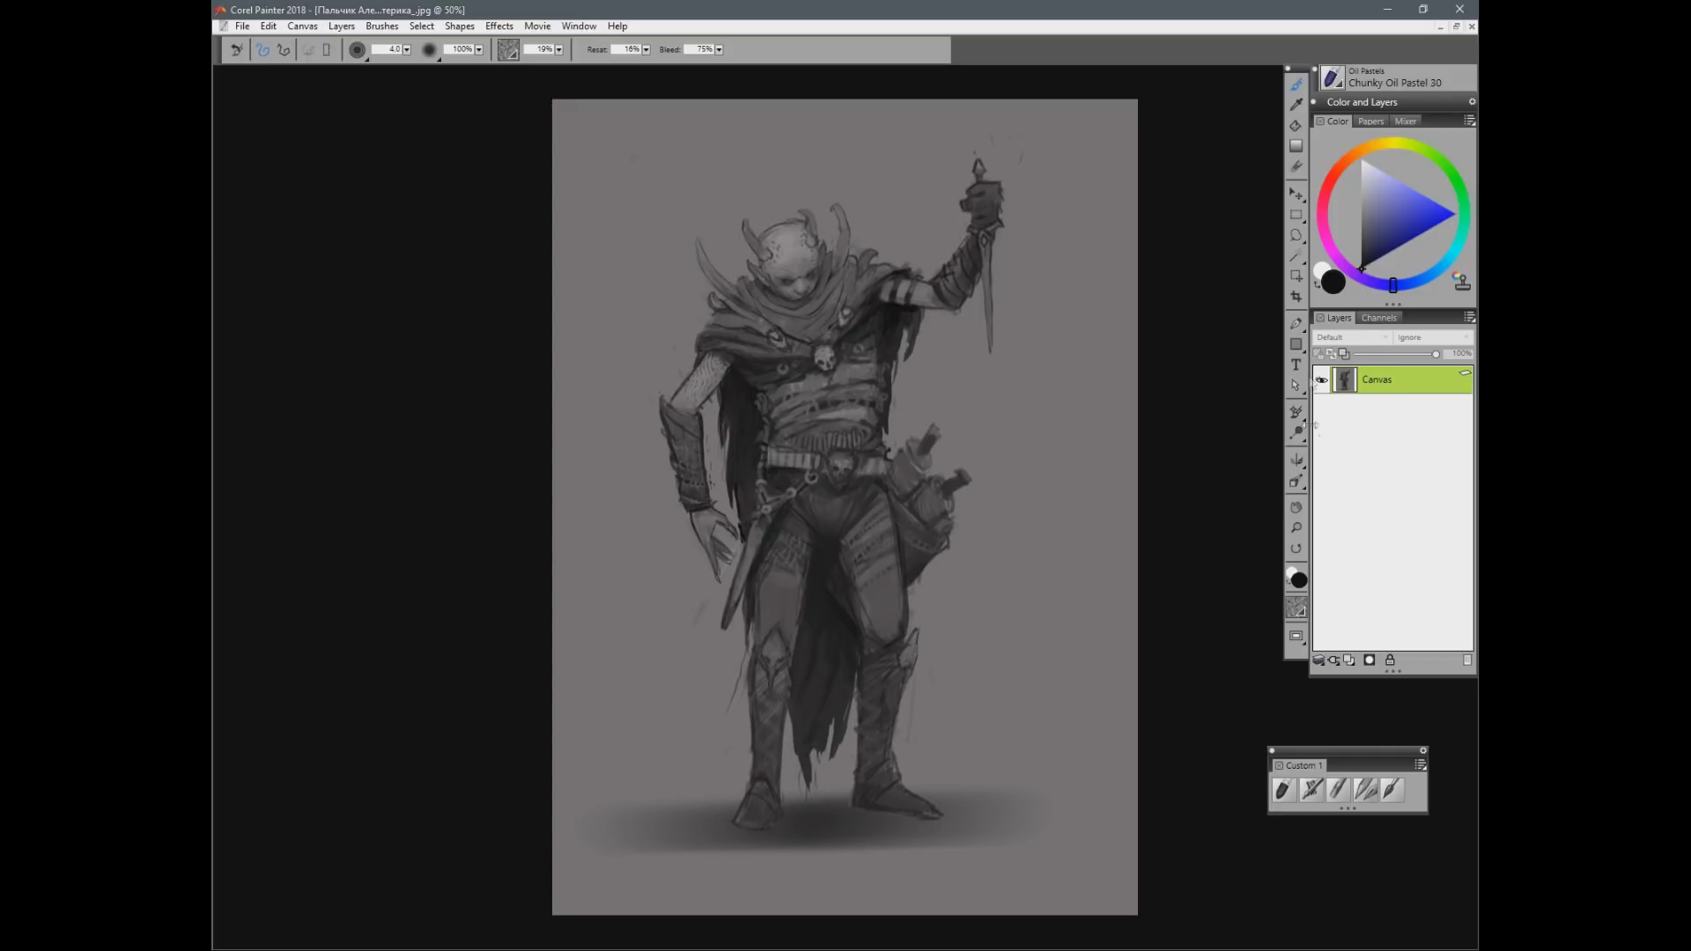
Step: Cover the horned warrior picture with a pale rectangle shape at 70% opacity and add a new layer above it
{"action": "left_click", "coordinate": [1296, 345]}
{"action": "mouse_move", "coordinate": [563, 96]}
{"action": "left_mouse_down"}
{"action": "mouse_move", "coordinate": [993, 849]}
{"action": "mouse_move", "coordinate": [1143, 921]}
{"action": "left_mouse_up"}
{"action": "key", "text": "b"}
{"action": "key", "text": "ctrl+shift+n"}
{"action": "left_click_drag", "start_coordinate": [868, 319], "coordinate": [875, 440]}
{"action": "left_click_drag", "start_coordinate": [758, 359], "coordinate": [754, 453]}
{"action": "key", "text": "ctrl+z"}
{"action": "key", "text": "ctrl+z"}
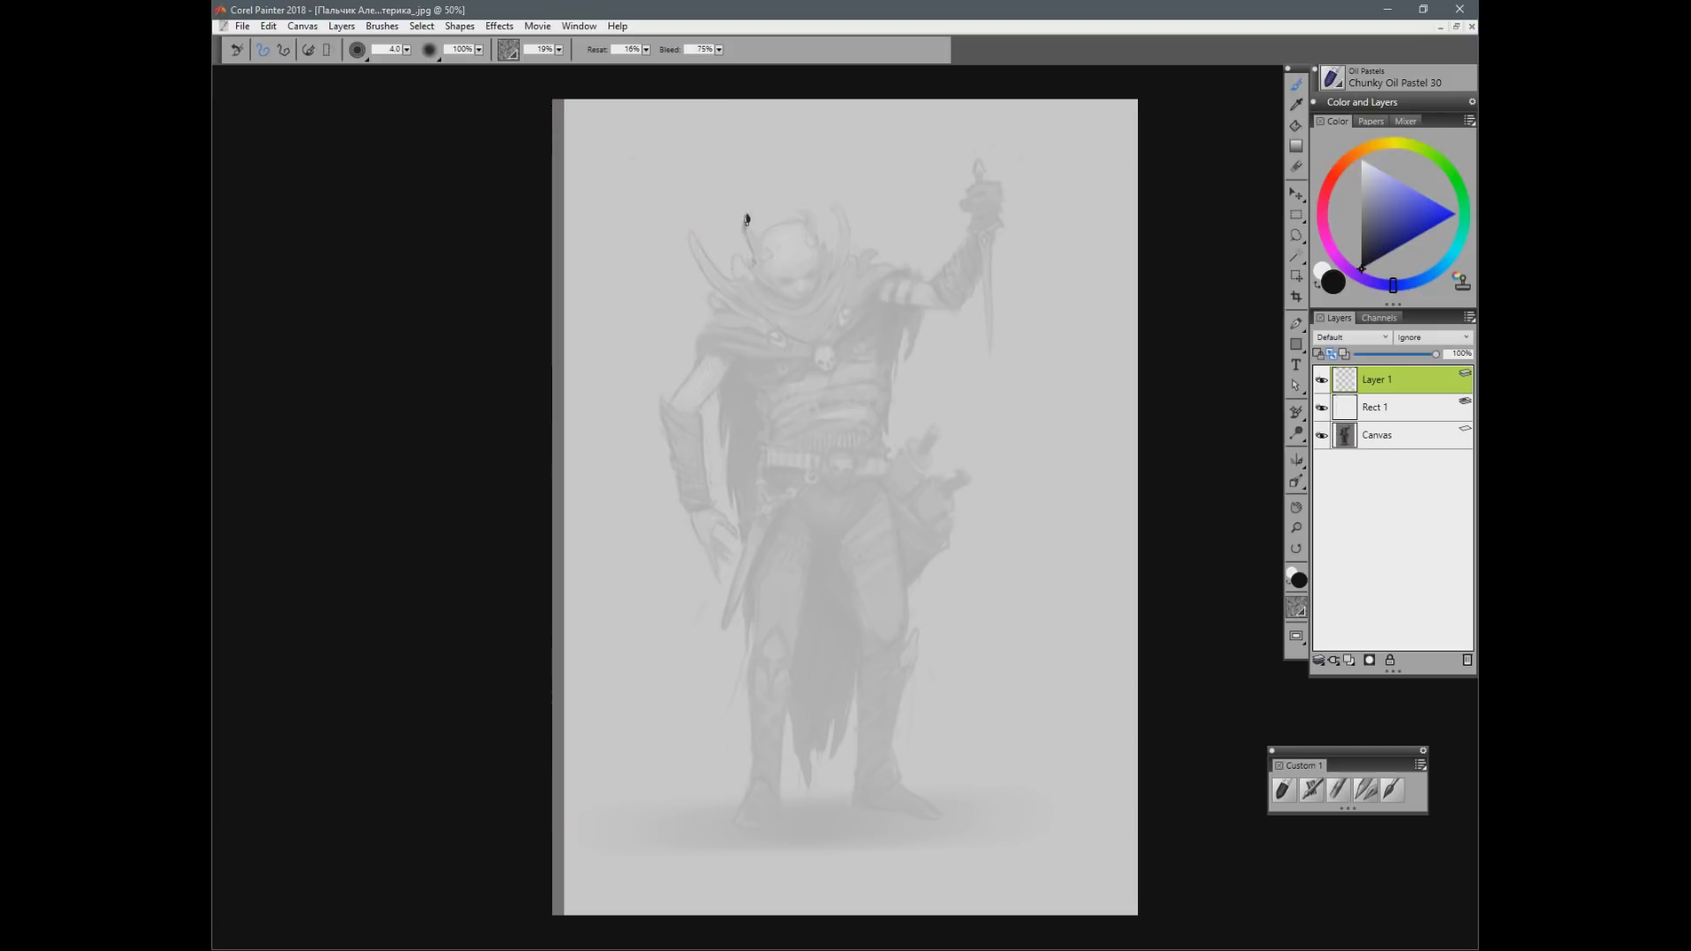
{"action": "left_click_drag", "start_coordinate": [978, 236], "coordinate": [993, 374]}
{"action": "key", "text": "ctrl+z"}
Step: Outline the horned warrior's torso sides, legs, raised upper arm and lowered arm as a simple body contour
{"action": "left_click_drag", "start_coordinate": [743, 352], "coordinate": [773, 439]}
{"action": "left_click_drag", "start_coordinate": [864, 314], "coordinate": [905, 616]}
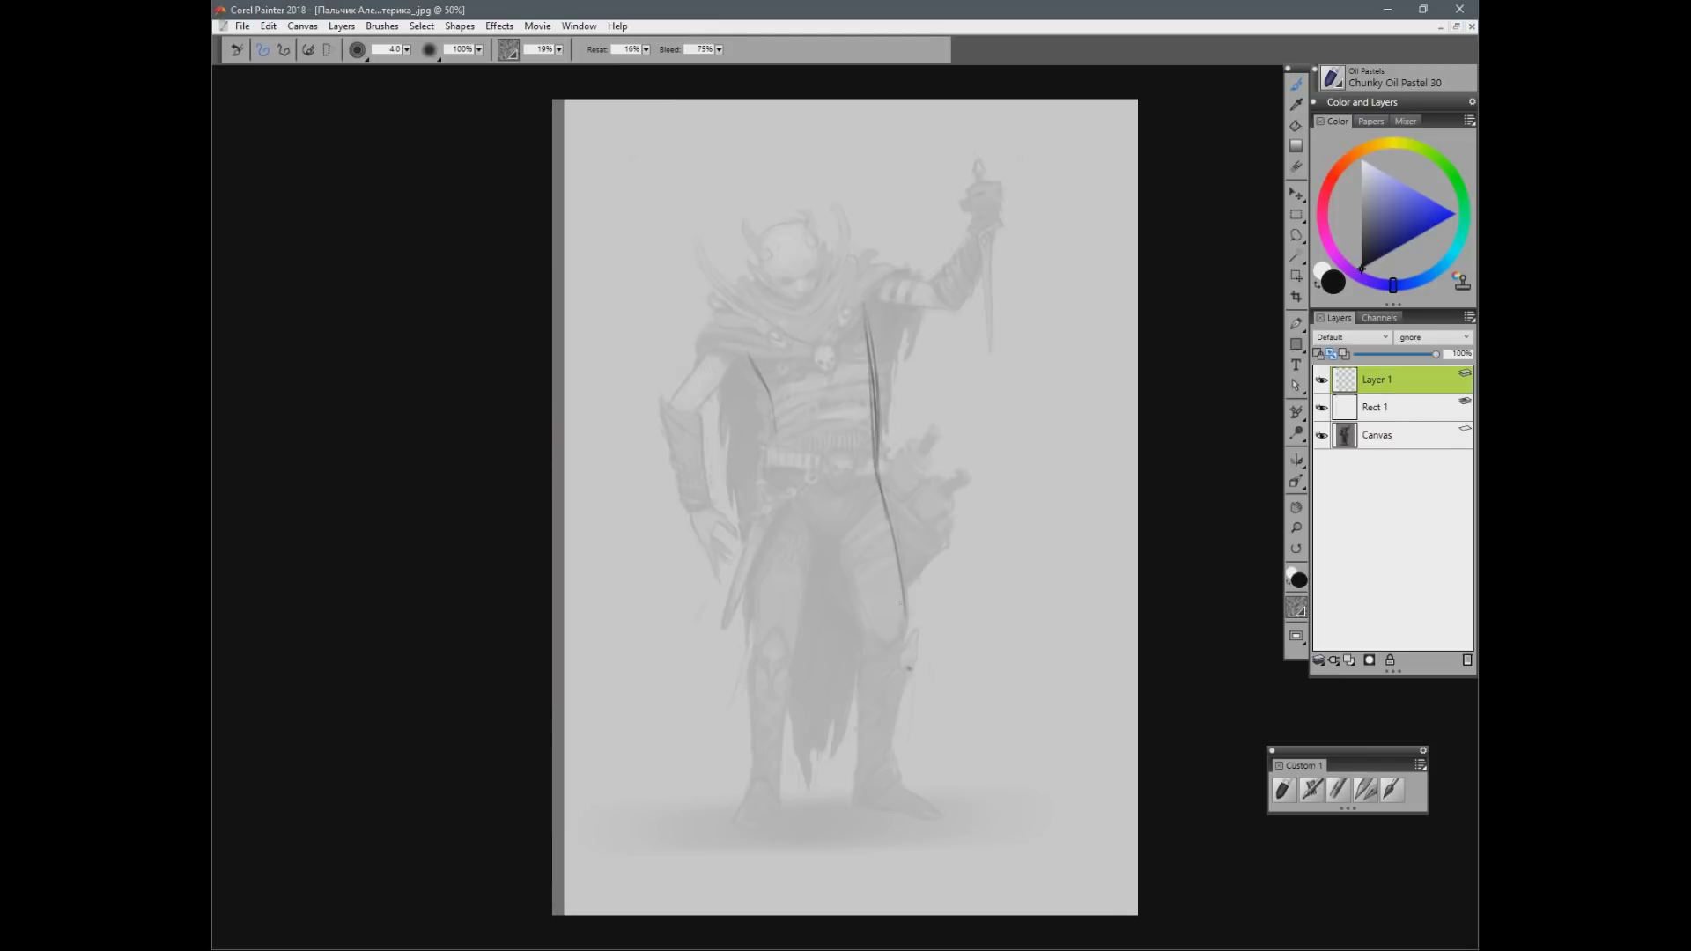
{"action": "left_click_drag", "start_coordinate": [772, 445], "coordinate": [755, 618]}
{"action": "left_click_drag", "start_coordinate": [811, 529], "coordinate": [786, 667]}
{"action": "left_click_drag", "start_coordinate": [870, 302], "coordinate": [943, 313]}
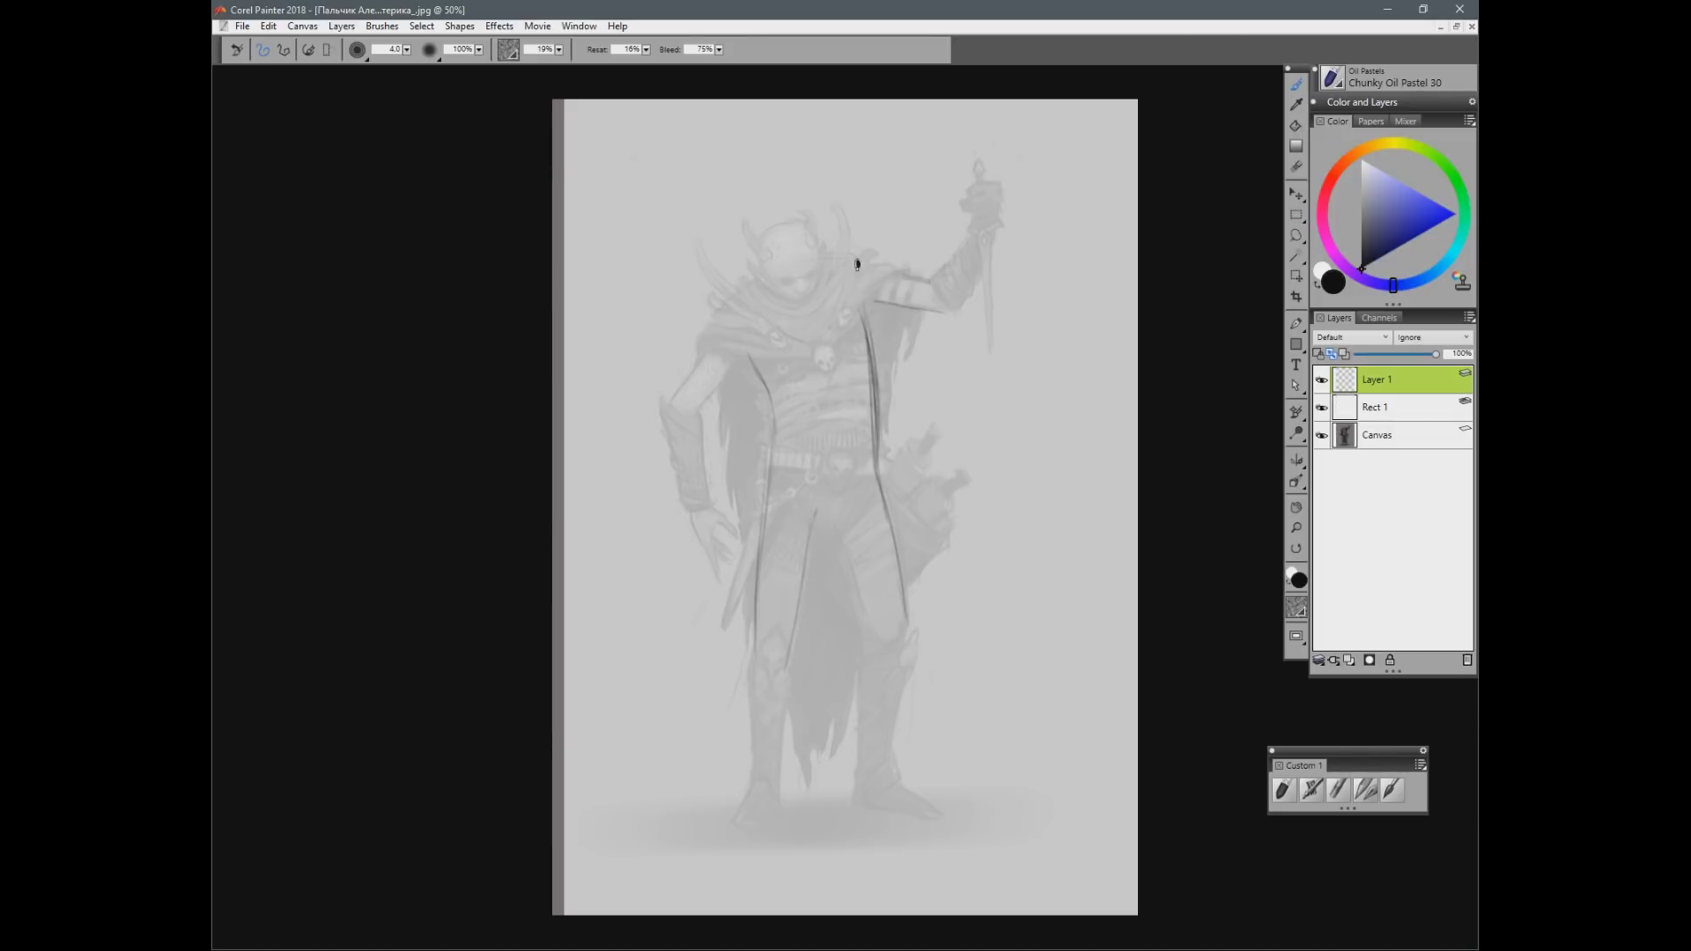
{"action": "left_click_drag", "start_coordinate": [868, 616], "coordinate": [856, 803]}
{"action": "mouse_move", "coordinate": [698, 429]}
{"action": "left_mouse_down"}
{"action": "mouse_move", "coordinate": [705, 493]}
{"action": "mouse_move", "coordinate": [667, 408]}
{"action": "mouse_move", "coordinate": [707, 375]}
{"action": "left_mouse_up"}
{"action": "mouse_move", "coordinate": [697, 412]}
{"action": "left_mouse_down"}
{"action": "mouse_move", "coordinate": [797, 283]}
{"action": "mouse_move", "coordinate": [747, 358]}
{"action": "left_mouse_up"}
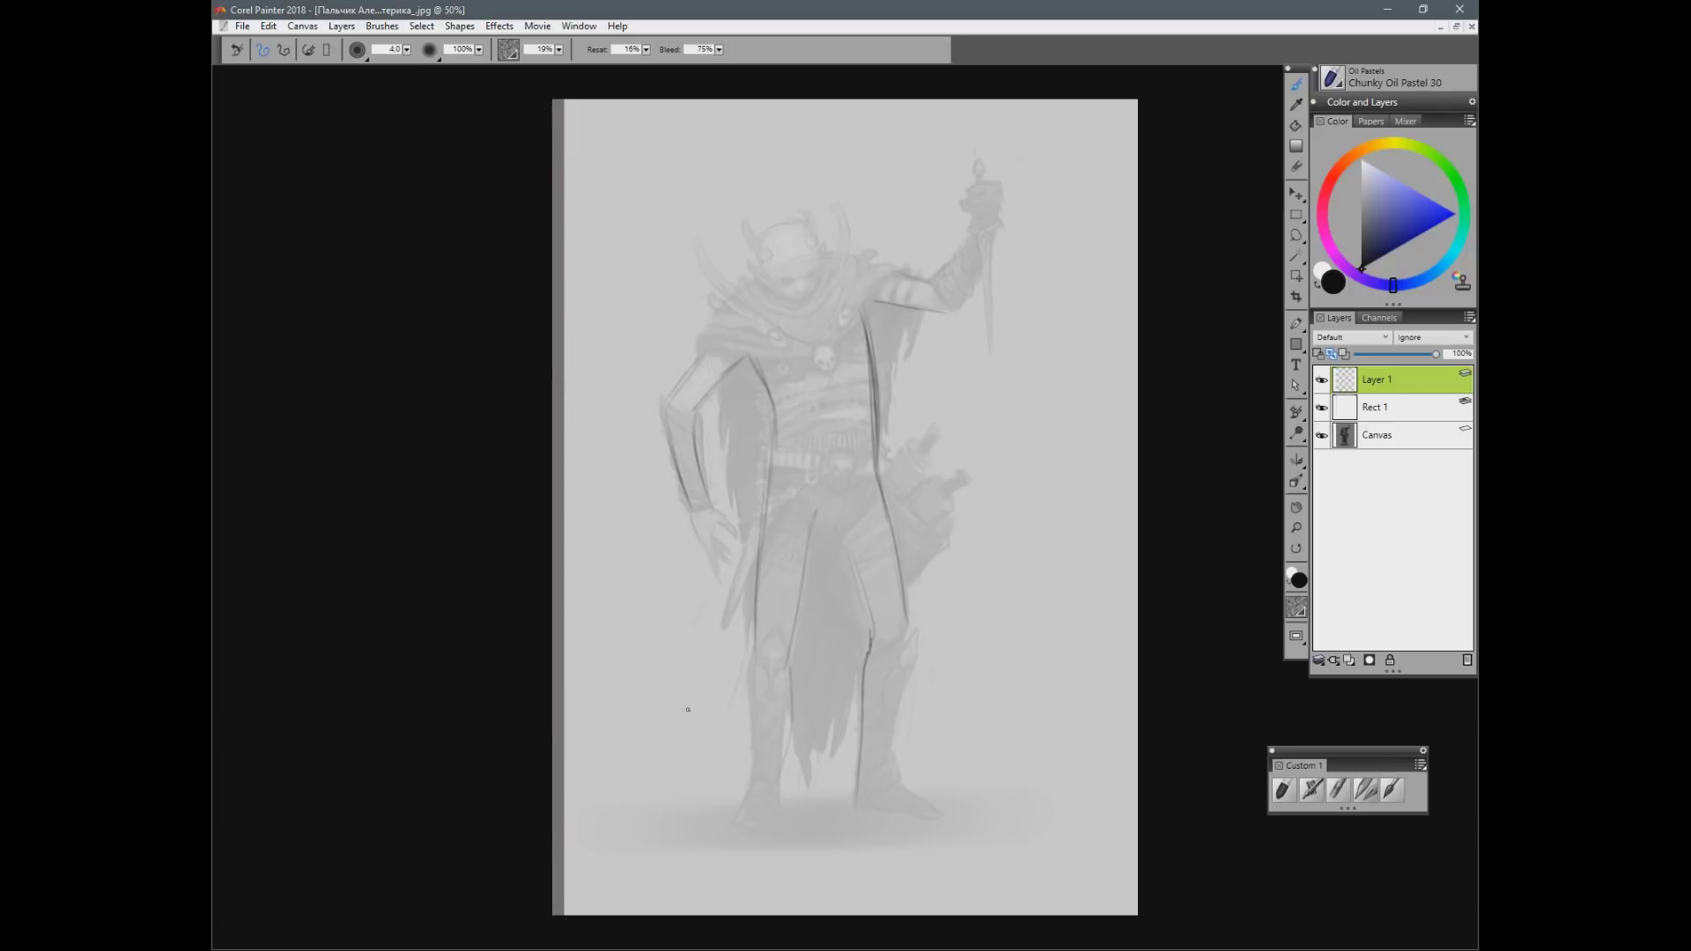
Step: Hide the body outline layer, check the picture without the pale rectangle, and add another new layer
{"action": "left_click", "coordinate": [1321, 379]}
{"action": "left_click", "coordinate": [1321, 407]}
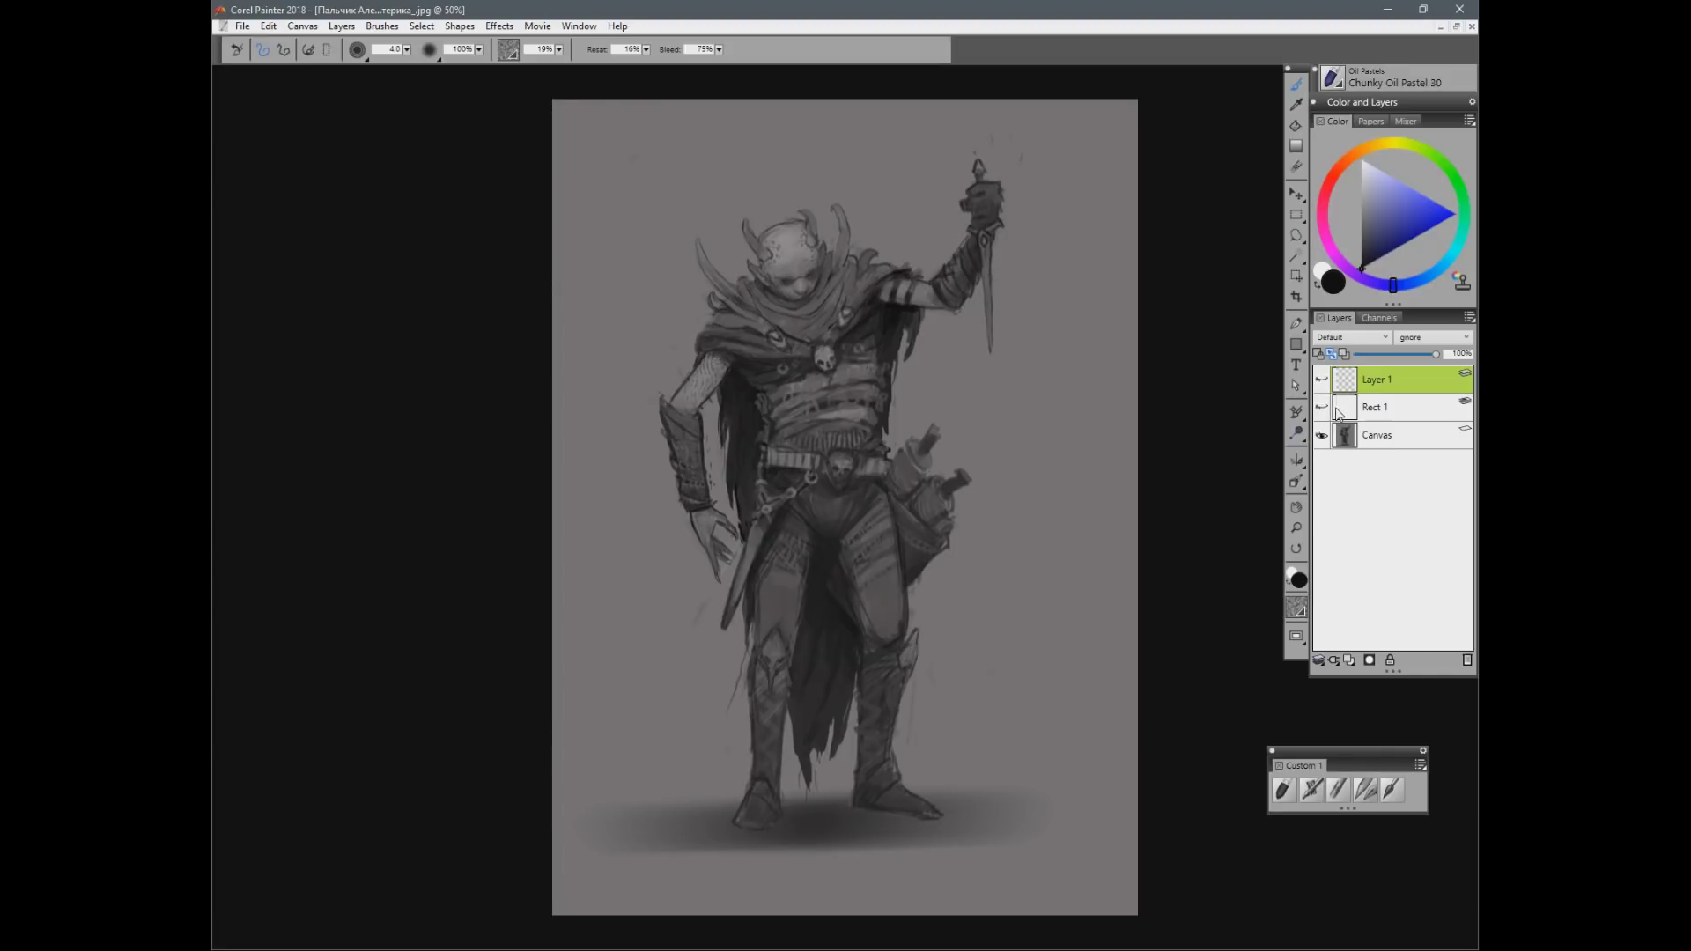
{"action": "left_click", "coordinate": [1321, 407]}
{"action": "left_click", "coordinate": [1348, 407]}
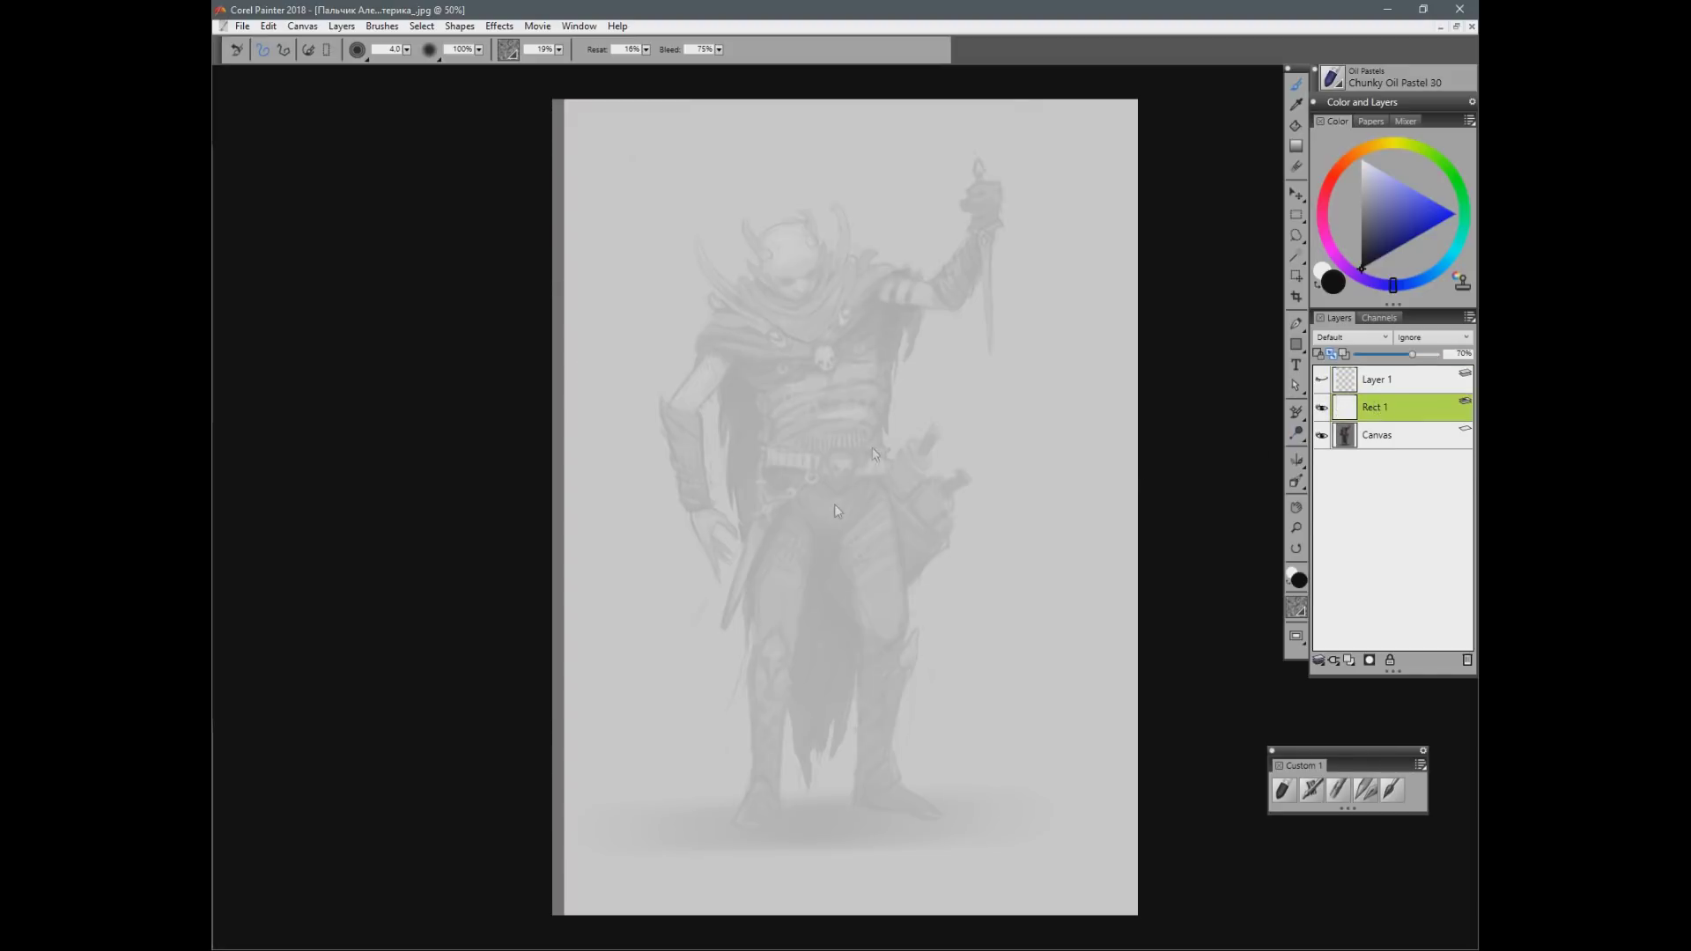
{"action": "key", "text": "ctrl+shift+n"}
Step: Sketch the cloak's neckline down to the skull clasp and its collar toward the raised arm
{"action": "left_click_drag", "start_coordinate": [724, 344], "coordinate": [913, 519]}
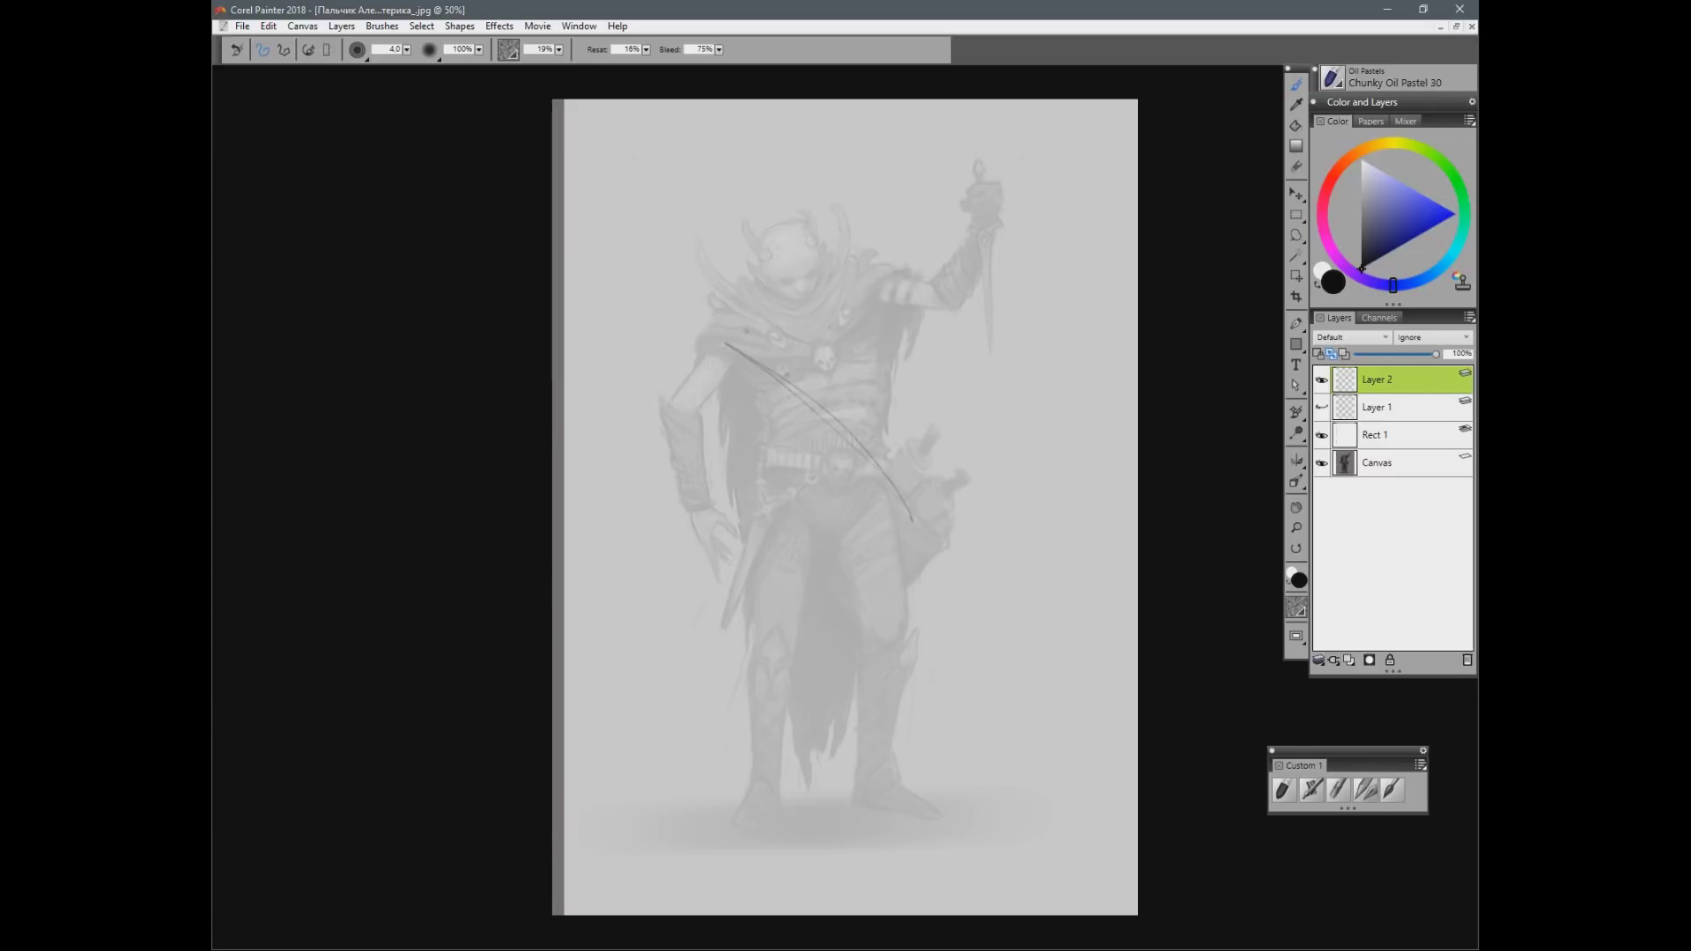
{"action": "key", "text": "ctrl+z"}
{"action": "mouse_move", "coordinate": [742, 284]}
{"action": "left_mouse_down"}
{"action": "mouse_move", "coordinate": [681, 366]}
{"action": "mouse_move", "coordinate": [829, 342]}
{"action": "mouse_move", "coordinate": [721, 303]}
{"action": "mouse_move", "coordinate": [675, 395]}
{"action": "mouse_move", "coordinate": [815, 355]}
{"action": "left_mouse_up"}
{"action": "left_click_drag", "start_coordinate": [822, 260], "coordinate": [823, 310]}
{"action": "left_click_drag", "start_coordinate": [828, 254], "coordinate": [862, 265]}
{"action": "left_click_drag", "start_coordinate": [838, 341], "coordinate": [879, 272]}
{"action": "left_click_drag", "start_coordinate": [862, 263], "coordinate": [879, 271]}
Step: Outline the cloak's drape over the lowered arm's shoulder and erase the excess at its outer edge
{"action": "mouse_move", "coordinate": [711, 334]}
{"action": "left_mouse_down"}
{"action": "mouse_move", "coordinate": [728, 294]}
{"action": "mouse_move", "coordinate": [685, 286]}
{"action": "left_mouse_up"}
{"action": "left_click_drag", "start_coordinate": [690, 283], "coordinate": [714, 284]}
{"action": "left_click_drag", "start_coordinate": [712, 260], "coordinate": [771, 291]}
{"action": "mouse_move", "coordinate": [743, 301]}
{"action": "left_mouse_down"}
{"action": "mouse_move", "coordinate": [812, 339]}
{"action": "mouse_move", "coordinate": [787, 345]}
{"action": "mouse_move", "coordinate": [828, 342]}
{"action": "mouse_move", "coordinate": [708, 321]}
{"action": "mouse_move", "coordinate": [727, 291]}
{"action": "mouse_move", "coordinate": [692, 345]}
{"action": "mouse_move", "coordinate": [729, 318]}
{"action": "mouse_move", "coordinate": [699, 339]}
{"action": "left_mouse_up"}
{"action": "key", "text": "n"}
{"action": "mouse_move", "coordinate": [700, 339]}
{"action": "left_mouse_down"}
{"action": "mouse_move", "coordinate": [715, 313]}
{"action": "mouse_move", "coordinate": [704, 325]}
{"action": "left_mouse_up"}
{"action": "key", "text": "b"}
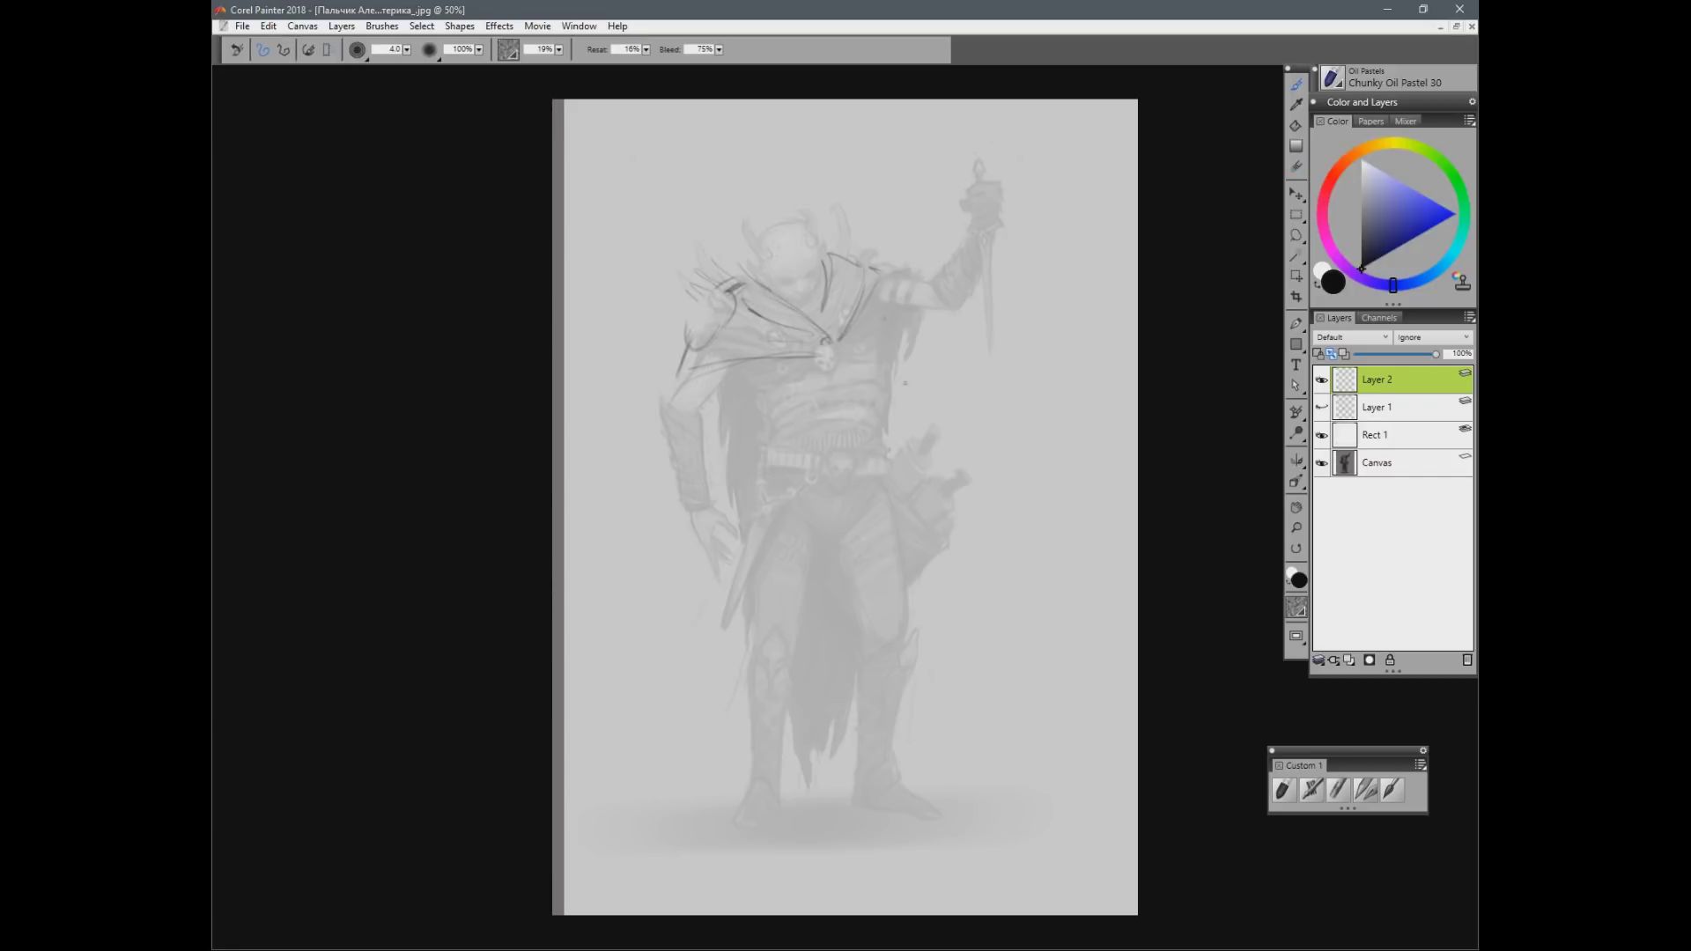
Step: Outline the torso sides and outer thighs, and erase the excess line at the waist near the lowered arm
{"action": "left_click_drag", "start_coordinate": [864, 317], "coordinate": [885, 445]}
{"action": "left_click_drag", "start_coordinate": [775, 392], "coordinate": [761, 531]}
{"action": "left_click_drag", "start_coordinate": [878, 410], "coordinate": [906, 612]}
{"action": "key", "text": "n"}
{"action": "left_click_drag", "start_coordinate": [778, 449], "coordinate": [774, 397]}
{"action": "key", "text": "b"}
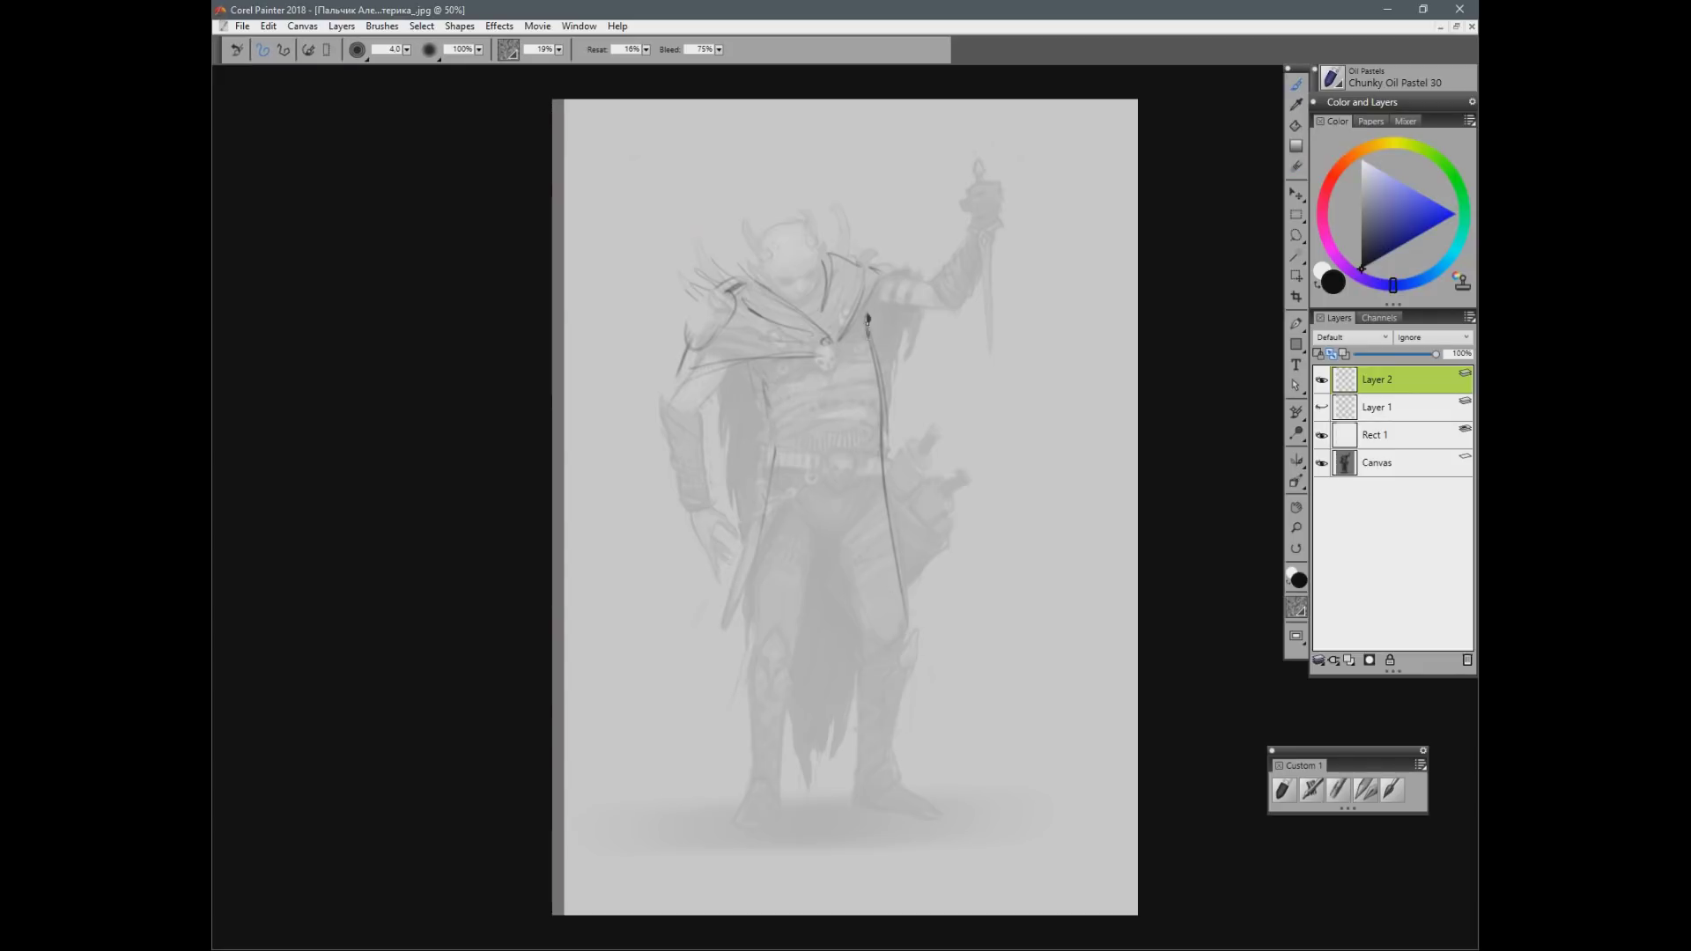
Step: Draw the raised arm's top line, diagonal torso lines, cloak folds and the lines leading into the hip bag
{"action": "left_click_drag", "start_coordinate": [870, 273], "coordinate": [933, 278]}
{"action": "left_click_drag", "start_coordinate": [828, 342], "coordinate": [888, 440]}
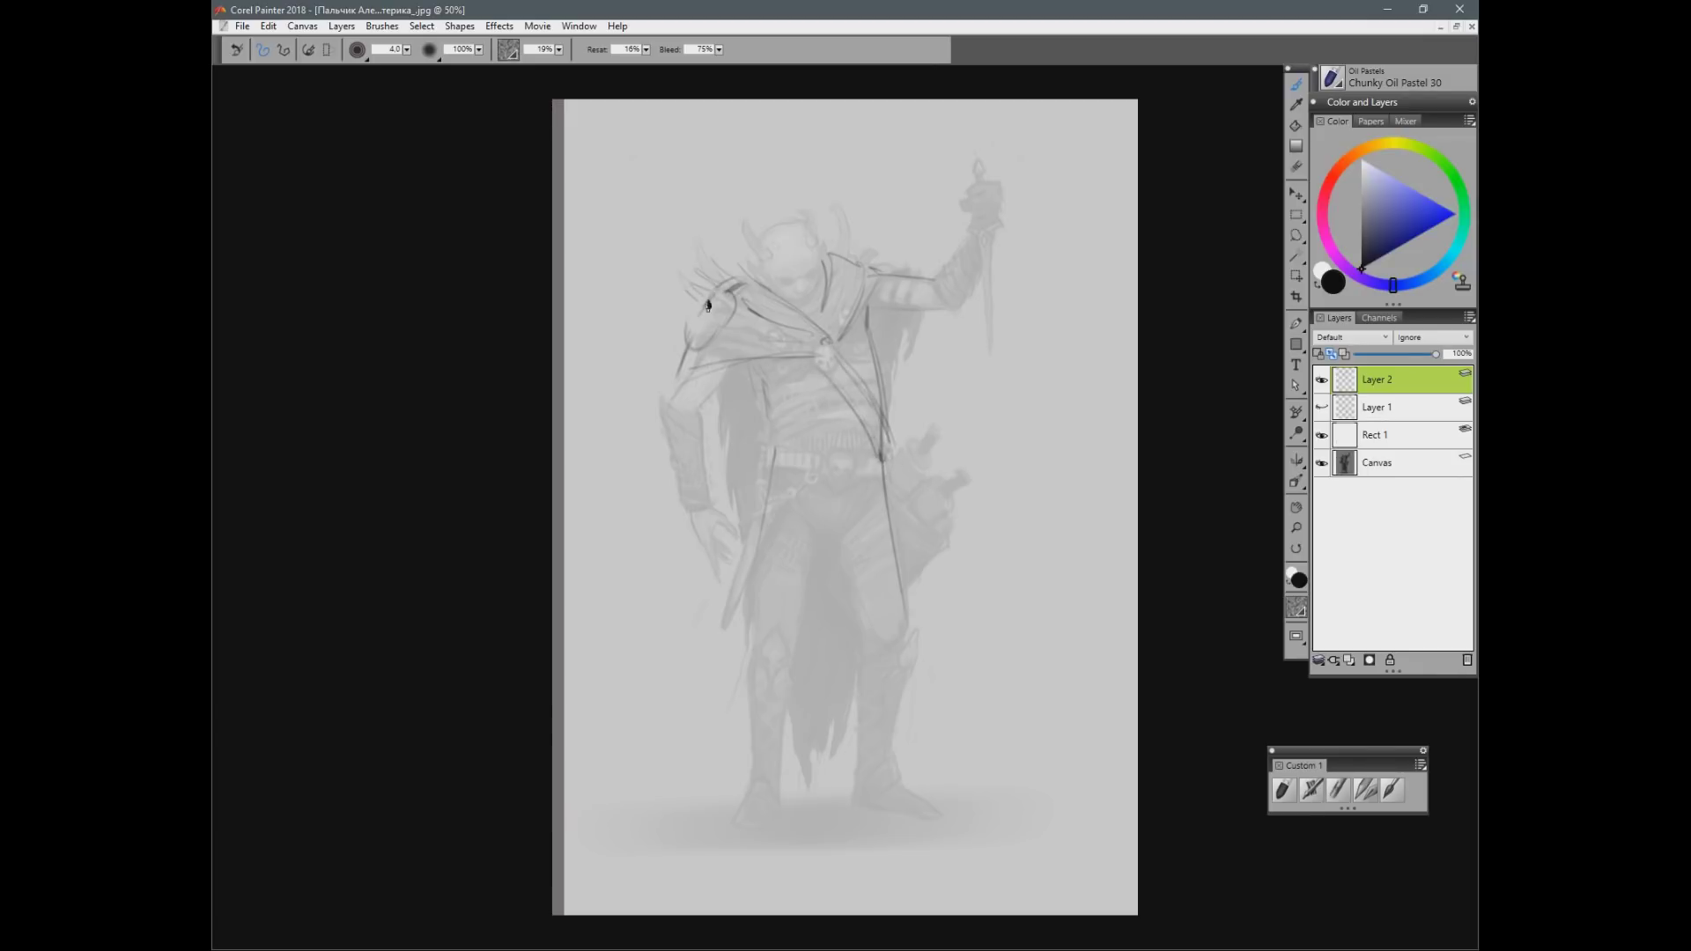
{"action": "left_click_drag", "start_coordinate": [731, 285], "coordinate": [685, 356]}
{"action": "mouse_move", "coordinate": [815, 252]}
{"action": "left_mouse_down"}
{"action": "mouse_move", "coordinate": [852, 266]}
{"action": "mouse_move", "coordinate": [835, 338]}
{"action": "left_mouse_up"}
{"action": "mouse_move", "coordinate": [856, 273]}
{"action": "left_mouse_down"}
{"action": "mouse_move", "coordinate": [839, 338]}
{"action": "mouse_move", "coordinate": [858, 280]}
{"action": "mouse_move", "coordinate": [820, 315]}
{"action": "left_mouse_up"}
{"action": "mouse_move", "coordinate": [882, 459]}
{"action": "left_mouse_down"}
{"action": "mouse_move", "coordinate": [896, 509]}
{"action": "mouse_move", "coordinate": [945, 537]}
{"action": "left_mouse_up"}
{"action": "left_click_drag", "start_coordinate": [891, 460], "coordinate": [911, 441]}
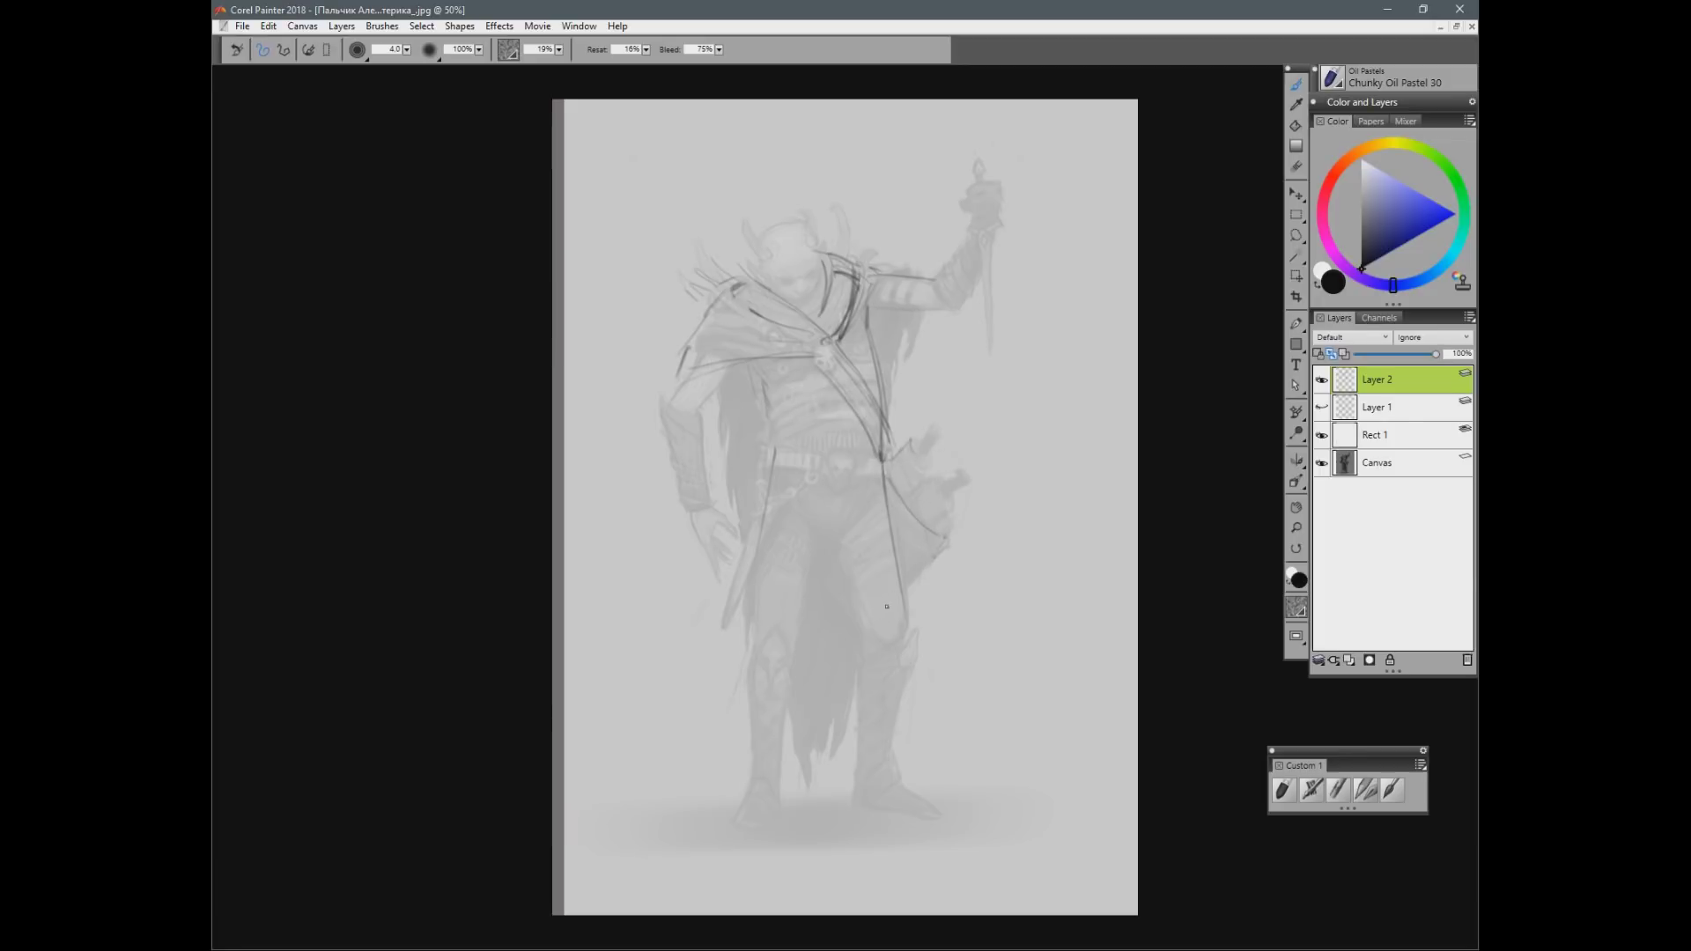
Step: Add the cloak's lower edge over the lowered arm and strengthen the fold beside the neck
{"action": "left_click_drag", "start_coordinate": [684, 381], "coordinate": [822, 359]}
{"action": "left_click_drag", "start_coordinate": [692, 377], "coordinate": [678, 397]}
{"action": "left_click_drag", "start_coordinate": [753, 475], "coordinate": [739, 626]}
{"action": "key", "text": "ctrl+z"}
{"action": "mouse_move", "coordinate": [835, 272]}
{"action": "left_mouse_down"}
{"action": "mouse_move", "coordinate": [853, 313]}
{"action": "mouse_move", "coordinate": [839, 340]}
{"action": "left_mouse_up"}
Step: Compare the two sketch layers against the original, then hide both of them and the pale rectangle
{"action": "left_click", "coordinate": [1322, 380]}
{"action": "left_click", "coordinate": [1322, 407]}
{"action": "left_click", "coordinate": [1322, 380]}
{"action": "left_click", "coordinate": [1322, 407]}
{"action": "left_click", "coordinate": [1322, 435]}
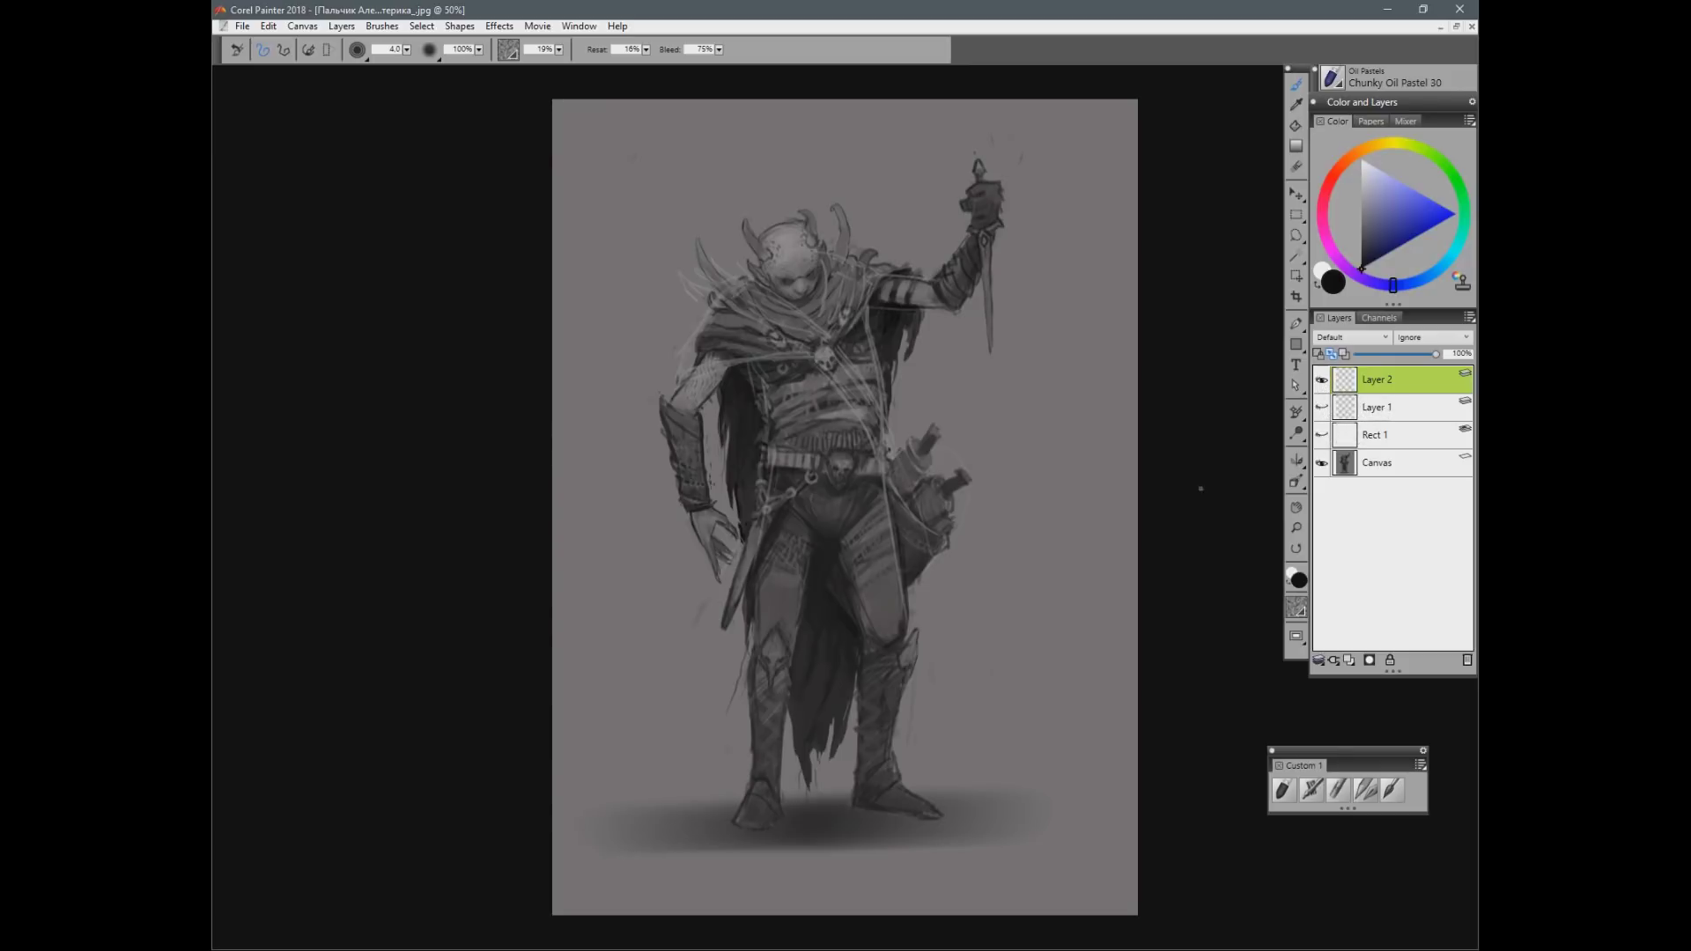
{"action": "left_click", "coordinate": [1322, 380]}
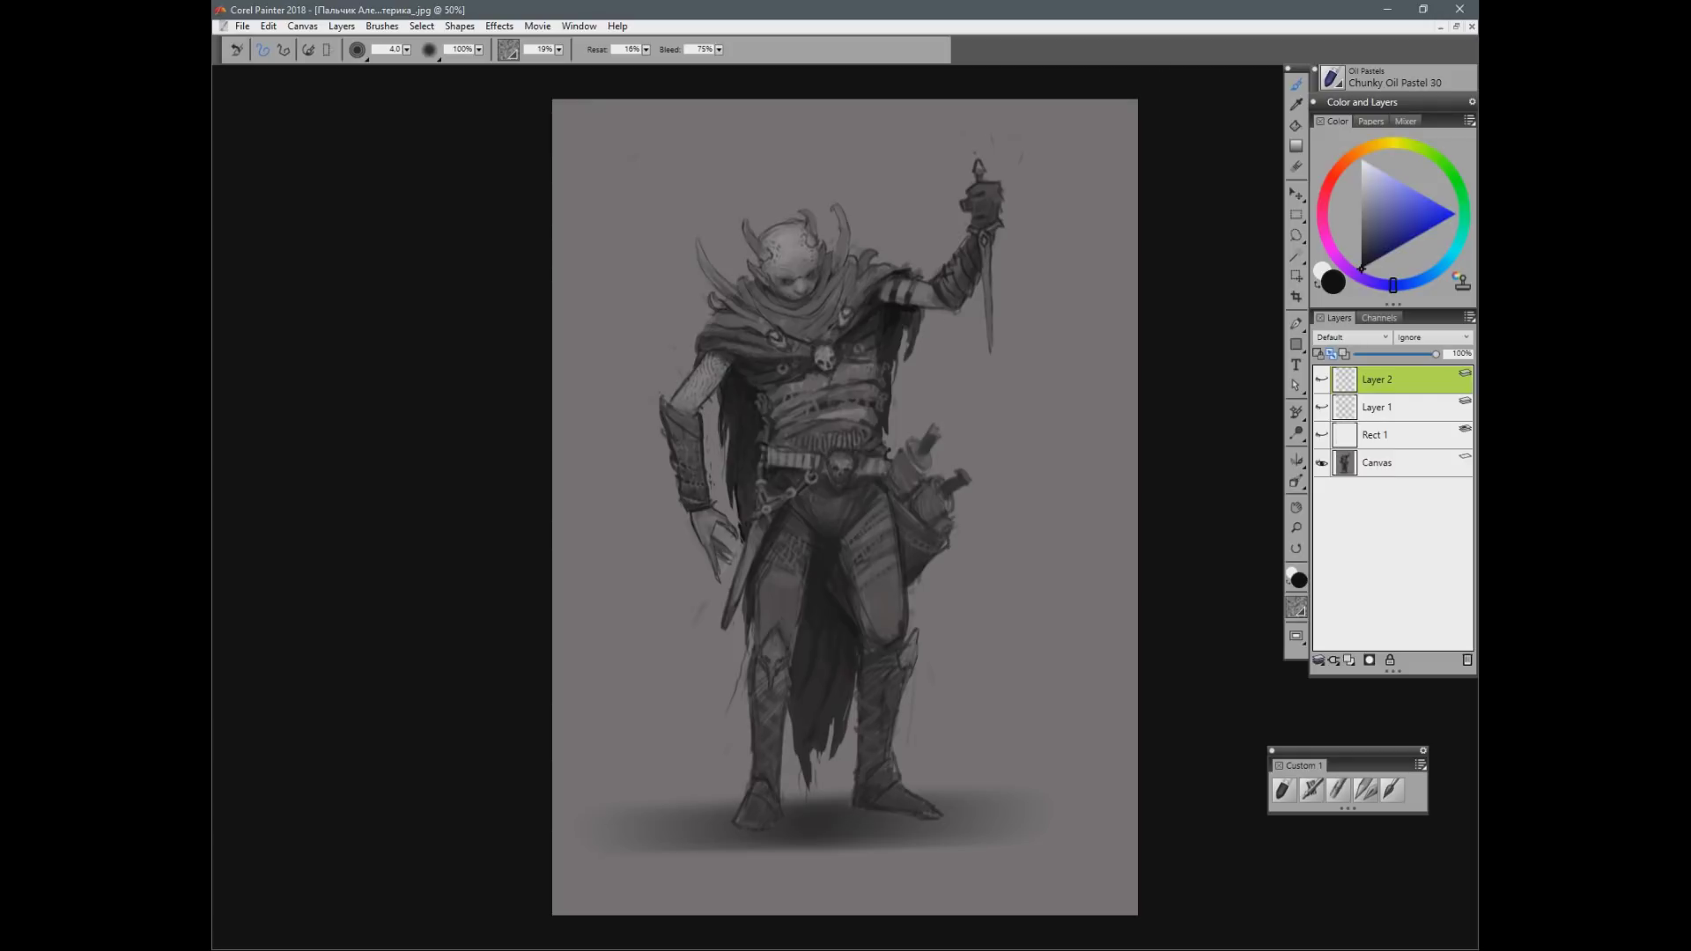
Step: Switch to the robed archer picture and cover it with a pale rectangle shape at 70% opacity
{"action": "left_click", "coordinate": [1441, 27]}
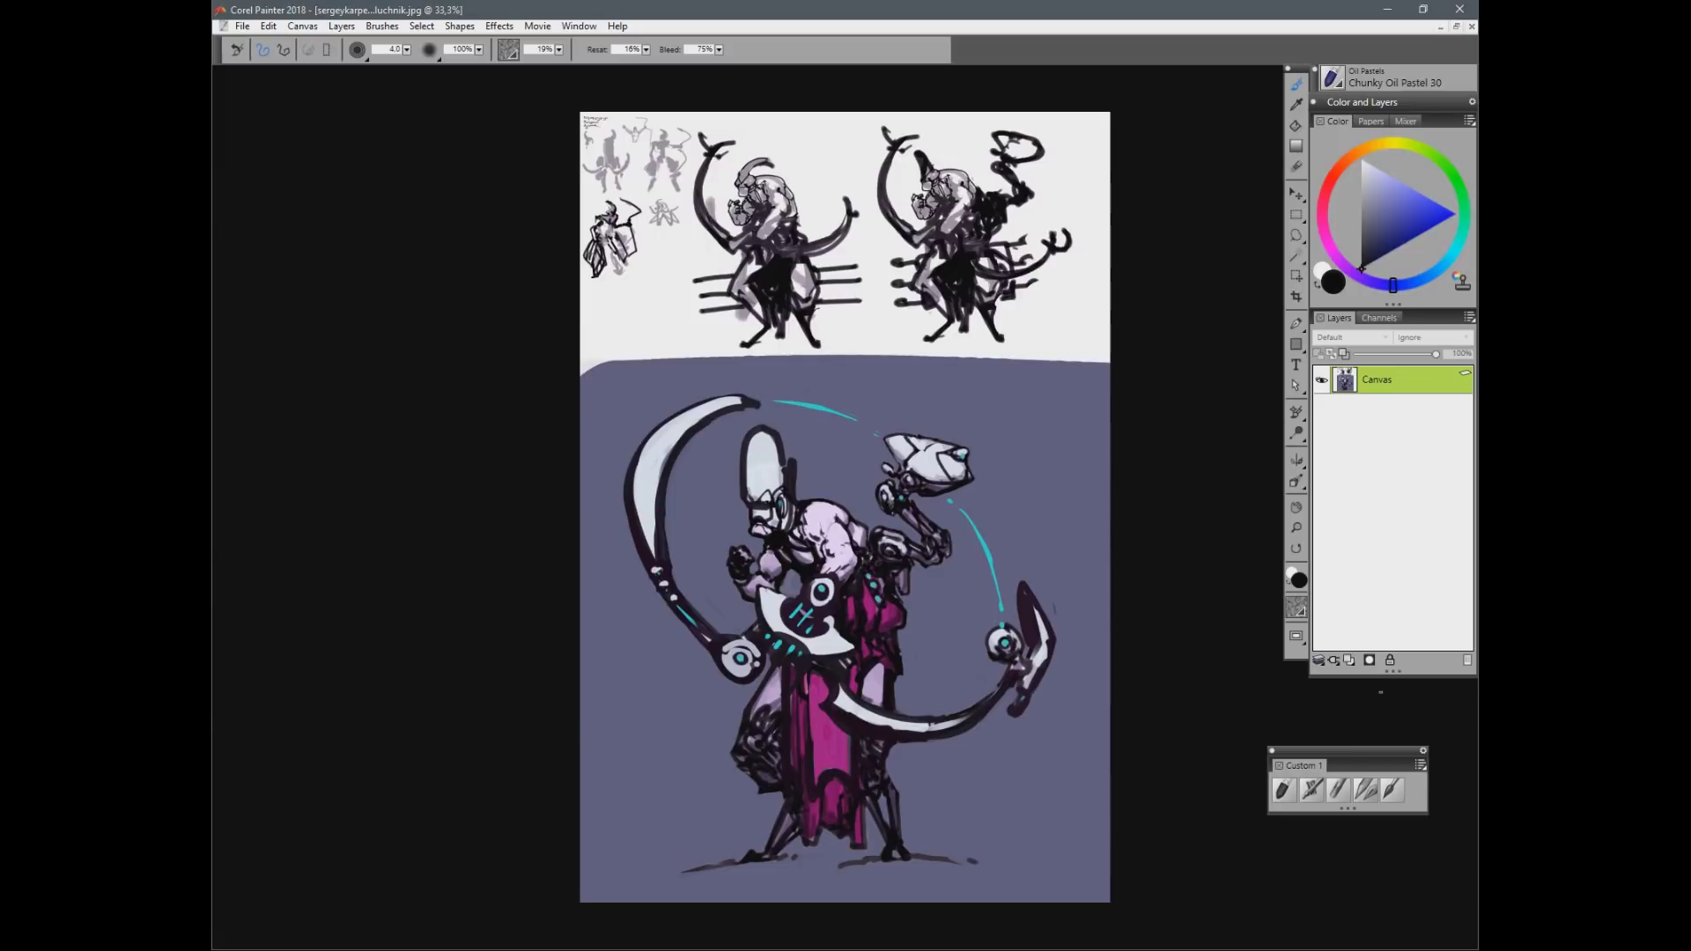
{"action": "key", "text": "r"}
{"action": "key", "text": "ctrl+a"}
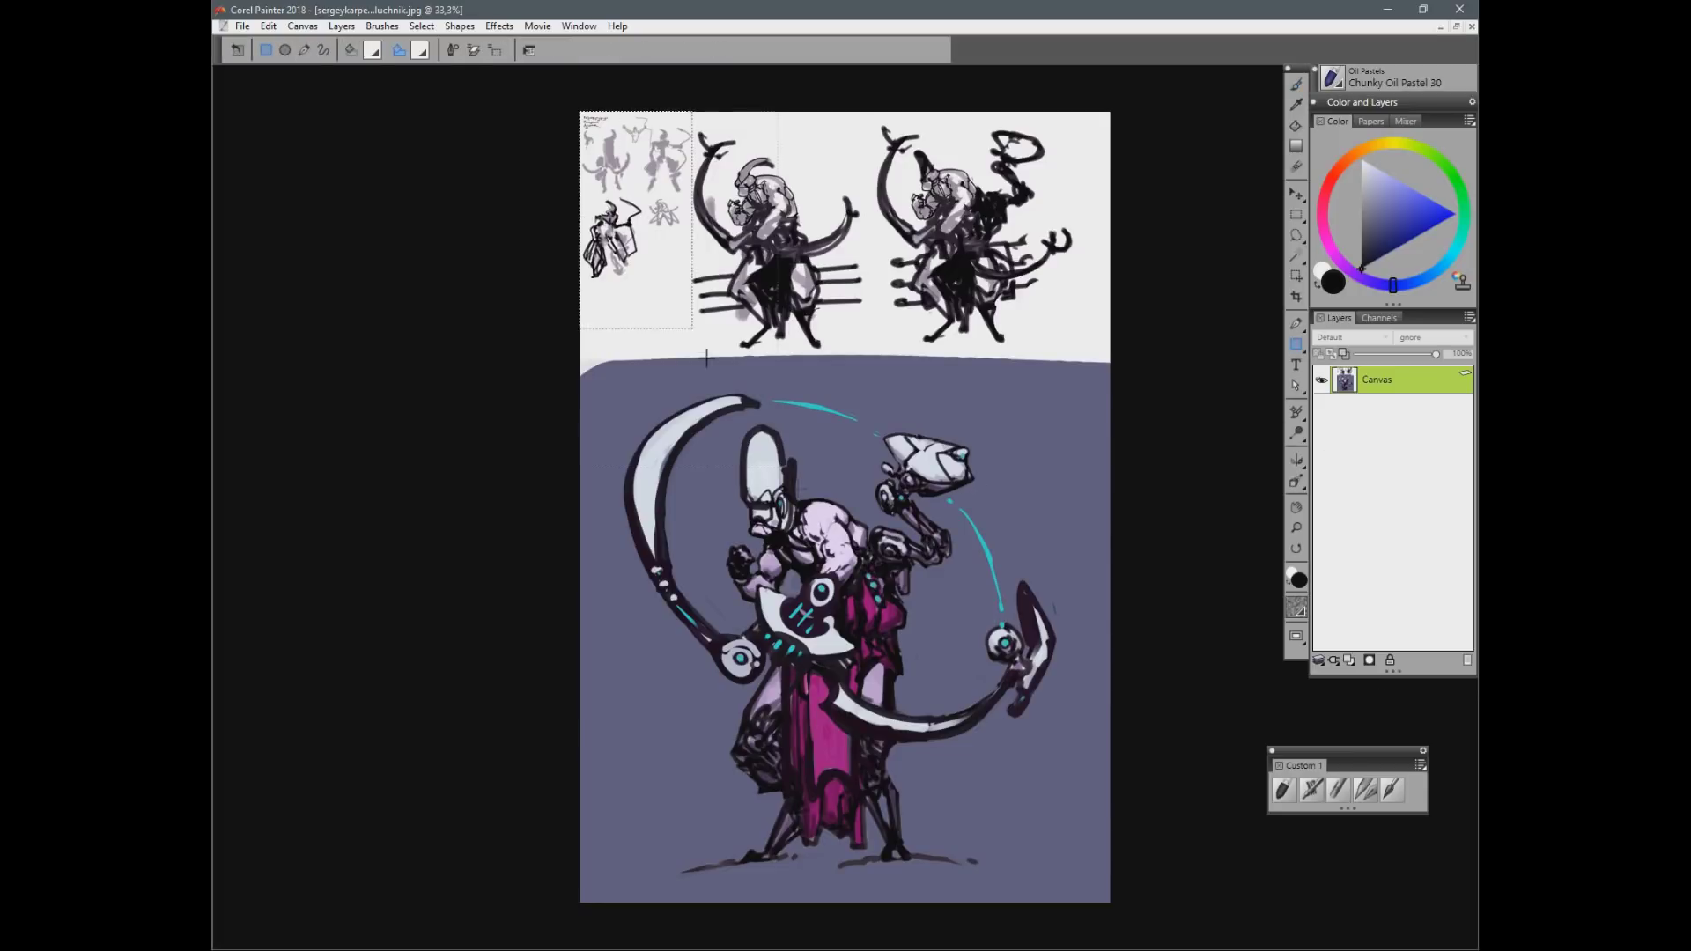
{"action": "left_click_drag", "start_coordinate": [580, 112], "coordinate": [1111, 903]}
{"action": "key", "text": "b"}
Step: Add a new layer above the pale rectangle on the archer picture
{"action": "left_click_drag", "start_coordinate": [940, 779], "coordinate": [885, 697]}
{"action": "key", "text": "ctrl+plus"}
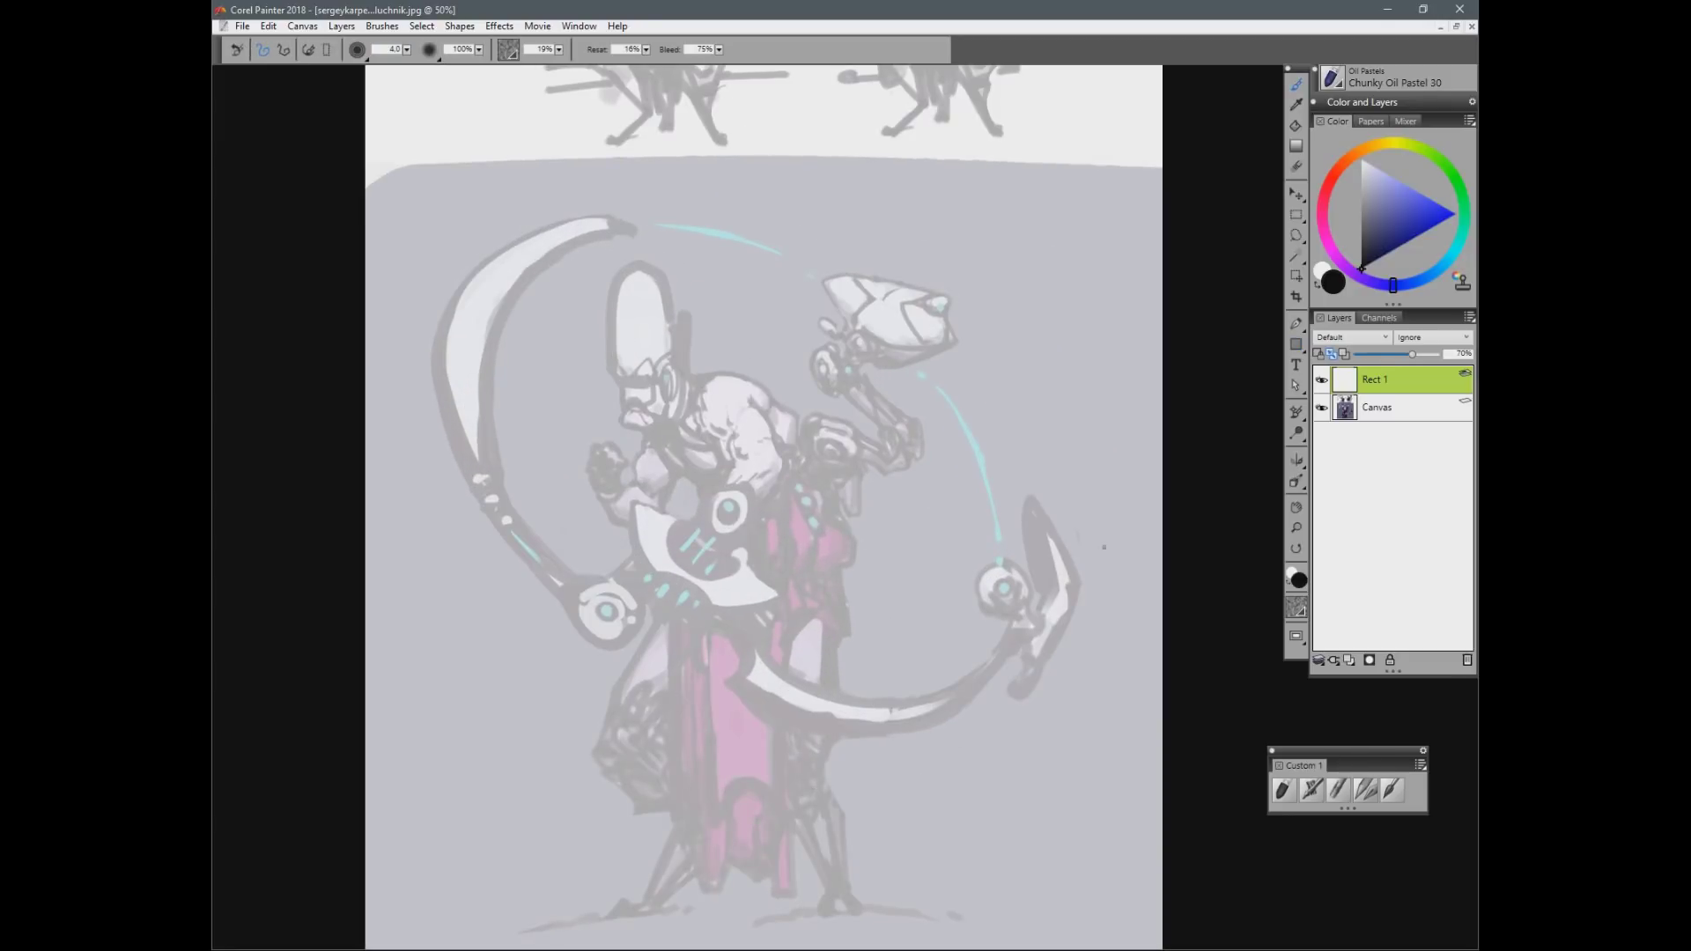
{"action": "key", "text": "ctrl+shift+n"}
{"action": "key", "text": "ctrl+z"}
{"action": "left_click_drag", "start_coordinate": [912, 595], "coordinate": [941, 775]}
{"action": "left_click_drag", "start_coordinate": [993, 568], "coordinate": [921, 718]}
{"action": "left_click_drag", "start_coordinate": [803, 343], "coordinate": [1001, 333]}
{"action": "left_click_drag", "start_coordinate": [803, 380], "coordinate": [986, 374]}
{"action": "key", "text": "ctrl+z"}
{"action": "key", "text": "ctrl+z"}
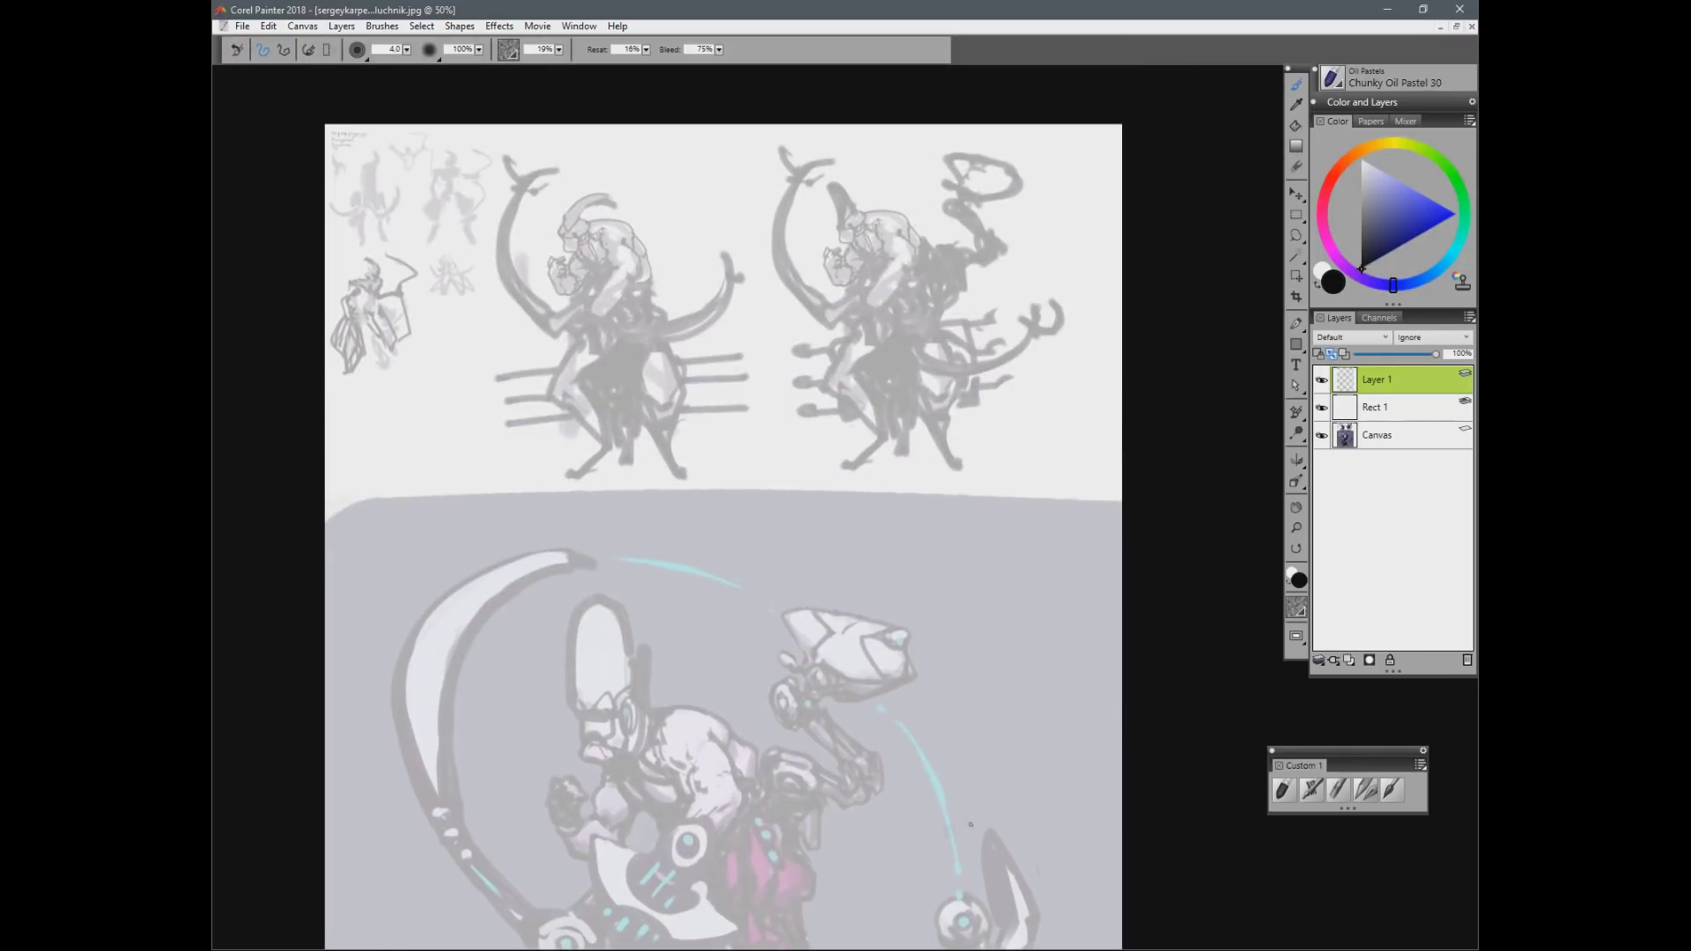
{"action": "key", "text": "ctrl+minus"}
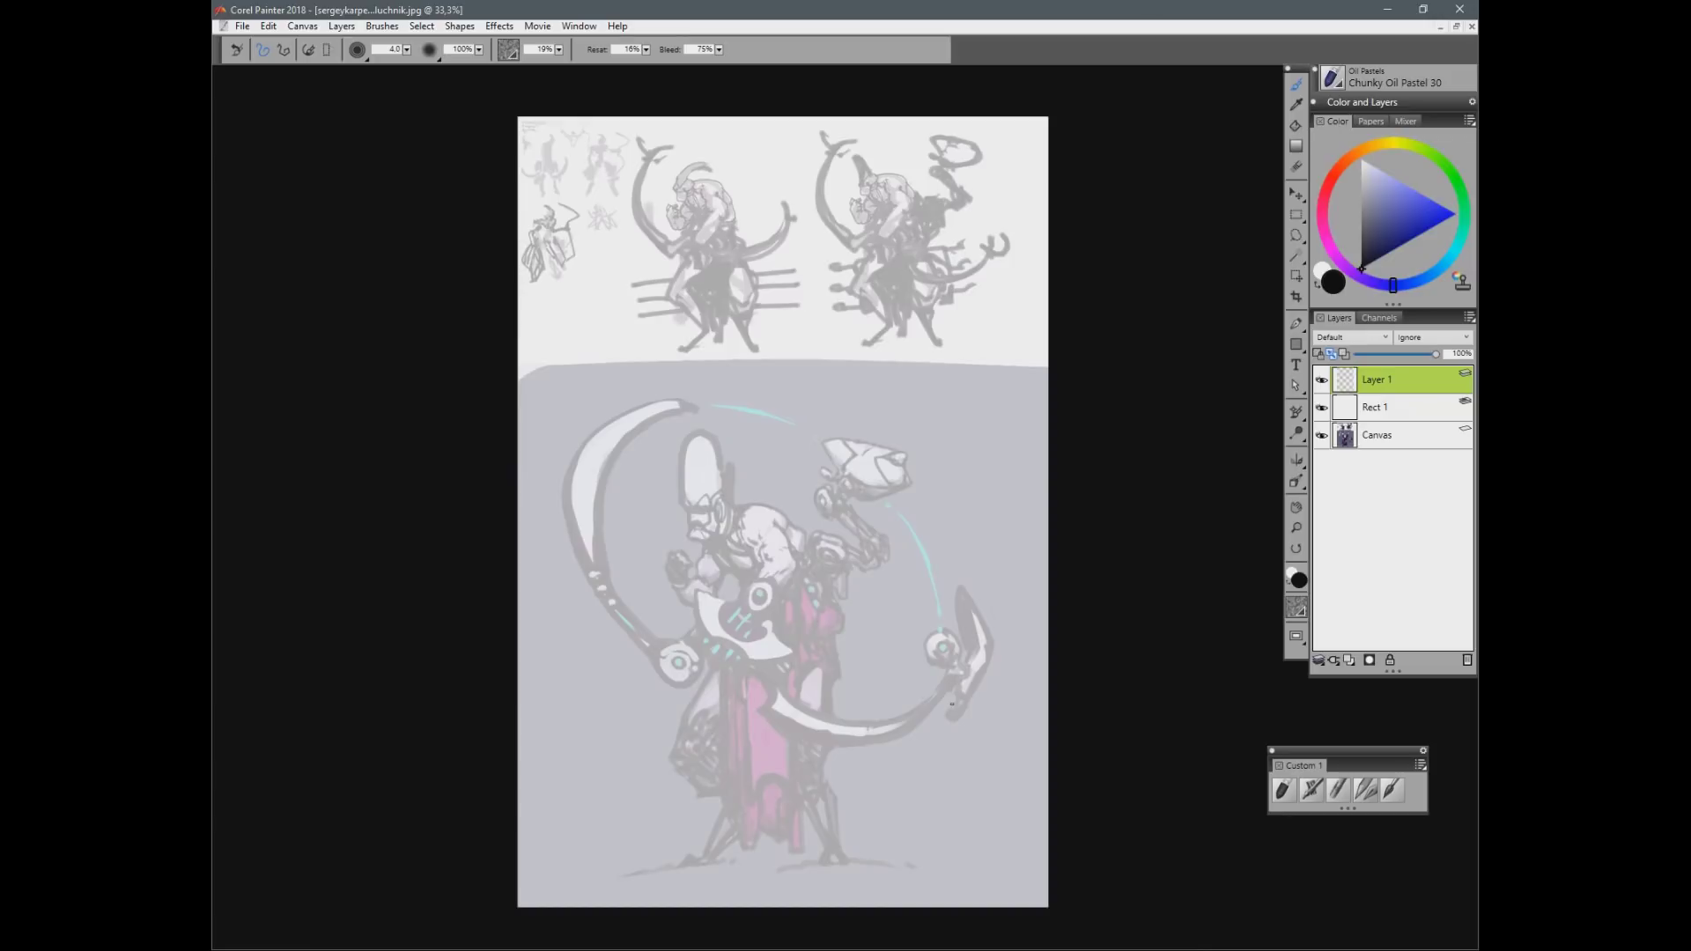
{"action": "left_click_drag", "start_coordinate": [892, 398], "coordinate": [543, 855]}
{"action": "key", "text": "ctrl+z"}
{"action": "key", "text": "ctrl+z"}
Step: Outline the archer's tall headdress with its brim and the face detail below it
{"action": "key", "text": "ctrl+plus"}
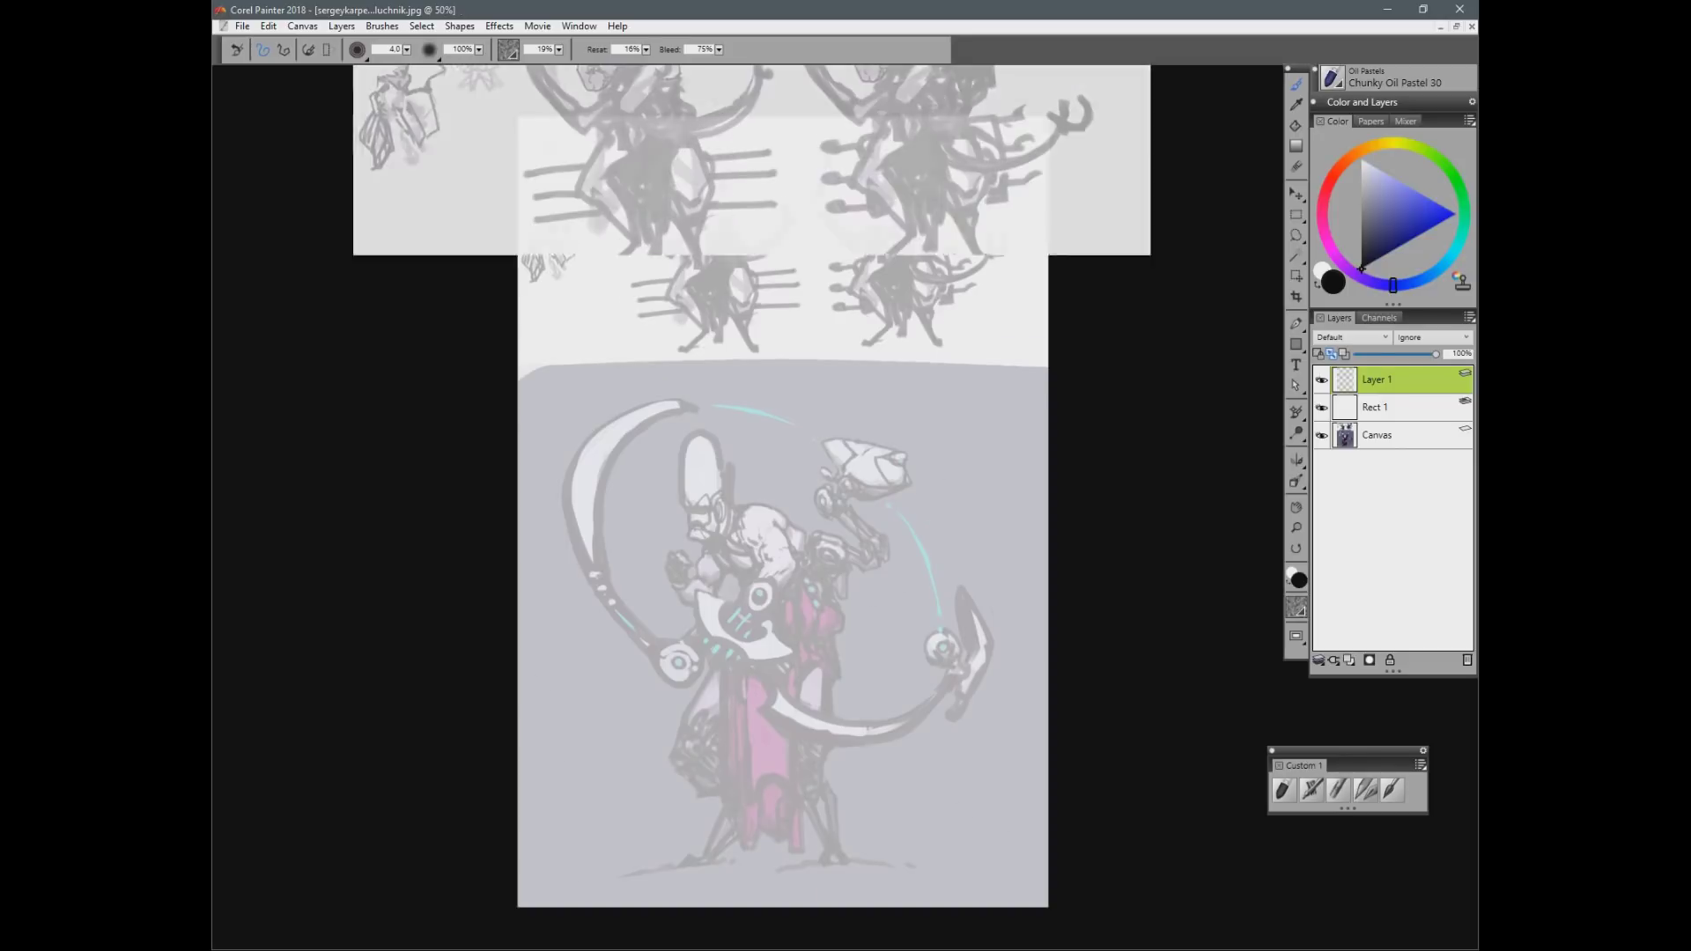
{"action": "left_click_drag", "start_coordinate": [902, 788], "coordinate": [914, 627]}
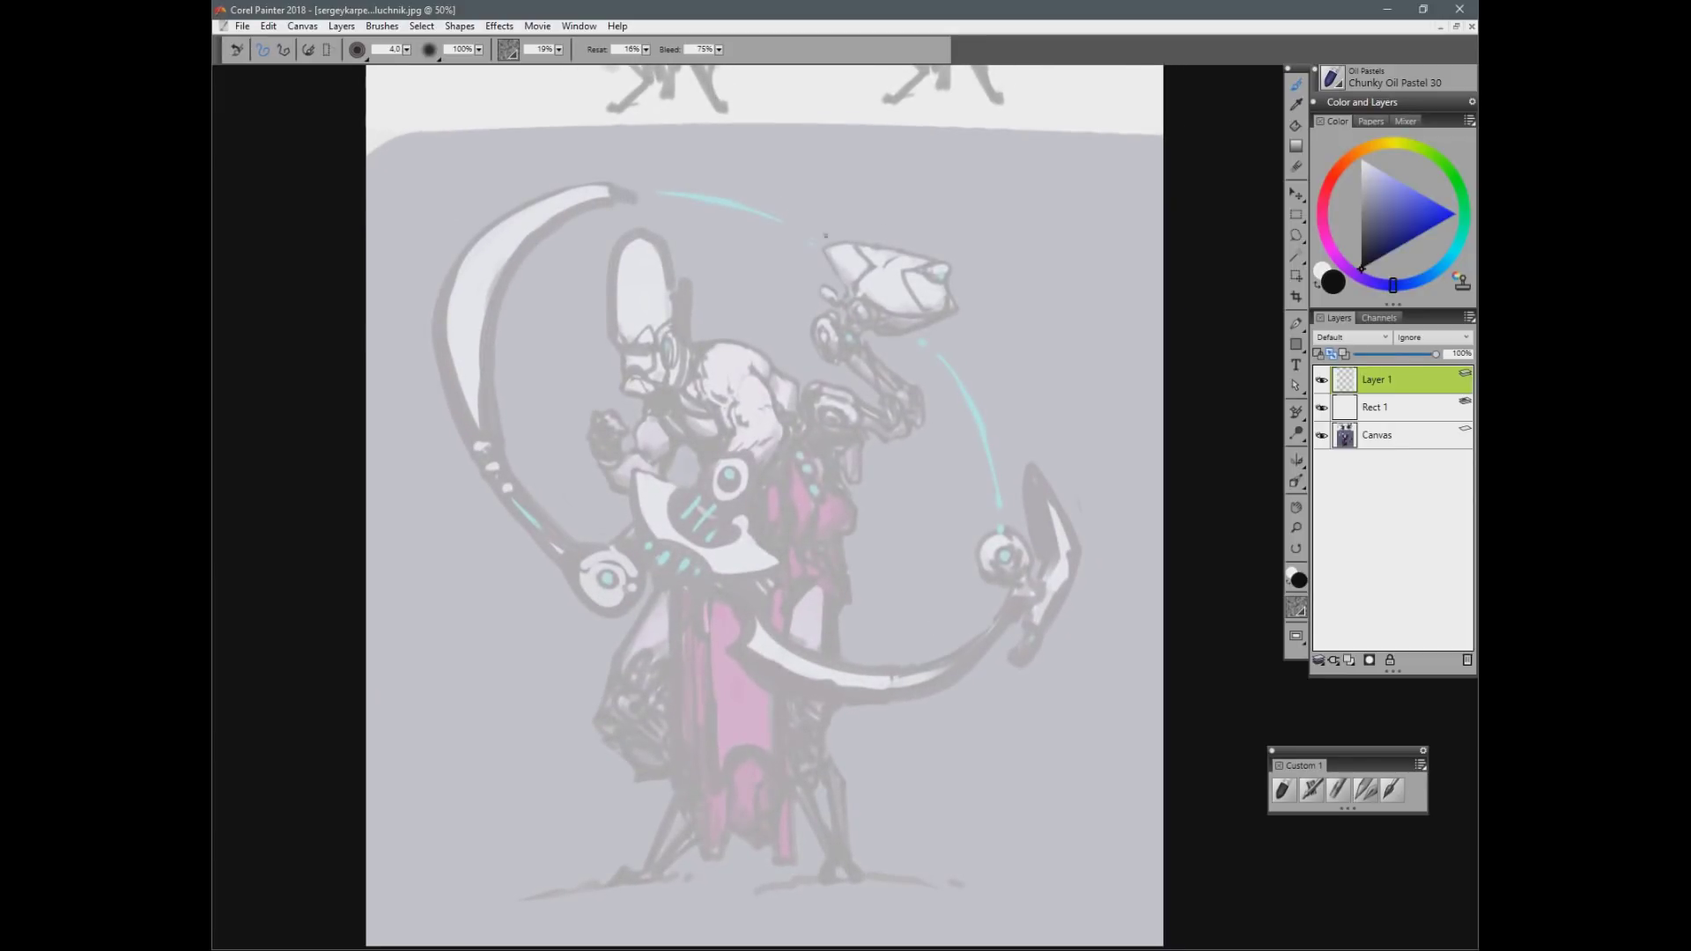
{"action": "mouse_move", "coordinate": [634, 342]}
{"action": "left_mouse_down"}
{"action": "mouse_move", "coordinate": [676, 323]}
{"action": "mouse_move", "coordinate": [660, 351]}
{"action": "mouse_move", "coordinate": [673, 330]}
{"action": "mouse_move", "coordinate": [676, 363]}
{"action": "mouse_move", "coordinate": [670, 340]}
{"action": "mouse_move", "coordinate": [647, 369]}
{"action": "left_mouse_up"}
{"action": "mouse_move", "coordinate": [611, 271]}
{"action": "left_mouse_down"}
{"action": "mouse_move", "coordinate": [610, 335]}
{"action": "mouse_move", "coordinate": [655, 343]}
{"action": "mouse_move", "coordinate": [625, 352]}
{"action": "left_mouse_up"}
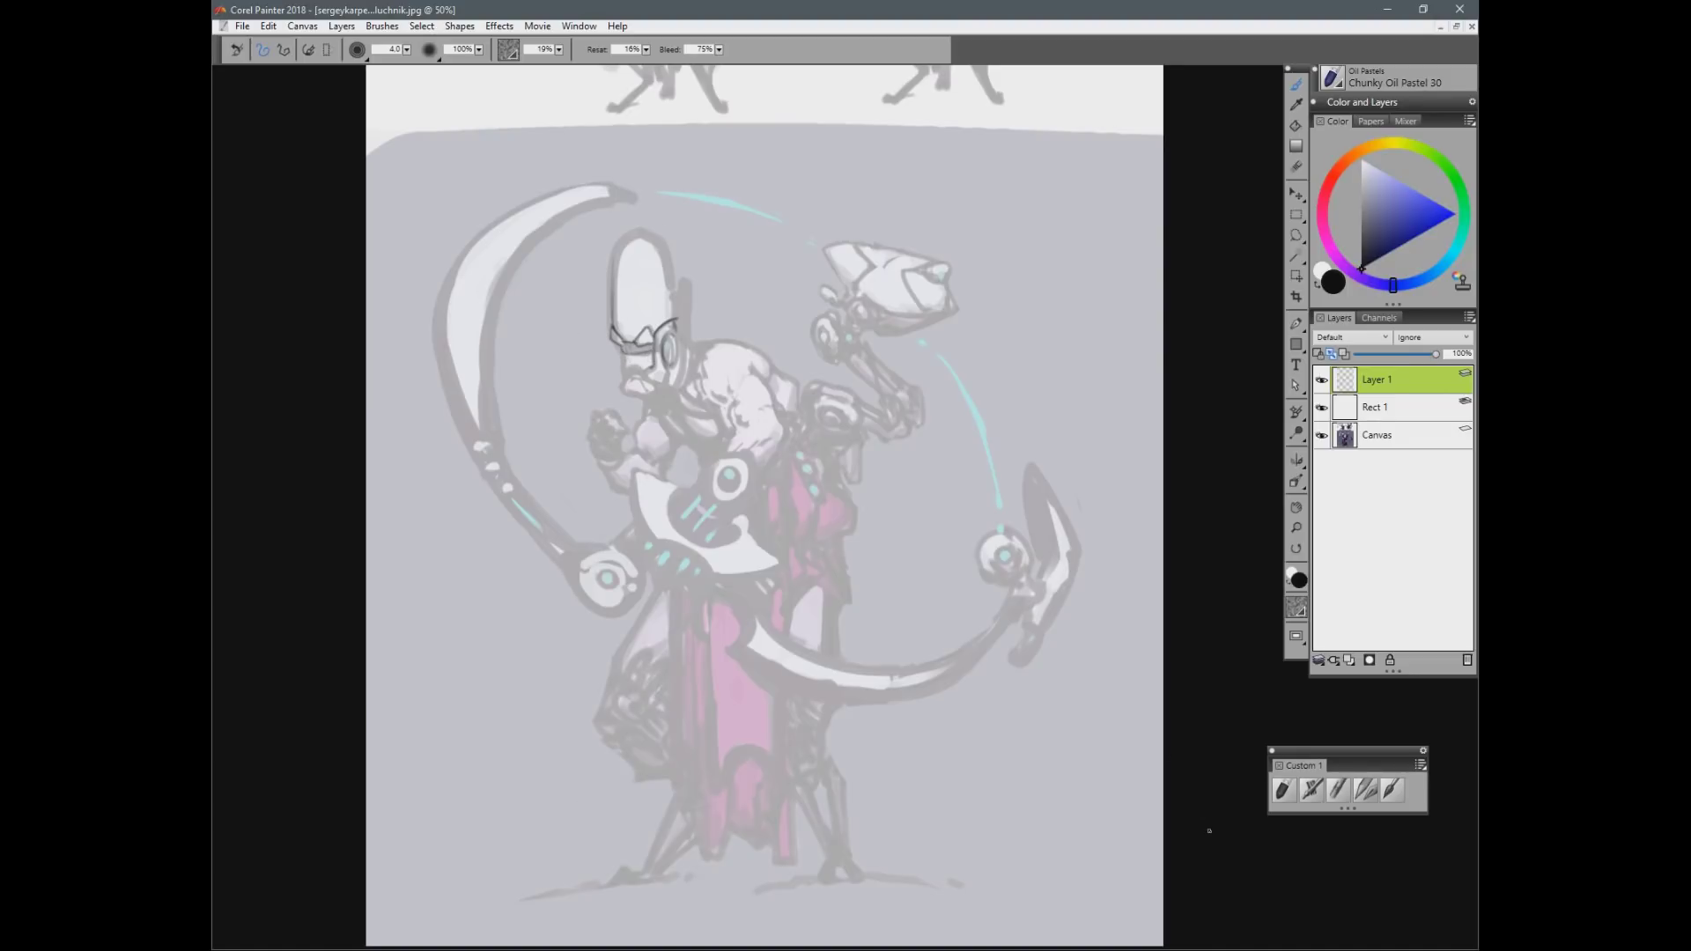
Step: Outline the inner edge and the socket of the archer's large upper bow blade
{"action": "mouse_move", "coordinate": [572, 216]}
{"action": "left_mouse_down"}
{"action": "mouse_move", "coordinate": [492, 331]}
{"action": "mouse_move", "coordinate": [490, 403]}
{"action": "left_mouse_up"}
{"action": "mouse_move", "coordinate": [463, 409]}
{"action": "left_mouse_down"}
{"action": "mouse_move", "coordinate": [498, 423]}
{"action": "mouse_move", "coordinate": [473, 407]}
{"action": "mouse_move", "coordinate": [485, 417]}
{"action": "mouse_move", "coordinate": [493, 391]}
{"action": "mouse_move", "coordinate": [505, 443]}
{"action": "mouse_move", "coordinate": [463, 434]}
{"action": "mouse_move", "coordinate": [468, 447]}
{"action": "left_mouse_up"}
{"action": "mouse_move", "coordinate": [468, 447]}
{"action": "left_mouse_down"}
{"action": "mouse_move", "coordinate": [498, 440]}
{"action": "mouse_move", "coordinate": [441, 308]}
{"action": "left_mouse_up"}
{"action": "left_click_drag", "start_coordinate": [456, 398], "coordinate": [452, 277]}
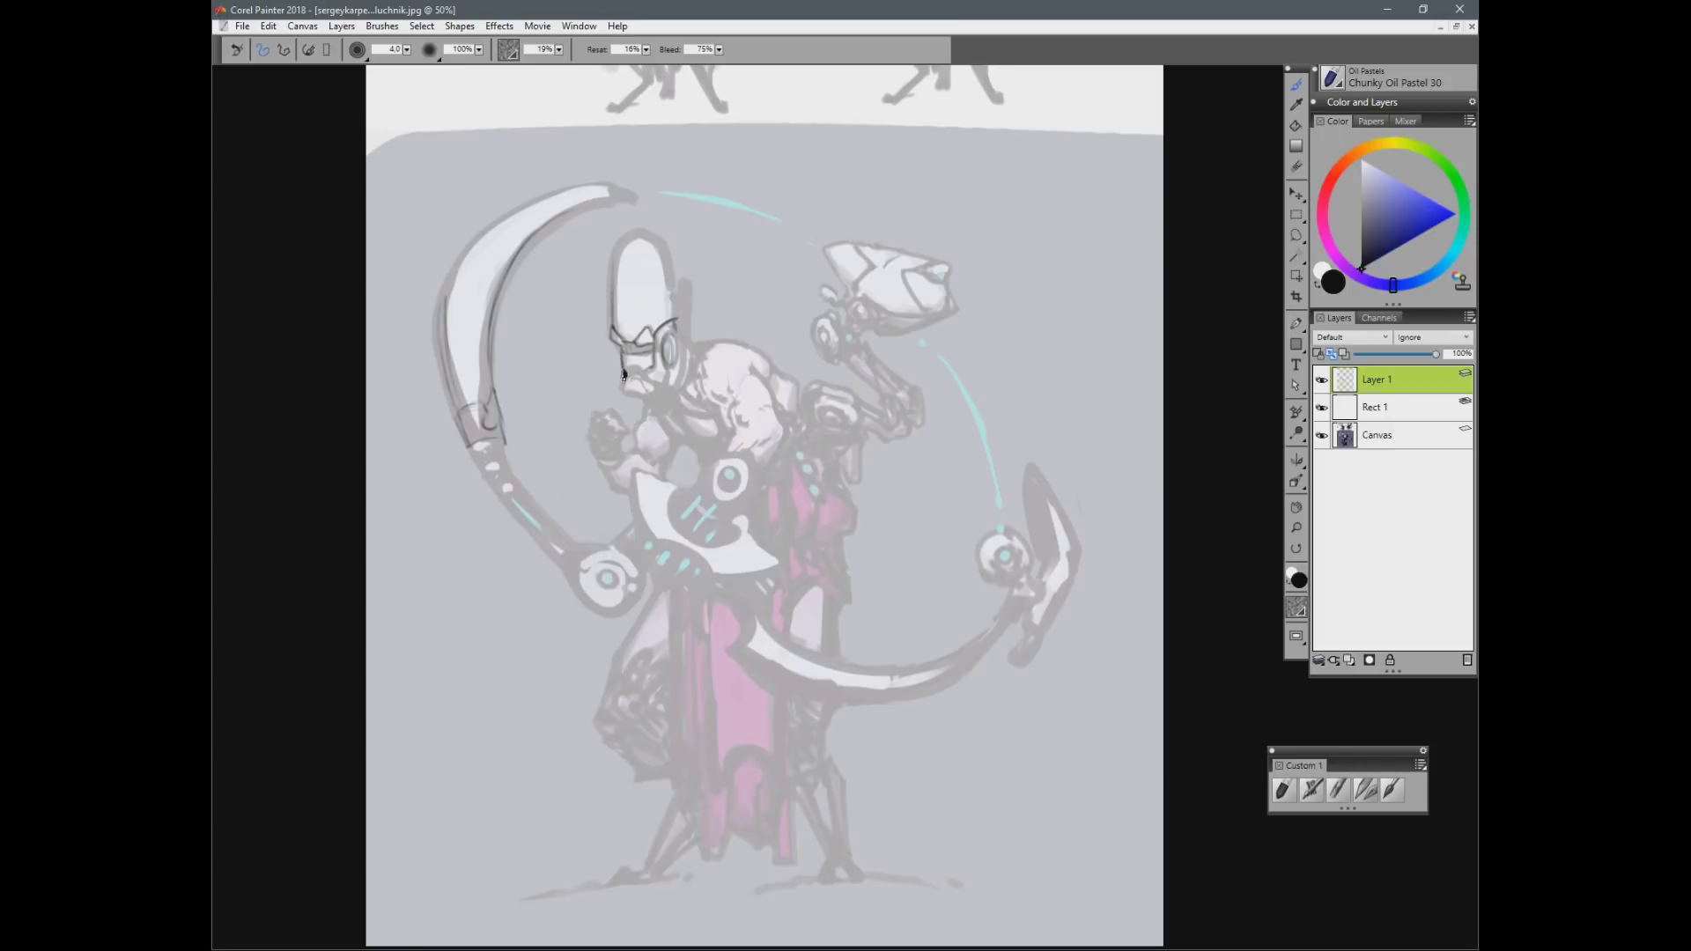
Step: Draw the upper blade's outer edge with its notch and tip, erasing excess lines along the way
{"action": "mouse_move", "coordinate": [454, 308]}
{"action": "left_mouse_down"}
{"action": "mouse_move", "coordinate": [442, 317]}
{"action": "mouse_move", "coordinate": [446, 284]}
{"action": "mouse_move", "coordinate": [452, 300]}
{"action": "mouse_move", "coordinate": [514, 214]}
{"action": "left_mouse_up"}
{"action": "key", "text": "n"}
{"action": "key", "text": "b"}
{"action": "mouse_move", "coordinate": [464, 275]}
{"action": "left_mouse_down"}
{"action": "mouse_move", "coordinate": [498, 225]}
{"action": "mouse_move", "coordinate": [624, 194]}
{"action": "mouse_move", "coordinate": [603, 187]}
{"action": "mouse_move", "coordinate": [616, 210]}
{"action": "mouse_move", "coordinate": [527, 256]}
{"action": "mouse_move", "coordinate": [609, 204]}
{"action": "mouse_move", "coordinate": [600, 191]}
{"action": "mouse_move", "coordinate": [626, 192]}
{"action": "left_mouse_up"}
{"action": "key", "text": "n"}
{"action": "key", "text": "b"}
{"action": "key", "text": "n"}
{"action": "key", "text": "b"}
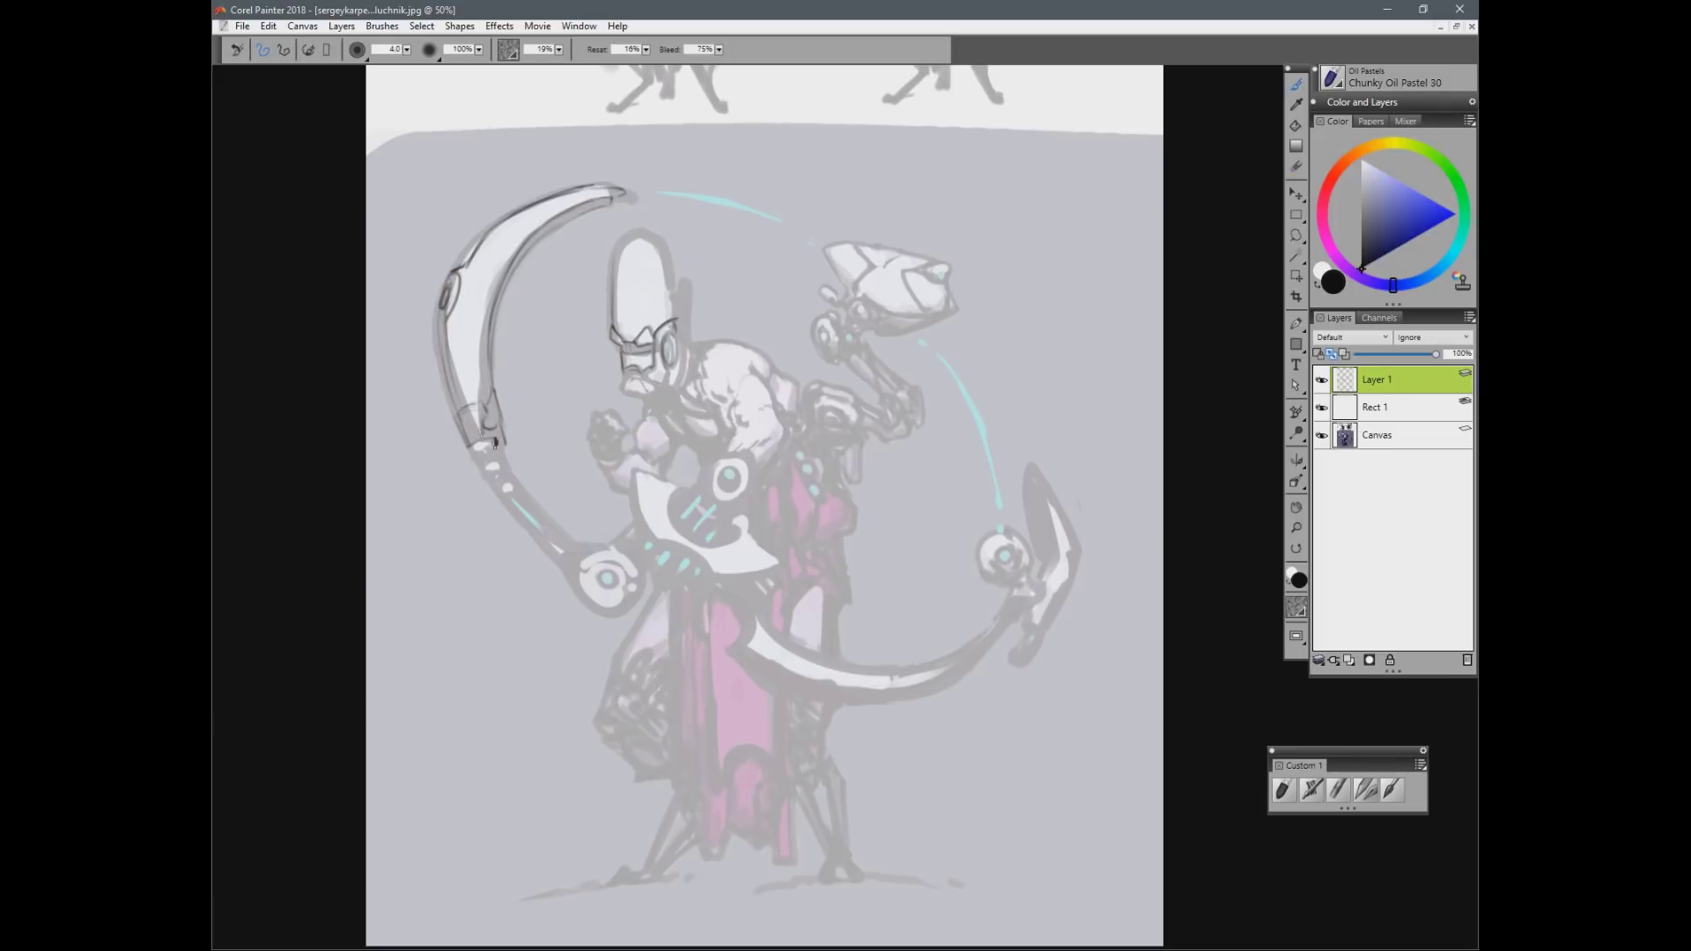
Step: Finish the upper blade's outer edge and outline the lower bow blade and its round end joint
{"action": "left_click_drag", "start_coordinate": [437, 306], "coordinate": [451, 397]}
{"action": "left_click_drag", "start_coordinate": [748, 615], "coordinate": [730, 661]}
{"action": "left_click_drag", "start_coordinate": [999, 553], "coordinate": [1037, 583]}
{"action": "mouse_move", "coordinate": [1012, 585]}
{"action": "left_mouse_down"}
{"action": "mouse_move", "coordinate": [1007, 603]}
{"action": "mouse_move", "coordinate": [1037, 600]}
{"action": "left_mouse_up"}
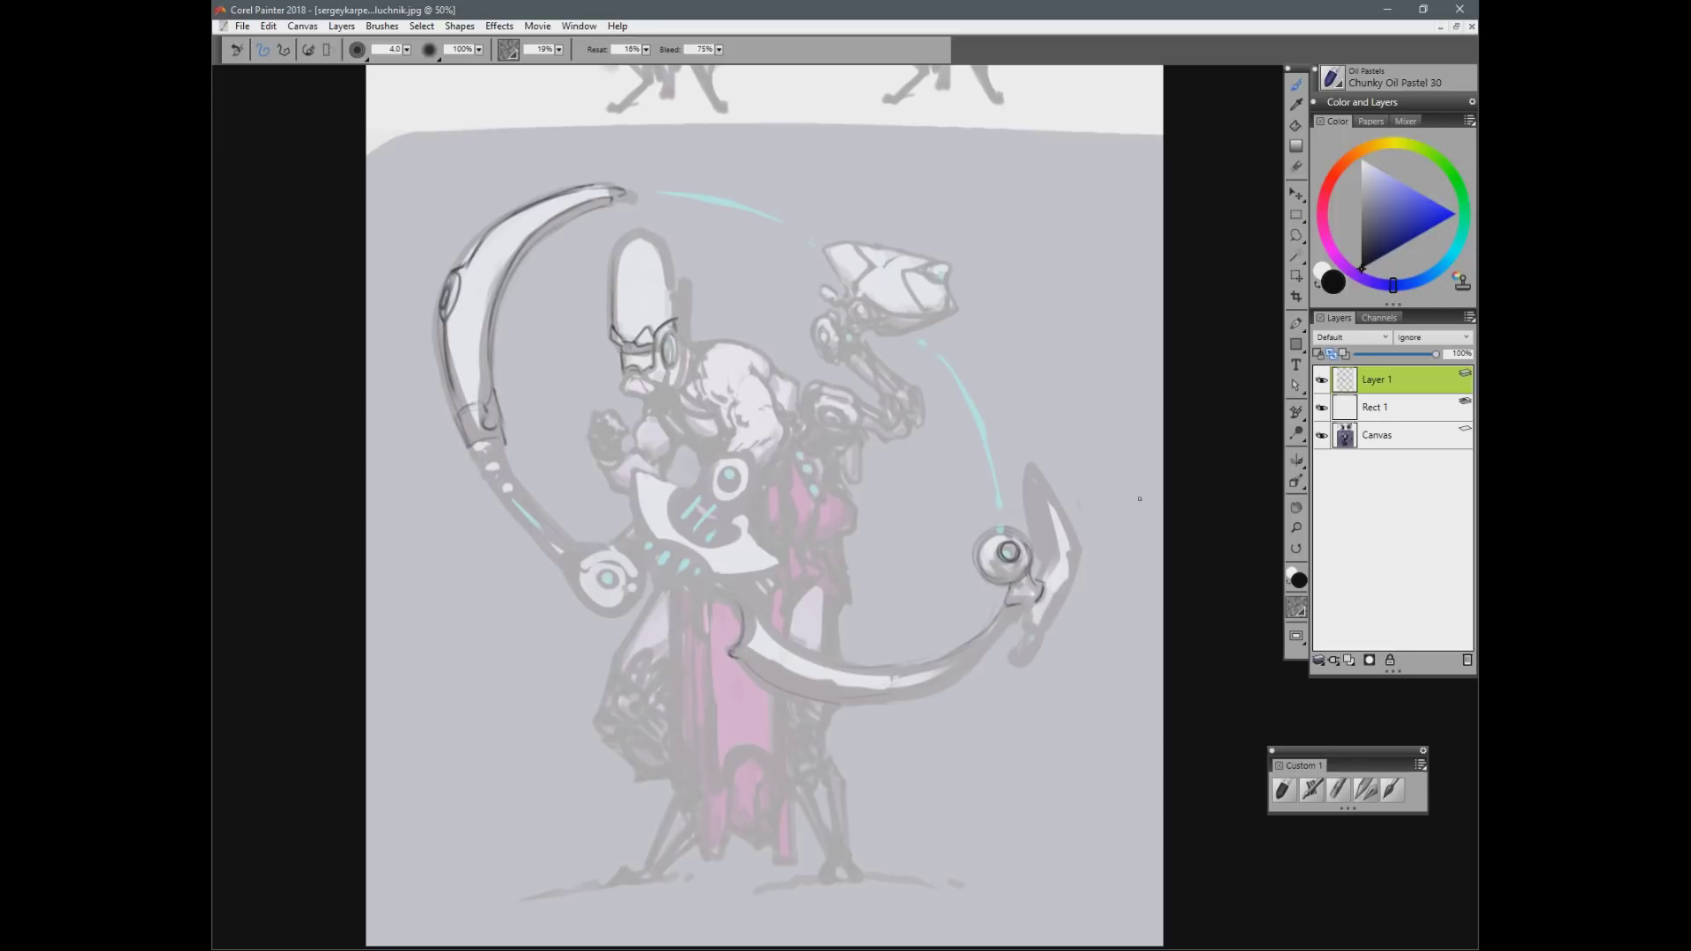
Step: Outline the hooked end blade and the near hub's centre, and add contours to the shoulder and the fin behind the headdress
{"action": "left_click_drag", "start_coordinate": [612, 570], "coordinate": [598, 579]}
{"action": "mouse_move", "coordinate": [1044, 493]}
{"action": "left_mouse_down"}
{"action": "mouse_move", "coordinate": [1058, 553]}
{"action": "mouse_move", "coordinate": [1024, 478]}
{"action": "mouse_move", "coordinate": [1041, 570]}
{"action": "left_mouse_up"}
{"action": "left_click_drag", "start_coordinate": [1037, 477], "coordinate": [1038, 483]}
{"action": "left_click_drag", "start_coordinate": [1074, 558], "coordinate": [1022, 665]}
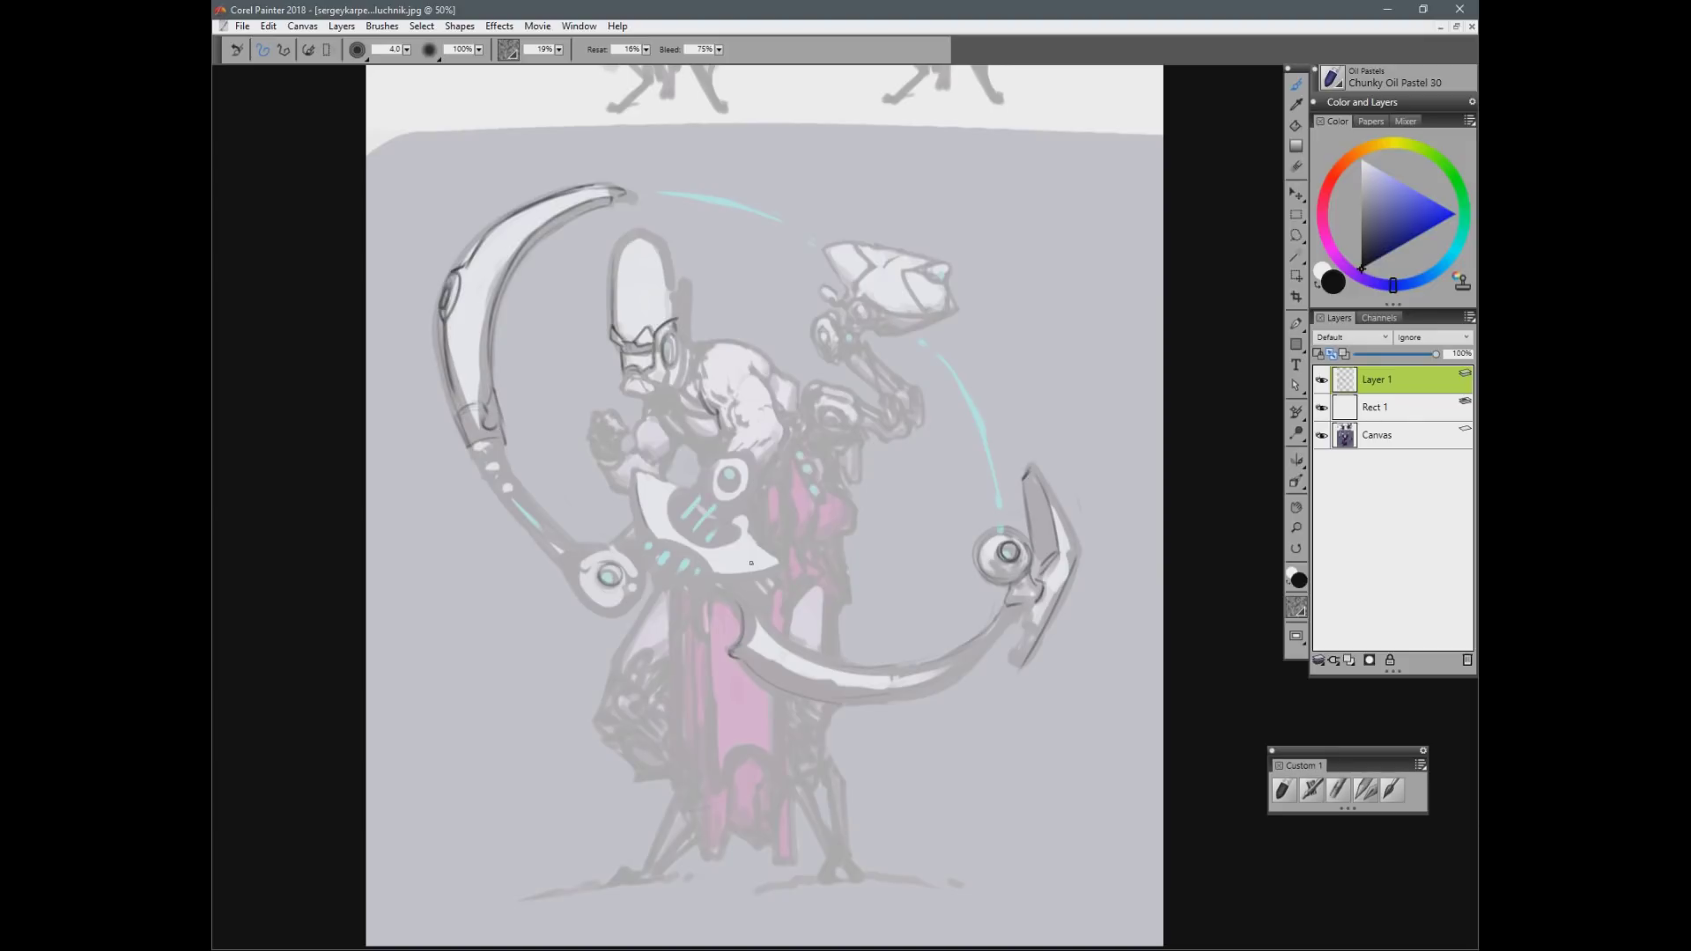
{"action": "left_click_drag", "start_coordinate": [751, 365], "coordinate": [768, 386]}
{"action": "left_click_drag", "start_coordinate": [676, 277], "coordinate": [689, 344]}
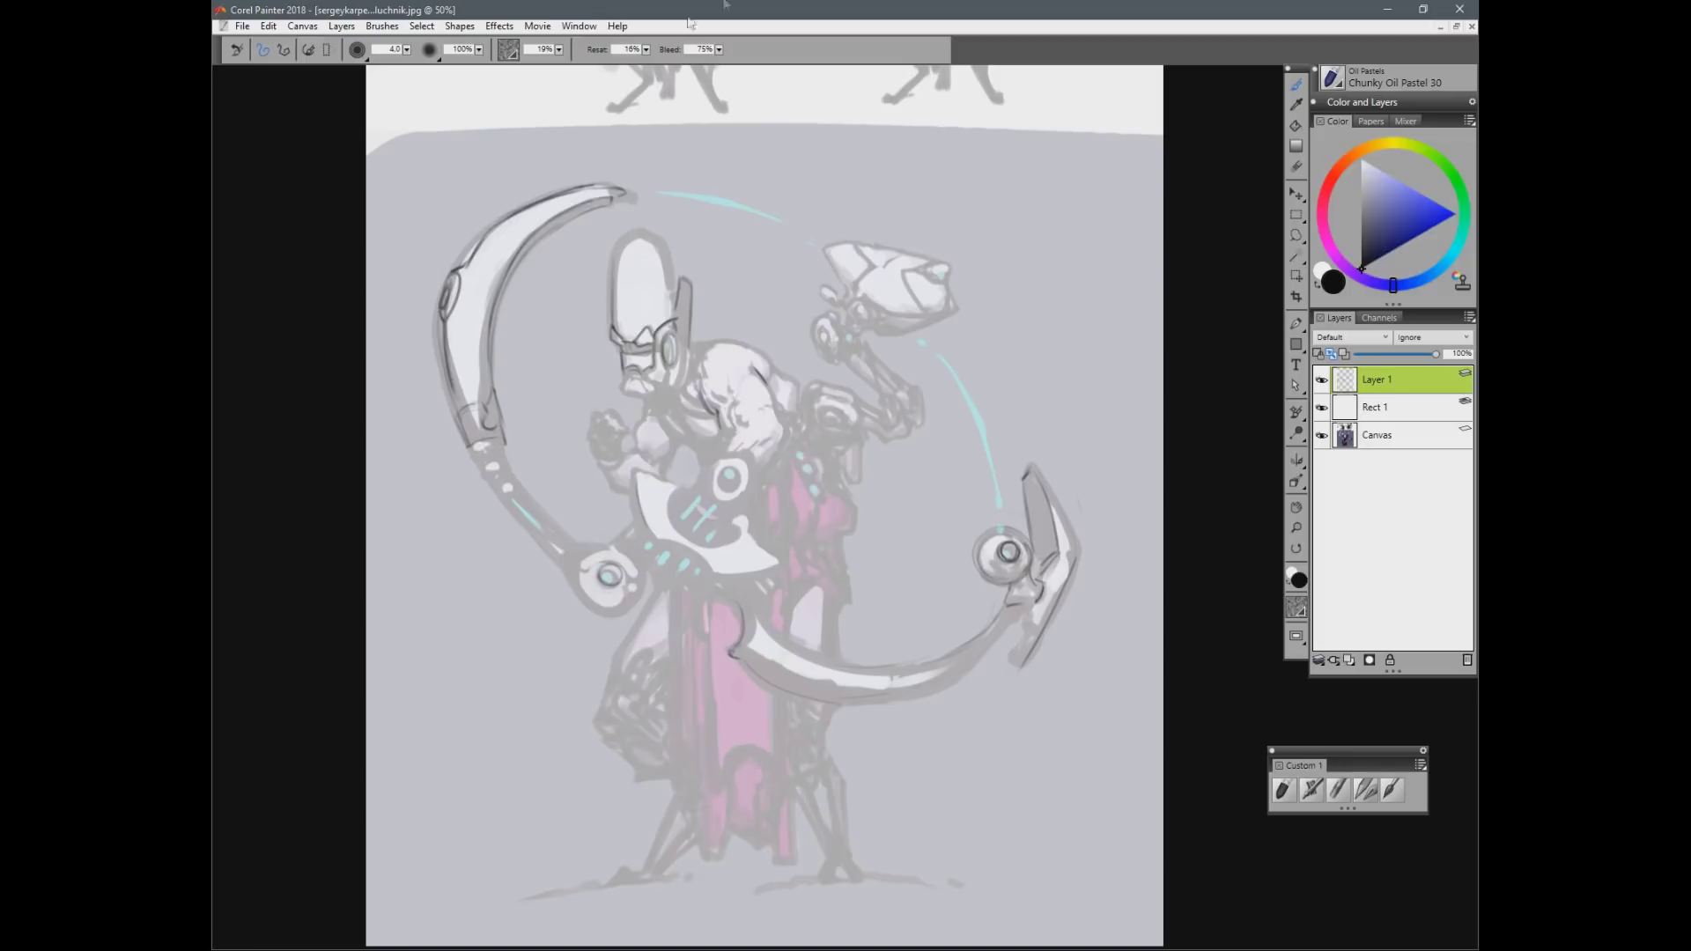
Step: Close the archer picture, cover the chained hunter picture with a pale rectangle at 70% opacity and return to the brush
{"action": "left_click", "coordinate": [1471, 26]}
{"action": "left_click", "coordinate": [960, 551]}
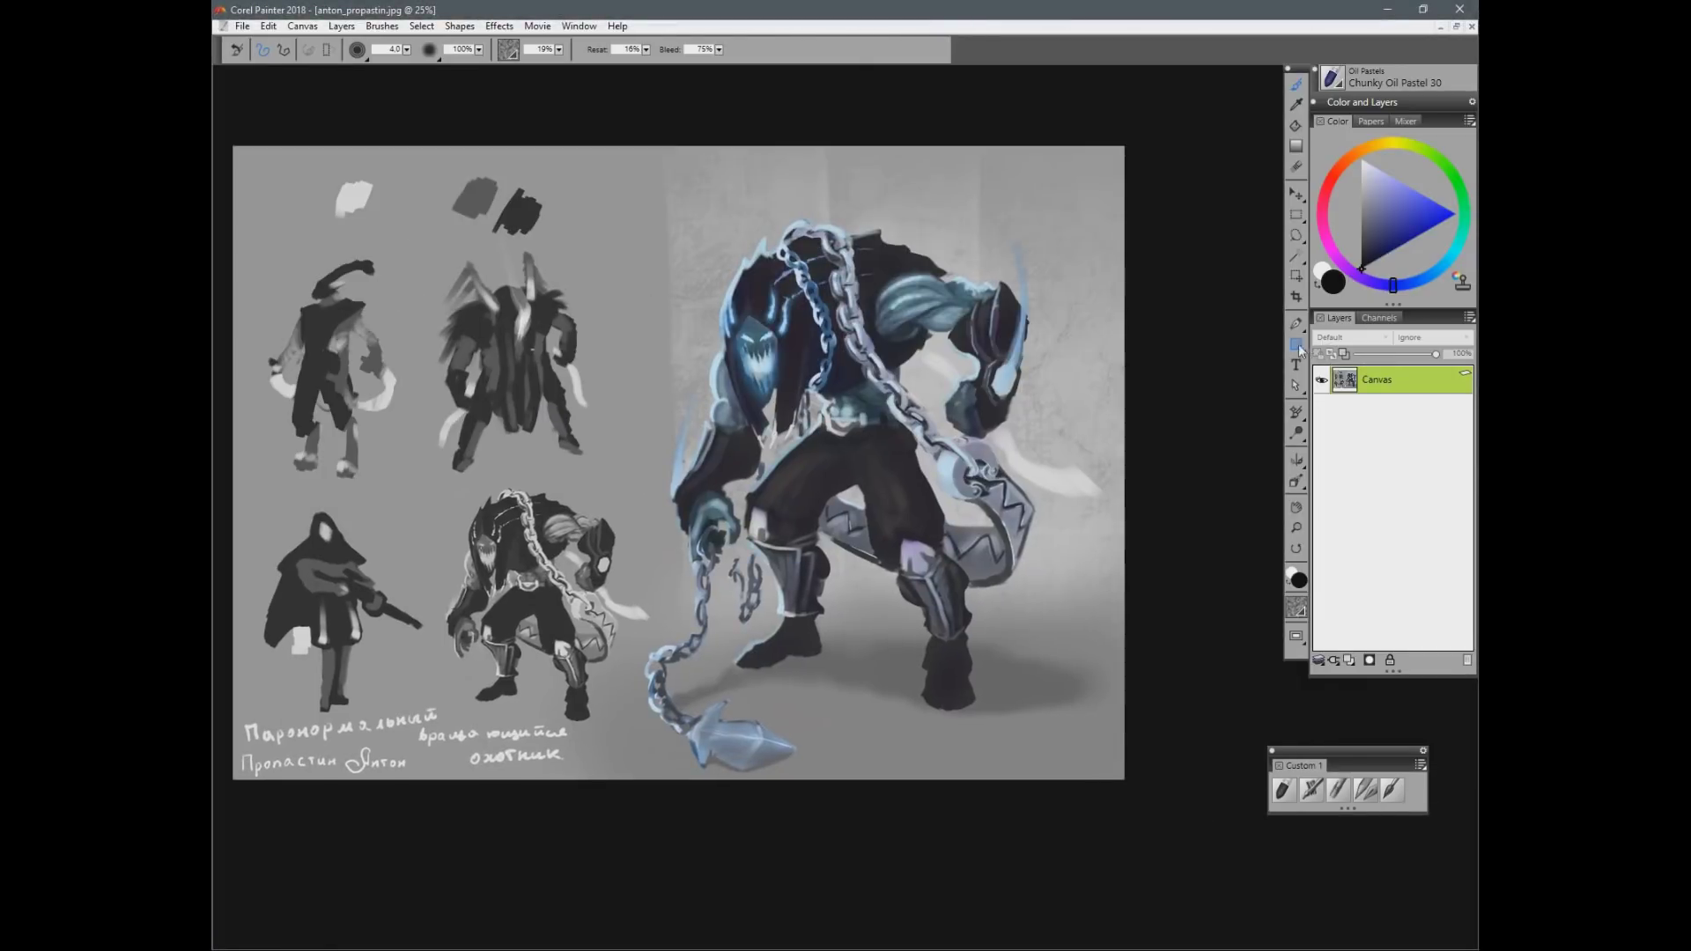
{"action": "left_click", "coordinate": [1296, 344]}
{"action": "left_click_drag", "start_coordinate": [239, 148], "coordinate": [1124, 778]}
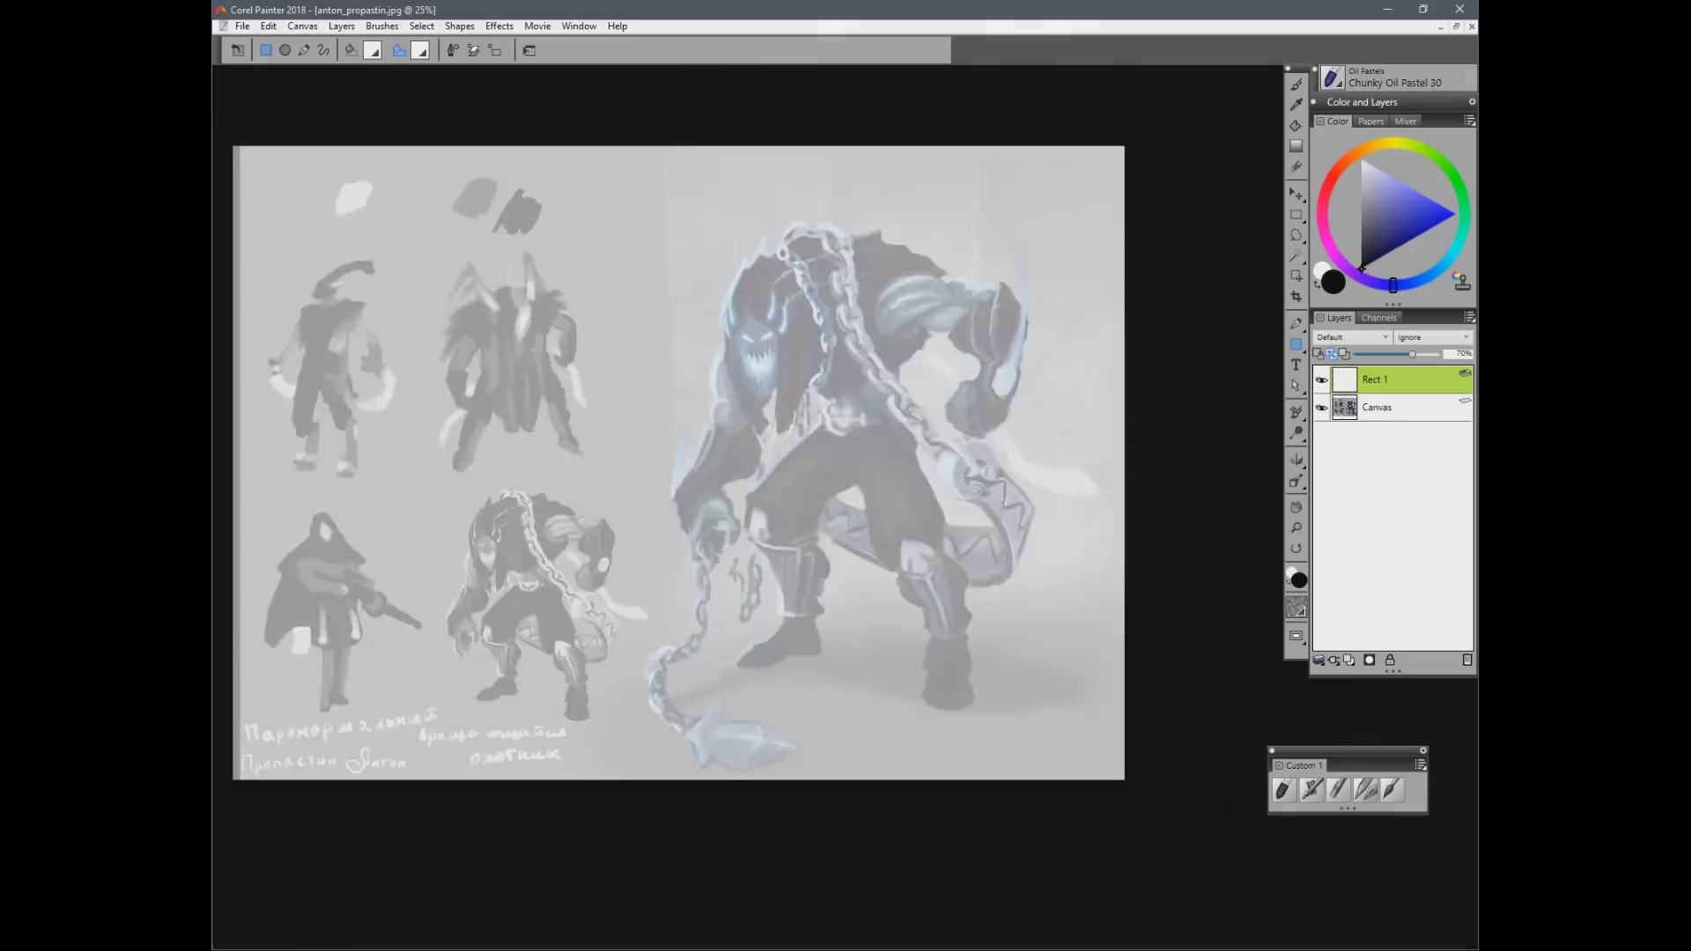
{"action": "key", "text": "b"}
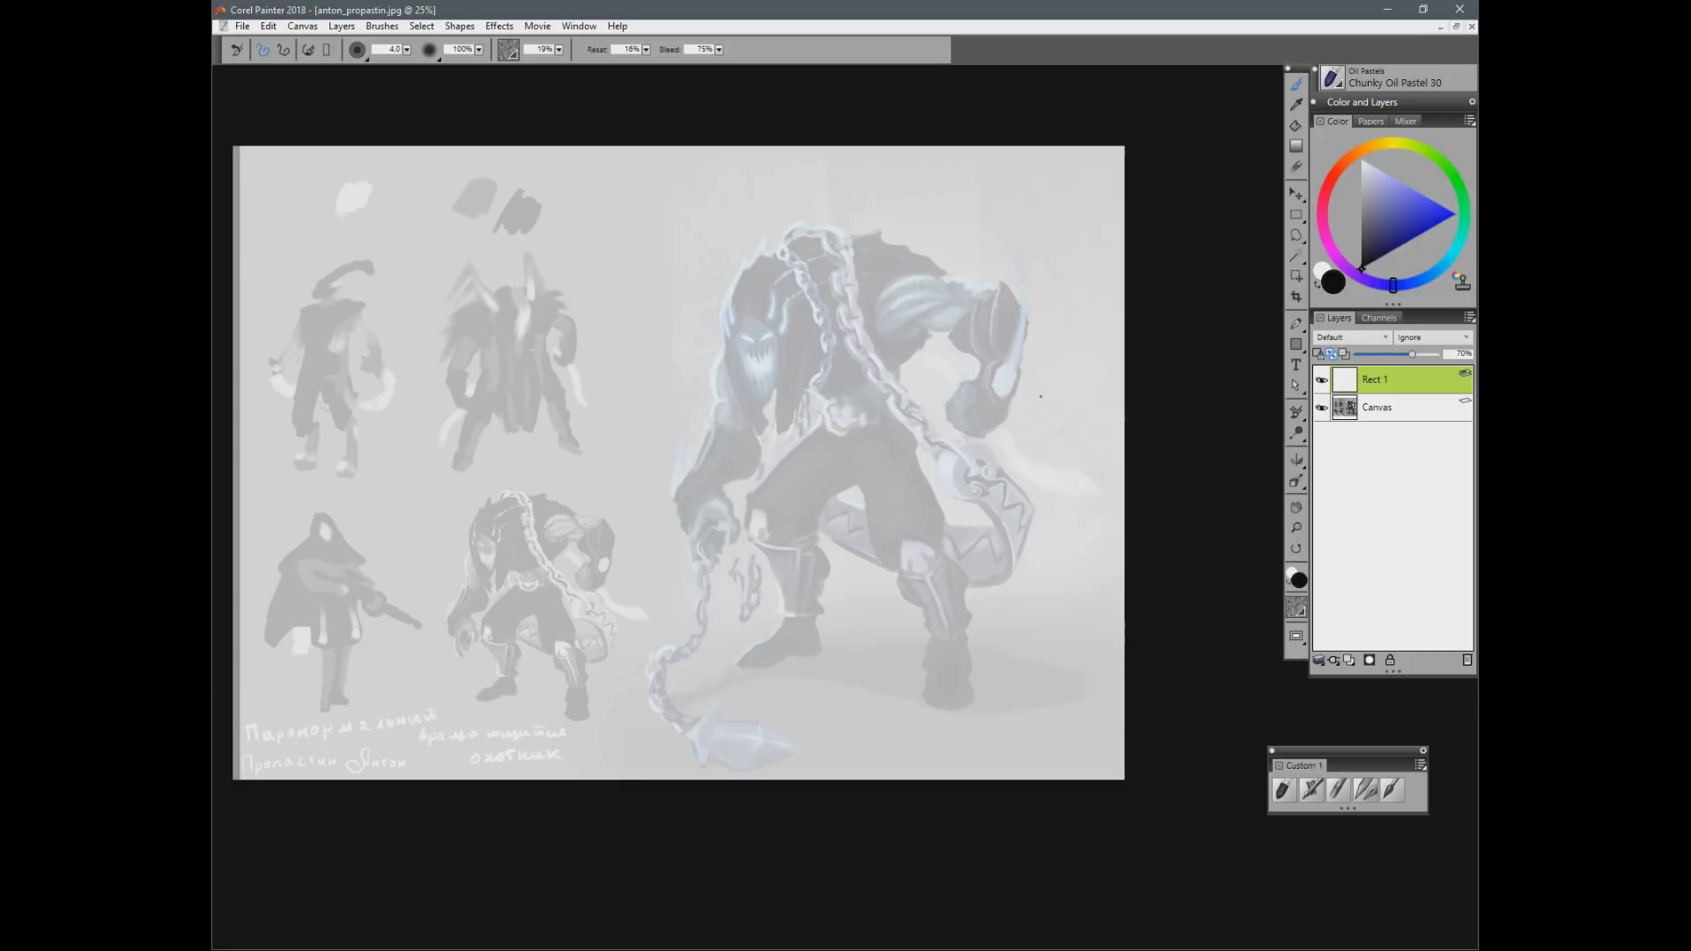
Step: Readjust the opacity of the pale rectangle over the chained hunter and add a new layer above it for sketching
{"action": "left_click_drag", "start_coordinate": [905, 742], "coordinate": [942, 786]}
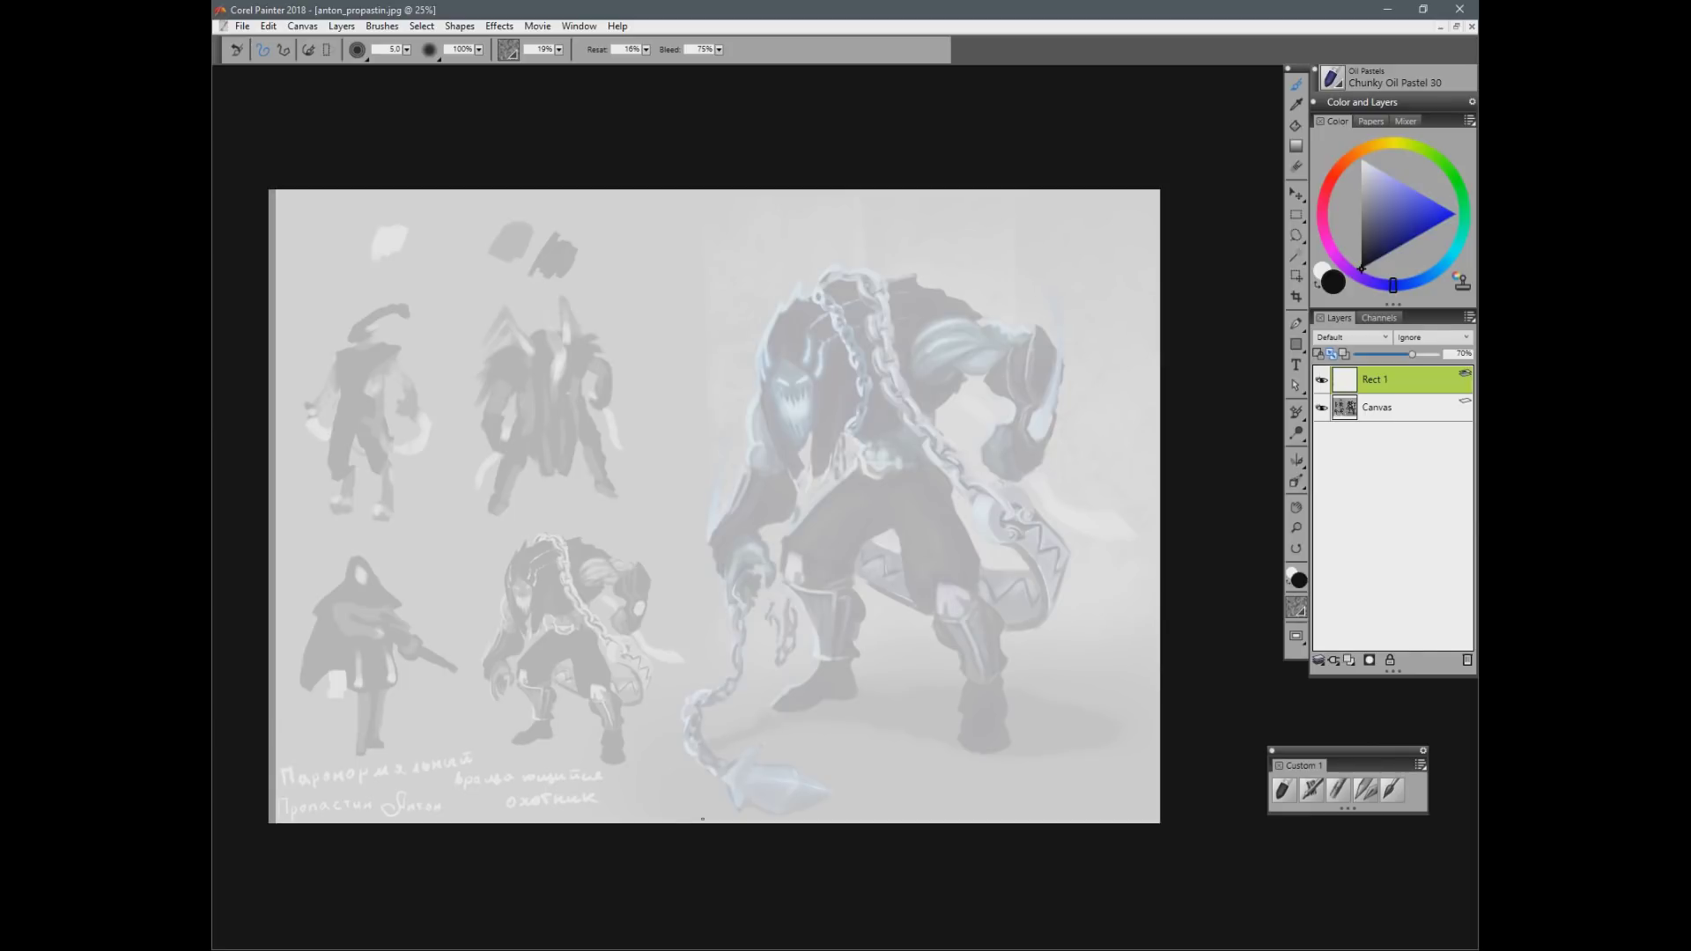
{"action": "left_click_drag", "start_coordinate": [1412, 353], "coordinate": [1398, 354]}
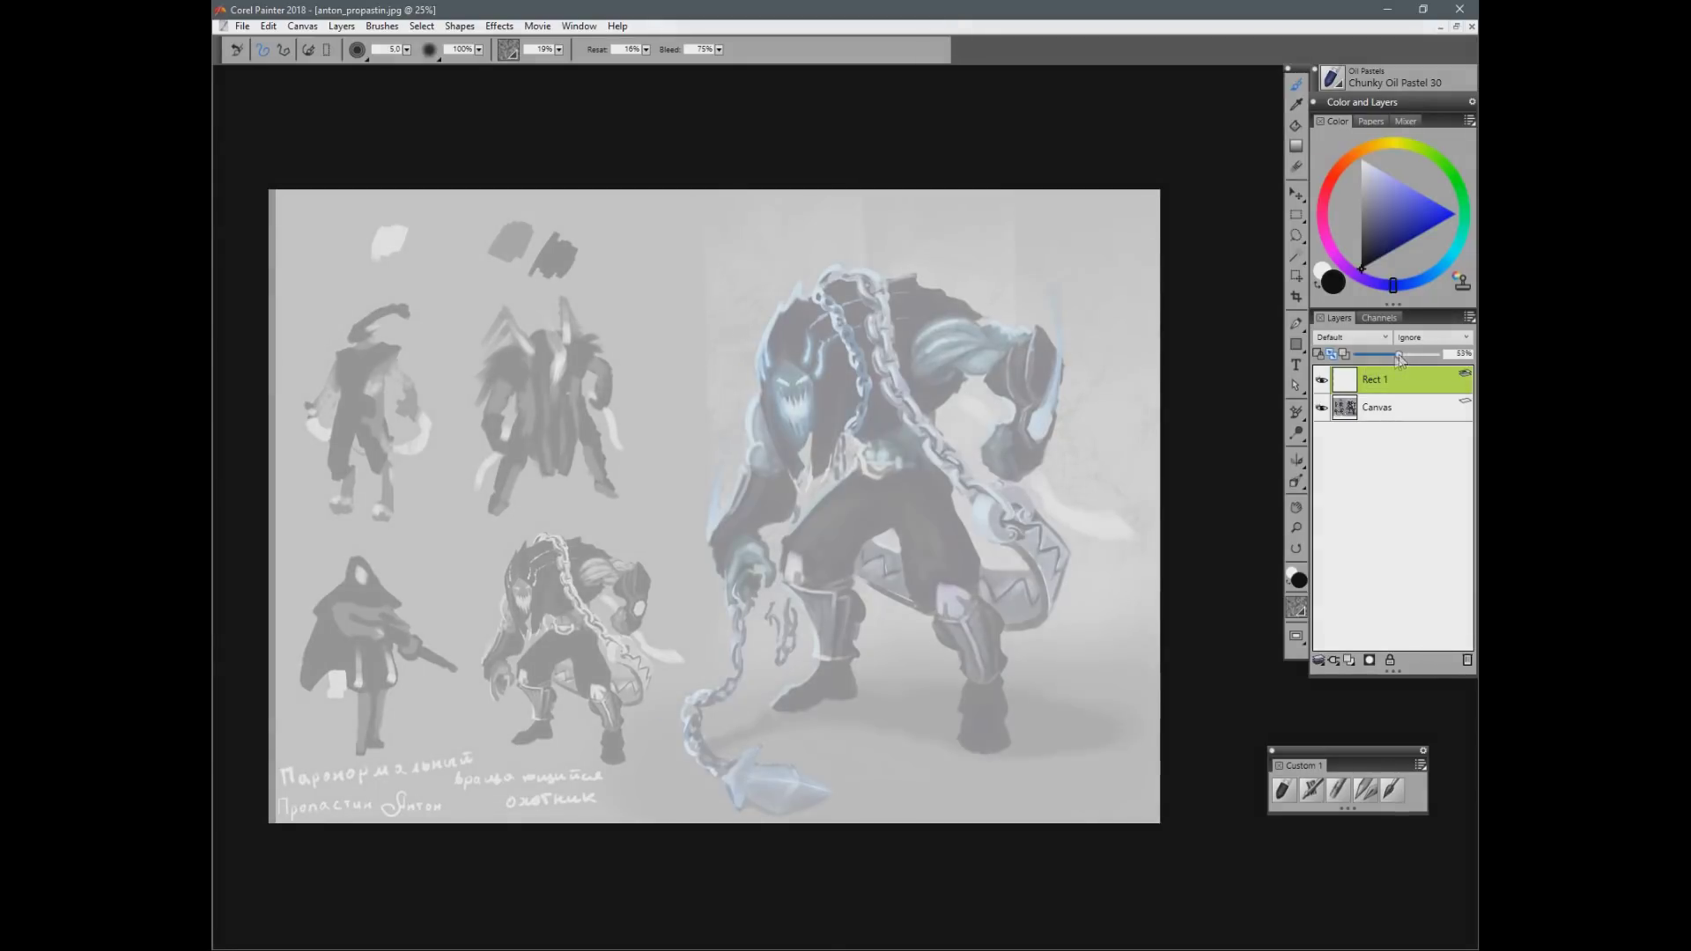
{"action": "left_click", "coordinate": [1321, 380]}
{"action": "left_click", "coordinate": [1349, 659]}
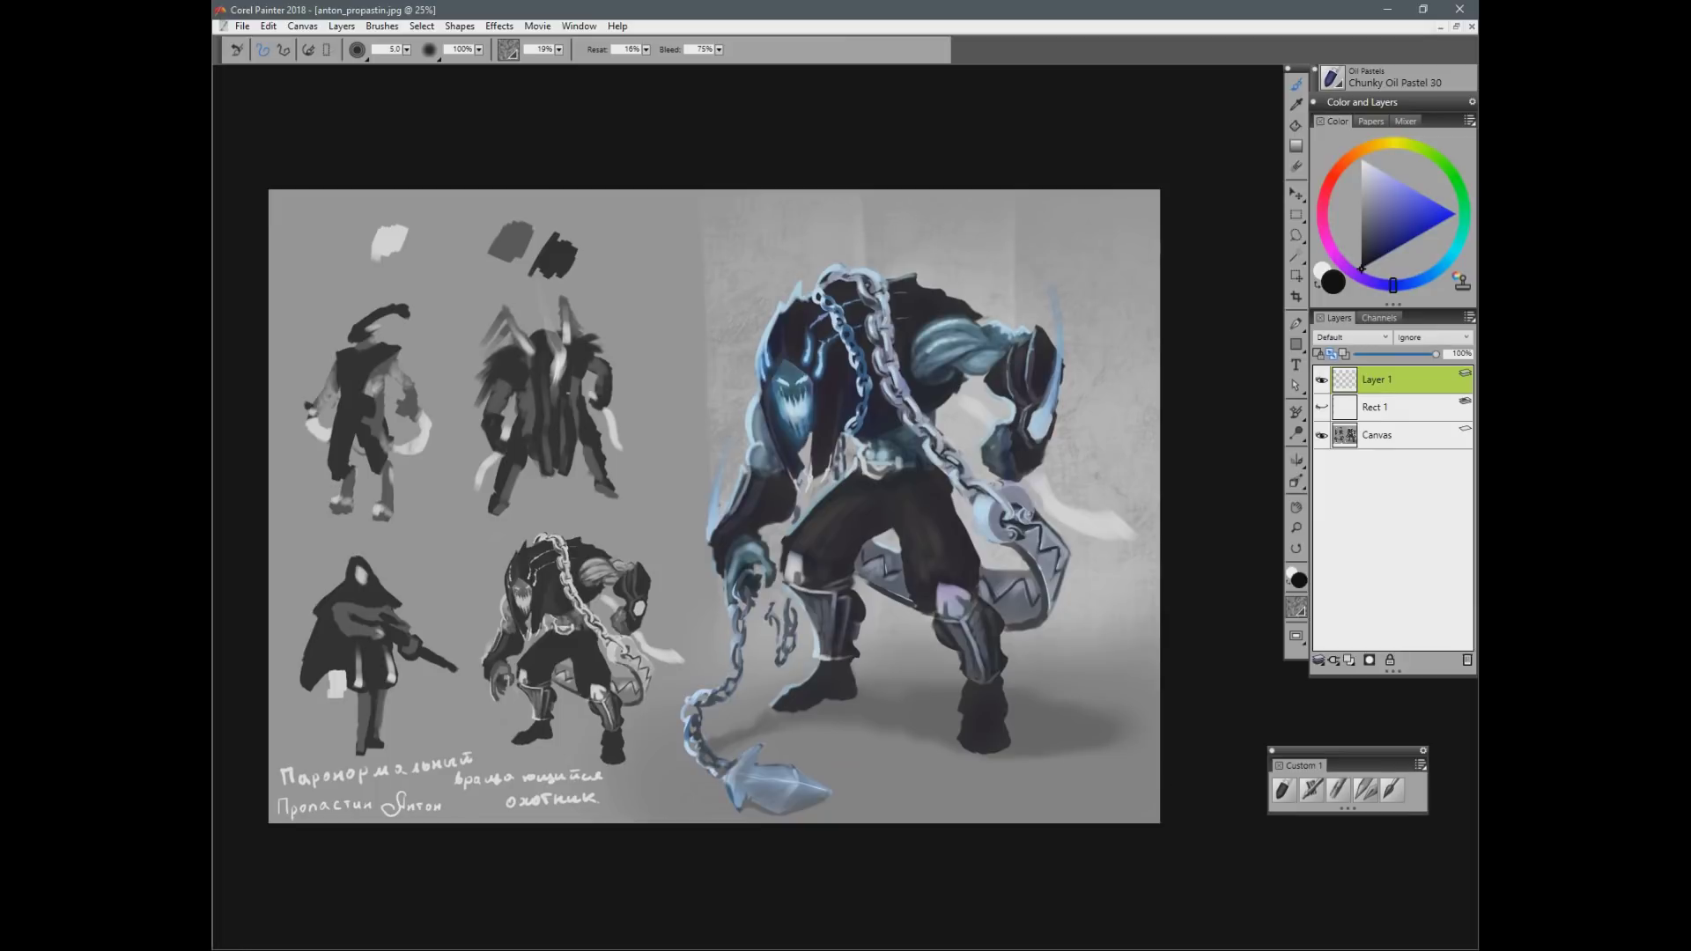
{"action": "left_click", "coordinate": [1321, 407]}
{"action": "left_click", "coordinate": [1409, 407]}
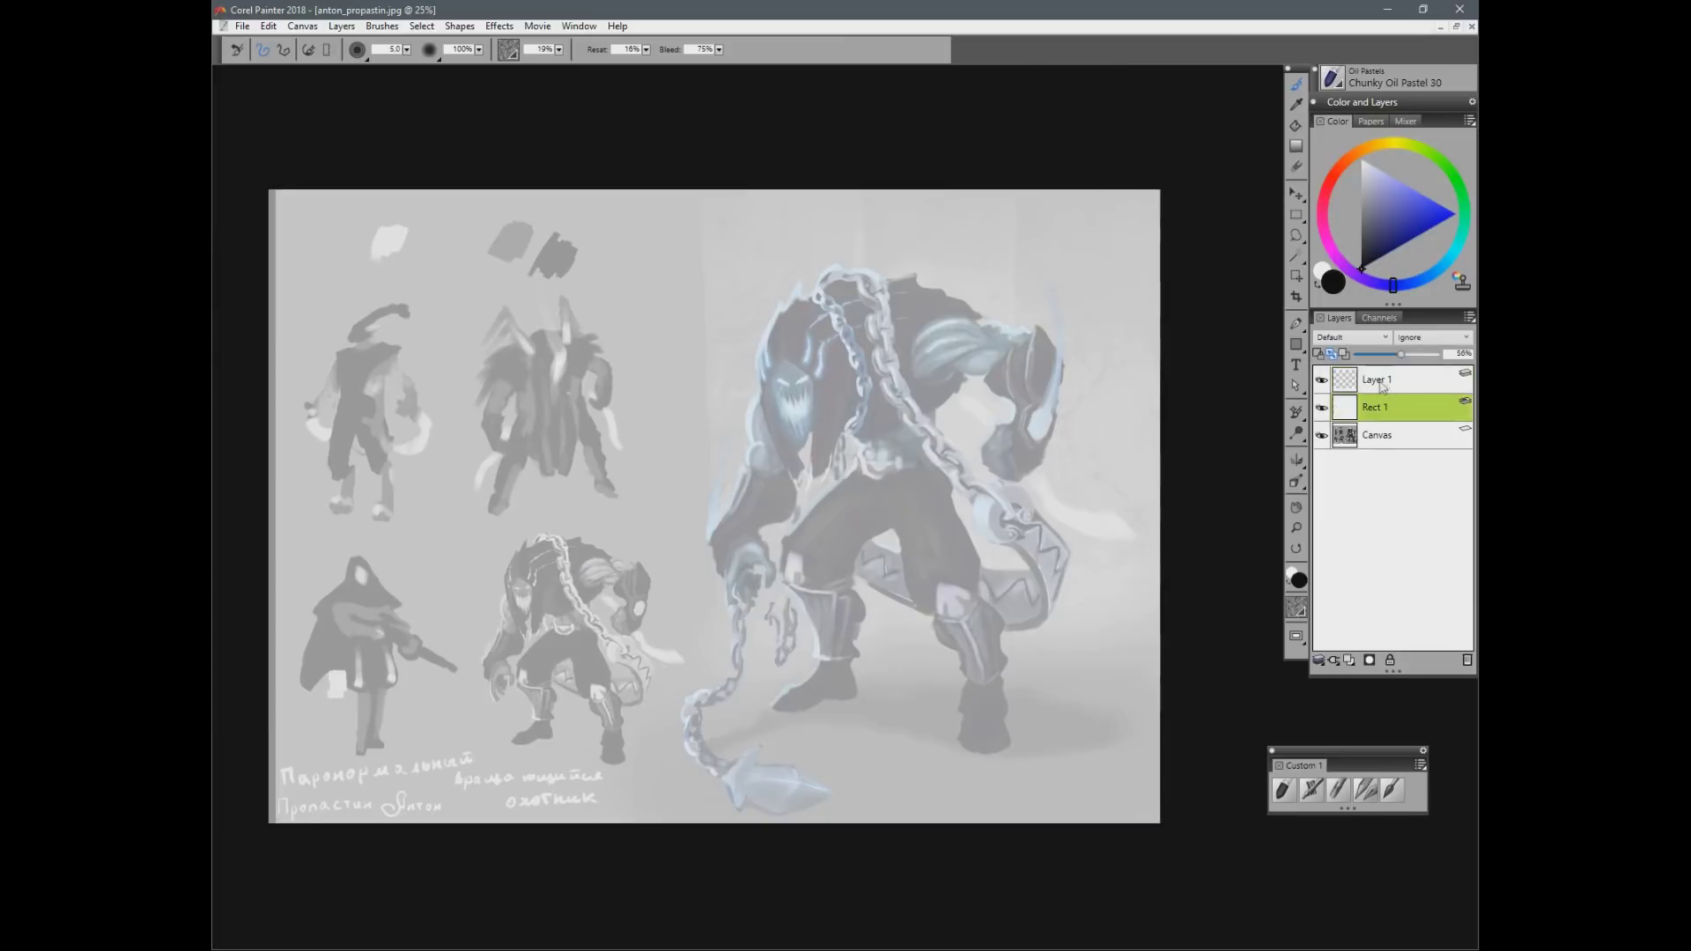
{"action": "left_click_drag", "start_coordinate": [1400, 353], "coordinate": [1437, 354]}
{"action": "left_click", "coordinate": [1392, 380]}
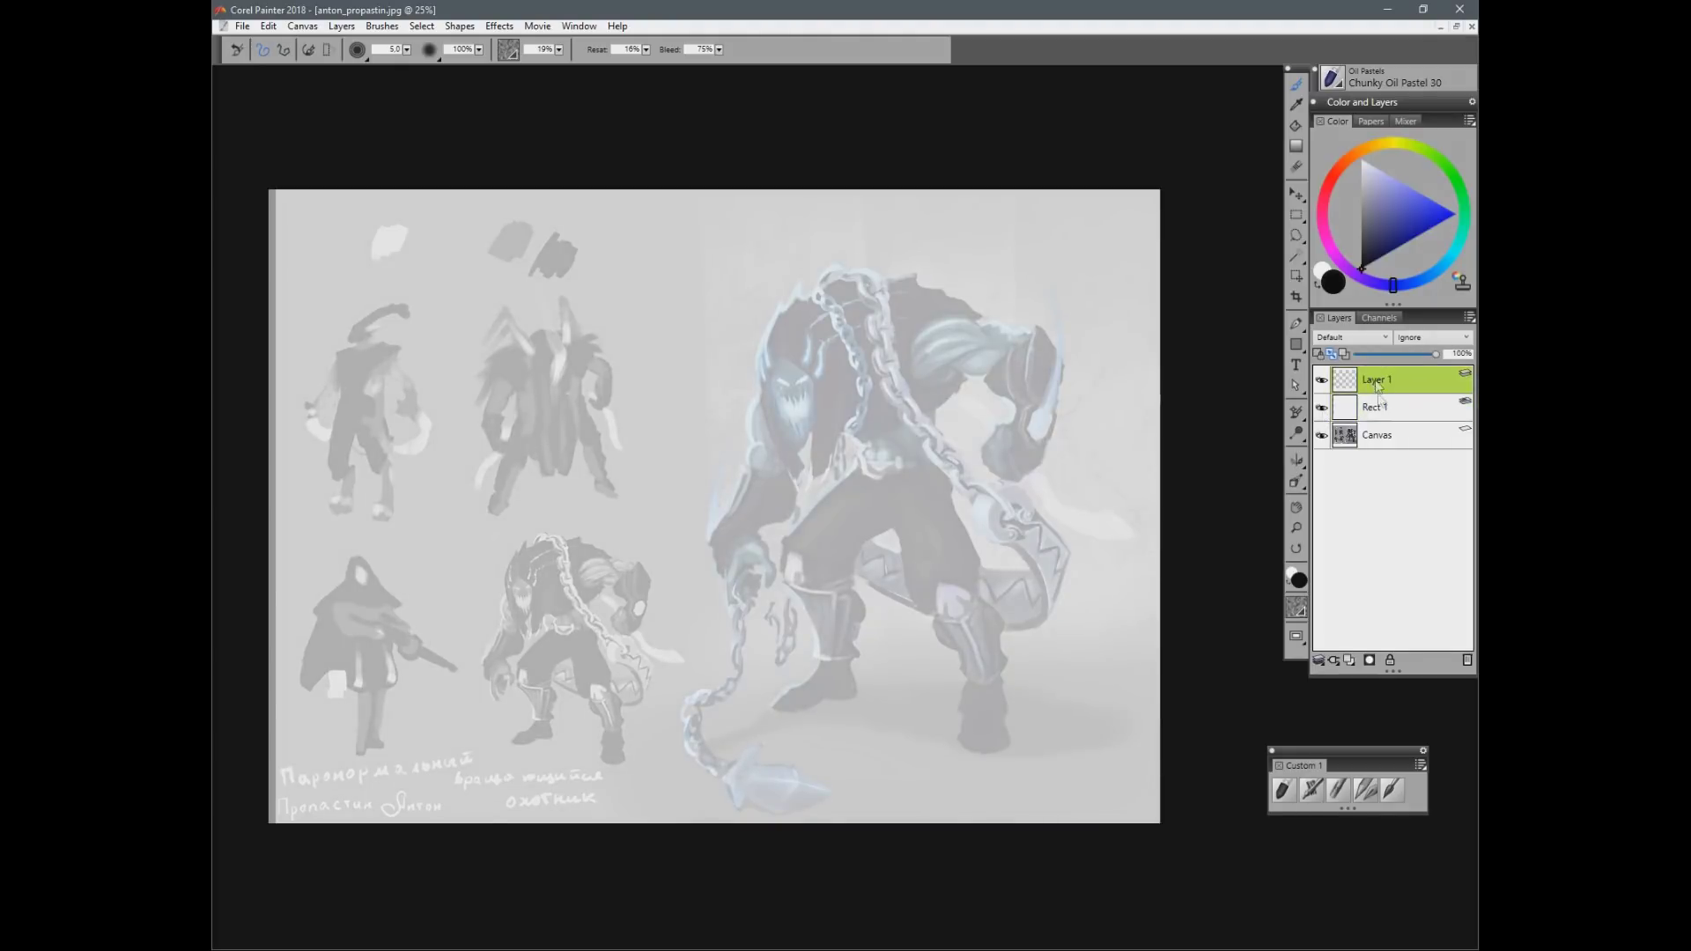
{"action": "mouse_move", "coordinate": [1026, 533]}
{"action": "left_mouse_down"}
{"action": "mouse_move", "coordinate": [989, 510]}
{"action": "mouse_move", "coordinate": [1059, 605]}
{"action": "mouse_move", "coordinate": [860, 573]}
{"action": "left_mouse_up"}
{"action": "key", "text": "ctrl+z"}
{"action": "key", "text": "ctrl+z"}
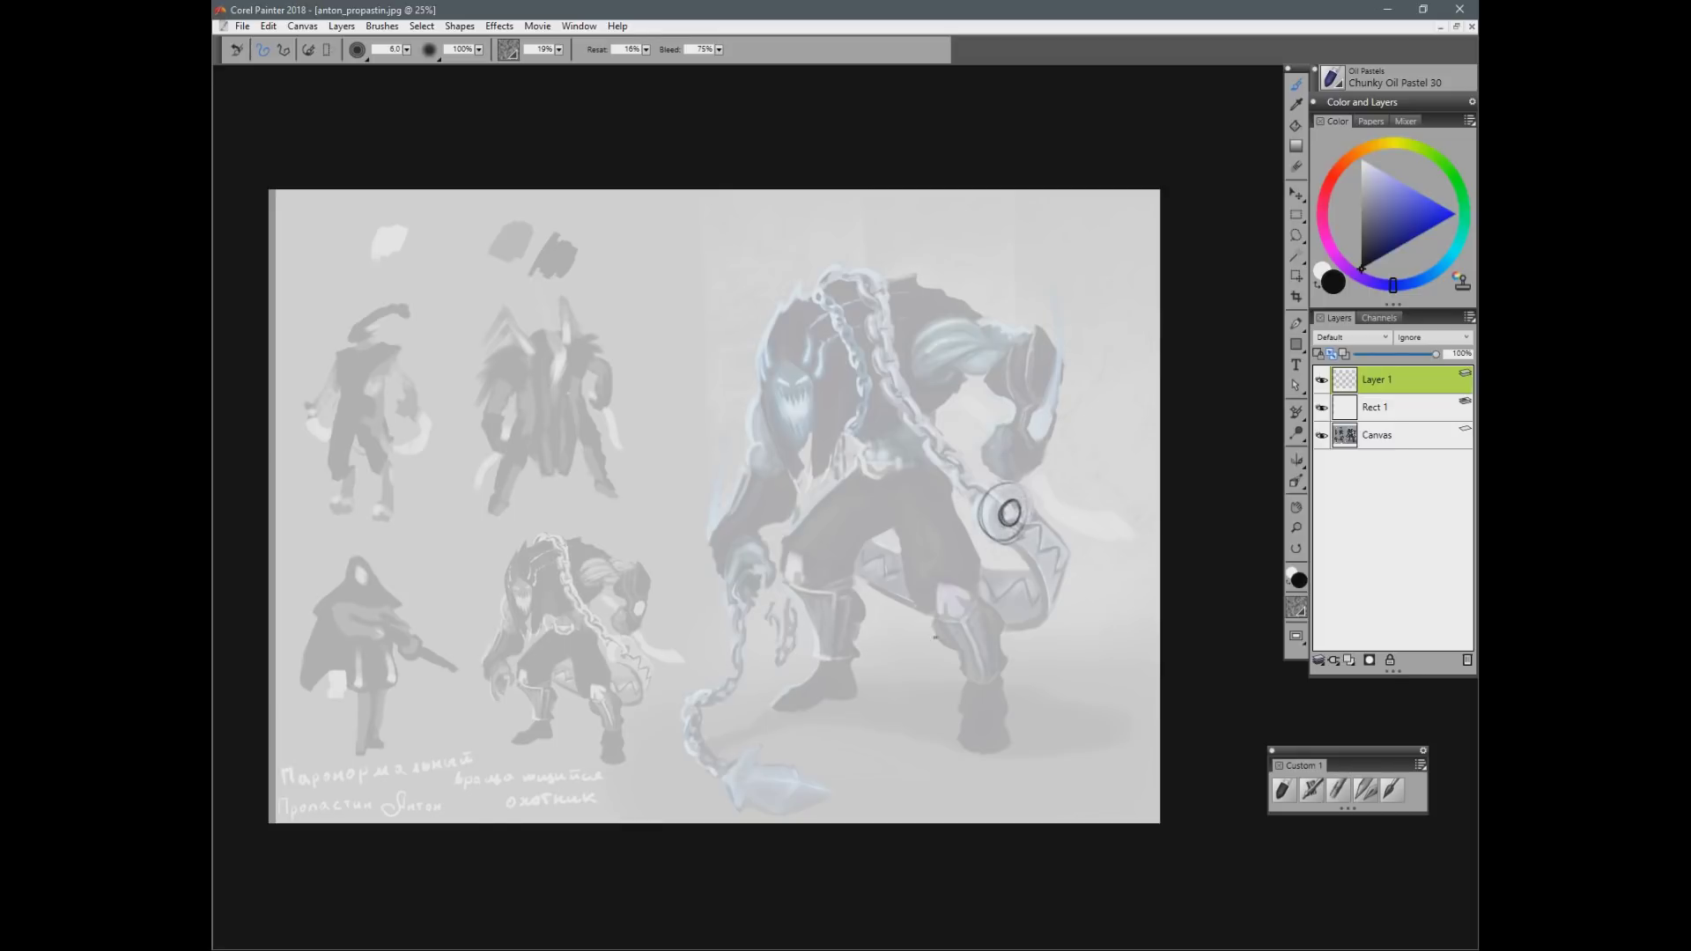
{"action": "left_click_drag", "start_coordinate": [1013, 544], "coordinate": [1033, 628]}
{"action": "left_click_drag", "start_coordinate": [1024, 527], "coordinate": [1059, 555]}
{"action": "left_click_drag", "start_coordinate": [1033, 512], "coordinate": [1071, 559]}
{"action": "key", "text": "ctrl+z"}
{"action": "key", "text": "ctrl+z"}
{"action": "key", "text": "ctrl+z"}
{"action": "key", "text": "ctrl+z"}
{"action": "key", "text": "ctrl+z"}
{"action": "key", "text": "bracketright"}
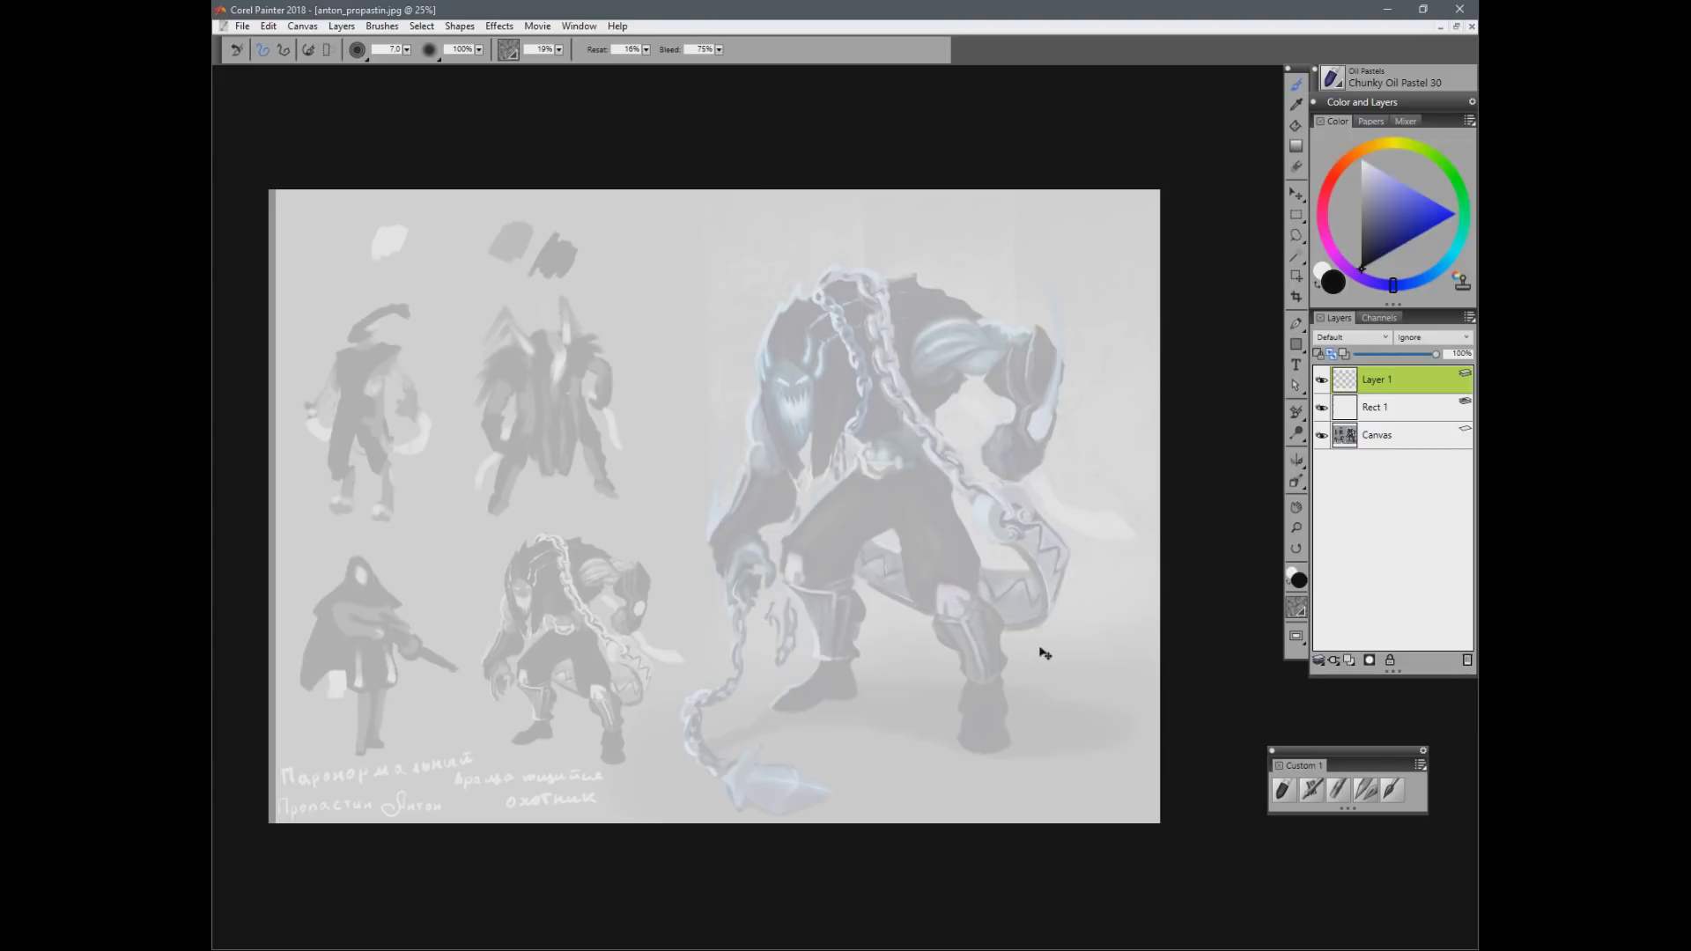
{"action": "mouse_move", "coordinate": [857, 254]}
{"action": "left_mouse_down"}
{"action": "mouse_move", "coordinate": [917, 335]}
{"action": "mouse_move", "coordinate": [861, 257]}
{"action": "left_mouse_up"}
{"action": "key", "text": "ctrl+z"}
{"action": "left_click_drag", "start_coordinate": [845, 380], "coordinate": [832, 328]}
{"action": "key", "text": "ctrl+z"}
Step: Outline the hunter's pointed face mask and the curved edge running from the hood down the chest
{"action": "key", "text": "["}
{"action": "mouse_move", "coordinate": [763, 394]}
{"action": "left_mouse_down"}
{"action": "mouse_move", "coordinate": [783, 356]}
{"action": "mouse_move", "coordinate": [809, 373]}
{"action": "mouse_move", "coordinate": [816, 476]}
{"action": "left_mouse_up"}
{"action": "mouse_move", "coordinate": [779, 324]}
{"action": "left_mouse_down"}
{"action": "mouse_move", "coordinate": [816, 296]}
{"action": "mouse_move", "coordinate": [874, 295]}
{"action": "mouse_move", "coordinate": [886, 383]}
{"action": "left_mouse_up"}
{"action": "mouse_move", "coordinate": [819, 283]}
{"action": "left_mouse_down"}
{"action": "mouse_move", "coordinate": [886, 388]}
{"action": "mouse_move", "coordinate": [883, 417]}
{"action": "left_mouse_up"}
{"action": "left_click_drag", "start_coordinate": [878, 310], "coordinate": [885, 430]}
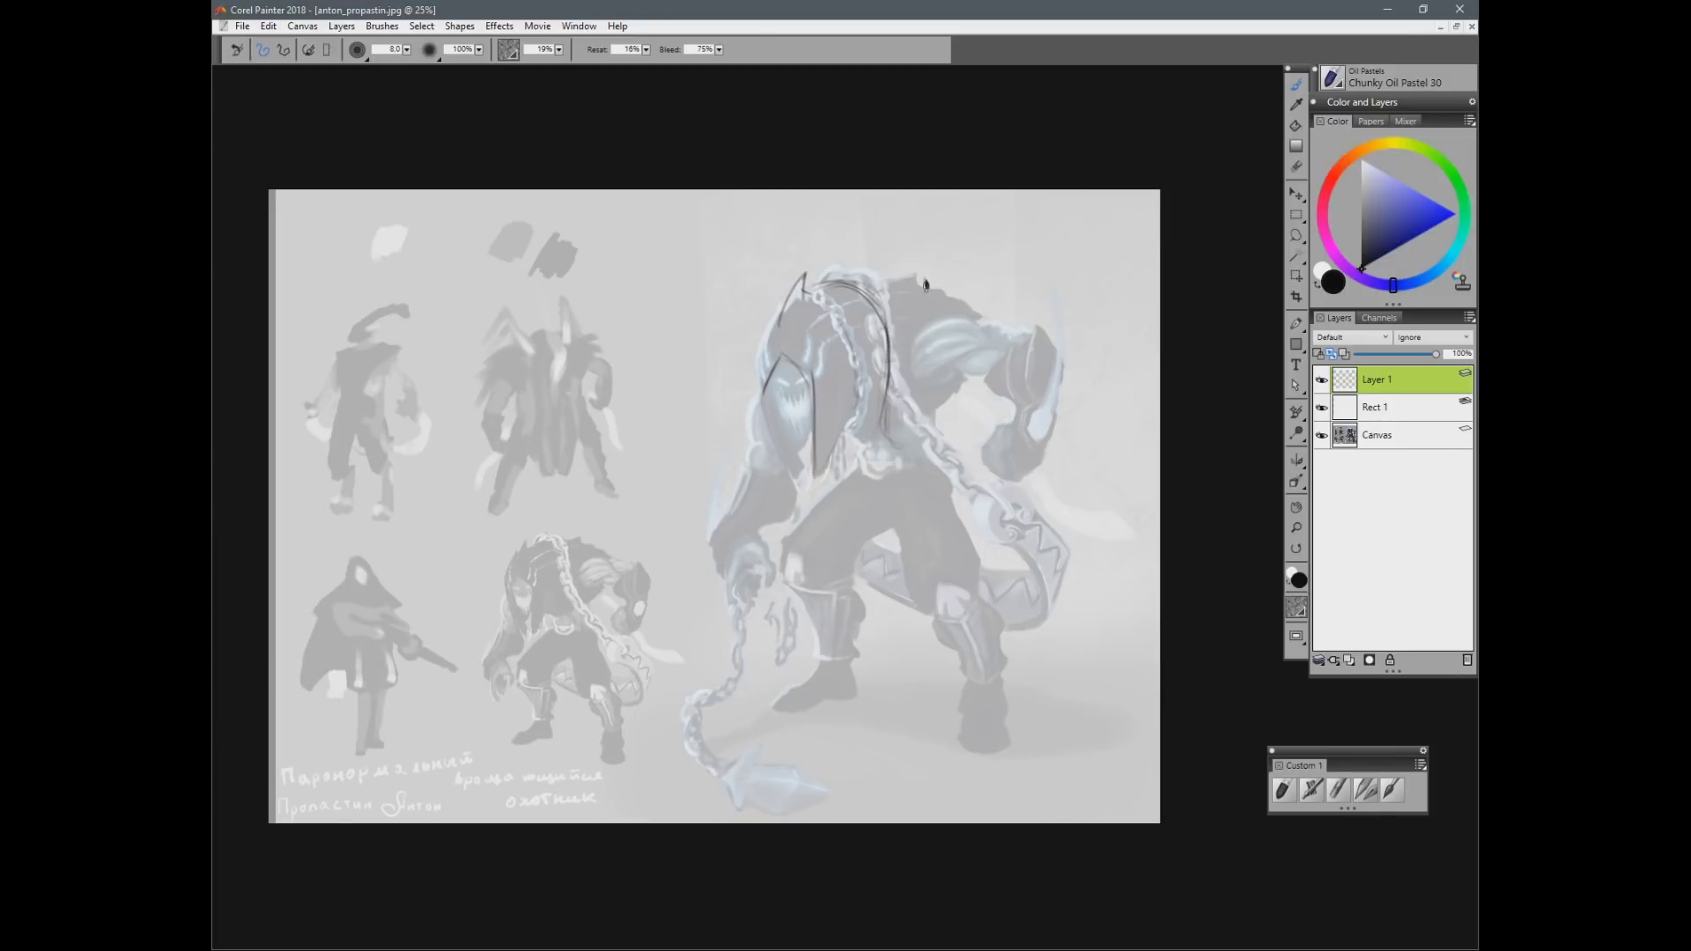
Step: Sketch the hunched upper back contour and redraw the curved chest edge, erasing excess lines
{"action": "left_click_drag", "start_coordinate": [806, 269], "coordinate": [909, 255]}
{"action": "key", "text": "n"}
{"action": "mouse_move", "coordinate": [812, 287]}
{"action": "left_mouse_down"}
{"action": "mouse_move", "coordinate": [876, 305]}
{"action": "mouse_move", "coordinate": [873, 459]}
{"action": "mouse_move", "coordinate": [845, 272]}
{"action": "mouse_move", "coordinate": [877, 275]}
{"action": "mouse_move", "coordinate": [896, 304]}
{"action": "mouse_move", "coordinate": [888, 417]}
{"action": "left_mouse_up"}
{"action": "key", "text": "b"}
{"action": "left_click_drag", "start_coordinate": [900, 345], "coordinate": [879, 430]}
{"action": "key", "text": "ctrl+plus"}
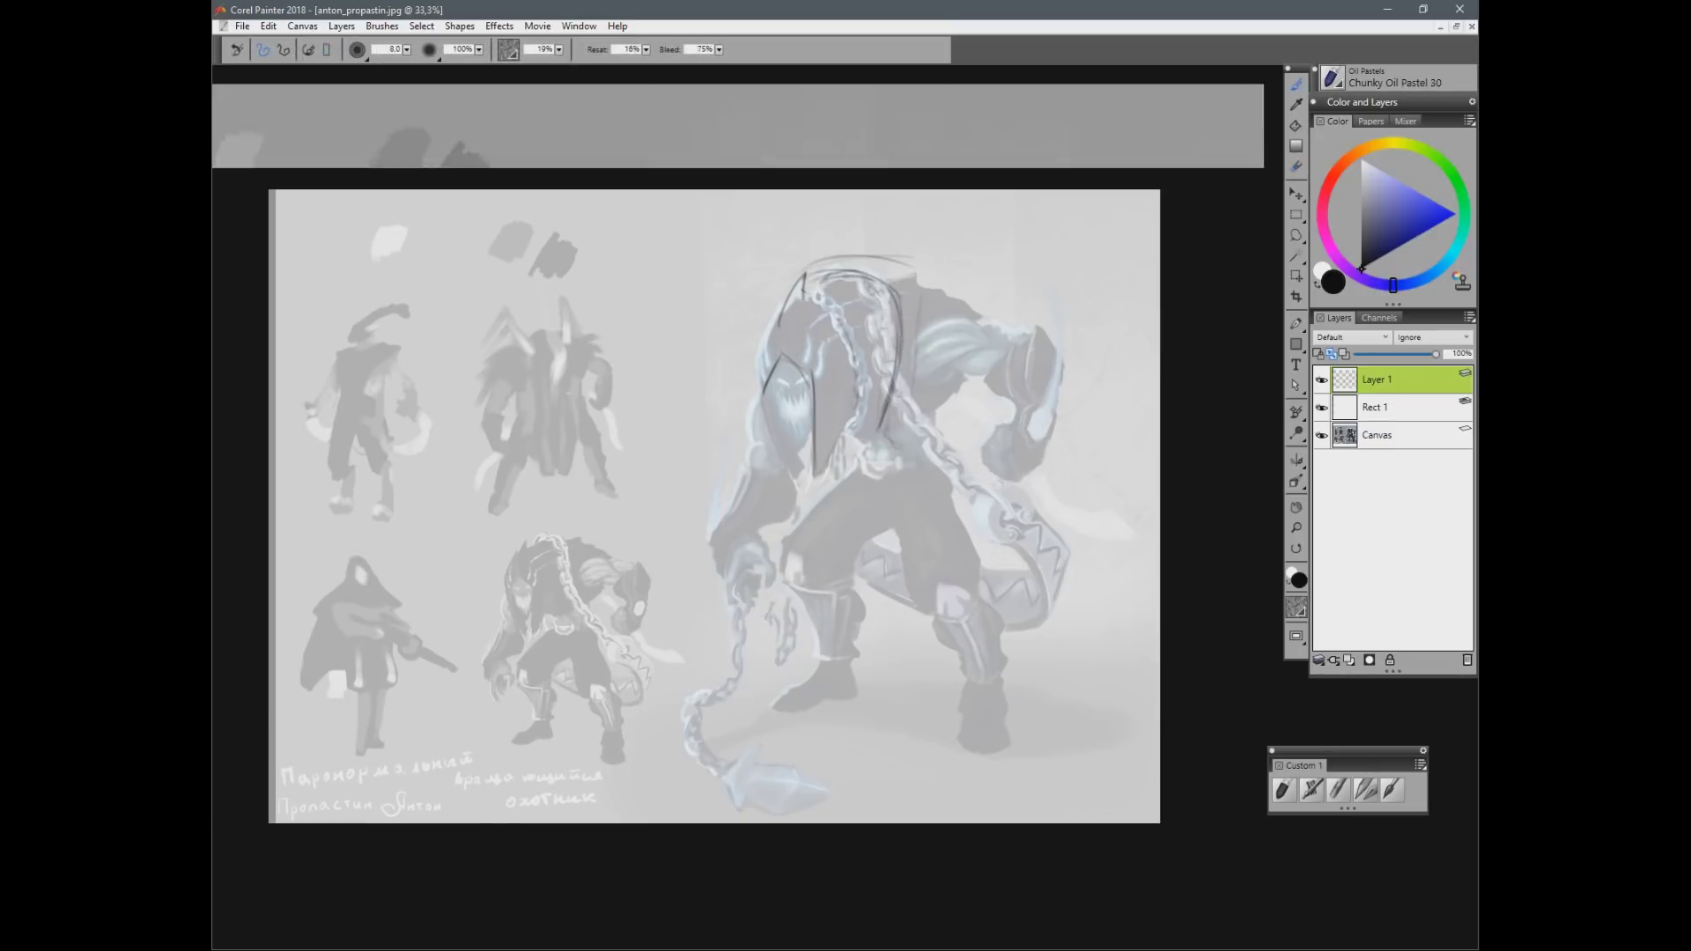
{"action": "key", "text": "n"}
{"action": "left_click_drag", "start_coordinate": [911, 233], "coordinate": [908, 279]}
{"action": "key", "text": "b"}
{"action": "left_click_drag", "start_coordinate": [920, 216], "coordinate": [894, 401]}
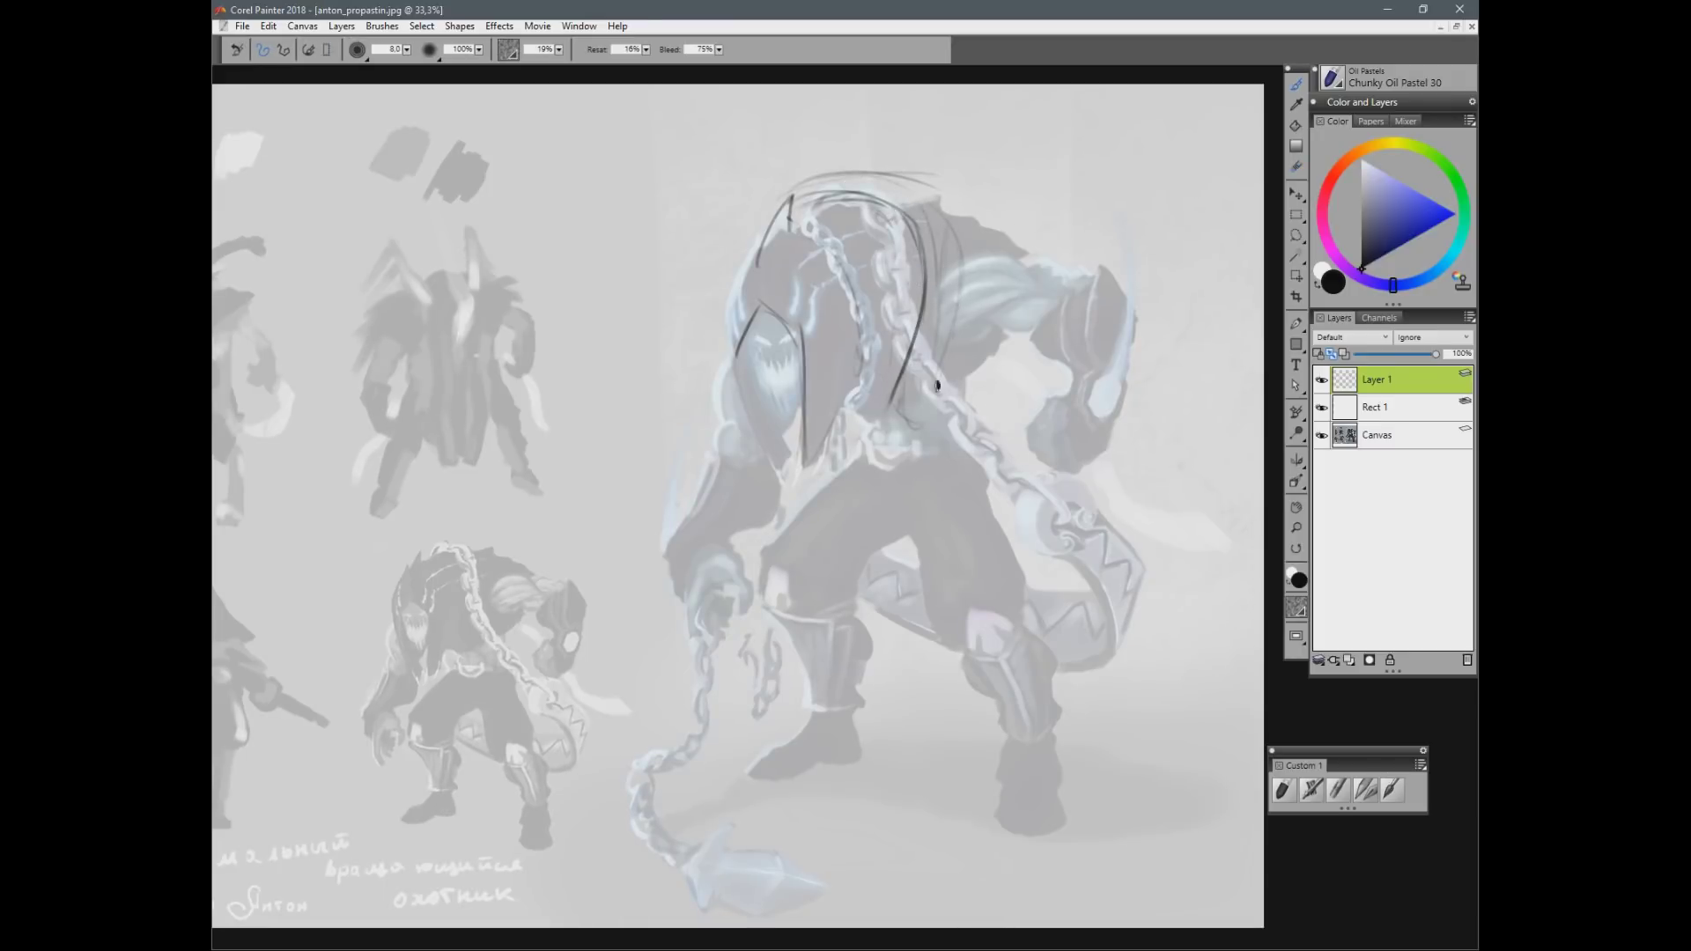
{"action": "key", "text": "ctrl+minus"}
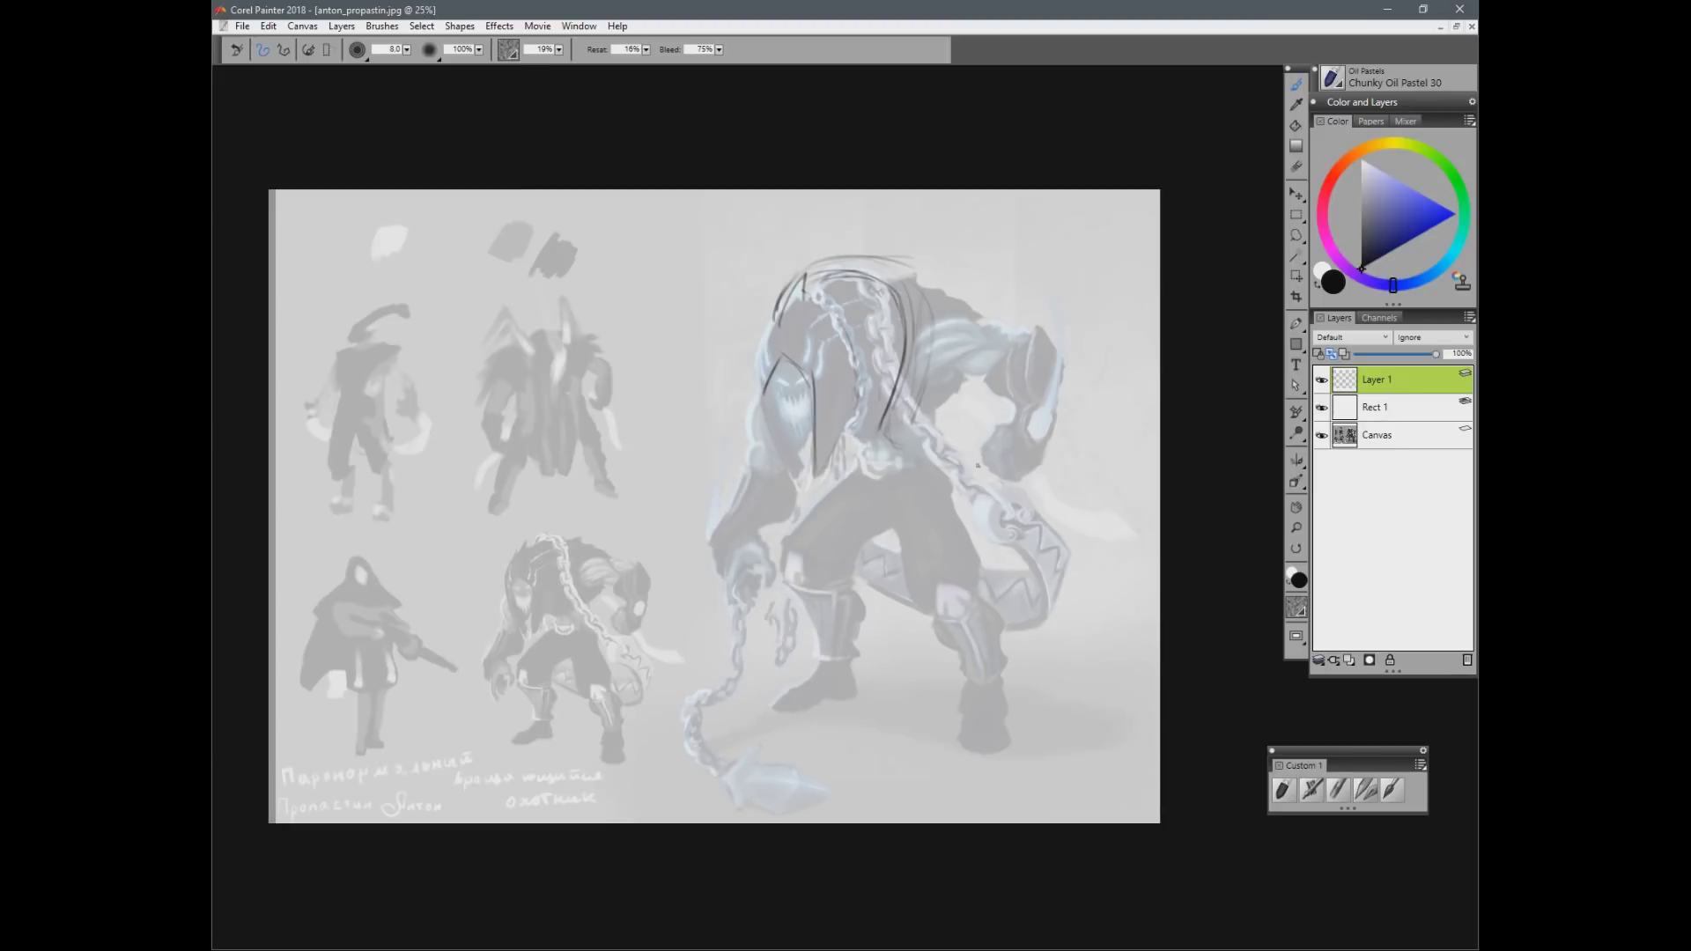
Step: Draw a round joint at the hip with a waist edge and reinforce the curved band around the hood and torso
{"action": "mouse_move", "coordinate": [898, 465]}
{"action": "left_mouse_down"}
{"action": "mouse_move", "coordinate": [854, 436]}
{"action": "mouse_move", "coordinate": [878, 435]}
{"action": "mouse_move", "coordinate": [867, 451]}
{"action": "mouse_move", "coordinate": [875, 432]}
{"action": "mouse_move", "coordinate": [920, 451]}
{"action": "left_mouse_up"}
{"action": "left_click_drag", "start_coordinate": [931, 299], "coordinate": [920, 403]}
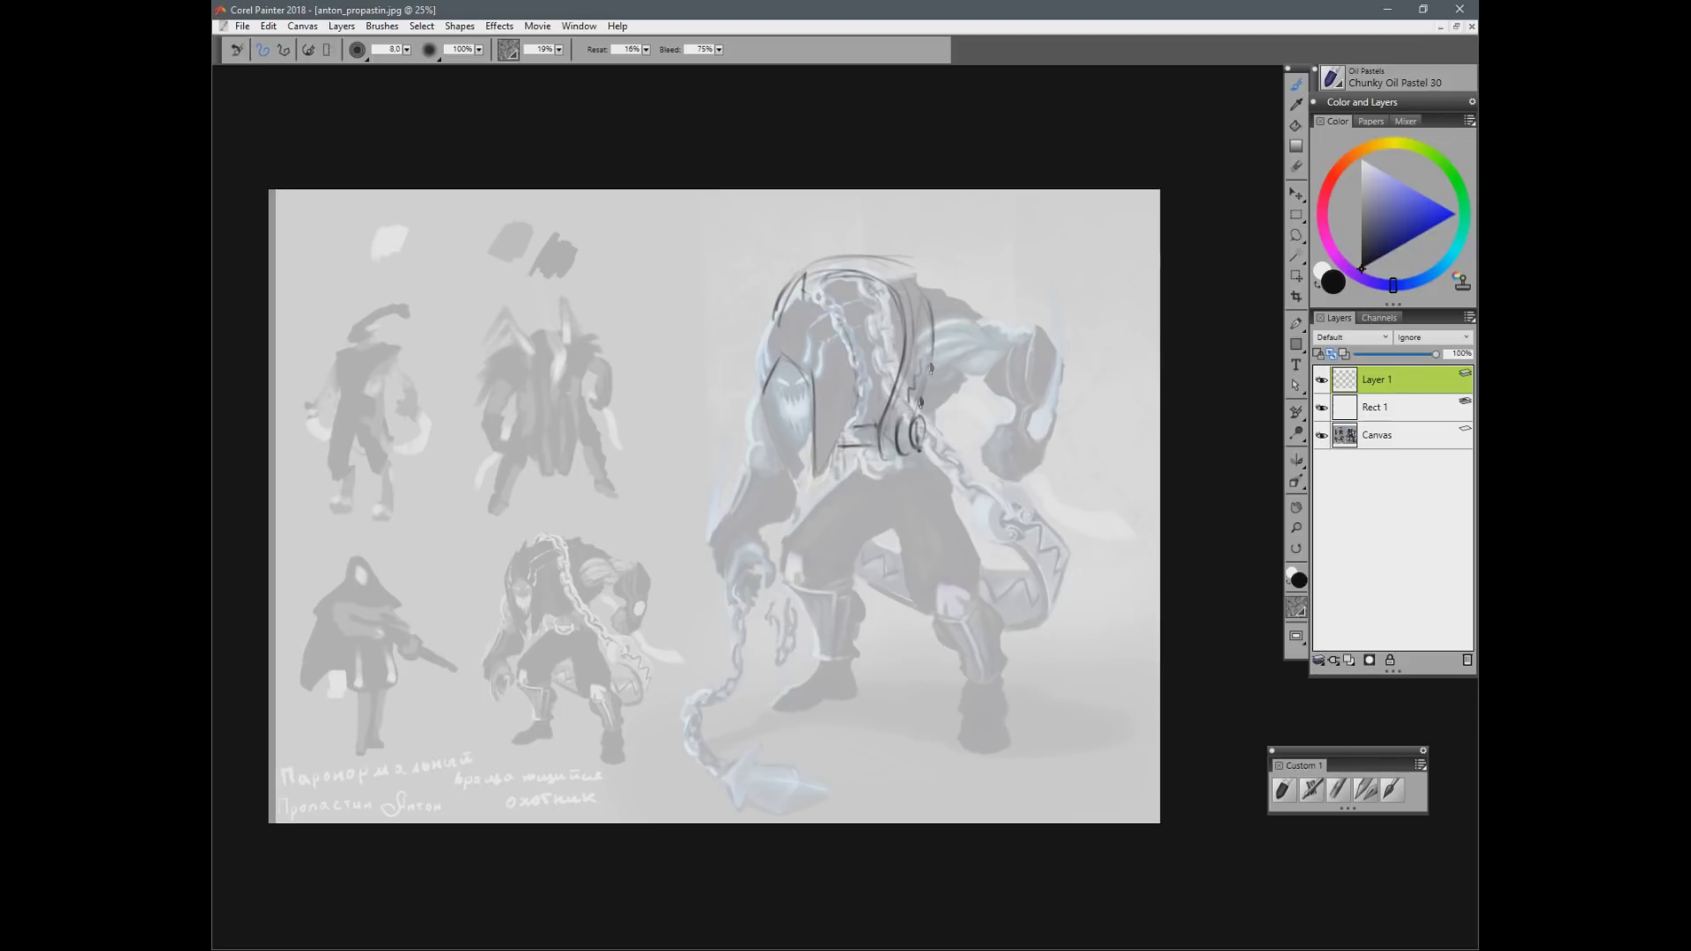
{"action": "left_click_drag", "start_coordinate": [805, 305], "coordinate": [844, 275]}
{"action": "left_click_drag", "start_coordinate": [883, 402], "coordinate": [843, 444]}
{"action": "mouse_move", "coordinate": [808, 280]}
{"action": "left_mouse_down"}
{"action": "mouse_move", "coordinate": [878, 287]}
{"action": "mouse_move", "coordinate": [896, 308]}
{"action": "mouse_move", "coordinate": [910, 276]}
{"action": "mouse_move", "coordinate": [928, 310]}
{"action": "mouse_move", "coordinate": [907, 342]}
{"action": "left_mouse_up"}
{"action": "key", "text": "ctrl+z"}
{"action": "mouse_move", "coordinate": [869, 271]}
{"action": "left_mouse_down"}
{"action": "mouse_move", "coordinate": [898, 317]}
{"action": "mouse_move", "coordinate": [882, 410]}
{"action": "left_mouse_up"}
{"action": "mouse_move", "coordinate": [930, 345]}
{"action": "left_mouse_down"}
{"action": "mouse_move", "coordinate": [909, 463]}
{"action": "mouse_move", "coordinate": [882, 472]}
{"action": "left_mouse_up"}
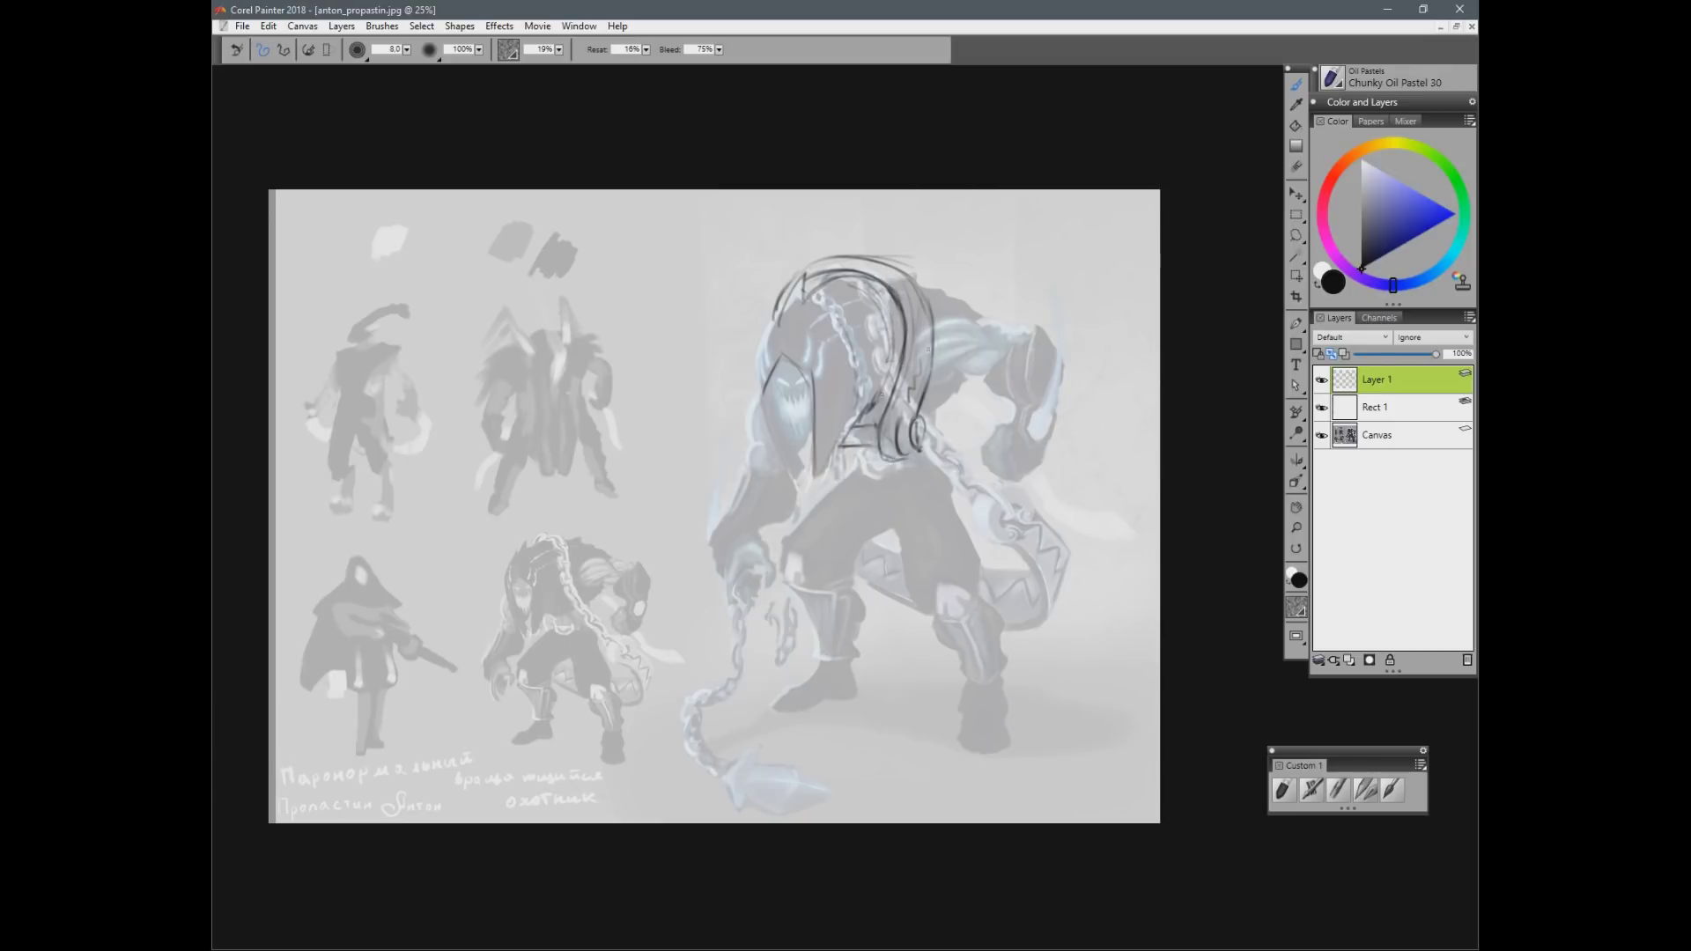
Step: Outline the shoulder armhole and a wrist band with a round disc on the bent arm, erasing the surplus elbow lines
{"action": "mouse_move", "coordinate": [925, 295]}
{"action": "left_mouse_down"}
{"action": "mouse_move", "coordinate": [958, 304]}
{"action": "mouse_move", "coordinate": [956, 394]}
{"action": "mouse_move", "coordinate": [943, 311]}
{"action": "mouse_move", "coordinate": [958, 311]}
{"action": "mouse_move", "coordinate": [939, 320]}
{"action": "mouse_move", "coordinate": [972, 318]}
{"action": "mouse_move", "coordinate": [961, 356]}
{"action": "mouse_move", "coordinate": [1045, 394]}
{"action": "left_mouse_up"}
{"action": "mouse_move", "coordinate": [1012, 400]}
{"action": "left_mouse_down"}
{"action": "mouse_move", "coordinate": [1008, 423]}
{"action": "mouse_move", "coordinate": [1058, 399]}
{"action": "mouse_move", "coordinate": [1010, 412]}
{"action": "mouse_move", "coordinate": [1048, 332]}
{"action": "mouse_move", "coordinate": [1058, 344]}
{"action": "left_mouse_up"}
{"action": "left_click_drag", "start_coordinate": [1004, 379], "coordinate": [1058, 350]}
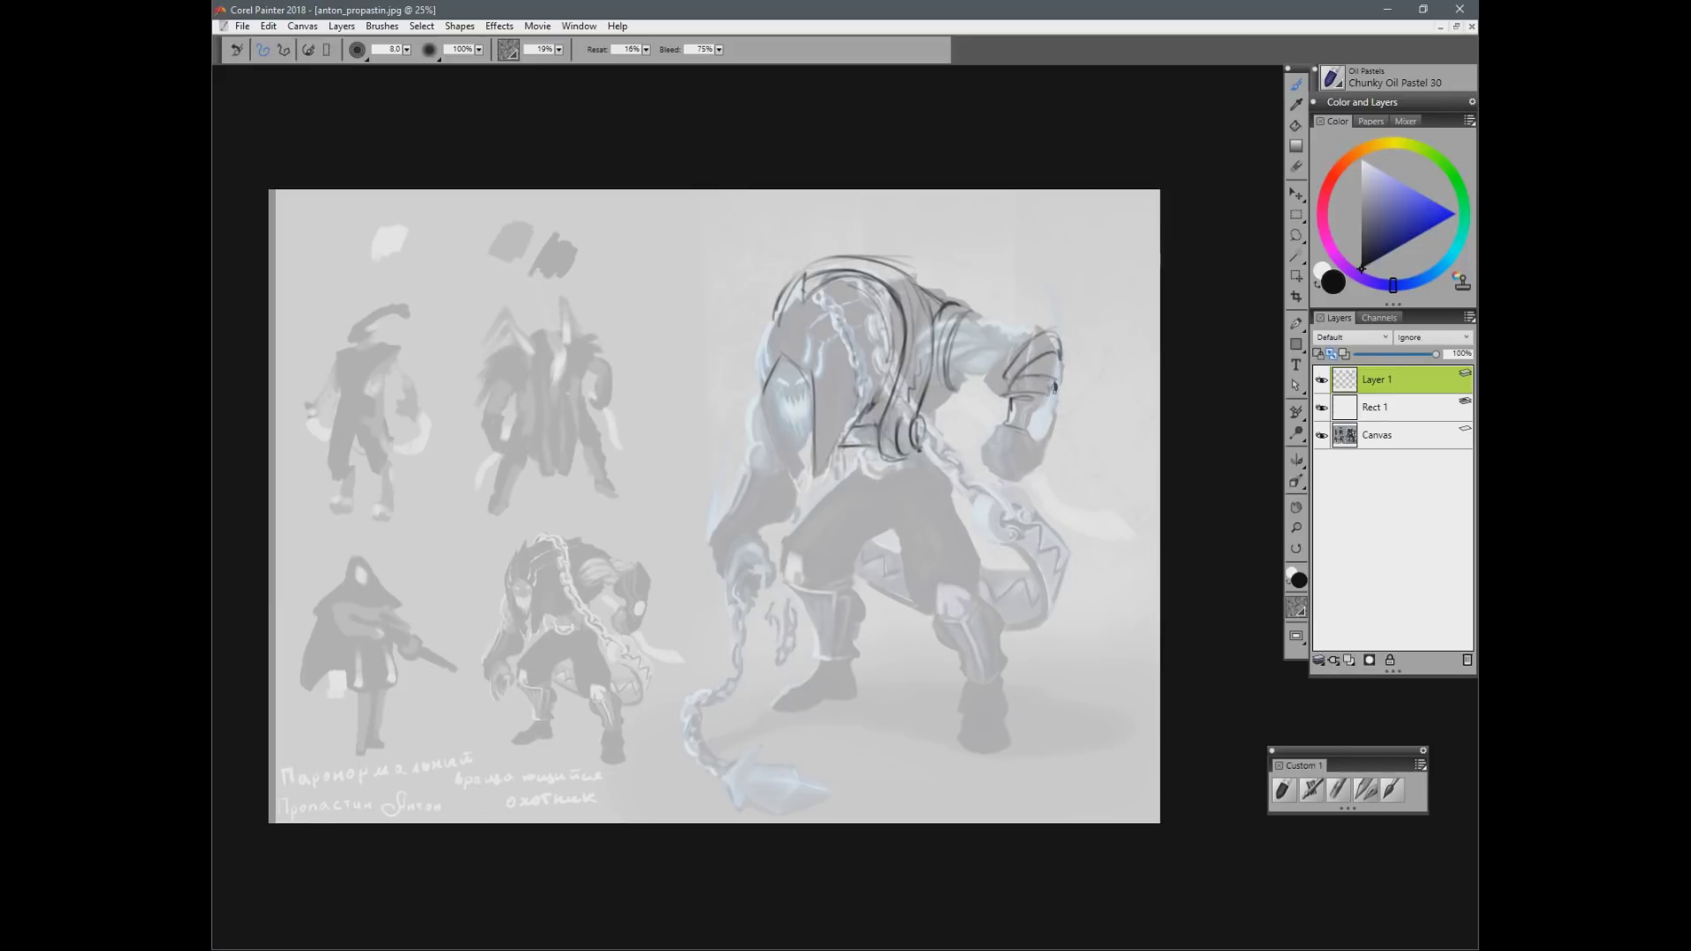
{"action": "key", "text": "n"}
{"action": "mouse_move", "coordinate": [1064, 392]}
{"action": "left_mouse_down"}
{"action": "mouse_move", "coordinate": [1022, 353]}
{"action": "mouse_move", "coordinate": [1013, 408]}
{"action": "mouse_move", "coordinate": [1044, 436]}
{"action": "mouse_move", "coordinate": [1055, 412]}
{"action": "left_mouse_up"}
{"action": "key", "text": "b"}
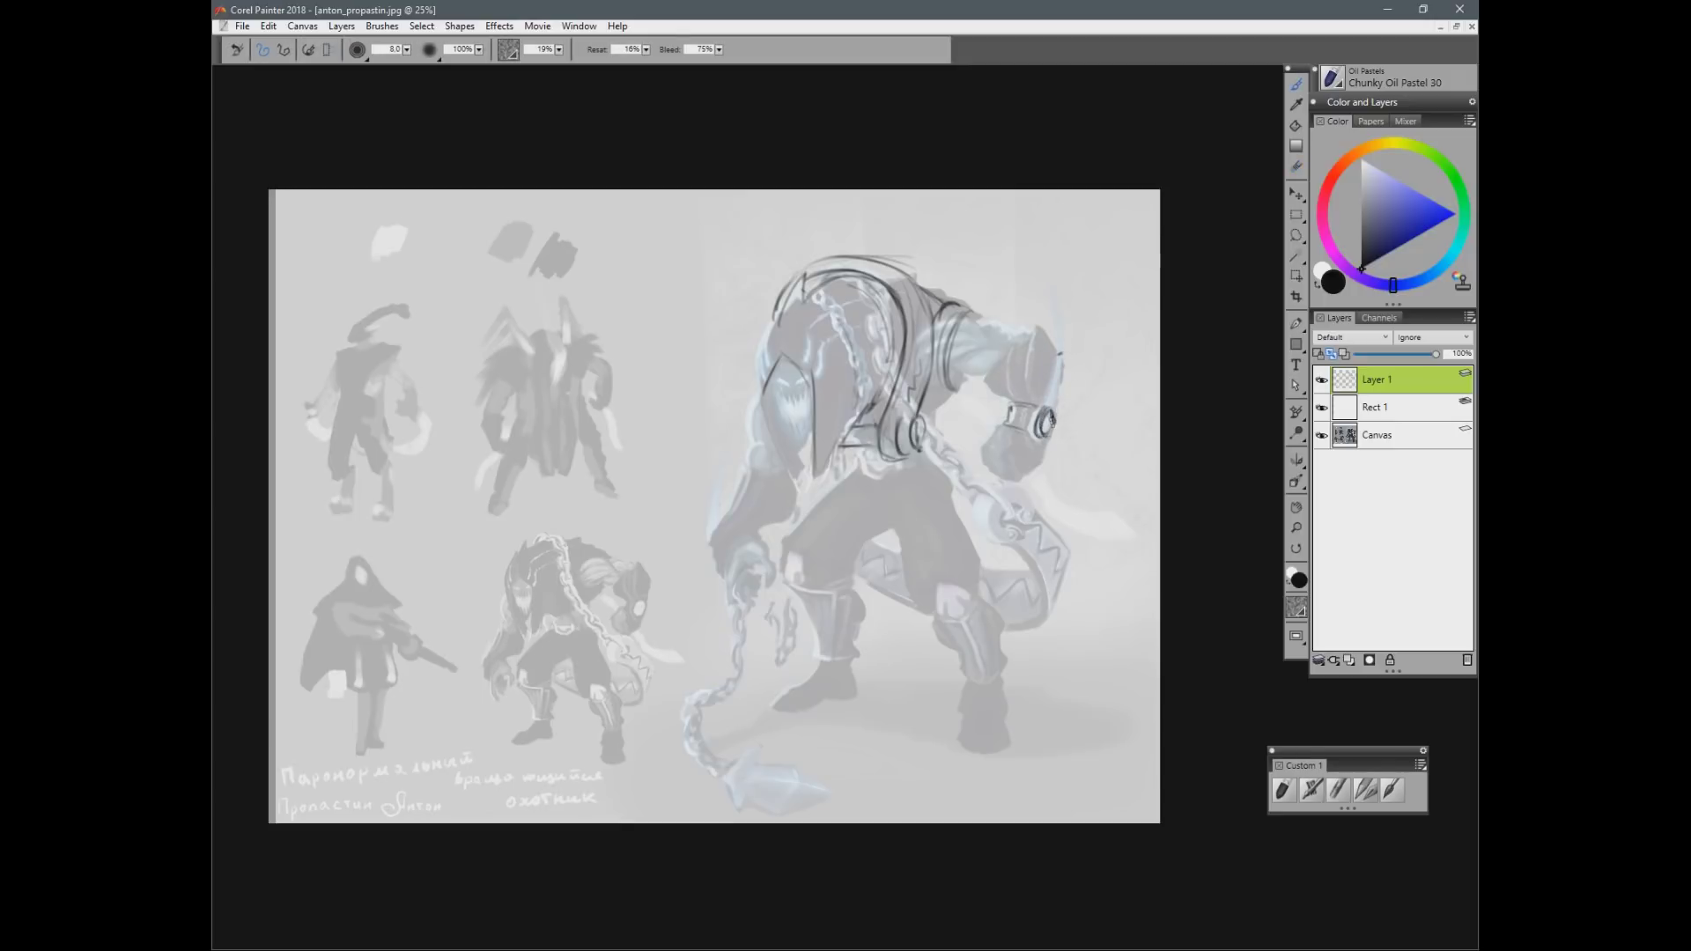
Step: Detail the hip joint's inner ring and draw armoured bands around both shins with small stones on the ground
{"action": "mouse_move", "coordinate": [912, 411]}
{"action": "left_mouse_down"}
{"action": "mouse_move", "coordinate": [900, 434]}
{"action": "mouse_move", "coordinate": [918, 451]}
{"action": "left_mouse_up"}
{"action": "mouse_move", "coordinate": [961, 651]}
{"action": "left_mouse_down"}
{"action": "mouse_move", "coordinate": [963, 694]}
{"action": "mouse_move", "coordinate": [1004, 656]}
{"action": "left_mouse_up"}
{"action": "mouse_move", "coordinate": [816, 631]}
{"action": "left_mouse_down"}
{"action": "mouse_move", "coordinate": [859, 634]}
{"action": "mouse_move", "coordinate": [859, 661]}
{"action": "mouse_move", "coordinate": [942, 685]}
{"action": "mouse_move", "coordinate": [1071, 649]}
{"action": "mouse_move", "coordinate": [1147, 651]}
{"action": "left_mouse_up"}
{"action": "key", "text": "ctrl+z"}
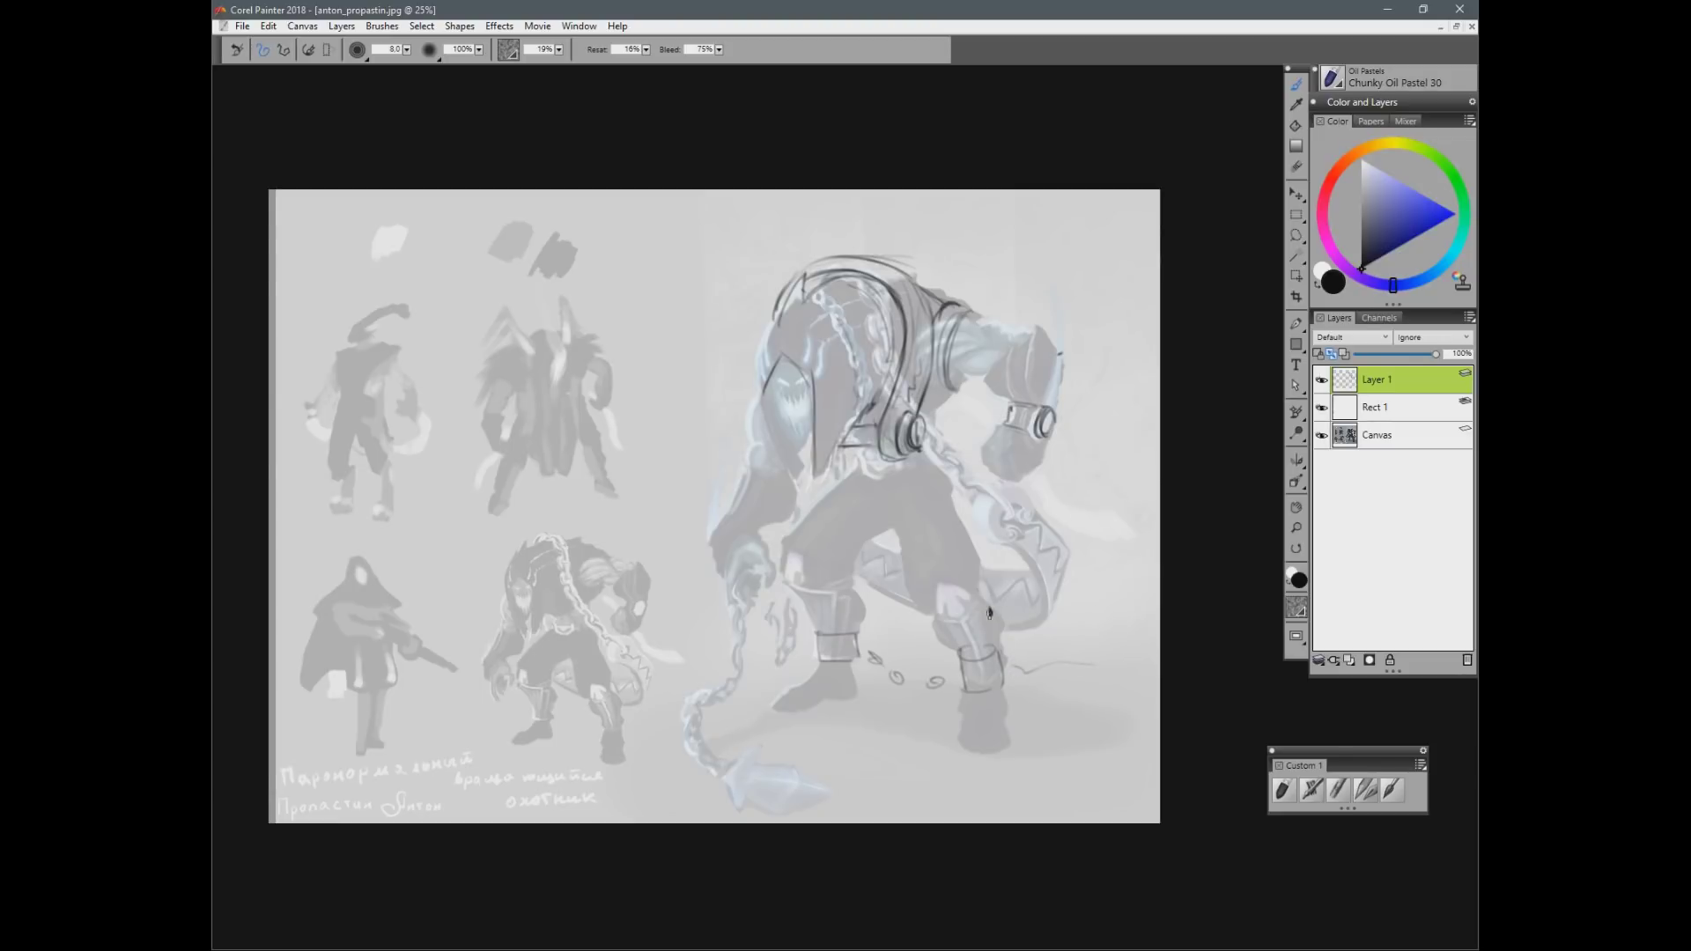
{"action": "mouse_move", "coordinate": [812, 630]}
{"action": "left_mouse_down"}
{"action": "mouse_move", "coordinate": [856, 631]}
{"action": "mouse_move", "coordinate": [818, 662]}
{"action": "left_mouse_up"}
{"action": "left_click_drag", "start_coordinate": [817, 663], "coordinate": [858, 653]}
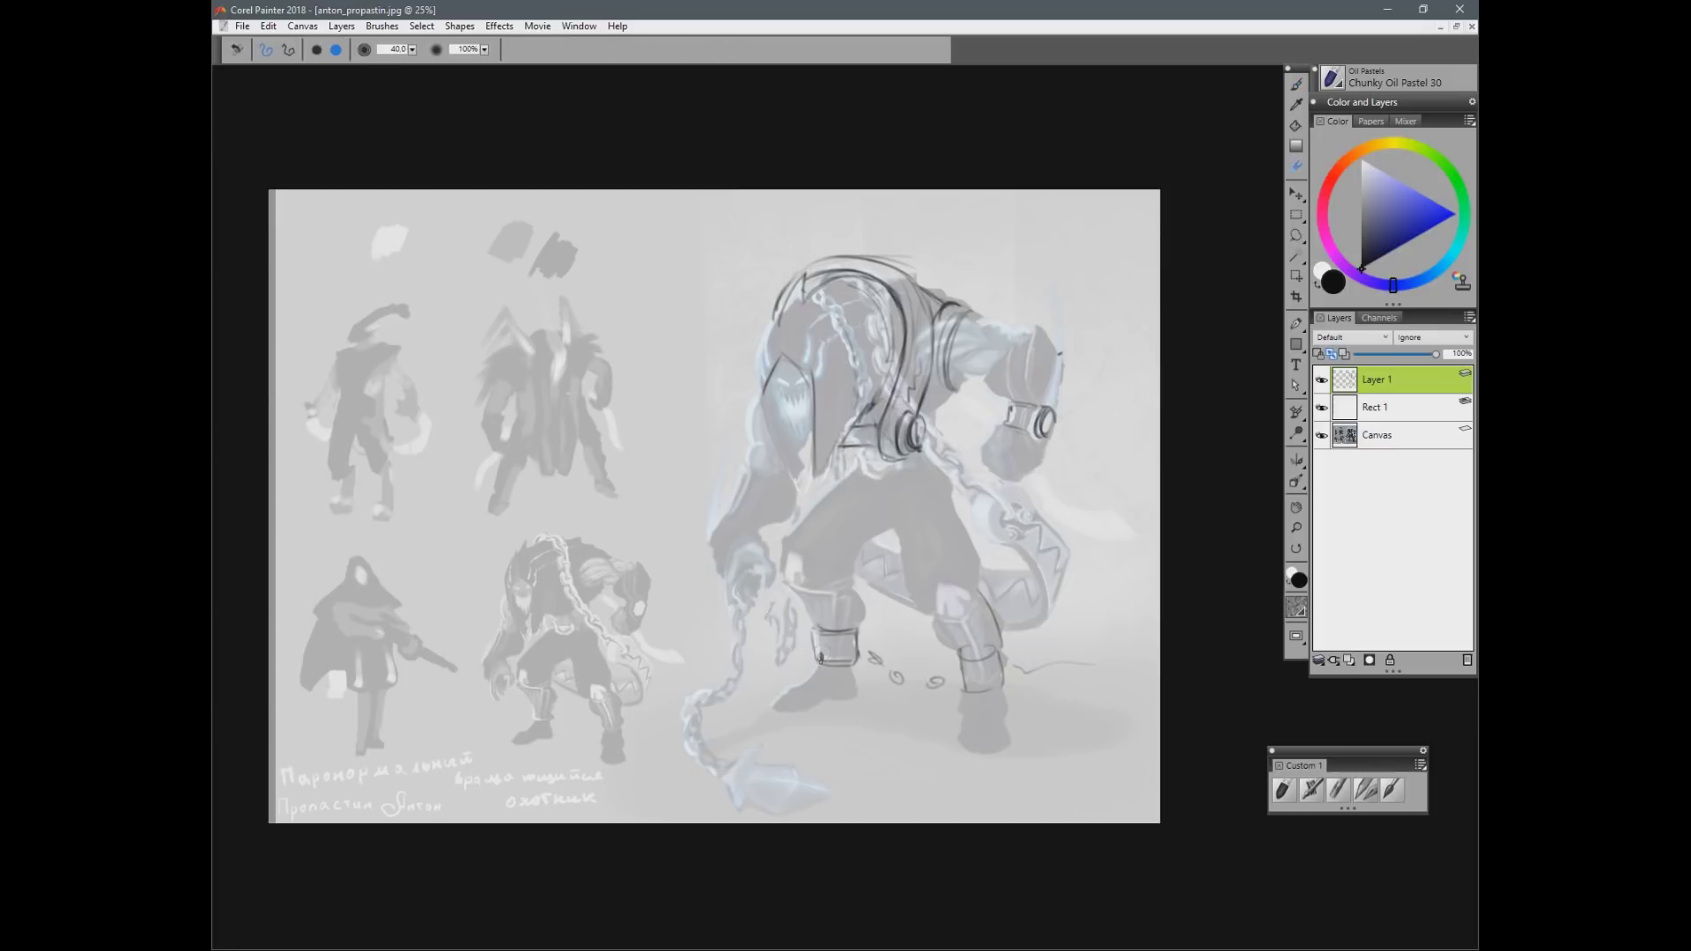
Step: Redraw the bent arm's elbow guard with a rounded plate and add contours to the hip and thighs
{"action": "left_click_drag", "start_coordinate": [1004, 366], "coordinate": [1051, 352]}
{"action": "mouse_move", "coordinate": [1002, 365]}
{"action": "left_mouse_down"}
{"action": "mouse_move", "coordinate": [1054, 354]}
{"action": "mouse_move", "coordinate": [1008, 388]}
{"action": "mouse_move", "coordinate": [1048, 370]}
{"action": "mouse_move", "coordinate": [1012, 401]}
{"action": "mouse_move", "coordinate": [1056, 372]}
{"action": "mouse_move", "coordinate": [1050, 414]}
{"action": "mouse_move", "coordinate": [1006, 365]}
{"action": "mouse_move", "coordinate": [1022, 339]}
{"action": "mouse_move", "coordinate": [995, 371]}
{"action": "left_mouse_up"}
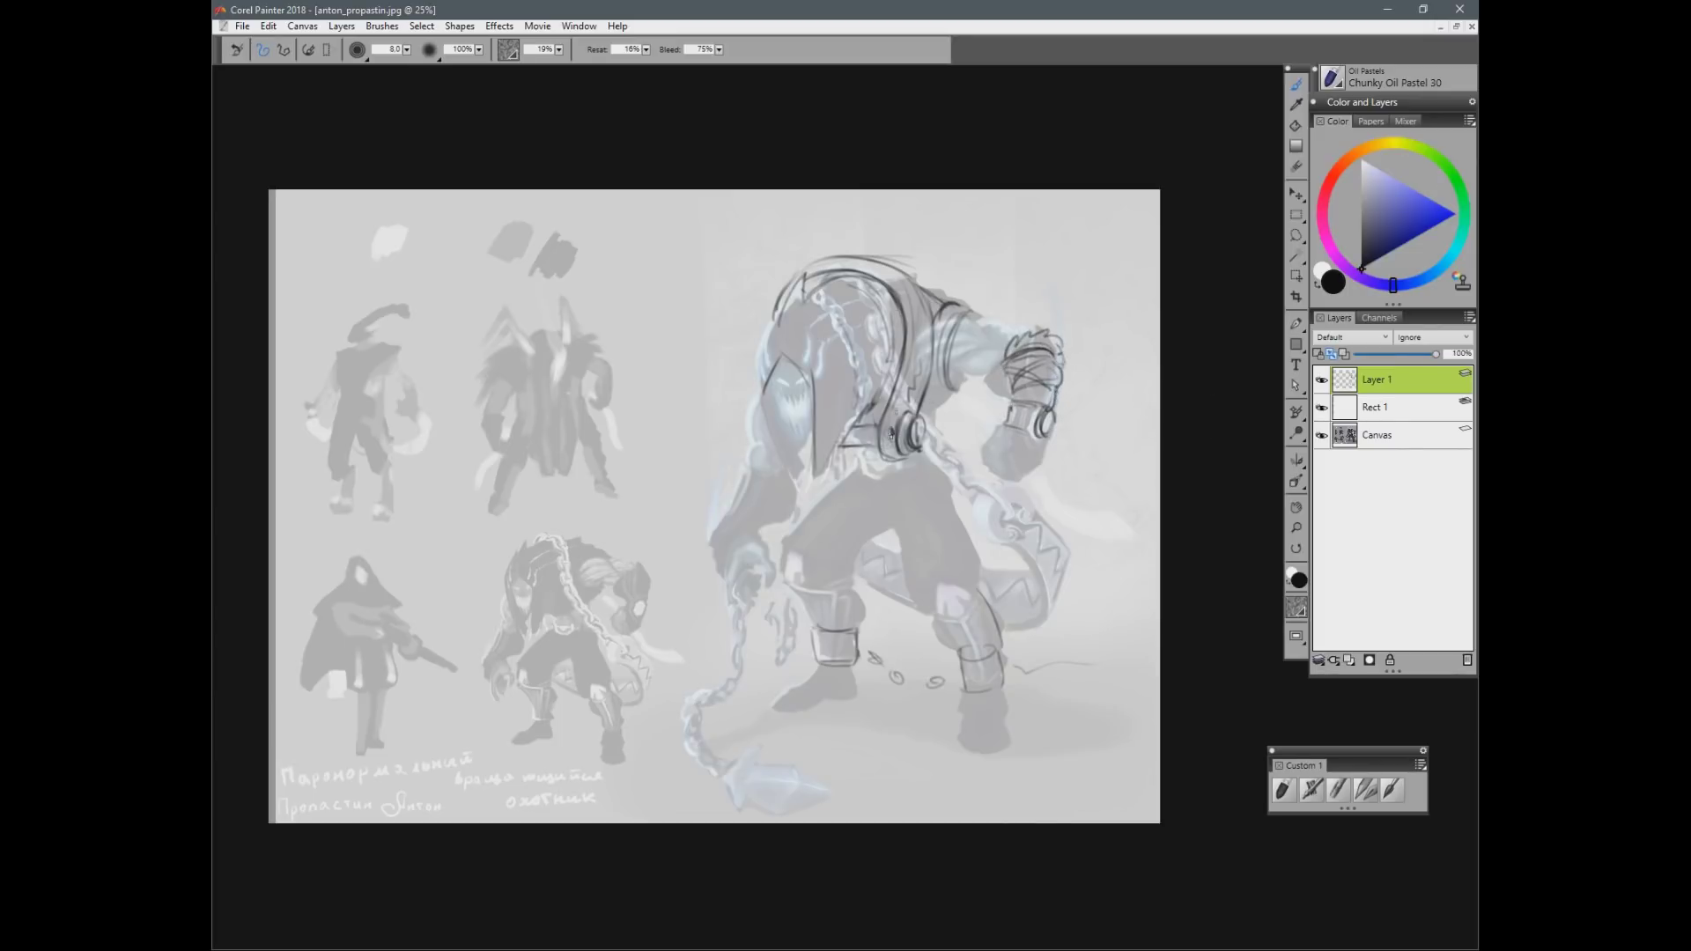
{"action": "mouse_move", "coordinate": [926, 421]}
{"action": "left_mouse_down"}
{"action": "mouse_move", "coordinate": [941, 396]}
{"action": "mouse_move", "coordinate": [935, 449]}
{"action": "mouse_move", "coordinate": [950, 414]}
{"action": "left_mouse_up"}
{"action": "key", "text": "n"}
{"action": "mouse_move", "coordinate": [1003, 375]}
{"action": "left_mouse_down"}
{"action": "mouse_move", "coordinate": [1053, 359]}
{"action": "mouse_move", "coordinate": [1005, 366]}
{"action": "mouse_move", "coordinate": [1040, 334]}
{"action": "mouse_move", "coordinate": [1064, 349]}
{"action": "mouse_move", "coordinate": [1010, 370]}
{"action": "mouse_move", "coordinate": [1065, 355]}
{"action": "mouse_move", "coordinate": [1012, 354]}
{"action": "mouse_move", "coordinate": [1009, 372]}
{"action": "mouse_move", "coordinate": [1030, 361]}
{"action": "mouse_move", "coordinate": [1003, 392]}
{"action": "mouse_move", "coordinate": [1053, 358]}
{"action": "mouse_move", "coordinate": [1021, 336]}
{"action": "left_mouse_up"}
{"action": "key", "text": "b"}
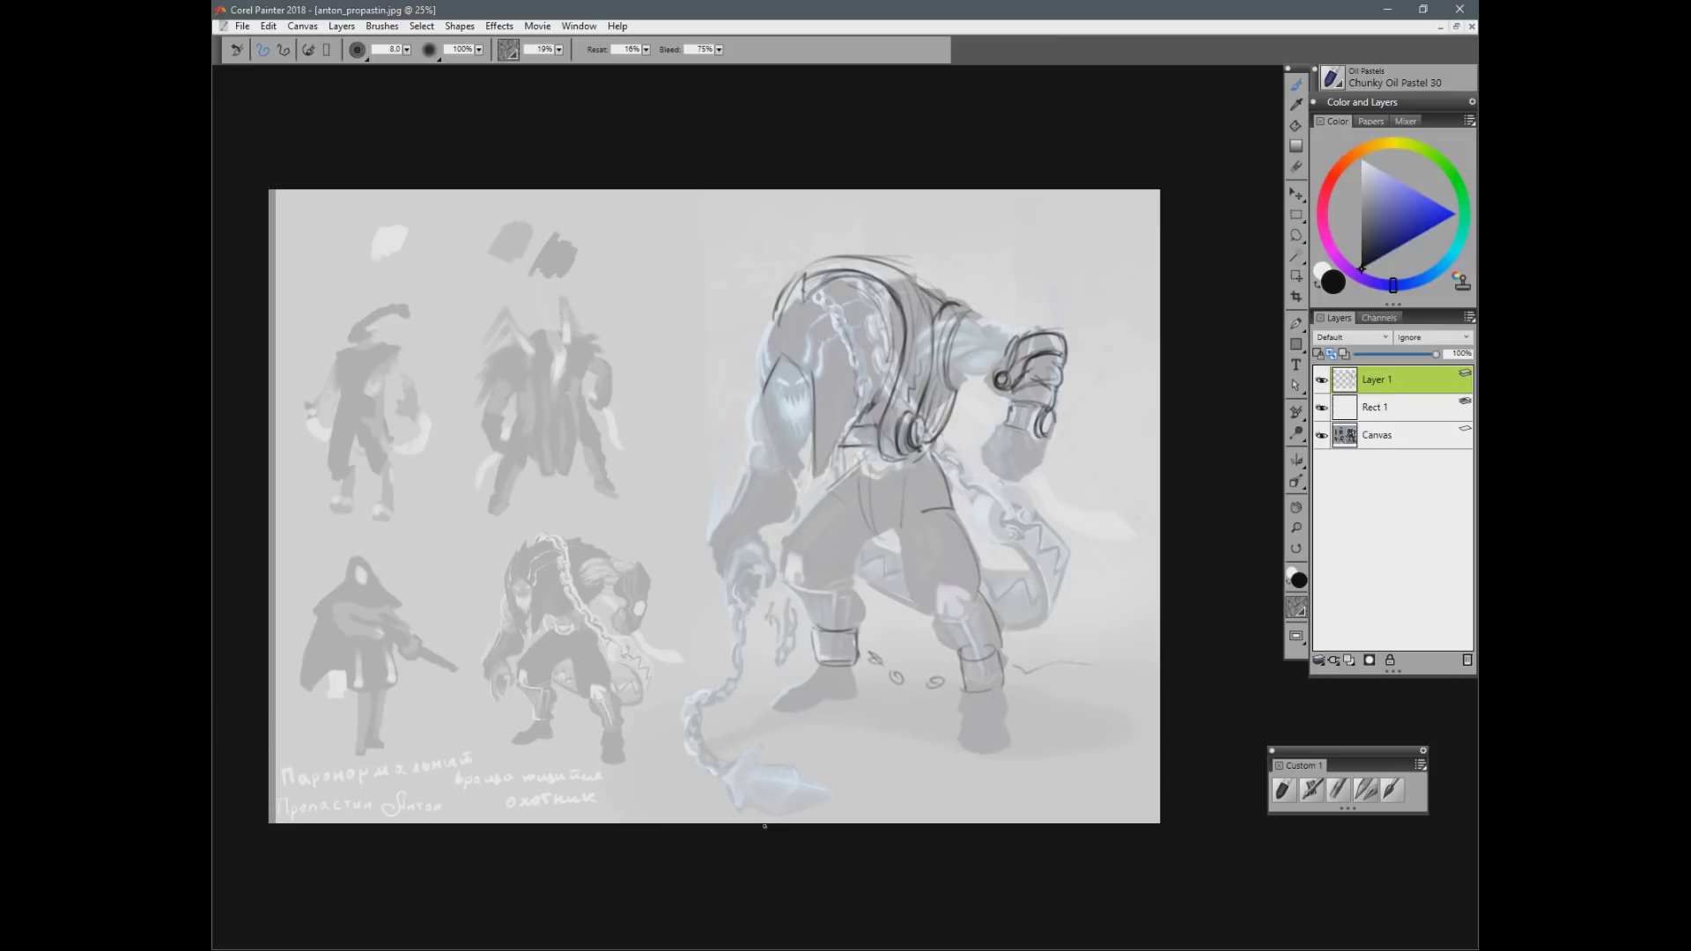
{"action": "mouse_move", "coordinate": [913, 287]}
{"action": "left_mouse_down"}
{"action": "mouse_move", "coordinate": [978, 264]}
{"action": "mouse_move", "coordinate": [1091, 361]}
{"action": "mouse_move", "coordinate": [1114, 421]}
{"action": "left_mouse_up"}
{"action": "left_click_drag", "start_coordinate": [1004, 302], "coordinate": [1046, 328]}
{"action": "key", "text": "ctrl+z"}
{"action": "key", "text": "ctrl+z"}
{"action": "key", "text": "ctrl+z"}
Step: Add the upper arm contour, outline the chain's barbed spearhead and close the face mask into a lower point
{"action": "mouse_move", "coordinate": [960, 310]}
{"action": "left_mouse_down"}
{"action": "mouse_move", "coordinate": [1041, 337]}
{"action": "mouse_move", "coordinate": [988, 379]}
{"action": "left_mouse_up"}
{"action": "mouse_move", "coordinate": [728, 769]}
{"action": "left_mouse_down"}
{"action": "mouse_move", "coordinate": [785, 740]}
{"action": "mouse_move", "coordinate": [755, 773]}
{"action": "mouse_move", "coordinate": [905, 816]}
{"action": "mouse_move", "coordinate": [771, 808]}
{"action": "left_mouse_up"}
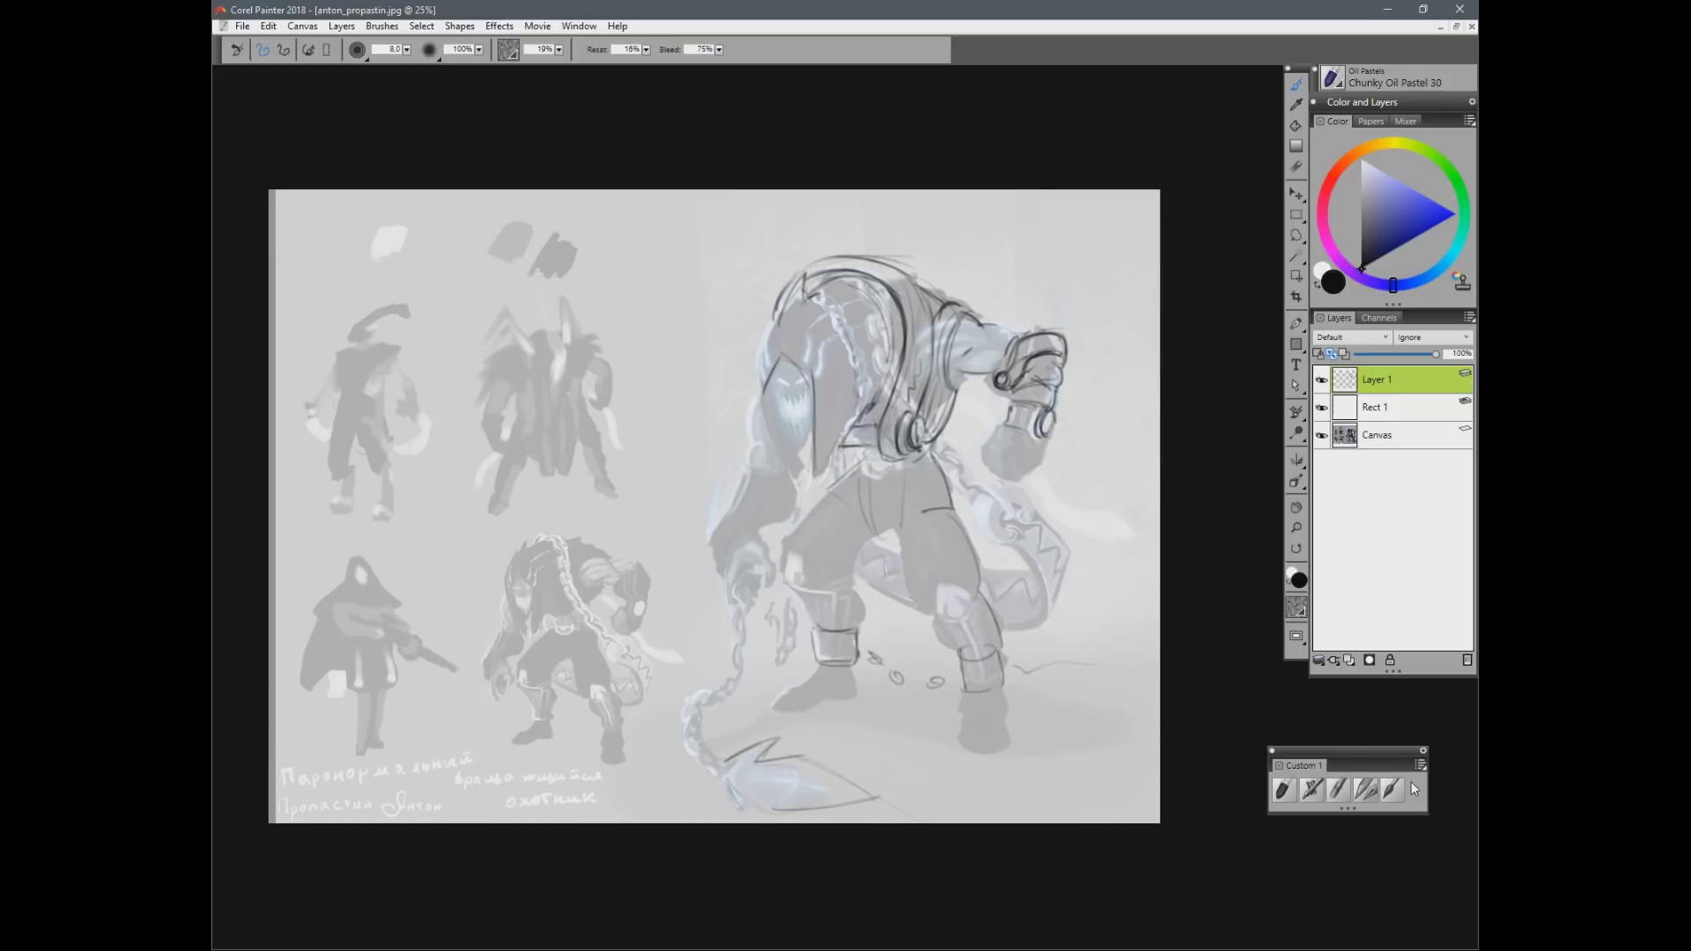
{"action": "left_click_drag", "start_coordinate": [766, 418], "coordinate": [796, 486]}
{"action": "left_click_drag", "start_coordinate": [768, 382], "coordinate": [793, 453]}
{"action": "mouse_move", "coordinate": [961, 474]}
{"action": "left_mouse_down"}
{"action": "mouse_move", "coordinate": [996, 603]}
{"action": "mouse_move", "coordinate": [1014, 581]}
{"action": "left_mouse_up"}
{"action": "key", "text": "ctrl+z"}
{"action": "key", "text": "ctrl+z"}
{"action": "key", "text": "ctrl+z"}
Step: Draw the trousers' front seam and the knee contour, and touch up the shin band and shoulder edge
{"action": "mouse_move", "coordinate": [864, 447]}
{"action": "left_mouse_down"}
{"action": "mouse_move", "coordinate": [858, 487]}
{"action": "mouse_move", "coordinate": [929, 473]}
{"action": "mouse_move", "coordinate": [819, 502]}
{"action": "mouse_move", "coordinate": [863, 513]}
{"action": "mouse_move", "coordinate": [870, 538]}
{"action": "left_mouse_up"}
{"action": "mouse_move", "coordinate": [899, 480]}
{"action": "left_mouse_down"}
{"action": "mouse_move", "coordinate": [925, 613]}
{"action": "mouse_move", "coordinate": [980, 596]}
{"action": "left_mouse_up"}
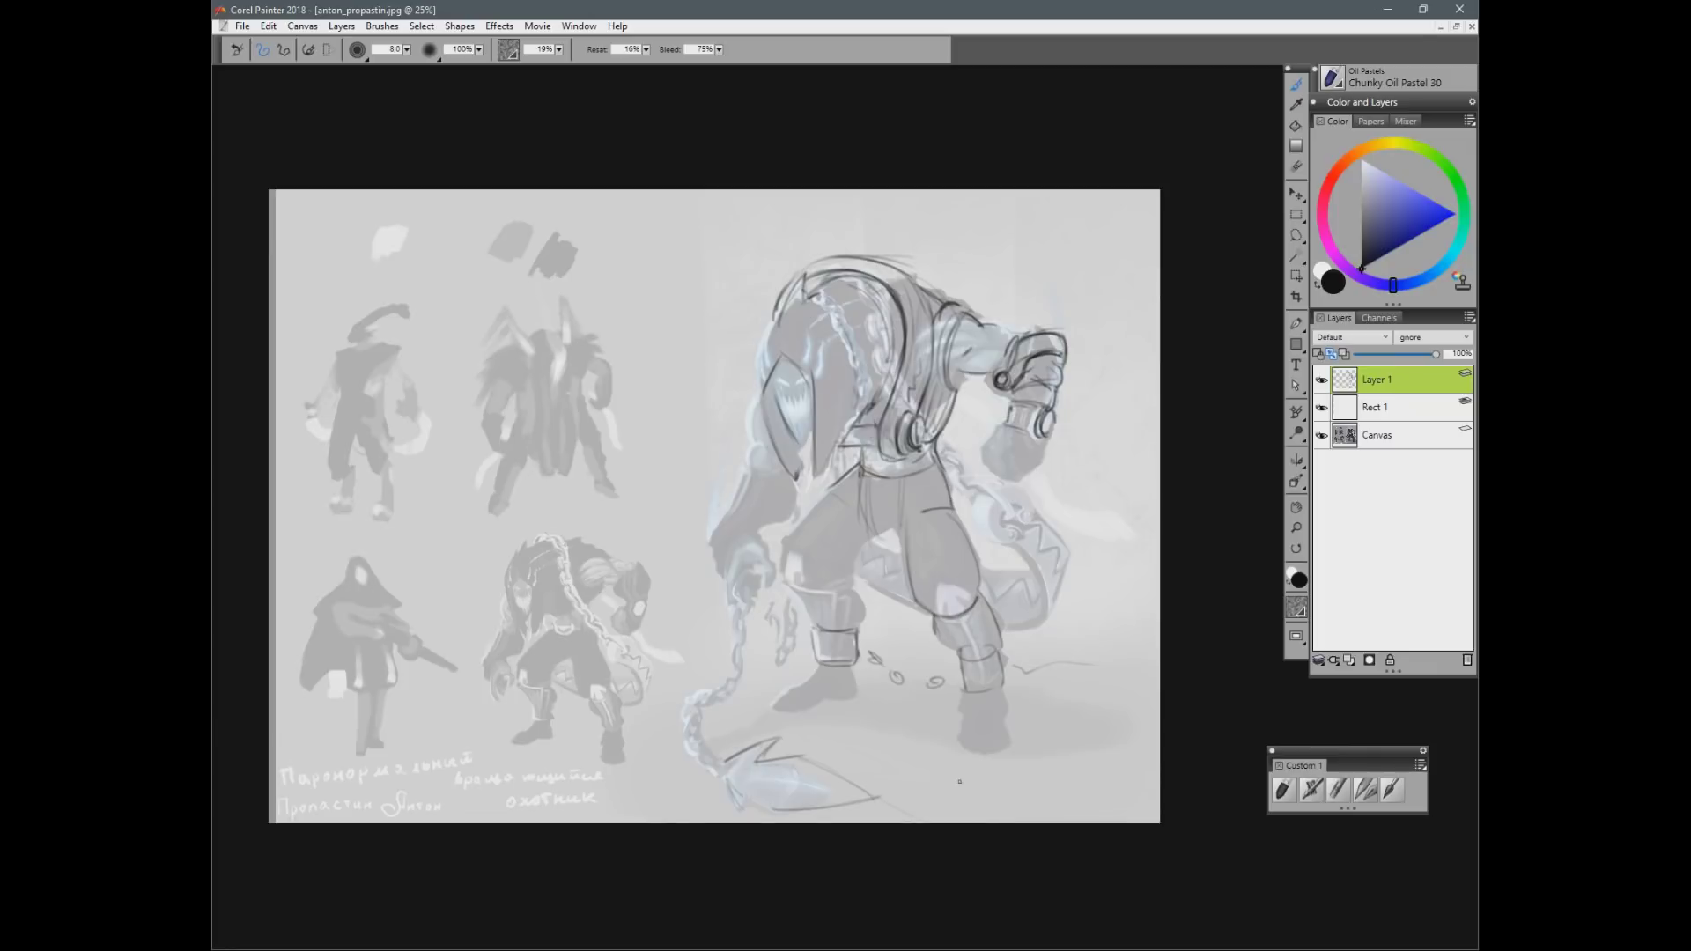
{"action": "left_click_drag", "start_coordinate": [859, 653], "coordinate": [875, 668]}
{"action": "mouse_move", "coordinate": [948, 321]}
{"action": "left_mouse_down"}
{"action": "mouse_move", "coordinate": [939, 387]}
{"action": "mouse_move", "coordinate": [967, 381]}
{"action": "left_mouse_up"}
{"action": "left_click_drag", "start_coordinate": [967, 380], "coordinate": [957, 408]}
{"action": "key", "text": "ctrl+z"}
Step: Switch to the flame mage picture, cover it with a pale rectangle at 48% opacity and return to the brush
{"action": "left_click", "coordinate": [1442, 28]}
{"action": "key", "text": "alt+Tab"}
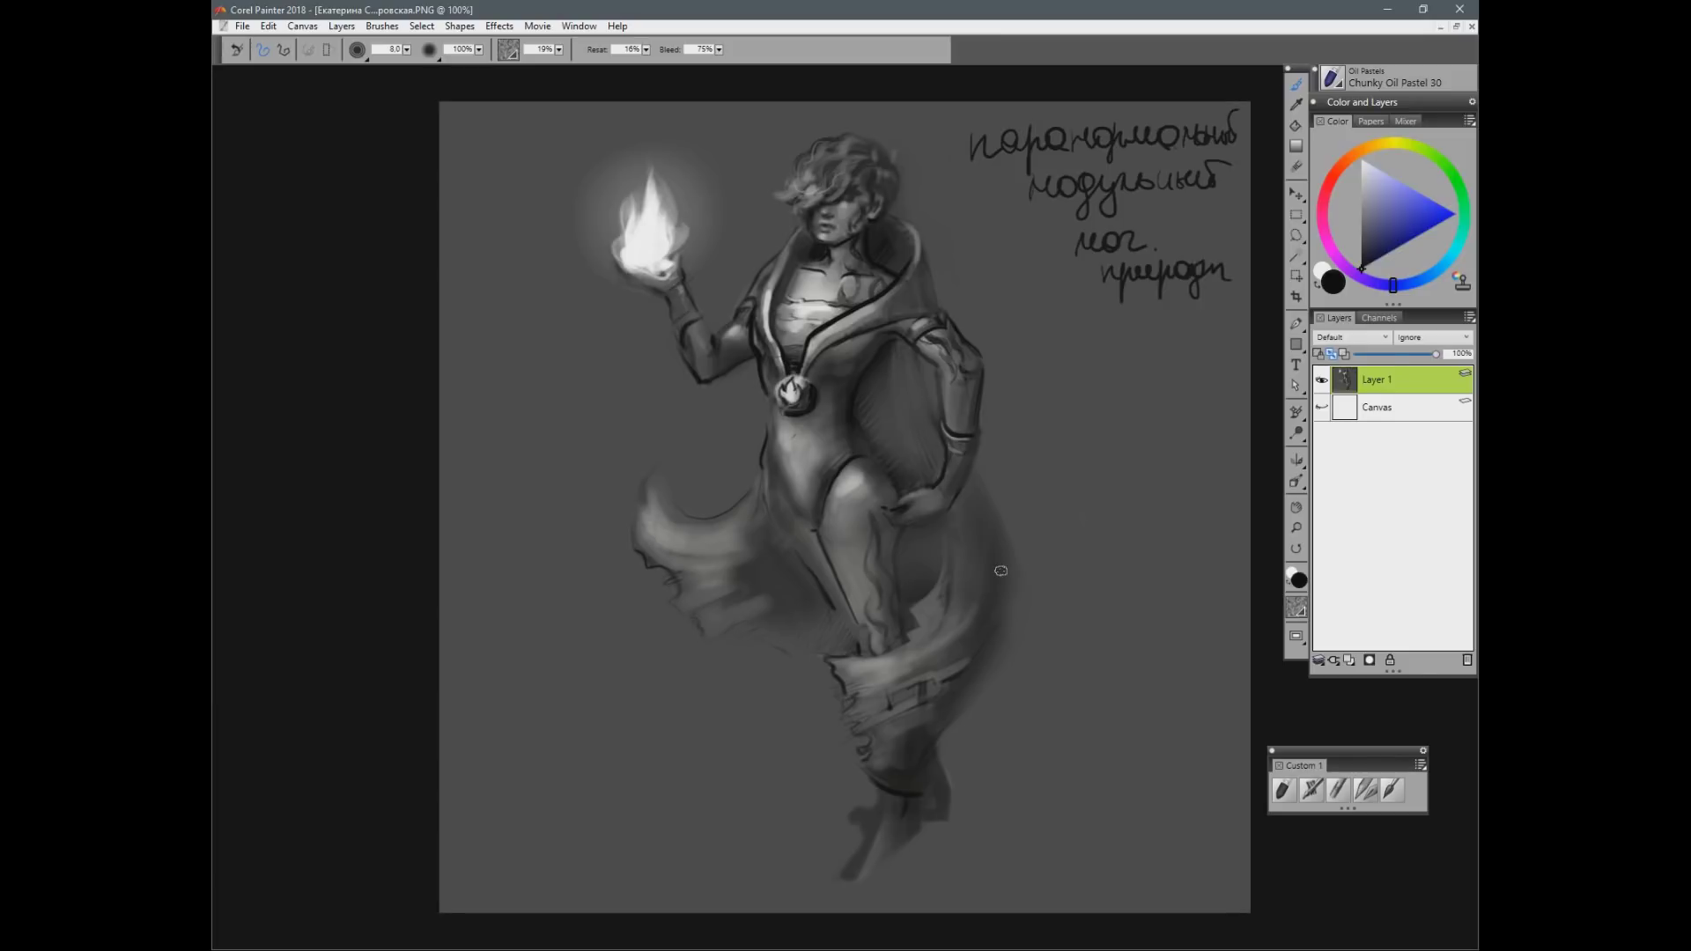
{"action": "left_click", "coordinate": [1297, 345]}
{"action": "key", "text": "ctrl+minus"}
{"action": "left_click_drag", "start_coordinate": [519, 183], "coordinate": [1268, 932]}
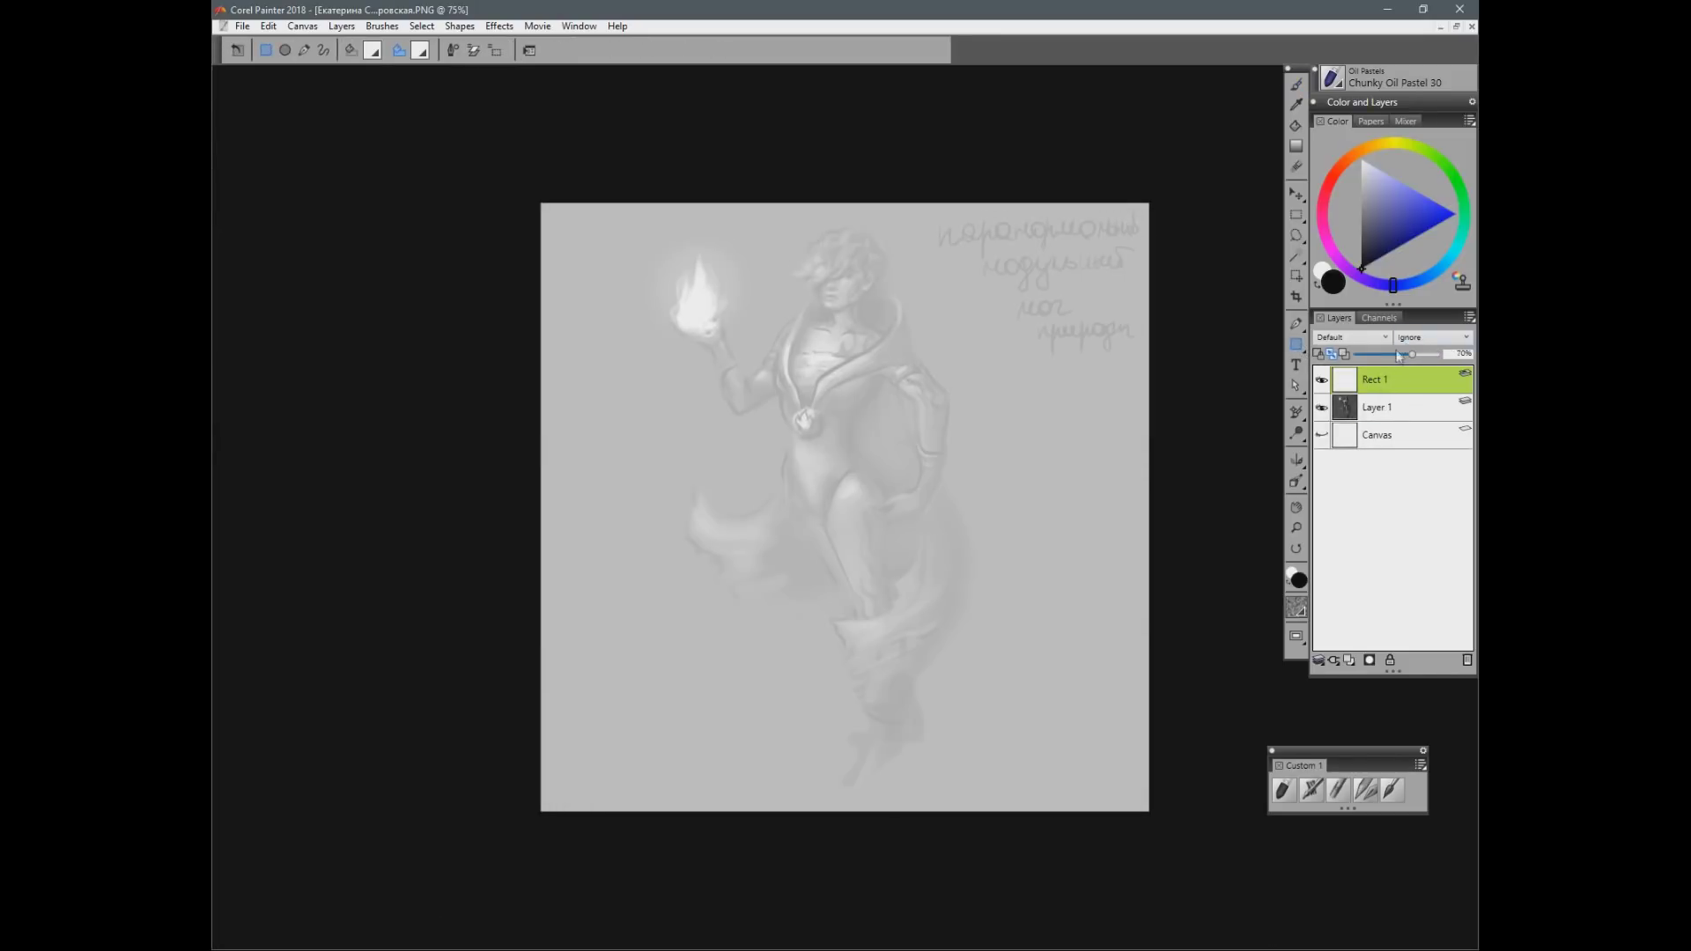
{"action": "left_click_drag", "start_coordinate": [1400, 351], "coordinate": [1394, 354]}
{"action": "key", "text": "b"}
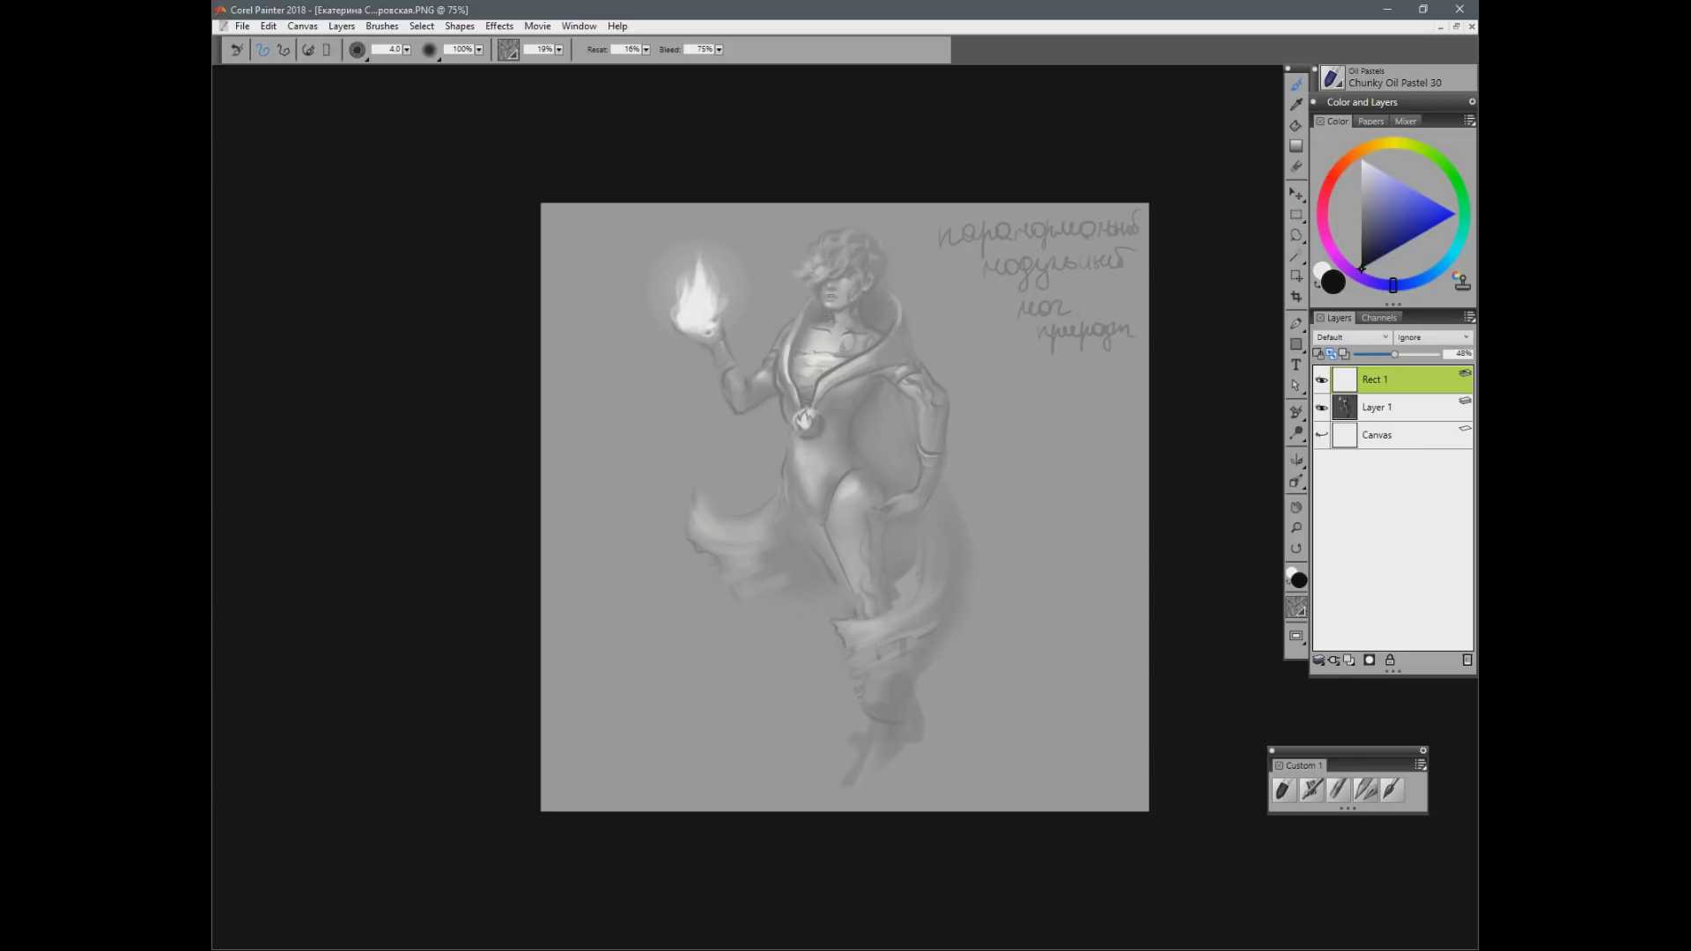
Step: Add a new layer and, with a smaller brush, outline the mage's high collar and the side of her waist
{"action": "key", "text": "ctrl+shift+n"}
{"action": "key", "text": "bracketleft"}
{"action": "left_click_drag", "start_coordinate": [812, 299], "coordinate": [783, 368]}
{"action": "mouse_move", "coordinate": [879, 282]}
{"action": "left_mouse_down"}
{"action": "mouse_move", "coordinate": [875, 350]}
{"action": "mouse_move", "coordinate": [911, 367]}
{"action": "left_mouse_up"}
{"action": "left_click_drag", "start_coordinate": [788, 345], "coordinate": [803, 312]}
{"action": "left_click_drag", "start_coordinate": [871, 386], "coordinate": [854, 468]}
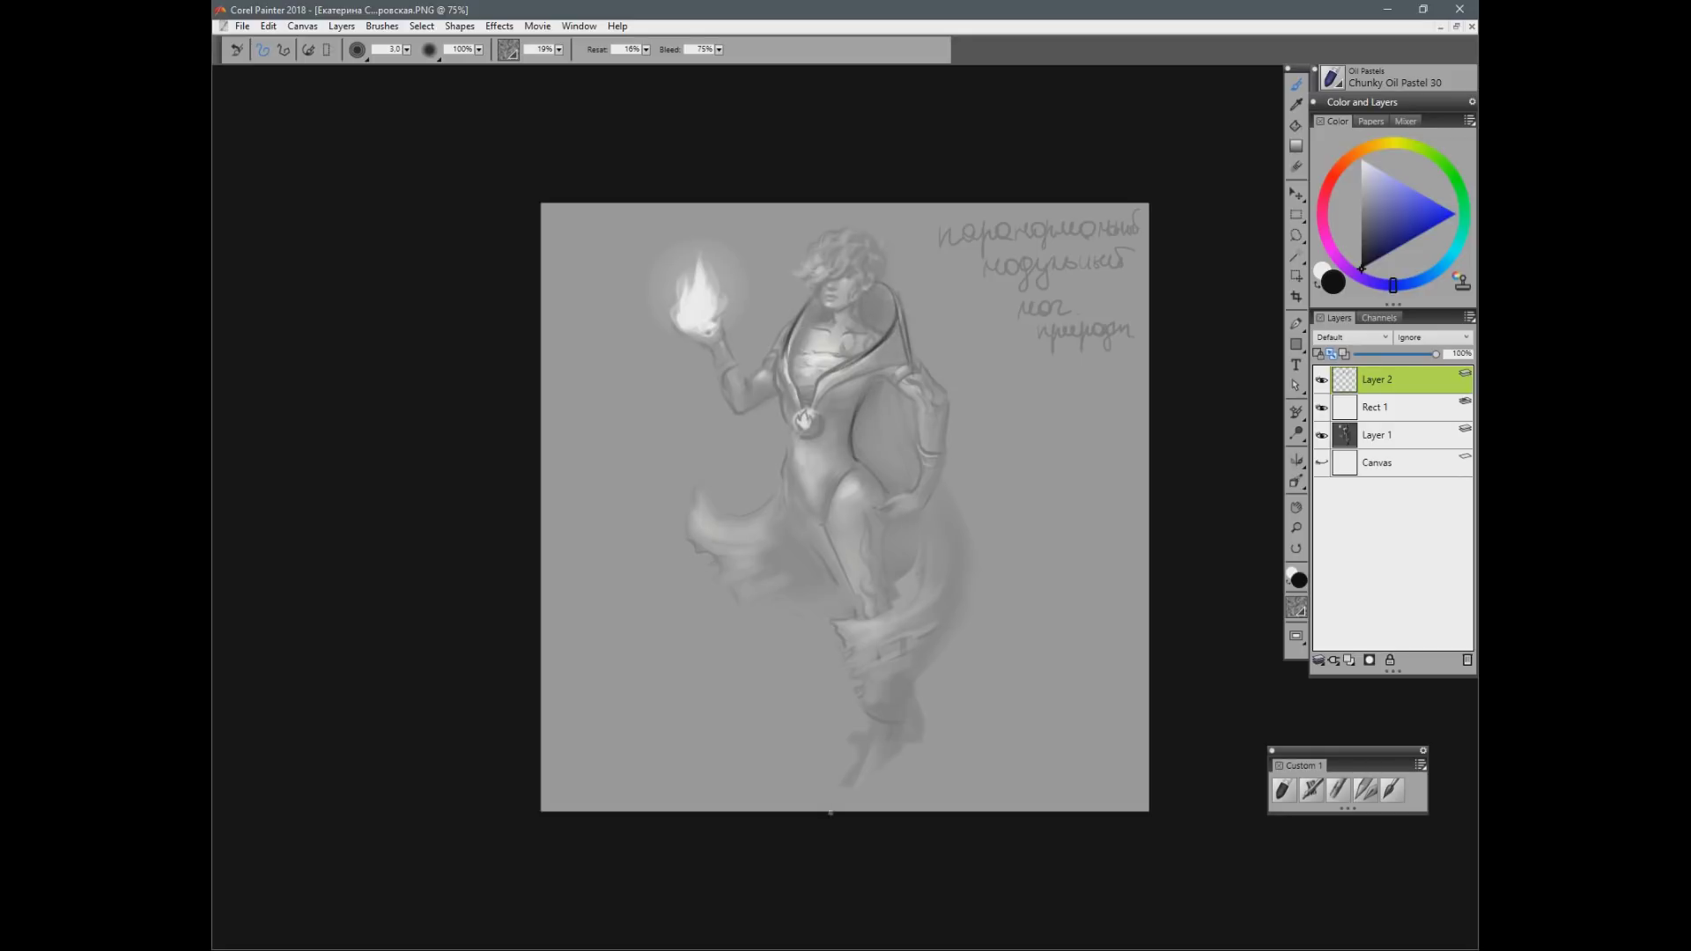
Step: Raise the covering rectangle's opacity to fade the mage further and reselect the sketch layer
{"action": "left_click_drag", "start_coordinate": [887, 386], "coordinate": [912, 408]}
{"action": "key", "text": "ctrl+z"}
{"action": "left_click", "coordinate": [1387, 402]}
{"action": "left_click_drag", "start_coordinate": [1395, 354], "coordinate": [1406, 356]}
{"action": "left_click", "coordinate": [1375, 384]}
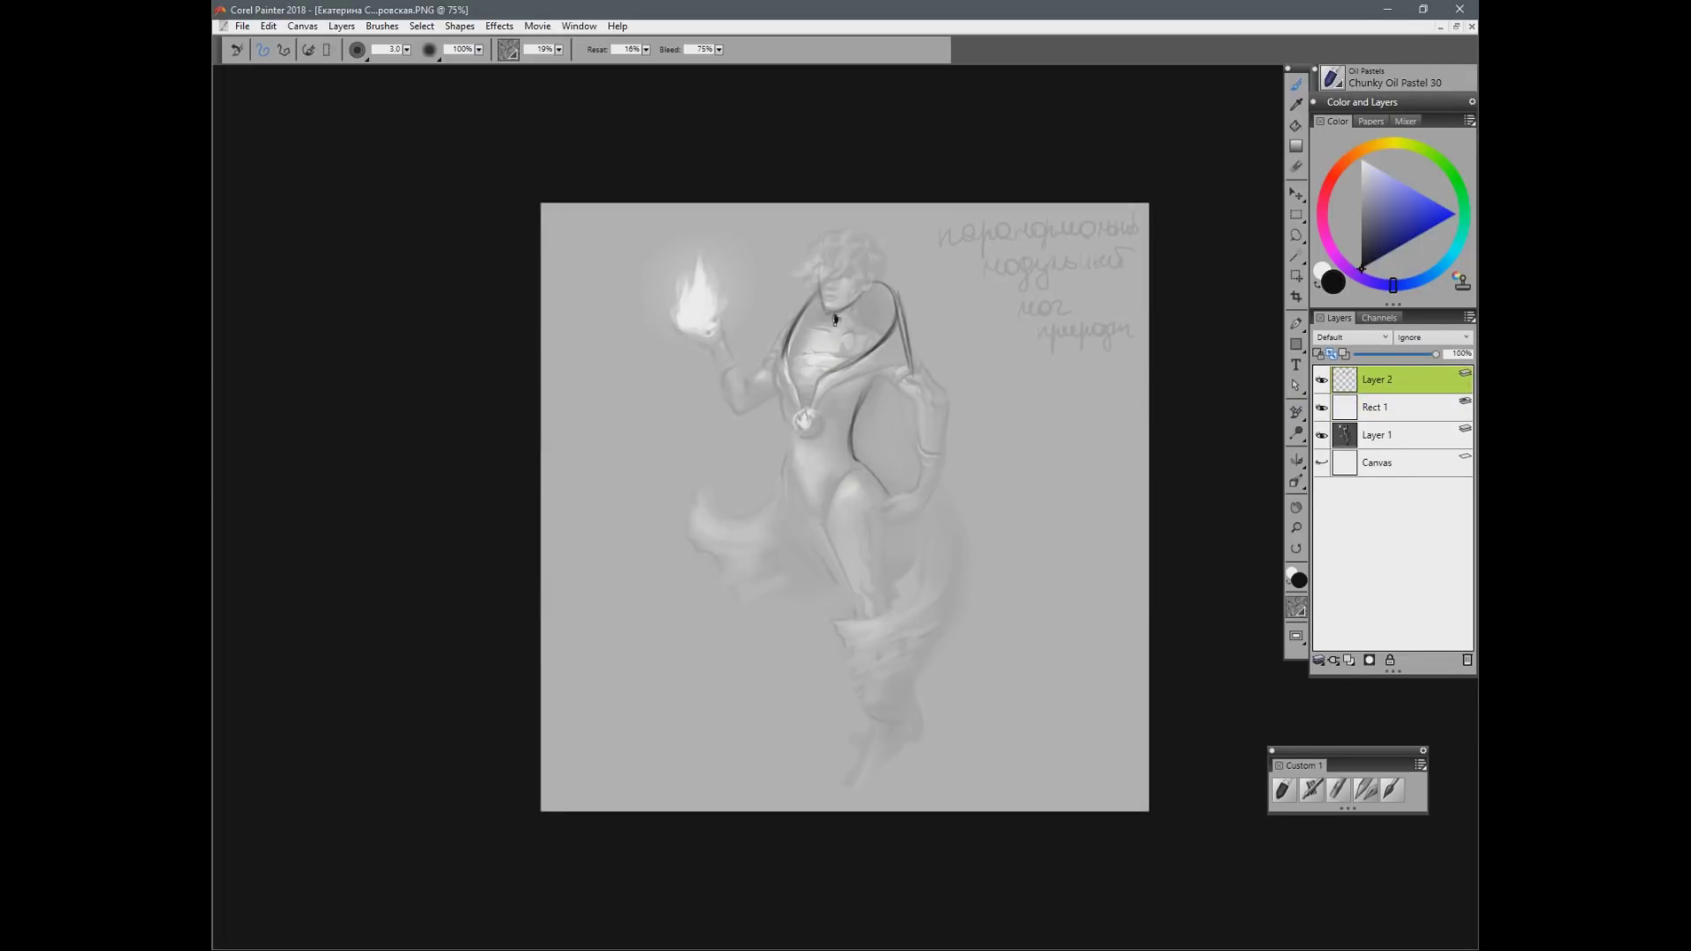
Step: Outline the collar's inner edges, the neckline, the narrow front strip and the torso sides
{"action": "mouse_move", "coordinate": [858, 295]}
{"action": "left_mouse_down"}
{"action": "mouse_move", "coordinate": [859, 323]}
{"action": "mouse_move", "coordinate": [795, 374]}
{"action": "left_mouse_up"}
{"action": "mouse_move", "coordinate": [859, 320]}
{"action": "left_mouse_down"}
{"action": "mouse_move", "coordinate": [854, 372]}
{"action": "mouse_move", "coordinate": [815, 385]}
{"action": "mouse_move", "coordinate": [841, 369]}
{"action": "mouse_move", "coordinate": [819, 367]}
{"action": "mouse_move", "coordinate": [829, 380]}
{"action": "mouse_move", "coordinate": [797, 405]}
{"action": "mouse_move", "coordinate": [804, 448]}
{"action": "left_mouse_up"}
{"action": "left_click_drag", "start_coordinate": [816, 388], "coordinate": [809, 448]}
{"action": "left_click_drag", "start_coordinate": [784, 355], "coordinate": [790, 448]}
{"action": "left_click_drag", "start_coordinate": [869, 384], "coordinate": [853, 439]}
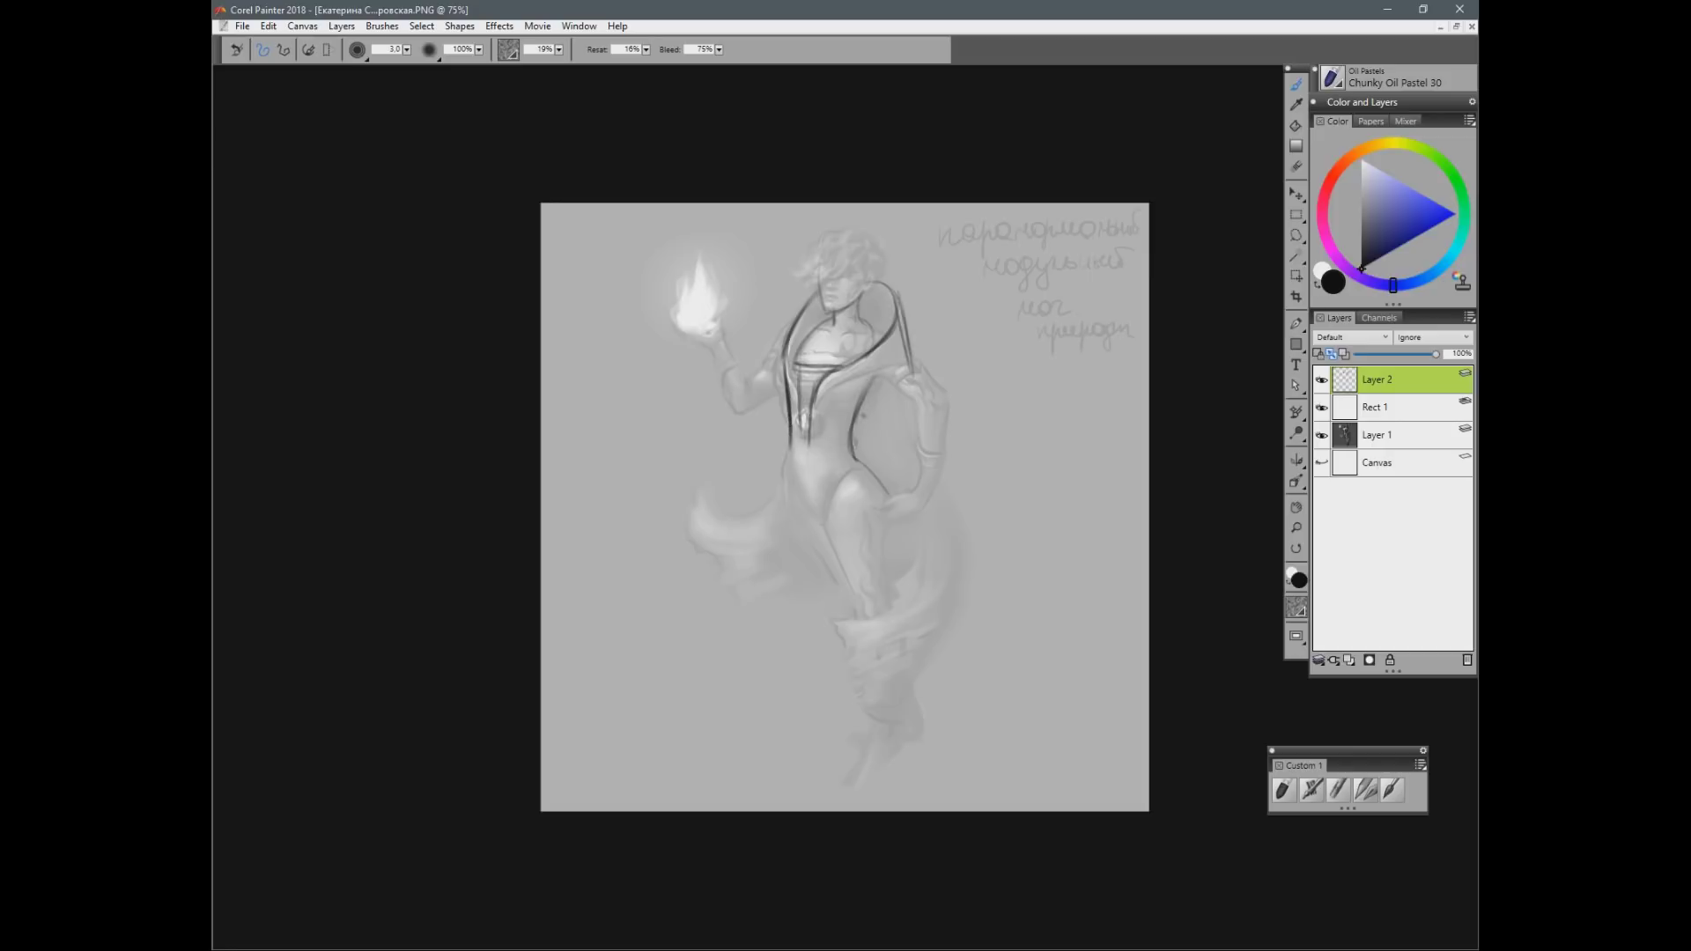
Step: Sketch the cape edges falling from both of the mage's shoulders, erasing stray lines
{"action": "left_click_drag", "start_coordinate": [874, 376], "coordinate": [890, 417]}
{"action": "mouse_move", "coordinate": [897, 319]}
{"action": "left_mouse_down"}
{"action": "mouse_move", "coordinate": [911, 440]}
{"action": "mouse_move", "coordinate": [914, 410]}
{"action": "left_mouse_up"}
{"action": "key", "text": "n"}
{"action": "key", "text": "b"}
{"action": "key", "text": "b"}
{"action": "left_click_drag", "start_coordinate": [895, 299], "coordinate": [910, 451]}
{"action": "left_click_drag", "start_coordinate": [782, 376], "coordinate": [753, 439]}
{"action": "left_click_drag", "start_coordinate": [875, 381], "coordinate": [888, 412]}
{"action": "left_click_drag", "start_coordinate": [893, 295], "coordinate": [902, 442]}
Step: Erase the excess lines beside the hip-side arm and redraw the cape edge there down to hip height
{"action": "key", "text": "n"}
{"action": "left_click_drag", "start_coordinate": [913, 328], "coordinate": [928, 583]}
{"action": "left_click_drag", "start_coordinate": [907, 365], "coordinate": [901, 504]}
{"action": "key", "text": "b"}
{"action": "left_click_drag", "start_coordinate": [898, 359], "coordinate": [911, 444]}
{"action": "mouse_move", "coordinate": [888, 410]}
{"action": "left_mouse_down"}
{"action": "mouse_move", "coordinate": [889, 466]}
{"action": "mouse_move", "coordinate": [910, 476]}
{"action": "mouse_move", "coordinate": [901, 532]}
{"action": "left_mouse_up"}
Step: Draw the mage's hips and long, straight legs tapering to the feet
{"action": "mouse_move", "coordinate": [765, 453]}
{"action": "left_mouse_down"}
{"action": "mouse_move", "coordinate": [733, 509]}
{"action": "mouse_move", "coordinate": [750, 489]}
{"action": "mouse_move", "coordinate": [791, 493]}
{"action": "mouse_move", "coordinate": [845, 650]}
{"action": "left_mouse_up"}
{"action": "left_click_drag", "start_coordinate": [822, 525], "coordinate": [838, 643]}
{"action": "mouse_move", "coordinate": [859, 466]}
{"action": "left_mouse_down"}
{"action": "mouse_move", "coordinate": [885, 528]}
{"action": "mouse_move", "coordinate": [875, 670]}
{"action": "left_mouse_up"}
{"action": "left_click_drag", "start_coordinate": [822, 525], "coordinate": [871, 806]}
{"action": "left_click_drag", "start_coordinate": [880, 700], "coordinate": [885, 773]}
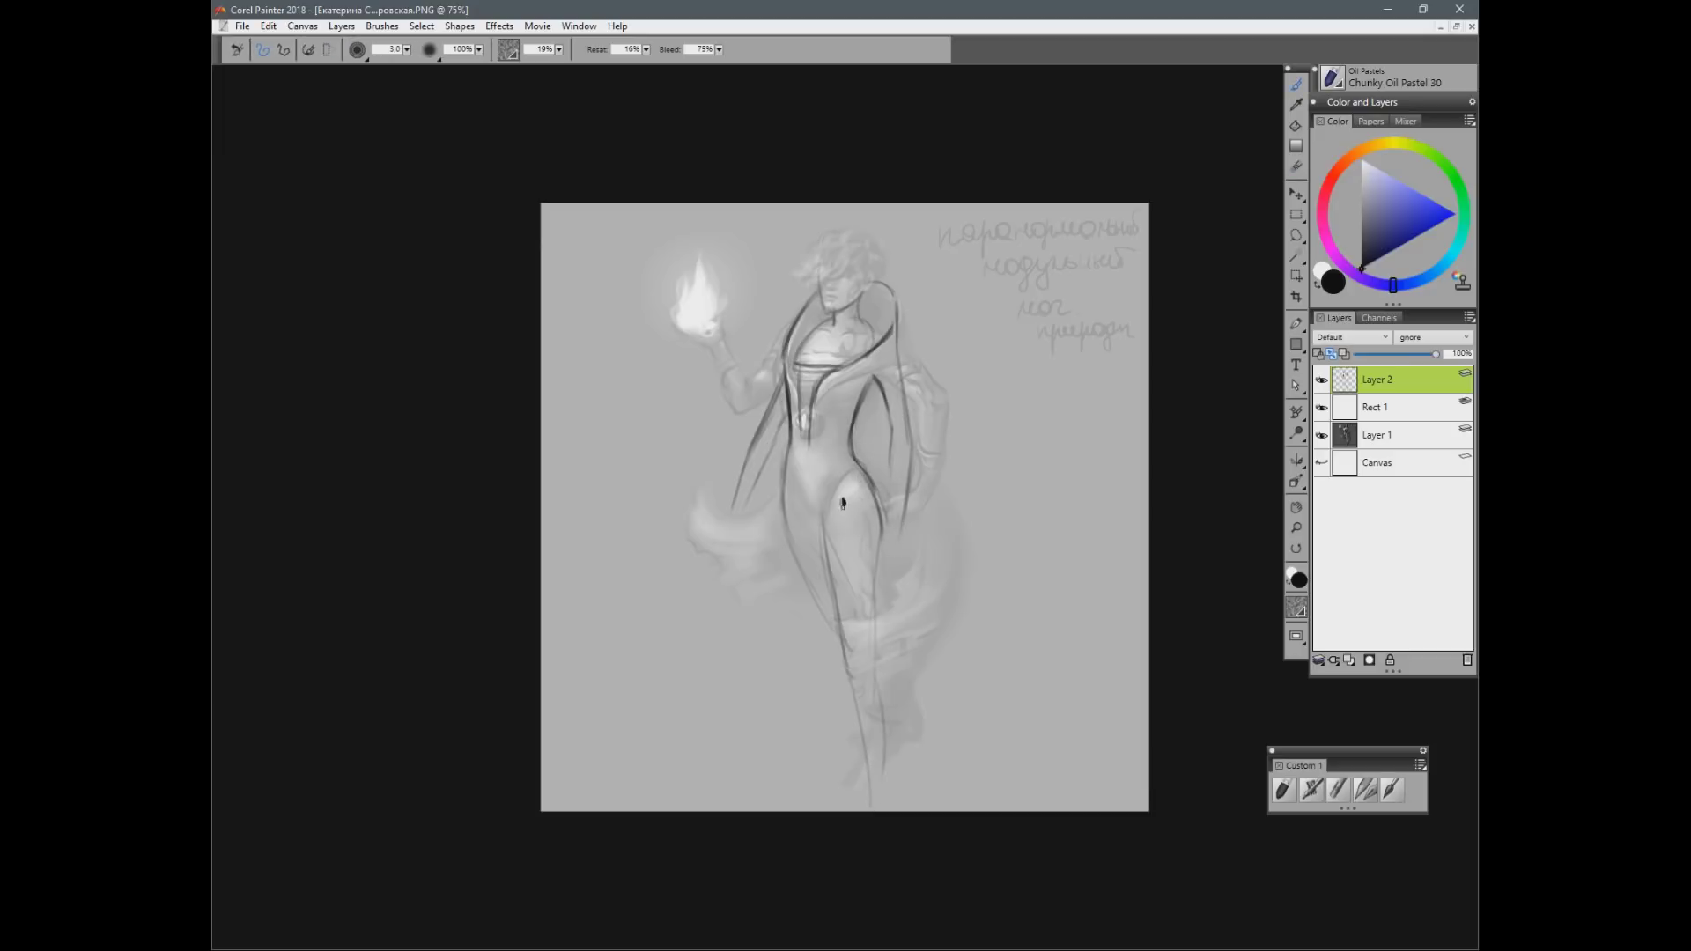
Step: Outline the bodysuit's leg openings, extend the front strip into a hanging strap and strengthen the cape edge
{"action": "left_click_drag", "start_coordinate": [839, 487], "coordinate": [825, 524]}
{"action": "left_click_drag", "start_coordinate": [792, 468], "coordinate": [807, 521]}
{"action": "left_click_drag", "start_coordinate": [800, 432], "coordinate": [806, 494]}
{"action": "left_click_drag", "start_coordinate": [810, 418], "coordinate": [811, 494]}
{"action": "left_click_drag", "start_coordinate": [805, 494], "coordinate": [811, 495]}
{"action": "mouse_move", "coordinate": [818, 382]}
{"action": "left_mouse_down"}
{"action": "mouse_move", "coordinate": [796, 396]}
{"action": "mouse_move", "coordinate": [818, 398]}
{"action": "left_mouse_up"}
{"action": "left_click_drag", "start_coordinate": [896, 451], "coordinate": [885, 549]}
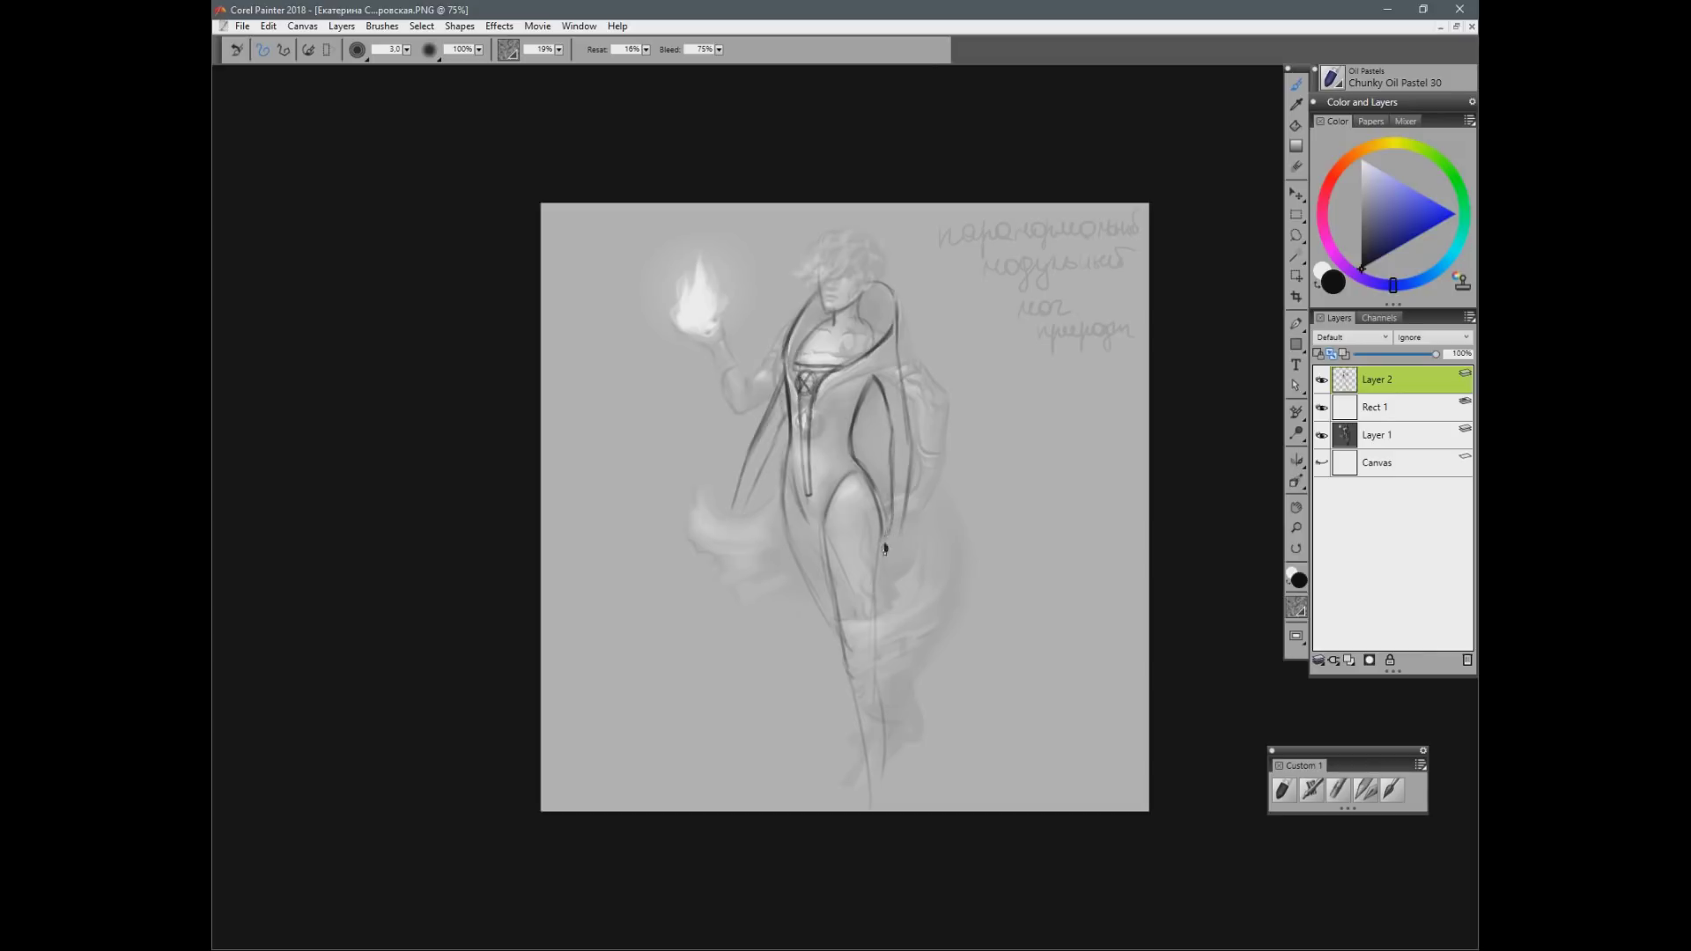
Step: Thicken the high collar's edges and sketch the mage's swept hair and face
{"action": "left_click_drag", "start_coordinate": [890, 309], "coordinate": [822, 385]}
{"action": "mouse_move", "coordinate": [891, 286]}
{"action": "left_mouse_down"}
{"action": "mouse_move", "coordinate": [898, 329]}
{"action": "mouse_move", "coordinate": [841, 365]}
{"action": "left_mouse_up"}
{"action": "left_click_drag", "start_coordinate": [828, 292], "coordinate": [790, 344]}
{"action": "mouse_move", "coordinate": [816, 268]}
{"action": "left_mouse_down"}
{"action": "mouse_move", "coordinate": [856, 251]}
{"action": "mouse_move", "coordinate": [841, 239]}
{"action": "mouse_move", "coordinate": [805, 258]}
{"action": "mouse_move", "coordinate": [822, 250]}
{"action": "mouse_move", "coordinate": [842, 280]}
{"action": "mouse_move", "coordinate": [831, 239]}
{"action": "mouse_move", "coordinate": [864, 240]}
{"action": "mouse_move", "coordinate": [867, 295]}
{"action": "left_mouse_up"}
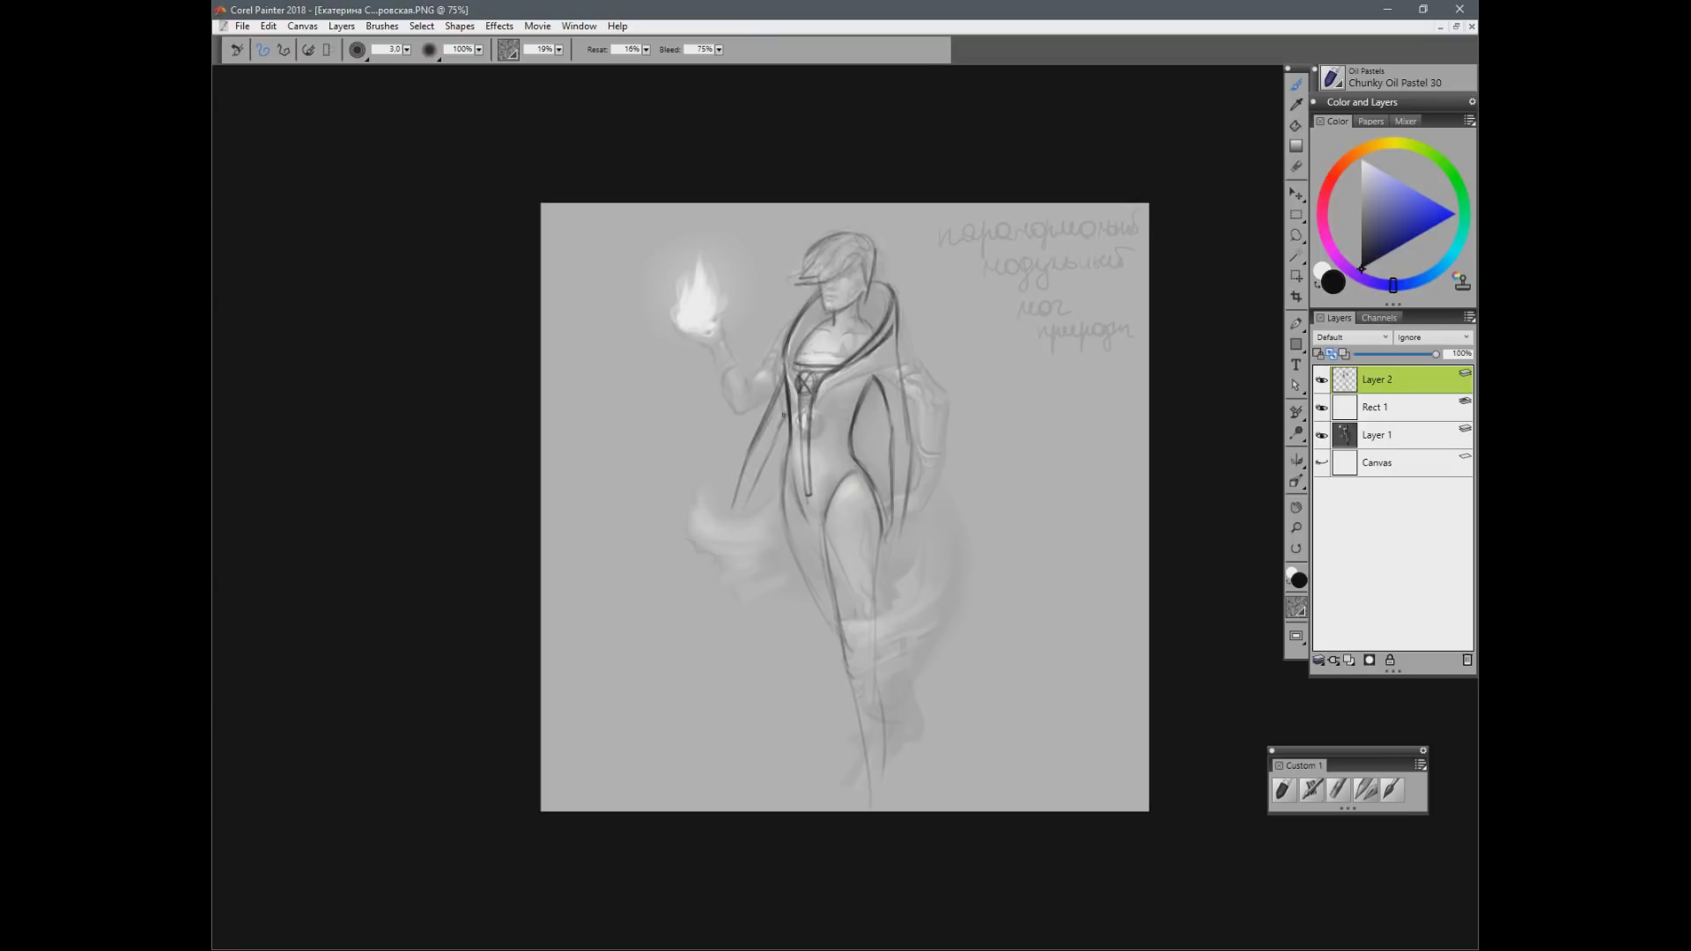
Step: Redraw the raised forearm and open hand lower with a round orb above it, erasing the cape lines behind
{"action": "mouse_move", "coordinate": [783, 380]}
{"action": "left_mouse_down"}
{"action": "mouse_move", "coordinate": [731, 407]}
{"action": "mouse_move", "coordinate": [774, 427]}
{"action": "mouse_move", "coordinate": [797, 406]}
{"action": "mouse_move", "coordinate": [722, 411]}
{"action": "left_mouse_up"}
{"action": "key", "text": "n"}
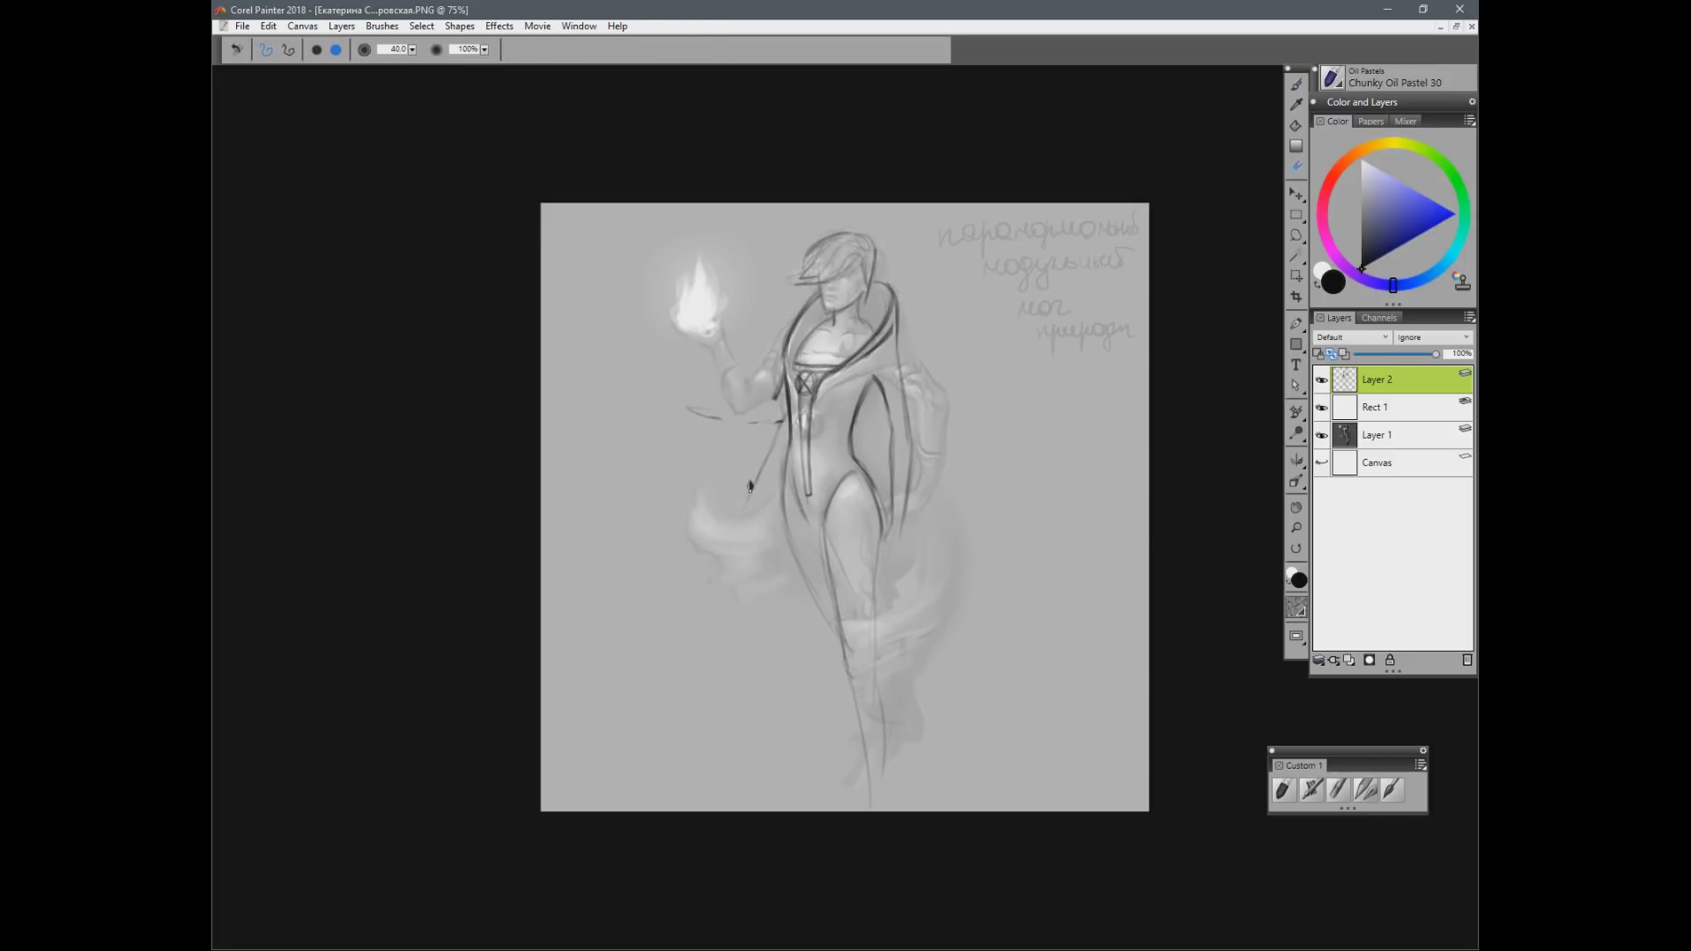
{"action": "key", "text": "b"}
{"action": "mouse_move", "coordinate": [667, 399]}
{"action": "left_mouse_down"}
{"action": "mouse_move", "coordinate": [691, 410]}
{"action": "mouse_move", "coordinate": [700, 387]}
{"action": "left_mouse_up"}
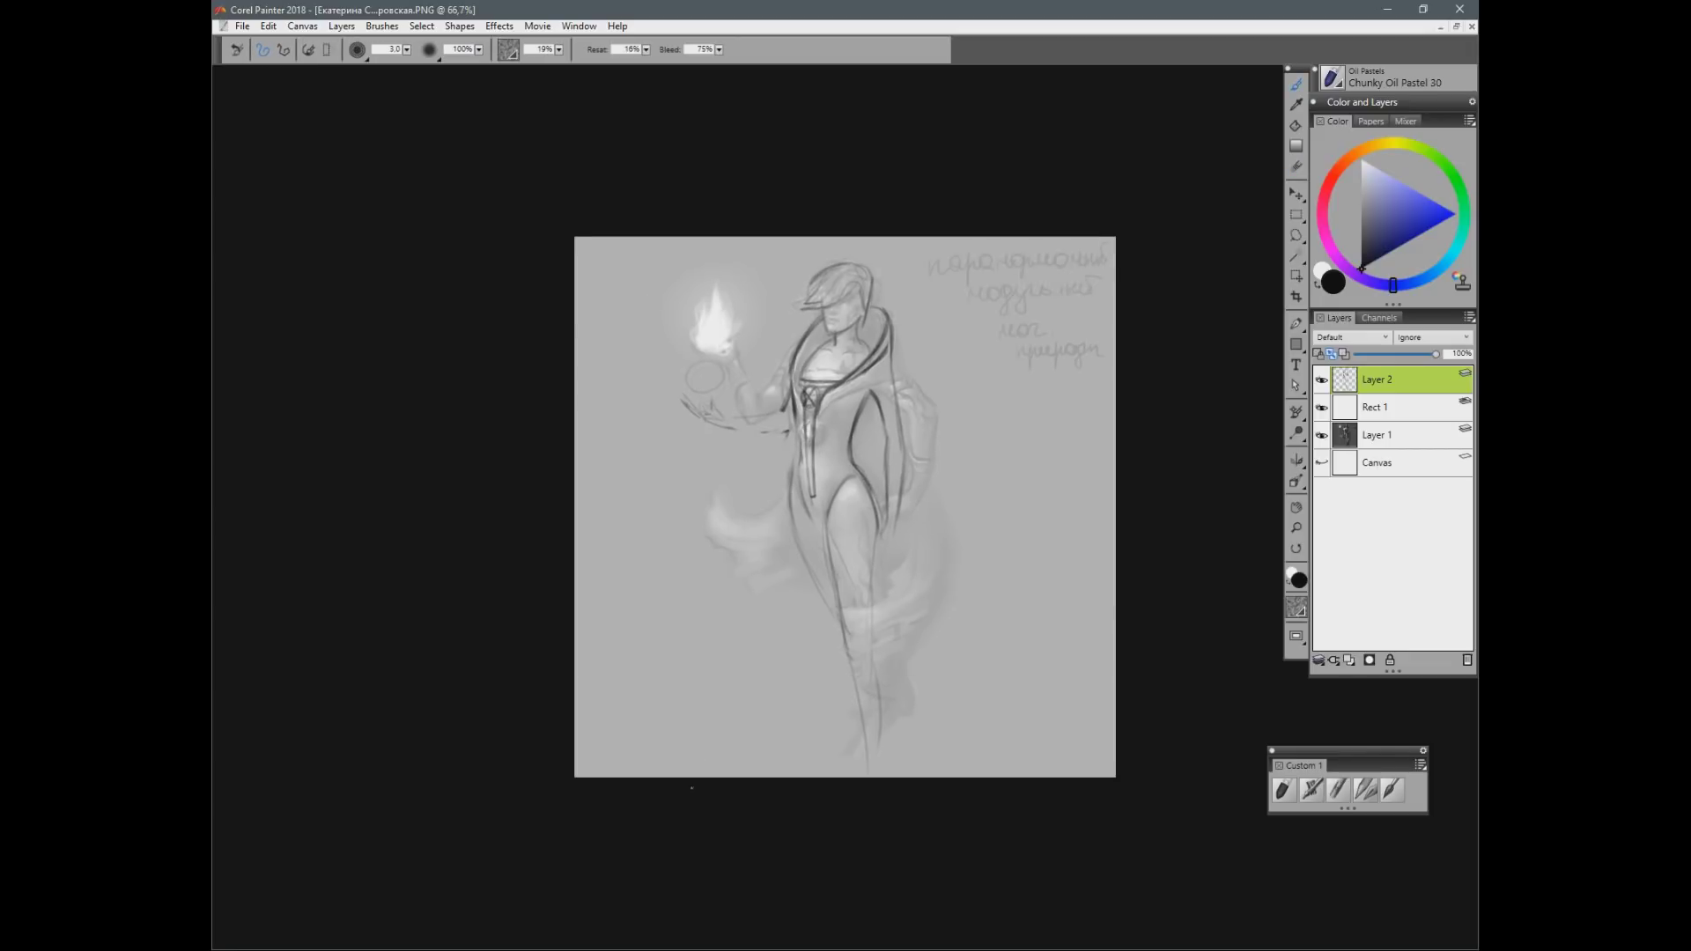
Step: Sketch a small hooded torso study in the empty area beside the mage
{"action": "mouse_move", "coordinate": [621, 510]}
{"action": "left_mouse_down"}
{"action": "mouse_move", "coordinate": [615, 694]}
{"action": "mouse_move", "coordinate": [670, 503]}
{"action": "left_mouse_up"}
{"action": "mouse_move", "coordinate": [659, 507]}
{"action": "left_mouse_down"}
{"action": "mouse_move", "coordinate": [661, 590]}
{"action": "mouse_move", "coordinate": [620, 596]}
{"action": "mouse_move", "coordinate": [662, 620]}
{"action": "left_mouse_up"}
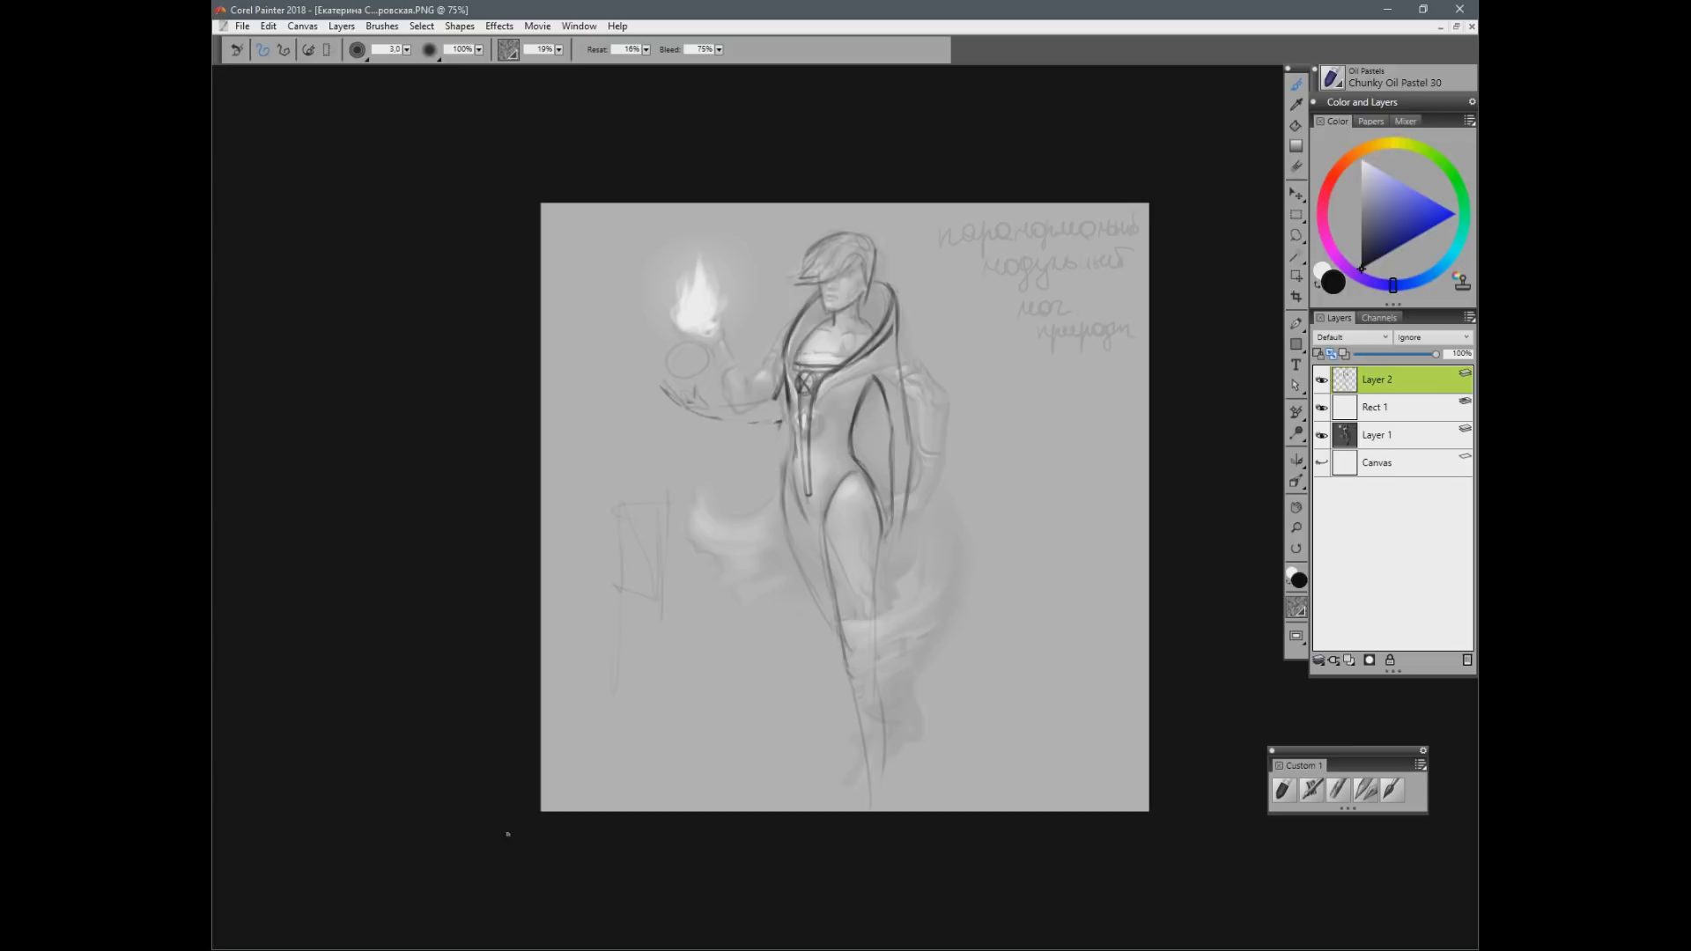
{"action": "mouse_move", "coordinate": [644, 446]}
{"action": "left_mouse_down"}
{"action": "mouse_move", "coordinate": [621, 493]}
{"action": "mouse_move", "coordinate": [628, 516]}
{"action": "mouse_move", "coordinate": [644, 438]}
{"action": "mouse_move", "coordinate": [645, 495]}
{"action": "mouse_move", "coordinate": [662, 461]}
{"action": "mouse_move", "coordinate": [659, 516]}
{"action": "mouse_move", "coordinate": [638, 449]}
{"action": "mouse_move", "coordinate": [617, 513]}
{"action": "left_mouse_up"}
{"action": "left_click_drag", "start_coordinate": [673, 495], "coordinate": [642, 561]}
{"action": "left_click_drag", "start_coordinate": [615, 511], "coordinate": [614, 634]}
{"action": "left_click_drag", "start_coordinate": [667, 527], "coordinate": [662, 668]}
{"action": "left_click_drag", "start_coordinate": [615, 509], "coordinate": [622, 636]}
{"action": "mouse_move", "coordinate": [618, 522]}
{"action": "left_mouse_down"}
{"action": "mouse_move", "coordinate": [619, 590]}
{"action": "mouse_move", "coordinate": [663, 597]}
{"action": "left_mouse_up"}
Step: Rework the small study's waist with crossing lines and add cape edges down both sides
{"action": "key", "text": "n"}
{"action": "mouse_move", "coordinate": [621, 560]}
{"action": "left_mouse_down"}
{"action": "mouse_move", "coordinate": [611, 708]}
{"action": "mouse_move", "coordinate": [663, 591]}
{"action": "left_mouse_up"}
{"action": "key", "text": "b"}
{"action": "mouse_move", "coordinate": [619, 578]}
{"action": "left_mouse_down"}
{"action": "mouse_move", "coordinate": [647, 609]}
{"action": "mouse_move", "coordinate": [660, 599]}
{"action": "left_mouse_up"}
{"action": "left_click_drag", "start_coordinate": [629, 564], "coordinate": [629, 609]}
{"action": "left_click_drag", "start_coordinate": [608, 503], "coordinate": [593, 646]}
{"action": "left_click_drag", "start_coordinate": [666, 582], "coordinate": [693, 672]}
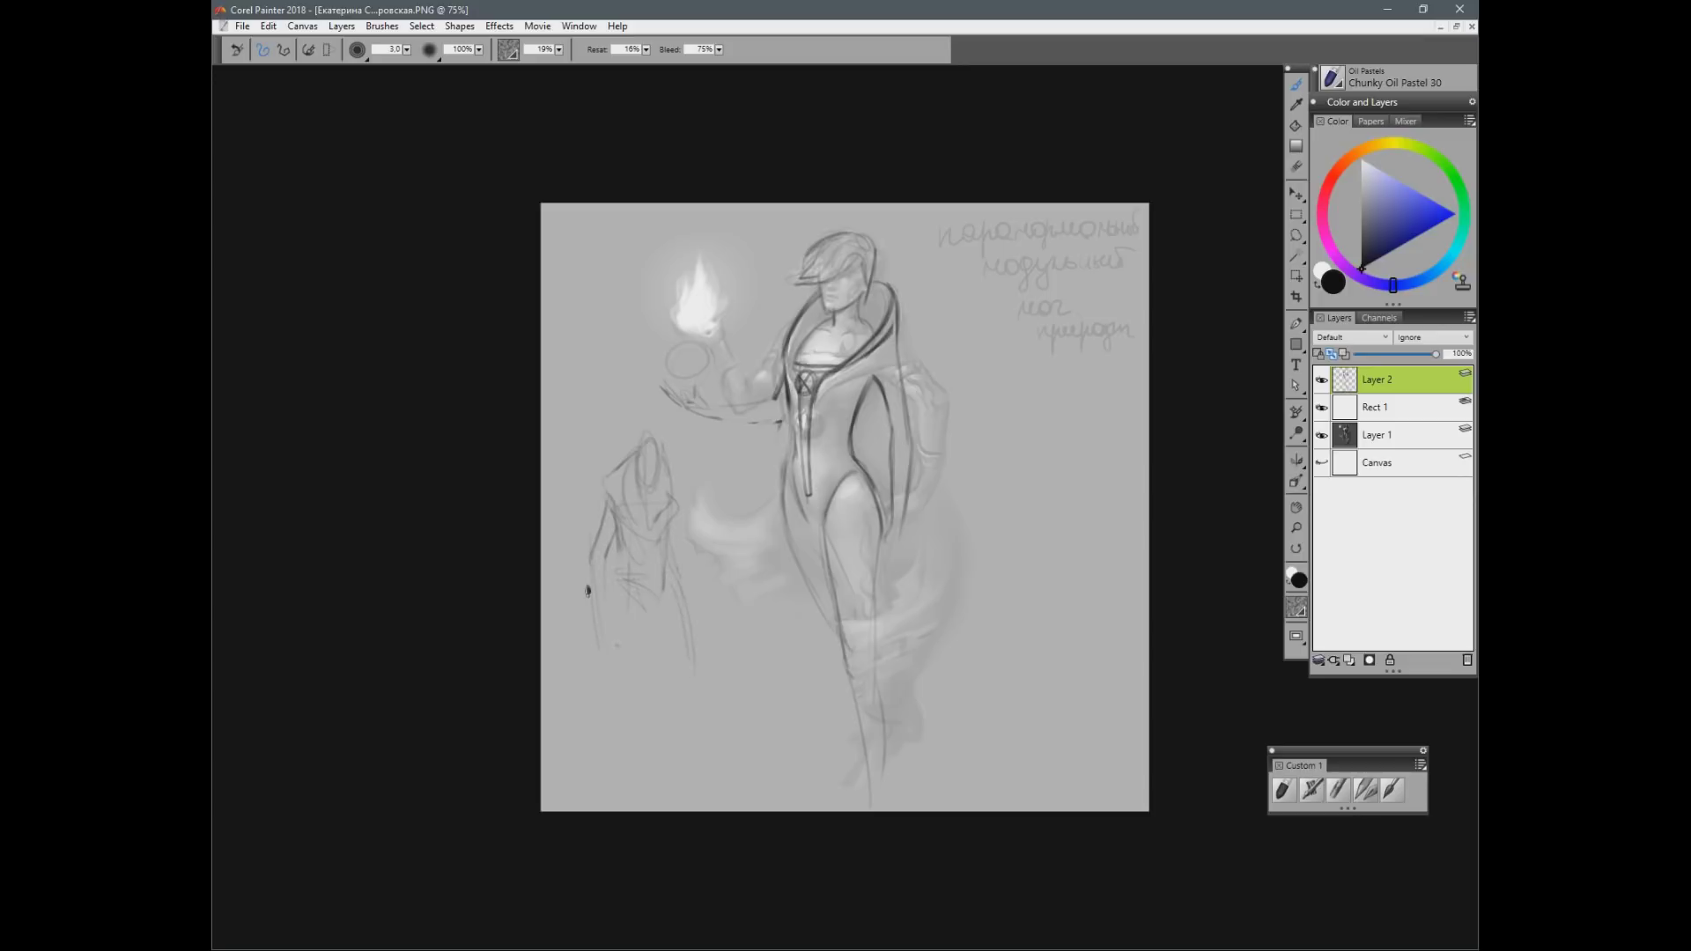
Step: Redraw the small hooded study's cape edges and add long vertical panel lines hanging from its waist
{"action": "mouse_move", "coordinate": [593, 558]}
{"action": "left_mouse_down"}
{"action": "mouse_move", "coordinate": [603, 684]}
{"action": "mouse_move", "coordinate": [582, 632]}
{"action": "mouse_move", "coordinate": [620, 705]}
{"action": "left_mouse_up"}
{"action": "left_click_drag", "start_coordinate": [603, 622], "coordinate": [627, 707]}
{"action": "key", "text": "ctrl+z"}
{"action": "key", "text": "ctrl+z"}
{"action": "key", "text": "ctrl+z"}
{"action": "left_click_drag", "start_coordinate": [678, 593], "coordinate": [693, 656]}
{"action": "left_click_drag", "start_coordinate": [618, 535], "coordinate": [623, 708]}
{"action": "left_click_drag", "start_coordinate": [664, 558], "coordinate": [661, 734]}
Step: Clean up and strengthen the mage's hip and thigh outlines, and restate the chest and shoulder line
{"action": "key", "text": "n"}
{"action": "mouse_move", "coordinate": [784, 448]}
{"action": "left_mouse_down"}
{"action": "mouse_move", "coordinate": [785, 531]}
{"action": "mouse_move", "coordinate": [786, 479]}
{"action": "mouse_move", "coordinate": [788, 532]}
{"action": "mouse_move", "coordinate": [830, 610]}
{"action": "left_mouse_up"}
{"action": "key", "text": "b"}
{"action": "left_click_drag", "start_coordinate": [832, 518], "coordinate": [852, 679]}
{"action": "key", "text": "n"}
{"action": "left_click_drag", "start_coordinate": [853, 608], "coordinate": [854, 671]}
{"action": "key", "text": "b"}
{"action": "left_click_drag", "start_coordinate": [822, 396], "coordinate": [904, 380]}
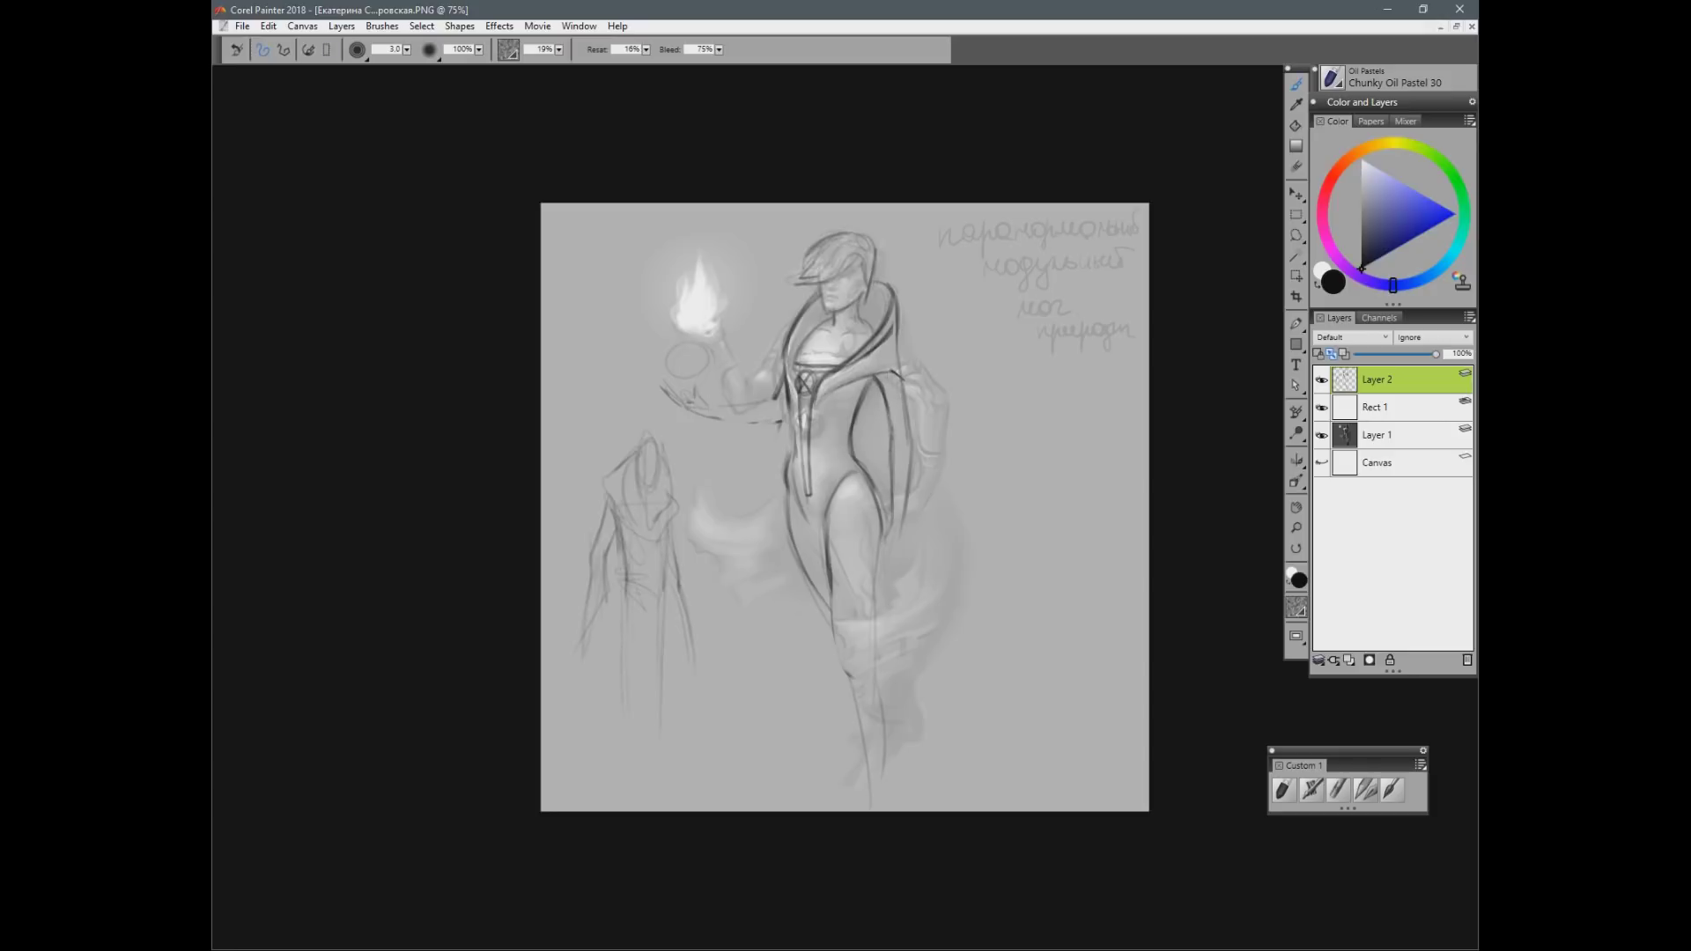
Step: Refine the mage's waist and hip contours, darken the extended forearm, and rework the outer thigh line
{"action": "left_click_drag", "start_coordinate": [822, 326], "coordinate": [795, 379]}
{"action": "key", "text": "ctrl+z"}
{"action": "key", "text": "ctrl+z"}
{"action": "left_click_drag", "start_coordinate": [816, 450], "coordinate": [849, 431]}
{"action": "left_click_drag", "start_coordinate": [851, 452], "coordinate": [816, 517]}
{"action": "left_click_drag", "start_coordinate": [709, 410], "coordinate": [778, 403]}
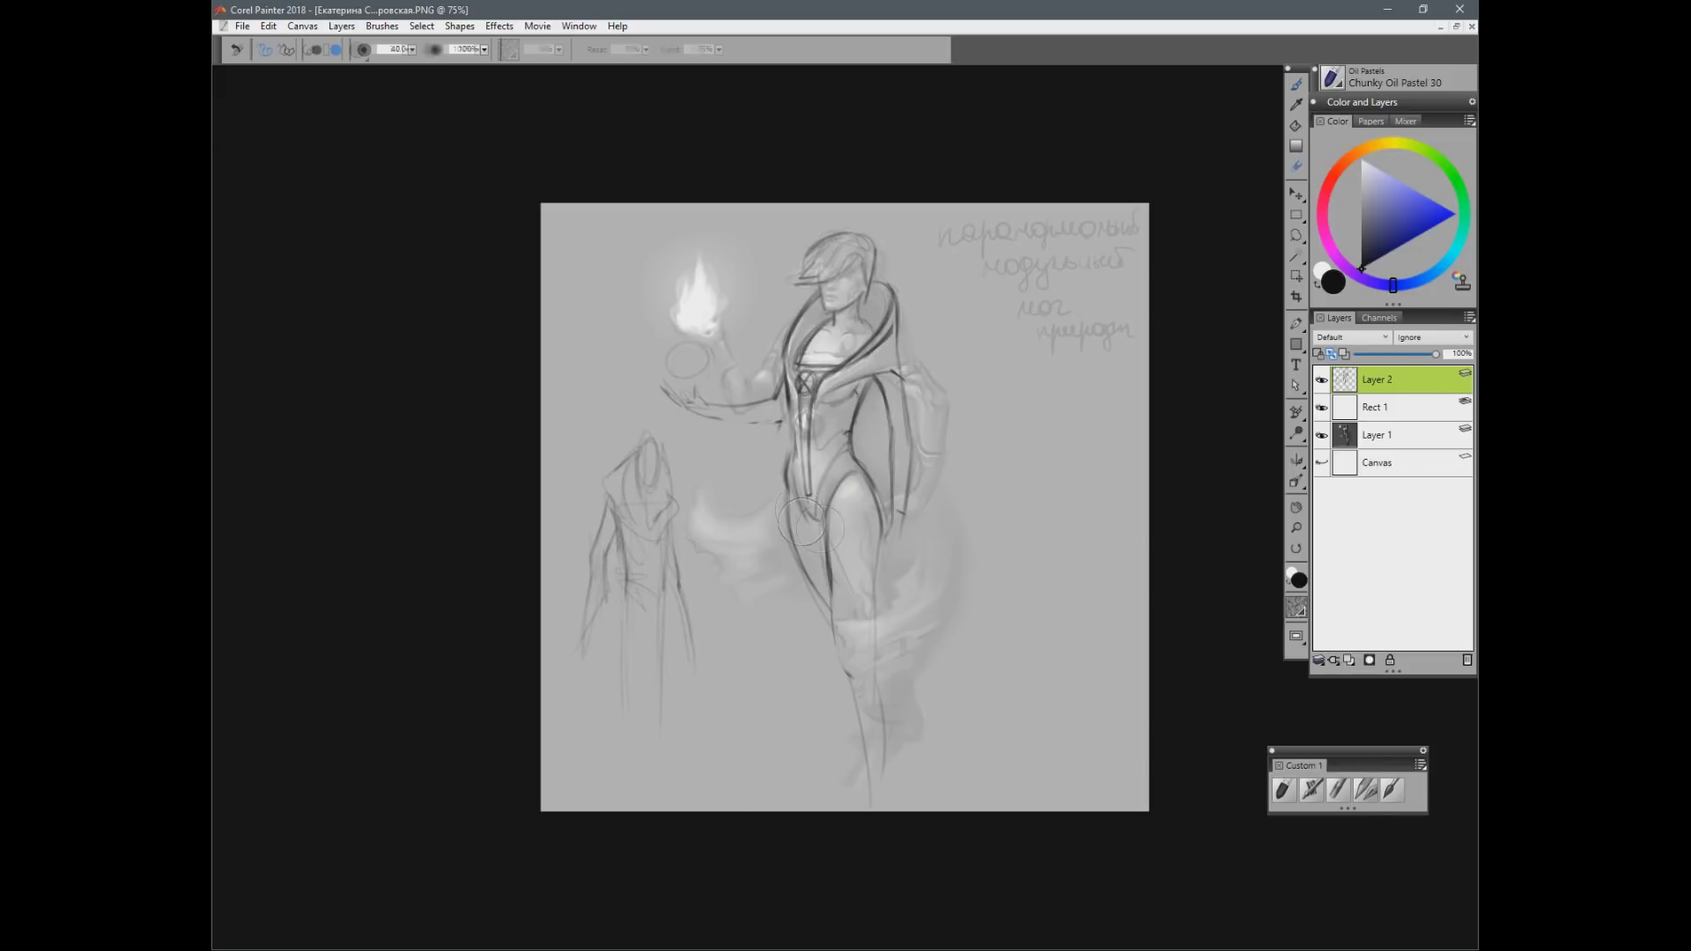
{"action": "left_click_drag", "start_coordinate": [880, 544], "coordinate": [871, 650]}
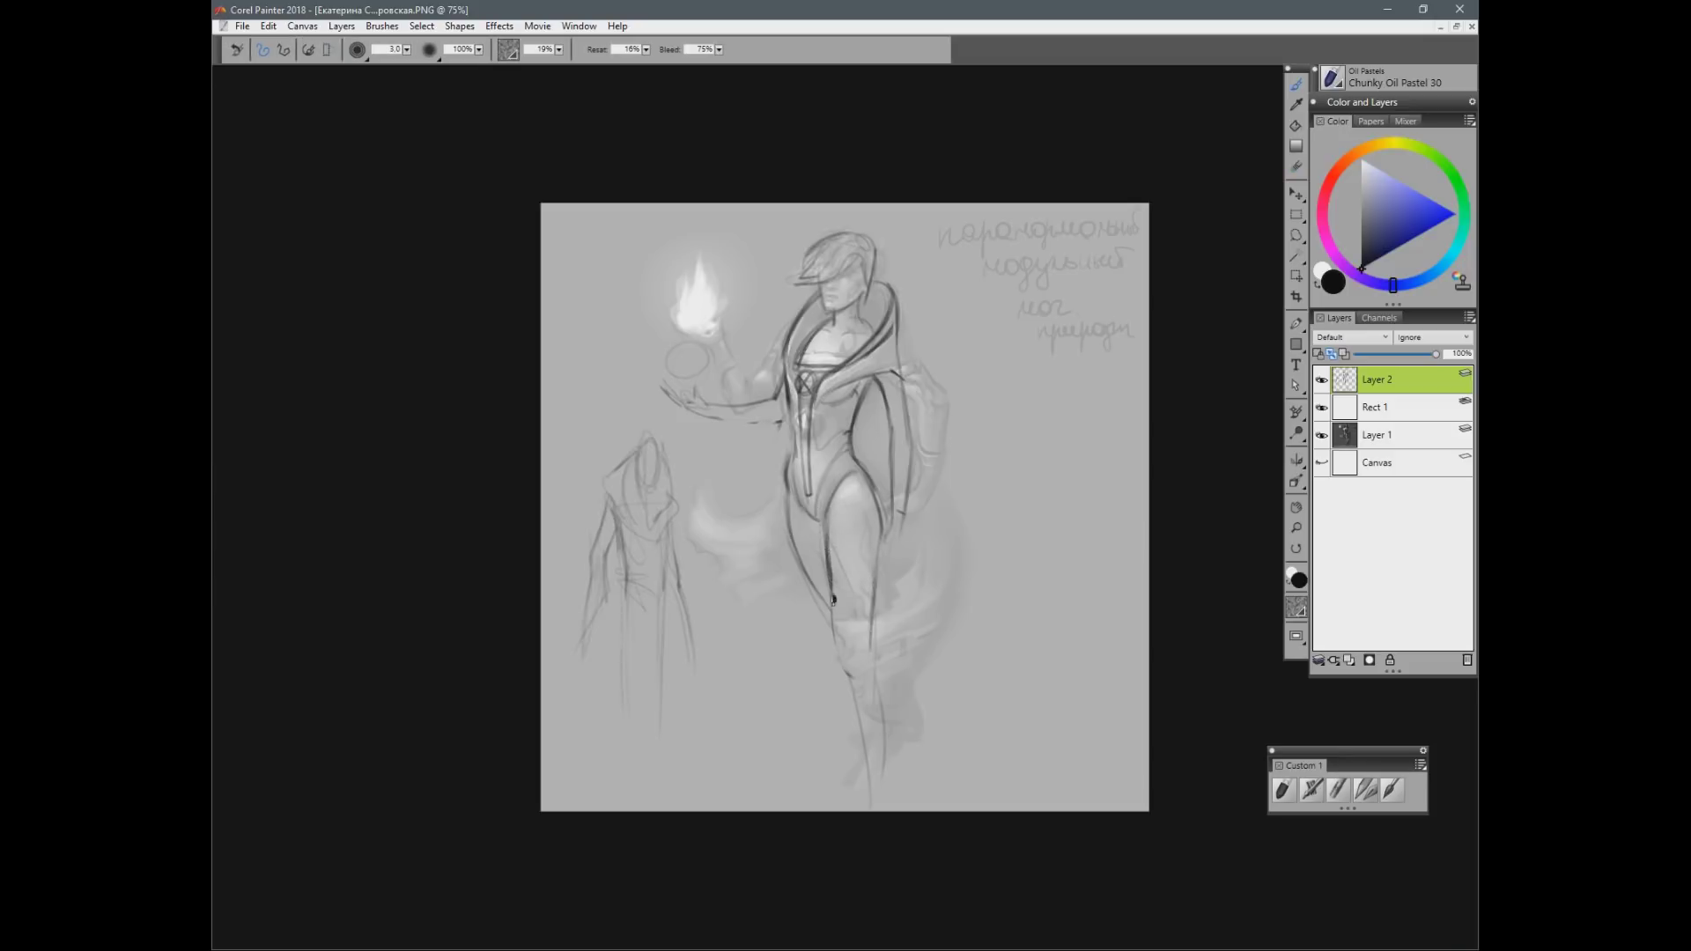
Step: Sketch the mage's knee and both contours of the lower leg, erasing stray lines around the knee
{"action": "left_click_drag", "start_coordinate": [831, 590], "coordinate": [857, 733]}
{"action": "left_click_drag", "start_coordinate": [871, 655], "coordinate": [882, 717]}
{"action": "left_click_drag", "start_coordinate": [881, 682], "coordinate": [871, 792]}
{"action": "left_click_drag", "start_coordinate": [854, 708], "coordinate": [850, 793]}
{"action": "mouse_move", "coordinate": [855, 737]}
{"action": "left_mouse_down"}
{"action": "mouse_move", "coordinate": [849, 797]}
{"action": "mouse_move", "coordinate": [869, 713]}
{"action": "left_mouse_up"}
{"action": "key", "text": "n"}
{"action": "key", "text": "b"}
{"action": "left_click_drag", "start_coordinate": [847, 681], "coordinate": [853, 766]}
{"action": "key", "text": "n"}
{"action": "left_click_drag", "start_coordinate": [864, 692], "coordinate": [859, 768]}
{"action": "key", "text": "b"}
{"action": "left_click_drag", "start_coordinate": [852, 699], "coordinate": [847, 800]}
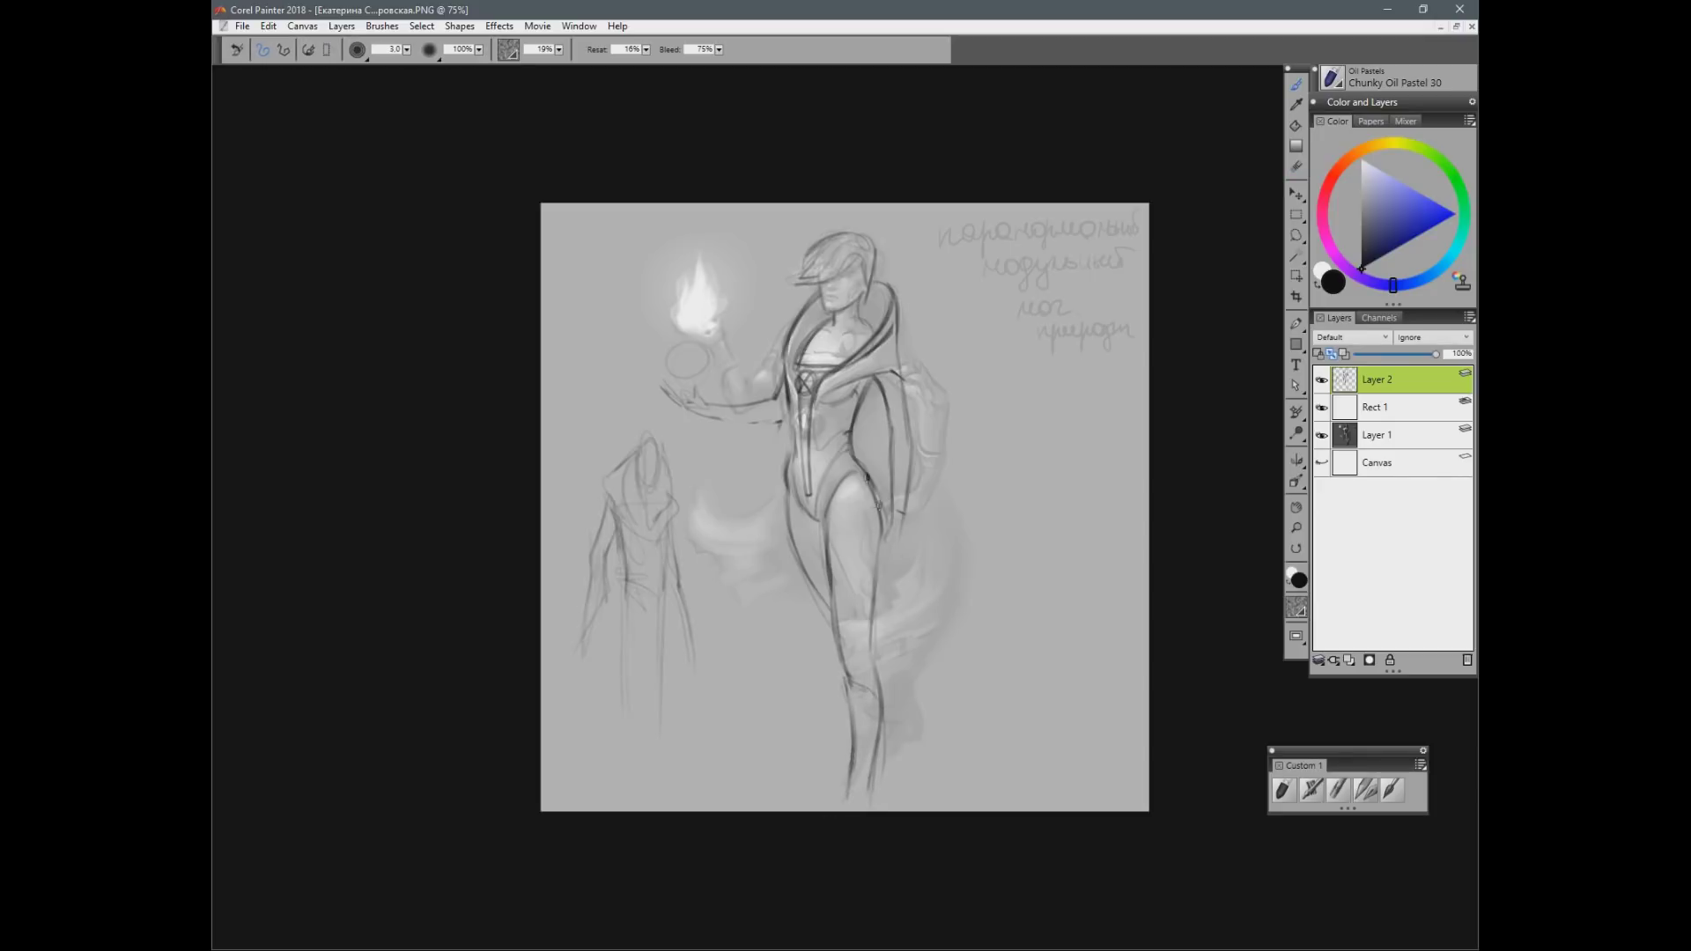
Step: Lighten the line over the mage's hip and add a small shaded detail at the waist
{"action": "key", "text": "n"}
{"action": "left_click_drag", "start_coordinate": [865, 482], "coordinate": [882, 539]}
{"action": "key", "text": "b"}
{"action": "left_click_drag", "start_coordinate": [839, 442], "coordinate": [849, 456]}
Step: Give the small study a hatted head, a fringed collar and long front panels reaching down to its feet
{"action": "mouse_move", "coordinate": [643, 445]}
{"action": "left_mouse_down"}
{"action": "mouse_move", "coordinate": [606, 437]}
{"action": "mouse_move", "coordinate": [663, 451]}
{"action": "mouse_move", "coordinate": [617, 452]}
{"action": "mouse_move", "coordinate": [625, 494]}
{"action": "mouse_move", "coordinate": [633, 438]}
{"action": "mouse_move", "coordinate": [662, 436]}
{"action": "left_mouse_up"}
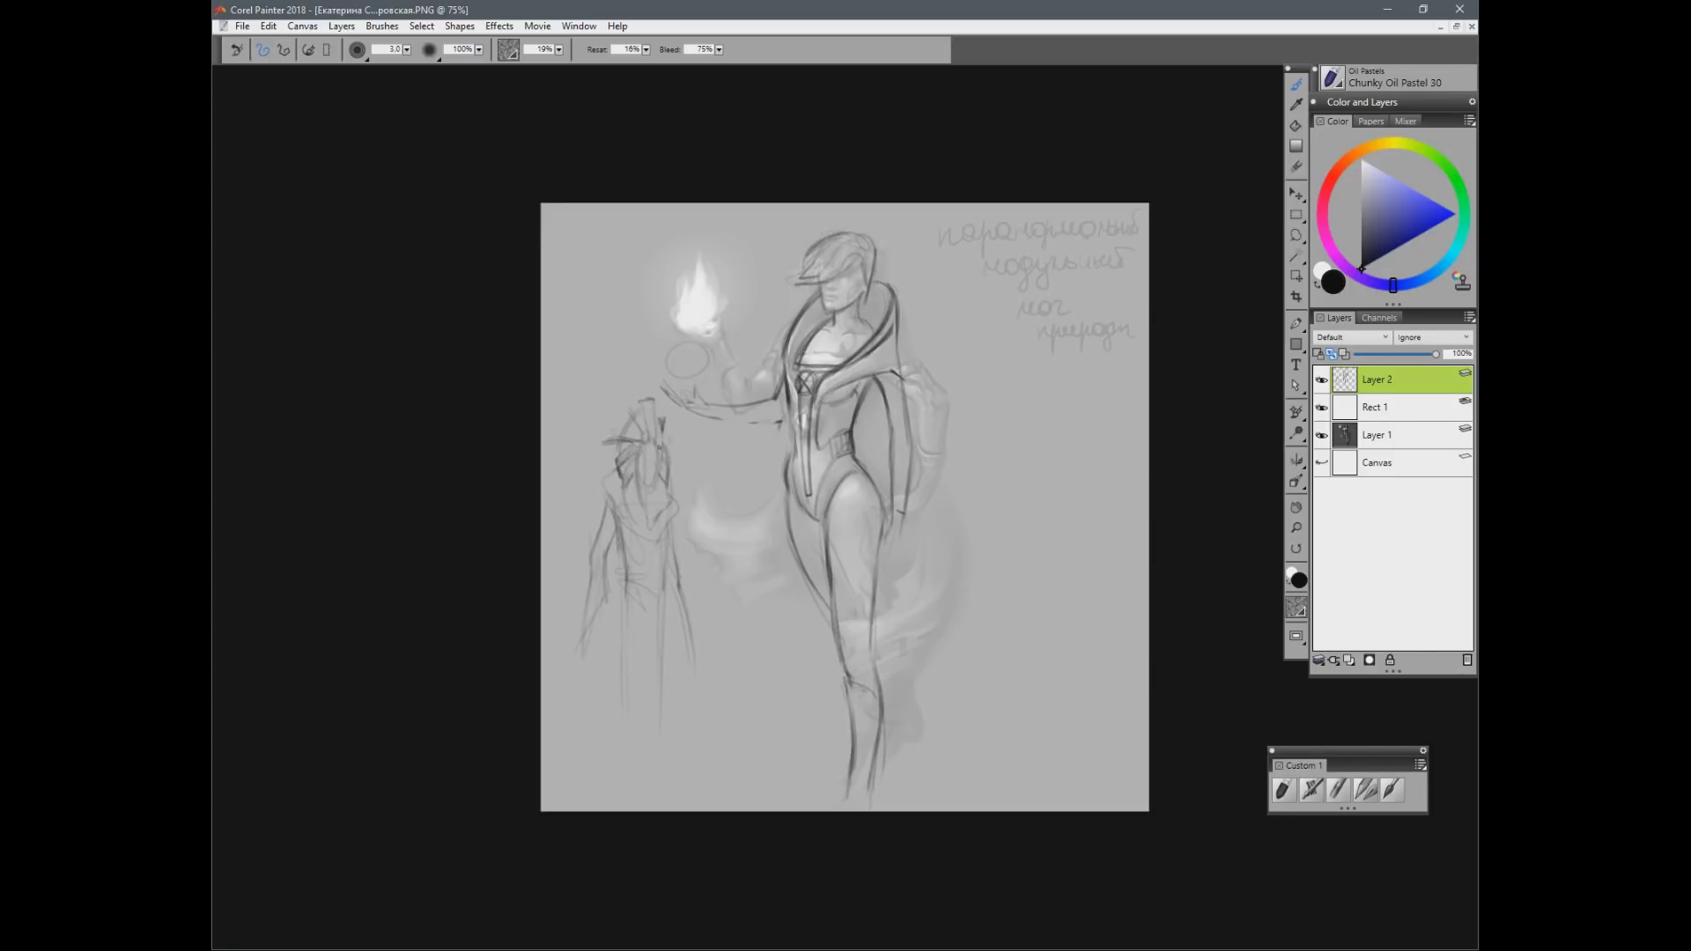
{"action": "mouse_move", "coordinate": [638, 456]}
{"action": "left_mouse_down"}
{"action": "mouse_move", "coordinate": [641, 509]}
{"action": "mouse_move", "coordinate": [657, 508]}
{"action": "mouse_move", "coordinate": [653, 480]}
{"action": "left_mouse_up"}
{"action": "left_click_drag", "start_coordinate": [624, 509], "coordinate": [613, 762]}
{"action": "left_click_drag", "start_coordinate": [628, 565], "coordinate": [621, 770]}
{"action": "left_click_drag", "start_coordinate": [663, 597], "coordinate": [652, 780]}
{"action": "mouse_move", "coordinate": [645, 495]}
{"action": "left_mouse_down"}
{"action": "mouse_move", "coordinate": [635, 528]}
{"action": "mouse_move", "coordinate": [648, 493]}
{"action": "mouse_move", "coordinate": [647, 534]}
{"action": "mouse_move", "coordinate": [673, 509]}
{"action": "left_mouse_up"}
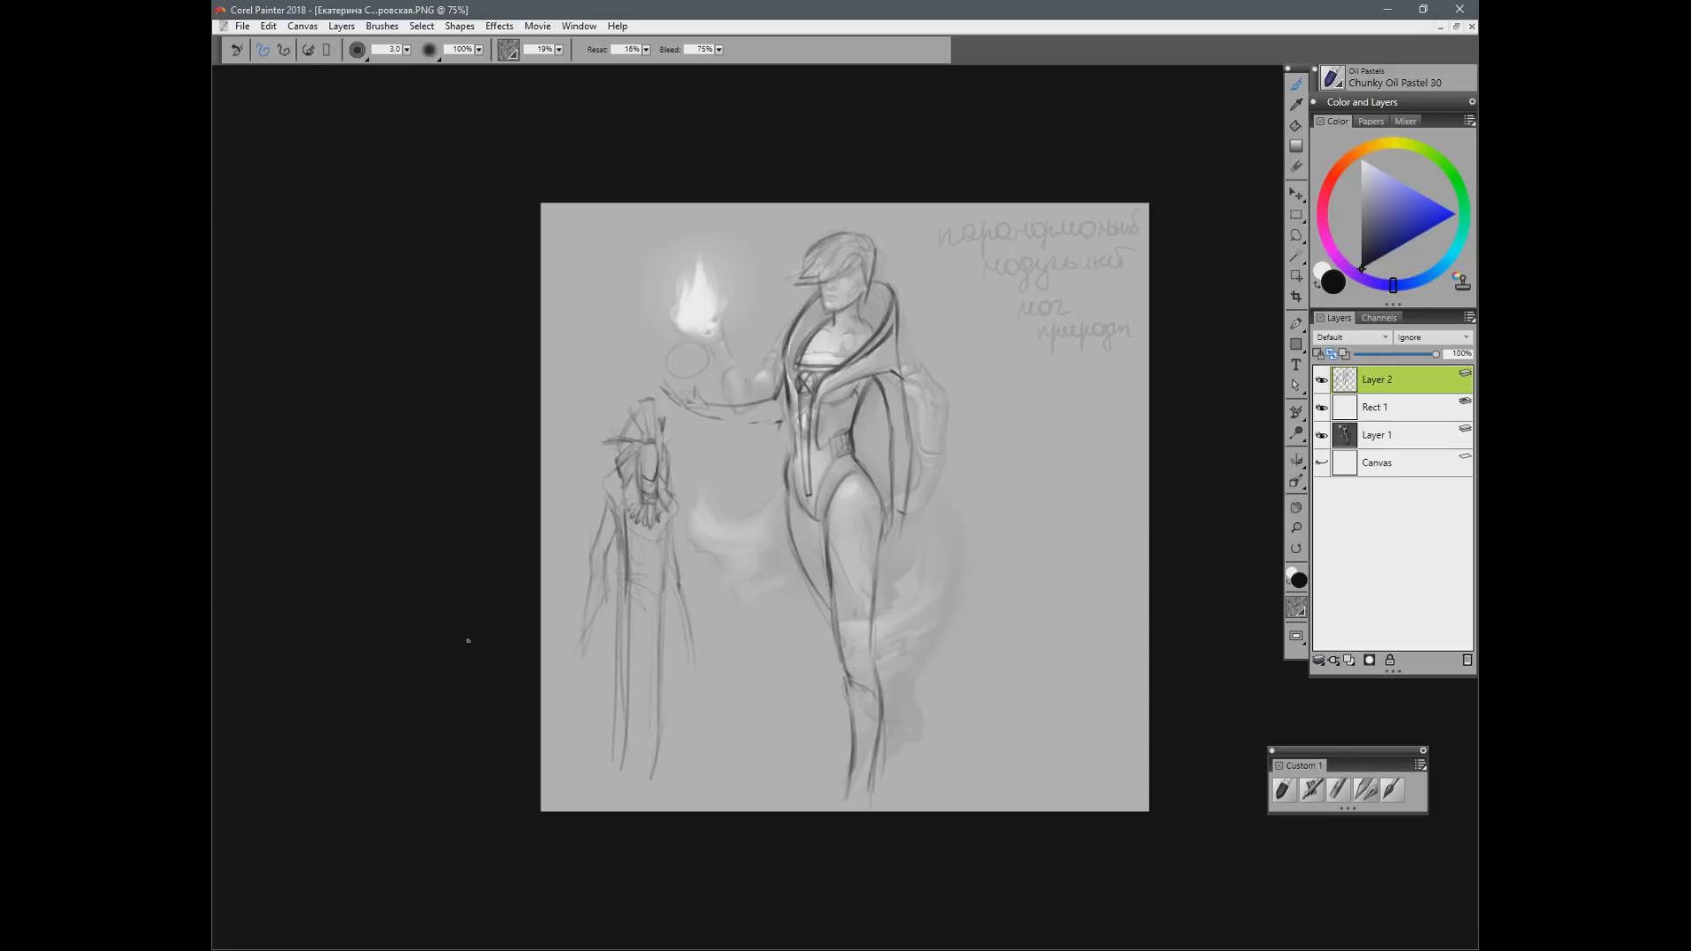
Step: Outline a curling flame above the mage's orb and compare with the painting by hiding and reshowing the sketch layer
{"action": "left_click_drag", "start_coordinate": [671, 373], "coordinate": [708, 269]}
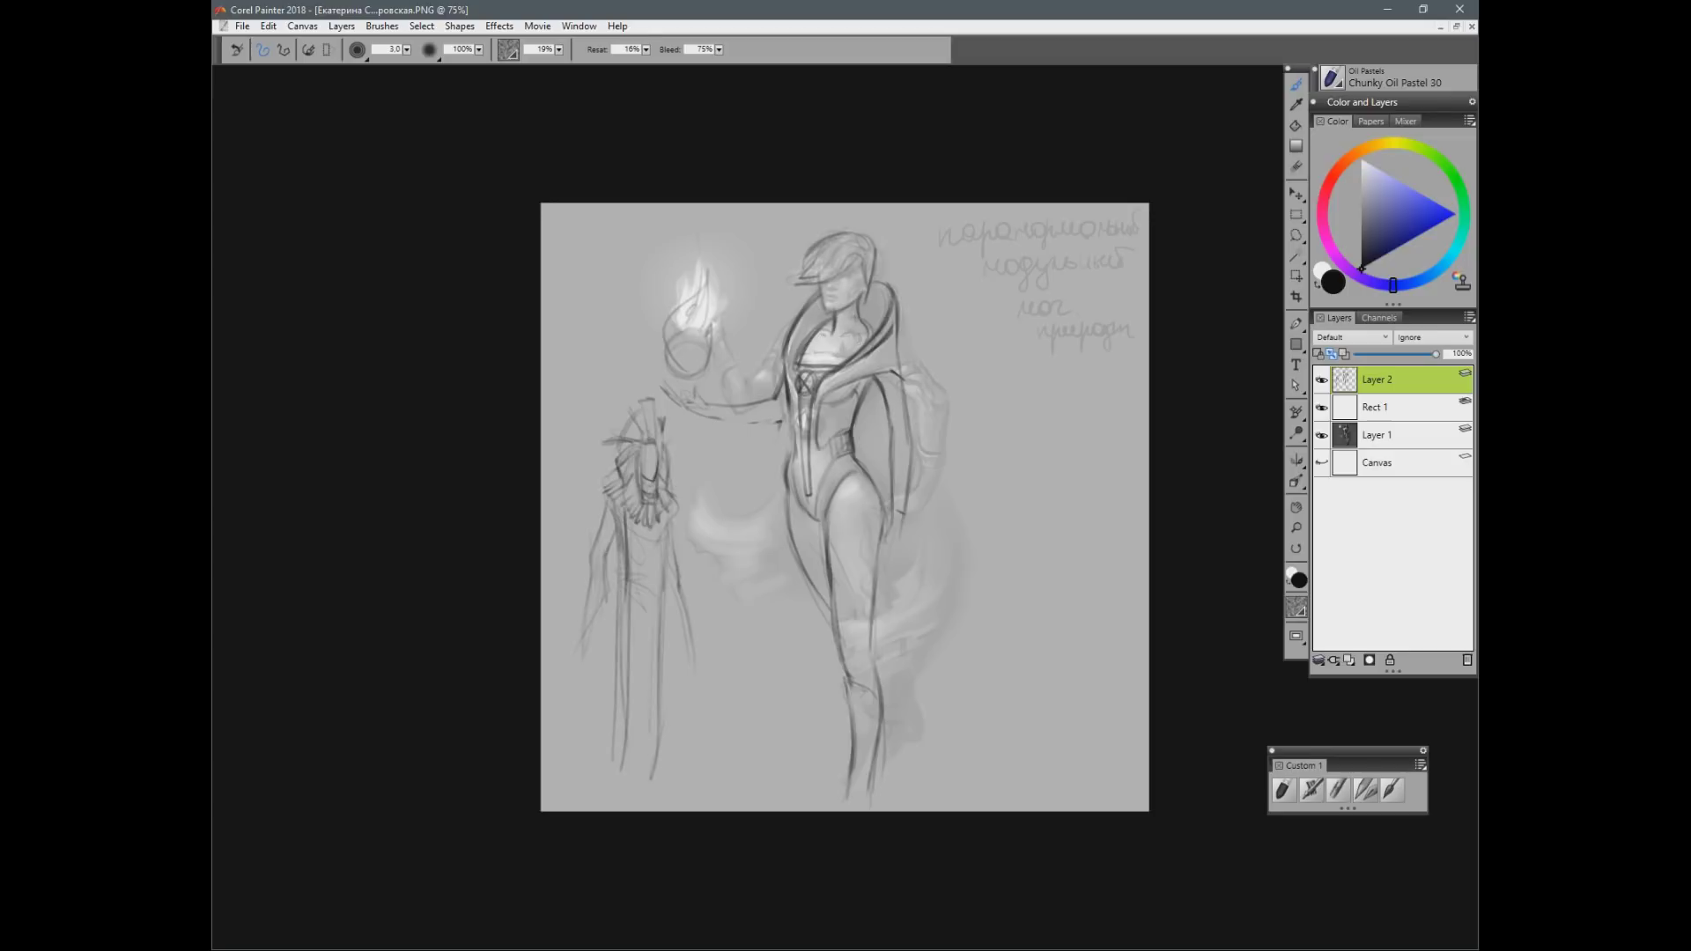
{"action": "left_click", "coordinate": [1322, 380]}
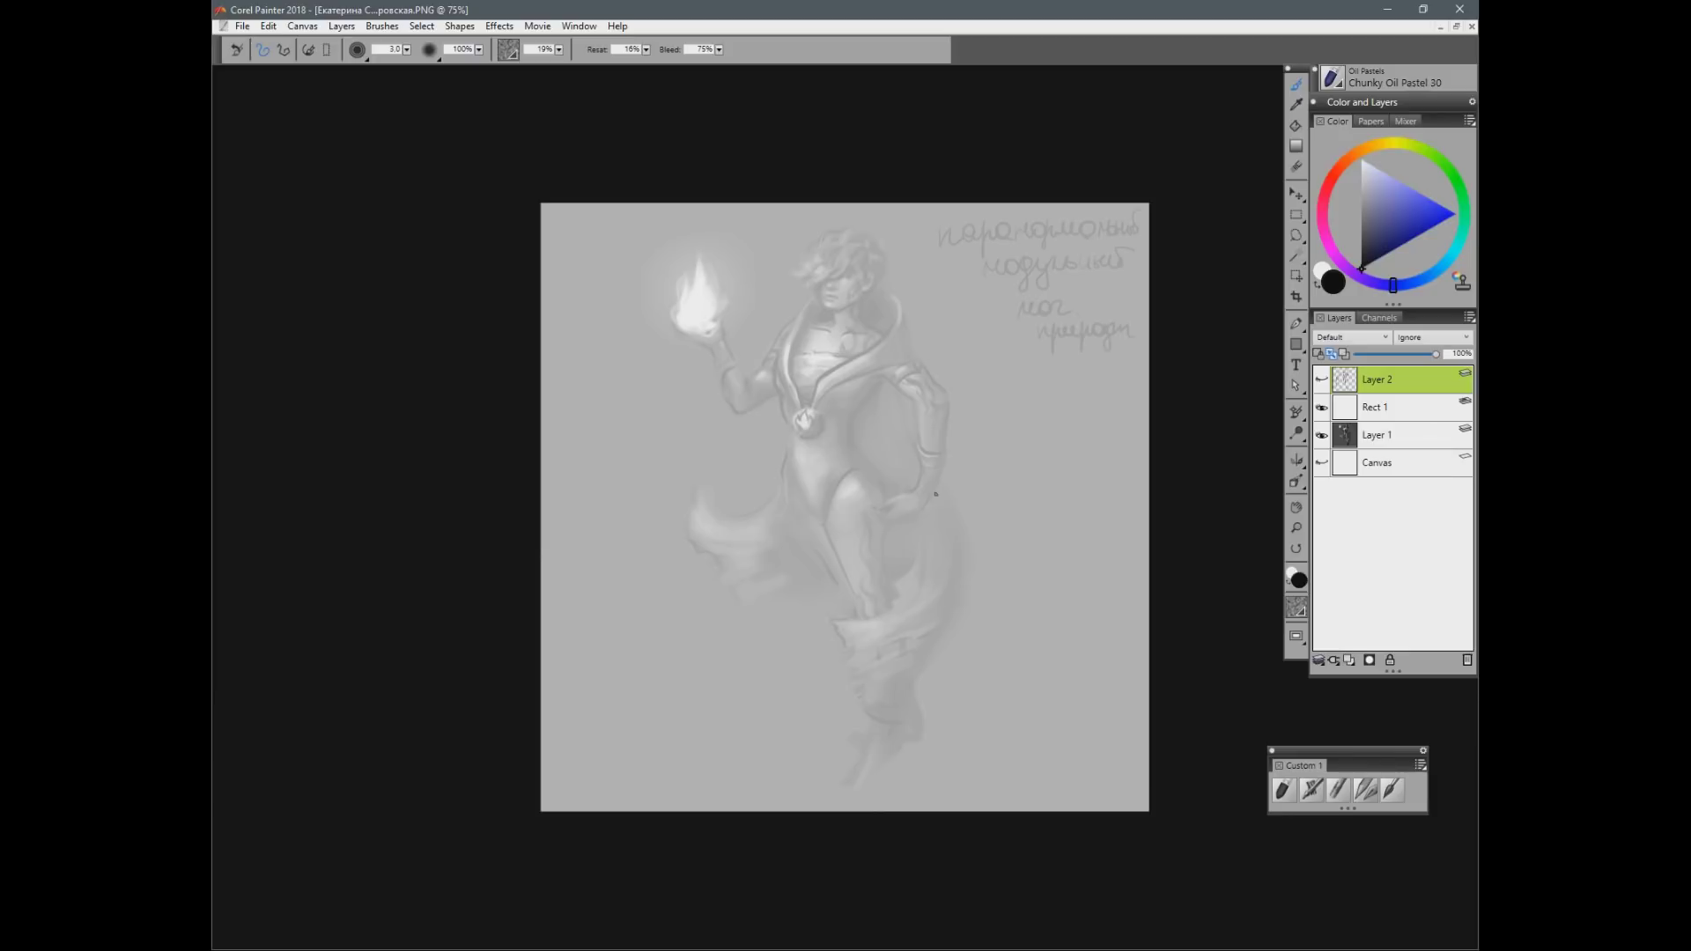
{"action": "left_click", "coordinate": [1322, 379]}
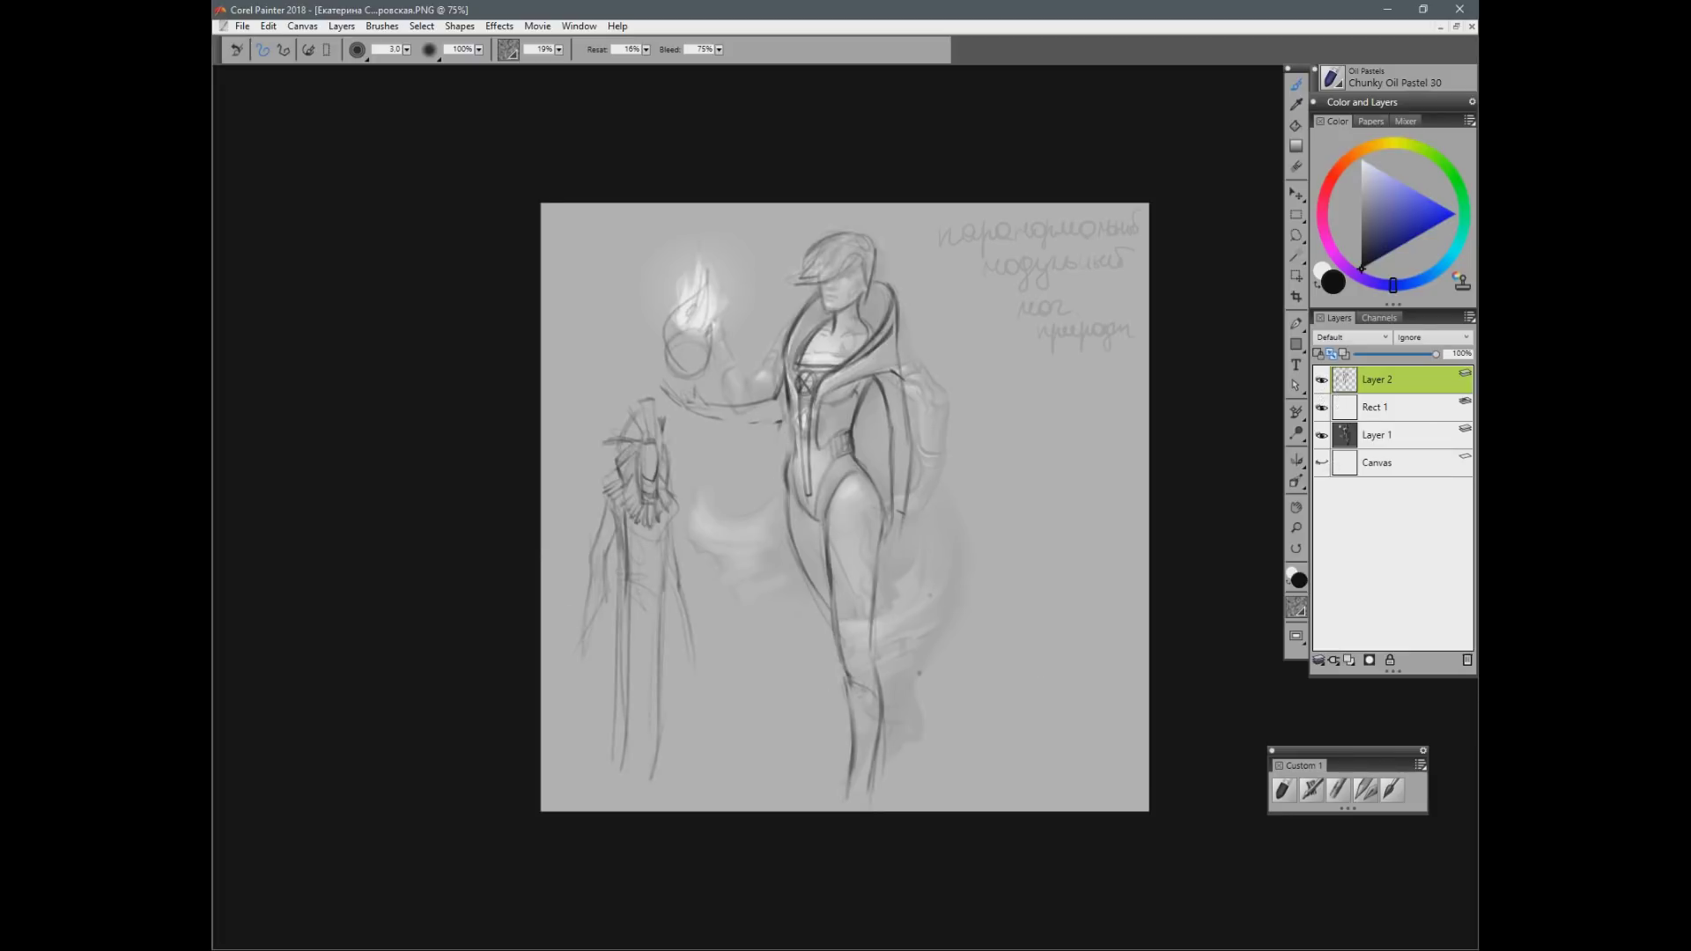
Step: Sketch long cape edges falling from the mage's rear shoulder past the knee and touch up the waist
{"action": "left_click_drag", "start_coordinate": [896, 361], "coordinate": [948, 717]}
{"action": "left_click_drag", "start_coordinate": [893, 321], "coordinate": [943, 659]}
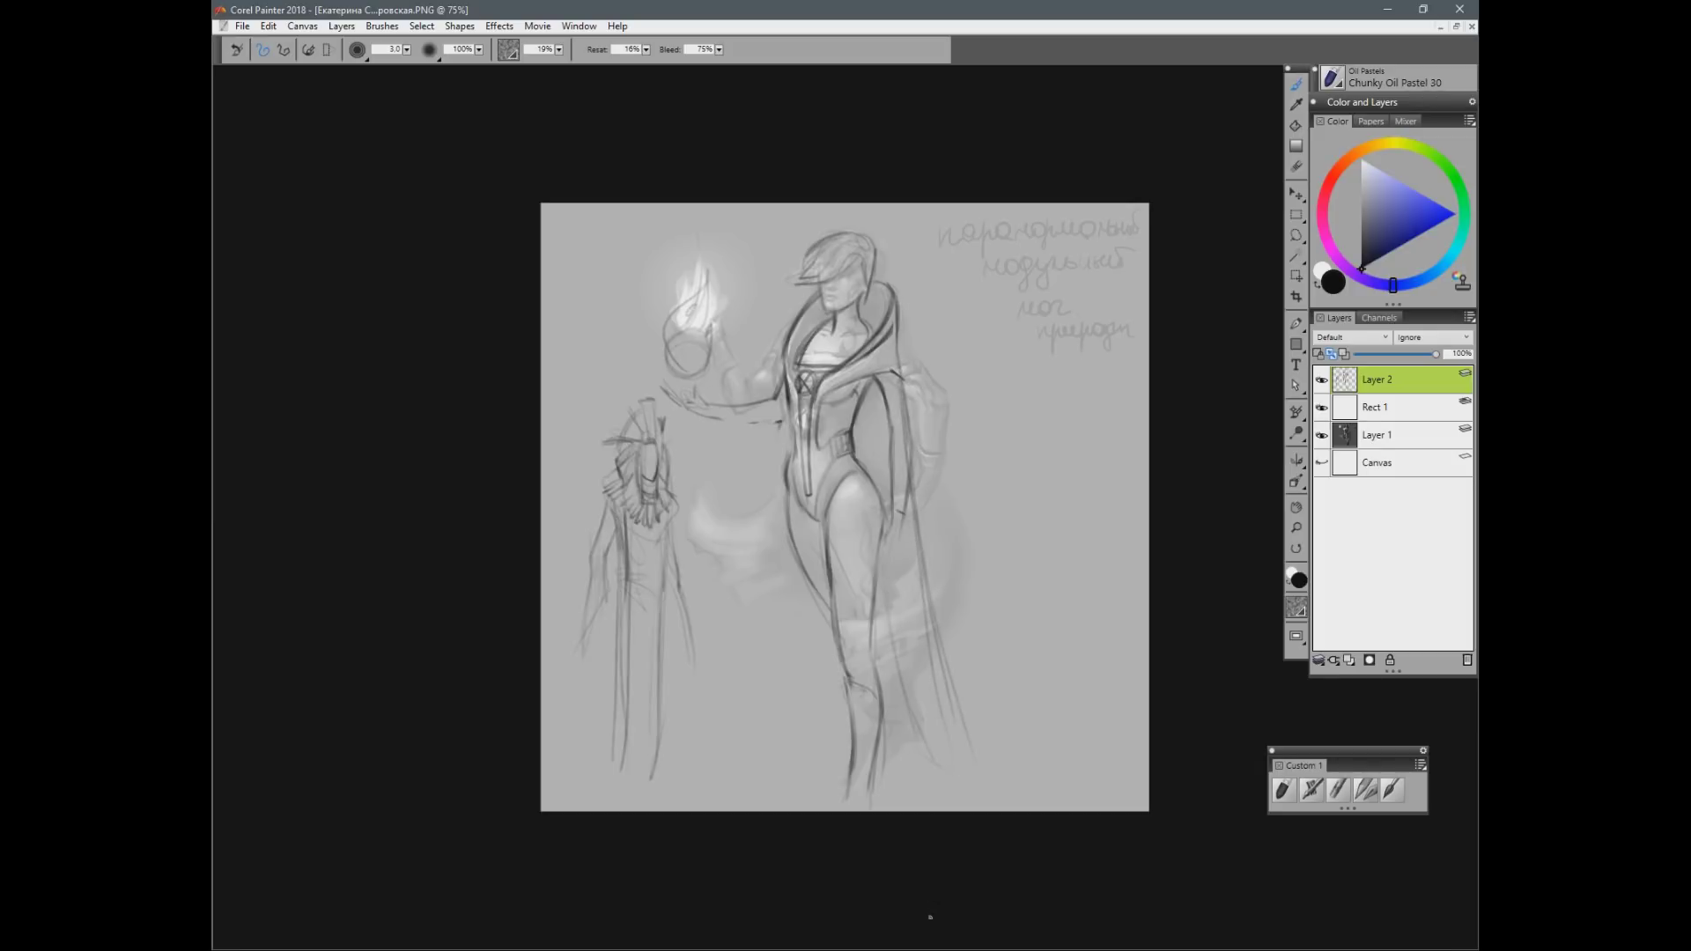
{"action": "left_click_drag", "start_coordinate": [856, 409], "coordinate": [858, 468]}
Step: Switch to the branch-crowned priest picture and cover it with a pale rectangle at 53% opacity
{"action": "left_click", "coordinate": [1440, 27]}
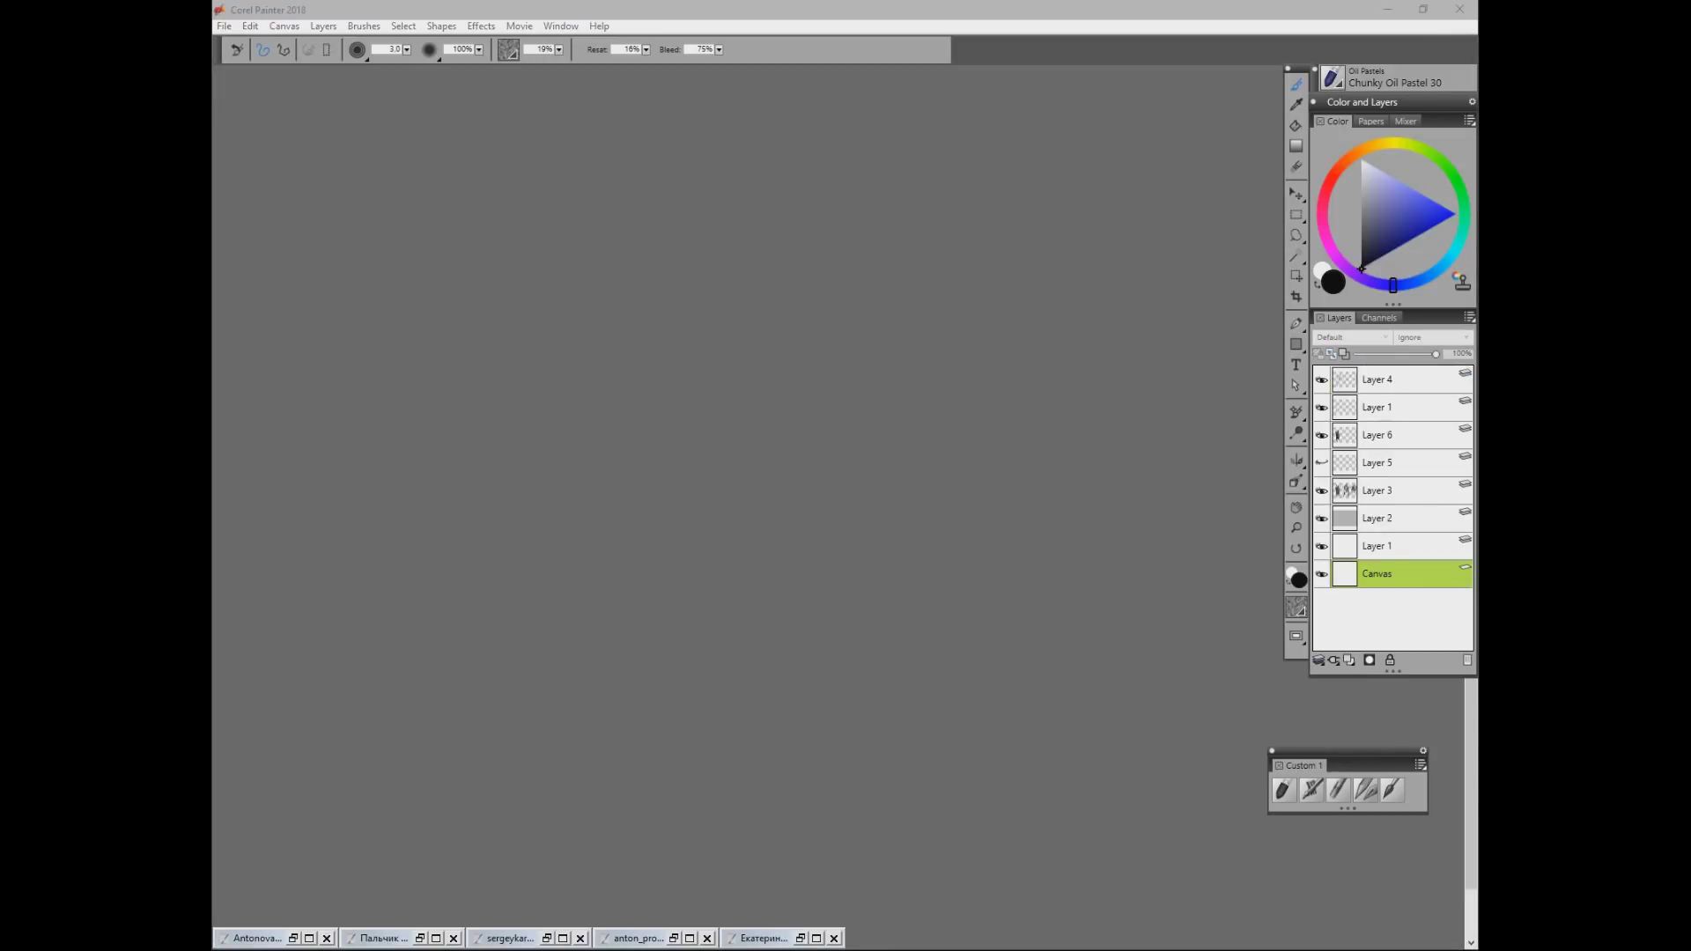
{"action": "left_click", "coordinate": [951, 543]}
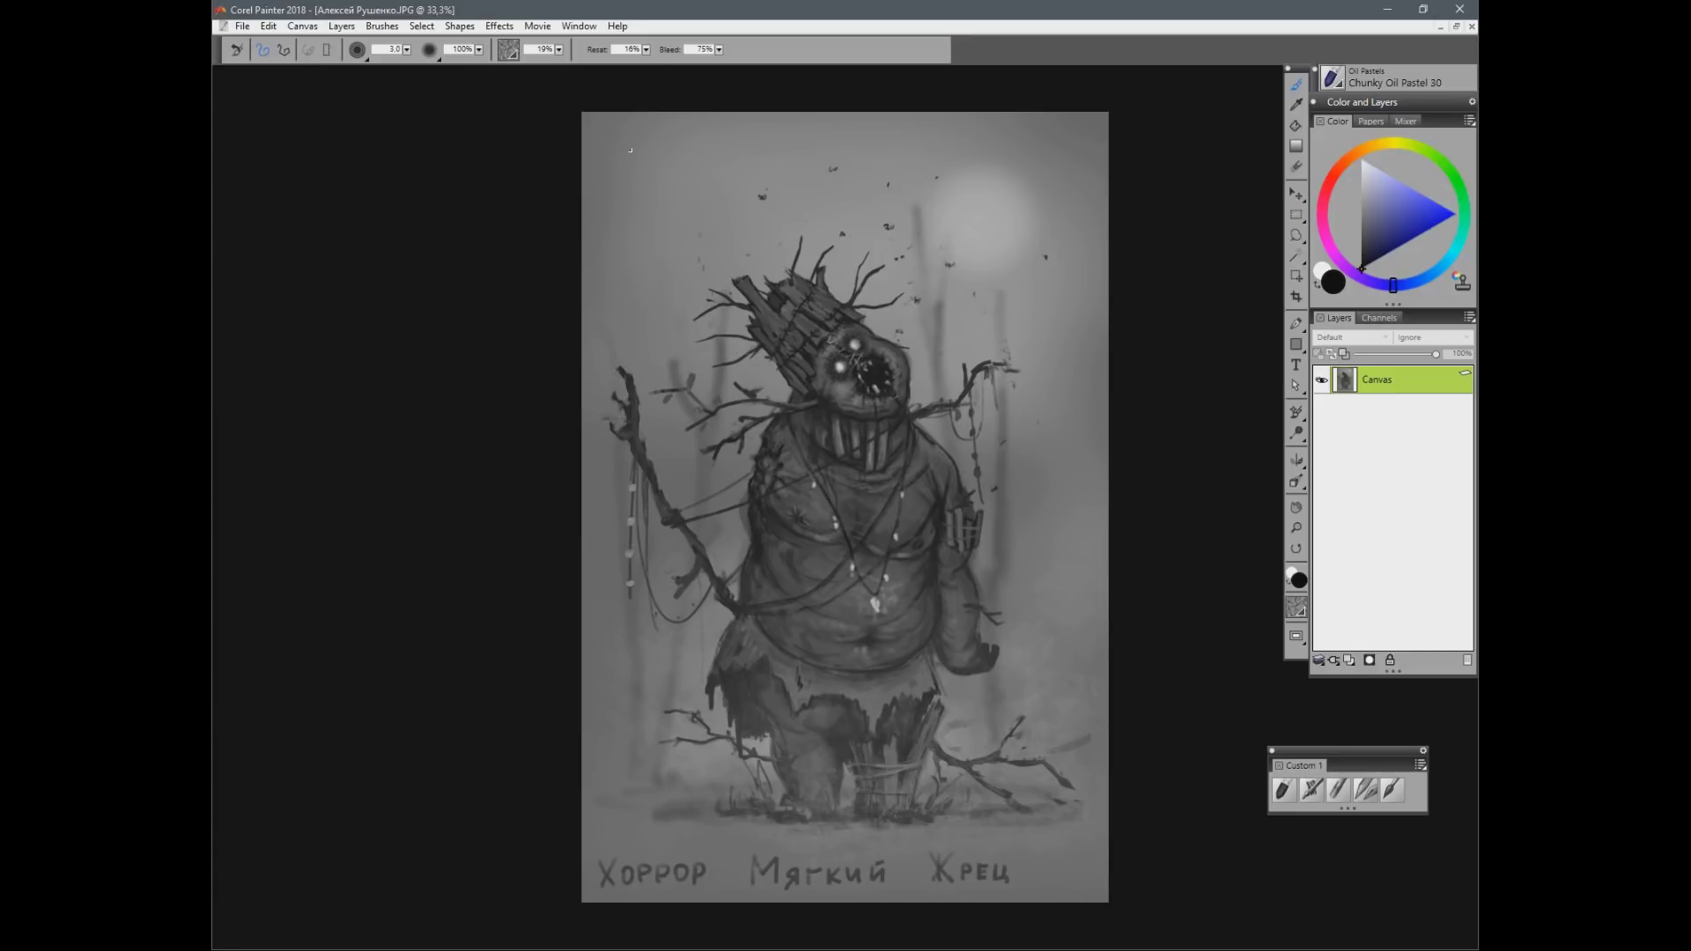
{"action": "left_click", "coordinate": [1299, 344]}
{"action": "left_click_drag", "start_coordinate": [580, 111], "coordinate": [1110, 904]}
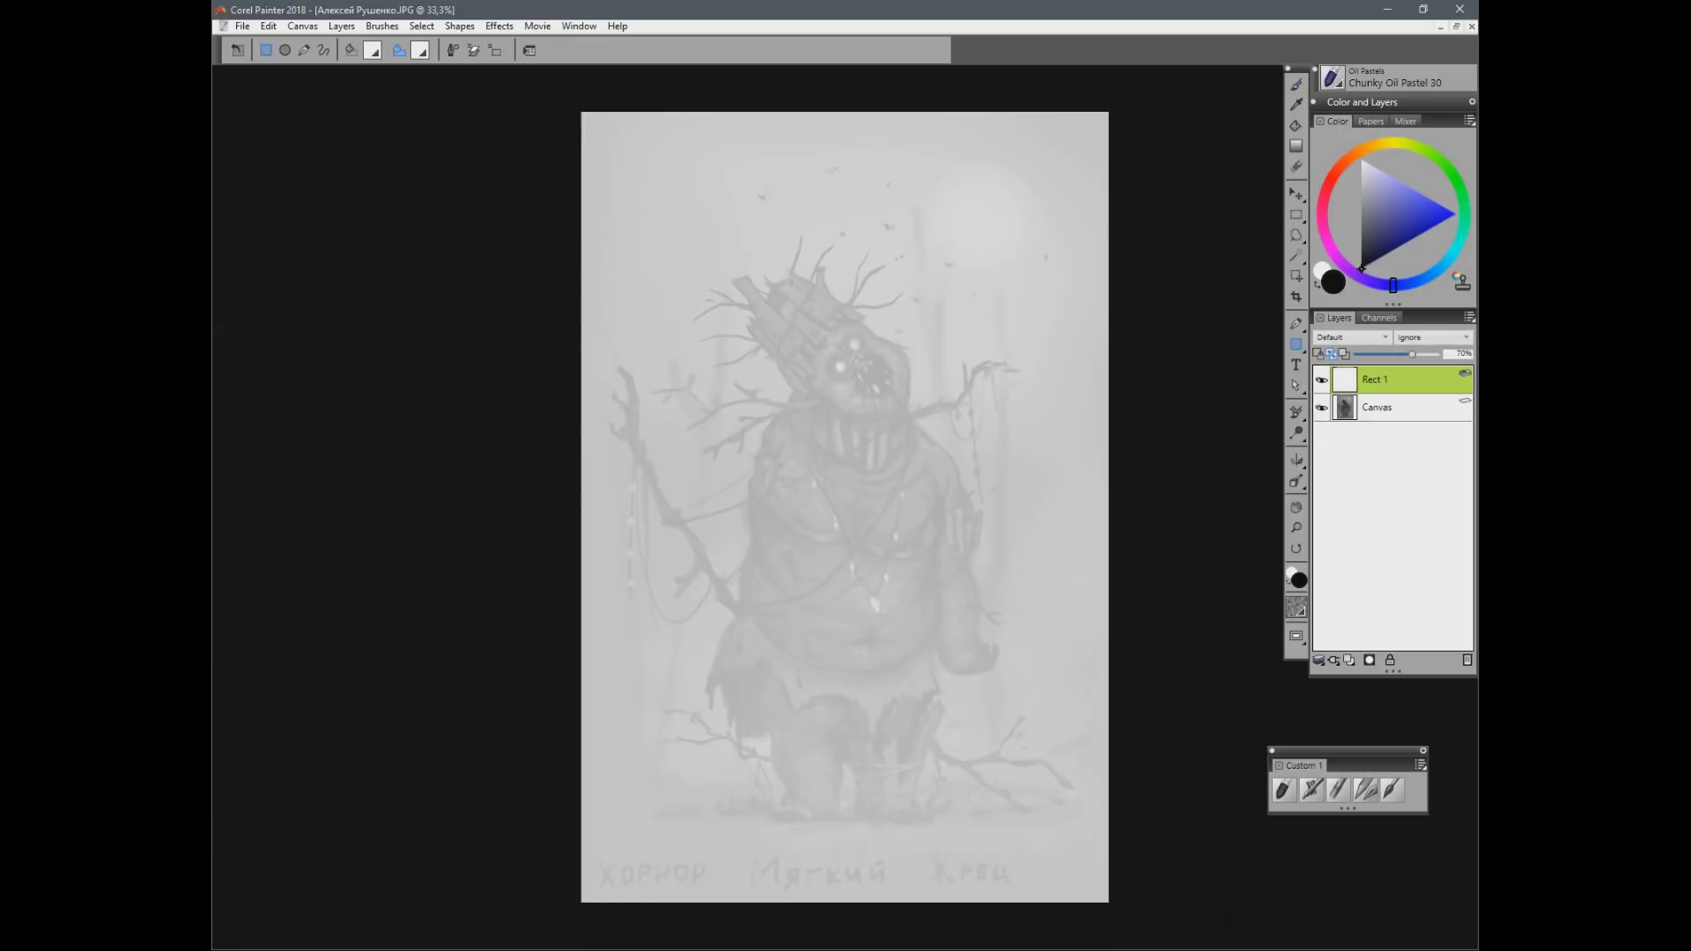
{"action": "left_click", "coordinate": [1398, 359]}
{"action": "key", "text": "b"}
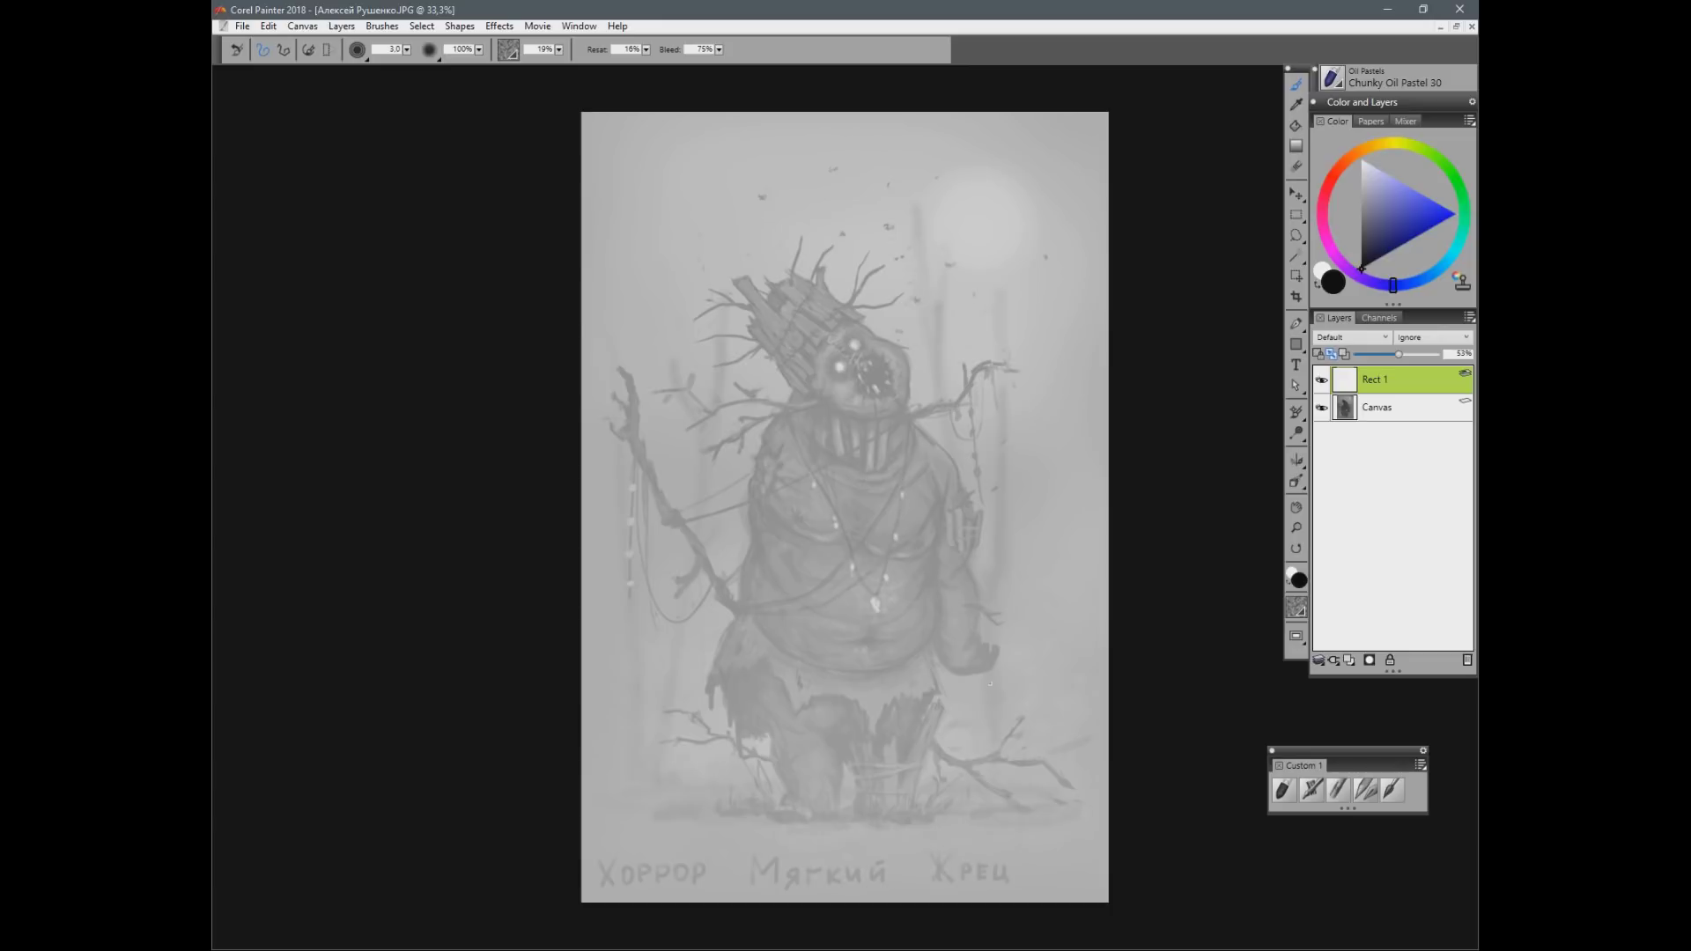
Step: Compare the priest picture with the pale rectangle hidden and shown, and raise the rectangle's opacity to 66%
{"action": "left_click", "coordinate": [1322, 379]}
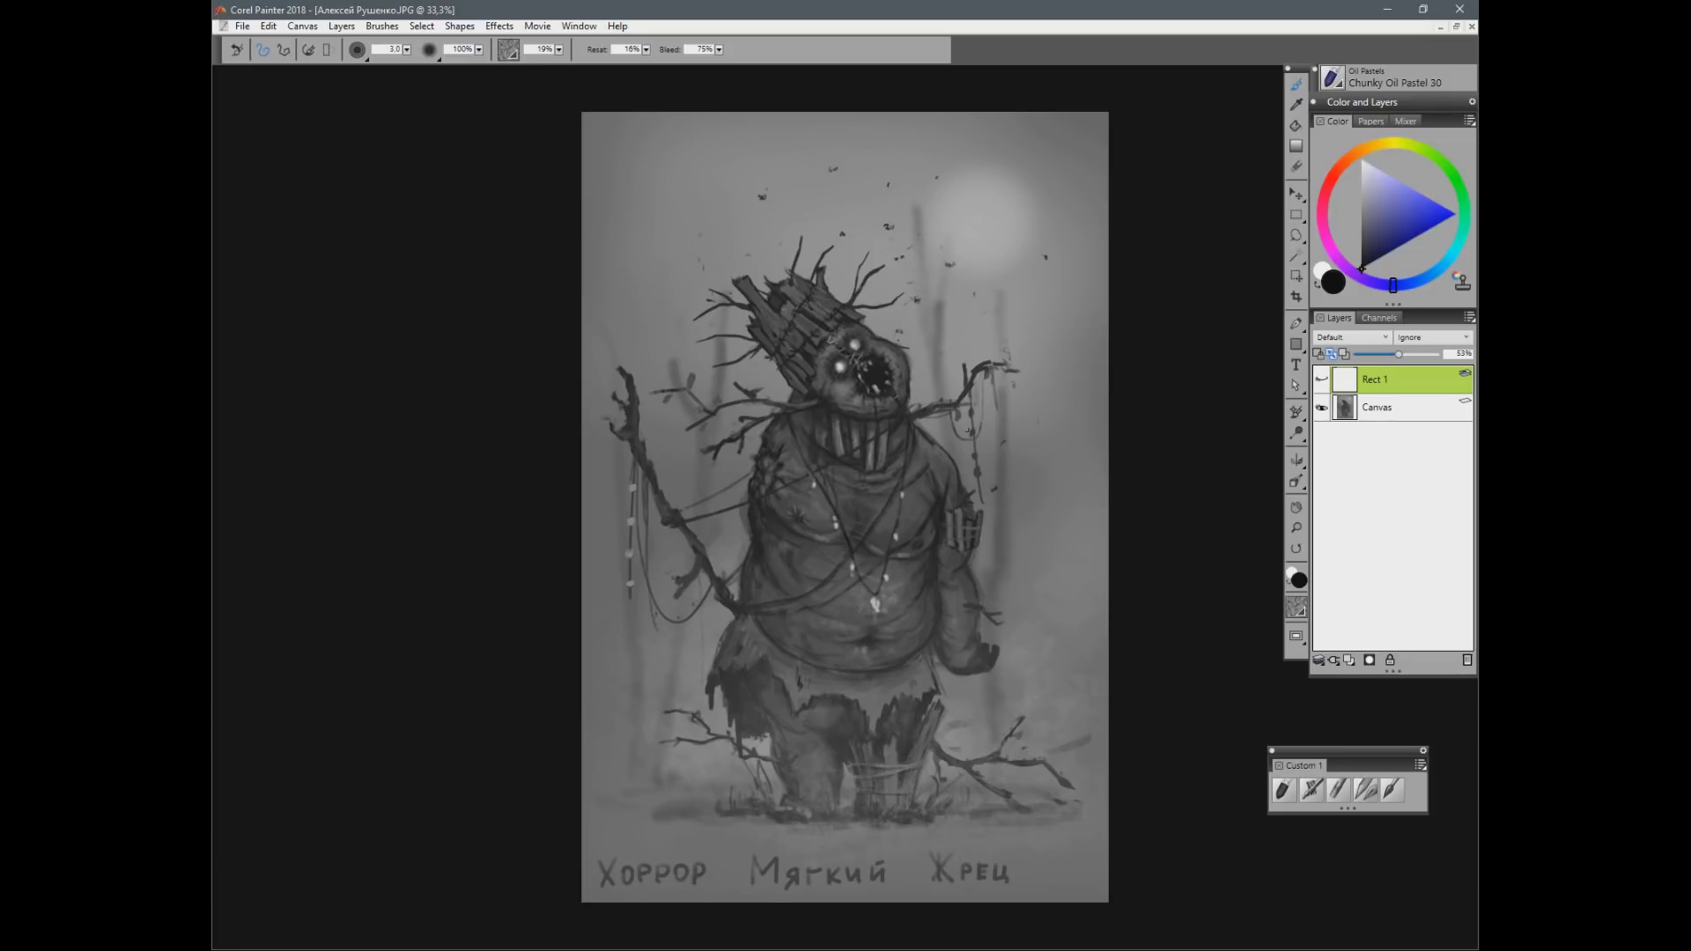
{"action": "left_click", "coordinate": [1321, 380]}
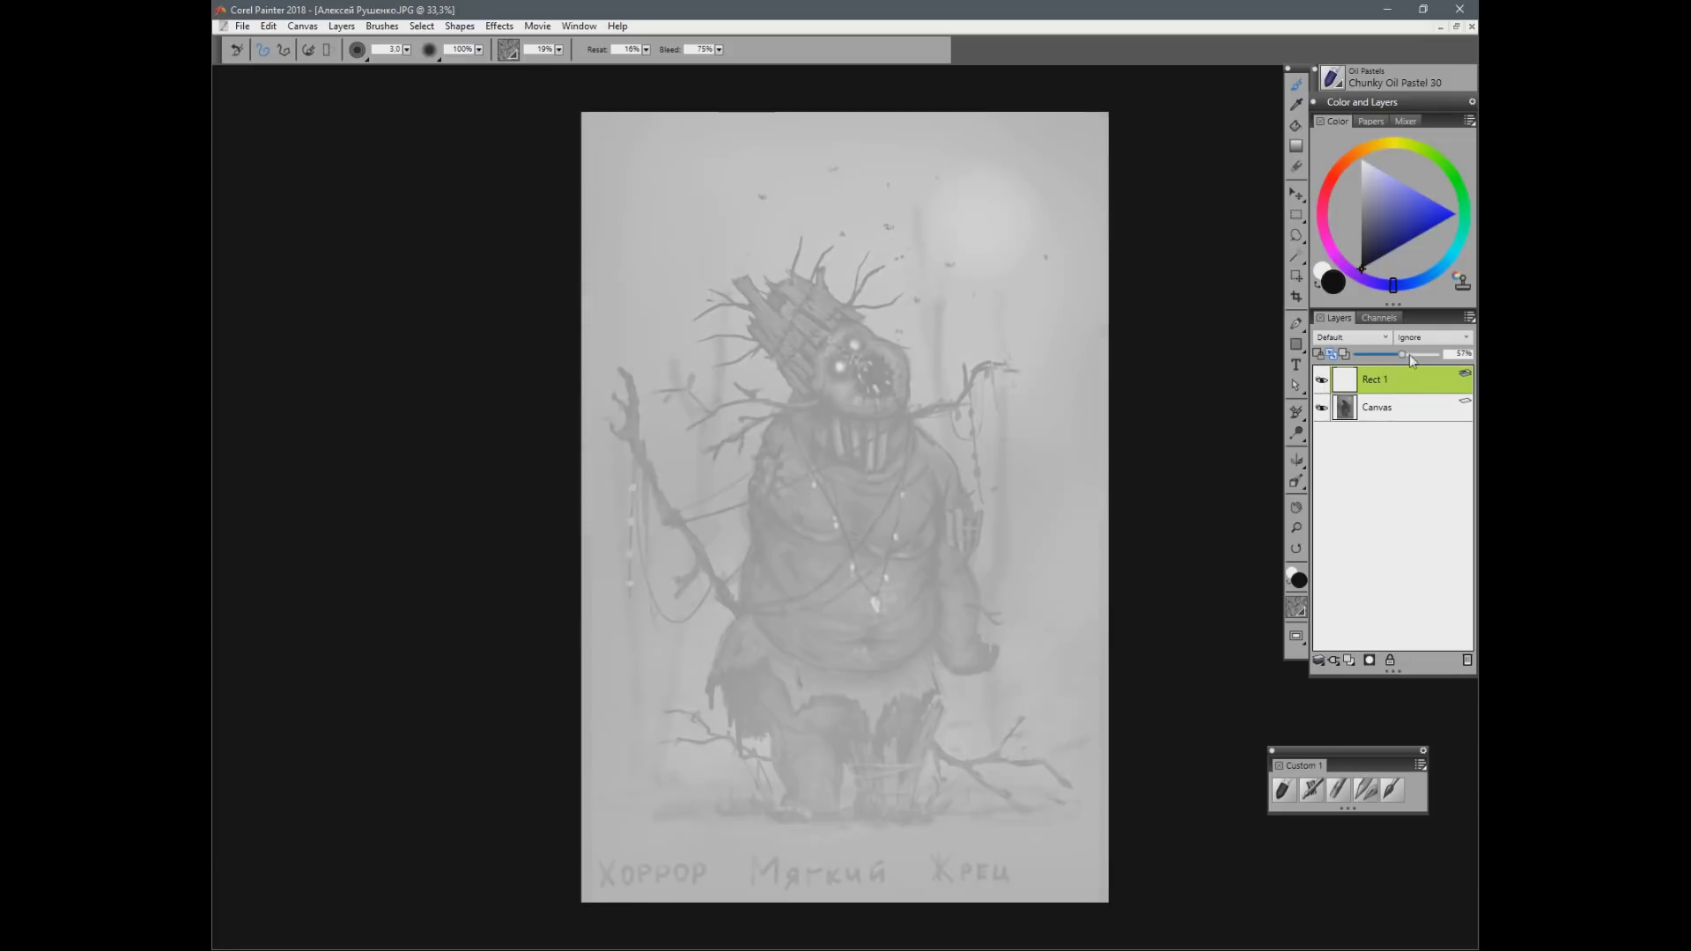
{"action": "left_click_drag", "start_coordinate": [1398, 353], "coordinate": [1408, 353]}
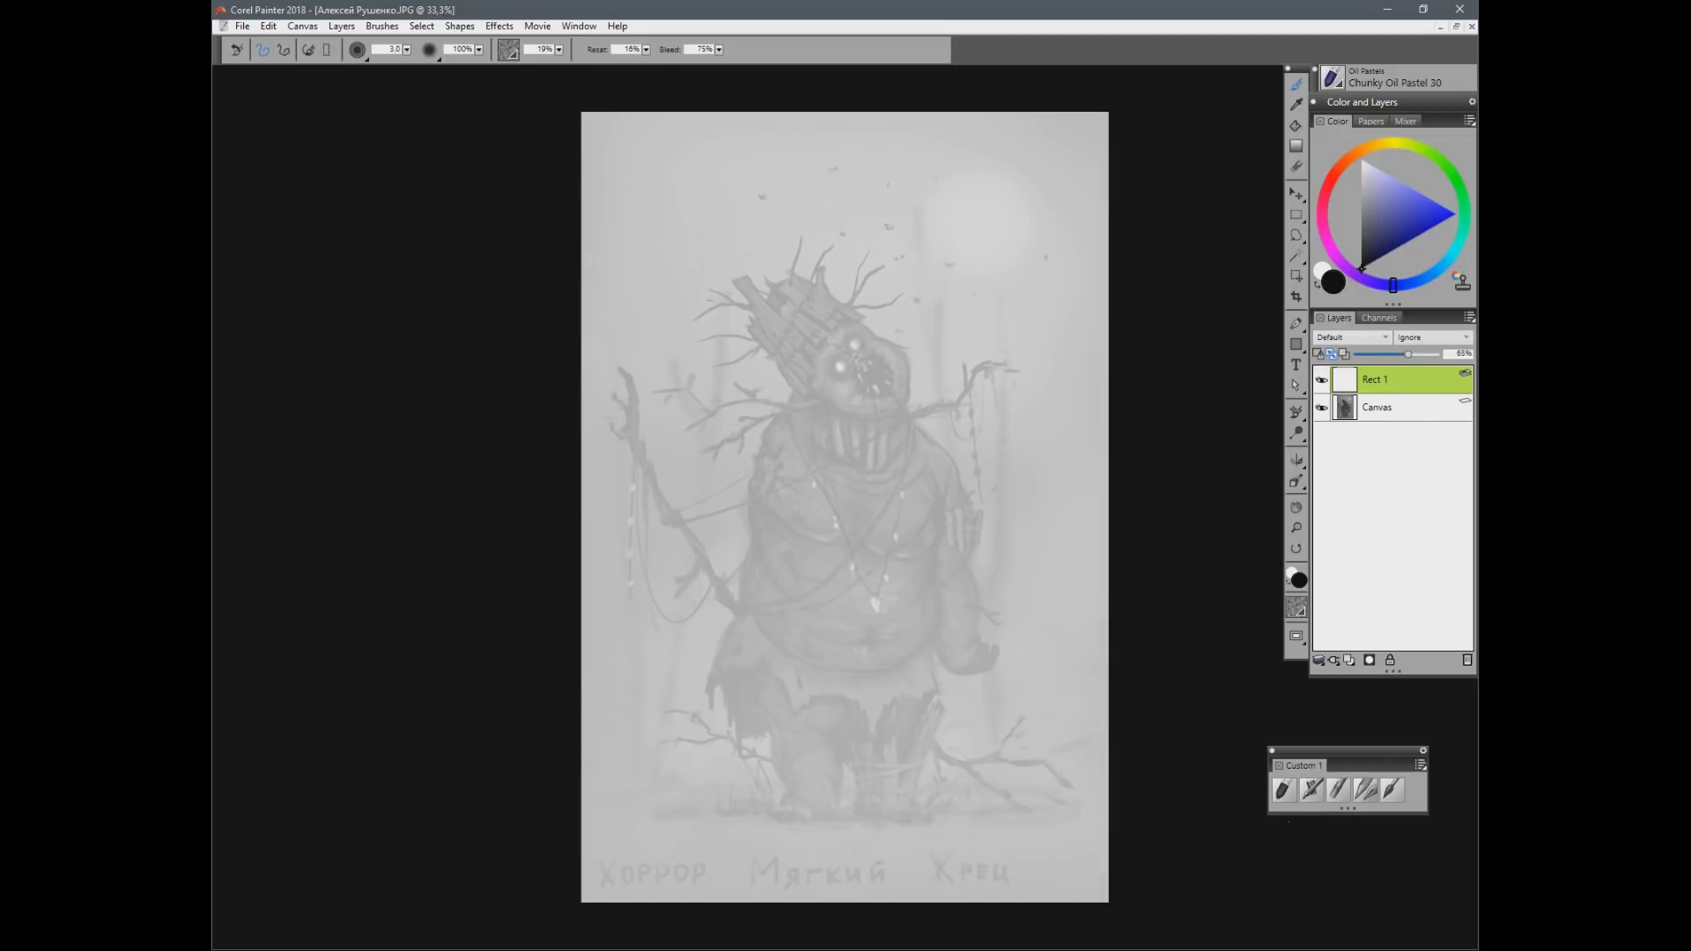
Step: Add a new layer and sketch a massive hunched shoulder and arm outline over the priest's staff side
{"action": "key", "text": "ctrl+shift+n"}
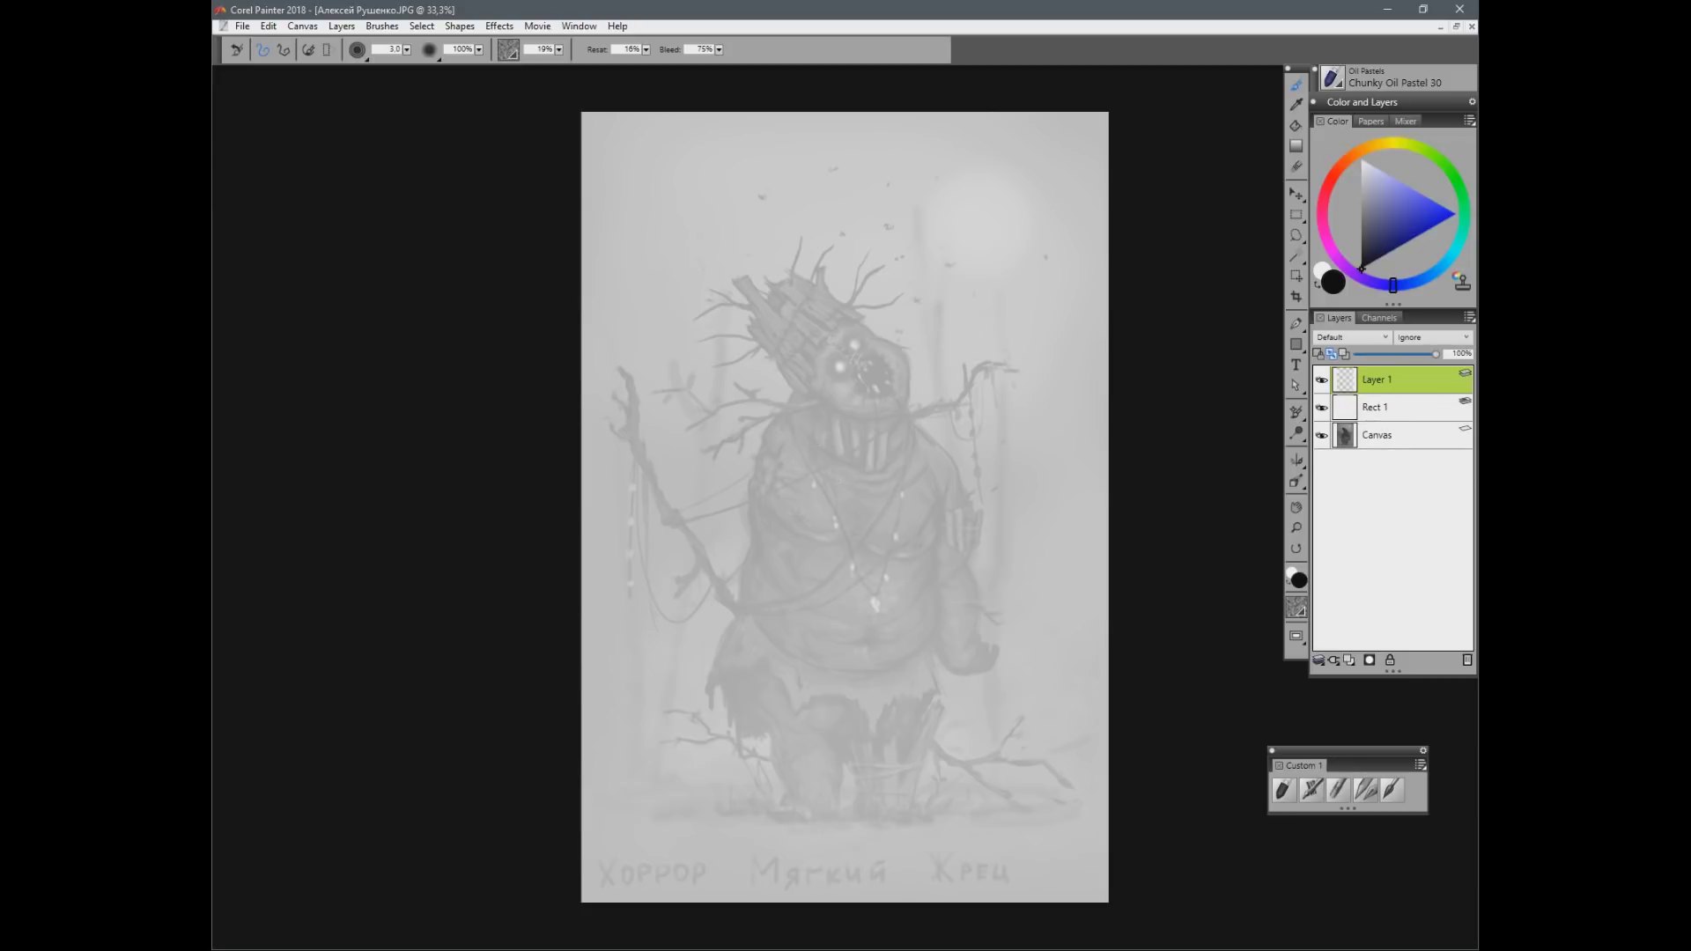
{"action": "left_click_drag", "start_coordinate": [897, 401], "coordinate": [660, 521]}
{"action": "mouse_move", "coordinate": [786, 423]}
{"action": "left_mouse_down"}
{"action": "mouse_move", "coordinate": [680, 487]}
{"action": "mouse_move", "coordinate": [696, 645]}
{"action": "mouse_move", "coordinate": [797, 509]}
{"action": "left_mouse_up"}
{"action": "left_click_drag", "start_coordinate": [696, 646], "coordinate": [898, 491]}
Step: Add spikes along the massive arm's outer edge and sketch its forearm and clenched hand
{"action": "left_click_drag", "start_coordinate": [636, 499], "coordinate": [657, 525]}
{"action": "left_click_drag", "start_coordinate": [636, 498], "coordinate": [657, 510]}
{"action": "left_click_drag", "start_coordinate": [695, 431], "coordinate": [698, 478]}
{"action": "mouse_move", "coordinate": [698, 432]}
{"action": "left_mouse_down"}
{"action": "mouse_move", "coordinate": [707, 466]}
{"action": "mouse_move", "coordinate": [683, 500]}
{"action": "mouse_move", "coordinate": [730, 523]}
{"action": "left_mouse_up"}
{"action": "mouse_move", "coordinate": [626, 575]}
{"action": "left_mouse_down"}
{"action": "mouse_move", "coordinate": [668, 579]}
{"action": "mouse_move", "coordinate": [638, 628]}
{"action": "left_mouse_up"}
{"action": "mouse_move", "coordinate": [664, 591]}
{"action": "left_mouse_down"}
{"action": "mouse_move", "coordinate": [642, 630]}
{"action": "mouse_move", "coordinate": [721, 622]}
{"action": "mouse_move", "coordinate": [691, 649]}
{"action": "mouse_move", "coordinate": [728, 615]}
{"action": "mouse_move", "coordinate": [726, 635]}
{"action": "left_mouse_up"}
{"action": "key", "text": "n"}
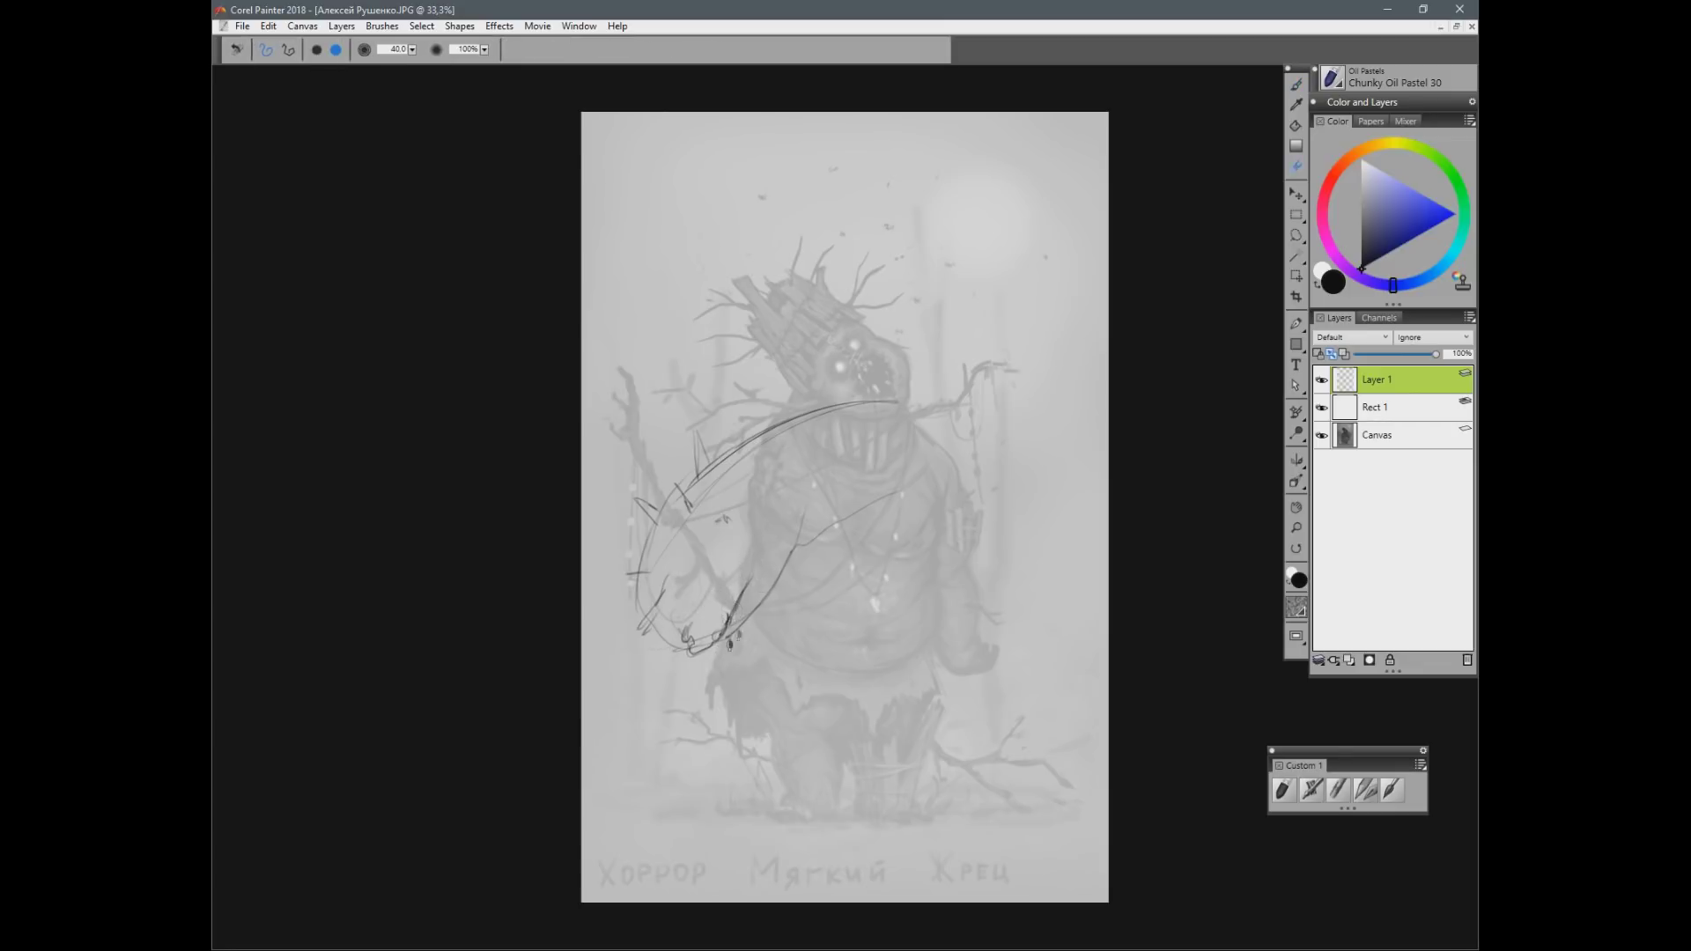
{"action": "key", "text": "b"}
{"action": "mouse_move", "coordinate": [756, 544]}
{"action": "left_mouse_down"}
{"action": "mouse_move", "coordinate": [750, 576]}
{"action": "mouse_move", "coordinate": [756, 557]}
{"action": "mouse_move", "coordinate": [692, 567]}
{"action": "mouse_move", "coordinate": [692, 649]}
{"action": "left_mouse_up"}
Step: Sketch the priest's far shoulder and arm, both sides of the torso, and the lower edge of the belly
{"action": "mouse_move", "coordinate": [799, 414]}
{"action": "left_mouse_down"}
{"action": "mouse_move", "coordinate": [941, 459]}
{"action": "mouse_move", "coordinate": [966, 381]}
{"action": "mouse_move", "coordinate": [988, 502]}
{"action": "mouse_move", "coordinate": [920, 405]}
{"action": "mouse_move", "coordinate": [969, 390]}
{"action": "mouse_move", "coordinate": [984, 488]}
{"action": "left_mouse_up"}
{"action": "key", "text": "n"}
{"action": "mouse_move", "coordinate": [927, 421]}
{"action": "left_mouse_down"}
{"action": "mouse_move", "coordinate": [1001, 585]}
{"action": "mouse_move", "coordinate": [985, 662]}
{"action": "left_mouse_up"}
{"action": "key", "text": "b"}
{"action": "mouse_move", "coordinate": [964, 583]}
{"action": "left_mouse_down"}
{"action": "mouse_move", "coordinate": [972, 634]}
{"action": "mouse_move", "coordinate": [1003, 592]}
{"action": "mouse_move", "coordinate": [968, 619]}
{"action": "mouse_move", "coordinate": [972, 699]}
{"action": "mouse_move", "coordinate": [955, 618]}
{"action": "mouse_move", "coordinate": [941, 705]}
{"action": "left_mouse_up"}
{"action": "mouse_move", "coordinate": [794, 566]}
{"action": "left_mouse_down"}
{"action": "mouse_move", "coordinate": [751, 656]}
{"action": "mouse_move", "coordinate": [740, 747]}
{"action": "mouse_move", "coordinate": [755, 756]}
{"action": "left_mouse_up"}
{"action": "mouse_move", "coordinate": [755, 756]}
{"action": "left_mouse_down"}
{"action": "mouse_move", "coordinate": [809, 703]}
{"action": "mouse_move", "coordinate": [903, 700]}
{"action": "left_mouse_up"}
Step: Sketch a hump over the far shoulder and a low-hanging head in front of it, erasing overlapping lines
{"action": "mouse_move", "coordinate": [913, 412]}
{"action": "left_mouse_down"}
{"action": "mouse_move", "coordinate": [902, 489]}
{"action": "mouse_move", "coordinate": [928, 393]}
{"action": "mouse_move", "coordinate": [971, 394]}
{"action": "mouse_move", "coordinate": [981, 524]}
{"action": "mouse_move", "coordinate": [947, 401]}
{"action": "left_mouse_up"}
{"action": "key", "text": "n"}
{"action": "key", "text": "b"}
{"action": "left_click_drag", "start_coordinate": [947, 402], "coordinate": [964, 526]}
{"action": "key", "text": "n"}
{"action": "mouse_move", "coordinate": [879, 403]}
{"action": "left_mouse_down"}
{"action": "mouse_move", "coordinate": [834, 410]}
{"action": "mouse_move", "coordinate": [895, 403]}
{"action": "left_mouse_up"}
{"action": "key", "text": "b"}
Step: Reinforce the upper back and chest lines, detail the top of the head, and redraw the far hand
{"action": "left_click_drag", "start_coordinate": [795, 419], "coordinate": [867, 418]}
{"action": "left_click_drag", "start_coordinate": [849, 515], "coordinate": [881, 505]}
{"action": "mouse_move", "coordinate": [915, 406]}
{"action": "left_mouse_down"}
{"action": "mouse_move", "coordinate": [902, 509]}
{"action": "mouse_move", "coordinate": [930, 483]}
{"action": "mouse_move", "coordinate": [945, 517]}
{"action": "mouse_move", "coordinate": [936, 471]}
{"action": "mouse_move", "coordinate": [949, 465]}
{"action": "mouse_move", "coordinate": [925, 481]}
{"action": "mouse_move", "coordinate": [916, 444]}
{"action": "left_mouse_up"}
{"action": "mouse_move", "coordinate": [920, 410]}
{"action": "left_mouse_down"}
{"action": "mouse_move", "coordinate": [923, 441]}
{"action": "mouse_move", "coordinate": [945, 444]}
{"action": "left_mouse_up"}
{"action": "left_click_drag", "start_coordinate": [946, 407], "coordinate": [959, 458]}
{"action": "mouse_move", "coordinate": [981, 561]}
{"action": "left_mouse_down"}
{"action": "mouse_move", "coordinate": [942, 729]}
{"action": "mouse_move", "coordinate": [926, 731]}
{"action": "mouse_move", "coordinate": [950, 717]}
{"action": "mouse_move", "coordinate": [978, 612]}
{"action": "mouse_move", "coordinate": [981, 635]}
{"action": "mouse_move", "coordinate": [1003, 591]}
{"action": "mouse_move", "coordinate": [1002, 627]}
{"action": "mouse_move", "coordinate": [970, 640]}
{"action": "mouse_move", "coordinate": [984, 675]}
{"action": "left_mouse_up"}
{"action": "key", "text": "n"}
{"action": "key", "text": "b"}
{"action": "left_click_drag", "start_coordinate": [980, 651], "coordinate": [996, 652]}
Step: Rework the chest fold and the far shoulder-to-arm contour, and try an extra line along the torso's side
{"action": "left_click_drag", "start_coordinate": [840, 524], "coordinate": [857, 518]}
{"action": "left_click_drag", "start_coordinate": [884, 420], "coordinate": [905, 427]}
{"action": "key", "text": "n"}
{"action": "mouse_move", "coordinate": [905, 490]}
{"action": "left_mouse_down"}
{"action": "mouse_move", "coordinate": [923, 450]}
{"action": "mouse_move", "coordinate": [956, 497]}
{"action": "left_mouse_up"}
{"action": "key", "text": "b"}
{"action": "left_click_drag", "start_coordinate": [916, 425], "coordinate": [985, 539]}
{"action": "left_click_drag", "start_coordinate": [770, 588], "coordinate": [779, 695]}
{"action": "mouse_move", "coordinate": [771, 595]}
{"action": "left_mouse_down"}
{"action": "mouse_move", "coordinate": [798, 739]}
{"action": "mouse_move", "coordinate": [755, 667]}
{"action": "mouse_move", "coordinate": [754, 755]}
{"action": "left_mouse_up"}
{"action": "key", "text": "ctrl+z"}
{"action": "key", "text": "n"}
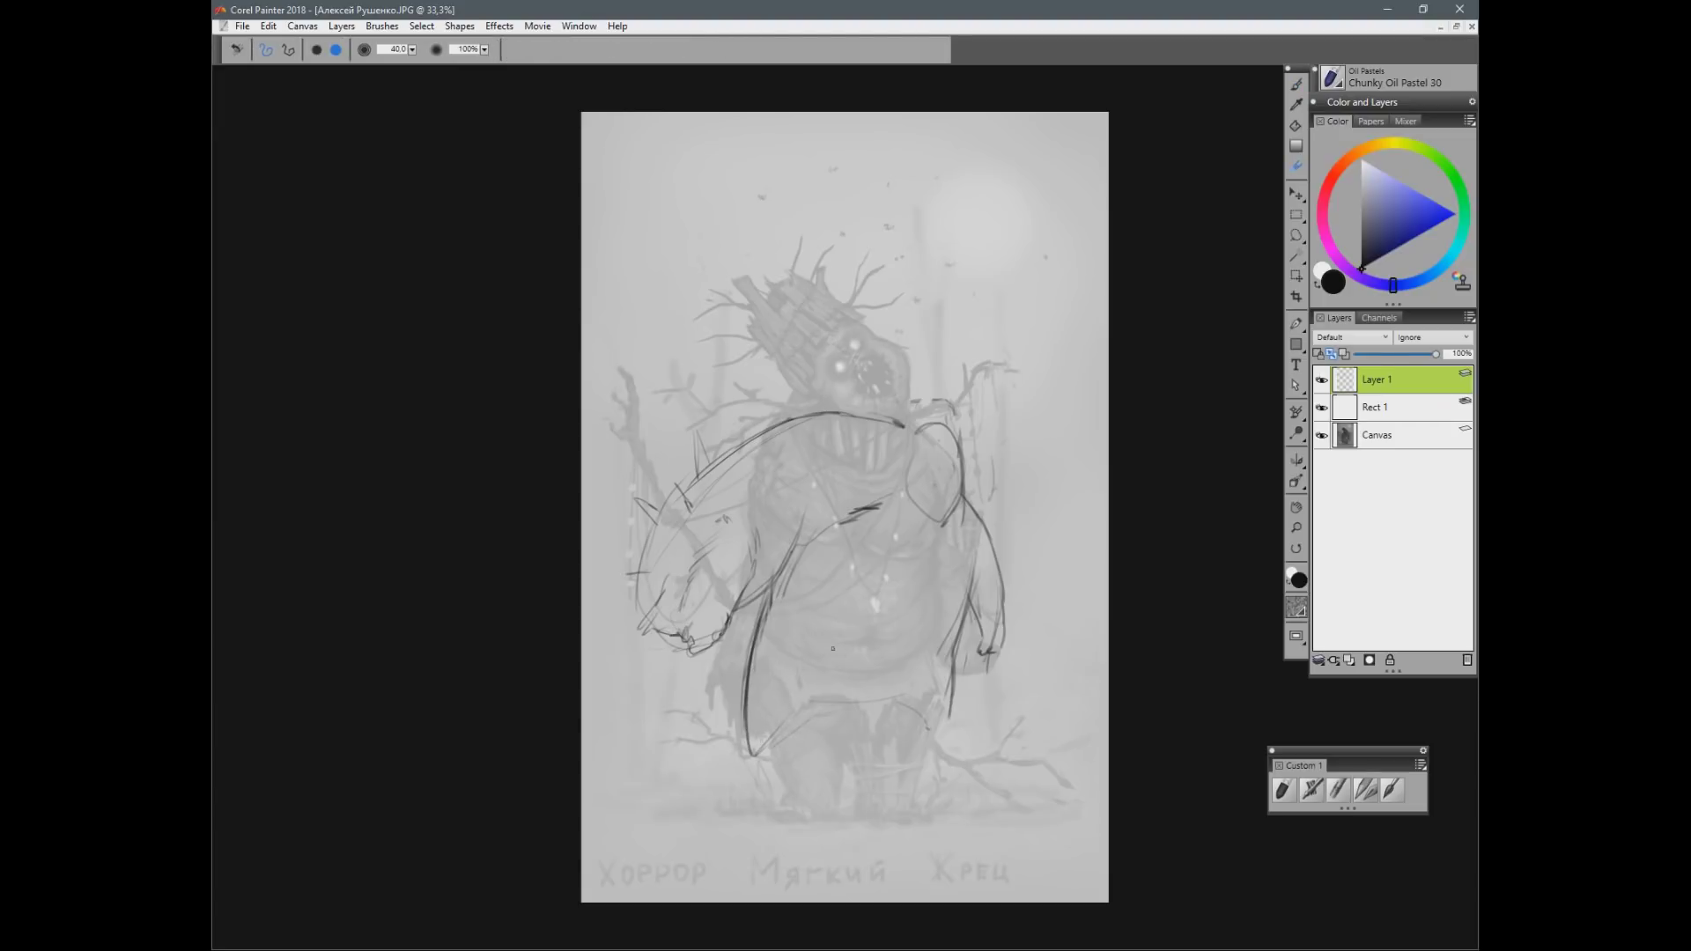
Step: Shorten the chest fold, darken the far side of the torso, and redraw the upper back line lower
{"action": "key", "text": "n"}
{"action": "mouse_move", "coordinate": [883, 499]}
{"action": "left_mouse_down"}
{"action": "mouse_move", "coordinate": [856, 520]}
{"action": "mouse_move", "coordinate": [854, 558]}
{"action": "left_mouse_up"}
{"action": "key", "text": "b"}
{"action": "mouse_move", "coordinate": [973, 584]}
{"action": "left_mouse_down"}
{"action": "mouse_move", "coordinate": [952, 606]}
{"action": "mouse_move", "coordinate": [973, 588]}
{"action": "left_mouse_up"}
{"action": "left_click_drag", "start_coordinate": [969, 598], "coordinate": [956, 647]}
{"action": "mouse_move", "coordinate": [835, 522]}
{"action": "left_mouse_down"}
{"action": "mouse_move", "coordinate": [808, 539]}
{"action": "mouse_move", "coordinate": [853, 512]}
{"action": "left_mouse_up"}
{"action": "left_click_drag", "start_coordinate": [720, 464], "coordinate": [868, 430]}
Step: Erase the hanging head's outline and redraw it with a long face and a dark hatched mouth
{"action": "key", "text": "n"}
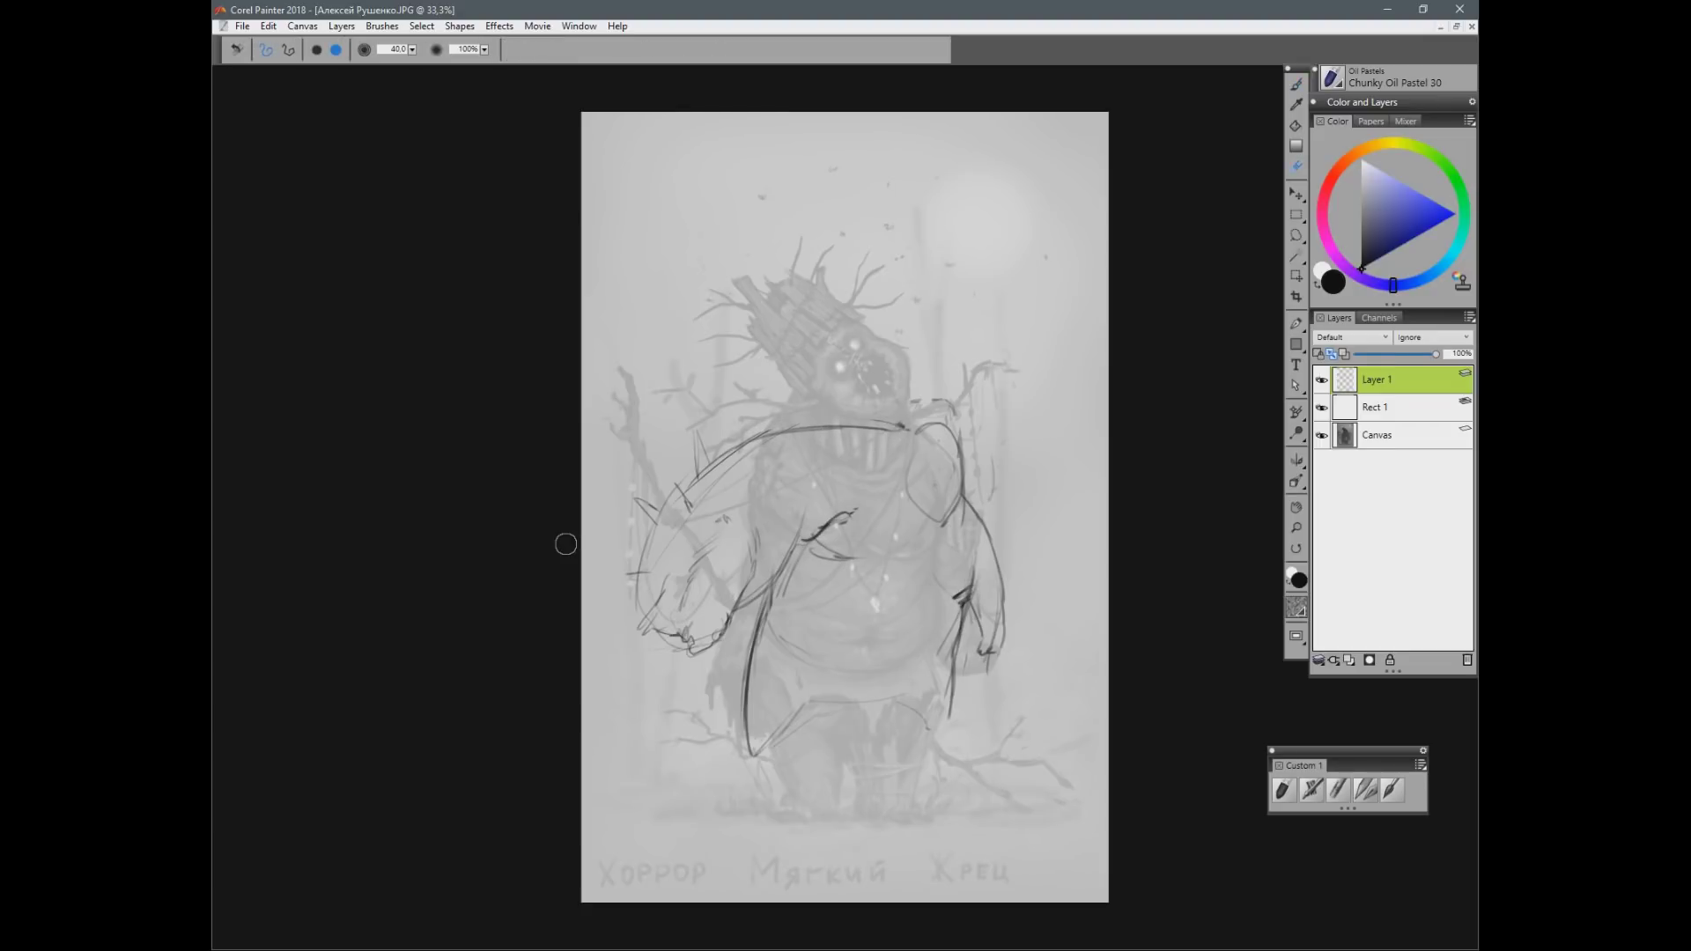
{"action": "mouse_move", "coordinate": [926, 444]}
{"action": "left_mouse_down"}
{"action": "mouse_move", "coordinate": [907, 501]}
{"action": "mouse_move", "coordinate": [939, 518]}
{"action": "mouse_move", "coordinate": [954, 501]}
{"action": "mouse_move", "coordinate": [916, 535]}
{"action": "mouse_move", "coordinate": [954, 528]}
{"action": "left_mouse_up"}
{"action": "key", "text": "b"}
{"action": "left_click_drag", "start_coordinate": [962, 516], "coordinate": [948, 544]}
{"action": "mouse_move", "coordinate": [891, 454]}
{"action": "left_mouse_down"}
{"action": "mouse_move", "coordinate": [889, 491]}
{"action": "mouse_move", "coordinate": [937, 497]}
{"action": "left_mouse_up"}
{"action": "left_click_drag", "start_coordinate": [941, 479], "coordinate": [943, 495]}
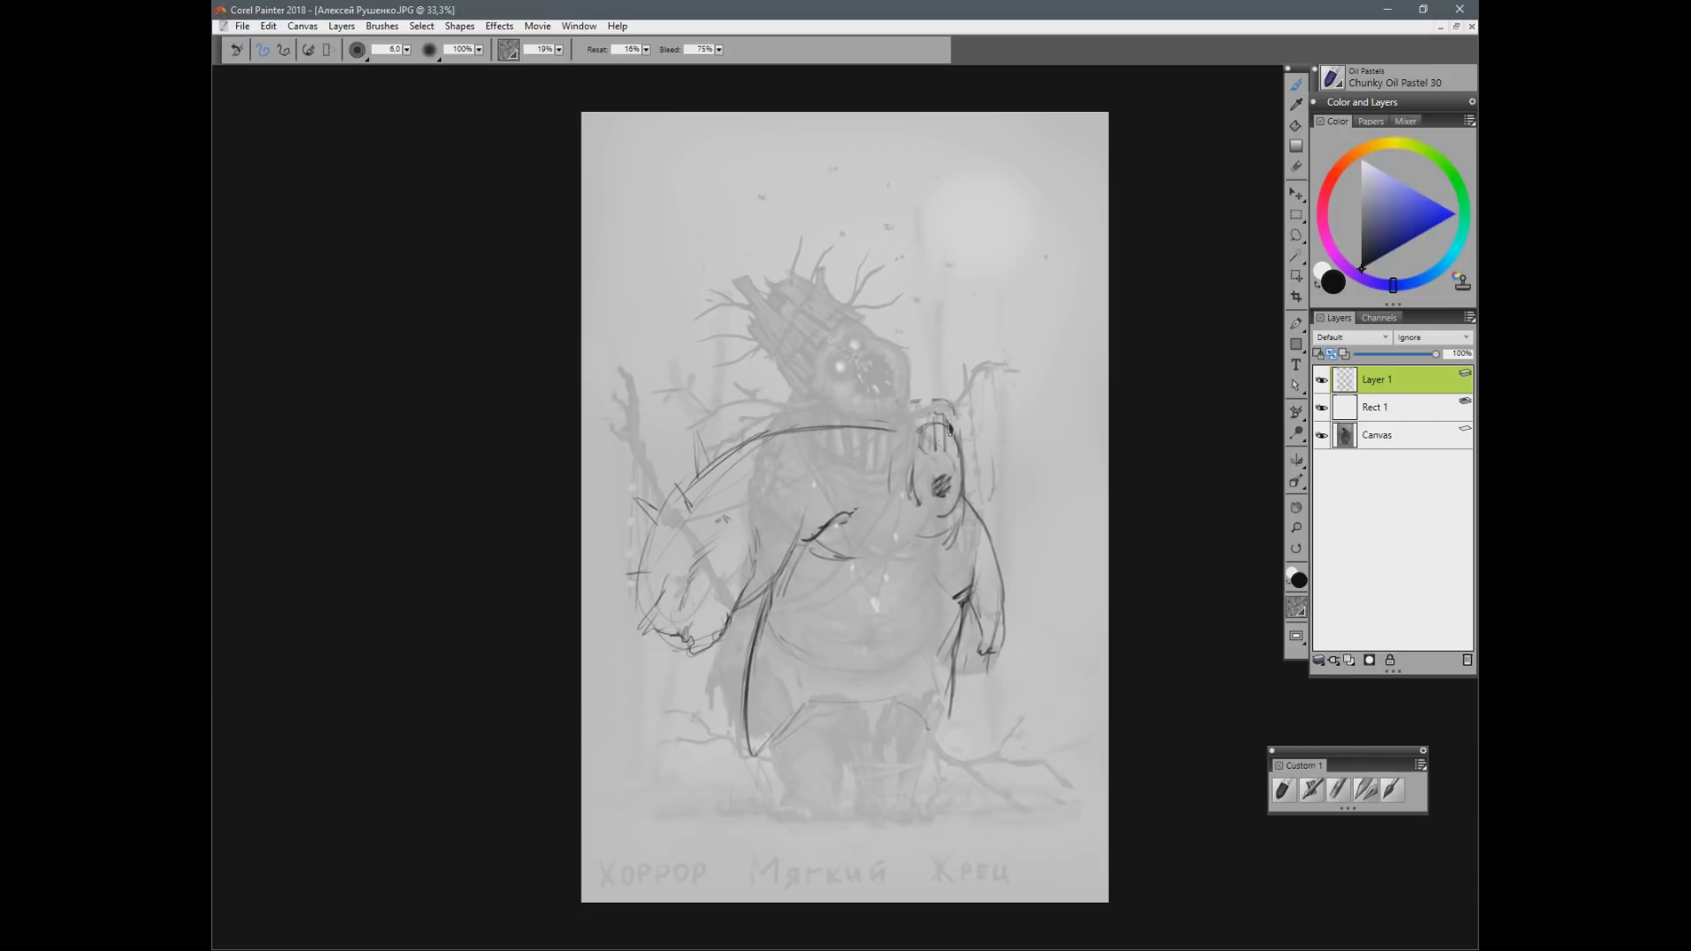
Step: Lighten the face above the hatched mouth, add belt and loincloth lines under the belly, and restate the torso's side
{"action": "key", "text": "n"}
{"action": "mouse_move", "coordinate": [932, 471]}
{"action": "left_mouse_down"}
{"action": "mouse_move", "coordinate": [950, 414]}
{"action": "mouse_move", "coordinate": [925, 412]}
{"action": "mouse_move", "coordinate": [941, 412]}
{"action": "mouse_move", "coordinate": [939, 463]}
{"action": "mouse_move", "coordinate": [955, 469]}
{"action": "left_mouse_up"}
{"action": "key", "text": "b"}
{"action": "left_click_drag", "start_coordinate": [810, 701], "coordinate": [914, 706]}
{"action": "mouse_move", "coordinate": [781, 635]}
{"action": "left_mouse_down"}
{"action": "mouse_move", "coordinate": [853, 680]}
{"action": "mouse_move", "coordinate": [943, 680]}
{"action": "left_mouse_up"}
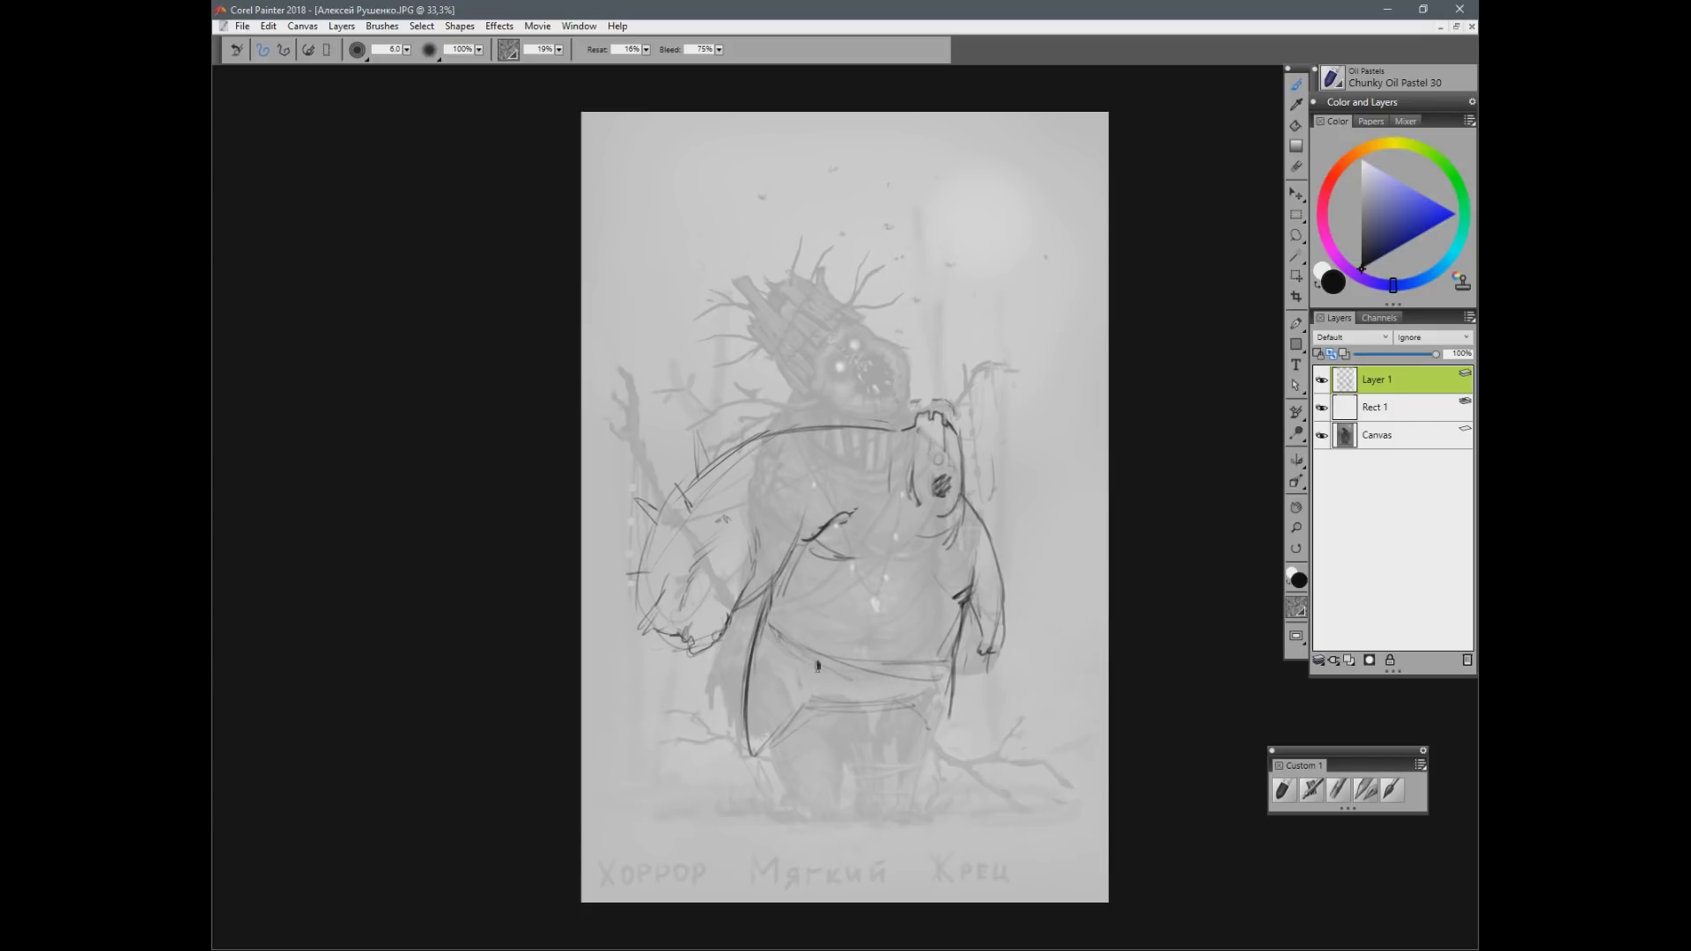
{"action": "left_click_drag", "start_coordinate": [805, 511], "coordinate": [763, 592]}
Step: Hide the hunched-body sketch layer and add a new empty layer above it
{"action": "left_click", "coordinate": [1322, 380]}
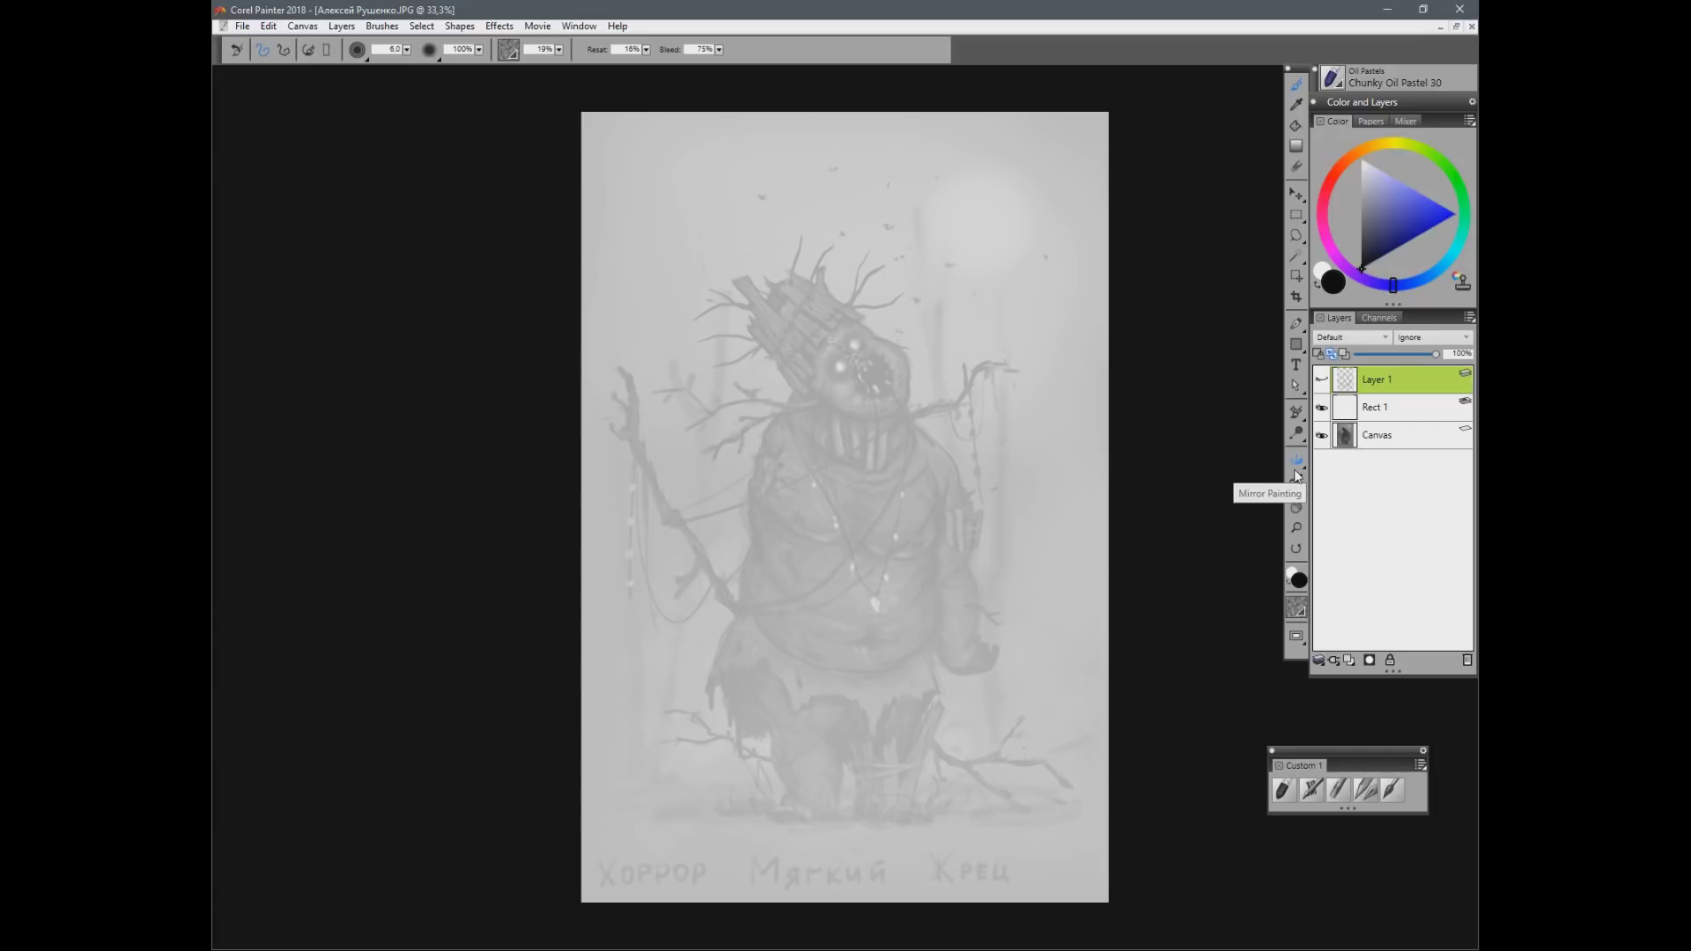
{"action": "left_click", "coordinate": [1349, 660]}
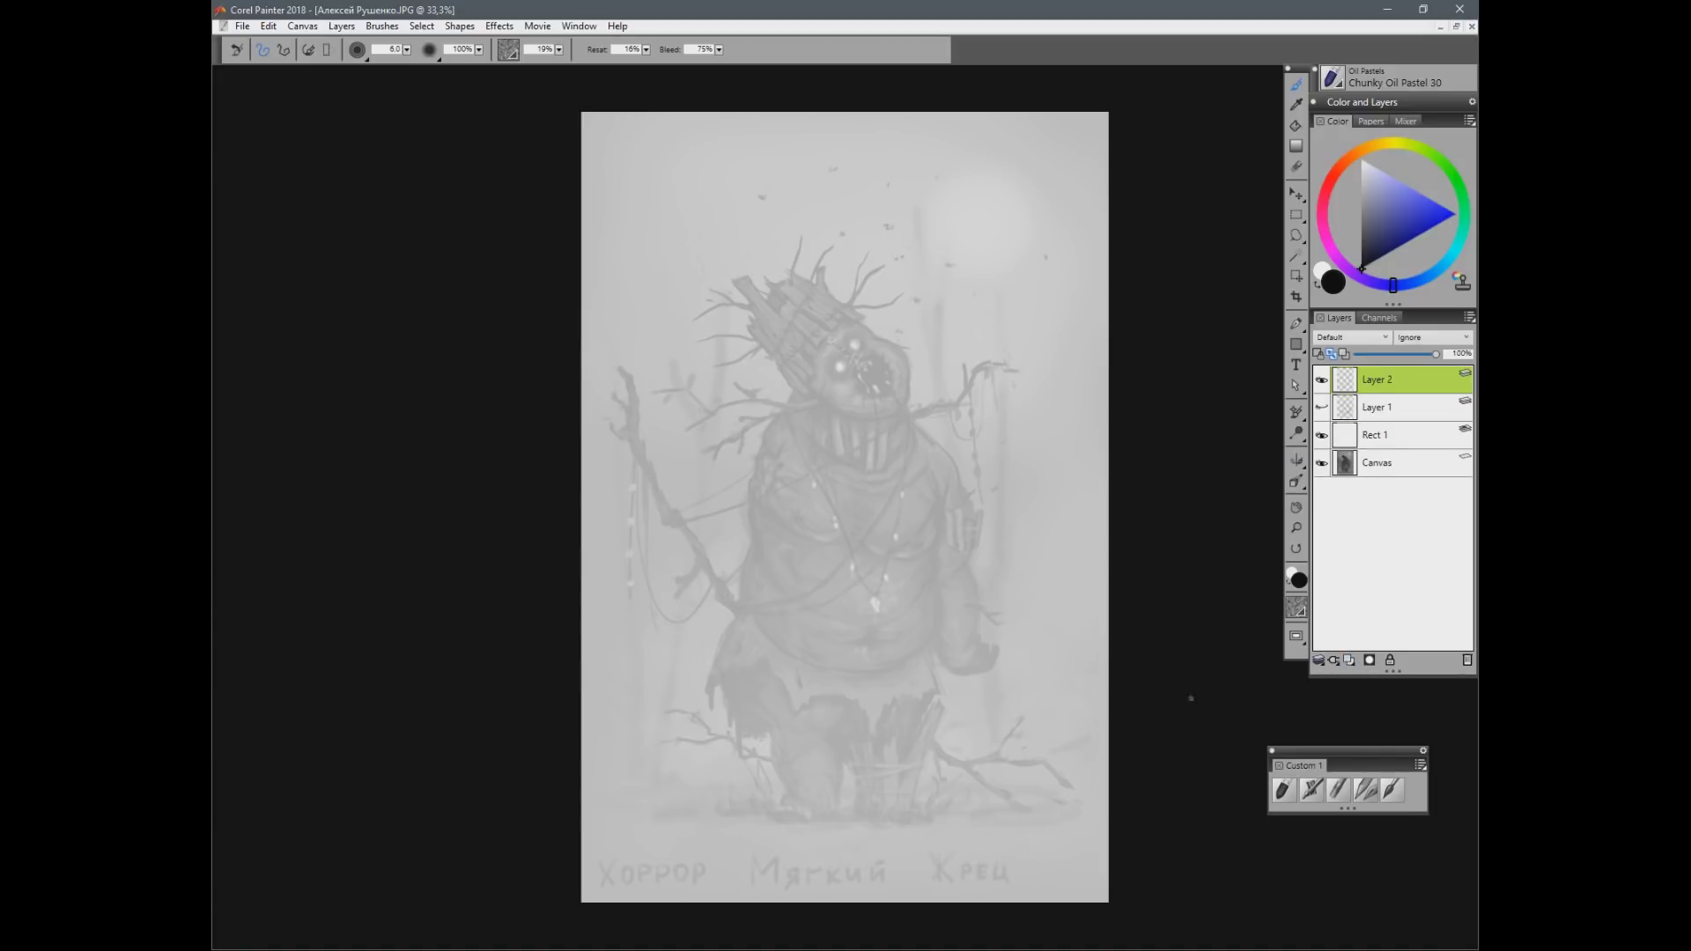
{"action": "left_click_drag", "start_coordinate": [913, 414], "coordinate": [1006, 365]}
{"action": "mouse_move", "coordinate": [876, 272]}
{"action": "left_mouse_down"}
{"action": "mouse_move", "coordinate": [843, 312]}
{"action": "mouse_move", "coordinate": [859, 271]}
{"action": "mouse_move", "coordinate": [889, 306]}
{"action": "left_mouse_up"}
{"action": "mouse_move", "coordinate": [808, 277]}
{"action": "left_mouse_down"}
{"action": "mouse_move", "coordinate": [821, 254]}
{"action": "mouse_move", "coordinate": [800, 250]}
{"action": "left_mouse_up"}
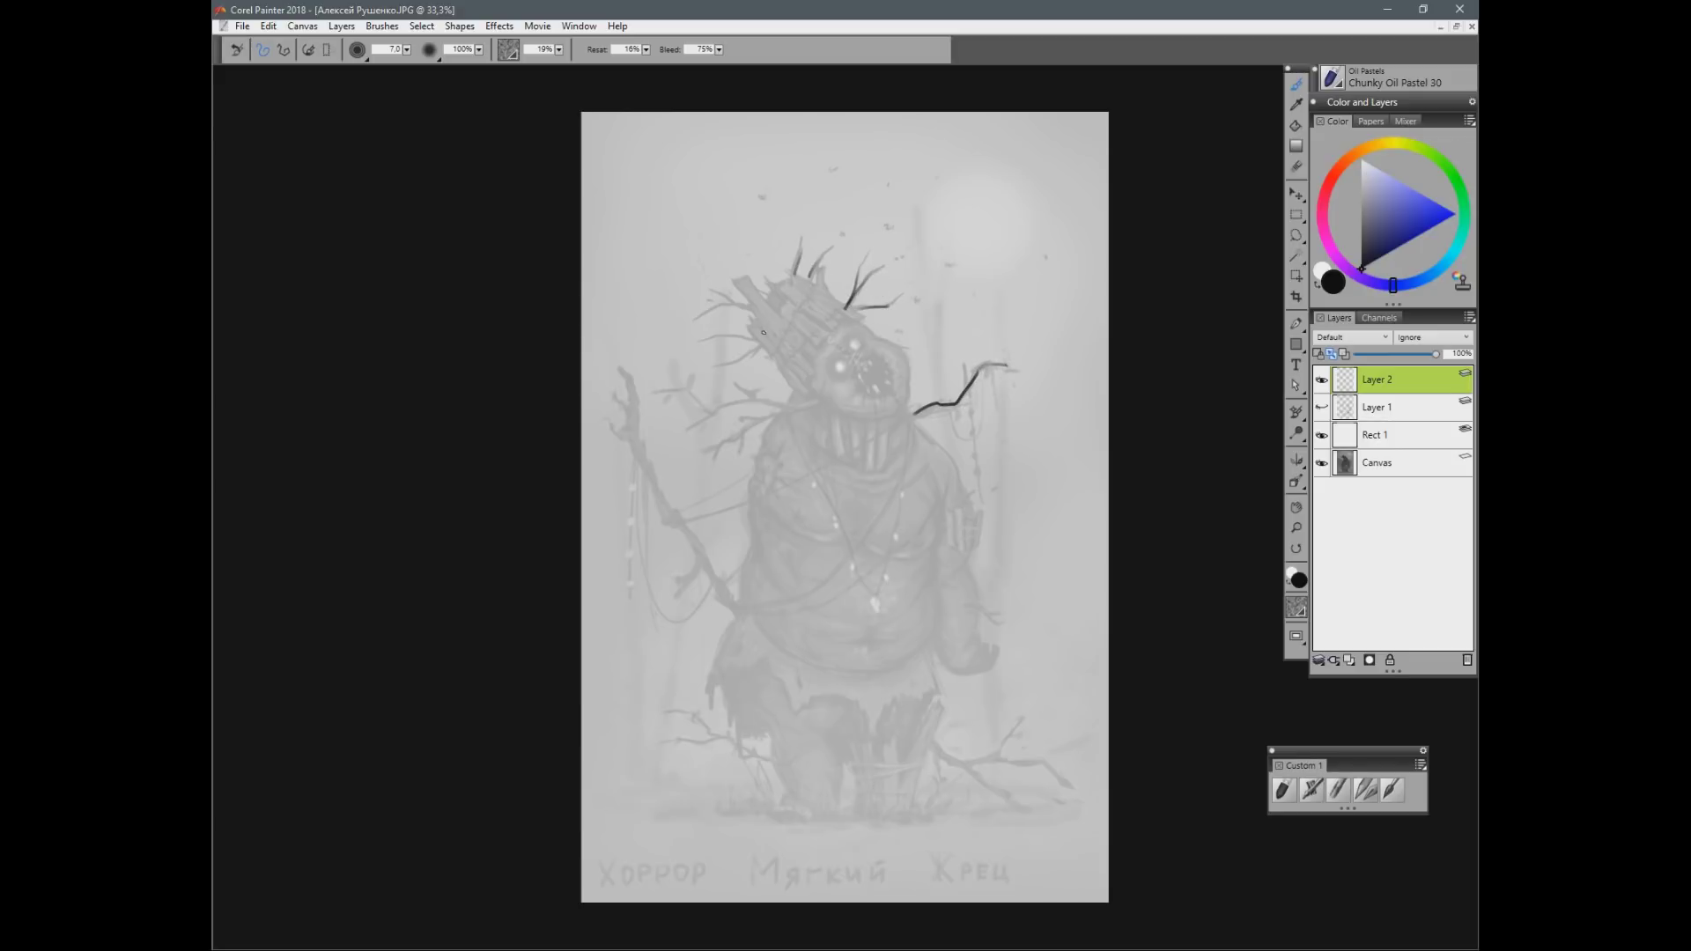
{"action": "key", "text": "ctrl+z"}
{"action": "key", "text": "ctrl+z"}
{"action": "key", "text": "ctrl+z"}
{"action": "key", "text": "ctrl+z"}
{"action": "key", "text": "ctrl+z"}
{"action": "key", "text": "ctrl+z"}
{"action": "key", "text": "ctrl+z"}
{"action": "left_click", "coordinate": [1347, 662]}
{"action": "left_click_drag", "start_coordinate": [903, 458], "coordinate": [763, 612]}
{"action": "left_click_drag", "start_coordinate": [803, 467], "coordinate": [875, 608]}
{"action": "key", "text": "ctrl+z"}
{"action": "key", "text": "ctrl+z"}
{"action": "key", "text": "ctrl+minus"}
{"action": "key", "text": "ctrl+minus"}
{"action": "key", "text": "ctrl+plus"}
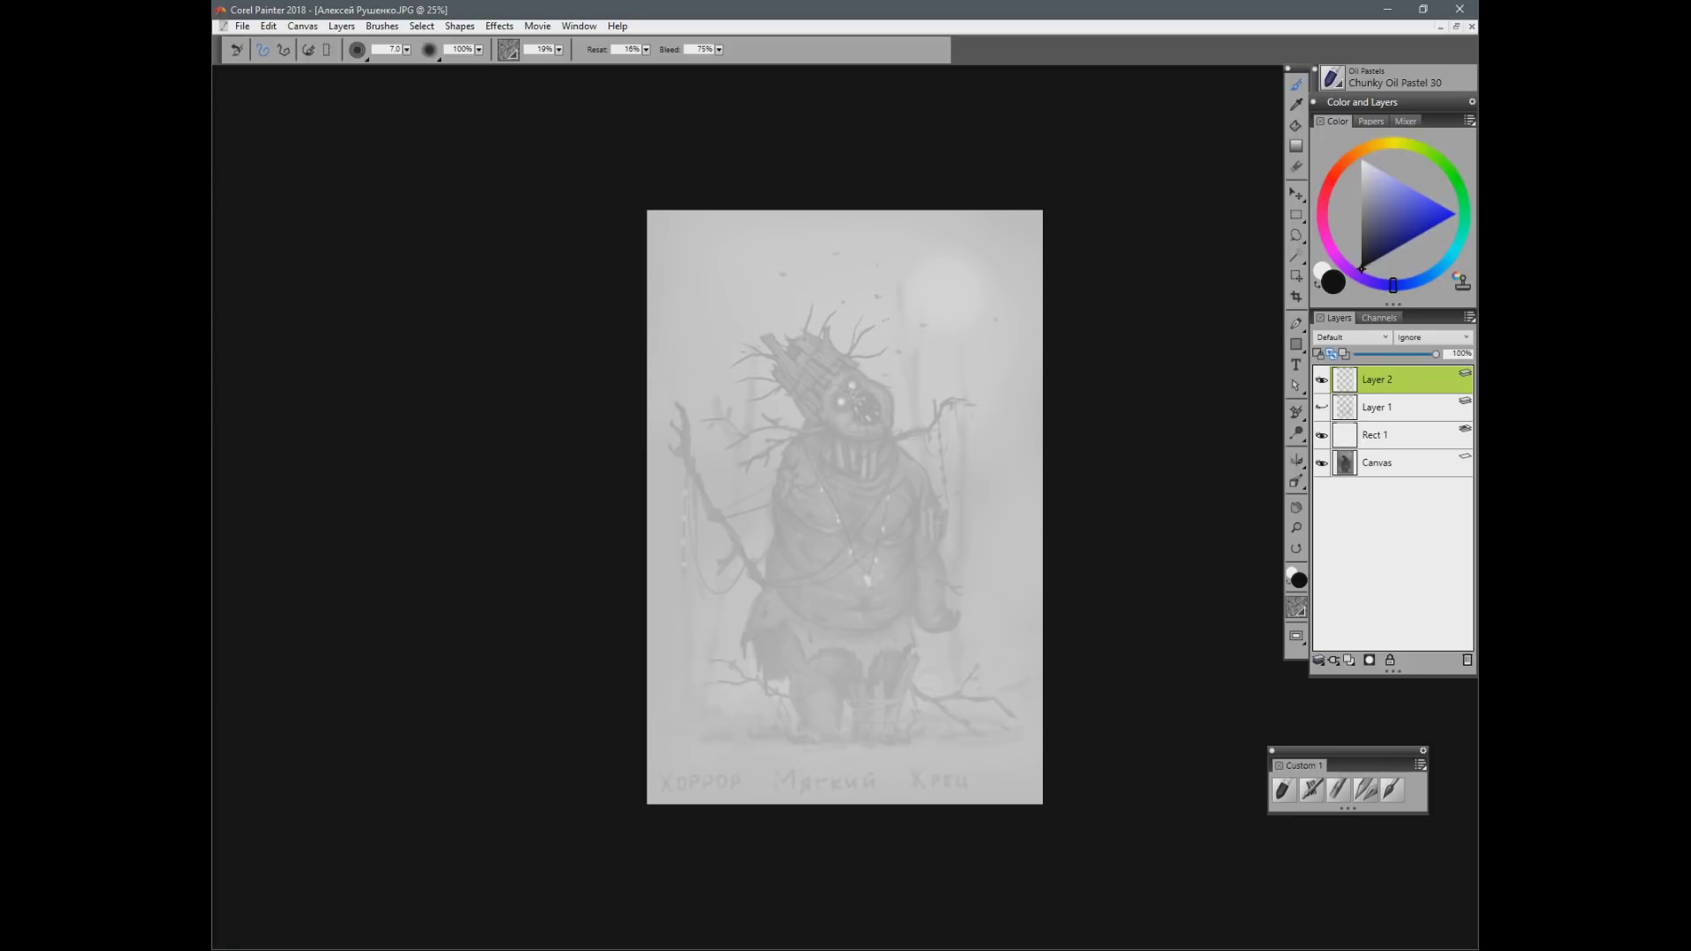
{"action": "key", "text": "ctrl+plus"}
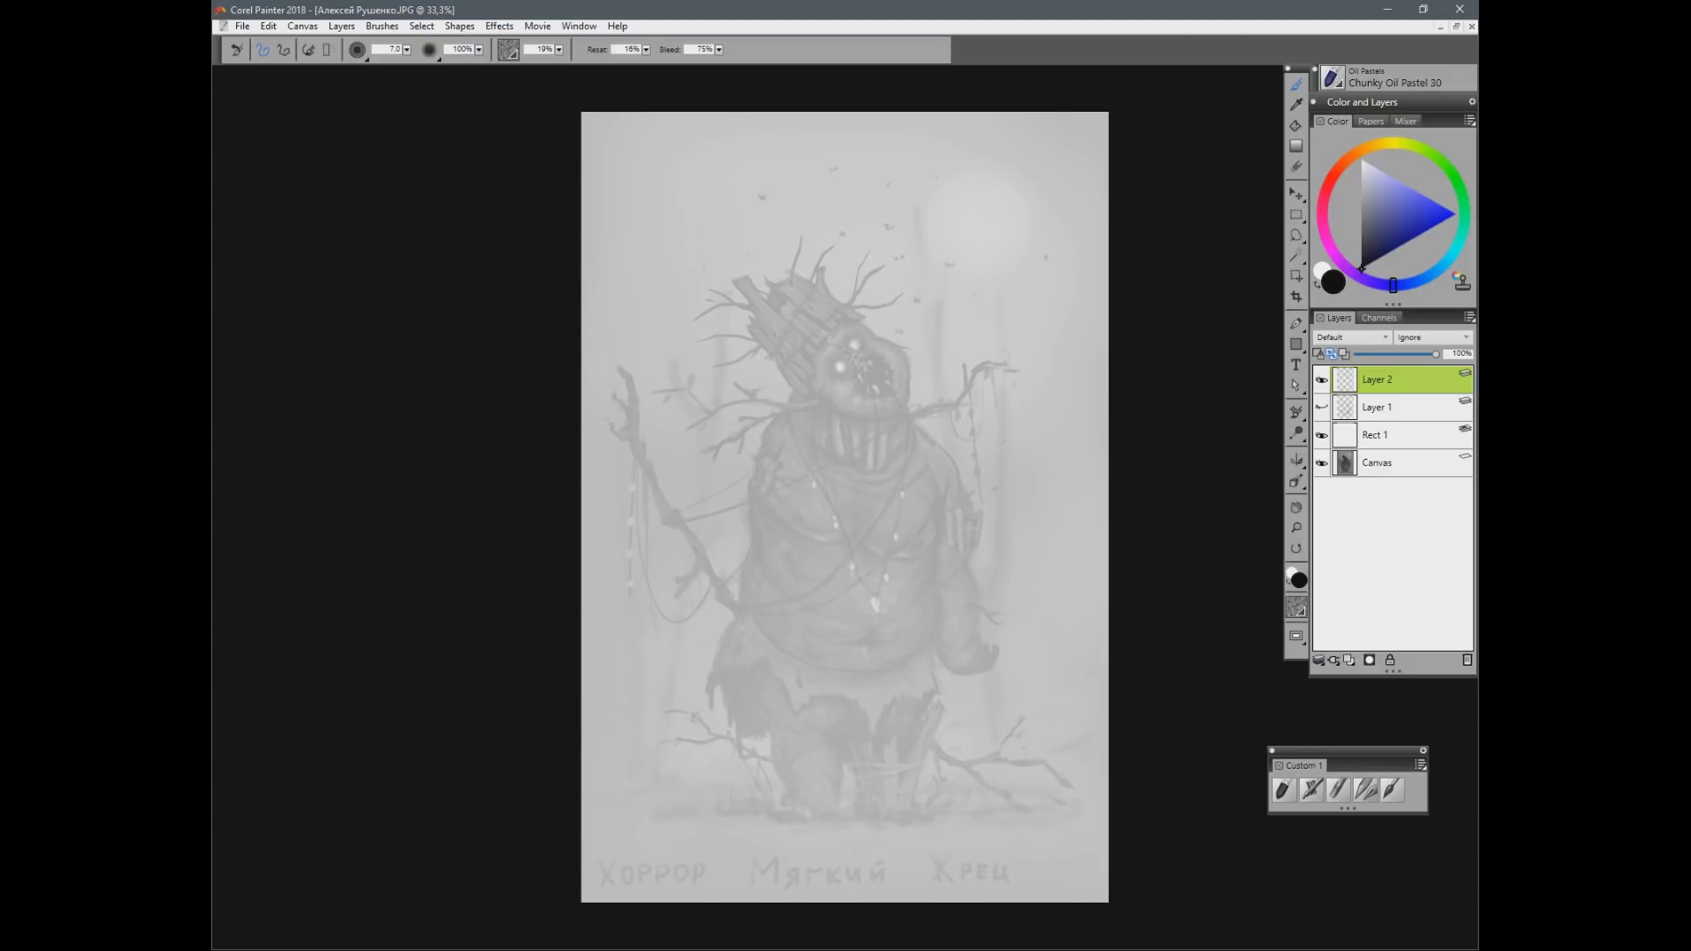
{"action": "mouse_move", "coordinate": [743, 291]}
{"action": "left_mouse_down"}
{"action": "mouse_move", "coordinate": [853, 336]}
{"action": "mouse_move", "coordinate": [790, 262]}
{"action": "left_mouse_up"}
{"action": "key", "text": "ctrl+z"}
{"action": "left_click_drag", "start_coordinate": [821, 412], "coordinate": [823, 444]}
{"action": "mouse_move", "coordinate": [823, 411]}
{"action": "left_mouse_down"}
{"action": "mouse_move", "coordinate": [847, 455]}
{"action": "mouse_move", "coordinate": [889, 453]}
{"action": "left_mouse_up"}
{"action": "key", "text": "ctrl+z"}
{"action": "key", "text": "ctrl+z"}
{"action": "key", "text": "ctrl+z"}
{"action": "key", "text": "ctrl+z"}
{"action": "mouse_move", "coordinate": [755, 291]}
{"action": "left_mouse_down"}
{"action": "mouse_move", "coordinate": [748, 324]}
{"action": "mouse_move", "coordinate": [841, 401]}
{"action": "left_mouse_up"}
{"action": "key", "text": "ctrl+z"}
{"action": "mouse_move", "coordinate": [776, 261]}
{"action": "left_mouse_down"}
{"action": "mouse_move", "coordinate": [904, 439]}
{"action": "mouse_move", "coordinate": [774, 439]}
{"action": "mouse_move", "coordinate": [867, 257]}
{"action": "left_mouse_up"}
{"action": "key", "text": "ctrl+z"}
{"action": "mouse_move", "coordinate": [797, 415]}
{"action": "left_mouse_down"}
{"action": "mouse_move", "coordinate": [884, 479]}
{"action": "mouse_move", "coordinate": [913, 409]}
{"action": "left_mouse_up"}
{"action": "key", "text": "ctrl+z"}
{"action": "left_click_drag", "start_coordinate": [797, 313], "coordinate": [888, 379]}
{"action": "left_click_drag", "start_coordinate": [885, 381], "coordinate": [871, 467]}
{"action": "key", "text": "ctrl+z"}
{"action": "mouse_move", "coordinate": [751, 297]}
{"action": "left_mouse_down"}
{"action": "mouse_move", "coordinate": [790, 400]}
{"action": "mouse_move", "coordinate": [851, 325]}
{"action": "left_mouse_up"}
{"action": "key", "text": "ctrl+z"}
{"action": "mouse_move", "coordinate": [786, 475]}
{"action": "left_mouse_down"}
{"action": "mouse_move", "coordinate": [921, 736]}
{"action": "mouse_move", "coordinate": [895, 475]}
{"action": "left_mouse_up"}
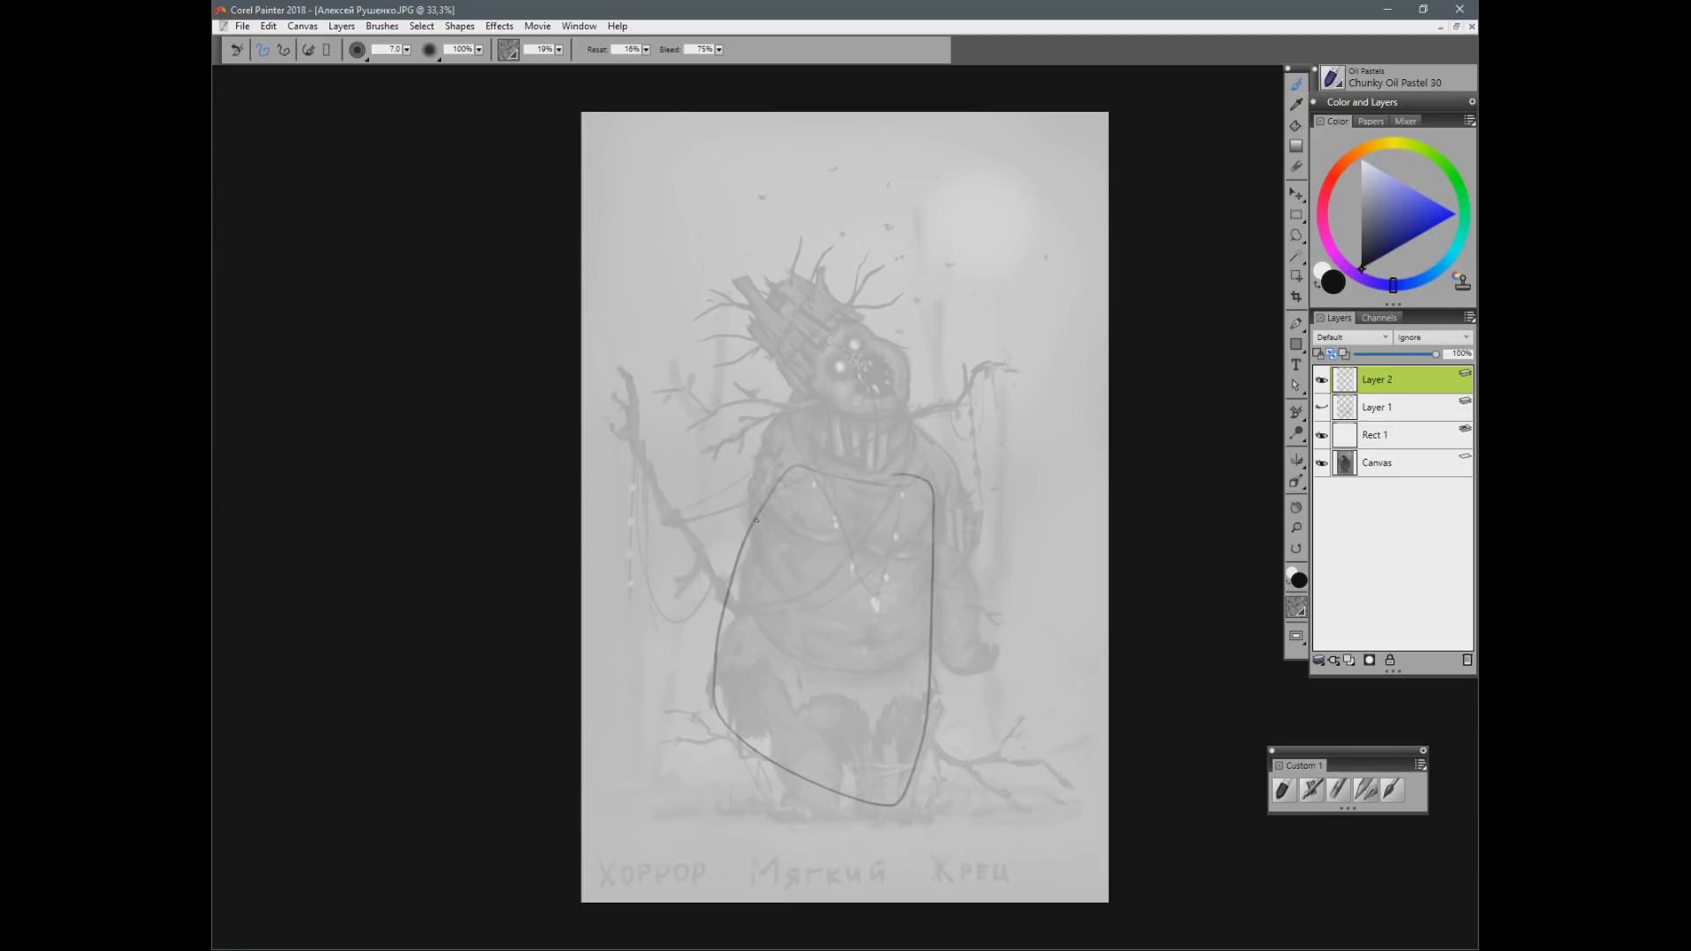
{"action": "key", "text": "ctrl+z"}
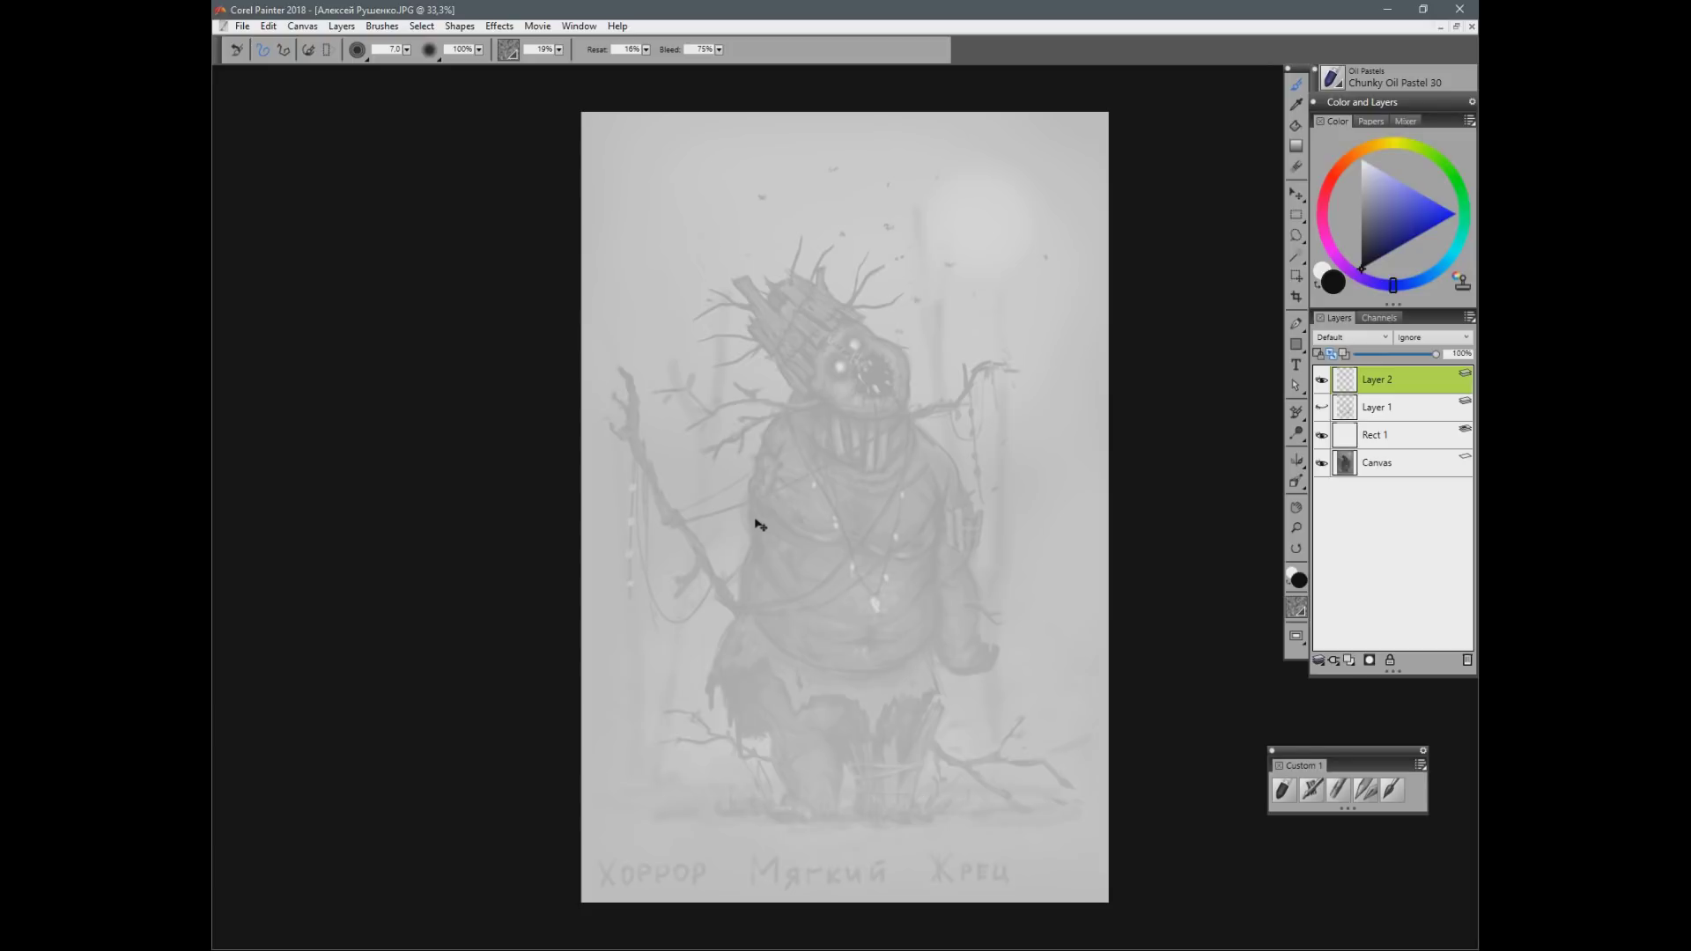
Step: Sketch a few slats on the neck collar and one long line down the shoulder and arm opposite the staff
{"action": "key", "text": "]"}
{"action": "left_click_drag", "start_coordinate": [804, 386], "coordinate": [801, 424]}
{"action": "mouse_move", "coordinate": [815, 402]}
{"action": "left_mouse_down"}
{"action": "mouse_move", "coordinate": [817, 440]}
{"action": "mouse_move", "coordinate": [844, 460]}
{"action": "left_mouse_up"}
{"action": "mouse_move", "coordinate": [860, 423]}
{"action": "left_mouse_down"}
{"action": "mouse_move", "coordinate": [864, 469]}
{"action": "mouse_move", "coordinate": [888, 465]}
{"action": "left_mouse_up"}
{"action": "mouse_move", "coordinate": [907, 403]}
{"action": "left_mouse_down"}
{"action": "mouse_move", "coordinate": [909, 439]}
{"action": "mouse_move", "coordinate": [950, 467]}
{"action": "mouse_move", "coordinate": [983, 636]}
{"action": "left_mouse_up"}
Step: Outline the torso's staff side and belly, and draw long leg lines running down from it
{"action": "mouse_move", "coordinate": [814, 389]}
{"action": "left_mouse_down"}
{"action": "mouse_move", "coordinate": [732, 370]}
{"action": "mouse_move", "coordinate": [599, 380]}
{"action": "left_mouse_up"}
{"action": "key", "text": "ctrl+z"}
{"action": "mouse_move", "coordinate": [787, 411]}
{"action": "left_mouse_down"}
{"action": "mouse_move", "coordinate": [717, 532]}
{"action": "mouse_move", "coordinate": [700, 617]}
{"action": "mouse_move", "coordinate": [803, 684]}
{"action": "left_mouse_up"}
{"action": "mouse_move", "coordinate": [903, 671]}
{"action": "left_mouse_down"}
{"action": "mouse_move", "coordinate": [930, 631]}
{"action": "mouse_move", "coordinate": [954, 817]}
{"action": "mouse_move", "coordinate": [898, 762]}
{"action": "mouse_move", "coordinate": [909, 800]}
{"action": "mouse_move", "coordinate": [940, 716]}
{"action": "mouse_move", "coordinate": [932, 819]}
{"action": "left_mouse_up"}
{"action": "mouse_move", "coordinate": [709, 619]}
{"action": "left_mouse_down"}
{"action": "mouse_move", "coordinate": [685, 773]}
{"action": "mouse_move", "coordinate": [748, 734]}
{"action": "left_mouse_up"}
Step: Sketch long ragged cloak strands sweeping from the shoulder over the staff arm to the picture's edge
{"action": "left_click_drag", "start_coordinate": [768, 416], "coordinate": [606, 658]}
{"action": "left_click_drag", "start_coordinate": [657, 576], "coordinate": [581, 674]}
{"action": "left_click_drag", "start_coordinate": [779, 405], "coordinate": [709, 482]}
{"action": "left_click_drag", "start_coordinate": [788, 403], "coordinate": [585, 630]}
{"action": "left_click_drag", "start_coordinate": [657, 559], "coordinate": [579, 634]}
{"action": "key", "text": "n"}
{"action": "left_click_drag", "start_coordinate": [686, 550], "coordinate": [631, 624]}
{"action": "key", "text": "b"}
{"action": "mouse_move", "coordinate": [671, 521]}
{"action": "left_mouse_down"}
{"action": "mouse_move", "coordinate": [611, 543]}
{"action": "mouse_move", "coordinate": [668, 534]}
{"action": "mouse_move", "coordinate": [622, 597]}
{"action": "mouse_move", "coordinate": [645, 612]}
{"action": "mouse_move", "coordinate": [638, 649]}
{"action": "left_mouse_up"}
{"action": "mouse_move", "coordinate": [673, 588]}
{"action": "left_mouse_down"}
{"action": "mouse_move", "coordinate": [695, 620]}
{"action": "mouse_move", "coordinate": [682, 641]}
{"action": "mouse_move", "coordinate": [583, 675]}
{"action": "left_mouse_up"}
{"action": "mouse_move", "coordinate": [582, 653]}
{"action": "left_mouse_down"}
{"action": "mouse_move", "coordinate": [685, 635]}
{"action": "mouse_move", "coordinate": [584, 744]}
{"action": "mouse_move", "coordinate": [666, 713]}
{"action": "left_mouse_up"}
{"action": "left_click_drag", "start_coordinate": [662, 723], "coordinate": [689, 674]}
Step: Restate the torso's sides, draw the belly's lower edge, and add armpit and chest fold lines
{"action": "left_click_drag", "start_coordinate": [714, 574], "coordinate": [736, 499]}
{"action": "left_click_drag", "start_coordinate": [746, 462], "coordinate": [725, 517]}
{"action": "mouse_move", "coordinate": [712, 611]}
{"action": "left_mouse_down"}
{"action": "mouse_move", "coordinate": [699, 650]}
{"action": "mouse_move", "coordinate": [835, 674]}
{"action": "left_mouse_up"}
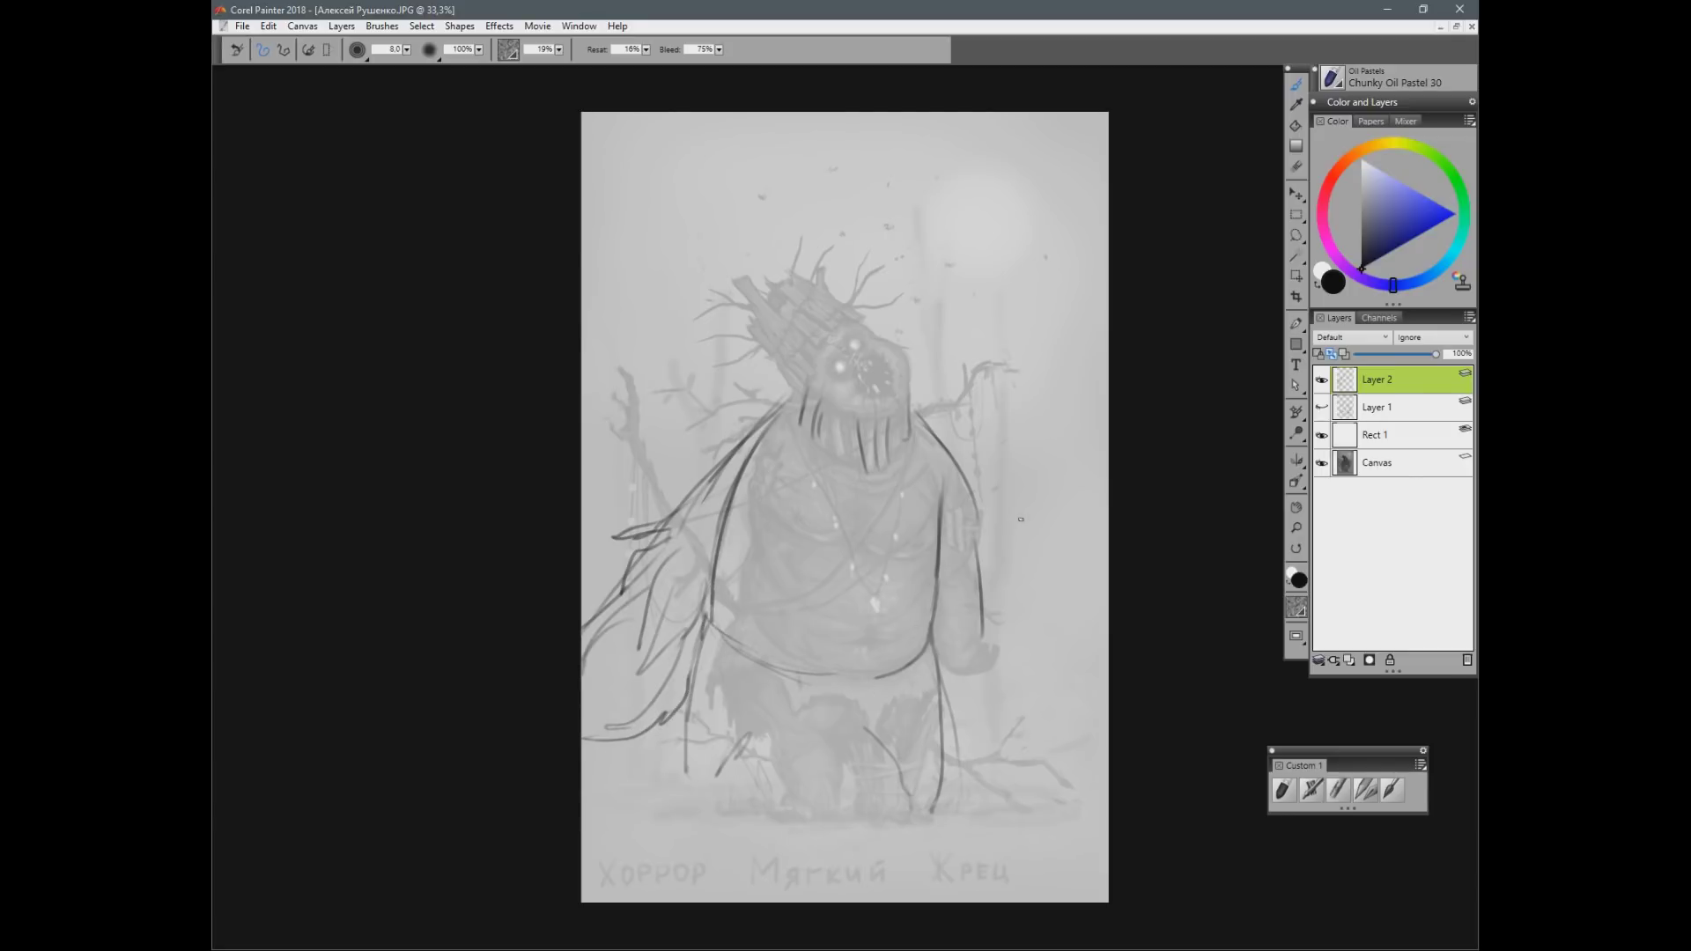
{"action": "left_click_drag", "start_coordinate": [756, 444], "coordinate": [733, 520]}
{"action": "left_click_drag", "start_coordinate": [843, 537], "coordinate": [897, 568]}
{"action": "left_click_drag", "start_coordinate": [936, 493], "coordinate": [919, 562]}
{"action": "left_click_drag", "start_coordinate": [823, 527], "coordinate": [829, 500]}
Step: Fill the neck collar with more slats up to its far edge
{"action": "mouse_move", "coordinate": [832, 410]}
{"action": "left_mouse_down"}
{"action": "mouse_move", "coordinate": [822, 467]}
{"action": "mouse_move", "coordinate": [839, 416]}
{"action": "mouse_move", "coordinate": [856, 476]}
{"action": "left_mouse_up"}
{"action": "mouse_move", "coordinate": [897, 402]}
{"action": "left_mouse_down"}
{"action": "mouse_move", "coordinate": [891, 468]}
{"action": "mouse_move", "coordinate": [911, 456]}
{"action": "left_mouse_up"}
{"action": "mouse_move", "coordinate": [894, 406]}
{"action": "left_mouse_down"}
{"action": "mouse_move", "coordinate": [908, 393]}
{"action": "mouse_move", "coordinate": [910, 446]}
{"action": "left_mouse_up"}
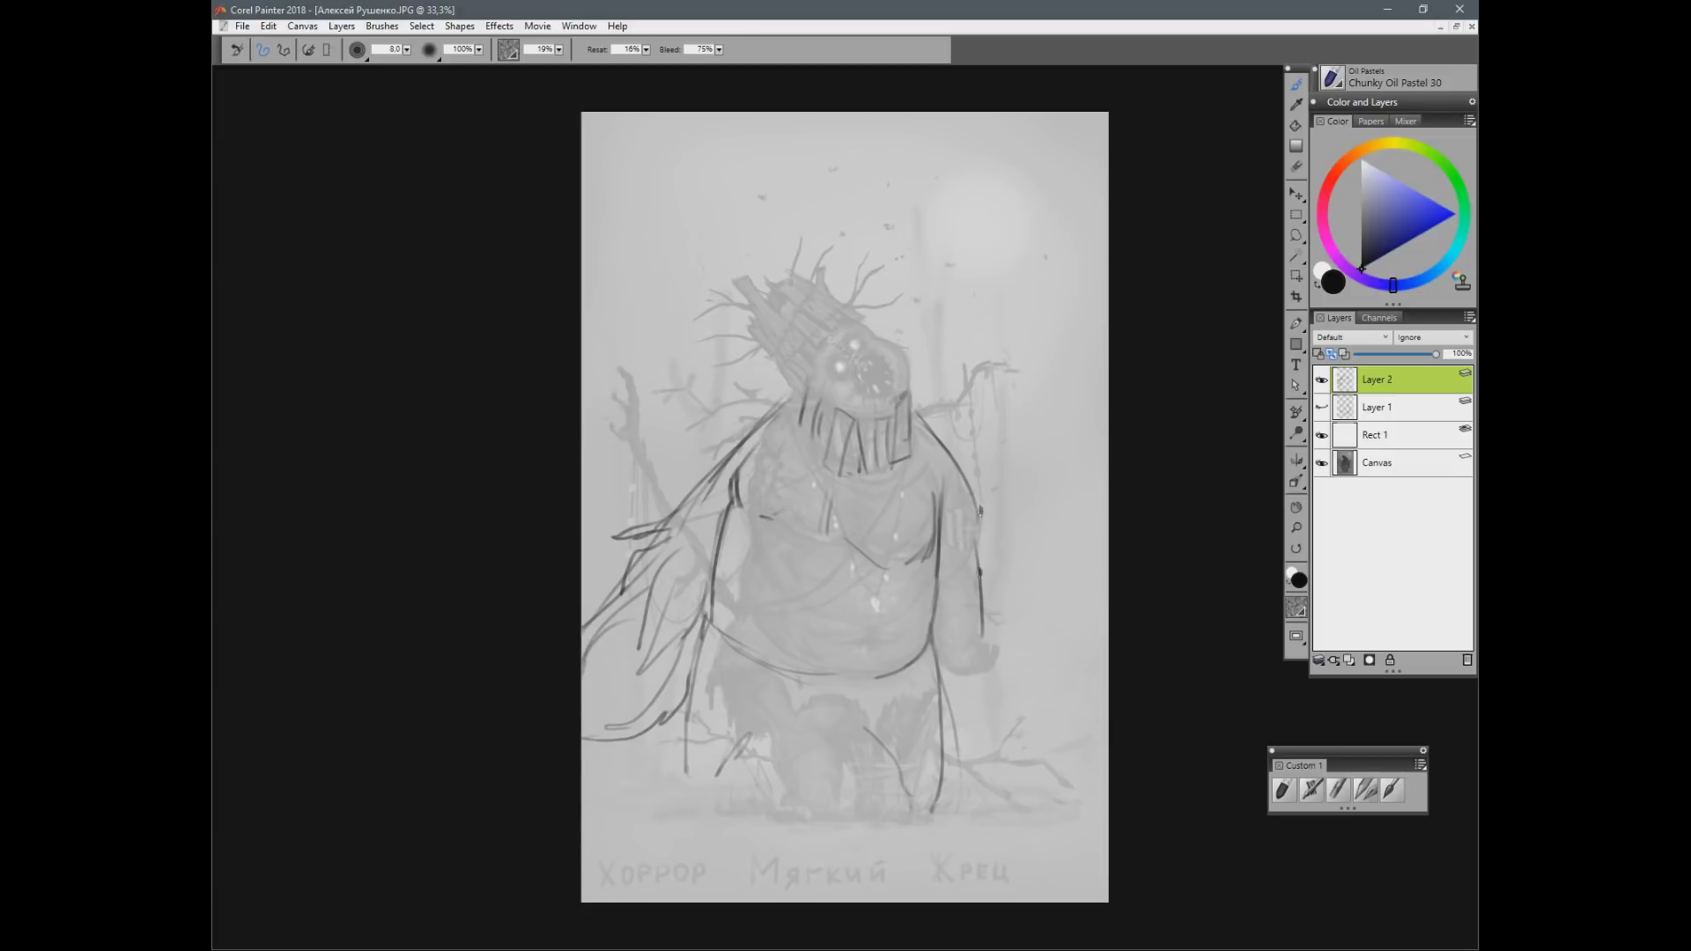
{"action": "mouse_move", "coordinate": [955, 507]}
{"action": "left_mouse_down"}
{"action": "mouse_move", "coordinate": [990, 527]}
{"action": "mouse_move", "coordinate": [934, 540]}
{"action": "mouse_move", "coordinate": [973, 502]}
{"action": "left_mouse_up"}
{"action": "key", "text": "ctrl+z"}
Step: Add a pointed cloak strand below the staff-side shoulder and hang vertical loincloth strips under the belly
{"action": "mouse_move", "coordinate": [734, 455]}
{"action": "left_mouse_down"}
{"action": "mouse_move", "coordinate": [685, 487]}
{"action": "mouse_move", "coordinate": [681, 510]}
{"action": "mouse_move", "coordinate": [711, 476]}
{"action": "mouse_move", "coordinate": [688, 512]}
{"action": "mouse_move", "coordinate": [738, 461]}
{"action": "mouse_move", "coordinate": [693, 534]}
{"action": "left_mouse_up"}
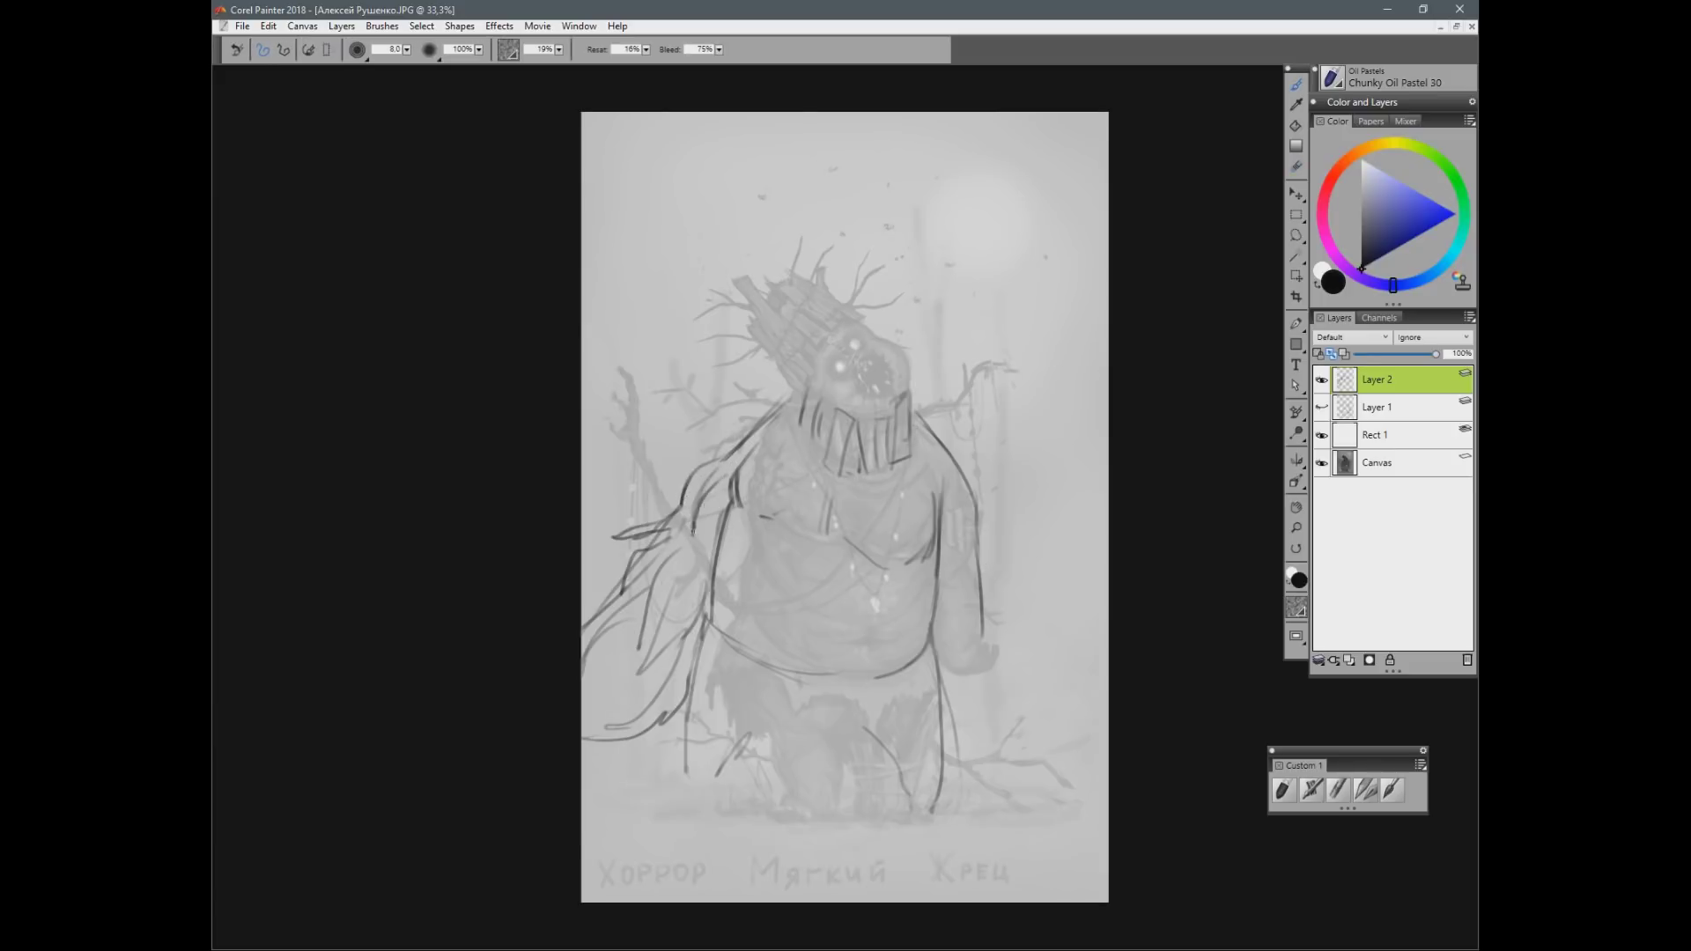
{"action": "key", "text": "ctrl+z"}
{"action": "left_click_drag", "start_coordinate": [728, 476], "coordinate": [688, 553]}
{"action": "mouse_move", "coordinate": [765, 657]}
{"action": "left_mouse_down"}
{"action": "mouse_move", "coordinate": [758, 749]}
{"action": "mouse_move", "coordinate": [782, 747]}
{"action": "left_mouse_up"}
{"action": "mouse_move", "coordinate": [827, 676]}
{"action": "left_mouse_down"}
{"action": "mouse_move", "coordinate": [812, 738]}
{"action": "mouse_move", "coordinate": [865, 747]}
{"action": "left_mouse_up"}
{"action": "left_click_drag", "start_coordinate": [894, 679], "coordinate": [890, 706]}
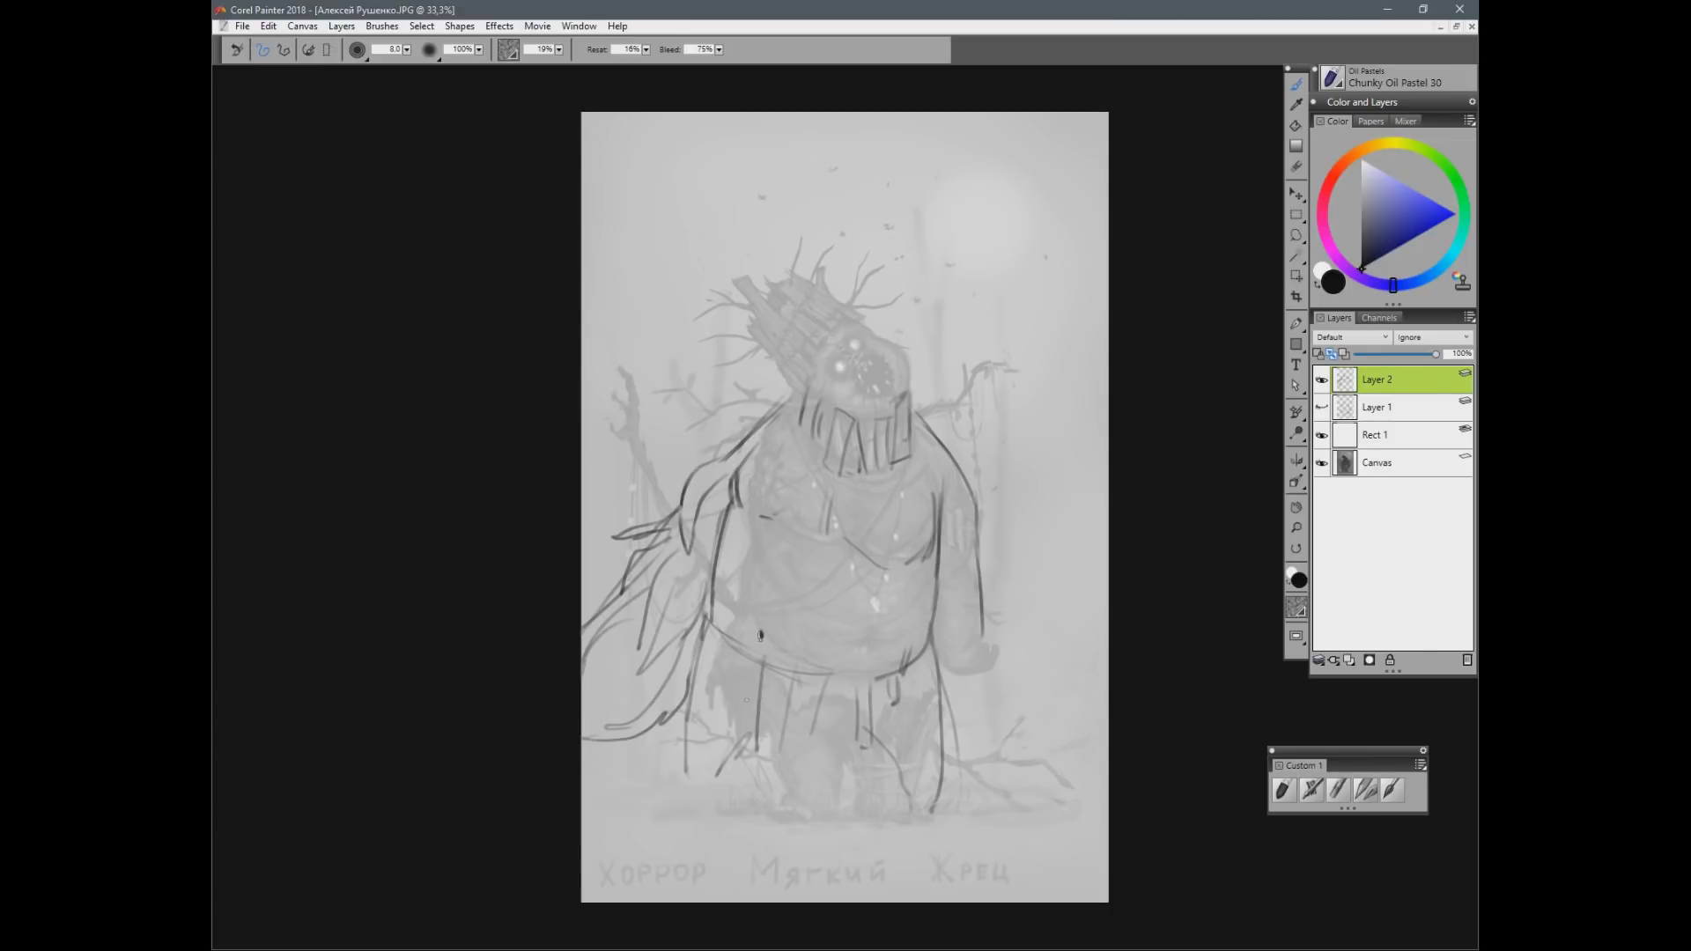
Step: Darken the armpit crease, shoulder line and outer cloak edge, and clean up the lines beside the armpit
{"action": "left_click_drag", "start_coordinate": [787, 519], "coordinate": [750, 513]}
{"action": "mouse_move", "coordinate": [802, 400]}
{"action": "left_mouse_down"}
{"action": "mouse_move", "coordinate": [661, 484]}
{"action": "mouse_move", "coordinate": [722, 462]}
{"action": "left_mouse_up"}
{"action": "left_click_drag", "start_coordinate": [623, 573], "coordinate": [581, 596]}
{"action": "mouse_move", "coordinate": [743, 513]}
{"action": "left_mouse_down"}
{"action": "mouse_move", "coordinate": [712, 581]}
{"action": "mouse_move", "coordinate": [708, 562]}
{"action": "left_mouse_up"}
{"action": "key", "text": "n"}
{"action": "mouse_move", "coordinate": [736, 465]}
{"action": "left_mouse_down"}
{"action": "mouse_move", "coordinate": [727, 515]}
{"action": "mouse_move", "coordinate": [738, 493]}
{"action": "left_mouse_up"}
{"action": "key", "text": "b"}
Step: Draw both lower legs and feet with heavier contour lines
{"action": "left_click_drag", "start_coordinate": [775, 720], "coordinate": [727, 753]}
{"action": "mouse_move", "coordinate": [709, 634]}
{"action": "left_mouse_down"}
{"action": "mouse_move", "coordinate": [697, 766]}
{"action": "mouse_move", "coordinate": [678, 791]}
{"action": "mouse_move", "coordinate": [718, 782]}
{"action": "left_mouse_up"}
{"action": "mouse_move", "coordinate": [872, 730]}
{"action": "left_mouse_down"}
{"action": "mouse_move", "coordinate": [927, 800]}
{"action": "mouse_move", "coordinate": [896, 805]}
{"action": "left_mouse_up"}
{"action": "left_click_drag", "start_coordinate": [873, 734], "coordinate": [914, 797]}
{"action": "mouse_move", "coordinate": [942, 698]}
{"action": "left_mouse_down"}
{"action": "mouse_move", "coordinate": [949, 753]}
{"action": "mouse_move", "coordinate": [904, 782]}
{"action": "mouse_move", "coordinate": [917, 786]}
{"action": "left_mouse_up"}
{"action": "key", "text": "n"}
{"action": "key", "text": "b"}
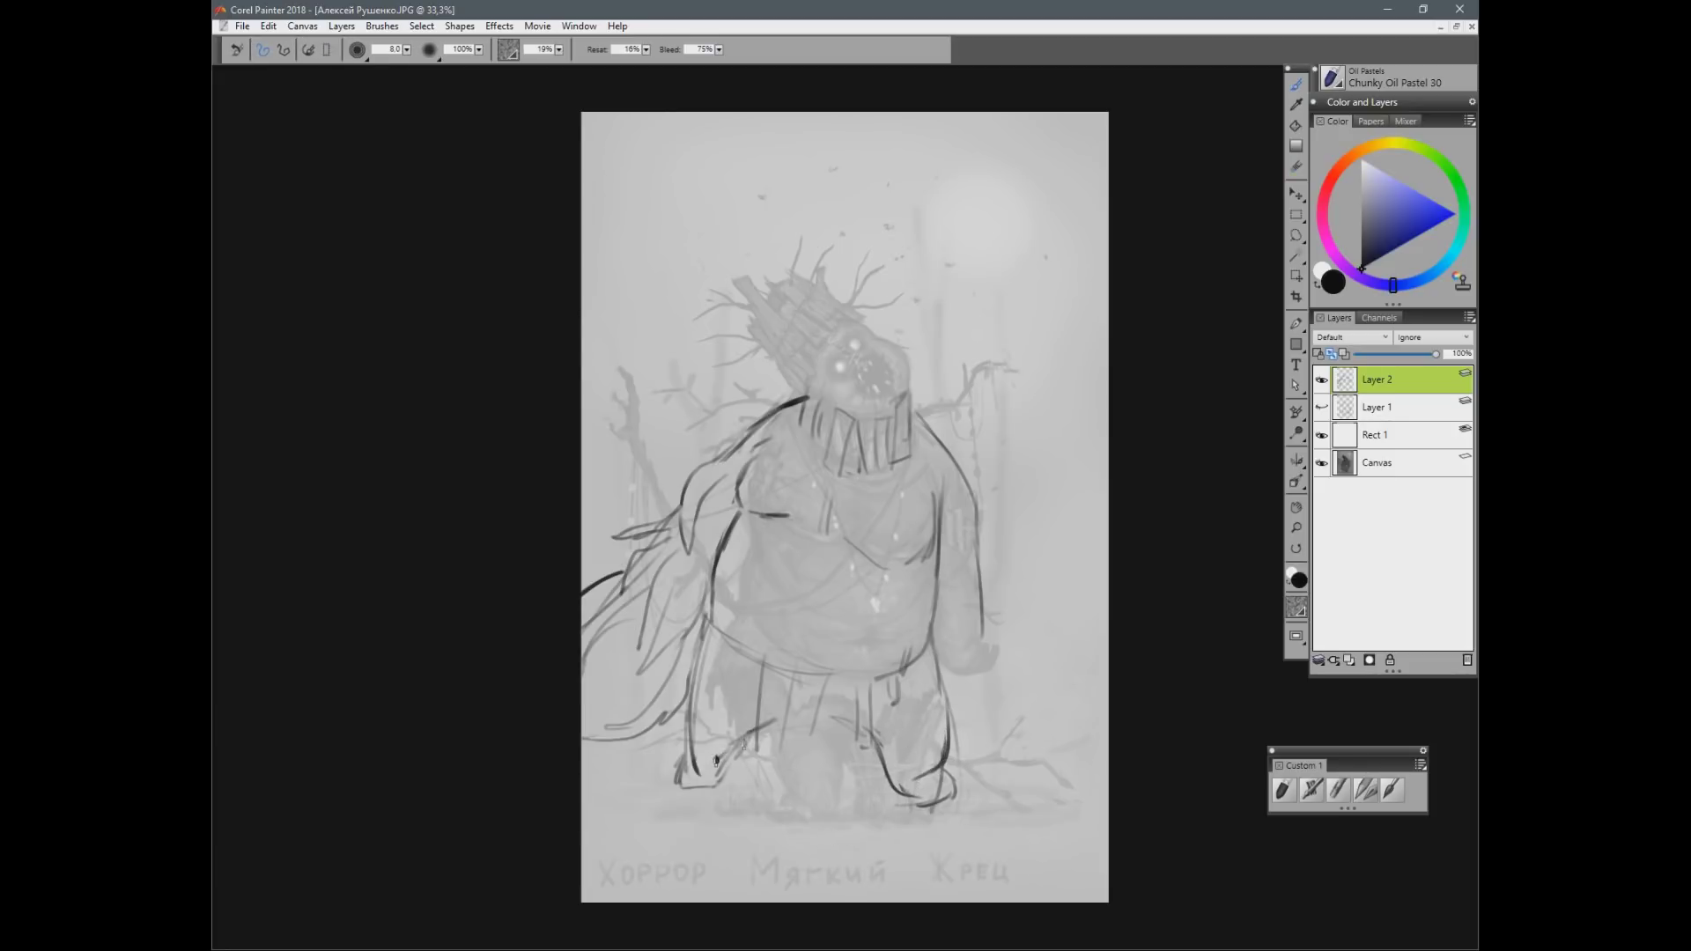
Step: Darken the collar and inner arm line, and sketch branches and spikes growing from both shoulders
{"action": "mouse_move", "coordinate": [816, 445]}
{"action": "left_mouse_down"}
{"action": "mouse_move", "coordinate": [851, 421]}
{"action": "mouse_move", "coordinate": [834, 456]}
{"action": "mouse_move", "coordinate": [860, 458]}
{"action": "mouse_move", "coordinate": [865, 427]}
{"action": "mouse_move", "coordinate": [845, 467]}
{"action": "mouse_move", "coordinate": [887, 443]}
{"action": "left_mouse_up"}
{"action": "left_click_drag", "start_coordinate": [941, 606], "coordinate": [953, 667]}
{"action": "left_click_drag", "start_coordinate": [806, 402], "coordinate": [740, 414]}
{"action": "left_click_drag", "start_coordinate": [922, 419], "coordinate": [980, 370]}
{"action": "left_click_drag", "start_coordinate": [930, 421], "coordinate": [963, 474]}
{"action": "left_click_drag", "start_coordinate": [929, 386], "coordinate": [923, 405]}
{"action": "left_click_drag", "start_coordinate": [782, 404], "coordinate": [699, 400]}
{"action": "mouse_move", "coordinate": [711, 410]}
{"action": "left_mouse_down"}
{"action": "mouse_move", "coordinate": [772, 418]}
{"action": "mouse_move", "coordinate": [778, 393]}
{"action": "mouse_move", "coordinate": [787, 435]}
{"action": "mouse_move", "coordinate": [725, 441]}
{"action": "left_mouse_up"}
{"action": "mouse_move", "coordinate": [942, 449]}
{"action": "left_mouse_down"}
{"action": "mouse_move", "coordinate": [971, 433]}
{"action": "mouse_move", "coordinate": [925, 438]}
{"action": "mouse_move", "coordinate": [969, 470]}
{"action": "left_mouse_up"}
{"action": "mouse_move", "coordinate": [770, 454]}
{"action": "left_mouse_down"}
{"action": "mouse_move", "coordinate": [786, 449]}
{"action": "mouse_move", "coordinate": [705, 450]}
{"action": "mouse_move", "coordinate": [779, 418]}
{"action": "mouse_move", "coordinate": [770, 385]}
{"action": "left_mouse_up"}
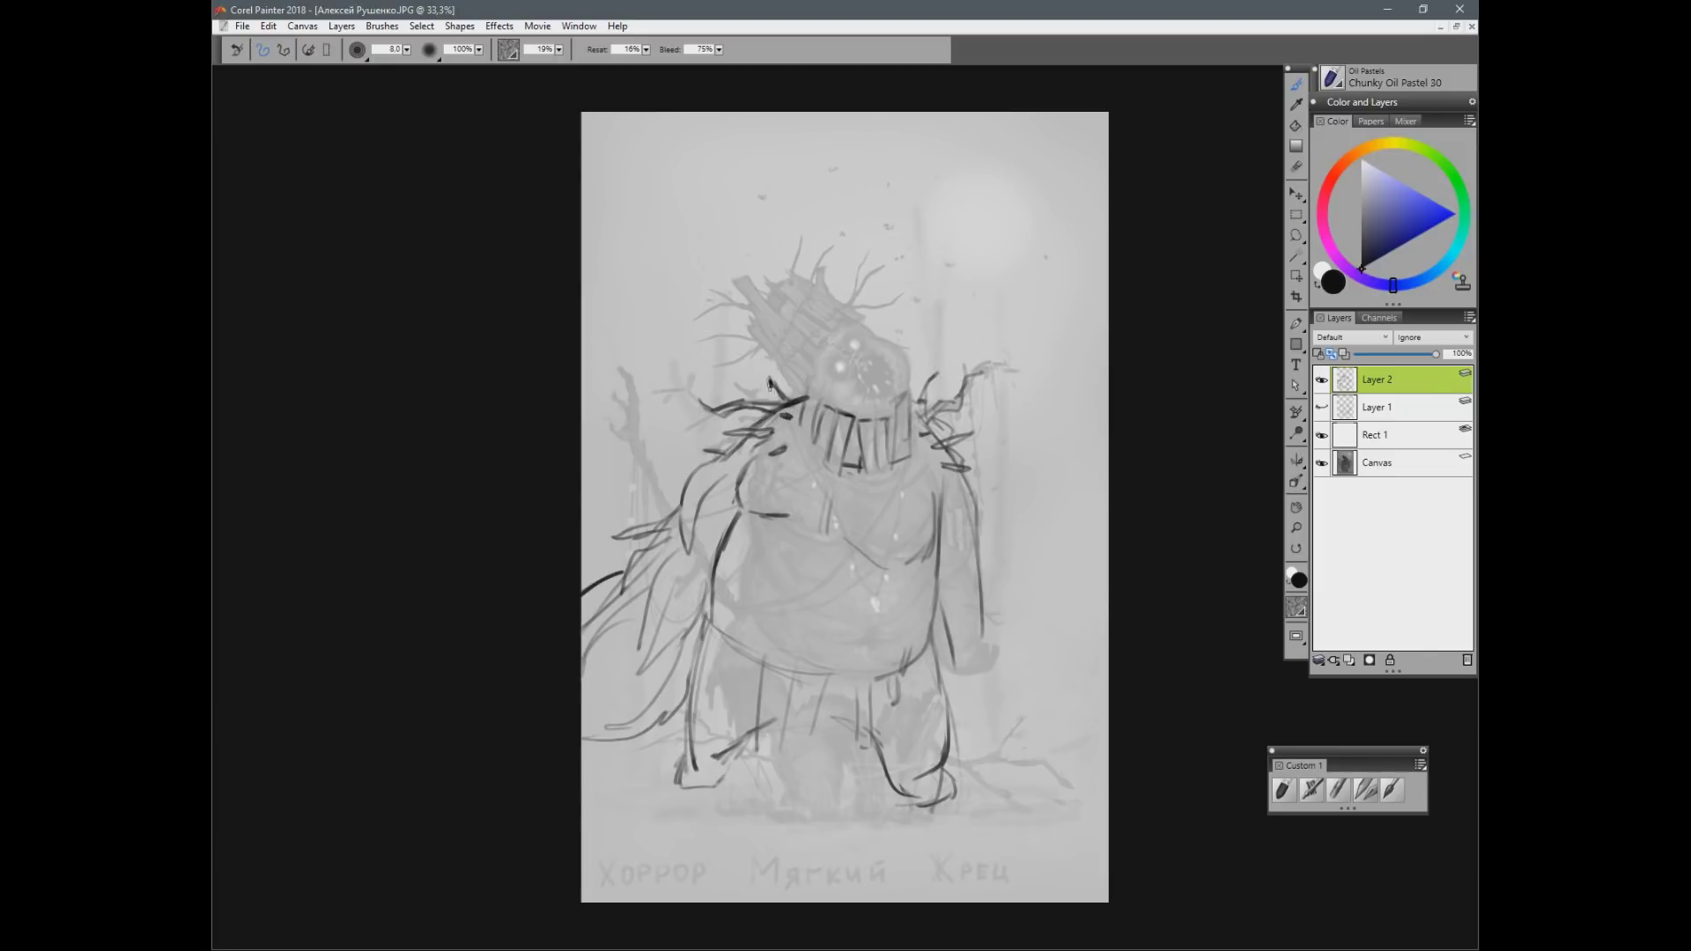
Step: Thicken the branch on the shoulder opposite the staff and add spikes and a hand contour down that arm
{"action": "left_click_drag", "start_coordinate": [919, 419], "coordinate": [964, 392]}
{"action": "left_click_drag", "start_coordinate": [971, 581], "coordinate": [994, 609]}
{"action": "left_click_drag", "start_coordinate": [969, 545], "coordinate": [994, 564]}
{"action": "left_click_drag", "start_coordinate": [981, 638], "coordinate": [984, 665]}
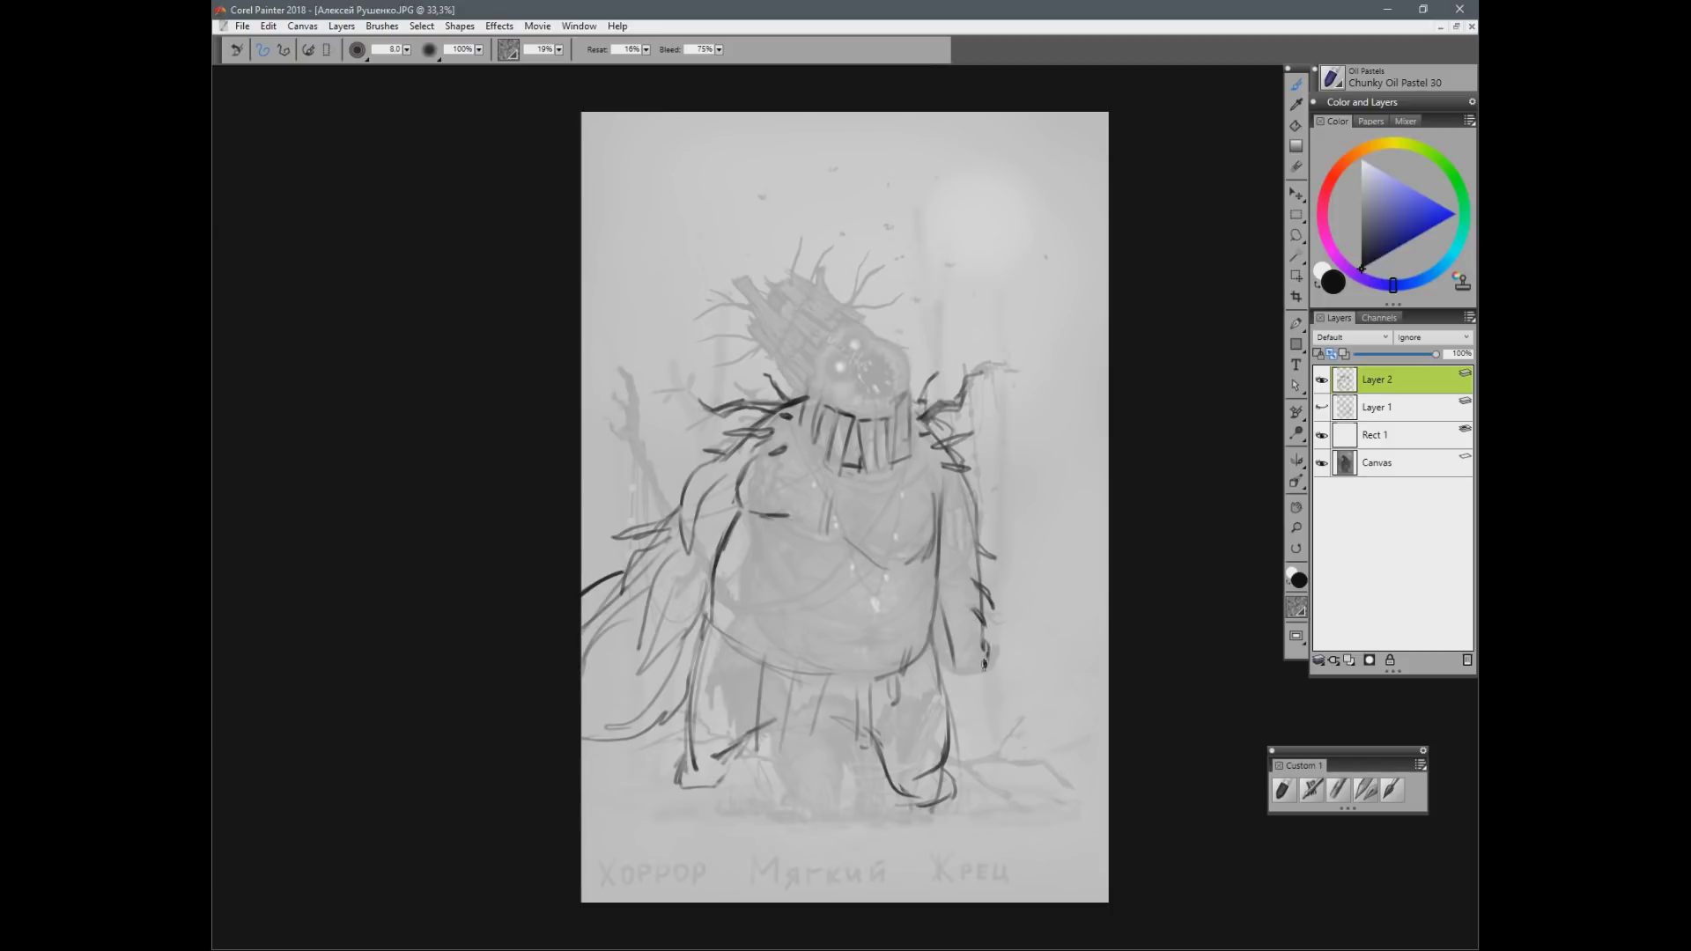
Step: Add a belly fold and belt line, darken the loincloth strips, and draw a jagged hem over the far leg
{"action": "mouse_move", "coordinate": [713, 628]}
{"action": "left_mouse_down"}
{"action": "mouse_move", "coordinate": [734, 642]}
{"action": "mouse_move", "coordinate": [730, 620]}
{"action": "left_mouse_up"}
{"action": "left_click_drag", "start_coordinate": [802, 692], "coordinate": [808, 660]}
{"action": "key", "text": "ctrl+z"}
{"action": "left_click_drag", "start_coordinate": [783, 643], "coordinate": [929, 670]}
{"action": "left_click_drag", "start_coordinate": [752, 666], "coordinate": [748, 743]}
{"action": "mouse_move", "coordinate": [764, 669]}
{"action": "left_mouse_down"}
{"action": "mouse_move", "coordinate": [756, 753]}
{"action": "mouse_move", "coordinate": [778, 747]}
{"action": "left_mouse_up"}
{"action": "left_click_drag", "start_coordinate": [814, 674], "coordinate": [800, 729]}
{"action": "left_click_drag", "start_coordinate": [892, 704], "coordinate": [886, 771]}
{"action": "mouse_move", "coordinate": [904, 704]}
{"action": "left_mouse_down"}
{"action": "mouse_move", "coordinate": [892, 744]}
{"action": "mouse_move", "coordinate": [925, 700]}
{"action": "left_mouse_up"}
{"action": "left_click_drag", "start_coordinate": [932, 642], "coordinate": [926, 707]}
Step: Toggle the Layer 2 sketch off and on to compare it with the original figure
{"action": "left_click", "coordinate": [1322, 380]}
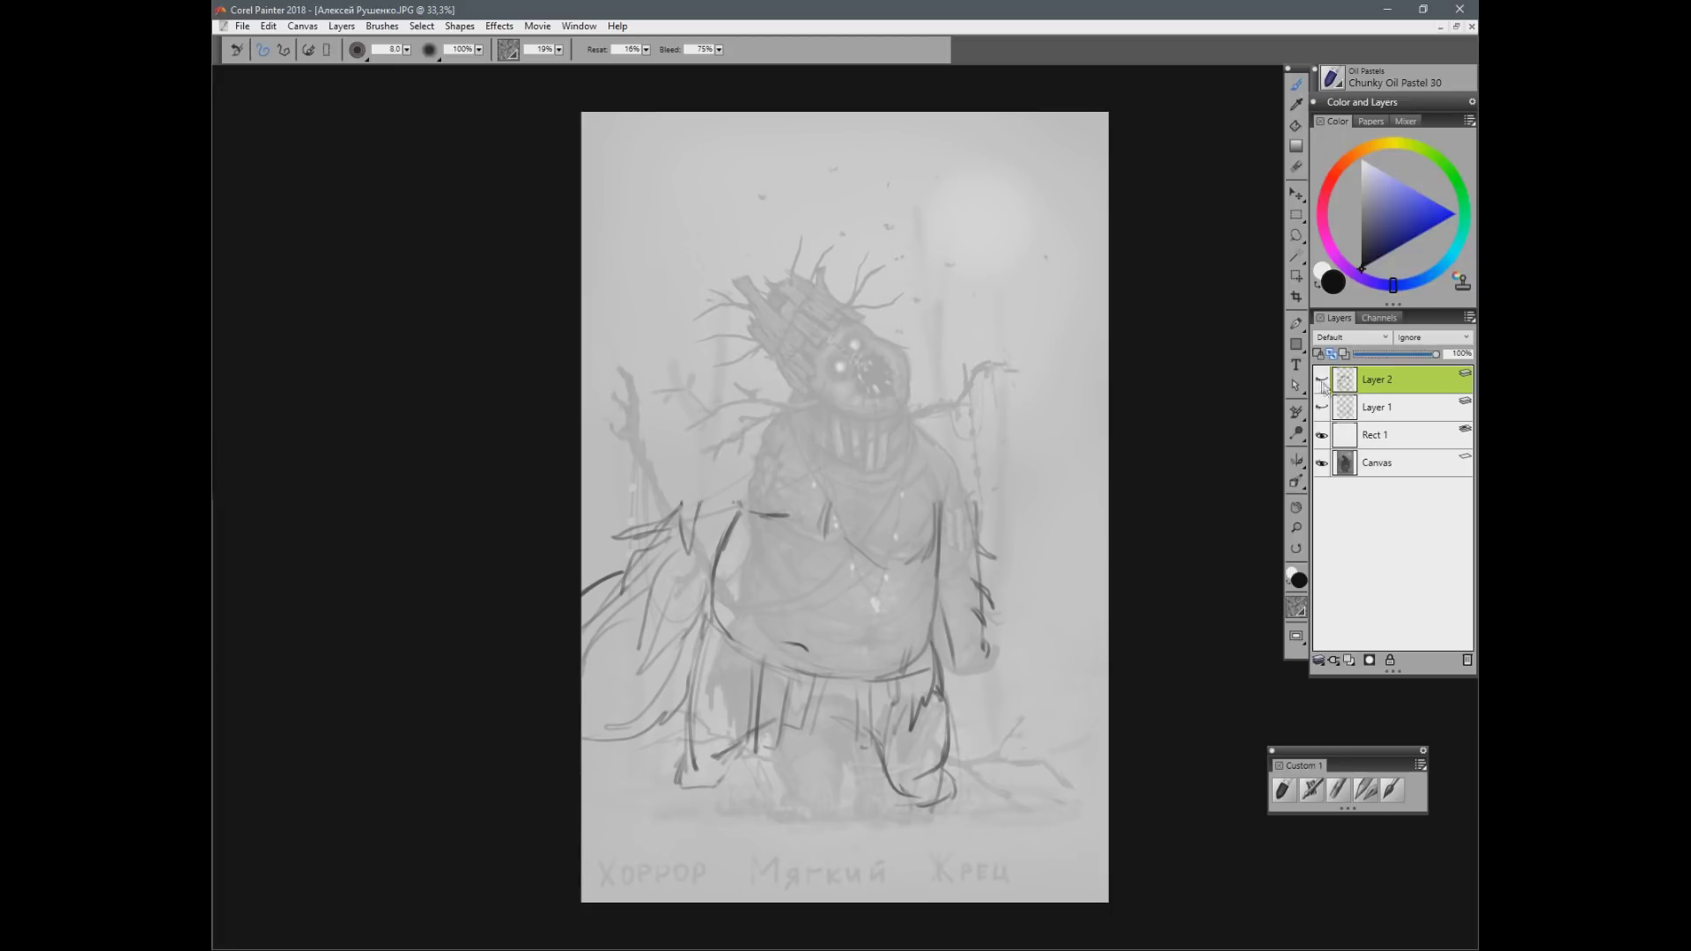
{"action": "left_click", "coordinate": [1321, 379]}
{"action": "left_click", "coordinate": [1322, 379]}
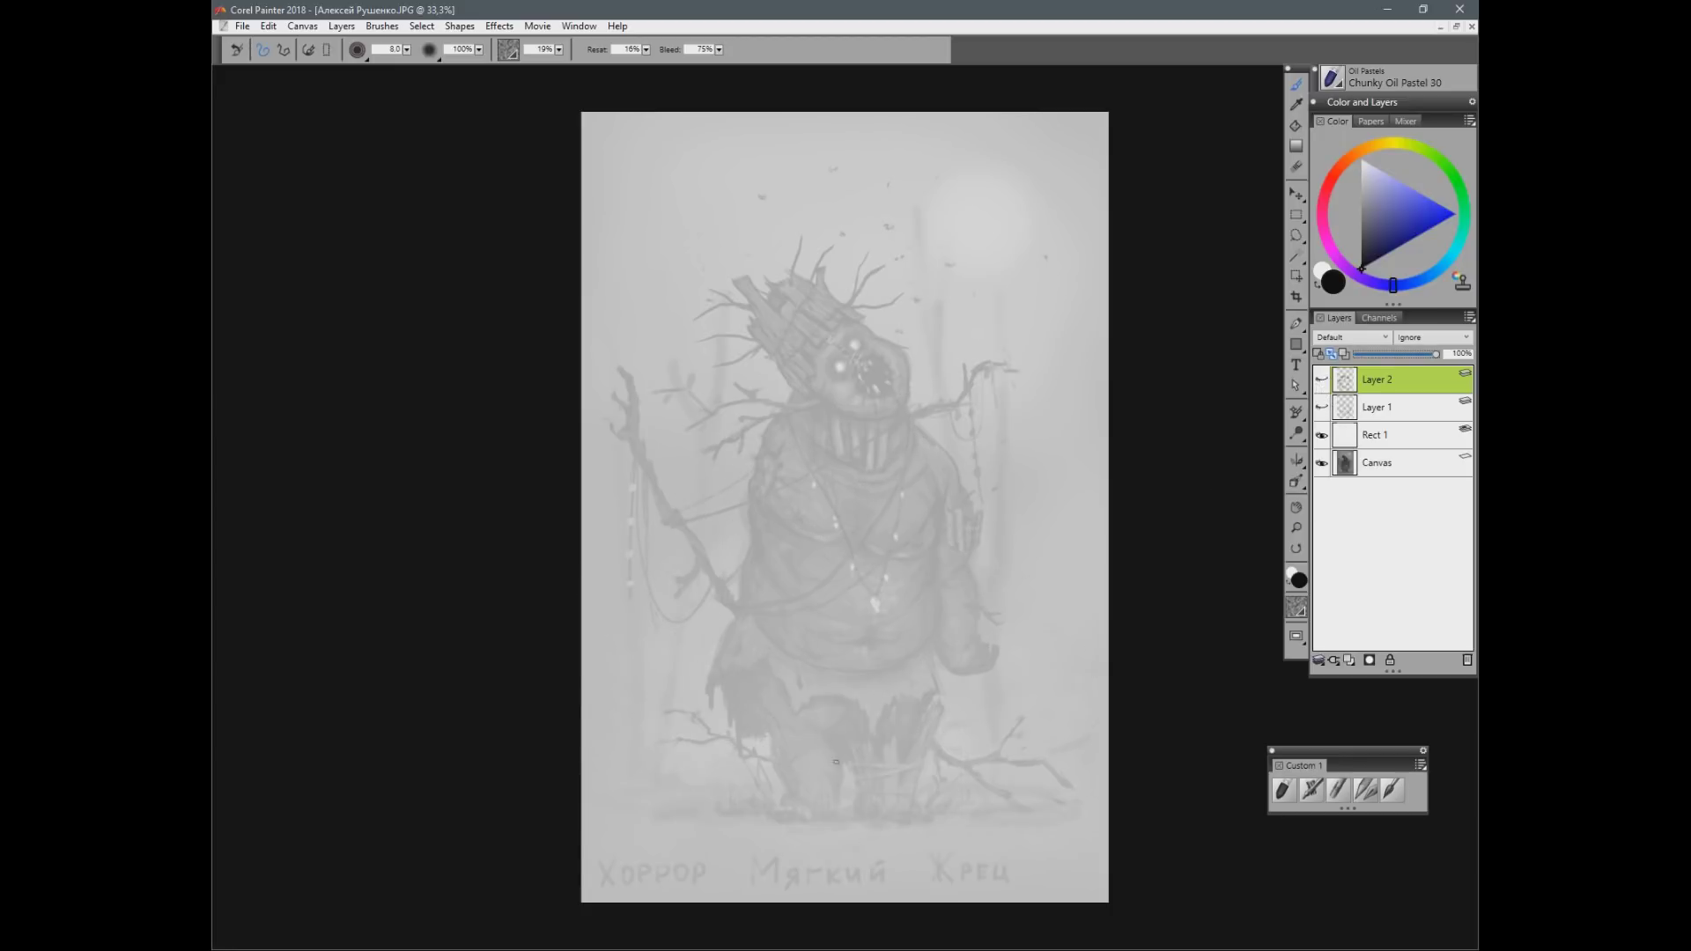
{"action": "left_click", "coordinate": [1322, 380]}
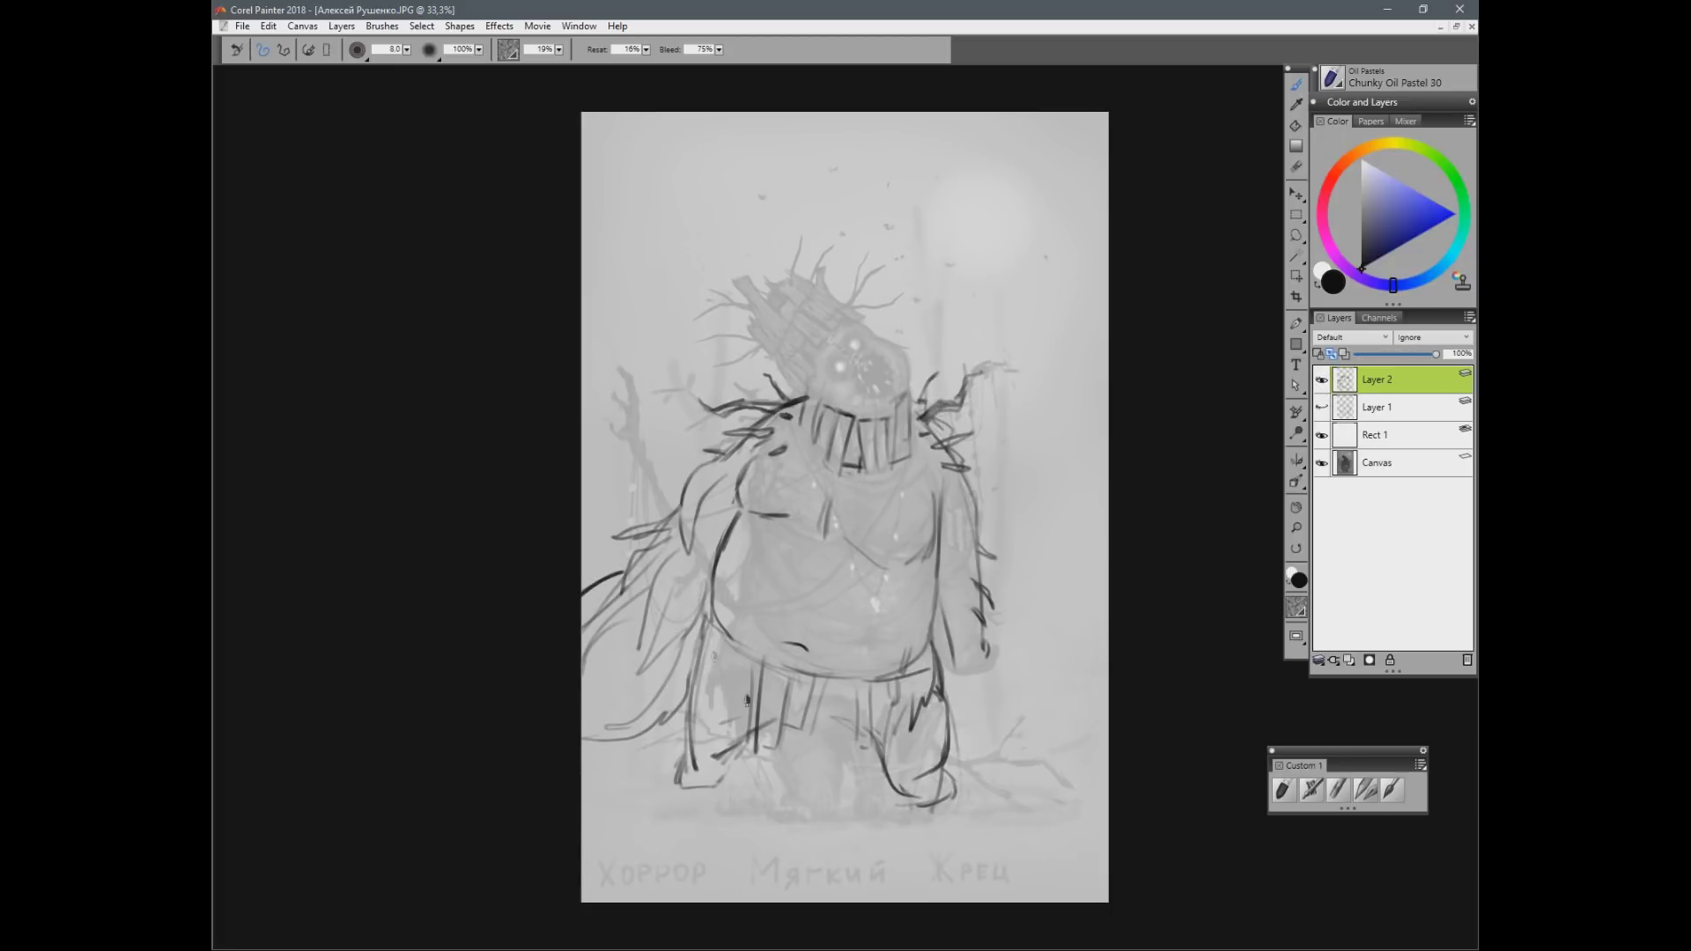
Step: Darken the belly's lower curve, redraw the far chest fold, and erase the stray marks at the chest's centre
{"action": "mouse_move", "coordinate": [710, 619]}
{"action": "left_mouse_down"}
{"action": "mouse_move", "coordinate": [761, 662]}
{"action": "mouse_move", "coordinate": [923, 673]}
{"action": "left_mouse_up"}
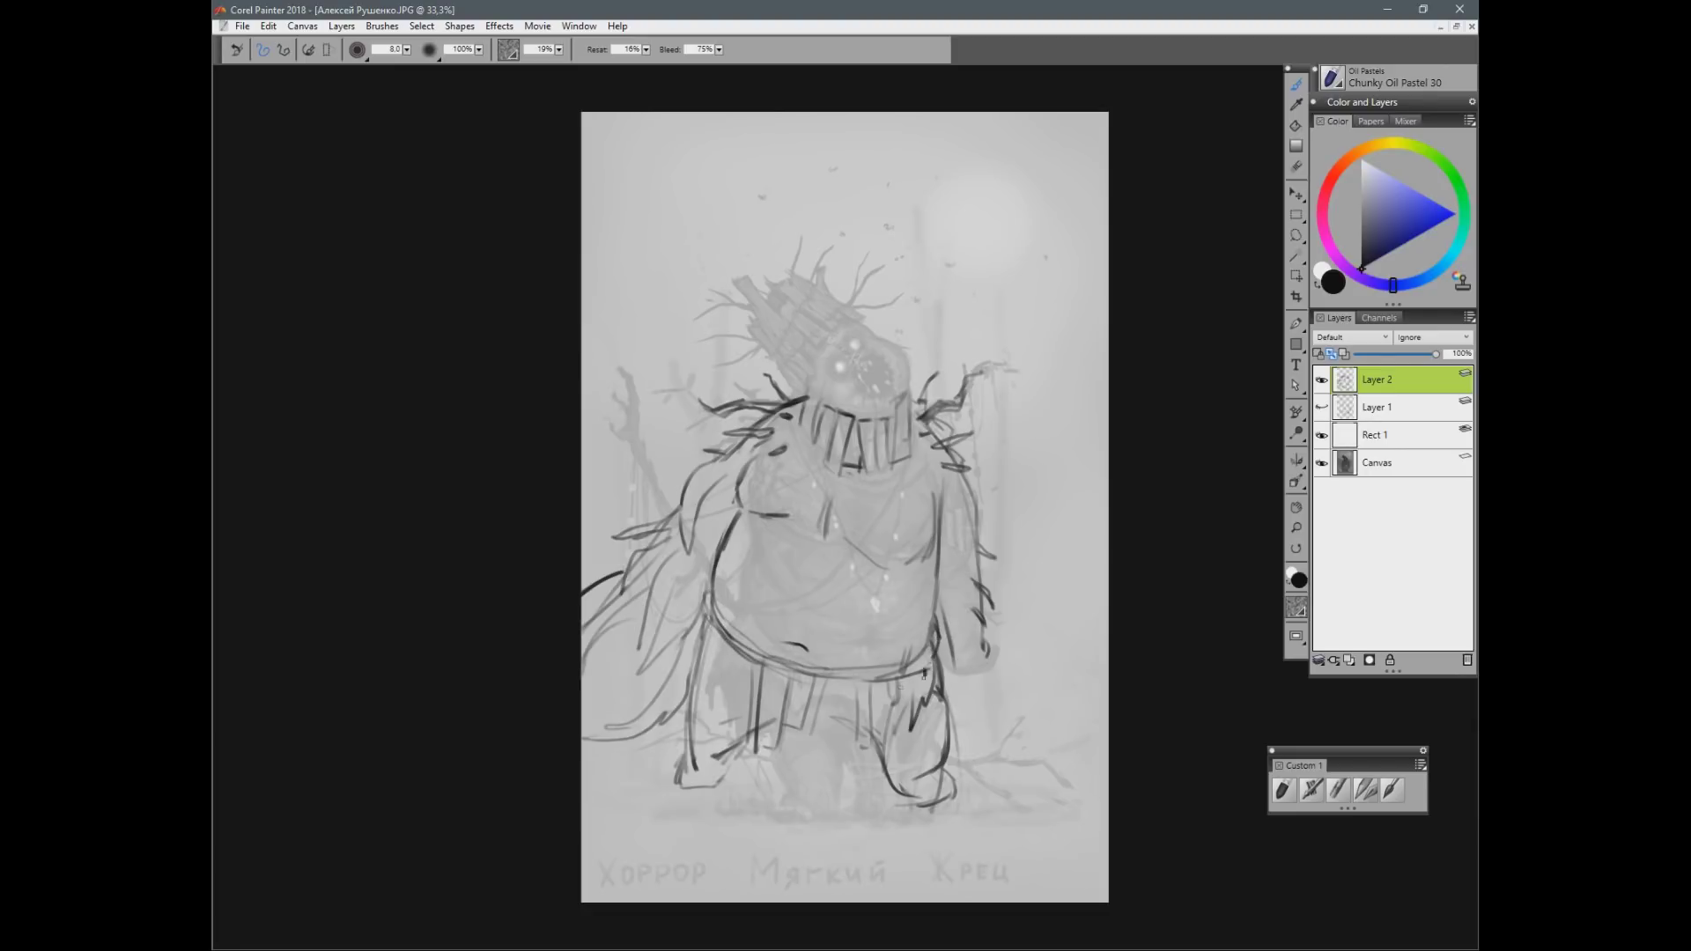
{"action": "left_click_drag", "start_coordinate": [856, 553], "coordinate": [905, 558]}
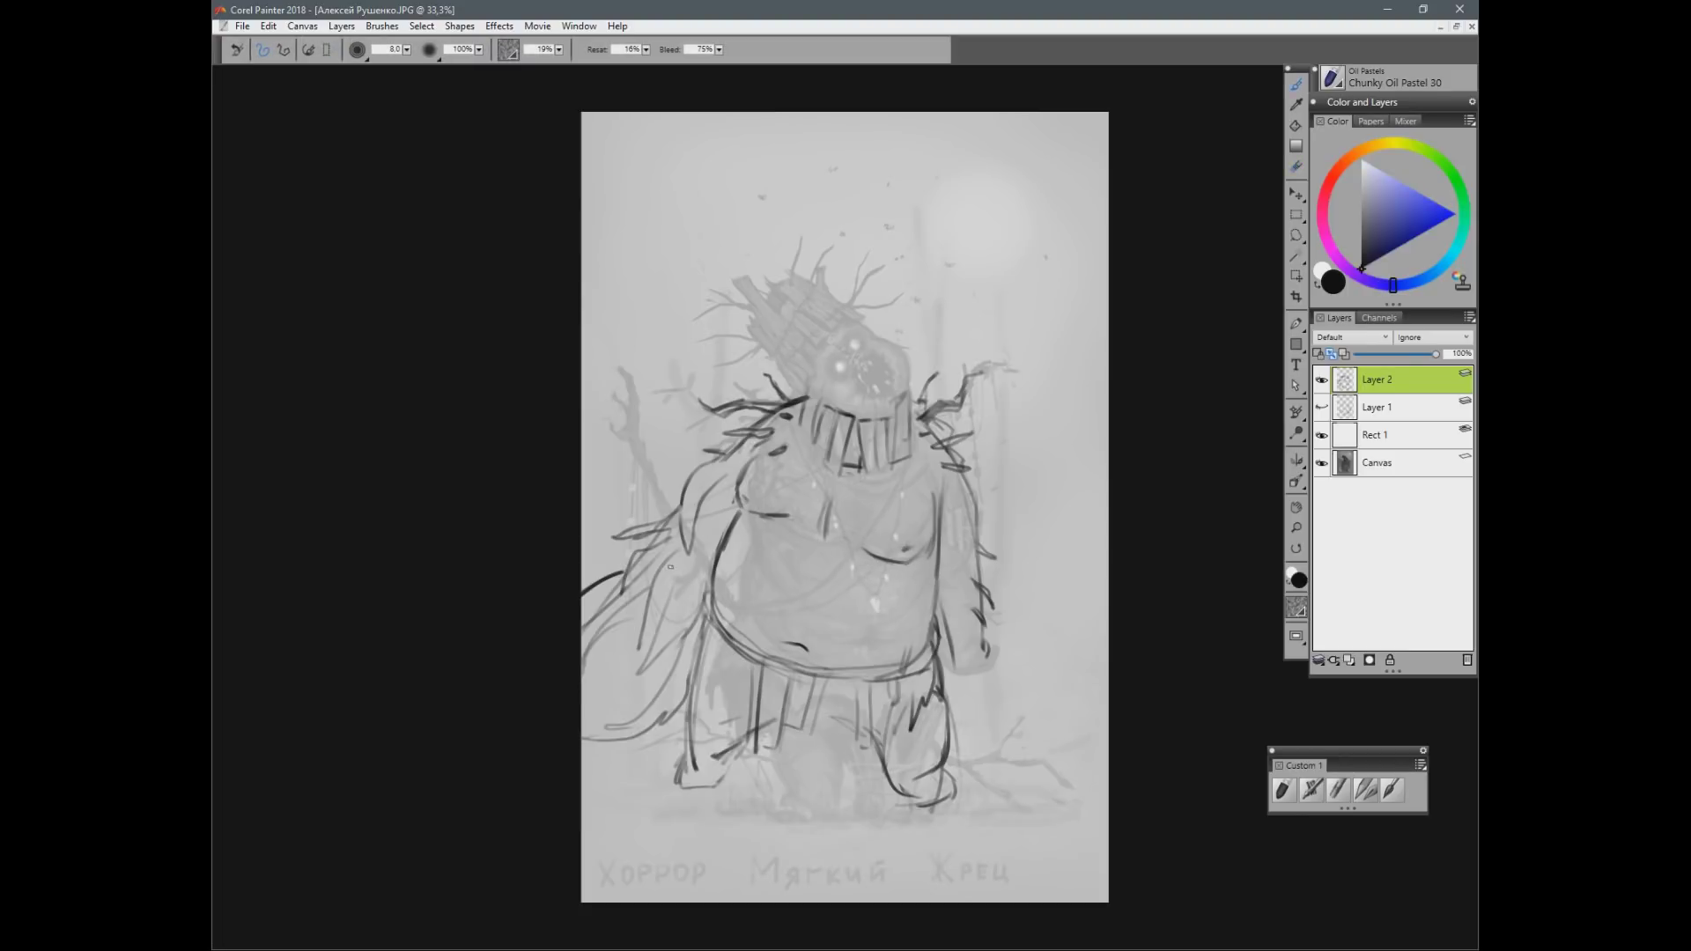
{"action": "left_click_drag", "start_coordinate": [817, 541], "coordinate": [794, 578]}
{"action": "key", "text": "n"}
{"action": "left_click_drag", "start_coordinate": [828, 519], "coordinate": [821, 560]}
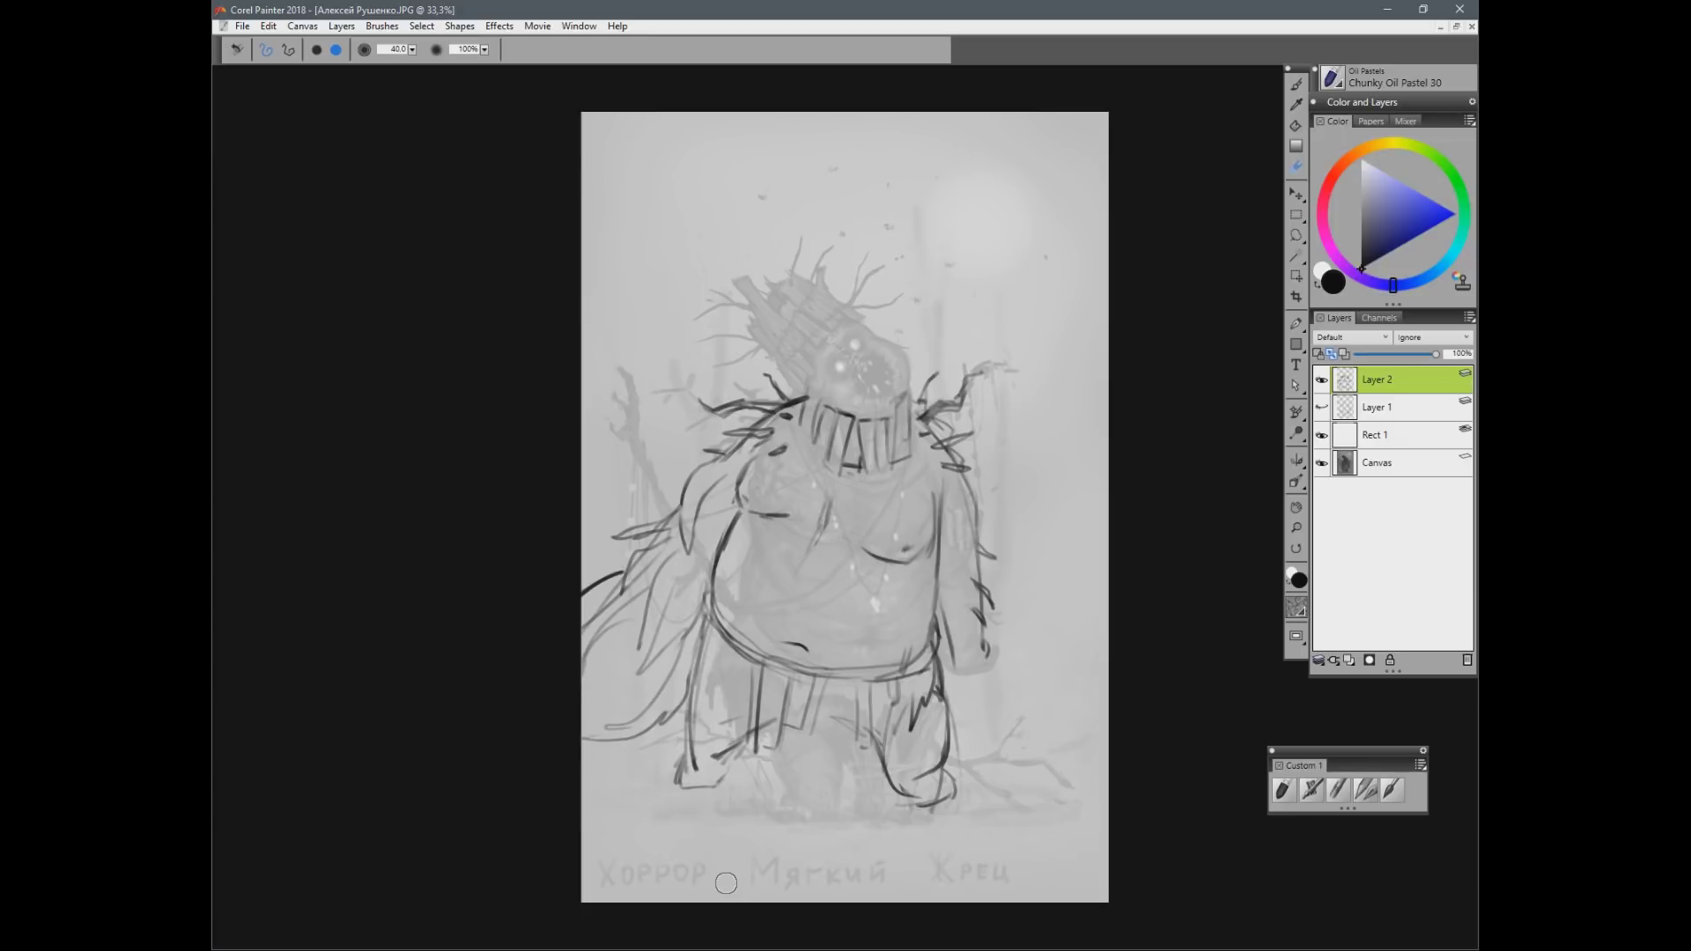
Step: Hatch shading onto both legs beside the loincloth and touch up the belly and cloak lines
{"action": "key", "text": "b"}
{"action": "left_click_drag", "start_coordinate": [752, 687], "coordinate": [728, 737]}
{"action": "left_click_drag", "start_coordinate": [750, 703], "coordinate": [725, 744]}
{"action": "left_click_drag", "start_coordinate": [709, 666], "coordinate": [706, 727]}
{"action": "left_click_drag", "start_coordinate": [710, 632], "coordinate": [730, 678]}
{"action": "left_click_drag", "start_coordinate": [936, 711], "coordinate": [903, 786]}
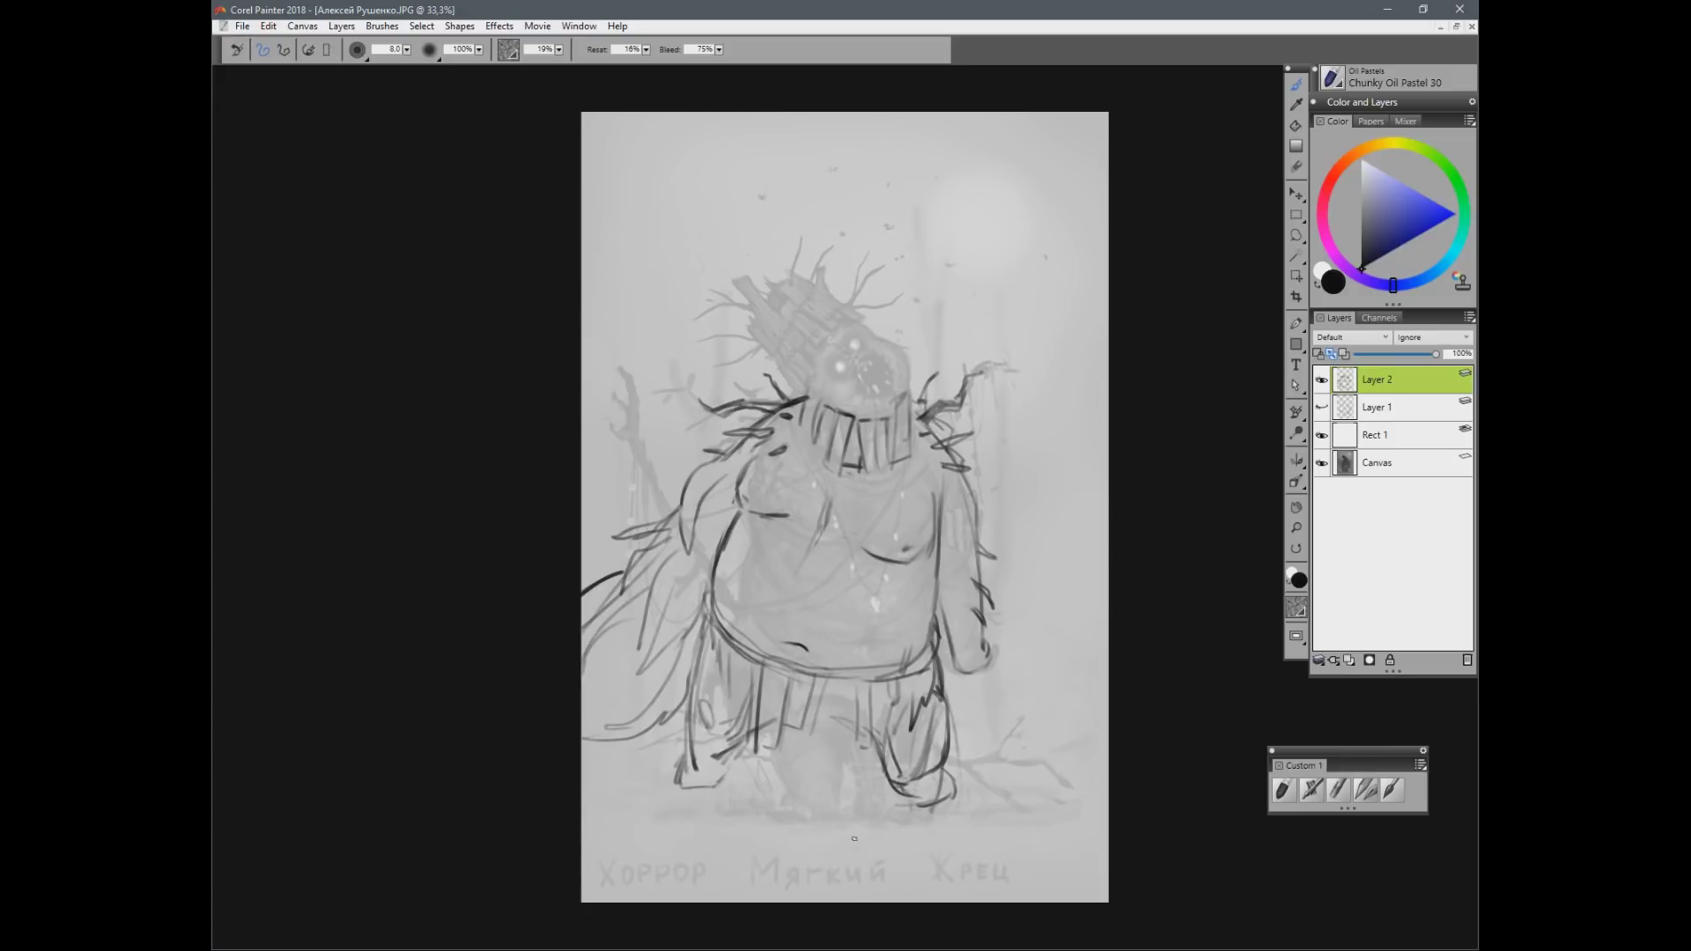
{"action": "left_click_drag", "start_coordinate": [770, 654], "coordinate": [787, 676]}
{"action": "mouse_move", "coordinate": [697, 513]}
{"action": "left_mouse_down"}
{"action": "mouse_move", "coordinate": [705, 546]}
{"action": "mouse_move", "coordinate": [722, 482]}
{"action": "mouse_move", "coordinate": [703, 564]}
{"action": "mouse_move", "coordinate": [713, 528]}
{"action": "left_mouse_up"}
Step: Minimize this picture and cover the red-haired knight's concept sheet with a pale rectangle at 70% opacity
{"action": "left_click", "coordinate": [1441, 27]}
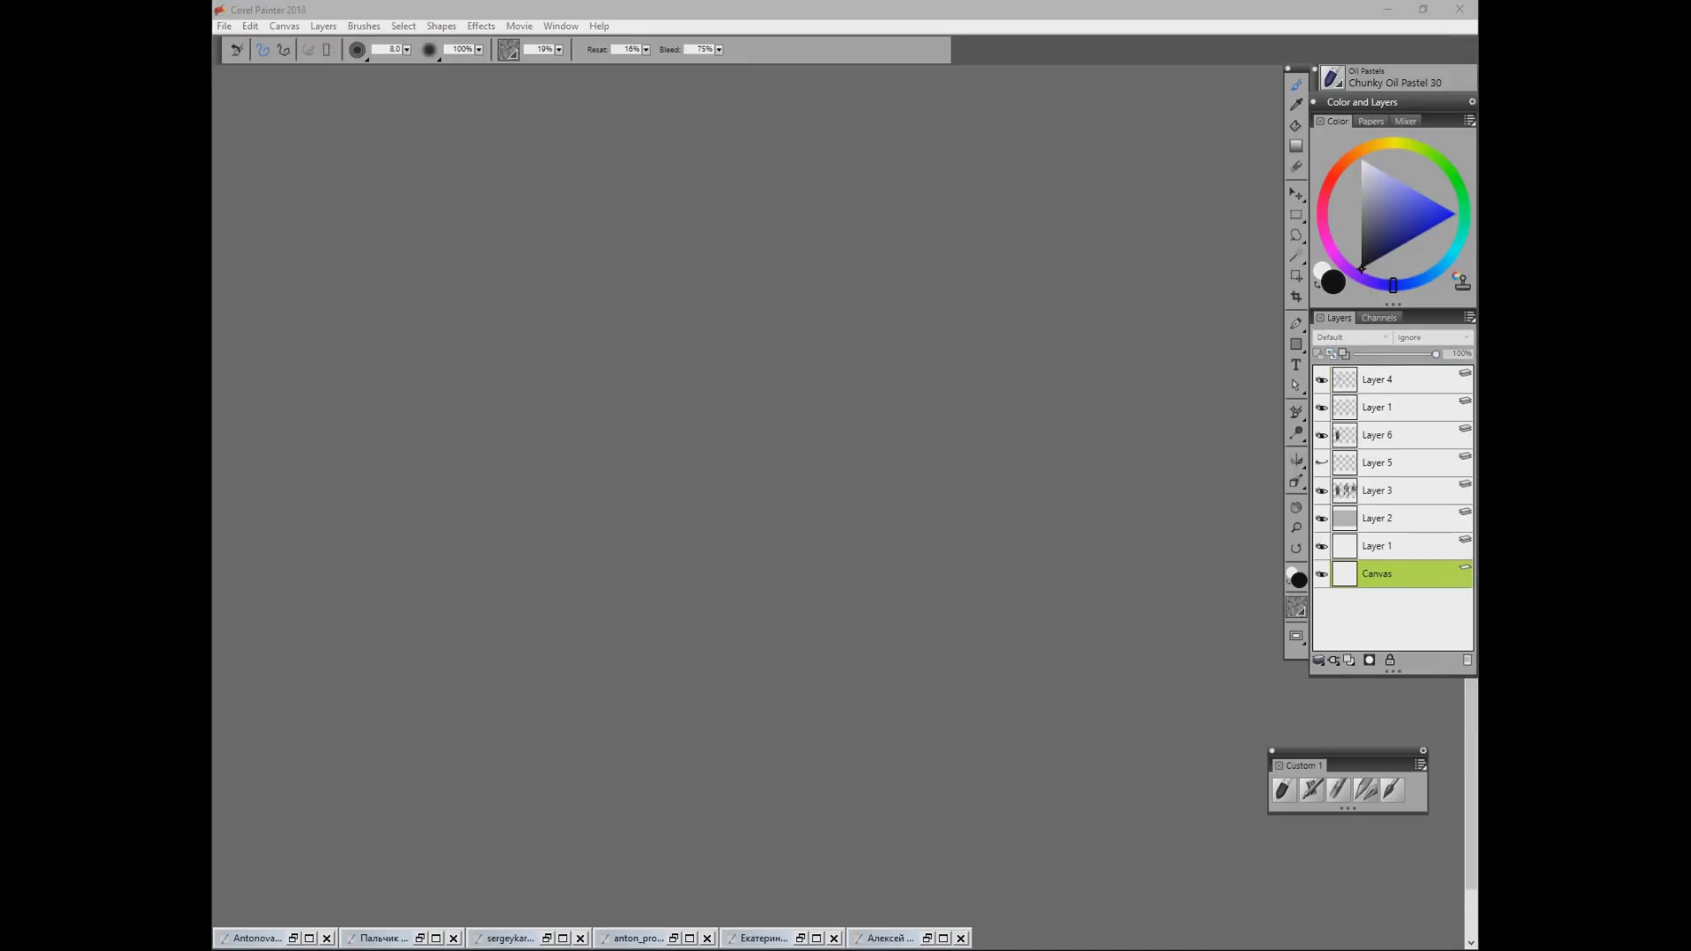
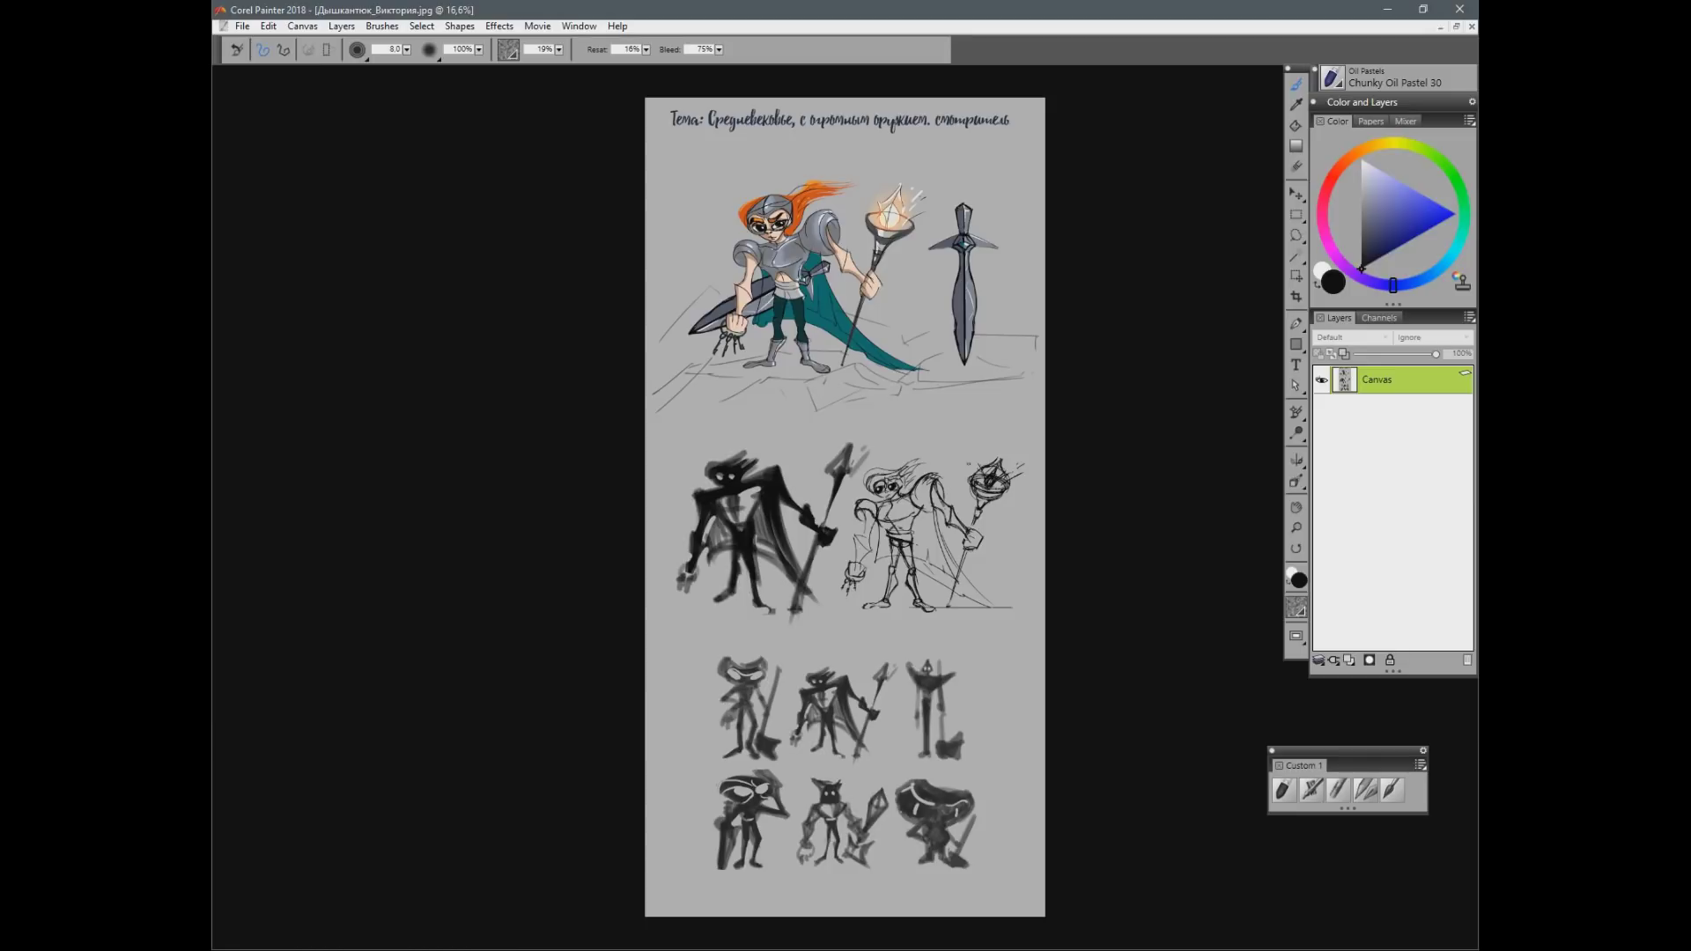
{"action": "left_click", "coordinate": [1296, 344]}
{"action": "left_click_drag", "start_coordinate": [645, 98], "coordinate": [1045, 917]}
{"action": "key", "text": "ctrl+plus"}
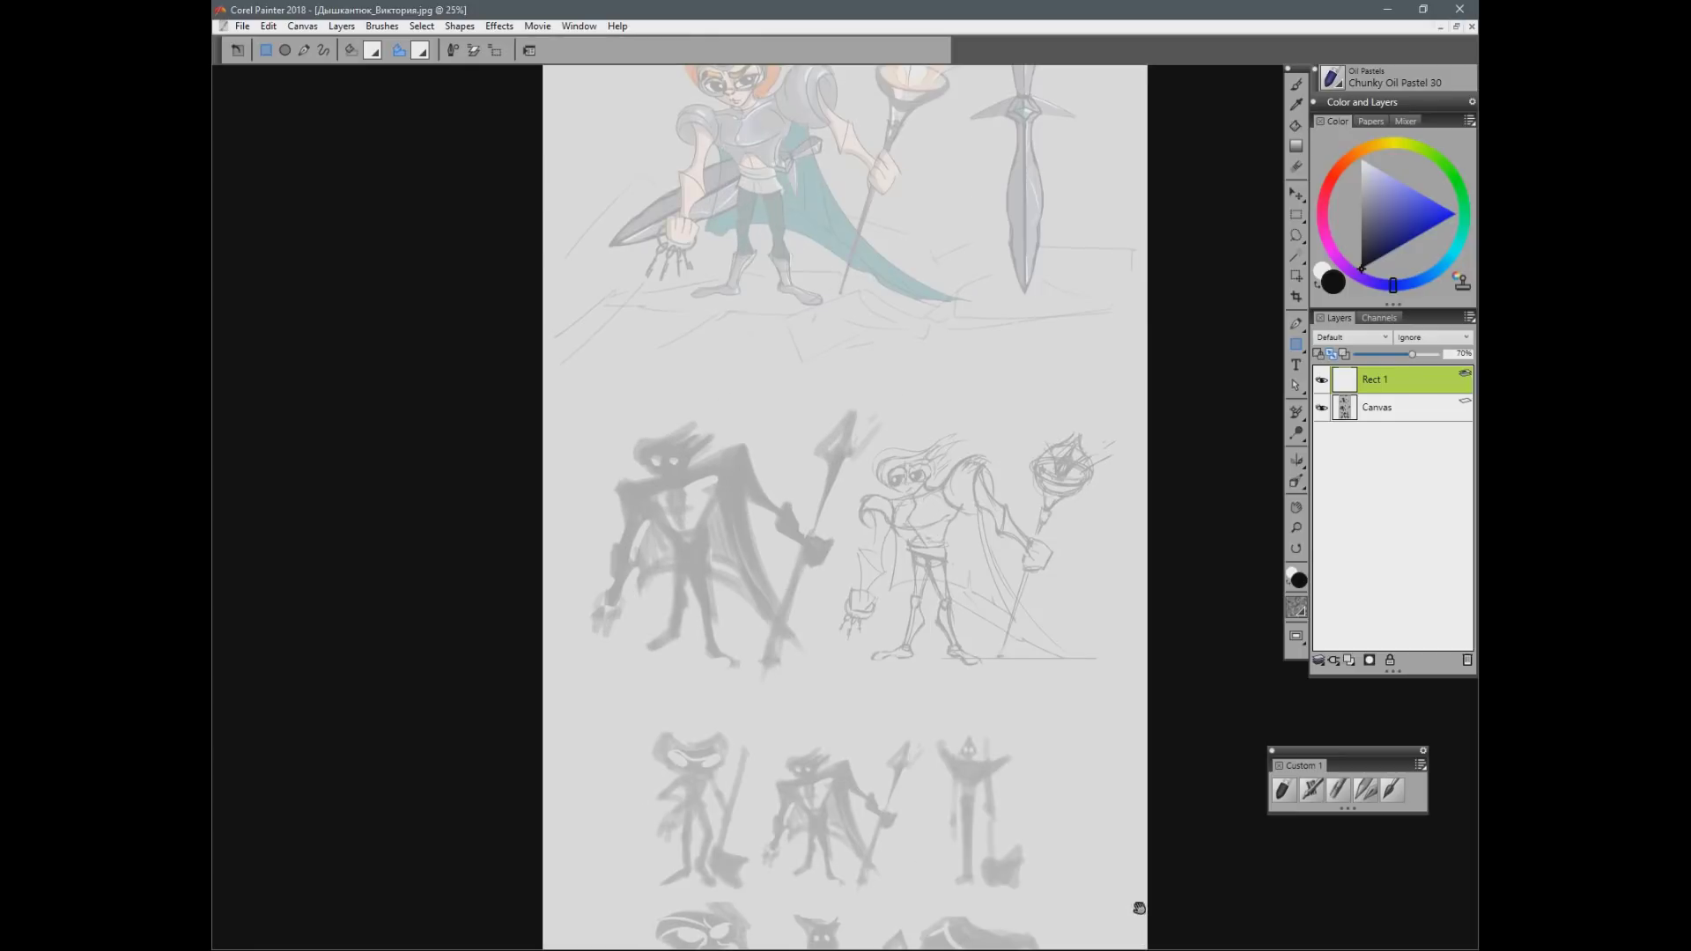
{"action": "left_click_drag", "start_coordinate": [924, 463], "coordinate": [910, 710]}
{"action": "key", "text": "ctrl+plus"}
{"action": "left_click_drag", "start_coordinate": [944, 543], "coordinate": [948, 669]}
Step: Add a new empty layer above the pale rectangle for brush sketching over the knight
{"action": "key", "text": "b"}
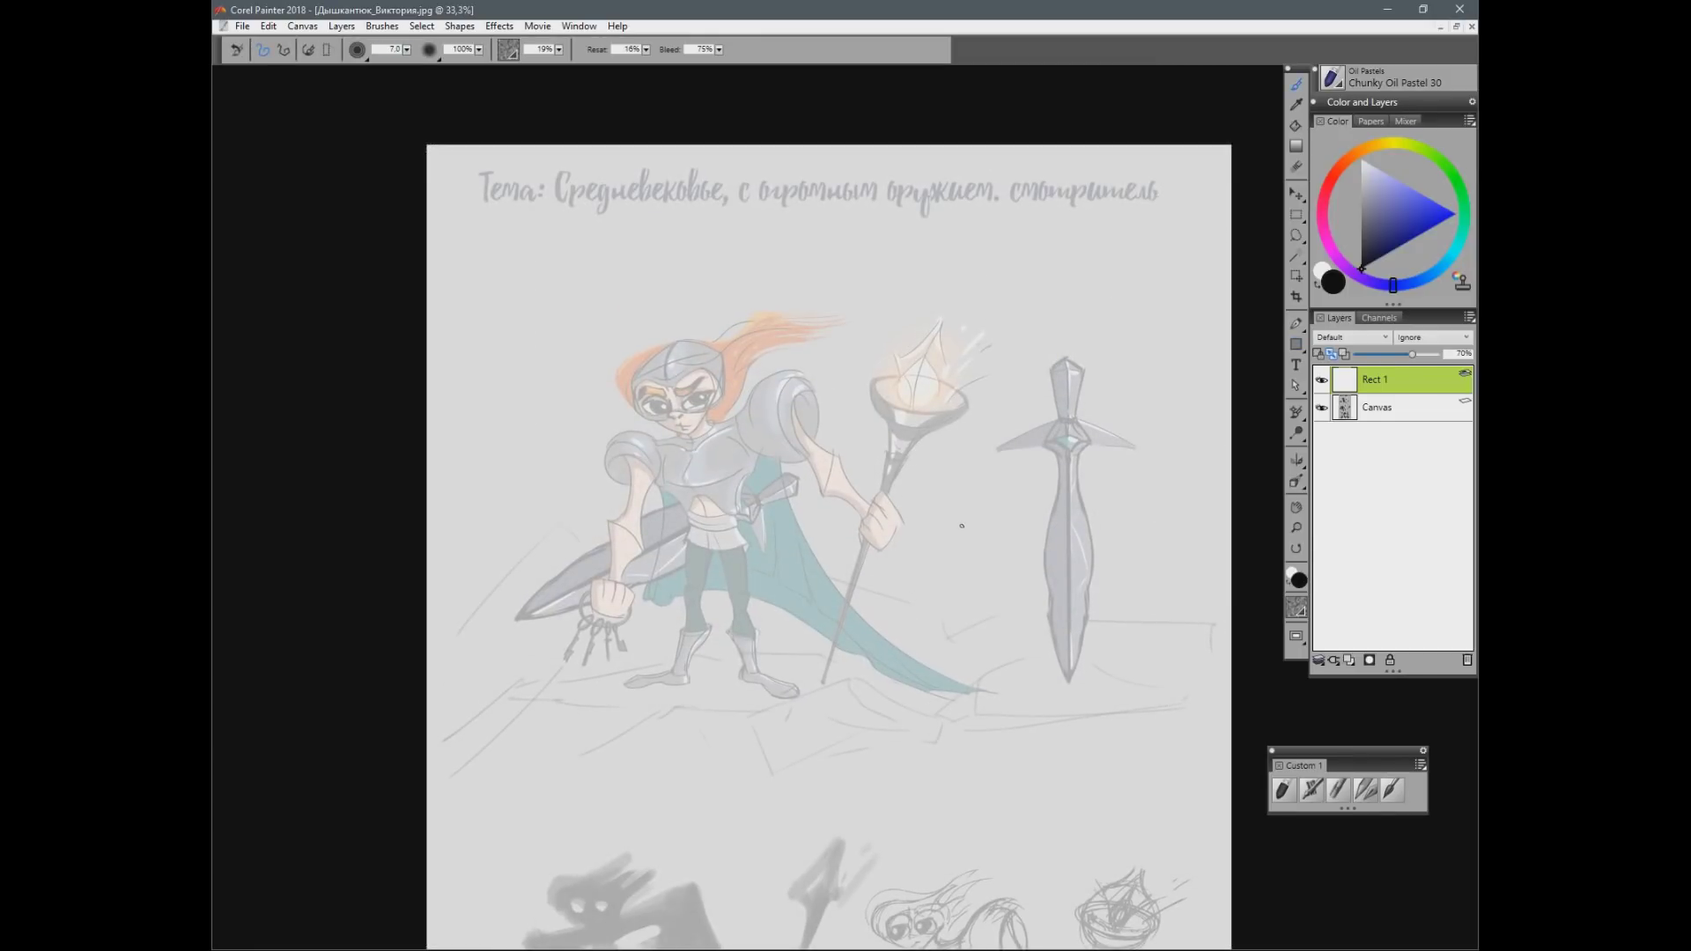
{"action": "scroll", "coordinate": [961, 526], "scroll_direction": "up", "scroll_amount": 1}
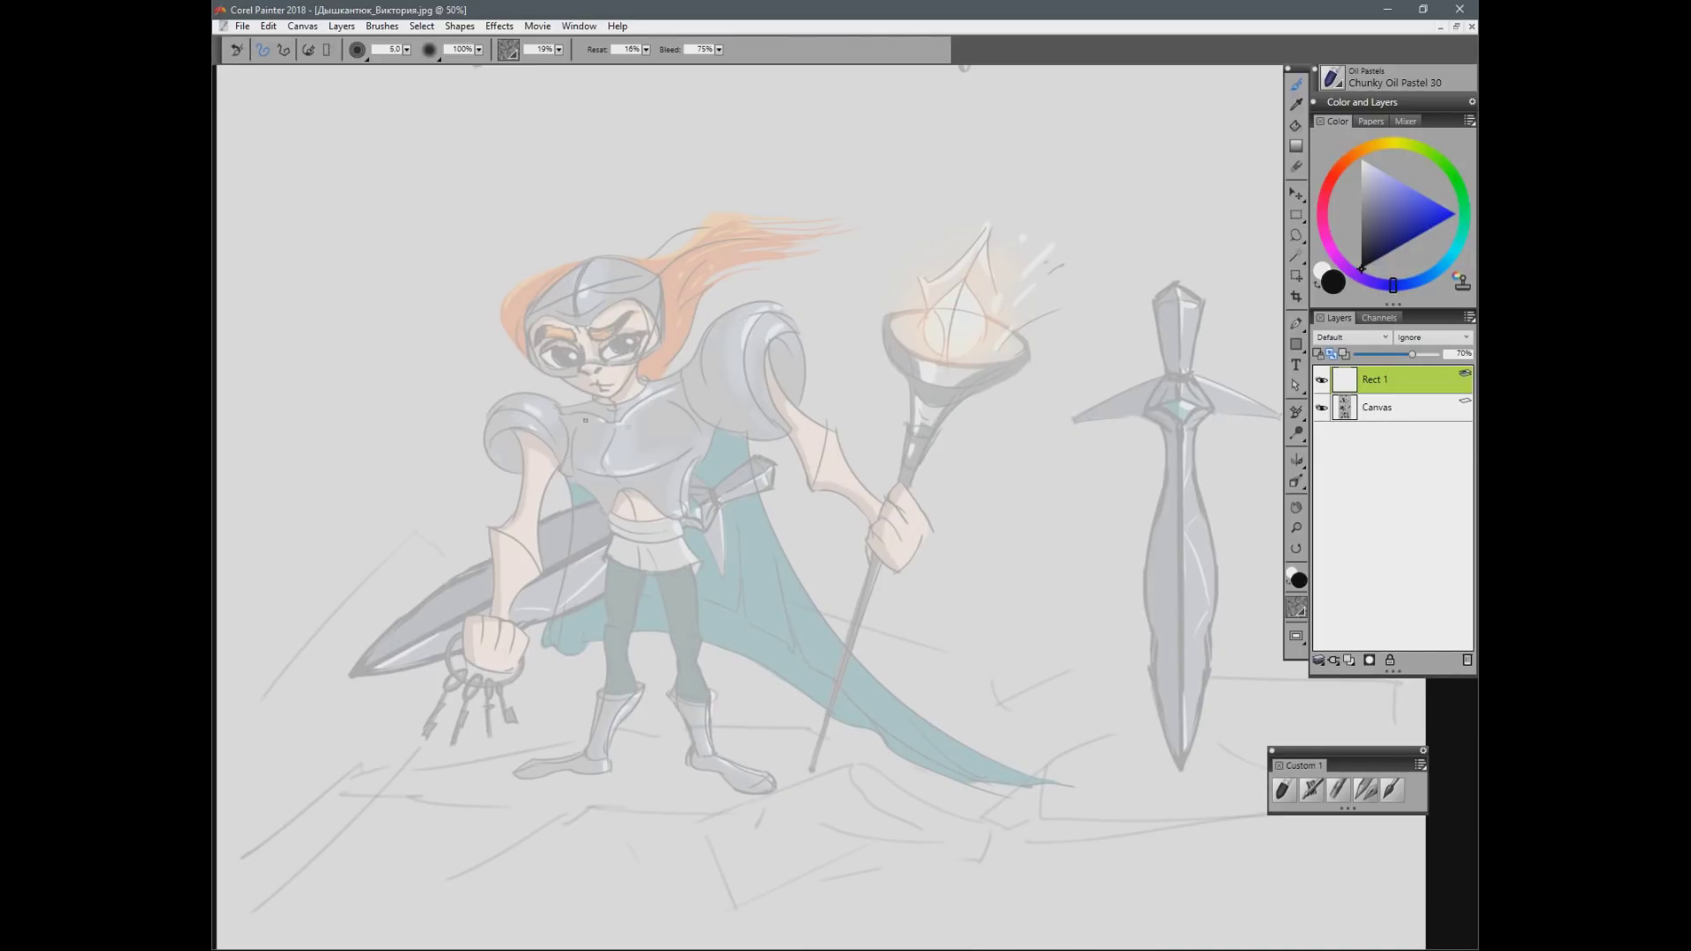
{"action": "key", "text": "ctrl+shift+n"}
{"action": "left_click_drag", "start_coordinate": [558, 411], "coordinate": [728, 360]}
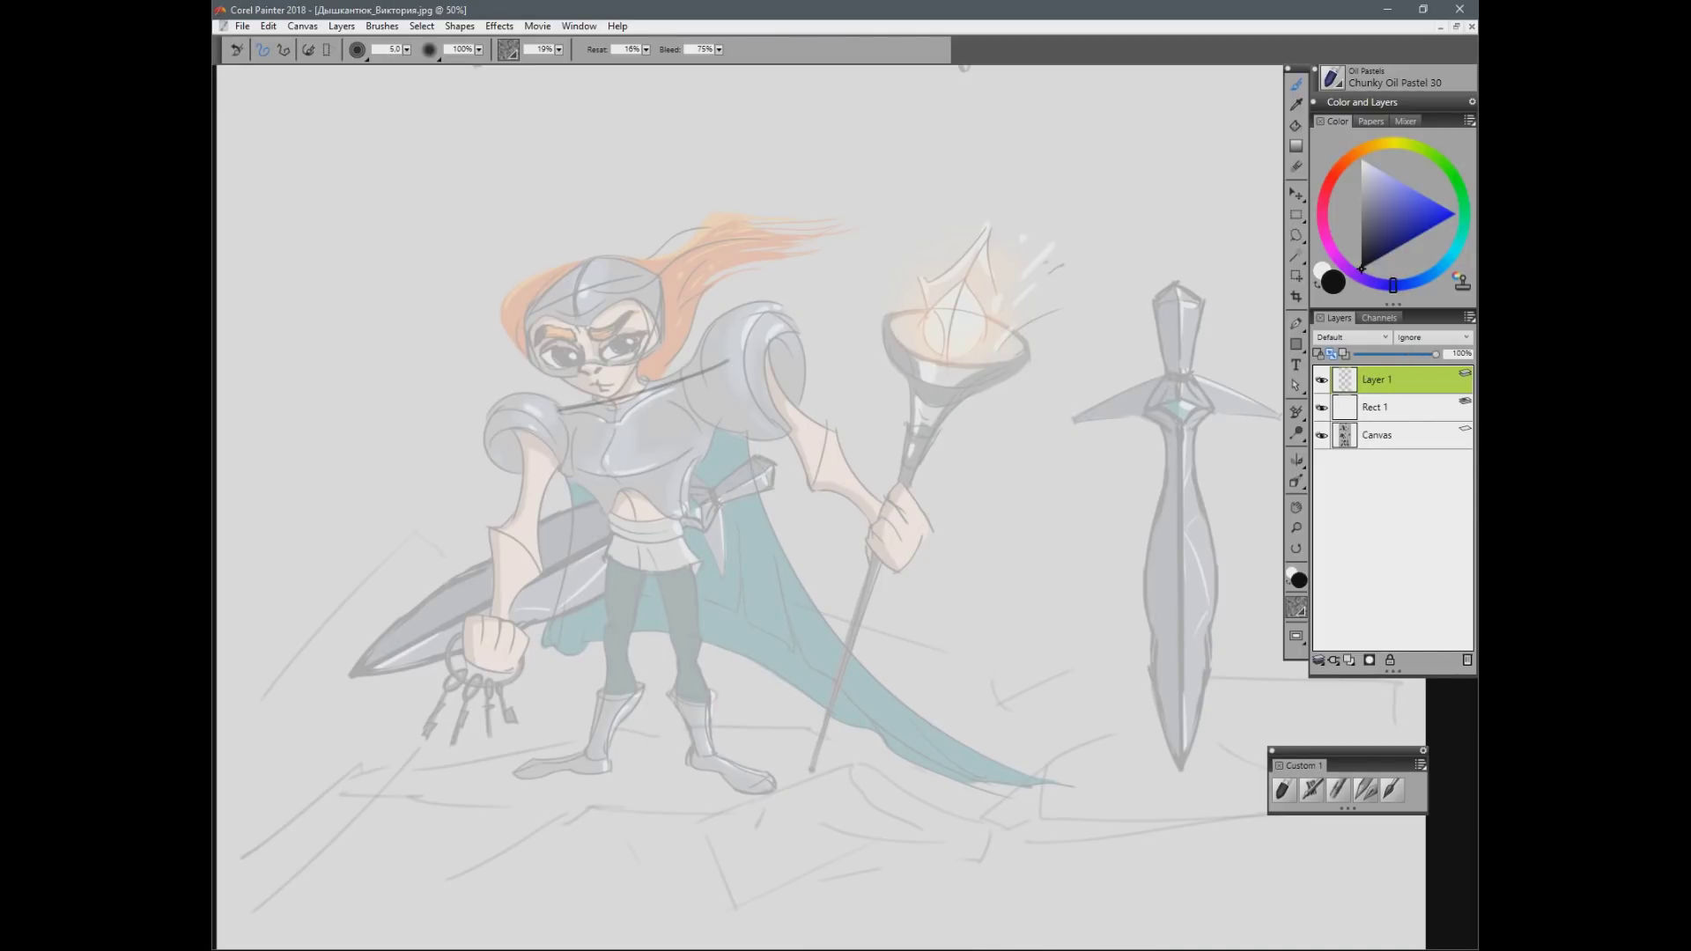
{"action": "key", "text": "ctrl+z"}
{"action": "key", "text": "ctrl+minus"}
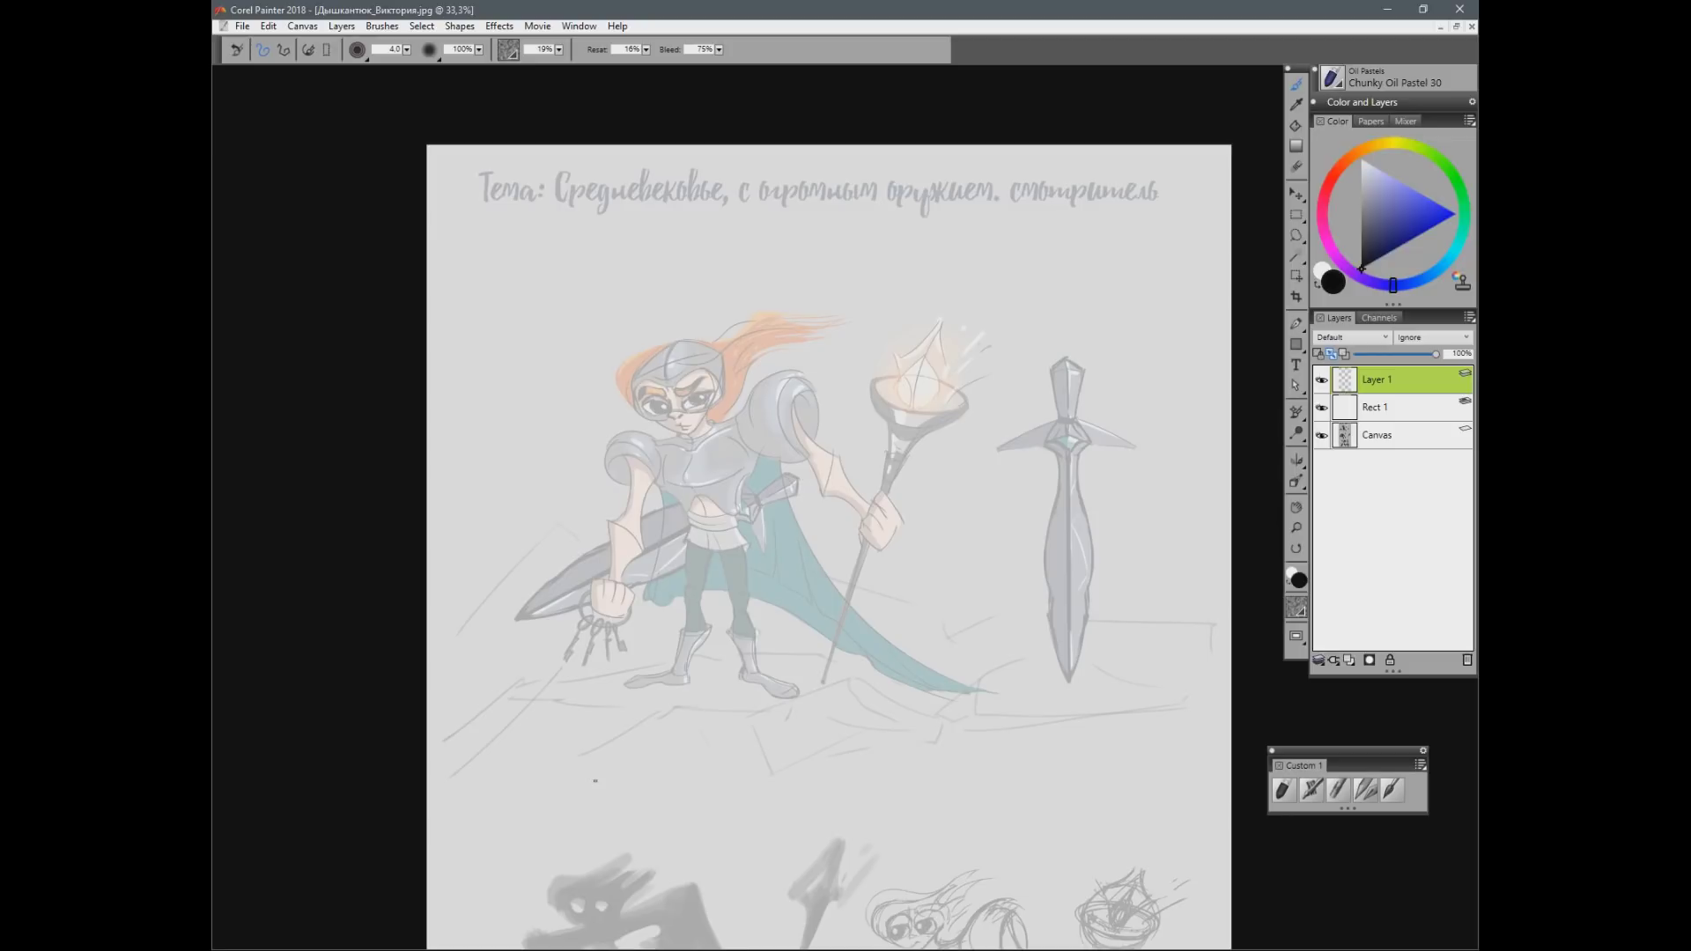
{"action": "mouse_move", "coordinate": [653, 450]}
{"action": "left_mouse_down"}
{"action": "mouse_move", "coordinate": [659, 483]}
{"action": "mouse_move", "coordinate": [626, 460]}
{"action": "mouse_move", "coordinate": [627, 505]}
{"action": "left_mouse_up"}
{"action": "key", "text": "ctrl+z"}
{"action": "key", "text": "bracketright"}
{"action": "left_click_drag", "start_coordinate": [653, 445], "coordinate": [627, 507]}
{"action": "left_click_drag", "start_coordinate": [731, 423], "coordinate": [781, 390]}
{"action": "mouse_move", "coordinate": [750, 453]}
{"action": "left_mouse_down"}
{"action": "mouse_move", "coordinate": [798, 424]}
{"action": "mouse_move", "coordinate": [821, 493]}
{"action": "left_mouse_up"}
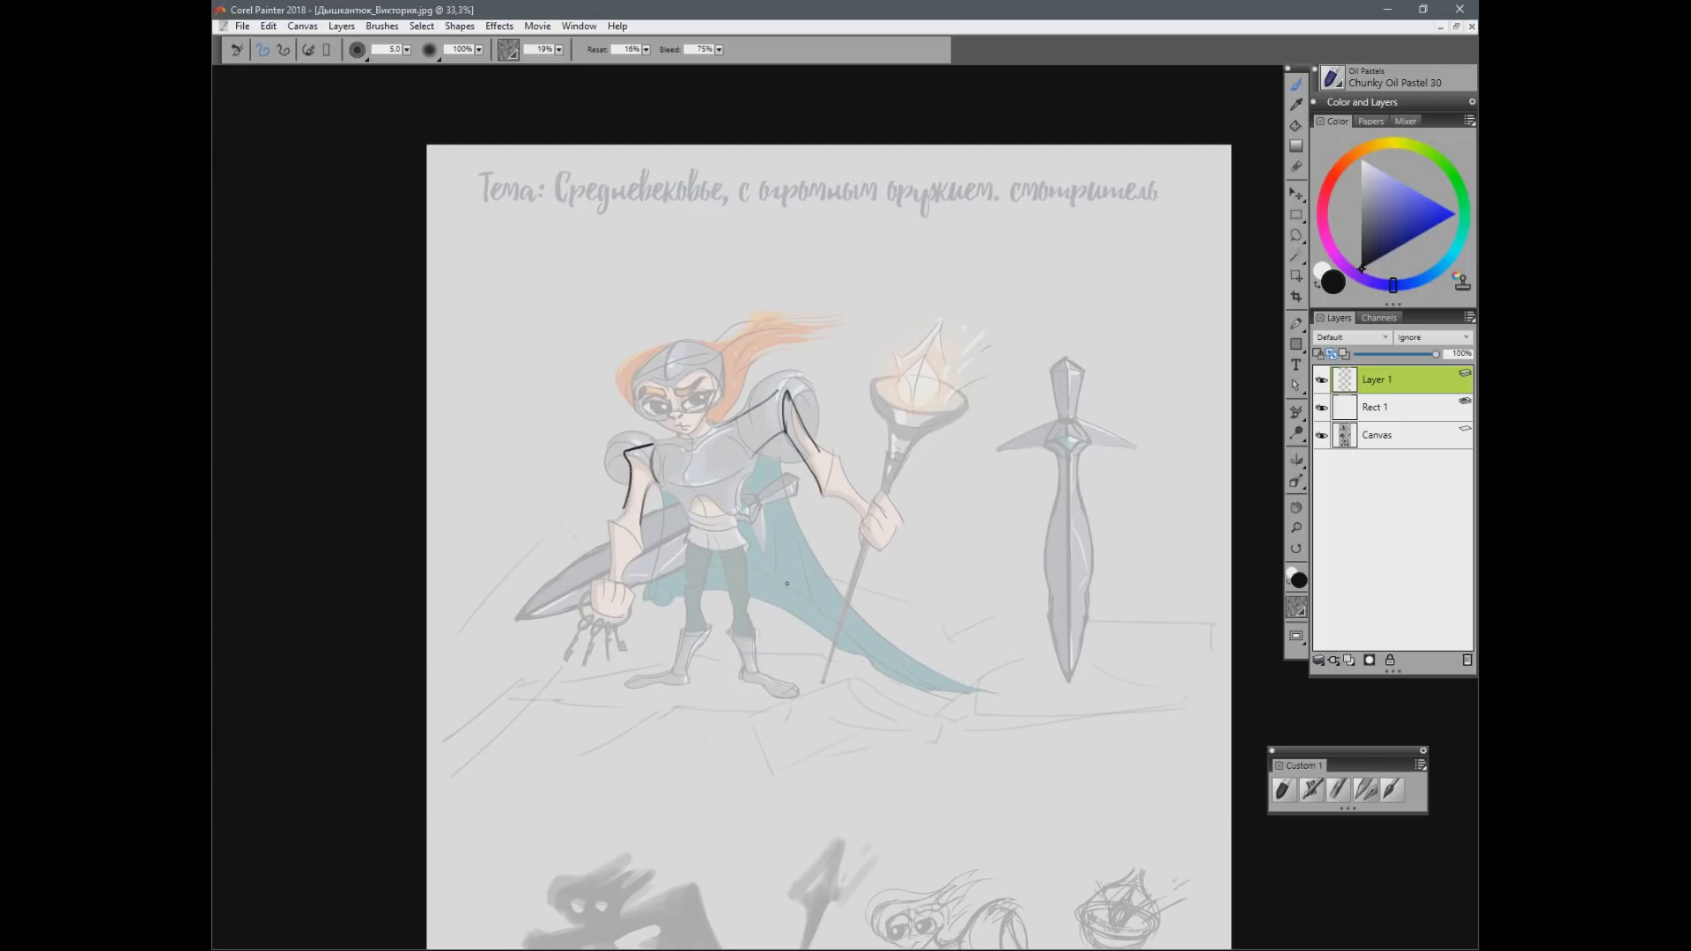
{"action": "key", "text": "ctrl+z"}
{"action": "key", "text": "ctrl+z"}
{"action": "key", "text": "ctrl+z"}
{"action": "key", "text": "ctrl+z"}
{"action": "key", "text": "ctrl+z"}
{"action": "key", "text": "ctrl+z"}
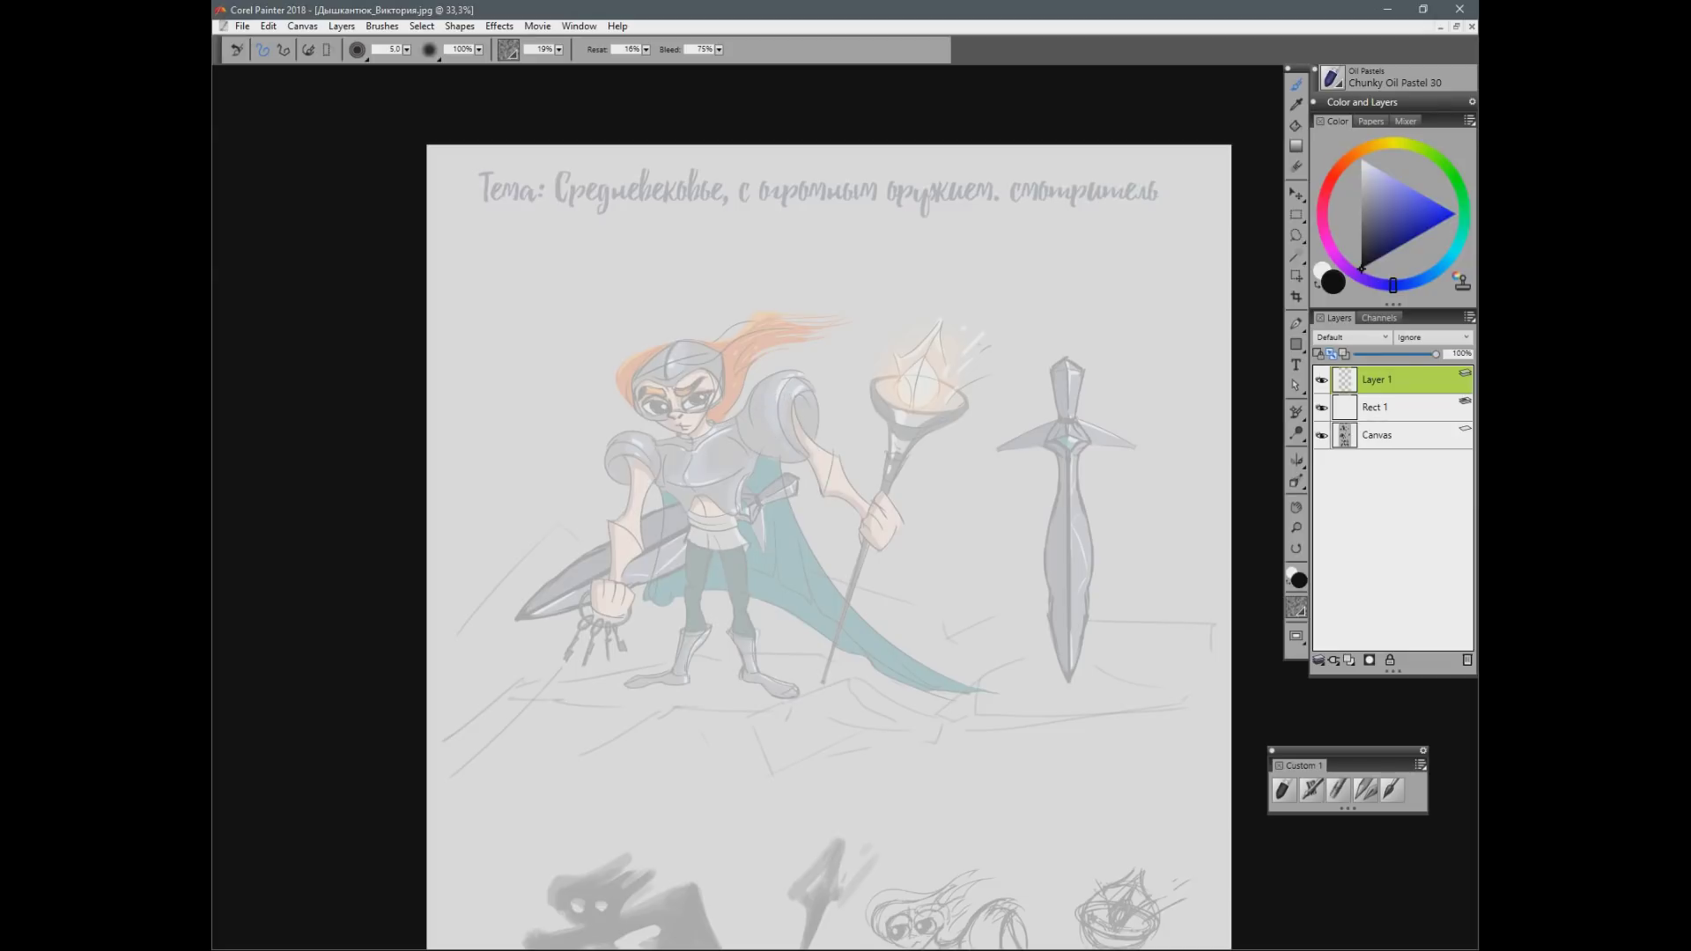
Step: Look over the silhouettes, line sketch and thumbnails lower on the knight's concept sheet
{"action": "left_click_drag", "start_coordinate": [786, 584], "coordinate": [761, 308]}
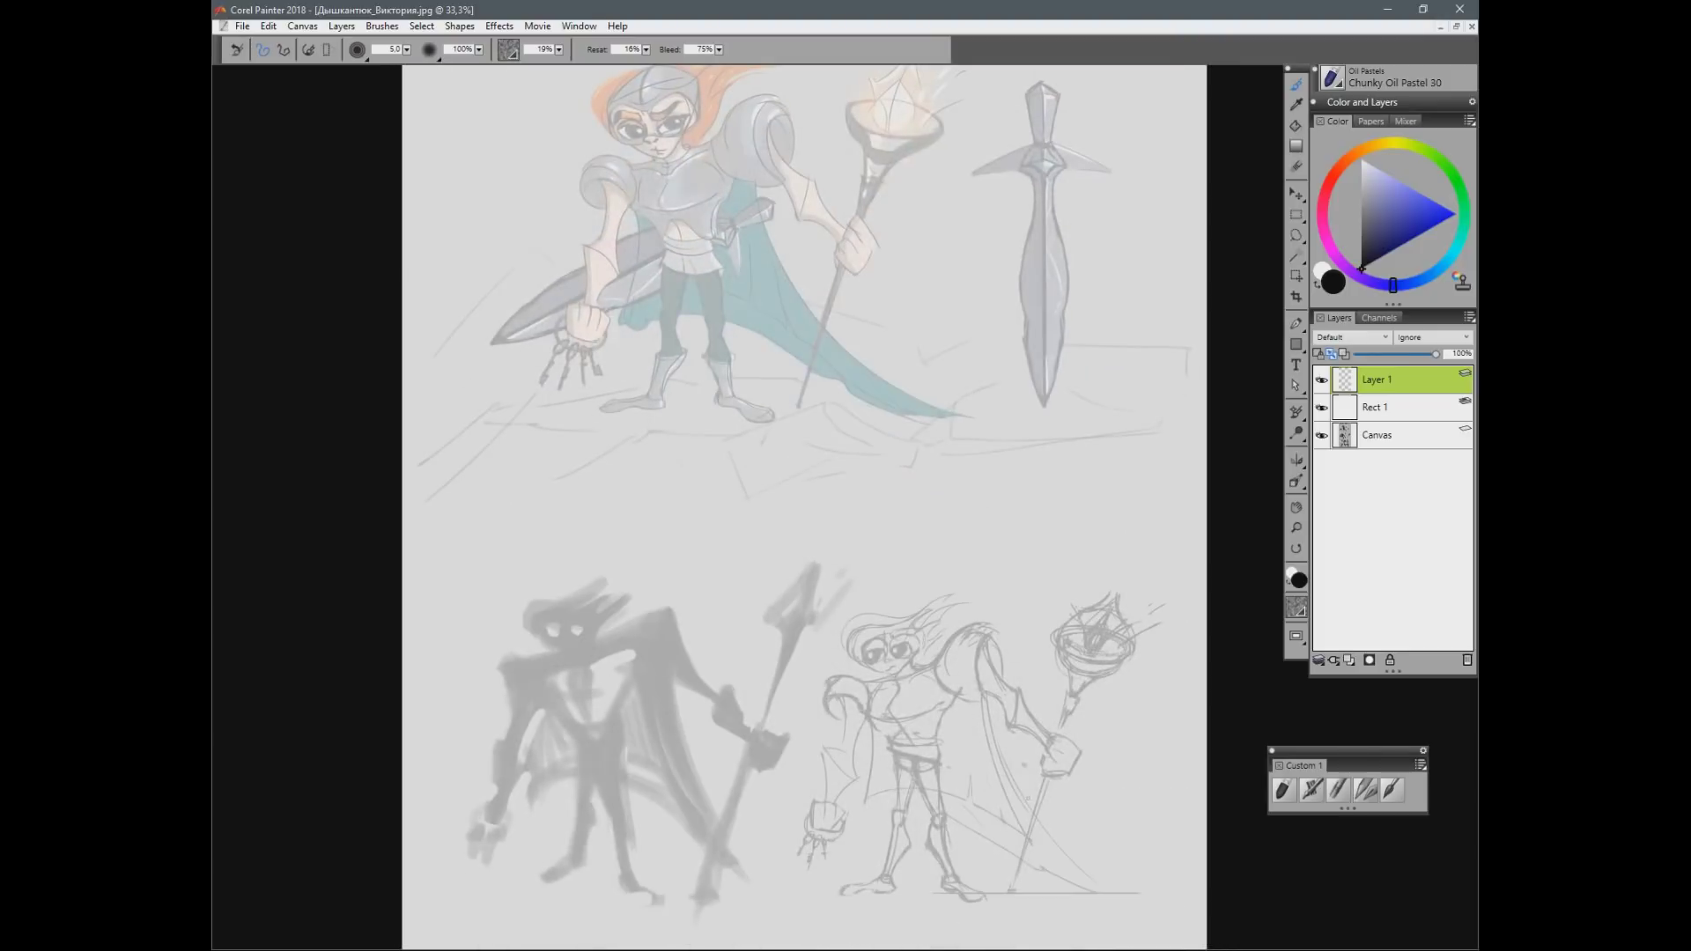
{"action": "key", "text": "ctrl+minus"}
{"action": "scroll", "coordinate": [955, 634], "scroll_direction": "down", "scroll_amount": 5}
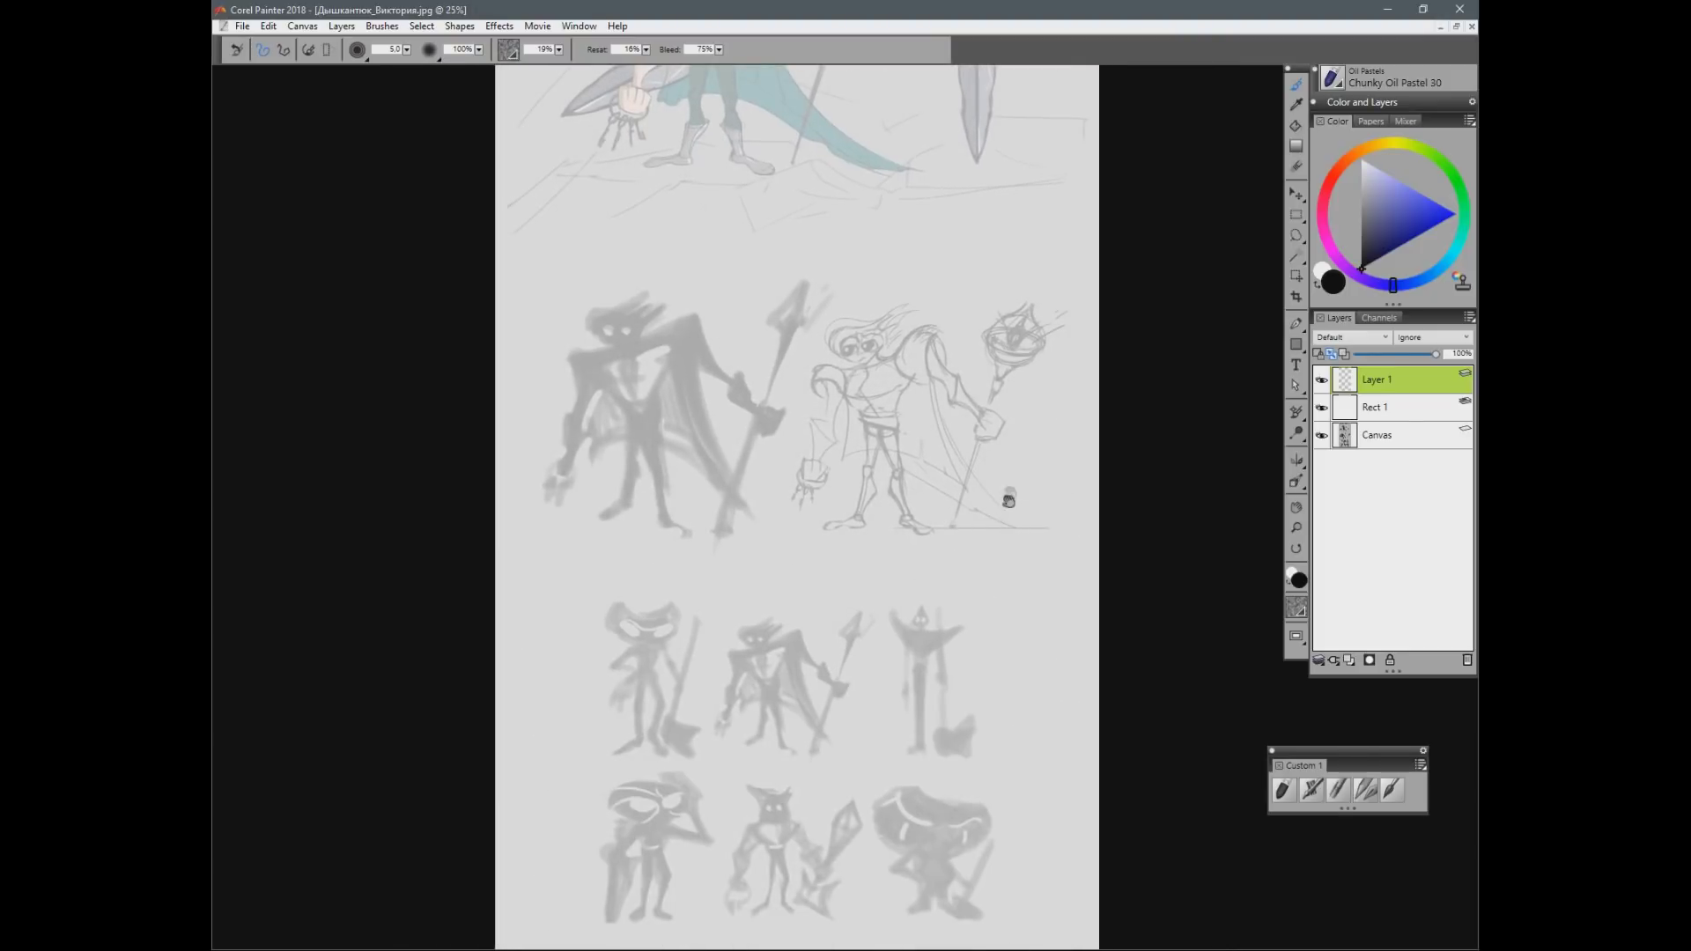
{"action": "scroll", "coordinate": [1008, 502], "scroll_direction": "up", "scroll_amount": 6}
{"action": "key", "text": "ctrl+plus"}
{"action": "scroll", "coordinate": [908, 709], "scroll_direction": "down", "scroll_amount": 3}
{"action": "scroll", "coordinate": [914, 724], "scroll_direction": "up", "scroll_amount": 6}
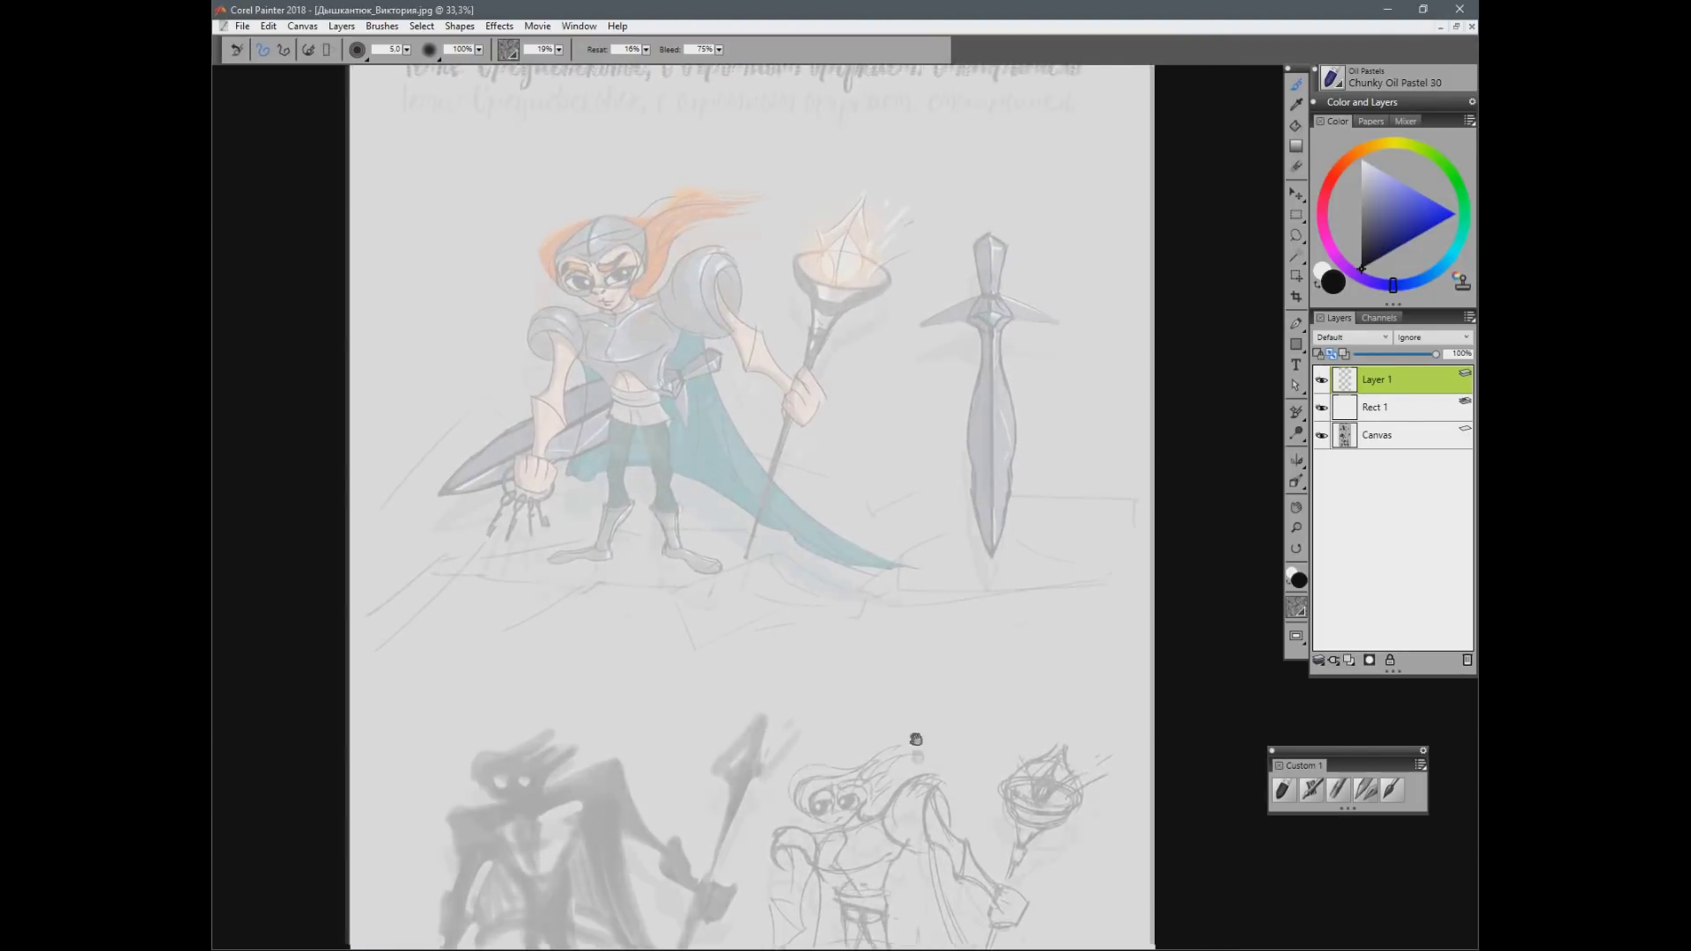
Step: Set the pale rectangle's opacity to 78% and underline the last word of the sheet's title on Layer 1
{"action": "left_click", "coordinate": [1387, 403], "text": "shift"}
{"action": "left_click_drag", "start_coordinate": [1412, 354], "coordinate": [1419, 354]}
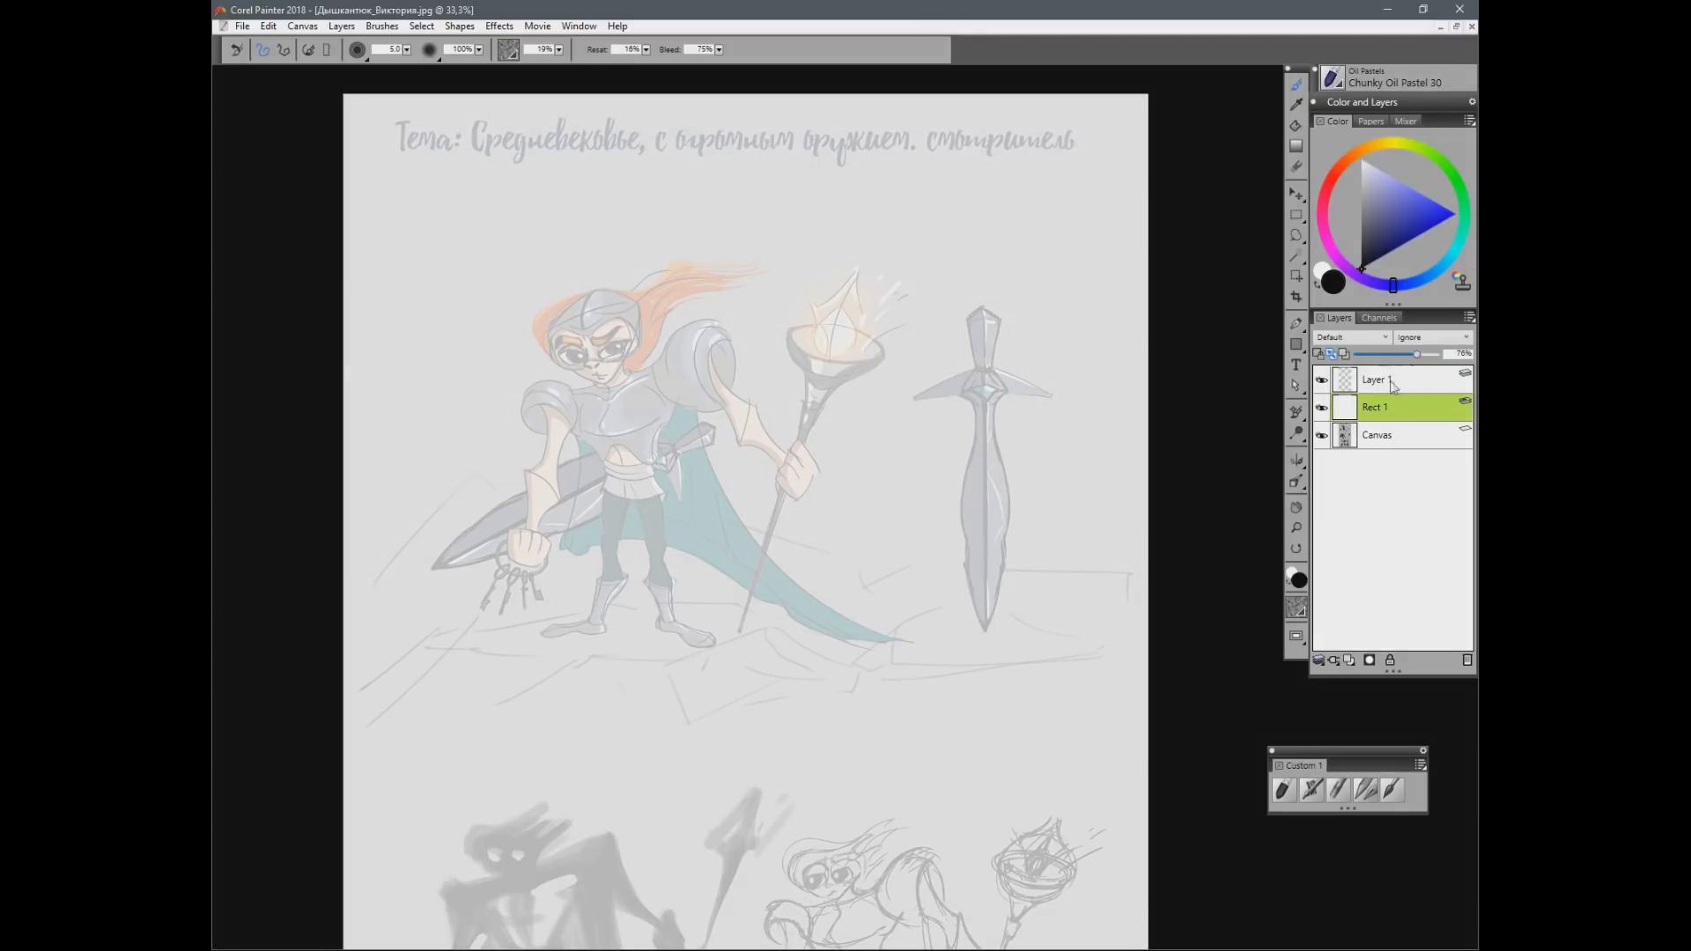
{"action": "left_click", "coordinate": [1394, 380]}
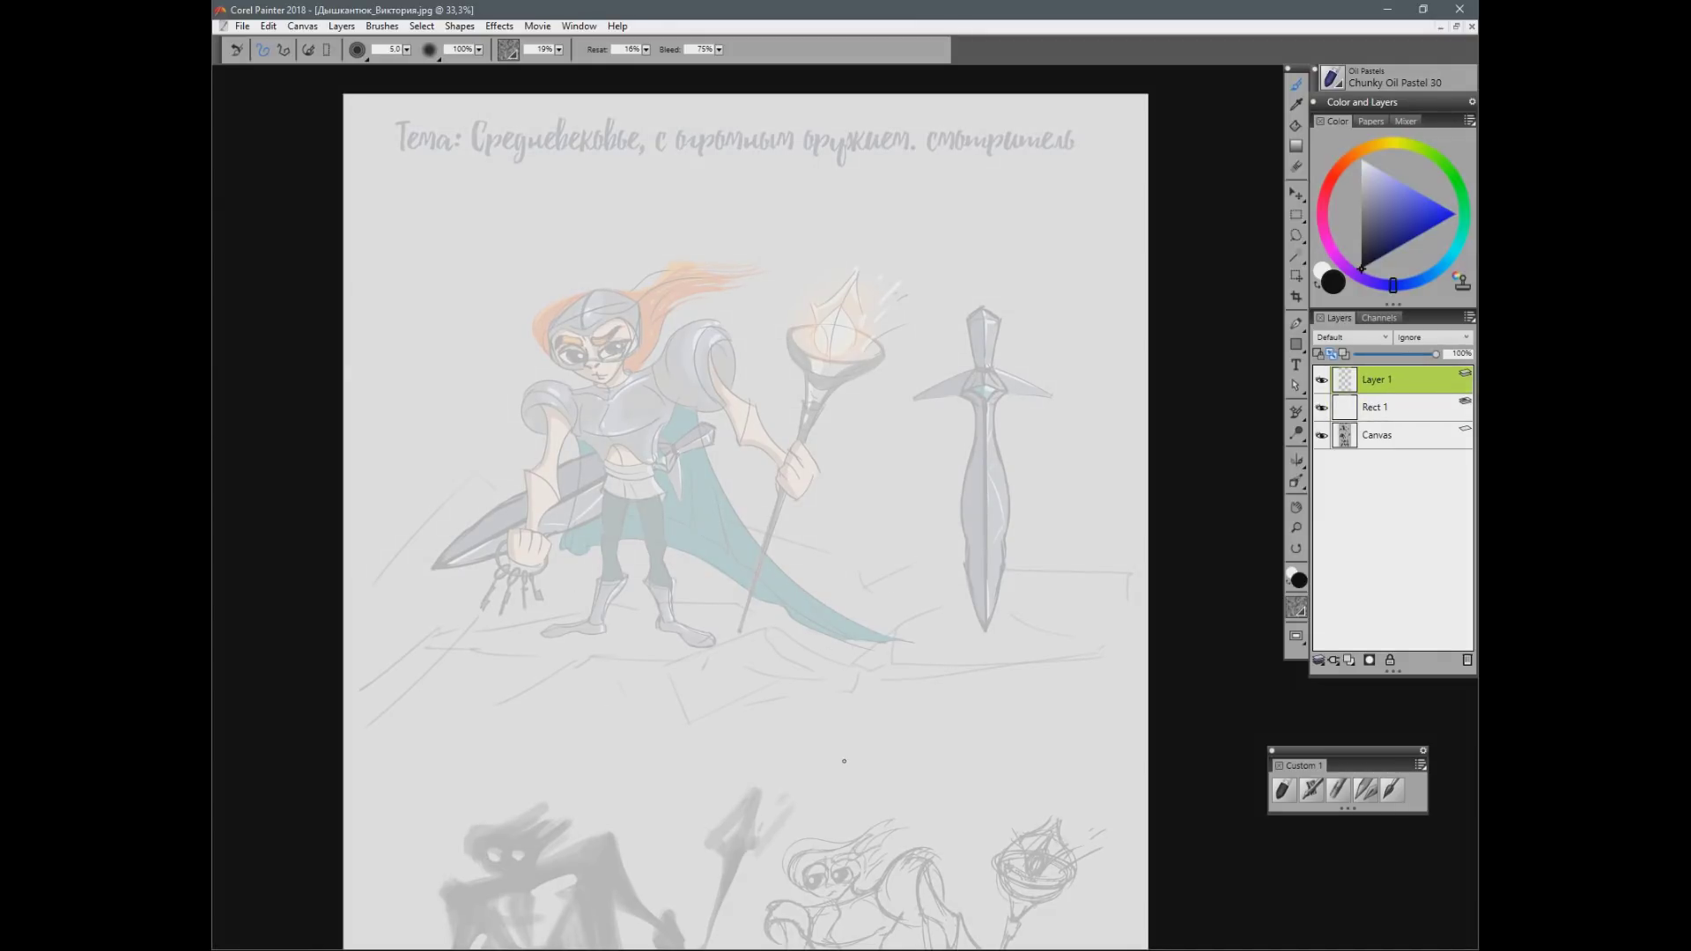
{"action": "left_click_drag", "start_coordinate": [913, 164], "coordinate": [1108, 153]}
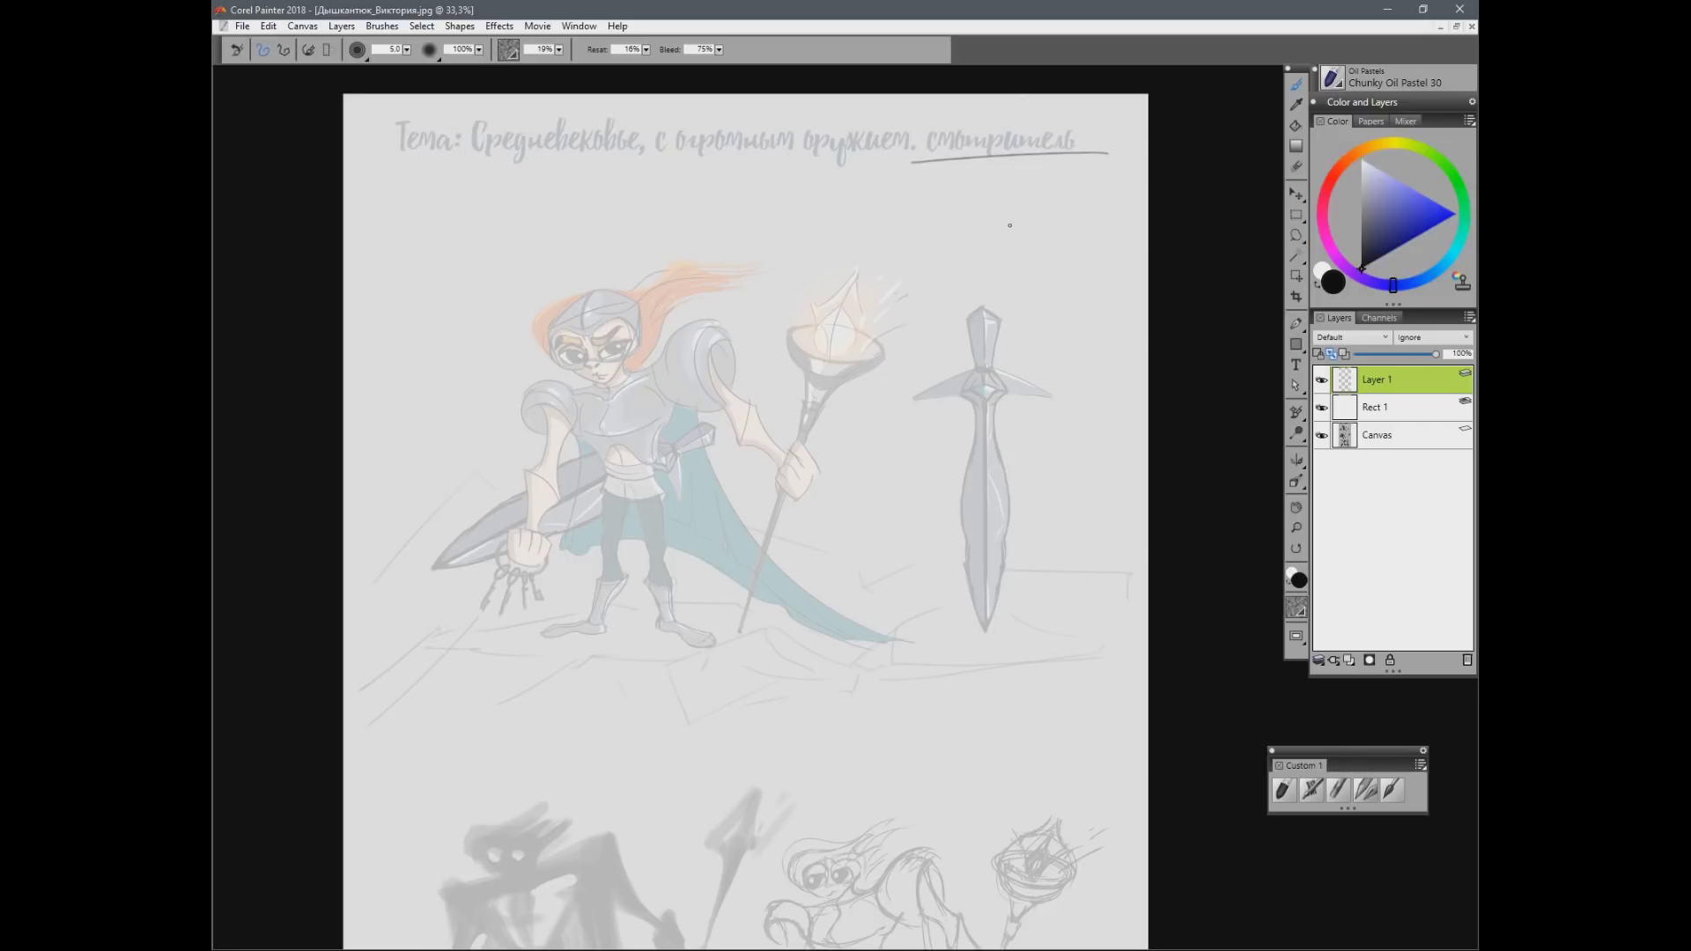
Step: Enlarge the brush, raise the pale rectangle's opacity further, and make Layer 1 active again
{"action": "key", "text": "bracketright"}
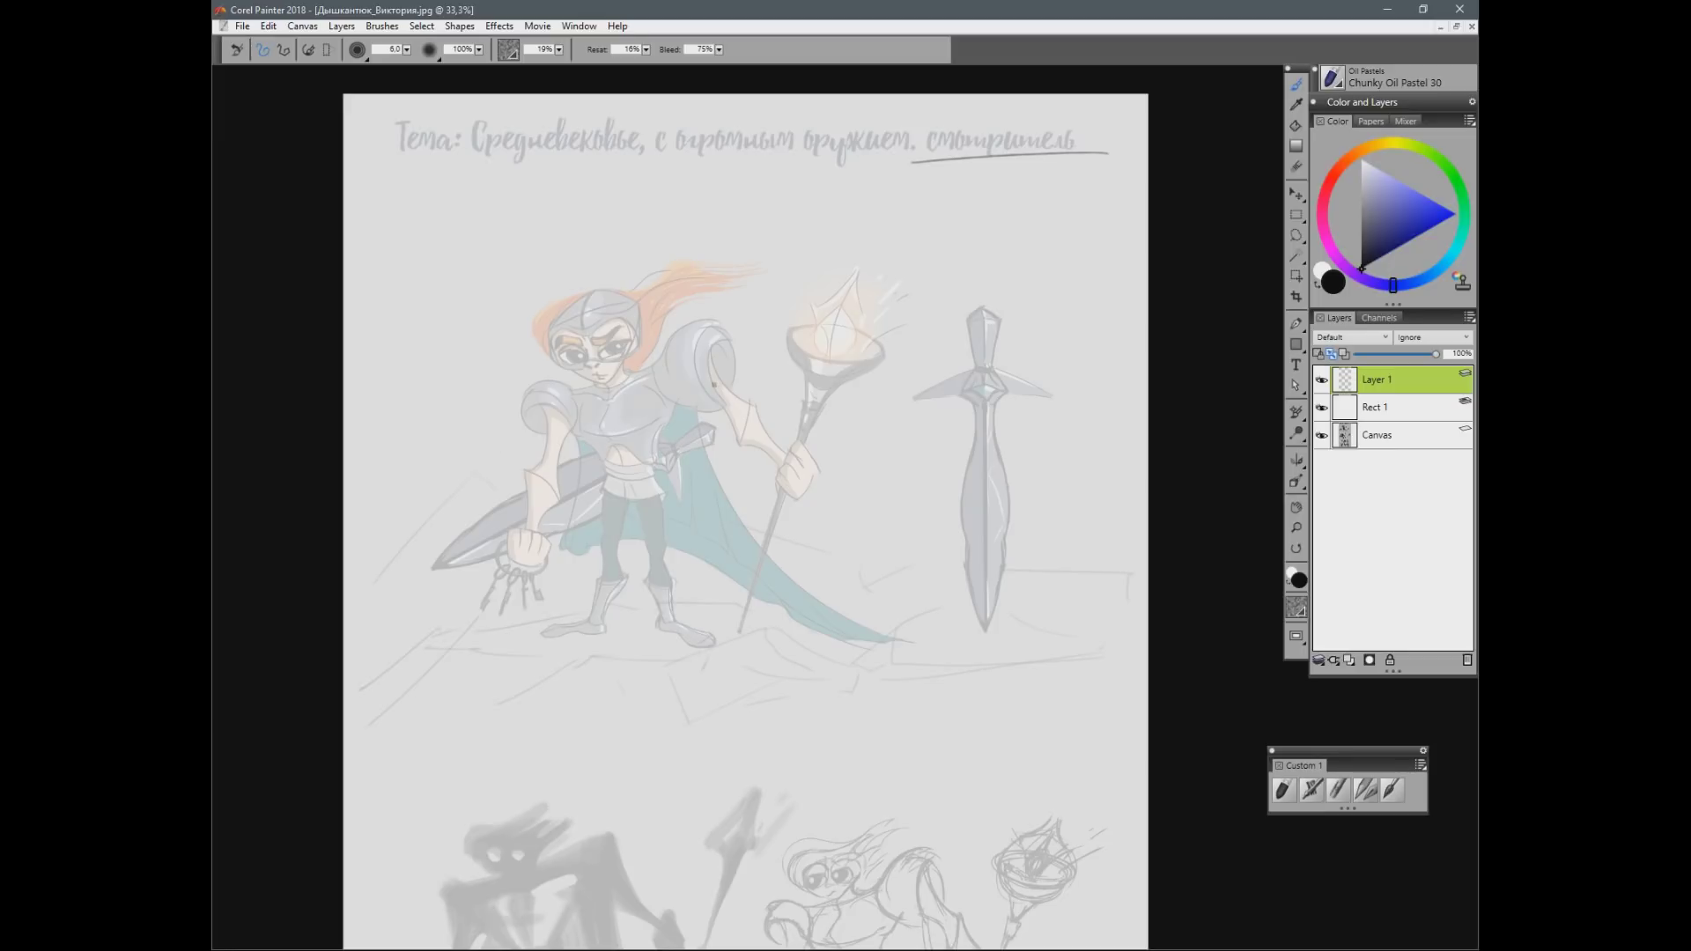
{"action": "left_click", "coordinate": [1384, 406]}
{"action": "left_click", "coordinate": [1425, 355]}
{"action": "left_click", "coordinate": [1377, 380]}
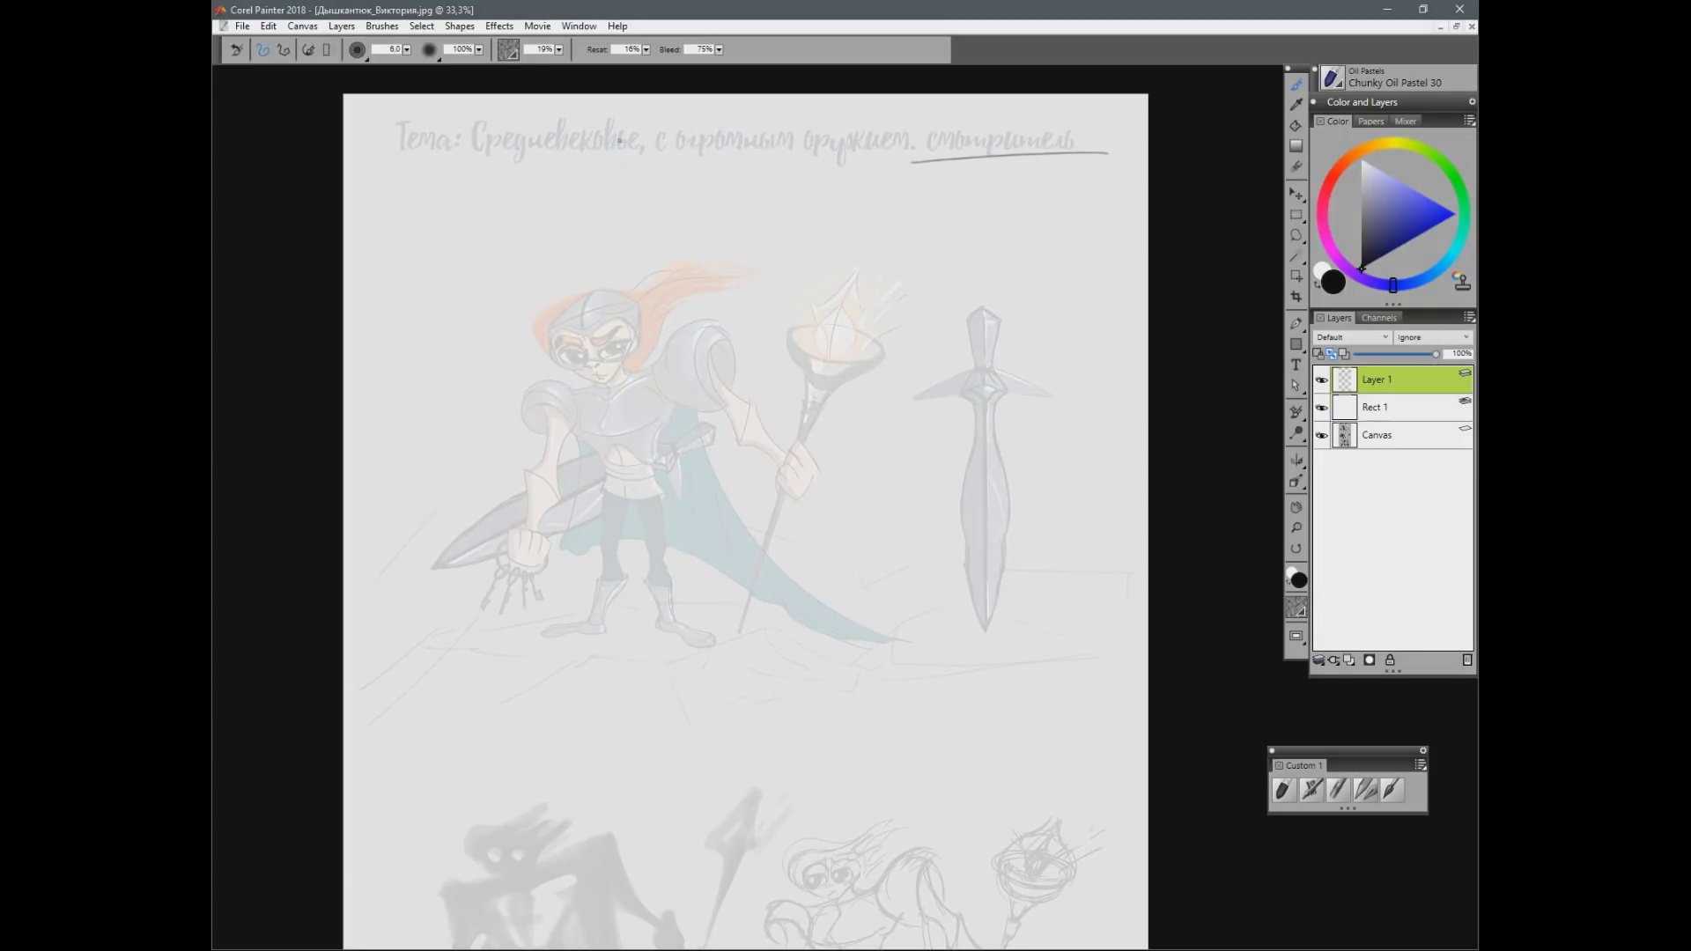
Step: Sketch a pointed, helmeted head with windblown hair above the faded sword on Layer 1
{"action": "left_click_drag", "start_coordinate": [590, 202], "coordinate": [594, 185]}
{"action": "key", "text": "ctrl+z"}
{"action": "left_click_drag", "start_coordinate": [799, 574], "coordinate": [766, 586]}
{"action": "left_click_drag", "start_coordinate": [890, 215], "coordinate": [887, 284]}
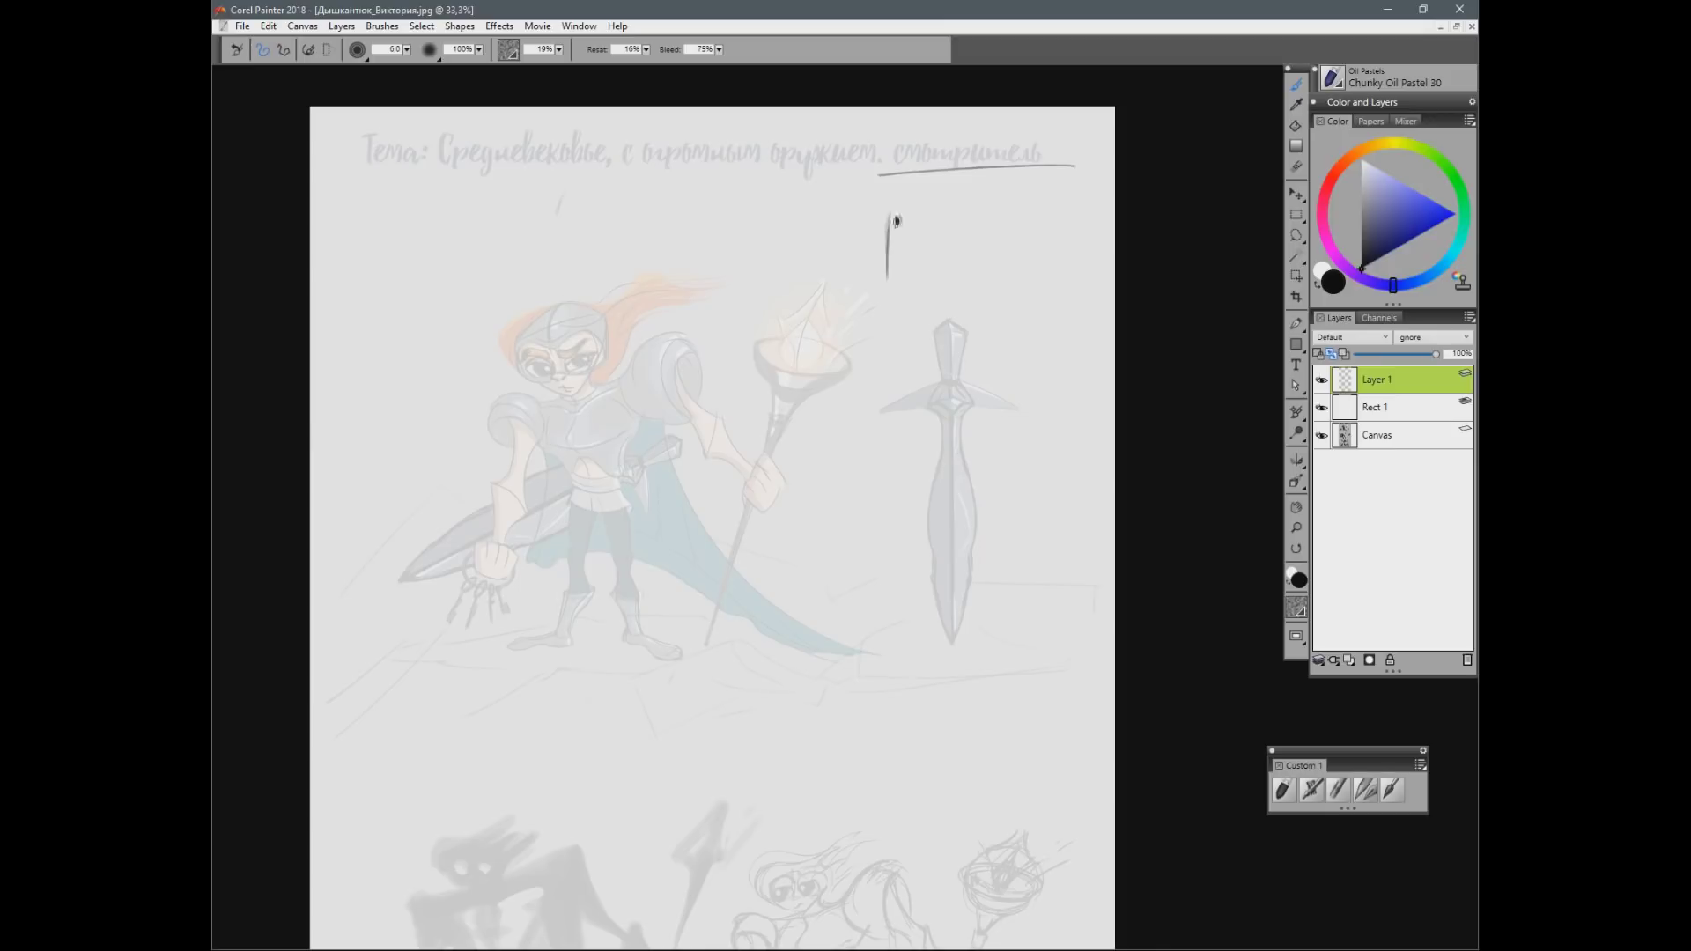
{"action": "mouse_move", "coordinate": [889, 217]}
{"action": "left_mouse_down"}
{"action": "mouse_move", "coordinate": [920, 228]}
{"action": "mouse_move", "coordinate": [924, 283]}
{"action": "left_mouse_up"}
{"action": "mouse_move", "coordinate": [922, 236]}
{"action": "left_mouse_down"}
{"action": "mouse_move", "coordinate": [975, 246]}
{"action": "mouse_move", "coordinate": [947, 279]}
{"action": "left_mouse_up"}
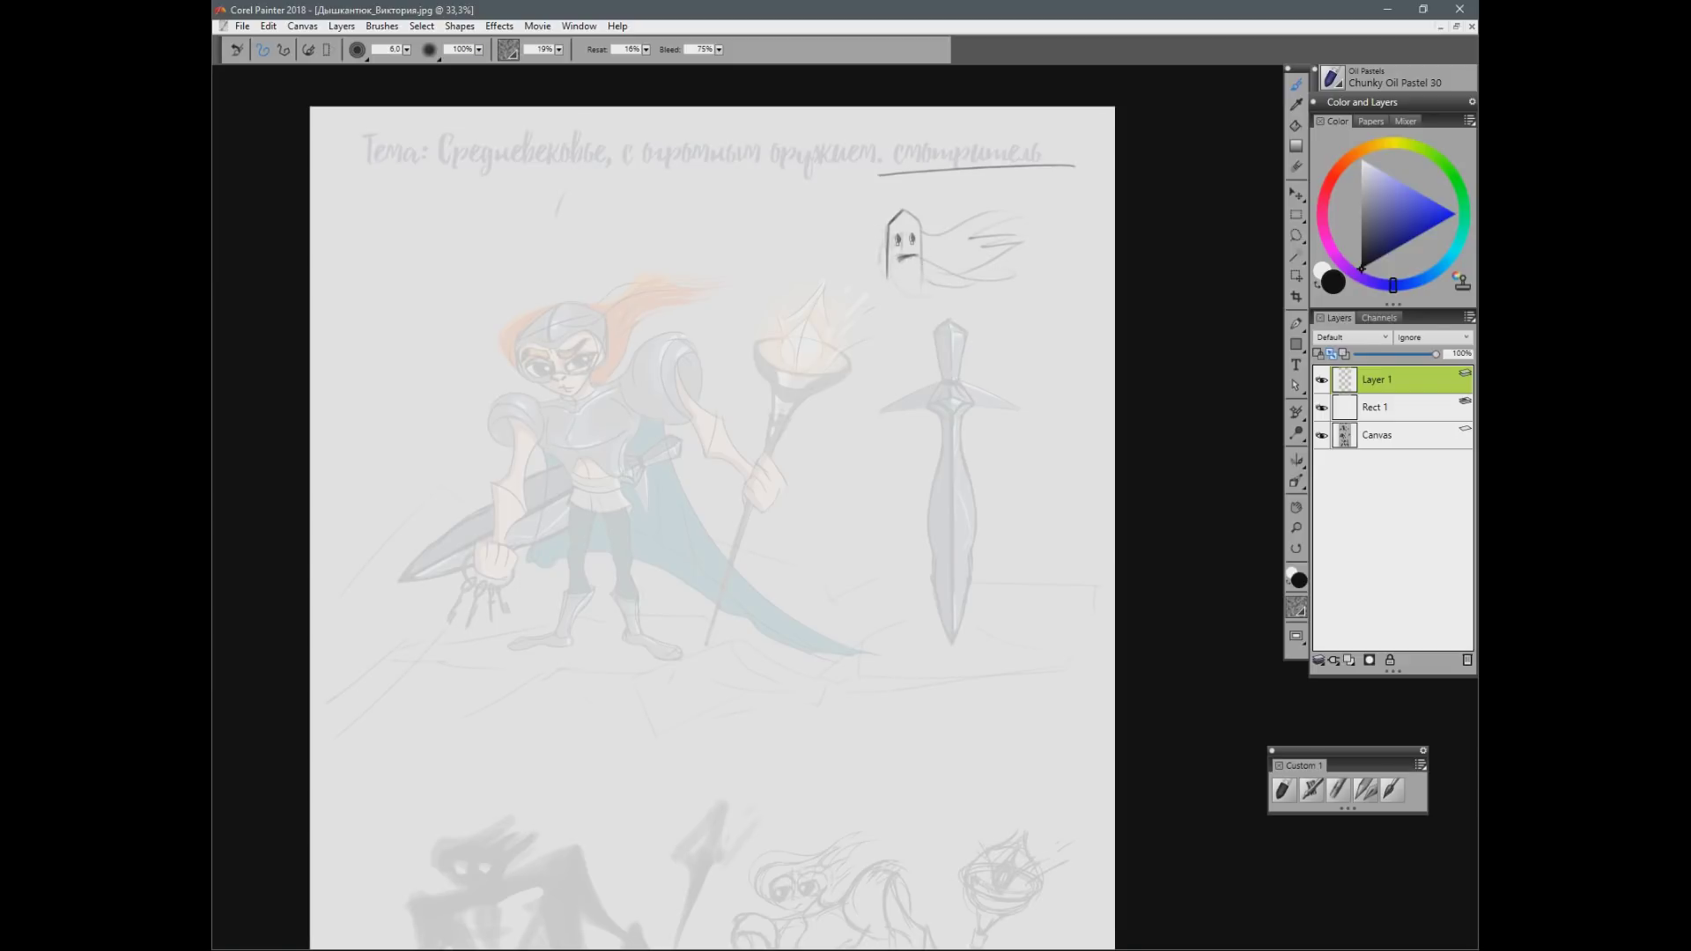
Step: Redraw the face as a visor opening and sketch the neck, shoulders and a long straight body line over the sword
{"action": "mouse_move", "coordinate": [902, 252]}
{"action": "left_mouse_down"}
{"action": "mouse_move", "coordinate": [914, 240]}
{"action": "mouse_move", "coordinate": [891, 279]}
{"action": "left_mouse_up"}
{"action": "key", "text": "ctrl+z"}
{"action": "mouse_move", "coordinate": [889, 279]}
{"action": "left_mouse_down"}
{"action": "mouse_move", "coordinate": [844, 312]}
{"action": "mouse_move", "coordinate": [924, 285]}
{"action": "mouse_move", "coordinate": [993, 330]}
{"action": "mouse_move", "coordinate": [964, 688]}
{"action": "mouse_move", "coordinate": [977, 367]}
{"action": "mouse_move", "coordinate": [957, 797]}
{"action": "left_mouse_up"}
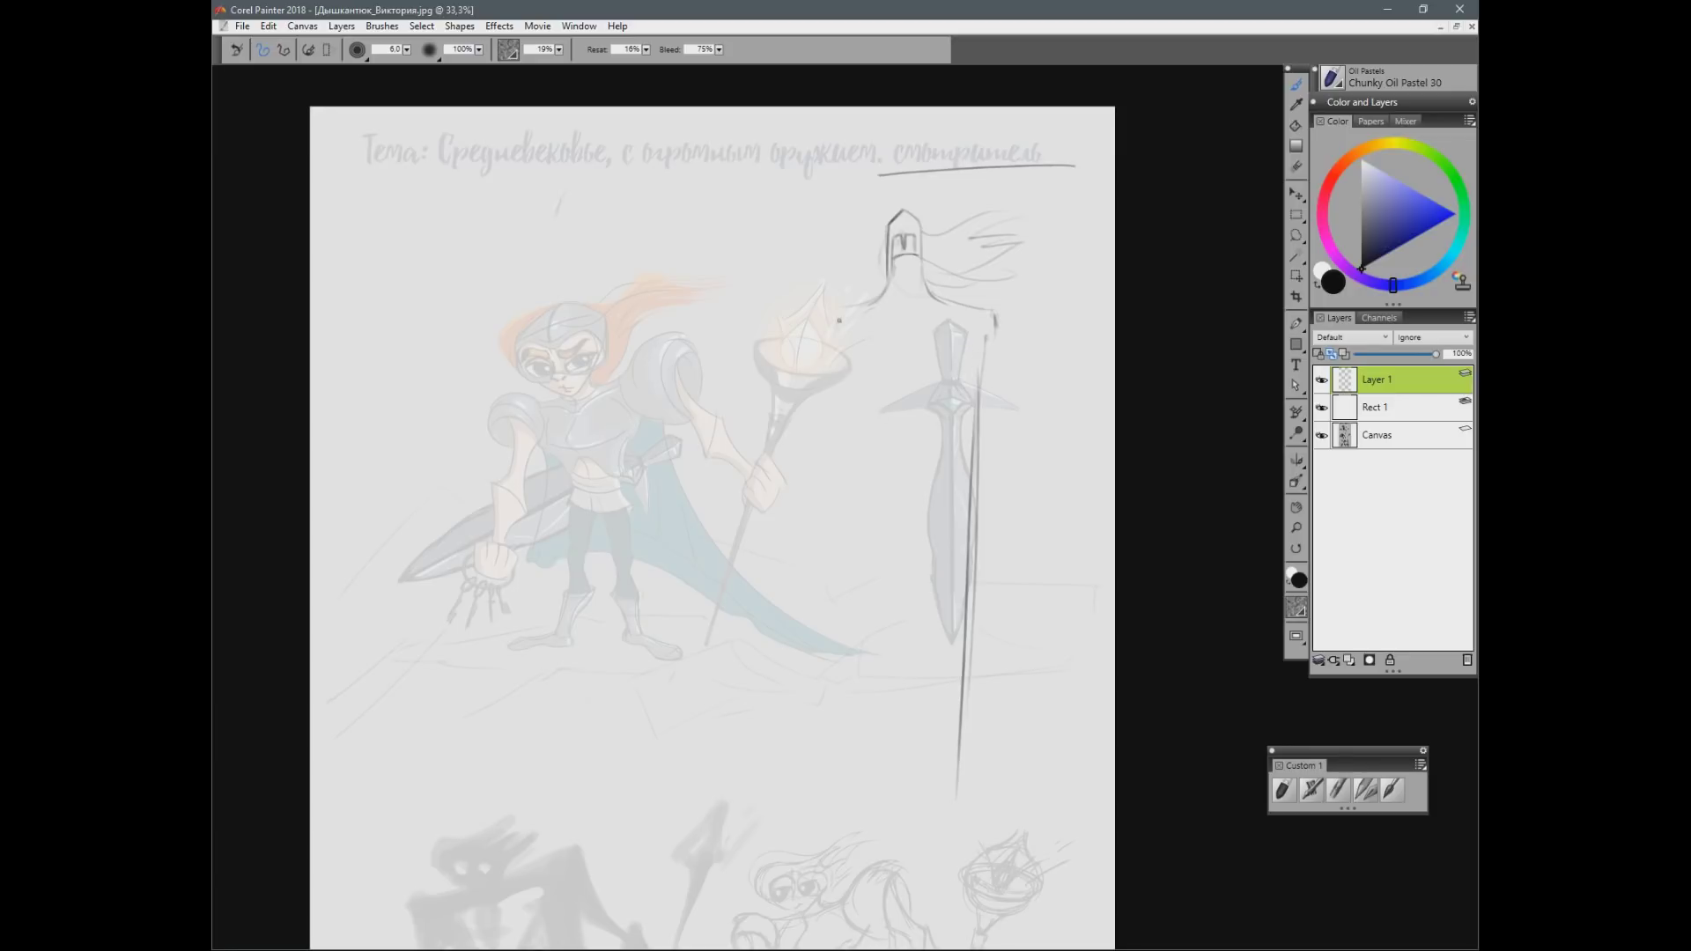
Step: Add a new layer and sketch the long straight edge on the other side of the tall figure's body
{"action": "left_click", "coordinate": [1405, 407]}
{"action": "key", "text": "ctrl+shift+n"}
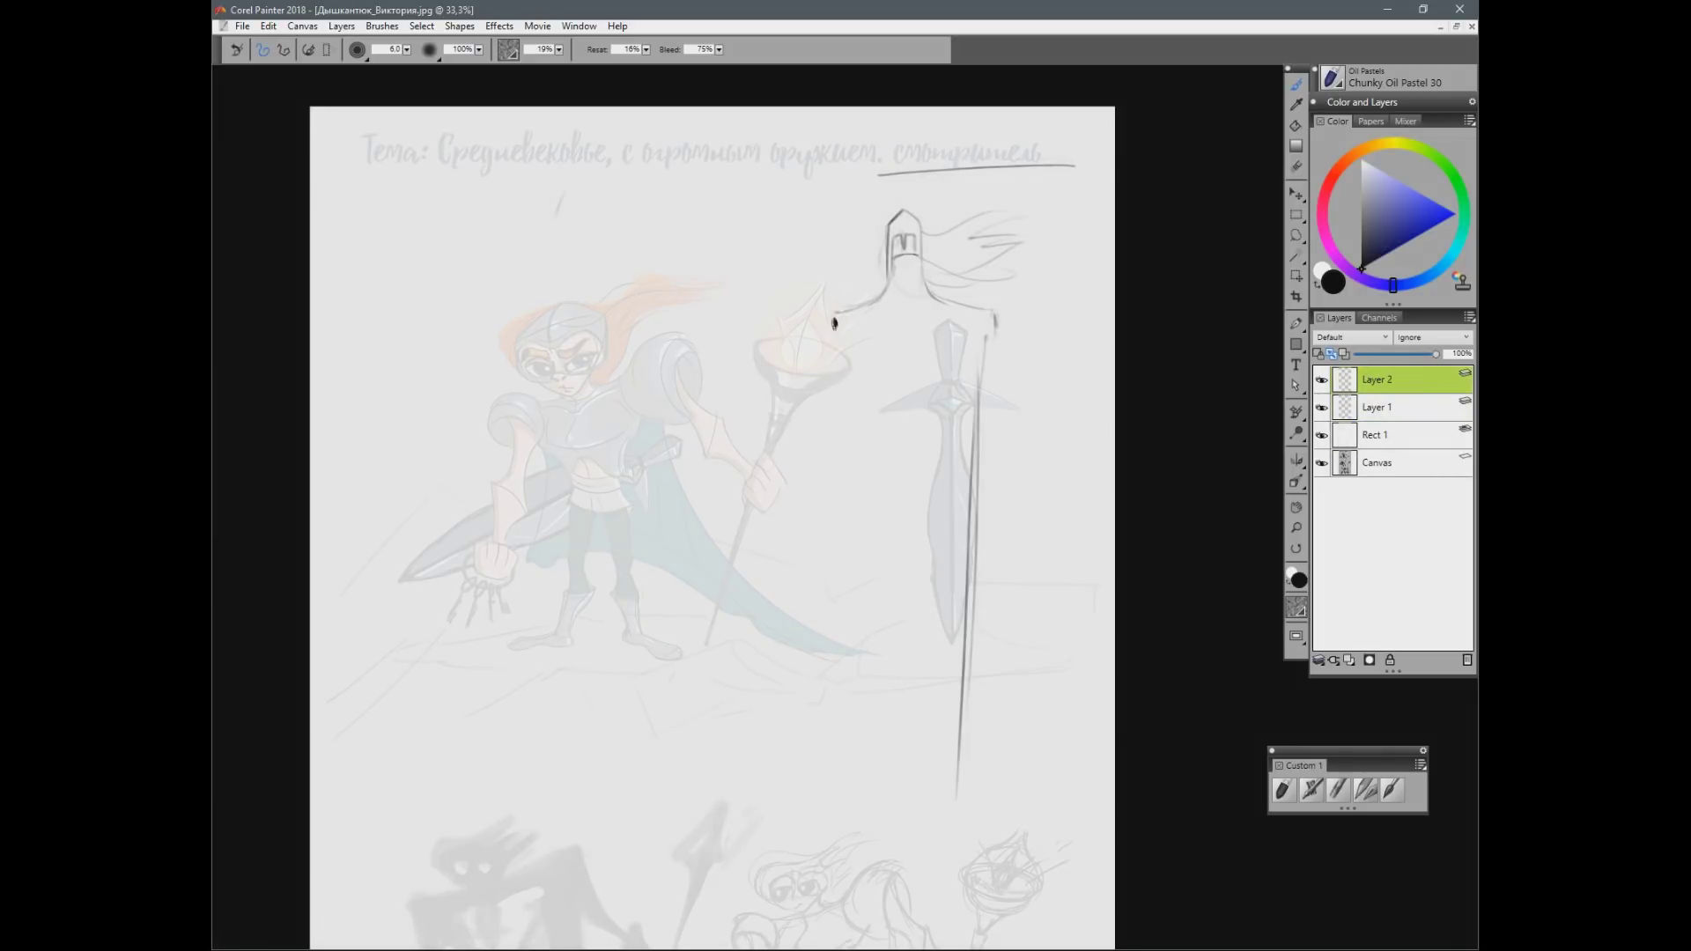
{"action": "left_click_drag", "start_coordinate": [848, 375], "coordinate": [868, 789]}
{"action": "left_click_drag", "start_coordinate": [850, 414], "coordinate": [863, 613]}
Step: Erase the lower part of the tall figure's body line beside the sword on Layer 1
{"action": "key", "text": "n"}
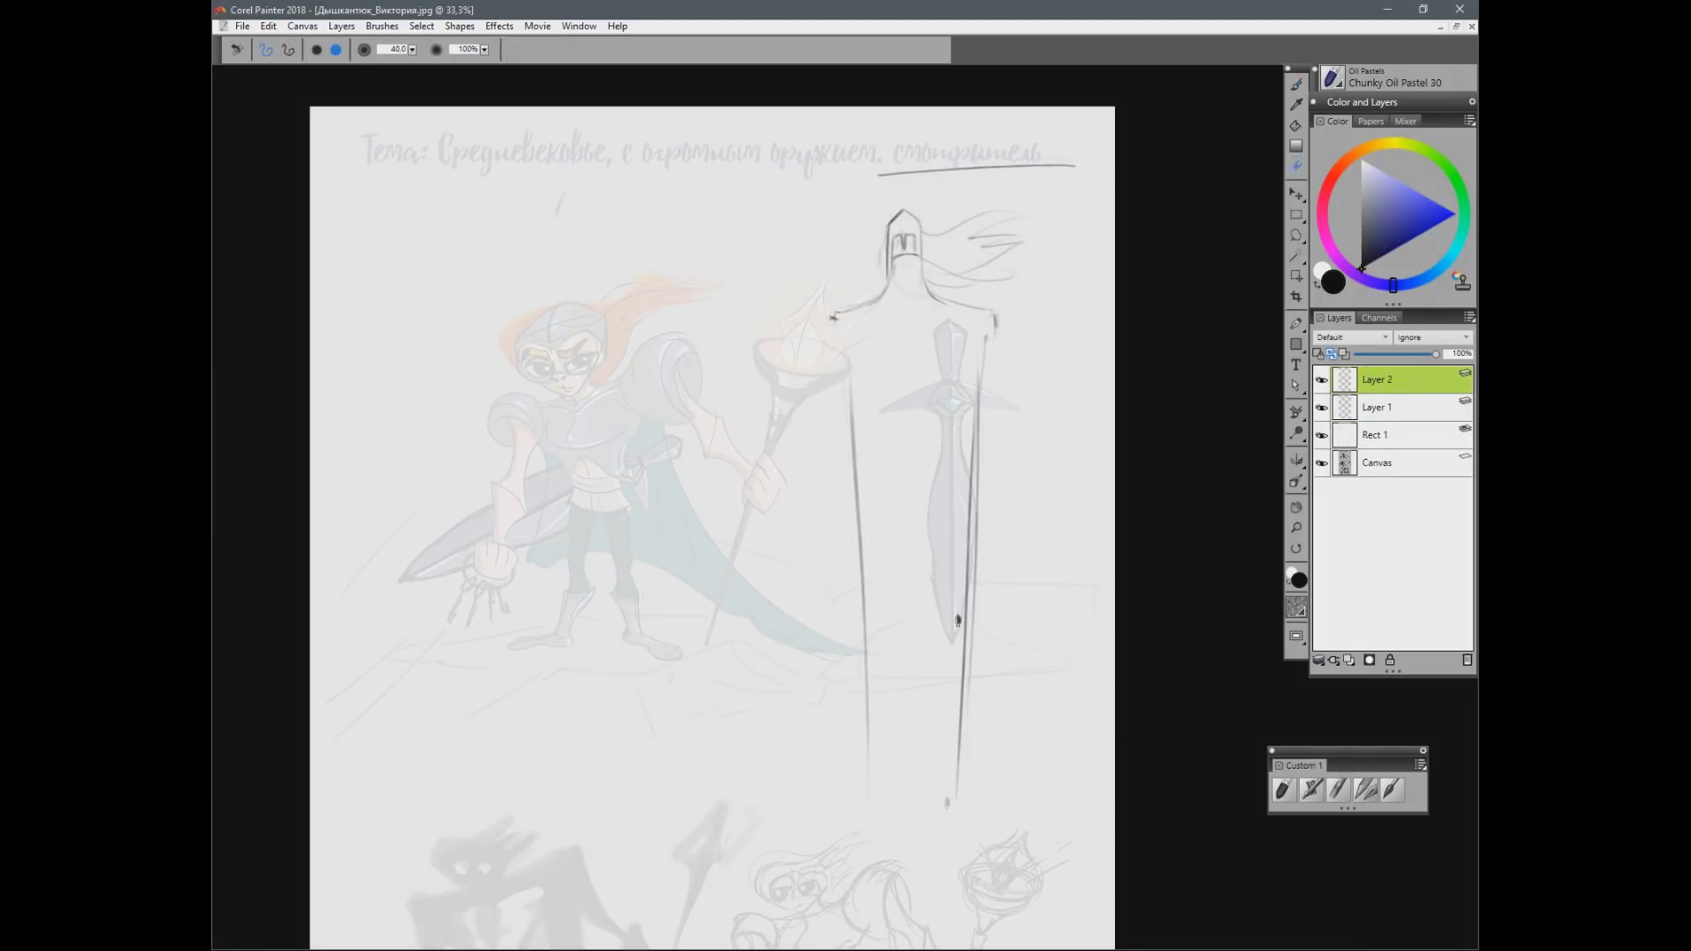
{"action": "left_click", "coordinate": [1401, 405]}
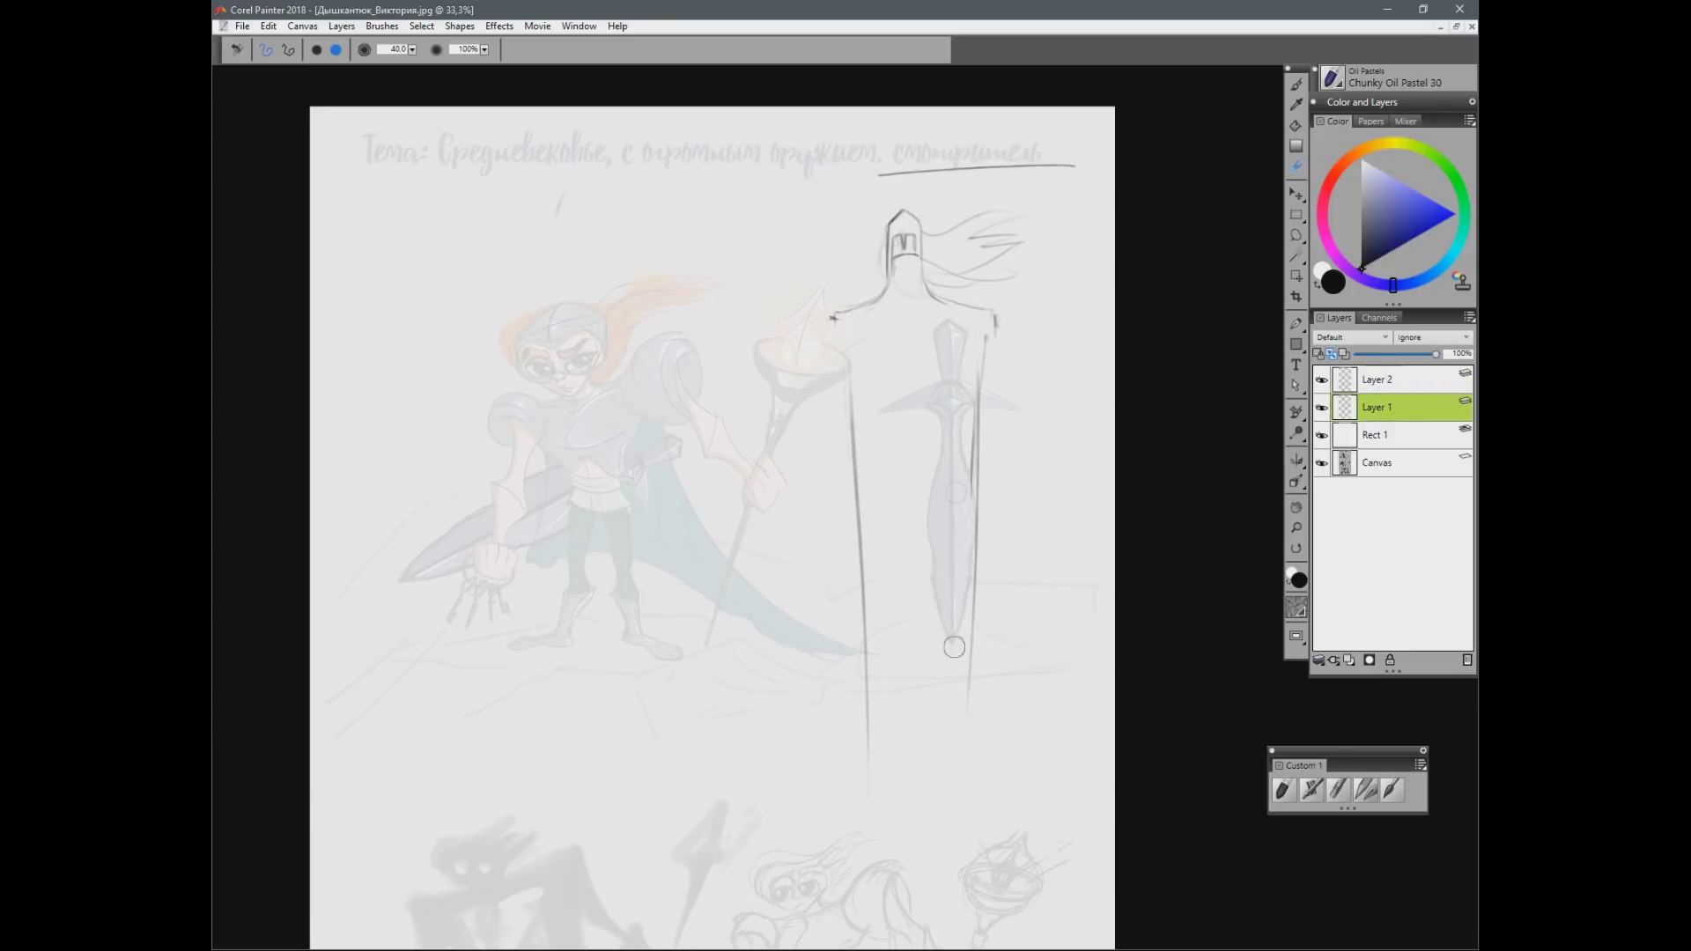
{"action": "key", "text": "b"}
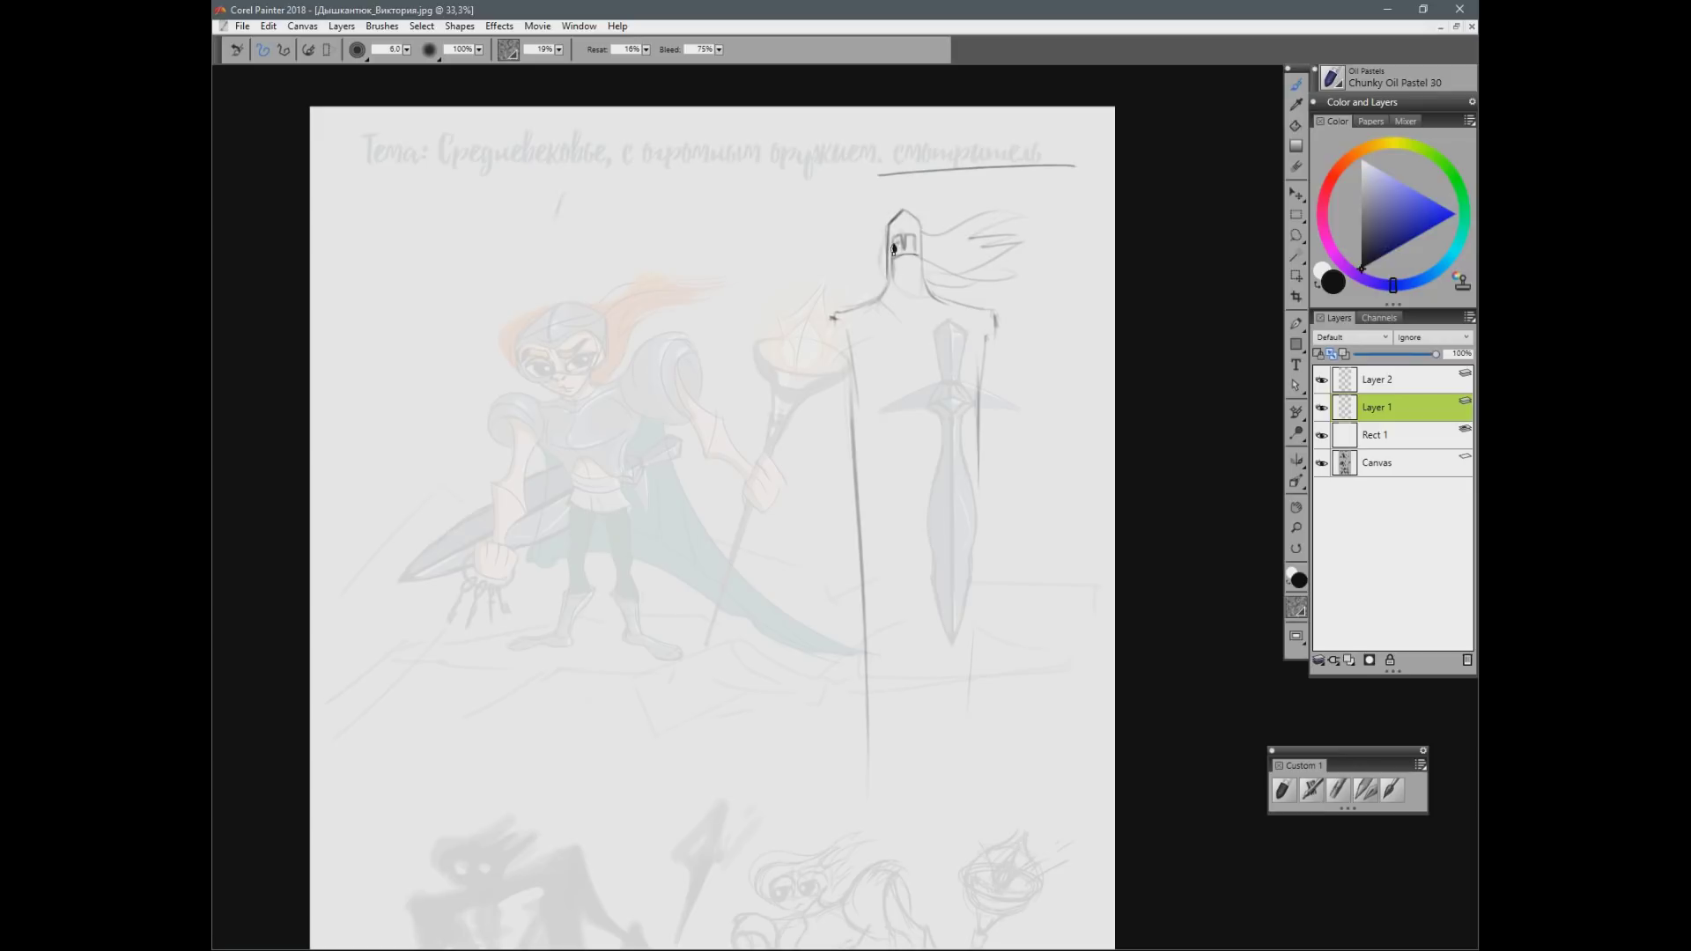
Step: Draw the eyes and nose in the helmet opening and a long beard blowing sideways over the shoulder
{"action": "left_click_drag", "start_coordinate": [898, 243], "coordinate": [901, 261]}
{"action": "mouse_move", "coordinate": [893, 263]}
{"action": "left_mouse_down"}
{"action": "mouse_move", "coordinate": [987, 333]}
{"action": "mouse_move", "coordinate": [982, 300]}
{"action": "left_mouse_up"}
{"action": "left_click_drag", "start_coordinate": [931, 264], "coordinate": [979, 285]}
{"action": "mouse_move", "coordinate": [921, 235]}
{"action": "left_mouse_down"}
{"action": "mouse_move", "coordinate": [952, 243]}
{"action": "mouse_move", "coordinate": [884, 279]}
{"action": "mouse_move", "coordinate": [988, 322]}
{"action": "left_mouse_up"}
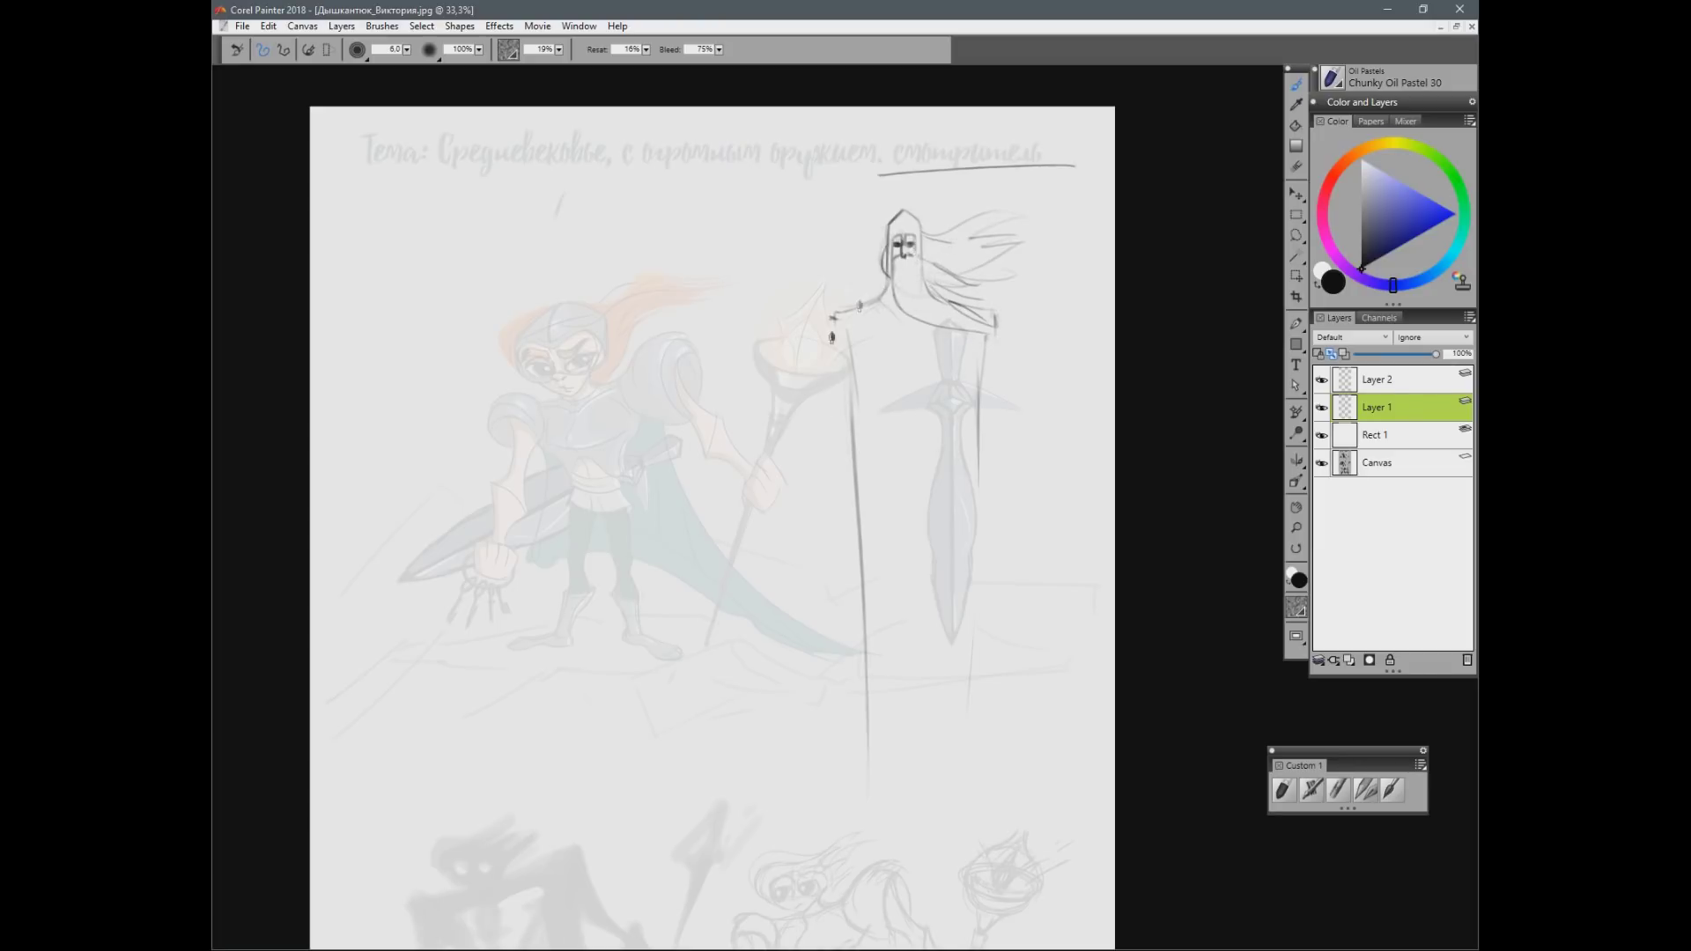
Step: Rework the tall figure's shoulder edge and erase the stray body lines around the sword blade
{"action": "mouse_move", "coordinate": [833, 317]}
{"action": "left_mouse_down"}
{"action": "mouse_move", "coordinate": [878, 306]}
{"action": "mouse_move", "coordinate": [844, 301]}
{"action": "mouse_move", "coordinate": [860, 387]}
{"action": "left_mouse_up"}
{"action": "key", "text": "n"}
{"action": "mouse_move", "coordinate": [880, 301]}
{"action": "left_mouse_down"}
{"action": "mouse_move", "coordinate": [850, 308]}
{"action": "mouse_move", "coordinate": [888, 286]}
{"action": "mouse_move", "coordinate": [958, 307]}
{"action": "mouse_move", "coordinate": [966, 715]}
{"action": "left_mouse_up"}
{"action": "key", "text": "b"}
{"action": "key", "text": "n"}
{"action": "left_click_drag", "start_coordinate": [986, 347], "coordinate": [931, 649]}
{"action": "key", "text": "b"}
Step: Redraw both long vertical edges of the tall figure's robe and erase the surplus line near the hem
{"action": "left_click_drag", "start_coordinate": [963, 303], "coordinate": [962, 656]}
{"action": "mouse_move", "coordinate": [835, 319]}
{"action": "left_mouse_down"}
{"action": "mouse_move", "coordinate": [851, 749]}
{"action": "mouse_move", "coordinate": [842, 410]}
{"action": "left_mouse_up"}
{"action": "left_click_drag", "start_coordinate": [978, 350], "coordinate": [957, 771]}
{"action": "key", "text": "n"}
{"action": "left_click_drag", "start_coordinate": [969, 614], "coordinate": [962, 768]}
{"action": "key", "text": "b"}
{"action": "left_click_drag", "start_coordinate": [972, 373], "coordinate": [972, 617]}
Step: Sketch the long slanting lines of a cloak blowing out behind the tall figure
{"action": "left_click_drag", "start_coordinate": [1011, 412], "coordinate": [1182, 559]}
{"action": "left_click_drag", "start_coordinate": [969, 348], "coordinate": [1125, 490]}
{"action": "left_click_drag", "start_coordinate": [986, 381], "coordinate": [1115, 476]}
{"action": "left_click_drag", "start_coordinate": [1004, 495], "coordinate": [1070, 650]}
{"action": "left_click_drag", "start_coordinate": [980, 467], "coordinate": [1054, 634]}
Step: Sketch the bent arm holding a tall torch staff with a bowl and windblown flame
{"action": "mouse_move", "coordinate": [976, 325]}
{"action": "left_mouse_down"}
{"action": "mouse_move", "coordinate": [997, 385]}
{"action": "mouse_move", "coordinate": [979, 401]}
{"action": "mouse_move", "coordinate": [1026, 338]}
{"action": "left_mouse_up"}
{"action": "mouse_move", "coordinate": [1001, 407]}
{"action": "left_mouse_down"}
{"action": "mouse_move", "coordinate": [1025, 319]}
{"action": "mouse_move", "coordinate": [1020, 344]}
{"action": "mouse_move", "coordinate": [1041, 326]}
{"action": "mouse_move", "coordinate": [1020, 745]}
{"action": "left_mouse_up"}
{"action": "left_click_drag", "start_coordinate": [1030, 273], "coordinate": [1022, 769]}
{"action": "left_click_drag", "start_coordinate": [998, 234], "coordinate": [1055, 230]}
{"action": "mouse_move", "coordinate": [1055, 231]}
{"action": "left_mouse_down"}
{"action": "mouse_move", "coordinate": [1007, 242]}
{"action": "mouse_move", "coordinate": [1018, 272]}
{"action": "mouse_move", "coordinate": [1034, 269]}
{"action": "mouse_move", "coordinate": [1017, 223]}
{"action": "mouse_move", "coordinate": [1044, 181]}
{"action": "mouse_move", "coordinate": [1084, 164]}
{"action": "mouse_move", "coordinate": [1054, 220]}
{"action": "left_mouse_up"}
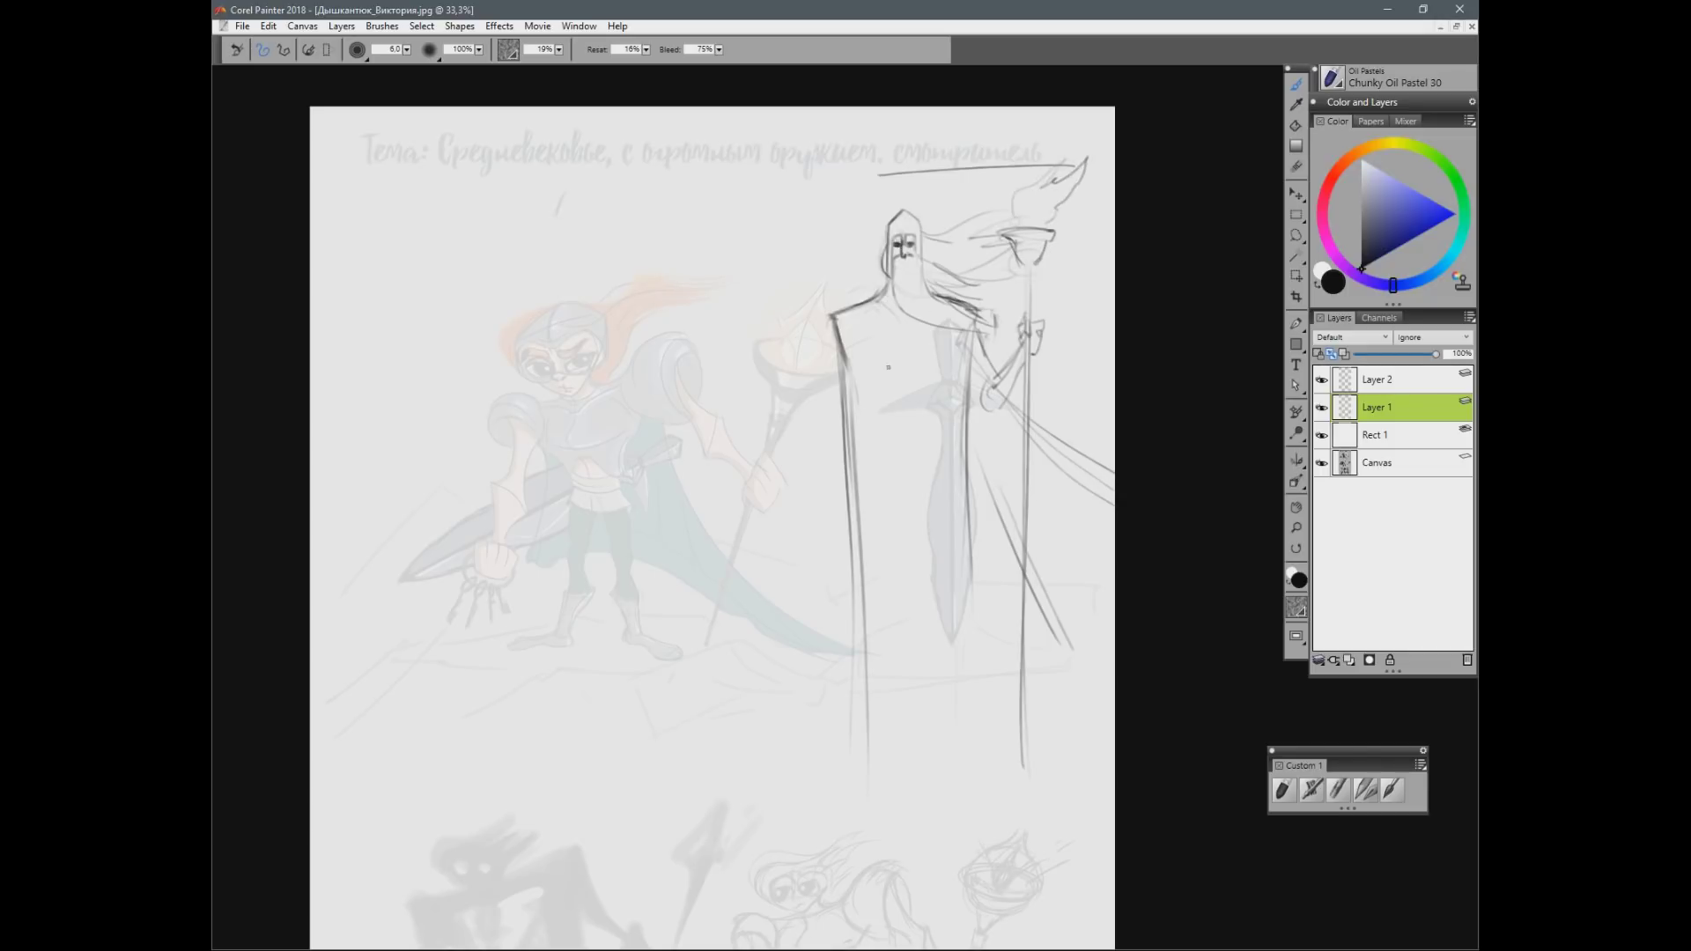
Step: Extend the robe's edge line on the torch side down towards the hem
{"action": "left_click_drag", "start_coordinate": [970, 539], "coordinate": [971, 770]}
{"action": "left_click_drag", "start_coordinate": [972, 548], "coordinate": [980, 806]}
{"action": "key", "text": "ctrl+z"}
{"action": "key", "text": "n"}
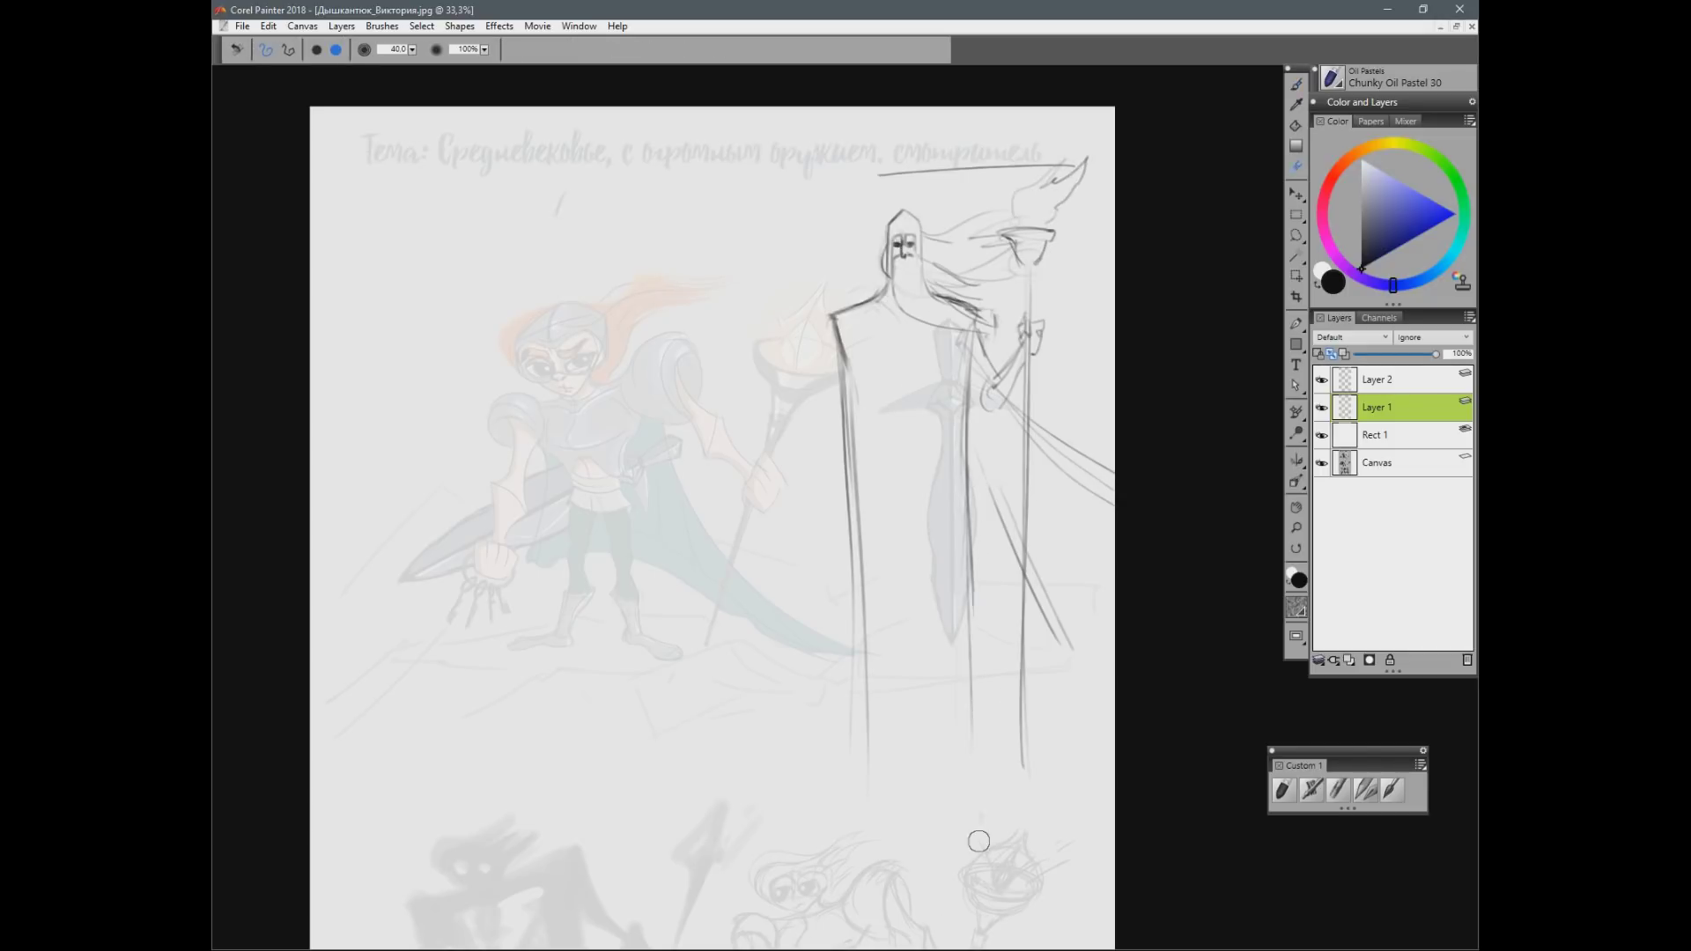
Step: Sketch the tall figure's thin hanging arm with elbow, forearm and hand beside the robe
{"action": "key", "text": "b"}
{"action": "left_click_drag", "start_coordinate": [836, 329], "coordinate": [815, 420]}
{"action": "key", "text": "ctrl+z"}
{"action": "left_click_drag", "start_coordinate": [839, 334], "coordinate": [823, 436]}
{"action": "left_click_drag", "start_coordinate": [838, 341], "coordinate": [822, 539]}
{"action": "left_click_drag", "start_coordinate": [842, 404], "coordinate": [836, 490]}
{"action": "mouse_move", "coordinate": [819, 432]}
{"action": "left_mouse_down"}
{"action": "mouse_move", "coordinate": [835, 511]}
{"action": "mouse_move", "coordinate": [812, 544]}
{"action": "mouse_move", "coordinate": [832, 545]}
{"action": "mouse_move", "coordinate": [836, 513]}
{"action": "left_mouse_up"}
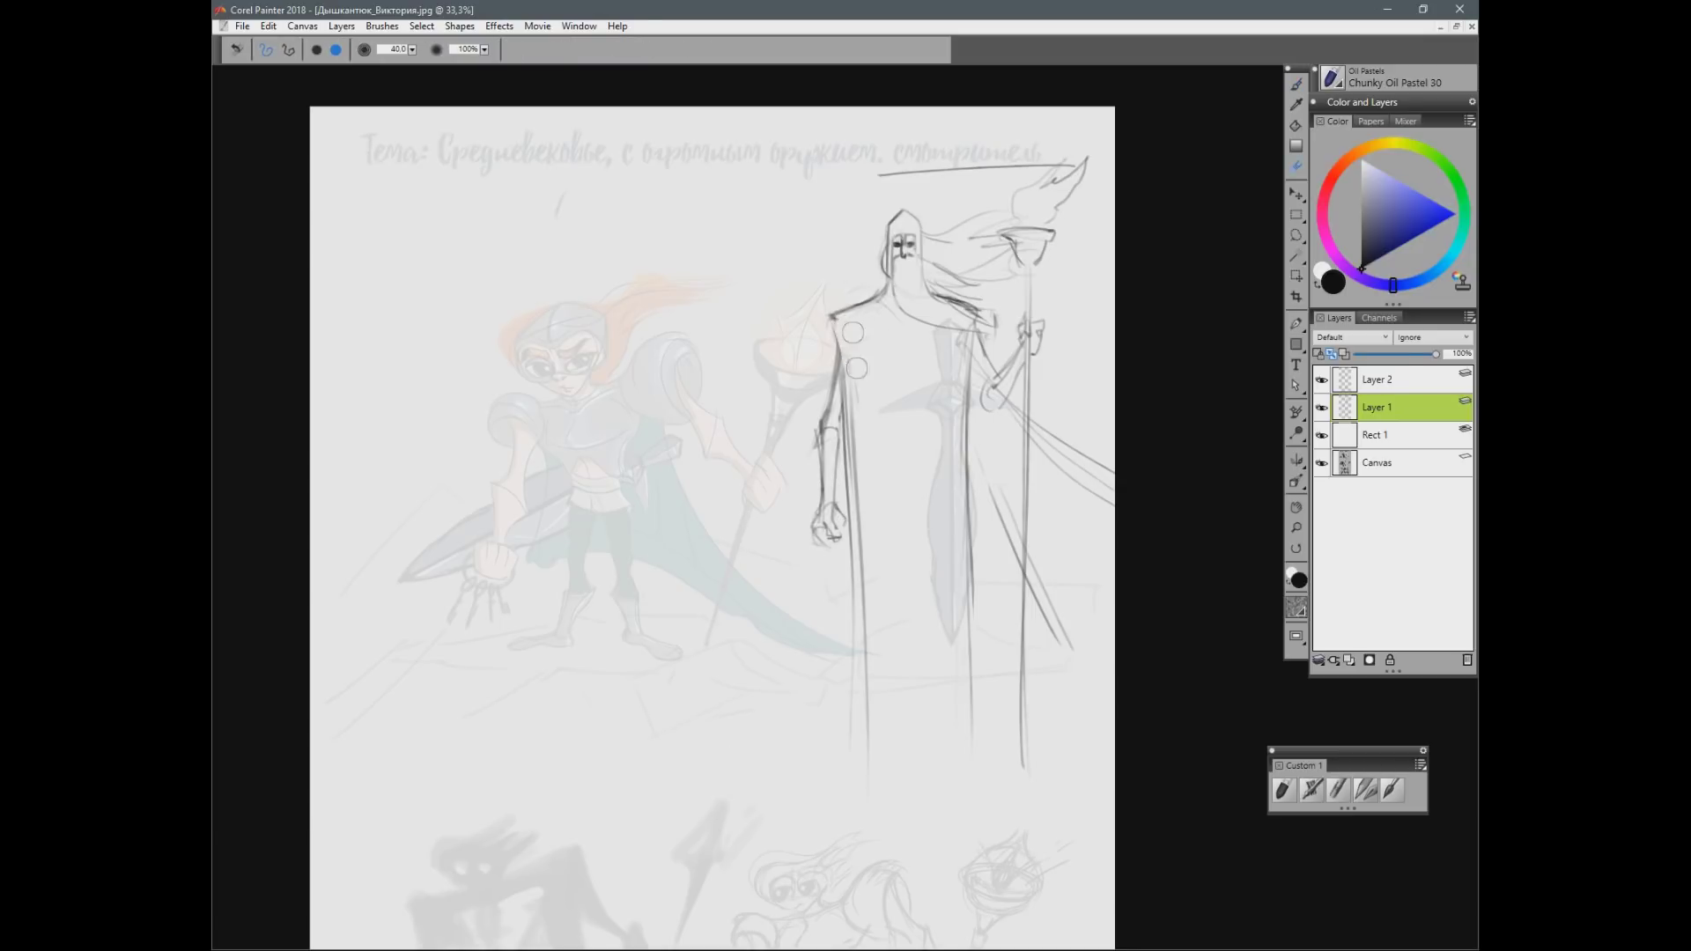
Step: Darken both upper arms and erase the doubled robe line beside the hanging arm
{"action": "mouse_move", "coordinate": [832, 318]}
{"action": "left_mouse_down"}
{"action": "mouse_move", "coordinate": [867, 442]}
{"action": "mouse_move", "coordinate": [859, 589]}
{"action": "mouse_move", "coordinate": [862, 422]}
{"action": "mouse_move", "coordinate": [852, 527]}
{"action": "left_mouse_up"}
{"action": "key", "text": "n"}
{"action": "left_click_drag", "start_coordinate": [856, 434], "coordinate": [855, 622]}
{"action": "key", "text": "b"}
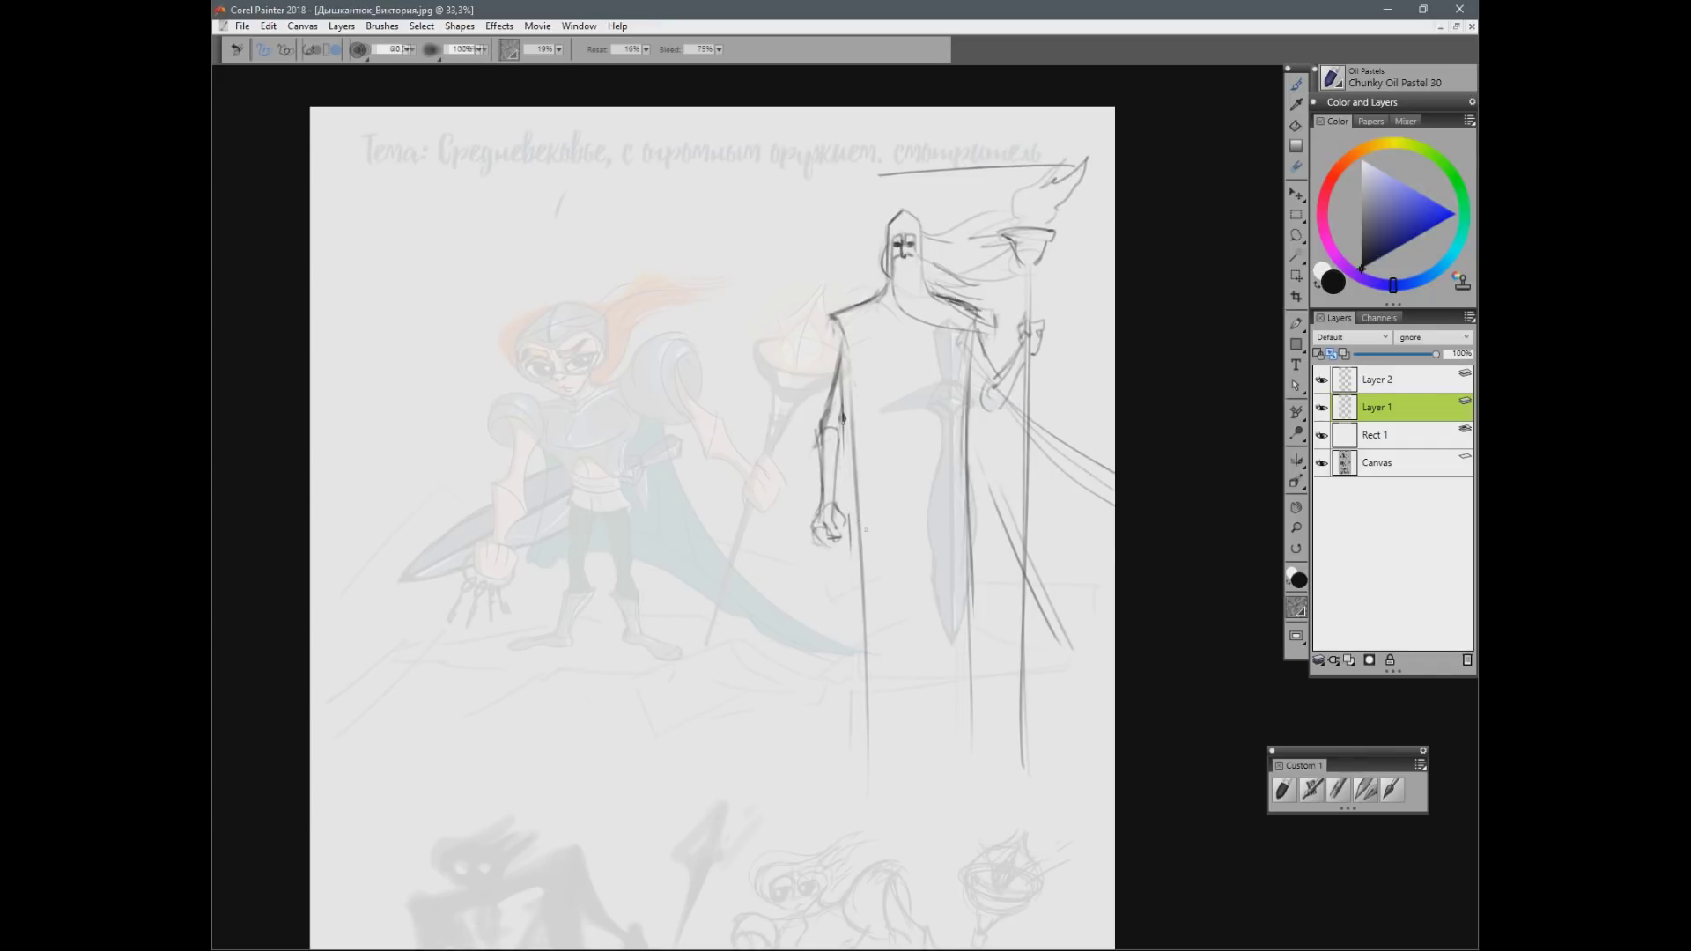
{"action": "left_click_drag", "start_coordinate": [972, 382], "coordinate": [984, 408]}
{"action": "left_click_drag", "start_coordinate": [977, 343], "coordinate": [990, 382]}
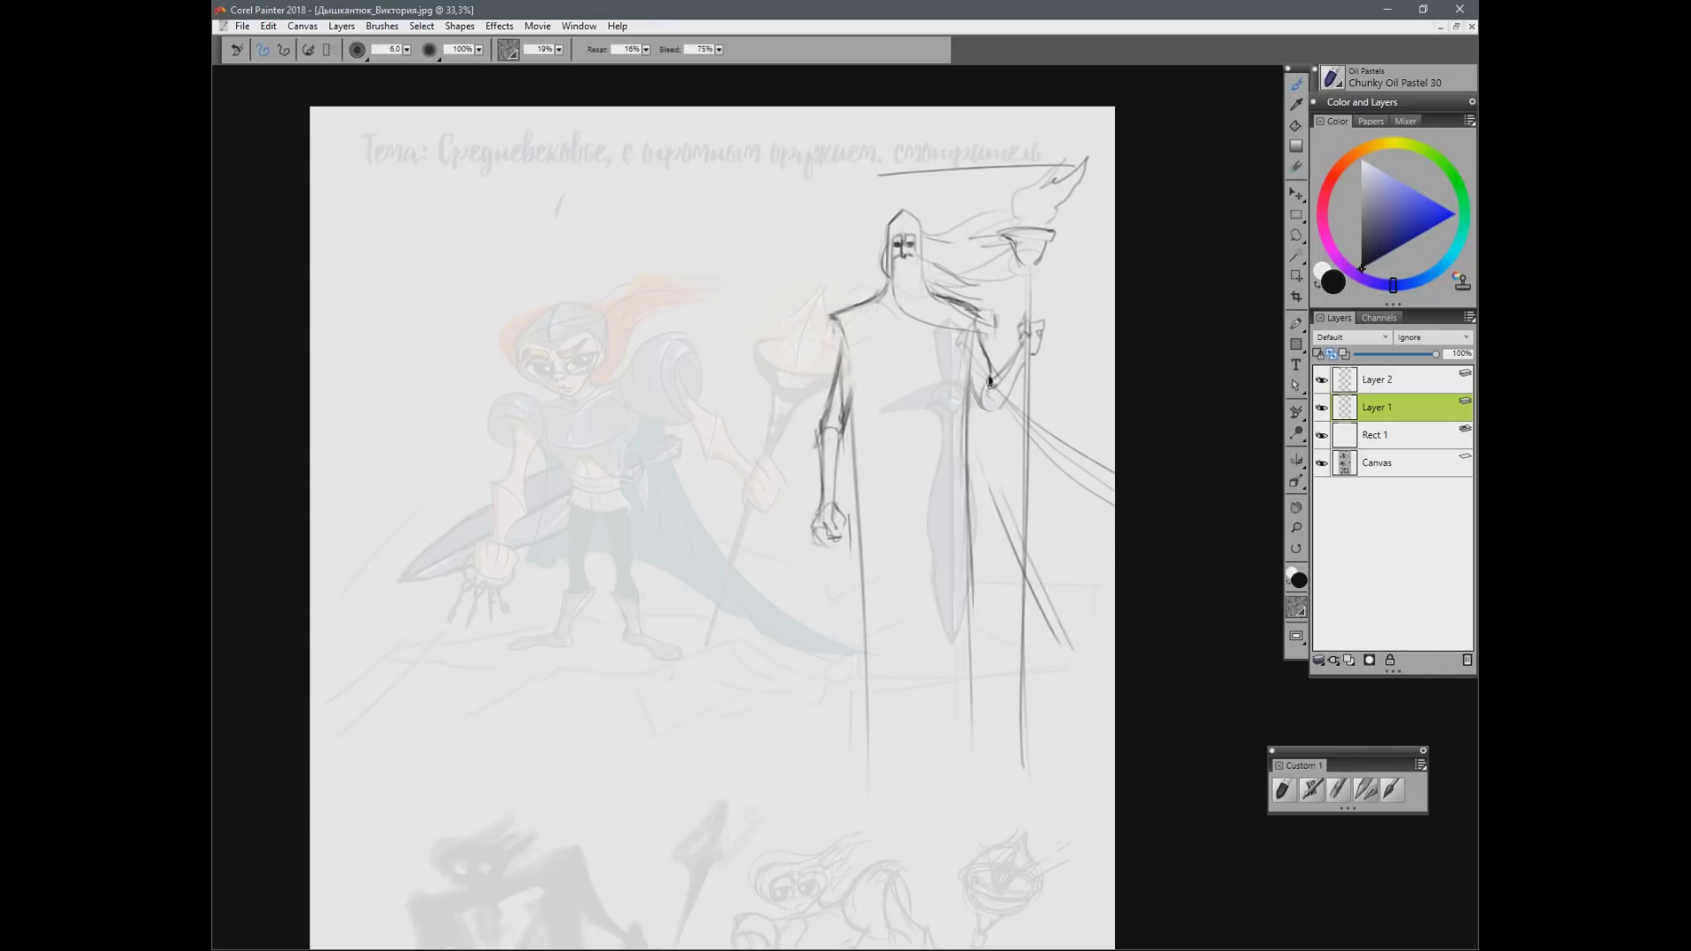
Step: Add vertical panel lines down the tall figure's torso and sketch the shoulder plate, erasing surplus strokes
{"action": "left_click_drag", "start_coordinate": [852, 373], "coordinate": [862, 595]}
{"action": "key", "text": "n"}
{"action": "mouse_move", "coordinate": [867, 301]}
{"action": "left_mouse_down"}
{"action": "mouse_move", "coordinate": [833, 315]}
{"action": "mouse_move", "coordinate": [846, 360]}
{"action": "mouse_move", "coordinate": [879, 300]}
{"action": "mouse_move", "coordinate": [891, 397]}
{"action": "left_mouse_up"}
{"action": "key", "text": "b"}
{"action": "left_click_drag", "start_coordinate": [930, 310], "coordinate": [925, 471]}
{"action": "key", "text": "n"}
{"action": "mouse_move", "coordinate": [934, 356]}
{"action": "left_mouse_down"}
{"action": "mouse_move", "coordinate": [927, 453]}
{"action": "mouse_move", "coordinate": [926, 339]}
{"action": "mouse_move", "coordinate": [930, 521]}
{"action": "left_mouse_up"}
{"action": "key", "text": "b"}
{"action": "left_click_drag", "start_coordinate": [842, 342], "coordinate": [873, 347]}
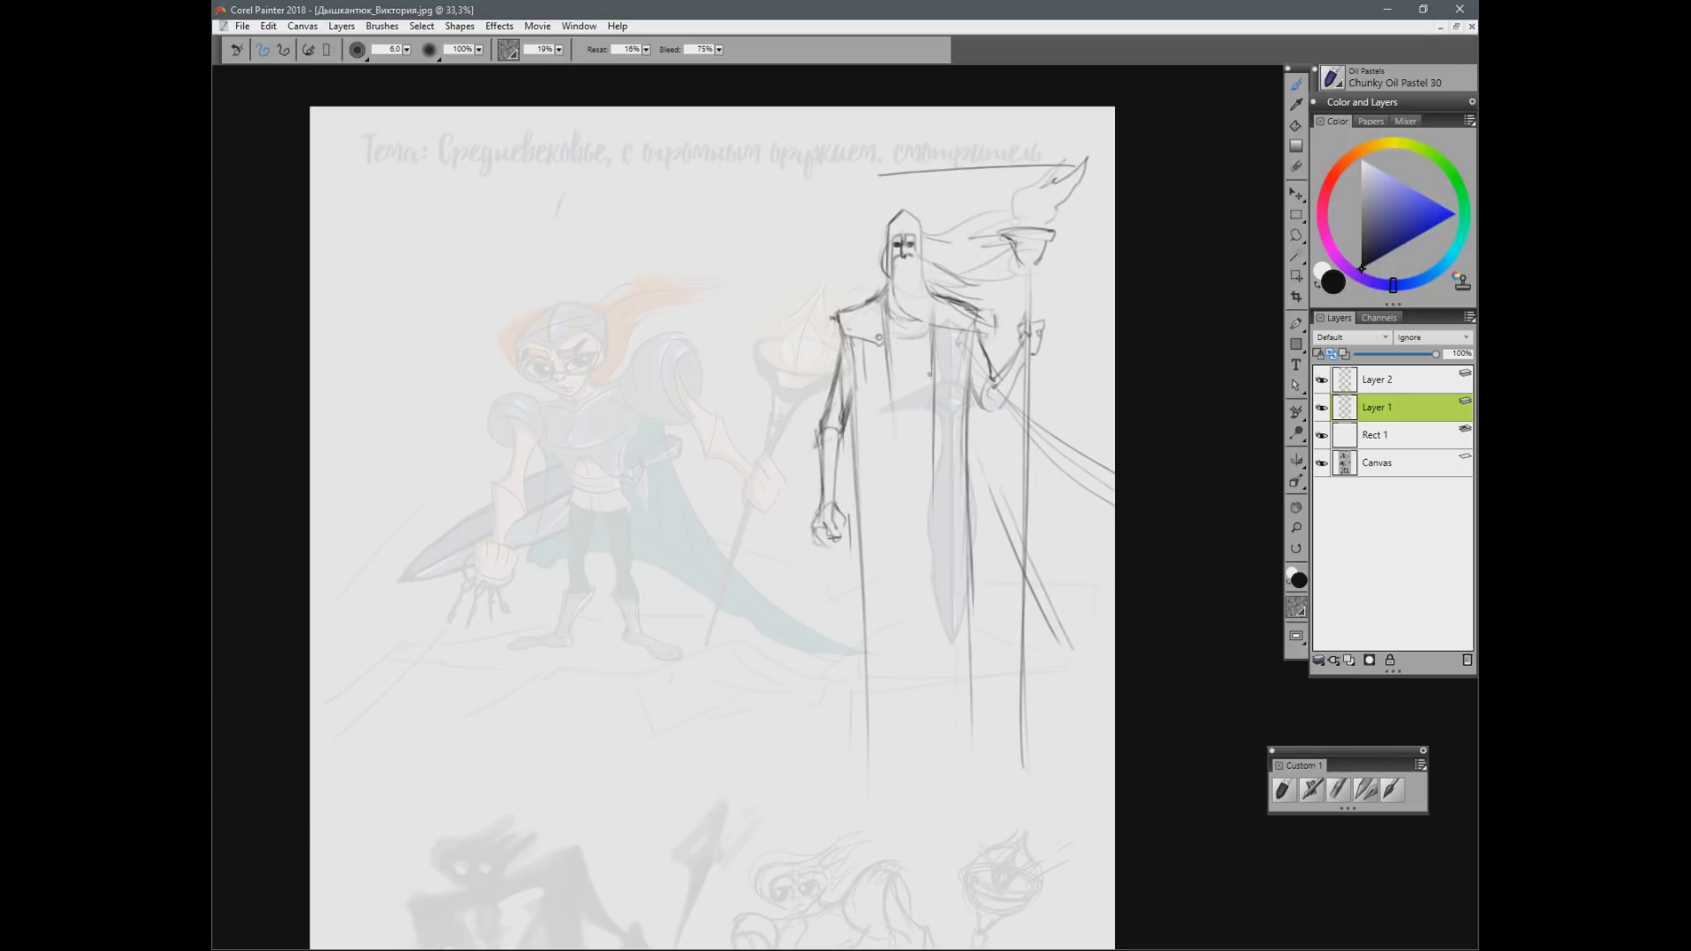
Step: Draw a fuller moustache and beard sweeping sideways across the tall figure's shoulder, erasing rough strokes
{"action": "mouse_move", "coordinate": [899, 264]}
{"action": "left_mouse_down"}
{"action": "mouse_move", "coordinate": [913, 320]}
{"action": "mouse_move", "coordinate": [1018, 311]}
{"action": "mouse_move", "coordinate": [1022, 326]}
{"action": "left_mouse_up"}
{"action": "mouse_move", "coordinate": [911, 255]}
{"action": "left_mouse_down"}
{"action": "mouse_move", "coordinate": [962, 286]}
{"action": "mouse_move", "coordinate": [895, 283]}
{"action": "mouse_move", "coordinate": [910, 302]}
{"action": "mouse_move", "coordinate": [935, 277]}
{"action": "mouse_move", "coordinate": [979, 294]}
{"action": "mouse_move", "coordinate": [930, 257]}
{"action": "mouse_move", "coordinate": [950, 264]}
{"action": "left_mouse_up"}
{"action": "key", "text": "n"}
{"action": "key", "text": "b"}
{"action": "key", "text": "n"}
{"action": "key", "text": "b"}
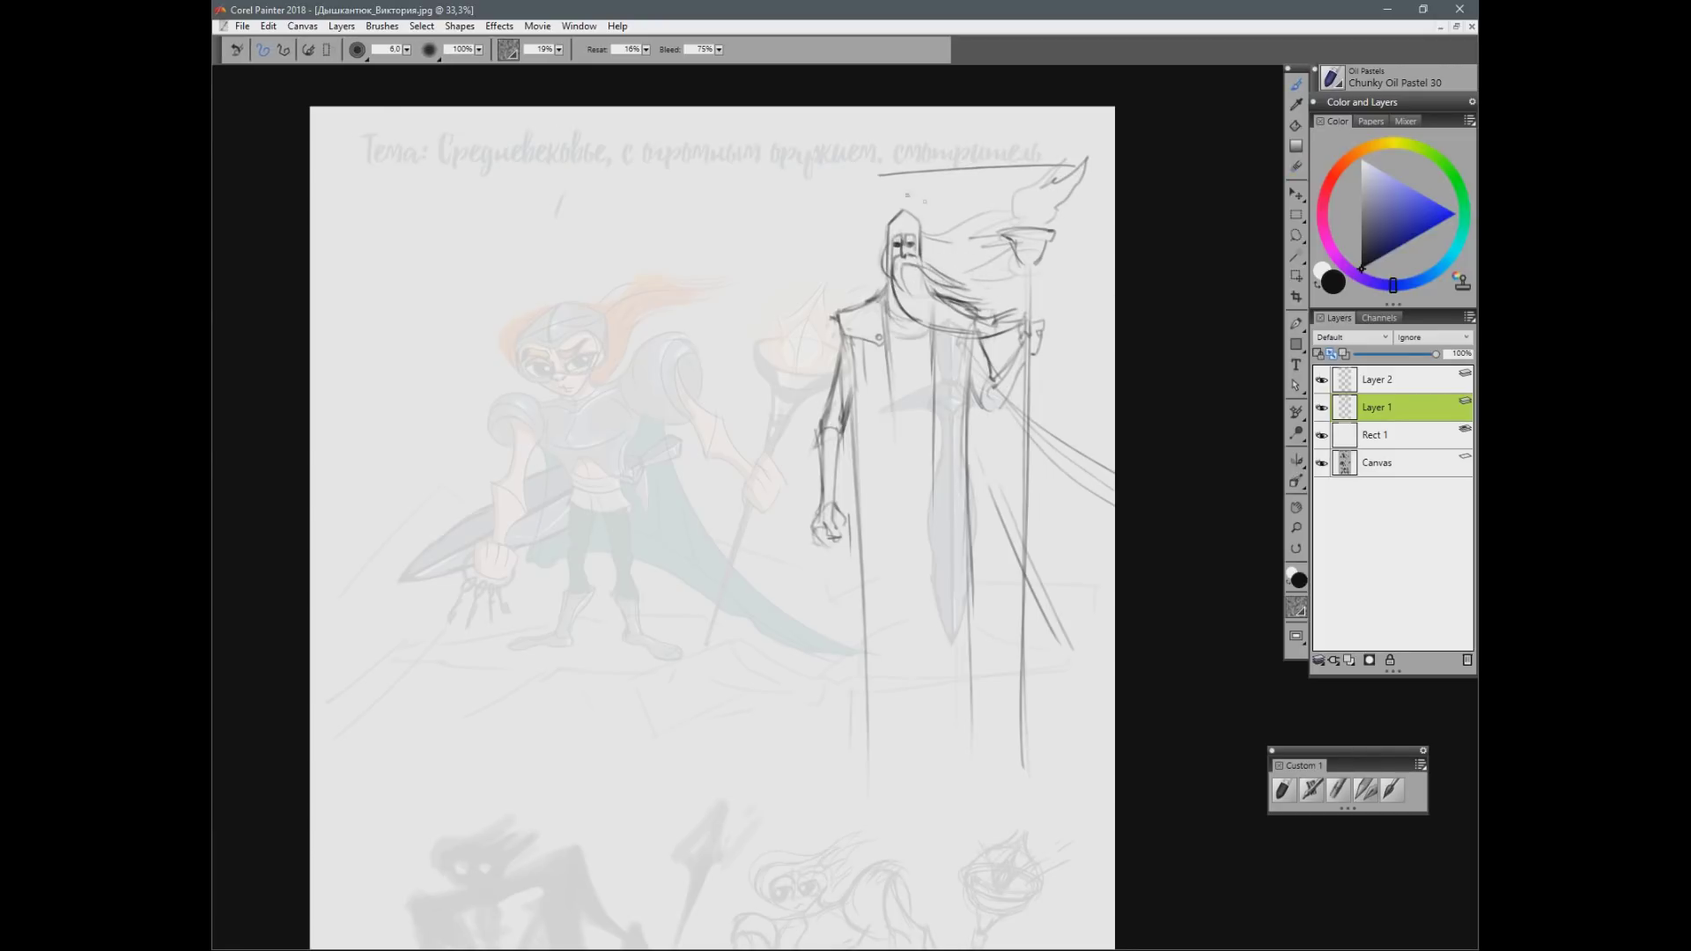
Step: Erase the stray lines beside the helmet and darken its pointed outline
{"action": "key", "text": "n"}
{"action": "left_click_drag", "start_coordinate": [923, 227], "coordinate": [928, 238]}
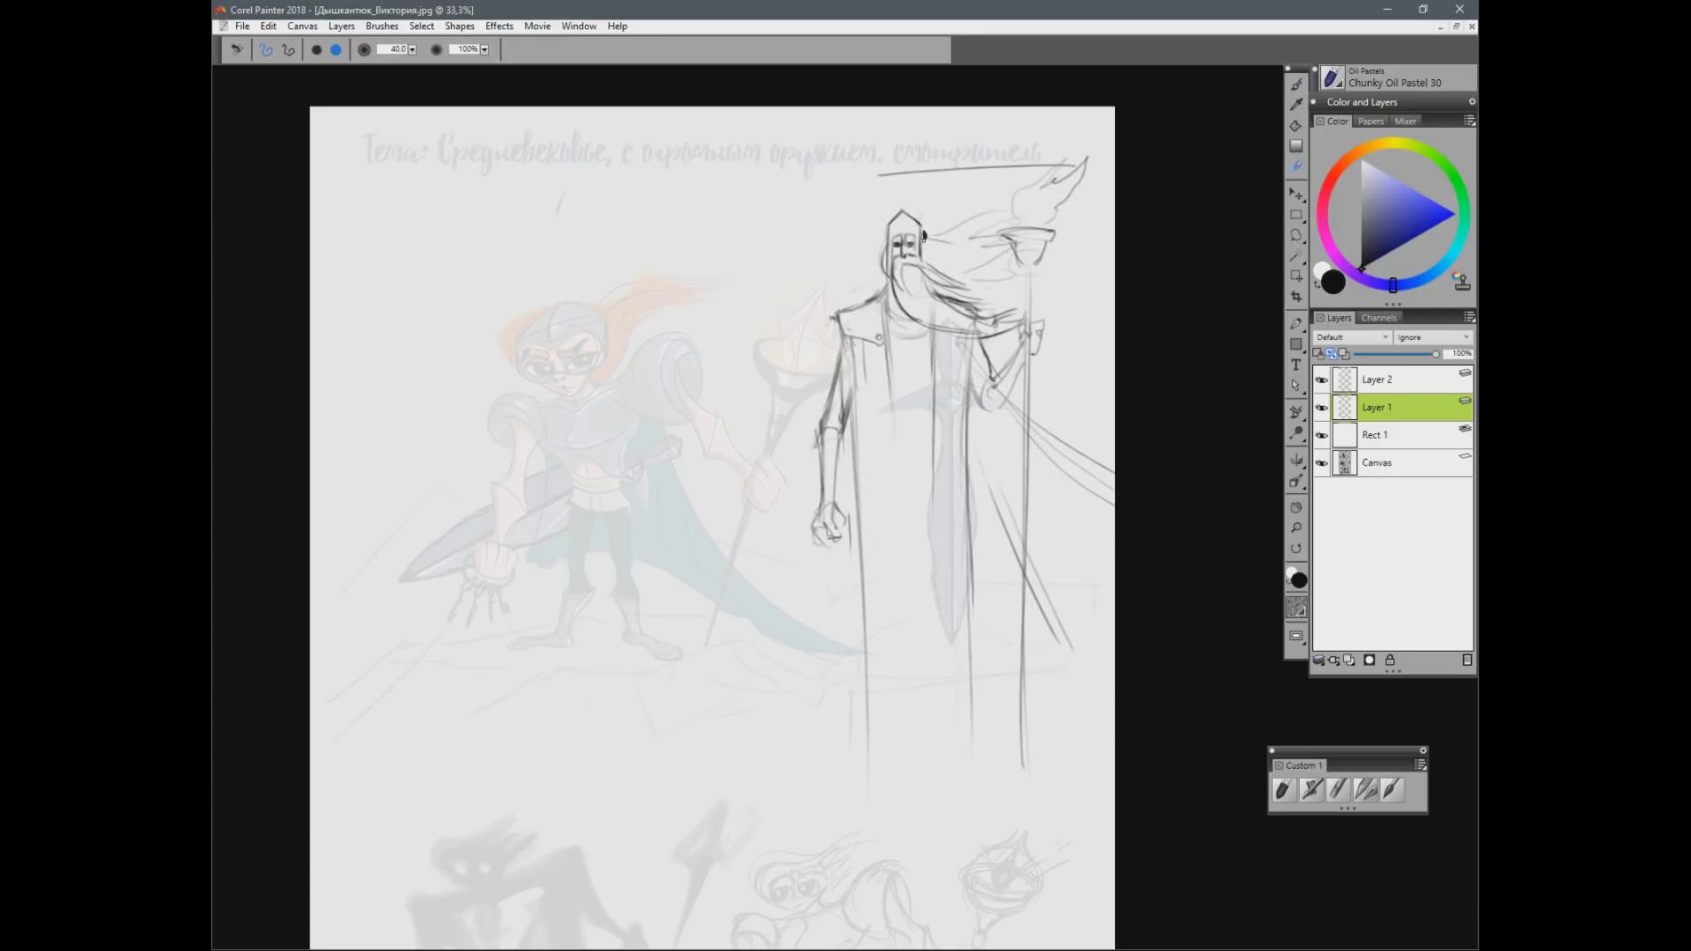
{"action": "key", "text": "b"}
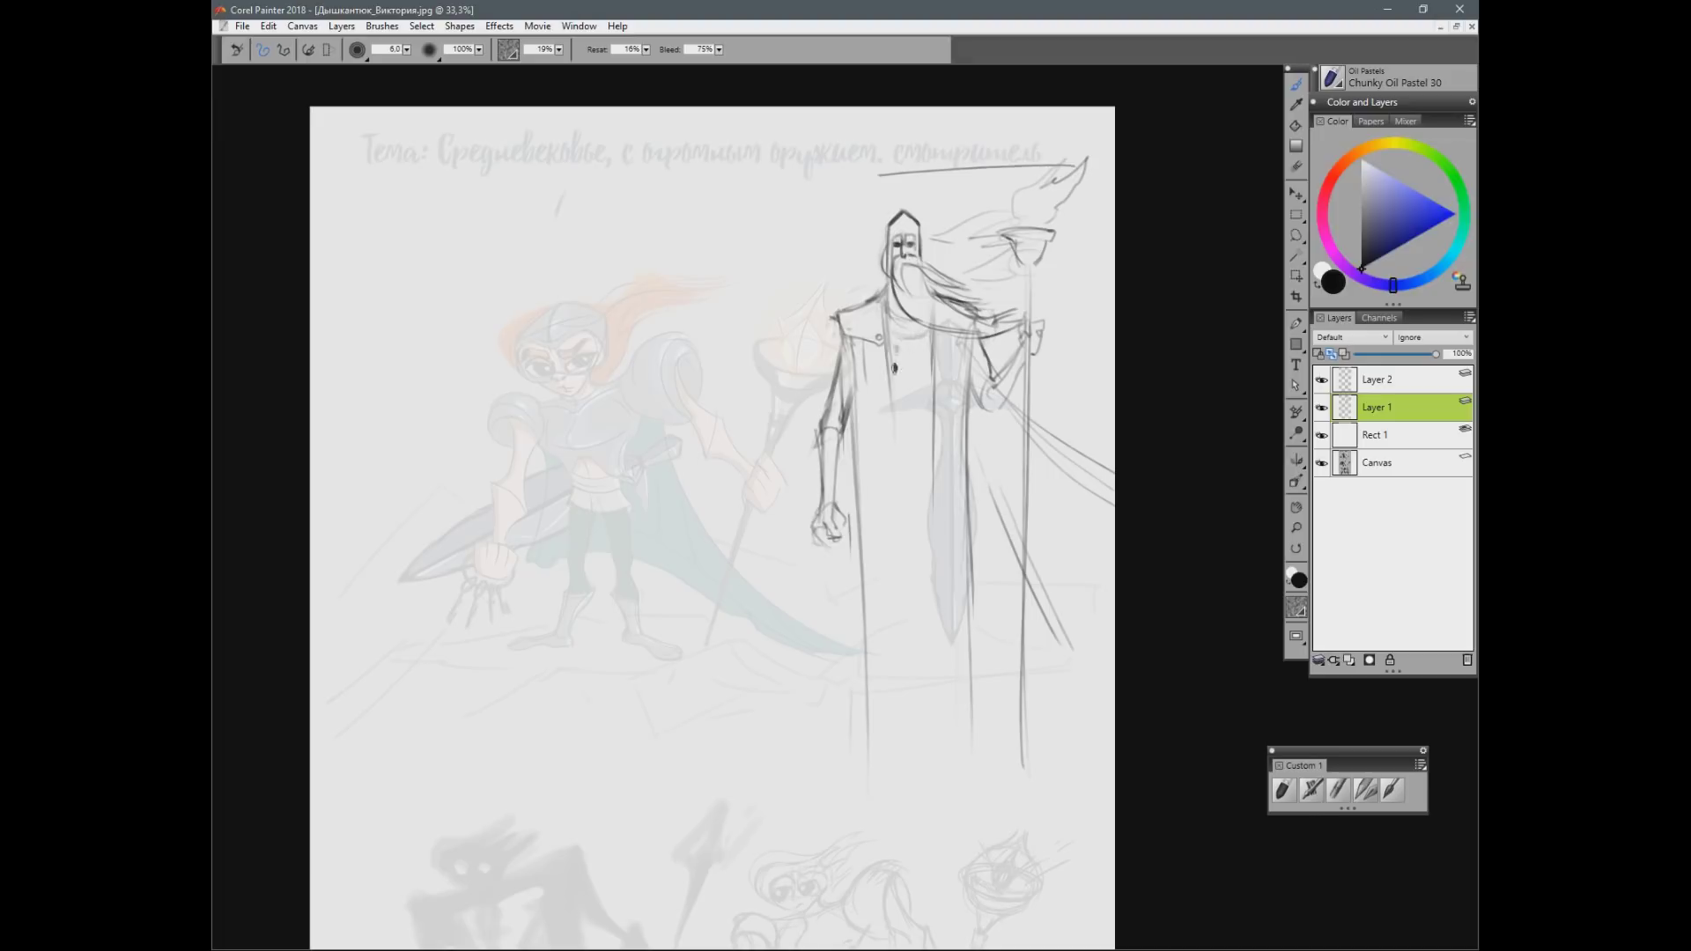
Step: Undo the trial strokes on the torso and redraw the shoulder plate's inner edge
{"action": "left_click_drag", "start_coordinate": [913, 350], "coordinate": [914, 418]}
{"action": "key", "text": "ctrl+z"}
{"action": "key", "text": "ctrl+z"}
{"action": "mouse_move", "coordinate": [888, 325]}
{"action": "left_mouse_down"}
{"action": "mouse_move", "coordinate": [932, 333]}
{"action": "mouse_move", "coordinate": [880, 344]}
{"action": "left_mouse_up"}
{"action": "left_click_drag", "start_coordinate": [886, 291], "coordinate": [885, 341]}
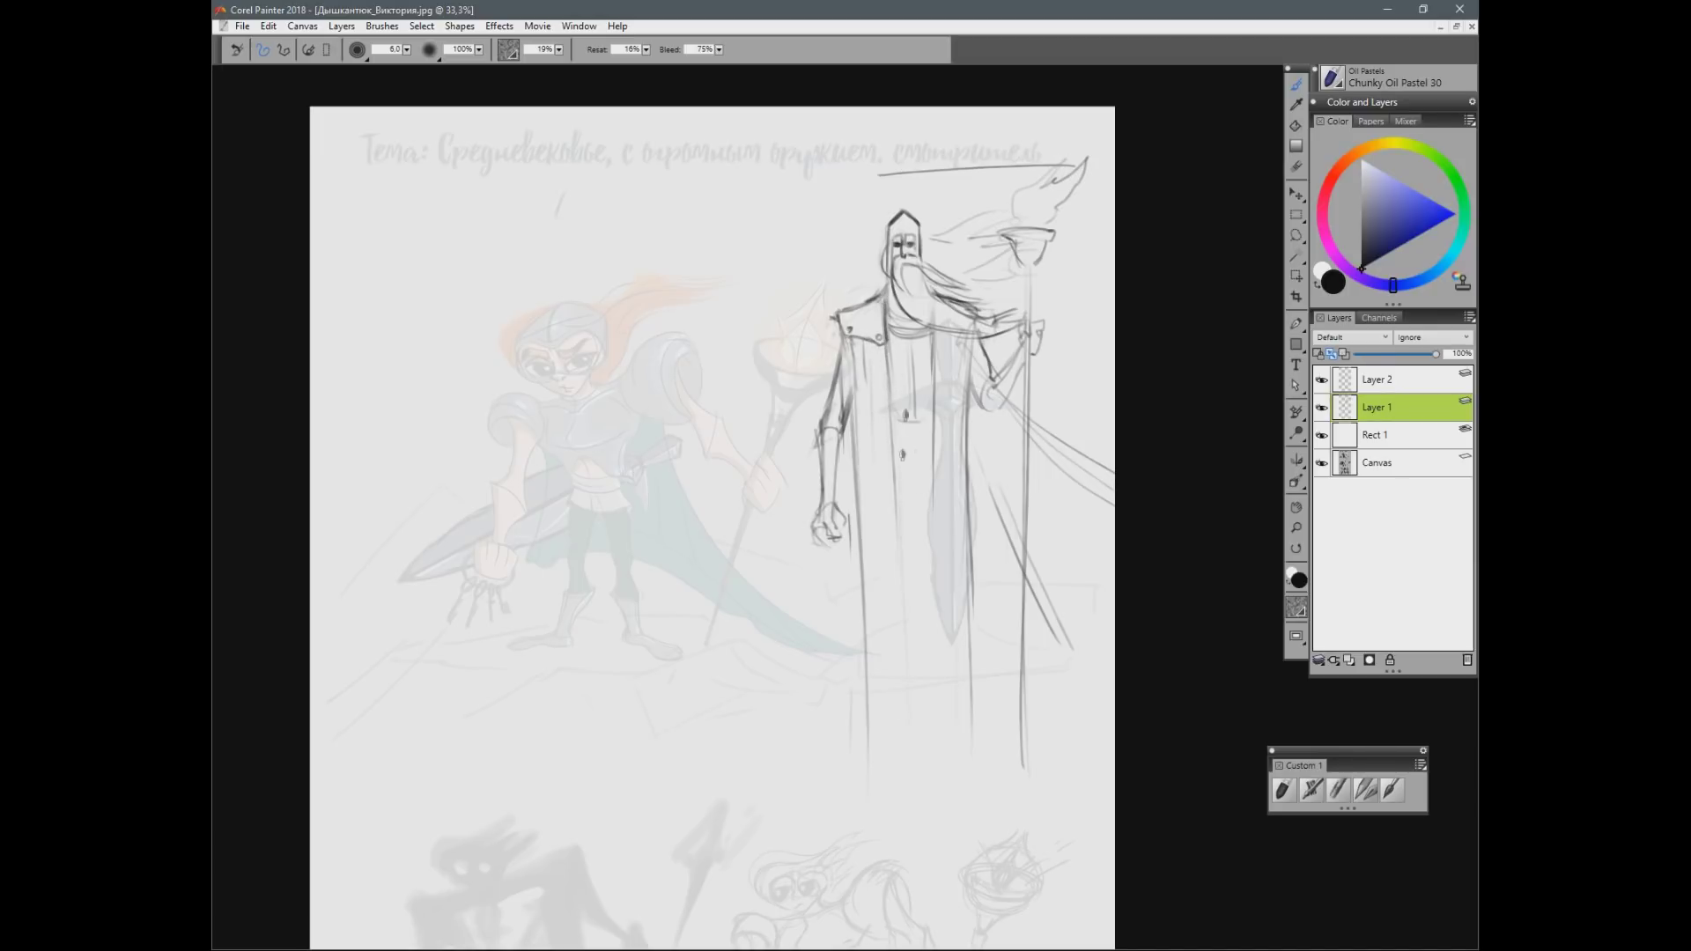
Step: Add short fastening marks down the robe's front, a chest edge under the beard and a trial elbow cuff
{"action": "mouse_move", "coordinate": [893, 470]}
{"action": "left_mouse_down"}
{"action": "mouse_move", "coordinate": [919, 469]}
{"action": "mouse_move", "coordinate": [898, 532]}
{"action": "mouse_move", "coordinate": [919, 527]}
{"action": "left_mouse_up"}
{"action": "left_click_drag", "start_coordinate": [934, 339], "coordinate": [975, 333]}
{"action": "left_click_drag", "start_coordinate": [828, 412], "coordinate": [819, 446]}
{"action": "key", "text": "ctrl+z"}
{"action": "key", "text": "ctrl+z"}
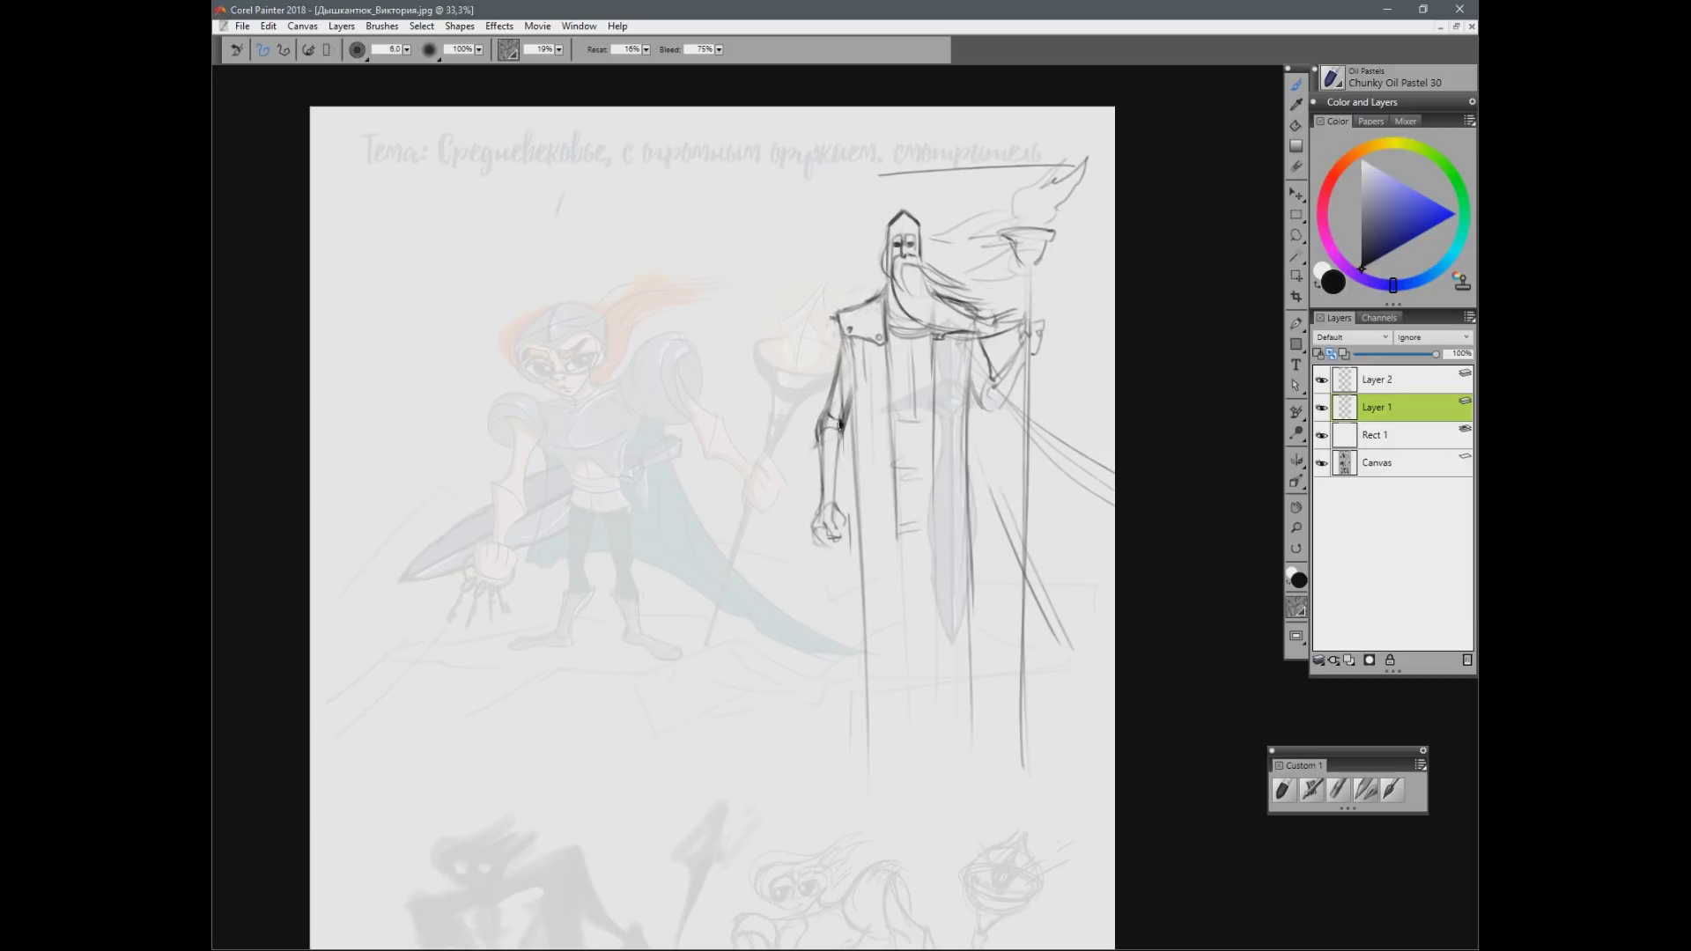
Step: Refine both arms of the tall figure and sketch a sword grip rising behind the shoulder plate
{"action": "left_click_drag", "start_coordinate": [842, 357], "coordinate": [830, 412]}
{"action": "mouse_move", "coordinate": [983, 390]}
{"action": "left_mouse_down"}
{"action": "mouse_move", "coordinate": [997, 377]}
{"action": "mouse_move", "coordinate": [1002, 412]}
{"action": "left_mouse_up"}
{"action": "mouse_move", "coordinate": [830, 215]}
{"action": "left_mouse_down"}
{"action": "mouse_move", "coordinate": [865, 287]}
{"action": "mouse_move", "coordinate": [845, 301]}
{"action": "mouse_move", "coordinate": [869, 293]}
{"action": "left_mouse_up"}
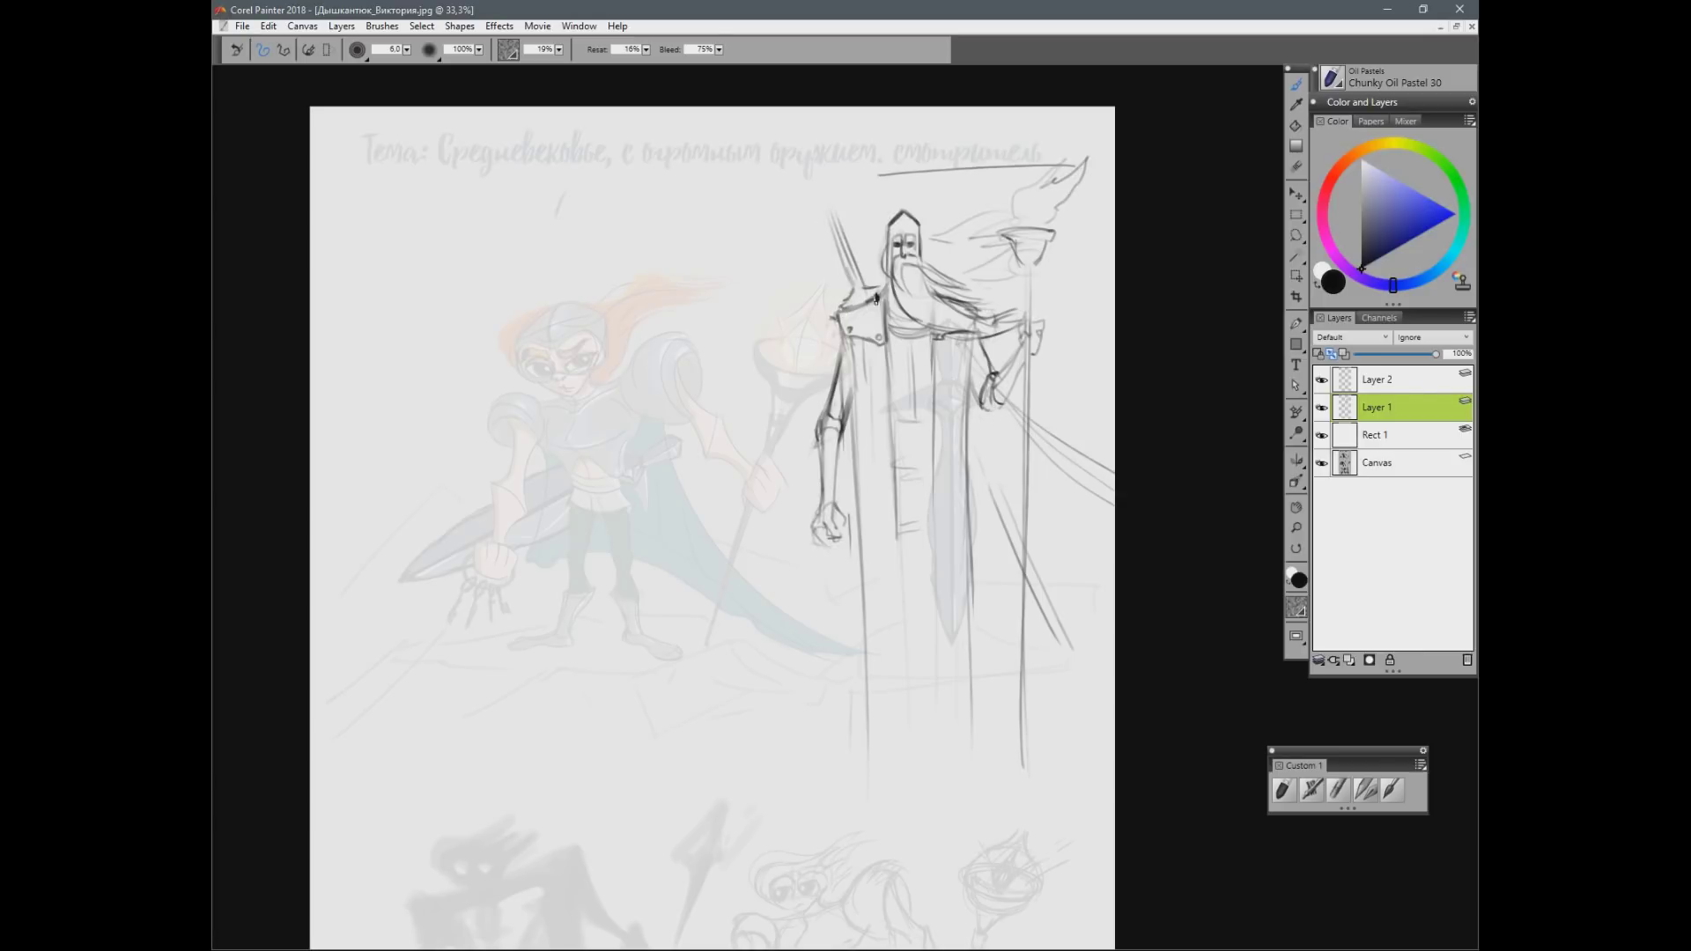
{"action": "left_click_drag", "start_coordinate": [827, 224], "coordinate": [835, 215]}
Step: Strengthen the lower cloak edge and the torch shaft beneath the bowl
{"action": "left_click_drag", "start_coordinate": [970, 546], "coordinate": [1002, 669]}
{"action": "left_click_drag", "start_coordinate": [970, 555], "coordinate": [1008, 671]}
{"action": "left_click_drag", "start_coordinate": [1027, 262], "coordinate": [1030, 328]}
Step: Draw the belt across the tall figure's waist with a large framed buckle
{"action": "left_click_drag", "start_coordinate": [892, 422], "coordinate": [932, 420]}
{"action": "left_click_drag", "start_coordinate": [897, 474], "coordinate": [931, 471]}
{"action": "mouse_move", "coordinate": [891, 425]}
{"action": "left_mouse_down"}
{"action": "mouse_move", "coordinate": [895, 466]}
{"action": "mouse_move", "coordinate": [925, 442]}
{"action": "left_mouse_up"}
{"action": "left_click_drag", "start_coordinate": [891, 408], "coordinate": [931, 411]}
Step: Draw the long hanging panels of the robe from the belt down to an angular hem
{"action": "mouse_move", "coordinate": [898, 480]}
{"action": "left_mouse_down"}
{"action": "mouse_move", "coordinate": [929, 476]}
{"action": "mouse_move", "coordinate": [903, 508]}
{"action": "mouse_move", "coordinate": [914, 755]}
{"action": "mouse_move", "coordinate": [936, 710]}
{"action": "mouse_move", "coordinate": [932, 763]}
{"action": "left_mouse_up"}
{"action": "mouse_move", "coordinate": [907, 748]}
{"action": "left_mouse_down"}
{"action": "mouse_move", "coordinate": [949, 760]}
{"action": "mouse_move", "coordinate": [903, 789]}
{"action": "left_mouse_up"}
{"action": "left_click_drag", "start_coordinate": [879, 494], "coordinate": [885, 604]}
{"action": "left_click_drag", "start_coordinate": [896, 529], "coordinate": [908, 791]}
{"action": "left_click_drag", "start_coordinate": [942, 650], "coordinate": [946, 761]}
{"action": "mouse_move", "coordinate": [946, 772]}
{"action": "left_mouse_down"}
{"action": "mouse_move", "coordinate": [967, 777]}
{"action": "mouse_move", "coordinate": [971, 759]}
{"action": "left_mouse_up"}
{"action": "left_click_drag", "start_coordinate": [968, 383], "coordinate": [969, 674]}
{"action": "left_click_drag", "start_coordinate": [875, 350], "coordinate": [887, 480]}
Step: Draw long hanging fingers below the tall figure's lowered hand
{"action": "mouse_move", "coordinate": [824, 532]}
{"action": "left_mouse_down"}
{"action": "mouse_move", "coordinate": [829, 565]}
{"action": "mouse_move", "coordinate": [828, 535]}
{"action": "mouse_move", "coordinate": [856, 537]}
{"action": "mouse_move", "coordinate": [818, 585]}
{"action": "mouse_move", "coordinate": [831, 622]}
{"action": "left_mouse_up"}
{"action": "key", "text": "ctrl+z"}
{"action": "left_click_drag", "start_coordinate": [839, 560], "coordinate": [837, 612]}
Step: Strengthen the chest panel and robe edge lines, then try a large circle around the faded knight and undo it
{"action": "left_click_drag", "start_coordinate": [934, 333], "coordinate": [932, 416]}
{"action": "left_click_drag", "start_coordinate": [890, 359], "coordinate": [889, 427]}
{"action": "key", "text": "ctrl+z"}
{"action": "left_click_drag", "start_coordinate": [890, 355], "coordinate": [893, 472]}
{"action": "mouse_move", "coordinate": [846, 339]}
{"action": "left_mouse_down"}
{"action": "mouse_move", "coordinate": [854, 443]}
{"action": "mouse_move", "coordinate": [862, 429]}
{"action": "mouse_move", "coordinate": [878, 465]}
{"action": "mouse_move", "coordinate": [869, 696]}
{"action": "left_mouse_up"}
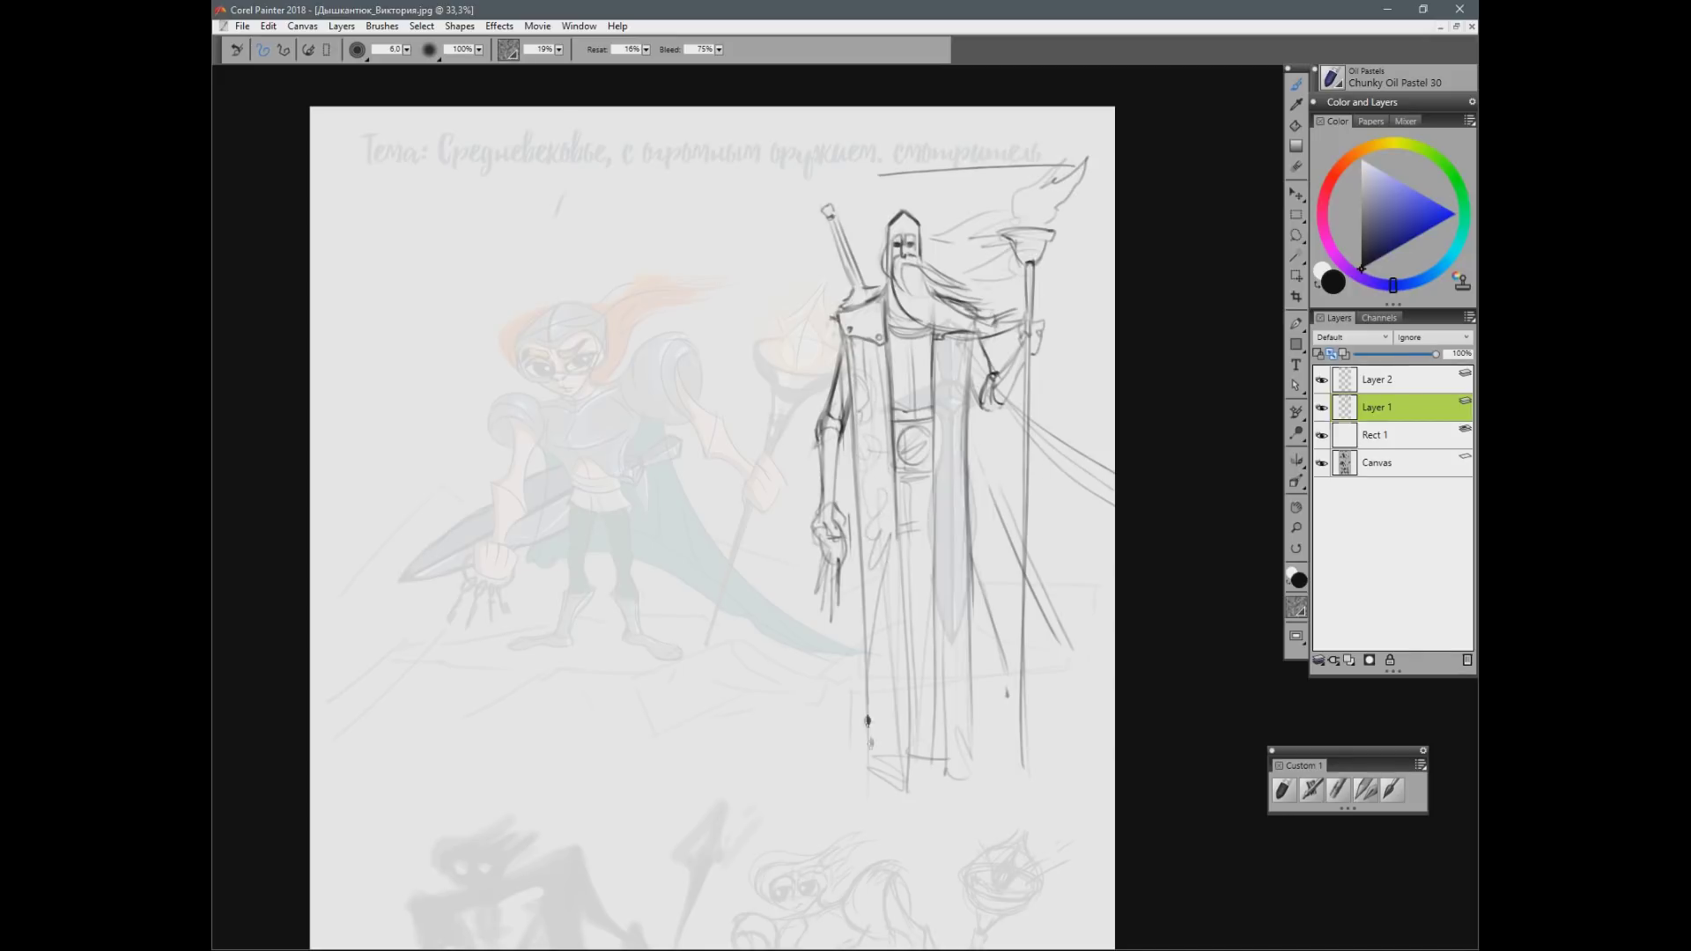
{"action": "left_click_drag", "start_coordinate": [918, 328], "coordinate": [967, 338]}
{"action": "mouse_move", "coordinate": [559, 610]}
{"action": "left_mouse_down"}
{"action": "mouse_move", "coordinate": [710, 558]}
{"action": "mouse_move", "coordinate": [453, 448]}
{"action": "left_mouse_up"}
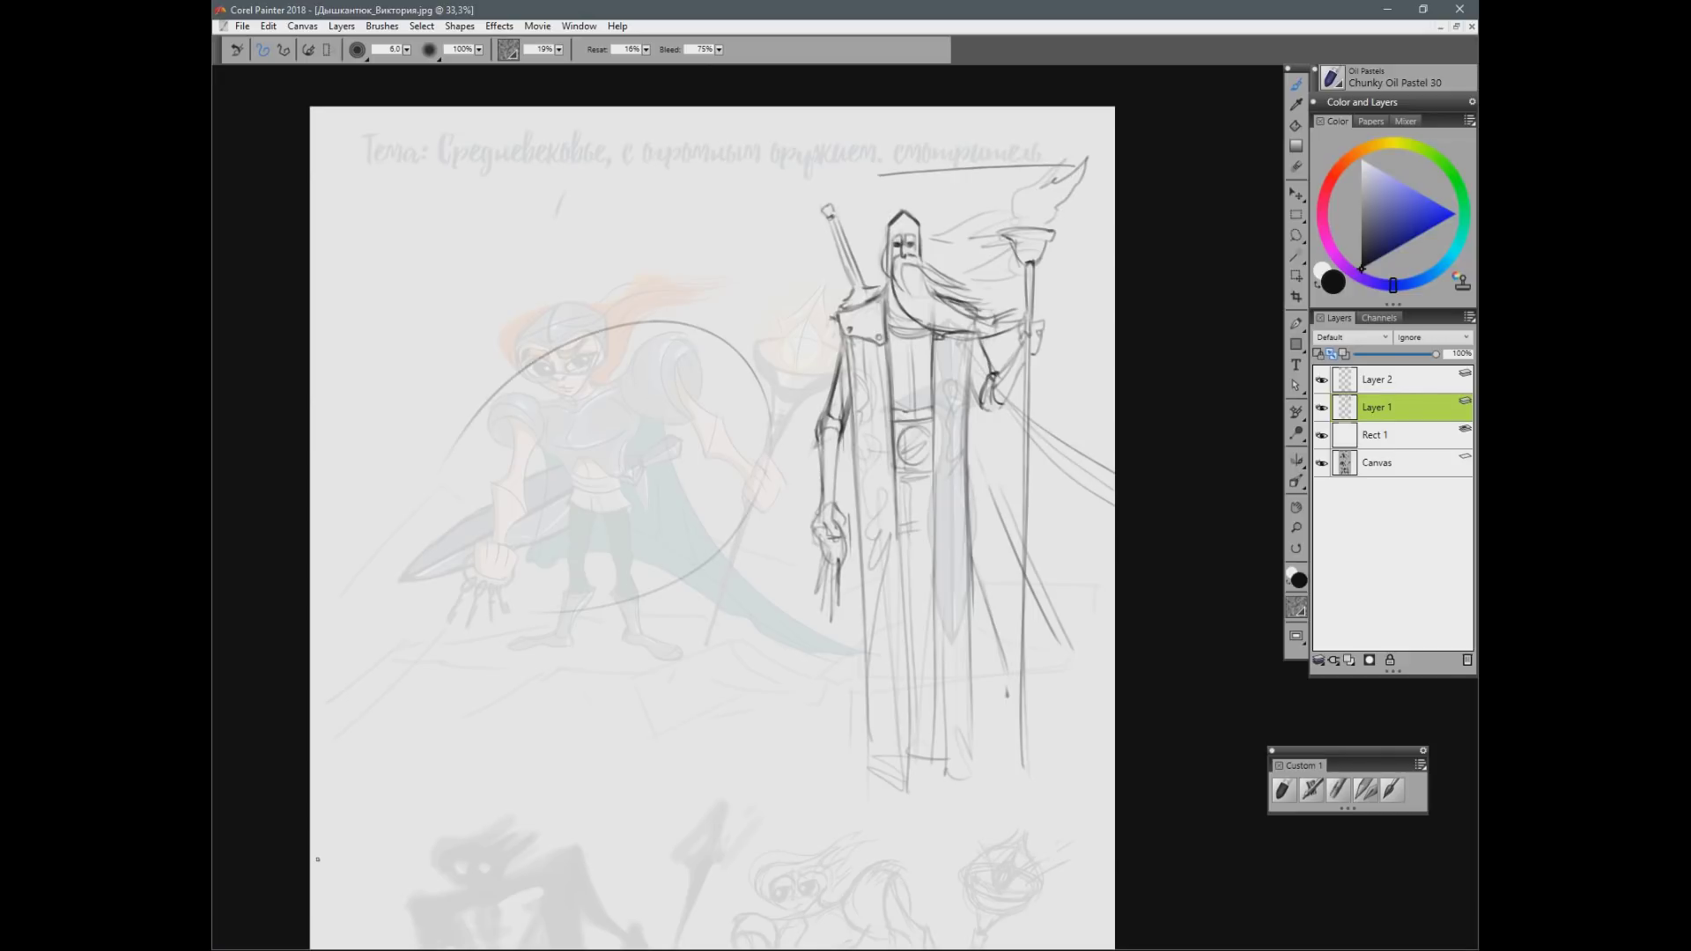
{"action": "key", "text": "ctrl+z"}
Step: Hide Layer 1 and, on a new layer, sketch a ring pommel, wrapped grip and half the crossguard over the sword
{"action": "left_click", "coordinate": [1323, 407]}
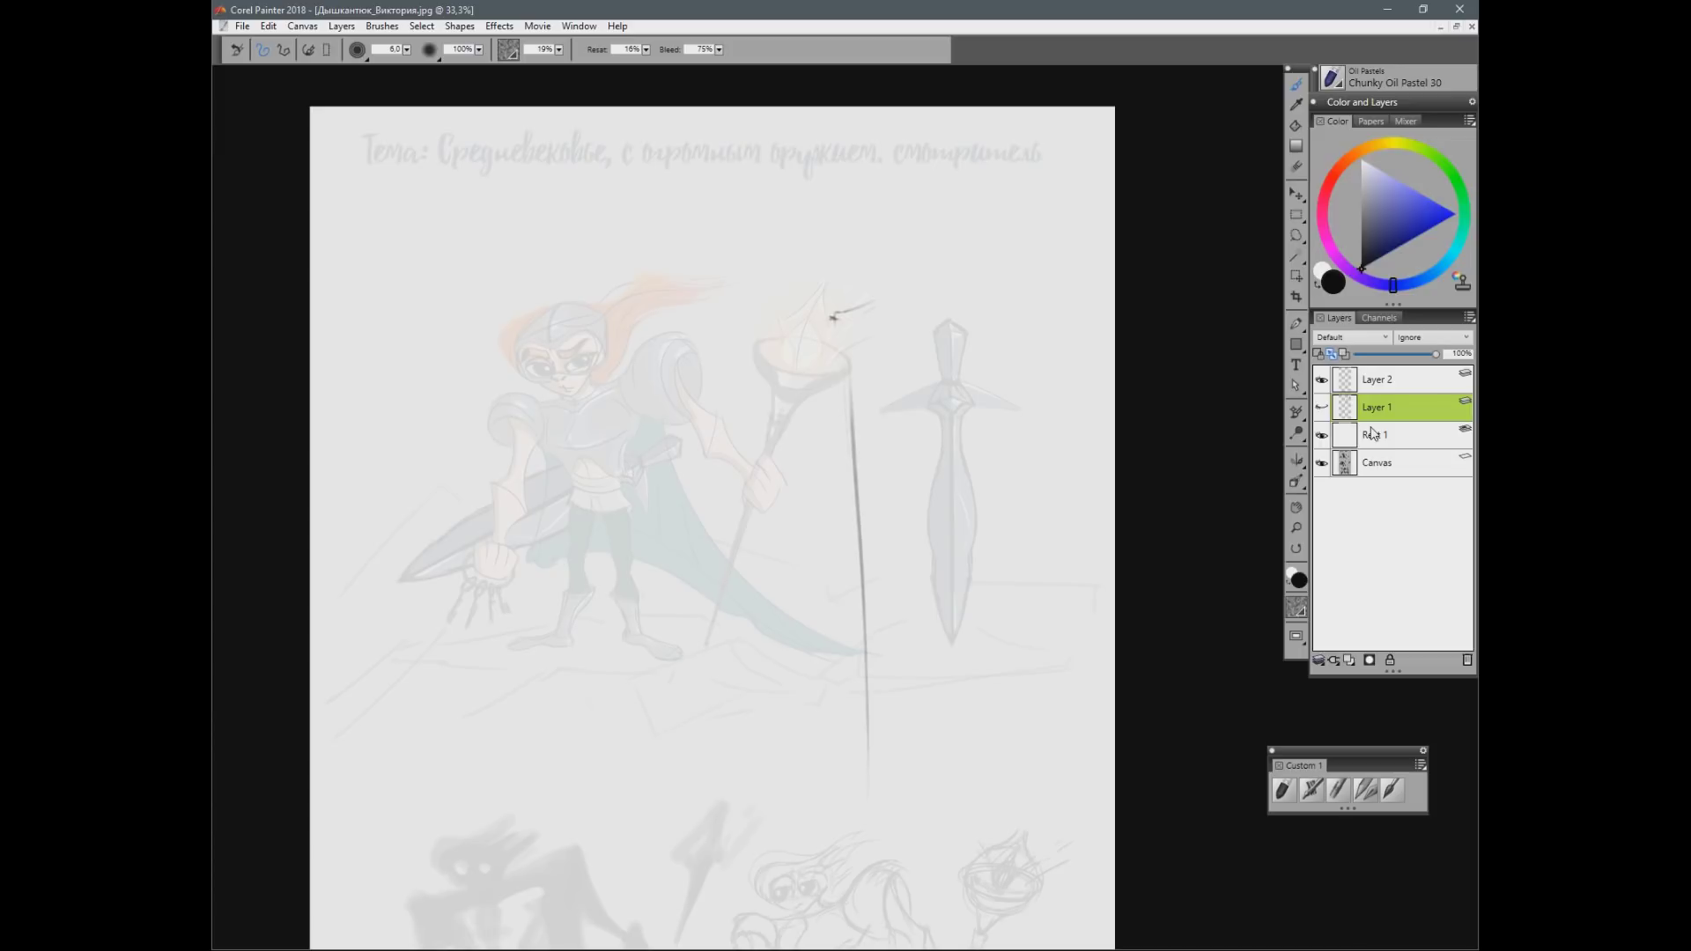
{"action": "left_click", "coordinate": [1349, 659]}
{"action": "mouse_move", "coordinate": [940, 358]}
{"action": "left_mouse_down"}
{"action": "mouse_move", "coordinate": [939, 334]}
{"action": "mouse_move", "coordinate": [960, 331]}
{"action": "mouse_move", "coordinate": [958, 370]}
{"action": "mouse_move", "coordinate": [937, 309]}
{"action": "mouse_move", "coordinate": [960, 319]}
{"action": "mouse_move", "coordinate": [922, 394]}
{"action": "left_mouse_up"}
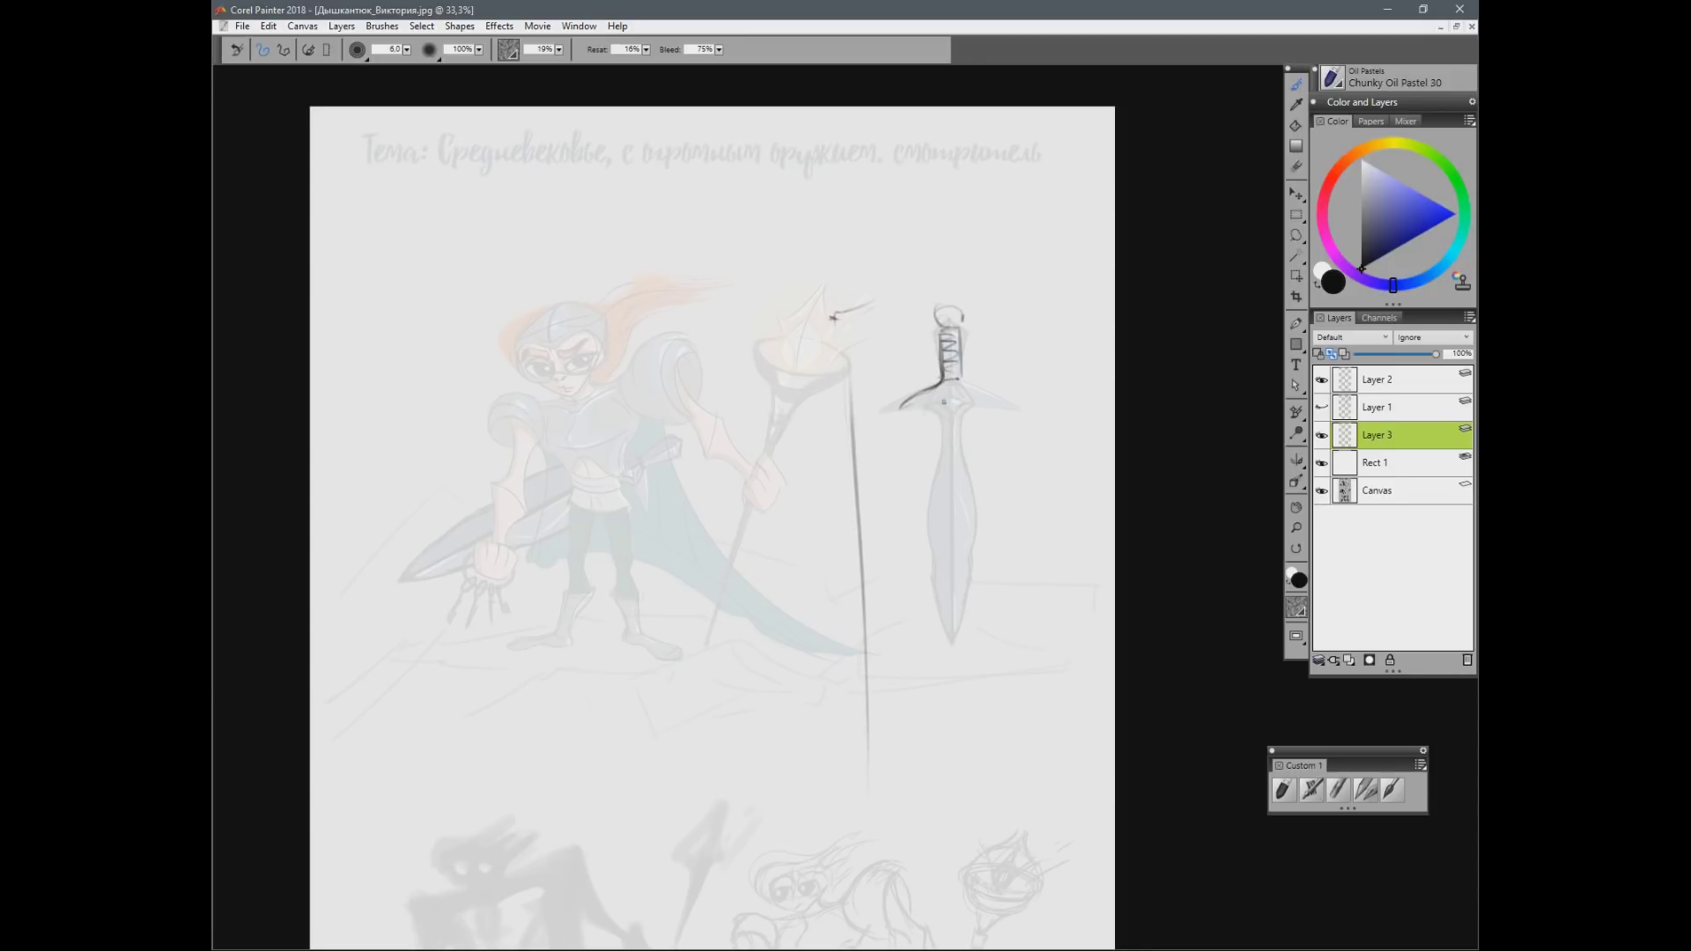
Step: Outline the rest of the sword's crossguard and its curved blade, and tidy the grip wrapping with the eraser
{"action": "left_click_drag", "start_coordinate": [961, 388], "coordinate": [1001, 401]}
{"action": "mouse_move", "coordinate": [907, 407]}
{"action": "left_mouse_down"}
{"action": "mouse_move", "coordinate": [982, 407]}
{"action": "mouse_move", "coordinate": [931, 490]}
{"action": "mouse_move", "coordinate": [951, 639]}
{"action": "mouse_move", "coordinate": [952, 616]}
{"action": "left_mouse_up"}
{"action": "left_click_drag", "start_coordinate": [967, 409], "coordinate": [974, 489]}
{"action": "key", "text": "n"}
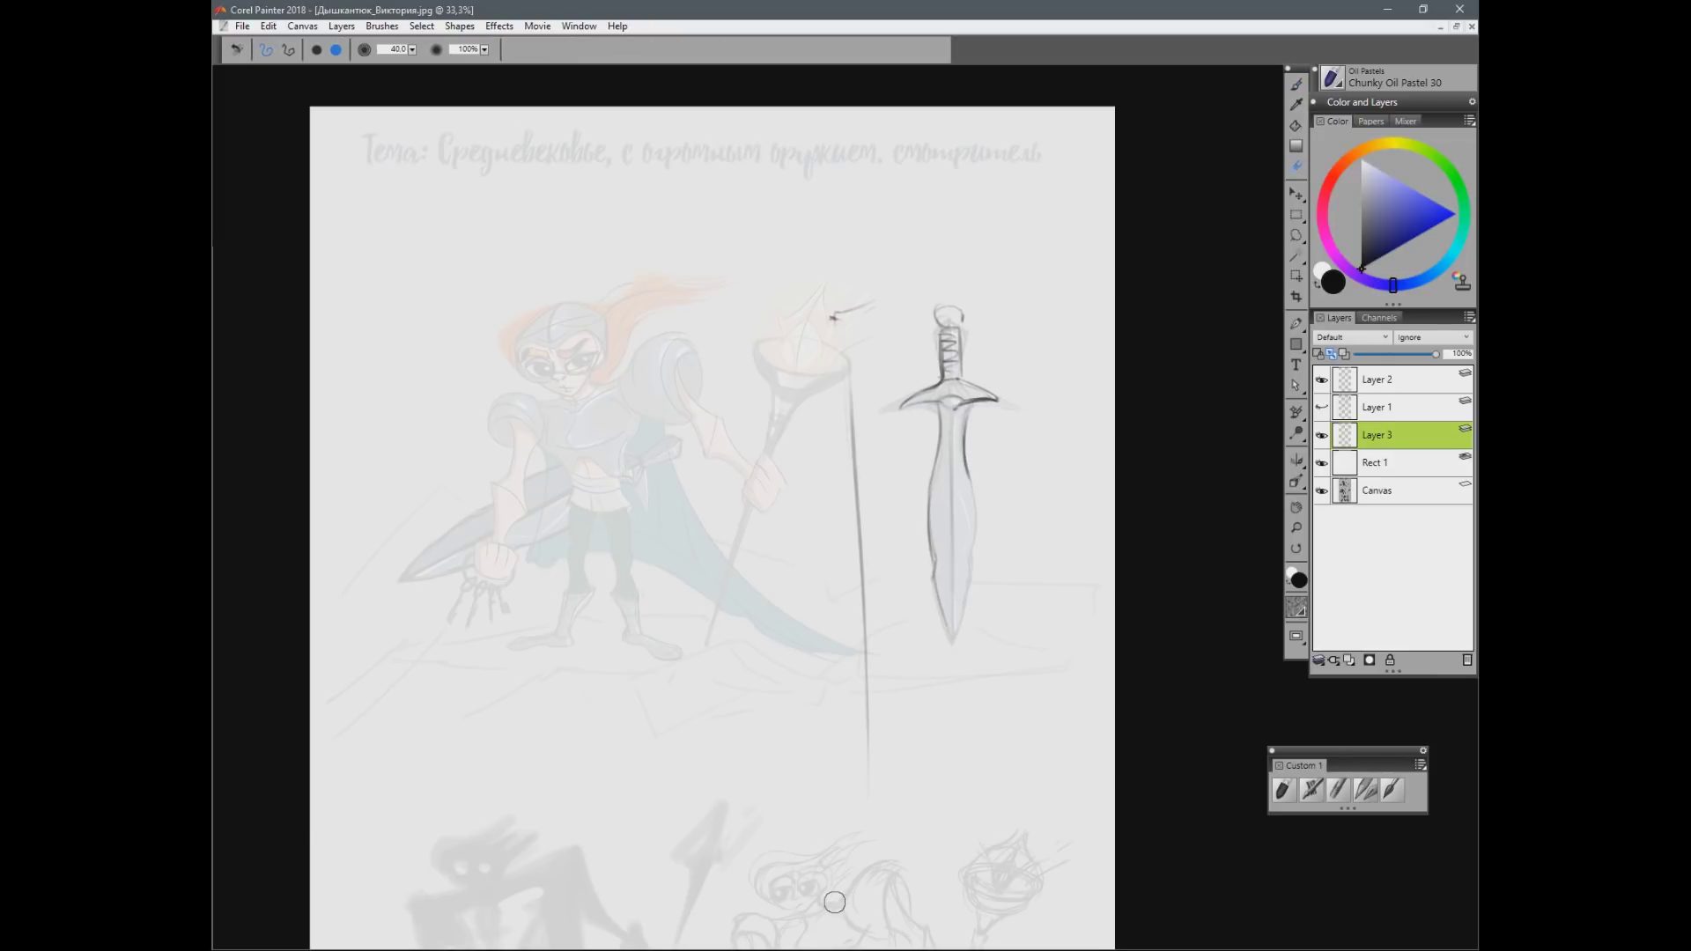
{"action": "key", "text": "b"}
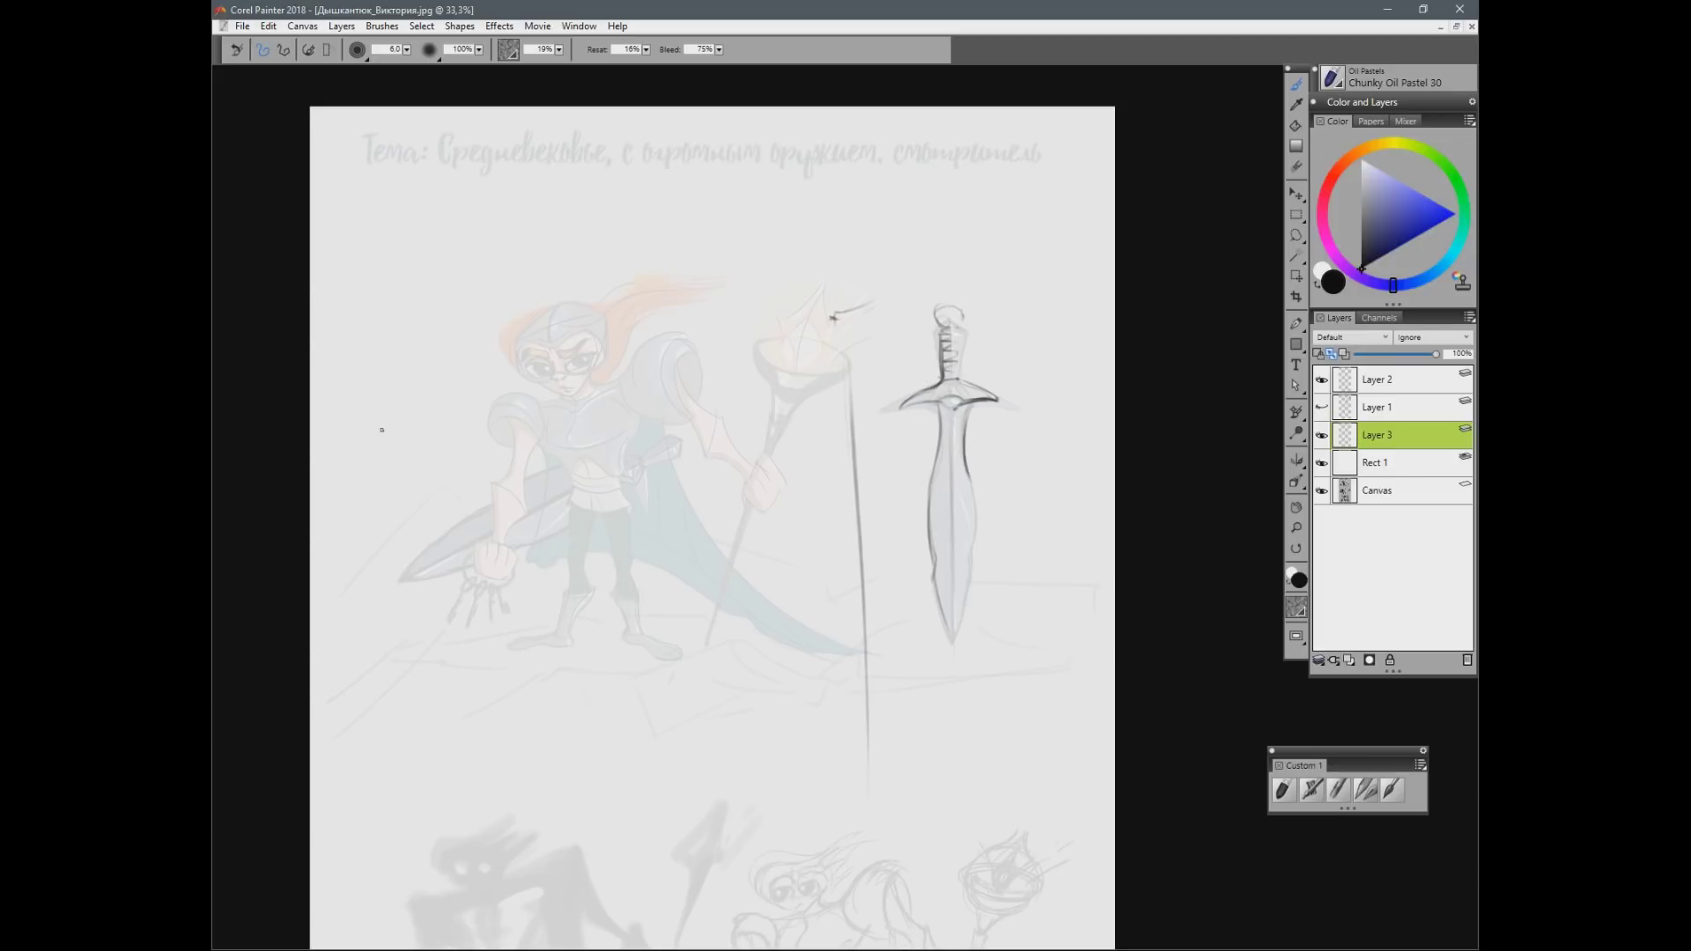
Step: Show Layer 1, hide Layer 2 and Layer 3, and darken the robe's lower vertical lines on Layer 1
{"action": "left_click", "coordinate": [1322, 407]}
{"action": "left_click", "coordinate": [1322, 380]}
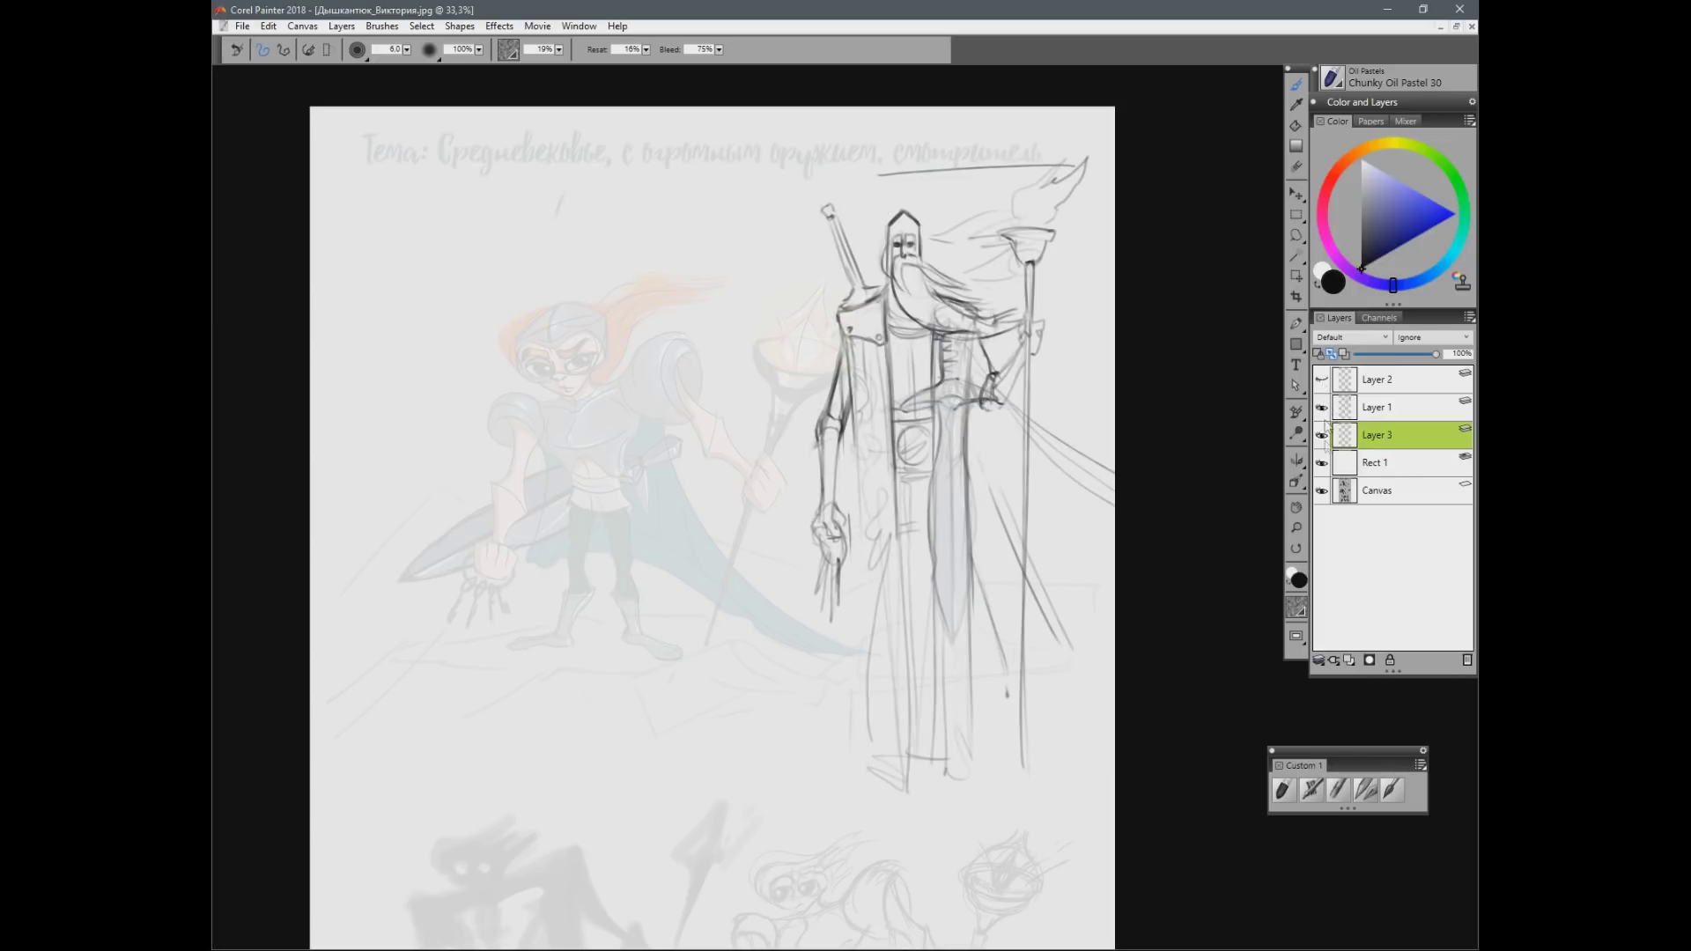
{"action": "left_click", "coordinate": [1337, 409]}
{"action": "left_click", "coordinate": [1322, 408]}
{"action": "left_click", "coordinate": [1322, 407]}
{"action": "left_click", "coordinate": [1322, 435]}
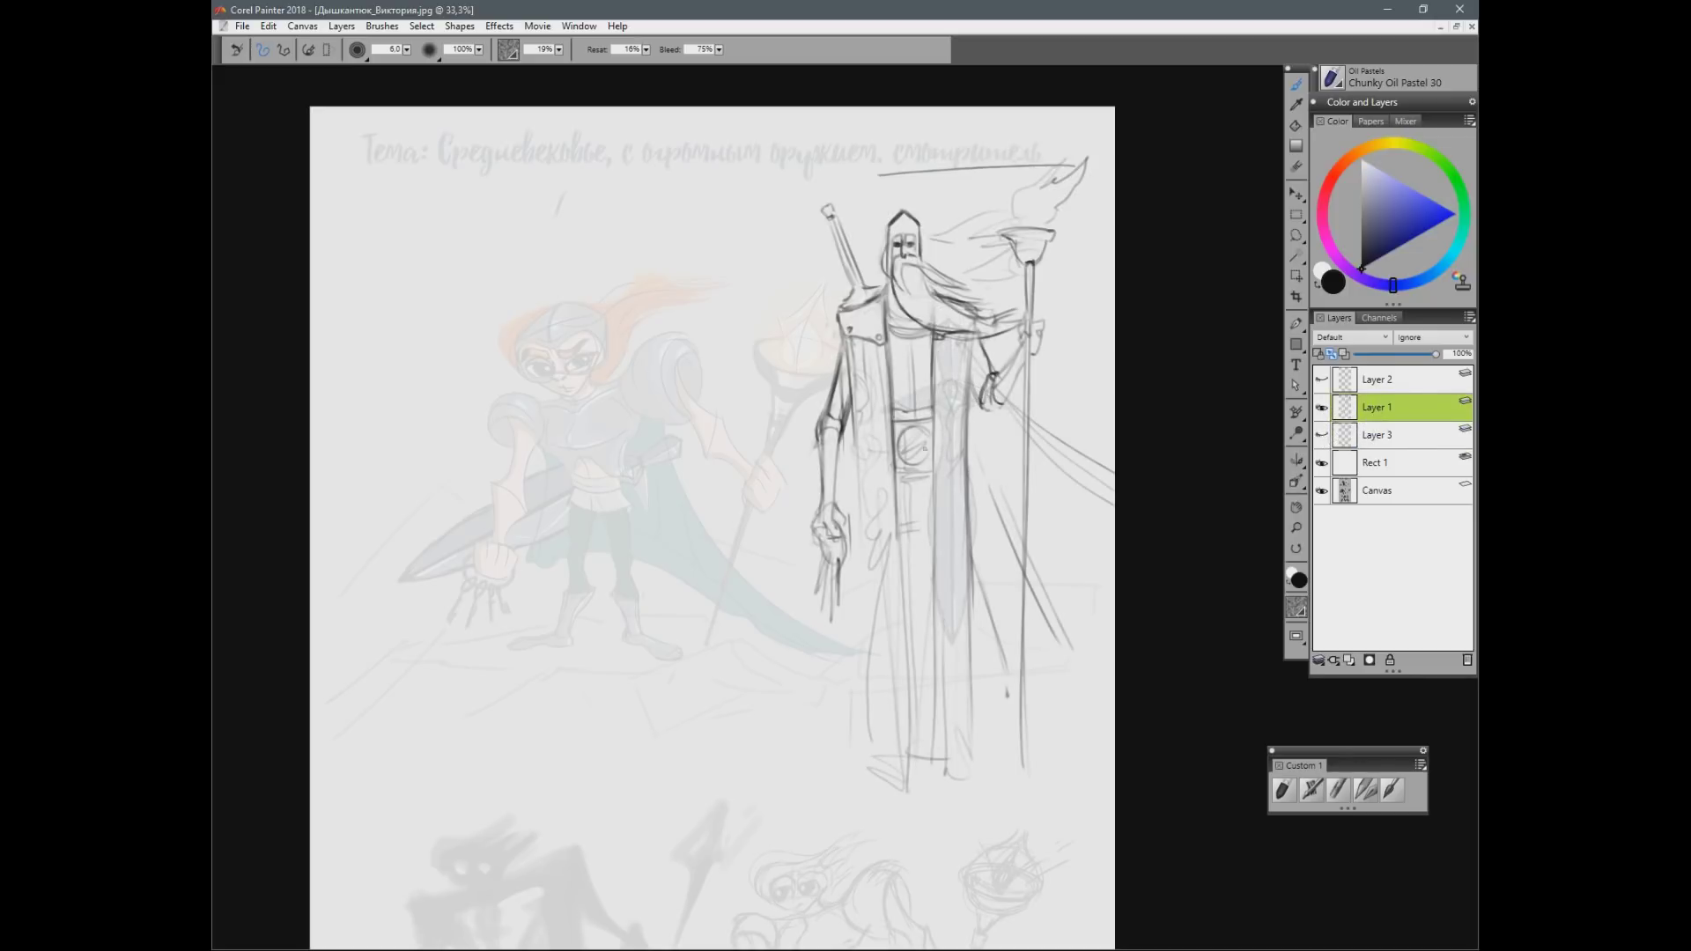
{"action": "left_click_drag", "start_coordinate": [892, 529], "coordinate": [908, 793]}
{"action": "left_click_drag", "start_coordinate": [936, 537], "coordinate": [938, 745]}
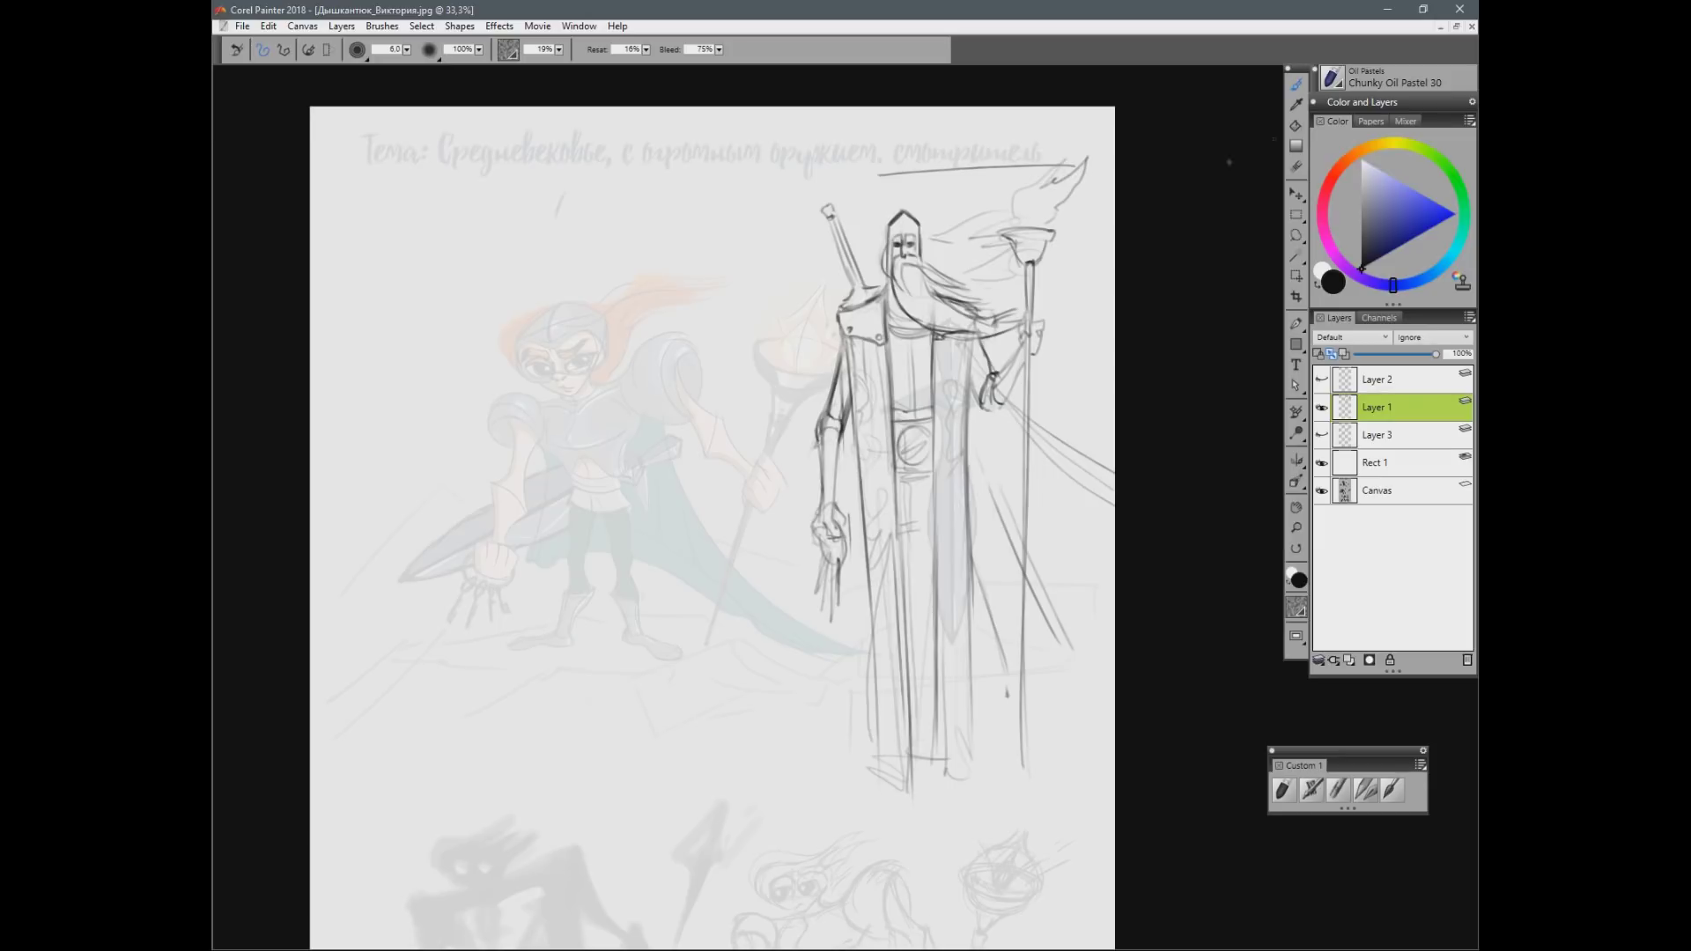
Step: Switch to the nuclear killer cyborg picture and cover the whole image with a pale rectangle at 70% opacity
{"action": "left_click", "coordinate": [1441, 30]}
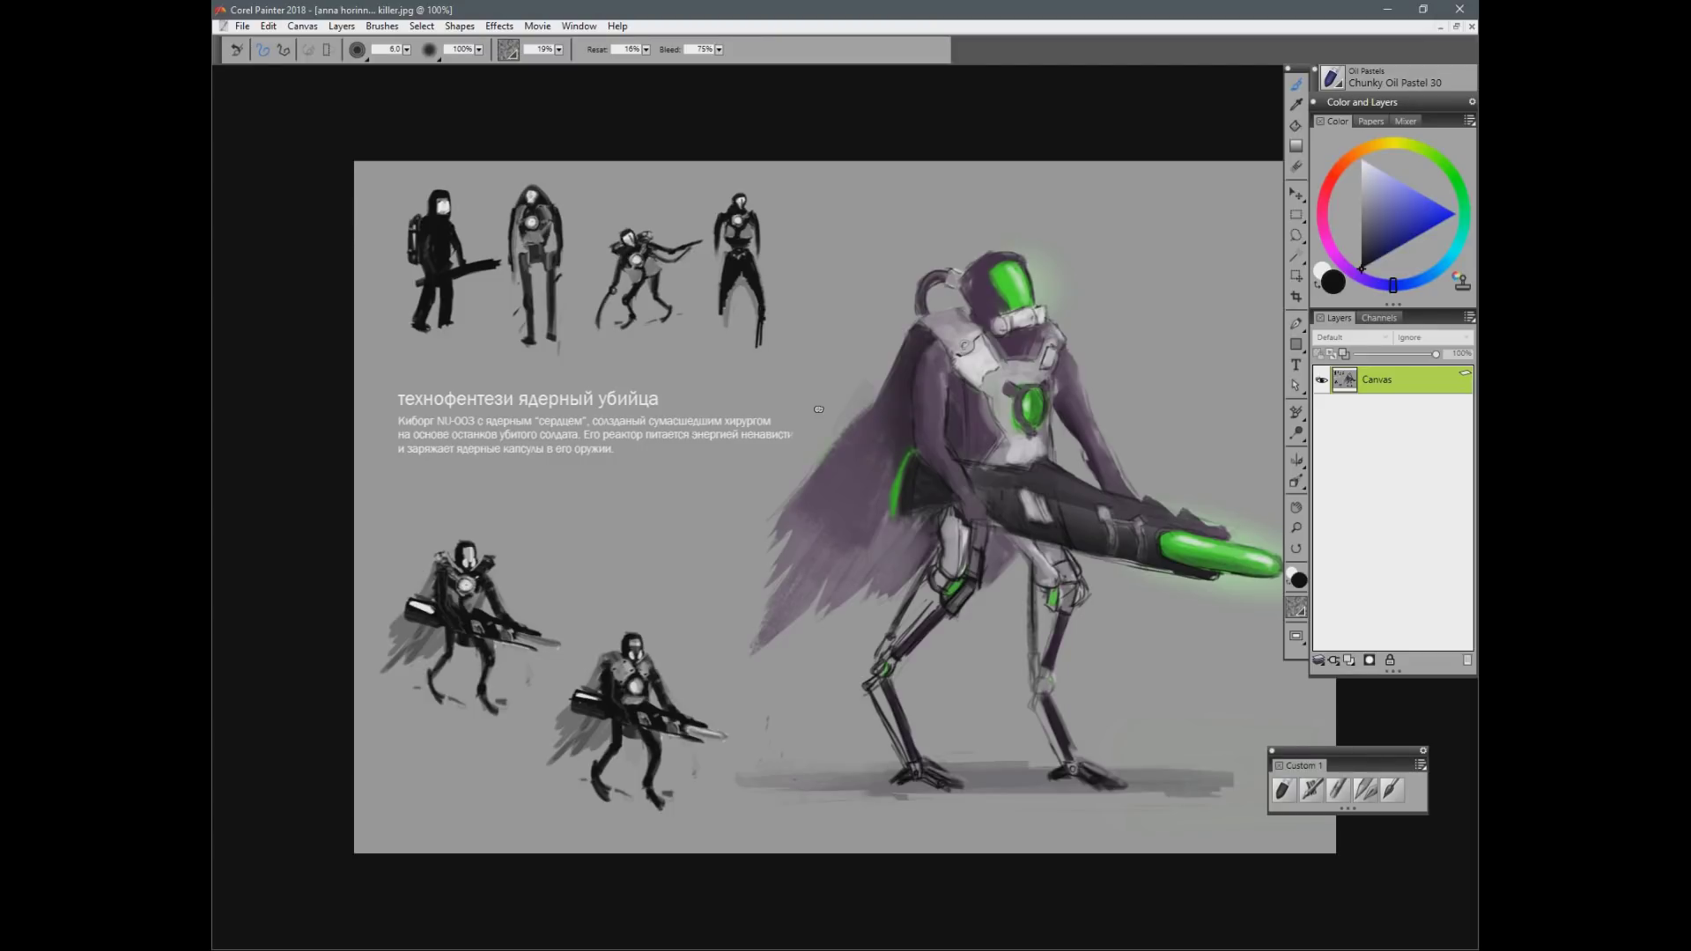
{"action": "left_click", "coordinate": [1295, 346]}
{"action": "key", "text": "ctrl+minus"}
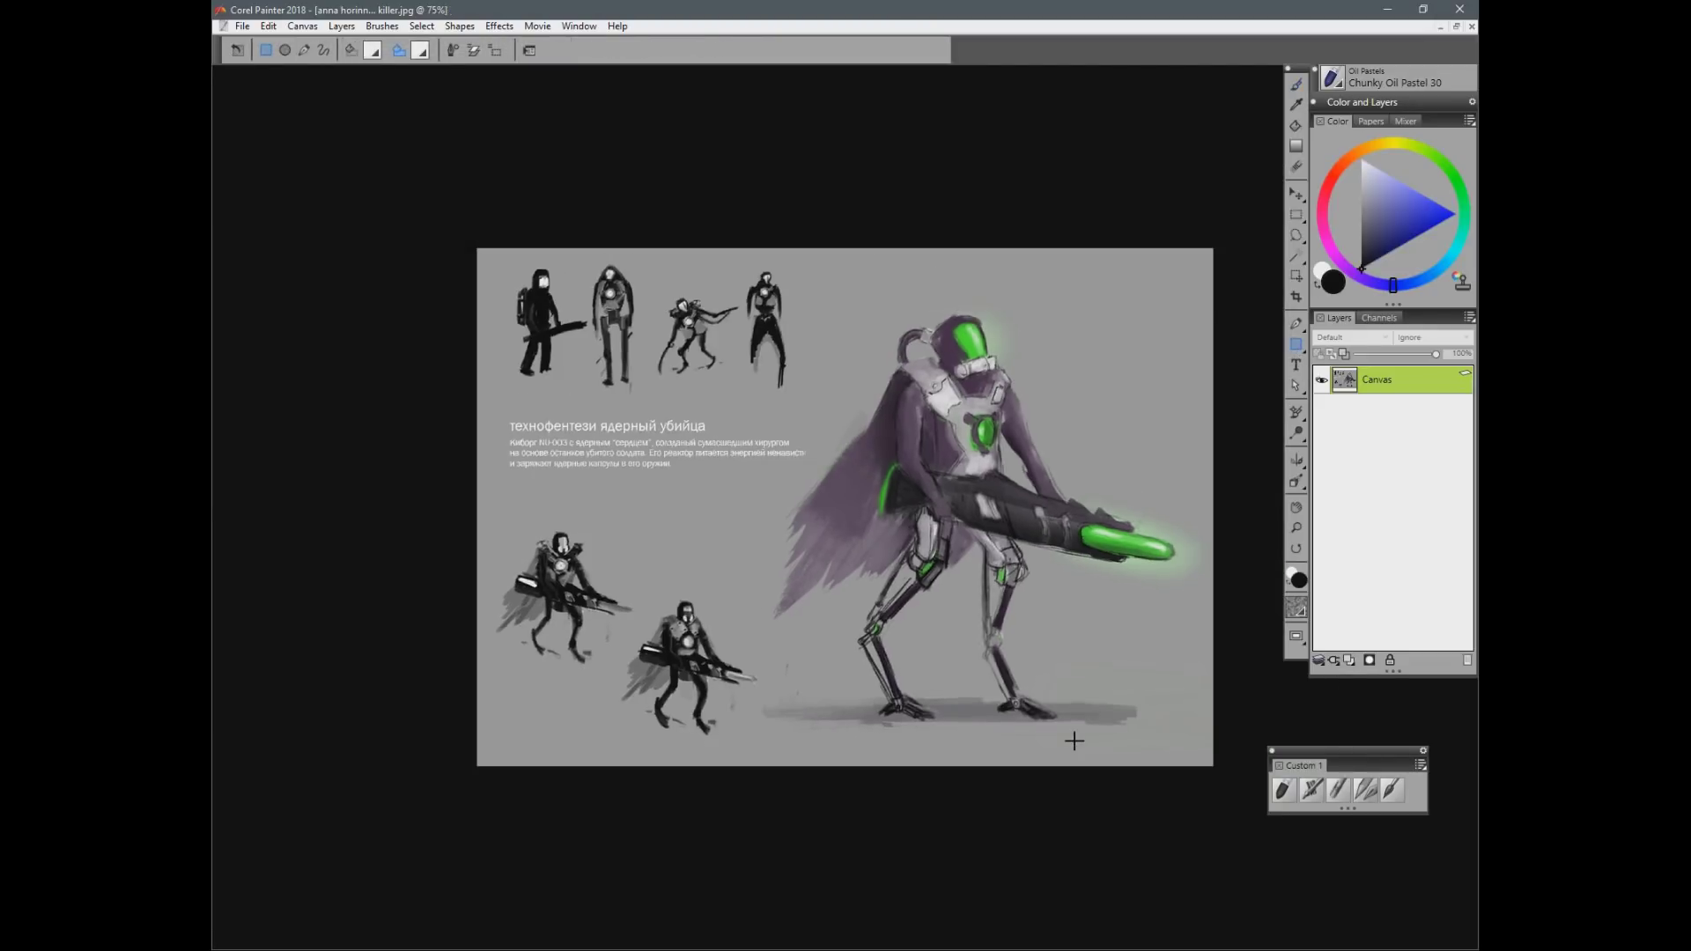
{"action": "mouse_move", "coordinate": [476, 248]}
{"action": "left_mouse_down"}
{"action": "mouse_move", "coordinate": [568, 338]}
{"action": "mouse_move", "coordinate": [1214, 768]}
{"action": "left_mouse_up"}
{"action": "key", "text": "ctrl+plus"}
{"action": "left_click_drag", "start_coordinate": [1036, 722], "coordinate": [846, 694]}
{"action": "key", "text": "b"}
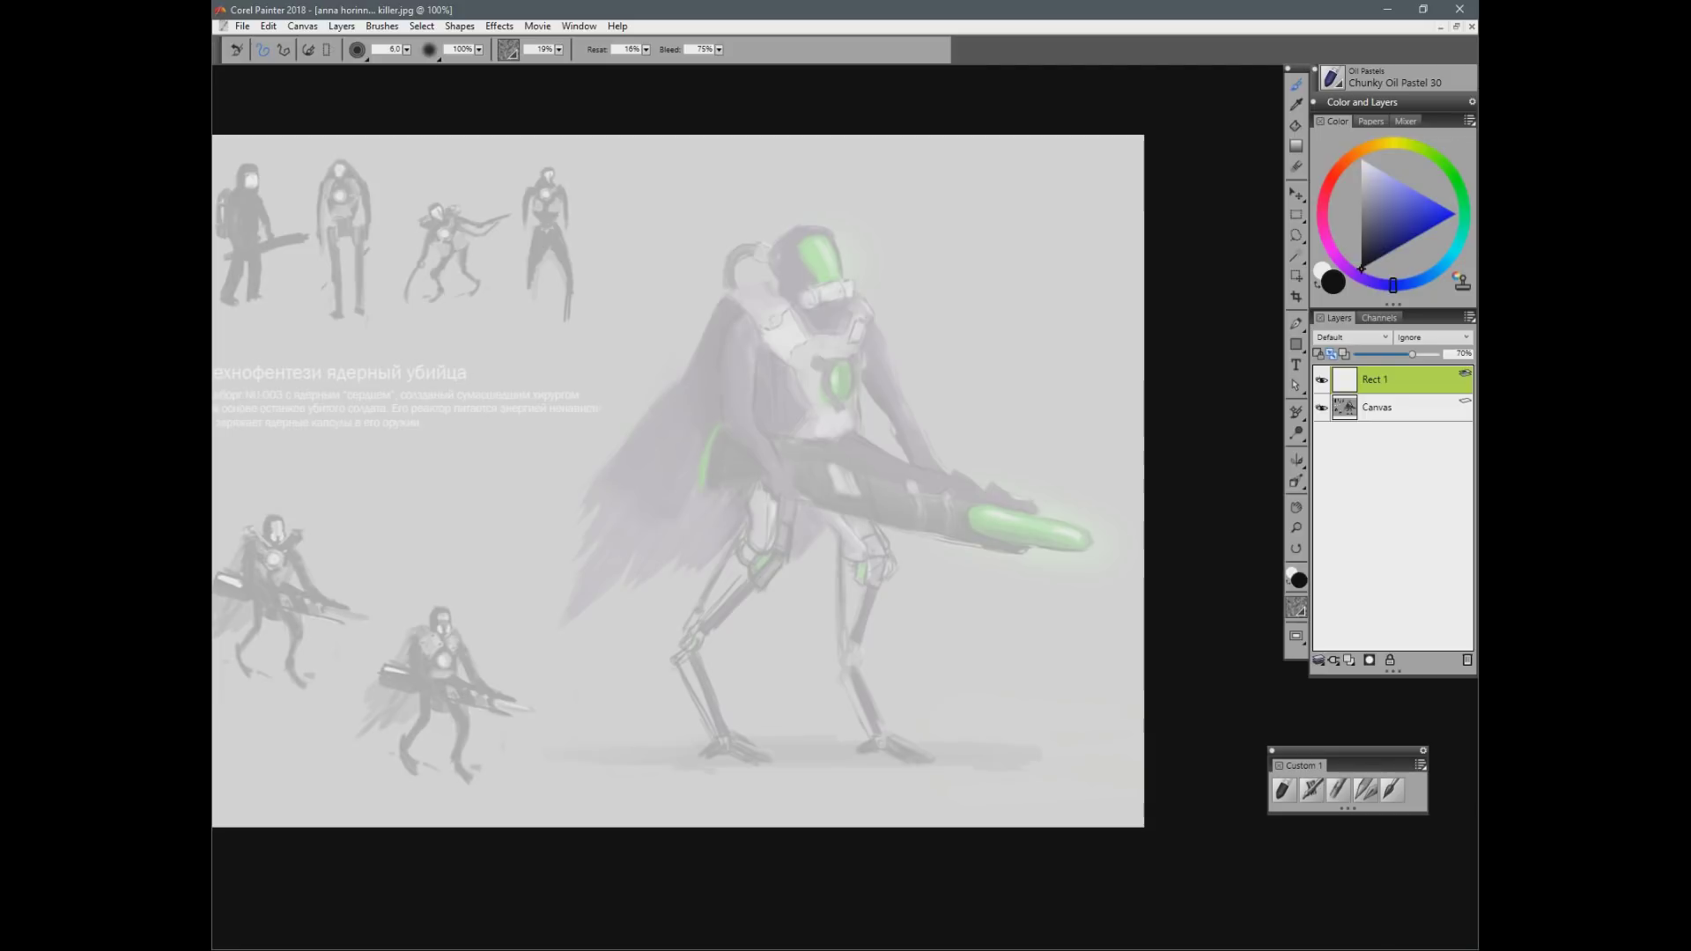
Step: Reduce the brush size to 2.0 and add a new empty layer above the pale rectangle over the cyborg
{"action": "left_click_drag", "start_coordinate": [863, 630], "coordinate": [965, 642]}
{"action": "key", "text": "bracketleft"}
{"action": "key", "text": "ctrl+plus"}
{"action": "left_click_drag", "start_coordinate": [952, 717], "coordinate": [839, 778]}
{"action": "key", "text": "ctrl+minus"}
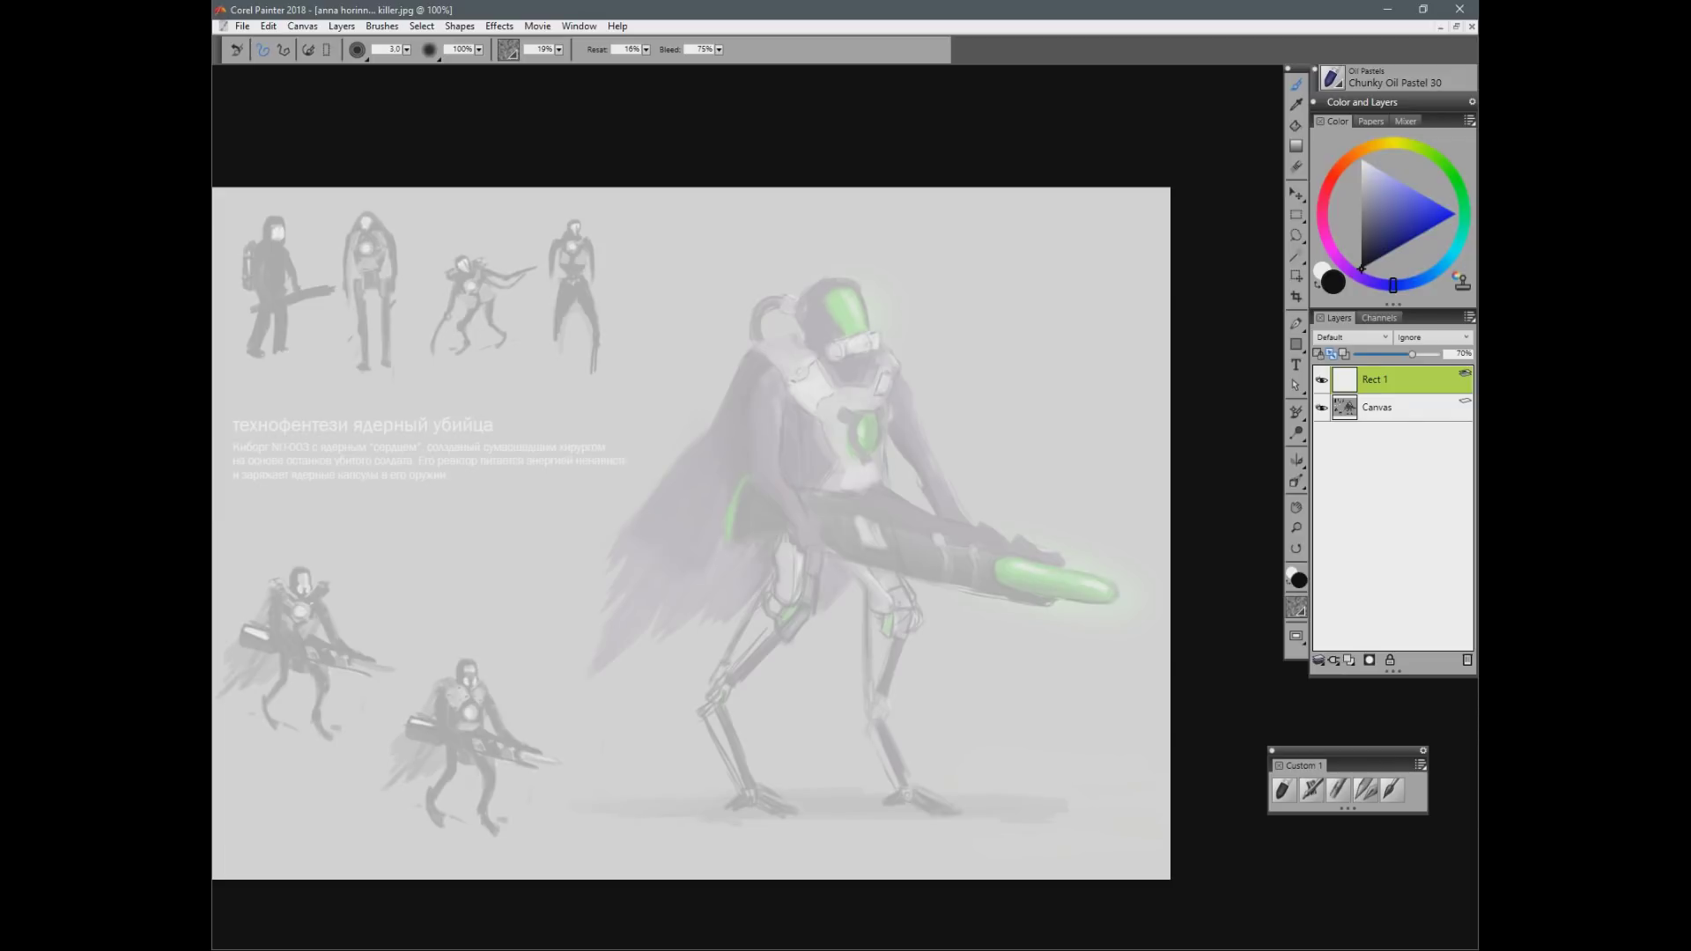
{"action": "key", "text": "ctrl+shift+n"}
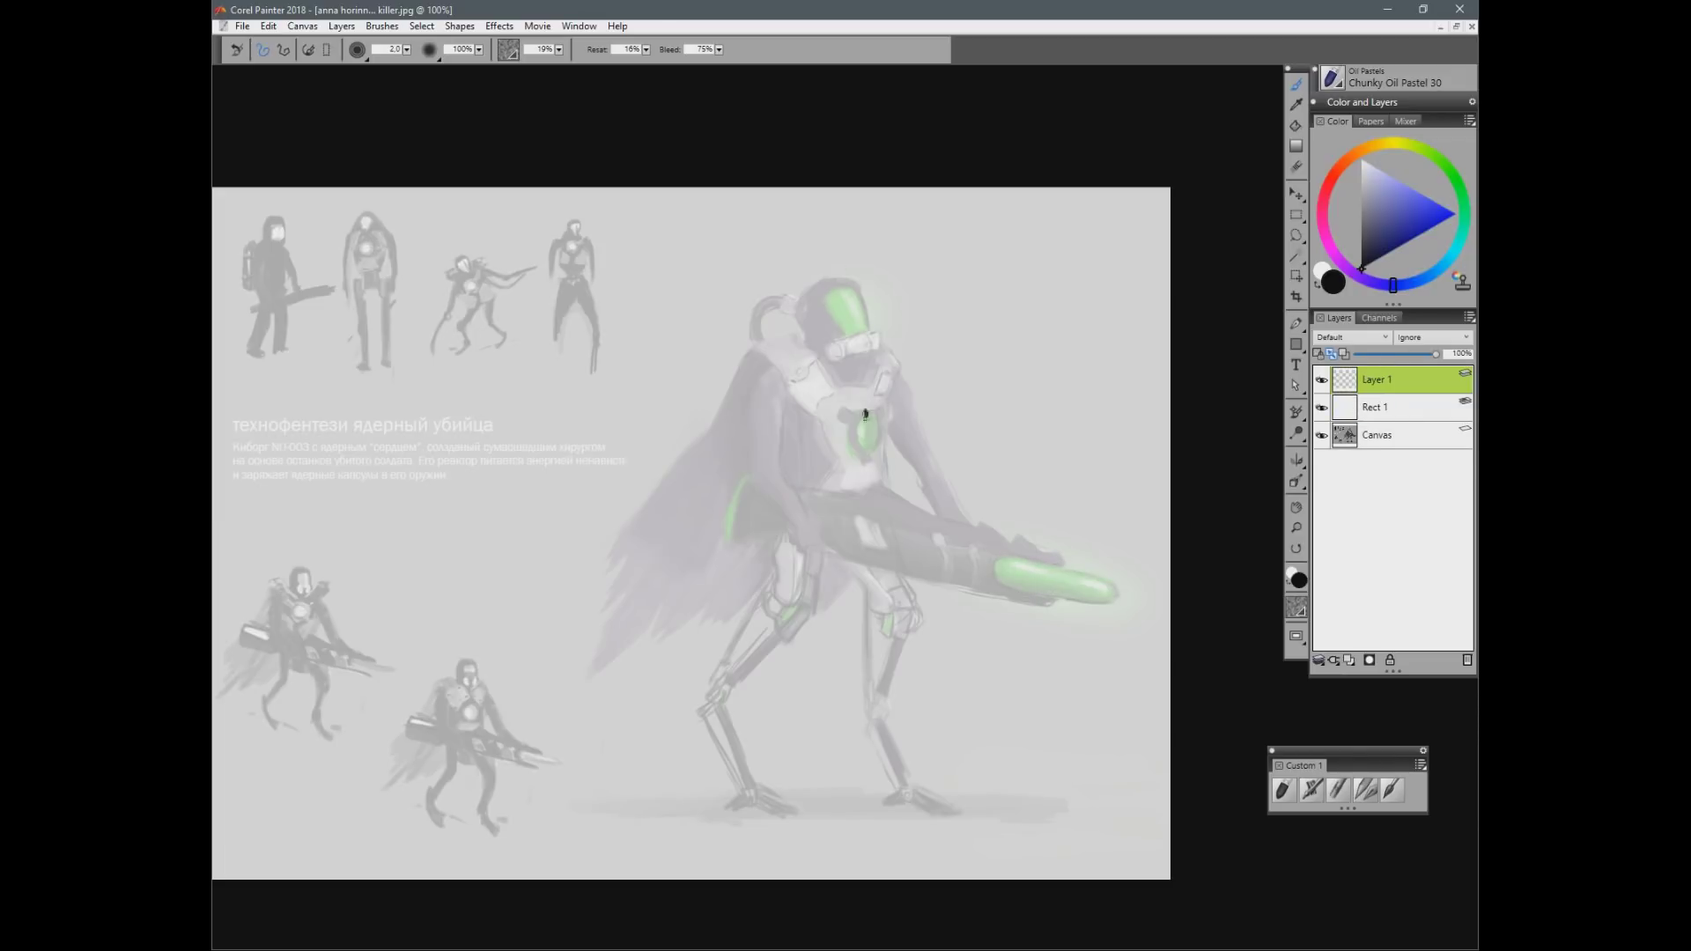
{"action": "left_click_drag", "start_coordinate": [864, 414], "coordinate": [863, 411]}
{"action": "left_click_drag", "start_coordinate": [844, 285], "coordinate": [841, 289]}
{"action": "key", "text": "ctrl+z"}
{"action": "key", "text": "ctrl+z"}
{"action": "mouse_move", "coordinate": [821, 291]}
{"action": "left_mouse_down"}
{"action": "mouse_move", "coordinate": [847, 342]}
{"action": "mouse_move", "coordinate": [873, 349]}
{"action": "left_mouse_up"}
{"action": "key", "text": "ctrl+z"}
{"action": "key", "text": "ctrl+z"}
{"action": "key", "text": "ctrl+z"}
{"action": "mouse_move", "coordinate": [857, 446]}
{"action": "left_mouse_down"}
{"action": "mouse_move", "coordinate": [882, 440]}
{"action": "mouse_move", "coordinate": [856, 424]}
{"action": "mouse_move", "coordinate": [869, 455]}
{"action": "left_mouse_up"}
{"action": "key", "text": "ctrl+z"}
{"action": "mouse_move", "coordinate": [792, 387]}
{"action": "left_mouse_down"}
{"action": "mouse_move", "coordinate": [813, 416]}
{"action": "mouse_move", "coordinate": [837, 391]}
{"action": "left_mouse_up"}
{"action": "left_click_drag", "start_coordinate": [790, 400], "coordinate": [813, 423]}
{"action": "mouse_move", "coordinate": [875, 391]}
{"action": "left_mouse_down"}
{"action": "mouse_move", "coordinate": [889, 404]}
{"action": "mouse_move", "coordinate": [874, 390]}
{"action": "left_mouse_up"}
{"action": "left_click_drag", "start_coordinate": [885, 368], "coordinate": [899, 388]}
{"action": "key", "text": "ctrl+z"}
{"action": "key", "text": "ctrl+z"}
{"action": "mouse_move", "coordinate": [861, 397]}
{"action": "left_mouse_down"}
{"action": "mouse_move", "coordinate": [847, 390]}
{"action": "mouse_move", "coordinate": [870, 391]}
{"action": "left_mouse_up"}
Step: Sketch the thigh, round knee joint and upper shin of the cyborg's leg nearest the gun barrel
{"action": "left_click_drag", "start_coordinate": [926, 646], "coordinate": [996, 629]}
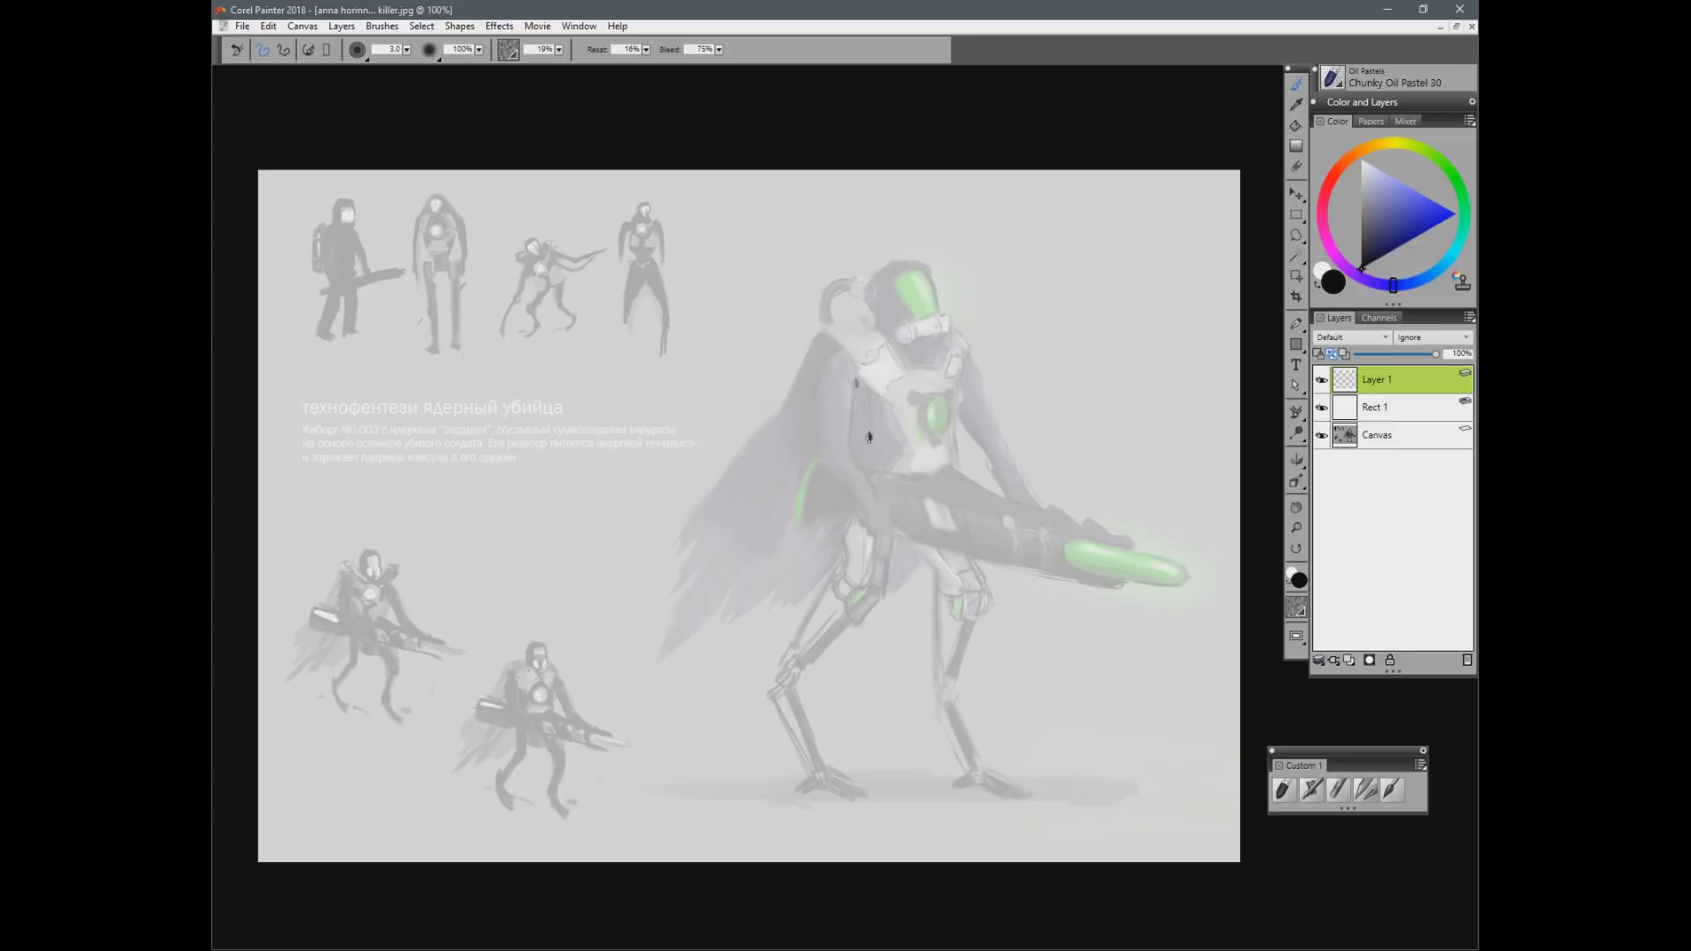
{"action": "mouse_move", "coordinate": [990, 357]}
{"action": "left_mouse_down"}
{"action": "mouse_move", "coordinate": [957, 438]}
{"action": "mouse_move", "coordinate": [1000, 587]}
{"action": "left_mouse_up"}
{"action": "key", "text": "bracketleft"}
{"action": "left_click_drag", "start_coordinate": [958, 511], "coordinate": [1003, 604]}
{"action": "left_click_drag", "start_coordinate": [977, 535], "coordinate": [1001, 628]}
{"action": "key", "text": "ctrl+plus"}
{"action": "mouse_move", "coordinate": [960, 575]}
{"action": "left_mouse_down"}
{"action": "mouse_move", "coordinate": [1020, 683]}
{"action": "mouse_move", "coordinate": [1036, 625]}
{"action": "mouse_move", "coordinate": [1028, 659]}
{"action": "mouse_move", "coordinate": [1044, 645]}
{"action": "mouse_move", "coordinate": [1049, 668]}
{"action": "mouse_move", "coordinate": [1019, 669]}
{"action": "mouse_move", "coordinate": [1079, 662]}
{"action": "mouse_move", "coordinate": [1045, 682]}
{"action": "mouse_move", "coordinate": [1066, 673]}
{"action": "mouse_move", "coordinate": [1015, 771]}
{"action": "left_mouse_up"}
{"action": "left_click_drag", "start_coordinate": [1020, 665], "coordinate": [1075, 662]}
{"action": "mouse_move", "coordinate": [1063, 661]}
{"action": "left_mouse_down"}
{"action": "mouse_move", "coordinate": [1069, 676]}
{"action": "mouse_move", "coordinate": [1020, 709]}
{"action": "mouse_move", "coordinate": [989, 772]}
{"action": "mouse_move", "coordinate": [1004, 801]}
{"action": "mouse_move", "coordinate": [974, 799]}
{"action": "mouse_move", "coordinate": [1013, 780]}
{"action": "left_mouse_up"}
{"action": "key", "text": "ctrl+minus"}
Step: Sketch the lower shin and flat toed foot of the leg nearest the gun barrel
{"action": "left_click_drag", "start_coordinate": [1093, 611], "coordinate": [1064, 537]}
{"action": "mouse_move", "coordinate": [906, 495]}
{"action": "left_mouse_down"}
{"action": "mouse_move", "coordinate": [908, 589]}
{"action": "mouse_move", "coordinate": [967, 696]}
{"action": "left_mouse_up"}
{"action": "mouse_move", "coordinate": [913, 637]}
{"action": "left_mouse_down"}
{"action": "mouse_move", "coordinate": [948, 703]}
{"action": "mouse_move", "coordinate": [1009, 718]}
{"action": "left_mouse_up"}
{"action": "left_click_drag", "start_coordinate": [1012, 709], "coordinate": [931, 717]}
Step: Sketch the hip line and the other leg's thigh, knee joint and bent shin with a thin brush
{"action": "mouse_move", "coordinate": [885, 444]}
{"action": "left_mouse_down"}
{"action": "mouse_move", "coordinate": [845, 535]}
{"action": "mouse_move", "coordinate": [827, 435]}
{"action": "left_mouse_up"}
{"action": "mouse_move", "coordinate": [825, 504]}
{"action": "left_mouse_down"}
{"action": "mouse_move", "coordinate": [800, 531]}
{"action": "mouse_move", "coordinate": [821, 509]}
{"action": "mouse_move", "coordinate": [839, 538]}
{"action": "mouse_move", "coordinate": [775, 596]}
{"action": "left_mouse_up"}
{"action": "key", "text": "["}
{"action": "mouse_move", "coordinate": [831, 545]}
{"action": "left_mouse_down"}
{"action": "mouse_move", "coordinate": [775, 597]}
{"action": "mouse_move", "coordinate": [739, 595]}
{"action": "mouse_move", "coordinate": [753, 605]}
{"action": "mouse_move", "coordinate": [732, 694]}
{"action": "left_mouse_up"}
{"action": "left_click_drag", "start_coordinate": [761, 606], "coordinate": [743, 705]}
{"action": "left_click_drag", "start_coordinate": [752, 636], "coordinate": [742, 697]}
{"action": "mouse_move", "coordinate": [736, 705]}
{"action": "left_mouse_down"}
{"action": "mouse_move", "coordinate": [727, 715]}
{"action": "mouse_move", "coordinate": [776, 720]}
{"action": "mouse_move", "coordinate": [756, 729]}
{"action": "mouse_move", "coordinate": [750, 694]}
{"action": "mouse_move", "coordinate": [776, 727]}
{"action": "mouse_move", "coordinate": [749, 725]}
{"action": "left_mouse_up"}
Step: Undo the last four lower-leg strokes, redraw that leg's ankle and foot, and reinforce the shin lines of both legs
{"action": "key", "text": "ctrl+z"}
{"action": "key", "text": "ctrl+z"}
{"action": "key", "text": "ctrl+z"}
{"action": "key", "text": "ctrl+z"}
{"action": "left_click_drag", "start_coordinate": [732, 695], "coordinate": [724, 709]}
{"action": "mouse_move", "coordinate": [751, 642]}
{"action": "left_mouse_down"}
{"action": "mouse_move", "coordinate": [744, 689]}
{"action": "mouse_move", "coordinate": [757, 601]}
{"action": "left_mouse_up"}
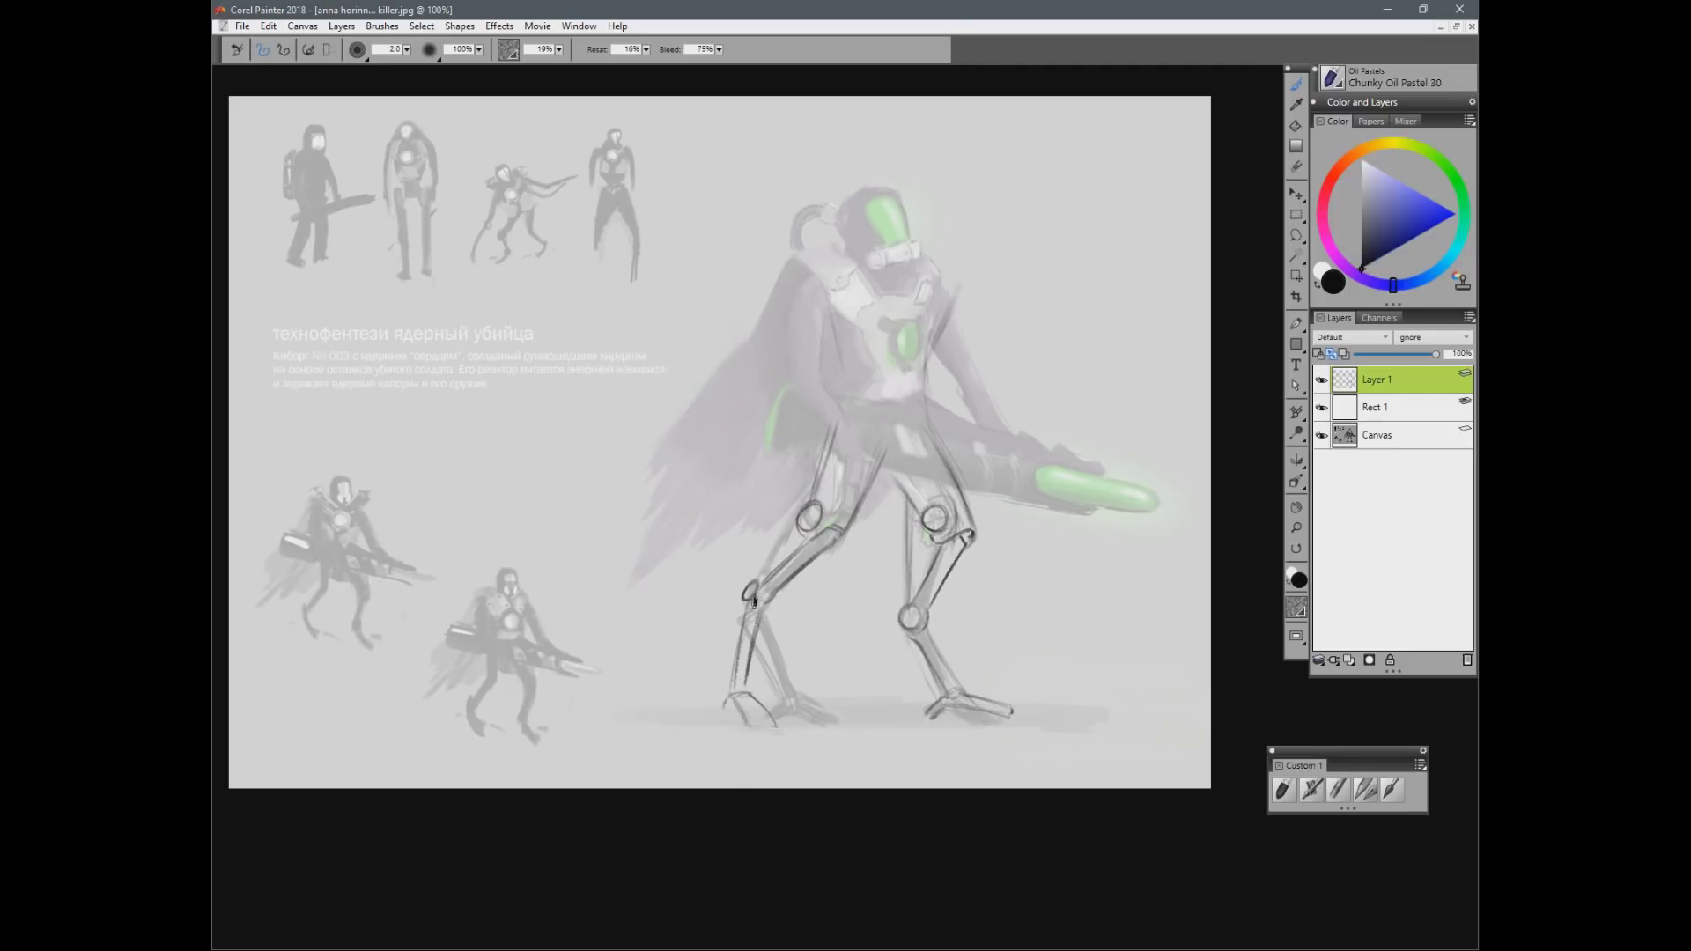
{"action": "left_click_drag", "start_coordinate": [909, 507], "coordinate": [908, 612]}
{"action": "left_click_drag", "start_coordinate": [761, 583], "coordinate": [796, 531]}
Step: Outline the cyborg's torso with a waist line and two tapering side contours, redoing the back contour
{"action": "mouse_move", "coordinate": [835, 393]}
{"action": "left_mouse_down"}
{"action": "mouse_move", "coordinate": [887, 427]}
{"action": "mouse_move", "coordinate": [914, 409]}
{"action": "mouse_move", "coordinate": [932, 355]}
{"action": "left_mouse_up"}
{"action": "left_click_drag", "start_coordinate": [880, 257], "coordinate": [833, 431]}
{"action": "left_click_drag", "start_coordinate": [861, 285], "coordinate": [836, 417]}
{"action": "key", "text": "ctrl+z"}
{"action": "key", "text": "ctrl+z"}
{"action": "left_click_drag", "start_coordinate": [848, 324], "coordinate": [839, 418]}
{"action": "mouse_move", "coordinate": [860, 286]}
{"action": "left_mouse_down"}
{"action": "mouse_move", "coordinate": [879, 271]}
{"action": "mouse_move", "coordinate": [833, 291]}
{"action": "mouse_move", "coordinate": [938, 280]}
{"action": "mouse_move", "coordinate": [976, 310]}
{"action": "mouse_move", "coordinate": [925, 396]}
{"action": "left_mouse_up"}
Step: Sketch a long, forward-jutting head with a downturned snout and a round joint over the old helmet
{"action": "left_click_drag", "start_coordinate": [900, 264], "coordinate": [973, 242]}
{"action": "key", "text": "ctrl+z"}
{"action": "key", "text": "["}
{"action": "mouse_move", "coordinate": [860, 252]}
{"action": "left_mouse_down"}
{"action": "mouse_move", "coordinate": [989, 217]}
{"action": "mouse_move", "coordinate": [1004, 278]}
{"action": "left_mouse_up"}
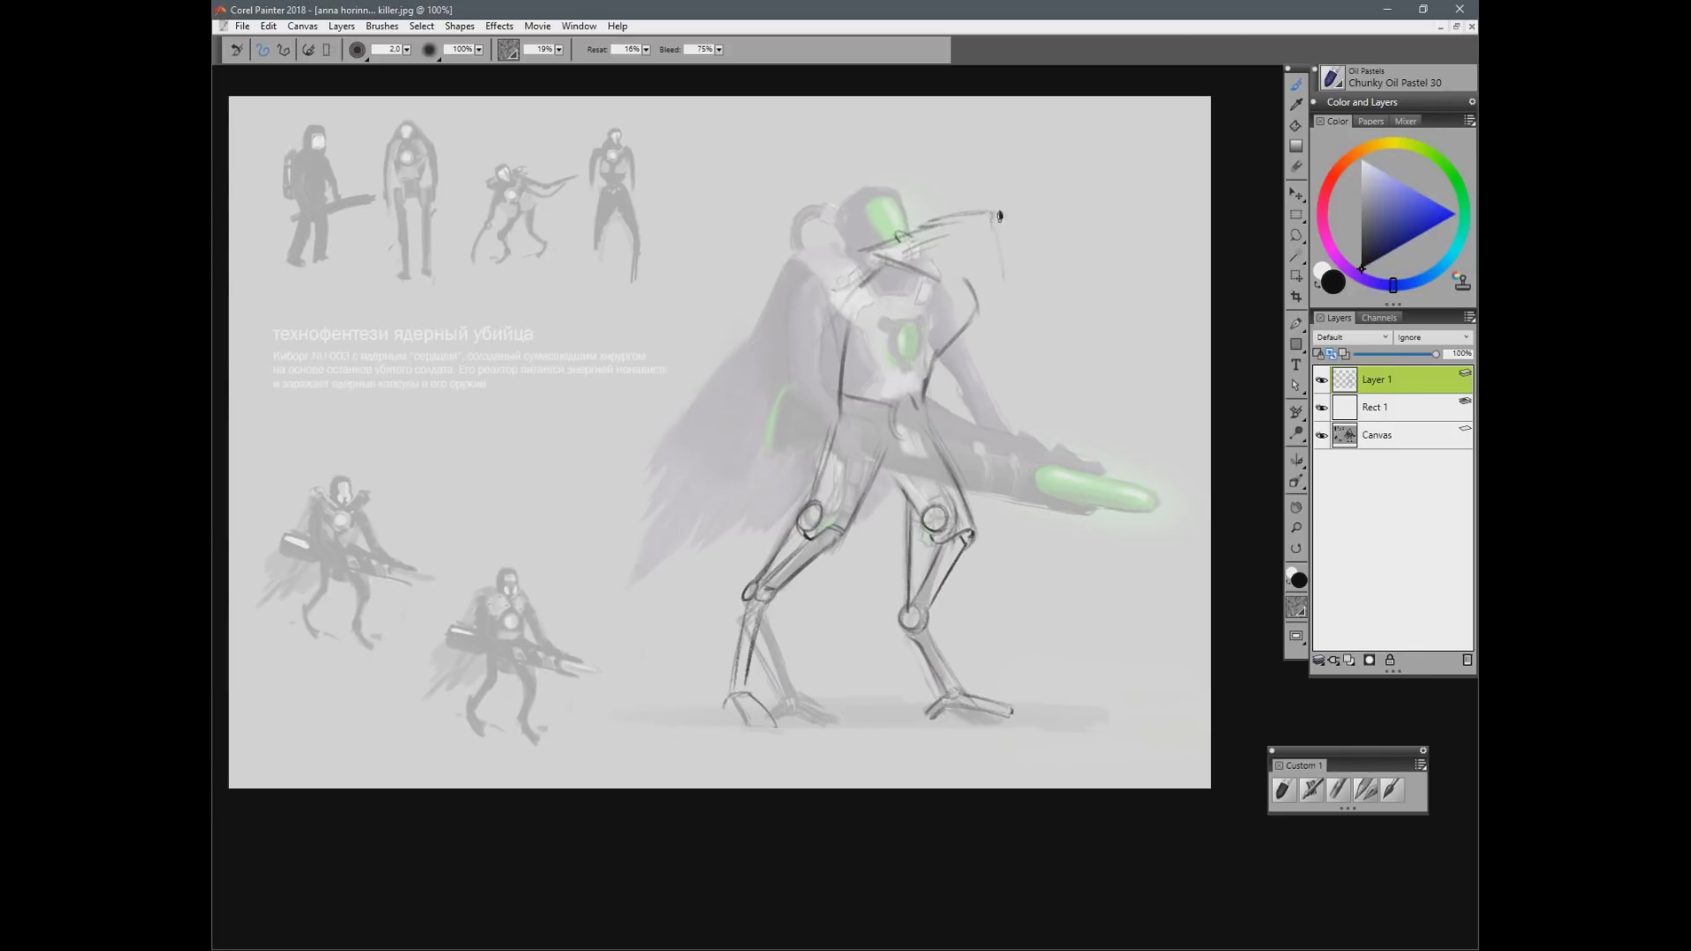
{"action": "mouse_move", "coordinate": [987, 217]}
{"action": "left_mouse_down"}
{"action": "mouse_move", "coordinate": [1018, 209]}
{"action": "mouse_move", "coordinate": [1025, 291]}
{"action": "mouse_move", "coordinate": [1024, 212]}
{"action": "mouse_move", "coordinate": [1038, 220]}
{"action": "mouse_move", "coordinate": [1026, 269]}
{"action": "mouse_move", "coordinate": [997, 280]}
{"action": "mouse_move", "coordinate": [1029, 291]}
{"action": "mouse_move", "coordinate": [968, 280]}
{"action": "mouse_move", "coordinate": [993, 268]}
{"action": "mouse_move", "coordinate": [988, 222]}
{"action": "mouse_move", "coordinate": [1019, 281]}
{"action": "left_mouse_up"}
{"action": "key", "text": "n"}
{"action": "key", "text": "b"}
{"action": "key", "text": "["}
{"action": "left_click_drag", "start_coordinate": [988, 224], "coordinate": [999, 244]}
{"action": "key", "text": "]"}
Step: Sketch the collar and rear shoulder contour, and undo the curve across the chest
{"action": "left_click_drag", "start_coordinate": [860, 251], "coordinate": [835, 258]}
{"action": "left_click_drag", "start_coordinate": [797, 333], "coordinate": [779, 354]}
{"action": "mouse_move", "coordinate": [822, 289]}
{"action": "left_mouse_down"}
{"action": "mouse_move", "coordinate": [826, 318]}
{"action": "mouse_move", "coordinate": [943, 361]}
{"action": "mouse_move", "coordinate": [962, 322]}
{"action": "left_mouse_up"}
{"action": "key", "text": "ctrl+z"}
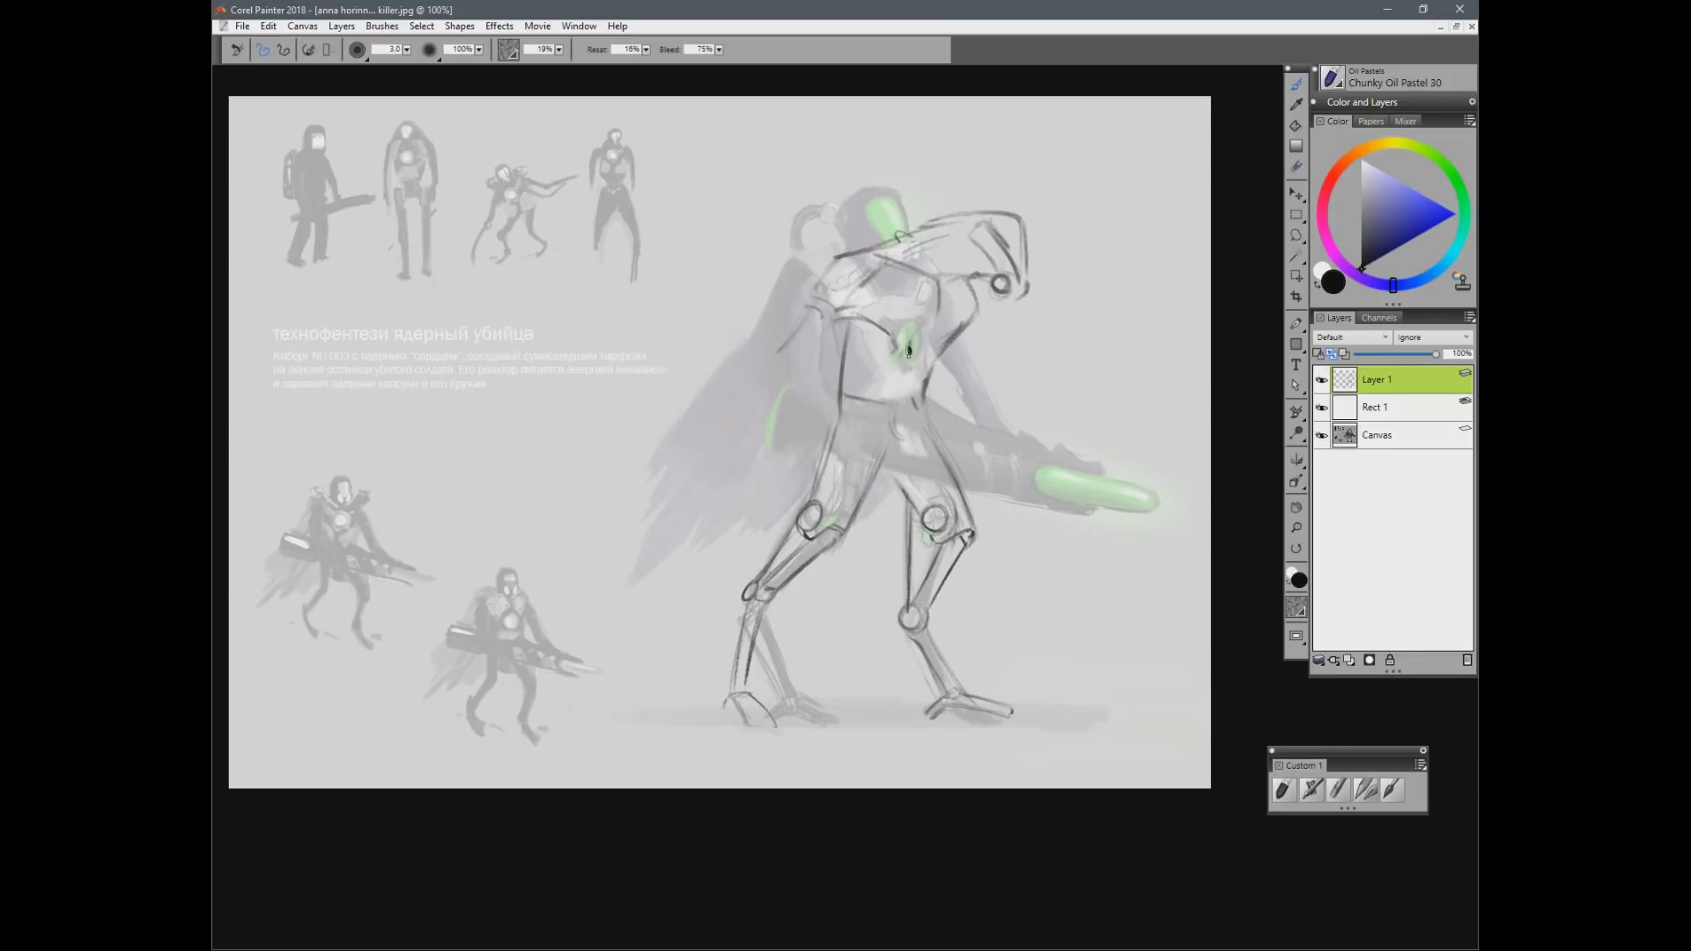
{"action": "key", "text": "ctrl+z"}
Step: Draw a radiation trefoil emblem with a round centre on the chest and a small ring at the collar
{"action": "mouse_move", "coordinate": [925, 305]}
{"action": "left_mouse_down"}
{"action": "mouse_move", "coordinate": [942, 328]}
{"action": "mouse_move", "coordinate": [913, 364]}
{"action": "left_mouse_up"}
{"action": "left_click_drag", "start_coordinate": [941, 354], "coordinate": [924, 392]}
{"action": "mouse_move", "coordinate": [927, 356]}
{"action": "left_mouse_down"}
{"action": "mouse_move", "coordinate": [948, 308]}
{"action": "mouse_move", "coordinate": [932, 374]}
{"action": "left_mouse_up"}
{"action": "mouse_move", "coordinate": [919, 328]}
{"action": "left_mouse_down"}
{"action": "mouse_move", "coordinate": [911, 307]}
{"action": "mouse_move", "coordinate": [934, 301]}
{"action": "left_mouse_up"}
{"action": "left_click_drag", "start_coordinate": [933, 285], "coordinate": [957, 341]}
{"action": "left_click_drag", "start_coordinate": [863, 316], "coordinate": [875, 273]}
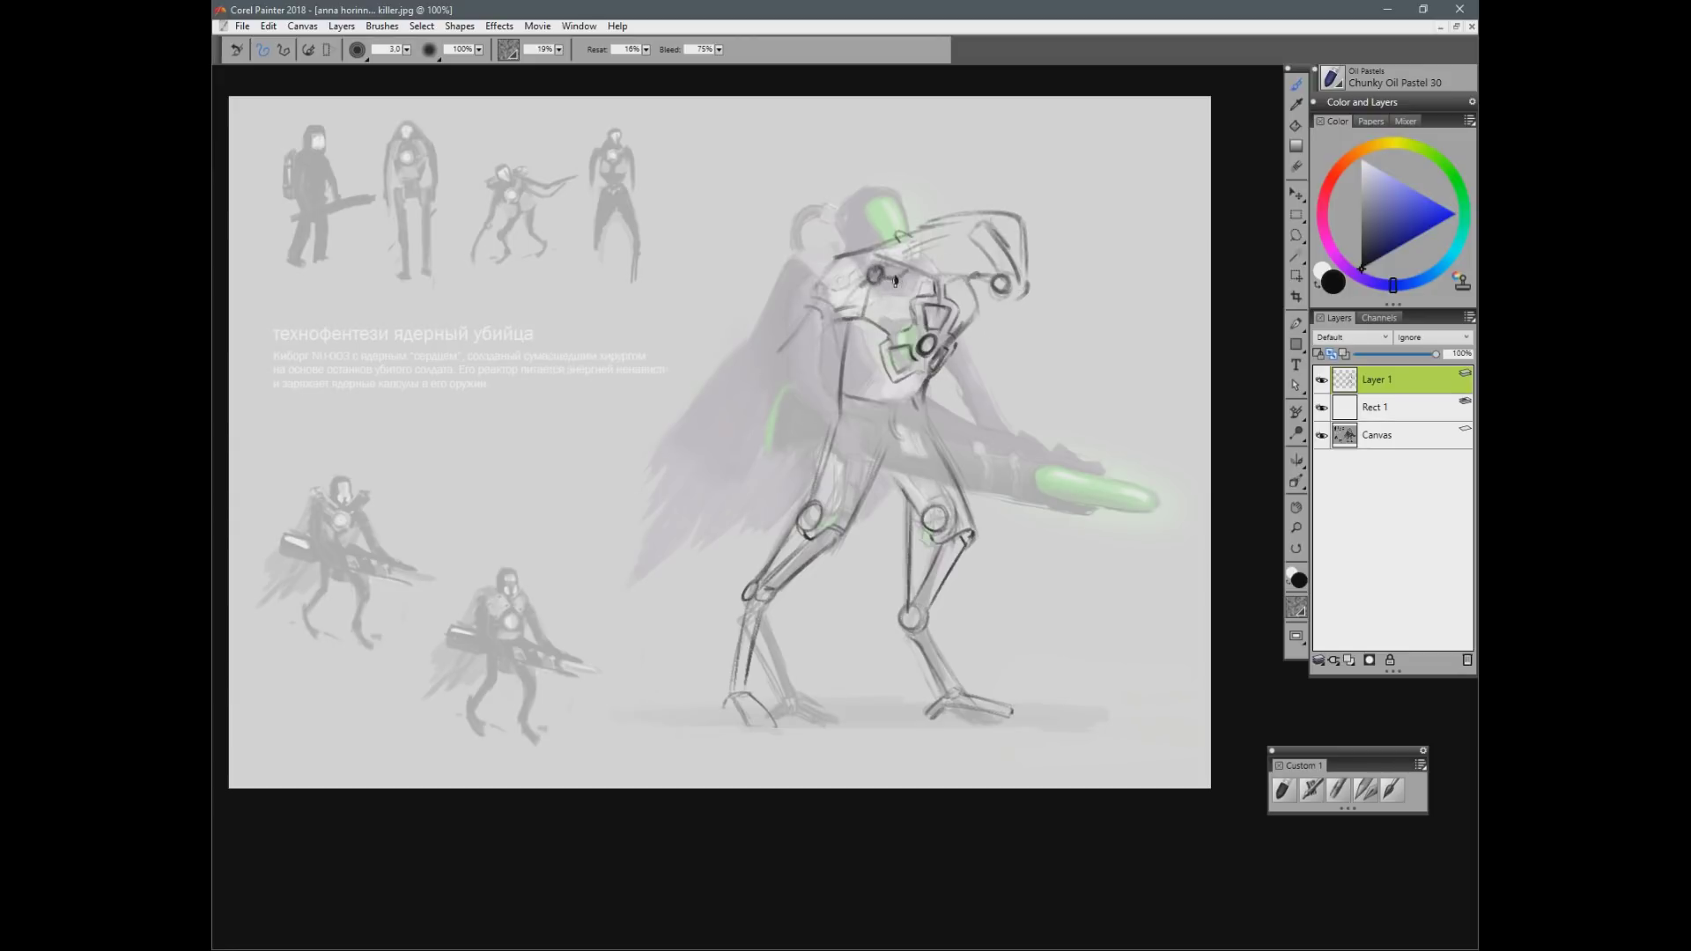
Step: Draw the lower head edge and a long arched crest sweeping back over the head
{"action": "left_click_drag", "start_coordinate": [916, 266], "coordinate": [967, 255]}
{"action": "mouse_move", "coordinate": [895, 241]}
{"action": "left_mouse_down"}
{"action": "mouse_move", "coordinate": [1012, 218]}
{"action": "mouse_move", "coordinate": [890, 202]}
{"action": "mouse_move", "coordinate": [820, 234]}
{"action": "left_mouse_up"}
{"action": "key", "text": "bracketright"}
{"action": "mouse_move", "coordinate": [953, 212]}
{"action": "left_mouse_down"}
{"action": "mouse_move", "coordinate": [890, 210]}
{"action": "mouse_move", "coordinate": [818, 267]}
{"action": "mouse_move", "coordinate": [808, 228]}
{"action": "left_mouse_up"}
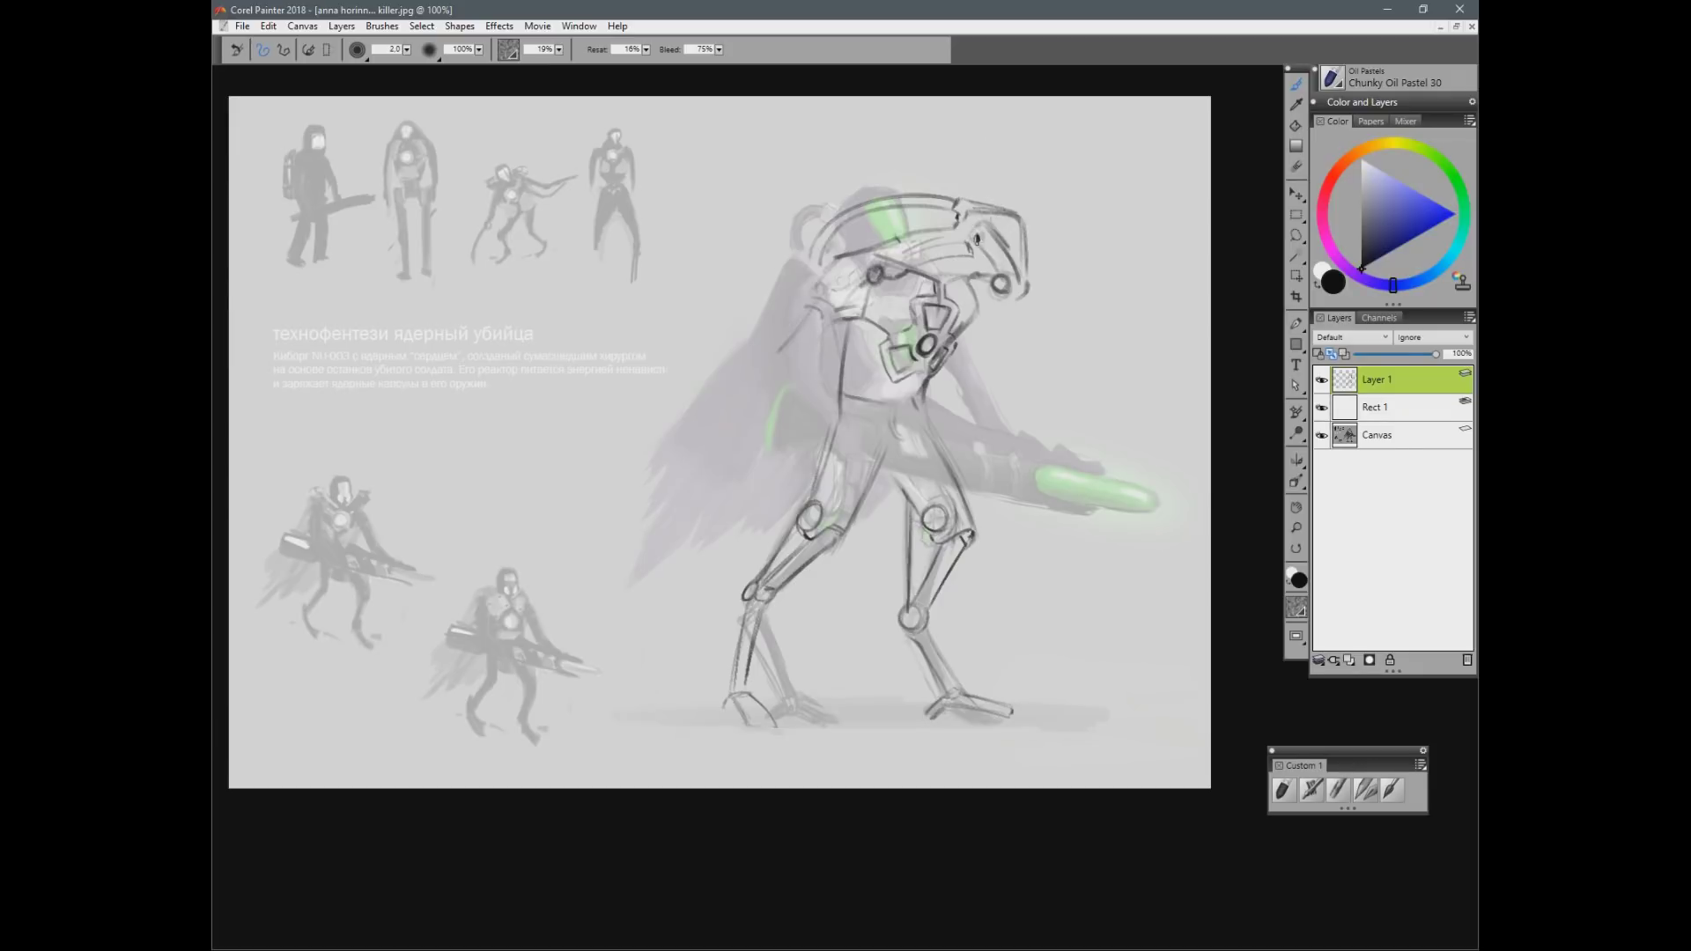
Step: Refine the snout and neck outline, and clean up the stray head lines with the eraser
{"action": "mouse_move", "coordinate": [976, 238]}
{"action": "left_mouse_down"}
{"action": "mouse_move", "coordinate": [1006, 276]}
{"action": "mouse_move", "coordinate": [1027, 226]}
{"action": "mouse_move", "coordinate": [1013, 266]}
{"action": "left_mouse_up"}
{"action": "key", "text": "ctrl+z"}
{"action": "key", "text": "n"}
{"action": "key", "text": "b"}
{"action": "key", "text": "n"}
{"action": "key", "text": "b"}
{"action": "left_click_drag", "start_coordinate": [1046, 226], "coordinate": [1005, 308]}
{"action": "left_click_drag", "start_coordinate": [1020, 299], "coordinate": [1019, 306]}
{"action": "key", "text": "n"}
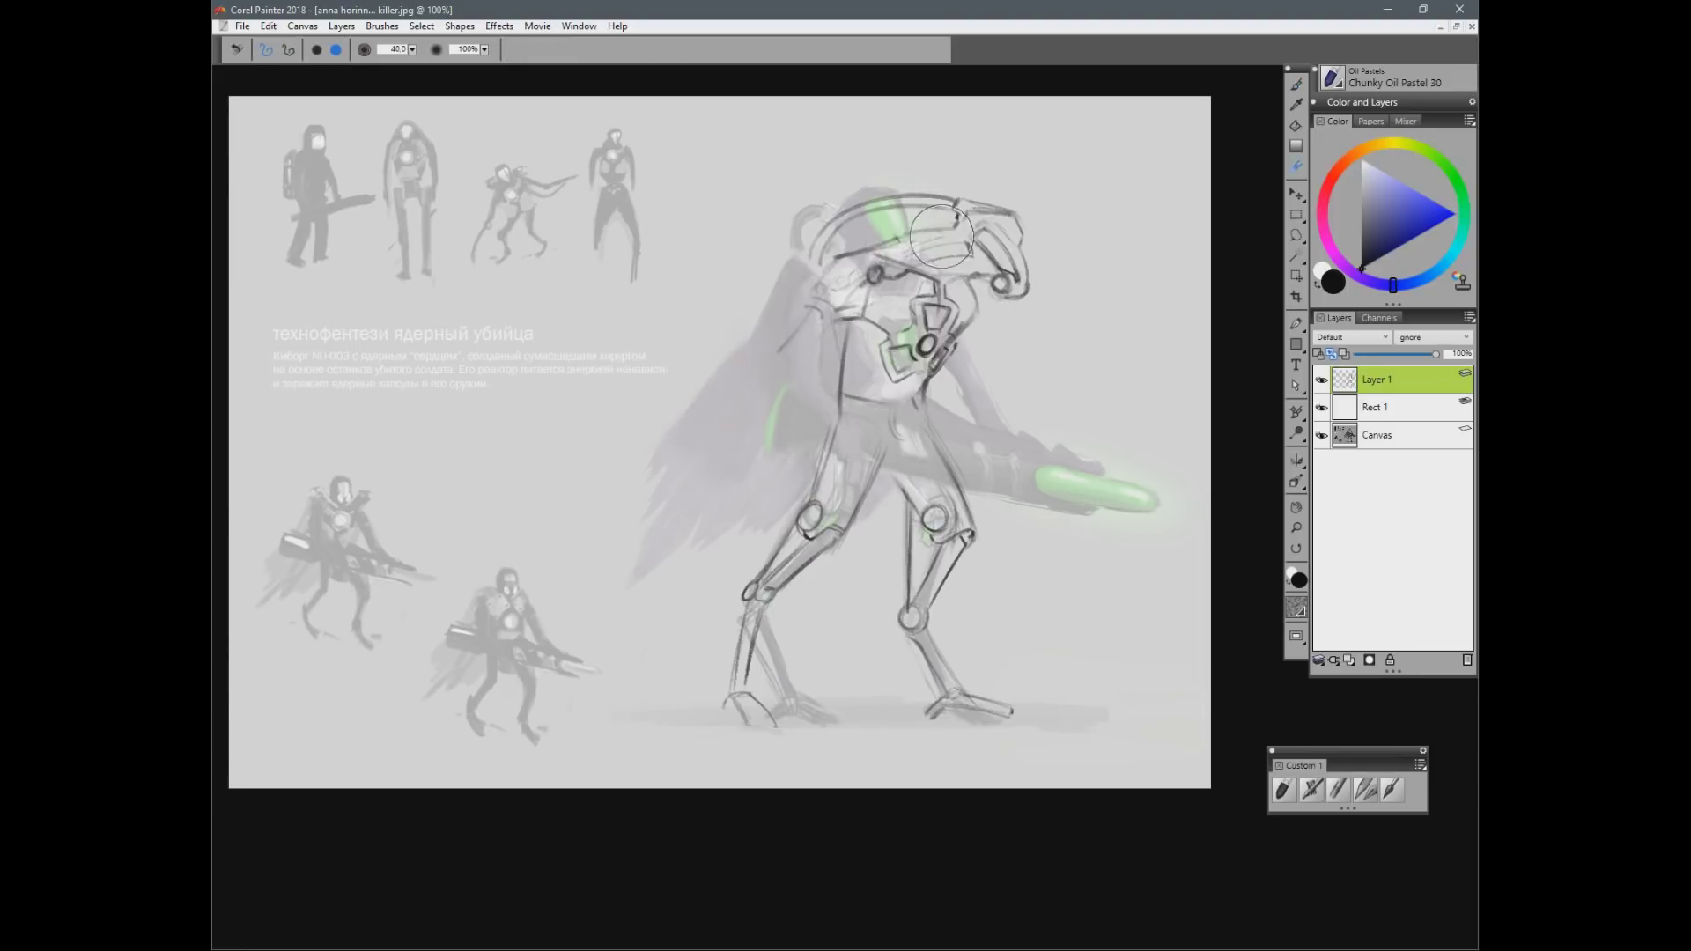
{"action": "key", "text": "b"}
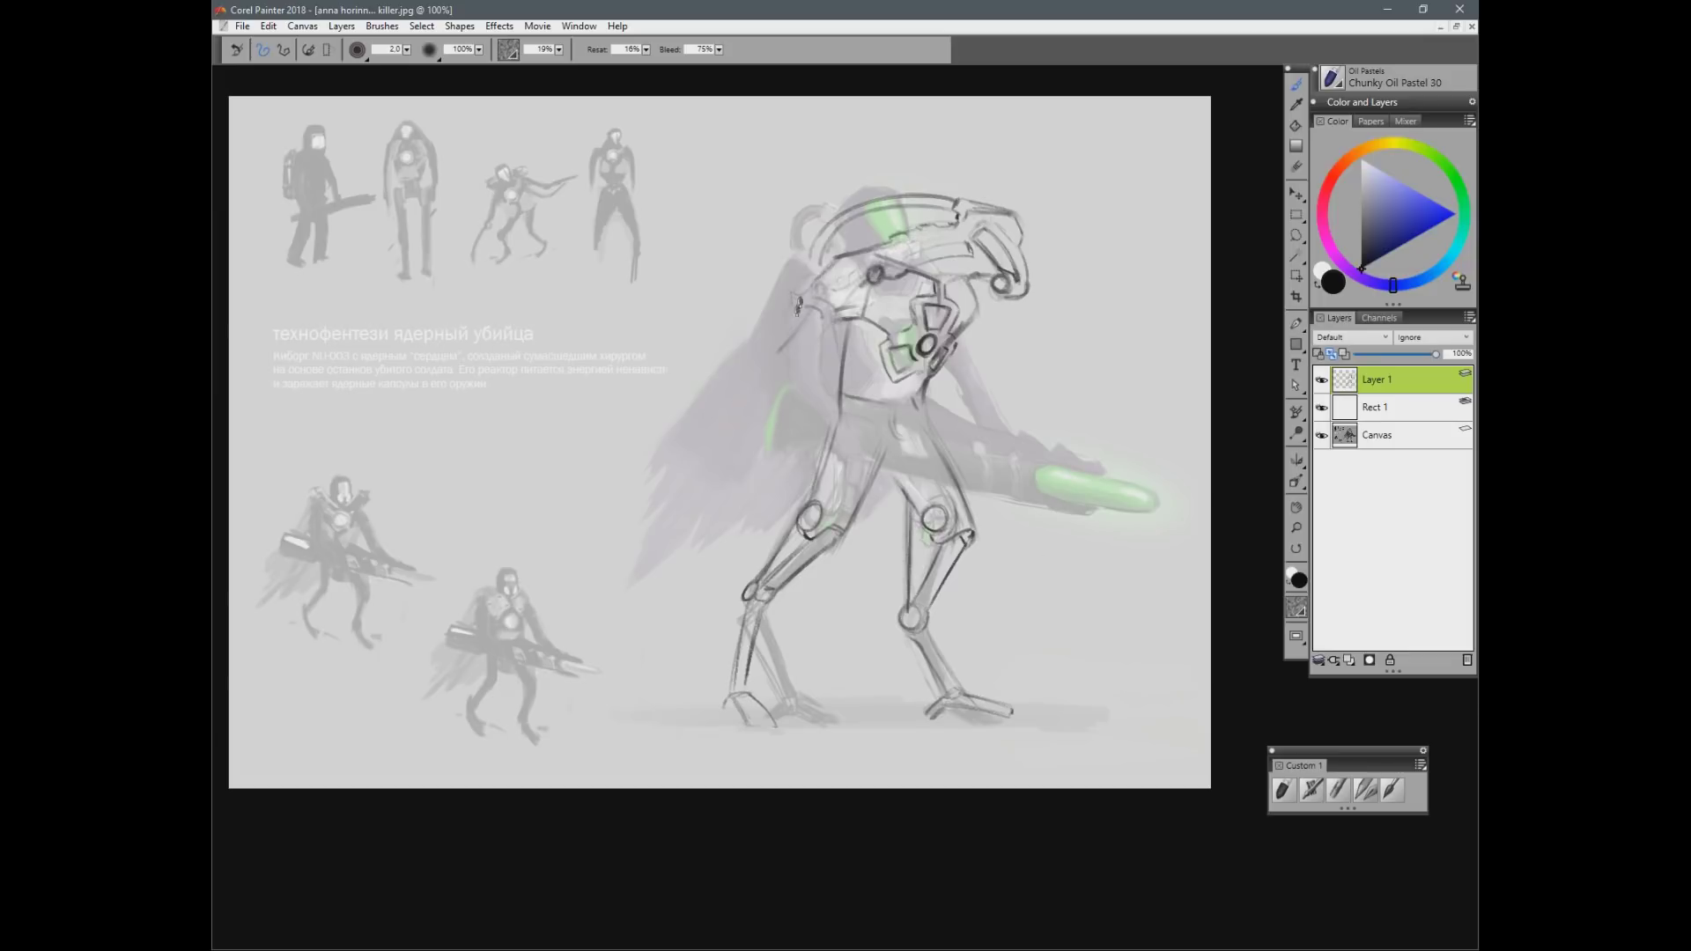
Step: Sketch both thin arms, the rear one bent behind the torso and the front one reaching to grip the gun
{"action": "mouse_move", "coordinate": [754, 342]}
{"action": "left_mouse_down"}
{"action": "mouse_move", "coordinate": [814, 348]}
{"action": "mouse_move", "coordinate": [799, 306]}
{"action": "mouse_move", "coordinate": [739, 360]}
{"action": "mouse_move", "coordinate": [759, 345]}
{"action": "mouse_move", "coordinate": [809, 413]}
{"action": "mouse_move", "coordinate": [776, 393]}
{"action": "mouse_move", "coordinate": [762, 350]}
{"action": "mouse_move", "coordinate": [757, 396]}
{"action": "mouse_move", "coordinate": [779, 370]}
{"action": "mouse_move", "coordinate": [782, 404]}
{"action": "mouse_move", "coordinate": [824, 441]}
{"action": "left_mouse_up"}
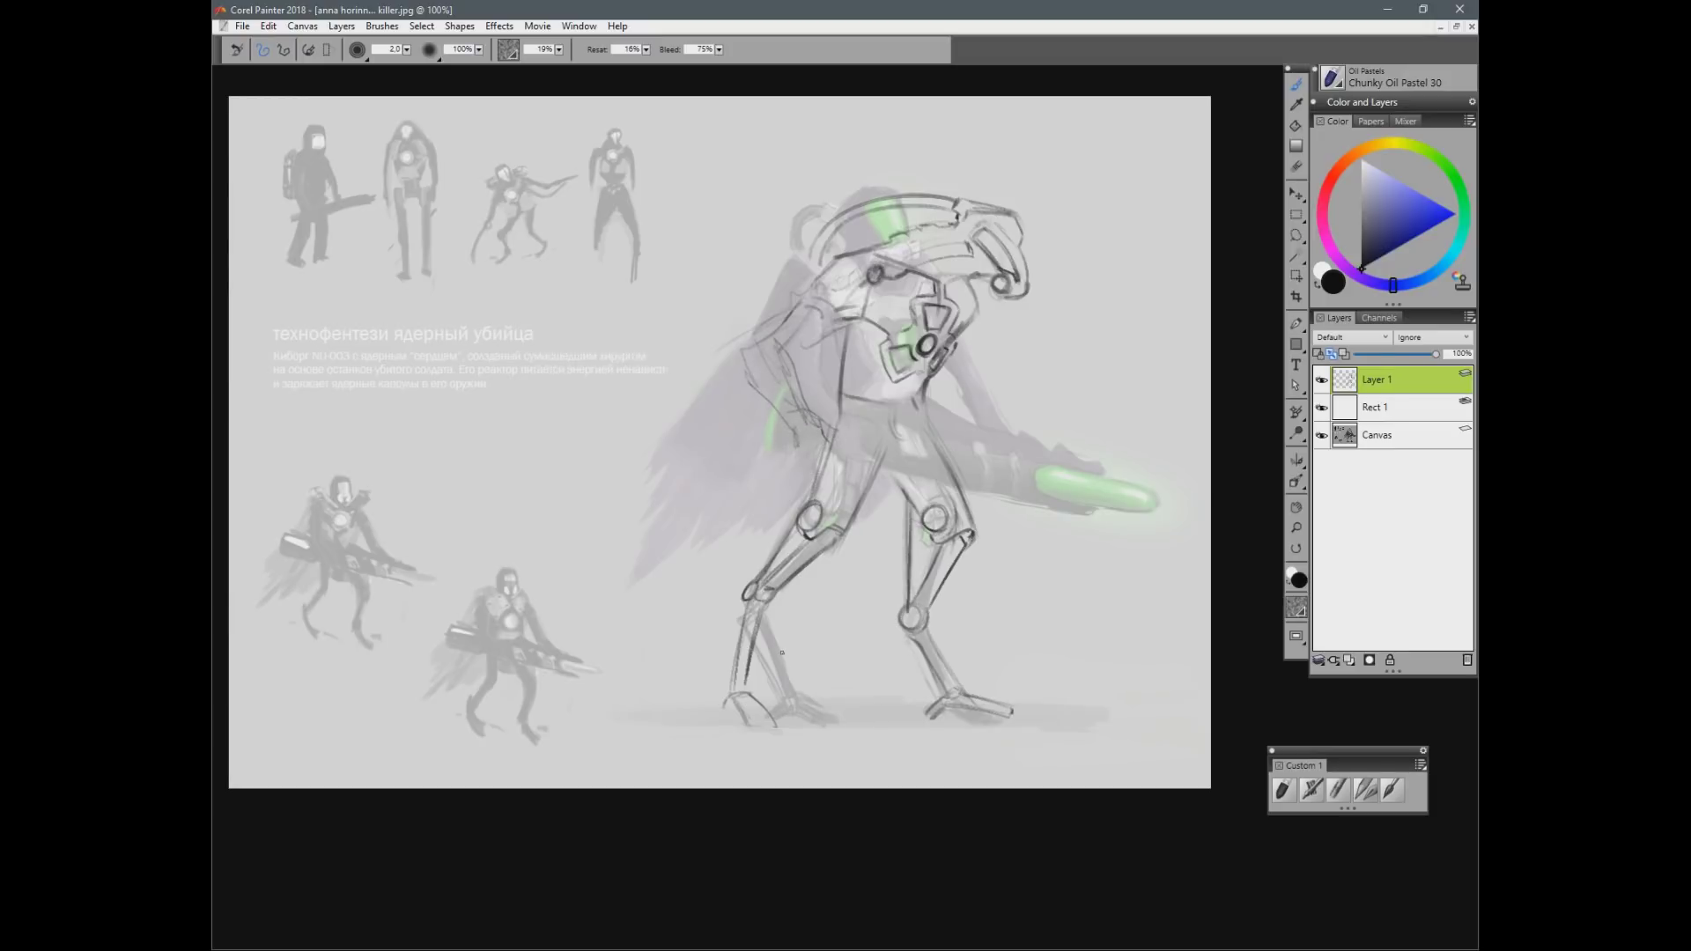
{"action": "left_click_drag", "start_coordinate": [967, 342], "coordinate": [993, 440]}
{"action": "left_click_drag", "start_coordinate": [966, 331], "coordinate": [1012, 437]}
{"action": "mouse_move", "coordinate": [959, 383]}
{"action": "left_mouse_down"}
{"action": "mouse_move", "coordinate": [986, 439]}
{"action": "mouse_move", "coordinate": [998, 414]}
{"action": "mouse_move", "coordinate": [1040, 473]}
{"action": "mouse_move", "coordinate": [1019, 480]}
{"action": "mouse_move", "coordinate": [1035, 465]}
{"action": "mouse_move", "coordinate": [1016, 469]}
{"action": "mouse_move", "coordinate": [1046, 494]}
{"action": "mouse_move", "coordinate": [1023, 472]}
{"action": "mouse_move", "coordinate": [1044, 469]}
{"action": "mouse_move", "coordinate": [1031, 496]}
{"action": "mouse_move", "coordinate": [1050, 478]}
{"action": "mouse_move", "coordinate": [1057, 500]}
{"action": "mouse_move", "coordinate": [1055, 432]}
{"action": "mouse_move", "coordinate": [1036, 467]}
{"action": "left_mouse_up"}
{"action": "left_click_drag", "start_coordinate": [971, 336], "coordinate": [985, 386]}
Step: Add plating details along the side of the head and strengthen the neck and rear shoulder plates
{"action": "mouse_move", "coordinate": [968, 288]}
{"action": "left_mouse_down"}
{"action": "mouse_move", "coordinate": [982, 333]}
{"action": "mouse_move", "coordinate": [977, 275]}
{"action": "mouse_move", "coordinate": [949, 291]}
{"action": "mouse_move", "coordinate": [973, 307]}
{"action": "mouse_move", "coordinate": [872, 260]}
{"action": "mouse_move", "coordinate": [921, 229]}
{"action": "mouse_move", "coordinate": [938, 231]}
{"action": "mouse_move", "coordinate": [902, 243]}
{"action": "mouse_move", "coordinate": [966, 232]}
{"action": "left_mouse_up"}
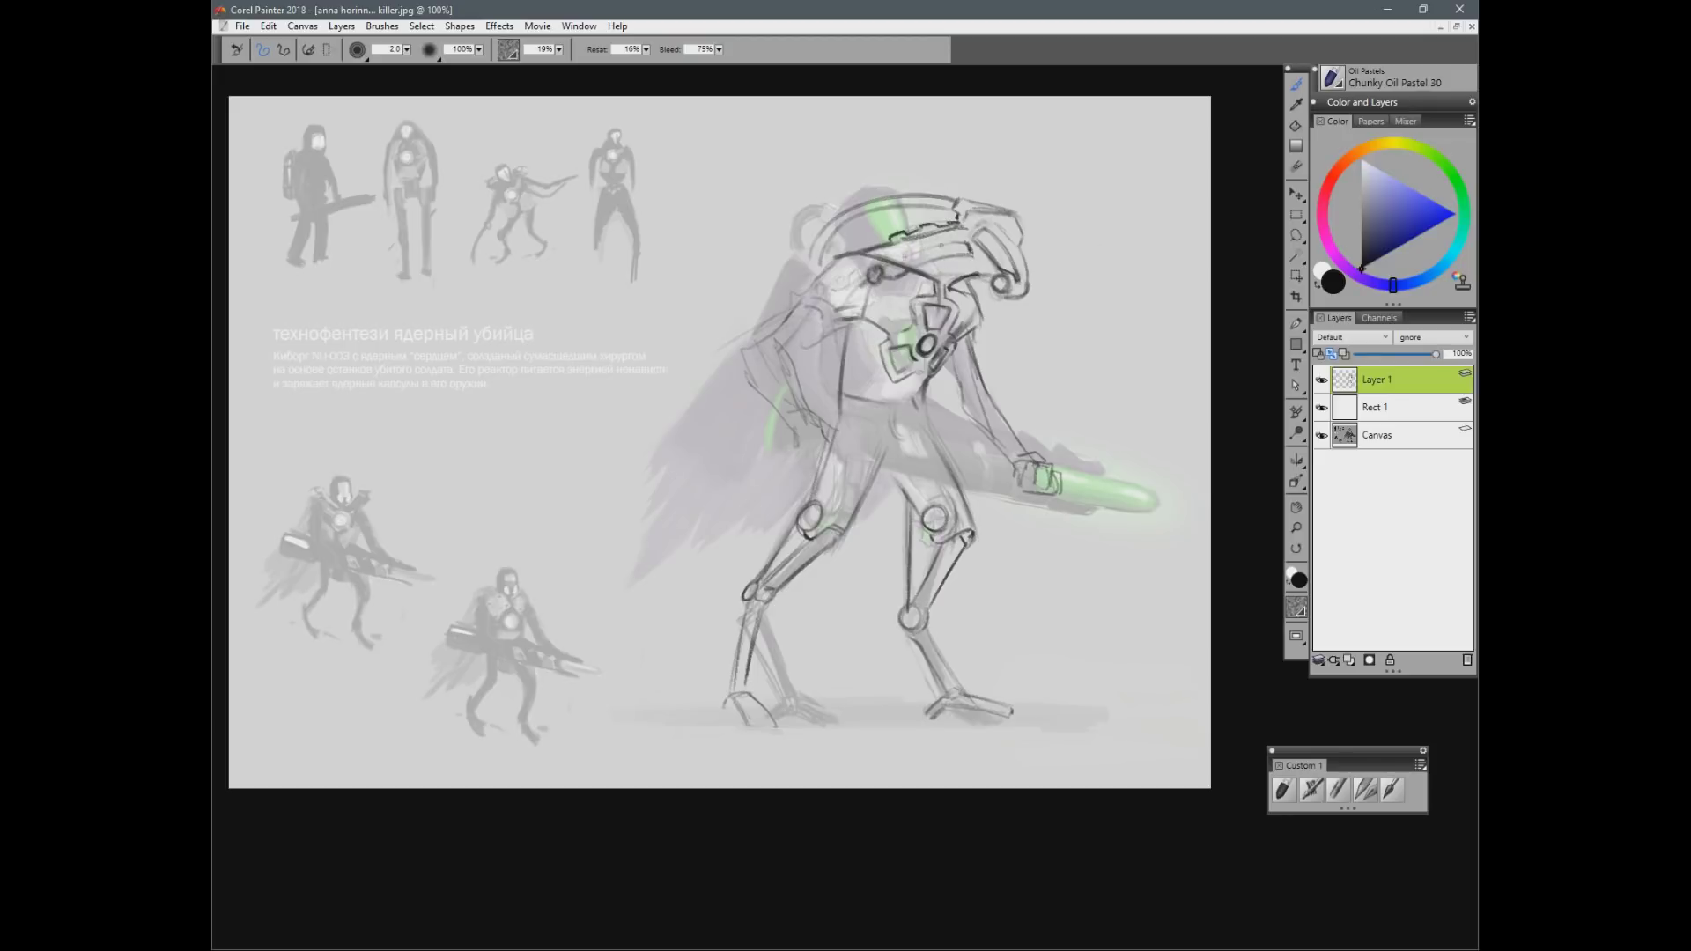
{"action": "left_click_drag", "start_coordinate": [931, 269], "coordinate": [986, 280]}
{"action": "mouse_move", "coordinate": [829, 268]}
{"action": "left_mouse_down"}
{"action": "mouse_move", "coordinate": [789, 303]}
{"action": "mouse_move", "coordinate": [832, 311]}
{"action": "mouse_move", "coordinate": [878, 290]}
{"action": "mouse_move", "coordinate": [817, 314]}
{"action": "mouse_move", "coordinate": [863, 316]}
{"action": "mouse_move", "coordinate": [864, 287]}
{"action": "mouse_move", "coordinate": [802, 309]}
{"action": "mouse_move", "coordinate": [854, 266]}
{"action": "left_mouse_up"}
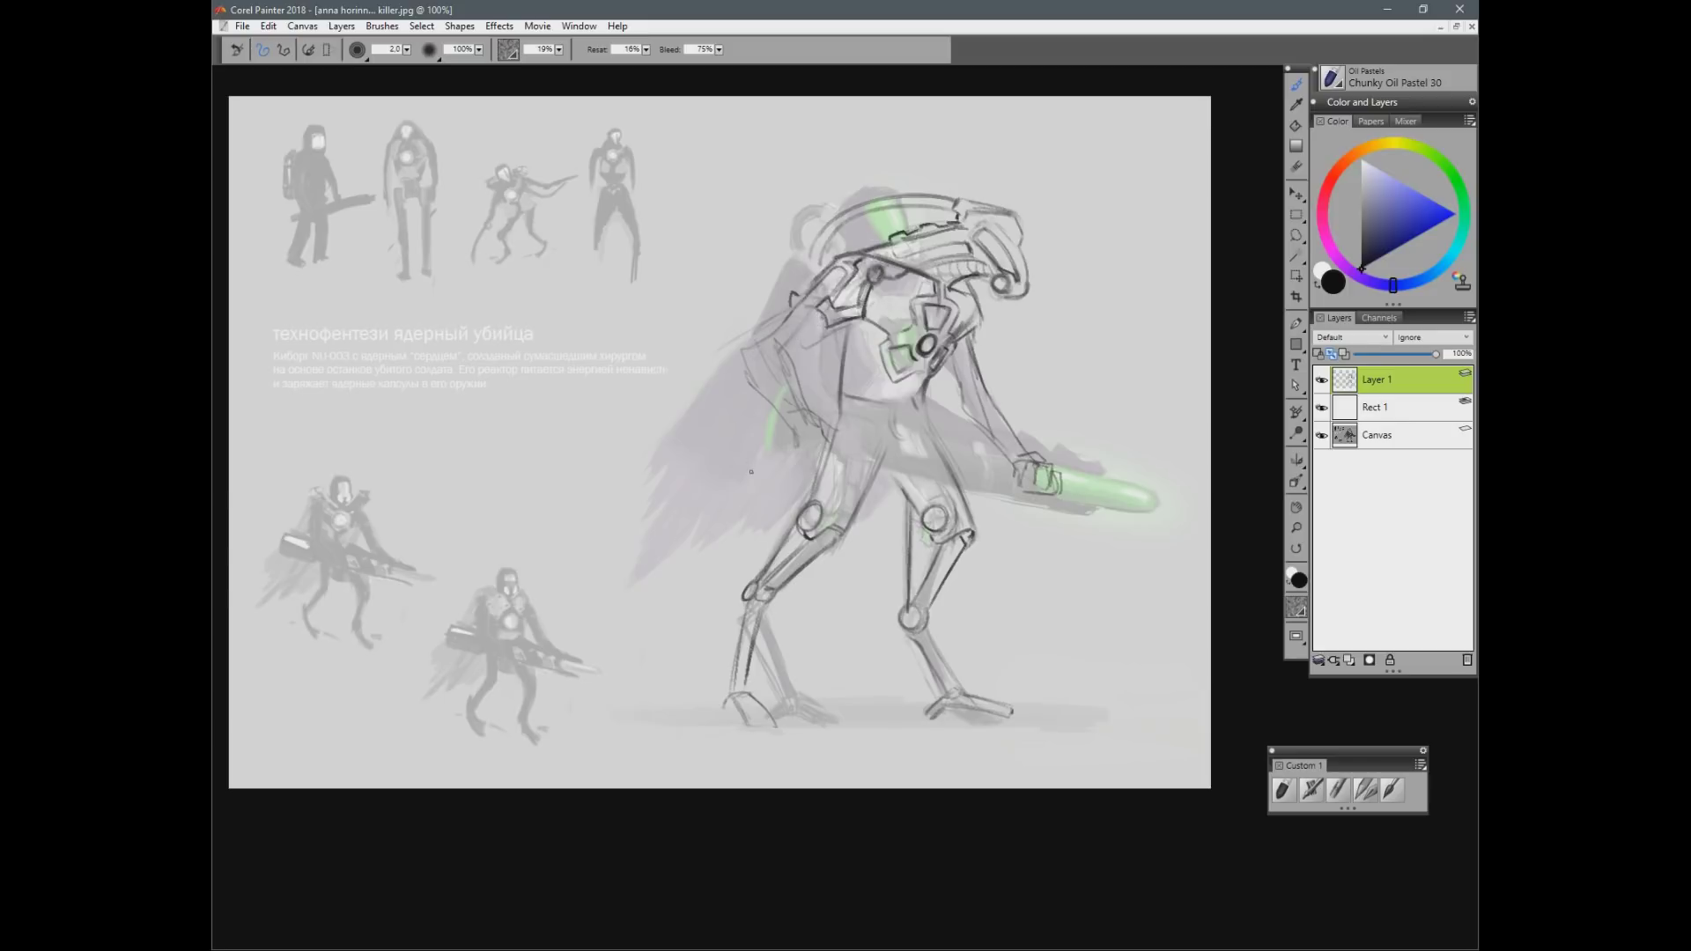
{"action": "key", "text": "n"}
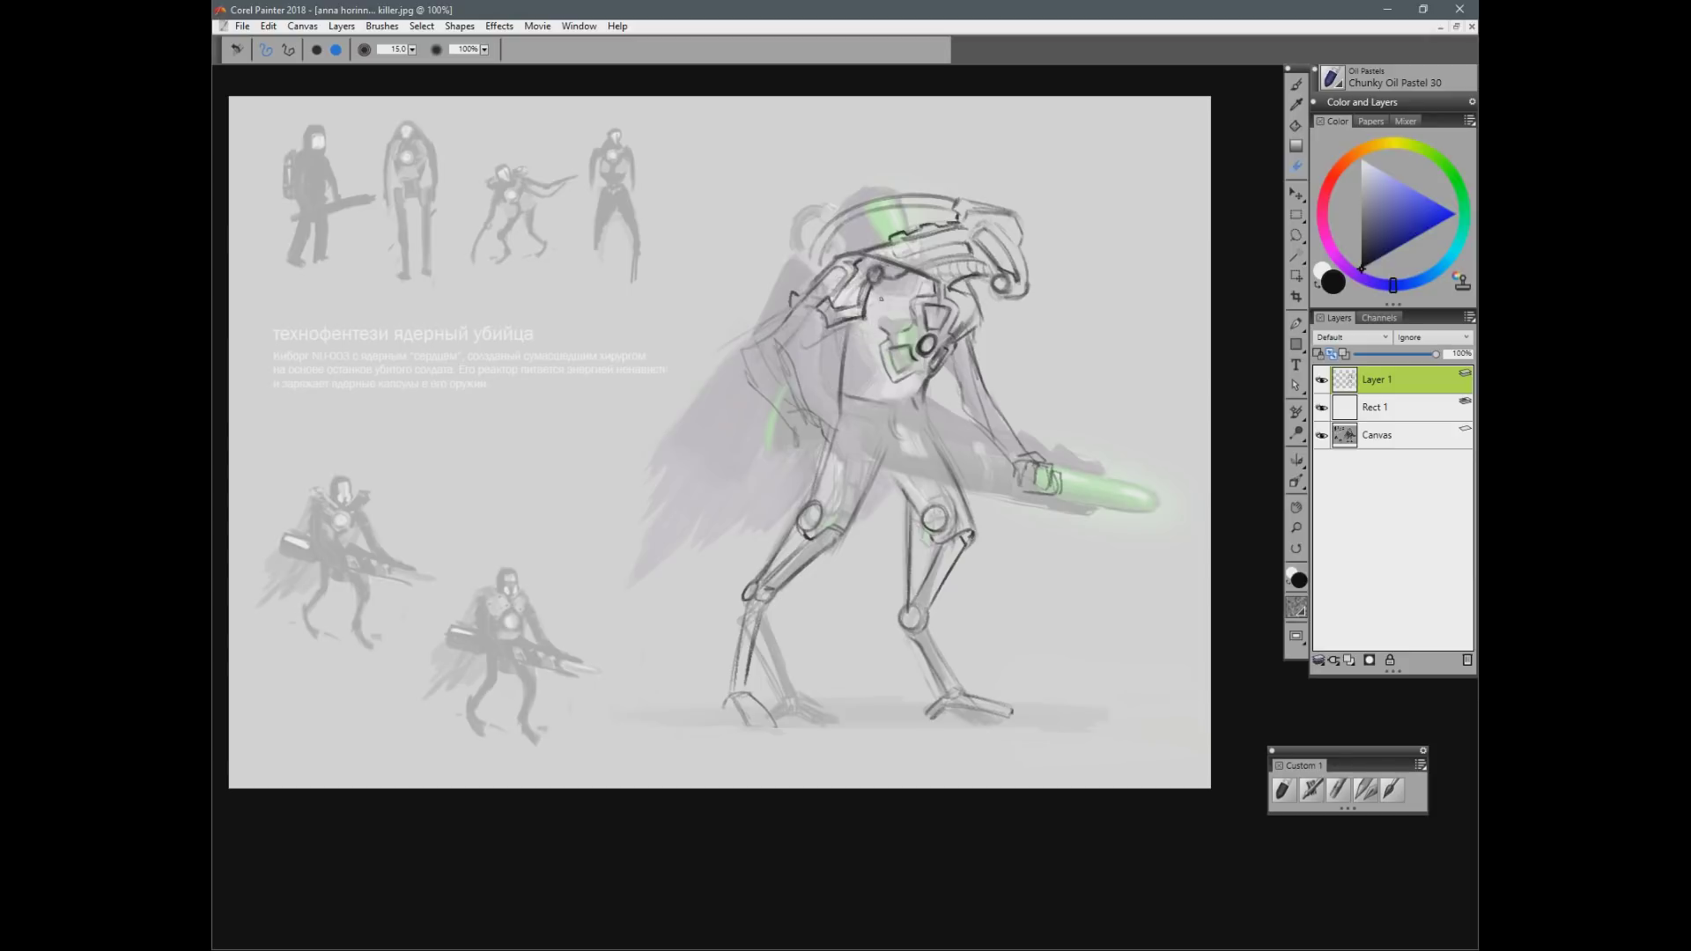
{"action": "key", "text": "b"}
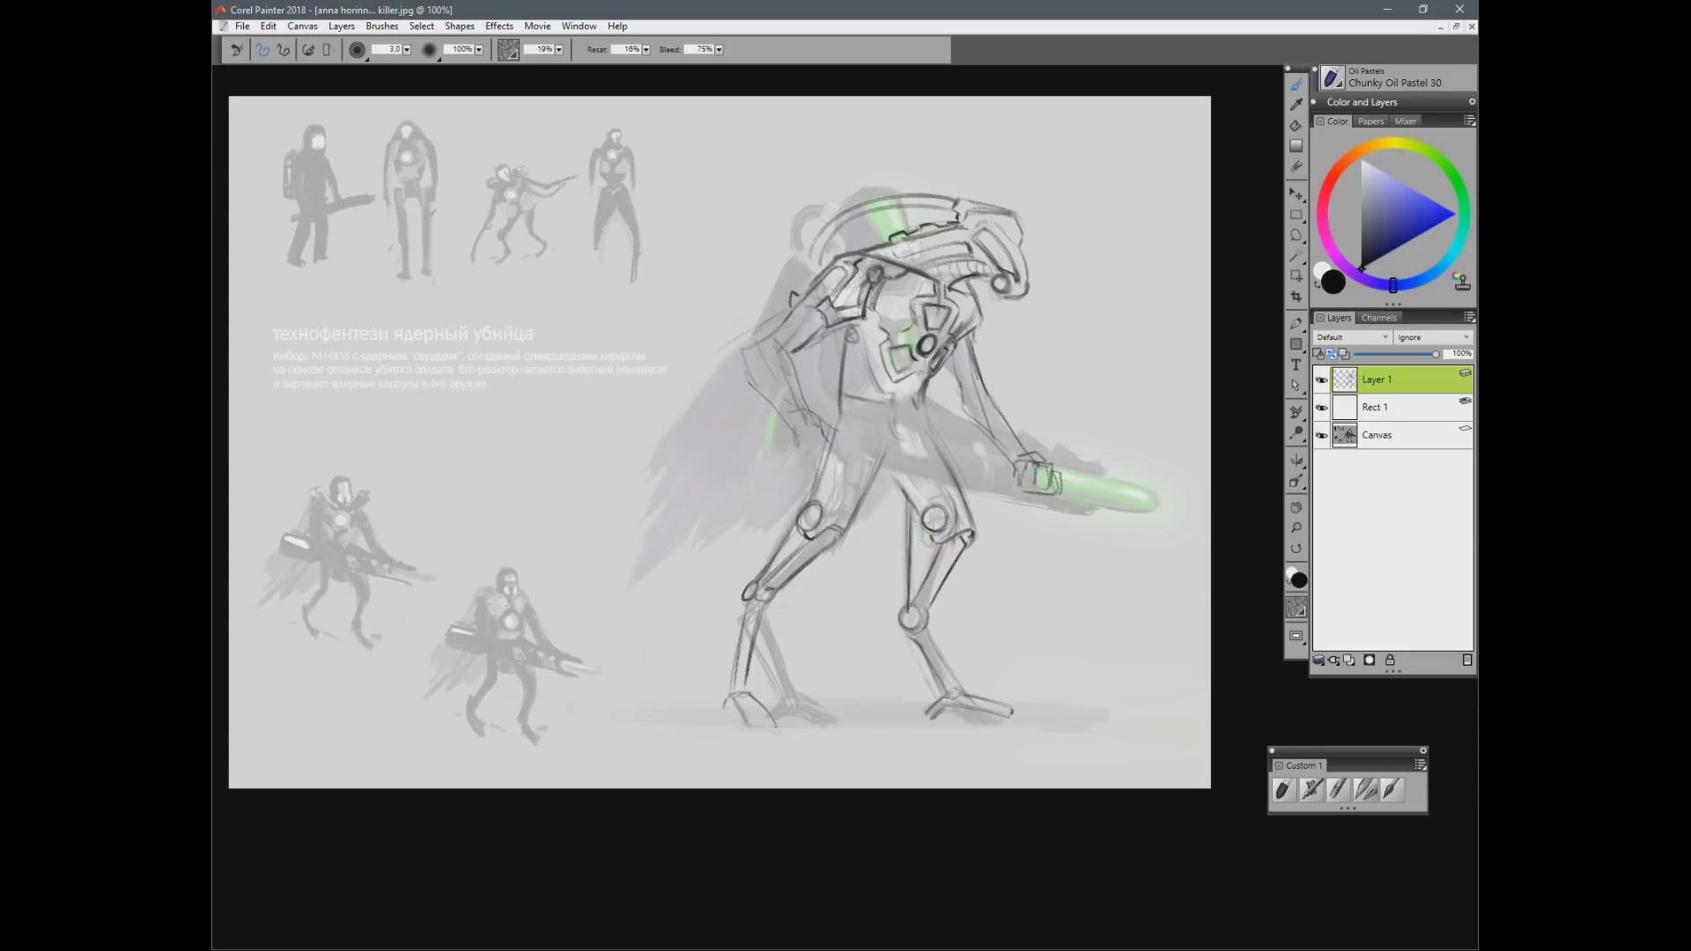
Step: Draw a long spear shaft running through both hands in place of the gun
{"action": "mouse_move", "coordinate": [783, 410]}
{"action": "left_mouse_down"}
{"action": "mouse_move", "coordinate": [834, 447]}
{"action": "mouse_move", "coordinate": [782, 449]}
{"action": "mouse_move", "coordinate": [824, 461]}
{"action": "left_mouse_up"}
{"action": "left_click_drag", "start_coordinate": [669, 424], "coordinate": [1020, 475]}
{"action": "left_click_drag", "start_coordinate": [772, 442], "coordinate": [987, 477]}
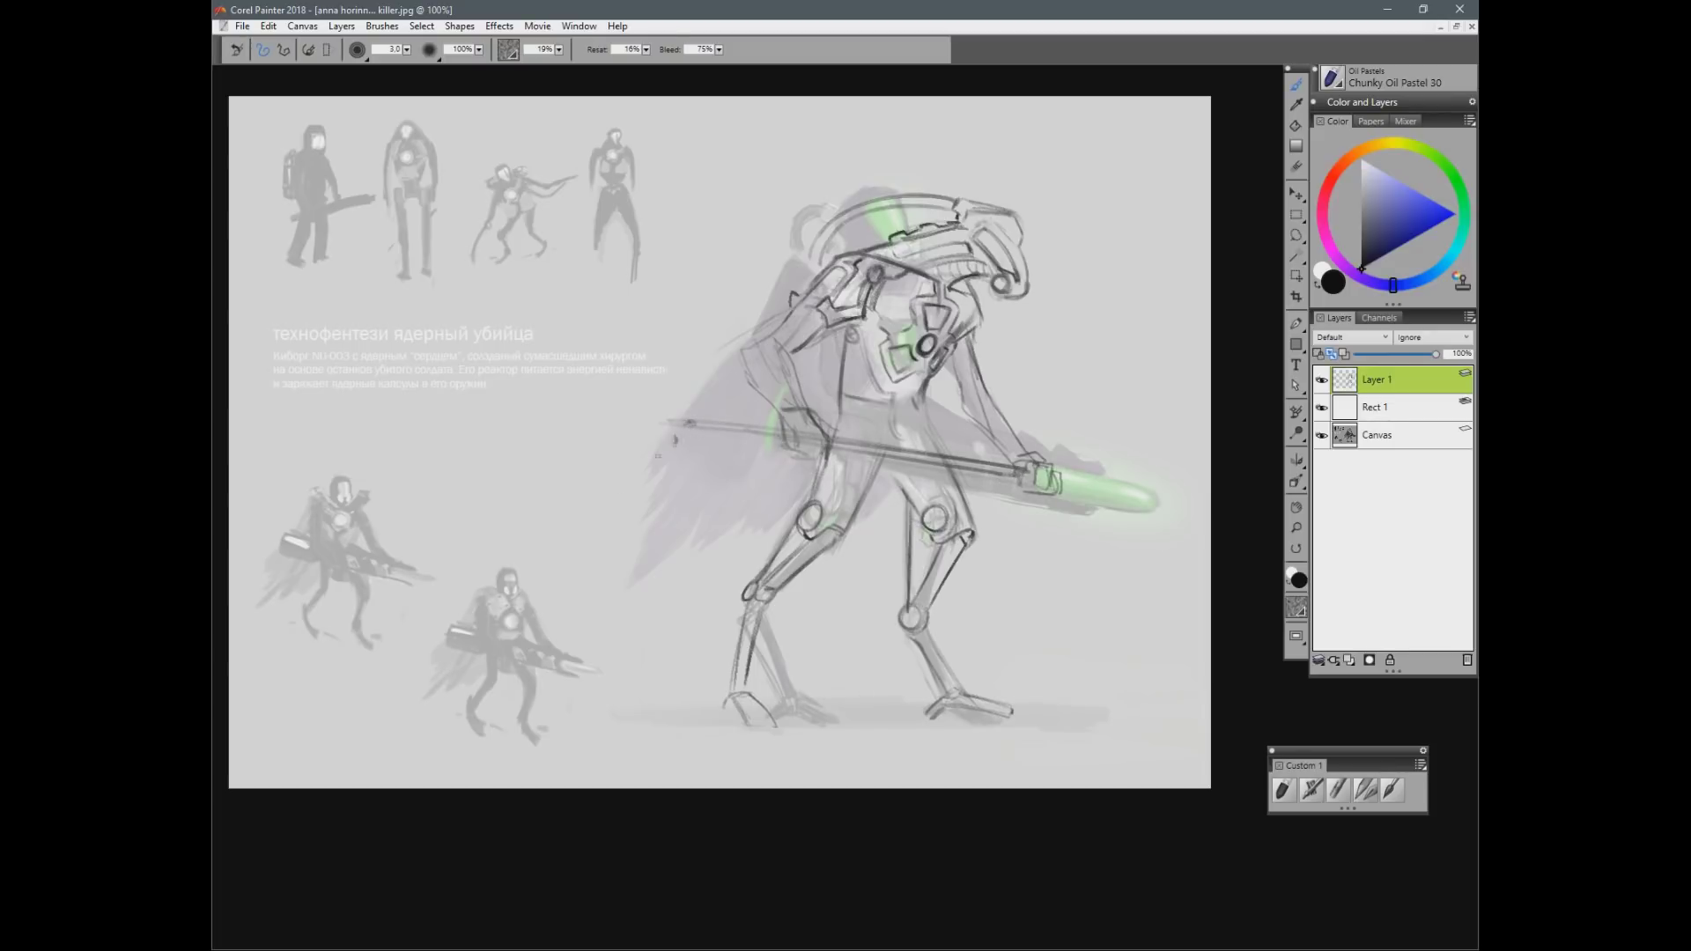
Step: Rough in a cape edge, erase it back, and erase a diagonal band across the chest emblem
{"action": "mouse_move", "coordinate": [799, 290]}
{"action": "left_mouse_down"}
{"action": "mouse_move", "coordinate": [509, 490]}
{"action": "mouse_move", "coordinate": [574, 492]}
{"action": "left_mouse_up"}
{"action": "key", "text": "n"}
{"action": "left_click_drag", "start_coordinate": [796, 290], "coordinate": [527, 485]}
{"action": "key", "text": "b"}
{"action": "key", "text": "n"}
{"action": "mouse_move", "coordinate": [927, 298]}
{"action": "left_mouse_down"}
{"action": "mouse_move", "coordinate": [949, 310]}
{"action": "mouse_move", "coordinate": [891, 351]}
{"action": "left_mouse_up"}
{"action": "left_click_drag", "start_coordinate": [850, 353], "coordinate": [837, 375]}
{"action": "mouse_move", "coordinate": [940, 297]}
{"action": "left_mouse_down"}
{"action": "mouse_move", "coordinate": [839, 326]}
{"action": "mouse_move", "coordinate": [959, 297]}
{"action": "mouse_move", "coordinate": [840, 381]}
{"action": "left_mouse_up"}
{"action": "key", "text": "b"}
Step: Sketch a pointed, ragged cape sweeping back from the shoulders with long straight fold lines
{"action": "left_click_drag", "start_coordinate": [771, 319], "coordinate": [595, 508]}
{"action": "left_click_drag", "start_coordinate": [583, 511], "coordinate": [588, 584]}
{"action": "left_click_drag", "start_coordinate": [764, 425], "coordinate": [610, 565]}
{"action": "mouse_move", "coordinate": [700, 364]}
{"action": "left_mouse_down"}
{"action": "mouse_move", "coordinate": [743, 354]}
{"action": "mouse_move", "coordinate": [585, 466]}
{"action": "left_mouse_up"}
{"action": "left_click_drag", "start_coordinate": [775, 328], "coordinate": [580, 451]}
{"action": "left_click_drag", "start_coordinate": [678, 421], "coordinate": [577, 539]}
{"action": "left_click_drag", "start_coordinate": [779, 438], "coordinate": [597, 600]}
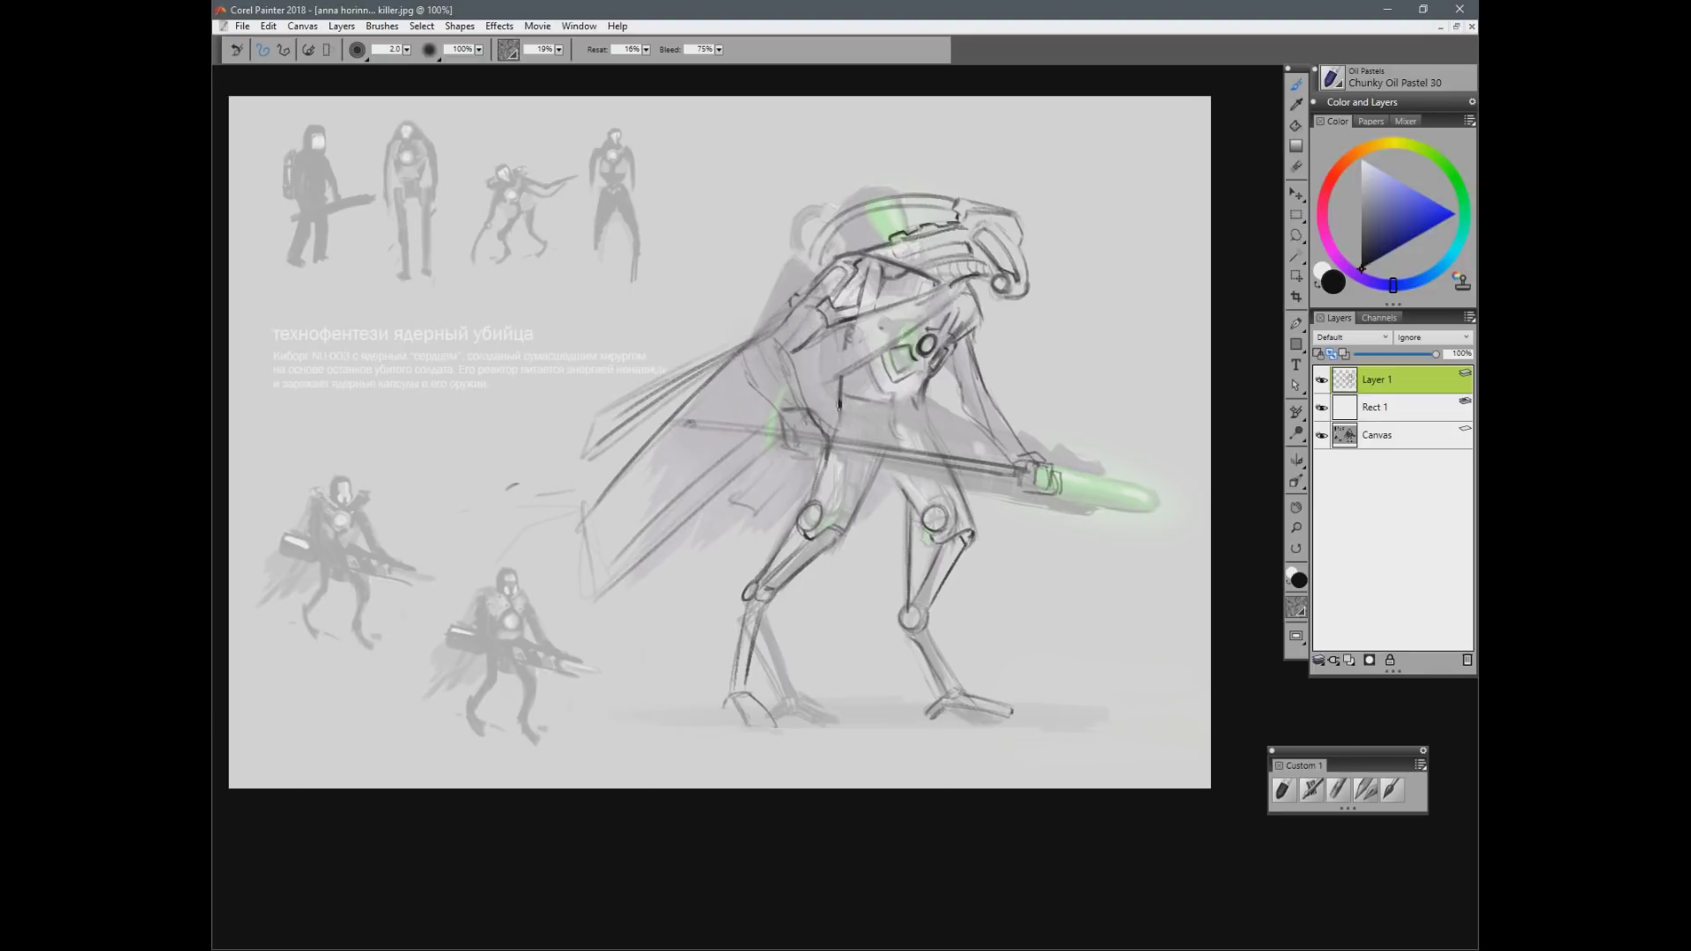
Step: Define the waist edge and sketch vertical abdomen and pelvis lines above the spear shaft
{"action": "left_click_drag", "start_coordinate": [837, 398], "coordinate": [904, 391]}
{"action": "mouse_move", "coordinate": [908, 388]}
{"action": "left_mouse_down"}
{"action": "mouse_move", "coordinate": [899, 430]}
{"action": "mouse_move", "coordinate": [919, 433]}
{"action": "mouse_move", "coordinate": [903, 436]}
{"action": "left_mouse_up"}
{"action": "mouse_move", "coordinate": [929, 403]}
{"action": "left_mouse_down"}
{"action": "mouse_move", "coordinate": [924, 437]}
{"action": "mouse_move", "coordinate": [877, 423]}
{"action": "mouse_move", "coordinate": [895, 465]}
{"action": "left_mouse_up"}
{"action": "left_click_drag", "start_coordinate": [912, 423], "coordinate": [907, 468]}
{"action": "left_click_drag", "start_coordinate": [927, 422], "coordinate": [909, 474]}
Step: Add a jagged blade to the spear's front end and extend its rear shaft past the cape with a collar
{"action": "mouse_move", "coordinate": [664, 416]}
{"action": "left_mouse_down"}
{"action": "mouse_move", "coordinate": [778, 429]}
{"action": "mouse_move", "coordinate": [738, 433]}
{"action": "left_mouse_up"}
{"action": "left_click_drag", "start_coordinate": [1061, 477], "coordinate": [1209, 499]}
{"action": "mouse_move", "coordinate": [1098, 495]}
{"action": "left_mouse_down"}
{"action": "mouse_move", "coordinate": [1203, 515]}
{"action": "mouse_move", "coordinate": [1164, 507]}
{"action": "mouse_move", "coordinate": [1200, 498]}
{"action": "left_mouse_up"}
{"action": "mouse_move", "coordinate": [1136, 487]}
{"action": "left_mouse_down"}
{"action": "mouse_move", "coordinate": [1210, 508]}
{"action": "mouse_move", "coordinate": [1189, 505]}
{"action": "left_mouse_up"}
{"action": "left_click_drag", "start_coordinate": [1083, 489], "coordinate": [1210, 512]}
{"action": "mouse_move", "coordinate": [1054, 498]}
{"action": "left_mouse_down"}
{"action": "mouse_move", "coordinate": [1119, 485]}
{"action": "mouse_move", "coordinate": [821, 558]}
{"action": "mouse_move", "coordinate": [636, 428]}
{"action": "mouse_move", "coordinate": [537, 401]}
{"action": "left_mouse_up"}
{"action": "mouse_move", "coordinate": [671, 423]}
{"action": "left_mouse_down"}
{"action": "mouse_move", "coordinate": [534, 409]}
{"action": "mouse_move", "coordinate": [736, 428]}
{"action": "left_mouse_up"}
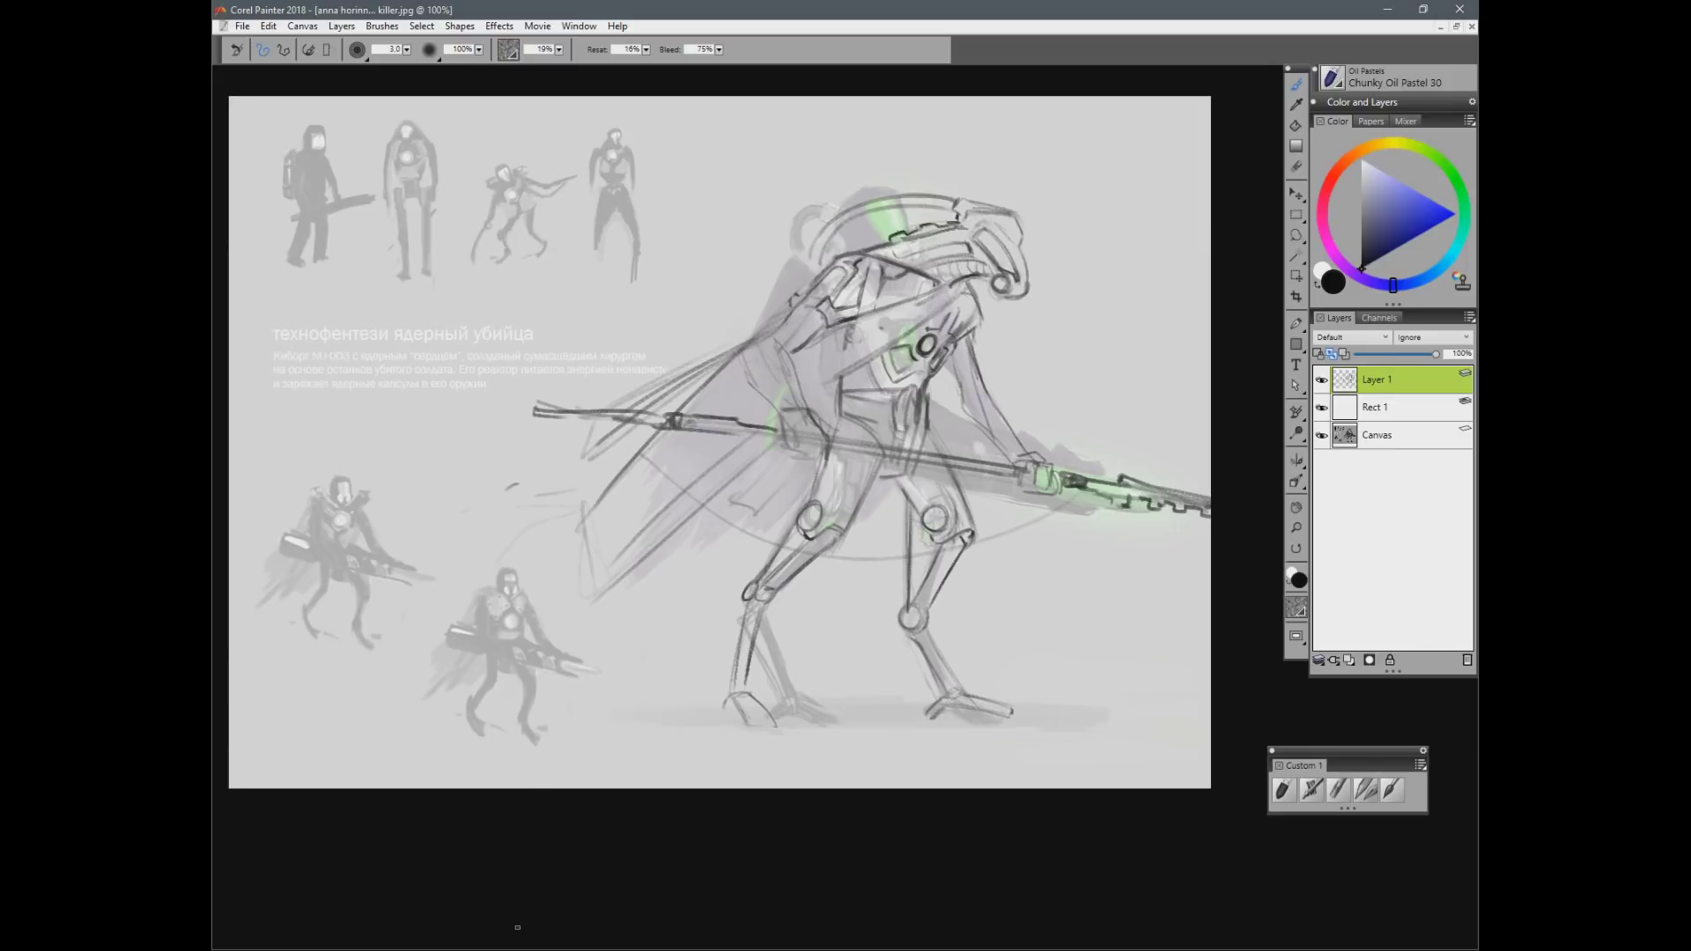
Step: Draw the diagonal strap across the chest and add a dark eye line on the head
{"action": "left_click_drag", "start_coordinate": [969, 286], "coordinate": [858, 360]}
{"action": "left_click_drag", "start_coordinate": [958, 280], "coordinate": [848, 327]}
{"action": "mouse_move", "coordinate": [949, 304]}
{"action": "left_mouse_down"}
{"action": "mouse_move", "coordinate": [960, 283]}
{"action": "mouse_move", "coordinate": [955, 304]}
{"action": "left_mouse_up"}
{"action": "key", "text": "ctrl+z"}
{"action": "mouse_move", "coordinate": [980, 242]}
{"action": "left_mouse_down"}
{"action": "mouse_move", "coordinate": [1017, 280]}
{"action": "mouse_move", "coordinate": [1016, 251]}
{"action": "left_mouse_up"}
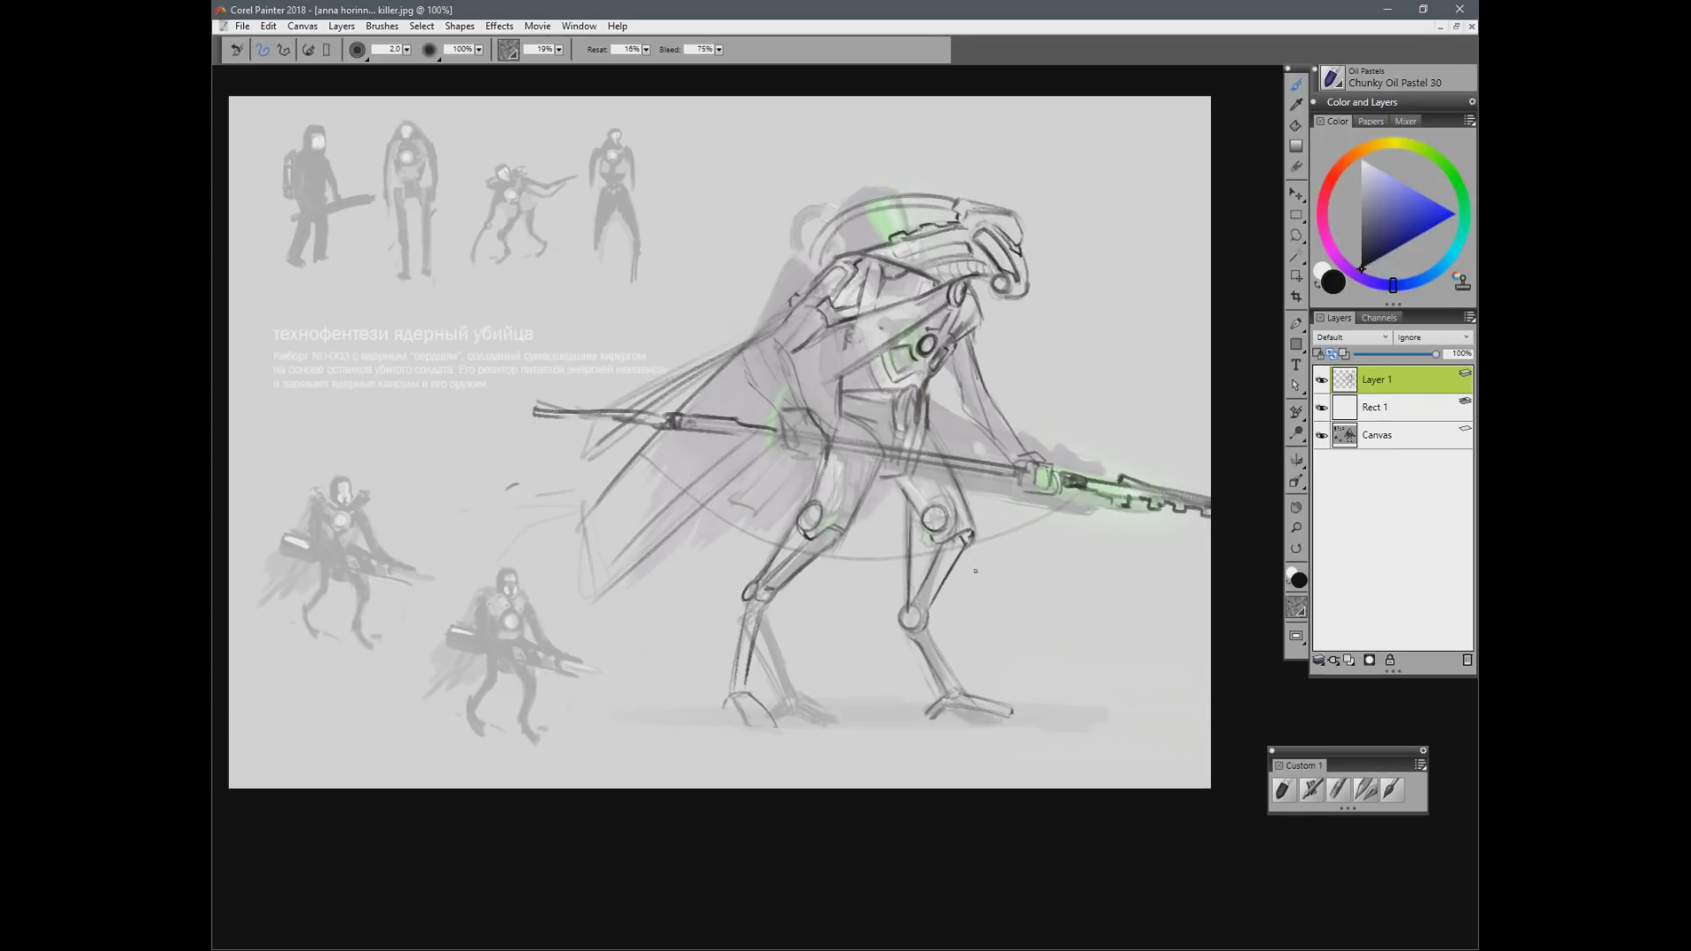
Step: Erase the rear corner of the waist and redraw it as a rounded hip plate
{"action": "key", "text": "n"}
{"action": "left_click_drag", "start_coordinate": [842, 398], "coordinate": [850, 425]}
{"action": "key", "text": "b"}
{"action": "left_click_drag", "start_coordinate": [854, 388], "coordinate": [883, 399]}
{"action": "left_click_drag", "start_coordinate": [859, 387], "coordinate": [879, 396]}
{"action": "key", "text": "n"}
{"action": "key", "text": "b"}
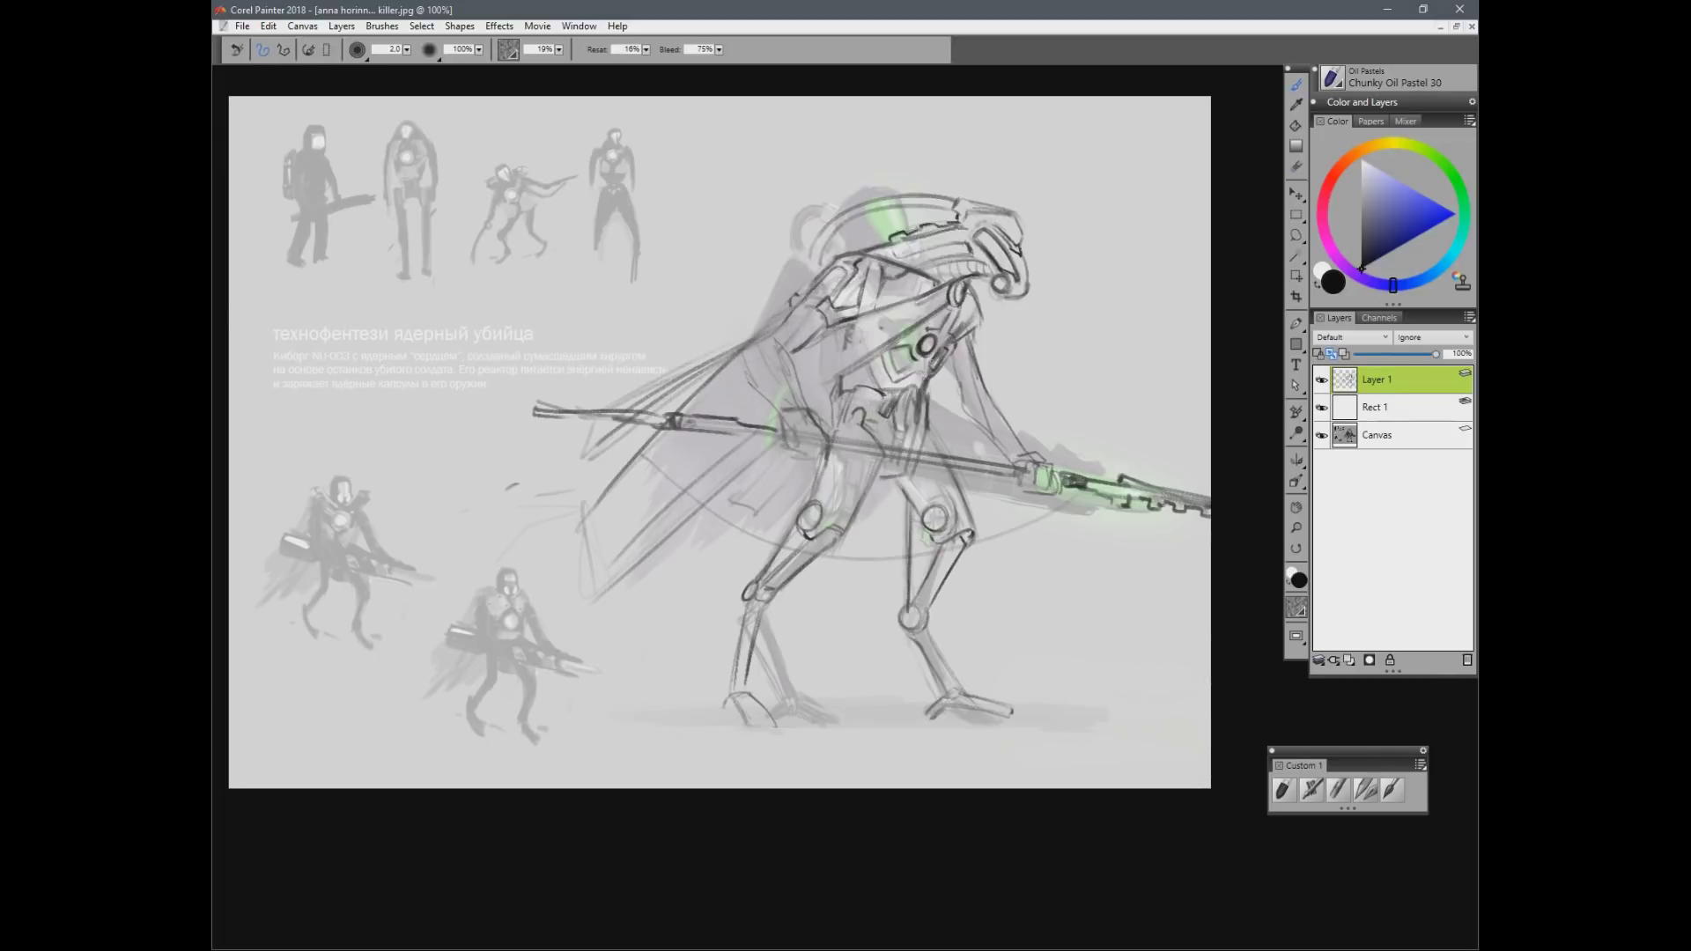
Step: Strengthen the thigh, cape and rear arm lines, and clean up and redraw the shoulder area above the strap
{"action": "key", "text": "ctrl+minus"}
{"action": "left_click_drag", "start_coordinate": [833, 465], "coordinate": [825, 498]}
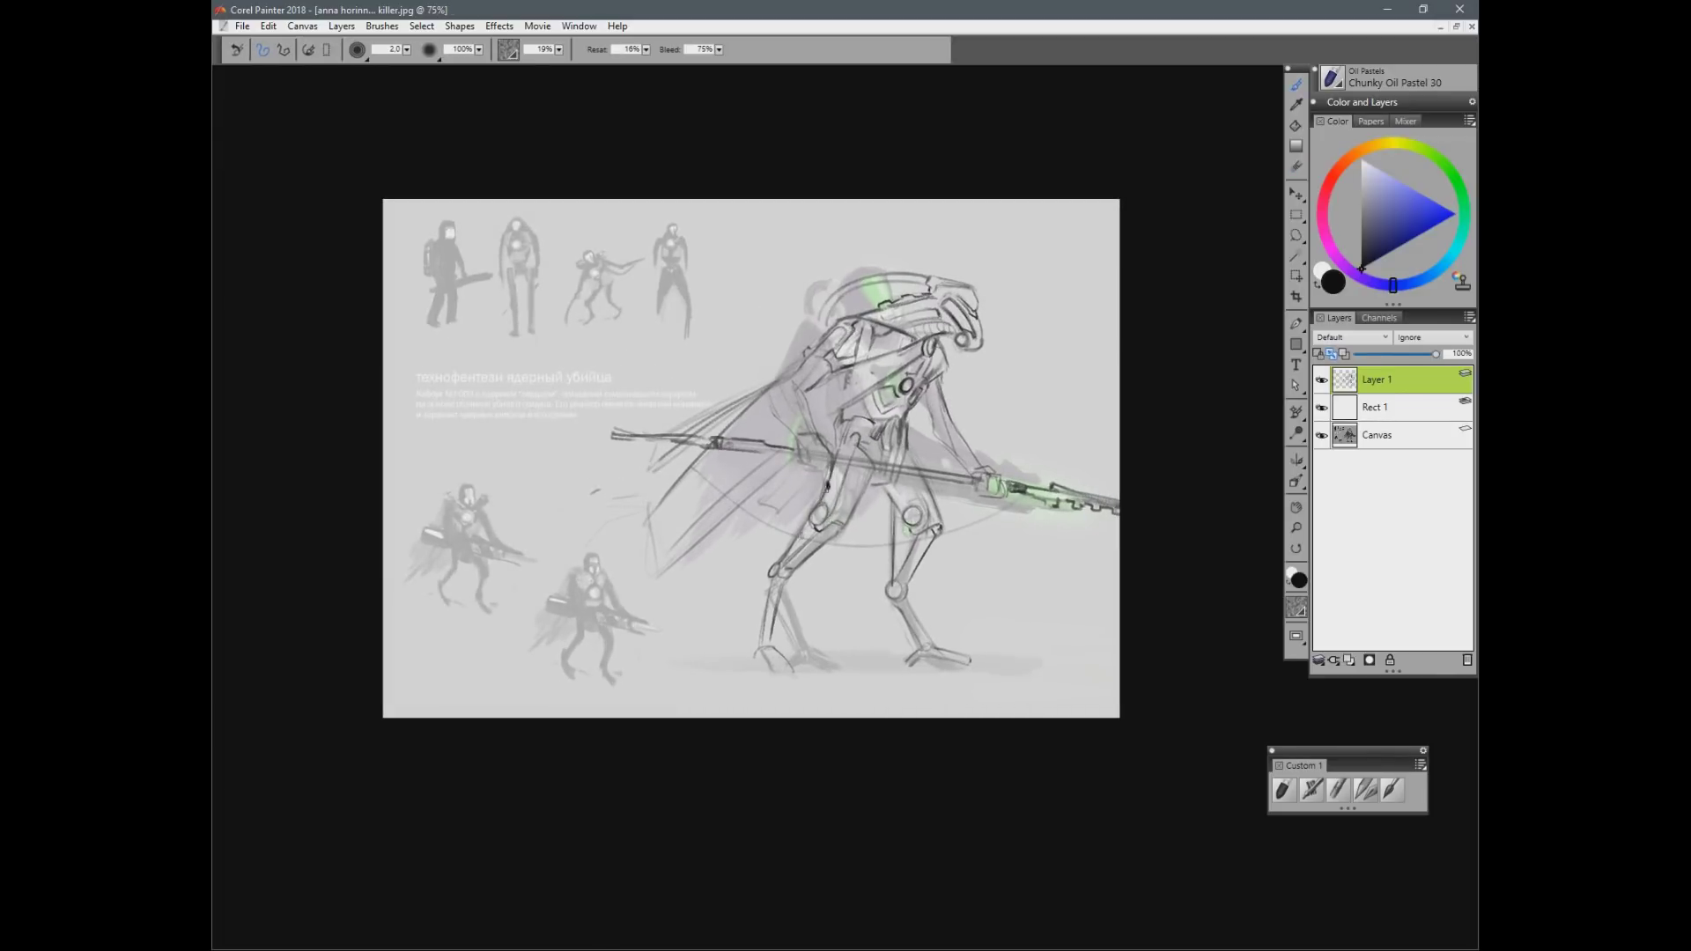
{"action": "mouse_move", "coordinate": [848, 403]}
{"action": "left_mouse_down"}
{"action": "mouse_move", "coordinate": [678, 532]}
{"action": "mouse_move", "coordinate": [731, 499]}
{"action": "left_mouse_up"}
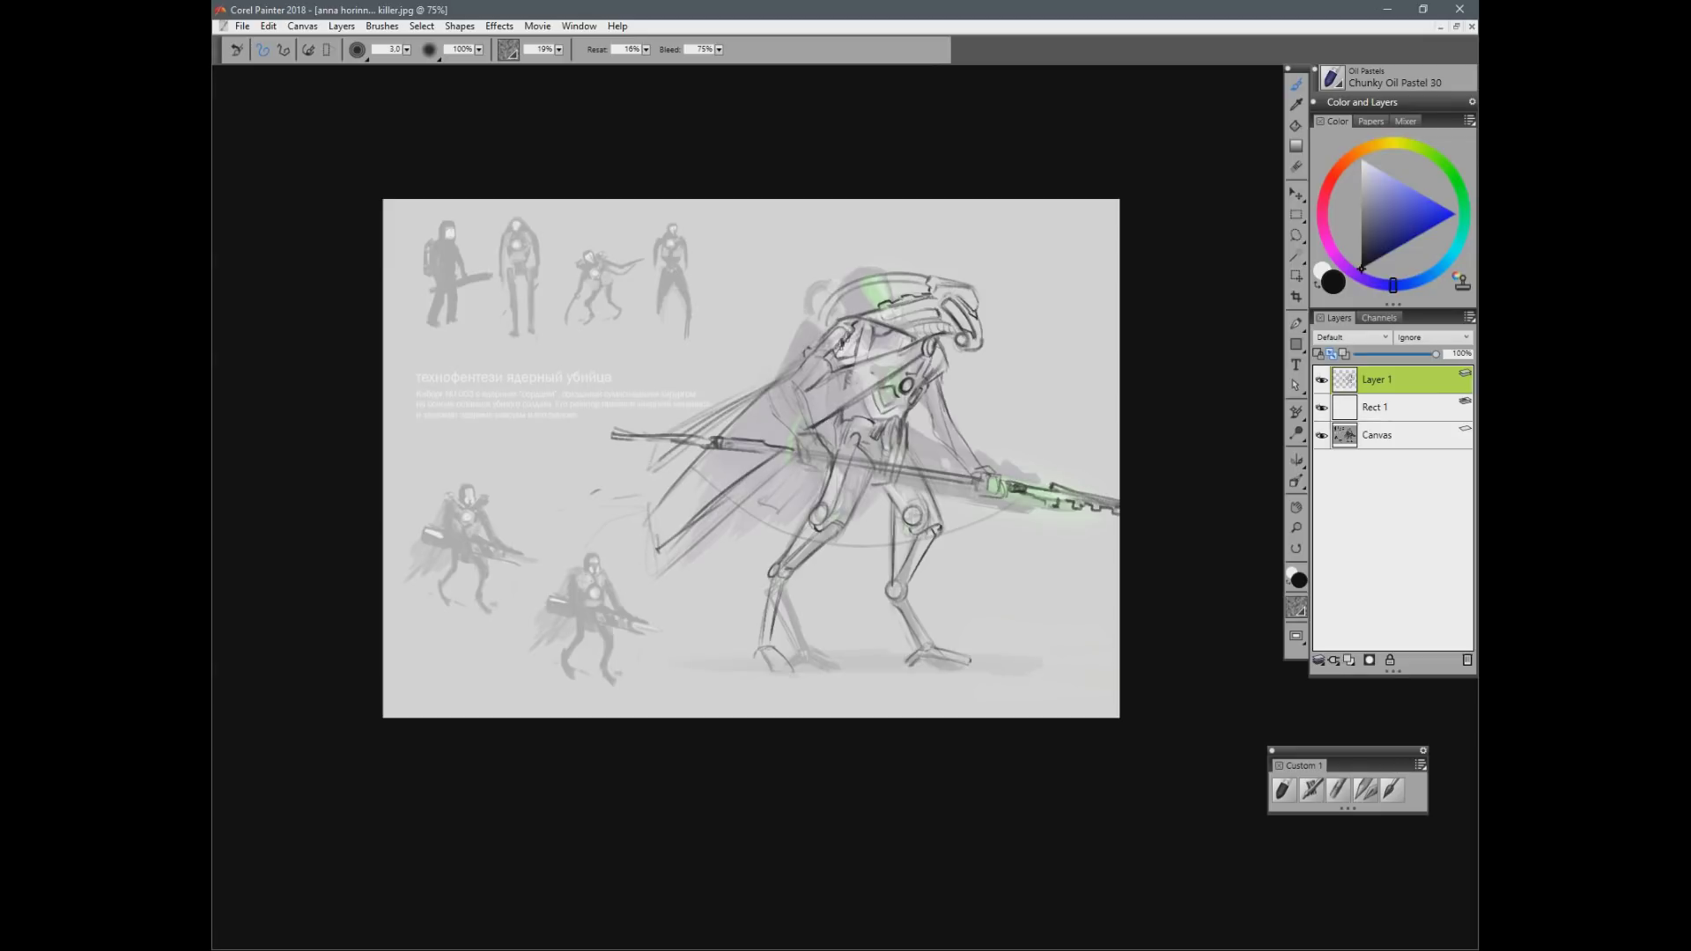
{"action": "left_click_drag", "start_coordinate": [846, 330], "coordinate": [771, 405]}
{"action": "key", "text": "n"}
{"action": "mouse_move", "coordinate": [863, 329]}
{"action": "left_mouse_down"}
{"action": "mouse_move", "coordinate": [845, 359]}
{"action": "mouse_move", "coordinate": [879, 363]}
{"action": "mouse_move", "coordinate": [881, 339]}
{"action": "mouse_move", "coordinate": [921, 348]}
{"action": "left_mouse_up"}
{"action": "key", "text": "b"}
{"action": "left_click_drag", "start_coordinate": [819, 335], "coordinate": [879, 307]}
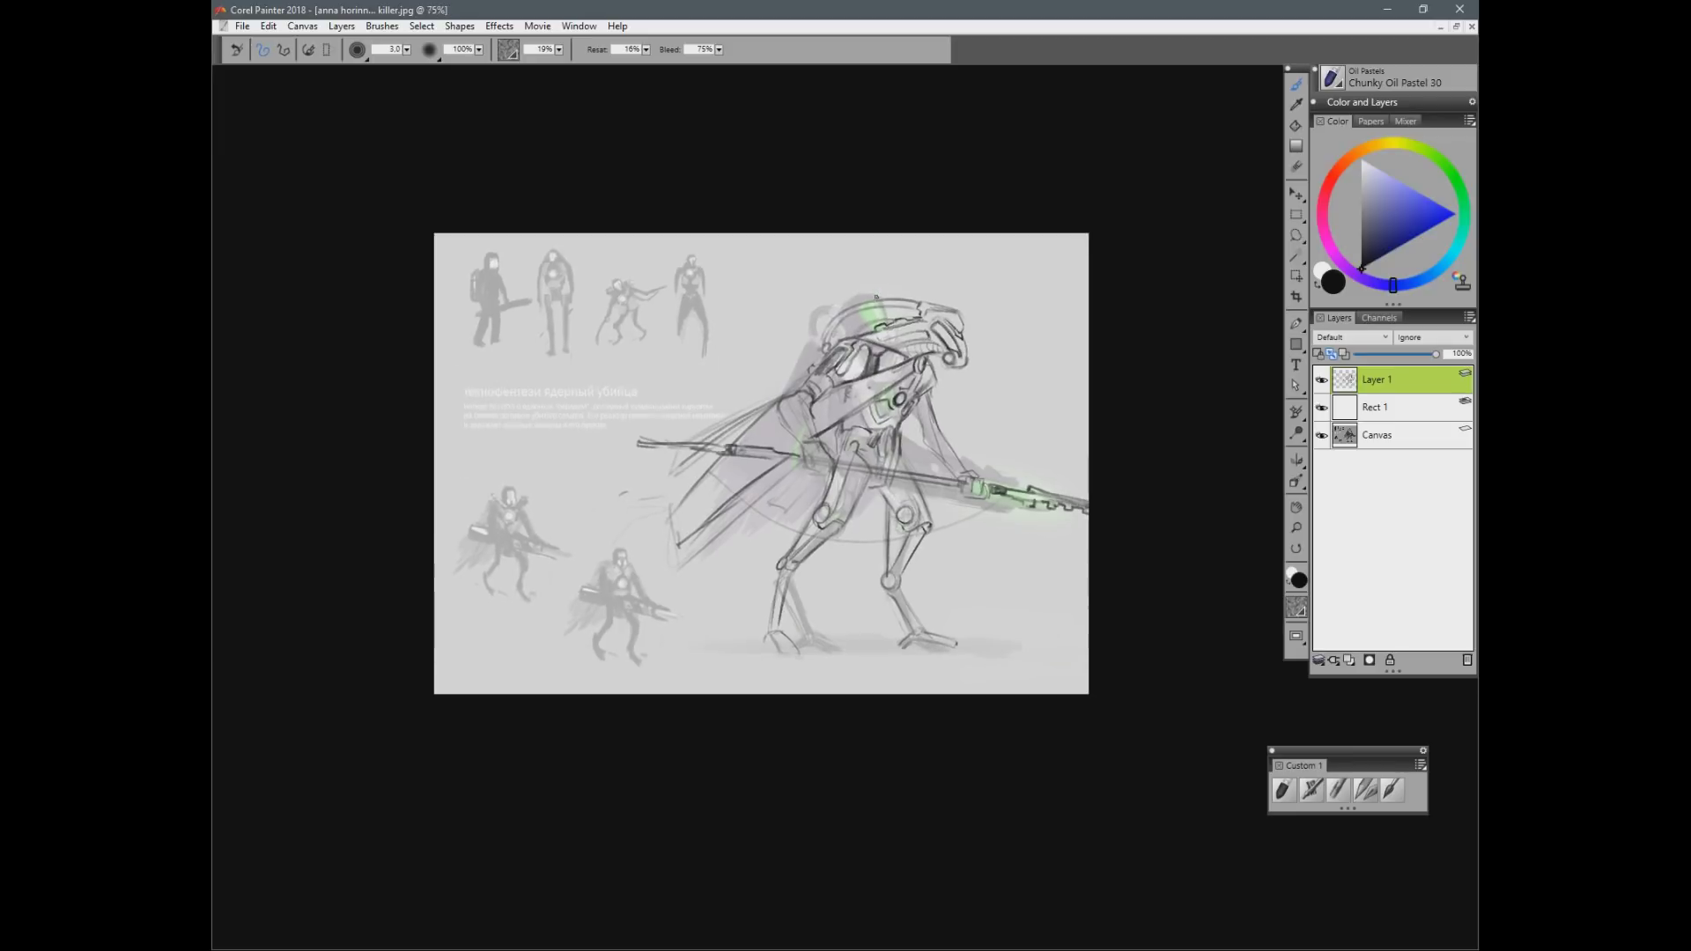
Step: Pick a green colour and paint a glowing eye slit on the head
{"action": "left_click", "coordinate": [1446, 167]}
{"action": "left_click_drag", "start_coordinate": [1394, 176], "coordinate": [1415, 190]}
{"action": "mouse_move", "coordinate": [966, 337]}
{"action": "left_mouse_down"}
{"action": "mouse_move", "coordinate": [962, 301]}
{"action": "mouse_move", "coordinate": [939, 317]}
{"action": "mouse_move", "coordinate": [978, 345]}
{"action": "left_mouse_up"}
Step: Switch back to black with a 4.0 brush, darken the area around the green eye and tidy its edge
{"action": "left_click", "coordinate": [1361, 231]}
{"action": "key", "text": "bracketright"}
{"action": "key", "text": "["}
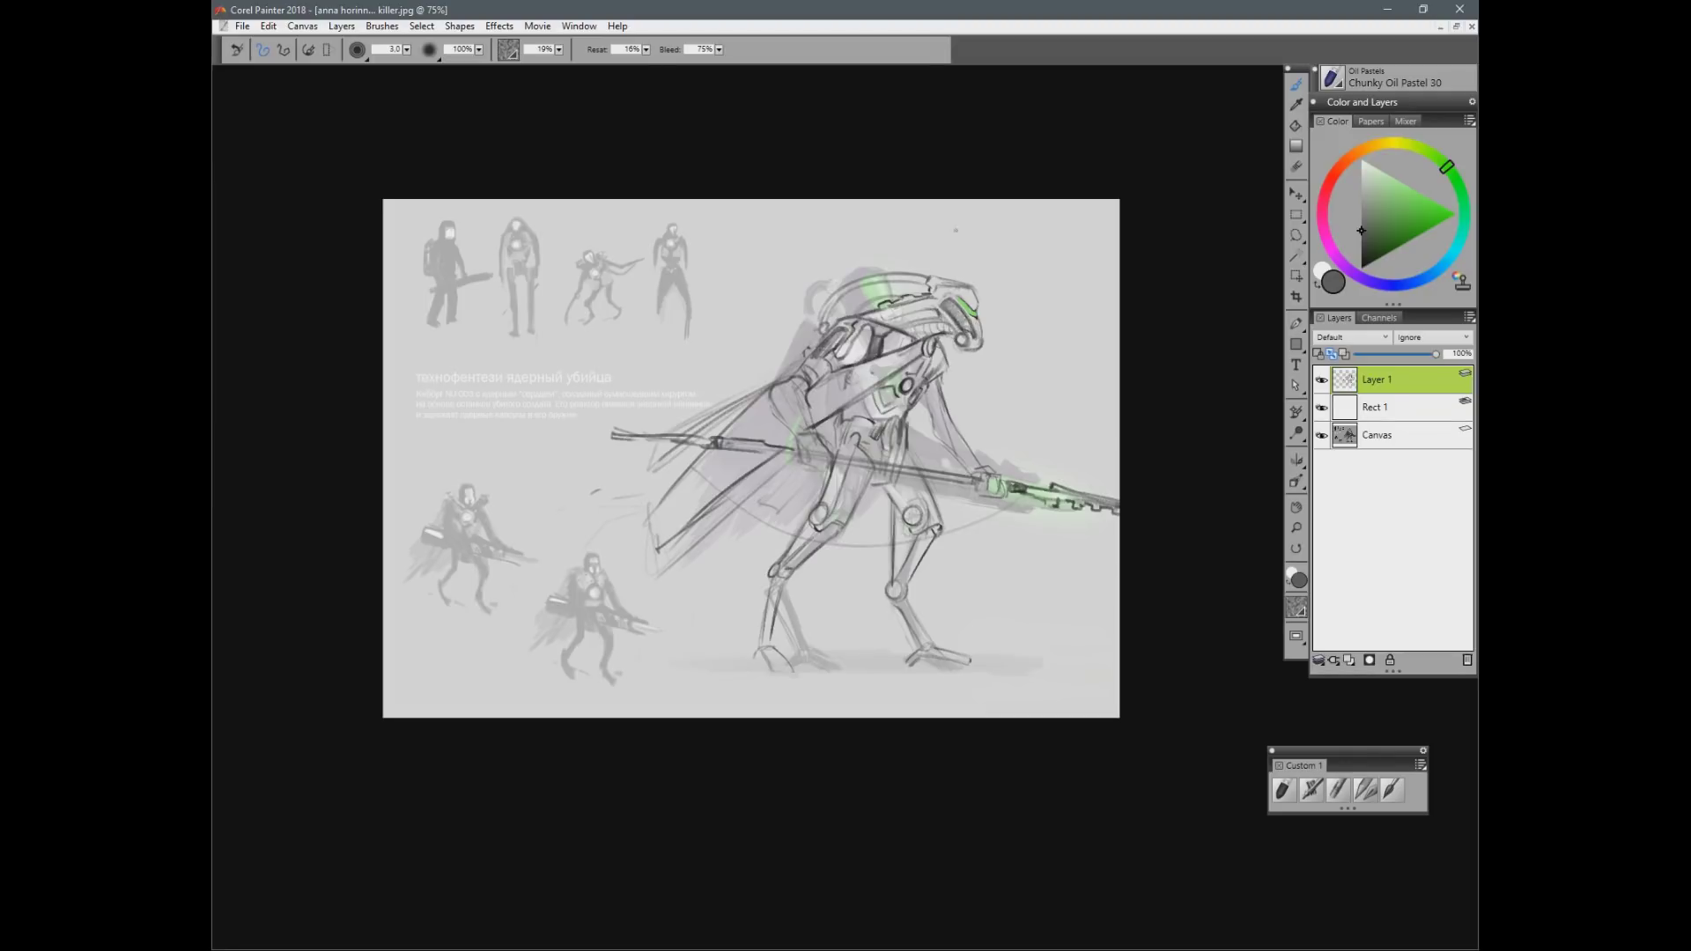
{"action": "key", "text": "bracketright"}
{"action": "left_click", "coordinate": [1362, 268]}
{"action": "left_click_drag", "start_coordinate": [935, 296], "coordinate": [944, 307]}
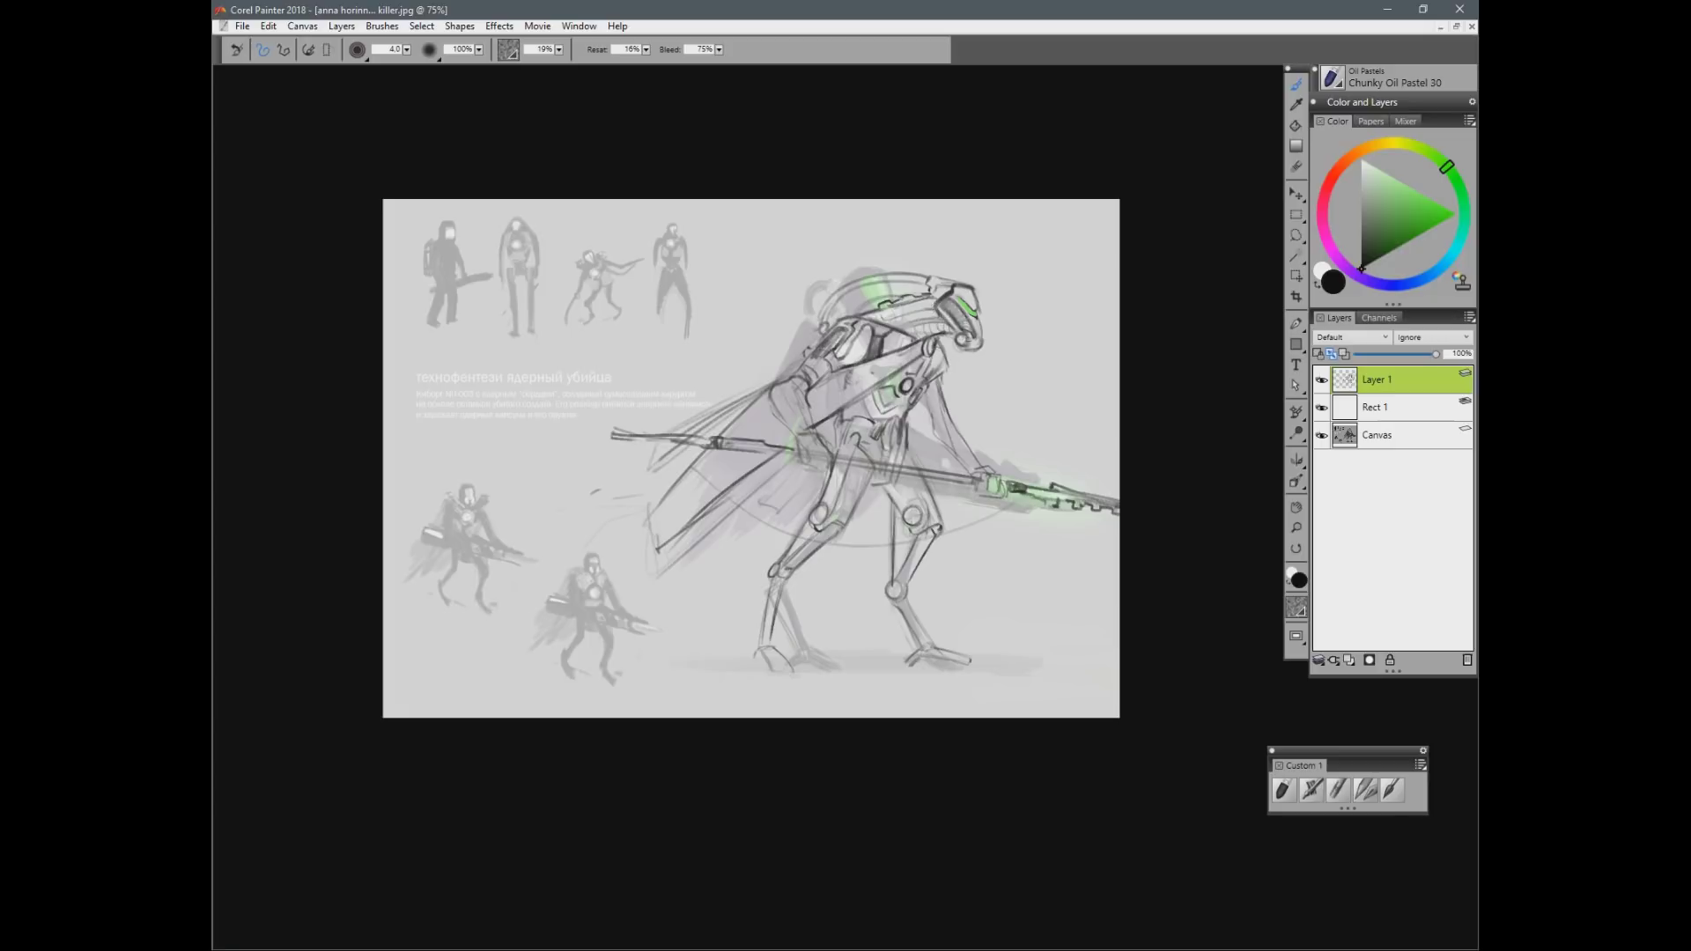
{"action": "key", "text": "n"}
{"action": "key", "text": "b"}
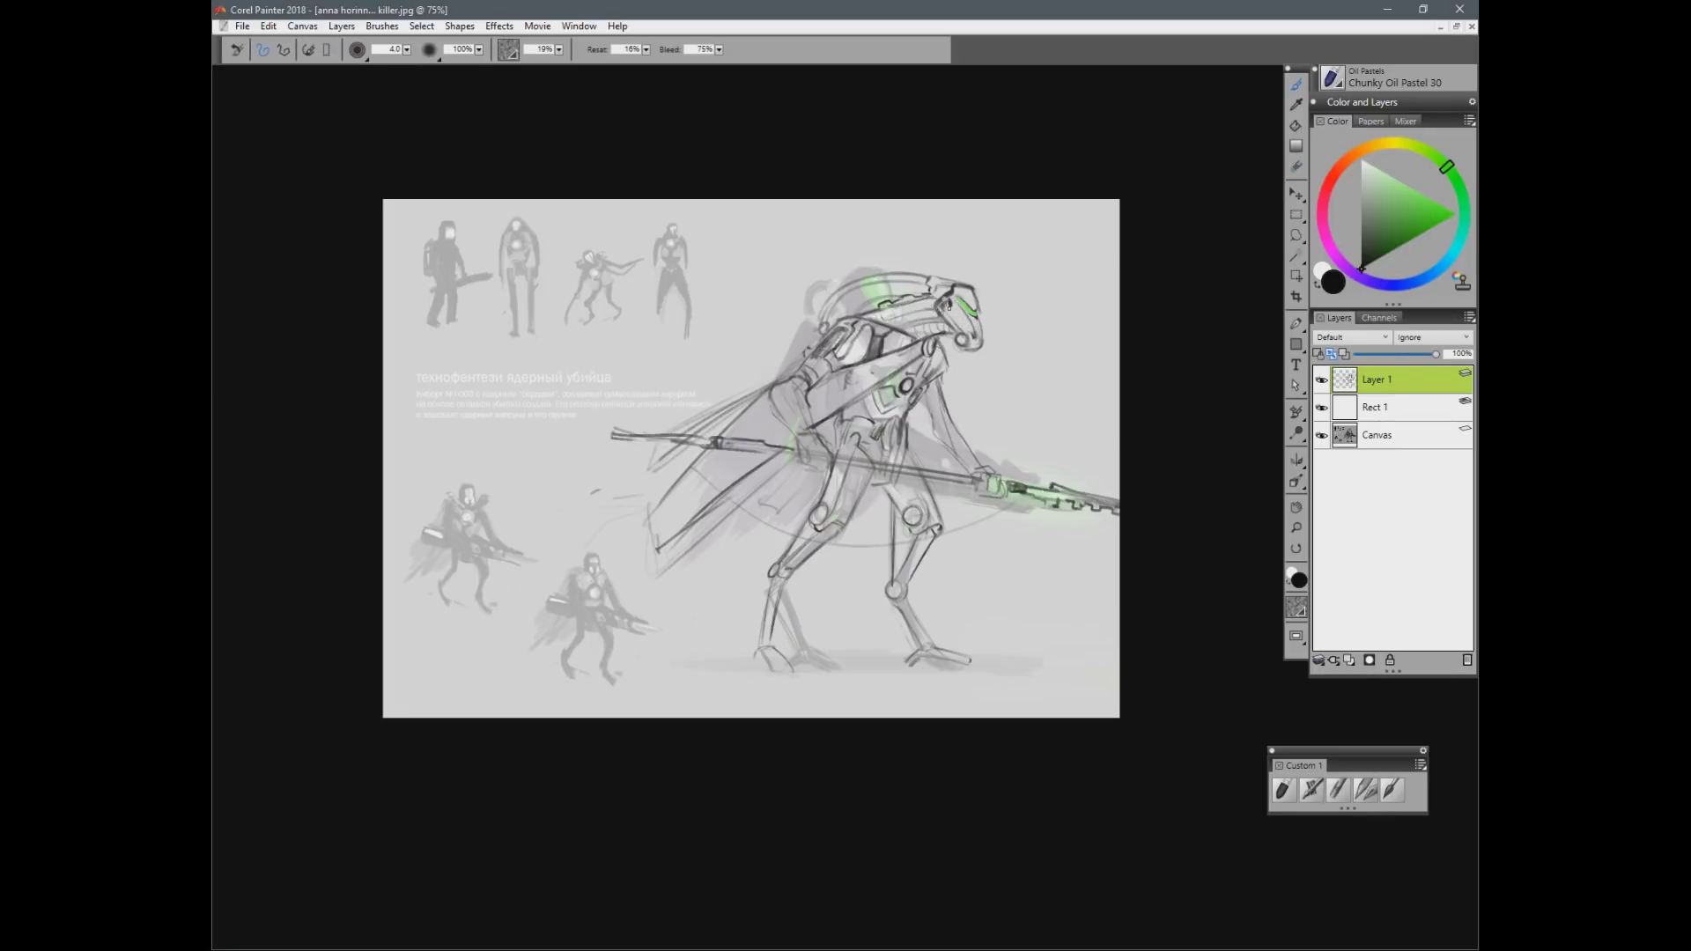
Step: Strengthen the head, jaw, waist and upper body contours with a 3.0 brush
{"action": "left_click_drag", "start_coordinate": [929, 287], "coordinate": [949, 307]}
{"action": "left_click_drag", "start_coordinate": [935, 313], "coordinate": [956, 340]}
{"action": "left_click_drag", "start_coordinate": [840, 423], "coordinate": [828, 465]}
{"action": "mouse_move", "coordinate": [834, 368]}
{"action": "left_mouse_down"}
{"action": "mouse_move", "coordinate": [804, 395]}
{"action": "mouse_move", "coordinate": [810, 443]}
{"action": "mouse_move", "coordinate": [781, 450]}
{"action": "left_mouse_up"}
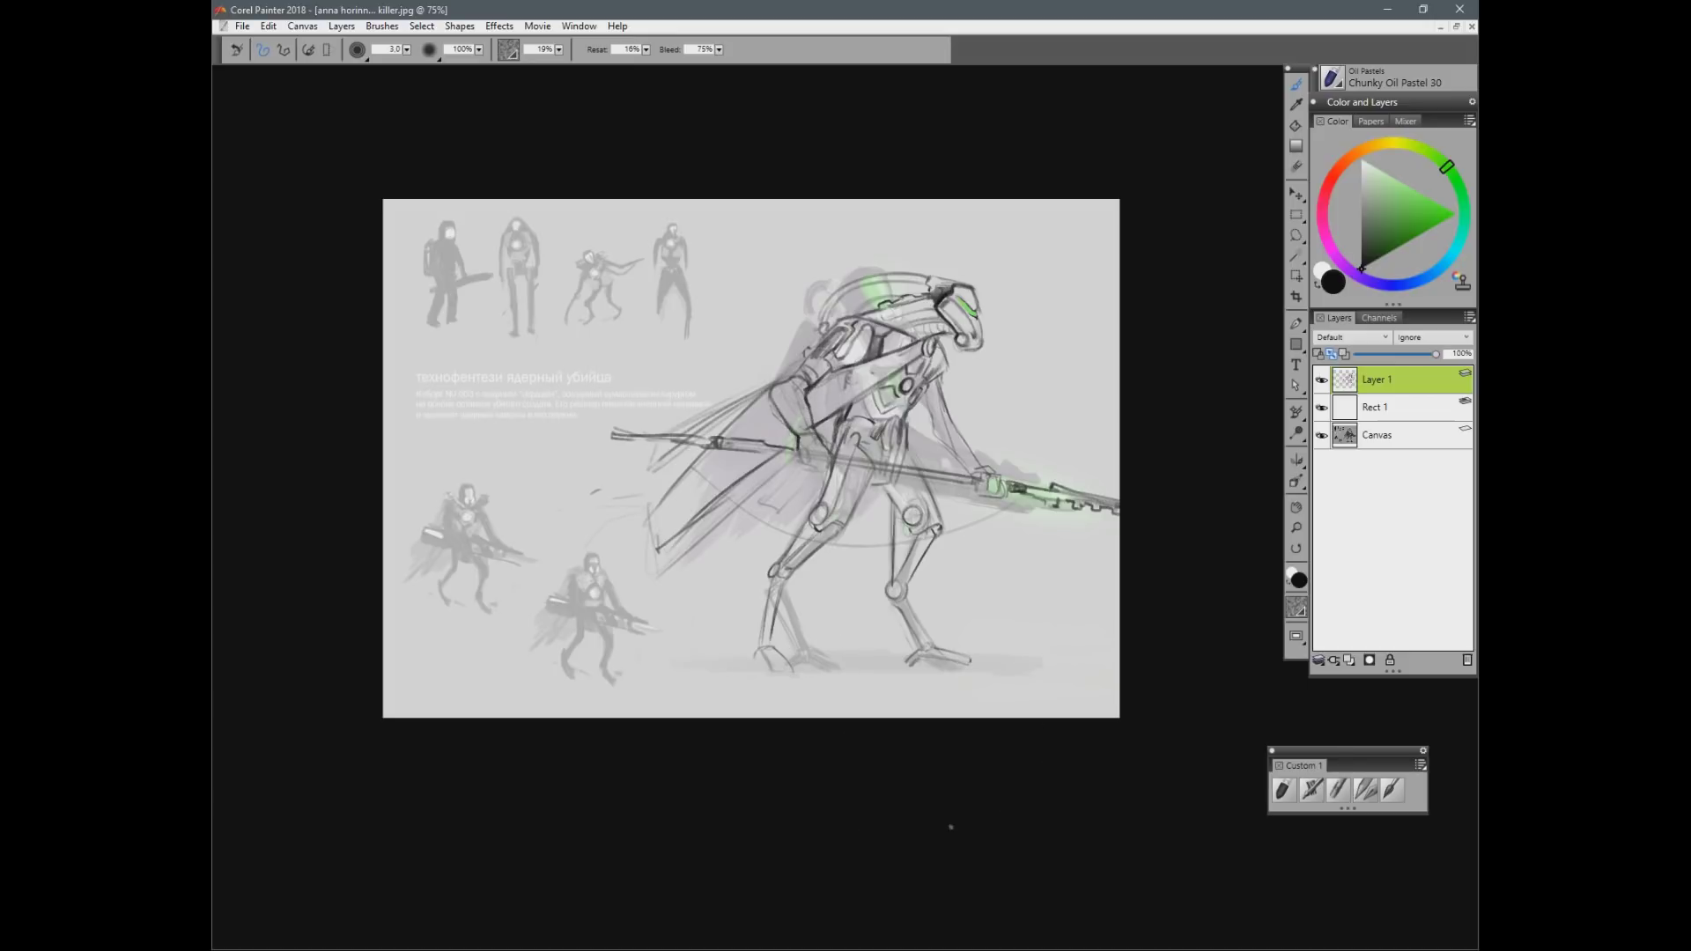
Step: Redraw both mechanical feet with ankle joints and solid soles, and tidy the toe of the front foot
{"action": "left_click_drag", "start_coordinate": [779, 564], "coordinate": [742, 652]}
{"action": "left_click_drag", "start_coordinate": [773, 580], "coordinate": [748, 676]}
{"action": "mouse_move", "coordinate": [780, 678]}
{"action": "left_mouse_down"}
{"action": "mouse_move", "coordinate": [740, 682]}
{"action": "mouse_move", "coordinate": [798, 677]}
{"action": "left_mouse_up"}
{"action": "left_click_drag", "start_coordinate": [908, 605], "coordinate": [927, 648]}
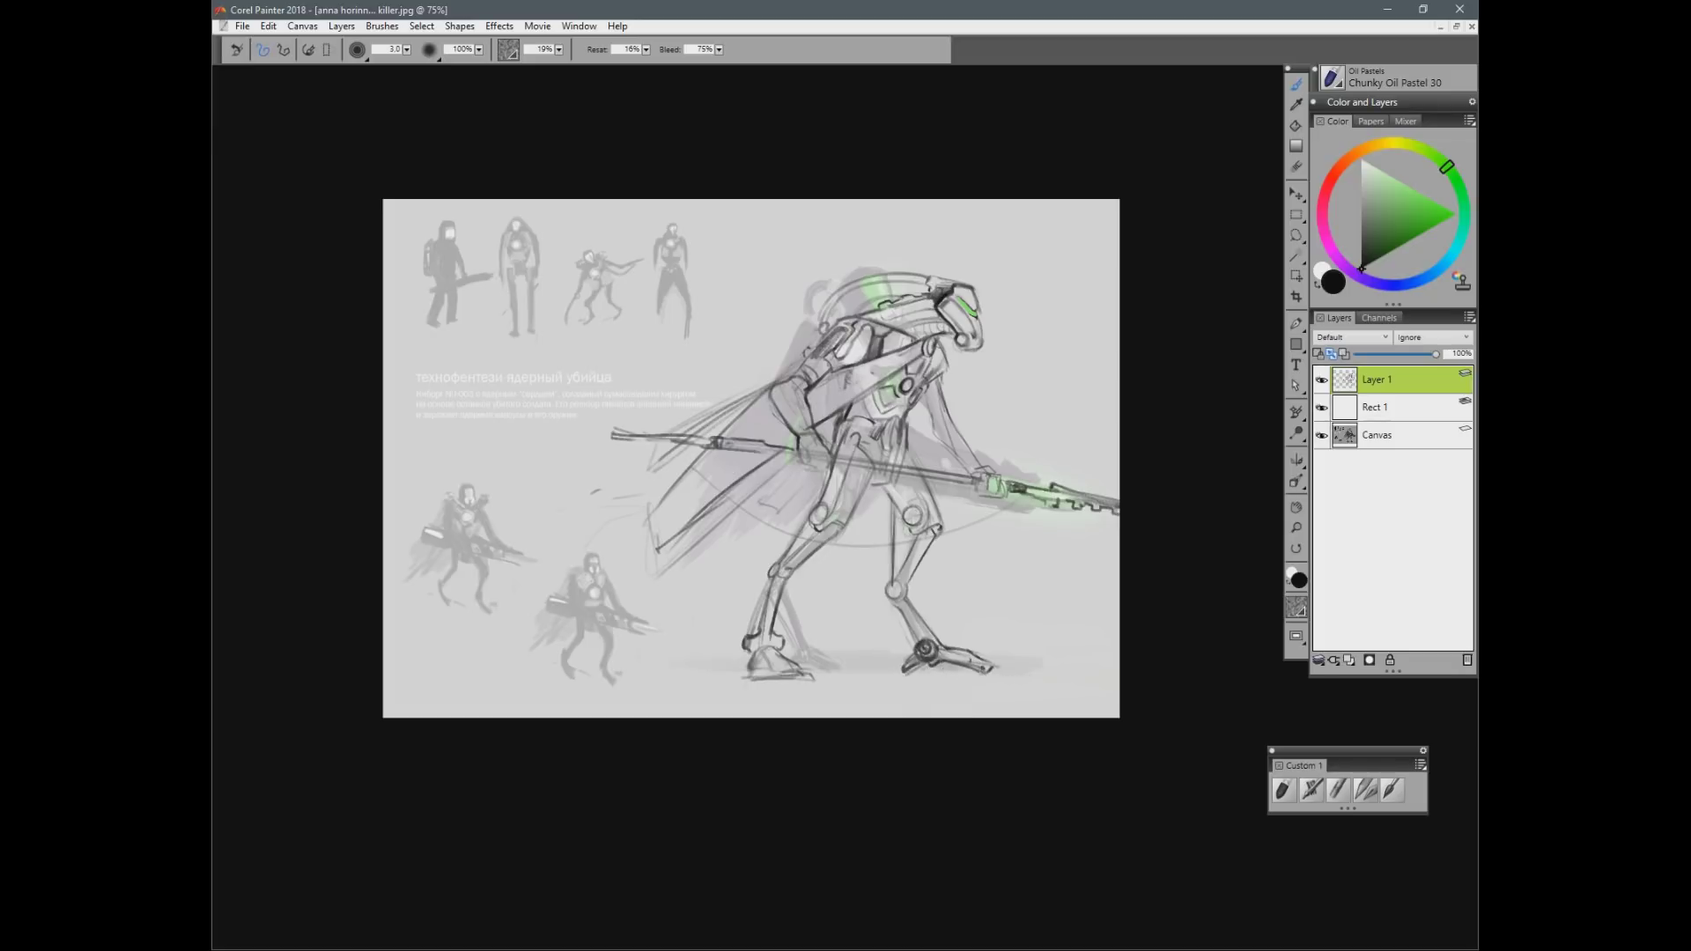
{"action": "key", "text": "n"}
{"action": "left_click_drag", "start_coordinate": [995, 672], "coordinate": [993, 666]}
{"action": "key", "text": "b"}
{"action": "key", "text": "n"}
{"action": "key", "text": "b"}
{"action": "key", "text": "ctrl+minus"}
{"action": "key", "text": "ctrl+plus"}
{"action": "key", "text": "n"}
{"action": "key", "text": "b"}
Step: Darken and refine the shin and knee lines of both mechanical legs
{"action": "mouse_move", "coordinate": [784, 571]}
{"action": "left_mouse_down"}
{"action": "mouse_move", "coordinate": [839, 527]}
{"action": "mouse_move", "coordinate": [790, 570]}
{"action": "left_mouse_up"}
{"action": "left_click_drag", "start_coordinate": [772, 599], "coordinate": [763, 636]}
{"action": "left_click_drag", "start_coordinate": [780, 583], "coordinate": [774, 617]}
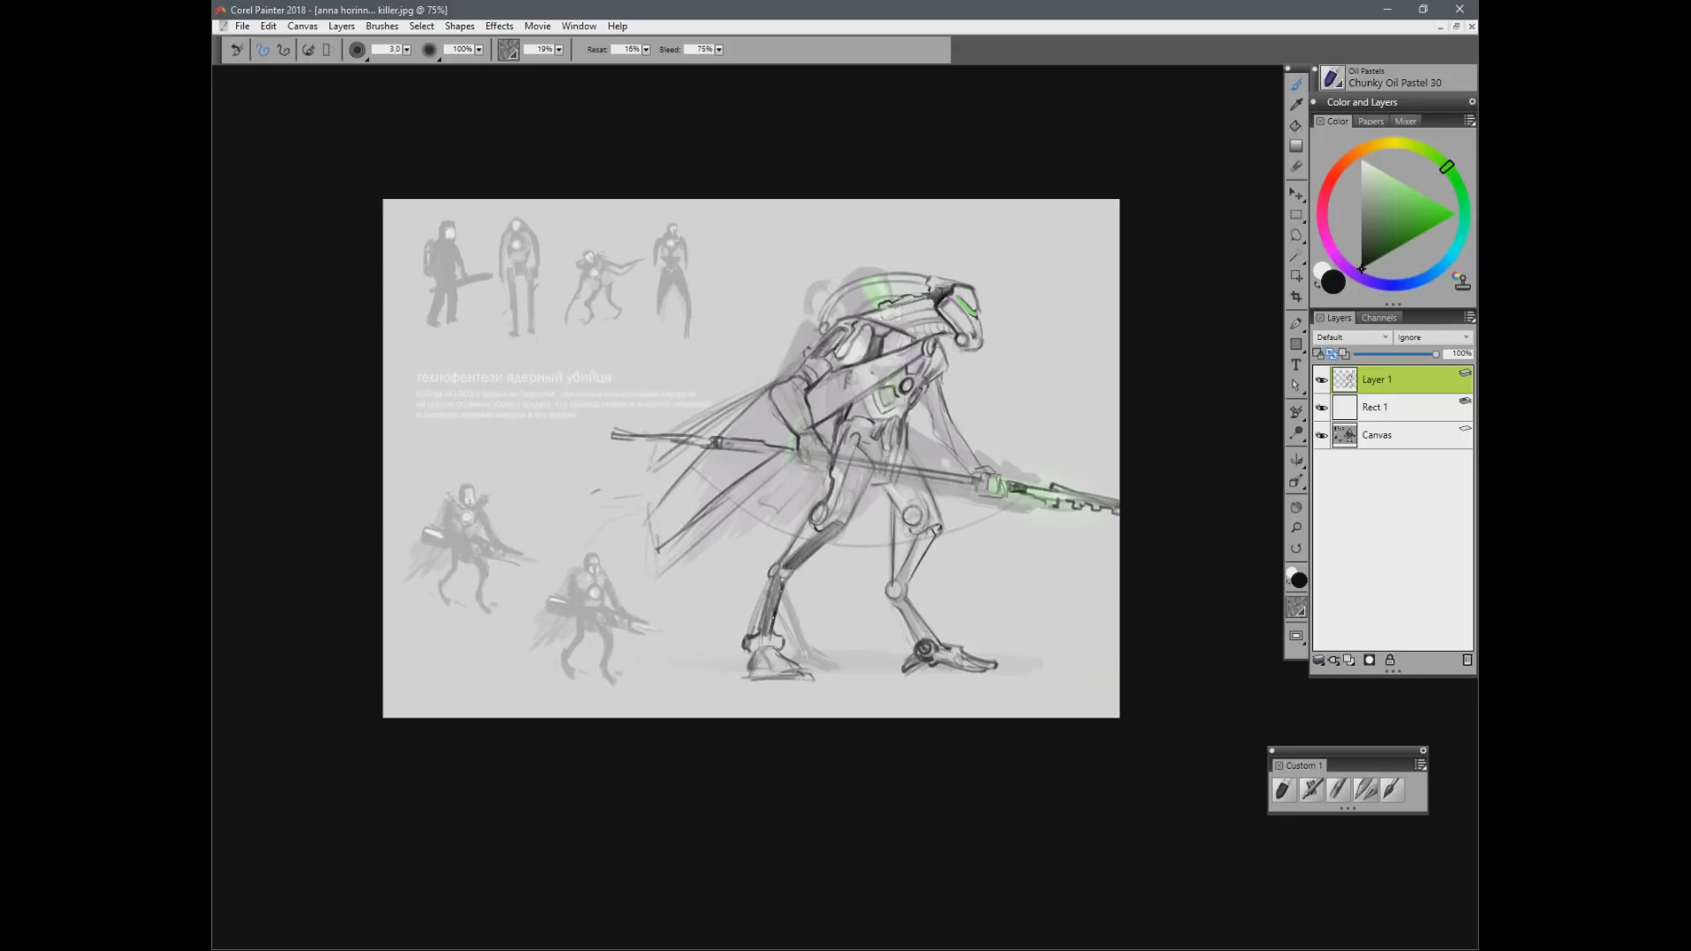
{"action": "left_click_drag", "start_coordinate": [924, 546], "coordinate": [901, 581]}
{"action": "left_click_drag", "start_coordinate": [931, 533], "coordinate": [909, 577]}
{"action": "left_click_drag", "start_coordinate": [913, 602], "coordinate": [922, 630]}
Step: Switch to the winged berserker picture, cover it with a pale rectangle at 70% opacity and add a new layer above it
{"action": "left_click", "coordinate": [1441, 27]}
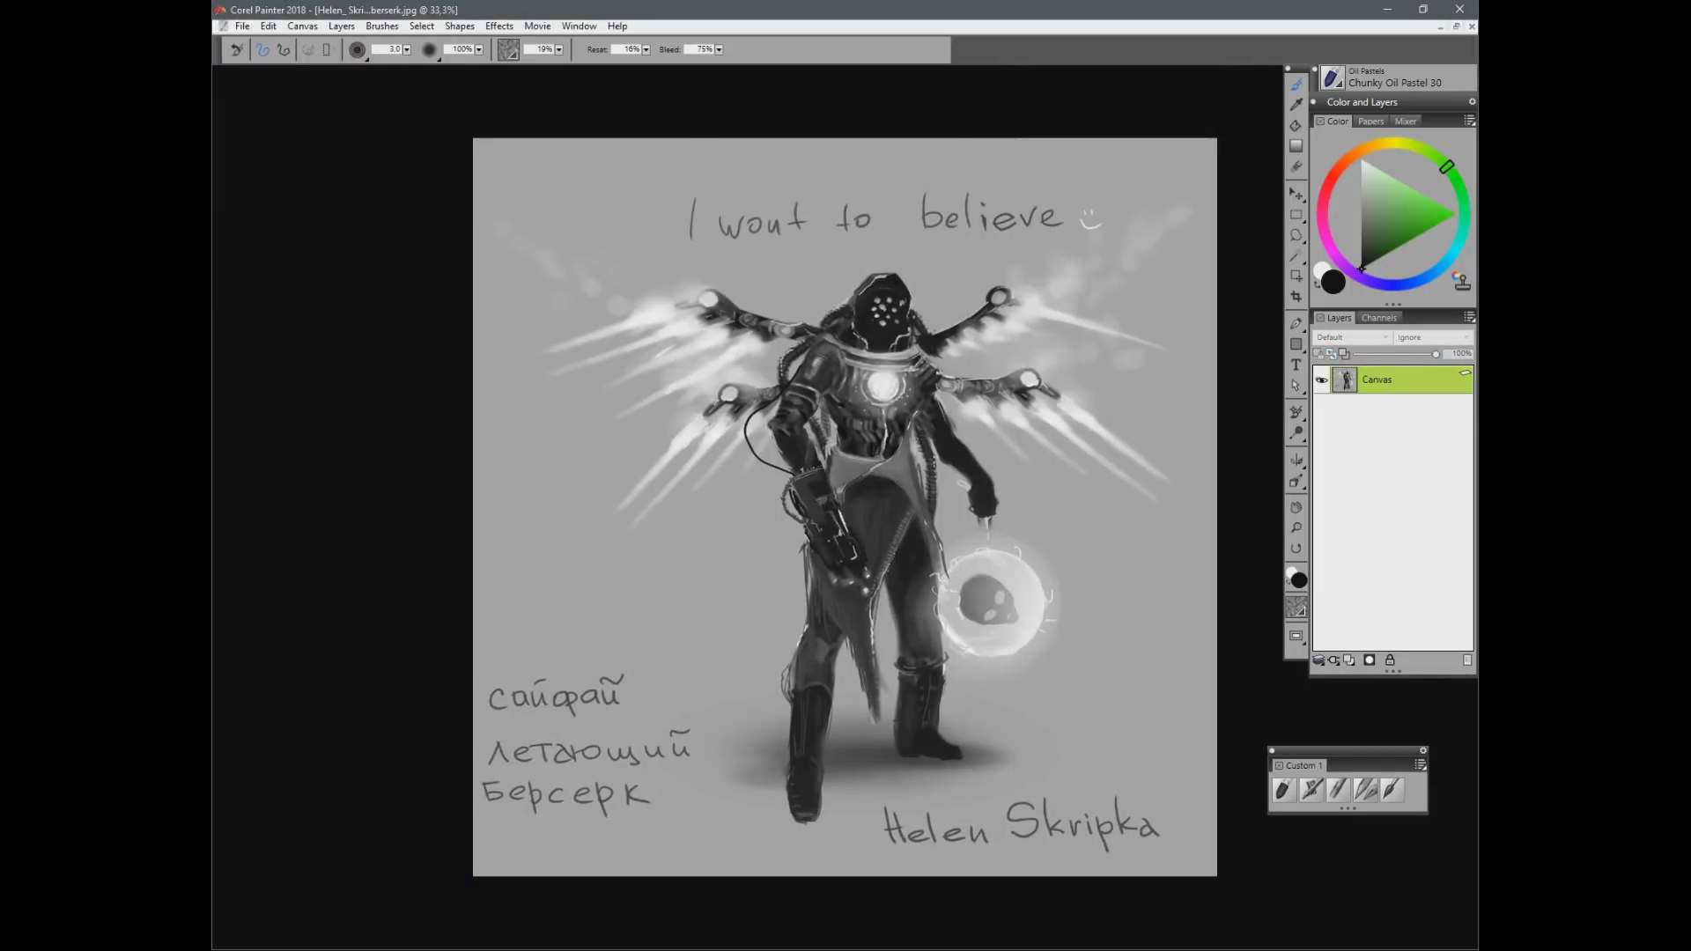
{"action": "key", "text": "ctrl+plus"}
{"action": "key", "text": "ctrl+minus"}
{"action": "left_click_drag", "start_coordinate": [996, 780], "coordinate": [965, 762]}
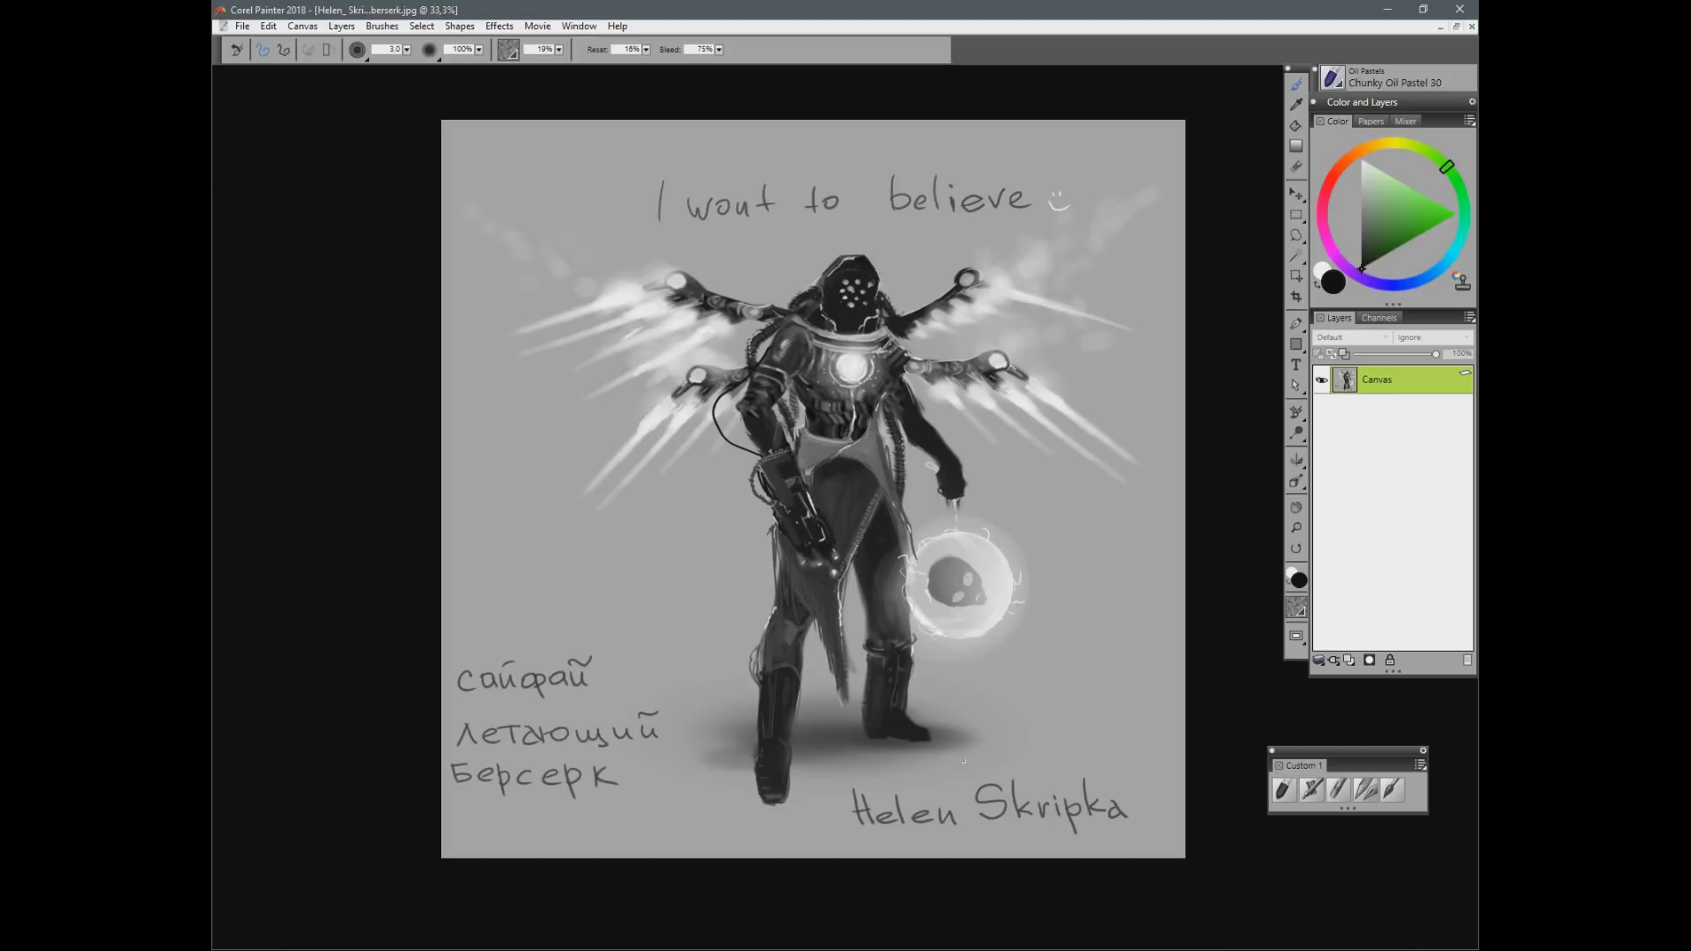
{"action": "key", "text": "i"}
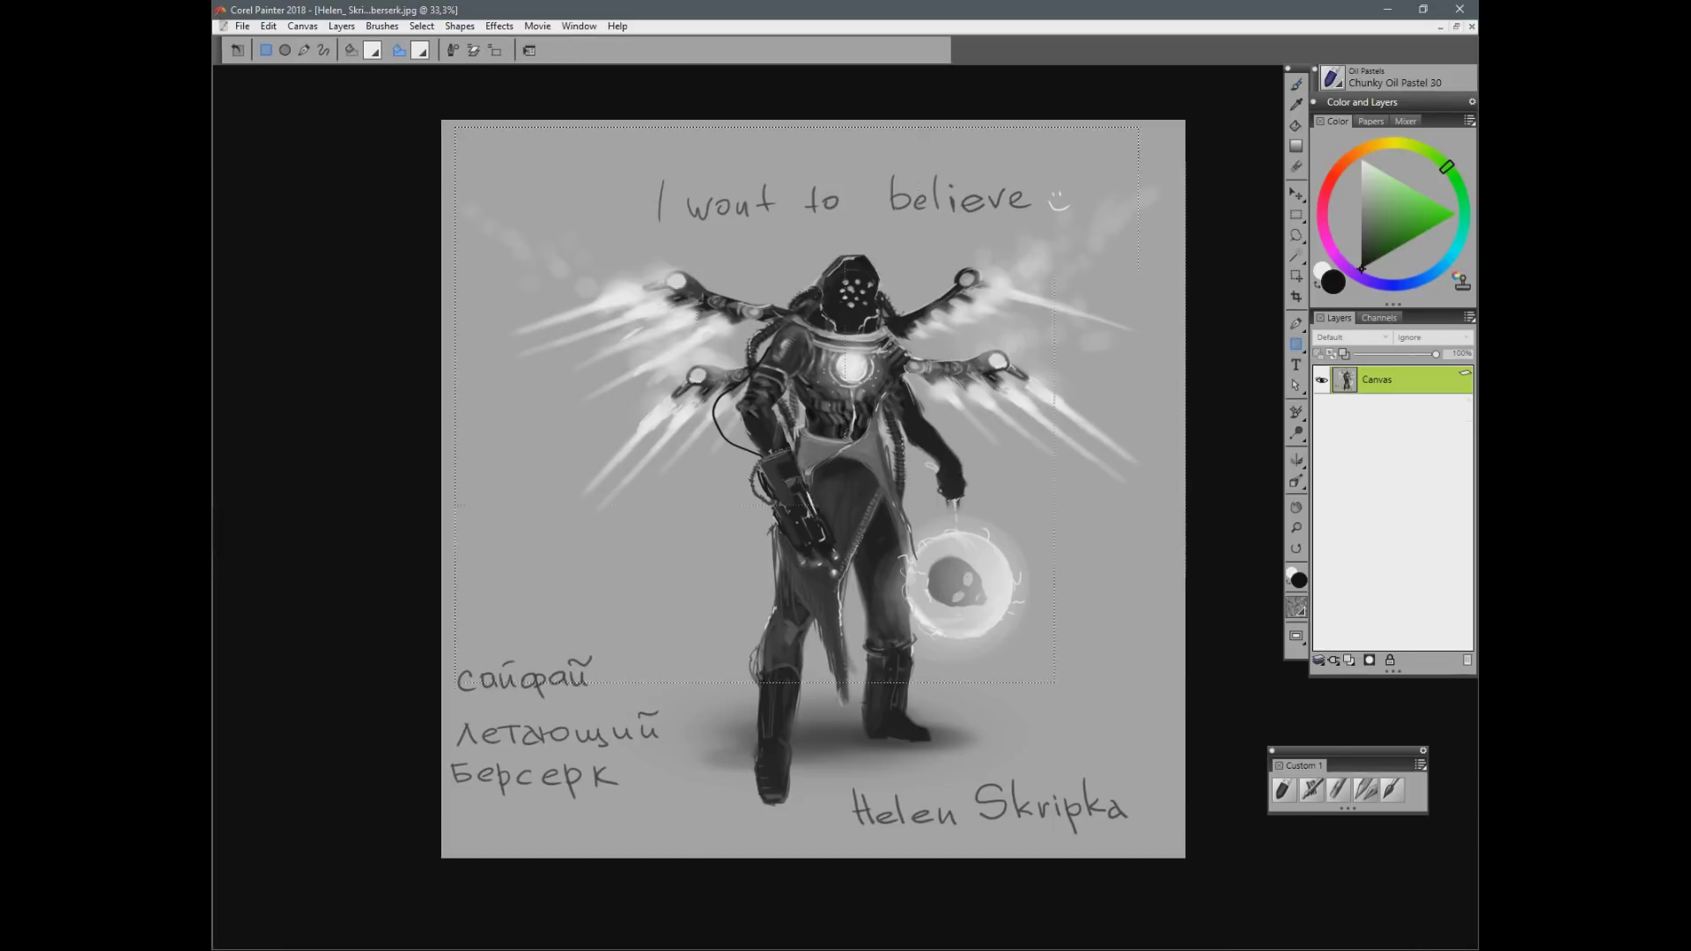
{"action": "left_click_drag", "start_coordinate": [455, 128], "coordinate": [1208, 881]}
{"action": "key", "text": "b"}
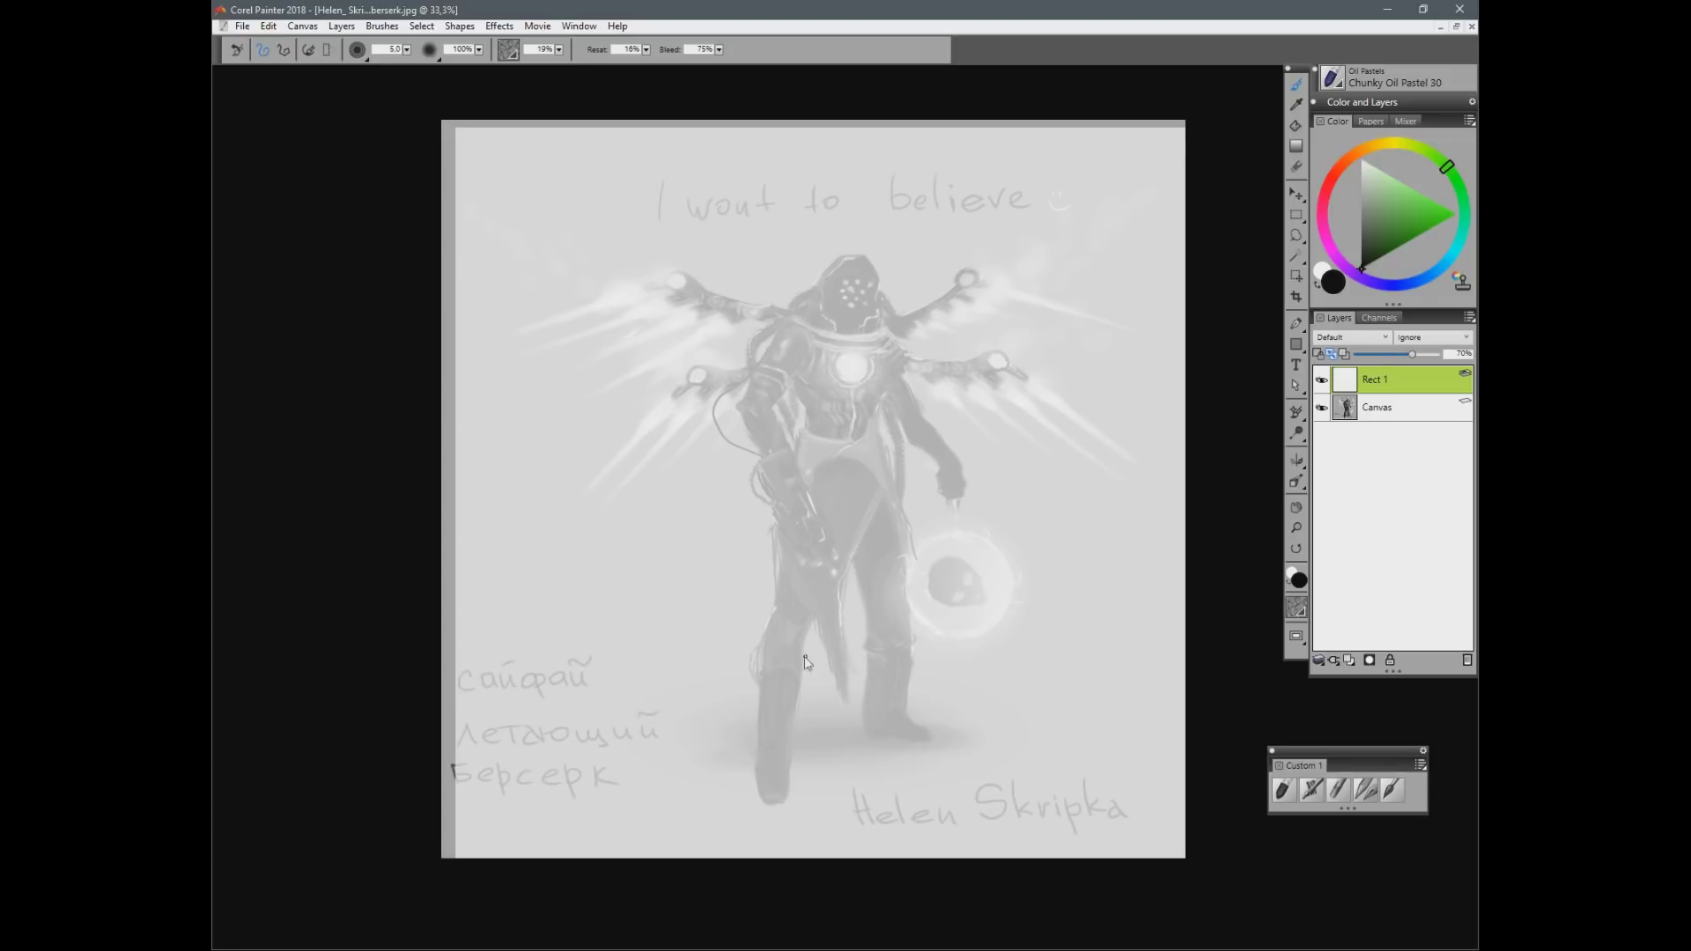
{"action": "key", "text": "ctrl+shift+n"}
Step: Try rough shoulder, torso and leg contours over the winged figure and undo them
{"action": "mouse_move", "coordinate": [755, 357]}
{"action": "left_mouse_down"}
{"action": "mouse_move", "coordinate": [682, 367]}
{"action": "mouse_move", "coordinate": [769, 389]}
{"action": "left_mouse_up"}
{"action": "left_click_drag", "start_coordinate": [748, 307], "coordinate": [657, 283]}
{"action": "key", "text": "ctrl+z"}
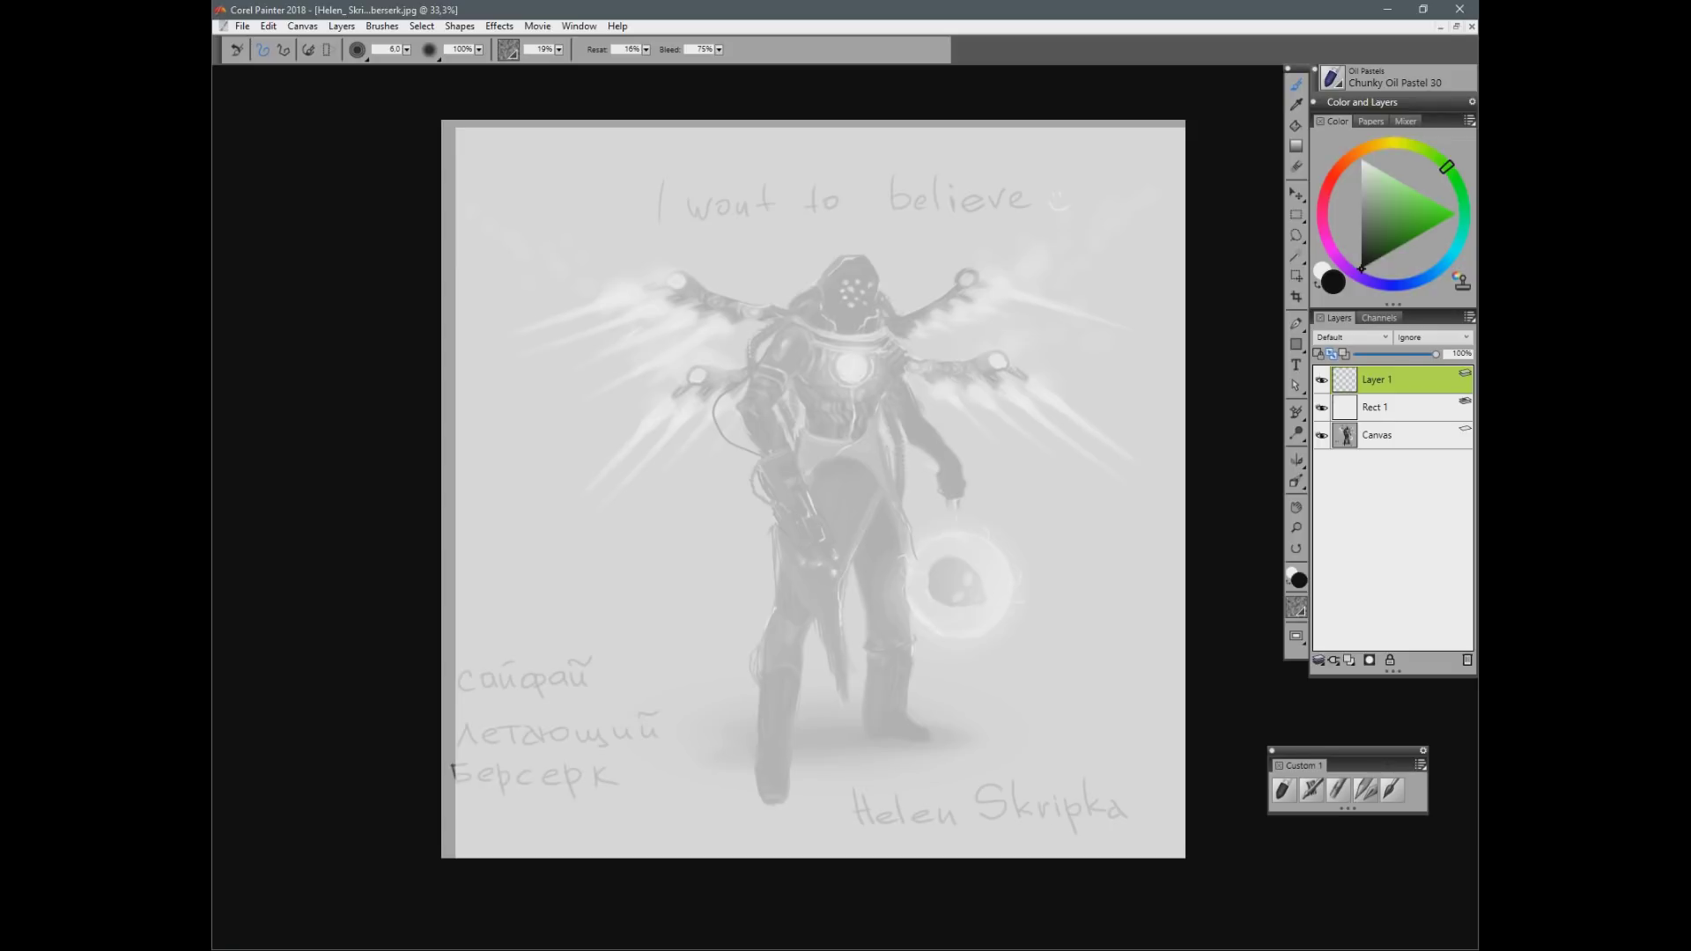
{"action": "left_click_drag", "start_coordinate": [793, 371], "coordinate": [804, 442]}
{"action": "left_click_drag", "start_coordinate": [888, 373], "coordinate": [872, 432]}
{"action": "left_click_drag", "start_coordinate": [877, 437], "coordinate": [924, 620]}
{"action": "left_click_drag", "start_coordinate": [804, 451], "coordinate": [775, 643]}
{"action": "left_click_drag", "start_coordinate": [829, 509], "coordinate": [796, 662]}
{"action": "left_click_drag", "start_coordinate": [843, 506], "coordinate": [869, 643]}
{"action": "key", "text": "ctrl+z"}
{"action": "key", "text": "ctrl+z"}
{"action": "key", "text": "ctrl+z"}
{"action": "key", "text": "ctrl+z"}
{"action": "key", "text": "ctrl+z"}
{"action": "key", "text": "ctrl+z"}
{"action": "key", "text": "ctrl+z"}
Step: Try oval marks on the chest and wing joints with connecting straps, and undo them
{"action": "mouse_move", "coordinate": [884, 363]}
{"action": "left_mouse_down"}
{"action": "mouse_move", "coordinate": [867, 339]}
{"action": "mouse_move", "coordinate": [826, 370]}
{"action": "mouse_move", "coordinate": [879, 351]}
{"action": "left_mouse_up"}
{"action": "left_click_drag", "start_coordinate": [876, 275], "coordinate": [834, 304]}
{"action": "key", "text": "ctrl+z"}
{"action": "key", "text": "ctrl+z"}
{"action": "left_click_drag", "start_coordinate": [833, 357], "coordinate": [844, 401]}
{"action": "mouse_move", "coordinate": [832, 337]}
{"action": "left_mouse_down"}
{"action": "mouse_move", "coordinate": [884, 348]}
{"action": "mouse_move", "coordinate": [852, 403]}
{"action": "mouse_move", "coordinate": [832, 374]}
{"action": "mouse_move", "coordinate": [869, 354]}
{"action": "left_mouse_up"}
{"action": "left_click_drag", "start_coordinate": [792, 315], "coordinate": [828, 341]}
{"action": "left_click_drag", "start_coordinate": [1013, 358], "coordinate": [1010, 361]}
{"action": "left_click_drag", "start_coordinate": [977, 273], "coordinate": [975, 275]}
{"action": "left_click_drag", "start_coordinate": [688, 280], "coordinate": [685, 281]}
{"action": "left_click_drag", "start_coordinate": [710, 374], "coordinate": [682, 388]}
{"action": "key", "text": "ctrl+z"}
{"action": "key", "text": "ctrl+z"}
{"action": "key", "text": "ctrl+z"}
{"action": "key", "text": "ctrl+z"}
{"action": "key", "text": "ctrl+z"}
{"action": "key", "text": "ctrl+z"}
{"action": "key", "text": "ctrl+z"}
{"action": "key", "text": "ctrl+z"}
{"action": "key", "text": "ctrl+z"}
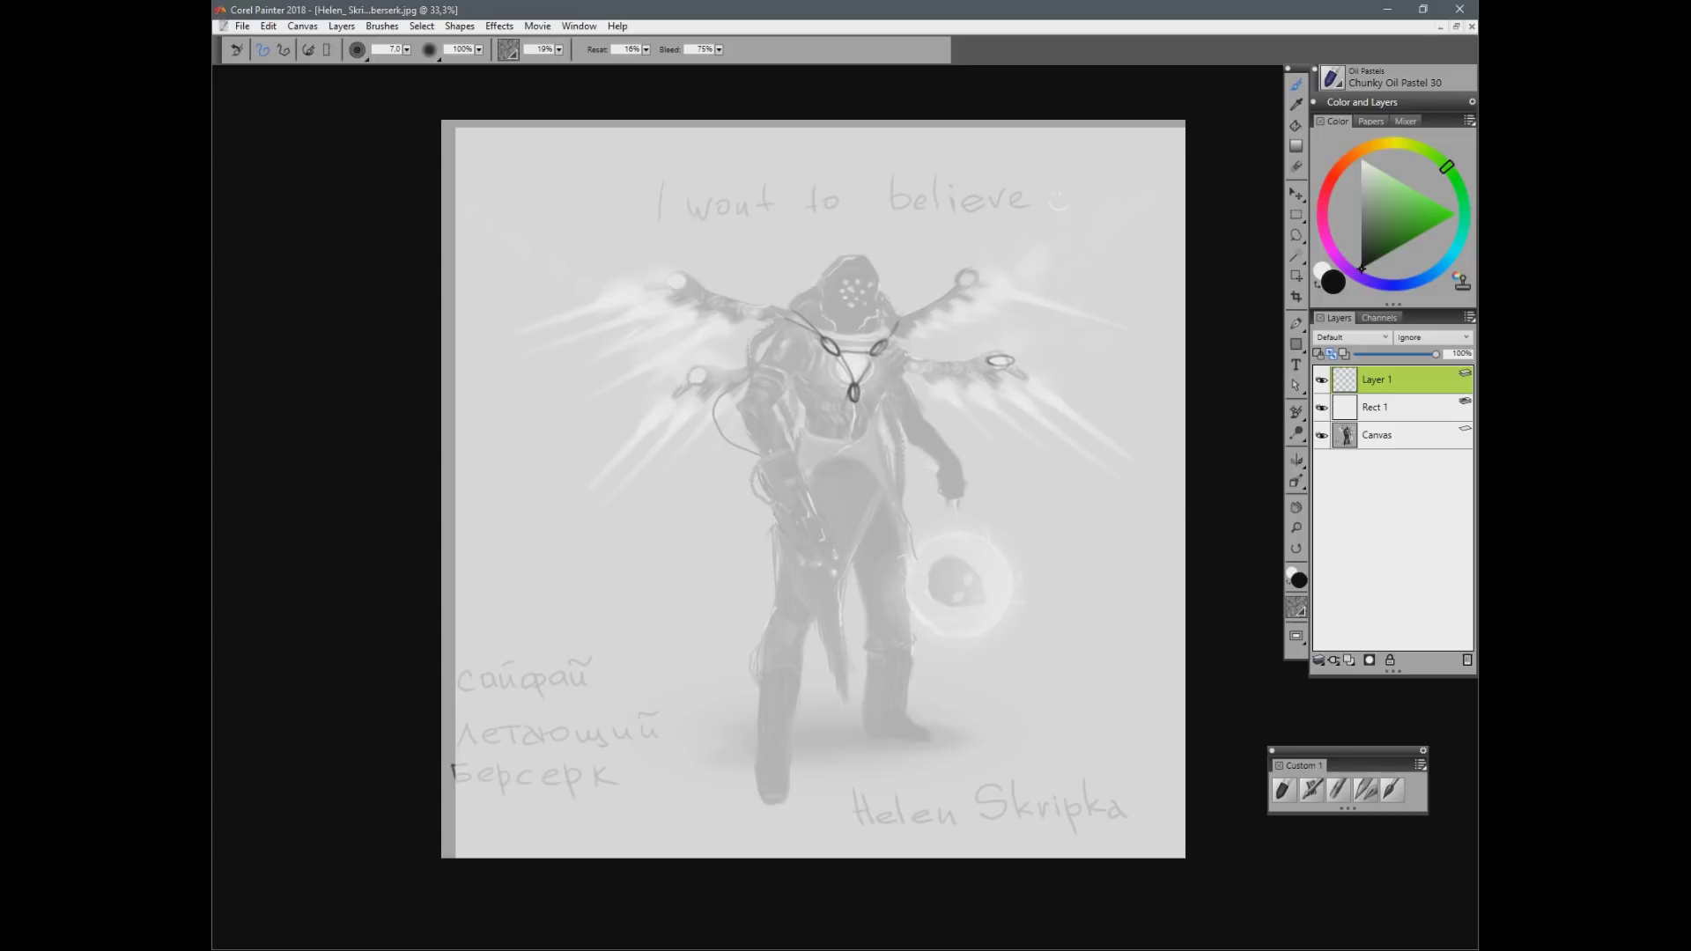
{"action": "key", "text": "ctrl+z"}
{"action": "key", "text": "ctrl+z"}
{"action": "key", "text": "ctrl+z"}
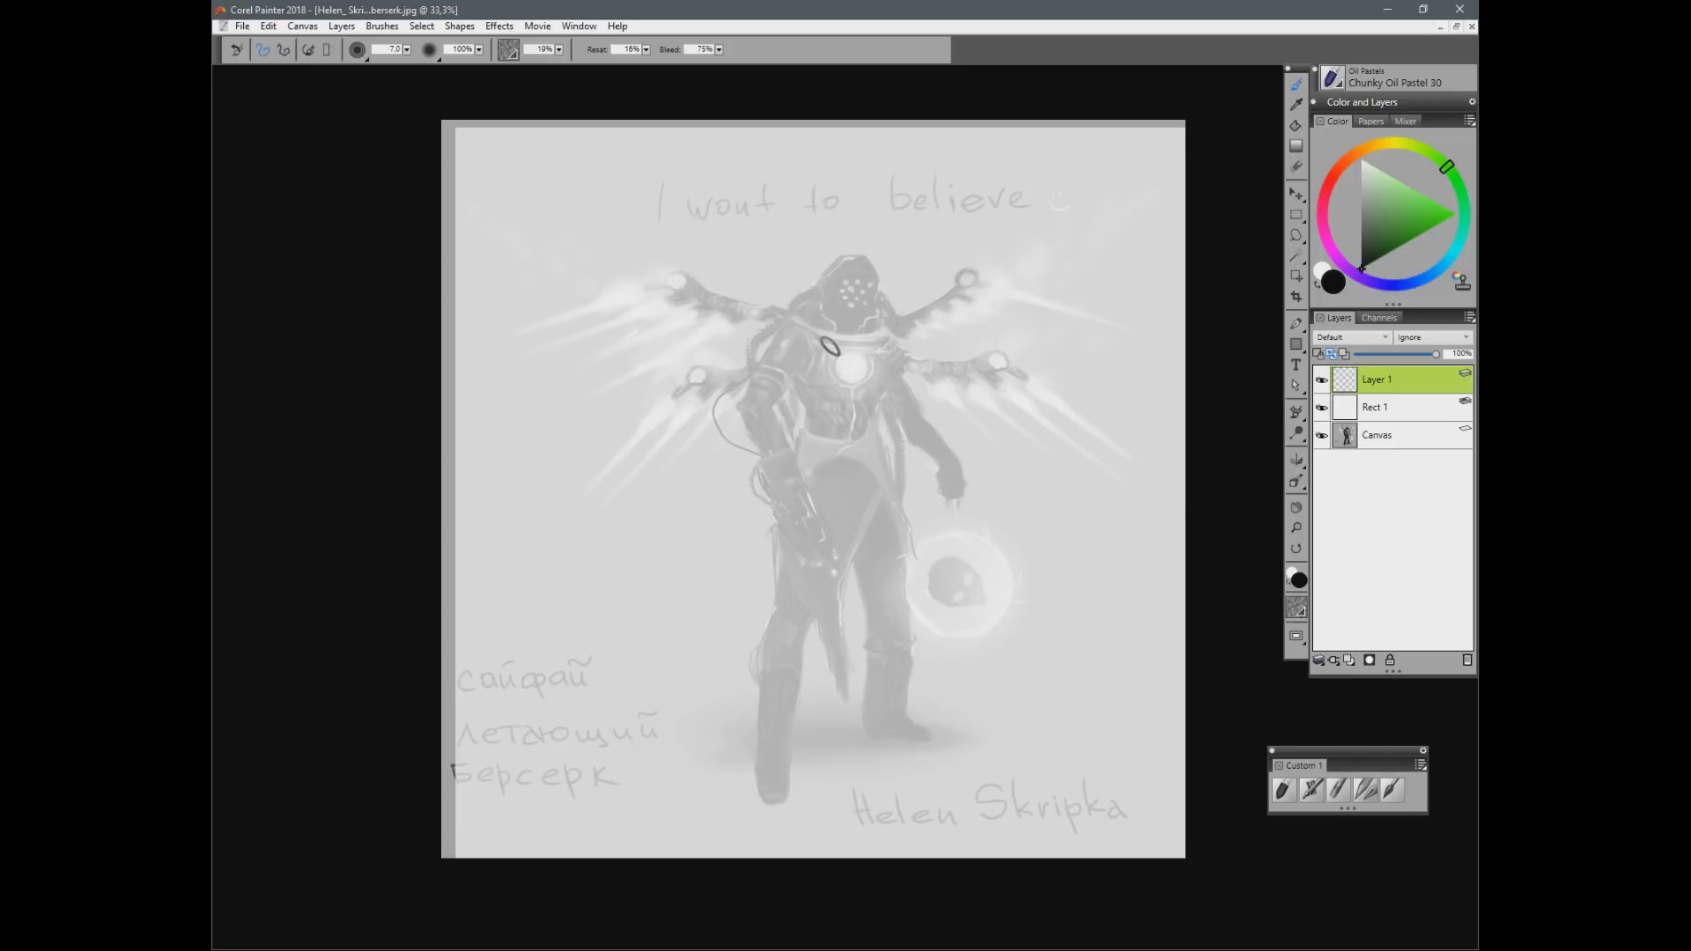
Step: Try a V-shaped chest piece and a heavier hood outline, and erase them
{"action": "left_click_drag", "start_coordinate": [841, 359], "coordinate": [847, 398]}
{"action": "left_click_drag", "start_coordinate": [875, 355], "coordinate": [867, 389]}
{"action": "left_click_drag", "start_coordinate": [836, 355], "coordinate": [848, 398]}
{"action": "mouse_move", "coordinate": [842, 265]}
{"action": "left_mouse_down"}
{"action": "mouse_move", "coordinate": [825, 332]}
{"action": "mouse_move", "coordinate": [813, 313]}
{"action": "mouse_move", "coordinate": [878, 318]}
{"action": "mouse_move", "coordinate": [879, 266]}
{"action": "mouse_move", "coordinate": [789, 313]}
{"action": "left_mouse_up"}
{"action": "left_click_drag", "start_coordinate": [888, 295], "coordinate": [868, 249]}
{"action": "key", "text": "ctrl+z"}
{"action": "key", "text": "ctrl+z"}
{"action": "key", "text": "ctrl+z"}
{"action": "key", "text": "ctrl+z"}
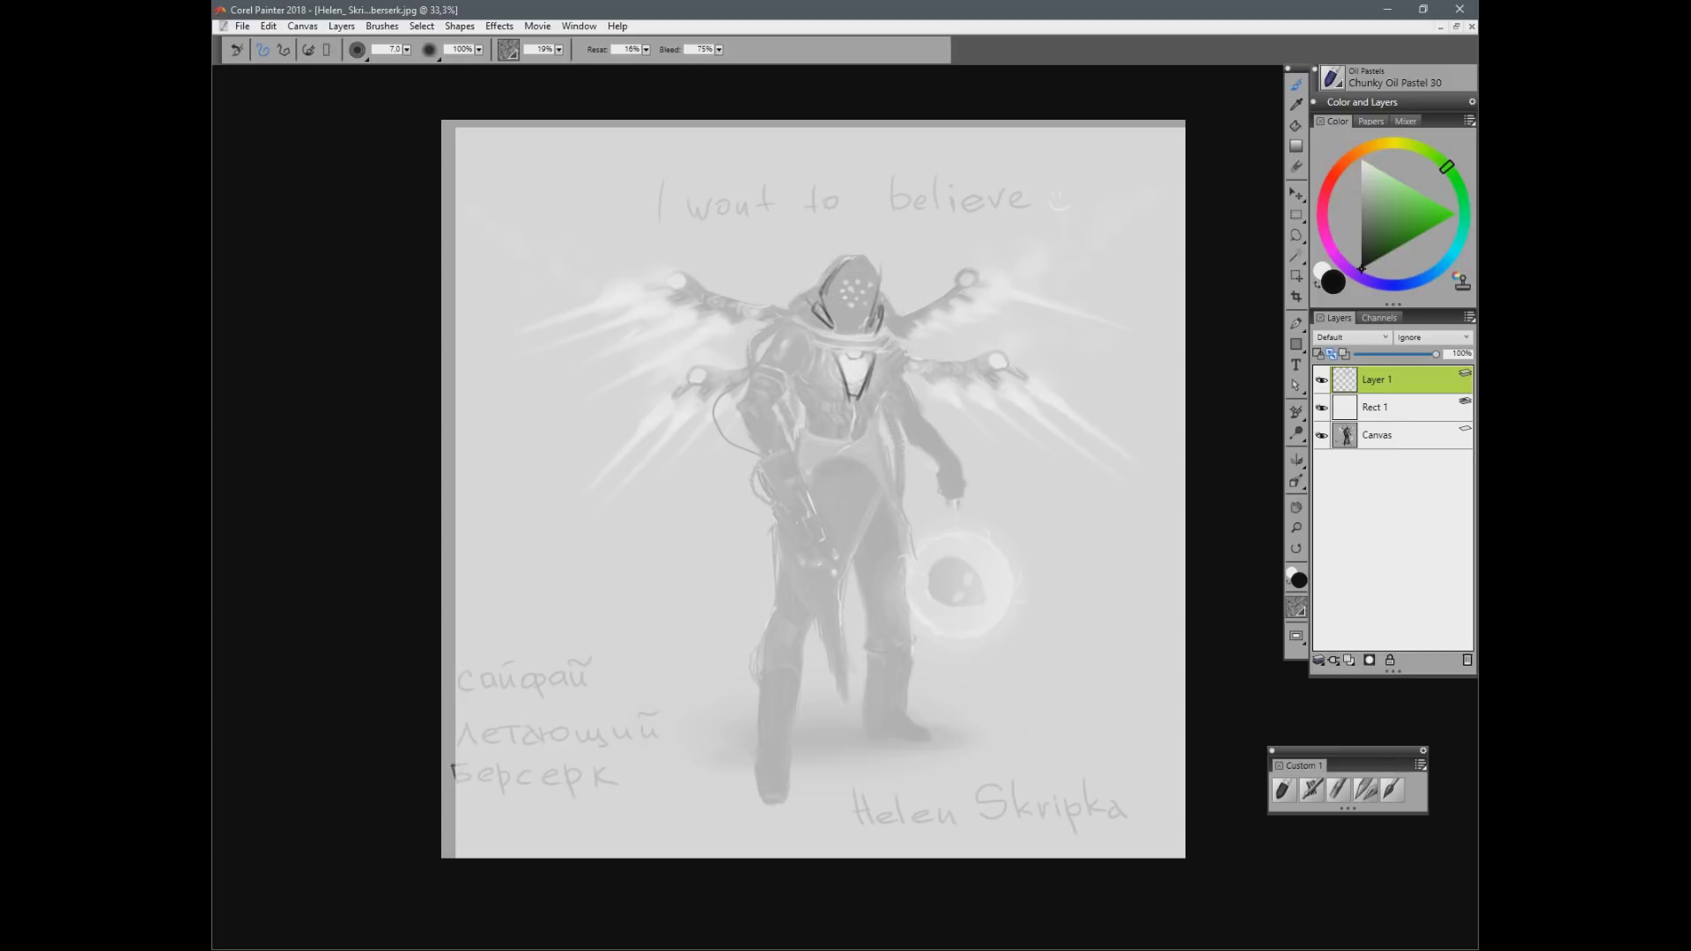
{"action": "key", "text": "n"}
{"action": "left_click_drag", "start_coordinate": [838, 352], "coordinate": [857, 400]}
{"action": "mouse_move", "coordinate": [821, 310]}
{"action": "left_mouse_down"}
{"action": "mouse_move", "coordinate": [831, 331]}
{"action": "mouse_move", "coordinate": [882, 313]}
{"action": "mouse_move", "coordinate": [857, 255]}
{"action": "left_mouse_up"}
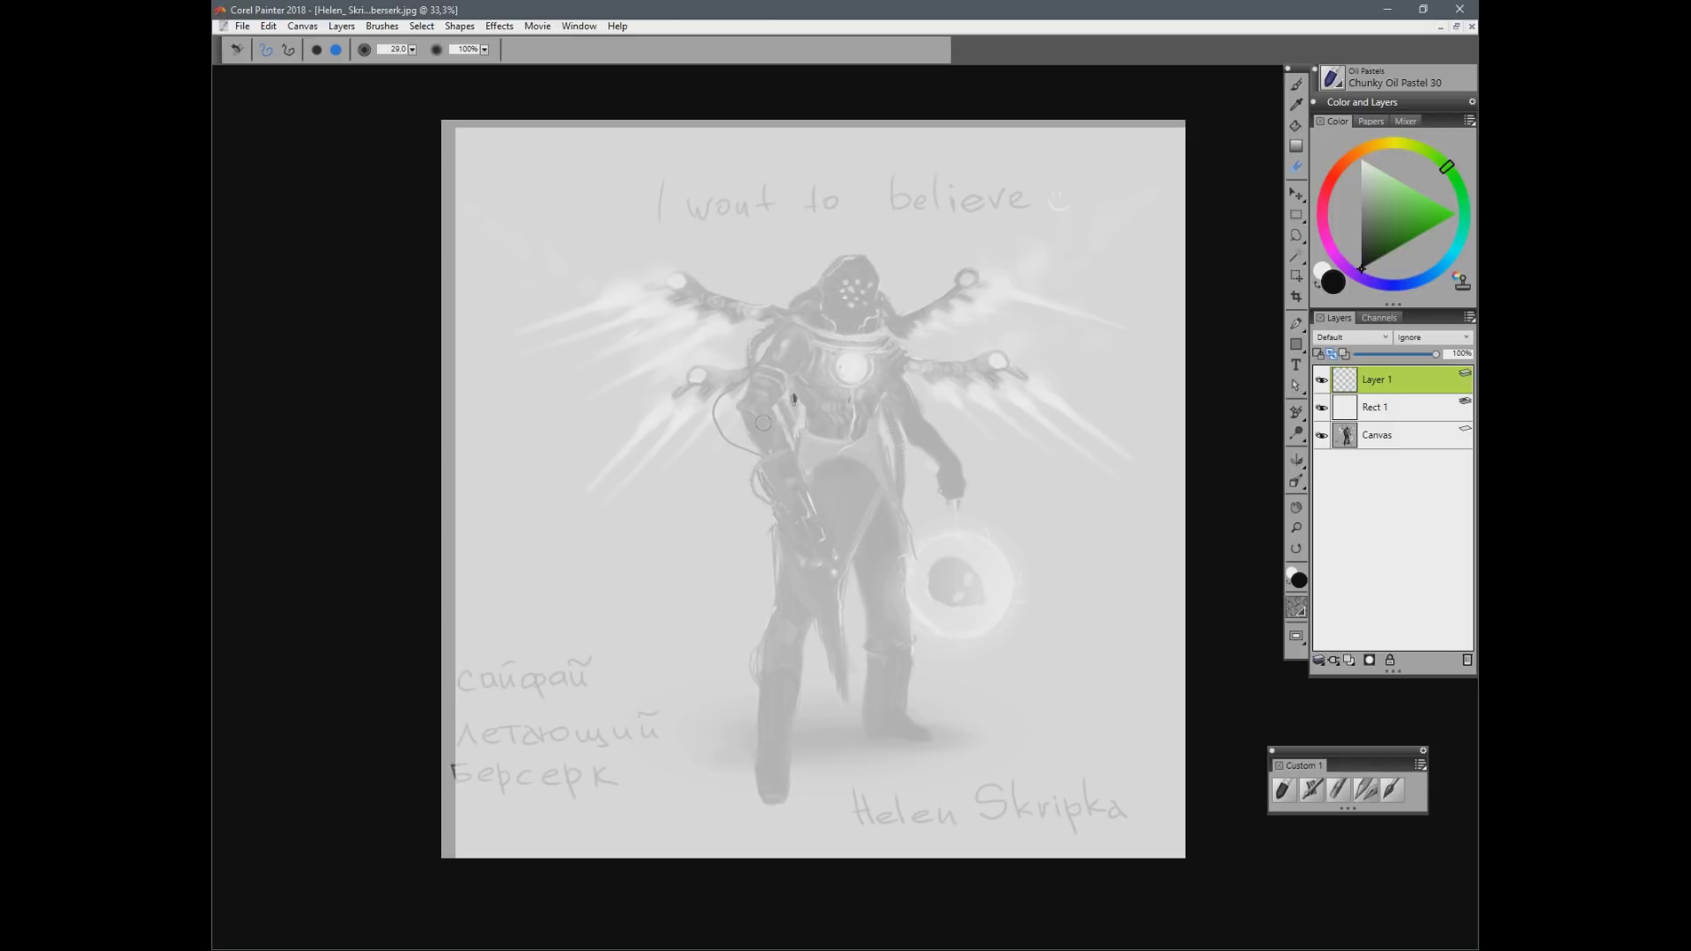
Step: Rough in a new forward-leaning pose with an oval head and long curves sweeping back from it
{"action": "key", "text": "b"}
{"action": "left_click_drag", "start_coordinate": [721, 422], "coordinate": [904, 263]}
{"action": "left_click_drag", "start_coordinate": [688, 413], "coordinate": [878, 278]}
{"action": "key", "text": "ctrl+z"}
{"action": "key", "text": "ctrl+z"}
{"action": "mouse_move", "coordinate": [793, 315]}
{"action": "left_mouse_down"}
{"action": "mouse_move", "coordinate": [914, 285]}
{"action": "mouse_move", "coordinate": [898, 349]}
{"action": "left_mouse_up"}
{"action": "mouse_move", "coordinate": [900, 296]}
{"action": "left_mouse_down"}
{"action": "mouse_move", "coordinate": [925, 349]}
{"action": "mouse_move", "coordinate": [948, 304]}
{"action": "left_mouse_up"}
{"action": "mouse_move", "coordinate": [946, 298]}
{"action": "left_mouse_down"}
{"action": "mouse_move", "coordinate": [947, 362]}
{"action": "mouse_move", "coordinate": [936, 322]}
{"action": "mouse_move", "coordinate": [953, 313]}
{"action": "mouse_move", "coordinate": [904, 336]}
{"action": "mouse_move", "coordinate": [892, 382]}
{"action": "mouse_move", "coordinate": [937, 372]}
{"action": "mouse_move", "coordinate": [900, 393]}
{"action": "mouse_move", "coordinate": [921, 456]}
{"action": "left_mouse_up"}
{"action": "mouse_move", "coordinate": [844, 313]}
{"action": "left_mouse_down"}
{"action": "mouse_move", "coordinate": [788, 328]}
{"action": "mouse_move", "coordinate": [694, 384]}
{"action": "mouse_move", "coordinate": [804, 320]}
{"action": "mouse_move", "coordinate": [719, 355]}
{"action": "mouse_move", "coordinate": [608, 440]}
{"action": "left_mouse_up"}
Step: Sketch the arms, underside and trailing bent legs of the leaning figure
{"action": "left_click_drag", "start_coordinate": [797, 406], "coordinate": [685, 431]}
{"action": "left_click_drag", "start_coordinate": [911, 397], "coordinate": [866, 516]}
{"action": "left_click_drag", "start_coordinate": [735, 419], "coordinate": [672, 620]}
{"action": "left_click_drag", "start_coordinate": [778, 569], "coordinate": [657, 699]}
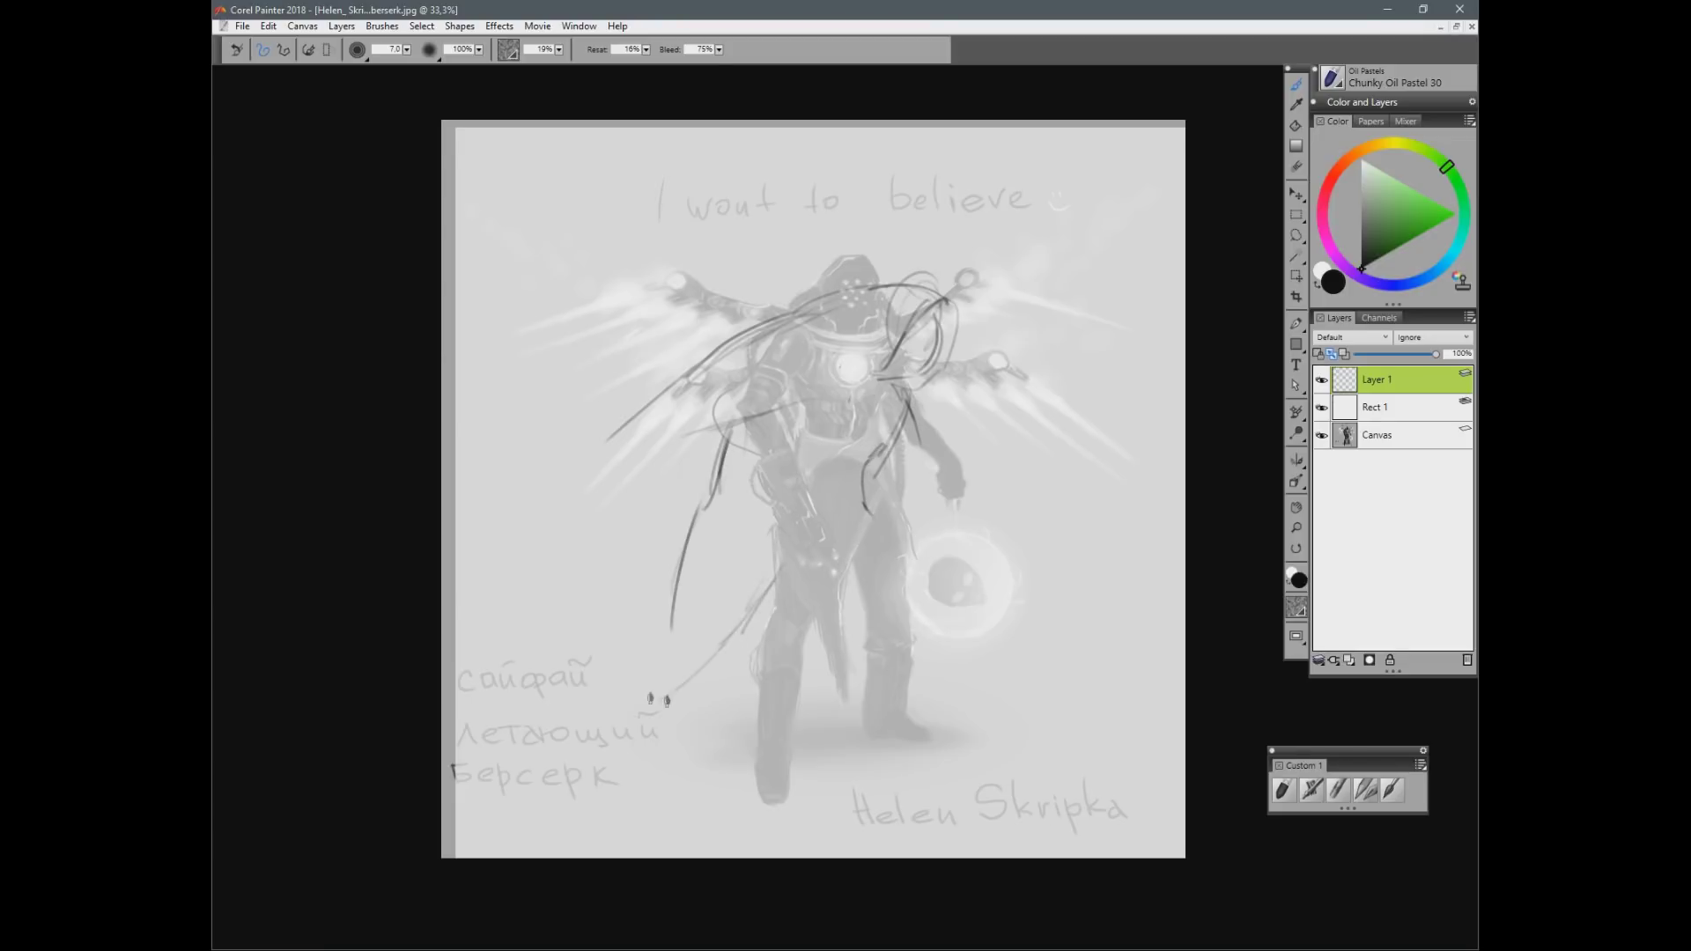
{"action": "left_click_drag", "start_coordinate": [672, 622], "coordinate": [588, 729]}
{"action": "mouse_move", "coordinate": [735, 439]}
{"action": "left_mouse_down"}
{"action": "mouse_move", "coordinate": [704, 518]}
{"action": "mouse_move", "coordinate": [626, 486]}
{"action": "left_mouse_up"}
{"action": "left_click_drag", "start_coordinate": [690, 379], "coordinate": [593, 495]}
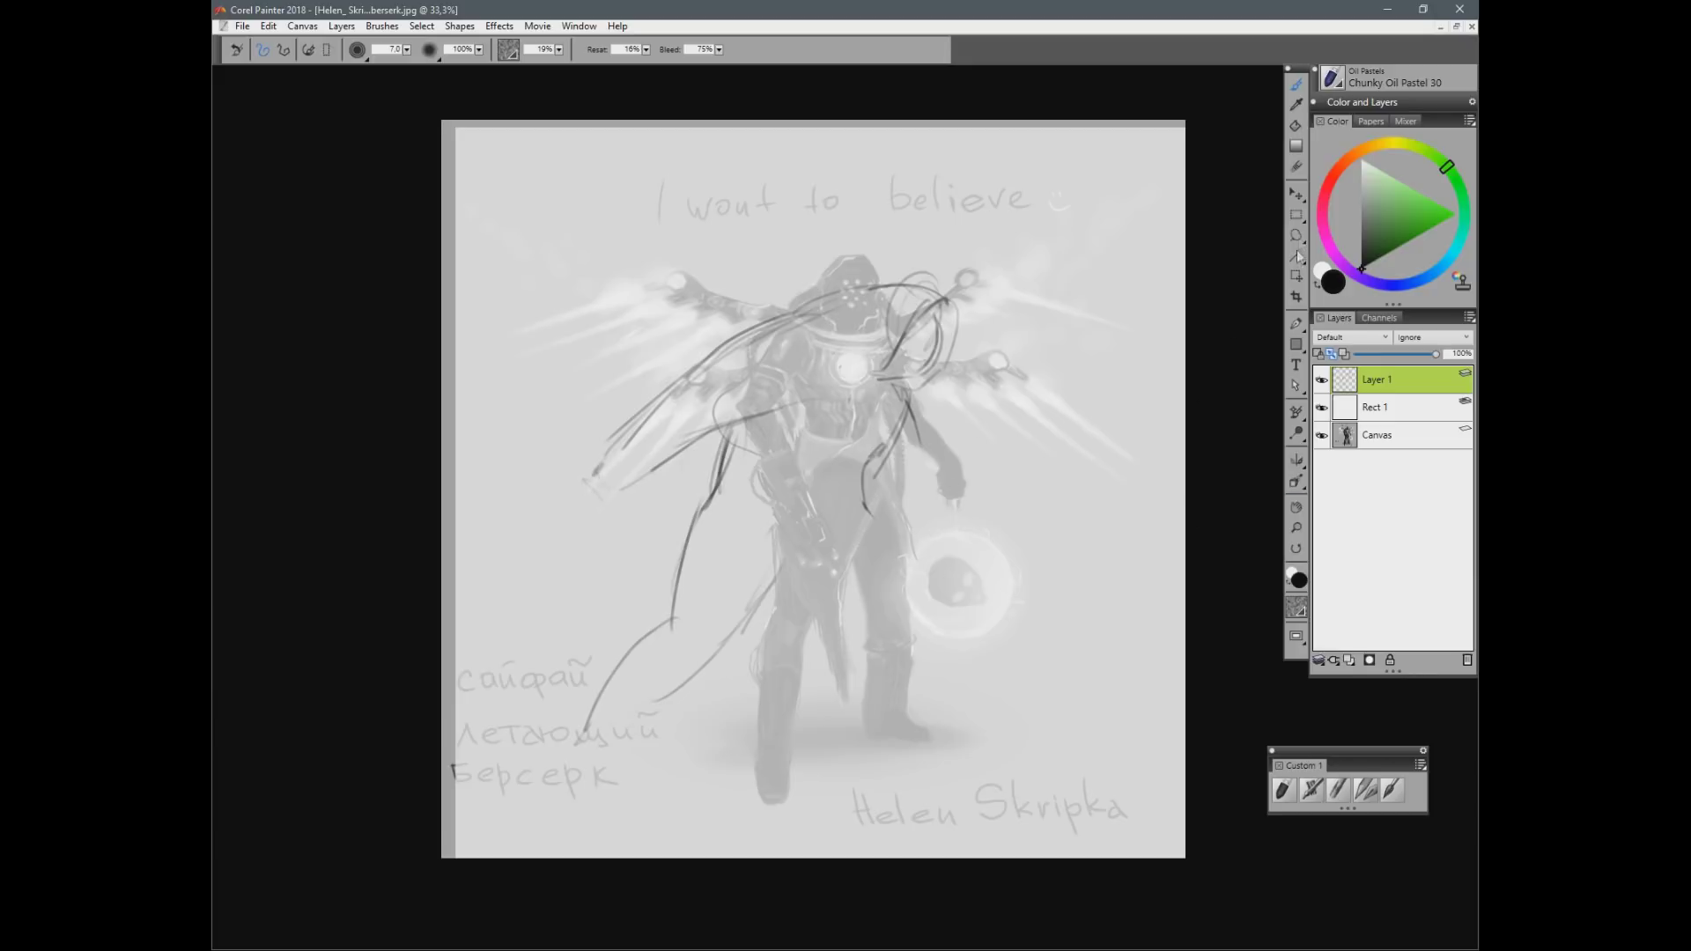
Step: Scale the pose sketch down and move it over the torso and legs of the original figure
{"action": "key", "text": "ctrl+alt+t"}
{"action": "left_click_drag", "start_coordinate": [959, 250], "coordinate": [883, 317]}
{"action": "left_click_drag", "start_coordinate": [859, 520], "coordinate": [978, 495]}
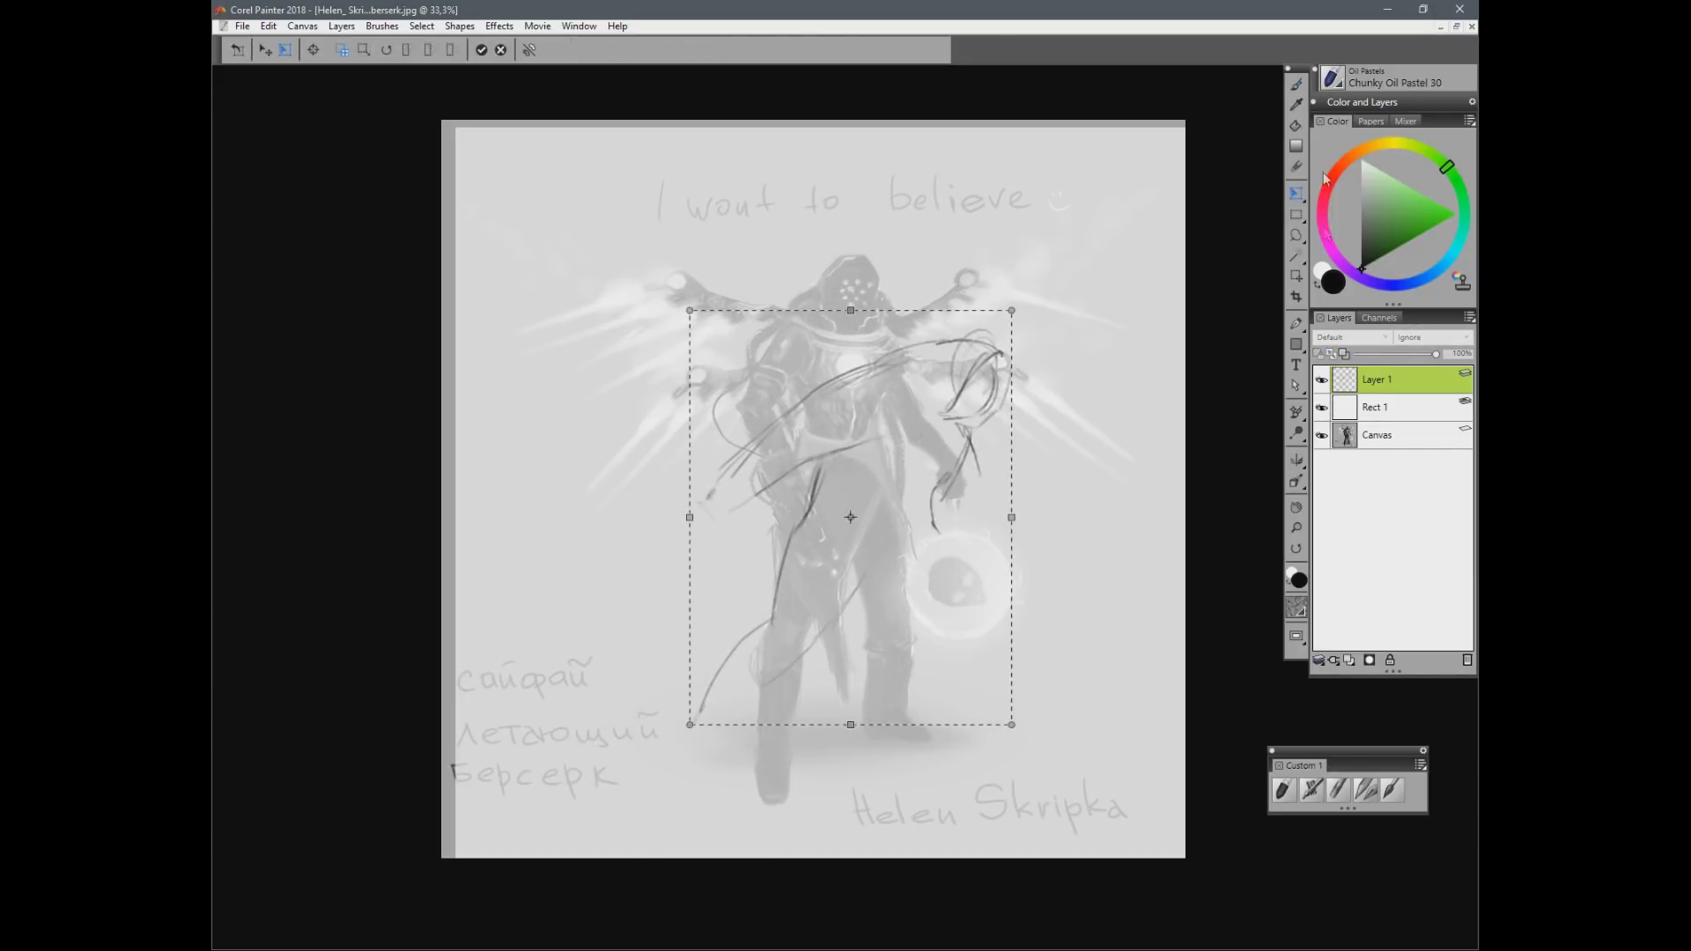
{"action": "left_click", "coordinate": [1295, 85]}
{"action": "left_click", "coordinate": [817, 541]}
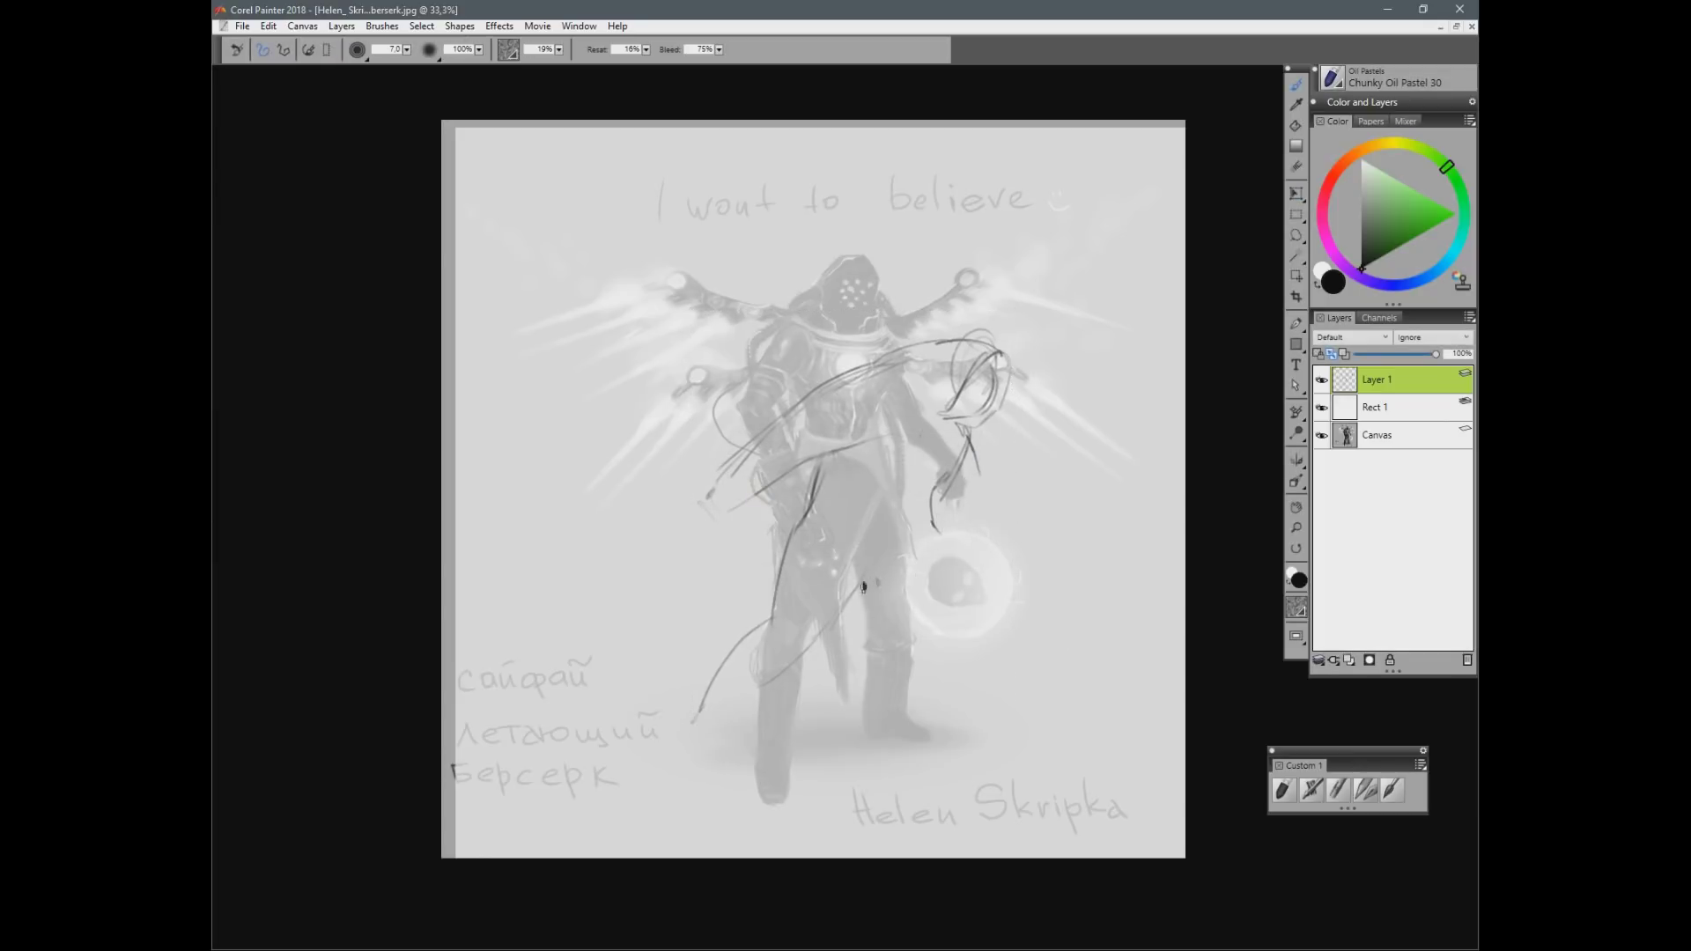
Step: Add the second leg's thigh and shin and a hanging line below the head
{"action": "mouse_move", "coordinate": [931, 526]}
{"action": "left_mouse_down"}
{"action": "mouse_move", "coordinate": [980, 643]}
{"action": "mouse_move", "coordinate": [916, 697]}
{"action": "left_mouse_up"}
{"action": "left_click_drag", "start_coordinate": [927, 709], "coordinate": [956, 673]}
{"action": "left_click_drag", "start_coordinate": [968, 438], "coordinate": [1009, 514]}
Step: Draw a long pointed shape trailing down behind the figure's back and clean up its tip
{"action": "mouse_move", "coordinate": [762, 433]}
{"action": "left_mouse_down"}
{"action": "mouse_move", "coordinate": [609, 581]}
{"action": "mouse_move", "coordinate": [568, 654]}
{"action": "left_mouse_up"}
{"action": "left_click_drag", "start_coordinate": [738, 534], "coordinate": [560, 679]}
{"action": "left_click_drag", "start_coordinate": [773, 503], "coordinate": [556, 684]}
{"action": "left_click_drag", "start_coordinate": [637, 546], "coordinate": [560, 684]}
{"action": "key", "text": "n"}
{"action": "left_click_drag", "start_coordinate": [620, 557], "coordinate": [556, 686]}
{"action": "key", "text": "b"}
Step: Draw a heavy line along the figure's lower torso and a curved wing arm rising from the upper back
{"action": "mouse_move", "coordinate": [755, 509]}
{"action": "left_mouse_down"}
{"action": "mouse_move", "coordinate": [805, 464]}
{"action": "mouse_move", "coordinate": [709, 527]}
{"action": "left_mouse_up"}
{"action": "left_click_drag", "start_coordinate": [737, 508], "coordinate": [923, 426]}
{"action": "left_click_drag", "start_coordinate": [845, 379], "coordinate": [887, 362]}
{"action": "key", "text": "n"}
{"action": "left_click_drag", "start_coordinate": [876, 446], "coordinate": [926, 423]}
{"action": "key", "text": "b"}
{"action": "mouse_move", "coordinate": [902, 361]}
{"action": "left_mouse_down"}
{"action": "mouse_move", "coordinate": [710, 283]}
{"action": "mouse_move", "coordinate": [661, 225]}
{"action": "mouse_move", "coordinate": [683, 266]}
{"action": "left_mouse_up"}
{"action": "key", "text": "ctrl+z"}
{"action": "mouse_move", "coordinate": [791, 337]}
{"action": "left_mouse_down"}
{"action": "mouse_move", "coordinate": [901, 358]}
{"action": "mouse_move", "coordinate": [999, 337]}
{"action": "mouse_move", "coordinate": [1011, 357]}
{"action": "left_mouse_up"}
{"action": "key", "text": "n"}
{"action": "key", "text": "b"}
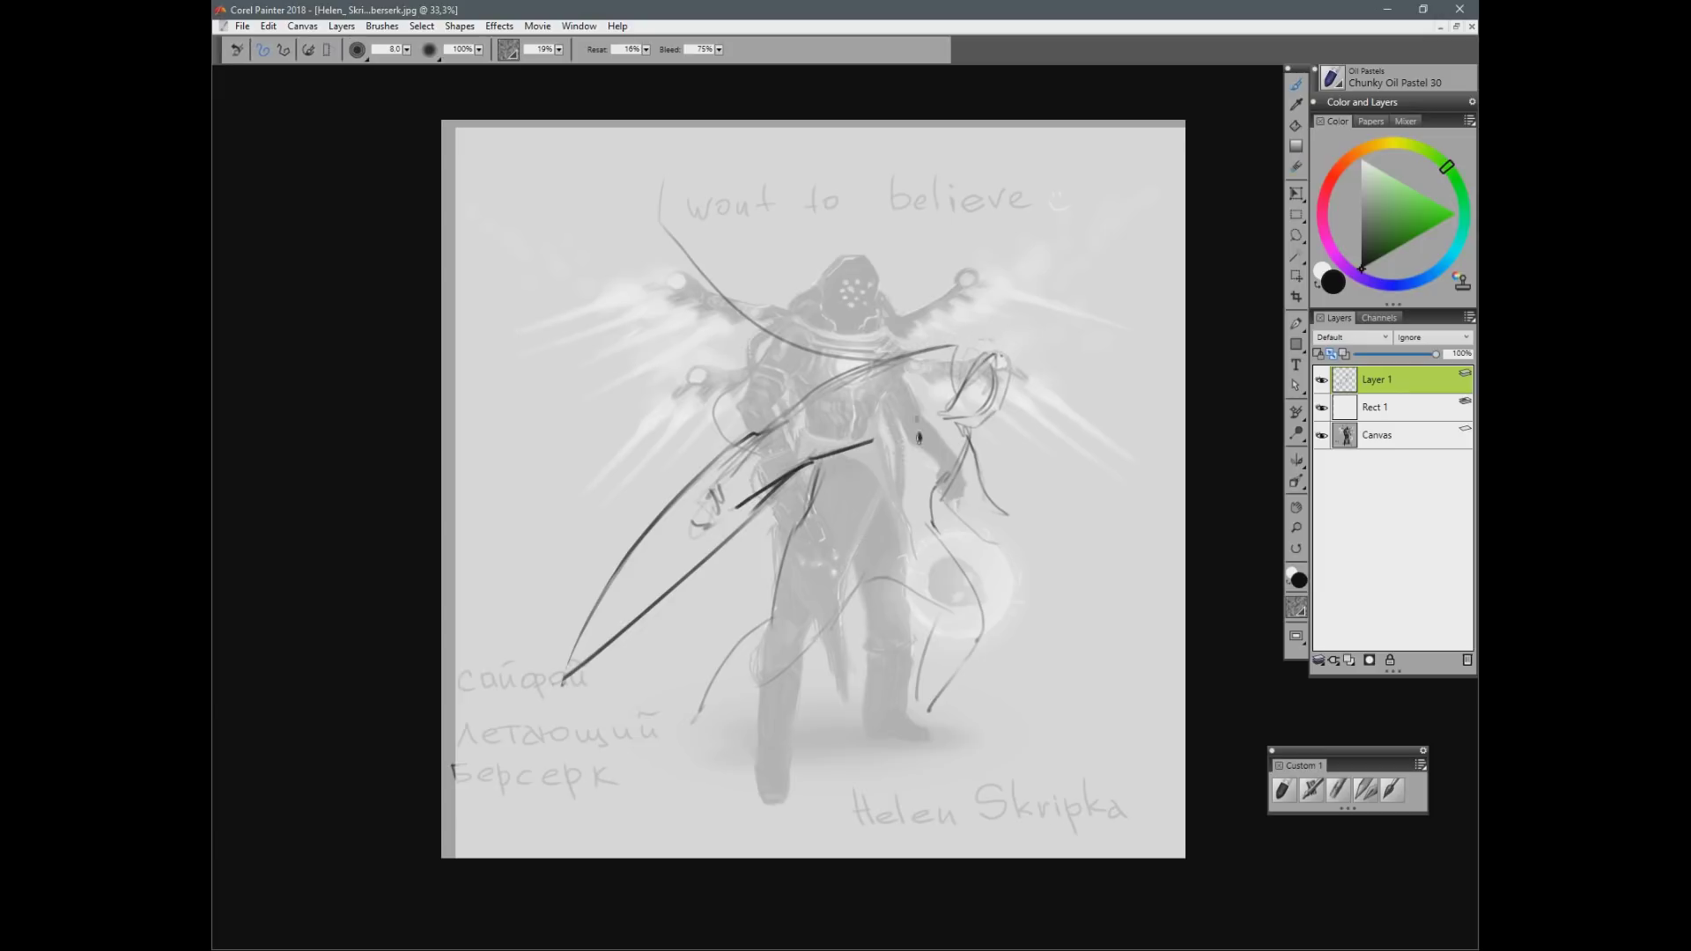
Step: Sketch the chest and belly contours below the shoulder
{"action": "left_click_drag", "start_coordinate": [920, 416], "coordinate": [936, 479]}
{"action": "left_click_drag", "start_coordinate": [899, 368], "coordinate": [937, 496]}
{"action": "left_click_drag", "start_coordinate": [882, 443], "coordinate": [899, 493]}
{"action": "left_click_drag", "start_coordinate": [891, 384], "coordinate": [892, 407]}
Step: Add a round joint at the end of the wing arm and draw long wing blades trailing behind the figure
{"action": "left_click_drag", "start_coordinate": [518, 248], "coordinate": [685, 236]}
{"action": "key", "text": "ctrl+z"}
{"action": "key", "text": "ctrl+z"}
{"action": "left_click_drag", "start_coordinate": [521, 269], "coordinate": [707, 253]}
{"action": "left_click_drag", "start_coordinate": [482, 289], "coordinate": [653, 270]}
{"action": "left_click_drag", "start_coordinate": [472, 298], "coordinate": [647, 279]}
{"action": "left_click_drag", "start_coordinate": [655, 254], "coordinate": [659, 277]}
{"action": "mouse_move", "coordinate": [671, 252]}
{"action": "left_mouse_down"}
{"action": "mouse_move", "coordinate": [668, 274]}
{"action": "mouse_move", "coordinate": [669, 255]}
{"action": "mouse_move", "coordinate": [797, 352]}
{"action": "mouse_move", "coordinate": [627, 374]}
{"action": "left_mouse_up"}
{"action": "left_click_drag", "start_coordinate": [736, 369], "coordinate": [636, 391]}
{"action": "mouse_move", "coordinate": [606, 280]}
{"action": "left_mouse_down"}
{"action": "mouse_move", "coordinate": [705, 318]}
{"action": "mouse_move", "coordinate": [565, 396]}
{"action": "left_mouse_up"}
{"action": "mouse_move", "coordinate": [762, 342]}
{"action": "left_mouse_down"}
{"action": "mouse_move", "coordinate": [529, 420]}
{"action": "mouse_move", "coordinate": [817, 370]}
{"action": "left_mouse_up"}
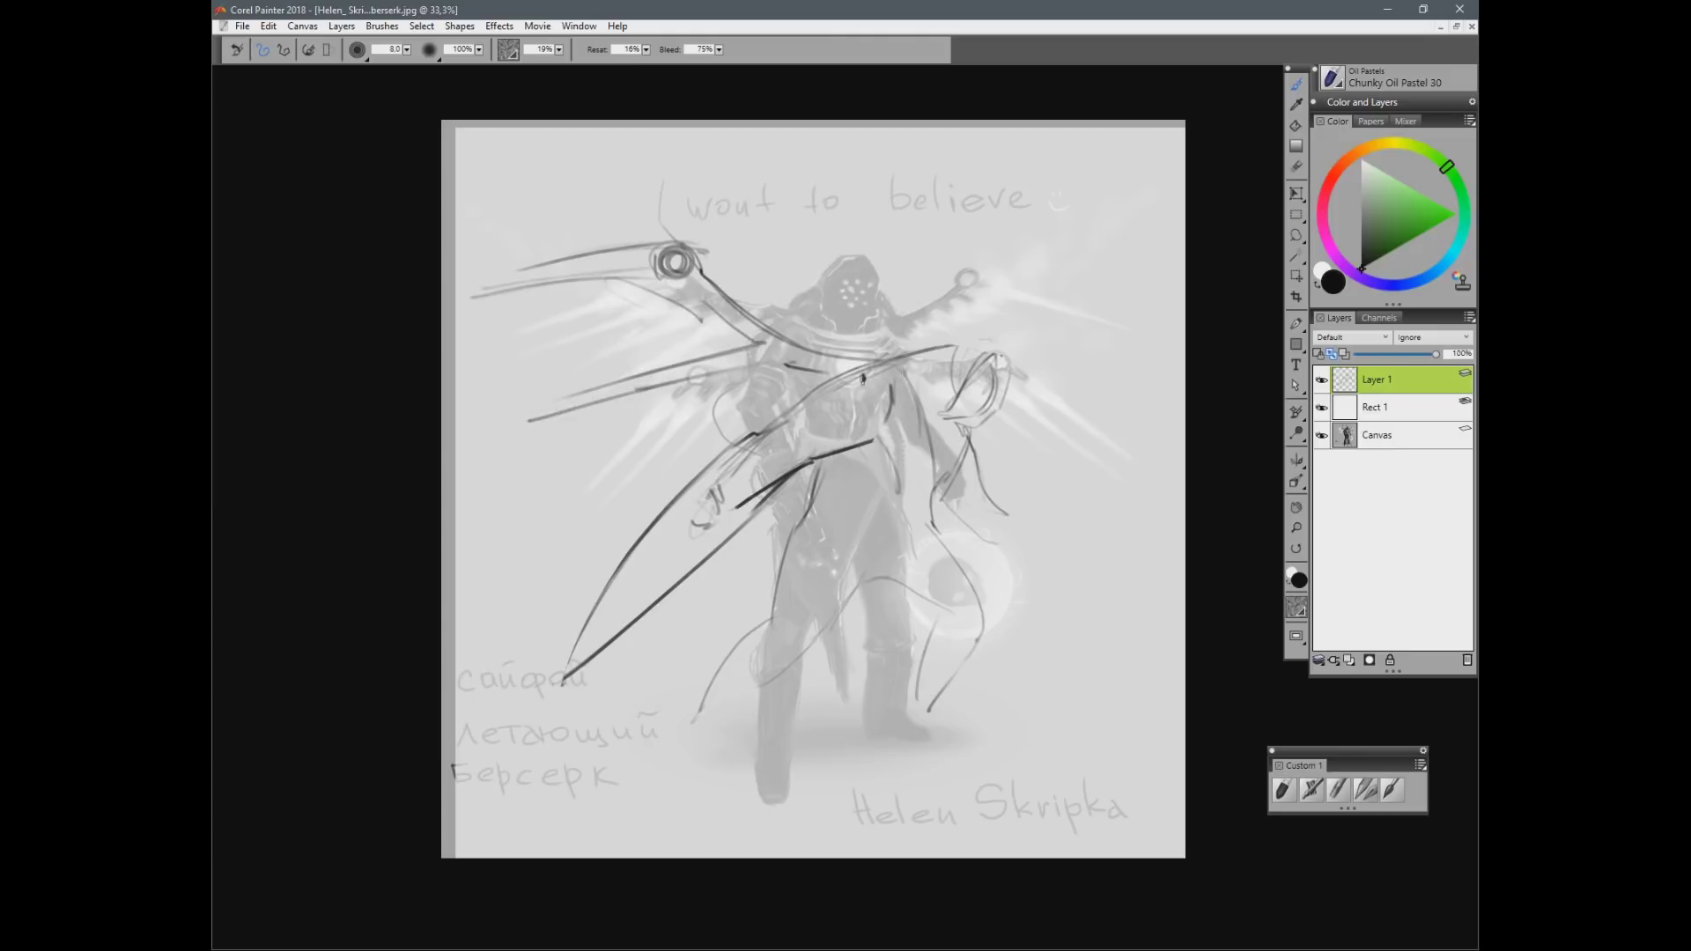
Step: Erase the loose lines below the head and redraw the front arm
{"action": "key", "text": "n"}
{"action": "key", "text": "b"}
{"action": "left_click_drag", "start_coordinate": [913, 463], "coordinate": [898, 529]}
{"action": "key", "text": "n"}
{"action": "mouse_move", "coordinate": [968, 454]}
{"action": "left_mouse_down"}
{"action": "mouse_move", "coordinate": [939, 497]}
{"action": "mouse_move", "coordinate": [989, 538]}
{"action": "left_mouse_up"}
{"action": "key", "text": "ctrl+z"}
{"action": "key", "text": "ctrl+z"}
{"action": "key", "text": "ctrl+z"}
{"action": "key", "text": "b"}
{"action": "mouse_move", "coordinate": [955, 453]}
{"action": "left_mouse_down"}
{"action": "mouse_move", "coordinate": [905, 520]}
{"action": "mouse_move", "coordinate": [932, 531]}
{"action": "left_mouse_up"}
{"action": "key", "text": "n"}
{"action": "key", "text": "b"}
Step: Redraw the head as a mask with round eye spots and add an oval on the chest
{"action": "mouse_move", "coordinate": [995, 355]}
{"action": "left_mouse_down"}
{"action": "mouse_move", "coordinate": [952, 429]}
{"action": "mouse_move", "coordinate": [960, 352]}
{"action": "mouse_move", "coordinate": [849, 364]}
{"action": "mouse_move", "coordinate": [990, 397]}
{"action": "left_mouse_up"}
{"action": "key", "text": "n"}
{"action": "key", "text": "b"}
{"action": "mouse_move", "coordinate": [977, 399]}
{"action": "left_mouse_down"}
{"action": "mouse_move", "coordinate": [976, 428]}
{"action": "mouse_move", "coordinate": [918, 486]}
{"action": "left_mouse_up"}
{"action": "key", "text": "n"}
{"action": "key", "text": "b"}
{"action": "mouse_move", "coordinate": [867, 371]}
{"action": "left_mouse_down"}
{"action": "mouse_move", "coordinate": [824, 408]}
{"action": "mouse_move", "coordinate": [890, 426]}
{"action": "mouse_move", "coordinate": [838, 423]}
{"action": "left_mouse_up"}
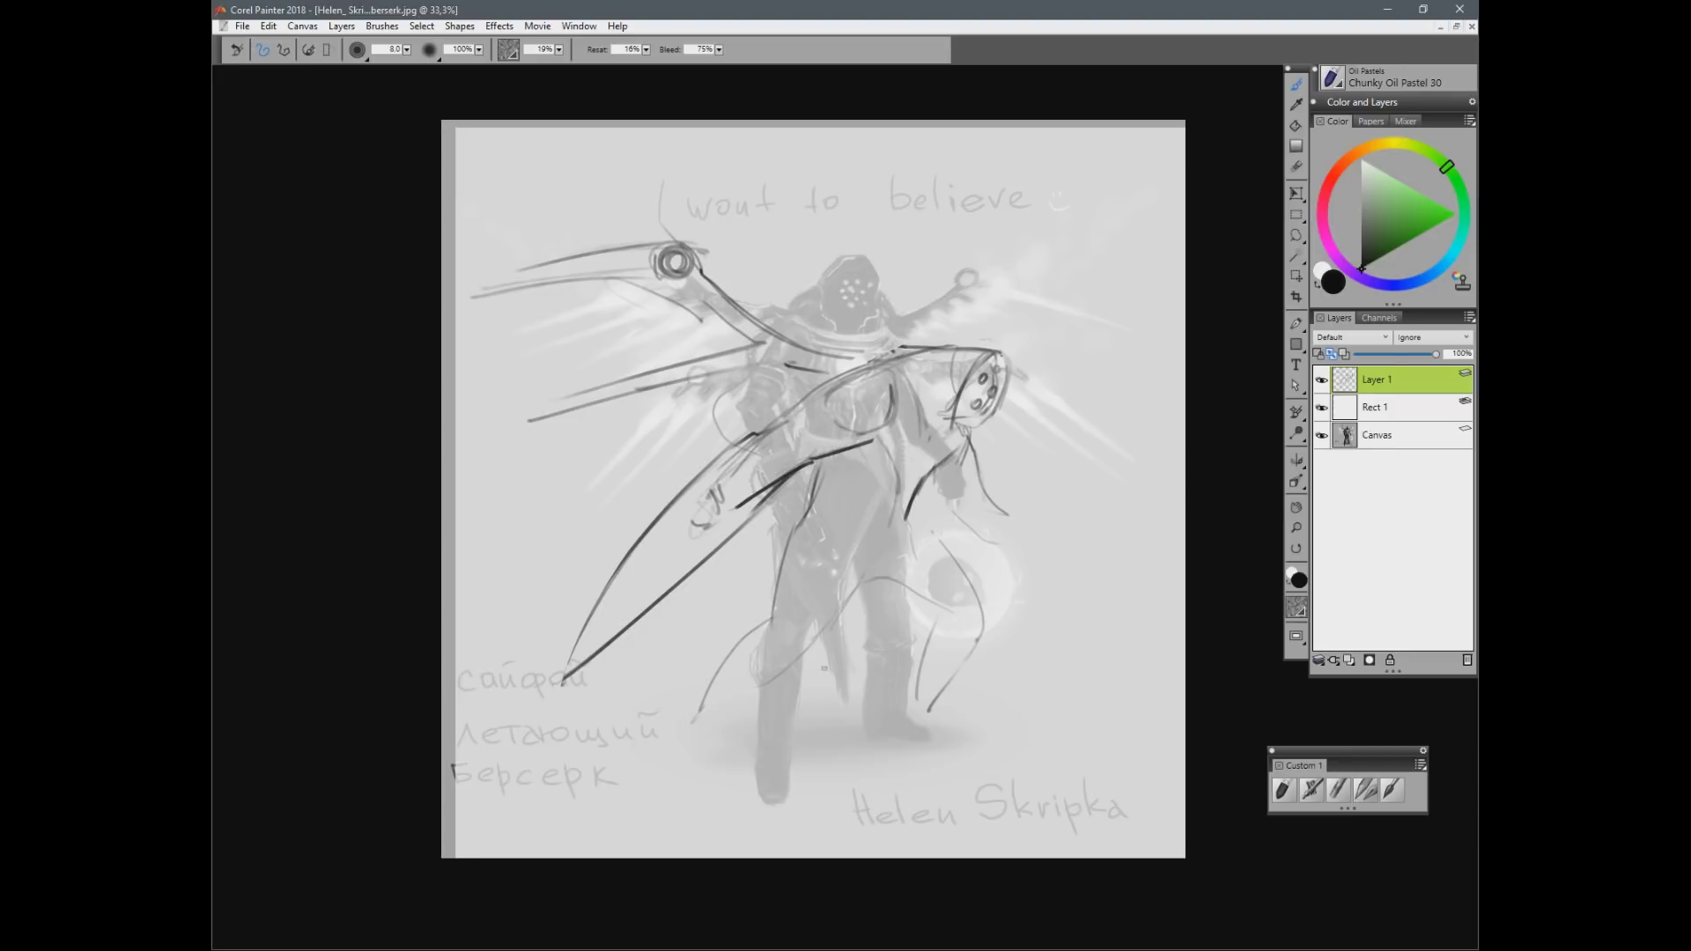
Step: Sketch a banded waist section below the chest and compare the sketch layer with the faded original
{"action": "left_click_drag", "start_coordinate": [835, 467], "coordinate": [910, 485]}
{"action": "left_click_drag", "start_coordinate": [825, 487], "coordinate": [885, 502]}
{"action": "left_click_drag", "start_coordinate": [821, 499], "coordinate": [897, 525]}
{"action": "left_click_drag", "start_coordinate": [905, 508], "coordinate": [884, 526]}
{"action": "left_click_drag", "start_coordinate": [835, 467], "coordinate": [920, 481]}
{"action": "left_click_drag", "start_coordinate": [829, 457], "coordinate": [824, 466]}
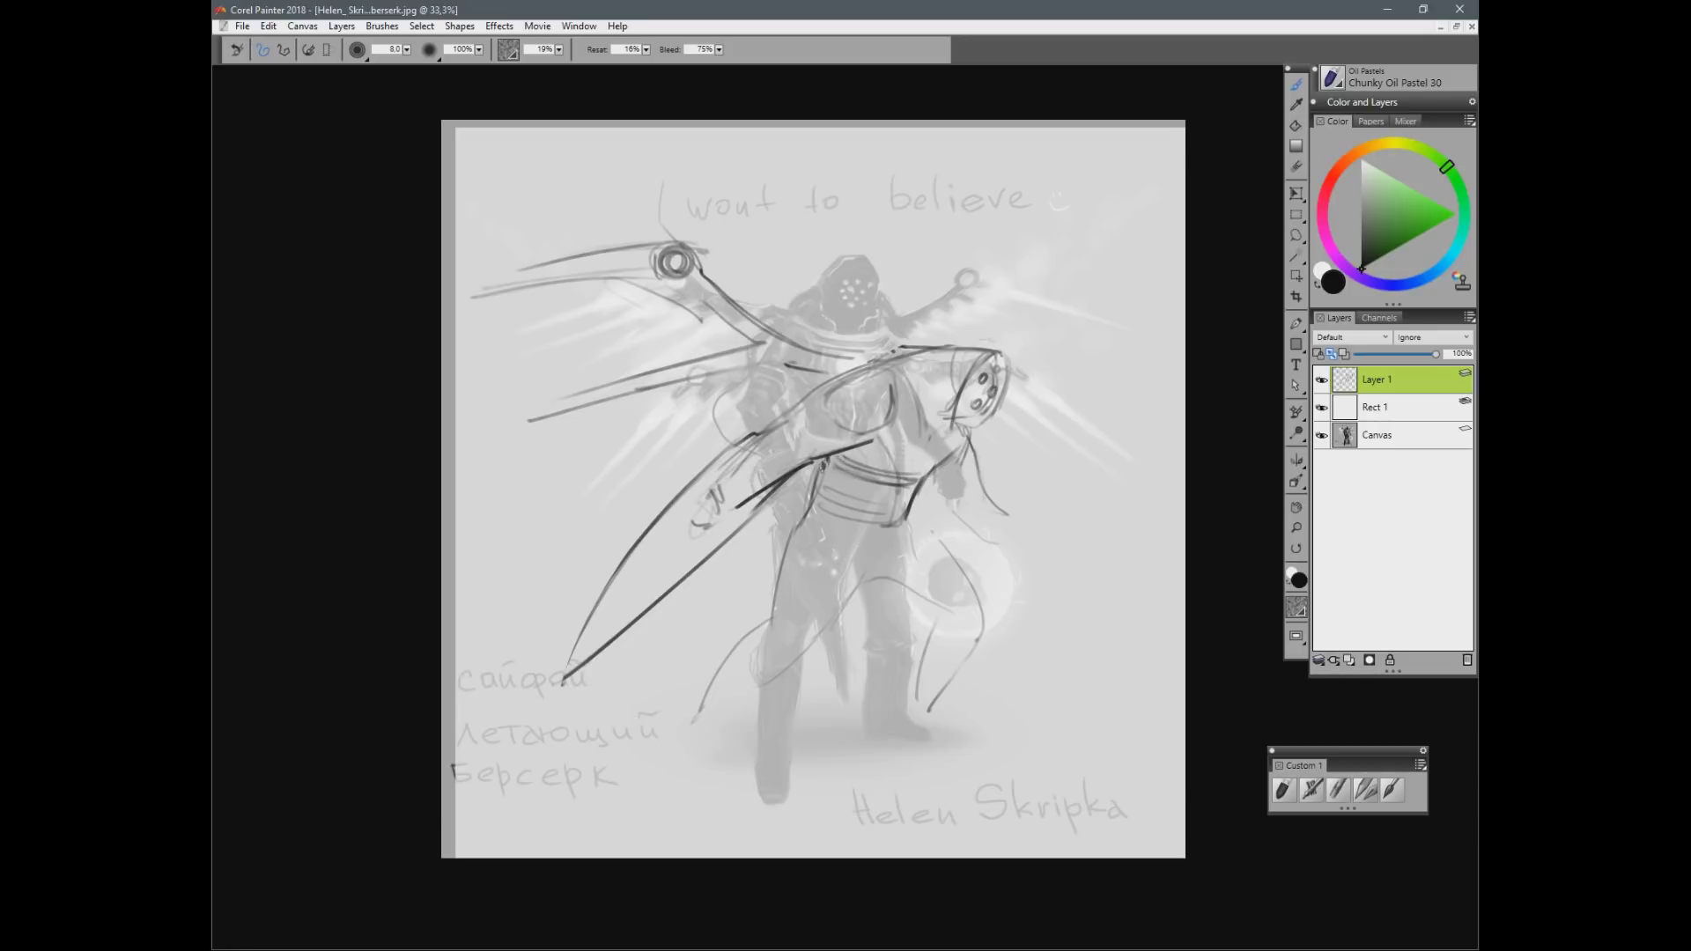
{"action": "left_click", "coordinate": [1321, 381]}
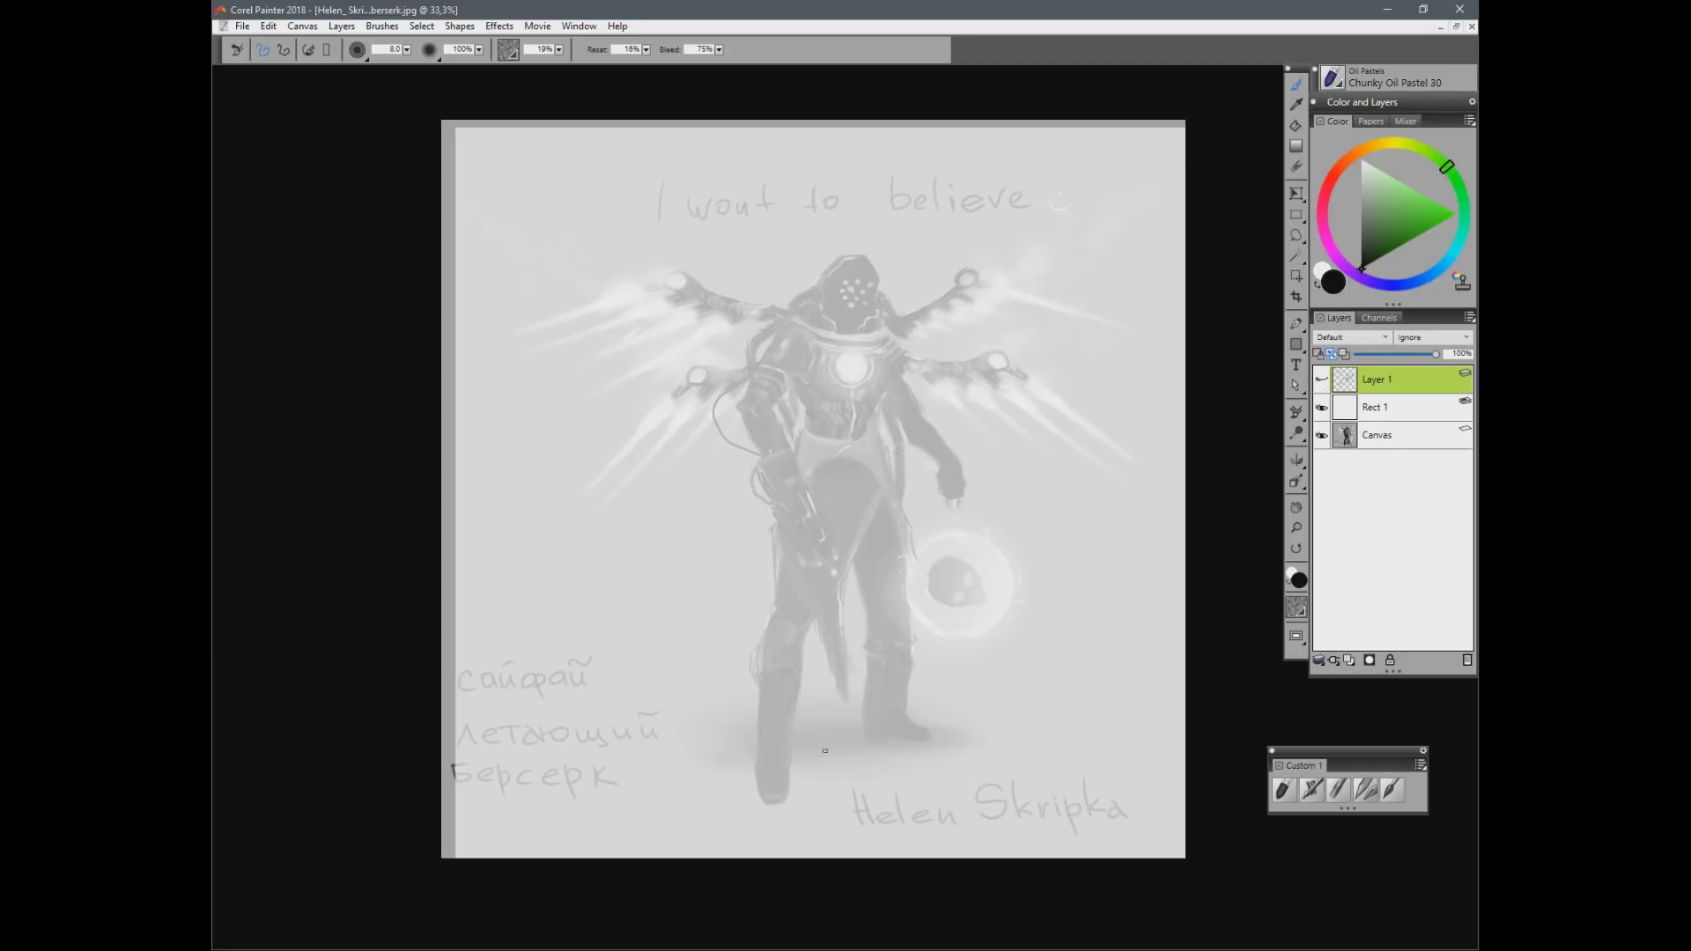
{"action": "left_click", "coordinate": [1321, 380]}
Step: Darken the far shoulder joint under the mask and redraw the front arm's upper contour and elbow, erasing loose lines
{"action": "left_click_drag", "start_coordinate": [955, 412], "coordinate": [949, 438]}
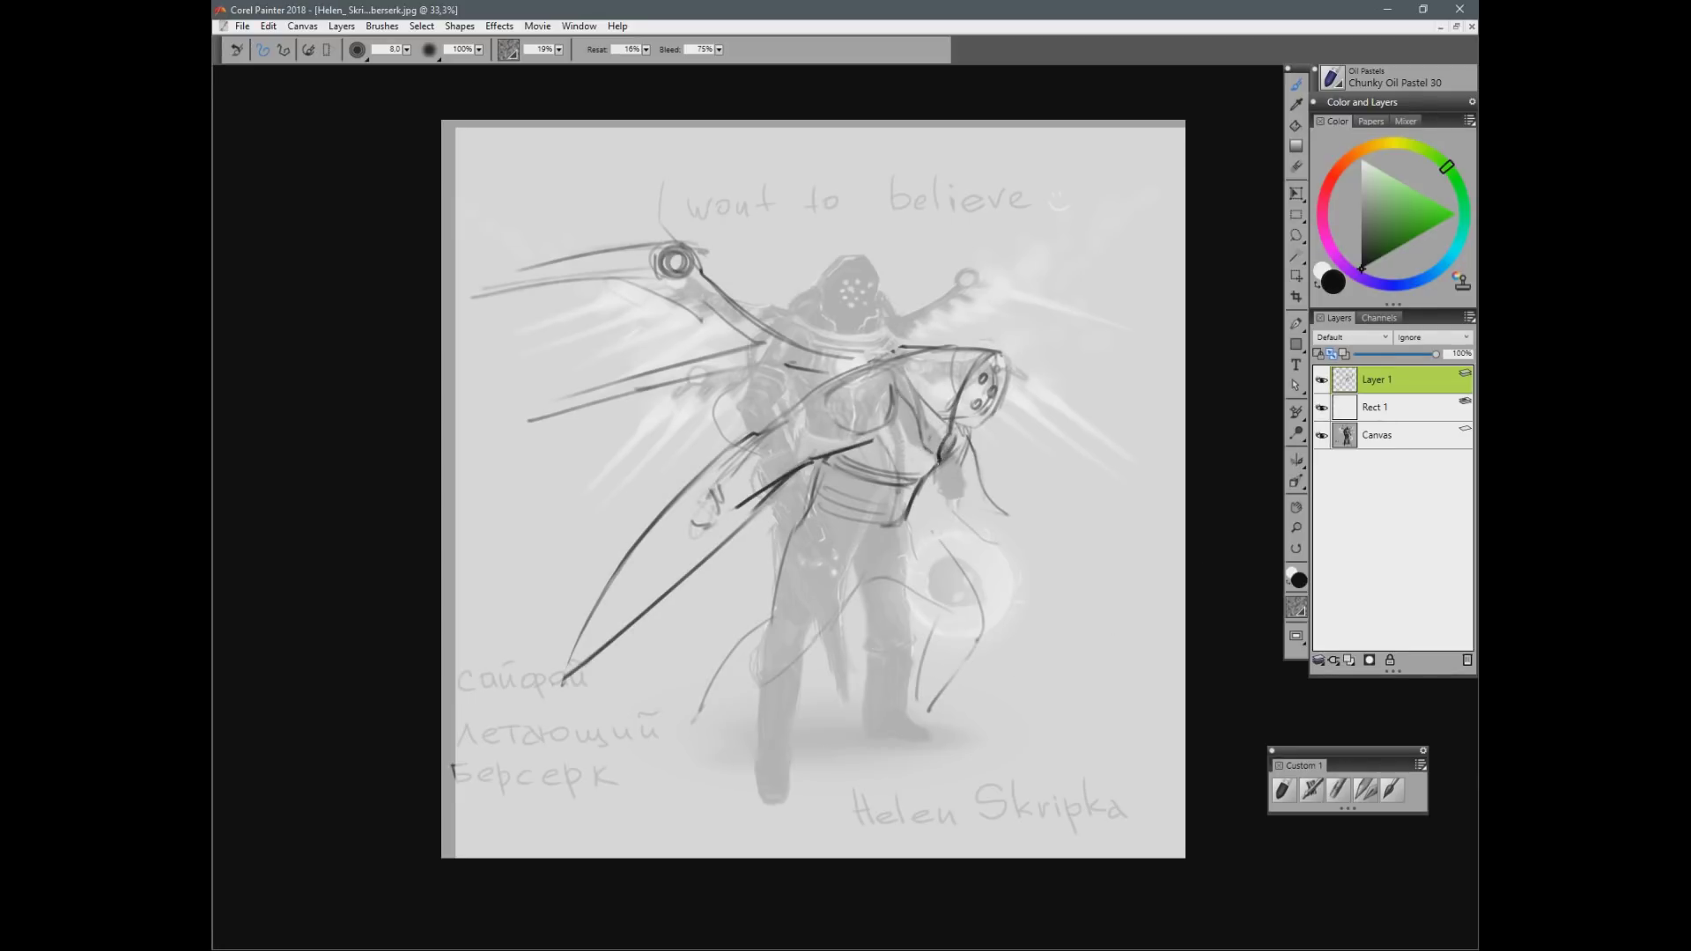
{"action": "left_click_drag", "start_coordinate": [951, 432], "coordinate": [936, 466]}
{"action": "mouse_move", "coordinate": [789, 412]}
{"action": "left_mouse_down"}
{"action": "mouse_move", "coordinate": [809, 439]}
{"action": "mouse_move", "coordinate": [875, 427]}
{"action": "mouse_move", "coordinate": [789, 472]}
{"action": "left_mouse_up"}
{"action": "key", "text": "ctrl+z"}
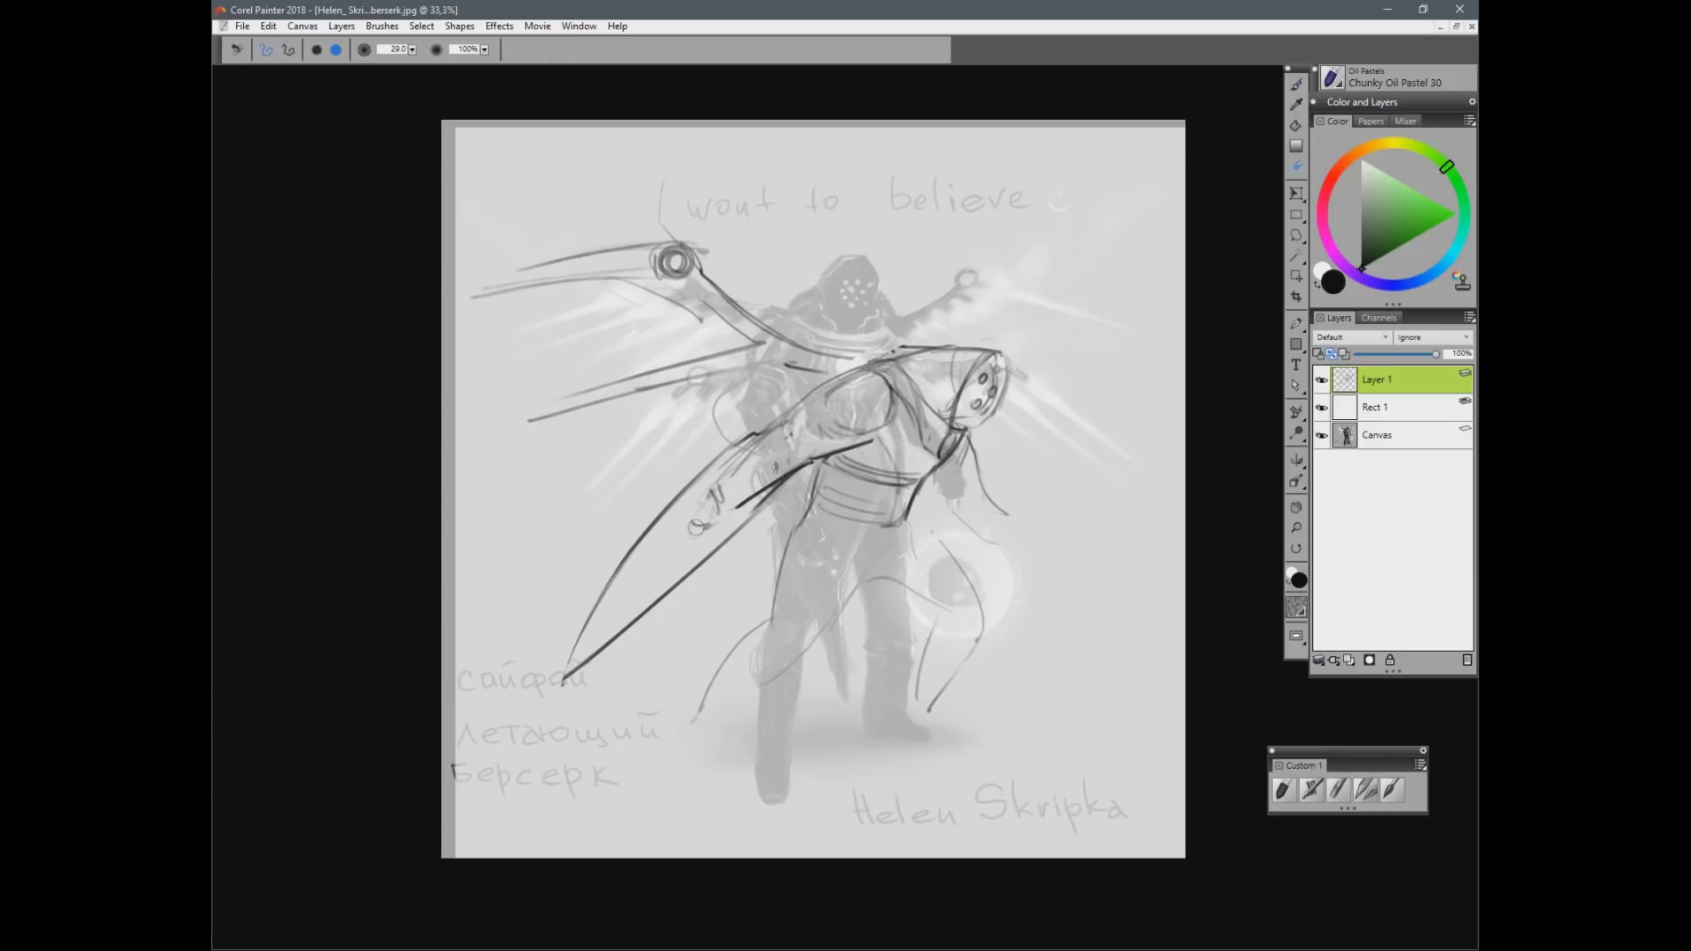
{"action": "mouse_move", "coordinate": [721, 488]}
{"action": "left_mouse_down"}
{"action": "mouse_move", "coordinate": [793, 414]}
{"action": "mouse_move", "coordinate": [787, 466]}
{"action": "left_mouse_up"}
{"action": "mouse_move", "coordinate": [800, 407]}
{"action": "left_mouse_down"}
{"action": "mouse_move", "coordinate": [867, 374]}
{"action": "mouse_move", "coordinate": [888, 388]}
{"action": "left_mouse_up"}
{"action": "key", "text": "n"}
{"action": "mouse_move", "coordinate": [790, 473]}
{"action": "left_mouse_down"}
{"action": "mouse_move", "coordinate": [693, 544]}
{"action": "mouse_move", "coordinate": [729, 527]}
{"action": "mouse_move", "coordinate": [704, 497]}
{"action": "mouse_move", "coordinate": [685, 531]}
{"action": "mouse_move", "coordinate": [731, 524]}
{"action": "mouse_move", "coordinate": [789, 473]}
{"action": "left_mouse_up"}
{"action": "key", "text": "b"}
{"action": "left_click_drag", "start_coordinate": [715, 531], "coordinate": [771, 491]}
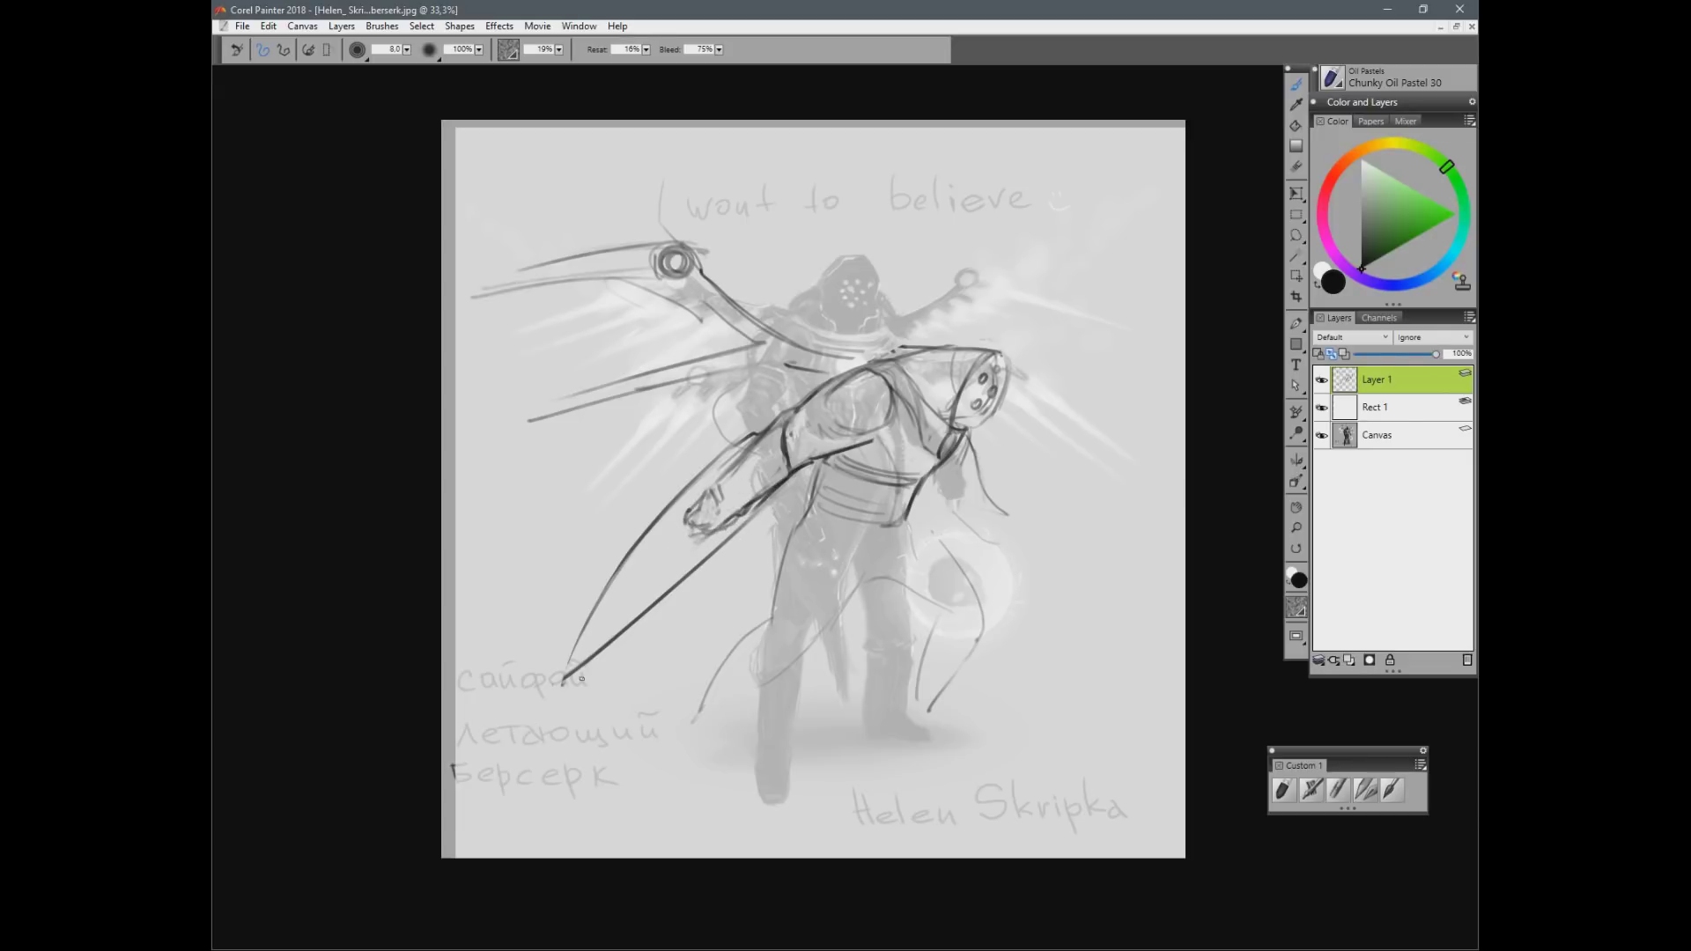
Step: Redraw the front forearm's end as a closed rounded shape and define the lower edge of the chest armor
{"action": "mouse_move", "coordinate": [680, 528]}
{"action": "left_mouse_down"}
{"action": "mouse_move", "coordinate": [723, 533]}
{"action": "mouse_move", "coordinate": [749, 508]}
{"action": "mouse_move", "coordinate": [708, 554]}
{"action": "mouse_move", "coordinate": [782, 490]}
{"action": "mouse_move", "coordinate": [710, 506]}
{"action": "left_mouse_up"}
{"action": "key", "text": "n"}
{"action": "key", "text": "b"}
{"action": "left_click_drag", "start_coordinate": [699, 506], "coordinate": [704, 532]}
{"action": "key", "text": "n"}
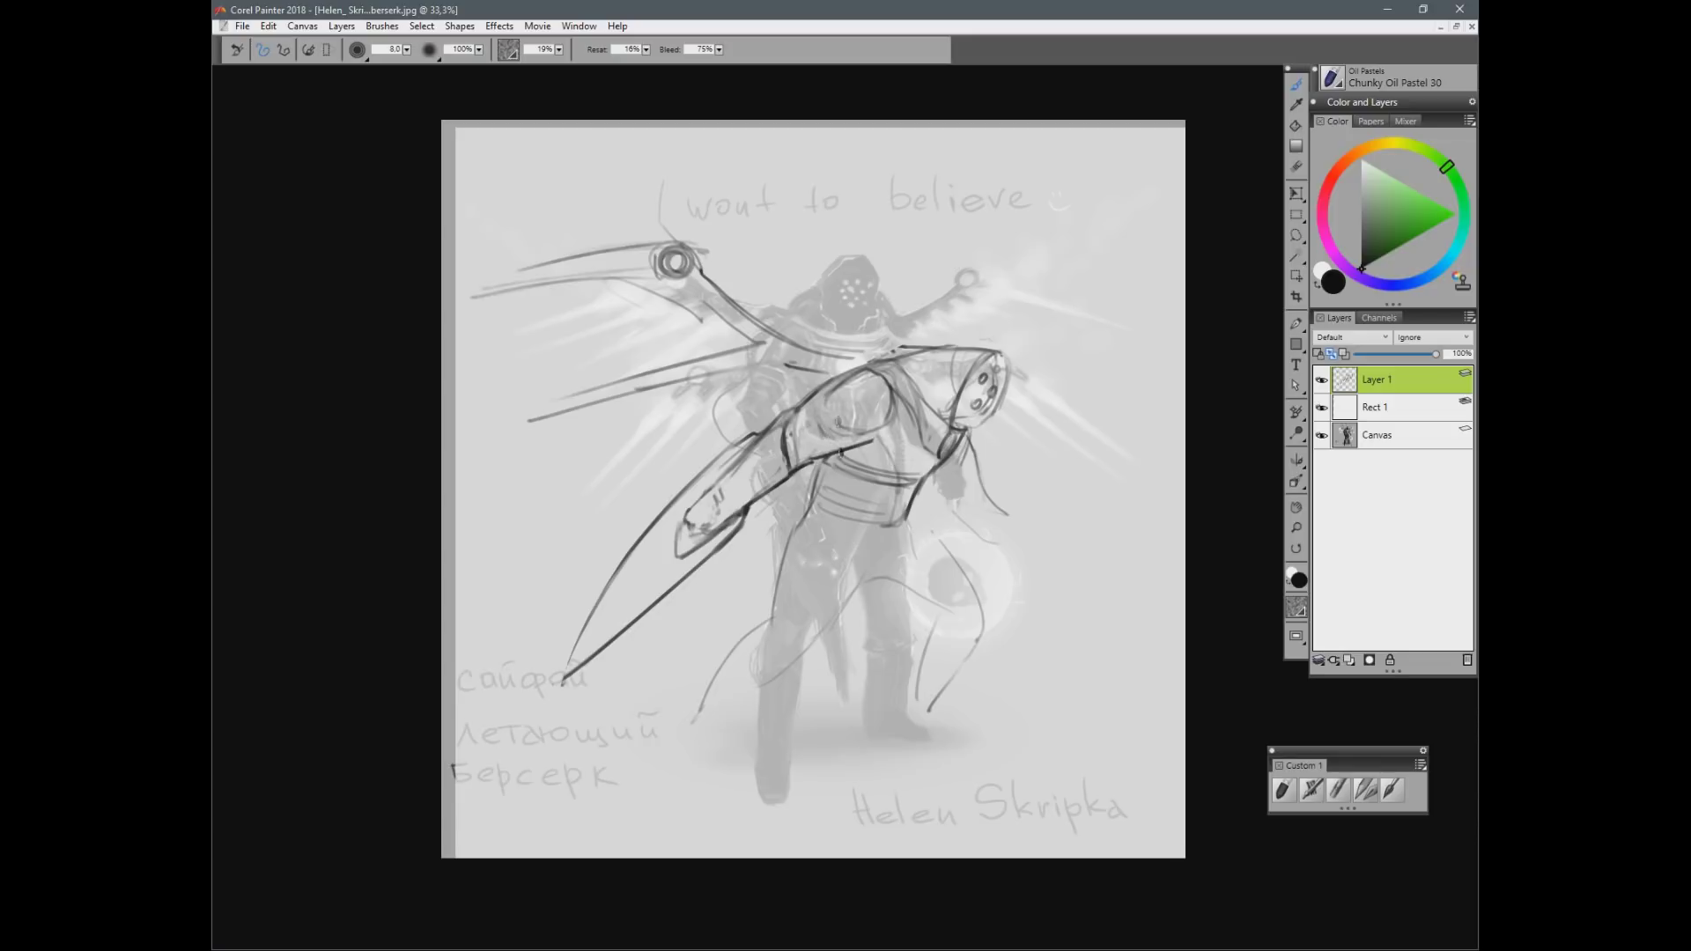
{"action": "mouse_move", "coordinate": [815, 412]}
{"action": "left_mouse_down"}
{"action": "mouse_move", "coordinate": [843, 457]}
{"action": "mouse_move", "coordinate": [853, 437]}
{"action": "left_mouse_up"}
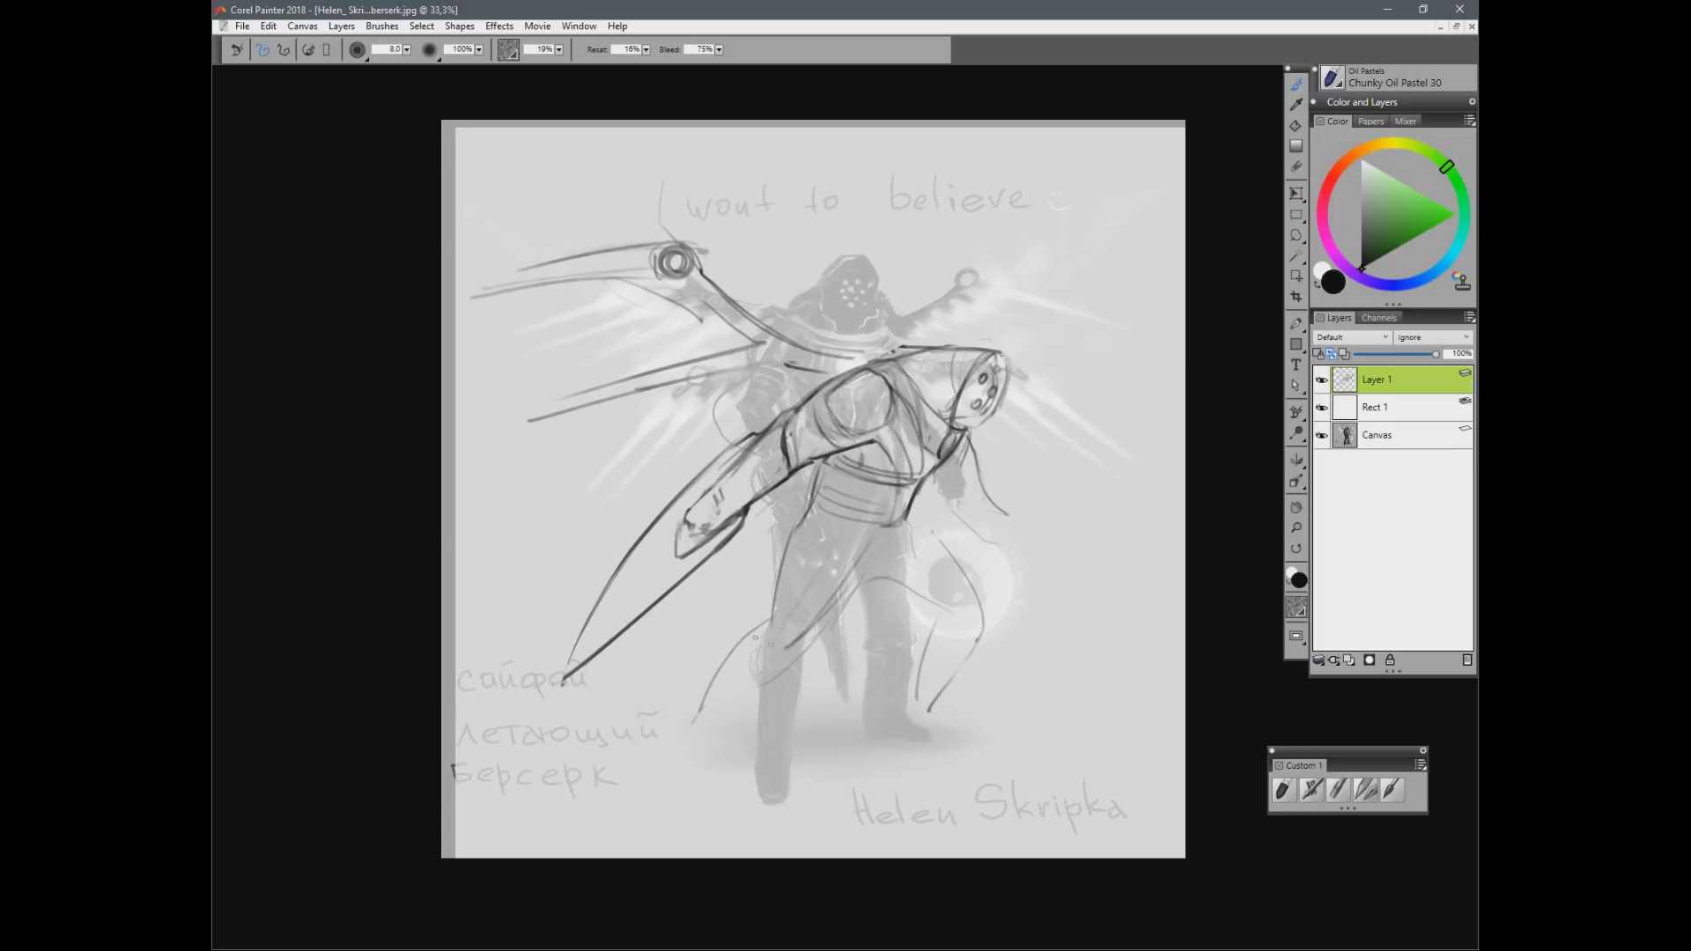
Step: Sketch the rear leg's shin and foot reaching backwards
{"action": "mouse_move", "coordinate": [769, 624]}
{"action": "left_mouse_down"}
{"action": "mouse_move", "coordinate": [800, 649]}
{"action": "mouse_move", "coordinate": [749, 649]}
{"action": "mouse_move", "coordinate": [694, 715]}
{"action": "left_mouse_up"}
{"action": "mouse_move", "coordinate": [786, 667]}
{"action": "left_mouse_down"}
{"action": "mouse_move", "coordinate": [724, 710]}
{"action": "mouse_move", "coordinate": [732, 758]}
{"action": "mouse_move", "coordinate": [694, 760]}
{"action": "left_mouse_up"}
{"action": "left_click_drag", "start_coordinate": [751, 690], "coordinate": [727, 714]}
Step: Draw the far arm bent forward with a clenched fist and refine its round shoulder joint and the collar detail
{"action": "mouse_move", "coordinate": [962, 493]}
{"action": "left_mouse_down"}
{"action": "mouse_move", "coordinate": [1036, 524]}
{"action": "mouse_move", "coordinate": [997, 546]}
{"action": "mouse_move", "coordinate": [1016, 549]}
{"action": "mouse_move", "coordinate": [1011, 520]}
{"action": "mouse_move", "coordinate": [1039, 531]}
{"action": "mouse_move", "coordinate": [1004, 553]}
{"action": "left_mouse_up"}
{"action": "mouse_move", "coordinate": [893, 458]}
{"action": "left_mouse_down"}
{"action": "mouse_move", "coordinate": [913, 472]}
{"action": "mouse_move", "coordinate": [899, 485]}
{"action": "mouse_move", "coordinate": [964, 432]}
{"action": "mouse_move", "coordinate": [941, 469]}
{"action": "left_mouse_up"}
{"action": "key", "text": "n"}
{"action": "key", "text": "b"}
{"action": "mouse_move", "coordinate": [855, 359]}
{"action": "left_mouse_down"}
{"action": "mouse_move", "coordinate": [916, 363]}
{"action": "mouse_move", "coordinate": [906, 377]}
{"action": "left_mouse_up"}
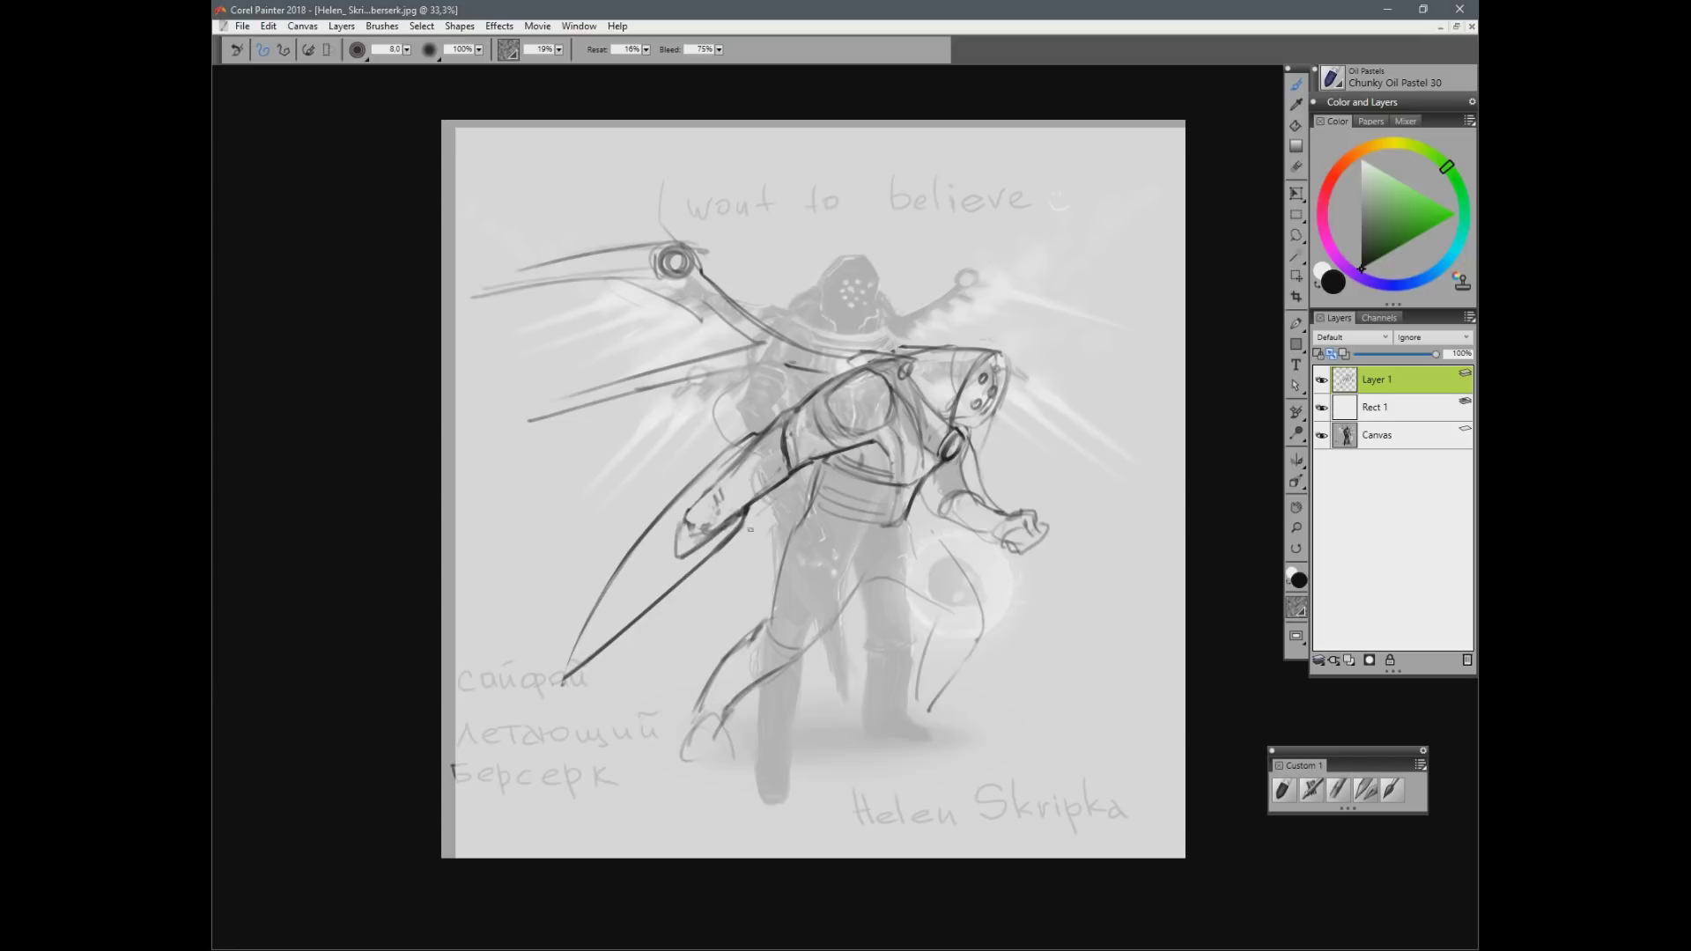
Step: Add more trailing wing blades and the far wing's edge, and outline the thighs and the bent front leg
{"action": "mouse_move", "coordinate": [585, 412]}
{"action": "left_mouse_down"}
{"action": "mouse_move", "coordinate": [674, 419]}
{"action": "mouse_move", "coordinate": [569, 480]}
{"action": "left_mouse_up"}
{"action": "left_click_drag", "start_coordinate": [740, 428], "coordinate": [584, 484]}
{"action": "mouse_move", "coordinate": [925, 342]}
{"action": "left_mouse_down"}
{"action": "mouse_move", "coordinate": [933, 319]}
{"action": "mouse_move", "coordinate": [852, 308]}
{"action": "left_mouse_up"}
{"action": "mouse_move", "coordinate": [837, 457]}
{"action": "left_mouse_down"}
{"action": "mouse_move", "coordinate": [783, 546]}
{"action": "mouse_move", "coordinate": [763, 638]}
{"action": "mouse_move", "coordinate": [889, 578]}
{"action": "mouse_move", "coordinate": [989, 602]}
{"action": "left_mouse_up"}
{"action": "left_click_drag", "start_coordinate": [907, 522], "coordinate": [979, 620]}
{"action": "mouse_move", "coordinate": [892, 585]}
{"action": "left_mouse_down"}
{"action": "mouse_move", "coordinate": [947, 630]}
{"action": "mouse_move", "coordinate": [917, 658]}
{"action": "mouse_move", "coordinate": [909, 709]}
{"action": "left_mouse_up"}
{"action": "left_click_drag", "start_coordinate": [958, 629], "coordinate": [934, 717]}
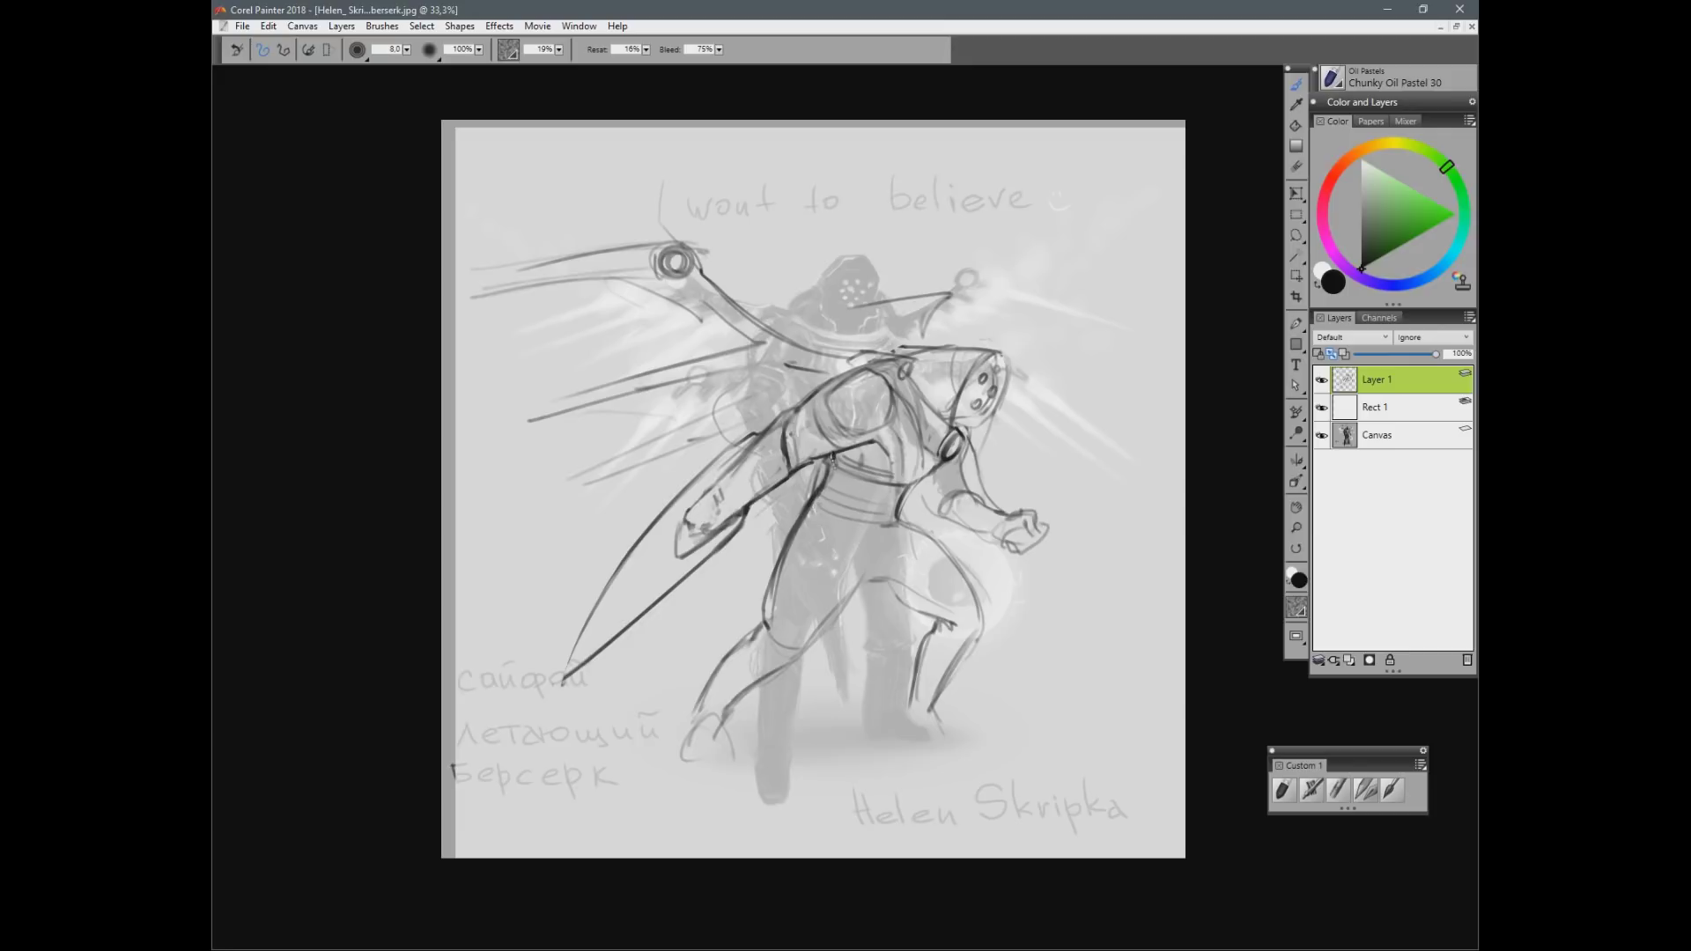
Step: Draw the pelvis contours between the thighs and add short marks on the waist band
{"action": "key", "text": "ctrl+minus"}
{"action": "key", "text": "ctrl+plus"}
{"action": "left_click_drag", "start_coordinate": [823, 518], "coordinate": [862, 581]}
{"action": "left_click_drag", "start_coordinate": [899, 524], "coordinate": [881, 584]}
{"action": "mouse_move", "coordinate": [824, 486]}
{"action": "left_mouse_down"}
{"action": "mouse_move", "coordinate": [835, 473]}
{"action": "mouse_move", "coordinate": [897, 481]}
{"action": "mouse_move", "coordinate": [821, 522]}
{"action": "mouse_move", "coordinate": [857, 555]}
{"action": "mouse_move", "coordinate": [812, 513]}
{"action": "left_mouse_up"}
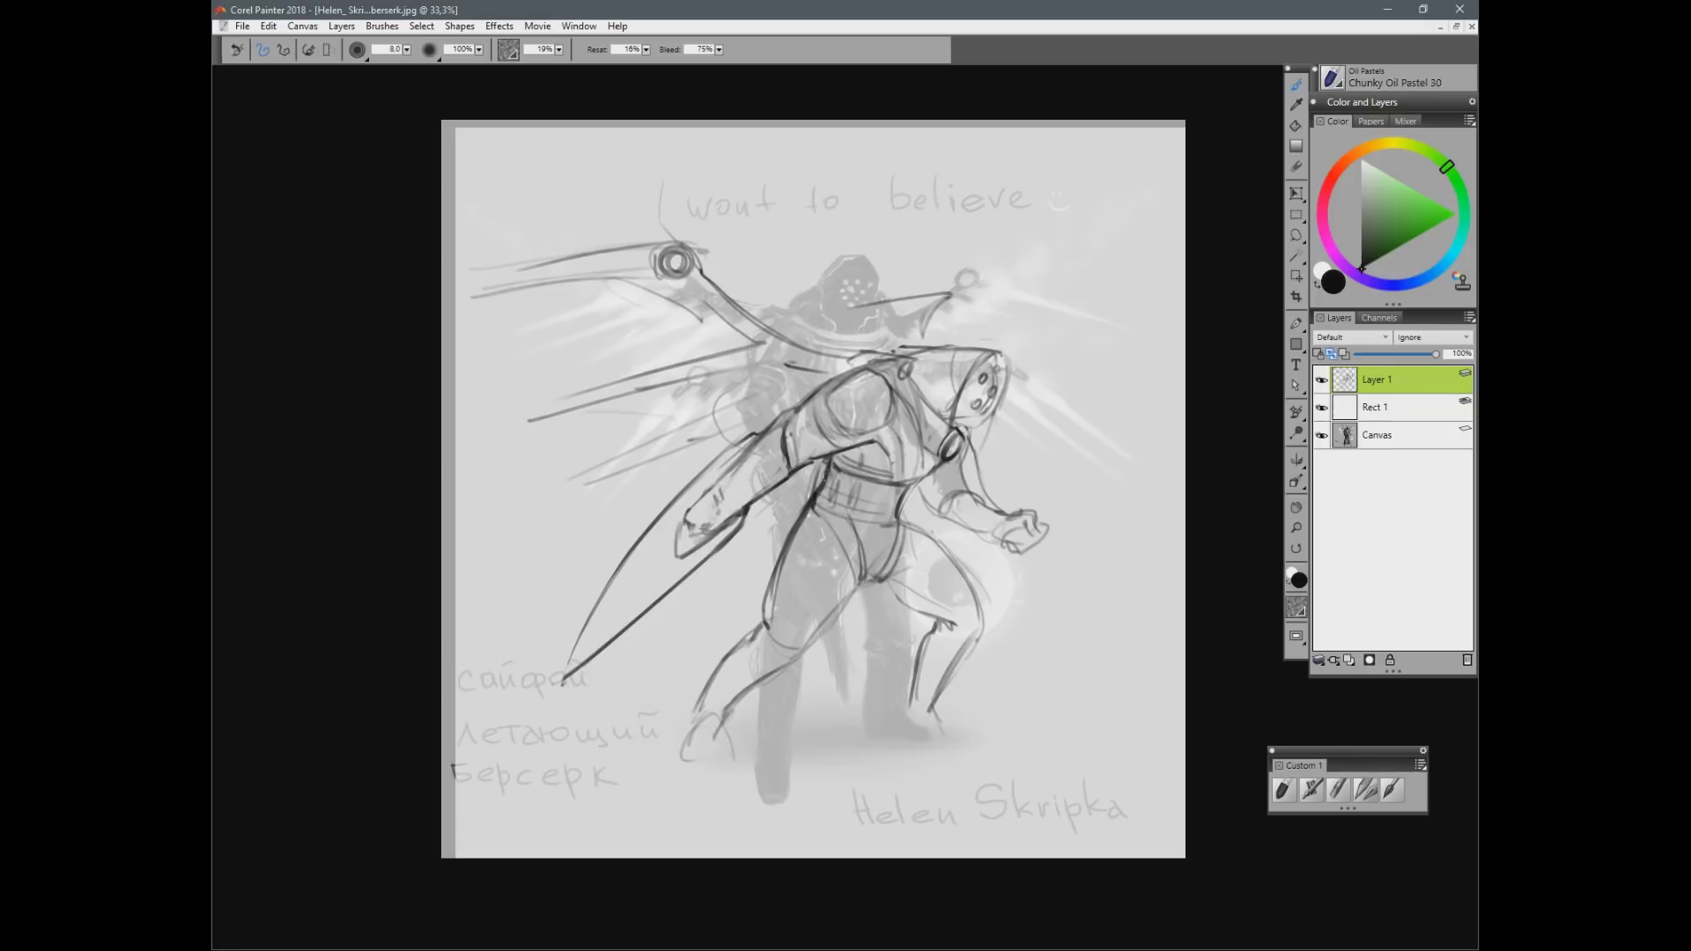
Step: Add rib-like details below the chest oval and a small accent at the rear knee
{"action": "mouse_move", "coordinate": [896, 397]}
{"action": "left_mouse_down"}
{"action": "mouse_move", "coordinate": [892, 430]}
{"action": "mouse_move", "coordinate": [905, 430]}
{"action": "mouse_move", "coordinate": [851, 462]}
{"action": "left_mouse_up"}
{"action": "left_click_drag", "start_coordinate": [855, 451], "coordinate": [869, 459]}
{"action": "left_click_drag", "start_coordinate": [870, 447], "coordinate": [885, 463]}
{"action": "key", "text": "ctrl+minus"}
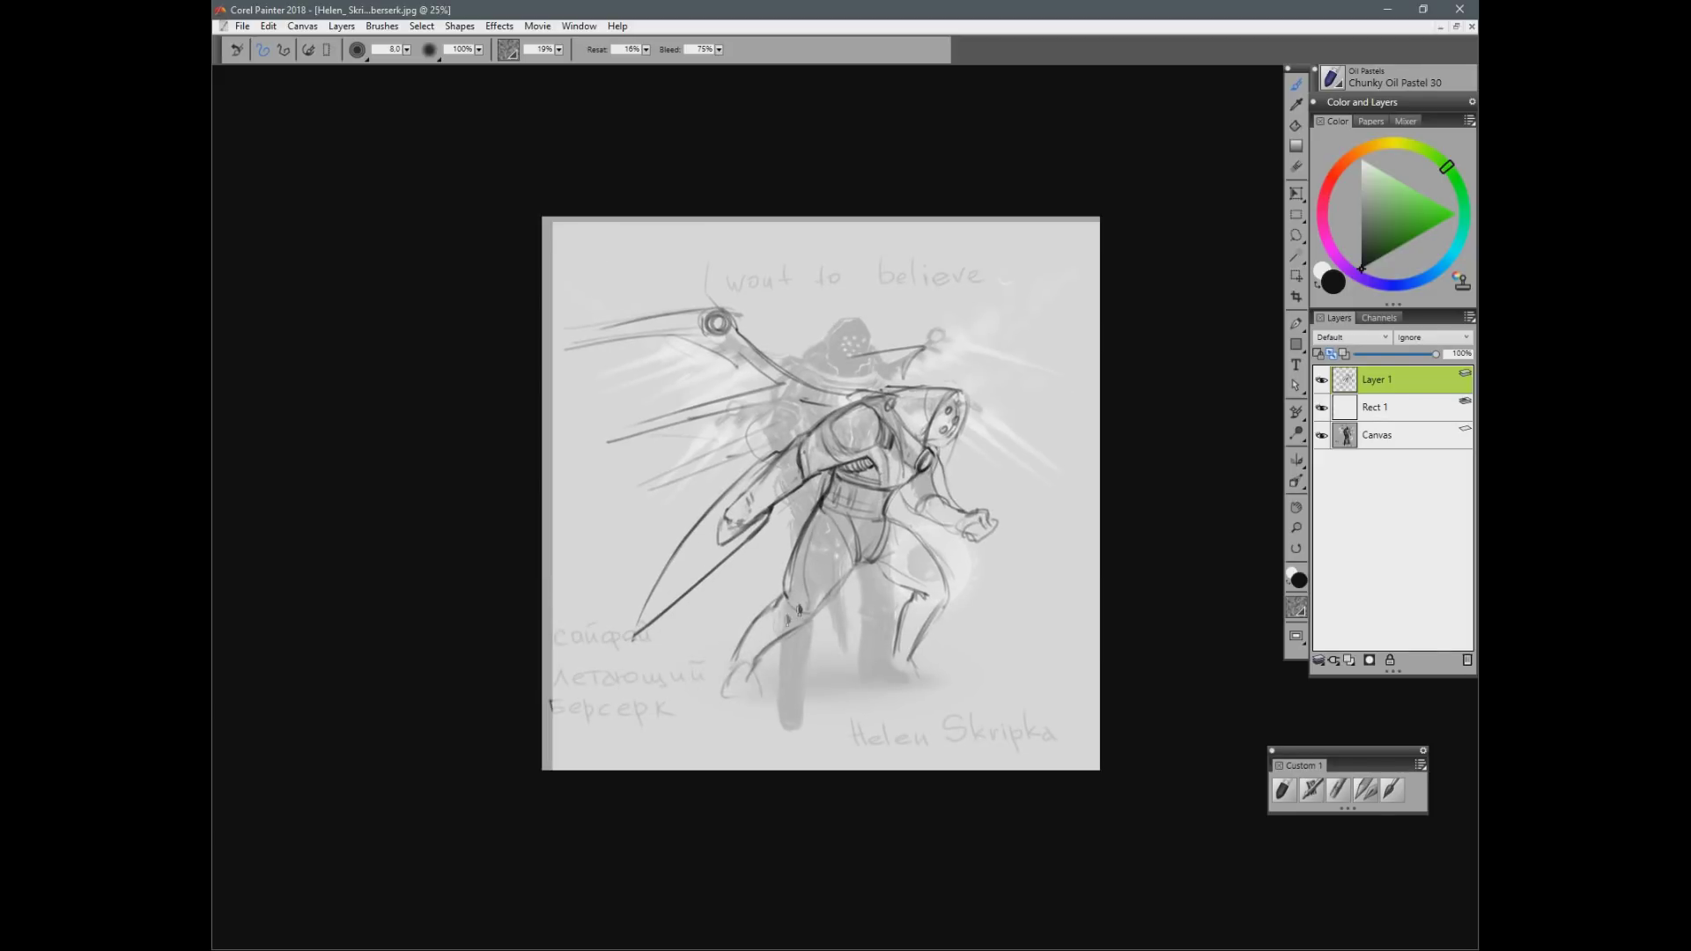
{"action": "mouse_move", "coordinate": [789, 609]}
{"action": "left_mouse_down"}
{"action": "mouse_move", "coordinate": [831, 583]}
{"action": "mouse_move", "coordinate": [779, 638]}
{"action": "mouse_move", "coordinate": [794, 607]}
{"action": "left_mouse_up"}
{"action": "key", "text": "ctrl+plus"}
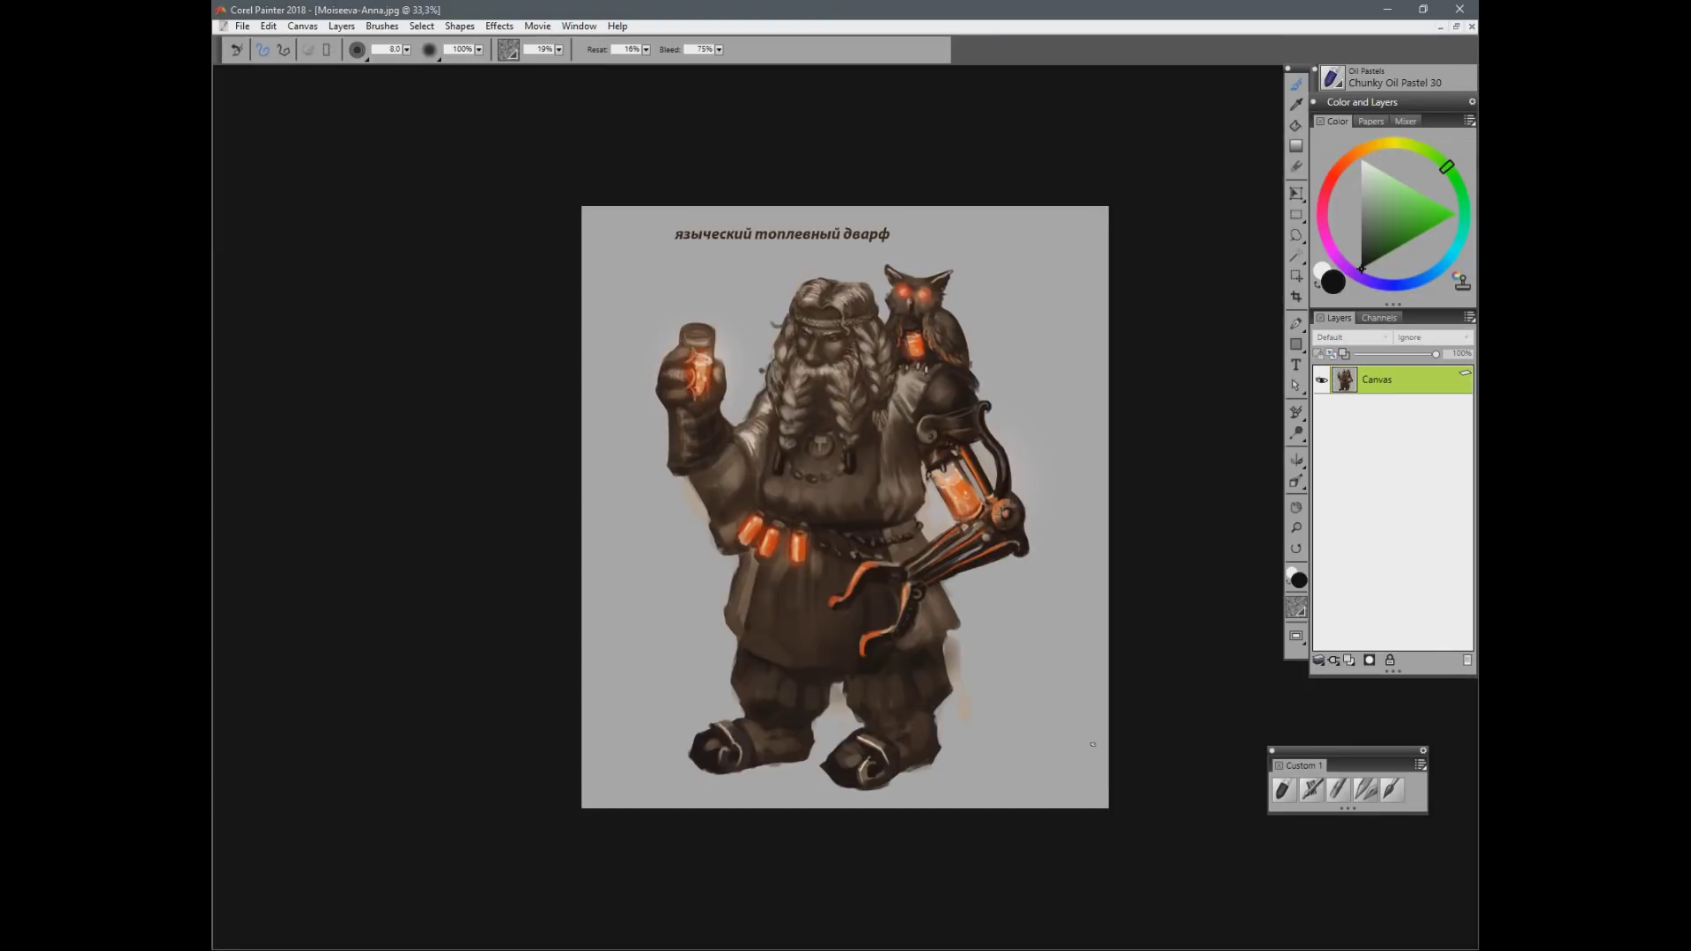
Step: Cover the dwarf picture with a pale rectangle at 70% opacity and add a new layer above it
{"action": "left_click", "coordinate": [1296, 345]}
{"action": "left_click_drag", "start_coordinate": [562, 187], "coordinate": [1219, 936]}
{"action": "mouse_move", "coordinate": [969, 698]}
{"action": "left_mouse_down"}
{"action": "mouse_move", "coordinate": [897, 654]}
{"action": "mouse_move", "coordinate": [1004, 665]}
{"action": "left_mouse_up"}
{"action": "key", "text": "ctrl+plus"}
{"action": "key", "text": "b"}
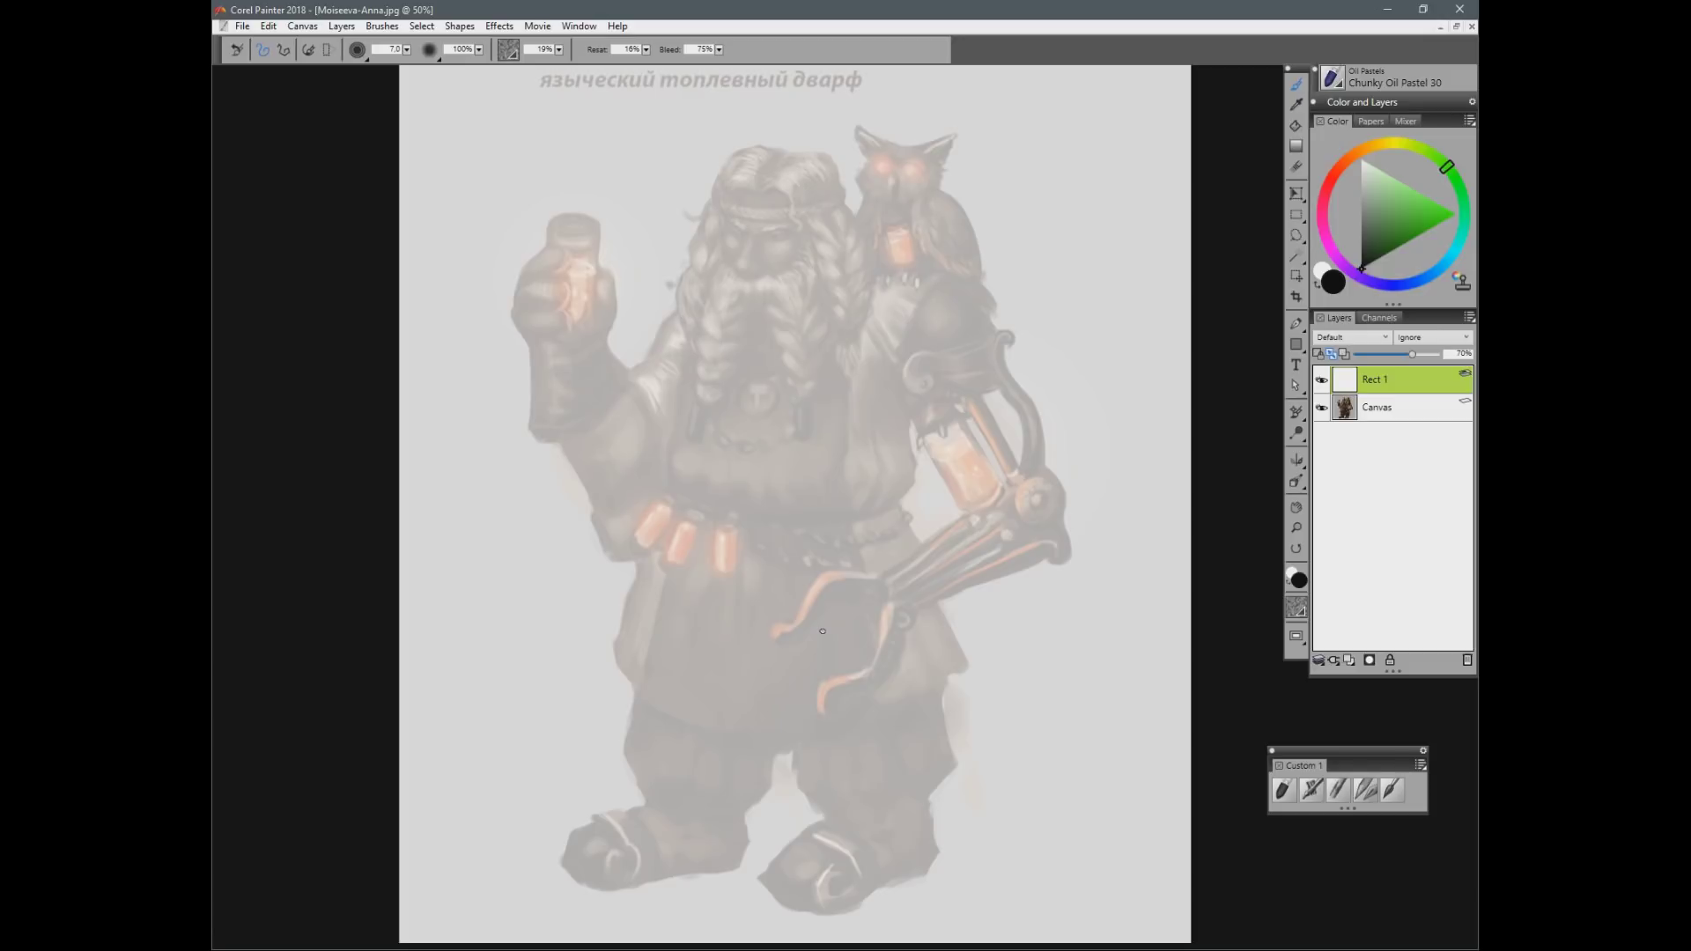
{"action": "key", "text": "ctrl+minus"}
{"action": "key", "text": "ctrl+shift+n"}
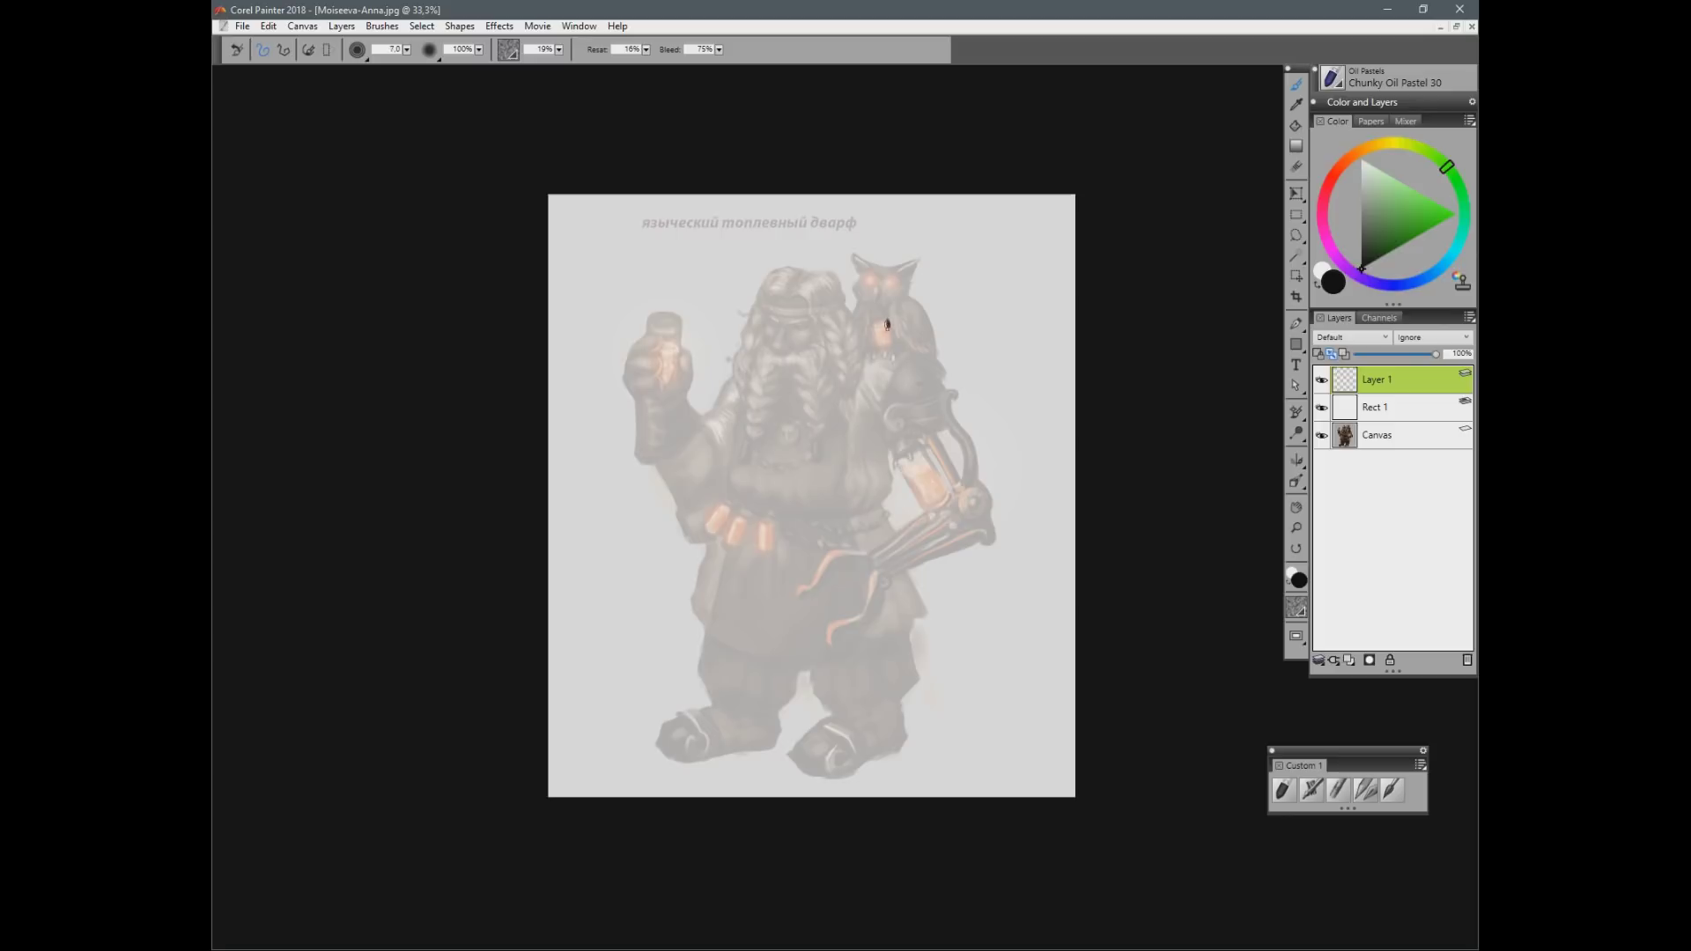
{"action": "mouse_move", "coordinate": [763, 291]}
{"action": "left_mouse_down"}
{"action": "mouse_move", "coordinate": [863, 347]}
{"action": "mouse_move", "coordinate": [779, 273]}
{"action": "left_mouse_up"}
{"action": "key", "text": "ctrl+z"}
{"action": "left_click_drag", "start_coordinate": [744, 368], "coordinate": [702, 550]}
{"action": "key", "text": "ctrl+z"}
{"action": "mouse_move", "coordinate": [710, 433]}
{"action": "left_mouse_down"}
{"action": "mouse_move", "coordinate": [704, 529]}
{"action": "mouse_move", "coordinate": [724, 592]}
{"action": "left_mouse_up"}
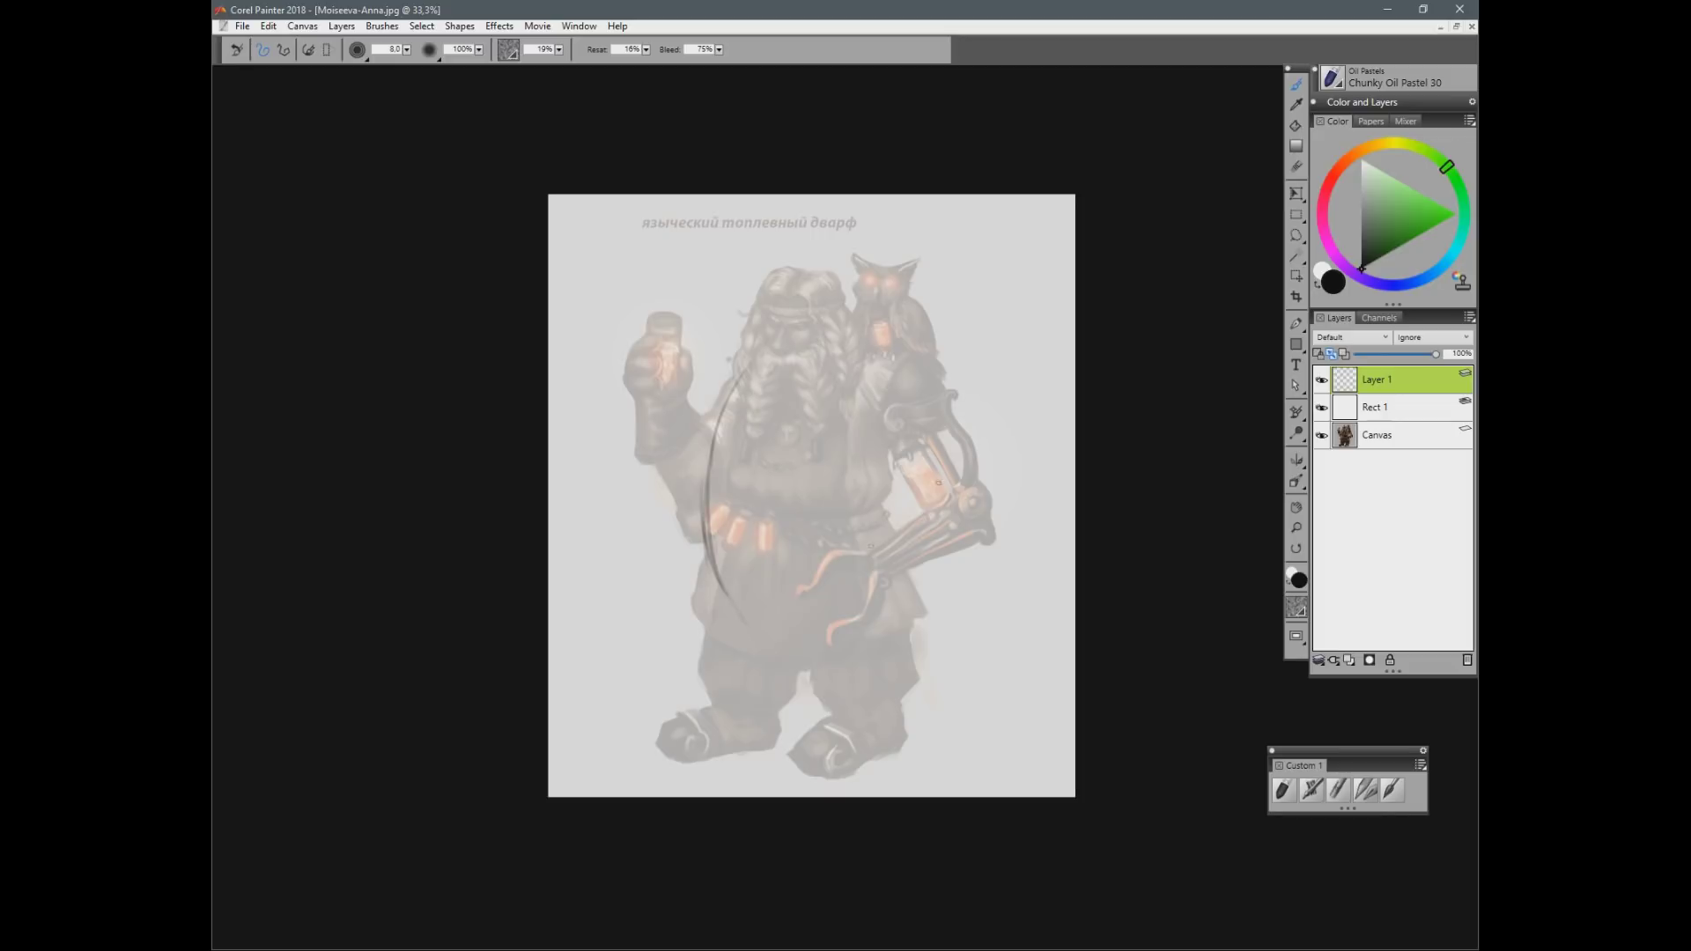
{"action": "key", "text": "ctrl+z"}
Step: Sketch the dwarf's head outline, the slope from shoulder to mechanical elbow, the raised arm and the belly's side
{"action": "left_click_drag", "start_coordinate": [741, 343], "coordinate": [750, 440]}
{"action": "mouse_move", "coordinate": [745, 305]}
{"action": "left_mouse_down"}
{"action": "mouse_move", "coordinate": [808, 286]}
{"action": "mouse_move", "coordinate": [993, 526]}
{"action": "left_mouse_up"}
{"action": "left_click_drag", "start_coordinate": [875, 461], "coordinate": [929, 511]}
{"action": "mouse_move", "coordinate": [737, 385]}
{"action": "left_mouse_down"}
{"action": "mouse_move", "coordinate": [679, 443]}
{"action": "mouse_move", "coordinate": [679, 494]}
{"action": "left_mouse_up"}
{"action": "mouse_move", "coordinate": [648, 395]}
{"action": "left_mouse_down"}
{"action": "mouse_move", "coordinate": [682, 495]}
{"action": "mouse_move", "coordinate": [705, 458]}
{"action": "left_mouse_up"}
{"action": "mouse_move", "coordinate": [740, 381]}
{"action": "left_mouse_down"}
{"action": "mouse_move", "coordinate": [702, 429]}
{"action": "mouse_move", "coordinate": [724, 611]}
{"action": "left_mouse_up"}
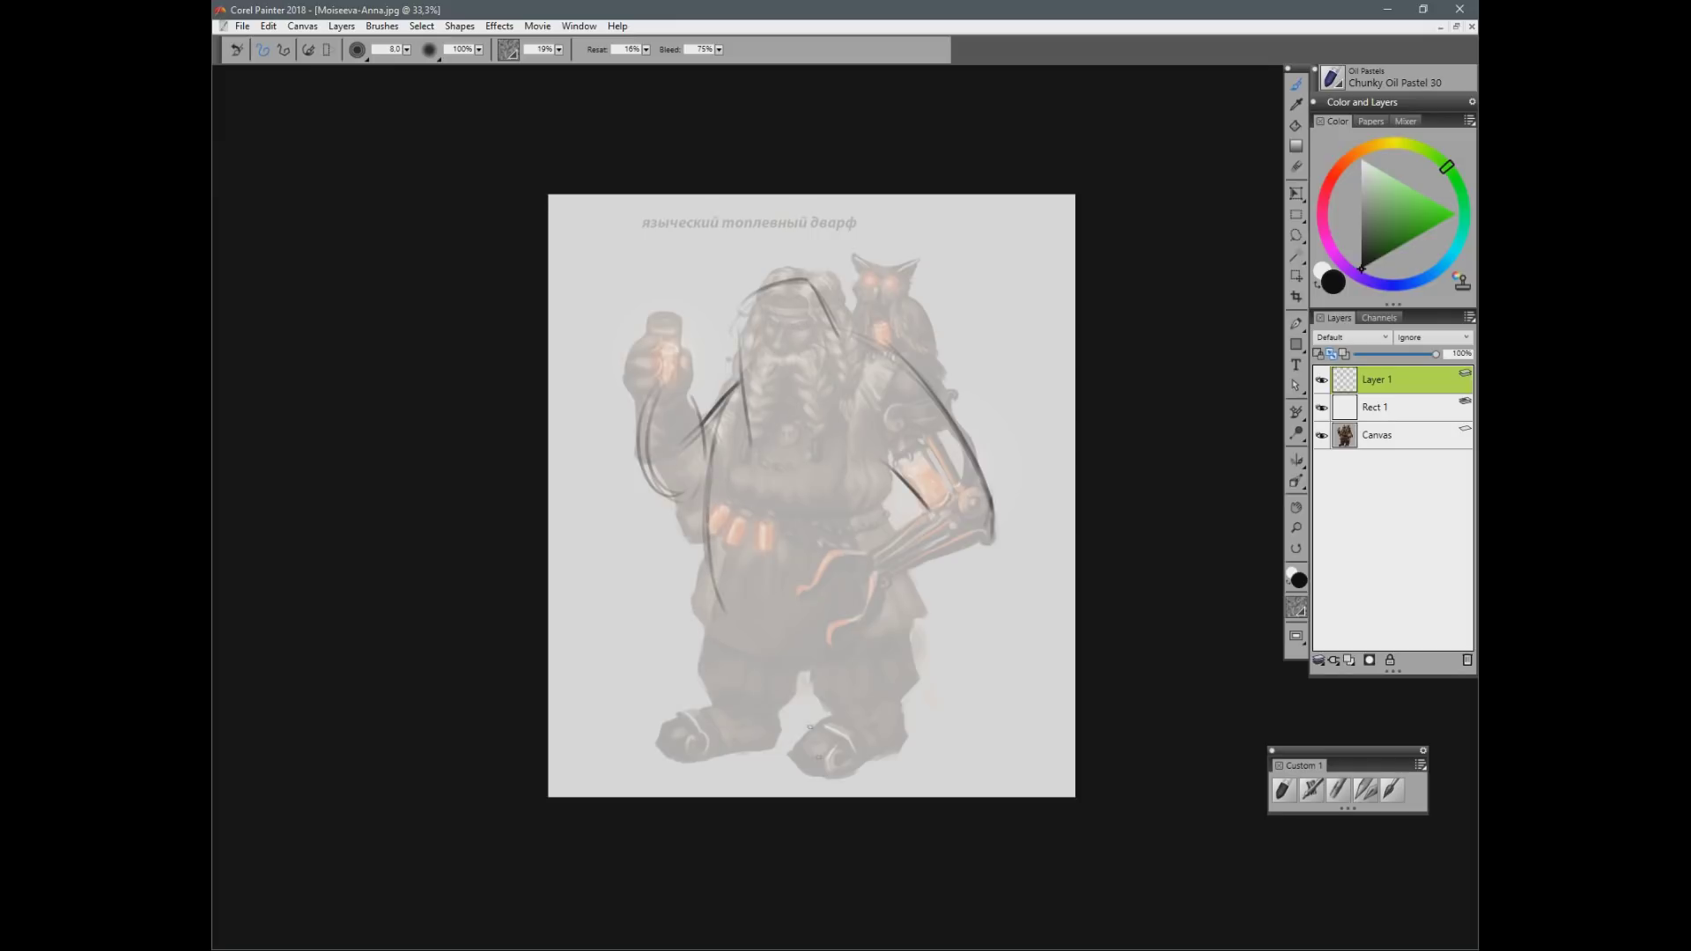
Step: Draw the mechanical forearm with a round elbow joint and a short coat edge line below it
{"action": "mouse_move", "coordinate": [939, 487]}
{"action": "left_mouse_down"}
{"action": "mouse_move", "coordinate": [863, 585]}
{"action": "mouse_move", "coordinate": [985, 512]}
{"action": "mouse_move", "coordinate": [974, 544]}
{"action": "mouse_move", "coordinate": [872, 603]}
{"action": "left_mouse_up"}
{"action": "key", "text": "n"}
{"action": "mouse_move", "coordinate": [930, 514]}
{"action": "left_mouse_down"}
{"action": "mouse_move", "coordinate": [859, 570]}
{"action": "mouse_move", "coordinate": [904, 539]}
{"action": "left_mouse_up"}
{"action": "key", "text": "b"}
{"action": "mouse_move", "coordinate": [939, 483]}
{"action": "left_mouse_down"}
{"action": "mouse_move", "coordinate": [863, 550]}
{"action": "mouse_move", "coordinate": [884, 585]}
{"action": "left_mouse_up"}
{"action": "key", "text": "ctrl+z"}
{"action": "mouse_move", "coordinate": [964, 521]}
{"action": "left_mouse_down"}
{"action": "mouse_move", "coordinate": [976, 482]}
{"action": "mouse_move", "coordinate": [991, 507]}
{"action": "mouse_move", "coordinate": [972, 521]}
{"action": "left_mouse_up"}
{"action": "left_click_drag", "start_coordinate": [933, 581], "coordinate": [938, 648]}
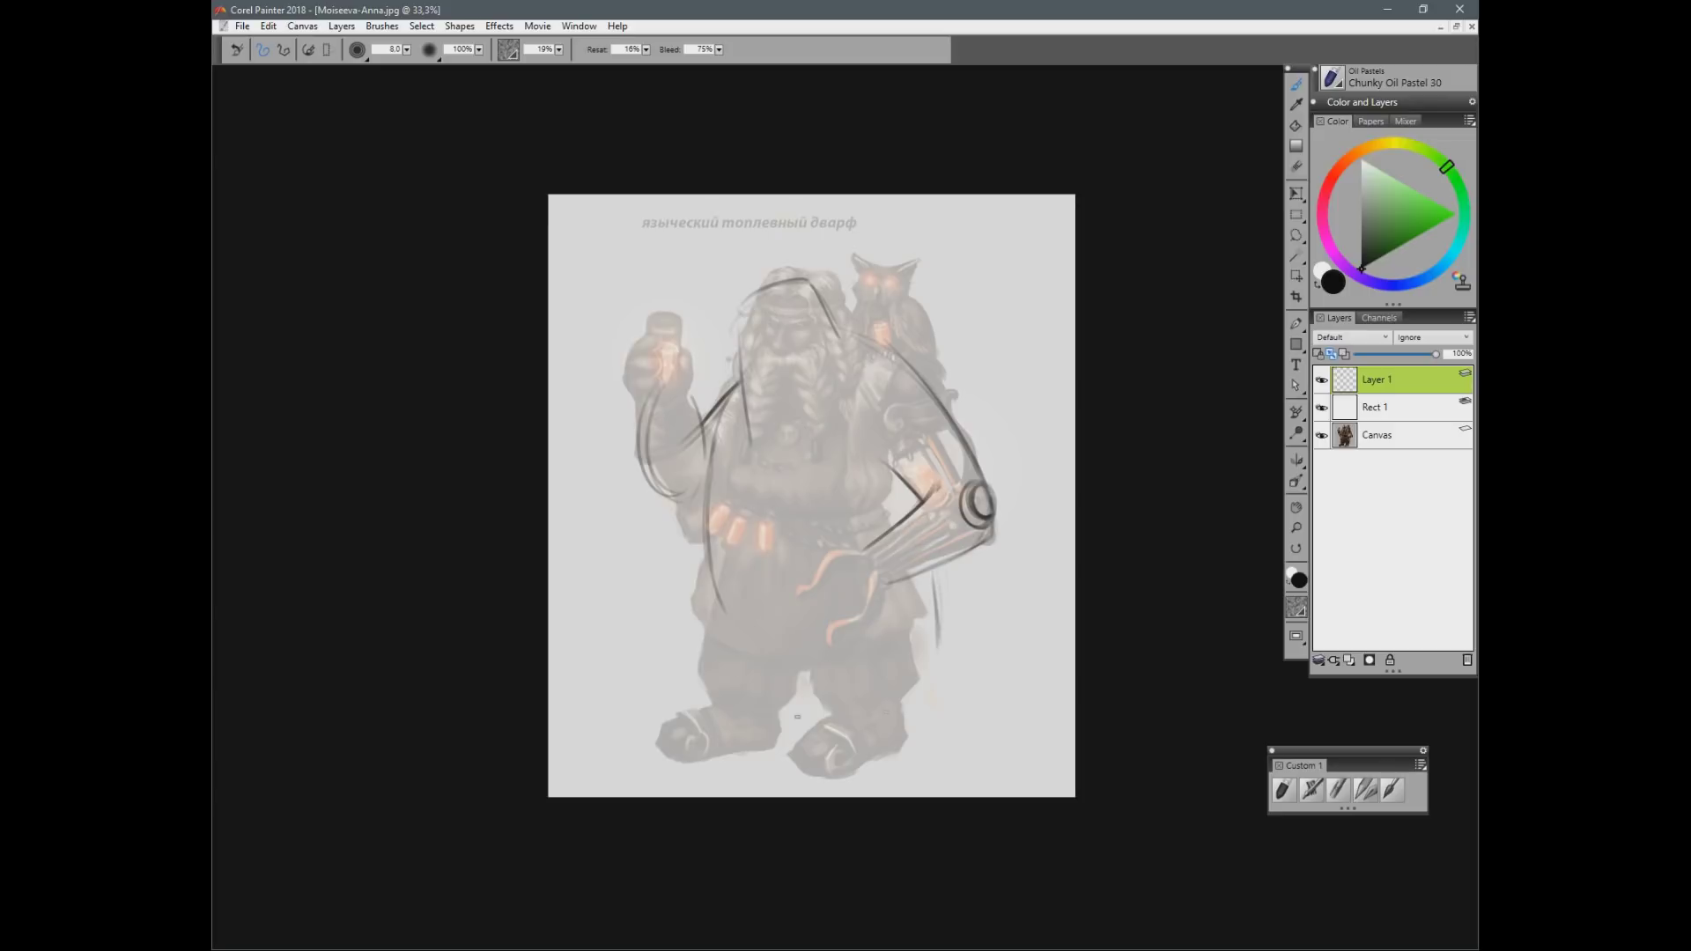
Step: Draw the curved lower belly line and the tunic hem, undoing the extra curves across the torso
{"action": "left_click_drag", "start_coordinate": [690, 615], "coordinate": [859, 659]}
{"action": "mouse_move", "coordinate": [715, 572]}
{"action": "left_mouse_down"}
{"action": "mouse_move", "coordinate": [811, 599]}
{"action": "mouse_move", "coordinate": [881, 583]}
{"action": "left_mouse_up"}
{"action": "mouse_move", "coordinate": [737, 423]}
{"action": "left_mouse_down"}
{"action": "mouse_move", "coordinate": [723, 497]}
{"action": "mouse_move", "coordinate": [896, 488]}
{"action": "left_mouse_up"}
{"action": "mouse_move", "coordinate": [712, 530]}
{"action": "left_mouse_down"}
{"action": "mouse_move", "coordinate": [715, 636]}
{"action": "mouse_move", "coordinate": [900, 546]}
{"action": "left_mouse_up"}
{"action": "key", "text": "ctrl+z"}
{"action": "key", "text": "ctrl+z"}
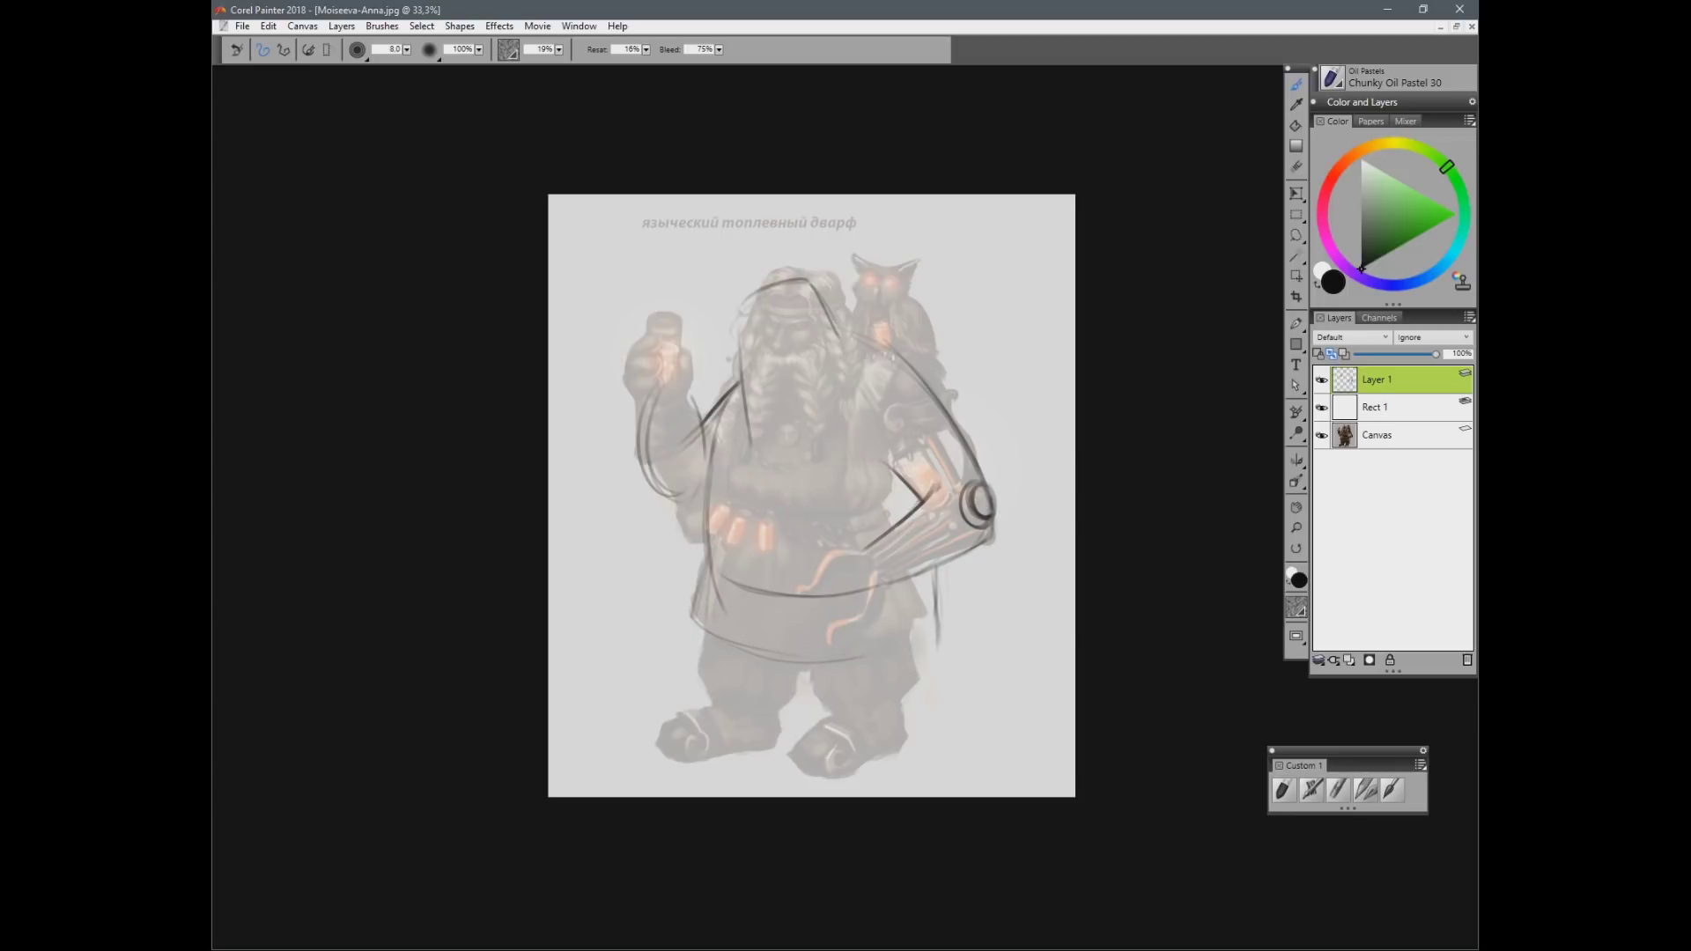
Step: Redraw the belly's side contour as a rounder, darker curve
{"action": "mouse_move", "coordinate": [733, 421]}
{"action": "left_mouse_down"}
{"action": "mouse_move", "coordinate": [709, 555]}
{"action": "mouse_move", "coordinate": [744, 588]}
{"action": "left_mouse_up"}
{"action": "key", "text": "n"}
{"action": "key", "text": "b"}
{"action": "left_click_drag", "start_coordinate": [733, 421], "coordinate": [712, 484]}
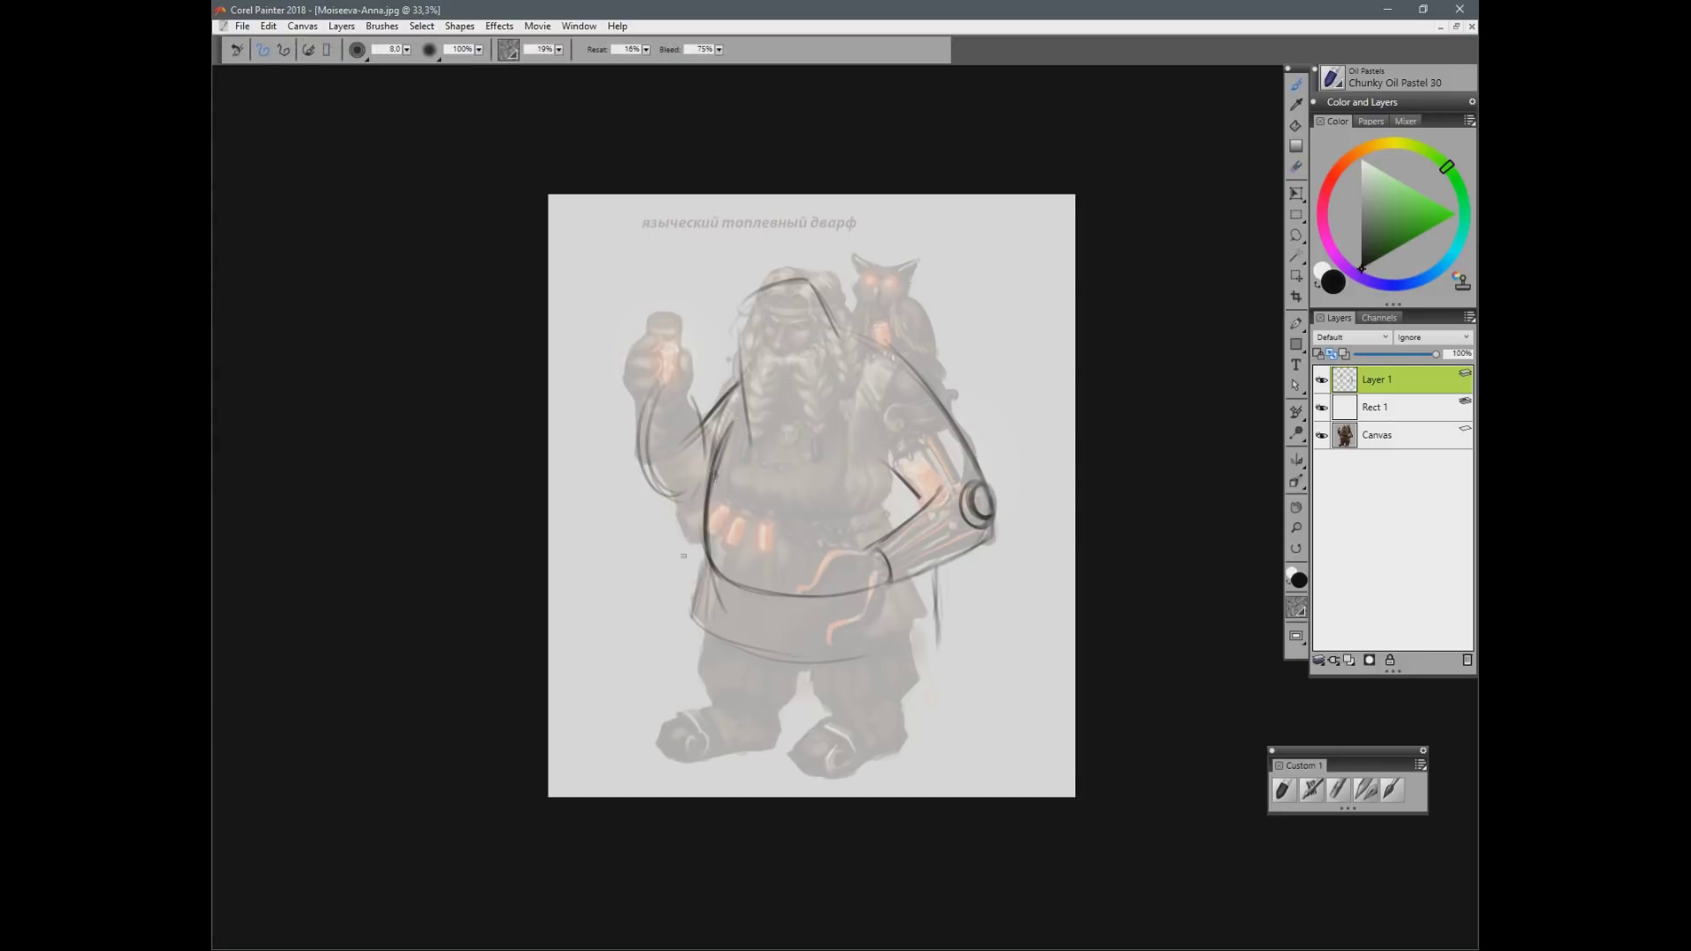
Step: Close the tunic hem, outline both legs and boots, and add a stroke beside the hair
{"action": "mouse_move", "coordinate": [709, 573]}
{"action": "left_mouse_down"}
{"action": "mouse_move", "coordinate": [699, 626]}
{"action": "mouse_move", "coordinate": [851, 661]}
{"action": "mouse_move", "coordinate": [936, 637]}
{"action": "left_mouse_up"}
{"action": "mouse_move", "coordinate": [714, 636]}
{"action": "left_mouse_down"}
{"action": "mouse_move", "coordinate": [711, 699]}
{"action": "mouse_move", "coordinate": [780, 740]}
{"action": "mouse_move", "coordinate": [685, 718]}
{"action": "mouse_move", "coordinate": [669, 747]}
{"action": "mouse_move", "coordinate": [749, 724]}
{"action": "mouse_move", "coordinate": [754, 745]}
{"action": "left_mouse_up"}
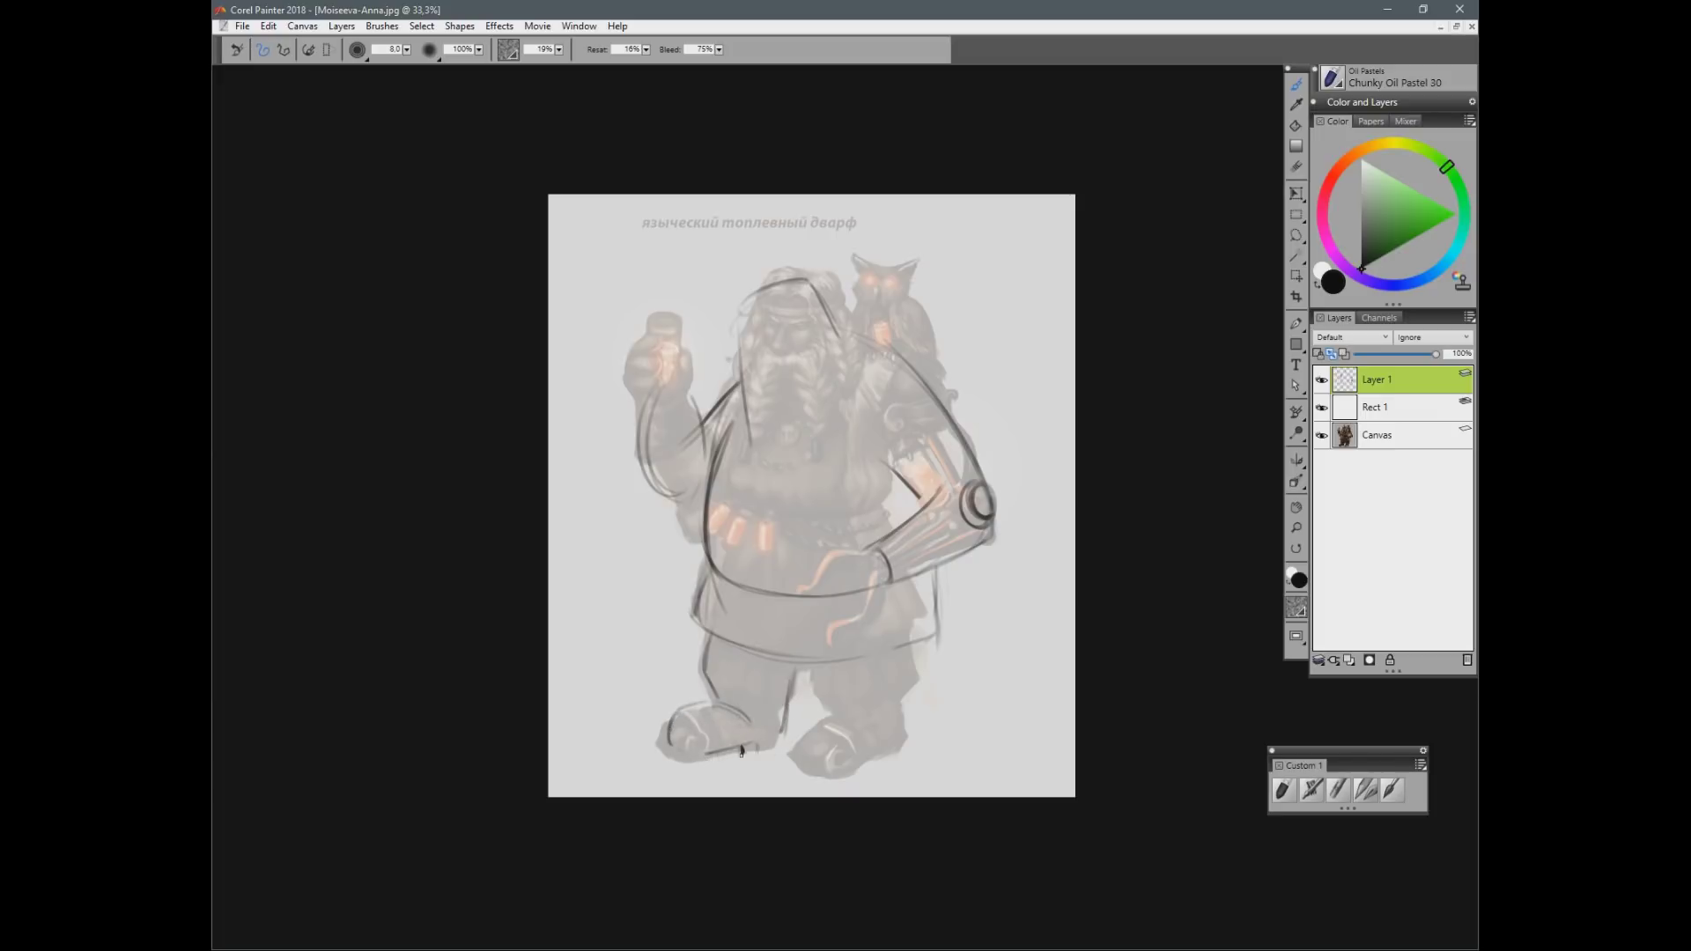
{"action": "left_click_drag", "start_coordinate": [828, 672], "coordinate": [819, 709]}
{"action": "mouse_move", "coordinate": [907, 636]}
{"action": "left_mouse_down"}
{"action": "mouse_move", "coordinate": [921, 733]}
{"action": "mouse_move", "coordinate": [826, 762]}
{"action": "mouse_move", "coordinate": [849, 723]}
{"action": "left_mouse_up"}
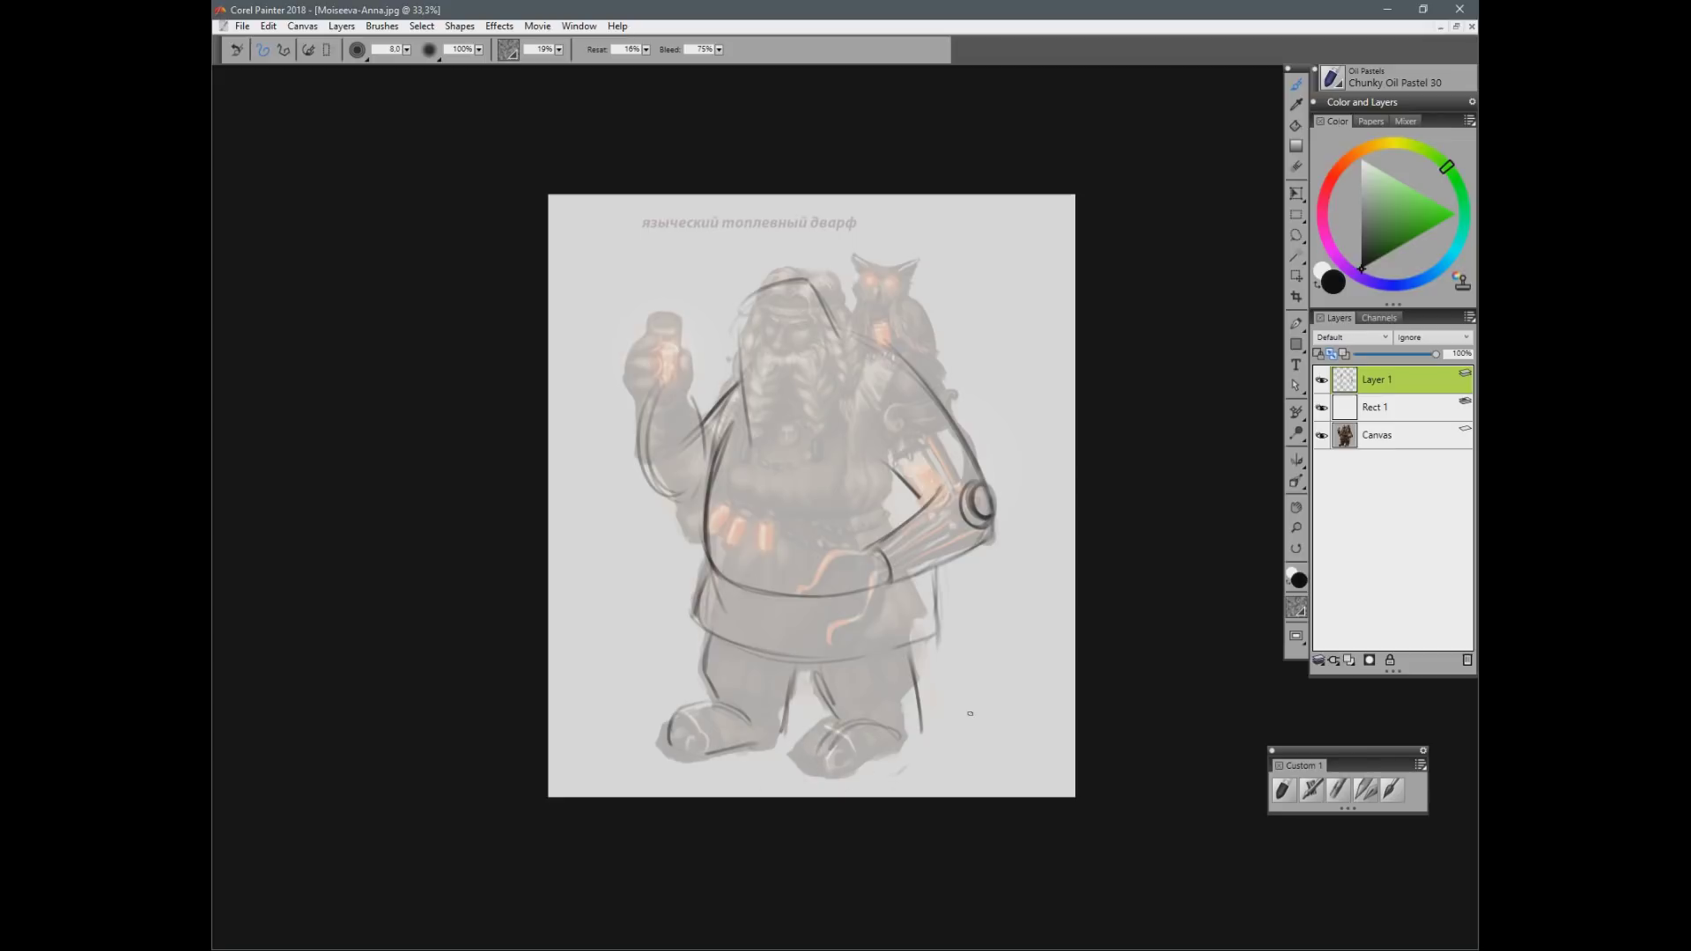
{"action": "left_click_drag", "start_coordinate": [819, 669], "coordinate": [844, 715]}
{"action": "left_click_drag", "start_coordinate": [738, 306], "coordinate": [728, 327]}
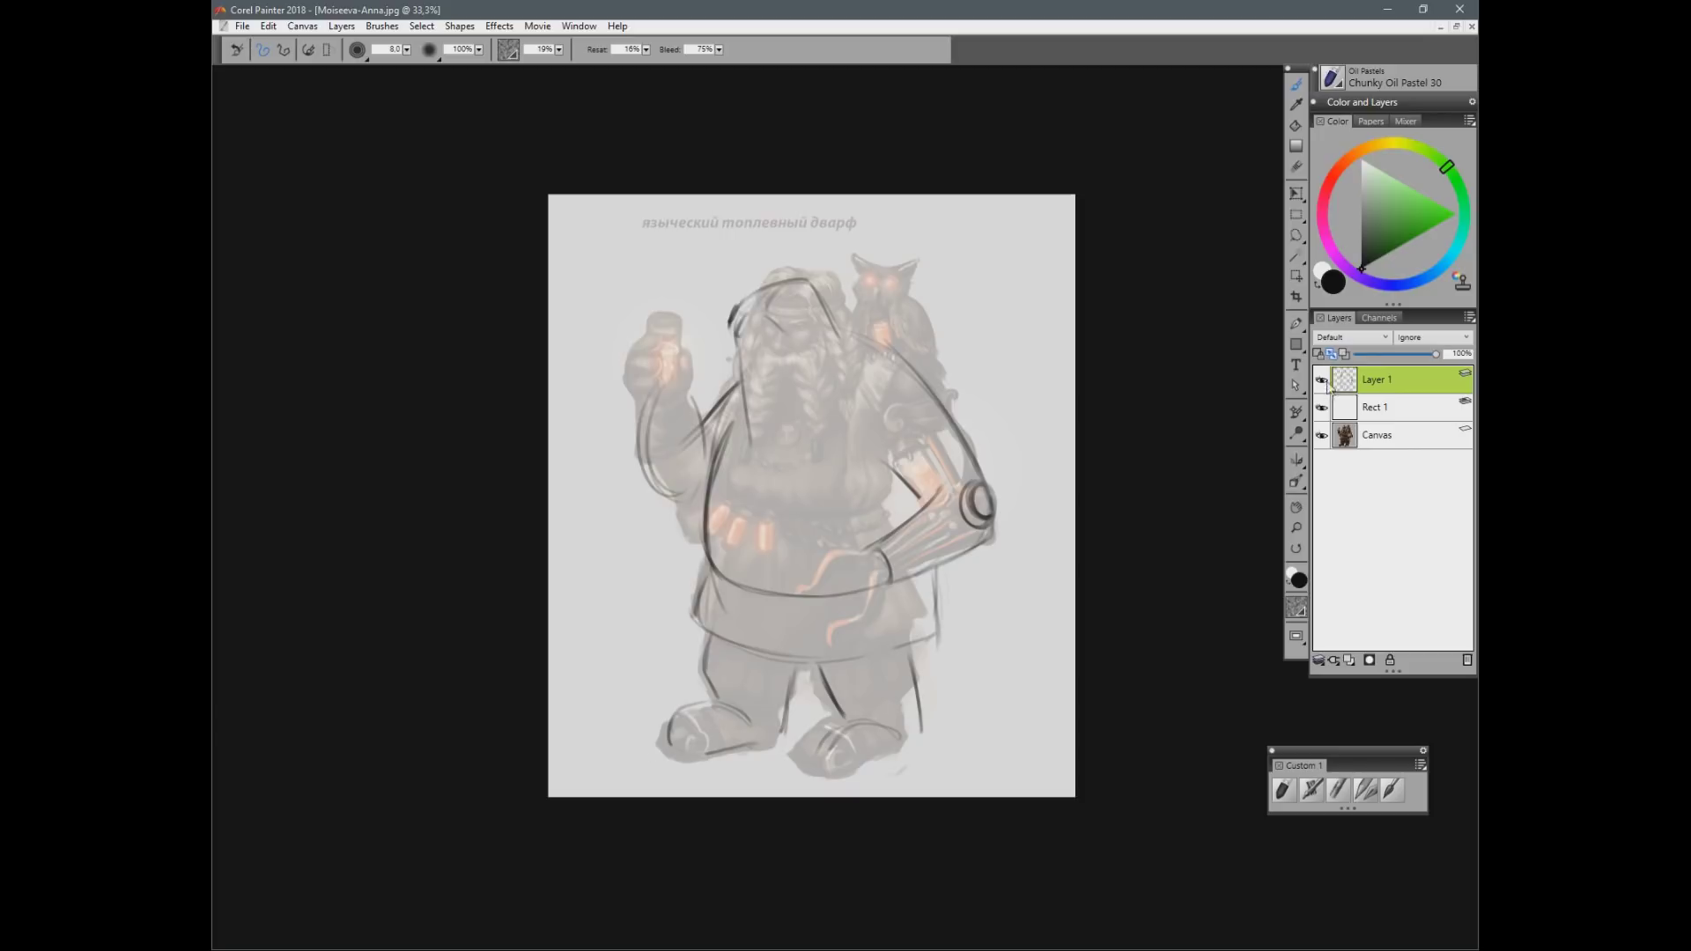
Step: Hide the sketch and the pale rectangle to view the original dwarf, and add a new layer on top
{"action": "left_click", "coordinate": [1322, 380]}
{"action": "left_click", "coordinate": [1322, 407]}
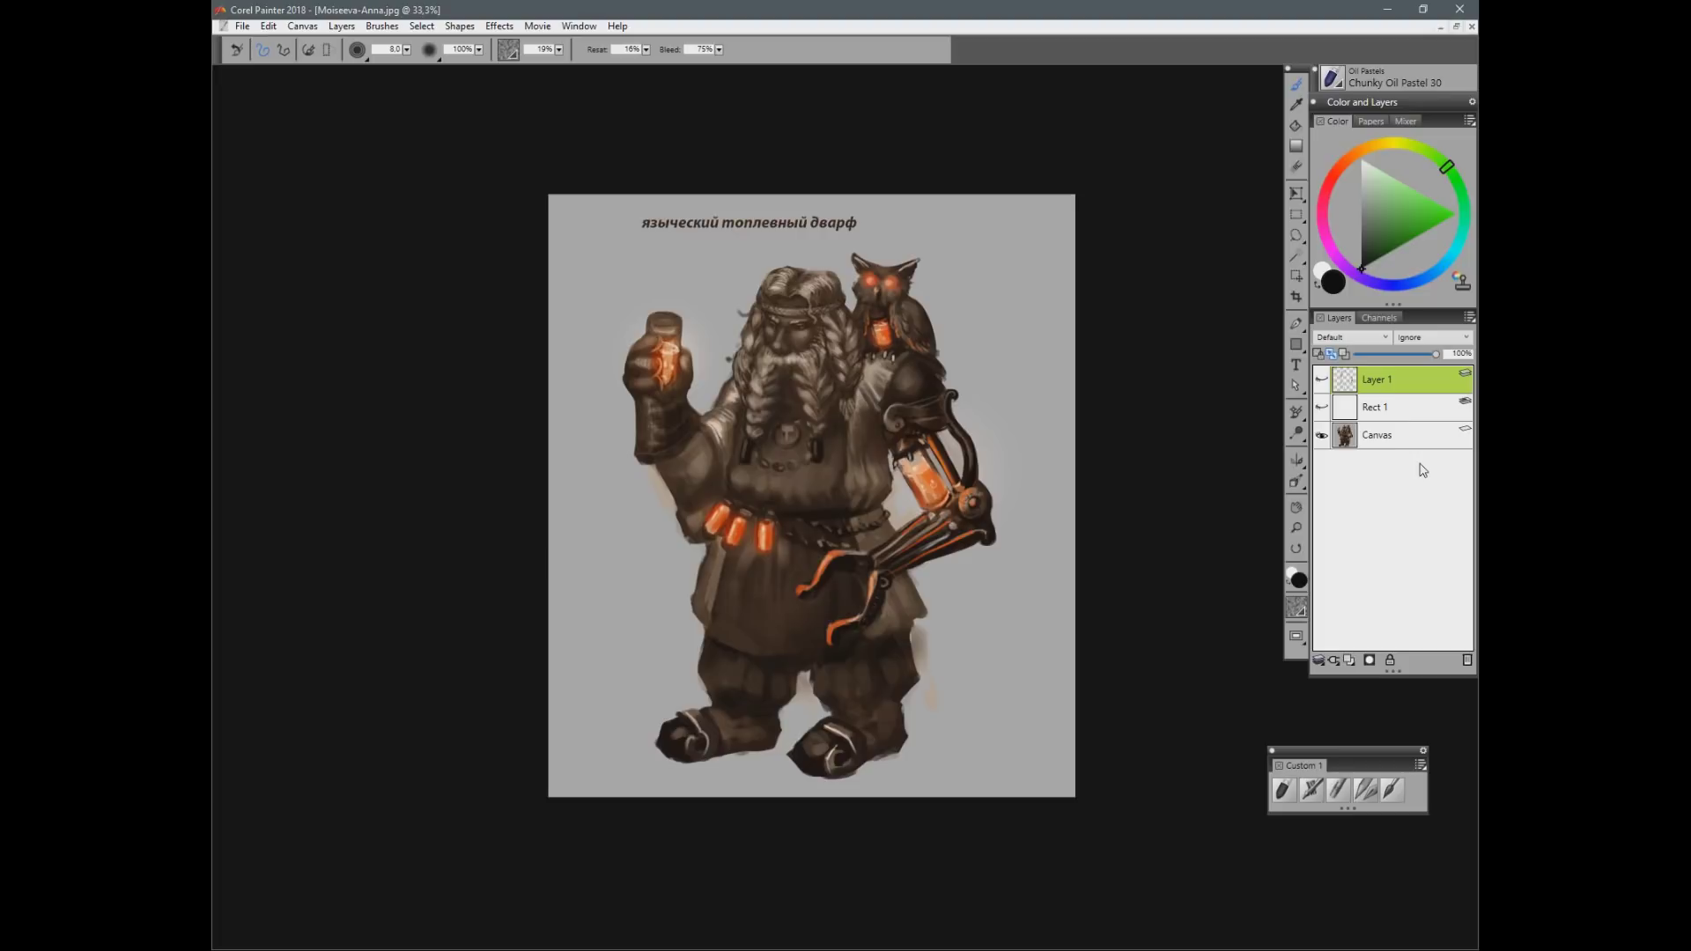
{"action": "left_click", "coordinate": [1348, 659]}
{"action": "left_click_drag", "start_coordinate": [1013, 390], "coordinate": [951, 440]}
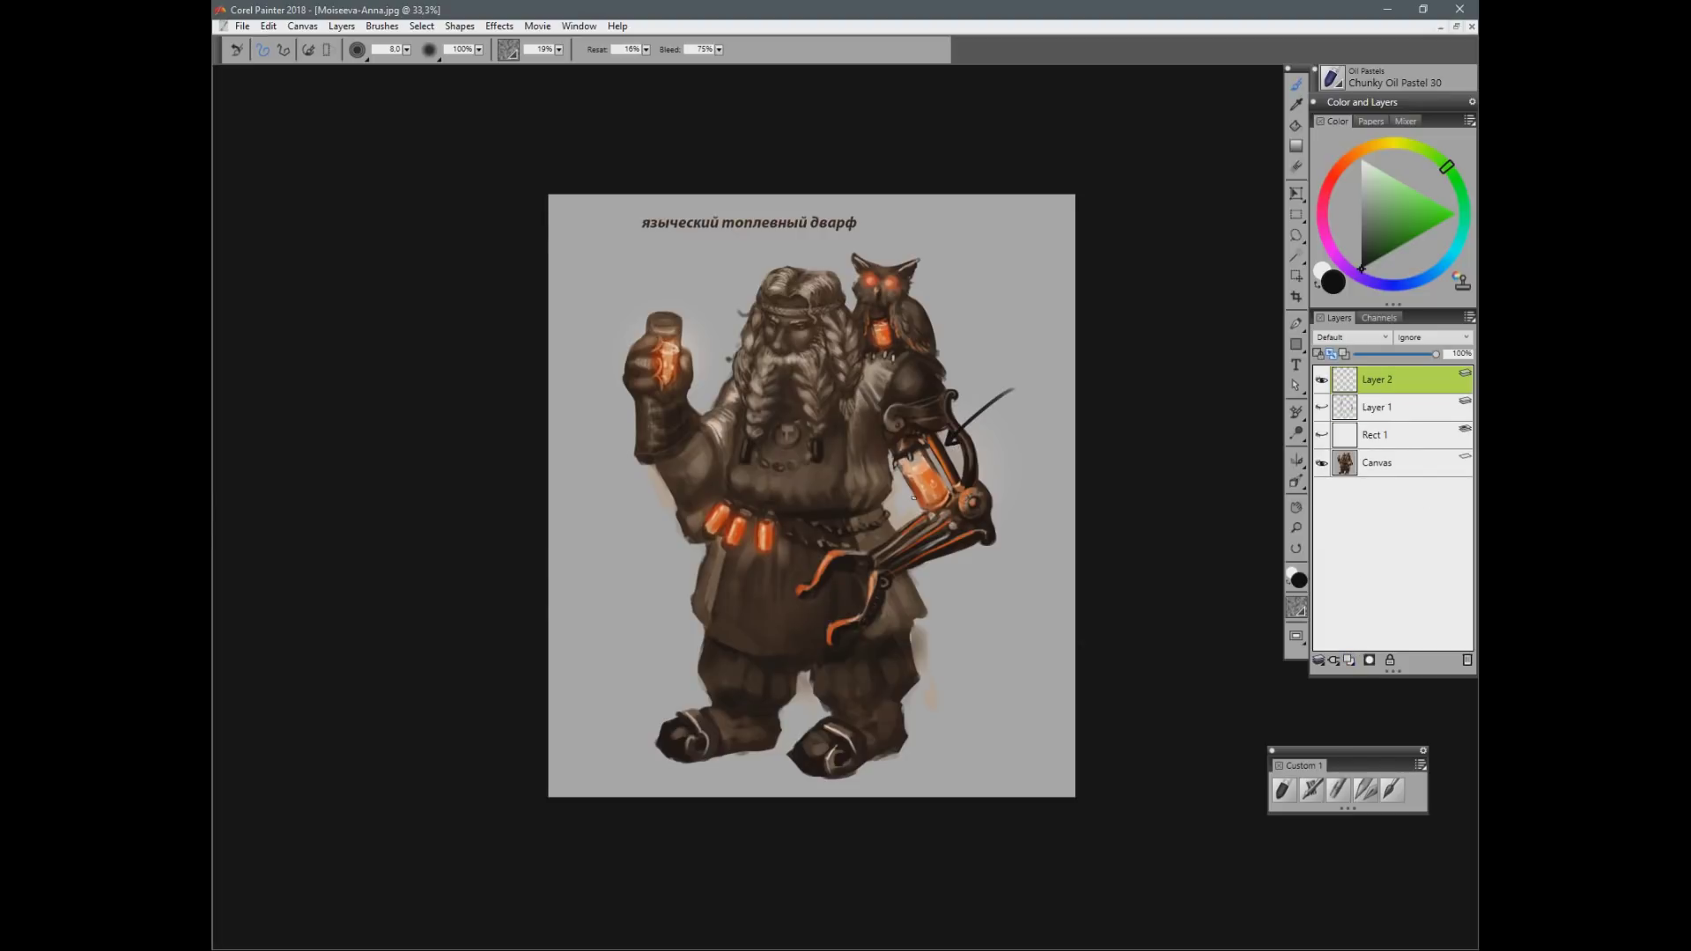
{"action": "key", "text": "ctrl+z"}
Step: Show the sketch and the pale rectangle again and make Layer 1 active for drawing
{"action": "left_click", "coordinate": [1322, 407]}
{"action": "left_click", "coordinate": [1321, 435]}
{"action": "left_click", "coordinate": [1360, 441]}
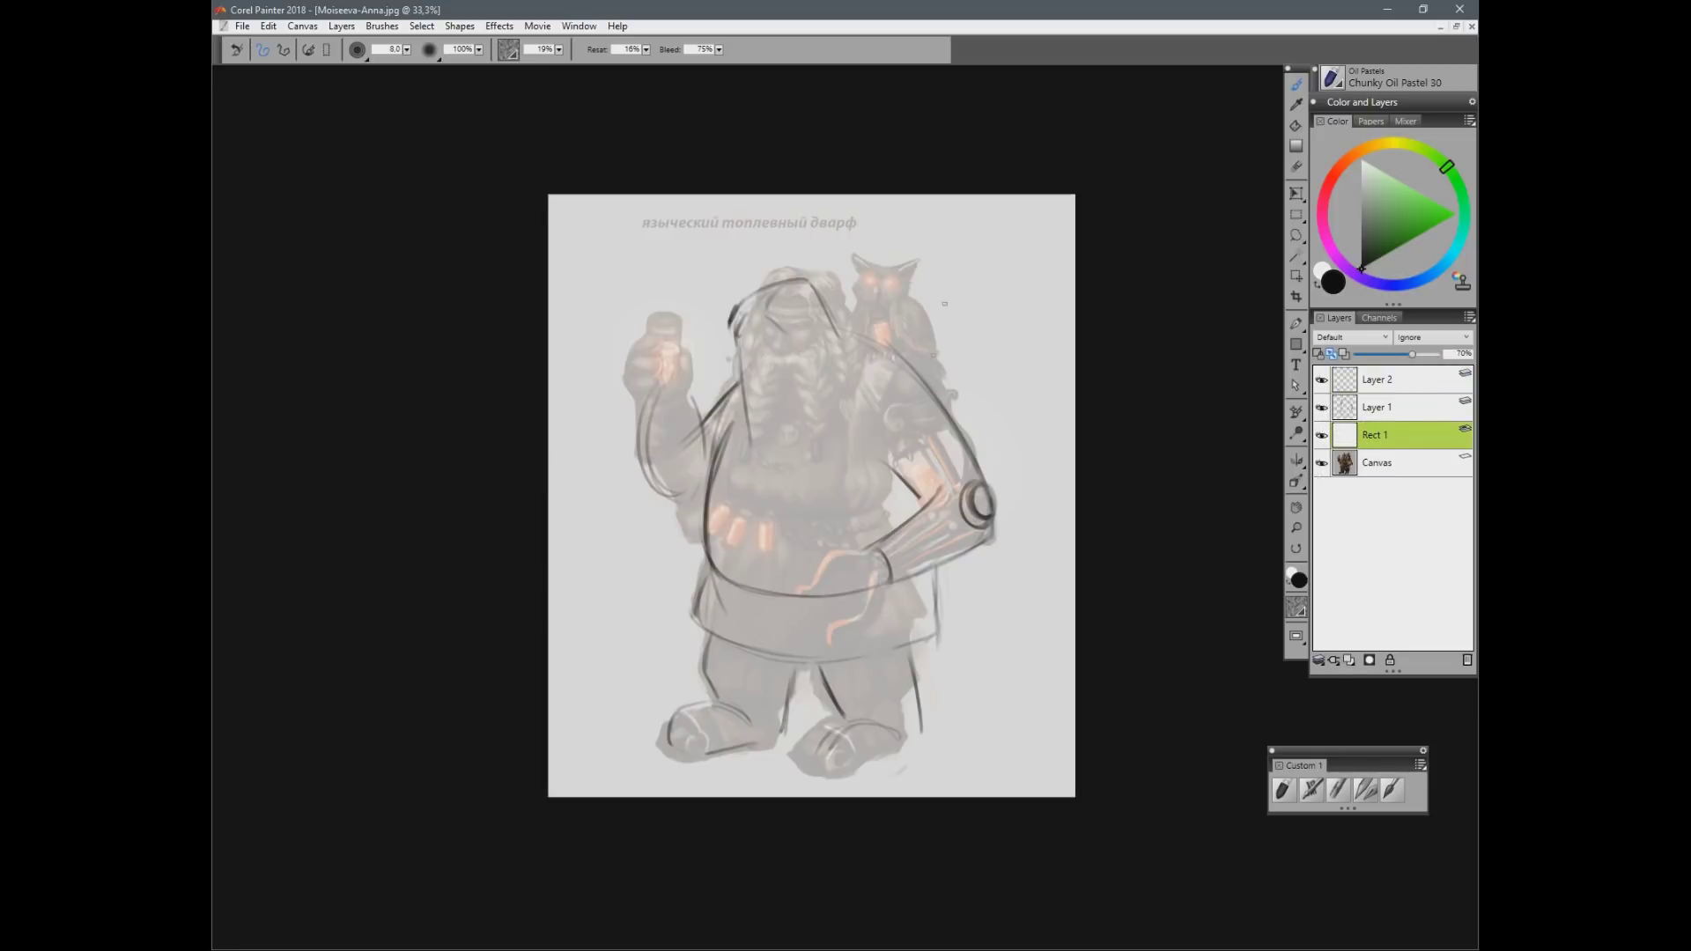
{"action": "key", "text": "n"}
{"action": "left_click", "coordinate": [879, 531]}
{"action": "left_click", "coordinate": [964, 560]}
{"action": "left_click", "coordinate": [952, 558]}
{"action": "left_click", "coordinate": [1377, 406]}
{"action": "key", "text": "b"}
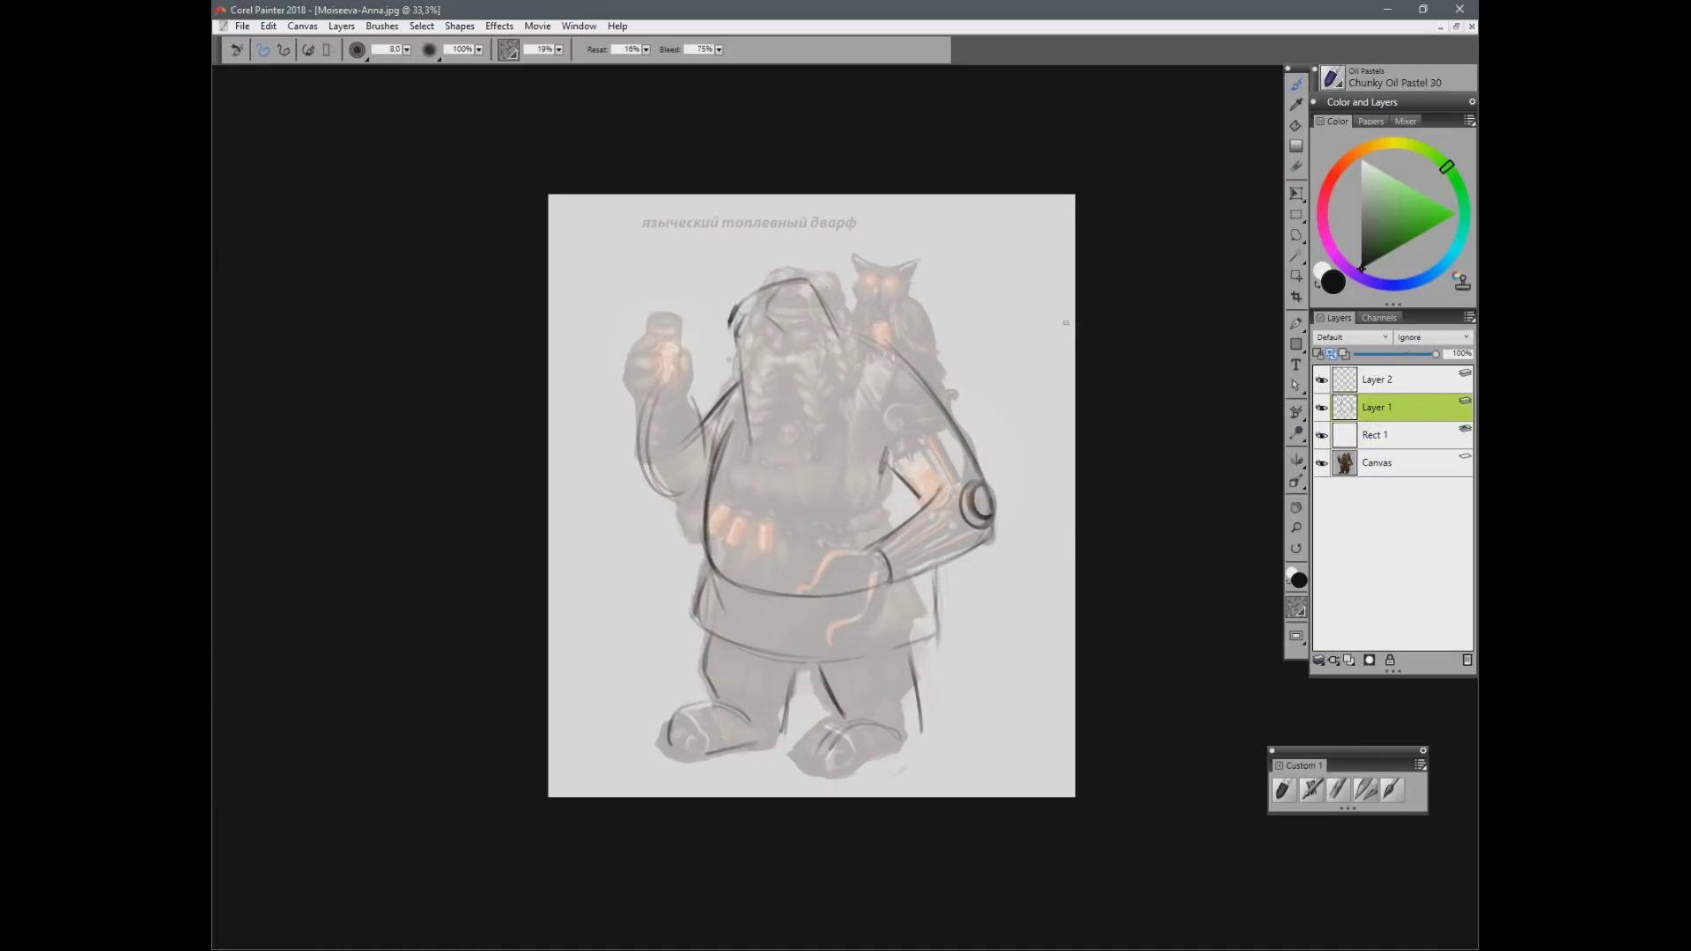
Step: Draw curved armhole bands at the mechanical arm's shoulder and rough out a larger silhouette around the owl
{"action": "mouse_move", "coordinate": [880, 381]}
{"action": "left_mouse_down"}
{"action": "mouse_move", "coordinate": [856, 499]}
{"action": "mouse_move", "coordinate": [876, 490]}
{"action": "left_mouse_up"}
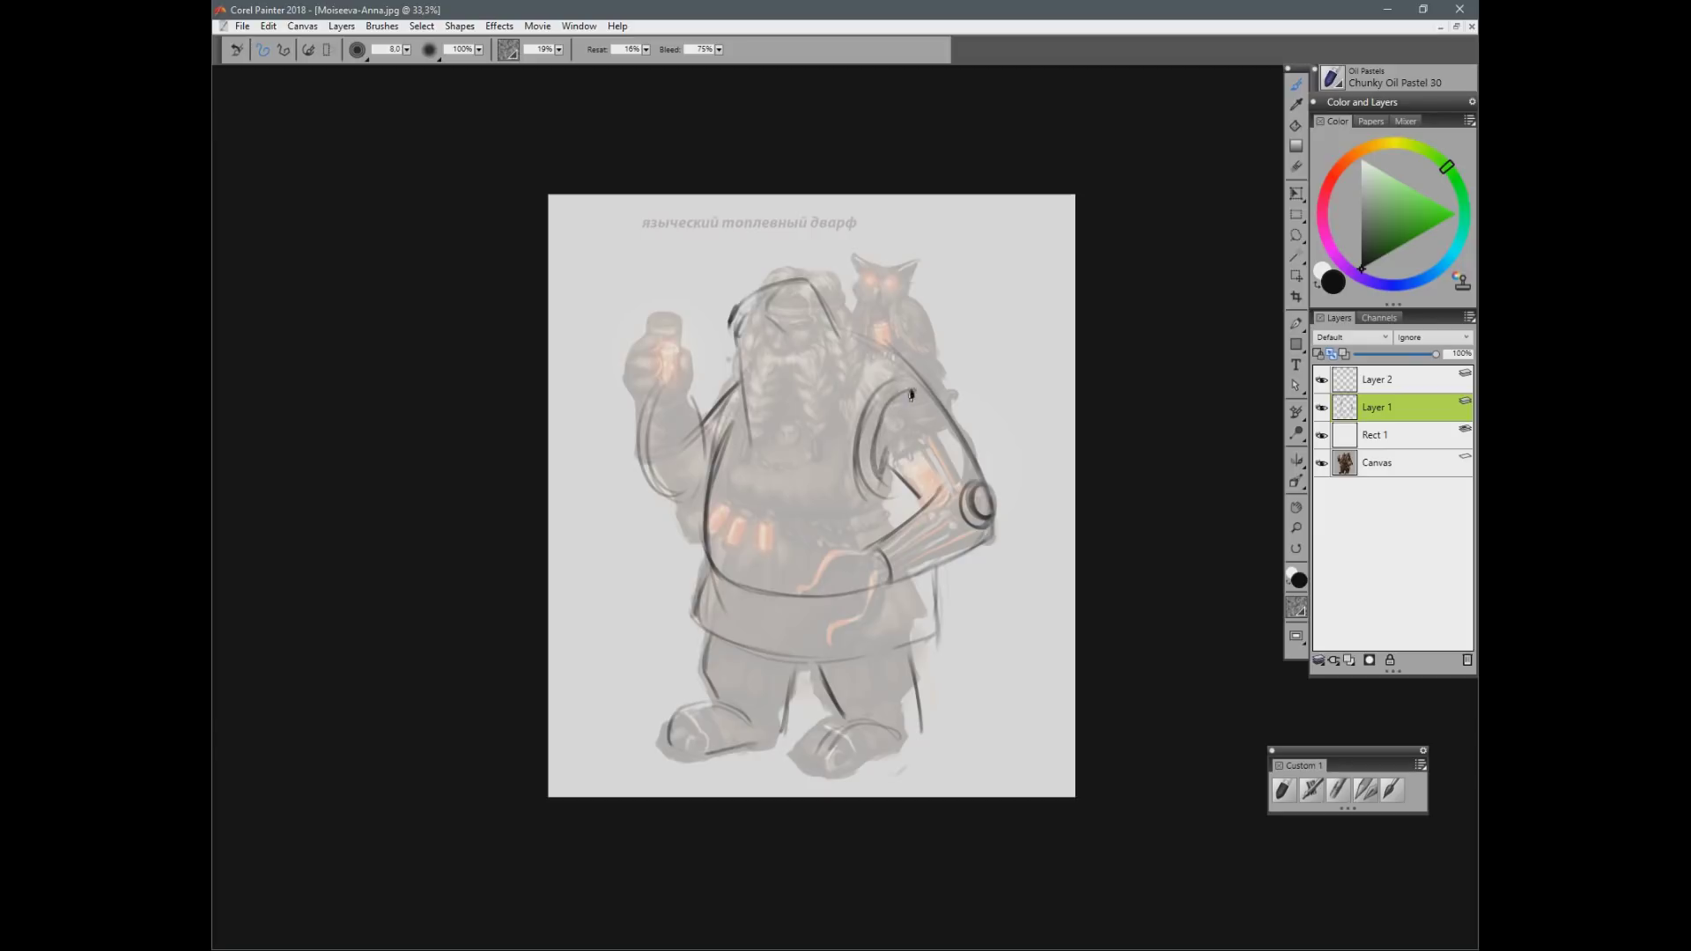
{"action": "mouse_move", "coordinate": [847, 329]}
{"action": "left_mouse_down"}
{"action": "mouse_move", "coordinate": [891, 233]}
{"action": "mouse_move", "coordinate": [1004, 265]}
{"action": "mouse_move", "coordinate": [947, 354]}
{"action": "mouse_move", "coordinate": [984, 368]}
{"action": "mouse_move", "coordinate": [1005, 511]}
{"action": "left_mouse_up"}
{"action": "key", "text": "n"}
{"action": "key", "text": "b"}
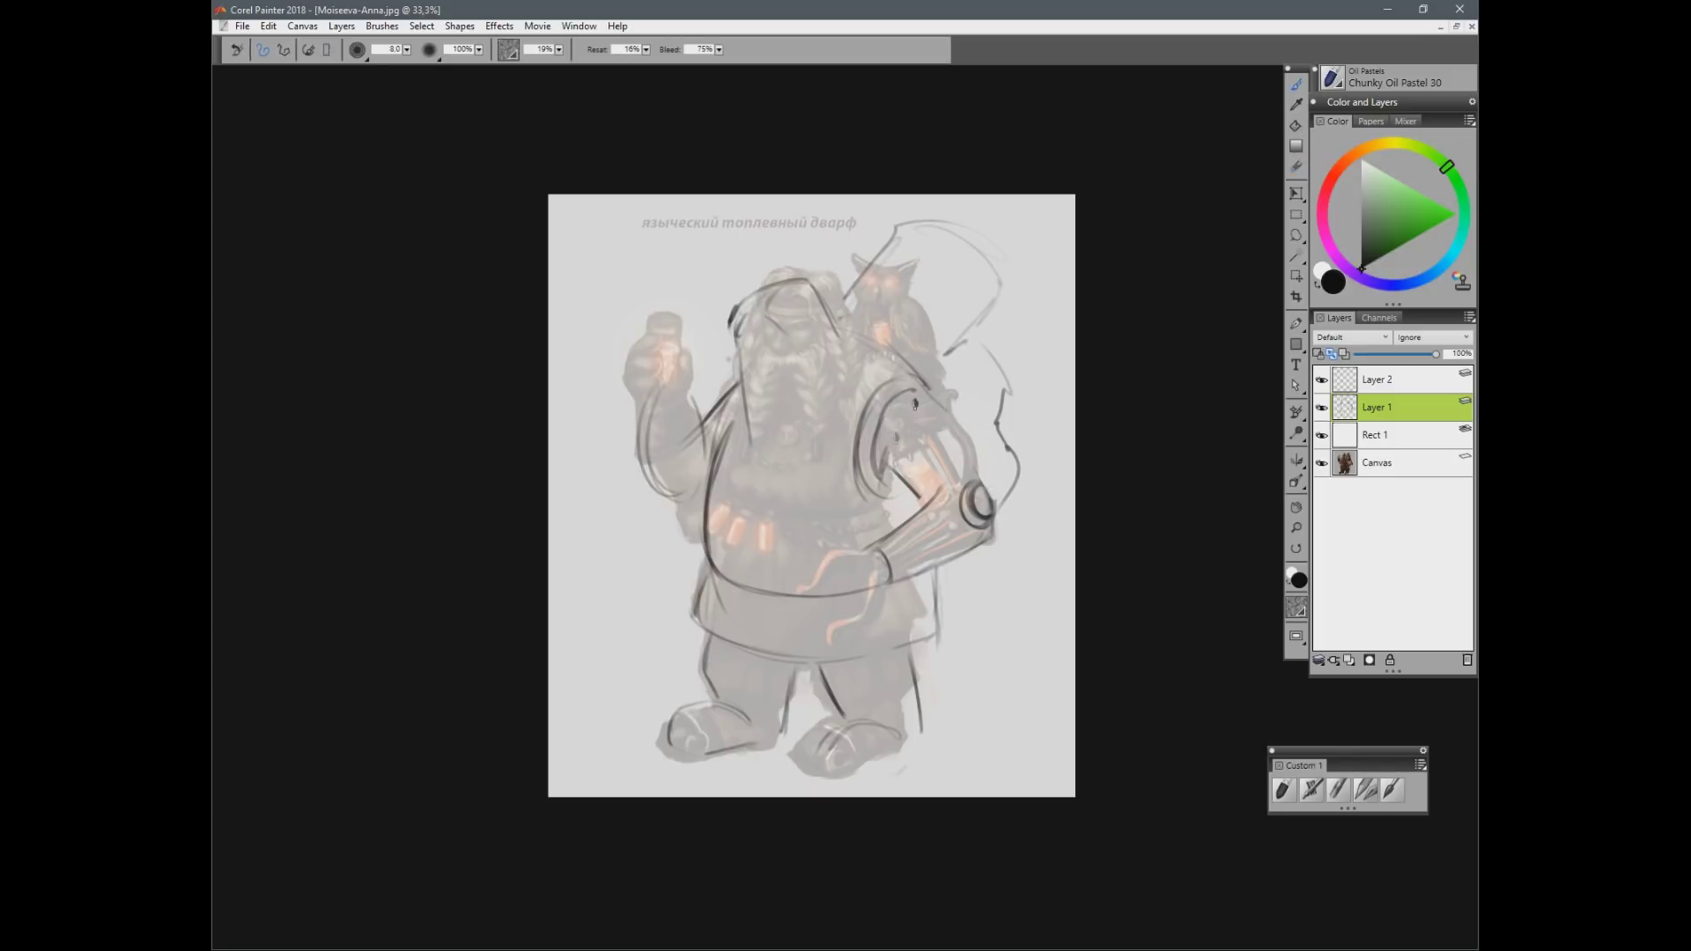
Step: Sketch trial lines on the mechanical upper arm and the face, and clear the raised arm's old outline
{"action": "left_click_drag", "start_coordinate": [944, 443], "coordinate": [995, 499]}
{"action": "left_click_drag", "start_coordinate": [897, 473], "coordinate": [932, 509]}
{"action": "mouse_move", "coordinate": [749, 443]}
{"action": "left_mouse_down"}
{"action": "mouse_move", "coordinate": [742, 381]}
{"action": "mouse_move", "coordinate": [766, 372]}
{"action": "left_mouse_up"}
{"action": "left_click_drag", "start_coordinate": [750, 363], "coordinate": [777, 369]}
{"action": "key", "text": "ctrl+z"}
{"action": "key", "text": "ctrl+z"}
{"action": "key", "text": "ctrl+z"}
{"action": "key", "text": "ctrl+z"}
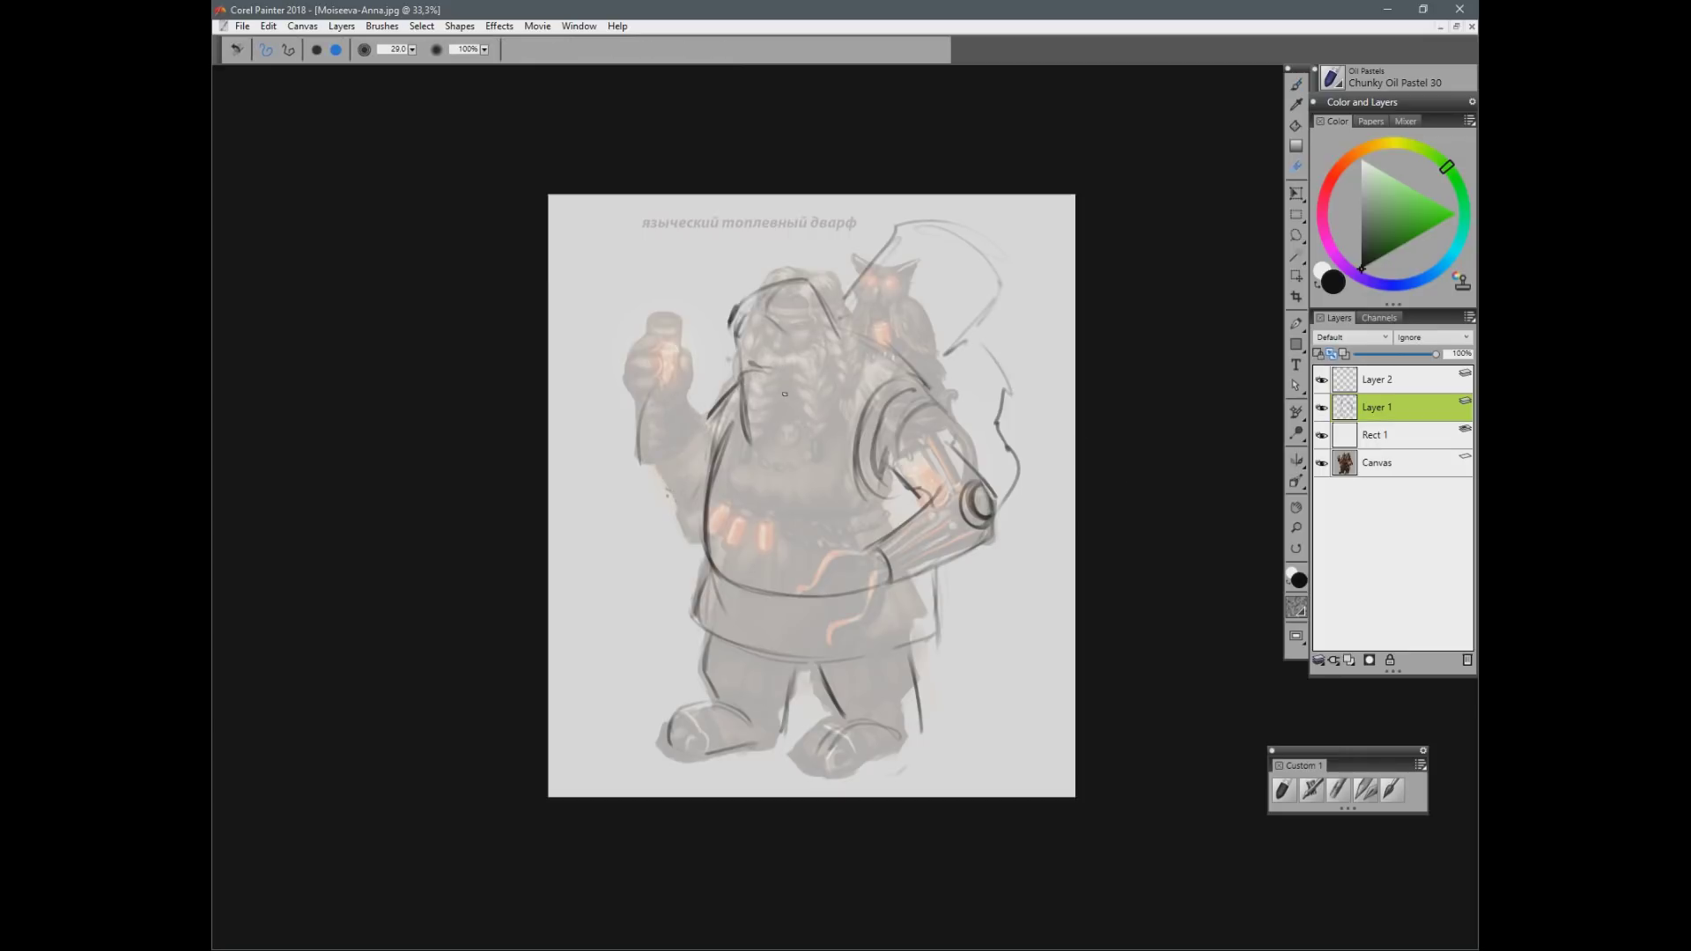
Step: Sketch a loose sleeve contour below the raised arm and a strap line running down across the belly
{"action": "key", "text": "b"}
{"action": "left_click_drag", "start_coordinate": [693, 433], "coordinate": [657, 491]}
{"action": "left_click_drag", "start_coordinate": [647, 491], "coordinate": [669, 542]}
{"action": "mouse_move", "coordinate": [683, 526]}
{"action": "left_mouse_down"}
{"action": "mouse_move", "coordinate": [673, 548]}
{"action": "mouse_move", "coordinate": [939, 657]}
{"action": "mouse_move", "coordinate": [872, 658]}
{"action": "left_mouse_up"}
Step: Erase the old mechanical forearm lines and redraw the forearm with a wrist cuff and a large rounded hand
{"action": "key", "text": "n"}
{"action": "left_click_drag", "start_coordinate": [941, 497], "coordinate": [867, 577]}
{"action": "left_click_drag", "start_coordinate": [977, 550], "coordinate": [886, 580]}
{"action": "key", "text": "b"}
{"action": "left_click_drag", "start_coordinate": [954, 495], "coordinate": [909, 541]}
{"action": "mouse_move", "coordinate": [949, 508]}
{"action": "left_mouse_down"}
{"action": "mouse_move", "coordinate": [900, 546]}
{"action": "mouse_move", "coordinate": [946, 565]}
{"action": "mouse_move", "coordinate": [987, 534]}
{"action": "mouse_move", "coordinate": [982, 555]}
{"action": "mouse_move", "coordinate": [941, 511]}
{"action": "mouse_move", "coordinate": [972, 555]}
{"action": "mouse_move", "coordinate": [947, 522]}
{"action": "mouse_move", "coordinate": [962, 559]}
{"action": "mouse_move", "coordinate": [895, 576]}
{"action": "mouse_move", "coordinate": [880, 562]}
{"action": "mouse_move", "coordinate": [918, 593]}
{"action": "mouse_move", "coordinate": [901, 611]}
{"action": "mouse_move", "coordinate": [888, 557]}
{"action": "mouse_move", "coordinate": [891, 589]}
{"action": "mouse_move", "coordinate": [868, 575]}
{"action": "mouse_move", "coordinate": [892, 588]}
{"action": "mouse_move", "coordinate": [820, 629]}
{"action": "mouse_move", "coordinate": [891, 592]}
{"action": "mouse_move", "coordinate": [900, 623]}
{"action": "mouse_move", "coordinate": [833, 633]}
{"action": "mouse_move", "coordinate": [881, 584]}
{"action": "mouse_move", "coordinate": [808, 597]}
{"action": "mouse_move", "coordinate": [833, 573]}
{"action": "mouse_move", "coordinate": [793, 612]}
{"action": "mouse_move", "coordinate": [861, 565]}
{"action": "mouse_move", "coordinate": [892, 591]}
{"action": "mouse_move", "coordinate": [868, 651]}
{"action": "left_mouse_up"}
{"action": "key", "text": "n"}
{"action": "key", "text": "b"}
{"action": "key", "text": "n"}
{"action": "key", "text": "b"}
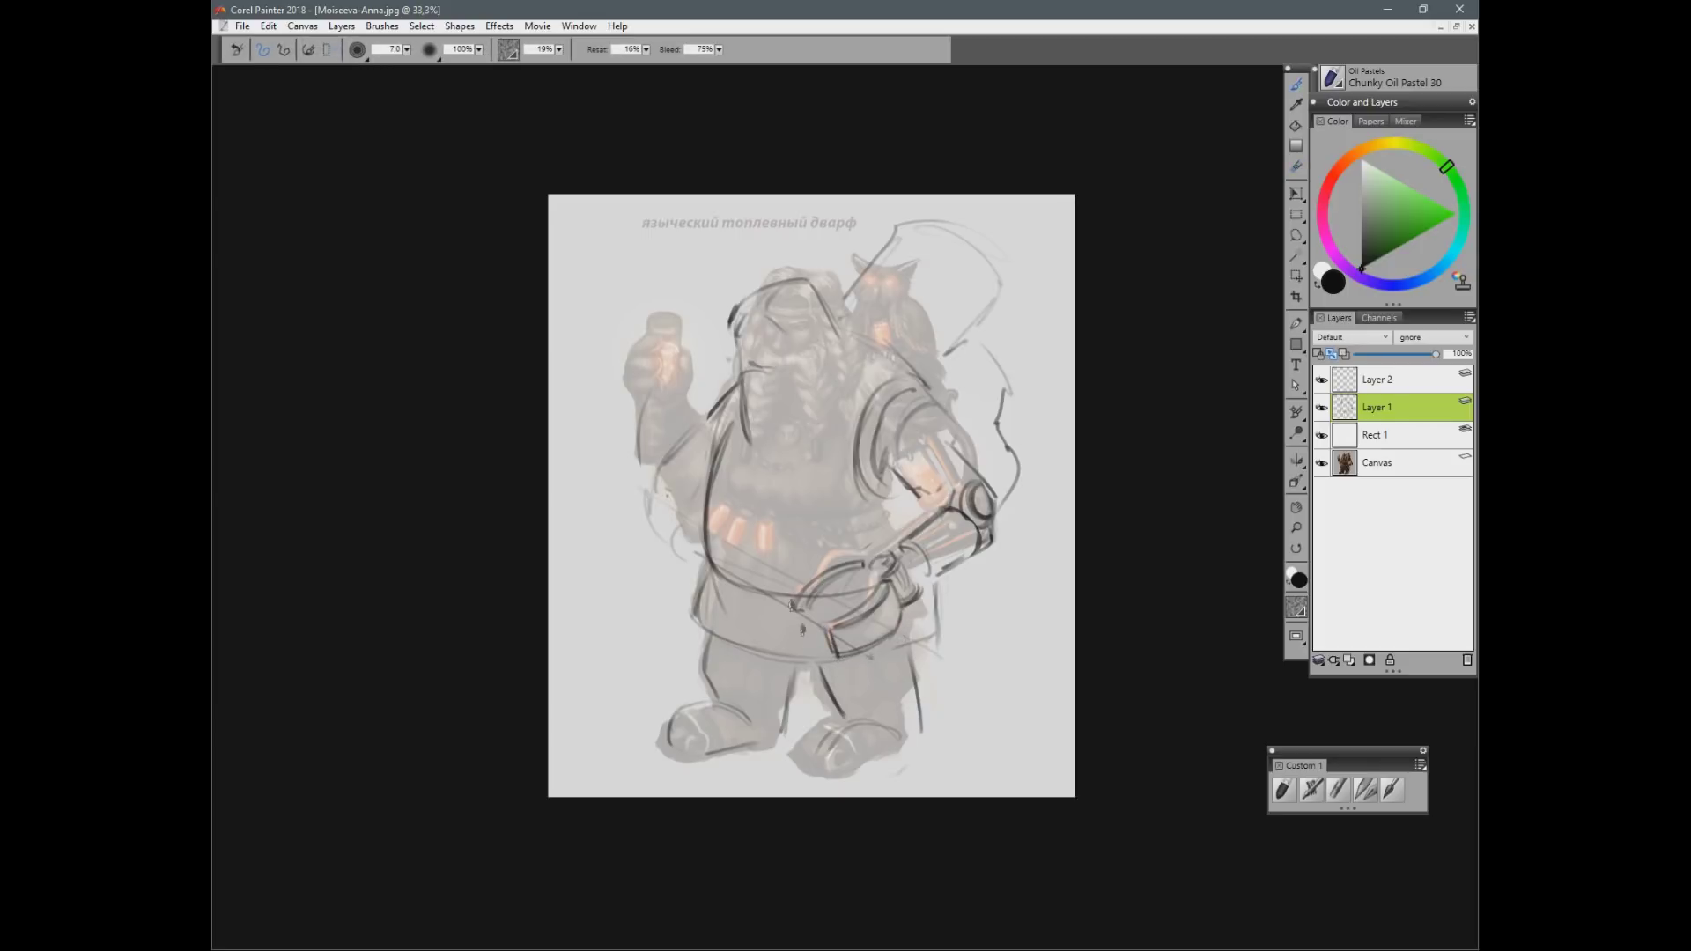
Step: Refine the mechanical forearm's contour and add a segment line on the upper arm
{"action": "mouse_move", "coordinate": [904, 557]}
{"action": "left_mouse_down"}
{"action": "mouse_move", "coordinate": [952, 566]}
{"action": "mouse_move", "coordinate": [935, 565]}
{"action": "mouse_move", "coordinate": [975, 535]}
{"action": "left_mouse_up"}
{"action": "mouse_move", "coordinate": [932, 438]}
{"action": "left_mouse_down"}
{"action": "mouse_move", "coordinate": [918, 449]}
{"action": "mouse_move", "coordinate": [956, 442]}
{"action": "mouse_move", "coordinate": [916, 451]}
{"action": "mouse_move", "coordinate": [954, 458]}
{"action": "mouse_move", "coordinate": [997, 504]}
{"action": "left_mouse_up"}
{"action": "key", "text": "n"}
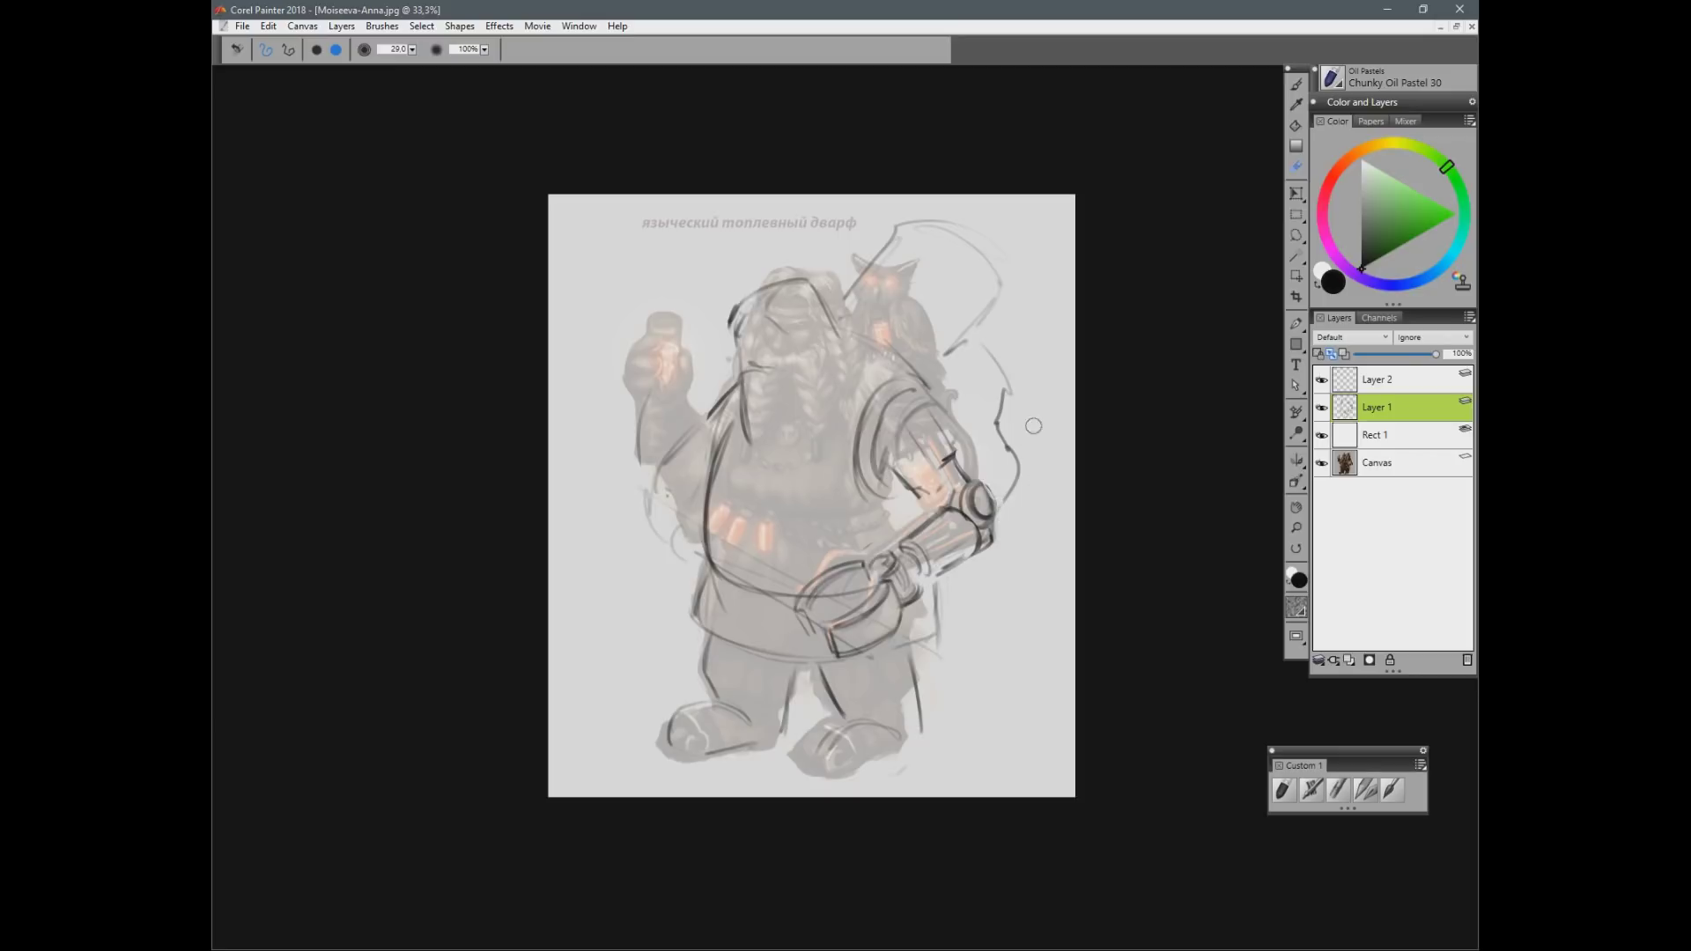
{"action": "key", "text": "b"}
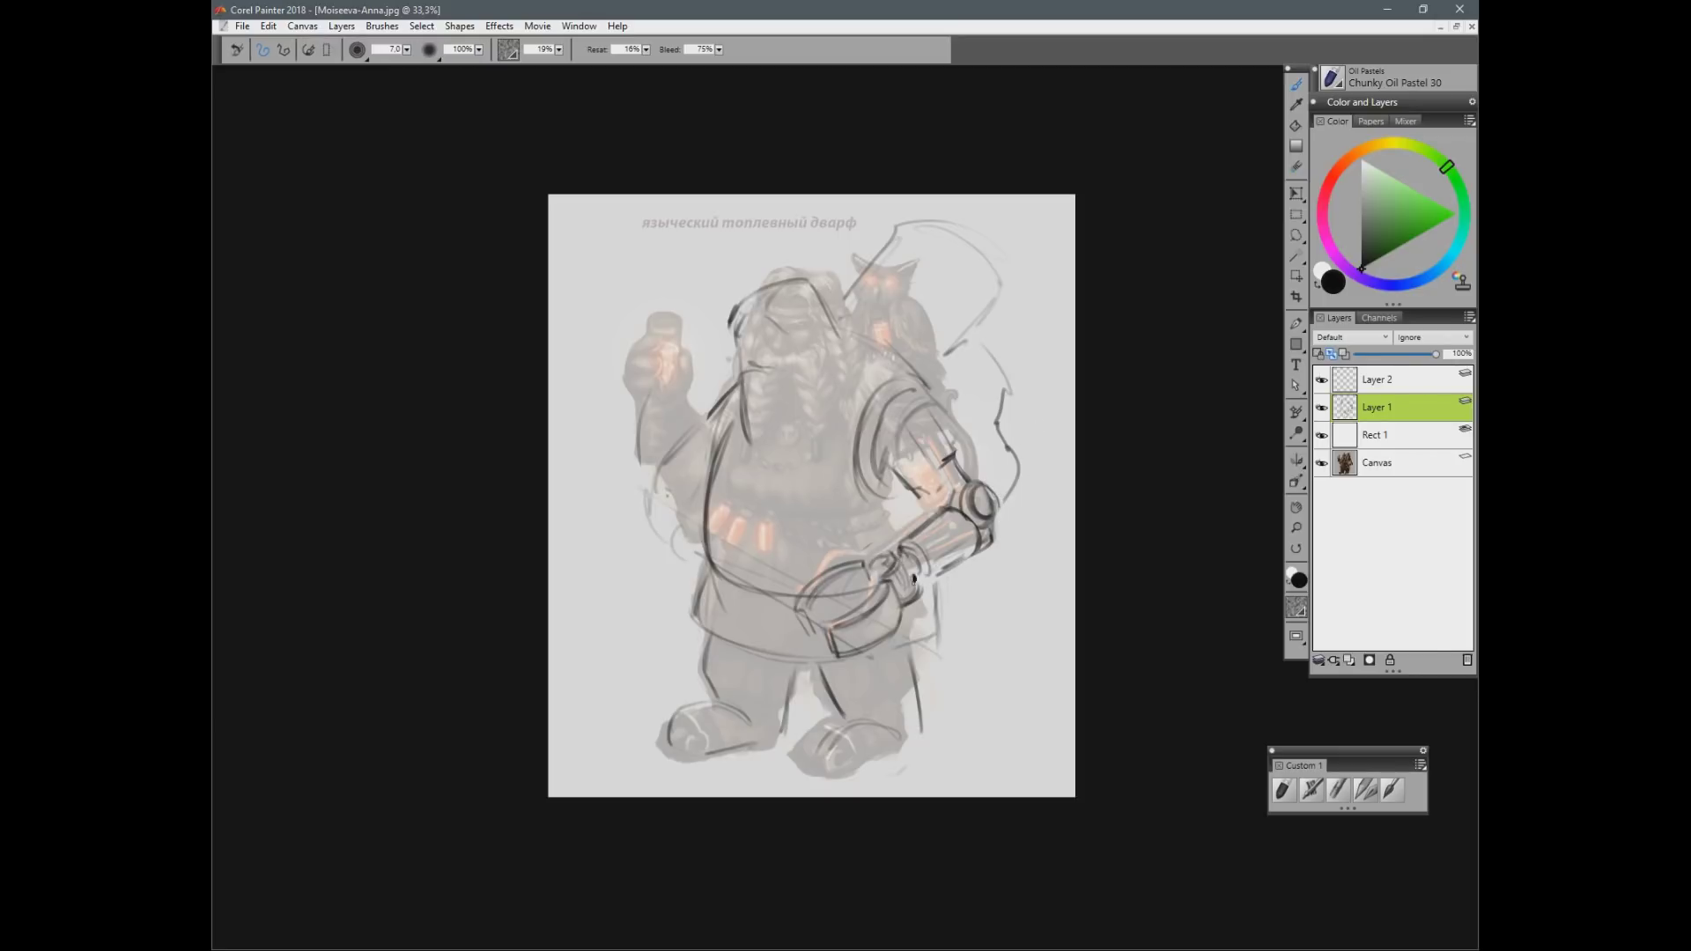
Step: Draw a cylindrical mechanism on the upper arm and a domed shoulder pad above it, cleaning up overlapping lines
{"action": "mouse_move", "coordinate": [923, 498]}
{"action": "left_mouse_down"}
{"action": "mouse_move", "coordinate": [943, 482]}
{"action": "mouse_move", "coordinate": [916, 445]}
{"action": "mouse_move", "coordinate": [954, 453]}
{"action": "left_mouse_up"}
{"action": "mouse_move", "coordinate": [869, 444]}
{"action": "left_mouse_down"}
{"action": "mouse_move", "coordinate": [928, 433]}
{"action": "mouse_move", "coordinate": [875, 456]}
{"action": "mouse_move", "coordinate": [906, 367]}
{"action": "mouse_move", "coordinate": [947, 405]}
{"action": "mouse_move", "coordinate": [830, 499]}
{"action": "mouse_move", "coordinate": [920, 387]}
{"action": "mouse_move", "coordinate": [871, 443]}
{"action": "mouse_move", "coordinate": [918, 425]}
{"action": "mouse_move", "coordinate": [896, 378]}
{"action": "mouse_move", "coordinate": [873, 433]}
{"action": "mouse_move", "coordinate": [848, 417]}
{"action": "mouse_move", "coordinate": [848, 449]}
{"action": "mouse_move", "coordinate": [926, 517]}
{"action": "left_mouse_up"}
{"action": "key", "text": "n"}
{"action": "key", "text": "b"}
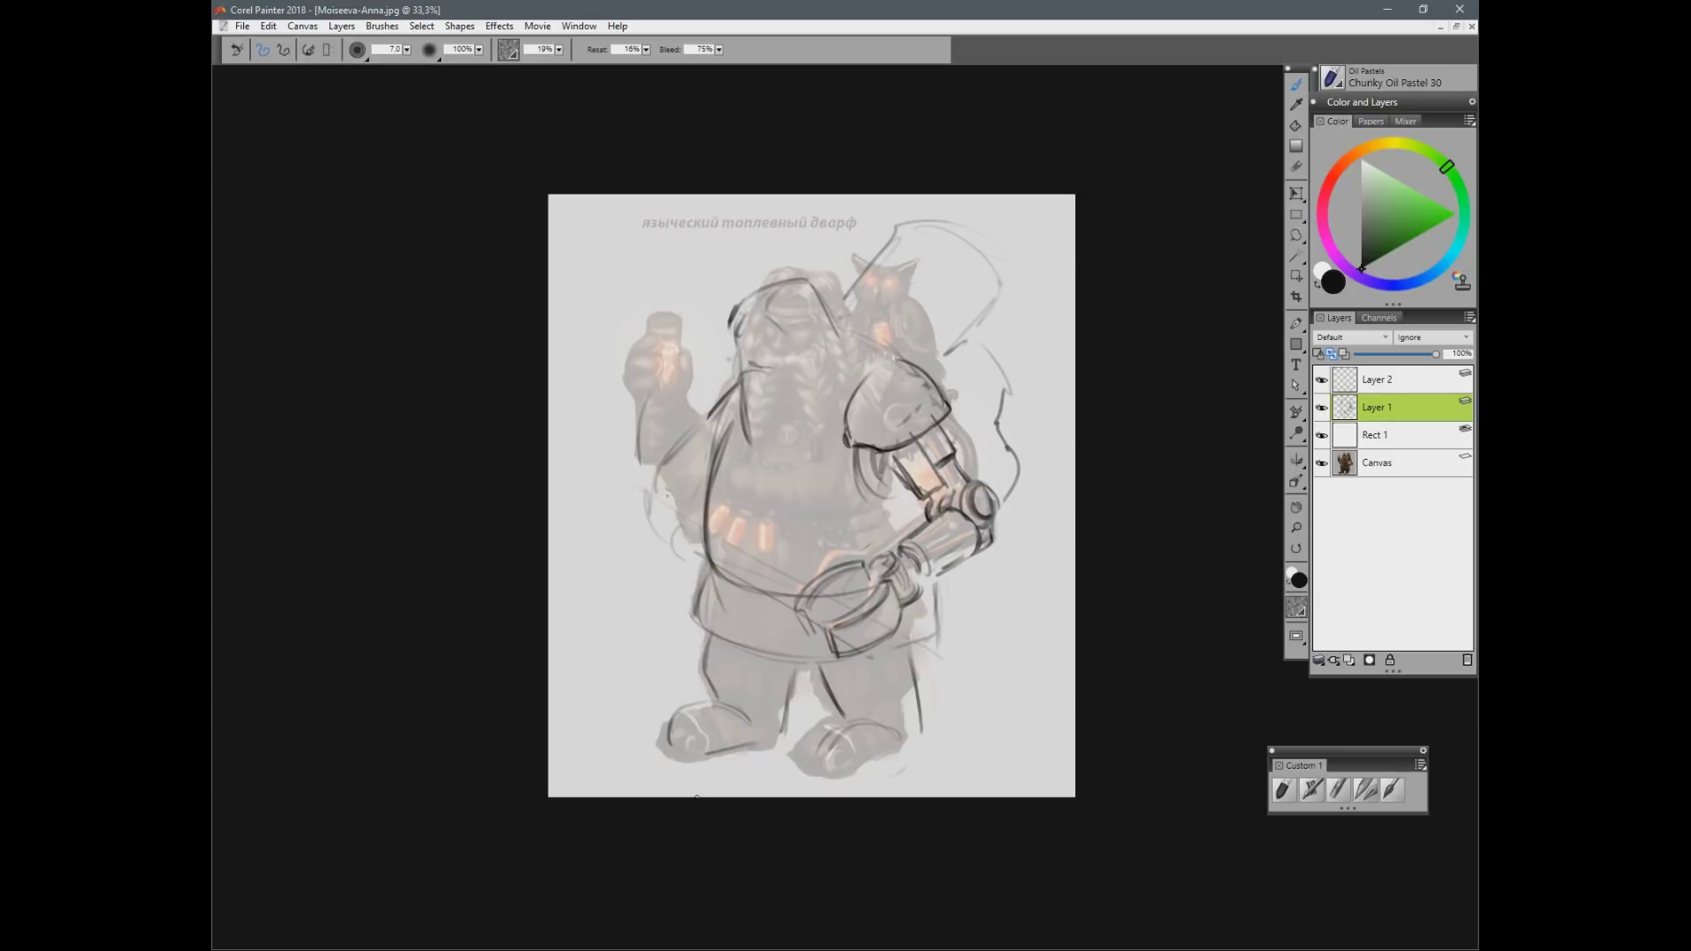
Step: Add outer tube lines from the shoulder pad to the elbow and hide Layer 1 to compare with the original
{"action": "mouse_move", "coordinate": [960, 453]}
{"action": "left_mouse_down"}
{"action": "mouse_move", "coordinate": [988, 484]}
{"action": "mouse_move", "coordinate": [971, 467]}
{"action": "left_mouse_up"}
{"action": "mouse_move", "coordinate": [934, 467]}
{"action": "left_mouse_down"}
{"action": "mouse_move", "coordinate": [951, 496]}
{"action": "mouse_move", "coordinate": [991, 504]}
{"action": "left_mouse_up"}
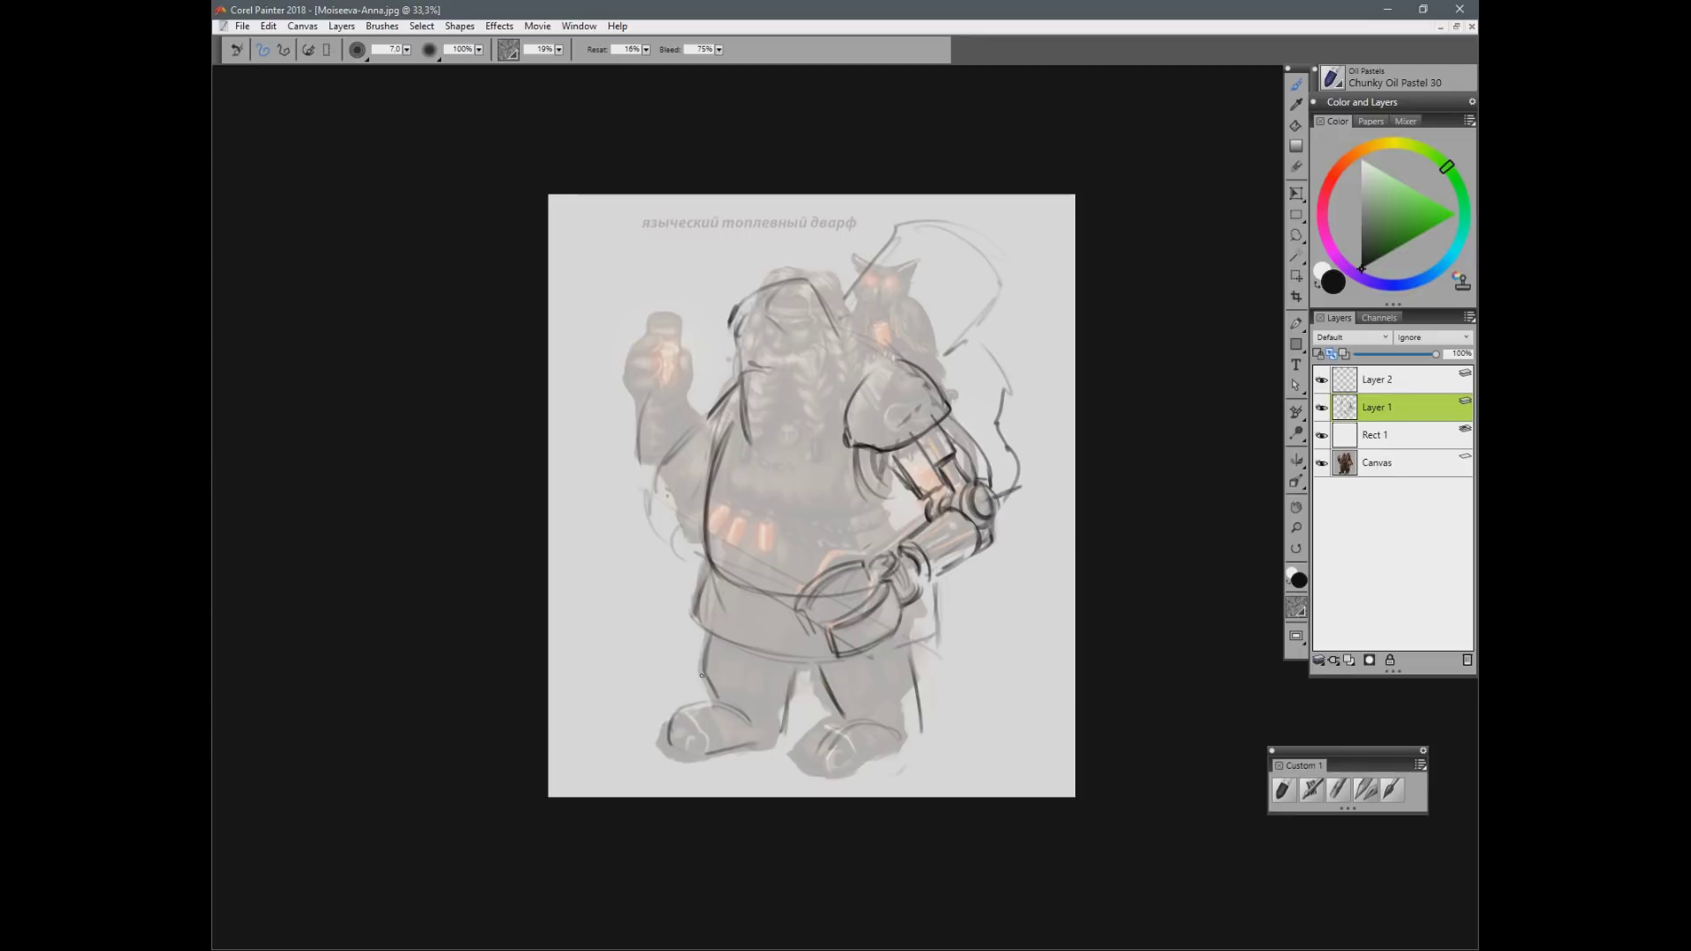
{"action": "left_click_drag", "start_coordinate": [893, 483], "coordinate": [903, 490]}
{"action": "left_click", "coordinate": [1322, 408]}
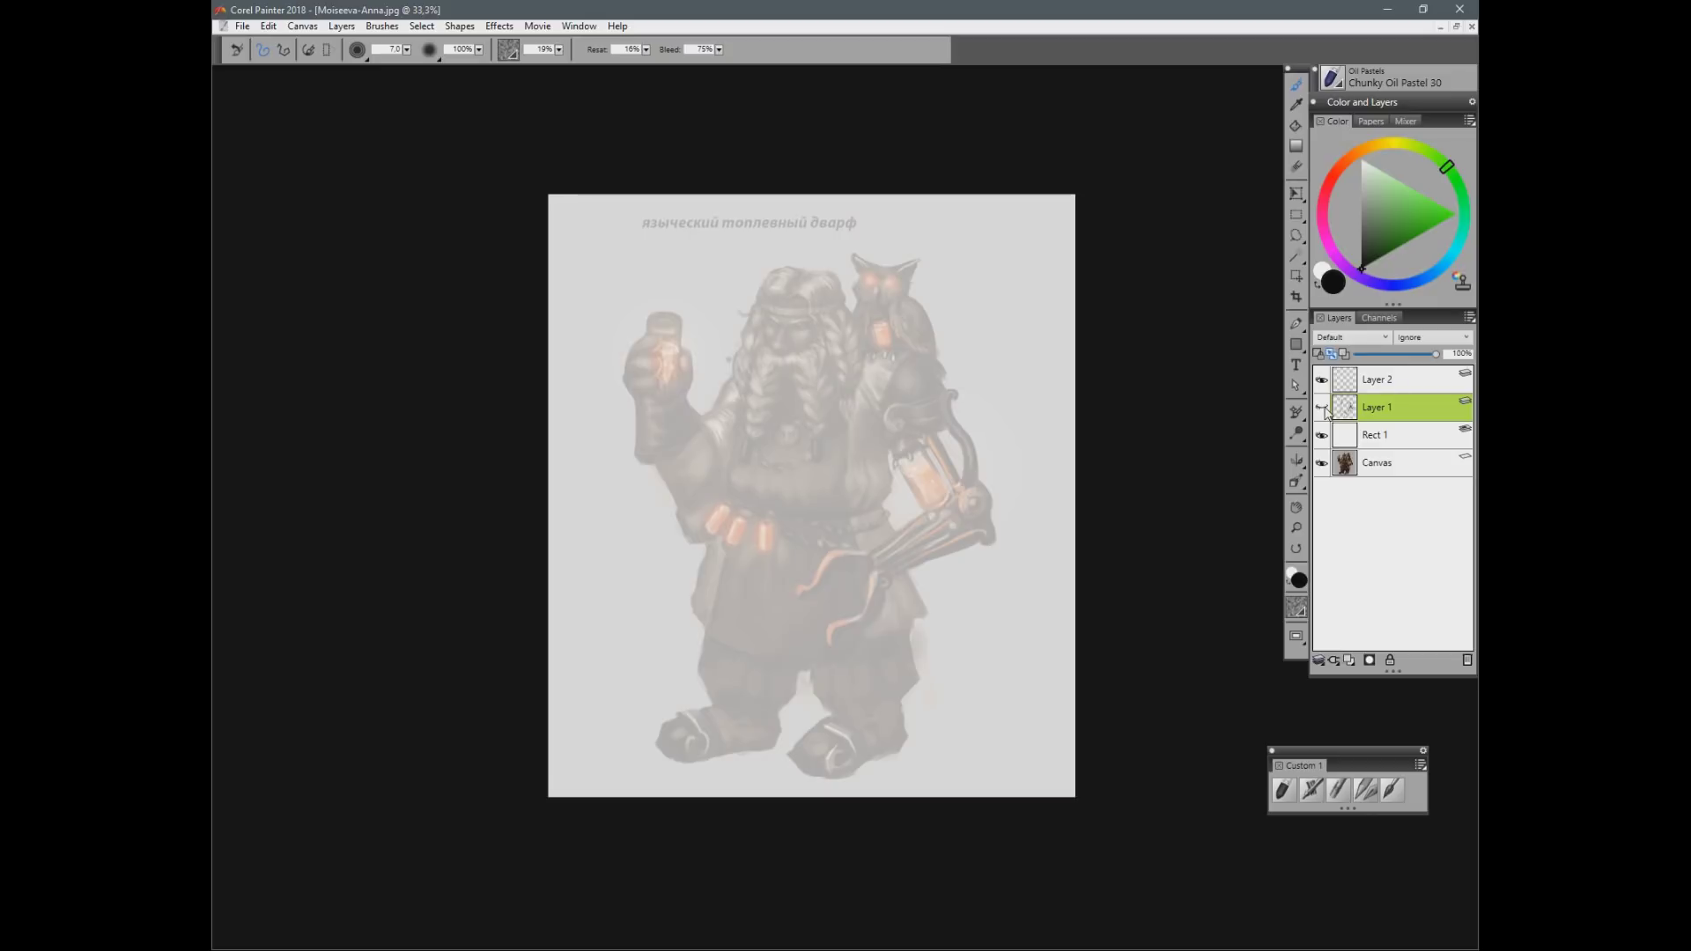
Step: Show Layer 1 again, redraw the dark lines of the upper-arm cylinder and reinforce the contour of the domed shoulder pad
{"action": "left_click", "coordinate": [1322, 408]}
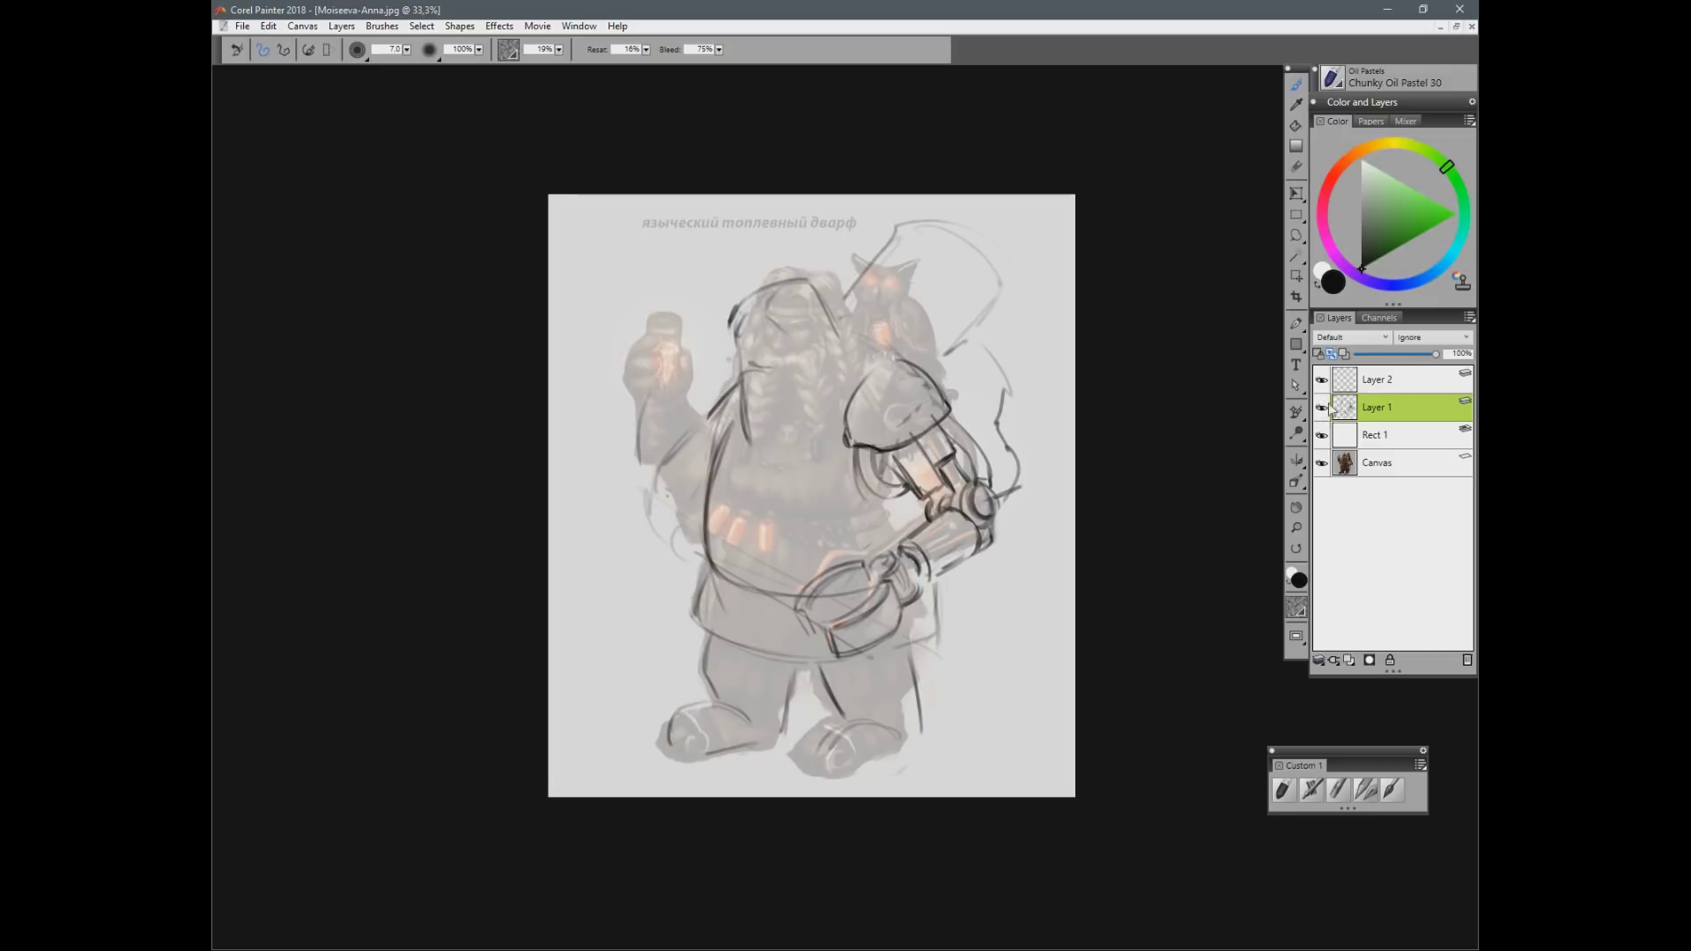
{"action": "left_click_drag", "start_coordinate": [896, 456], "coordinate": [934, 502]}
{"action": "key", "text": "ctrl+z"}
{"action": "key", "text": "ctrl+z"}
{"action": "mouse_move", "coordinate": [922, 438]}
{"action": "left_mouse_down"}
{"action": "mouse_move", "coordinate": [947, 490]}
{"action": "mouse_move", "coordinate": [929, 525]}
{"action": "mouse_move", "coordinate": [944, 498]}
{"action": "left_mouse_up"}
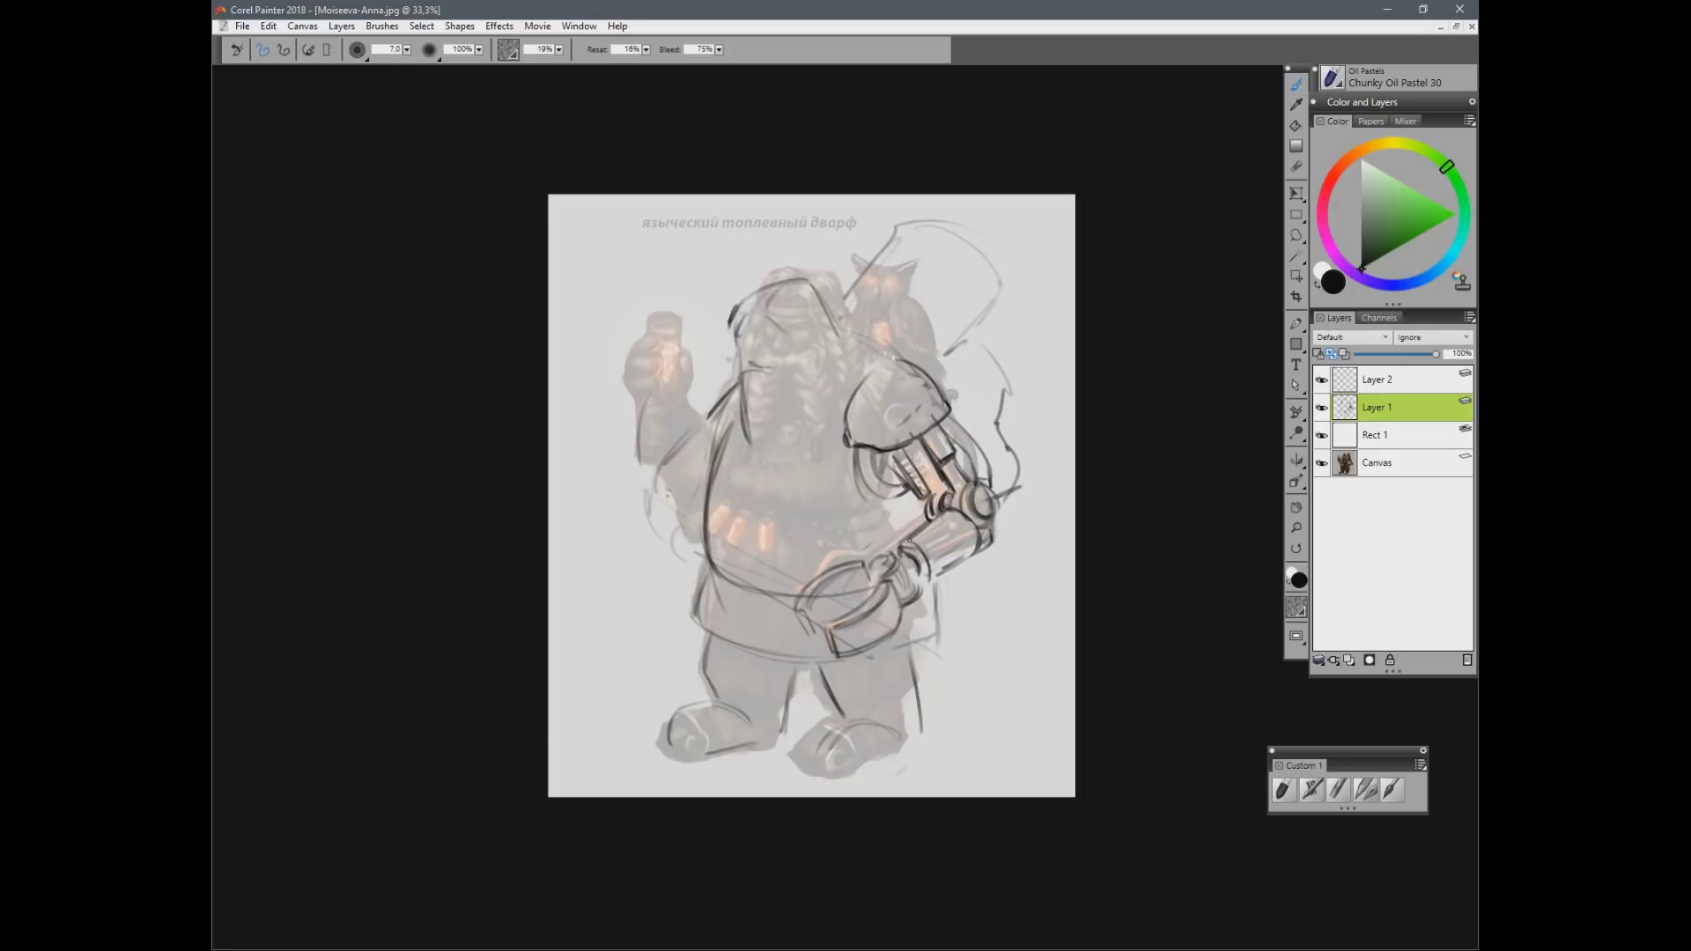
{"action": "left_click_drag", "start_coordinate": [889, 368], "coordinate": [843, 434]}
Step: Hide Layer 1, make Layer 2 active and prepare the brush at size 28 with a dark grey colour
{"action": "left_click", "coordinate": [1321, 407]}
{"action": "left_click", "coordinate": [1325, 384]}
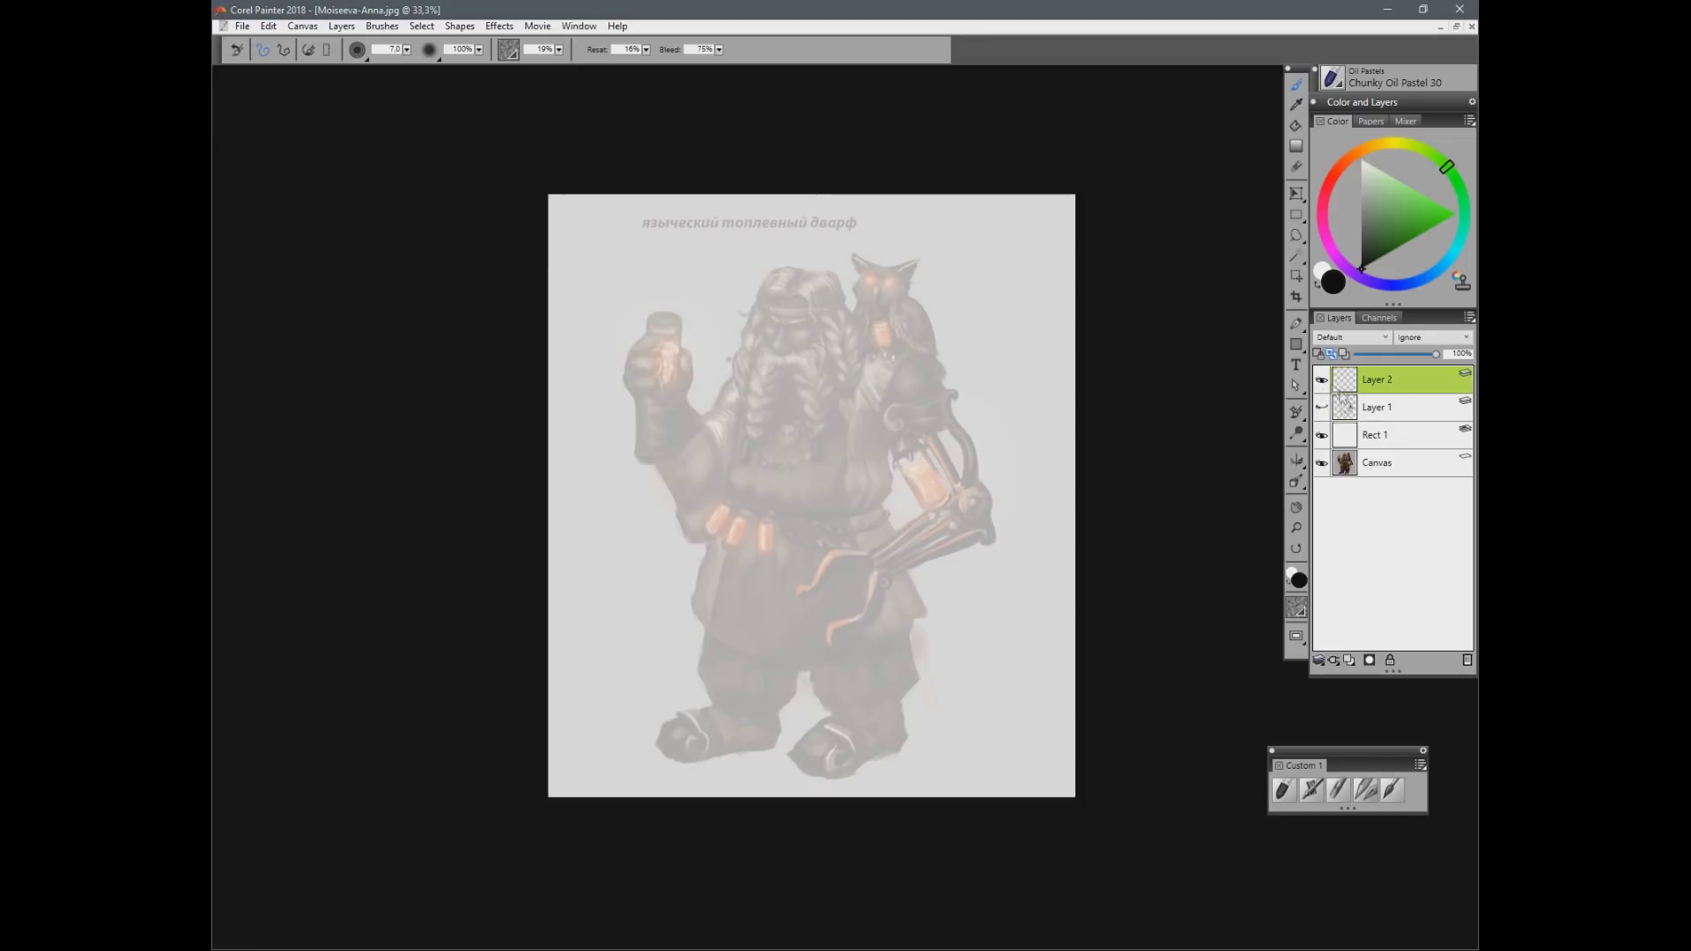
{"action": "key", "text": "]"}
{"action": "key", "text": "]"}
{"action": "left_click", "coordinate": [1362, 249]}
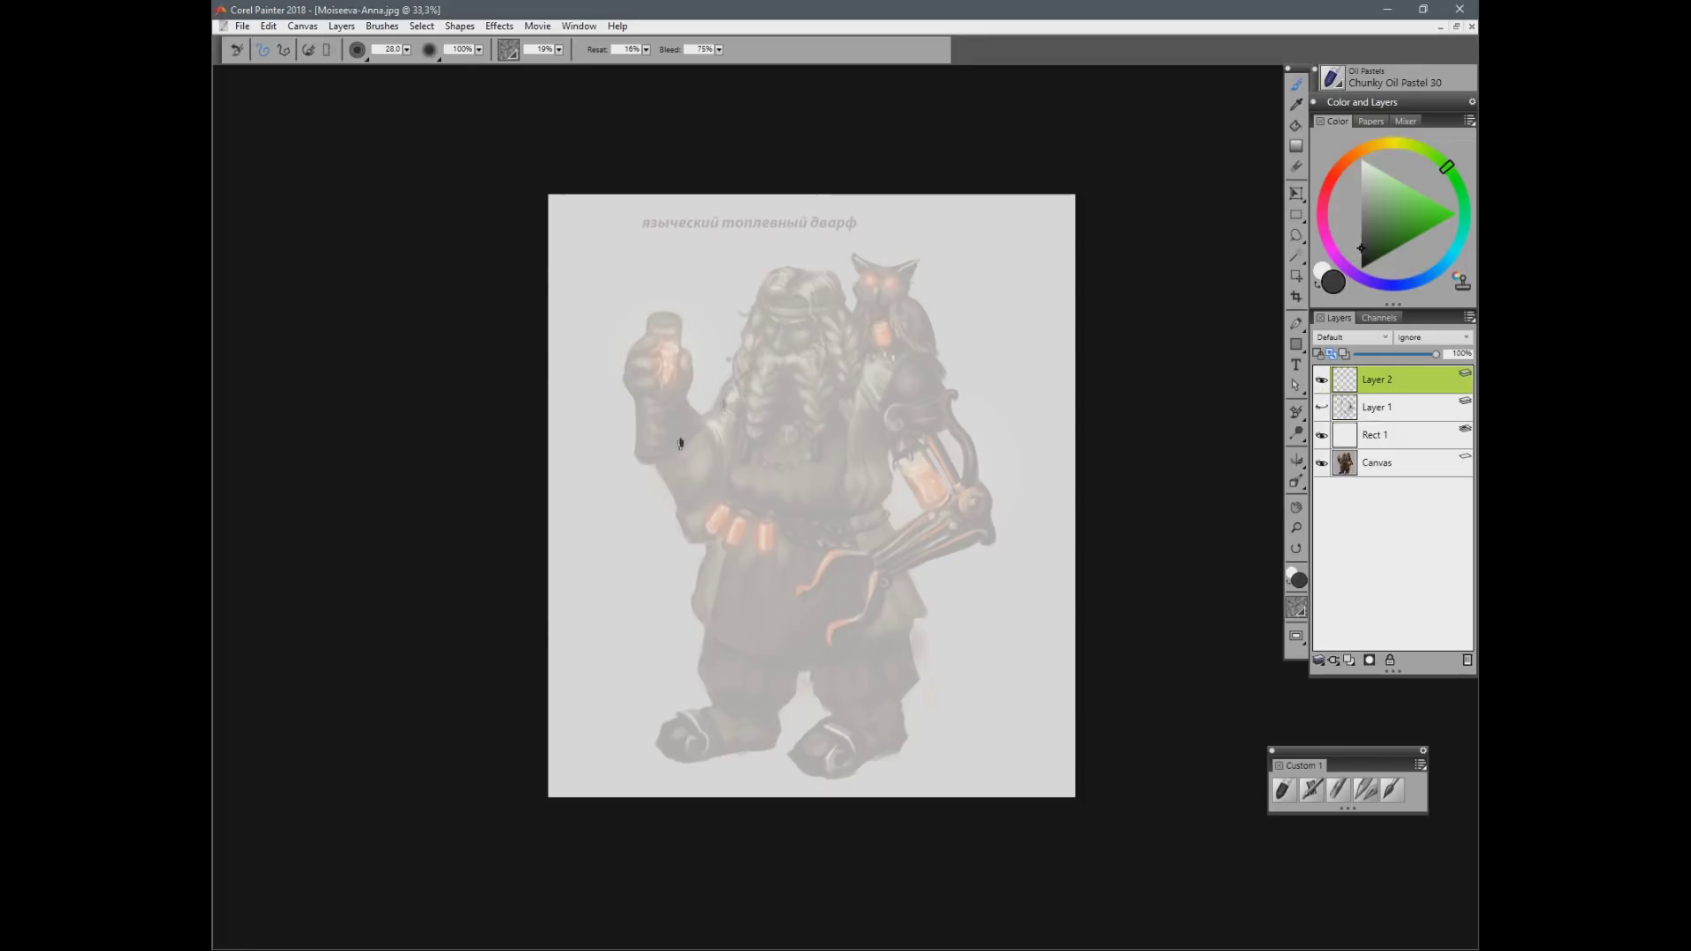
Step: Set Rect 1 to 80% opacity and block in a dark grey mass over the dwarf's belly and belt on a new layer, sampling a mid grey
{"action": "left_click", "coordinate": [1386, 425]}
{"action": "left_click_drag", "start_coordinate": [1409, 354], "coordinate": [1421, 354]}
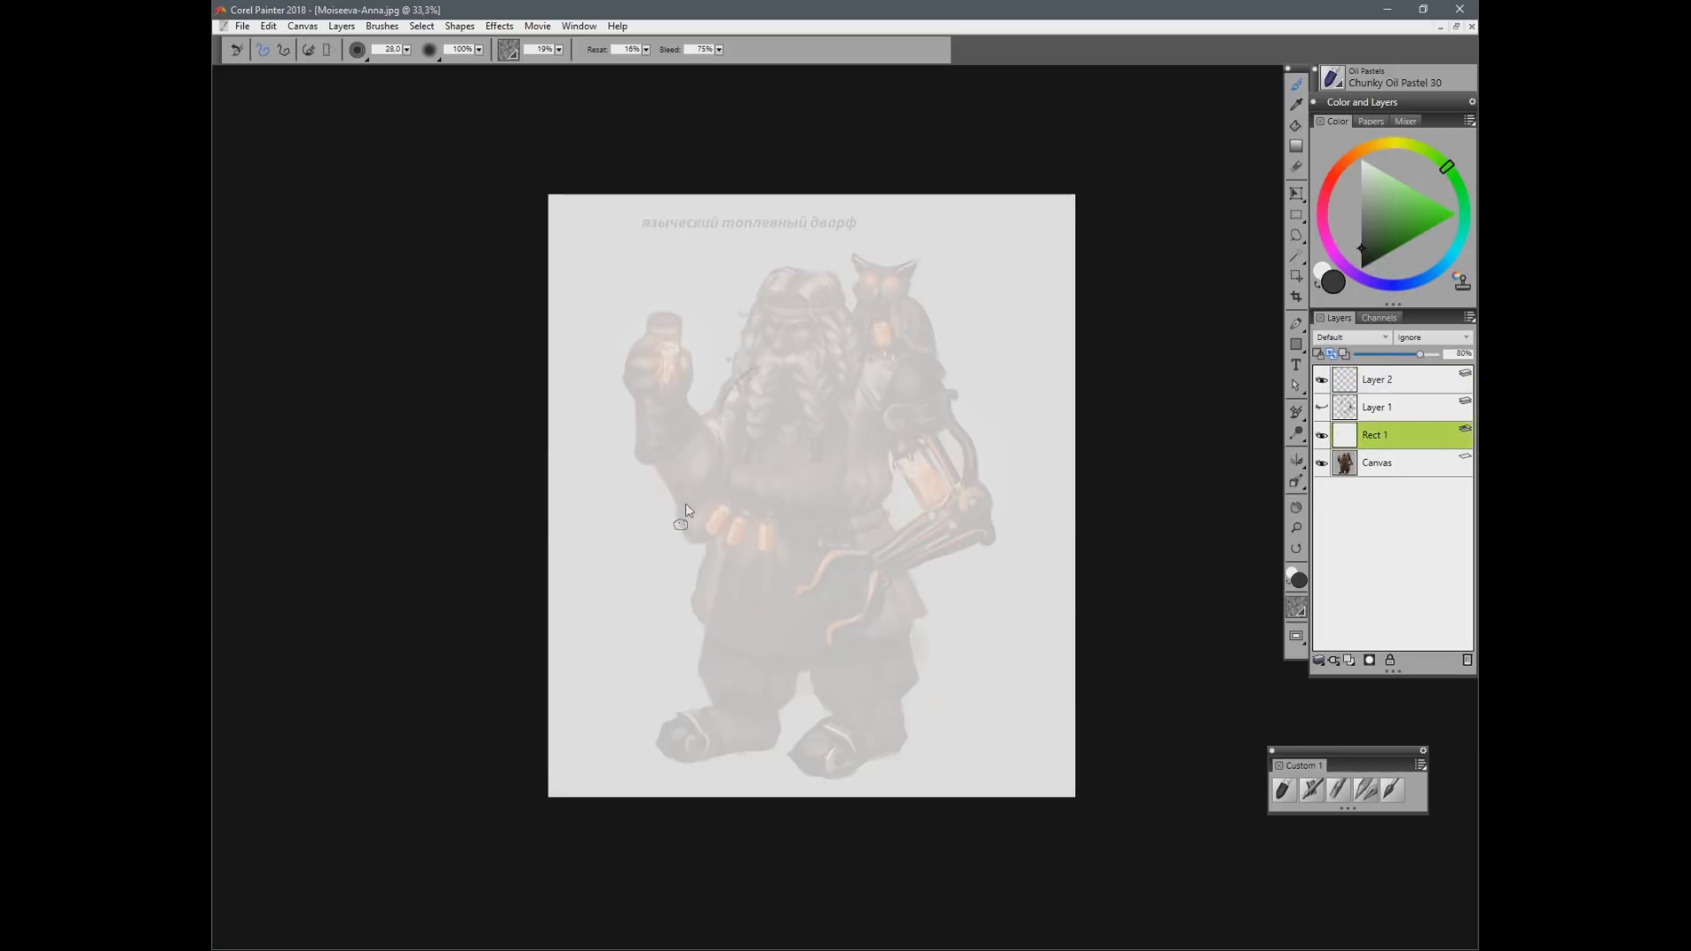
{"action": "key", "text": "ctrl+shift+n"}
{"action": "mouse_move", "coordinate": [691, 515]}
{"action": "left_mouse_down"}
{"action": "mouse_move", "coordinate": [668, 542]}
{"action": "mouse_move", "coordinate": [701, 498]}
{"action": "mouse_move", "coordinate": [675, 546]}
{"action": "mouse_move", "coordinate": [686, 560]}
{"action": "mouse_move", "coordinate": [685, 500]}
{"action": "mouse_move", "coordinate": [773, 476]}
{"action": "mouse_move", "coordinate": [792, 496]}
{"action": "mouse_move", "coordinate": [739, 523]}
{"action": "mouse_move", "coordinate": [780, 504]}
{"action": "mouse_move", "coordinate": [719, 525]}
{"action": "mouse_move", "coordinate": [712, 508]}
{"action": "mouse_move", "coordinate": [719, 557]}
{"action": "mouse_move", "coordinate": [746, 498]}
{"action": "mouse_move", "coordinate": [712, 574]}
{"action": "mouse_move", "coordinate": [700, 554]}
{"action": "mouse_move", "coordinate": [708, 577]}
{"action": "mouse_move", "coordinate": [736, 552]}
{"action": "mouse_move", "coordinate": [770, 608]}
{"action": "mouse_move", "coordinate": [716, 601]}
{"action": "mouse_move", "coordinate": [731, 606]}
{"action": "mouse_move", "coordinate": [742, 539]}
{"action": "mouse_move", "coordinate": [797, 503]}
{"action": "mouse_move", "coordinate": [765, 541]}
{"action": "mouse_move", "coordinate": [784, 550]}
{"action": "mouse_move", "coordinate": [767, 536]}
{"action": "mouse_move", "coordinate": [755, 571]}
{"action": "mouse_move", "coordinate": [779, 529]}
{"action": "mouse_move", "coordinate": [783, 600]}
{"action": "mouse_move", "coordinate": [689, 510]}
{"action": "mouse_move", "coordinate": [679, 549]}
{"action": "mouse_move", "coordinate": [712, 494]}
{"action": "mouse_move", "coordinate": [755, 611]}
{"action": "mouse_move", "coordinate": [683, 620]}
{"action": "mouse_move", "coordinate": [695, 553]}
{"action": "mouse_move", "coordinate": [671, 590]}
{"action": "mouse_move", "coordinate": [775, 533]}
{"action": "mouse_move", "coordinate": [794, 616]}
{"action": "mouse_move", "coordinate": [706, 593]}
{"action": "mouse_move", "coordinate": [700, 638]}
{"action": "mouse_move", "coordinate": [706, 617]}
{"action": "mouse_move", "coordinate": [789, 601]}
{"action": "mouse_move", "coordinate": [791, 639]}
{"action": "mouse_move", "coordinate": [803, 582]}
{"action": "mouse_move", "coordinate": [749, 627]}
{"action": "mouse_move", "coordinate": [669, 521]}
{"action": "left_mouse_up"}
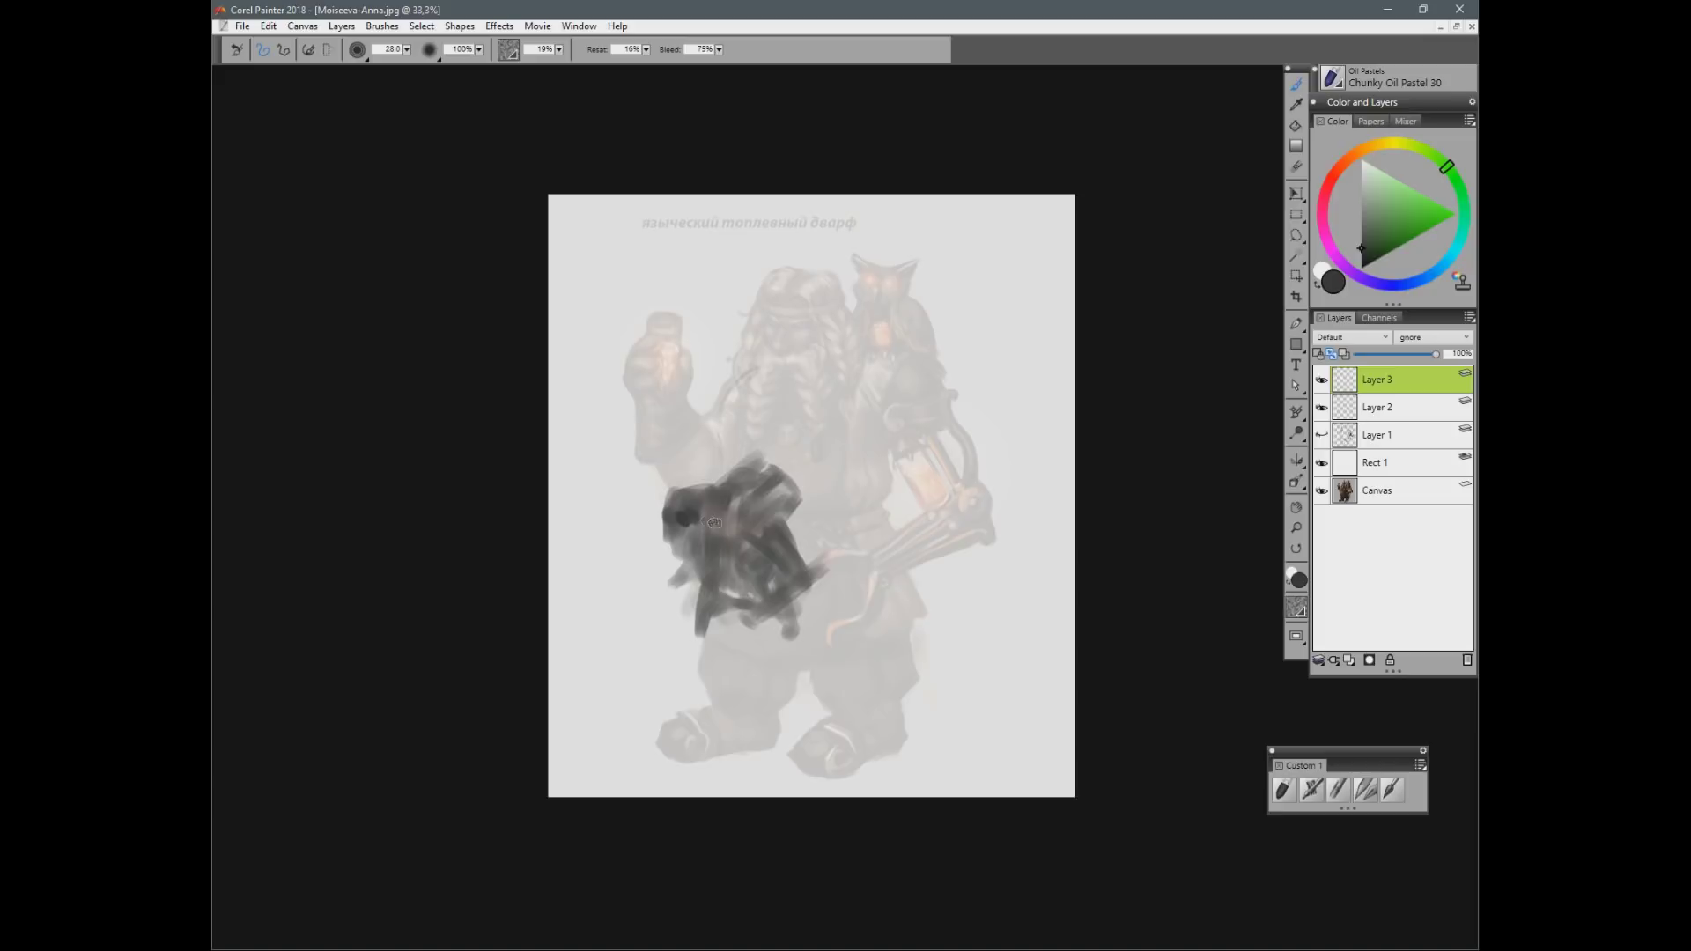
{"action": "left_click", "coordinate": [707, 520], "text": "alt"}
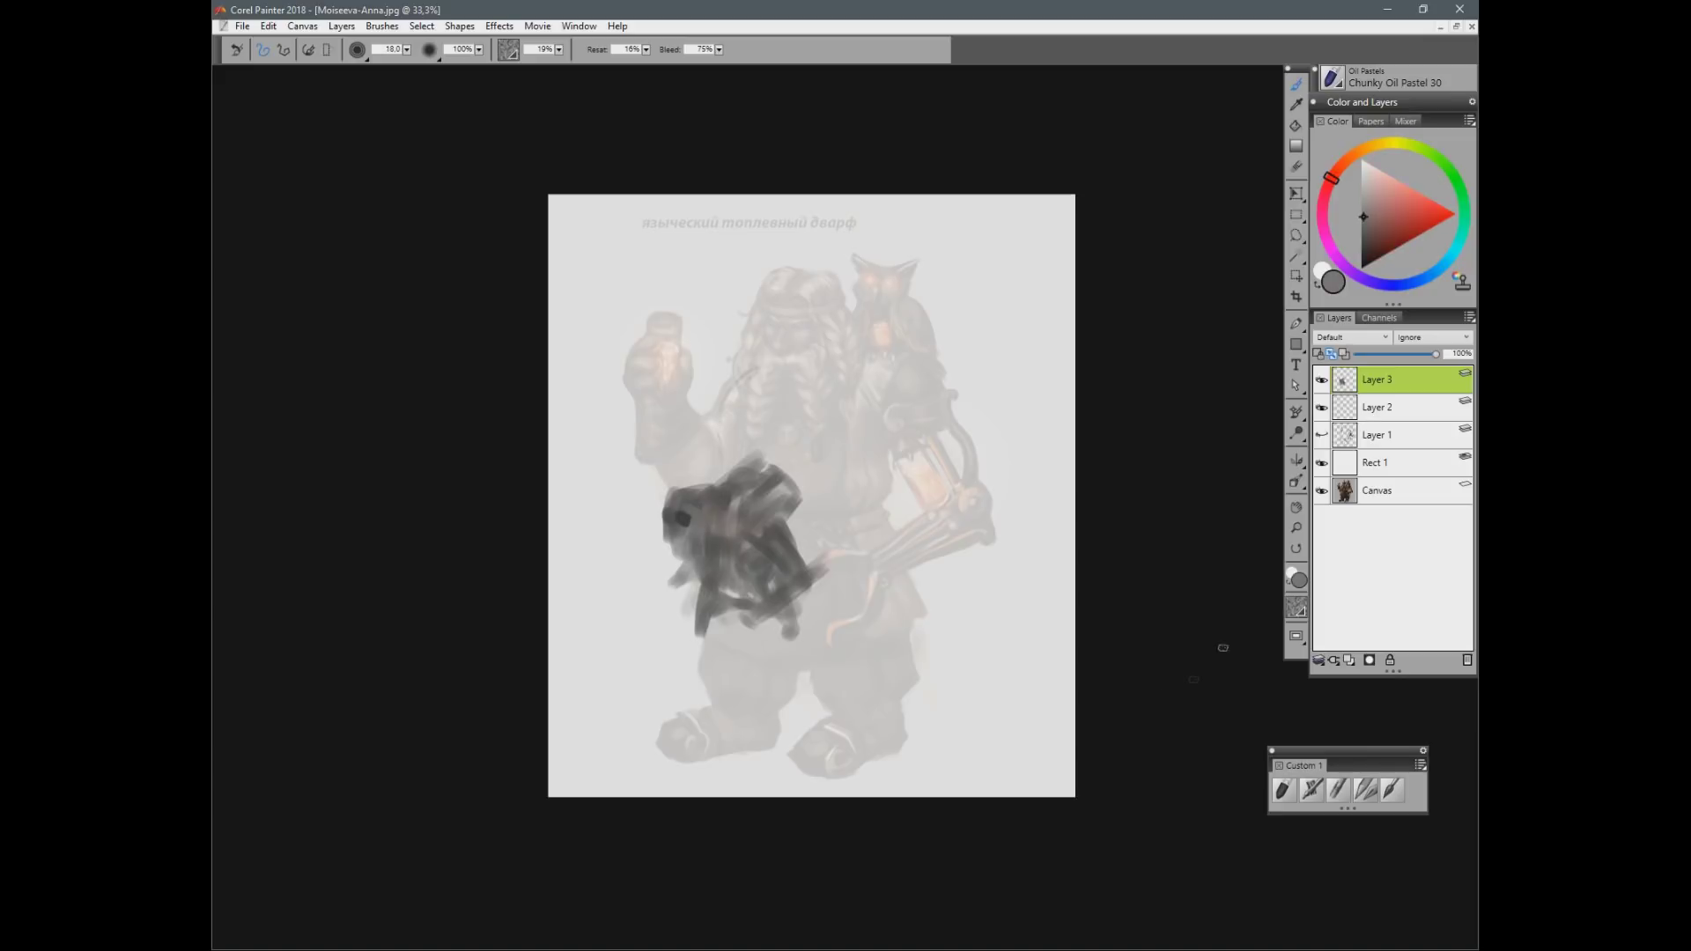
Step: Sample dark tones from the painted creature shape and shade over its head area
{"action": "left_click", "coordinate": [691, 513], "text": "alt"}
{"action": "left_click", "coordinate": [709, 504], "text": "alt"}
{"action": "mouse_move", "coordinate": [696, 503]}
{"action": "left_mouse_down"}
{"action": "mouse_move", "coordinate": [710, 513]}
{"action": "mouse_move", "coordinate": [695, 495]}
{"action": "left_mouse_up"}
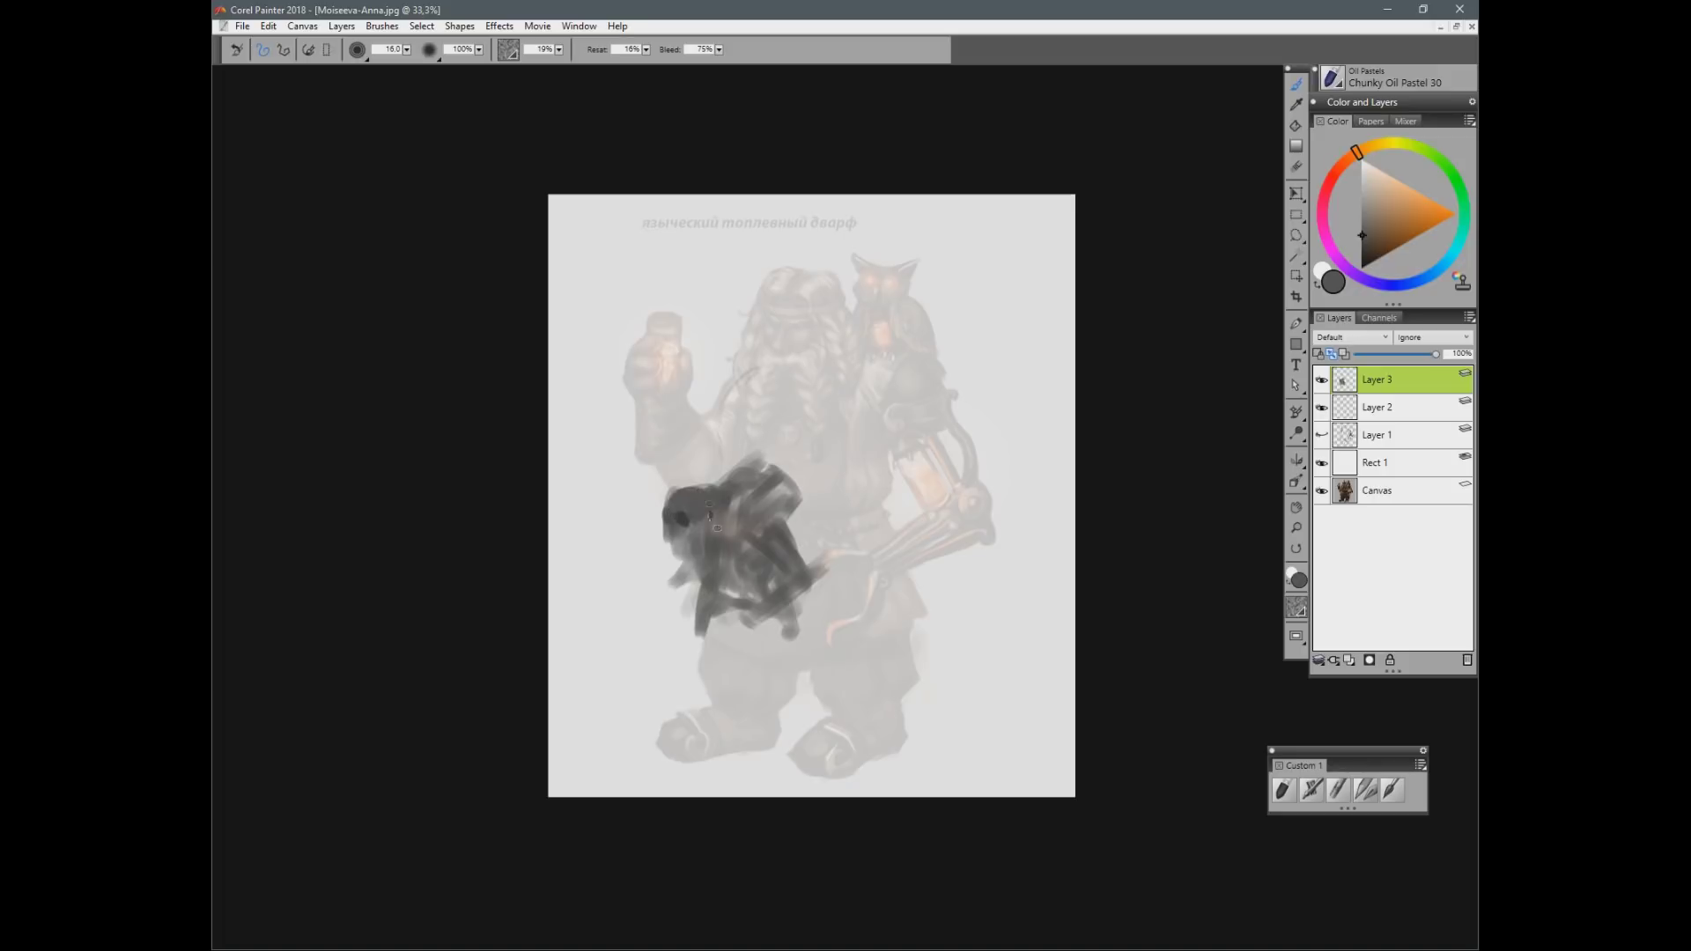
{"action": "left_click_drag", "start_coordinate": [713, 517], "coordinate": [727, 509]}
Step: Outline the creature's eye sockets, headgear, jaw and side in black with an 8-size brush
{"action": "left_click", "coordinate": [1362, 268]}
{"action": "key", "text": "["}
{"action": "key", "text": "bracketleft"}
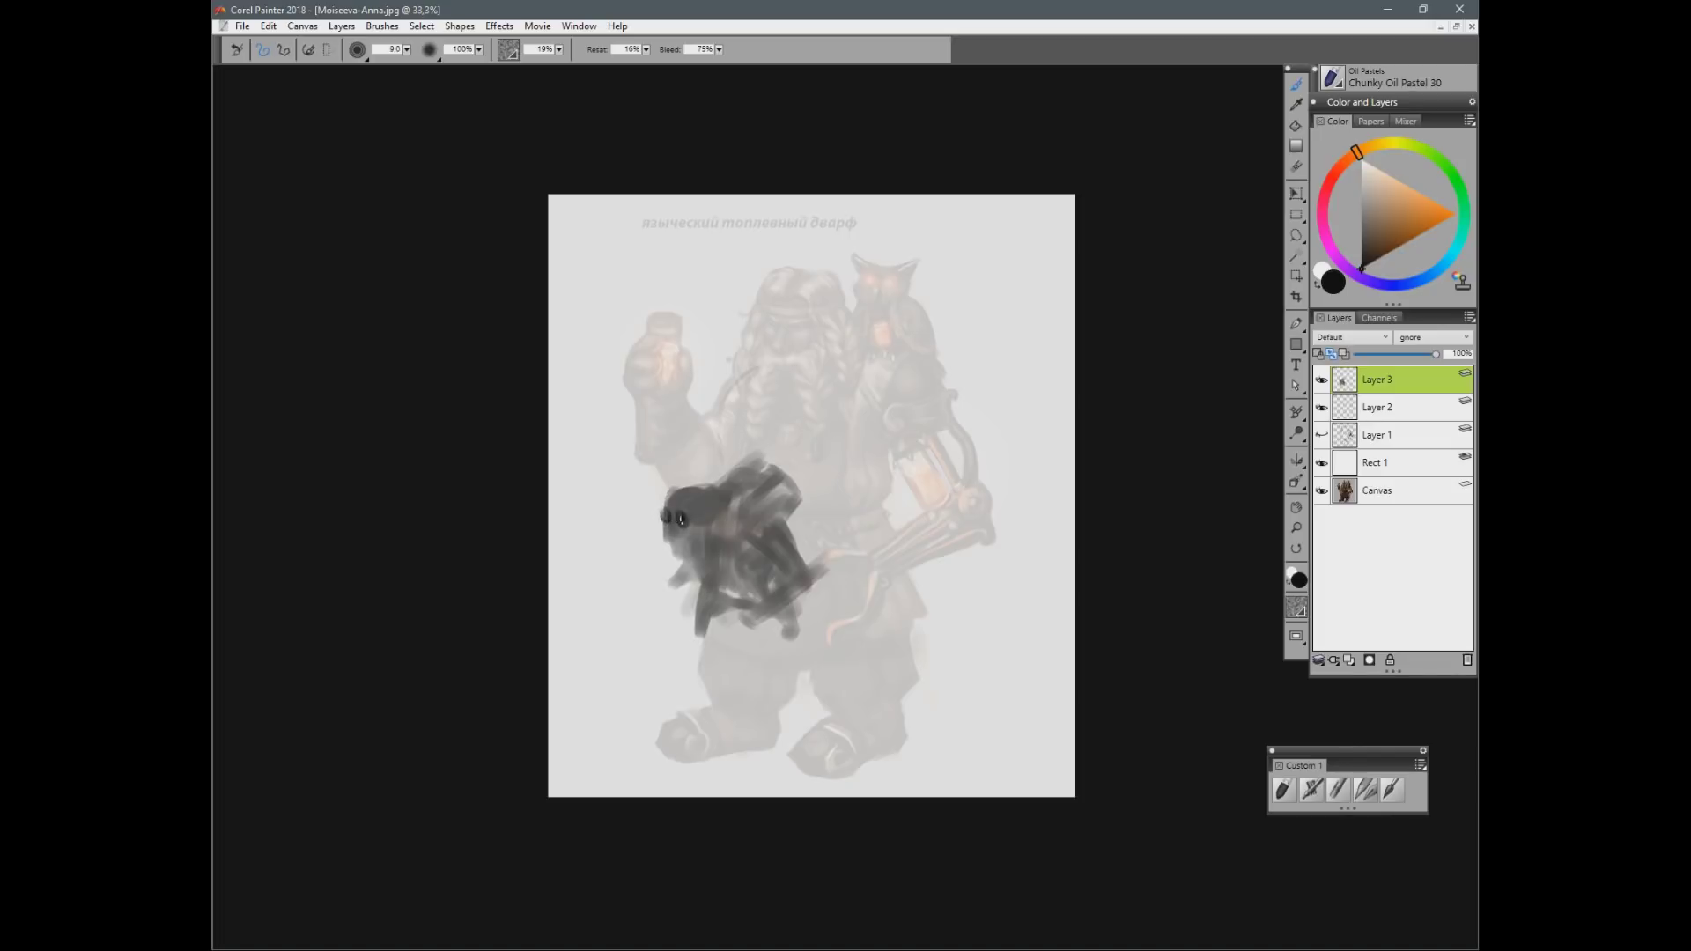
{"action": "mouse_move", "coordinate": [661, 522]}
{"action": "left_mouse_down"}
{"action": "mouse_move", "coordinate": [694, 506]}
{"action": "mouse_move", "coordinate": [692, 611]}
{"action": "mouse_move", "coordinate": [672, 542]}
{"action": "left_mouse_up"}
{"action": "mouse_move", "coordinate": [728, 501]}
{"action": "left_mouse_down"}
{"action": "mouse_move", "coordinate": [714, 538]}
{"action": "mouse_move", "coordinate": [741, 490]}
{"action": "mouse_move", "coordinate": [778, 523]}
{"action": "mouse_move", "coordinate": [742, 468]}
{"action": "left_mouse_up"}
{"action": "mouse_move", "coordinate": [755, 494]}
{"action": "left_mouse_down"}
{"action": "mouse_move", "coordinate": [769, 478]}
{"action": "mouse_move", "coordinate": [774, 534]}
{"action": "mouse_move", "coordinate": [705, 590]}
{"action": "left_mouse_up"}
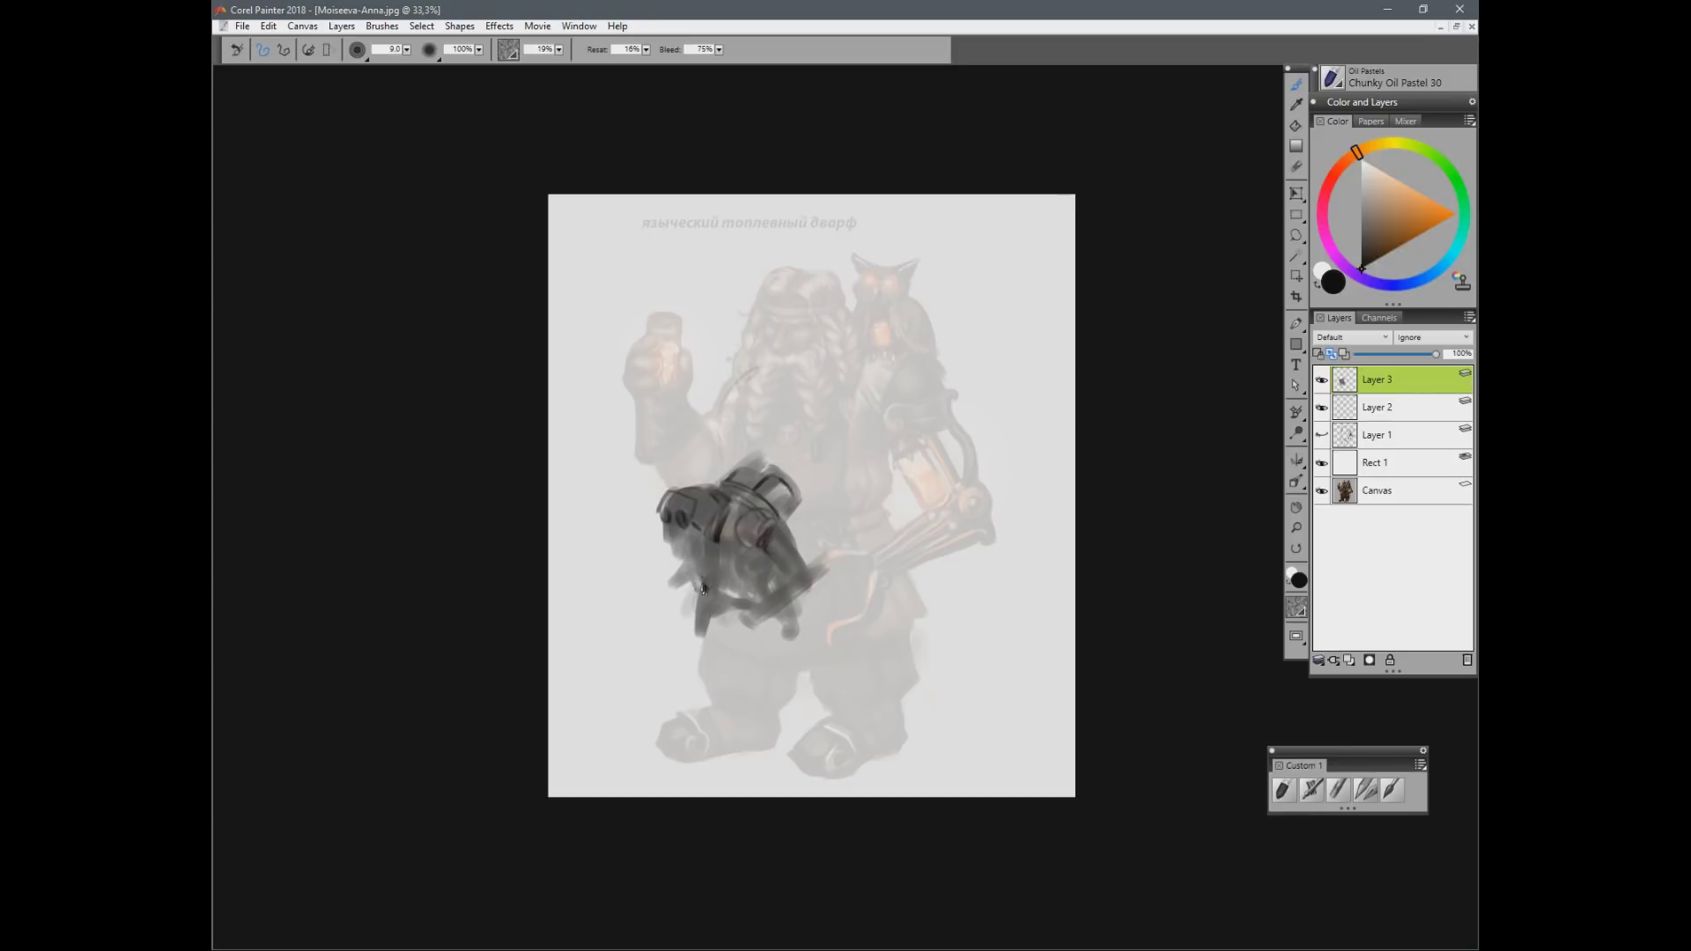
{"action": "key", "text": "ctrl+plus"}
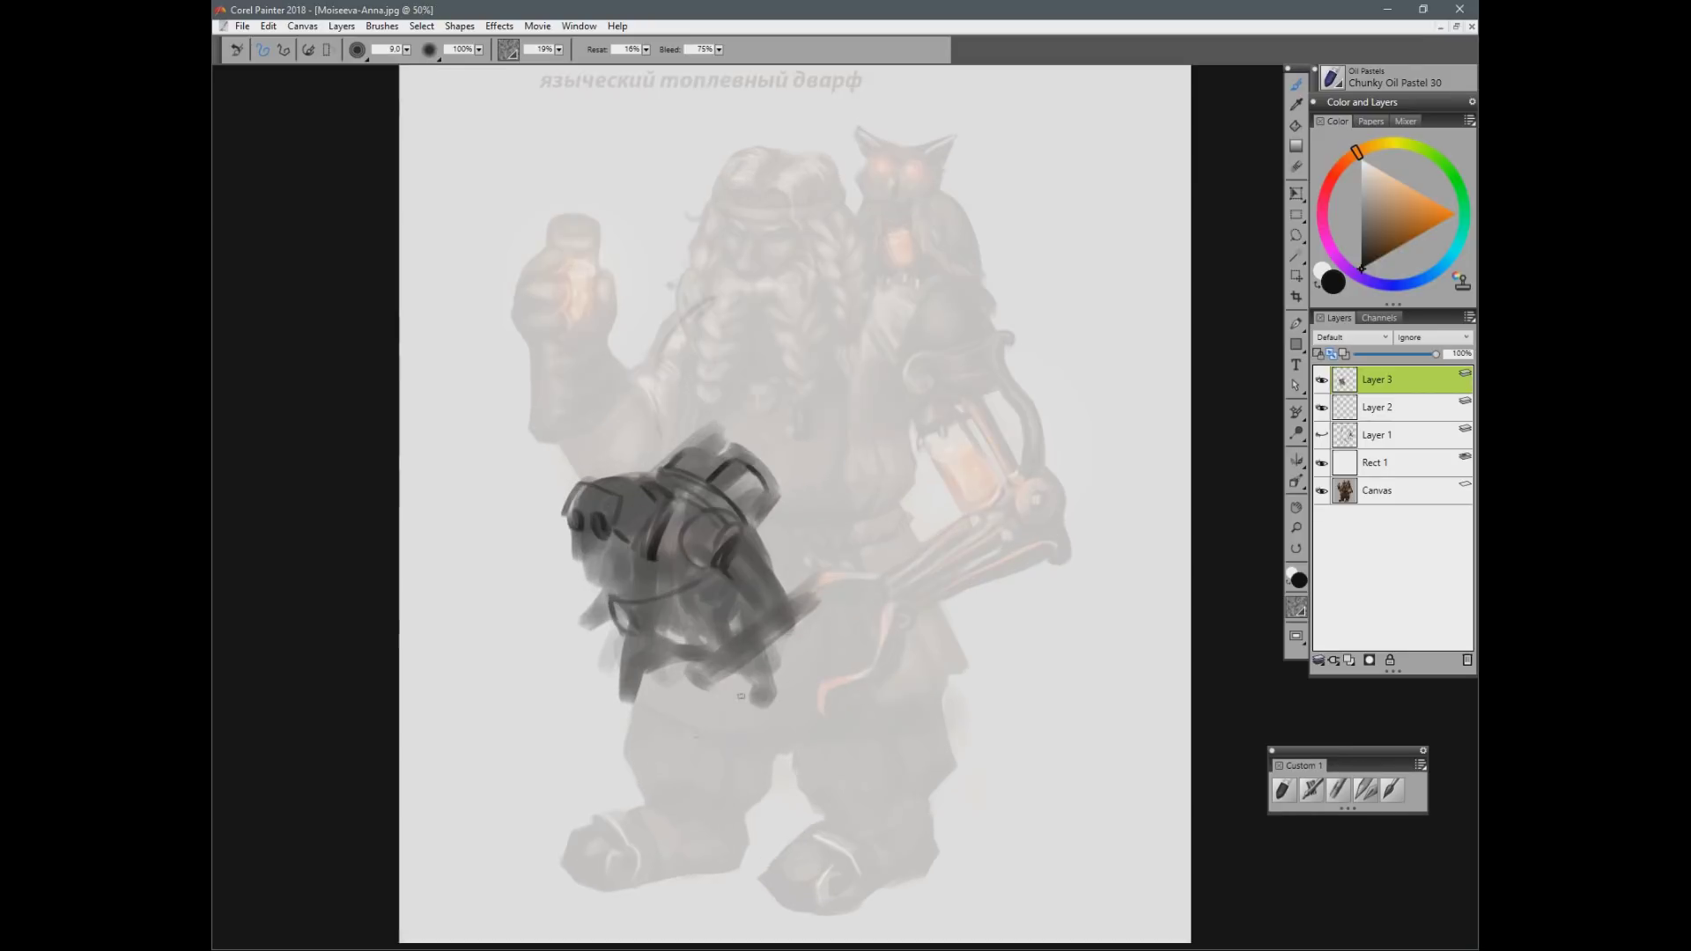
{"action": "mouse_move", "coordinate": [666, 636]}
{"action": "left_mouse_down"}
{"action": "mouse_move", "coordinate": [722, 629]}
{"action": "mouse_move", "coordinate": [627, 632]}
{"action": "mouse_move", "coordinate": [657, 636]}
{"action": "mouse_move", "coordinate": [662, 617]}
{"action": "left_mouse_up"}
{"action": "left_click_drag", "start_coordinate": [776, 619], "coordinate": [903, 767]}
Step: Sketch loose black arcs and circles across the dwarf's beard and the owl
{"action": "mouse_move", "coordinate": [834, 428]}
{"action": "left_mouse_down"}
{"action": "mouse_move", "coordinate": [984, 342]}
{"action": "mouse_move", "coordinate": [960, 427]}
{"action": "left_mouse_up"}
{"action": "mouse_move", "coordinate": [908, 352]}
{"action": "left_mouse_down"}
{"action": "mouse_move", "coordinate": [965, 342]}
{"action": "mouse_move", "coordinate": [915, 386]}
{"action": "left_mouse_up"}
{"action": "mouse_move", "coordinate": [847, 398]}
{"action": "left_mouse_down"}
{"action": "mouse_move", "coordinate": [1008, 343]}
{"action": "mouse_move", "coordinate": [1106, 377]}
{"action": "mouse_move", "coordinate": [1083, 457]}
{"action": "mouse_move", "coordinate": [827, 389]}
{"action": "mouse_move", "coordinate": [910, 441]}
{"action": "left_mouse_up"}
{"action": "mouse_move", "coordinate": [907, 378]}
{"action": "left_mouse_down"}
{"action": "mouse_move", "coordinate": [900, 479]}
{"action": "mouse_move", "coordinate": [1004, 493]}
{"action": "left_mouse_up"}
Step: Draw a row of teeth along the skull's jaw and reinforce the surrounding jaw lines
{"action": "mouse_move", "coordinate": [782, 760]}
{"action": "left_mouse_down"}
{"action": "mouse_move", "coordinate": [836, 739]}
{"action": "mouse_move", "coordinate": [844, 772]}
{"action": "mouse_move", "coordinate": [866, 758]}
{"action": "mouse_move", "coordinate": [730, 753]}
{"action": "mouse_move", "coordinate": [789, 750]}
{"action": "mouse_move", "coordinate": [745, 750]}
{"action": "left_mouse_up"}
{"action": "left_click_drag", "start_coordinate": [708, 694], "coordinate": [723, 733]}
{"action": "mouse_move", "coordinate": [756, 693]}
{"action": "left_mouse_down"}
{"action": "mouse_move", "coordinate": [750, 734]}
{"action": "mouse_move", "coordinate": [737, 698]}
{"action": "left_mouse_up"}
{"action": "key", "text": "ctrl+minus"}
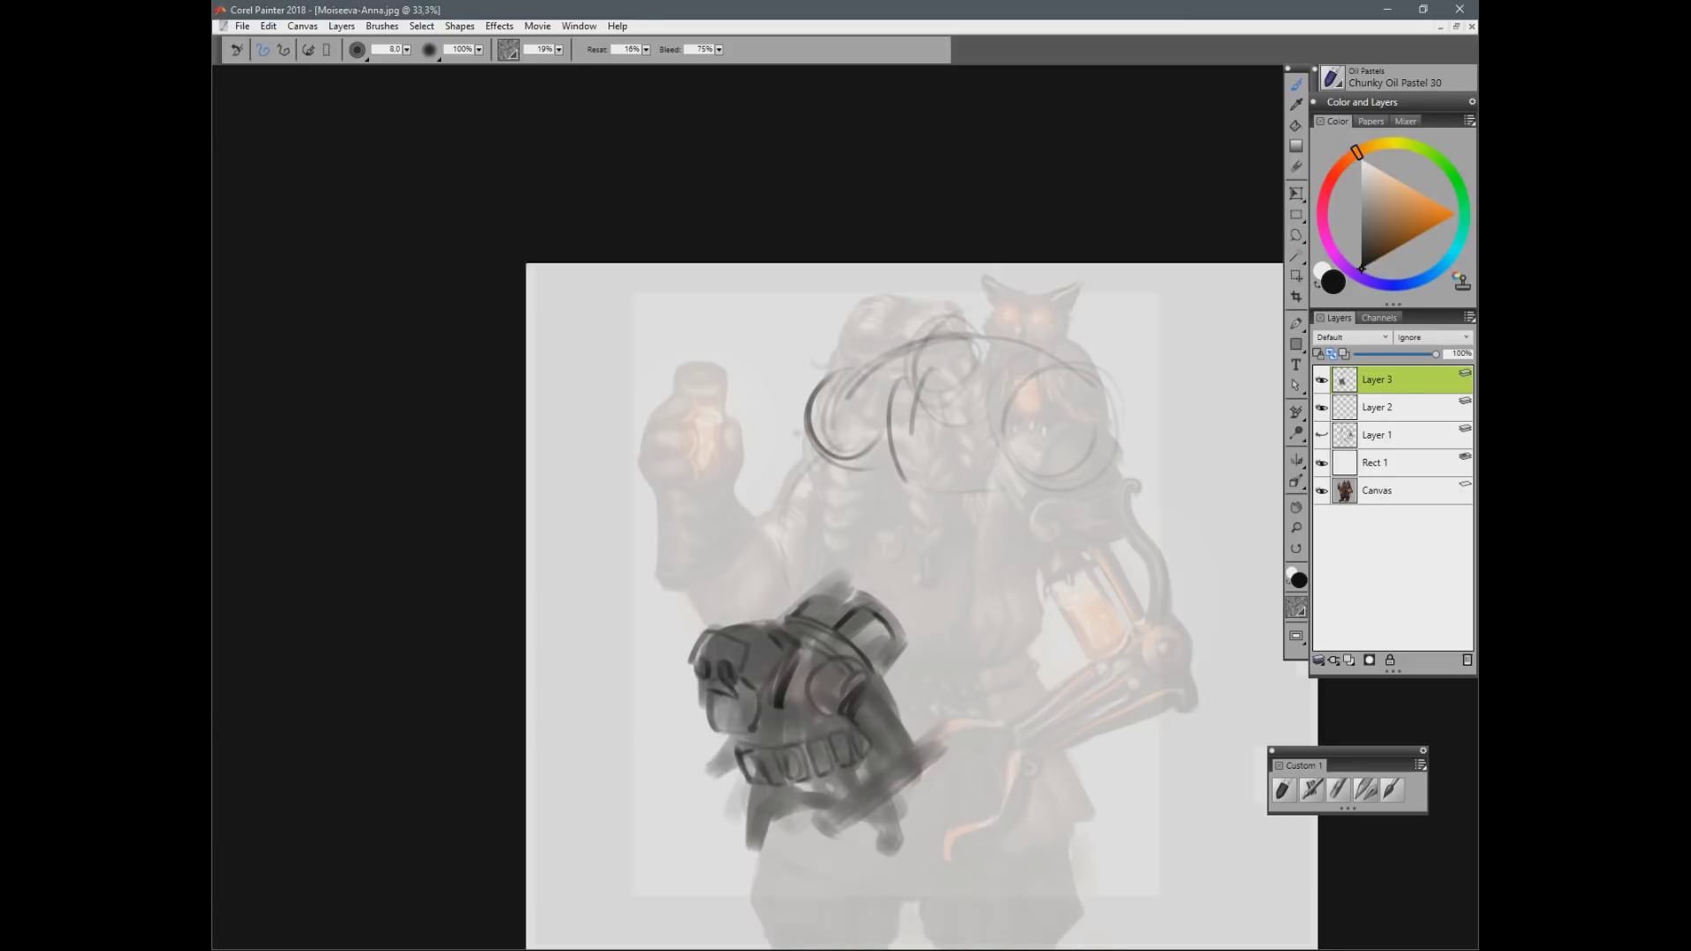
{"action": "key", "text": "ctrl+plus"}
{"action": "mouse_move", "coordinate": [676, 622]}
{"action": "left_mouse_down"}
{"action": "mouse_move", "coordinate": [703, 638]}
{"action": "mouse_move", "coordinate": [793, 610]}
{"action": "mouse_move", "coordinate": [756, 641]}
{"action": "left_mouse_up"}
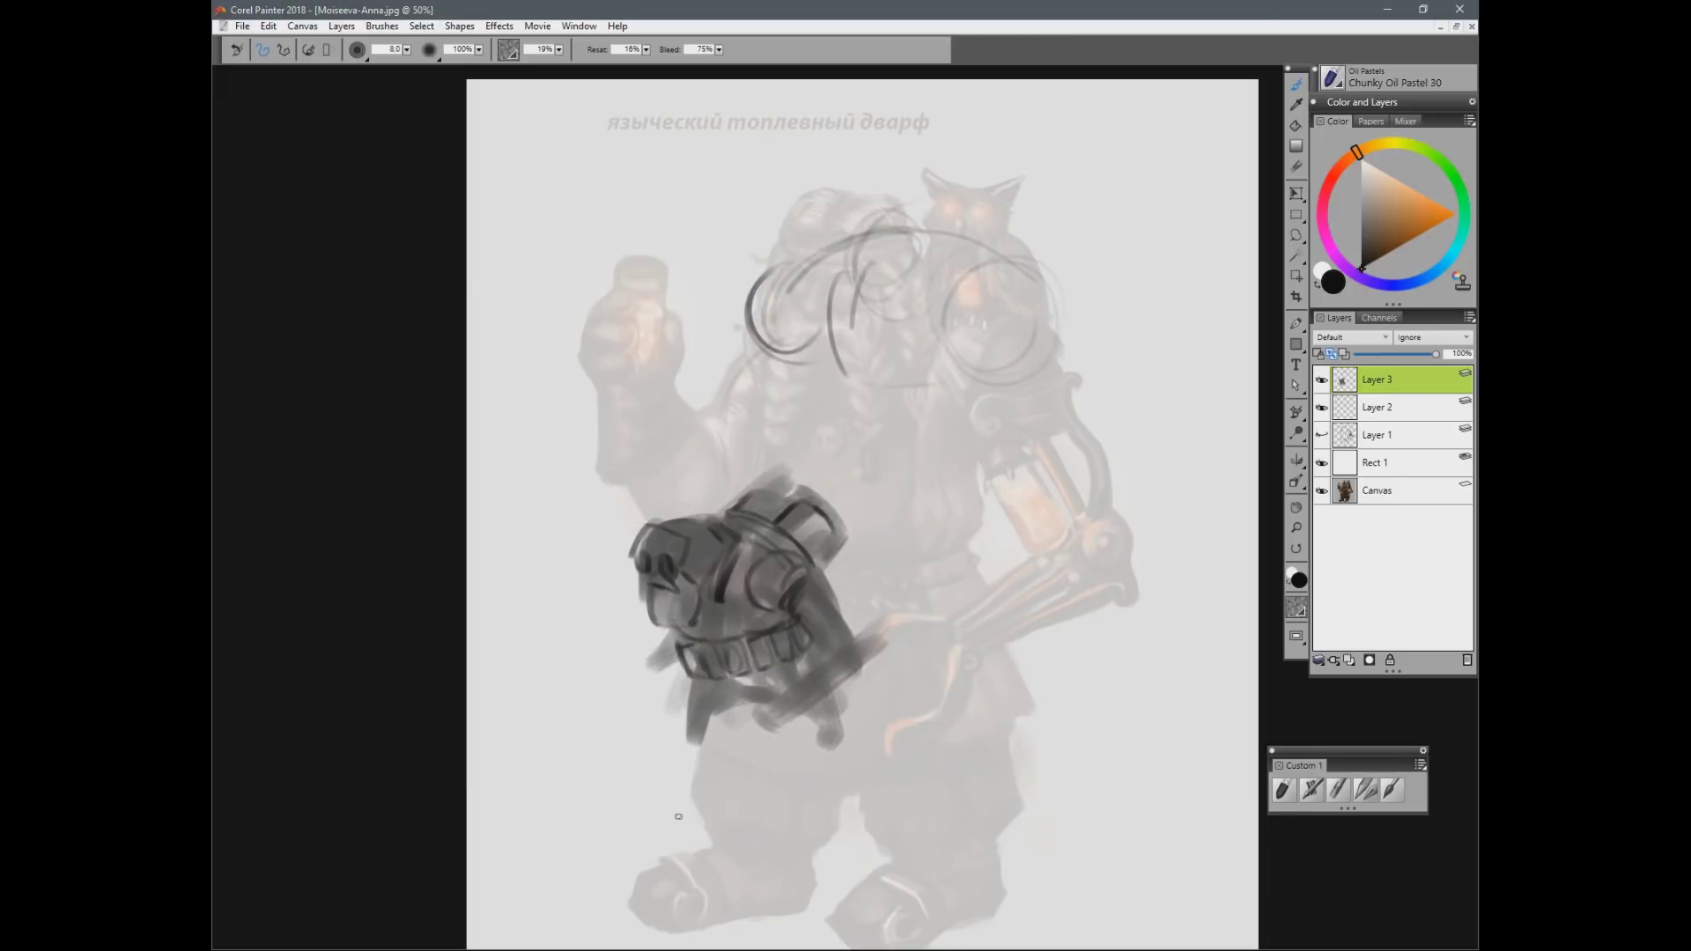
{"action": "left_click_drag", "start_coordinate": [833, 646], "coordinate": [837, 631]}
Step: Hide Layer 3, Layer 2 and Rect 1 to reveal the original dwarf painting
{"action": "scroll", "coordinate": [744, 615], "scroll_direction": "down", "scroll_amount": 1}
{"action": "left_click", "coordinate": [1321, 380]}
{"action": "left_click", "coordinate": [1321, 407]}
{"action": "left_click", "coordinate": [1321, 434]}
{"action": "left_click", "coordinate": [1321, 435]}
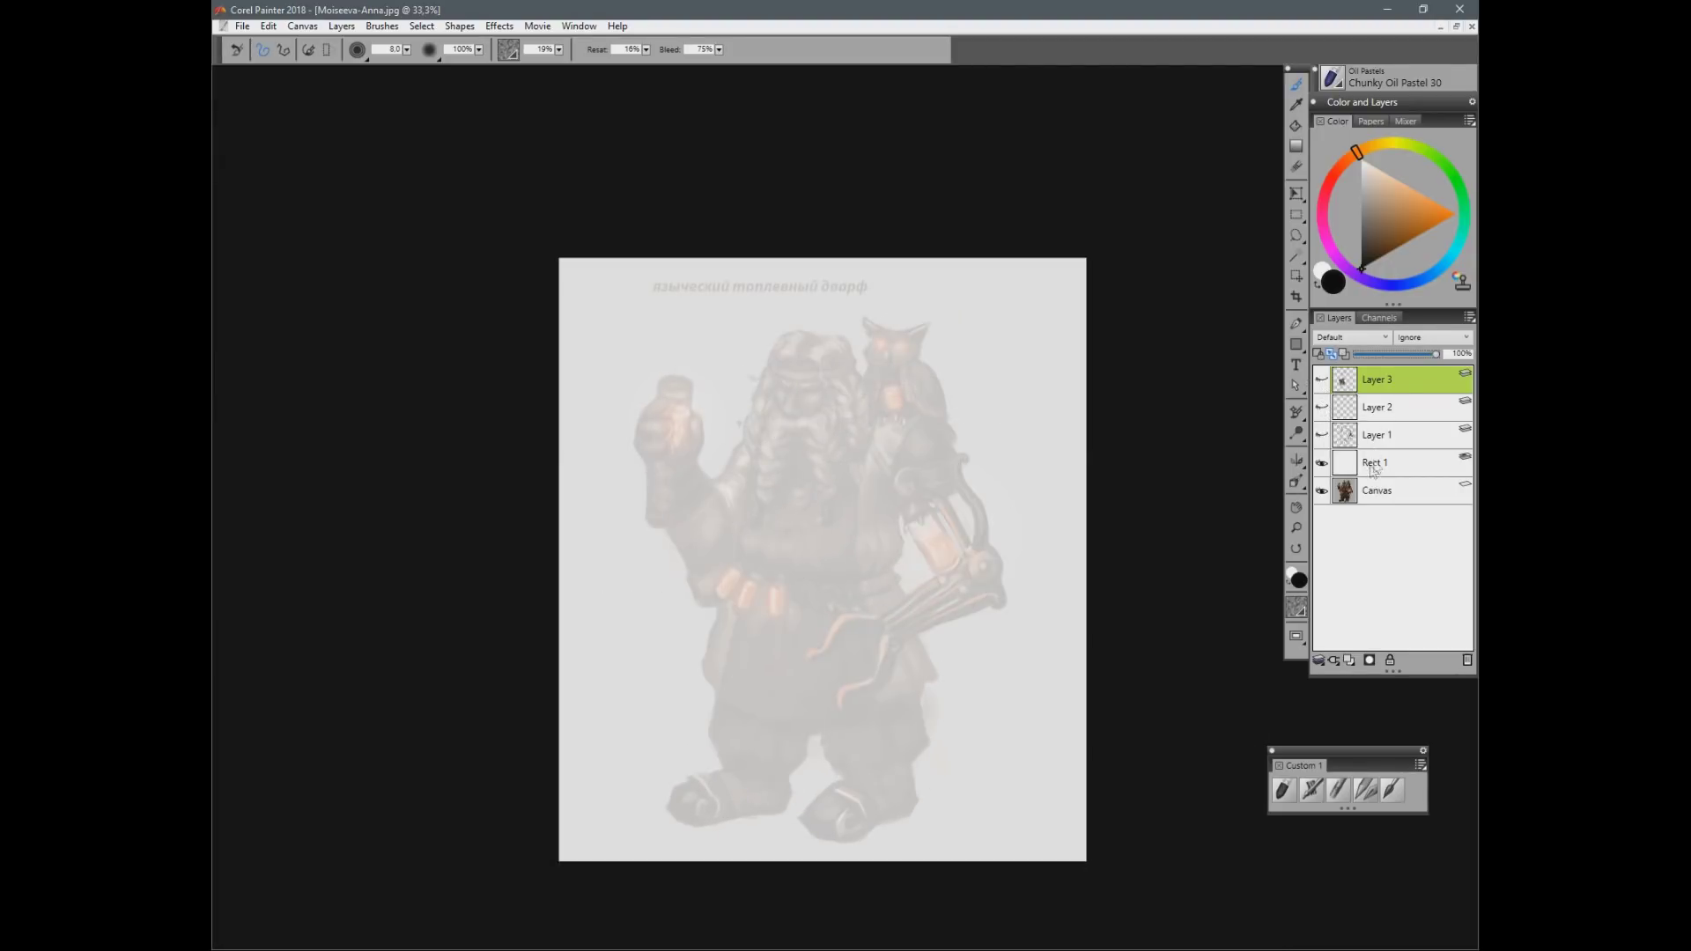
{"action": "left_click", "coordinate": [1321, 462]}
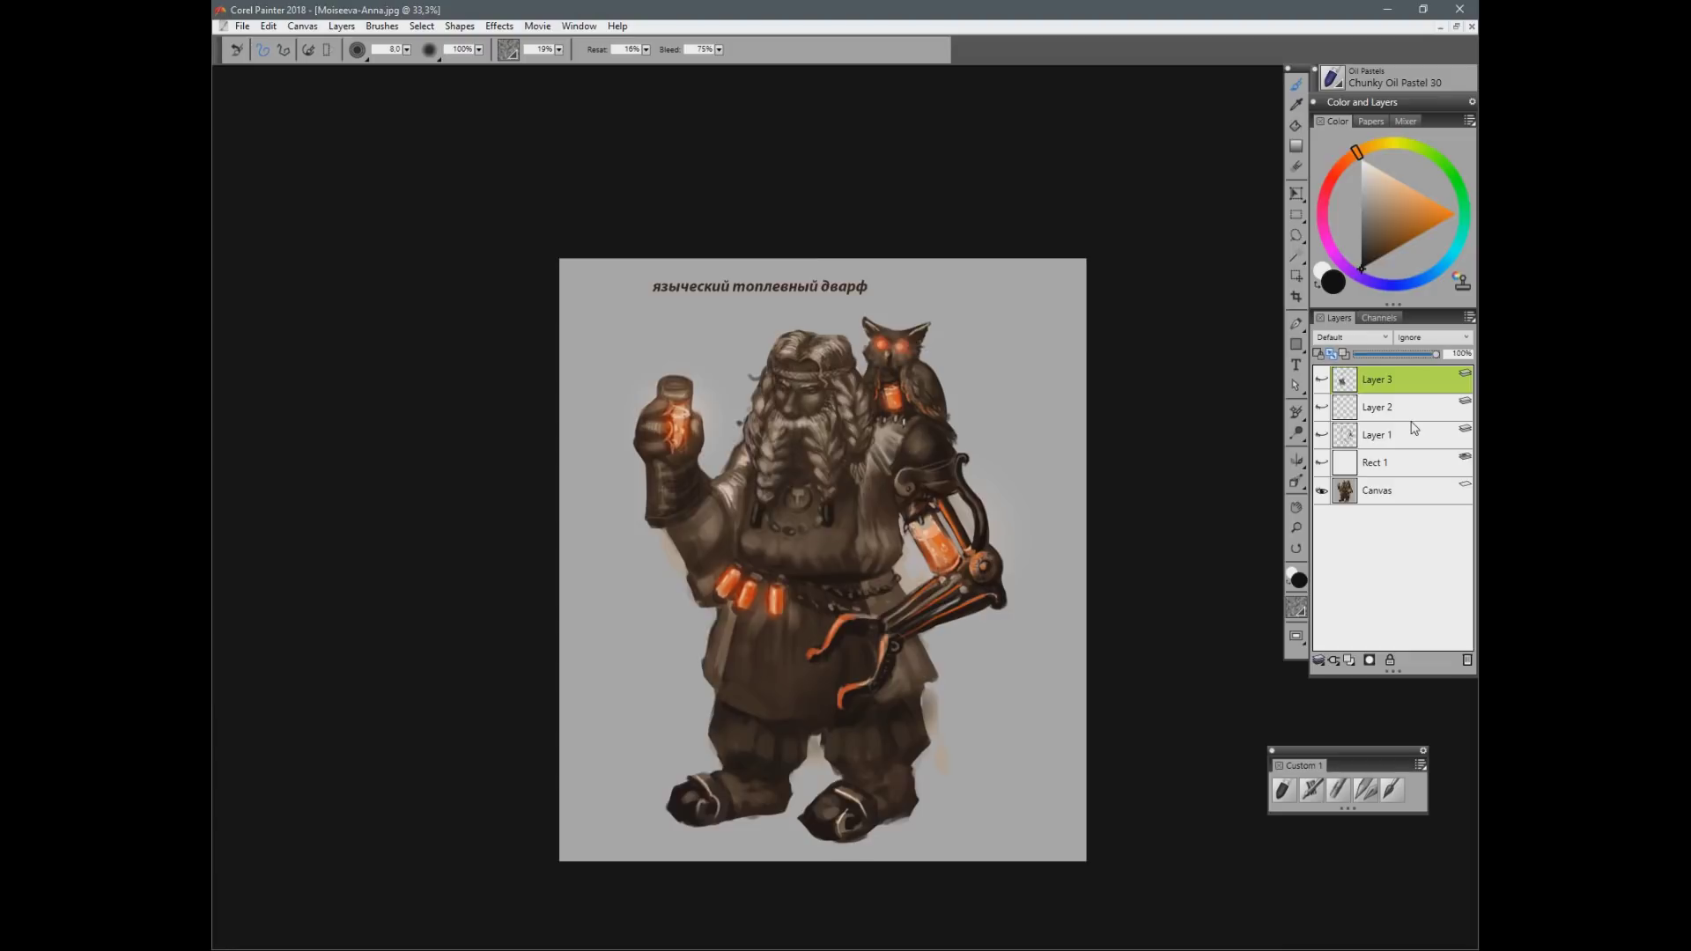
{"action": "scroll", "coordinate": [842, 656], "scroll_direction": "up", "scroll_amount": 1}
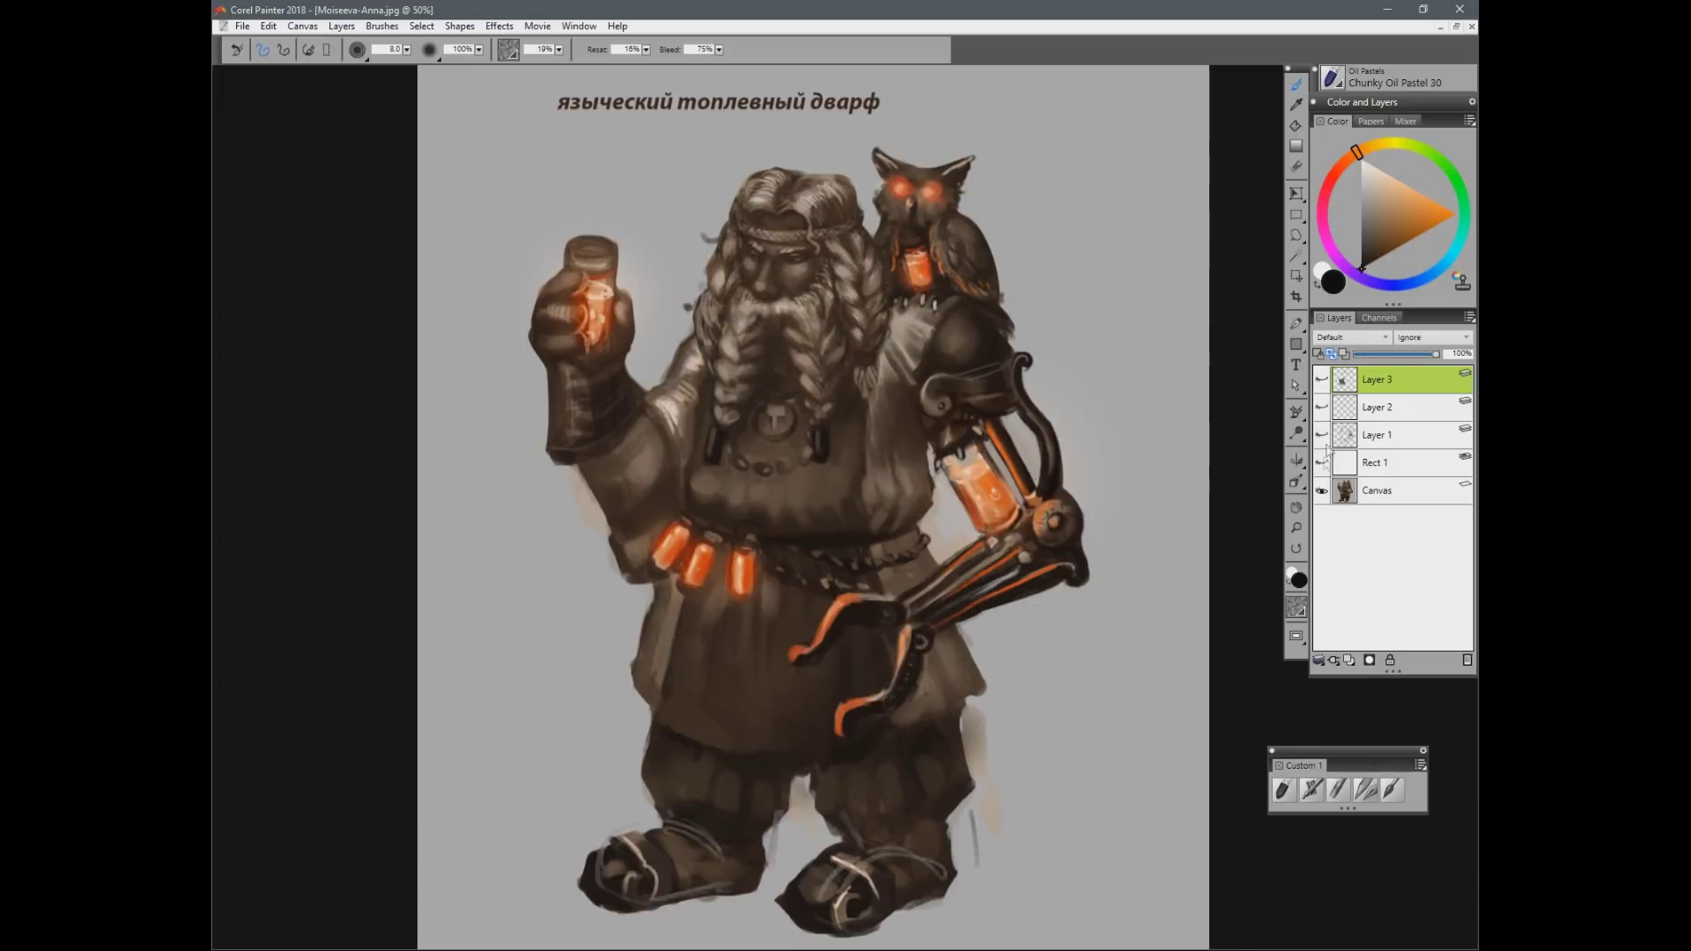
Step: Show Rect 1 again and add a new layer directly above it
{"action": "left_click", "coordinate": [1321, 463]}
{"action": "left_click", "coordinate": [1379, 464]}
{"action": "left_click", "coordinate": [1349, 659]}
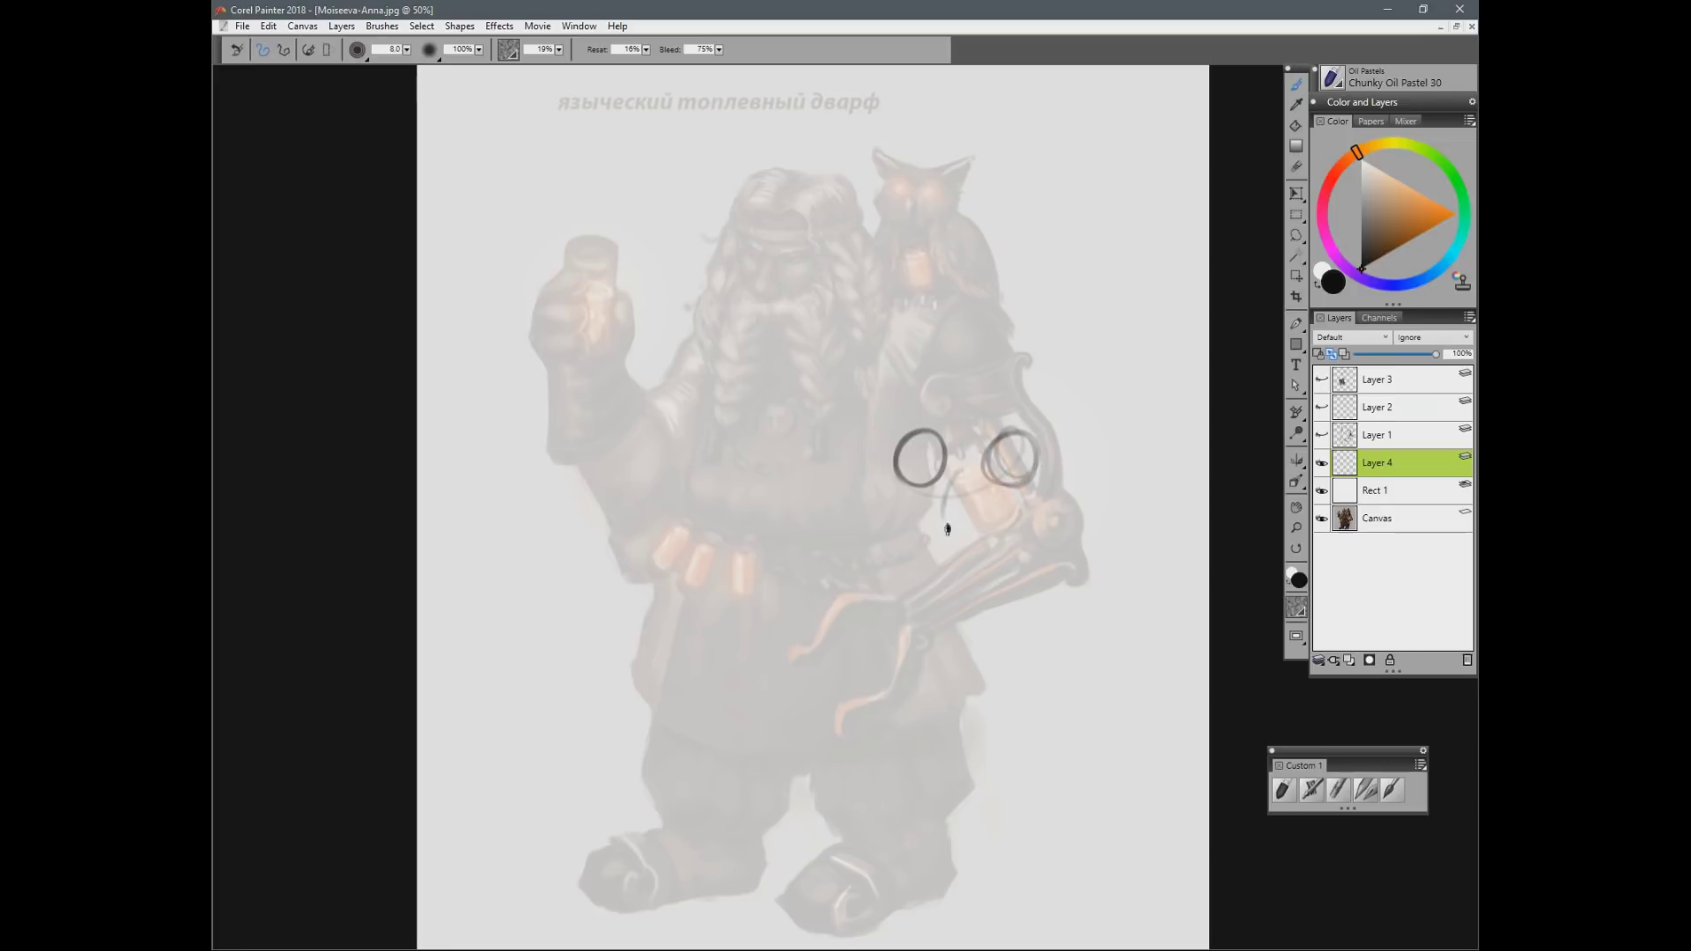
Step: Sketch a bearded face over the mechanical arm with two round lenses, a nose, a domed head and a jagged beard
{"action": "mouse_move", "coordinate": [916, 422]}
{"action": "left_mouse_down"}
{"action": "mouse_move", "coordinate": [929, 467]}
{"action": "mouse_move", "coordinate": [918, 421]}
{"action": "left_mouse_up"}
{"action": "mouse_move", "coordinate": [1026, 416]}
{"action": "left_mouse_down"}
{"action": "mouse_move", "coordinate": [1000, 445]}
{"action": "mouse_move", "coordinate": [1013, 423]}
{"action": "mouse_move", "coordinate": [932, 434]}
{"action": "mouse_move", "coordinate": [963, 449]}
{"action": "mouse_move", "coordinate": [920, 498]}
{"action": "mouse_move", "coordinate": [971, 505]}
{"action": "mouse_move", "coordinate": [854, 467]}
{"action": "mouse_move", "coordinate": [866, 500]}
{"action": "mouse_move", "coordinate": [955, 520]}
{"action": "mouse_move", "coordinate": [989, 491]}
{"action": "mouse_move", "coordinate": [1001, 528]}
{"action": "mouse_move", "coordinate": [841, 577]}
{"action": "mouse_move", "coordinate": [906, 641]}
{"action": "left_mouse_up"}
{"action": "mouse_move", "coordinate": [958, 600]}
{"action": "left_mouse_down"}
{"action": "mouse_move", "coordinate": [1037, 624]}
{"action": "mouse_move", "coordinate": [1103, 579]}
{"action": "mouse_move", "coordinate": [1050, 539]}
{"action": "mouse_move", "coordinate": [1086, 585]}
{"action": "mouse_move", "coordinate": [1072, 594]}
{"action": "mouse_move", "coordinate": [1093, 515]}
{"action": "mouse_move", "coordinate": [1084, 533]}
{"action": "mouse_move", "coordinate": [942, 521]}
{"action": "mouse_move", "coordinate": [989, 532]}
{"action": "mouse_move", "coordinate": [843, 561]}
{"action": "left_mouse_up"}
{"action": "mouse_move", "coordinate": [902, 418]}
{"action": "left_mouse_down"}
{"action": "mouse_move", "coordinate": [894, 467]}
{"action": "mouse_move", "coordinate": [969, 354]}
{"action": "mouse_move", "coordinate": [1071, 433]}
{"action": "mouse_move", "coordinate": [1084, 619]}
{"action": "left_mouse_up"}
{"action": "left_click_drag", "start_coordinate": [1075, 451], "coordinate": [1096, 626]}
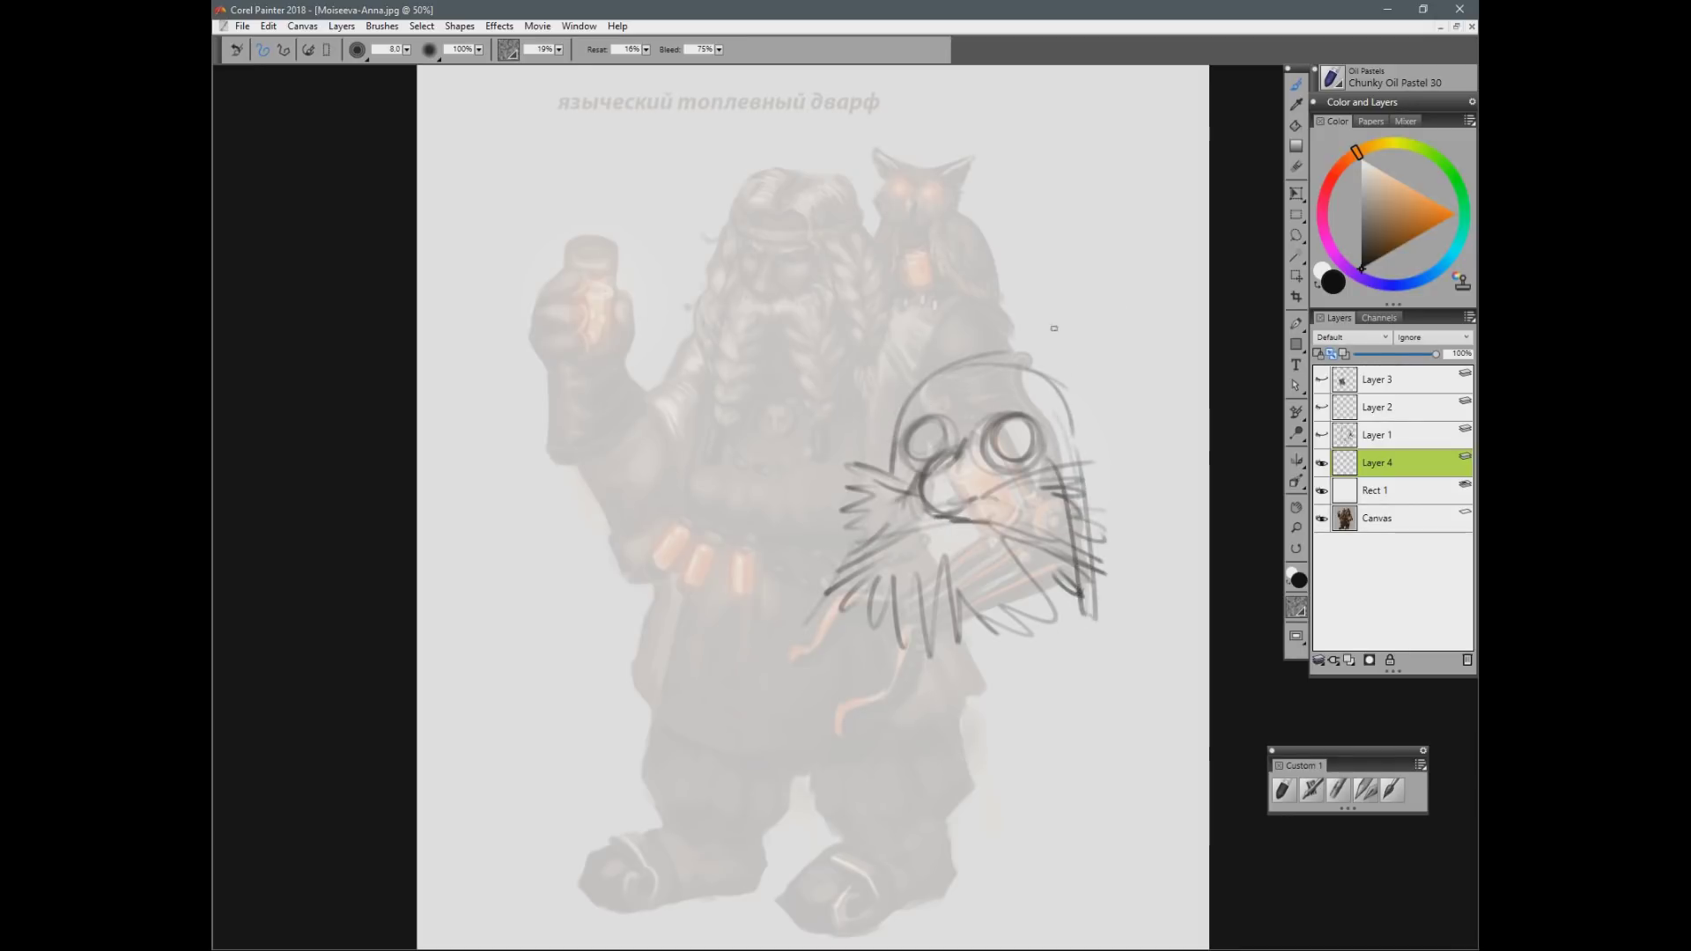
Step: Define the line under the nose, hatch the round lenses and draw the downturned mouth
{"action": "mouse_move", "coordinate": [921, 498]}
{"action": "left_mouse_down"}
{"action": "mouse_move", "coordinate": [982, 498]}
{"action": "mouse_move", "coordinate": [933, 507]}
{"action": "left_mouse_up"}
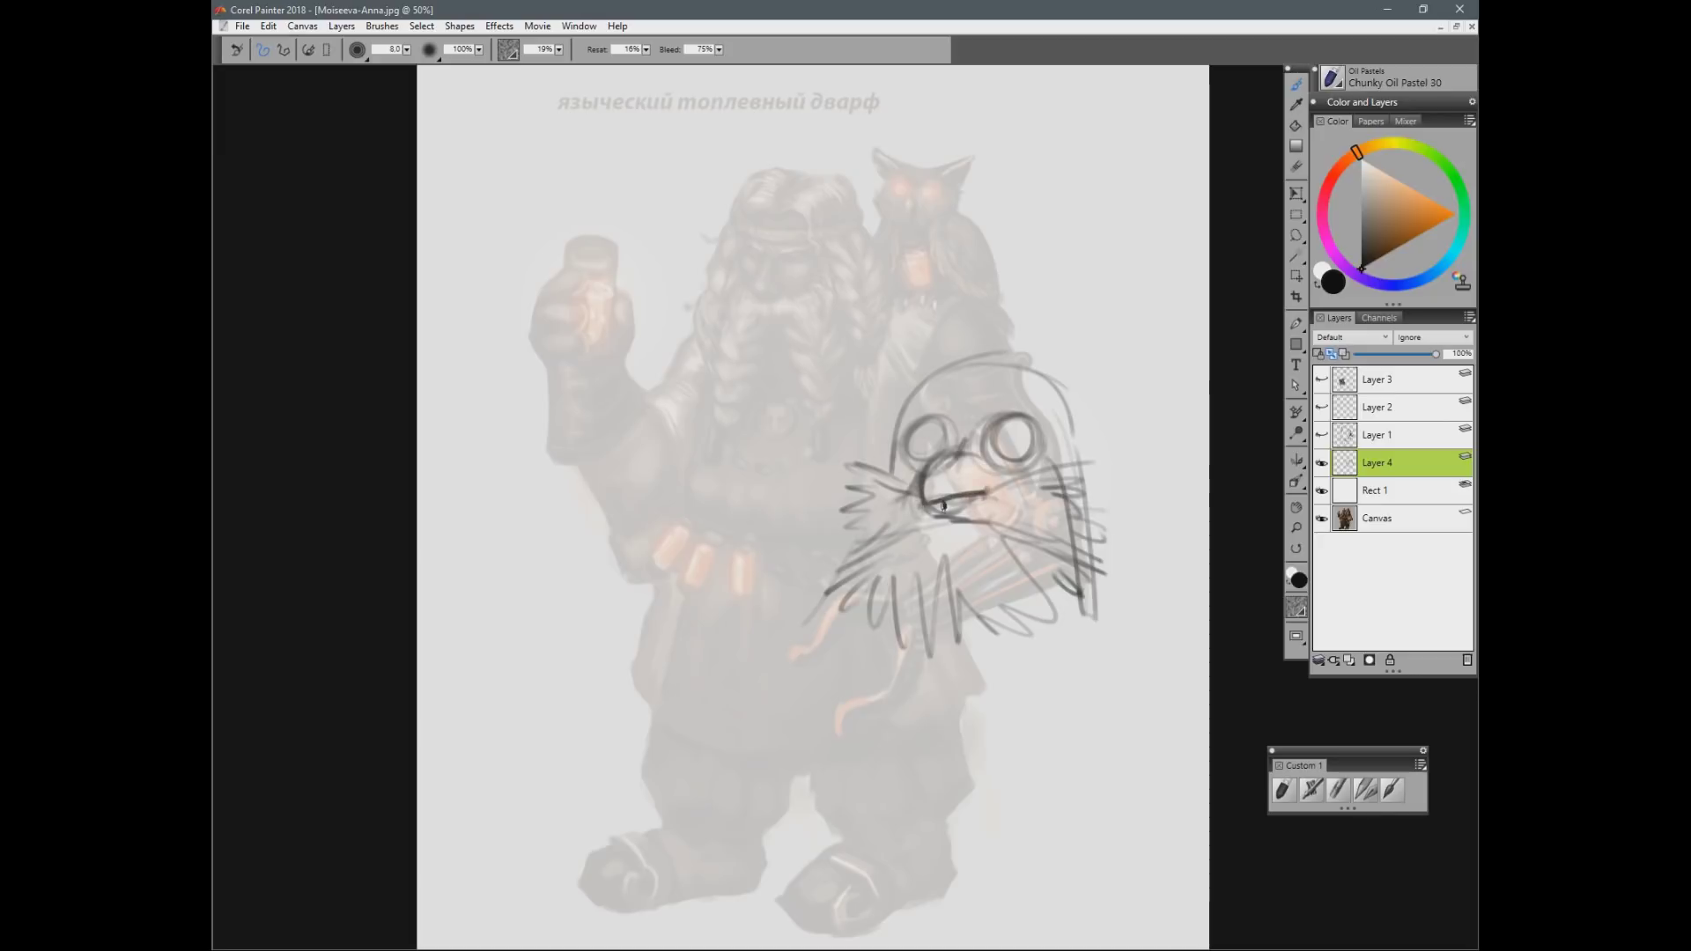
{"action": "mouse_move", "coordinate": [985, 422]}
{"action": "left_mouse_down"}
{"action": "mouse_move", "coordinate": [1002, 461]}
{"action": "mouse_move", "coordinate": [1006, 427]}
{"action": "mouse_move", "coordinate": [1029, 427]}
{"action": "mouse_move", "coordinate": [1032, 461]}
{"action": "left_mouse_up"}
{"action": "left_click_drag", "start_coordinate": [919, 425], "coordinate": [944, 453]}
{"action": "mouse_move", "coordinate": [936, 419]}
{"action": "left_mouse_down"}
{"action": "mouse_move", "coordinate": [949, 460]}
{"action": "mouse_move", "coordinate": [965, 412]}
{"action": "mouse_move", "coordinate": [951, 458]}
{"action": "mouse_move", "coordinate": [978, 448]}
{"action": "mouse_move", "coordinate": [1076, 509]}
{"action": "mouse_move", "coordinate": [923, 506]}
{"action": "mouse_move", "coordinate": [1023, 553]}
{"action": "left_mouse_up"}
Step: Rework the head's outline into a squared shape with a flat top and straight sides
{"action": "left_click_drag", "start_coordinate": [1078, 429], "coordinate": [1099, 522]}
{"action": "key", "text": "ctrl+z"}
{"action": "left_click_drag", "start_coordinate": [1059, 395], "coordinate": [1084, 496]}
{"action": "left_click_drag", "start_coordinate": [900, 403], "coordinate": [1066, 392]}
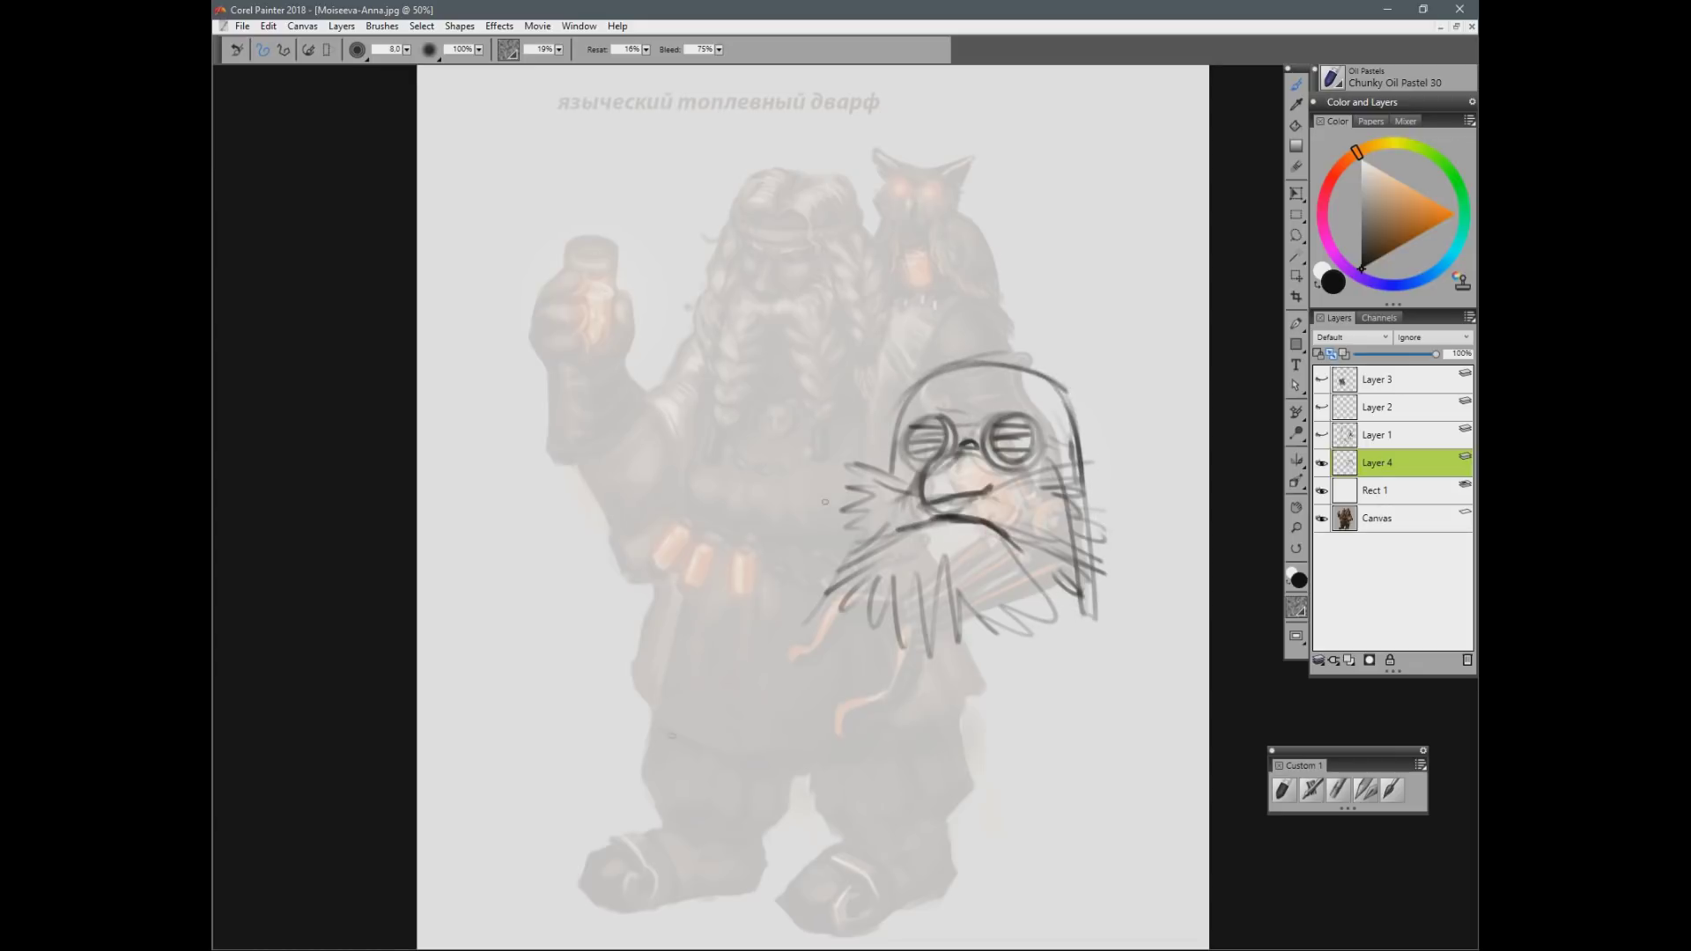
{"action": "key", "text": "ctrl+z"}
{"action": "mouse_move", "coordinate": [1049, 361]}
{"action": "left_mouse_down"}
{"action": "mouse_move", "coordinate": [920, 364]}
{"action": "mouse_move", "coordinate": [1062, 369]}
{"action": "left_mouse_up"}
{"action": "left_click_drag", "start_coordinate": [904, 379], "coordinate": [894, 445]}
{"action": "left_click_drag", "start_coordinate": [1065, 393], "coordinate": [1073, 454]}
{"action": "left_click_drag", "start_coordinate": [1072, 379], "coordinate": [1073, 451]}
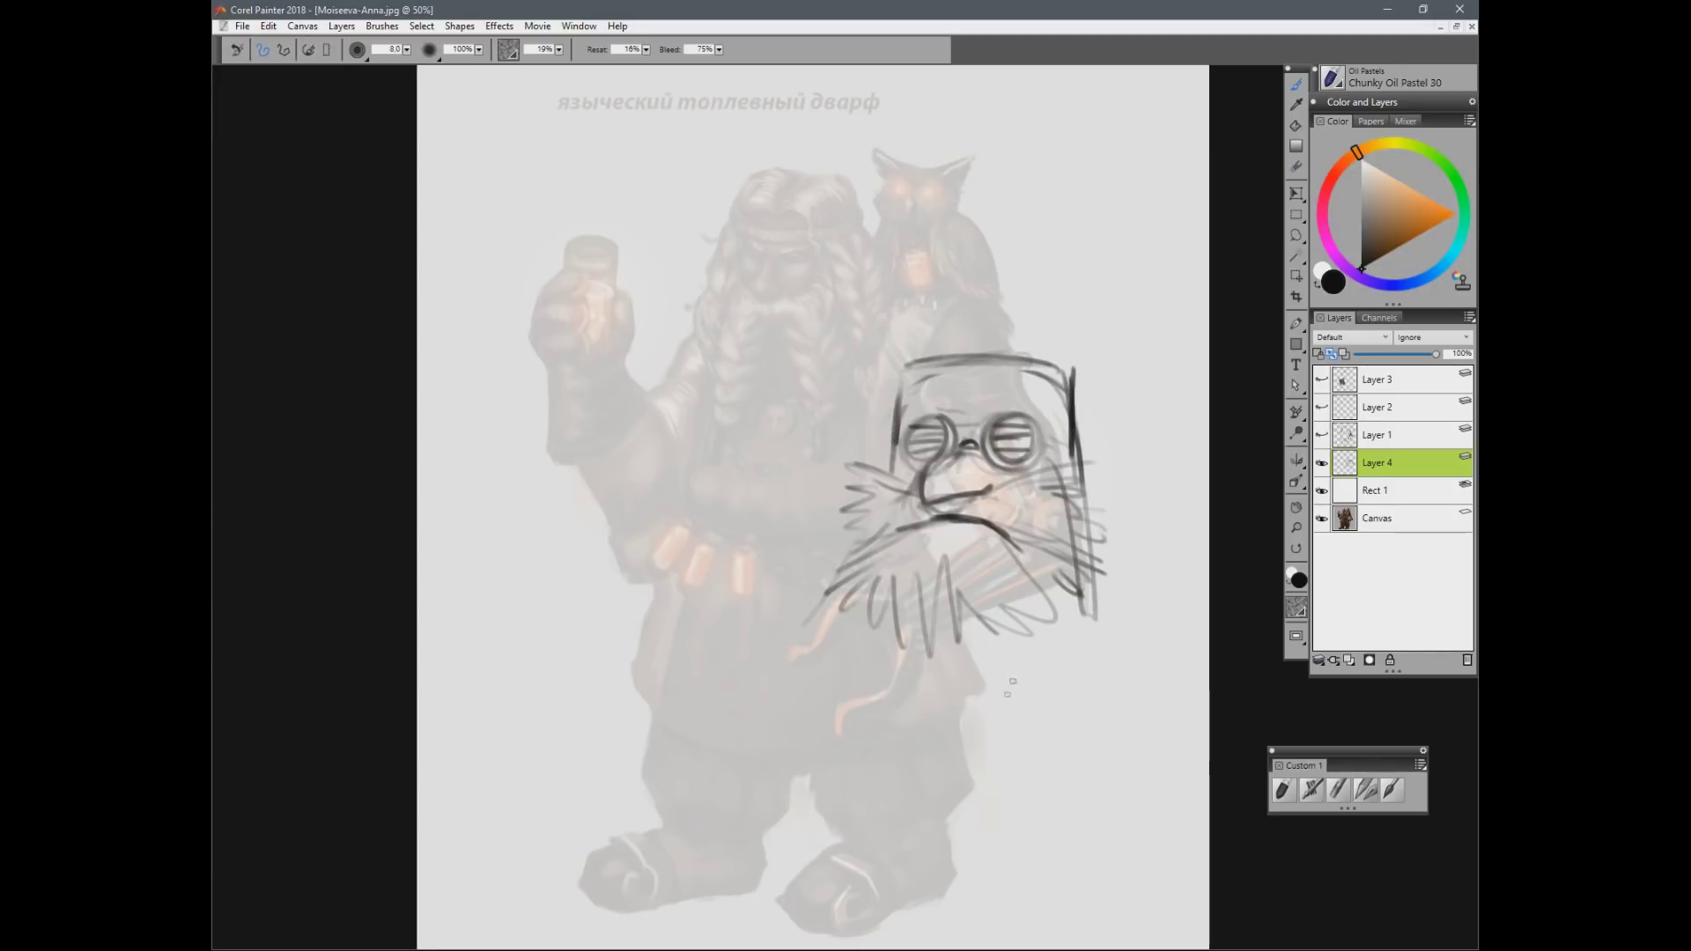
Step: Add forehead creases, accent the head's upper corner and thicken both sides of the moustache
{"action": "left_click_drag", "start_coordinate": [928, 406], "coordinate": [1018, 406]}
{"action": "left_click_drag", "start_coordinate": [910, 365], "coordinate": [900, 388]}
{"action": "left_click_drag", "start_coordinate": [911, 364], "coordinate": [901, 384]}
{"action": "mouse_move", "coordinate": [912, 463]}
{"action": "left_mouse_down"}
{"action": "mouse_move", "coordinate": [860, 481]}
{"action": "mouse_move", "coordinate": [836, 542]}
{"action": "left_mouse_up"}
{"action": "left_click_drag", "start_coordinate": [934, 517], "coordinate": [881, 547]}
{"action": "mouse_move", "coordinate": [987, 499]}
{"action": "left_mouse_down"}
{"action": "mouse_move", "coordinate": [1092, 464]}
{"action": "mouse_move", "coordinate": [1094, 542]}
{"action": "left_mouse_up"}
Step: Draw sloping shoulder lines outward from the beard on both sides and reinforce the nose area
{"action": "left_click_drag", "start_coordinate": [845, 522], "coordinate": [720, 646]}
{"action": "left_click_drag", "start_coordinate": [1082, 546], "coordinate": [1208, 649]}
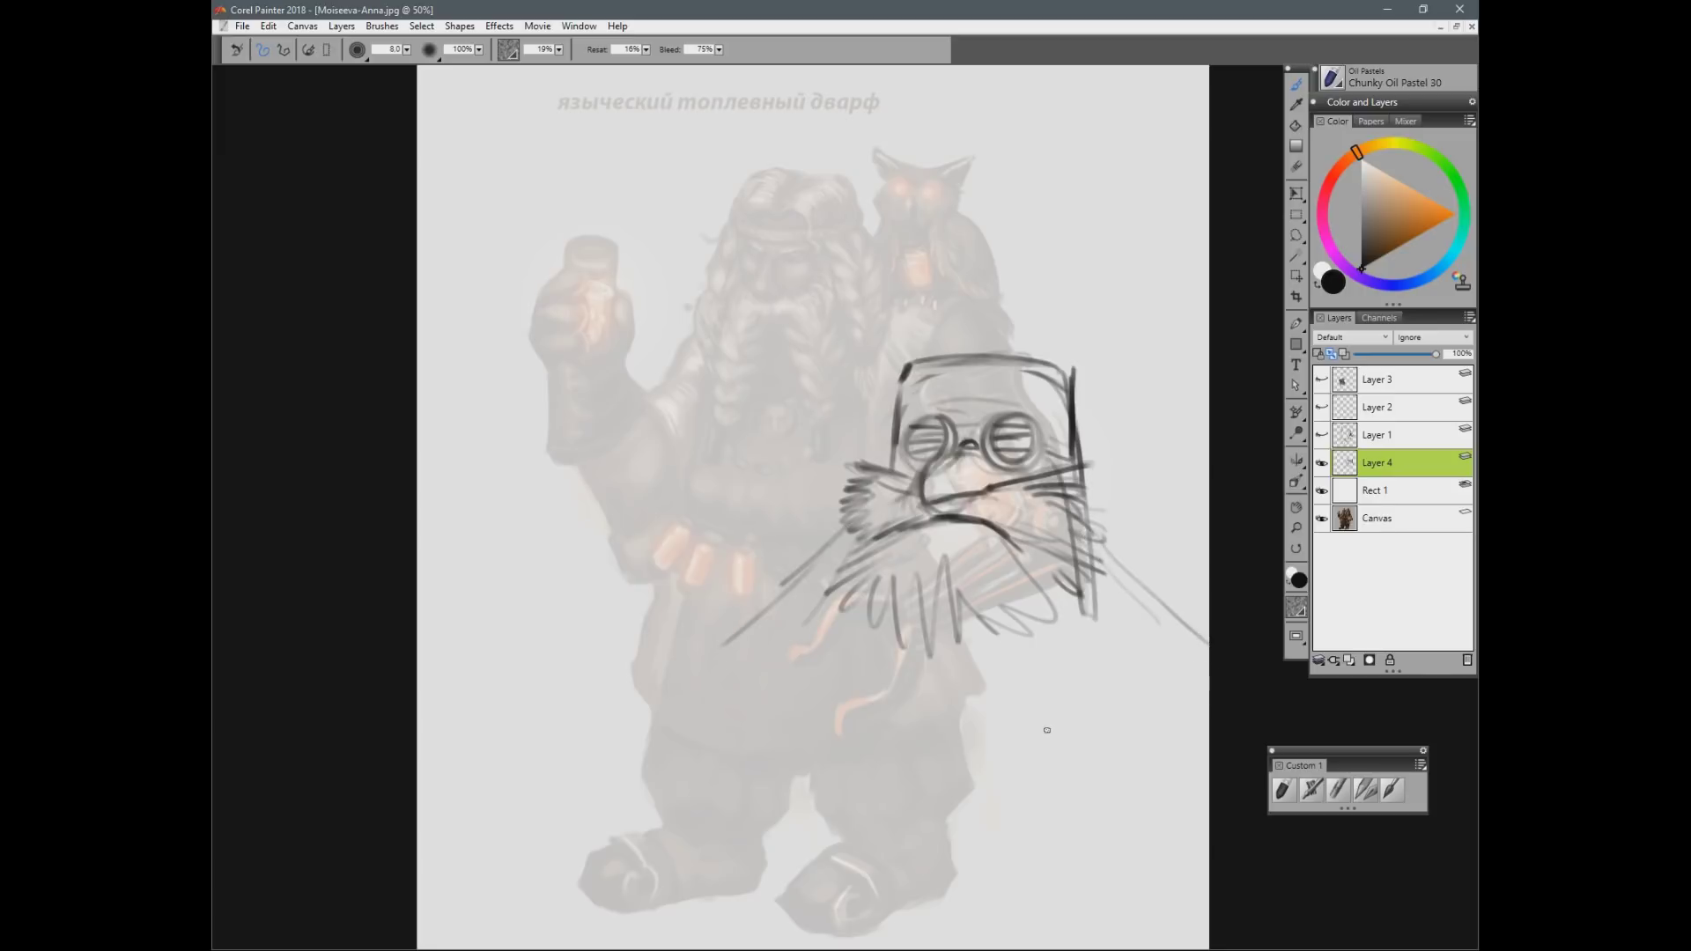
{"action": "mouse_move", "coordinate": [984, 472]}
{"action": "left_mouse_down"}
{"action": "mouse_move", "coordinate": [989, 489]}
{"action": "mouse_move", "coordinate": [957, 452]}
{"action": "mouse_move", "coordinate": [922, 477]}
{"action": "left_mouse_up"}
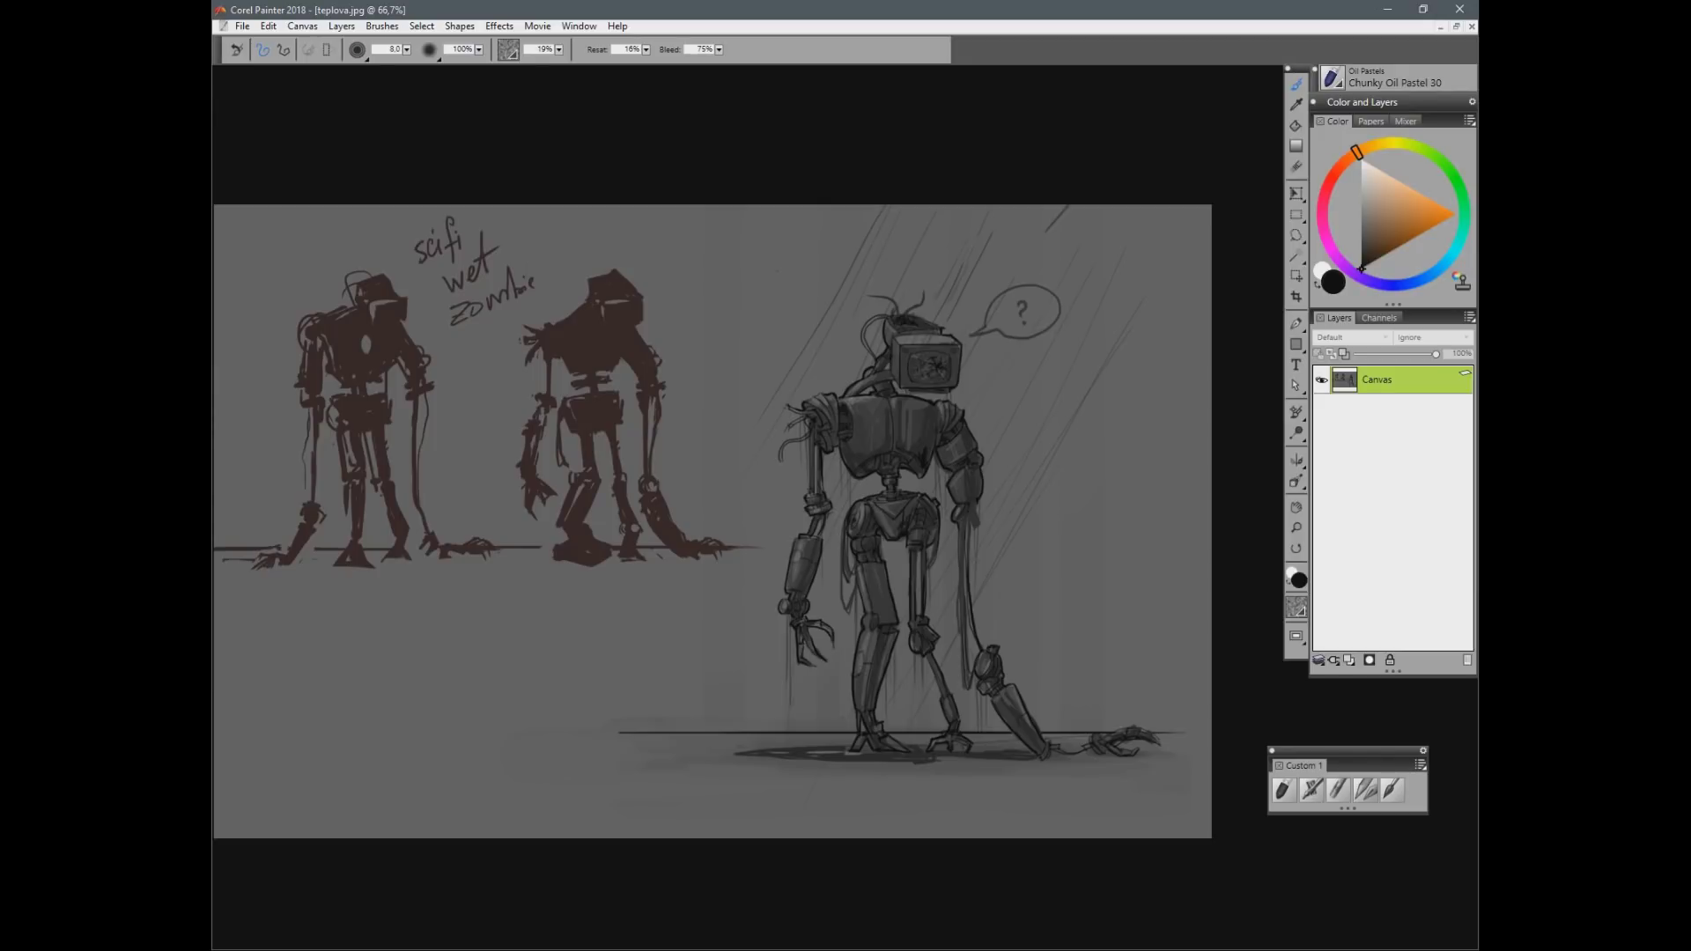
Step: Cover the detailed robot drawing in teplova.jpg with a pale rectangle at 70% opacity and add a new layer above it
{"action": "left_click", "coordinate": [1295, 345]}
{"action": "left_click_drag", "start_coordinate": [618, 199], "coordinate": [1226, 856]}
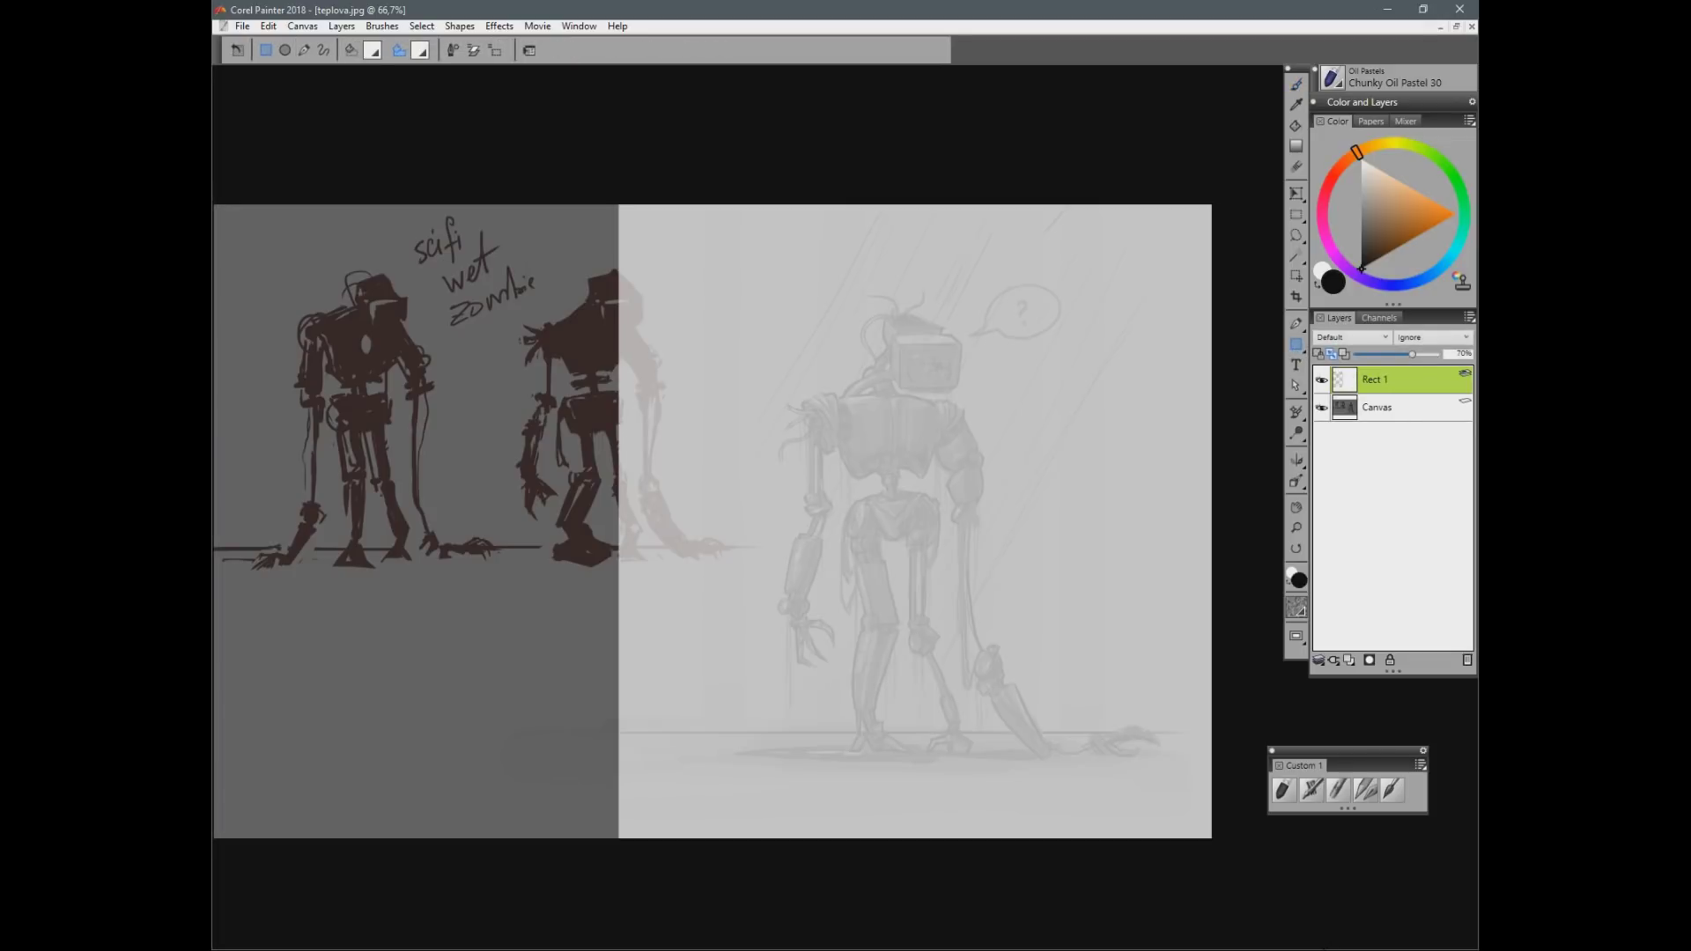
{"action": "key", "text": "b"}
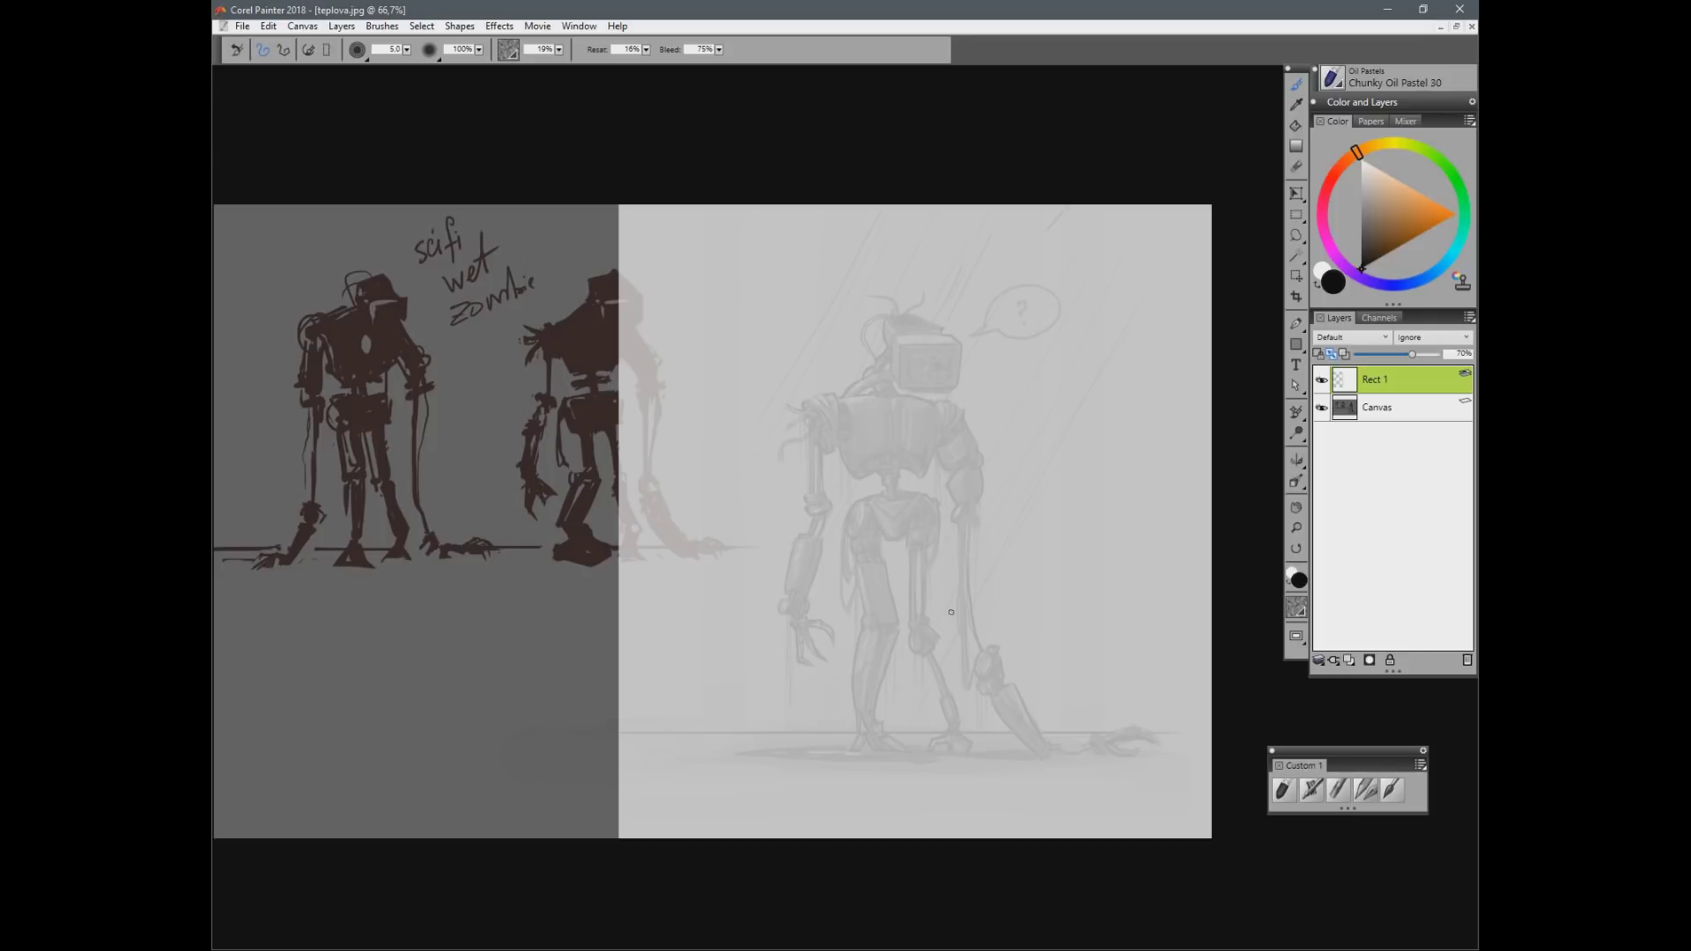
{"action": "key", "text": "ctrl+shift+n"}
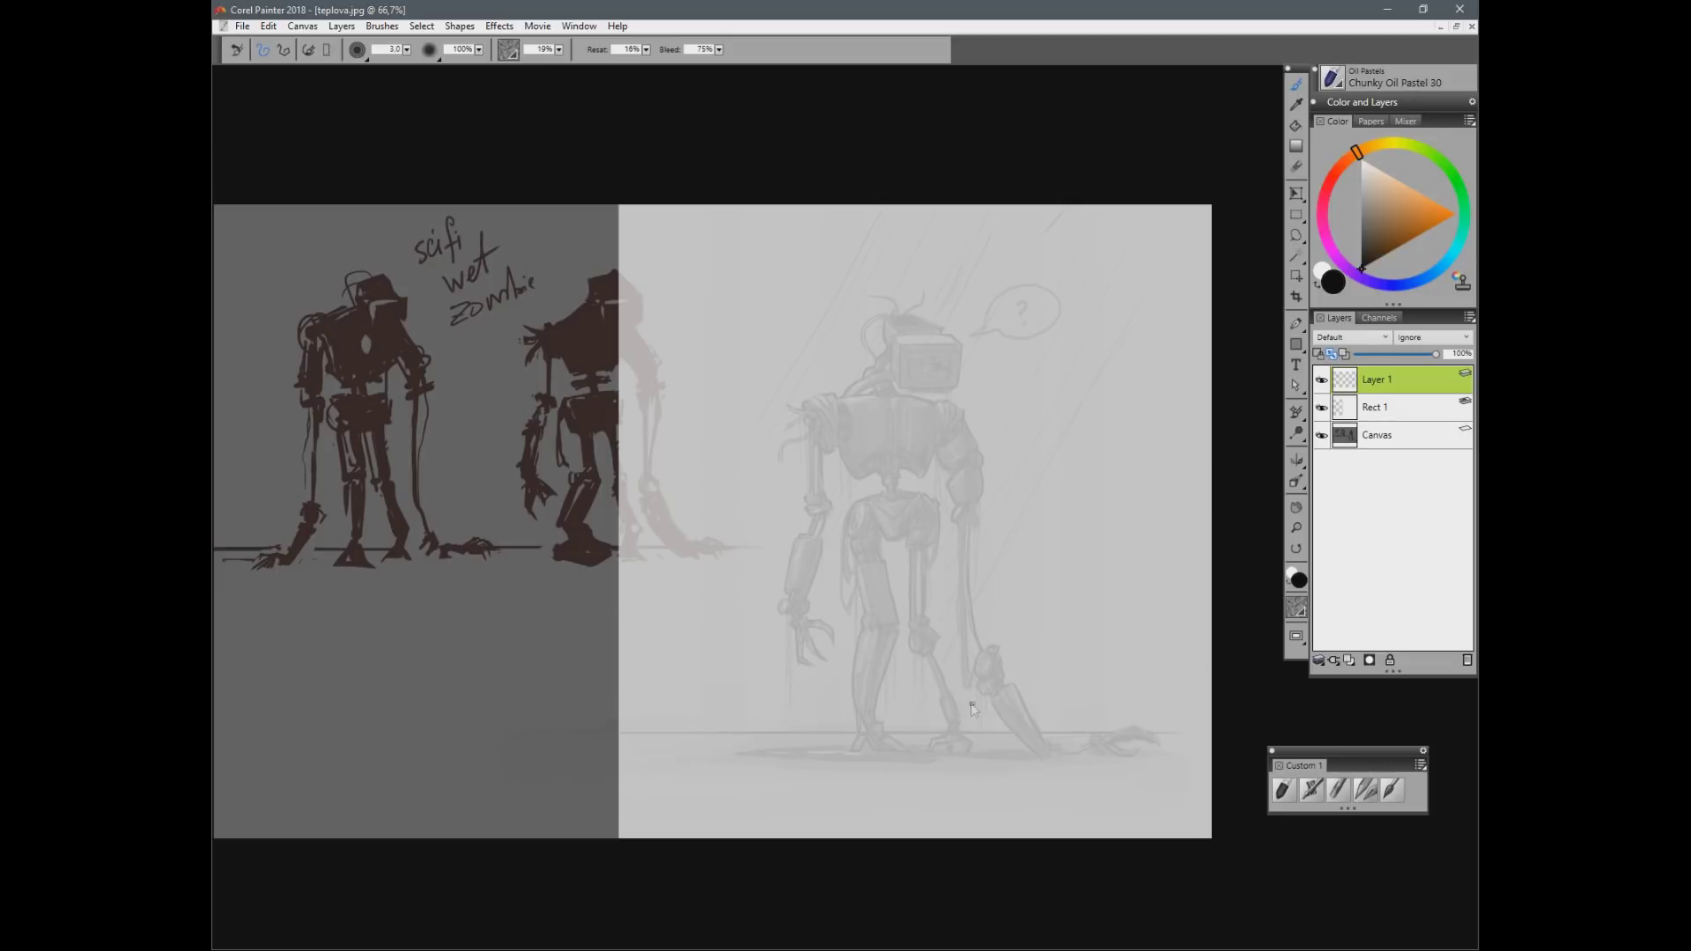
{"action": "left_click_drag", "start_coordinate": [894, 403], "coordinate": [894, 449]}
{"action": "left_click_drag", "start_coordinate": [774, 564], "coordinate": [805, 403]}
{"action": "key", "text": "ctrl+z"}
{"action": "key", "text": "ctrl+z"}
Step: Sketch the new figure's gesture over the robot with light neck, torso, leg and arm lines
{"action": "mouse_move", "coordinate": [869, 370]}
{"action": "left_mouse_down"}
{"action": "mouse_move", "coordinate": [875, 397]}
{"action": "mouse_move", "coordinate": [893, 331]}
{"action": "mouse_move", "coordinate": [931, 389]}
{"action": "mouse_move", "coordinate": [879, 405]}
{"action": "mouse_move", "coordinate": [847, 476]}
{"action": "mouse_move", "coordinate": [841, 565]}
{"action": "left_mouse_up"}
{"action": "left_click_drag", "start_coordinate": [929, 465], "coordinate": [907, 577]}
{"action": "left_click_drag", "start_coordinate": [837, 495], "coordinate": [831, 687]}
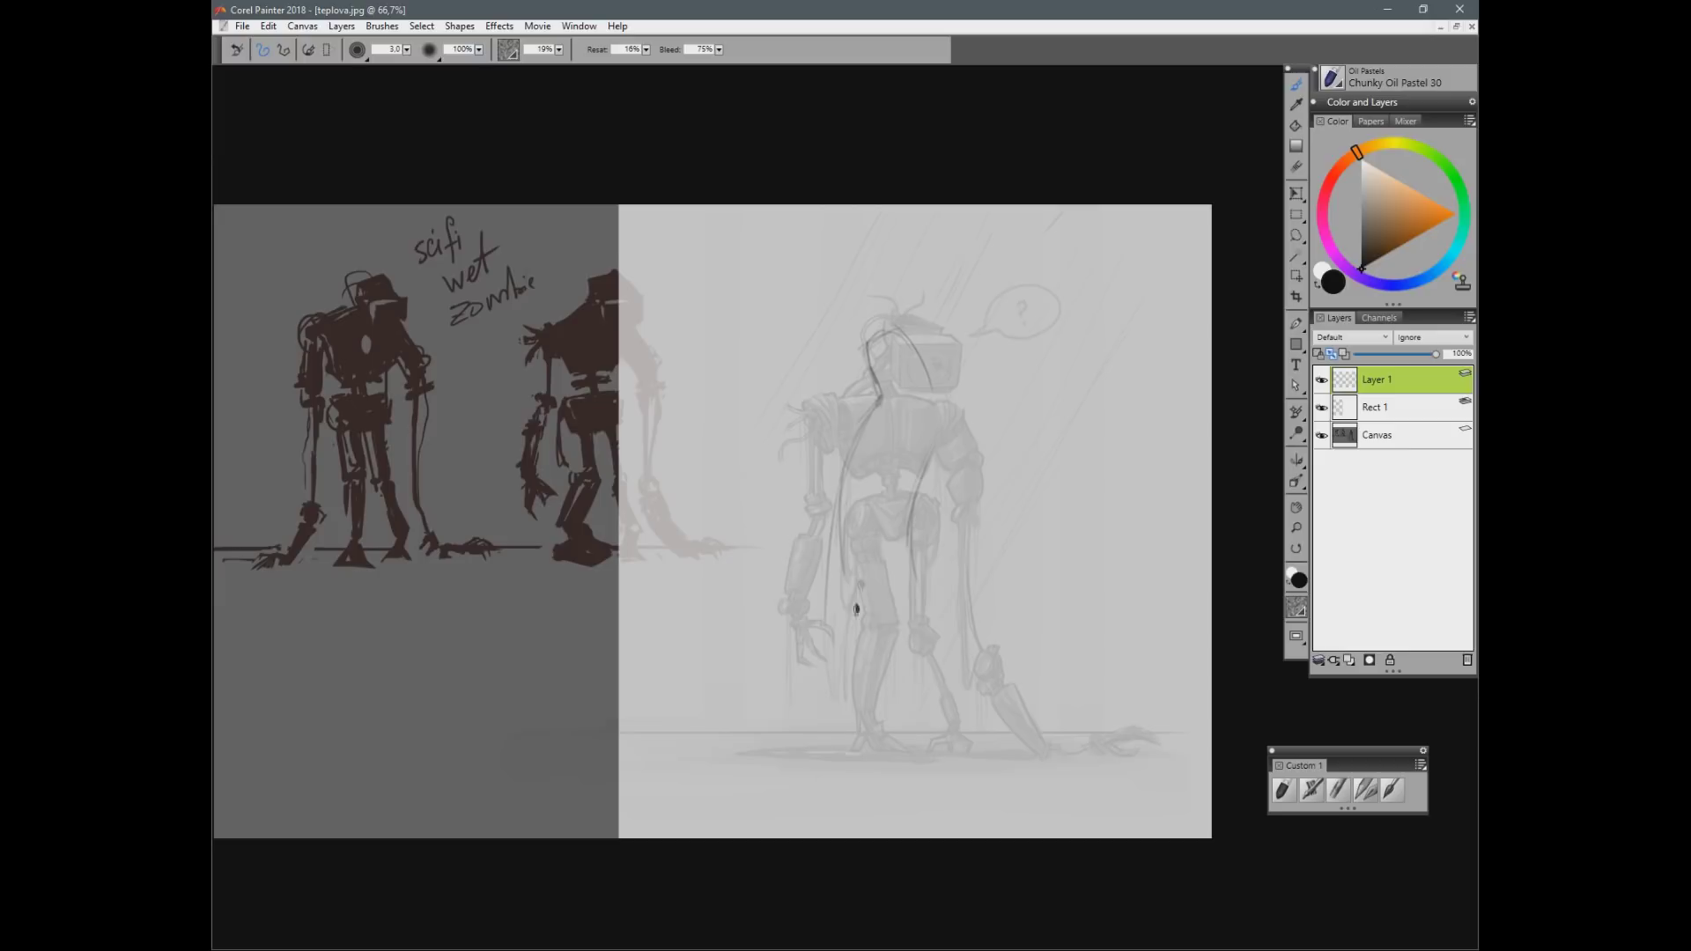
{"action": "left_click_drag", "start_coordinate": [879, 581], "coordinate": [954, 722]}
{"action": "left_click_drag", "start_coordinate": [910, 537], "coordinate": [994, 704]}
{"action": "left_click_drag", "start_coordinate": [945, 414], "coordinate": [982, 513]}
{"action": "left_click_drag", "start_coordinate": [847, 458], "coordinate": [794, 536]}
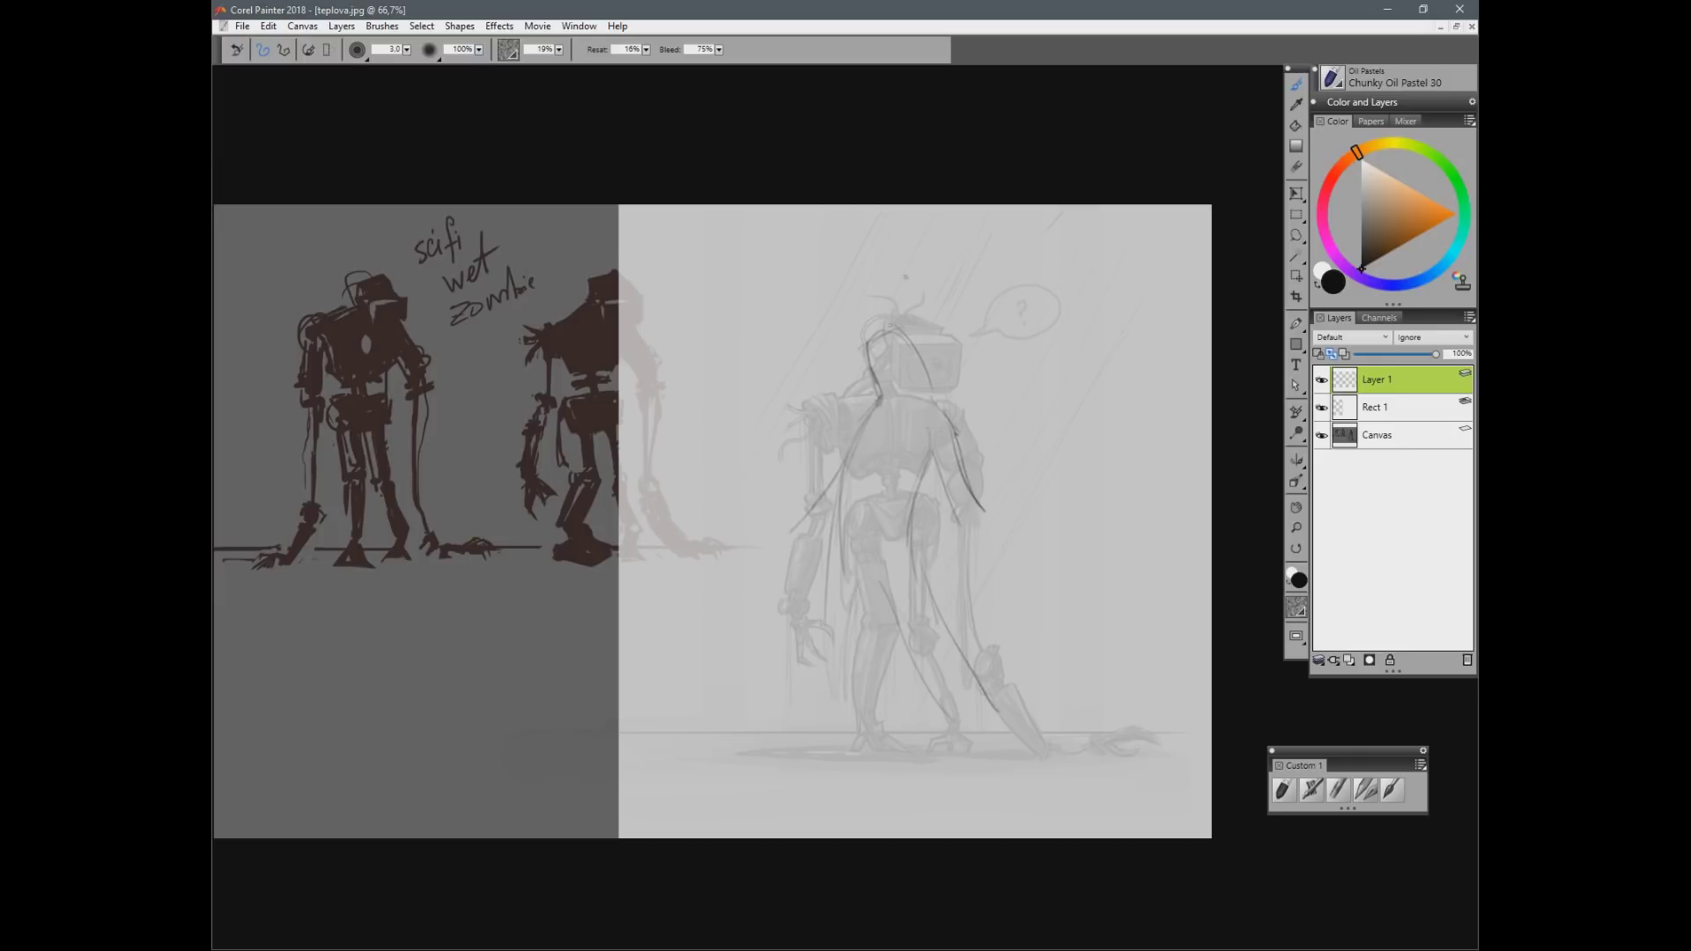
Step: Draw a rounded hood around the head and sketch the face and eye inside it
{"action": "left_click_drag", "start_coordinate": [872, 307], "coordinate": [846, 386]}
{"action": "mouse_move", "coordinate": [859, 317]}
{"action": "left_mouse_down"}
{"action": "mouse_move", "coordinate": [847, 389]}
{"action": "mouse_move", "coordinate": [836, 375]}
{"action": "mouse_move", "coordinate": [876, 412]}
{"action": "left_mouse_up"}
{"action": "mouse_move", "coordinate": [894, 314]}
{"action": "left_mouse_down"}
{"action": "mouse_move", "coordinate": [905, 354]}
{"action": "mouse_move", "coordinate": [936, 400]}
{"action": "mouse_move", "coordinate": [932, 379]}
{"action": "mouse_move", "coordinate": [854, 387]}
{"action": "mouse_move", "coordinate": [897, 282]}
{"action": "mouse_move", "coordinate": [890, 403]}
{"action": "mouse_move", "coordinate": [904, 360]}
{"action": "mouse_move", "coordinate": [884, 336]}
{"action": "mouse_move", "coordinate": [914, 357]}
{"action": "mouse_move", "coordinate": [873, 430]}
{"action": "mouse_move", "coordinate": [924, 408]}
{"action": "mouse_move", "coordinate": [883, 456]}
{"action": "left_mouse_up"}
{"action": "key", "text": "n"}
{"action": "key", "text": "b"}
{"action": "left_click_drag", "start_coordinate": [933, 405], "coordinate": [868, 480]}
{"action": "left_click_drag", "start_coordinate": [885, 311], "coordinate": [939, 387]}
{"action": "mouse_move", "coordinate": [891, 310]}
{"action": "left_mouse_down"}
{"action": "mouse_move", "coordinate": [837, 372]}
{"action": "mouse_move", "coordinate": [906, 350]}
{"action": "mouse_move", "coordinate": [911, 386]}
{"action": "mouse_move", "coordinate": [895, 390]}
{"action": "mouse_move", "coordinate": [874, 351]}
{"action": "mouse_move", "coordinate": [889, 342]}
{"action": "left_mouse_up"}
{"action": "key", "text": "n"}
{"action": "key", "text": "b"}
{"action": "left_click_drag", "start_coordinate": [884, 332], "coordinate": [880, 366]}
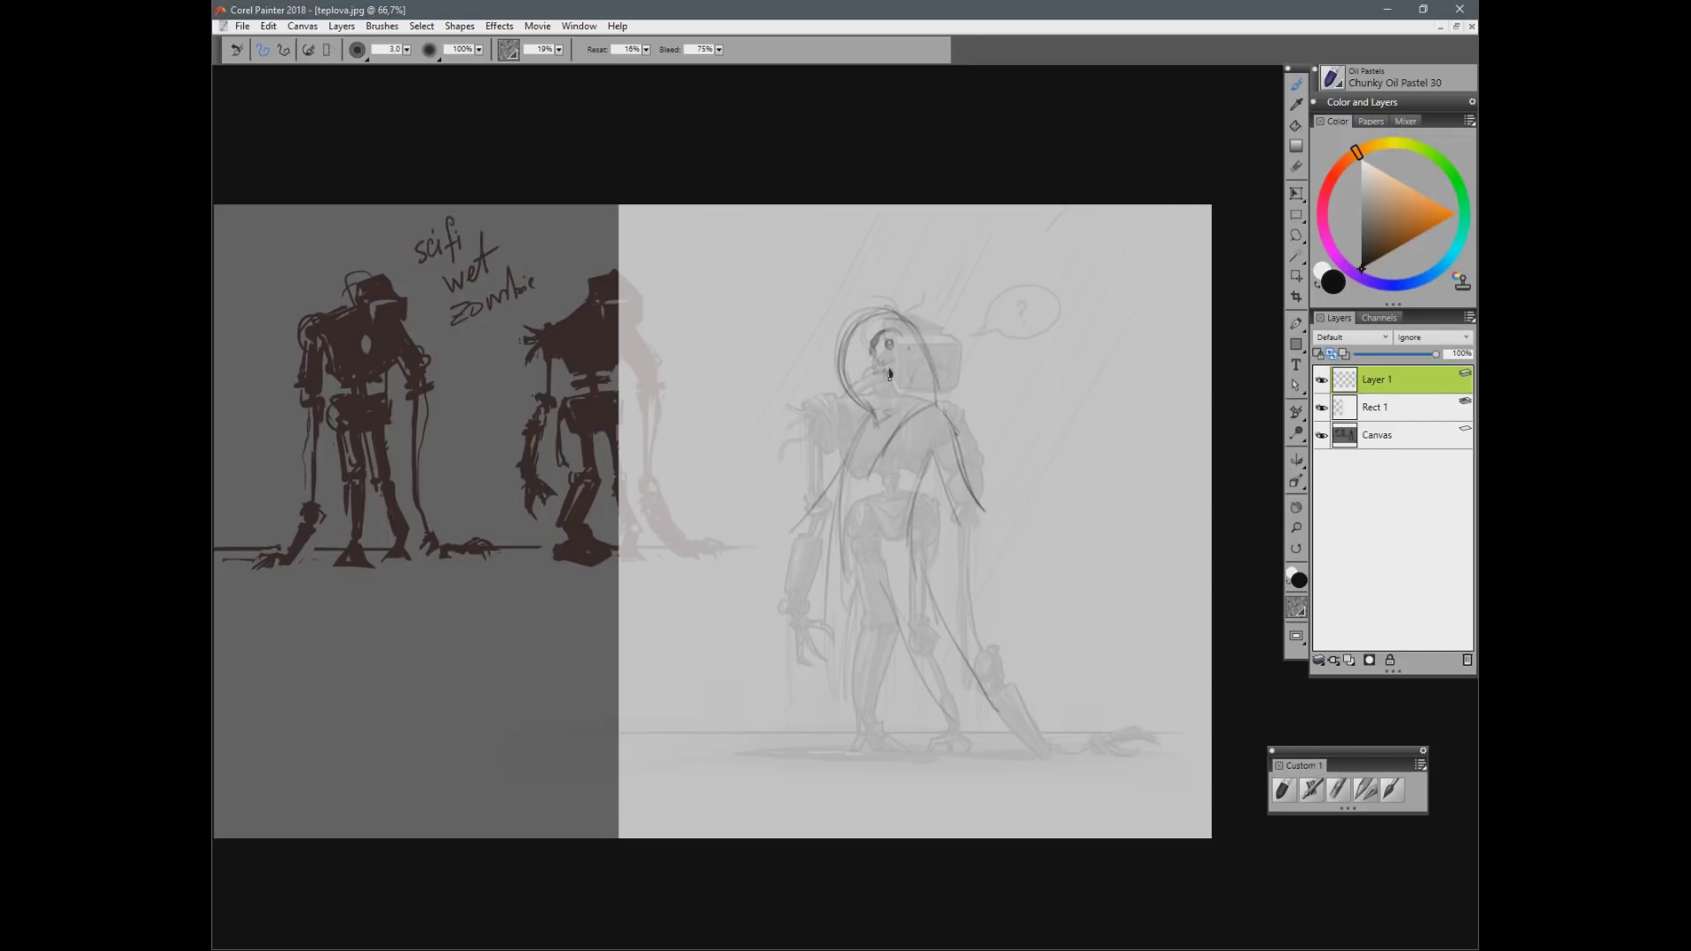
Step: Draw long curved cloak lines flowing out behind the figure's arm and legs
{"action": "left_click_drag", "start_coordinate": [953, 495], "coordinate": [1025, 615]}
{"action": "left_click_drag", "start_coordinate": [969, 495], "coordinate": [1101, 731]}
{"action": "mouse_move", "coordinate": [1013, 534]}
{"action": "left_mouse_down"}
{"action": "mouse_move", "coordinate": [1164, 678]}
{"action": "mouse_move", "coordinate": [1152, 656]}
{"action": "left_mouse_up"}
{"action": "left_click_drag", "start_coordinate": [957, 527], "coordinate": [1015, 768]}
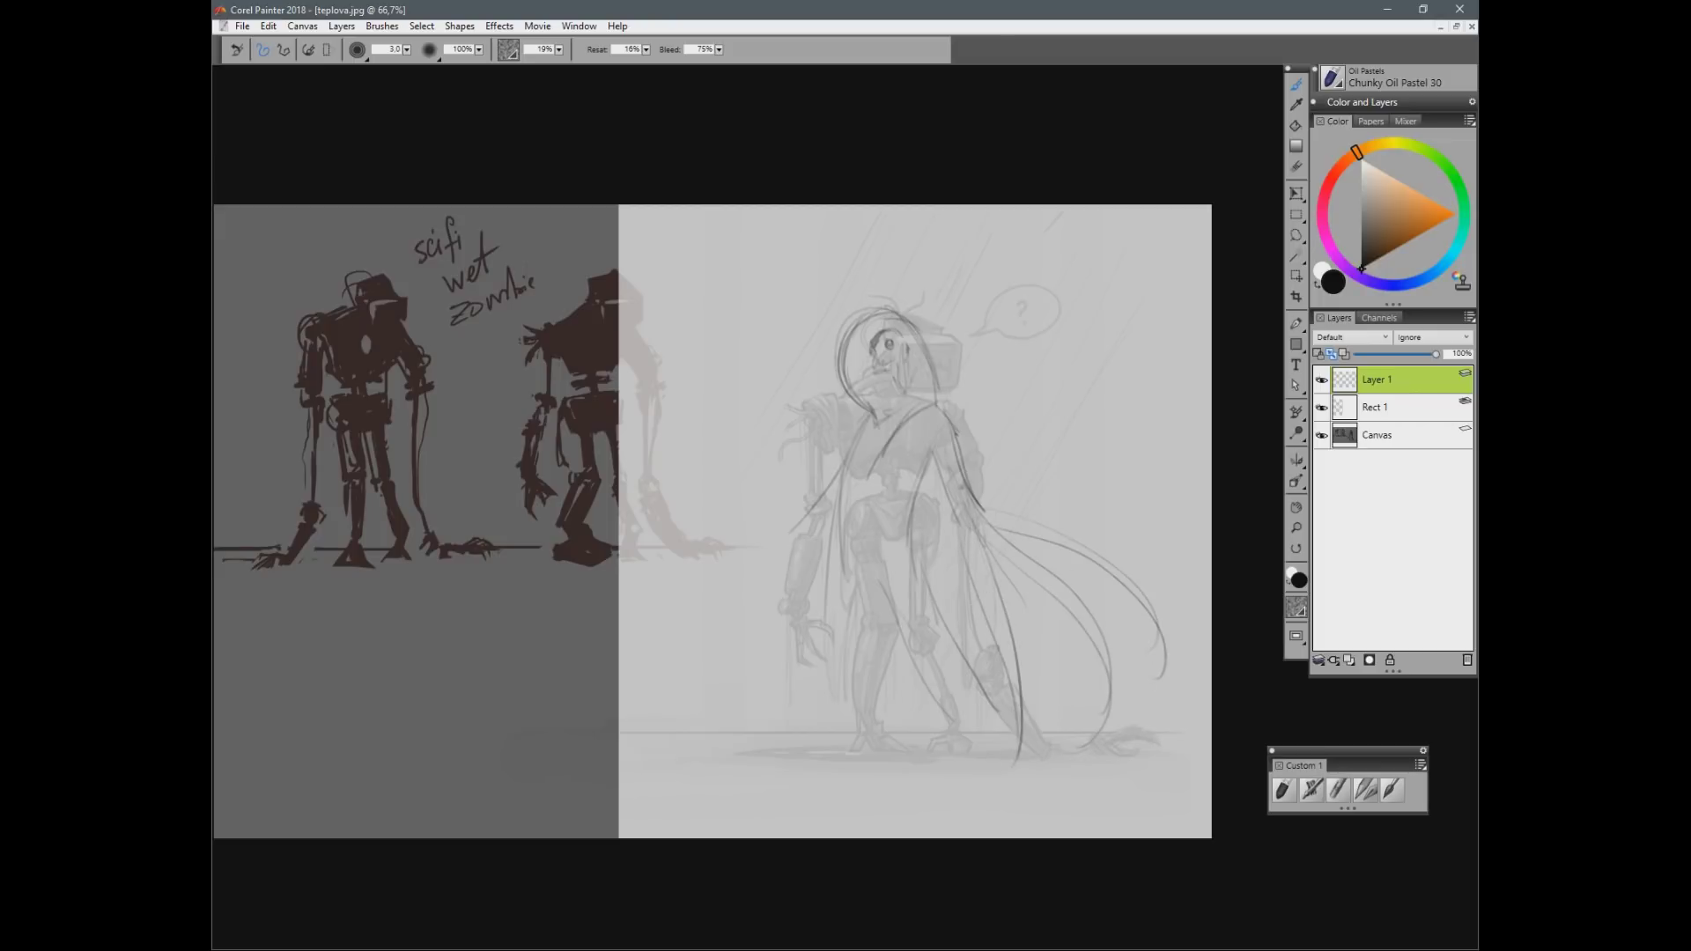
Step: Sketch the chest details with ribbed hatching and define the shoulder and waist lines
{"action": "mouse_move", "coordinate": [883, 447]}
{"action": "left_mouse_down"}
{"action": "mouse_move", "coordinate": [940, 406]}
{"action": "mouse_move", "coordinate": [861, 436]}
{"action": "mouse_move", "coordinate": [913, 456]}
{"action": "left_mouse_up"}
{"action": "mouse_move", "coordinate": [895, 458]}
{"action": "left_mouse_down"}
{"action": "mouse_move", "coordinate": [921, 447]}
{"action": "mouse_move", "coordinate": [901, 523]}
{"action": "left_mouse_up"}
{"action": "left_click_drag", "start_coordinate": [929, 466], "coordinate": [912, 530]}
{"action": "left_click_drag", "start_coordinate": [847, 463], "coordinate": [834, 505]}
{"action": "mouse_move", "coordinate": [935, 428]}
{"action": "left_mouse_down"}
{"action": "mouse_move", "coordinate": [960, 437]}
{"action": "mouse_move", "coordinate": [967, 470]}
{"action": "mouse_move", "coordinate": [934, 478]}
{"action": "left_mouse_up"}
{"action": "mouse_move", "coordinate": [937, 385]}
{"action": "left_mouse_down"}
{"action": "mouse_move", "coordinate": [943, 410]}
{"action": "mouse_move", "coordinate": [864, 528]}
{"action": "mouse_move", "coordinate": [911, 426]}
{"action": "mouse_move", "coordinate": [900, 480]}
{"action": "left_mouse_up"}
{"action": "left_click_drag", "start_coordinate": [921, 421], "coordinate": [923, 475]}
{"action": "left_click_drag", "start_coordinate": [943, 431], "coordinate": [933, 467]}
Step: Draw a ground shadow ellipse, baggy trouser legs with cuffs and the cloak's front edge
{"action": "mouse_move", "coordinate": [907, 745]}
{"action": "left_mouse_down"}
{"action": "mouse_move", "coordinate": [1200, 763]}
{"action": "mouse_move", "coordinate": [766, 761]}
{"action": "left_mouse_up"}
{"action": "left_click_drag", "start_coordinate": [832, 526], "coordinate": [821, 678]}
{"action": "mouse_move", "coordinate": [864, 575]}
{"action": "left_mouse_down"}
{"action": "mouse_move", "coordinate": [866, 673]}
{"action": "mouse_move", "coordinate": [904, 658]}
{"action": "left_mouse_up"}
{"action": "mouse_move", "coordinate": [916, 539]}
{"action": "left_mouse_down"}
{"action": "mouse_move", "coordinate": [974, 676]}
{"action": "mouse_move", "coordinate": [959, 709]}
{"action": "left_mouse_up"}
{"action": "left_click_drag", "start_coordinate": [976, 685], "coordinate": [985, 743]}
{"action": "mouse_move", "coordinate": [843, 700]}
{"action": "left_mouse_down"}
{"action": "mouse_move", "coordinate": [854, 709]}
{"action": "mouse_move", "coordinate": [883, 653]}
{"action": "mouse_move", "coordinate": [867, 698]}
{"action": "mouse_move", "coordinate": [867, 634]}
{"action": "mouse_move", "coordinate": [837, 635]}
{"action": "left_mouse_up"}
{"action": "mouse_move", "coordinate": [845, 699]}
{"action": "left_mouse_down"}
{"action": "mouse_move", "coordinate": [847, 725]}
{"action": "mouse_move", "coordinate": [879, 729]}
{"action": "left_mouse_up"}
{"action": "left_click_drag", "start_coordinate": [847, 465], "coordinate": [778, 666]}
Step: Draw the hood's back edge down to the shoulder and reinforce the torso's rear contour
{"action": "mouse_move", "coordinate": [881, 318]}
{"action": "left_mouse_down"}
{"action": "mouse_move", "coordinate": [967, 412]}
{"action": "mouse_move", "coordinate": [955, 630]}
{"action": "left_mouse_up"}
{"action": "left_click_drag", "start_coordinate": [936, 525], "coordinate": [925, 613]}
{"action": "key", "text": "ctrl+z"}
{"action": "key", "text": "ctrl+z"}
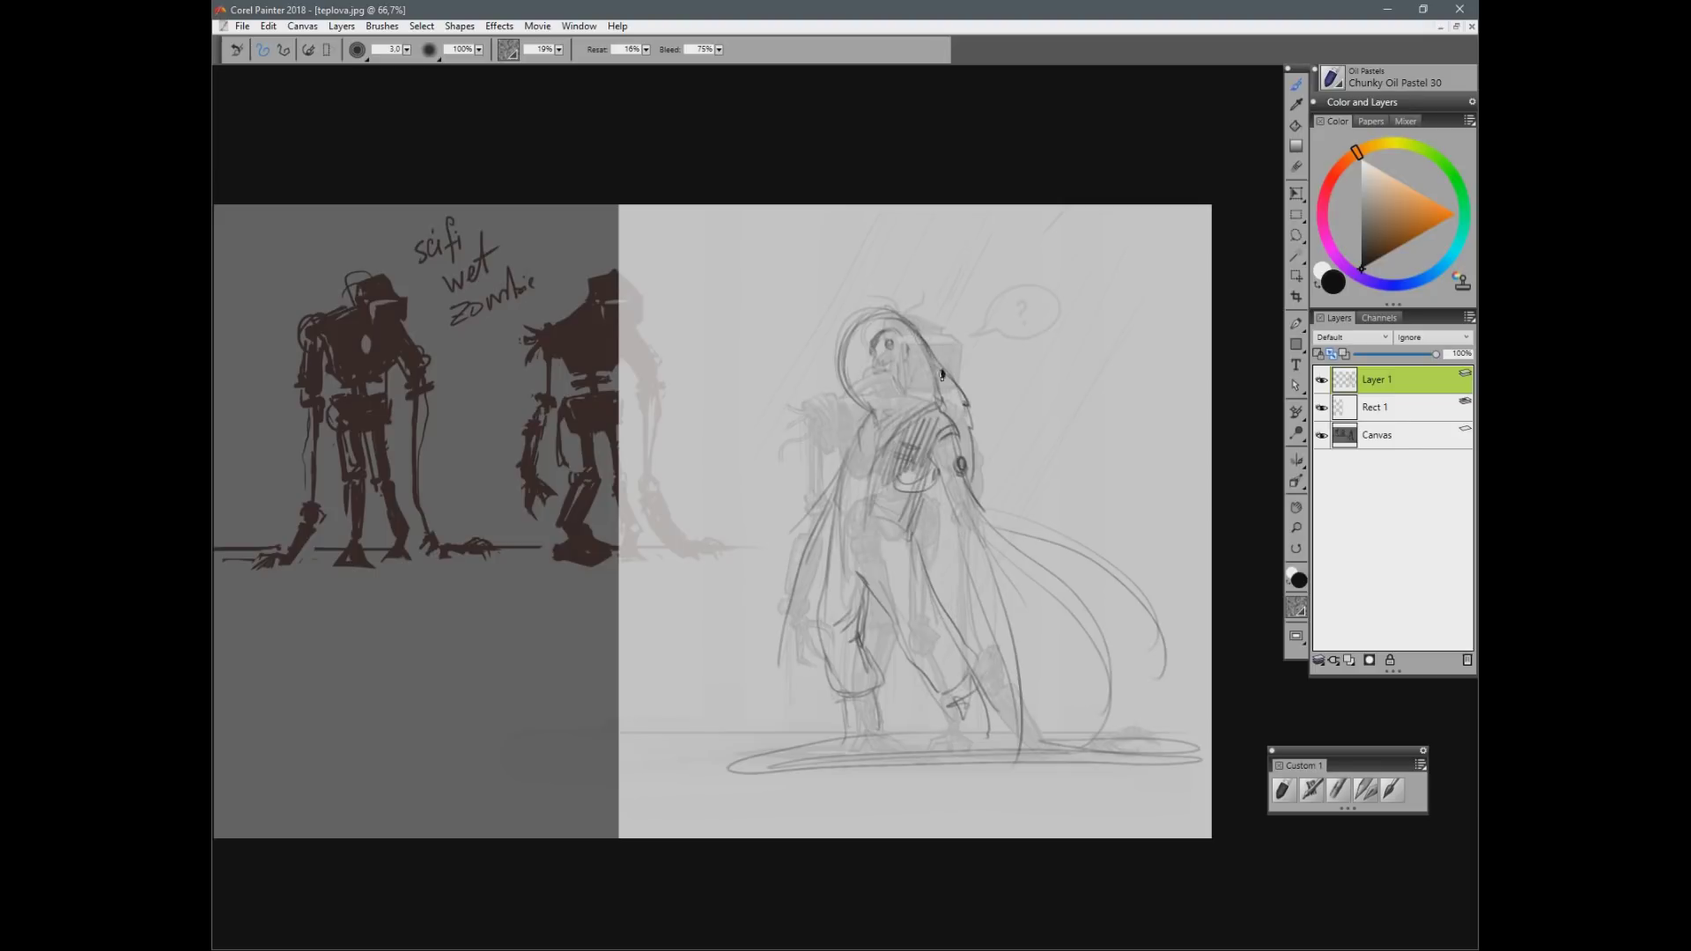
{"action": "mouse_move", "coordinate": [952, 401]}
{"action": "left_mouse_down"}
{"action": "mouse_move", "coordinate": [967, 436]}
{"action": "mouse_move", "coordinate": [935, 585]}
{"action": "mouse_move", "coordinate": [917, 509]}
{"action": "left_mouse_up"}
Step: Add the hanging cloth shape between the legs and darken the thigh's contour
{"action": "mouse_move", "coordinate": [883, 620]}
{"action": "left_mouse_down"}
{"action": "mouse_move", "coordinate": [917, 723]}
{"action": "mouse_move", "coordinate": [921, 695]}
{"action": "left_mouse_up"}
{"action": "mouse_move", "coordinate": [875, 590]}
{"action": "left_mouse_down"}
{"action": "mouse_move", "coordinate": [928, 674]}
{"action": "mouse_move", "coordinate": [922, 627]}
{"action": "left_mouse_up"}
{"action": "mouse_move", "coordinate": [917, 563]}
{"action": "left_mouse_down"}
{"action": "mouse_move", "coordinate": [913, 490]}
{"action": "mouse_move", "coordinate": [920, 510]}
{"action": "left_mouse_up"}
Step: Try adding windblown cloak strands that sweep out in front of the figure, and undo them
{"action": "mouse_move", "coordinate": [853, 435]}
{"action": "left_mouse_down"}
{"action": "mouse_move", "coordinate": [789, 451]}
{"action": "mouse_move", "coordinate": [689, 525]}
{"action": "mouse_move", "coordinate": [782, 480]}
{"action": "left_mouse_up"}
{"action": "left_click_drag", "start_coordinate": [662, 641], "coordinate": [833, 478]}
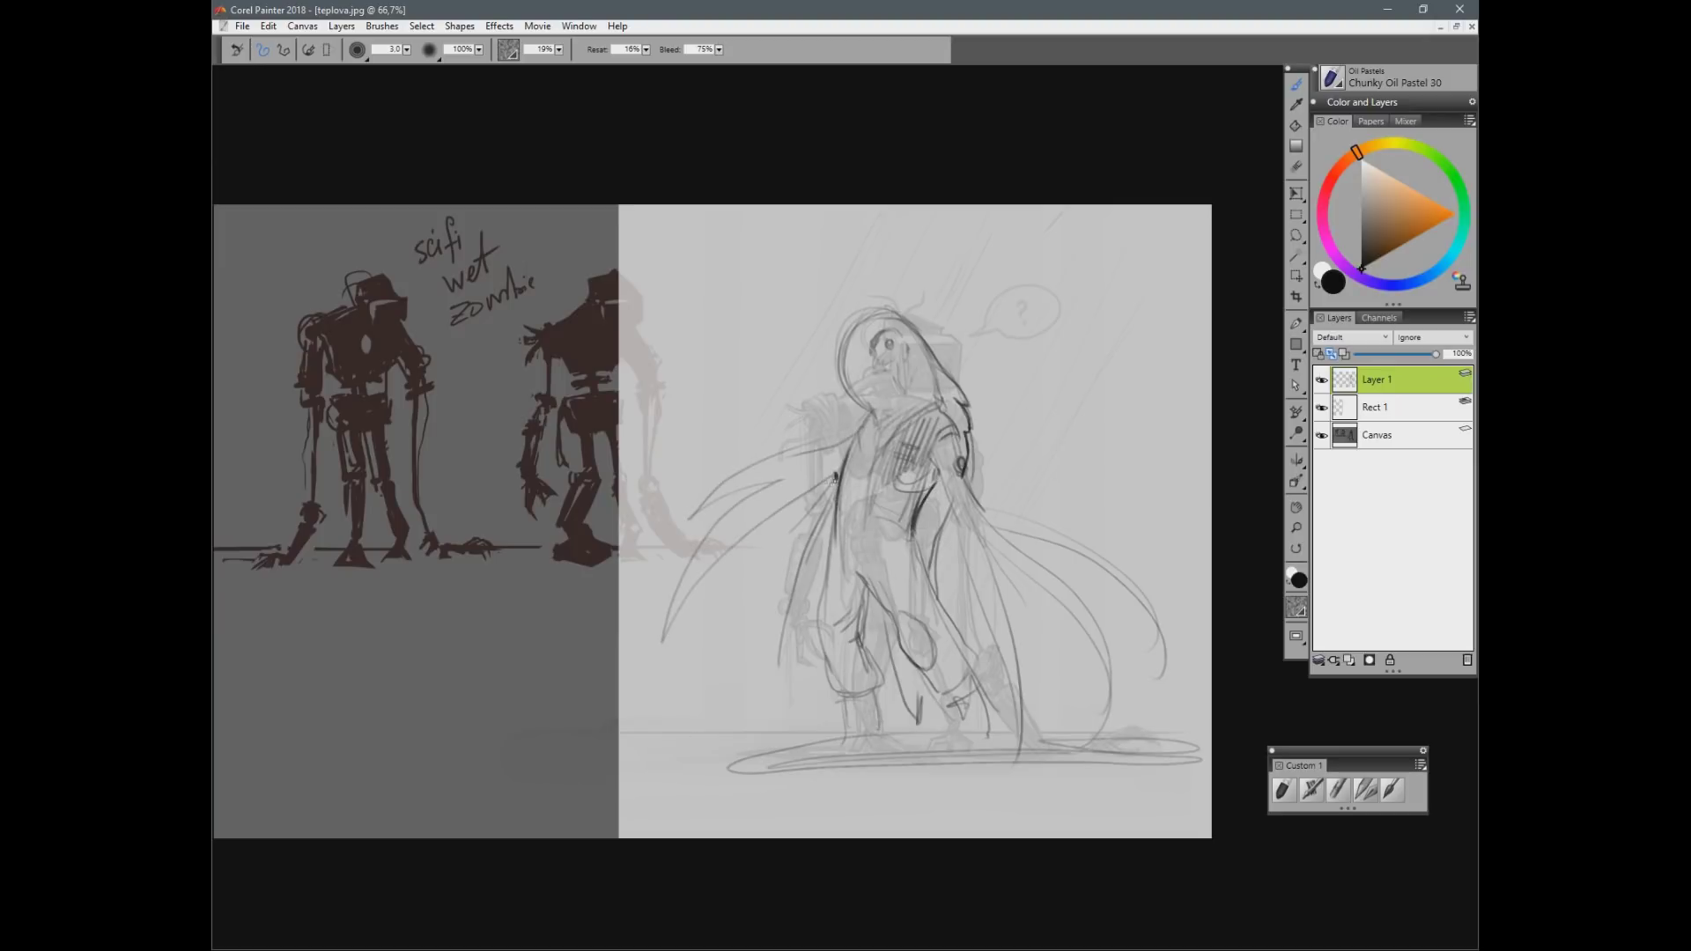
{"action": "key", "text": "ctrl+z"}
{"action": "key", "text": "ctrl+z"}
Step: Hide and show Layer 1 to compare the new sketch with the robot beneath it
{"action": "key", "text": "n"}
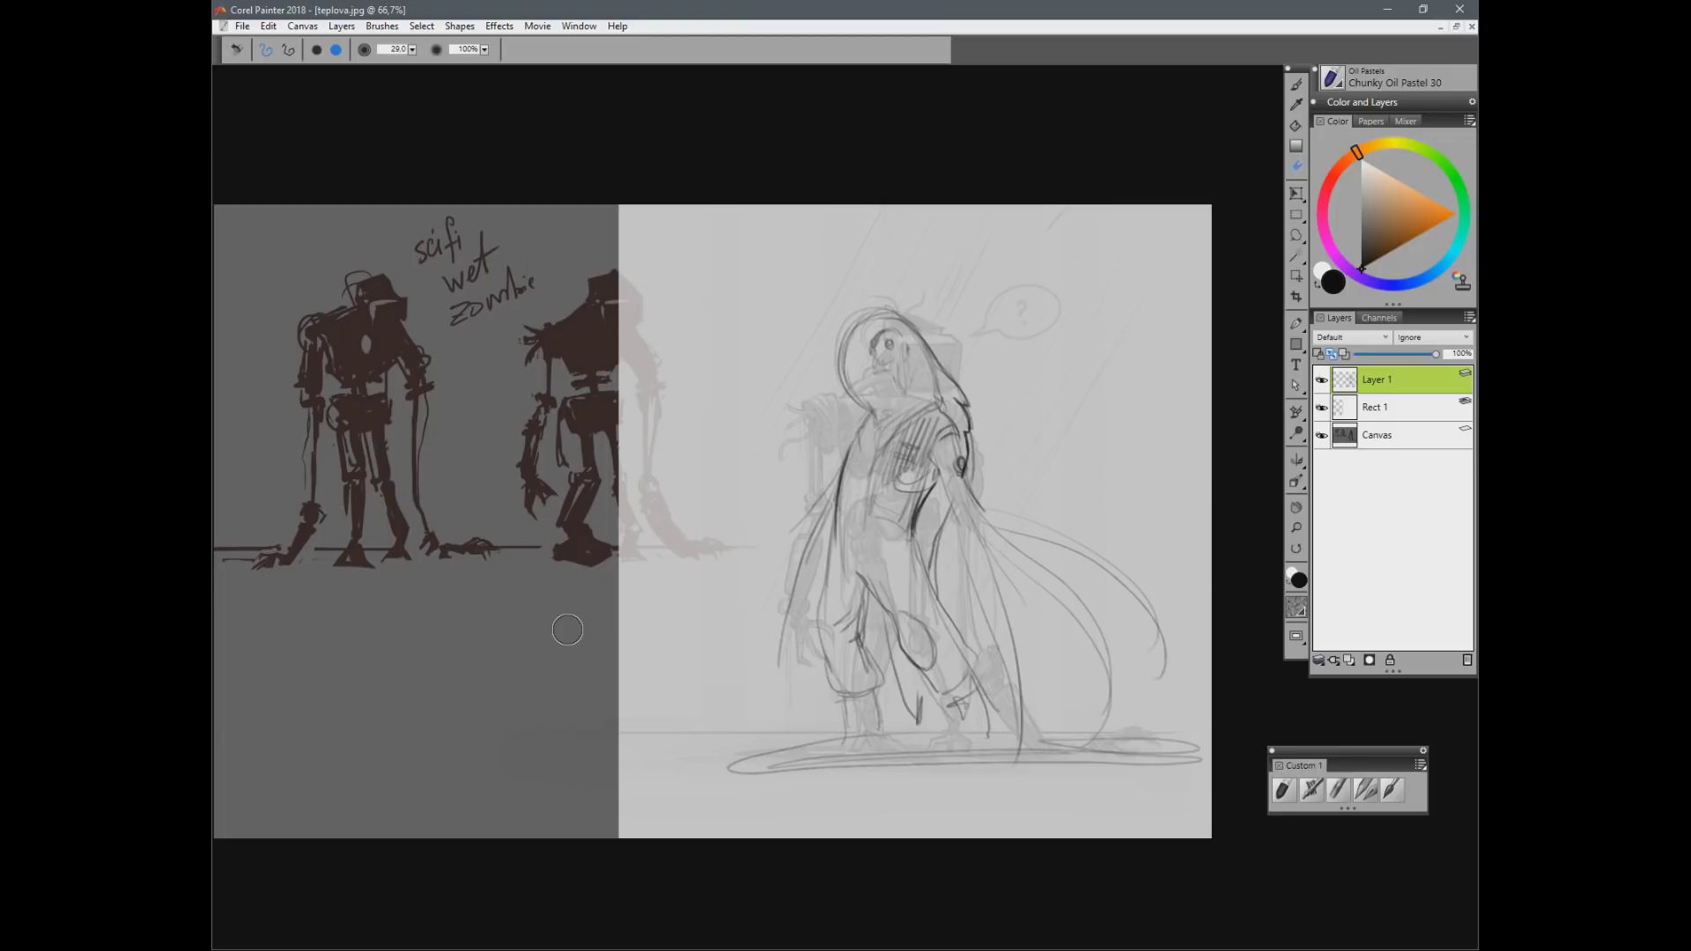
{"action": "key", "text": "b"}
{"action": "left_click", "coordinate": [1321, 380]}
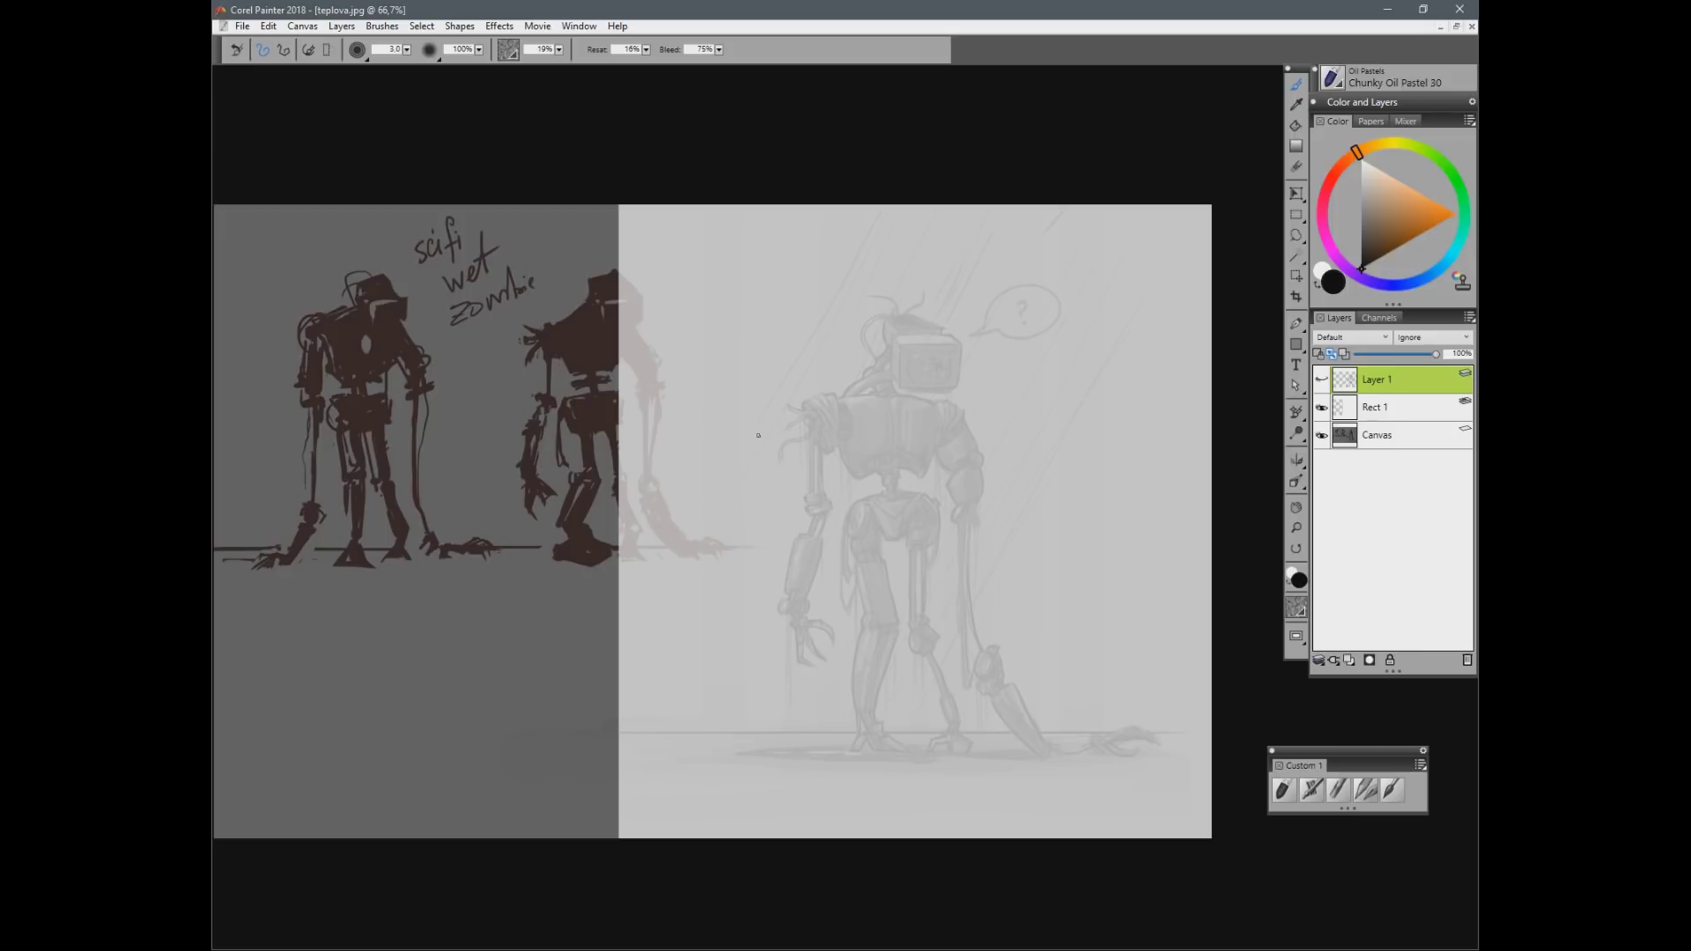
{"action": "left_click", "coordinate": [1322, 380]}
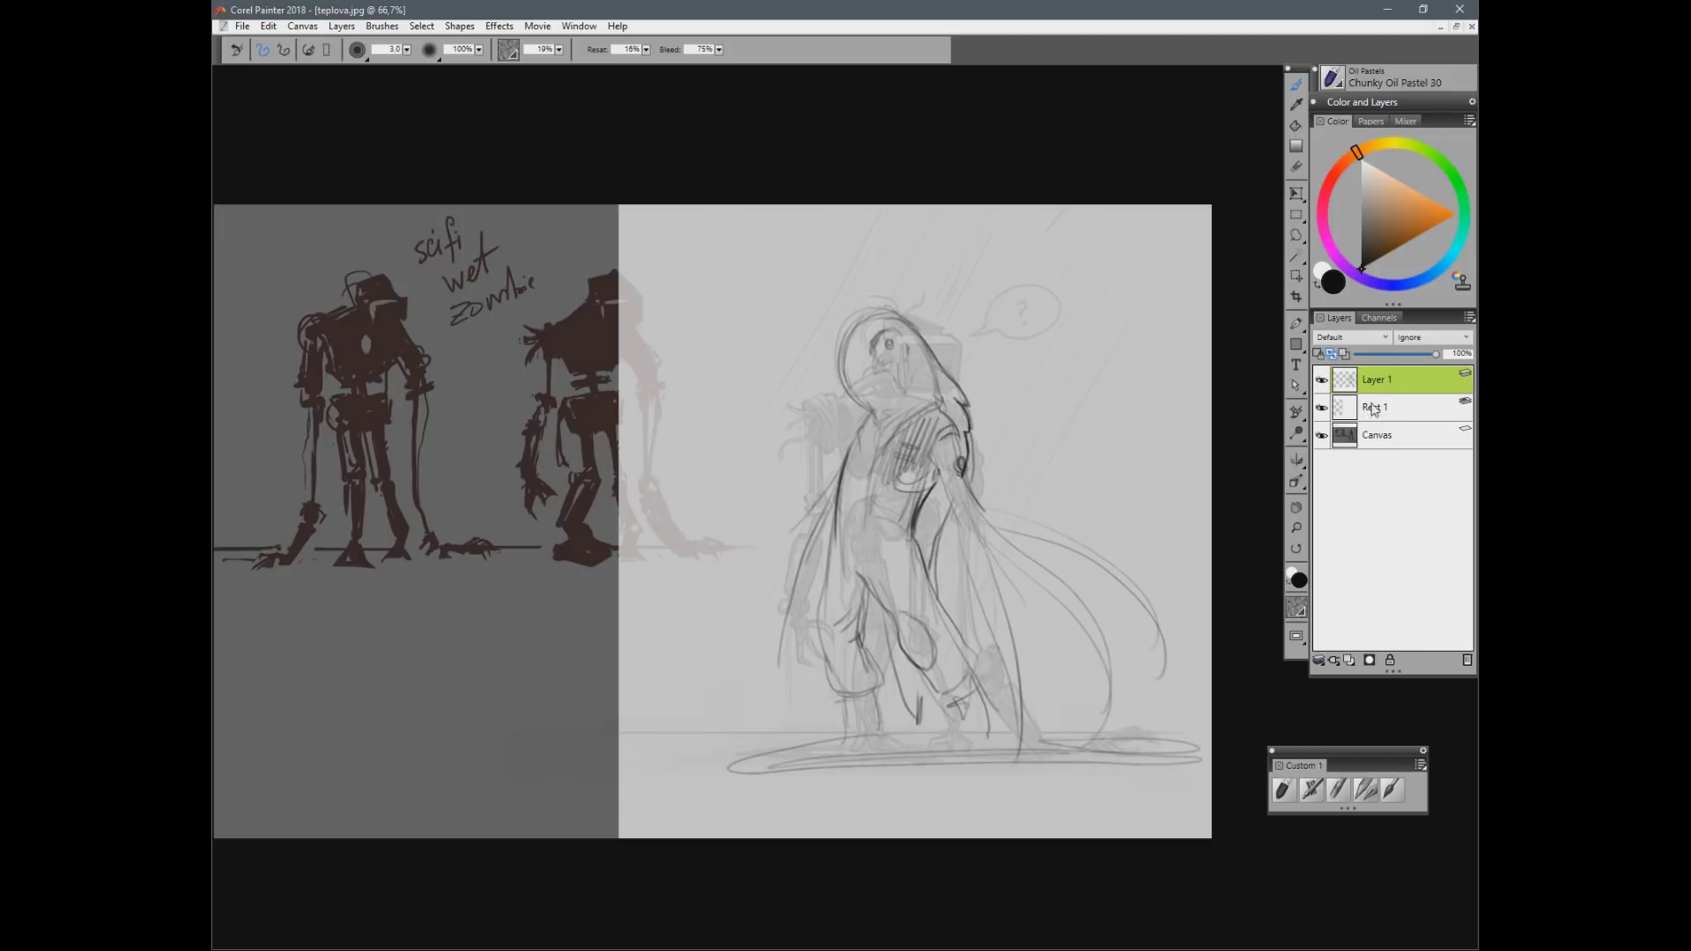
Step: Reinforce the hood's front edge and draw the jacket's collar, lapels and front opening
{"action": "left_click_drag", "start_coordinate": [844, 346], "coordinate": [865, 409]}
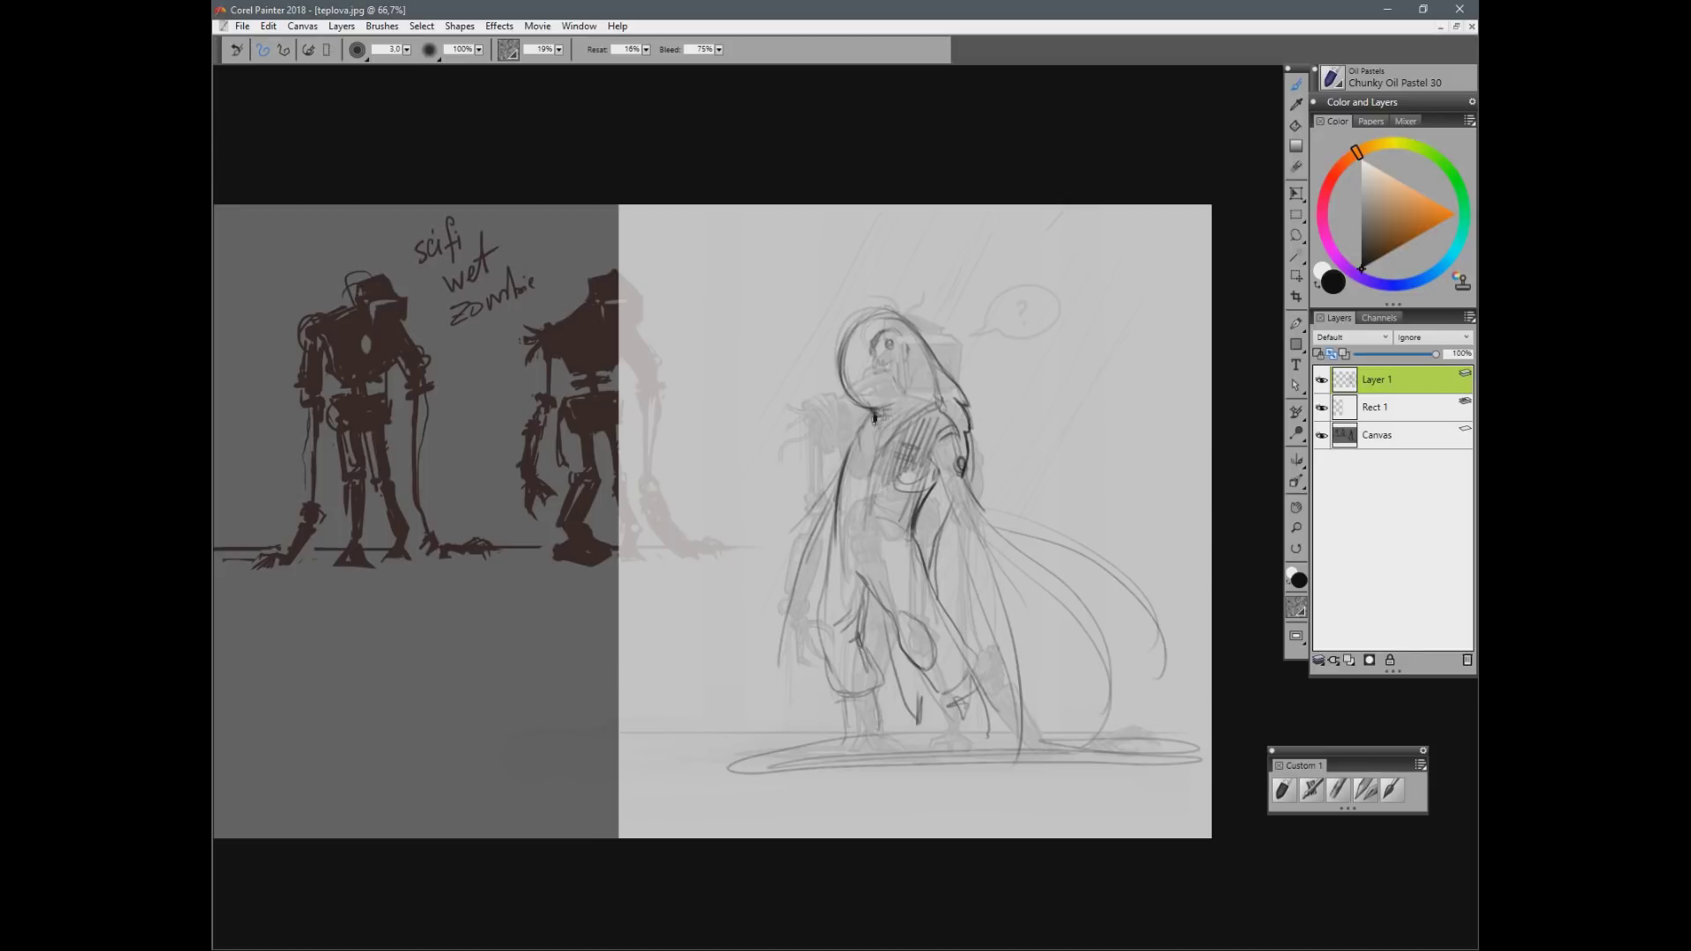
{"action": "mouse_move", "coordinate": [879, 431]}
{"action": "left_mouse_down"}
{"action": "mouse_move", "coordinate": [939, 402]}
{"action": "mouse_move", "coordinate": [883, 457]}
{"action": "mouse_move", "coordinate": [945, 410]}
{"action": "mouse_move", "coordinate": [923, 433]}
{"action": "mouse_move", "coordinate": [949, 416]}
{"action": "mouse_move", "coordinate": [960, 467]}
{"action": "mouse_move", "coordinate": [916, 426]}
{"action": "mouse_move", "coordinate": [866, 427]}
{"action": "mouse_move", "coordinate": [866, 499]}
{"action": "mouse_move", "coordinate": [896, 443]}
{"action": "mouse_move", "coordinate": [860, 539]}
{"action": "left_mouse_up"}
{"action": "key", "text": "n"}
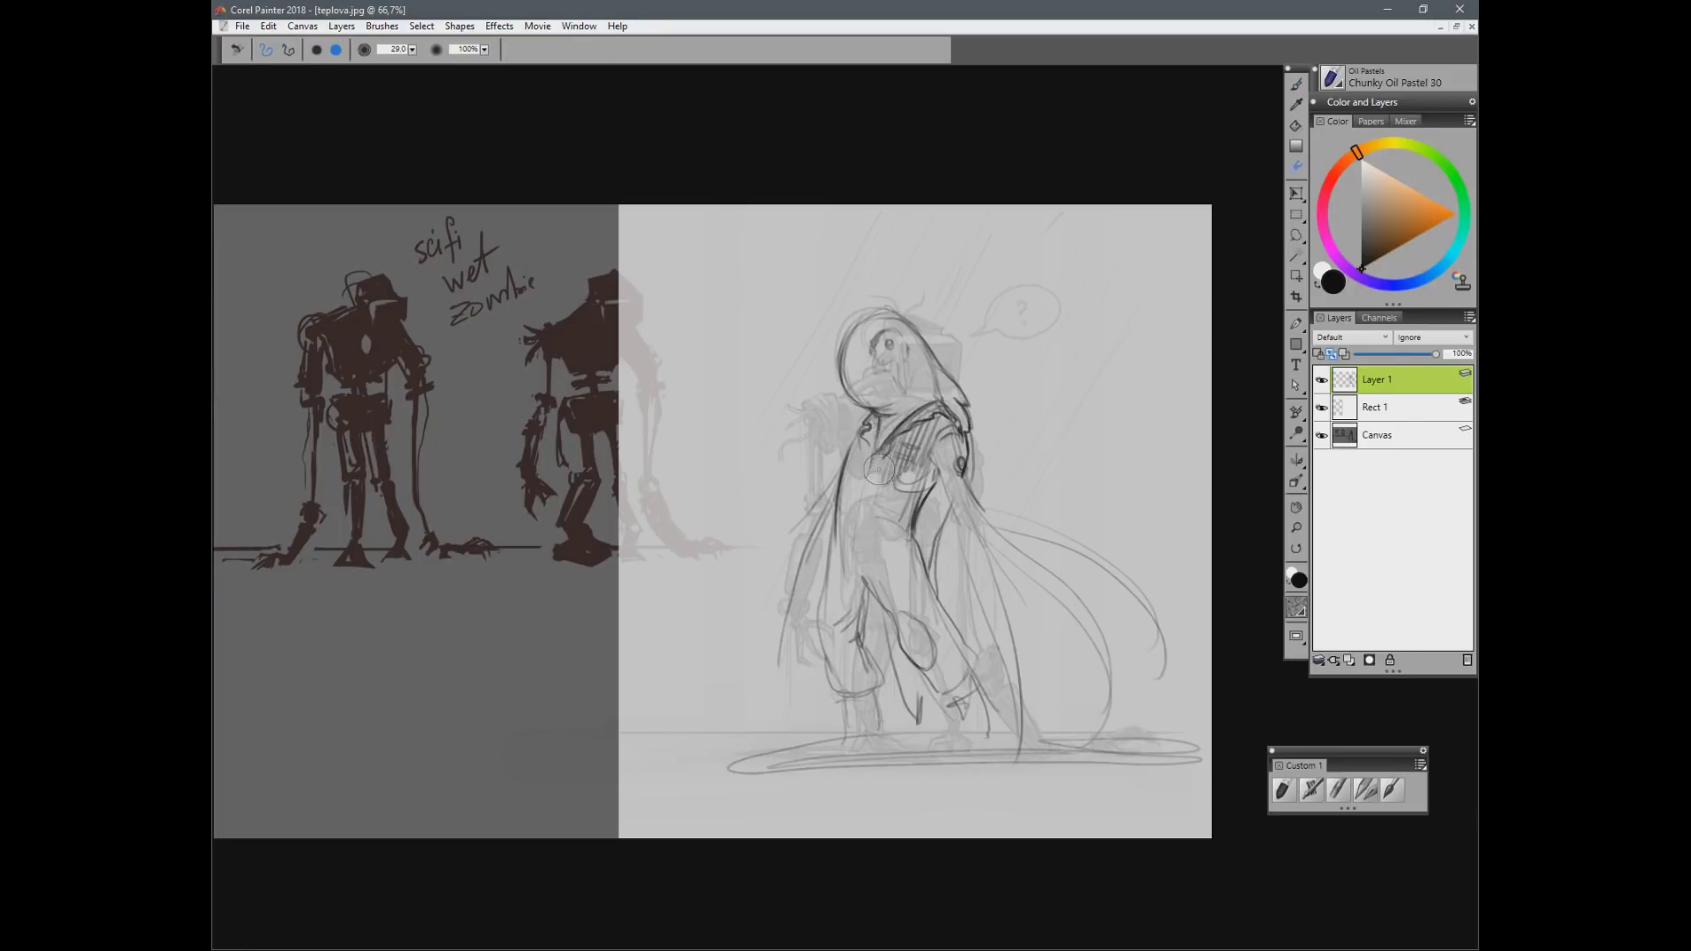
{"action": "key", "text": "b"}
Step: Draw a strap at the waist and the jacket's lower front edge, erasing and redrawing lines near the hip
{"action": "left_click_drag", "start_coordinate": [887, 513], "coordinate": [899, 525]}
{"action": "key", "text": "n"}
{"action": "key", "text": "b"}
{"action": "mouse_move", "coordinate": [918, 518]}
{"action": "left_mouse_down"}
{"action": "mouse_move", "coordinate": [929, 590]}
{"action": "mouse_move", "coordinate": [922, 508]}
{"action": "mouse_move", "coordinate": [839, 498]}
{"action": "mouse_move", "coordinate": [830, 557]}
{"action": "left_mouse_up"}
{"action": "left_click_drag", "start_coordinate": [838, 513], "coordinate": [826, 591]}
{"action": "key", "text": "n"}
{"action": "left_click_drag", "start_coordinate": [836, 529], "coordinate": [819, 588]}
{"action": "key", "text": "b"}
{"action": "mouse_move", "coordinate": [835, 531]}
{"action": "left_mouse_down"}
{"action": "mouse_move", "coordinate": [819, 600]}
{"action": "mouse_move", "coordinate": [838, 571]}
{"action": "left_mouse_up"}
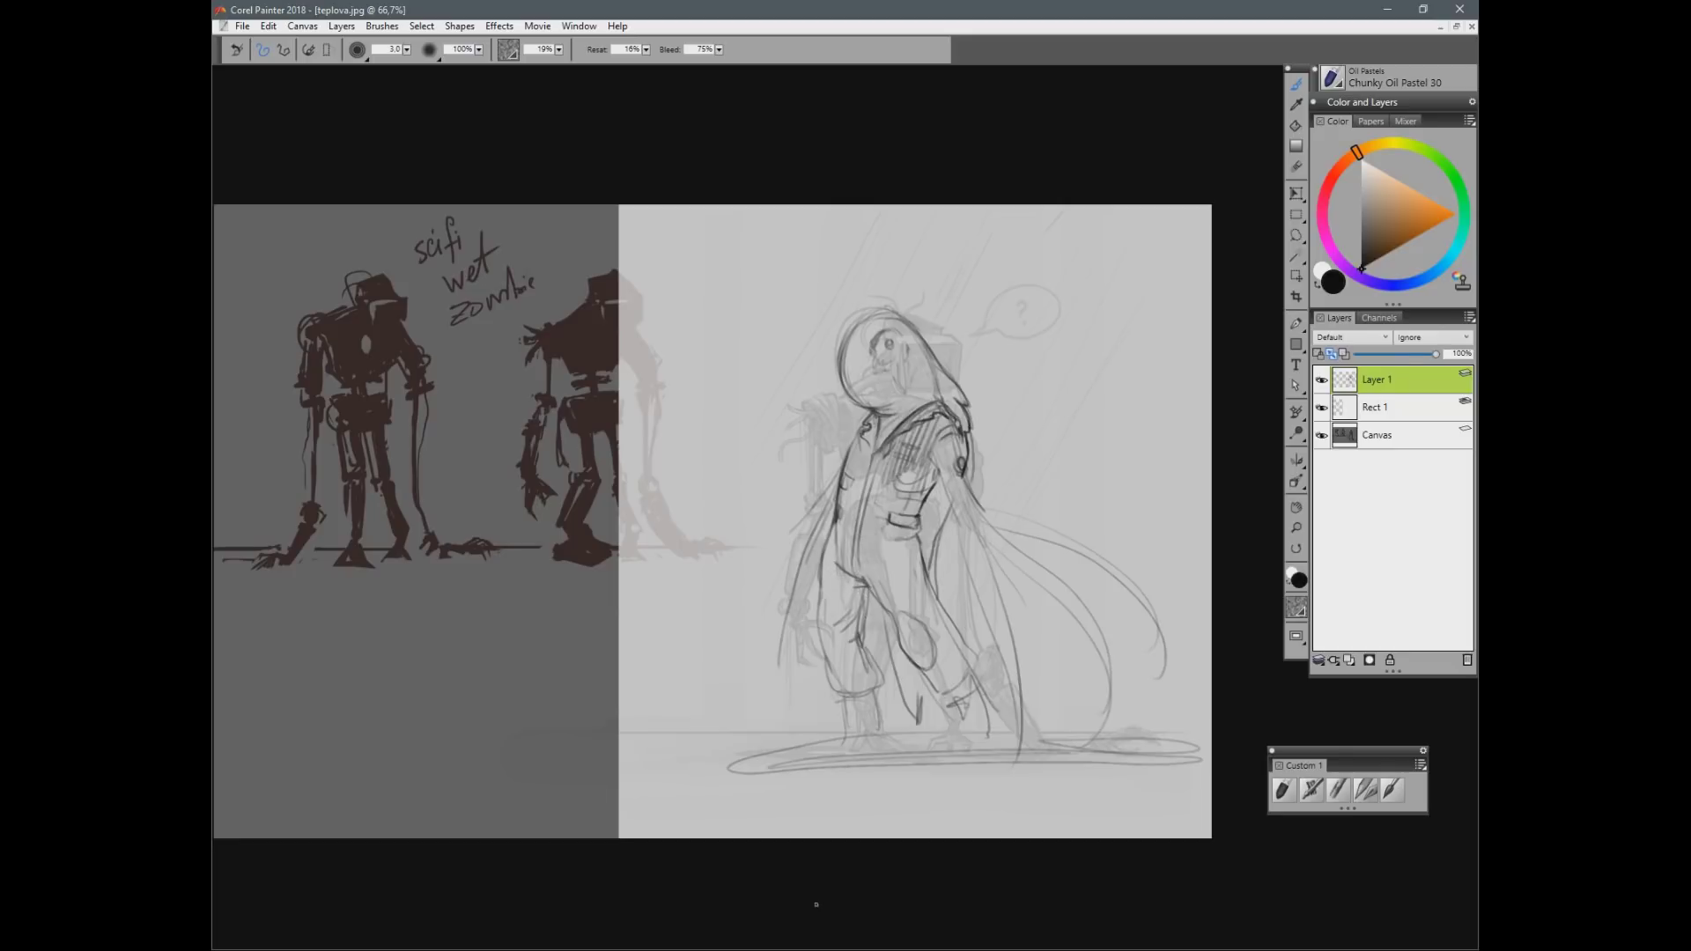
Step: Draw the pointed sleeve end below the shoulder and darken the facial features inside the hood
{"action": "mouse_move", "coordinate": [933, 465]}
{"action": "left_mouse_down"}
{"action": "mouse_move", "coordinate": [939, 500]}
{"action": "mouse_move", "coordinate": [962, 505]}
{"action": "left_mouse_up"}
{"action": "left_click_drag", "start_coordinate": [960, 505], "coordinate": [993, 513]}
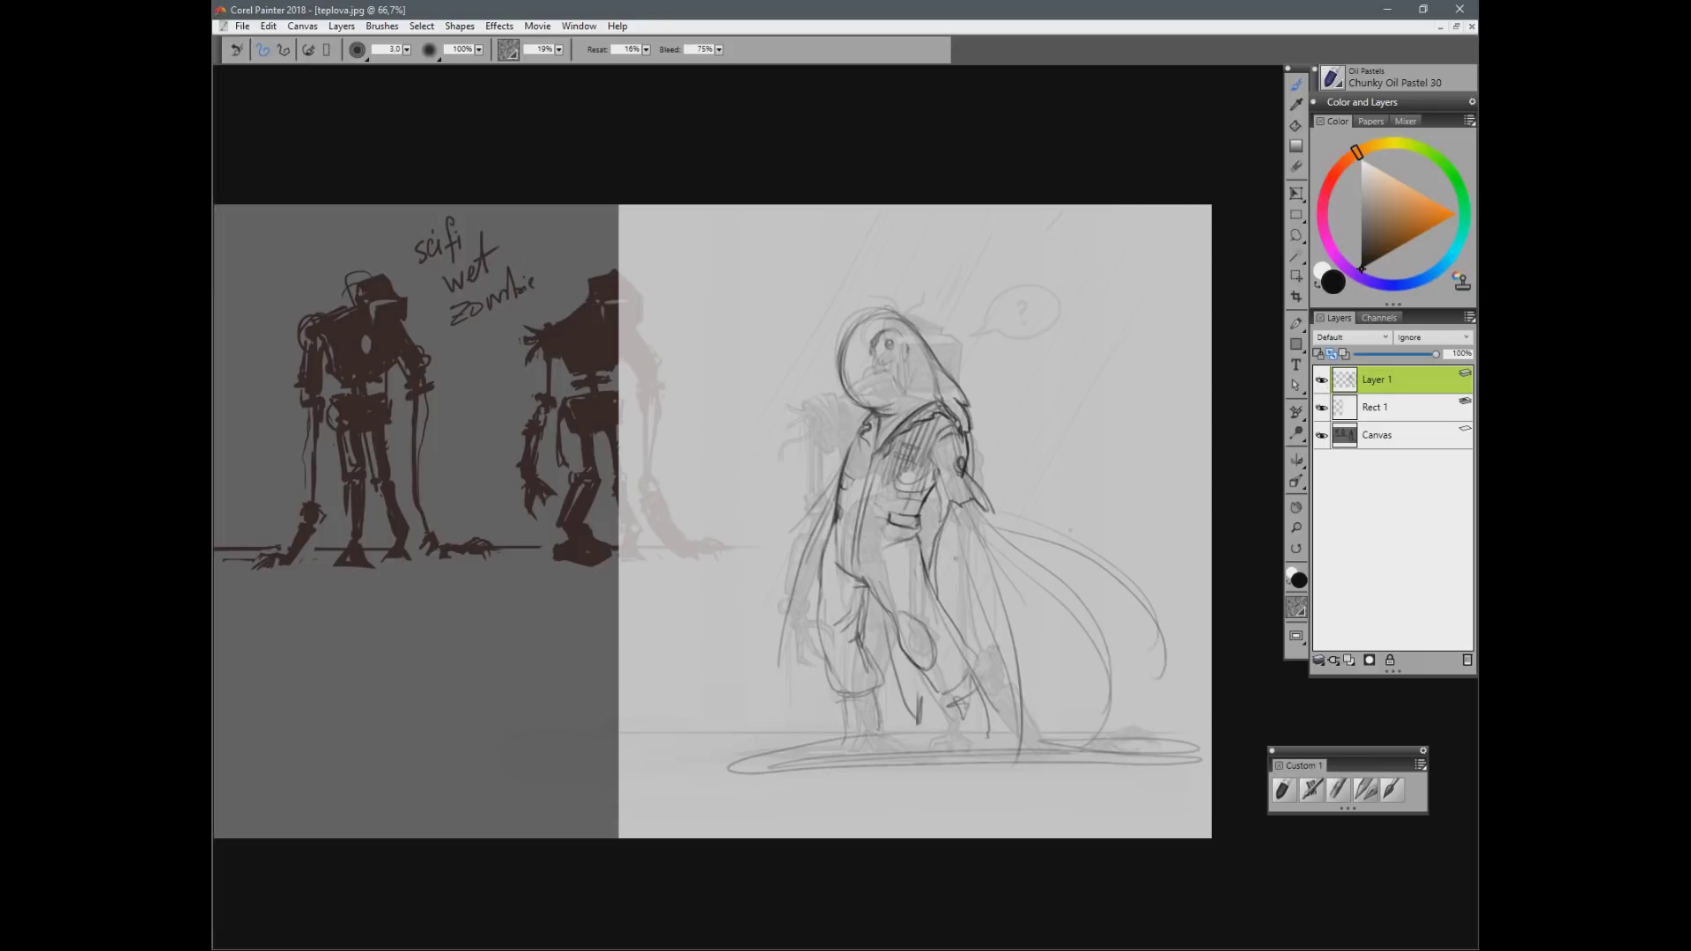
{"action": "left_click", "coordinate": [1321, 380]}
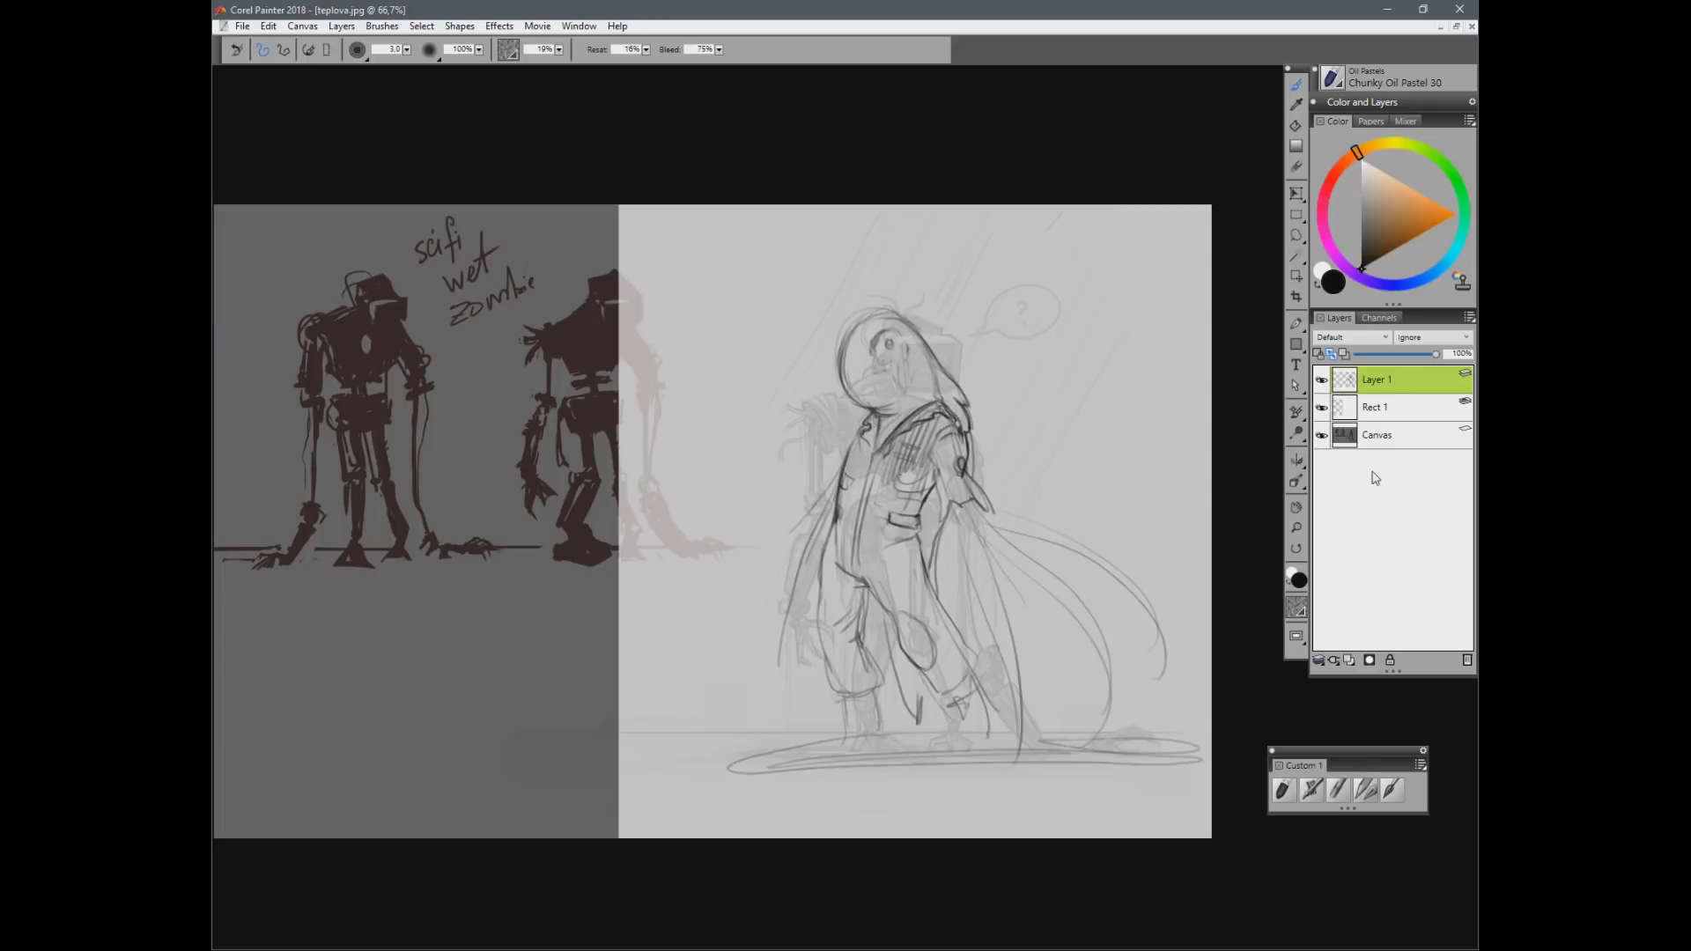
{"action": "left_click_drag", "start_coordinate": [877, 380], "coordinate": [897, 362]}
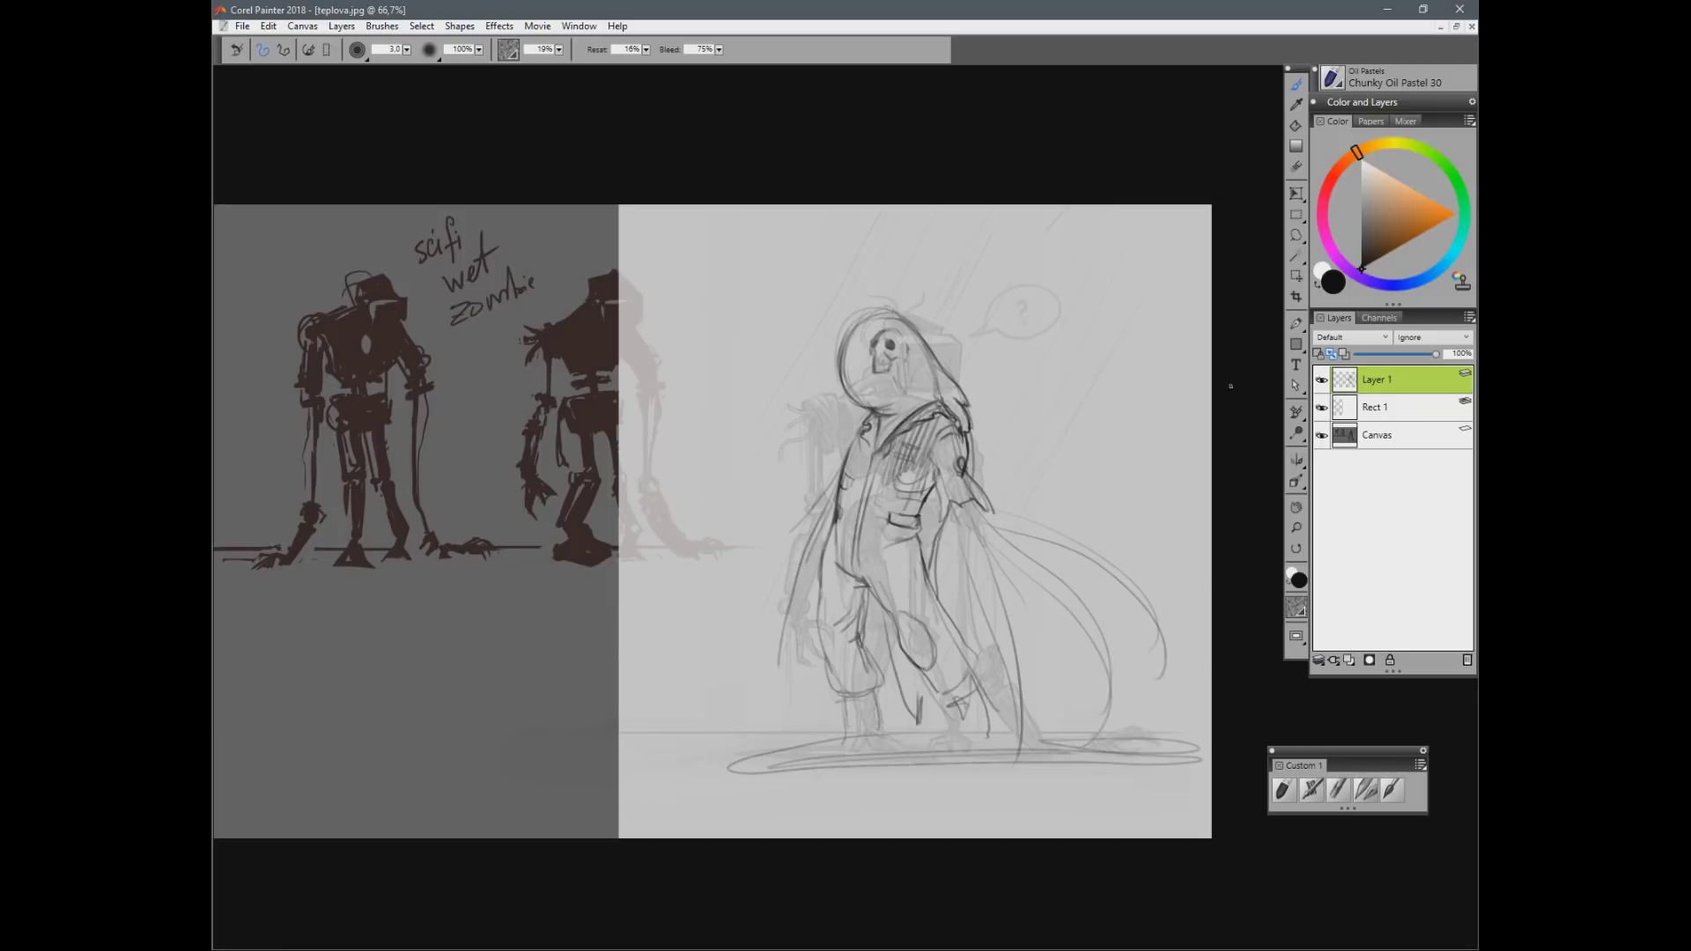
Step: Hide Layer 1 and Rect 1 to reveal the original robot drawing
{"action": "left_click", "coordinate": [1322, 380]}
{"action": "left_click", "coordinate": [1322, 407]}
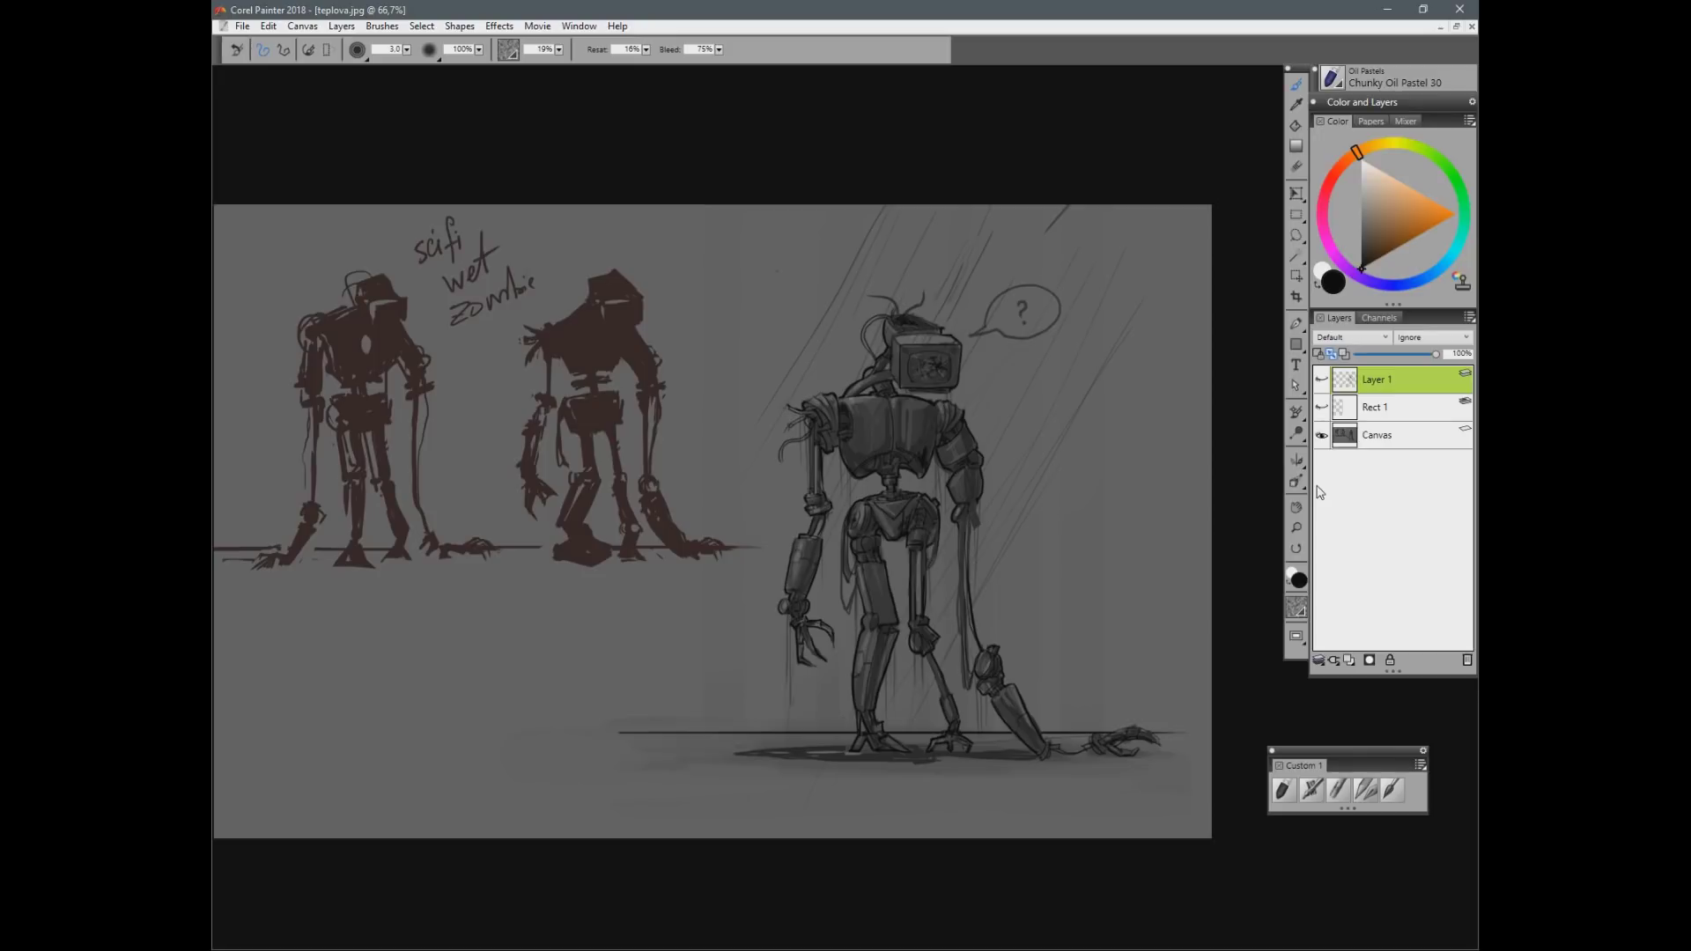
Step: Show Rect 1 and Layer 1 again over the original robot drawing
{"action": "left_click", "coordinate": [1322, 406]}
{"action": "left_click", "coordinate": [1322, 380]}
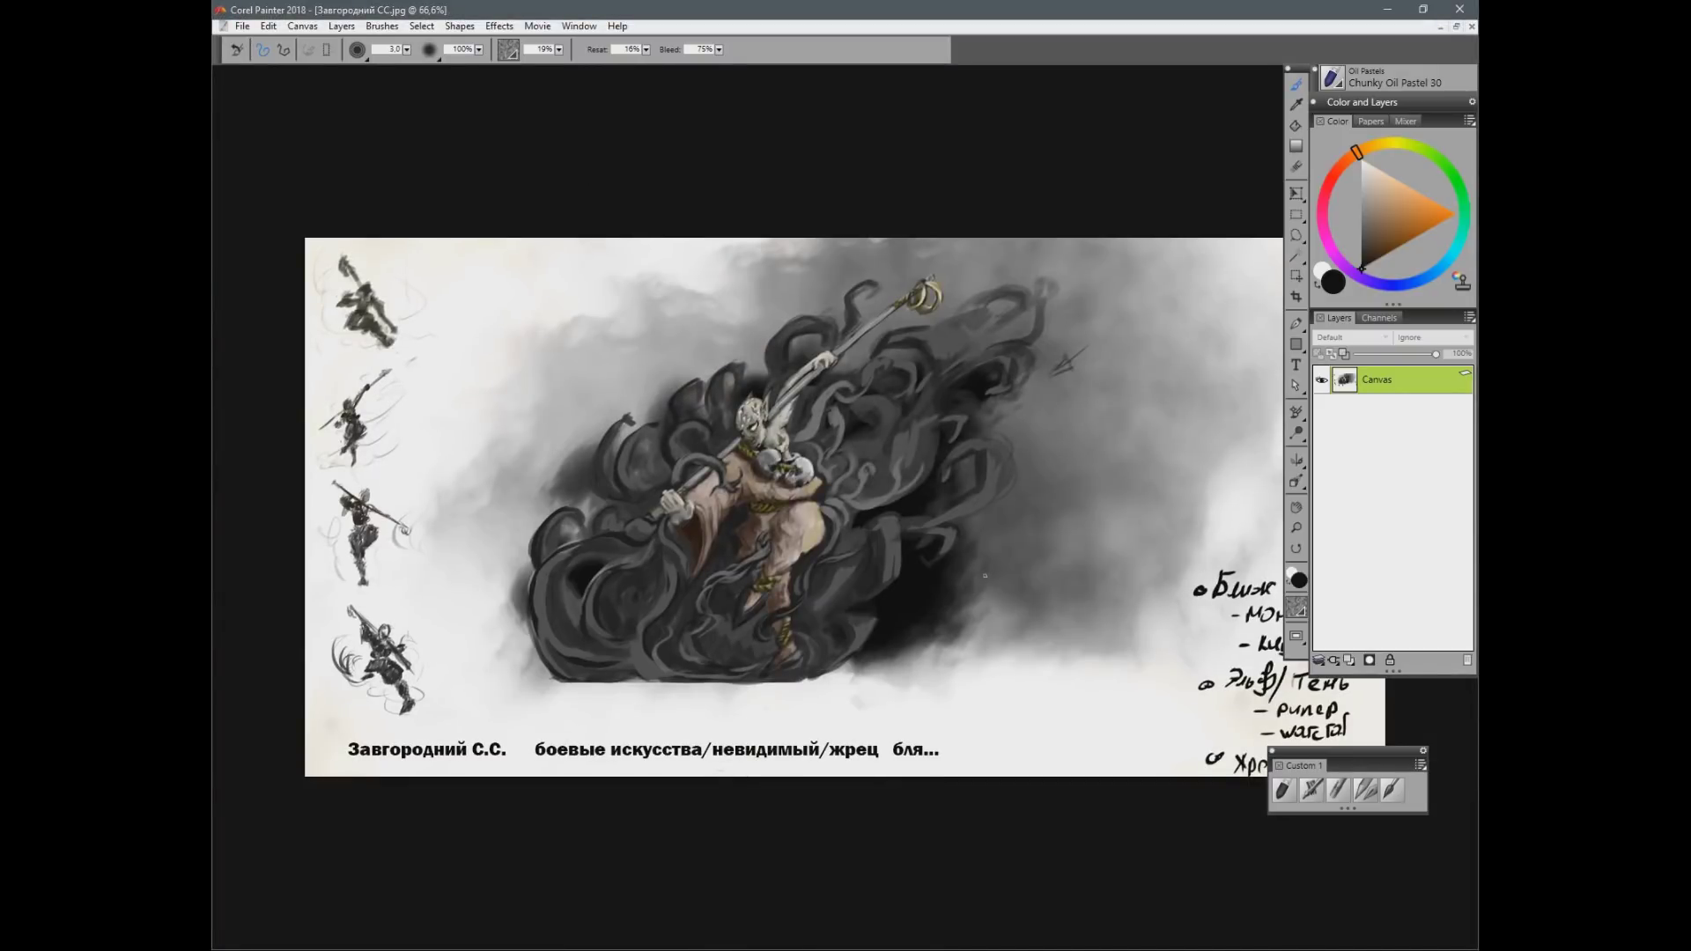
Step: Switch to the staff fighter illustration, cover it with a pale rectangle and set the rectangle's opacity to 77%
{"action": "left_click", "coordinate": [1297, 344]}
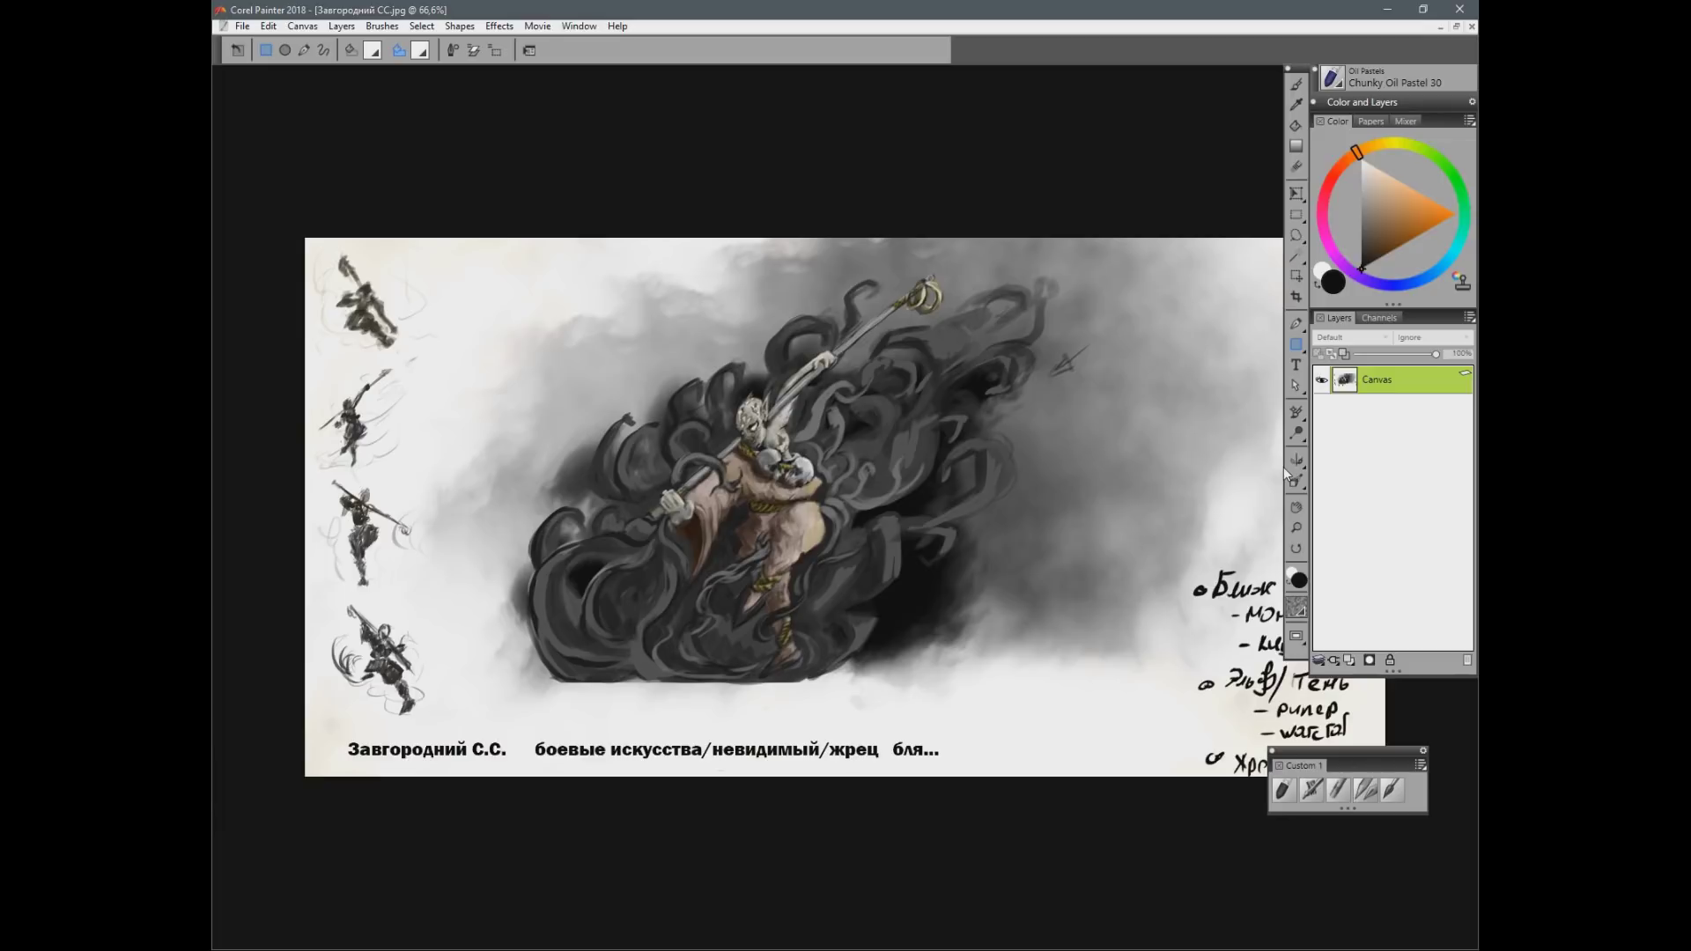
{"action": "key", "text": "Tab"}
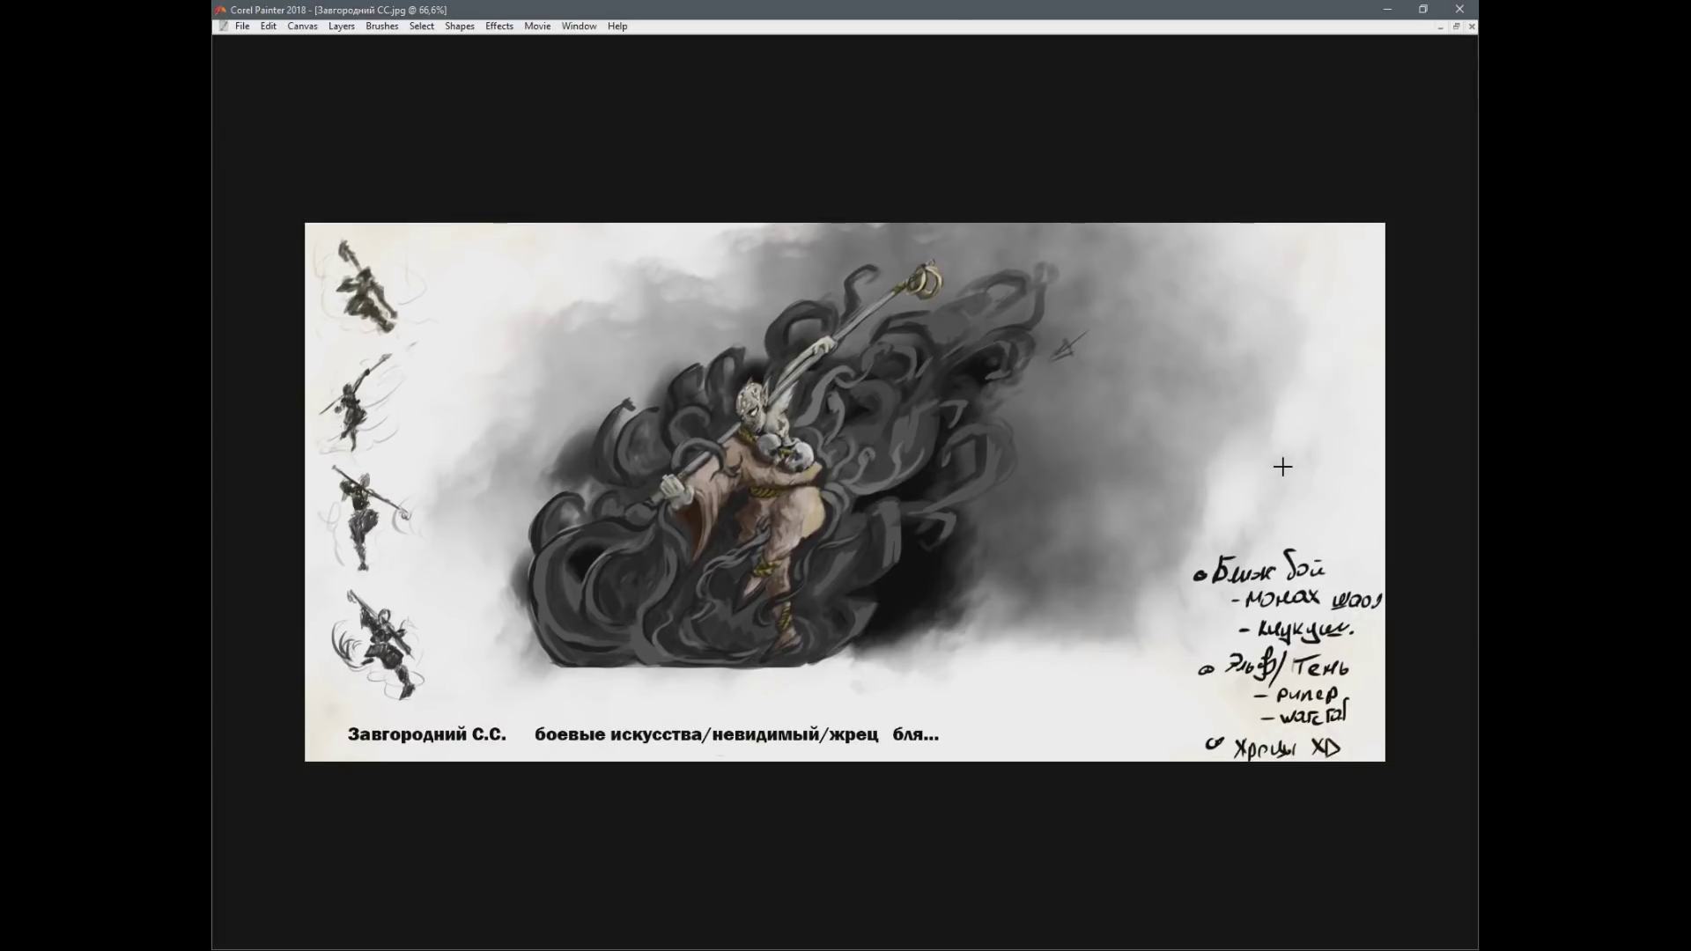
{"action": "left_click_drag", "start_coordinate": [968, 675], "coordinate": [1389, 821]}
{"action": "key", "text": "Tab"}
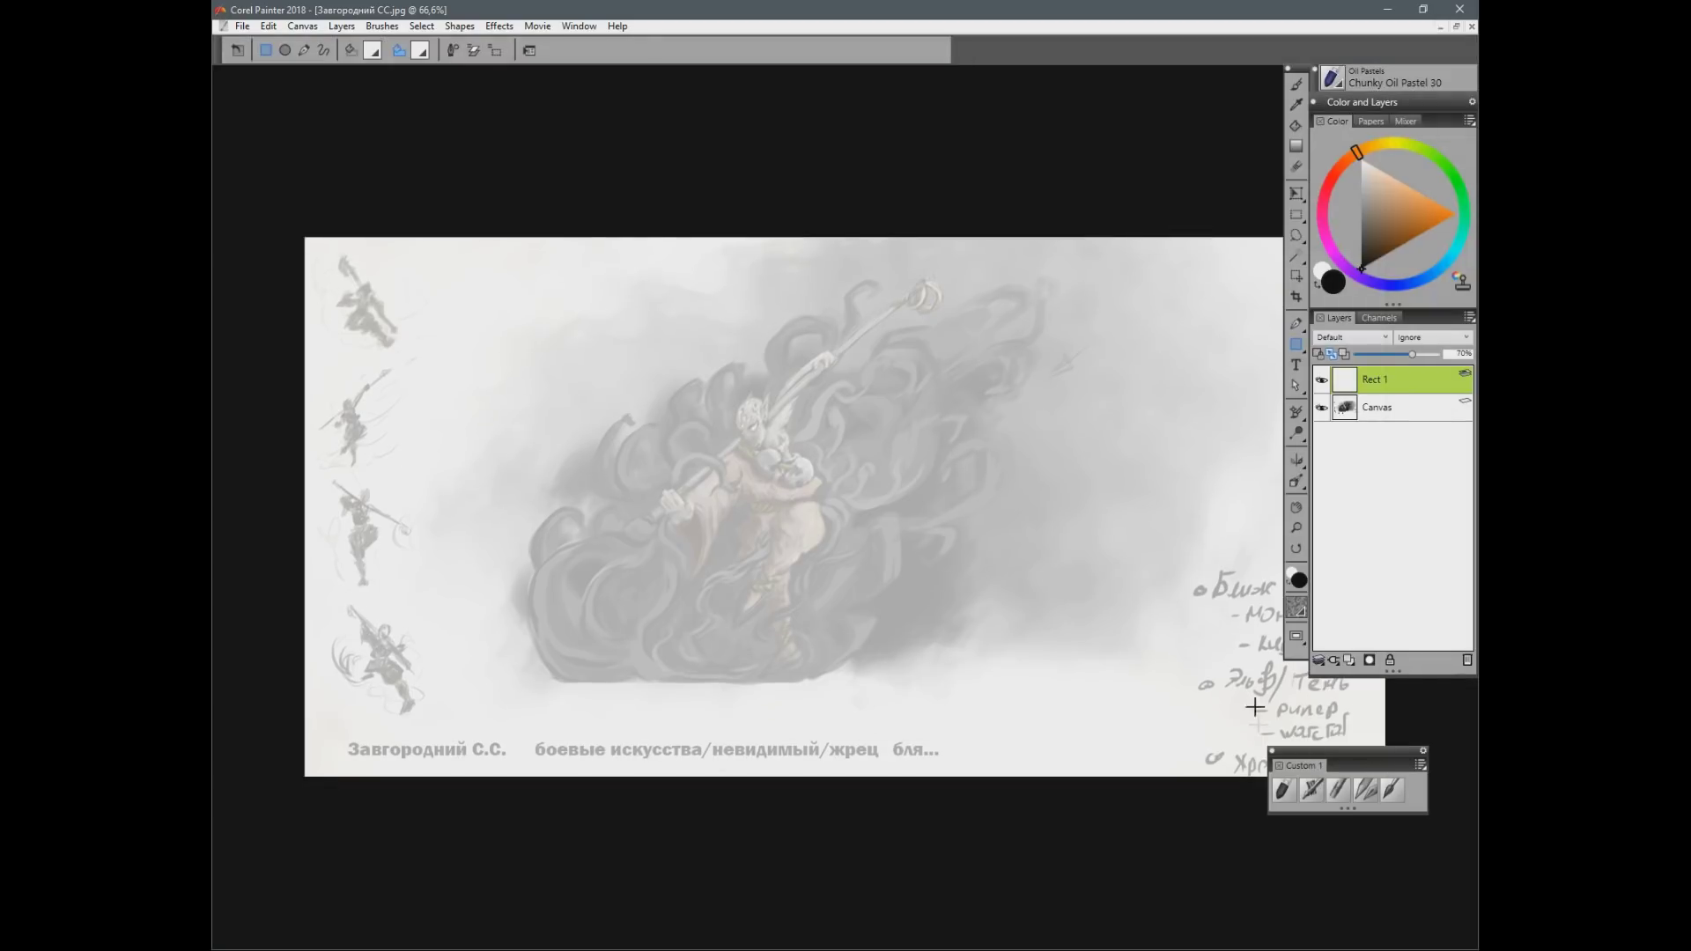
{"action": "left_click_drag", "start_coordinate": [1416, 355], "coordinate": [1420, 355]}
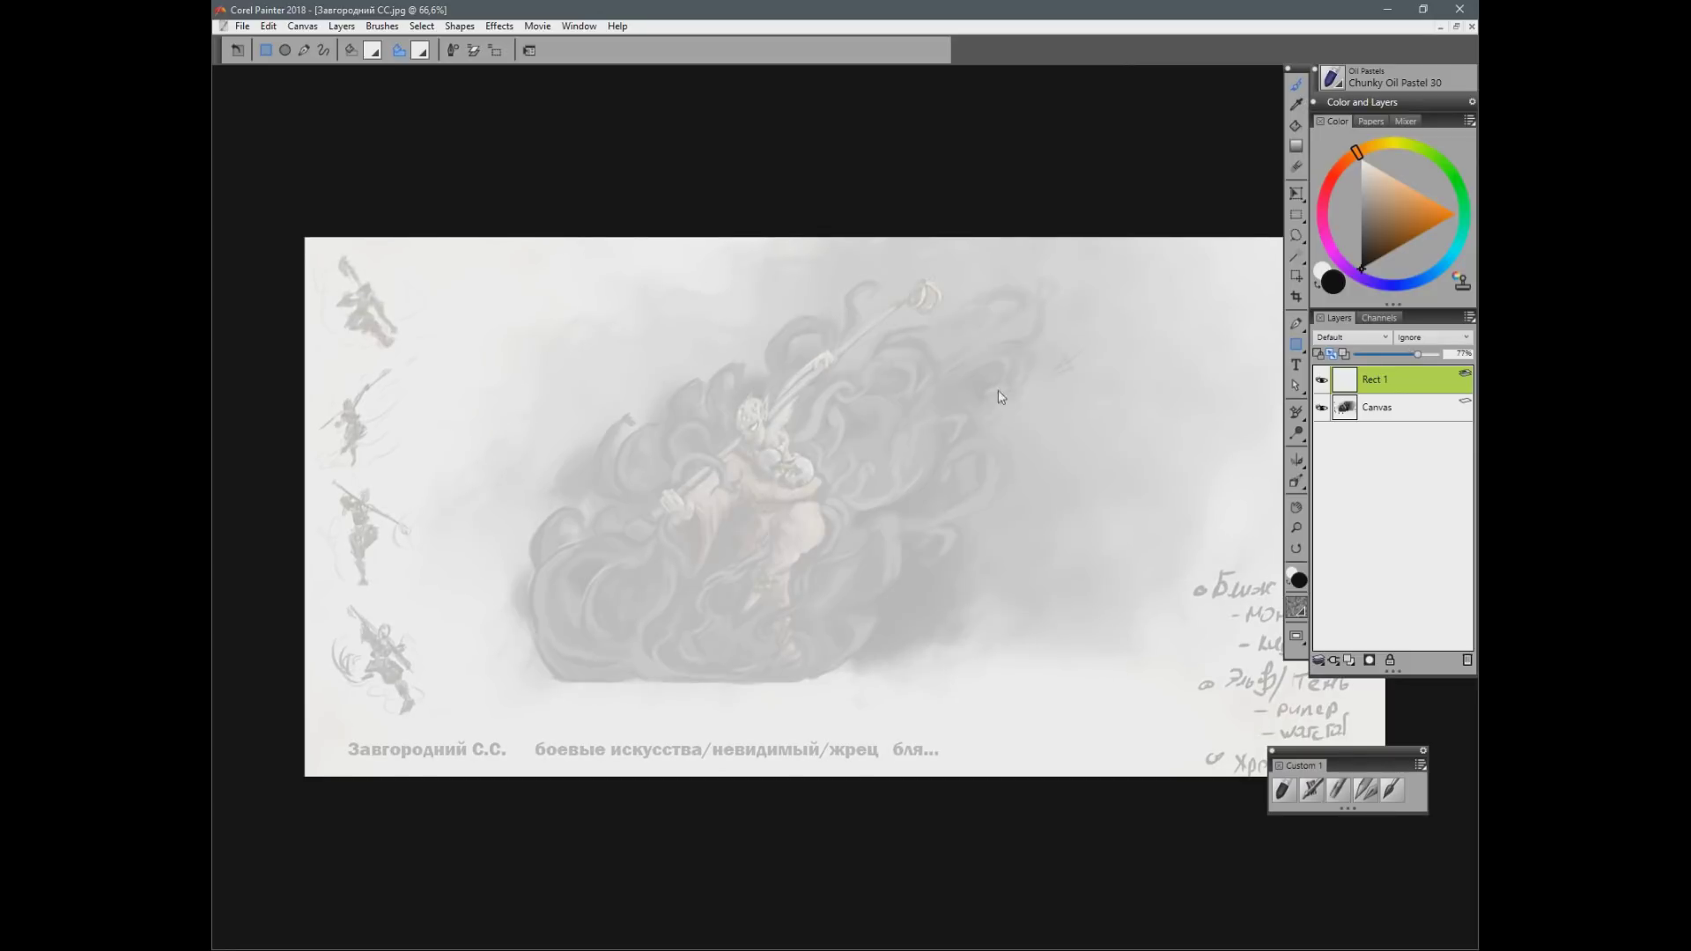
Step: Add a new layer above the rectangle and try a brush stroke on it, undoing the stroke
{"action": "left_click", "coordinate": [1296, 84]}
{"action": "key", "text": "ctrl+plus"}
{"action": "key", "text": "ctrl+plus"}
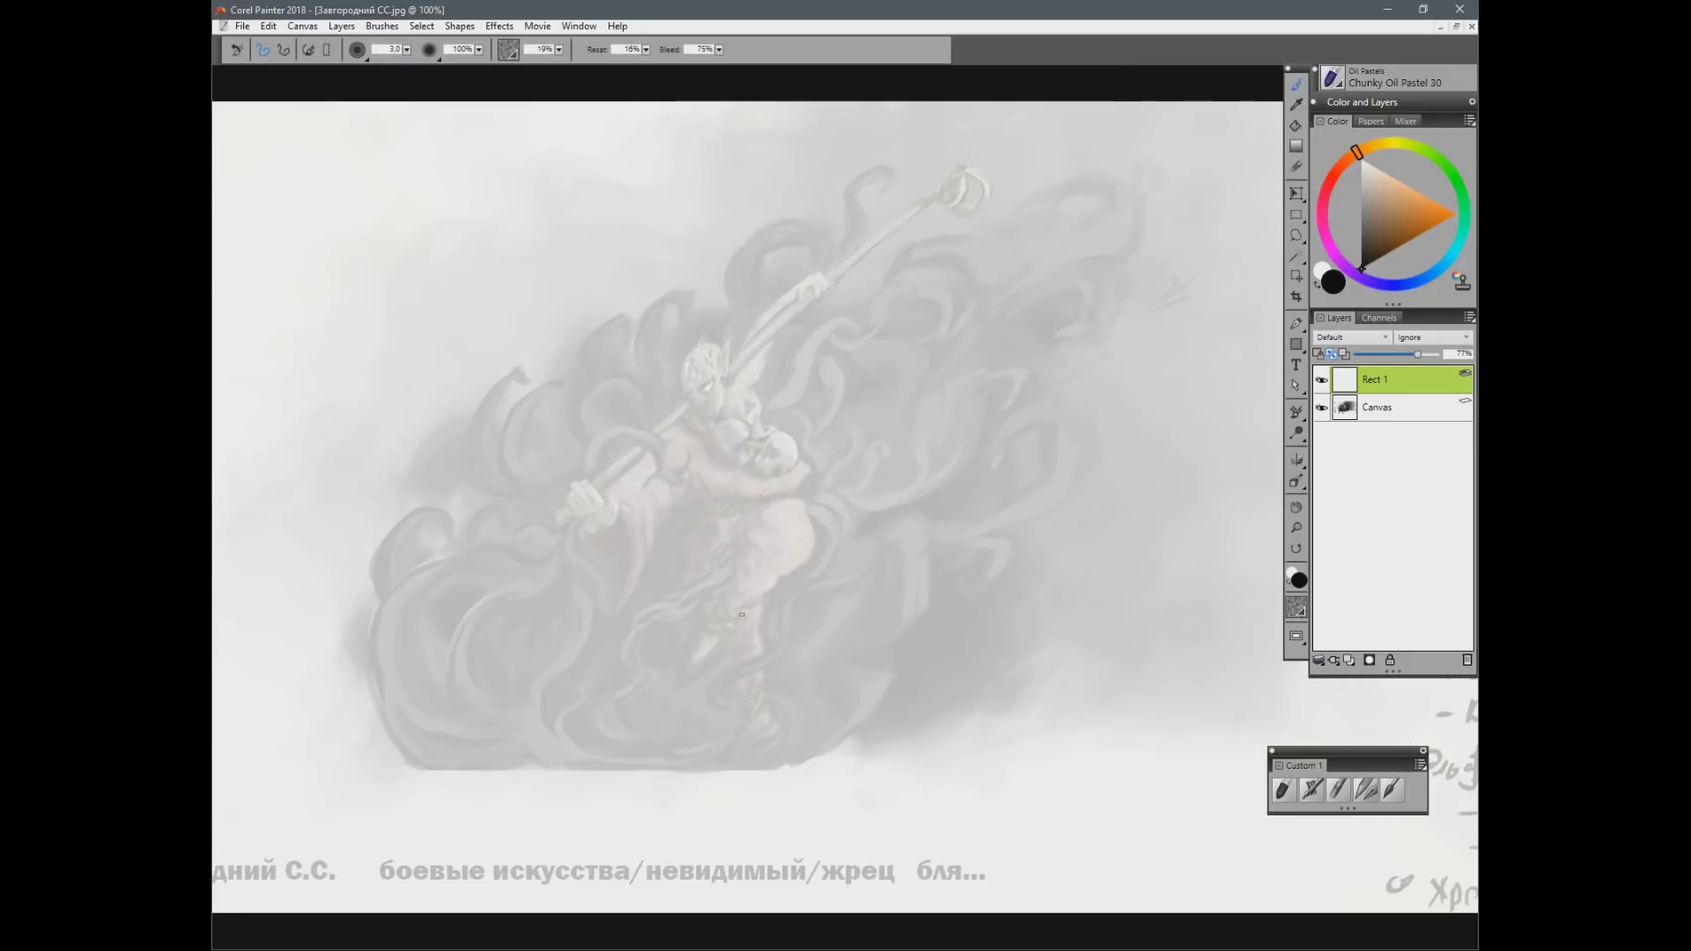
{"action": "key", "text": "ctrl+shift+n"}
{"action": "mouse_move", "coordinate": [808, 717]}
{"action": "left_mouse_down"}
{"action": "mouse_move", "coordinate": [573, 347]}
{"action": "mouse_move", "coordinate": [485, 758]}
{"action": "left_mouse_up"}
{"action": "key", "text": "ctrl+z"}
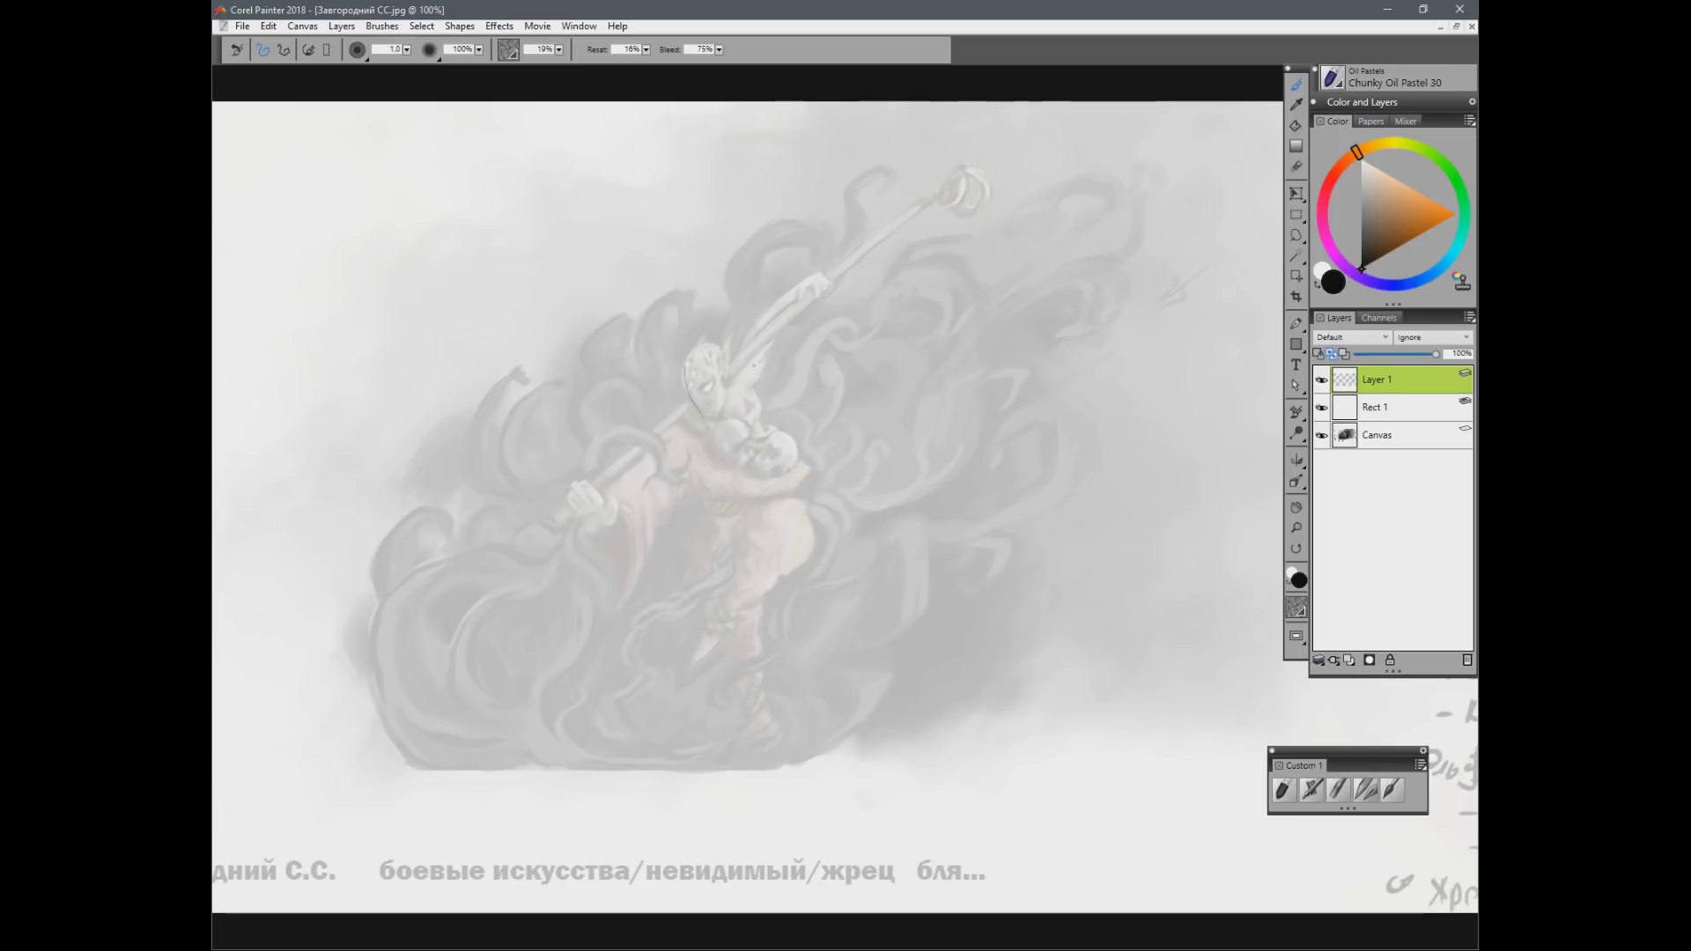
Step: Outline the fighter's face, pointed ear and the round beads on his chest
{"action": "key", "text": "ctrl+plus"}
{"action": "mouse_move", "coordinate": [694, 414]}
{"action": "left_mouse_down"}
{"action": "mouse_move", "coordinate": [767, 446]}
{"action": "mouse_move", "coordinate": [762, 396]}
{"action": "mouse_move", "coordinate": [727, 362]}
{"action": "left_mouse_up"}
{"action": "mouse_move", "coordinate": [628, 330]}
{"action": "left_mouse_down"}
{"action": "mouse_move", "coordinate": [648, 315]}
{"action": "mouse_move", "coordinate": [618, 348]}
{"action": "mouse_move", "coordinate": [628, 361]}
{"action": "mouse_move", "coordinate": [665, 324]}
{"action": "mouse_move", "coordinate": [642, 264]}
{"action": "mouse_move", "coordinate": [606, 297]}
{"action": "mouse_move", "coordinate": [601, 340]}
{"action": "mouse_move", "coordinate": [643, 377]}
{"action": "mouse_move", "coordinate": [674, 324]}
{"action": "mouse_move", "coordinate": [612, 320]}
{"action": "mouse_move", "coordinate": [627, 304]}
{"action": "mouse_move", "coordinate": [623, 321]}
{"action": "left_mouse_up"}
{"action": "key", "text": "]"}
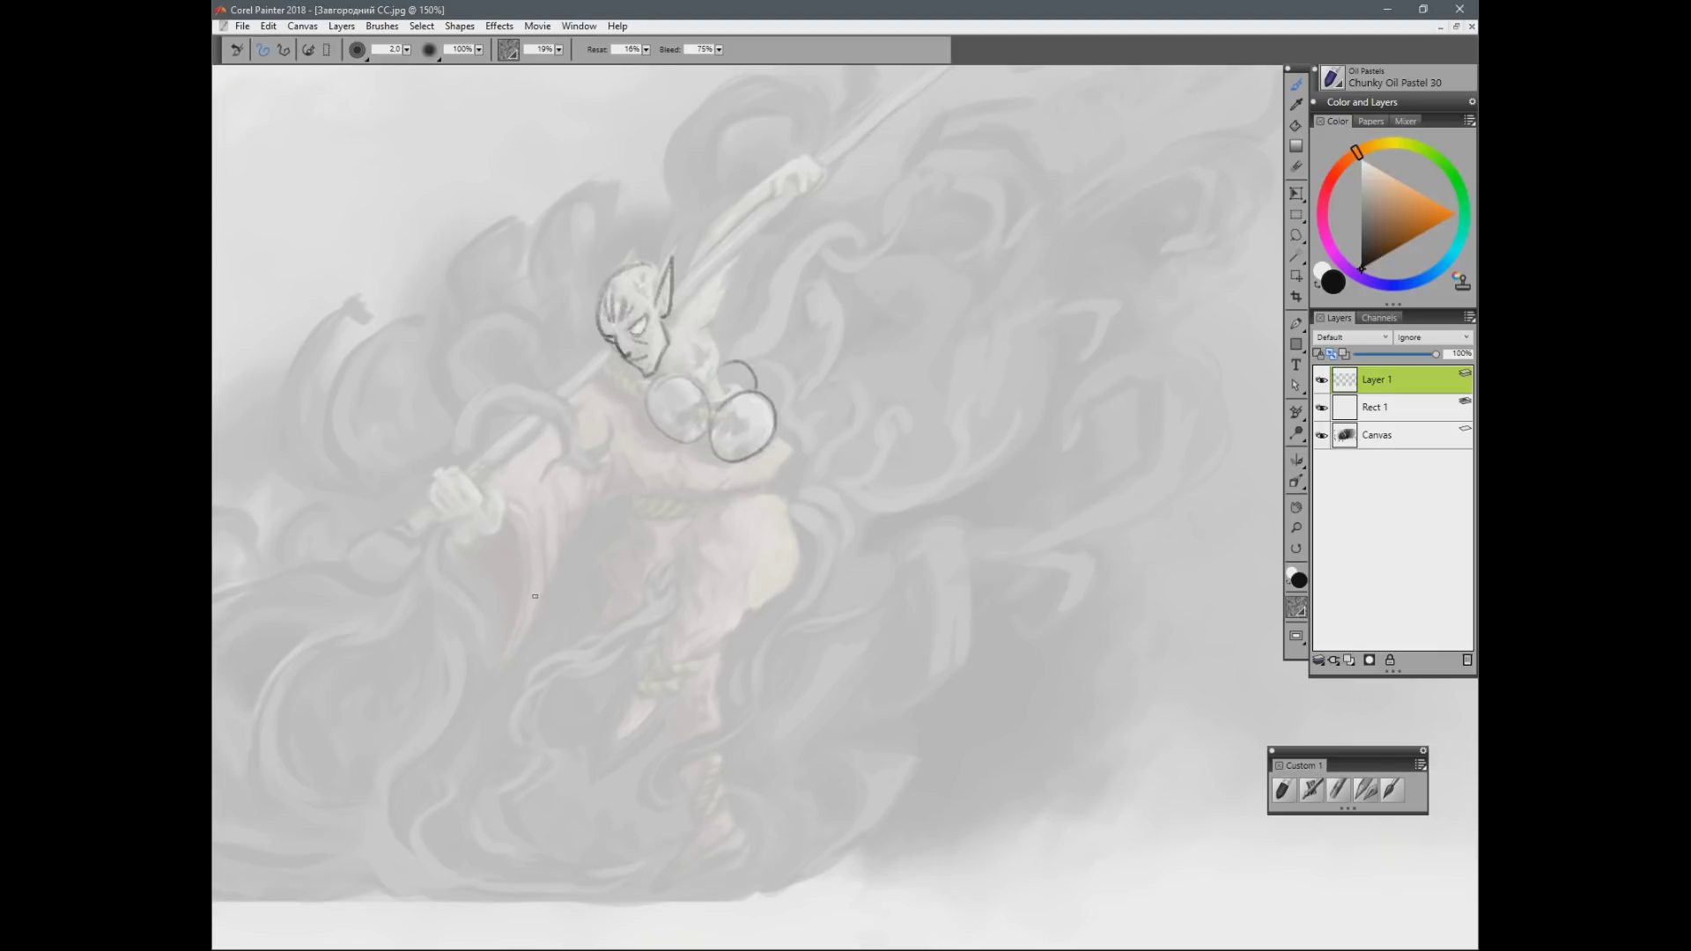
Step: Rough in a new standing figure's torso and wide conical hat in the empty area beside the fighter
{"action": "key", "text": "ctrl+minus"}
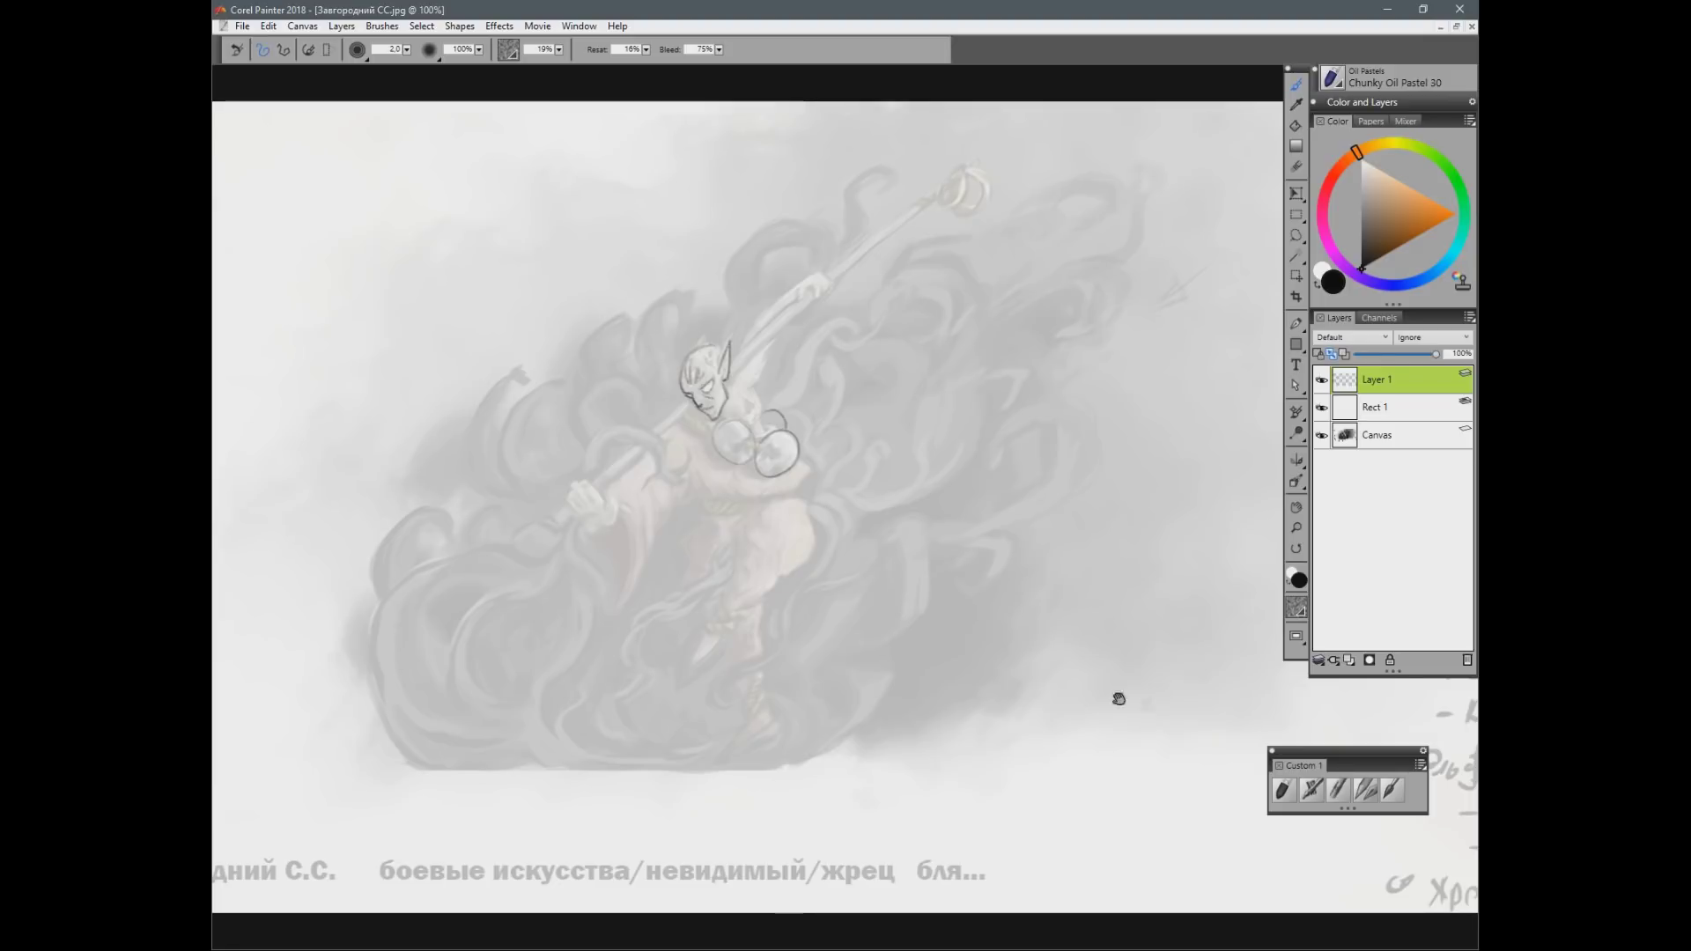
{"action": "left_click_drag", "start_coordinate": [1121, 699], "coordinate": [928, 704]}
{"action": "key", "text": "ctrl+minus"}
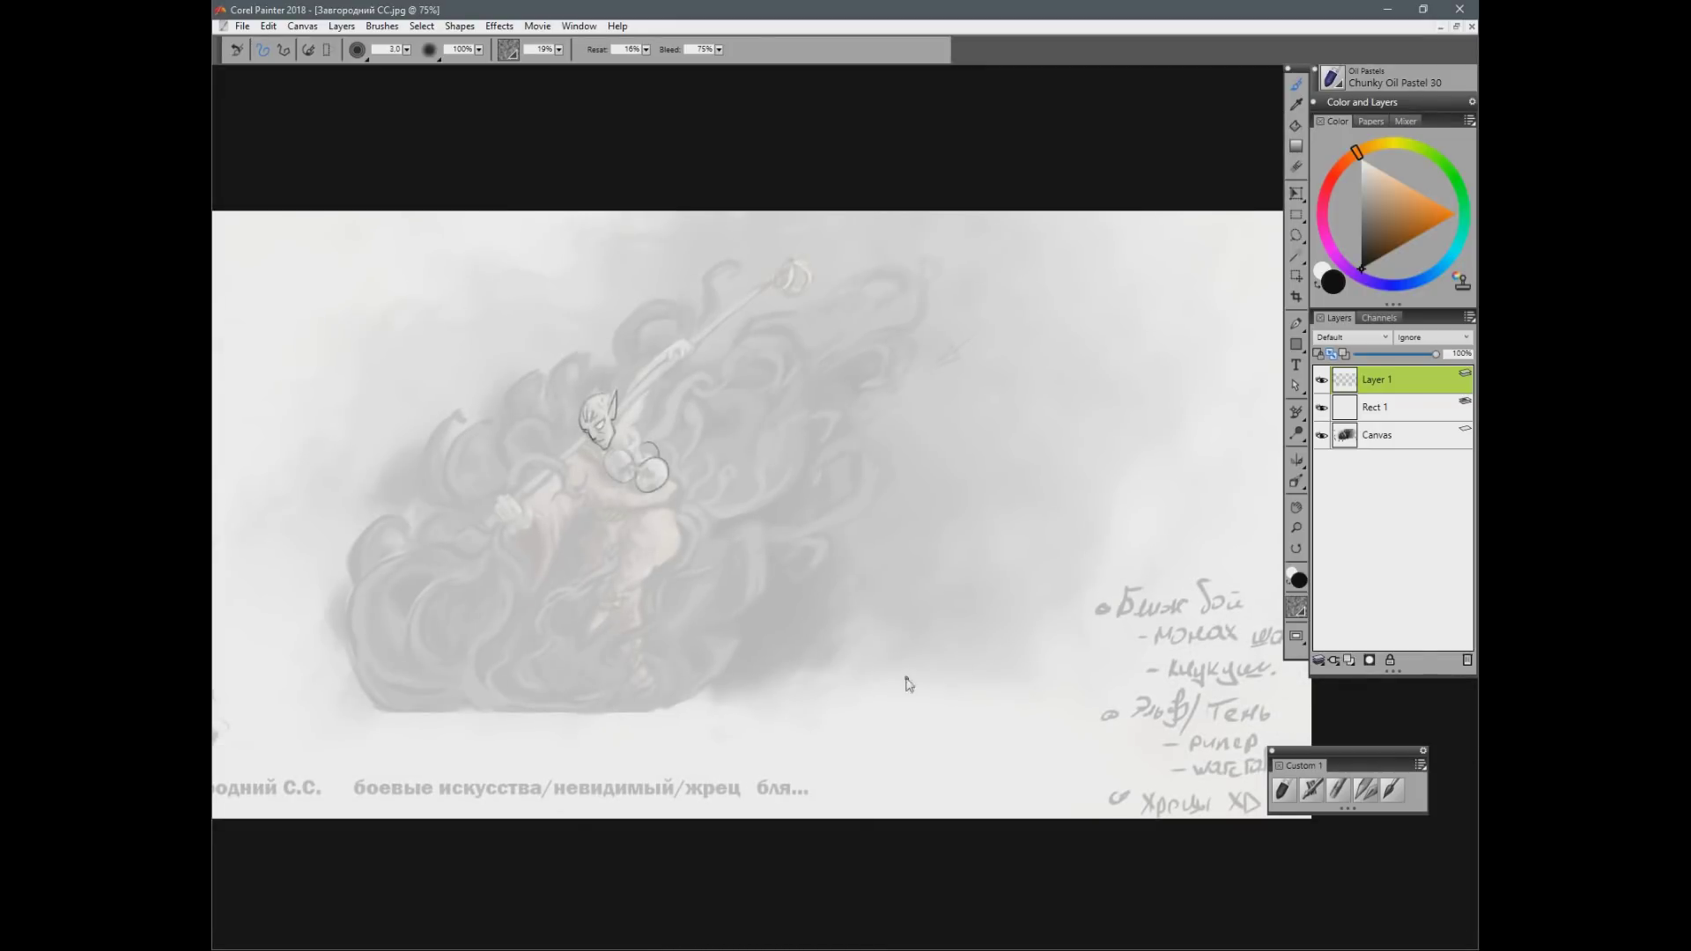
{"action": "mouse_move", "coordinate": [981, 332]}
{"action": "left_mouse_down"}
{"action": "mouse_move", "coordinate": [958, 373]}
{"action": "mouse_move", "coordinate": [1063, 438]}
{"action": "left_mouse_up"}
{"action": "mouse_move", "coordinate": [1052, 448]}
{"action": "left_mouse_down"}
{"action": "mouse_move", "coordinate": [975, 411]}
{"action": "mouse_move", "coordinate": [1060, 366]}
{"action": "left_mouse_up"}
{"action": "mouse_move", "coordinate": [1060, 367]}
{"action": "left_mouse_down"}
{"action": "mouse_move", "coordinate": [1042, 416]}
{"action": "mouse_move", "coordinate": [976, 435]}
{"action": "left_mouse_up"}
{"action": "mouse_move", "coordinate": [981, 337]}
{"action": "left_mouse_down"}
{"action": "mouse_move", "coordinate": [941, 351]}
{"action": "mouse_move", "coordinate": [925, 405]}
{"action": "left_mouse_up"}
{"action": "left_click_drag", "start_coordinate": [900, 304], "coordinate": [1092, 305]}
{"action": "mouse_move", "coordinate": [912, 302]}
{"action": "left_mouse_down"}
{"action": "mouse_move", "coordinate": [1014, 289]}
{"action": "mouse_move", "coordinate": [973, 281]}
{"action": "mouse_move", "coordinate": [1014, 287]}
{"action": "mouse_move", "coordinate": [951, 306]}
{"action": "left_mouse_up"}
{"action": "mouse_move", "coordinate": [921, 301]}
{"action": "left_mouse_down"}
{"action": "mouse_move", "coordinate": [888, 308]}
{"action": "mouse_move", "coordinate": [1035, 313]}
{"action": "left_mouse_up"}
{"action": "left_click_drag", "start_coordinate": [1041, 306], "coordinate": [1118, 300]}
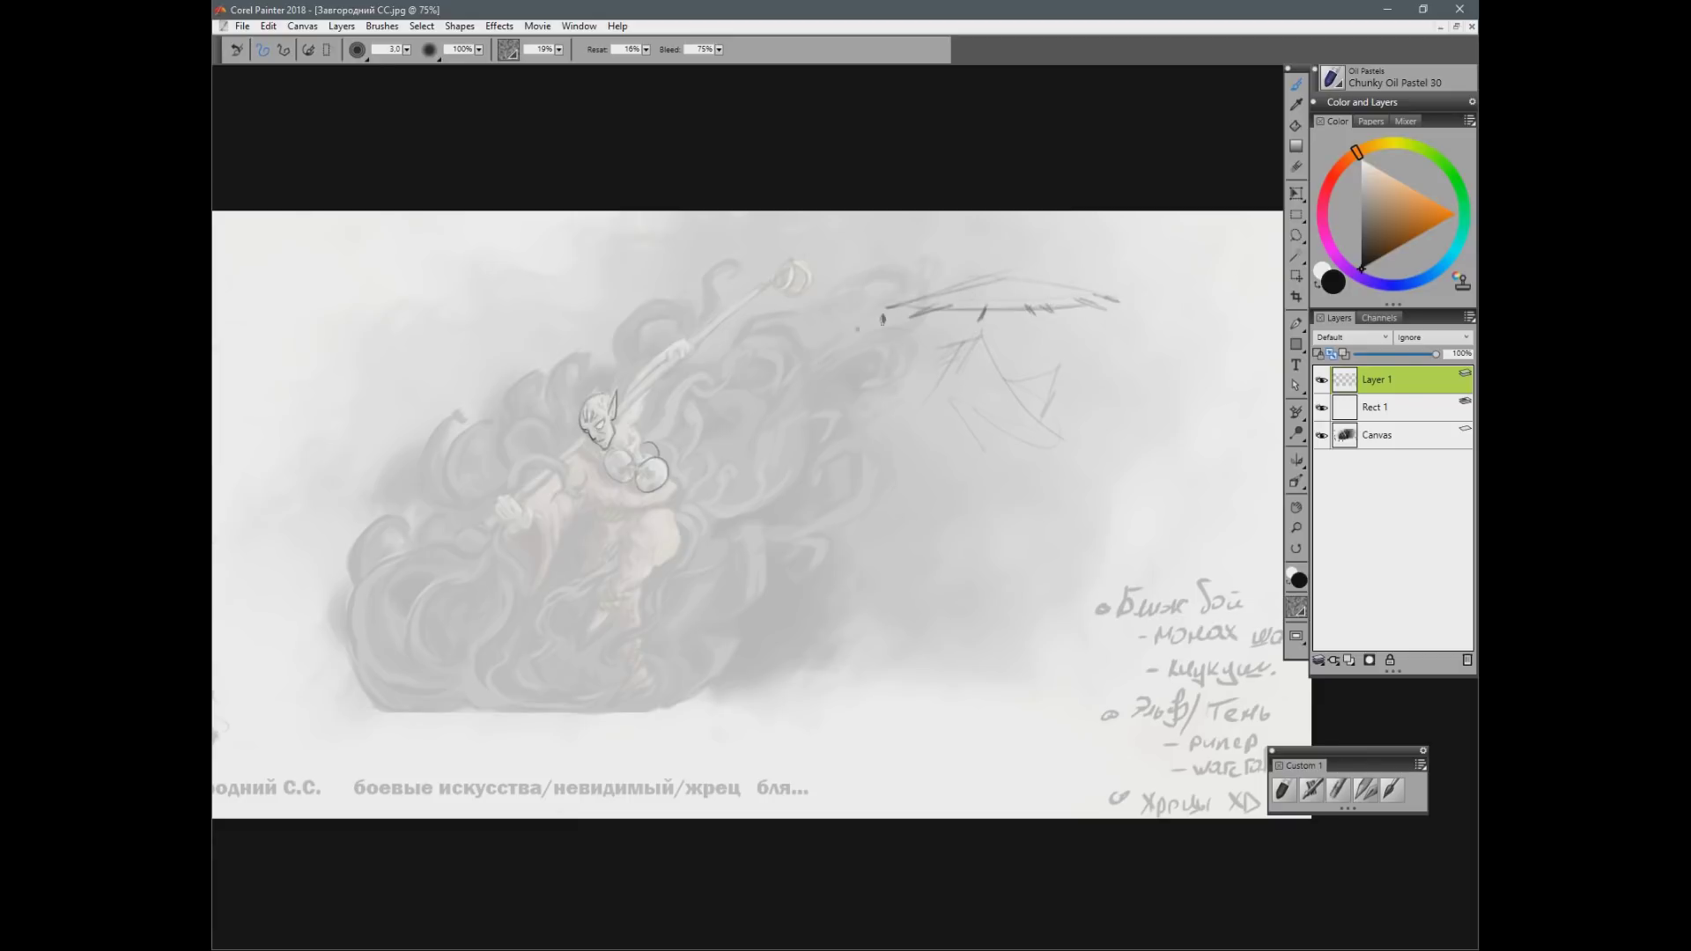
Step: Draw the new figure's shoulders, torso sides and bent arm below the hat
{"action": "mouse_move", "coordinate": [1002, 326]}
{"action": "left_mouse_down"}
{"action": "mouse_move", "coordinate": [1057, 383]}
{"action": "mouse_move", "coordinate": [1032, 359]}
{"action": "mouse_move", "coordinate": [1054, 381]}
{"action": "mouse_move", "coordinate": [1070, 484]}
{"action": "left_mouse_up"}
{"action": "mouse_move", "coordinate": [958, 351]}
{"action": "left_mouse_down"}
{"action": "mouse_move", "coordinate": [930, 419]}
{"action": "mouse_move", "coordinate": [942, 443]}
{"action": "left_mouse_up"}
{"action": "left_click_drag", "start_coordinate": [944, 379], "coordinate": [933, 432]}
{"action": "left_click_drag", "start_coordinate": [933, 432], "coordinate": [967, 443]}
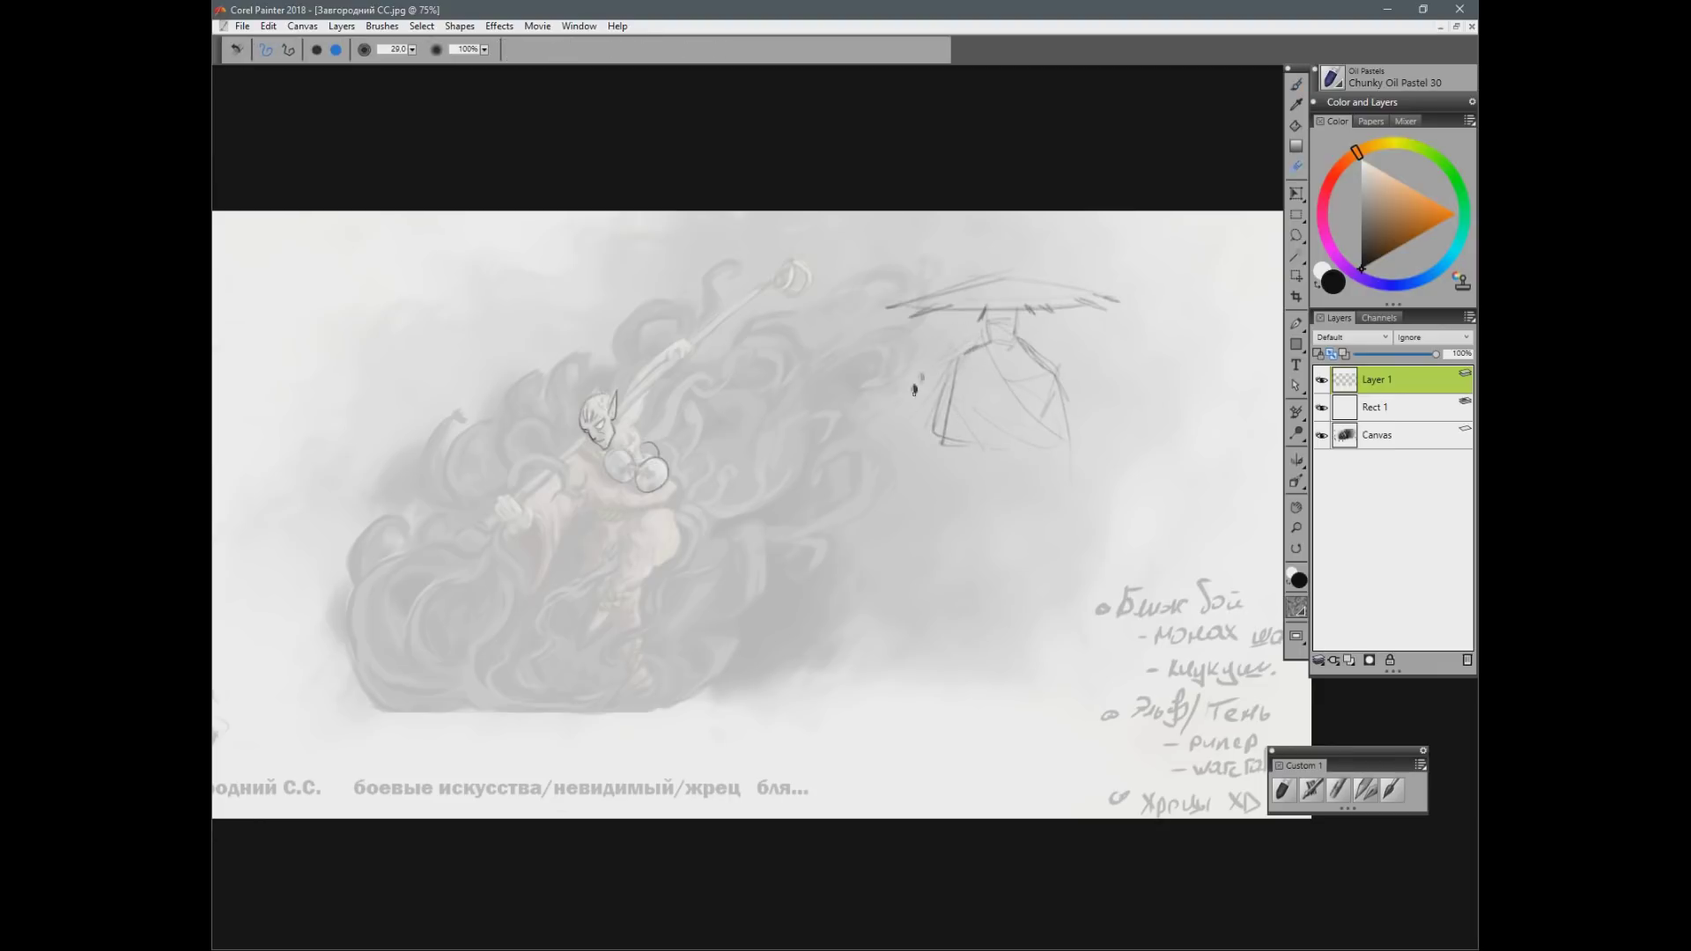
Step: Sketch a scarf flowing from the shoulder and a long diagonal weapon trailing behind the figure, erasing overlapping torso lines
{"action": "left_click_drag", "start_coordinate": [1042, 368], "coordinate": [1080, 522]}
{"action": "left_click_drag", "start_coordinate": [1054, 401], "coordinate": [1201, 689]}
{"action": "left_click_drag", "start_coordinate": [1097, 538], "coordinate": [1265, 751]}
{"action": "left_click_drag", "start_coordinate": [1122, 582], "coordinate": [1266, 754]}
{"action": "key", "text": "n"}
{"action": "mouse_move", "coordinate": [1030, 339]}
{"action": "left_mouse_down"}
{"action": "mouse_move", "coordinate": [1123, 572]}
{"action": "mouse_move", "coordinate": [1092, 504]}
{"action": "left_mouse_up"}
Step: Sketch the figure's waist and its wide-stance legs in loose trousers
{"action": "key", "text": "b"}
{"action": "left_click_drag", "start_coordinate": [1032, 447], "coordinate": [1031, 501]}
{"action": "left_click_drag", "start_coordinate": [962, 447], "coordinate": [963, 508]}
{"action": "left_click_drag", "start_coordinate": [966, 414], "coordinate": [996, 654]}
{"action": "left_click_drag", "start_coordinate": [960, 460], "coordinate": [918, 585]}
{"action": "left_click_drag", "start_coordinate": [962, 447], "coordinate": [871, 676]}
{"action": "mouse_move", "coordinate": [871, 677]}
{"action": "left_mouse_down"}
{"action": "mouse_move", "coordinate": [976, 536]}
{"action": "mouse_move", "coordinate": [1046, 539]}
{"action": "left_mouse_up"}
{"action": "left_click_drag", "start_coordinate": [1015, 479], "coordinate": [1104, 607]}
{"action": "left_click_drag", "start_coordinate": [1077, 526], "coordinate": [1115, 656]}
{"action": "left_click_drag", "start_coordinate": [1047, 559], "coordinate": [1107, 657]}
{"action": "left_click_drag", "start_coordinate": [1114, 612], "coordinate": [1109, 692]}
{"action": "left_click_drag", "start_coordinate": [1055, 481], "coordinate": [1109, 642]}
Step: Redraw the torso's side and the crossing robe folds, and strengthen the weapon's line along the hip
{"action": "mouse_move", "coordinate": [1032, 363]}
{"action": "left_mouse_down"}
{"action": "mouse_move", "coordinate": [1189, 393]}
{"action": "mouse_move", "coordinate": [1233, 460]}
{"action": "mouse_move", "coordinate": [1085, 502]}
{"action": "left_mouse_up"}
{"action": "key", "text": "n"}
{"action": "left_click_drag", "start_coordinate": [1046, 370], "coordinate": [1047, 417]}
{"action": "key", "text": "b"}
{"action": "mouse_move", "coordinate": [993, 356]}
{"action": "left_mouse_down"}
{"action": "mouse_move", "coordinate": [1037, 417]}
{"action": "mouse_move", "coordinate": [947, 441]}
{"action": "mouse_move", "coordinate": [1022, 455]}
{"action": "left_mouse_up"}
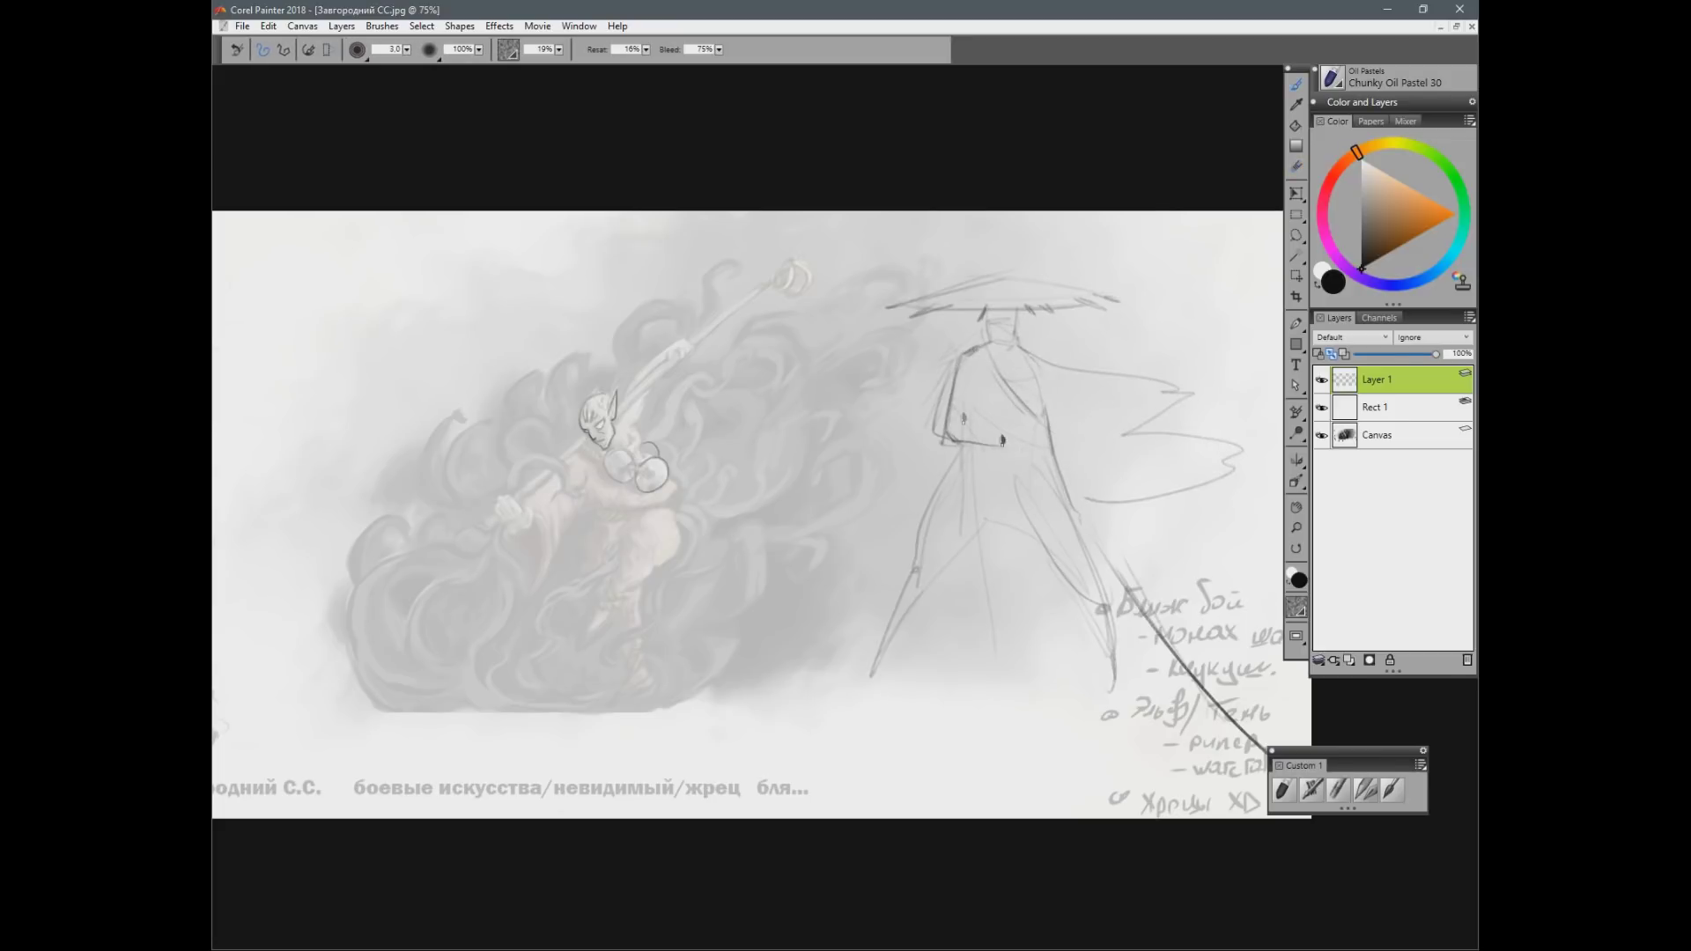
{"action": "left_click_drag", "start_coordinate": [979, 373], "coordinate": [1037, 447]}
{"action": "left_click_drag", "start_coordinate": [1023, 387], "coordinate": [1085, 544]}
{"action": "left_click_drag", "start_coordinate": [1066, 480], "coordinate": [1114, 571]}
Step: Draw the neck and chin under the hat and erase the hat brim's excess lines to narrow it
{"action": "left_click_drag", "start_coordinate": [990, 314], "coordinate": [993, 343]}
{"action": "left_click_drag", "start_coordinate": [1015, 313], "coordinate": [1016, 344]}
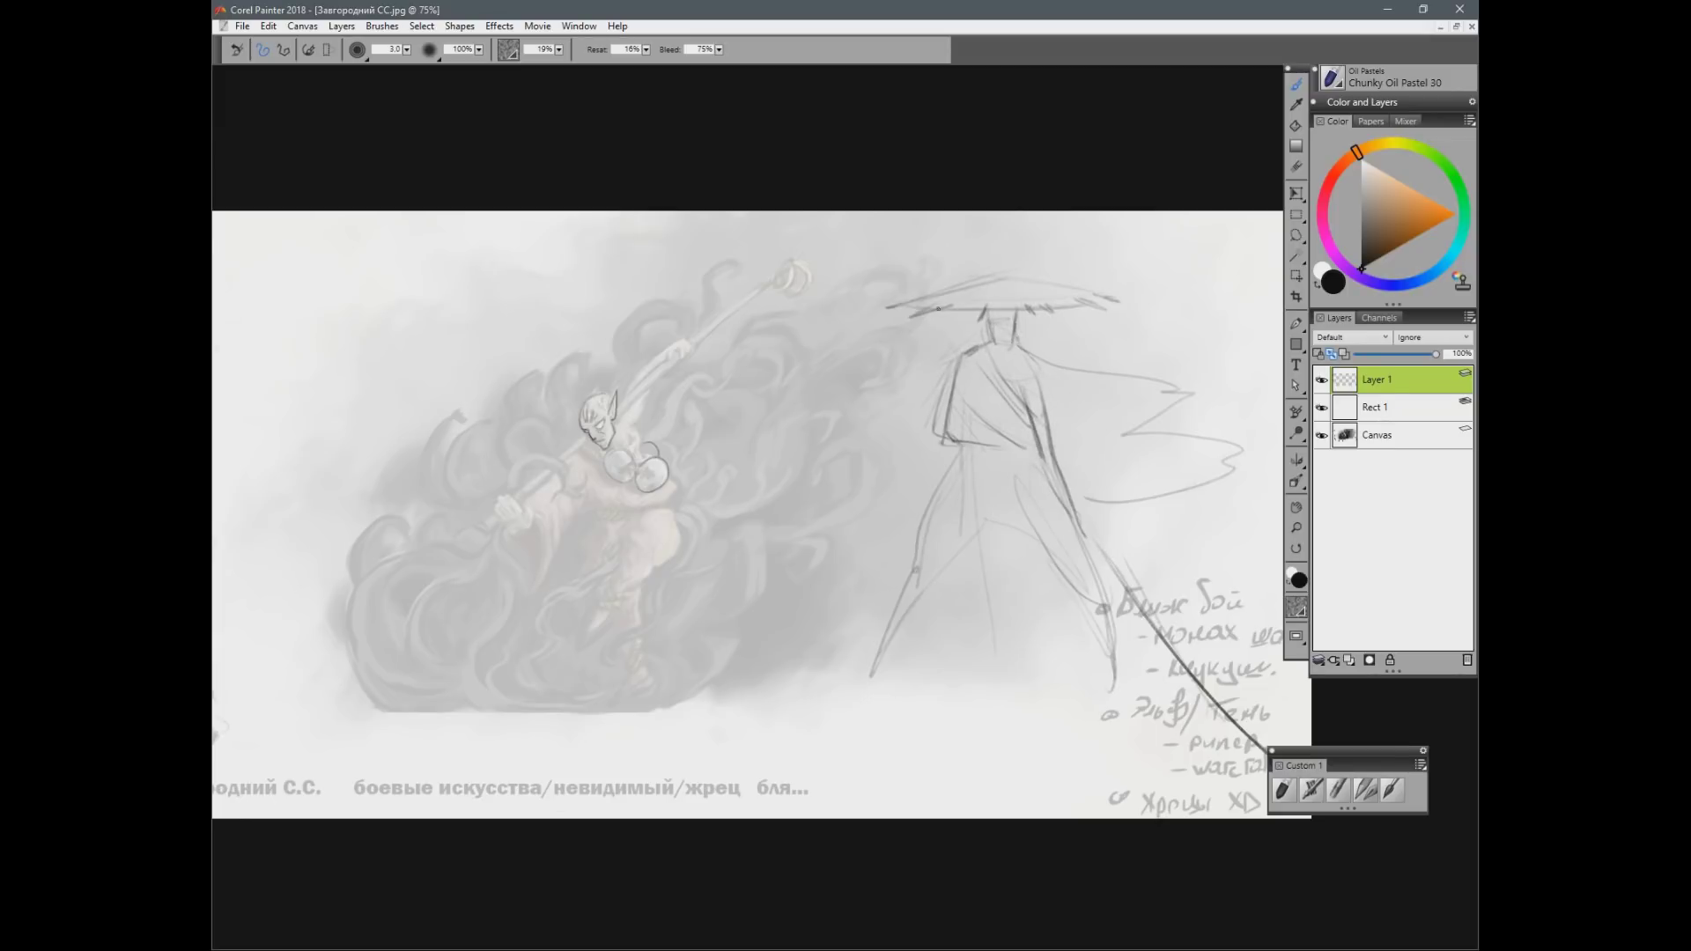
{"action": "mouse_move", "coordinate": [914, 307]}
{"action": "left_mouse_down"}
{"action": "mouse_move", "coordinate": [1006, 281]}
{"action": "mouse_move", "coordinate": [1120, 307]}
{"action": "left_mouse_up"}
{"action": "key", "text": "n"}
{"action": "left_click_drag", "start_coordinate": [892, 301], "coordinate": [1009, 268]}
{"action": "left_click_drag", "start_coordinate": [1009, 268], "coordinate": [1136, 299]}
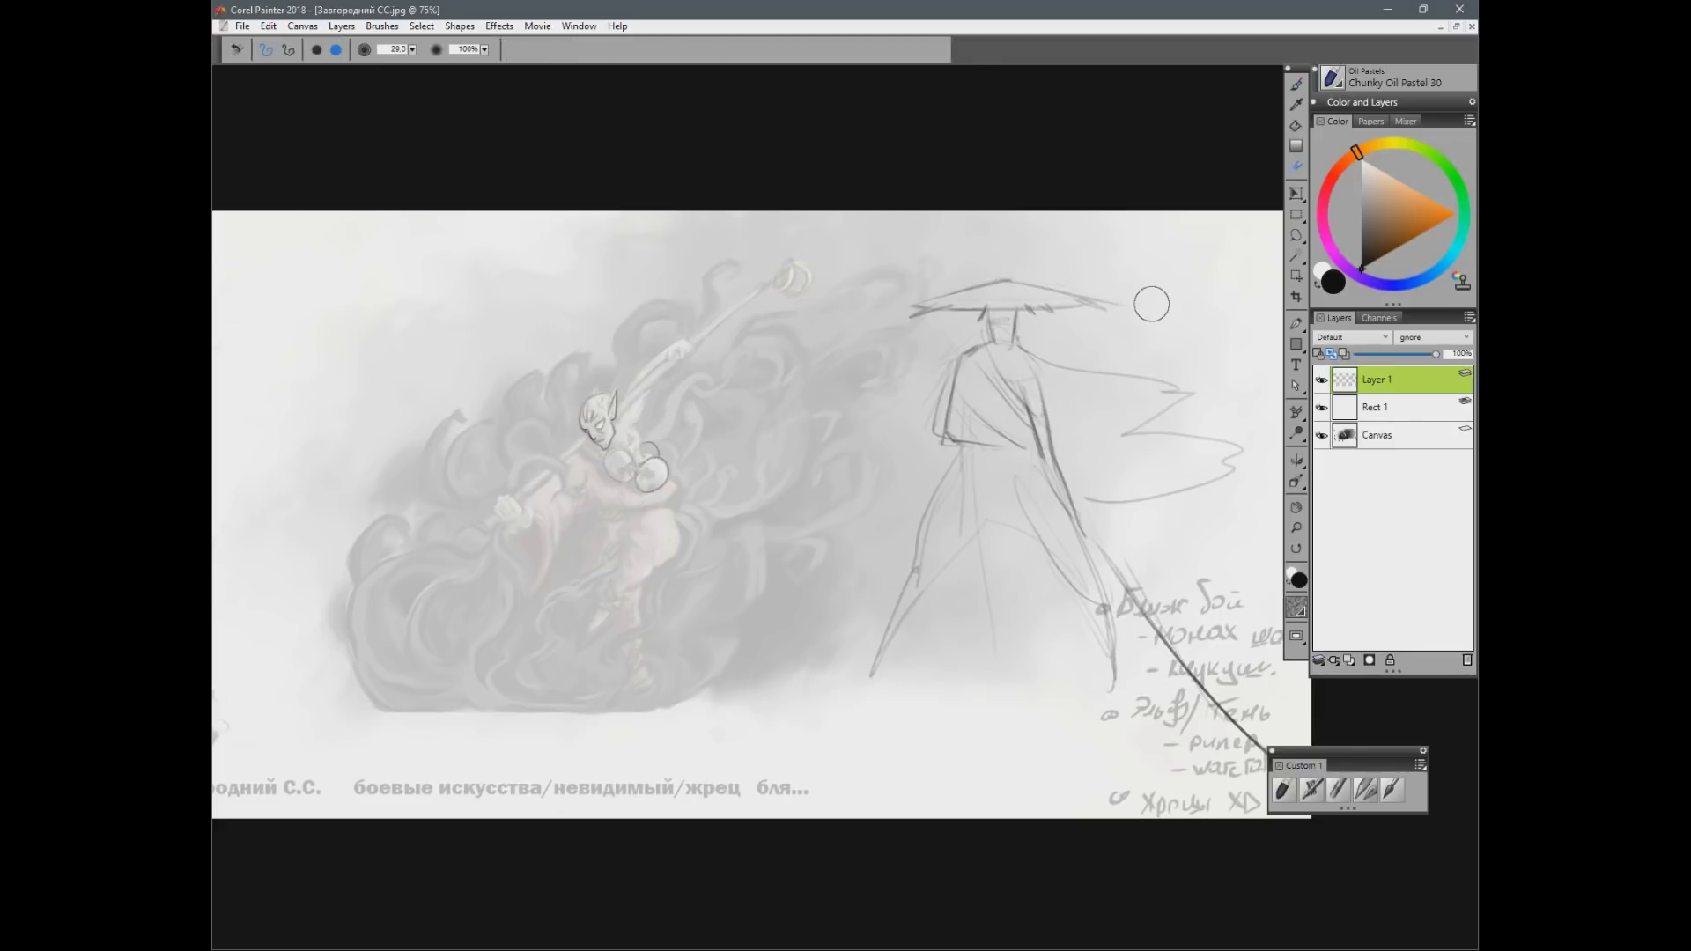
{"action": "key", "text": "b"}
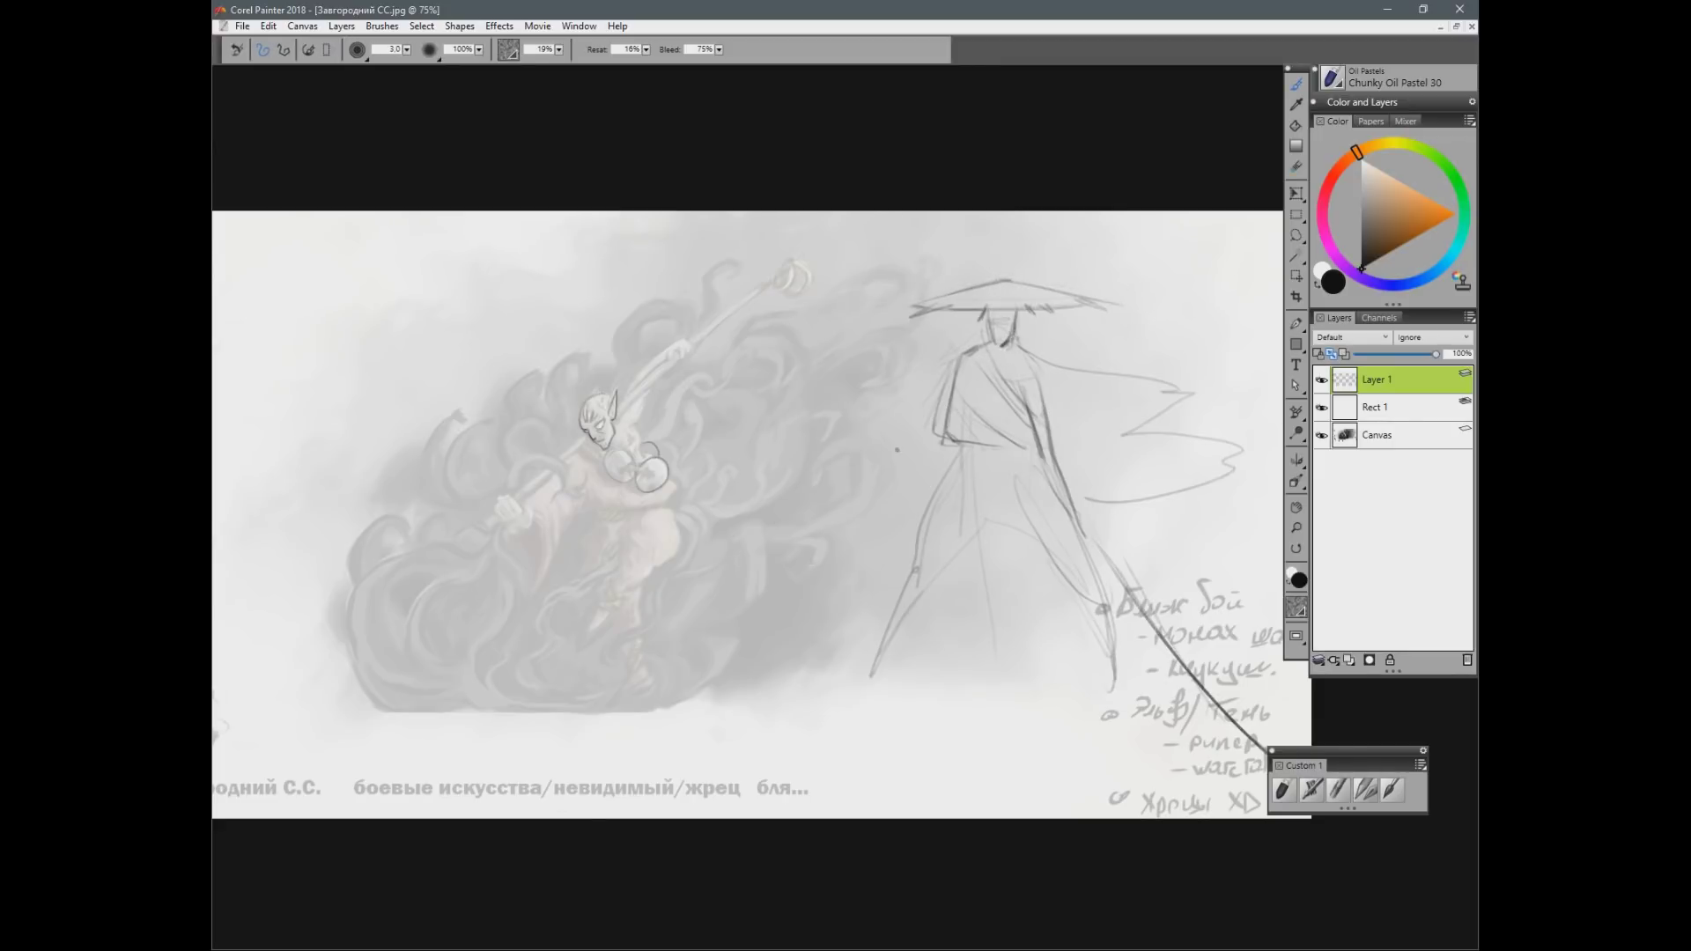
{"action": "key", "text": "n"}
{"action": "mouse_move", "coordinate": [1019, 331]}
{"action": "left_mouse_down"}
{"action": "mouse_move", "coordinate": [992, 348]}
{"action": "mouse_move", "coordinate": [1013, 333]}
{"action": "mouse_move", "coordinate": [1024, 350]}
{"action": "left_mouse_up"}
{"action": "key", "text": "b"}
Step: Reinforce the hip, the scarf's upper edge and the long weapon's curved length
{"action": "mouse_move", "coordinate": [962, 456]}
{"action": "left_mouse_down"}
{"action": "mouse_move", "coordinate": [923, 539]}
{"action": "mouse_move", "coordinate": [991, 514]}
{"action": "left_mouse_up"}
{"action": "mouse_move", "coordinate": [985, 347]}
{"action": "left_mouse_down"}
{"action": "mouse_move", "coordinate": [1006, 375]}
{"action": "mouse_move", "coordinate": [1102, 379]}
{"action": "mouse_move", "coordinate": [1117, 433]}
{"action": "mouse_move", "coordinate": [1200, 493]}
{"action": "left_mouse_up"}
{"action": "mouse_move", "coordinate": [1046, 461]}
{"action": "left_mouse_down"}
{"action": "mouse_move", "coordinate": [1159, 654]}
{"action": "mouse_move", "coordinate": [1270, 756]}
{"action": "left_mouse_up"}
{"action": "left_click_drag", "start_coordinate": [1215, 698], "coordinate": [1270, 754]}
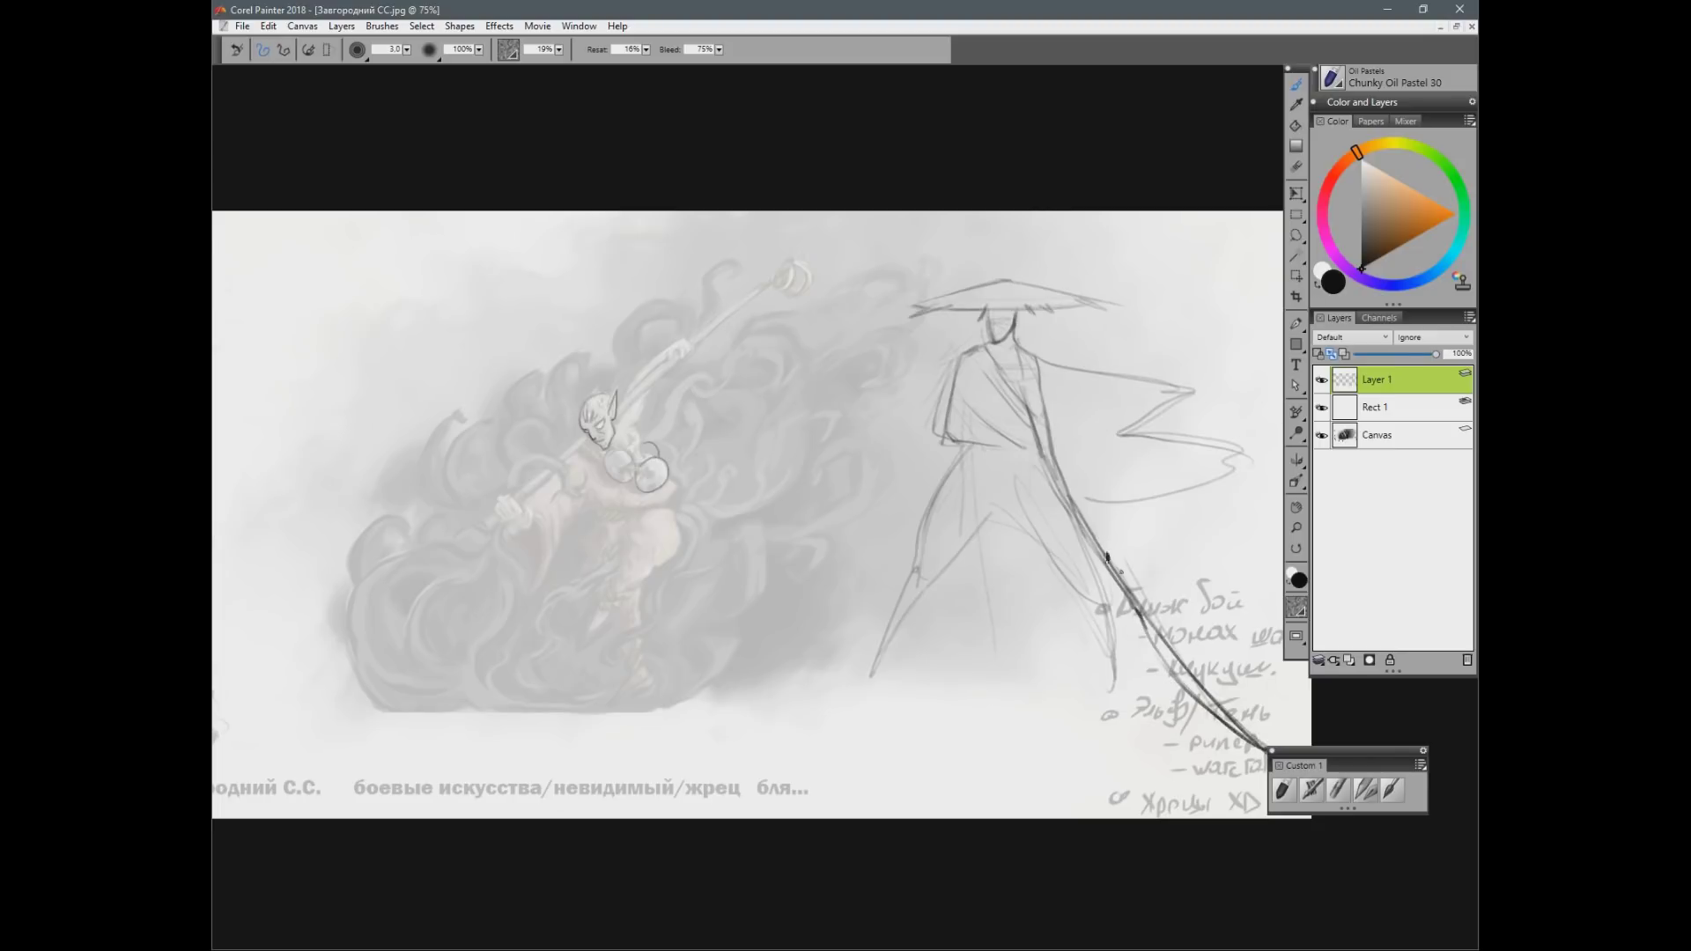
Step: Extend the weapon's handle above the shoulder, erase its overlap with the hat and add a small loop at its end
{"action": "mouse_move", "coordinate": [960, 341]}
{"action": "left_mouse_down"}
{"action": "mouse_move", "coordinate": [949, 319]}
{"action": "mouse_move", "coordinate": [973, 354]}
{"action": "left_mouse_up"}
{"action": "key", "text": "n"}
{"action": "left_click_drag", "start_coordinate": [939, 296], "coordinate": [953, 317]}
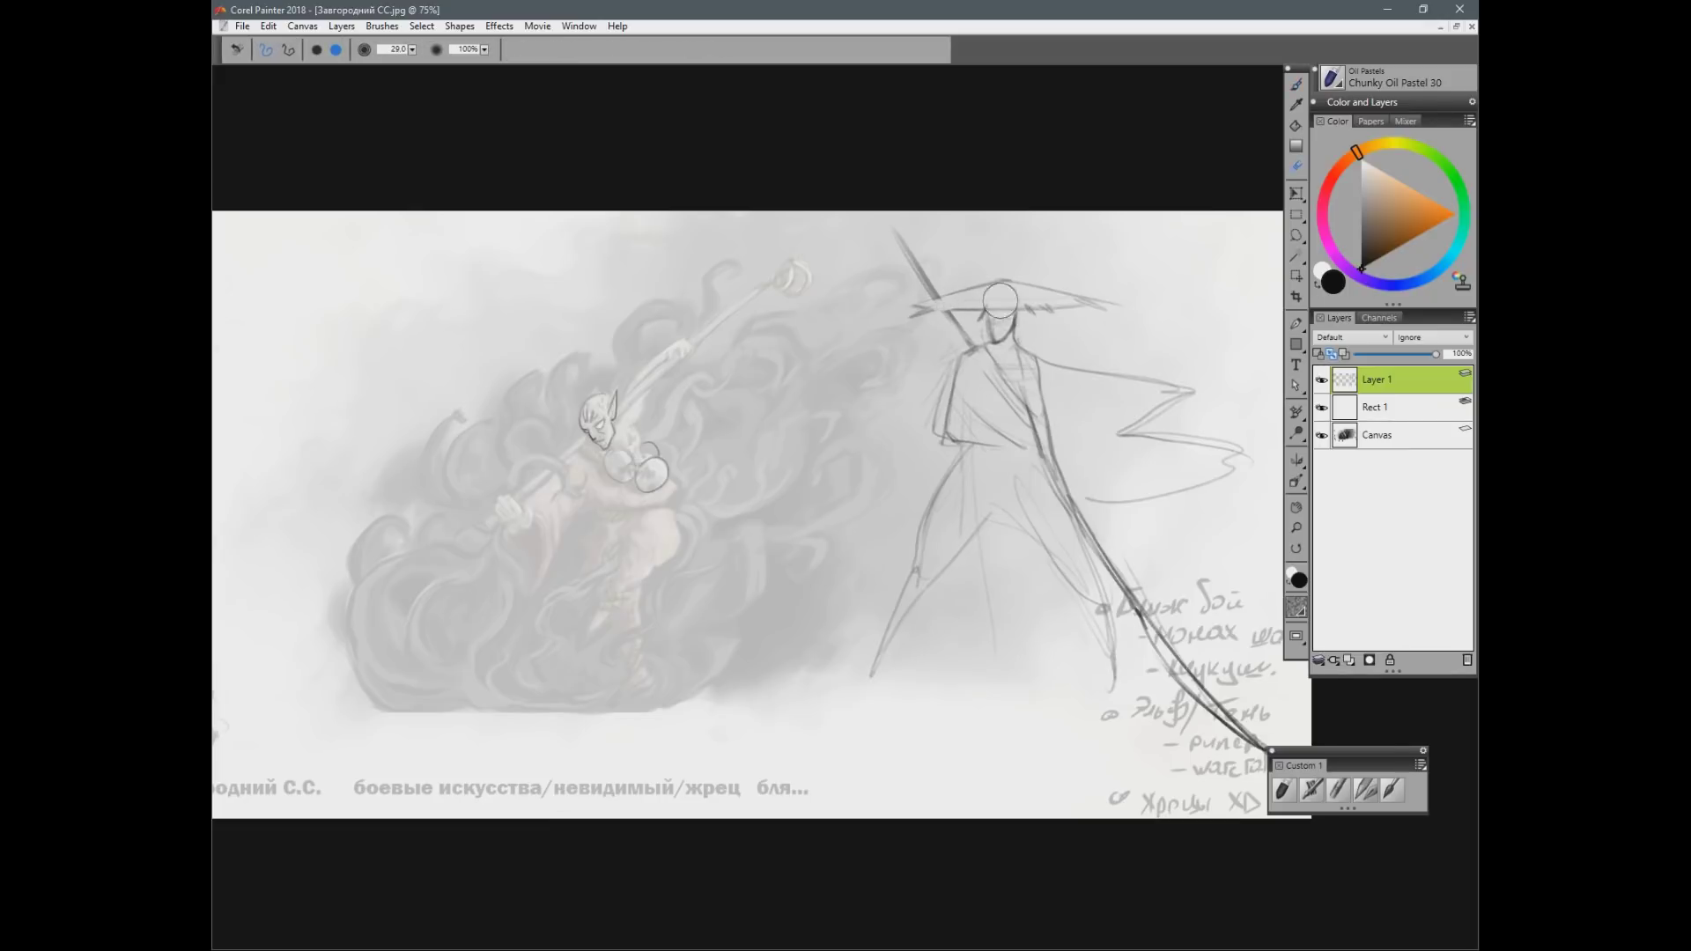
{"action": "key", "text": "b"}
{"action": "mouse_move", "coordinate": [905, 258]}
{"action": "left_mouse_down"}
{"action": "mouse_move", "coordinate": [876, 275]}
{"action": "mouse_move", "coordinate": [907, 250]}
{"action": "mouse_move", "coordinate": [884, 261]}
{"action": "left_mouse_up"}
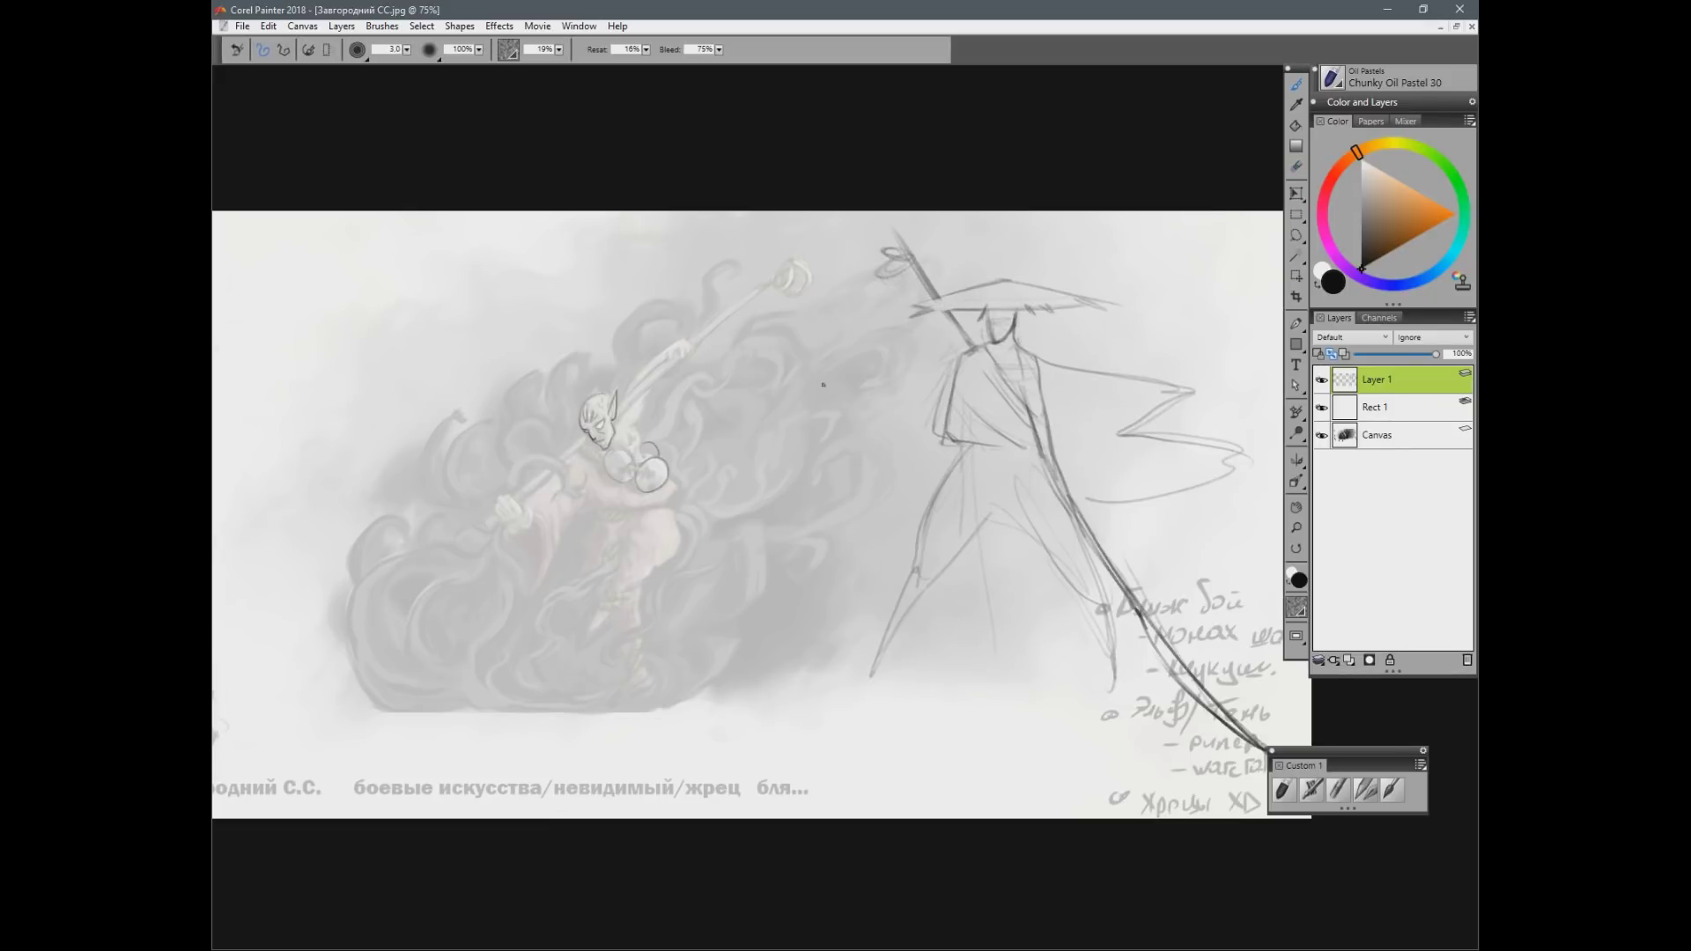
Step: Draw the figure's belt with hanging sash ends and darken the face under the hat
{"action": "left_click_drag", "start_coordinate": [962, 459], "coordinate": [1031, 454]}
{"action": "left_click_drag", "start_coordinate": [965, 481], "coordinate": [999, 647]}
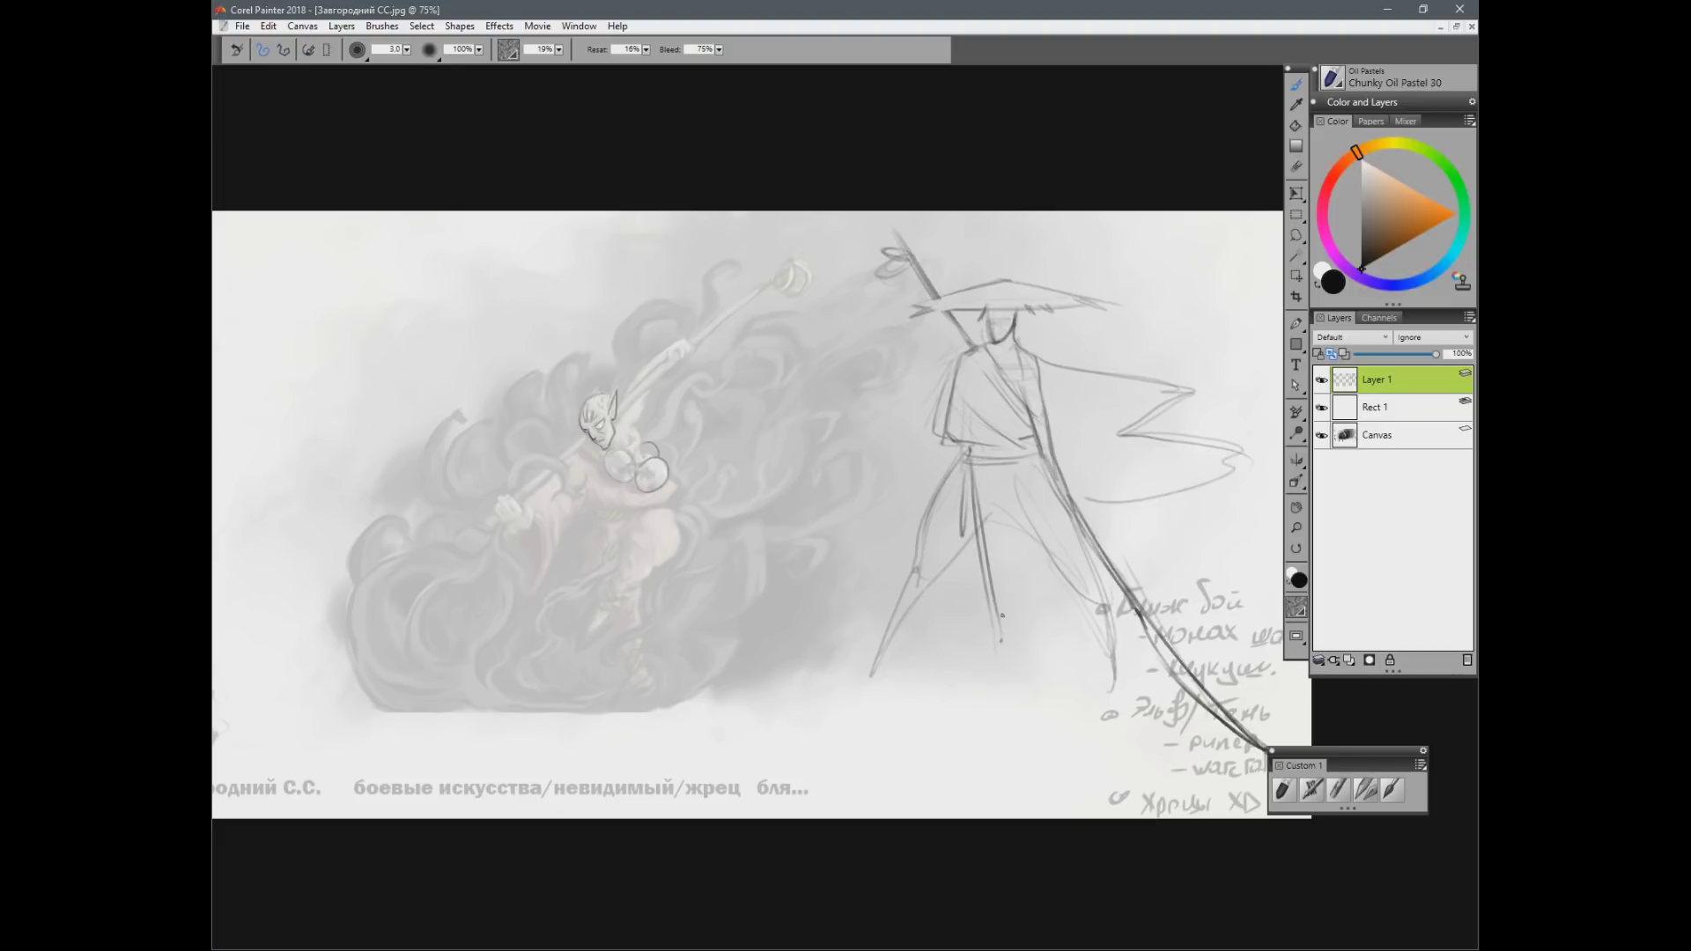
{"action": "left_click_drag", "start_coordinate": [989, 318], "coordinate": [1015, 316]}
Step: Switch to the robed nature mage illustration, cover it with a pale rectangle at 55% opacity and add a new layer
{"action": "left_click", "coordinate": [1439, 28]}
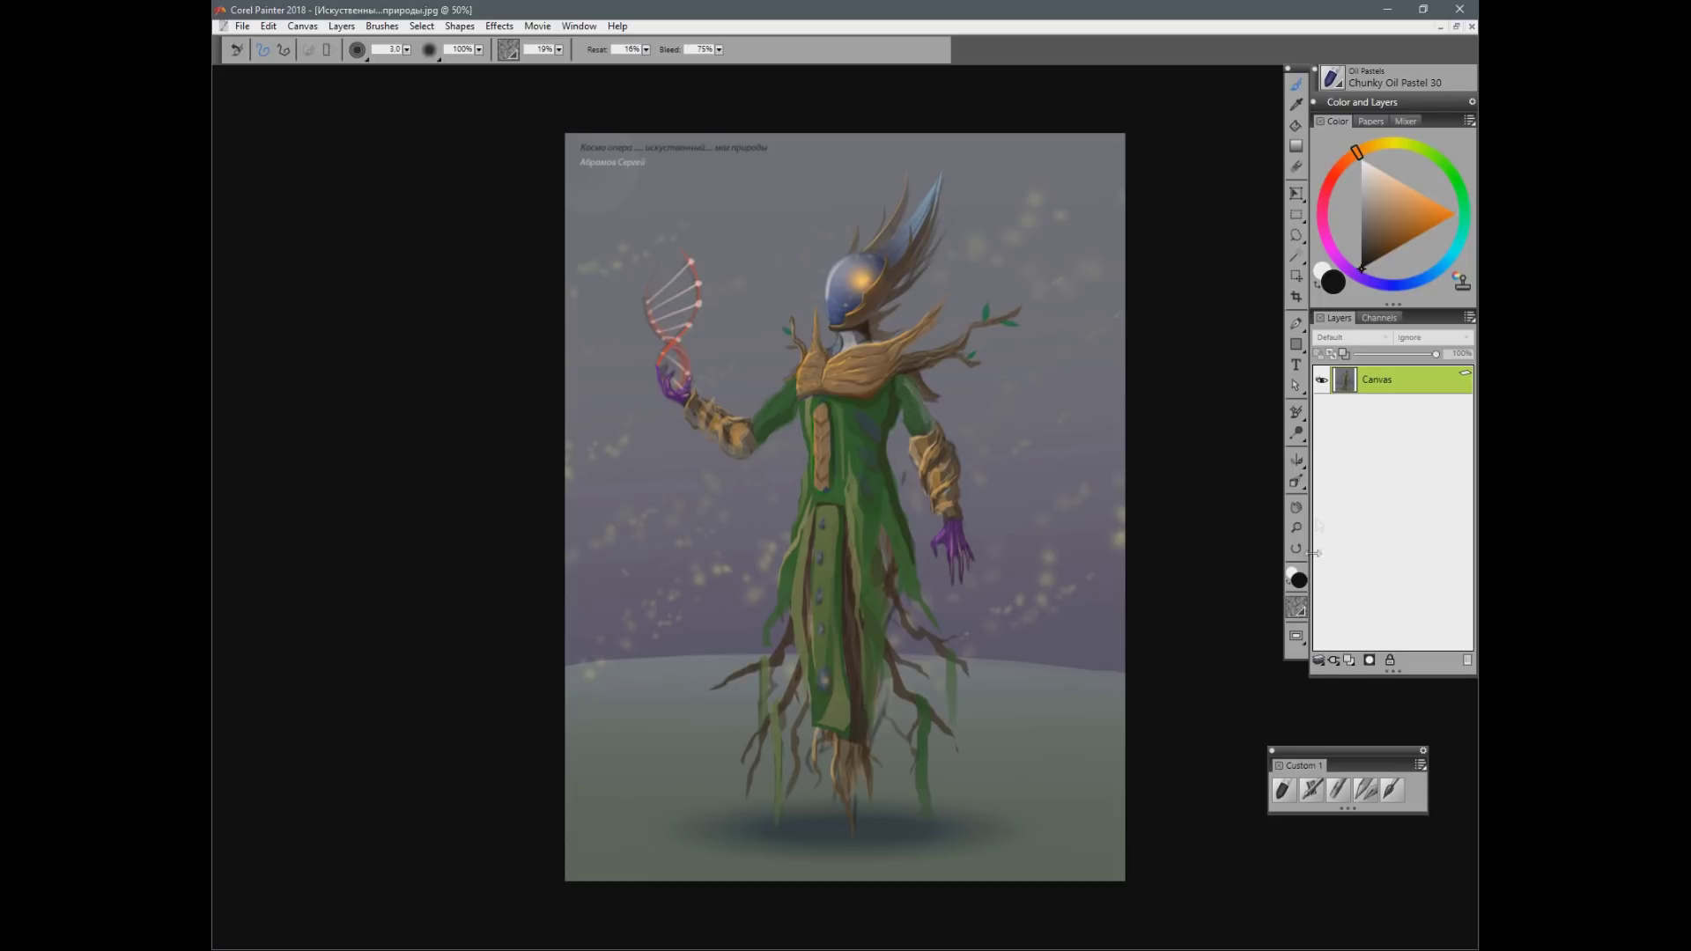
{"action": "left_click", "coordinate": [1296, 344]}
{"action": "scroll", "coordinate": [936, 535], "scroll_direction": "down", "scroll_amount": 1}
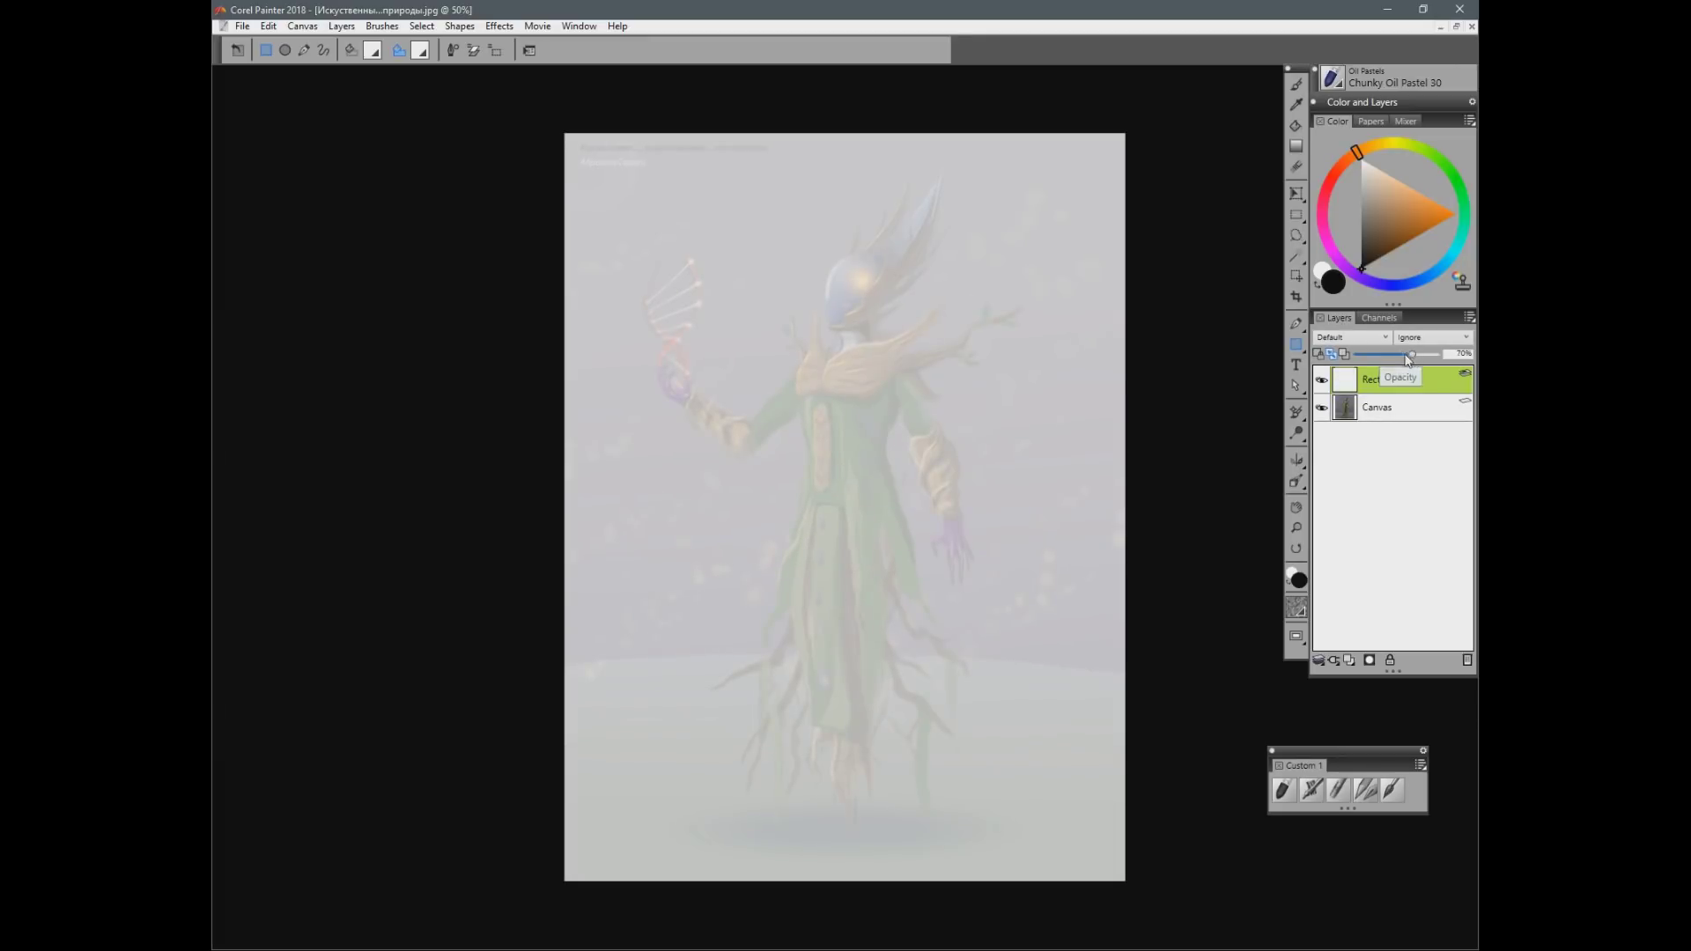
{"action": "left_click_drag", "start_coordinate": [1407, 356], "coordinate": [1398, 355]}
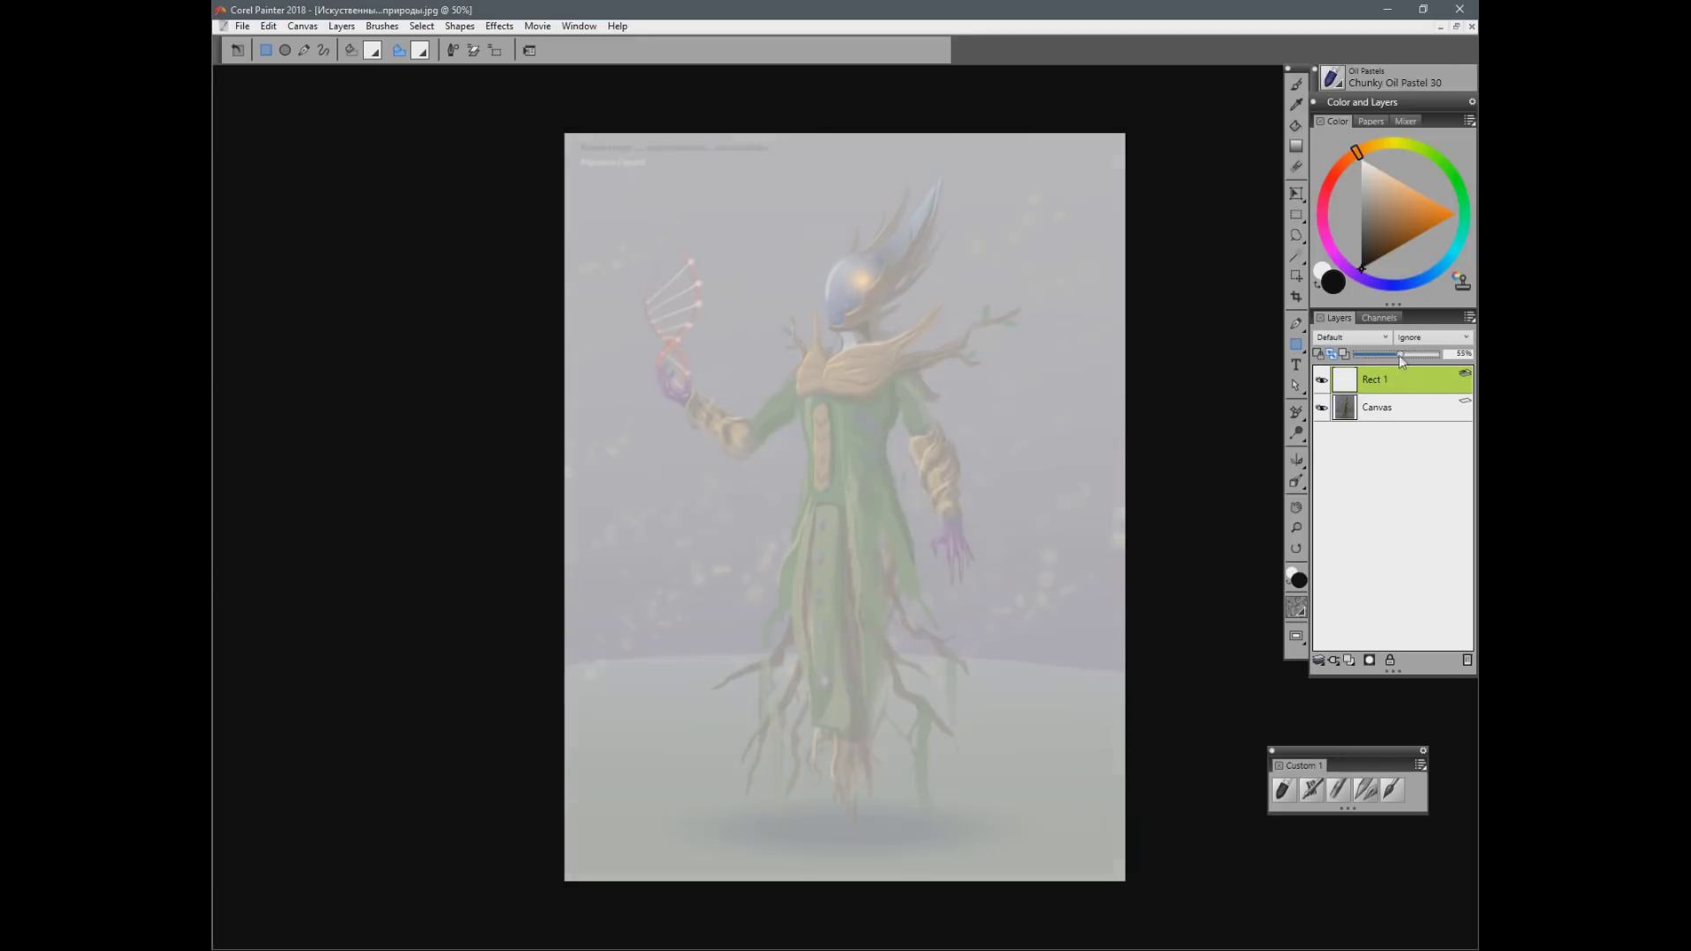
{"action": "key", "text": "b"}
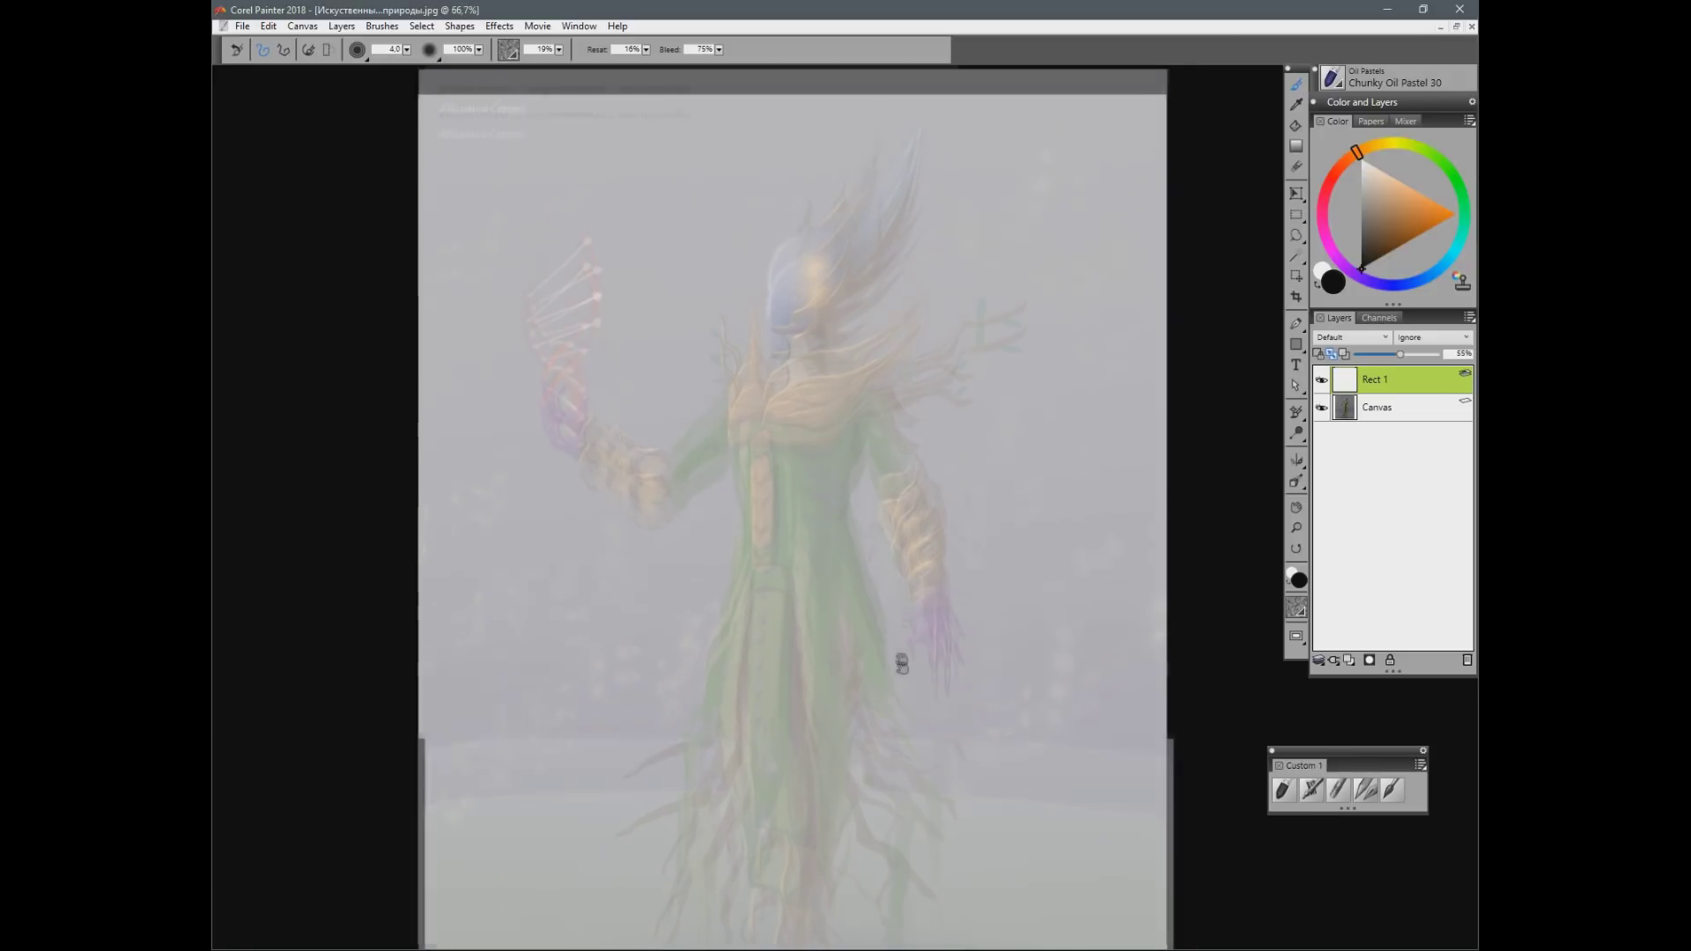
{"action": "key", "text": "ctrl+shift+n"}
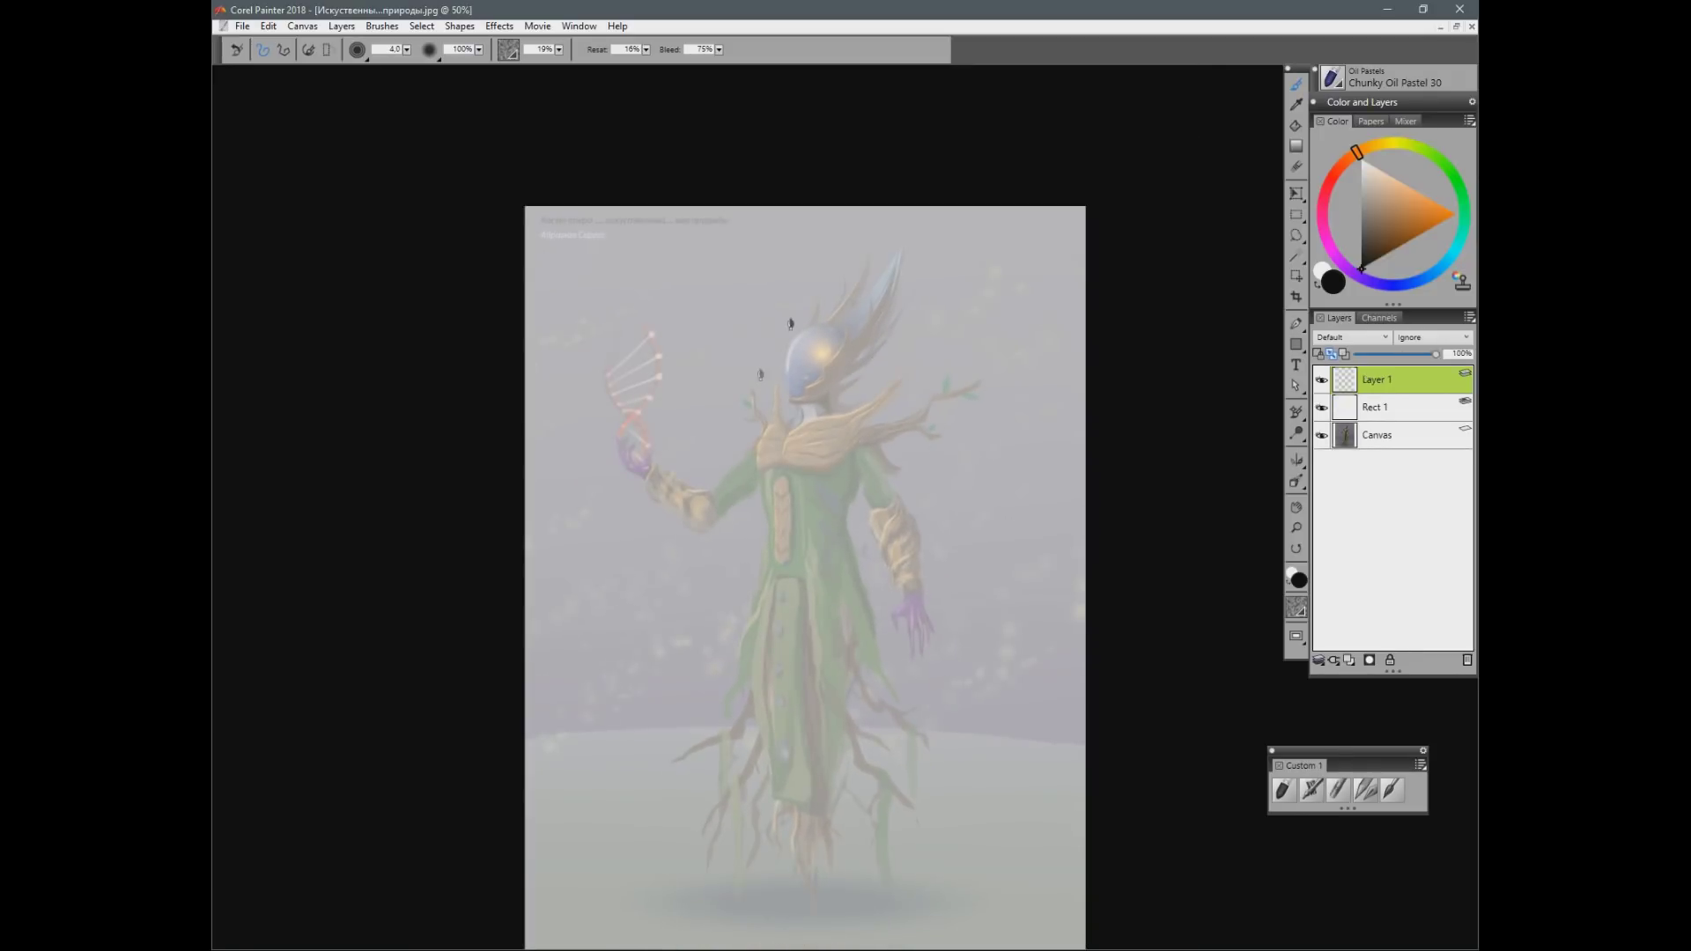
{"action": "left_click_drag", "start_coordinate": [790, 324], "coordinate": [785, 308]}
{"action": "key", "text": "ctrl+z"}
{"action": "mouse_move", "coordinate": [683, 471]}
{"action": "left_mouse_down"}
{"action": "mouse_move", "coordinate": [755, 785]}
{"action": "mouse_move", "coordinate": [978, 617]}
{"action": "left_mouse_up"}
{"action": "key", "text": "ctrl+z"}
{"action": "mouse_move", "coordinate": [755, 442]}
{"action": "left_mouse_down"}
{"action": "mouse_move", "coordinate": [755, 478]}
{"action": "mouse_move", "coordinate": [842, 457]}
{"action": "left_mouse_up"}
{"action": "key", "text": "ctrl+z"}
{"action": "mouse_move", "coordinate": [797, 401]}
{"action": "left_mouse_down"}
{"action": "mouse_move", "coordinate": [885, 271]}
{"action": "mouse_move", "coordinate": [863, 359]}
{"action": "mouse_move", "coordinate": [797, 405]}
{"action": "left_mouse_up"}
{"action": "key", "text": "ctrl+z"}
Step: Outline the mage's smooth oval head, neck and sloping shoulders
{"action": "key", "text": "ctrl+plus"}
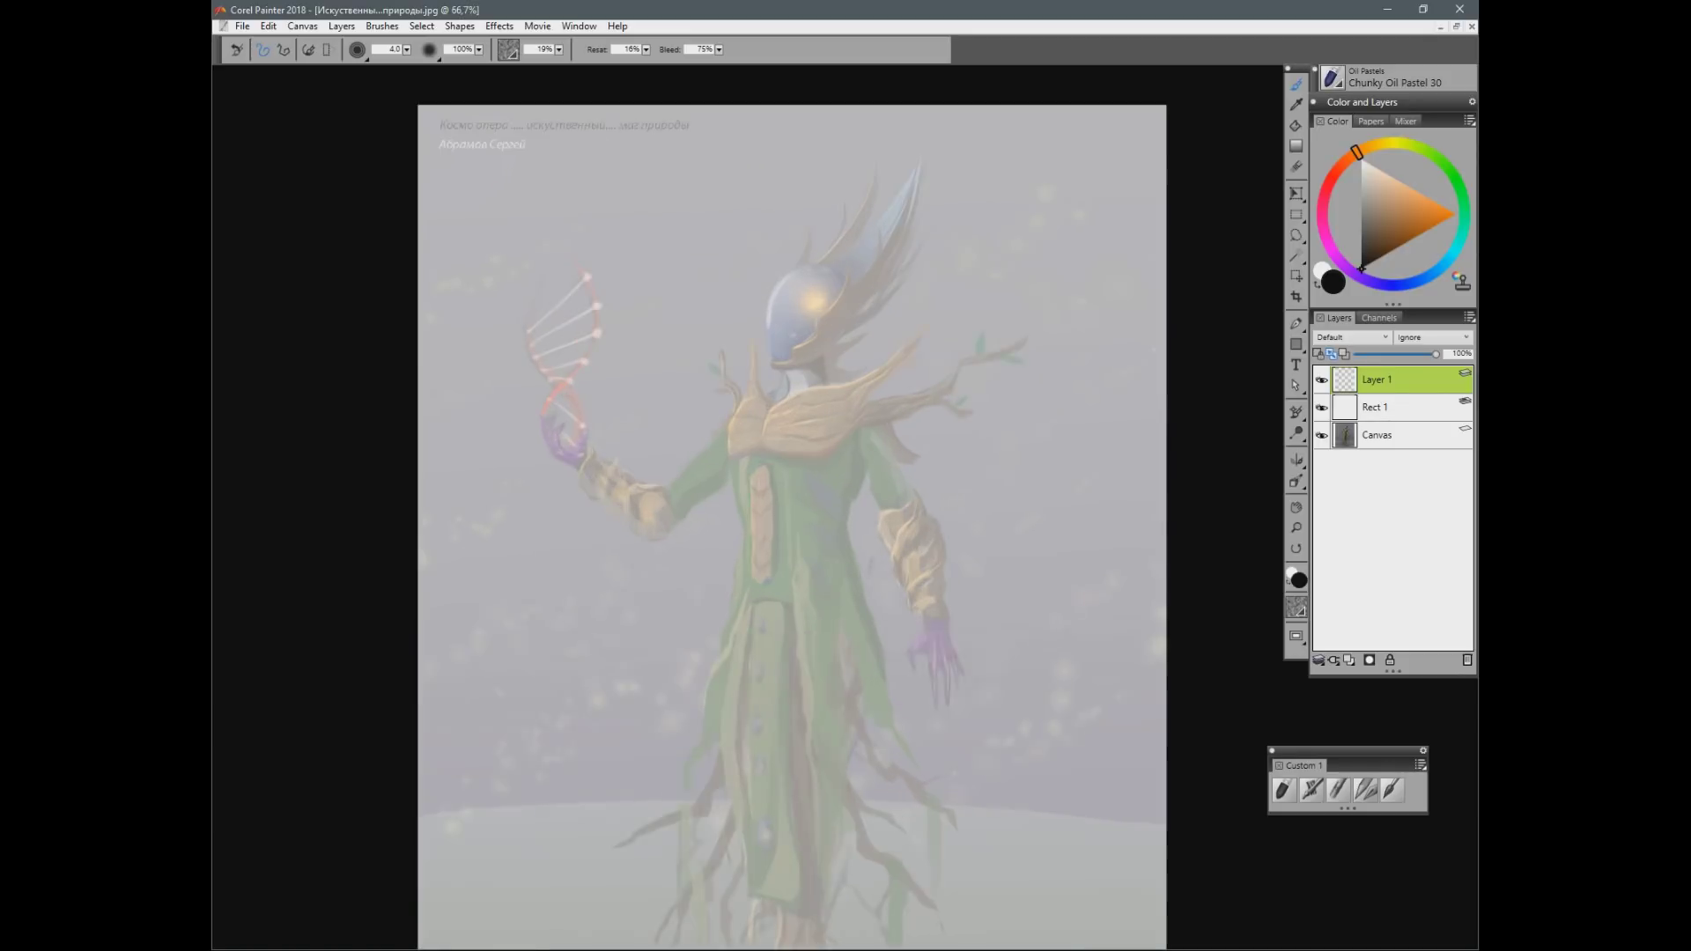
{"action": "mouse_move", "coordinate": [797, 268]}
{"action": "left_mouse_down"}
{"action": "mouse_move", "coordinate": [771, 292]}
{"action": "mouse_move", "coordinate": [773, 358]}
{"action": "left_mouse_up"}
{"action": "mouse_move", "coordinate": [791, 272]}
{"action": "left_mouse_down"}
{"action": "mouse_move", "coordinate": [848, 280]}
{"action": "mouse_move", "coordinate": [812, 267]}
{"action": "left_mouse_up"}
{"action": "key", "text": "n"}
{"action": "key", "text": "b"}
{"action": "key", "text": "n"}
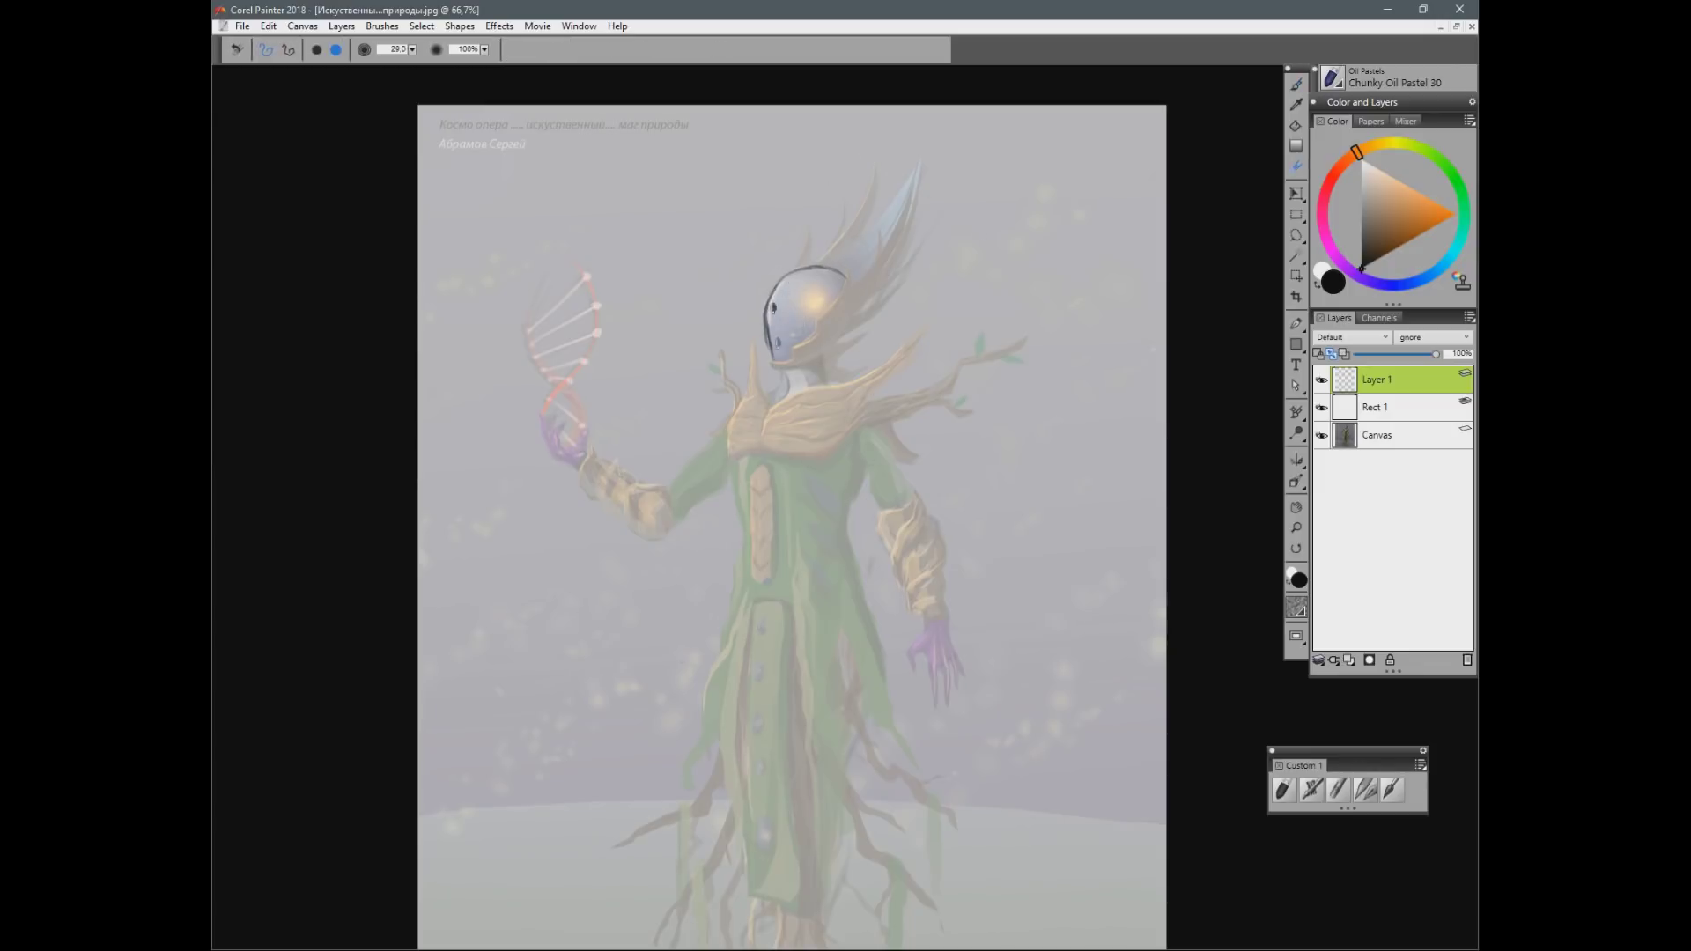
{"action": "key", "text": "b"}
{"action": "mouse_move", "coordinate": [768, 283]}
{"action": "left_mouse_down"}
{"action": "mouse_move", "coordinate": [777, 365]}
{"action": "mouse_move", "coordinate": [833, 394]}
{"action": "mouse_move", "coordinate": [784, 370]}
{"action": "mouse_move", "coordinate": [771, 405]}
{"action": "mouse_move", "coordinate": [847, 383]}
{"action": "mouse_move", "coordinate": [877, 412]}
{"action": "left_mouse_up"}
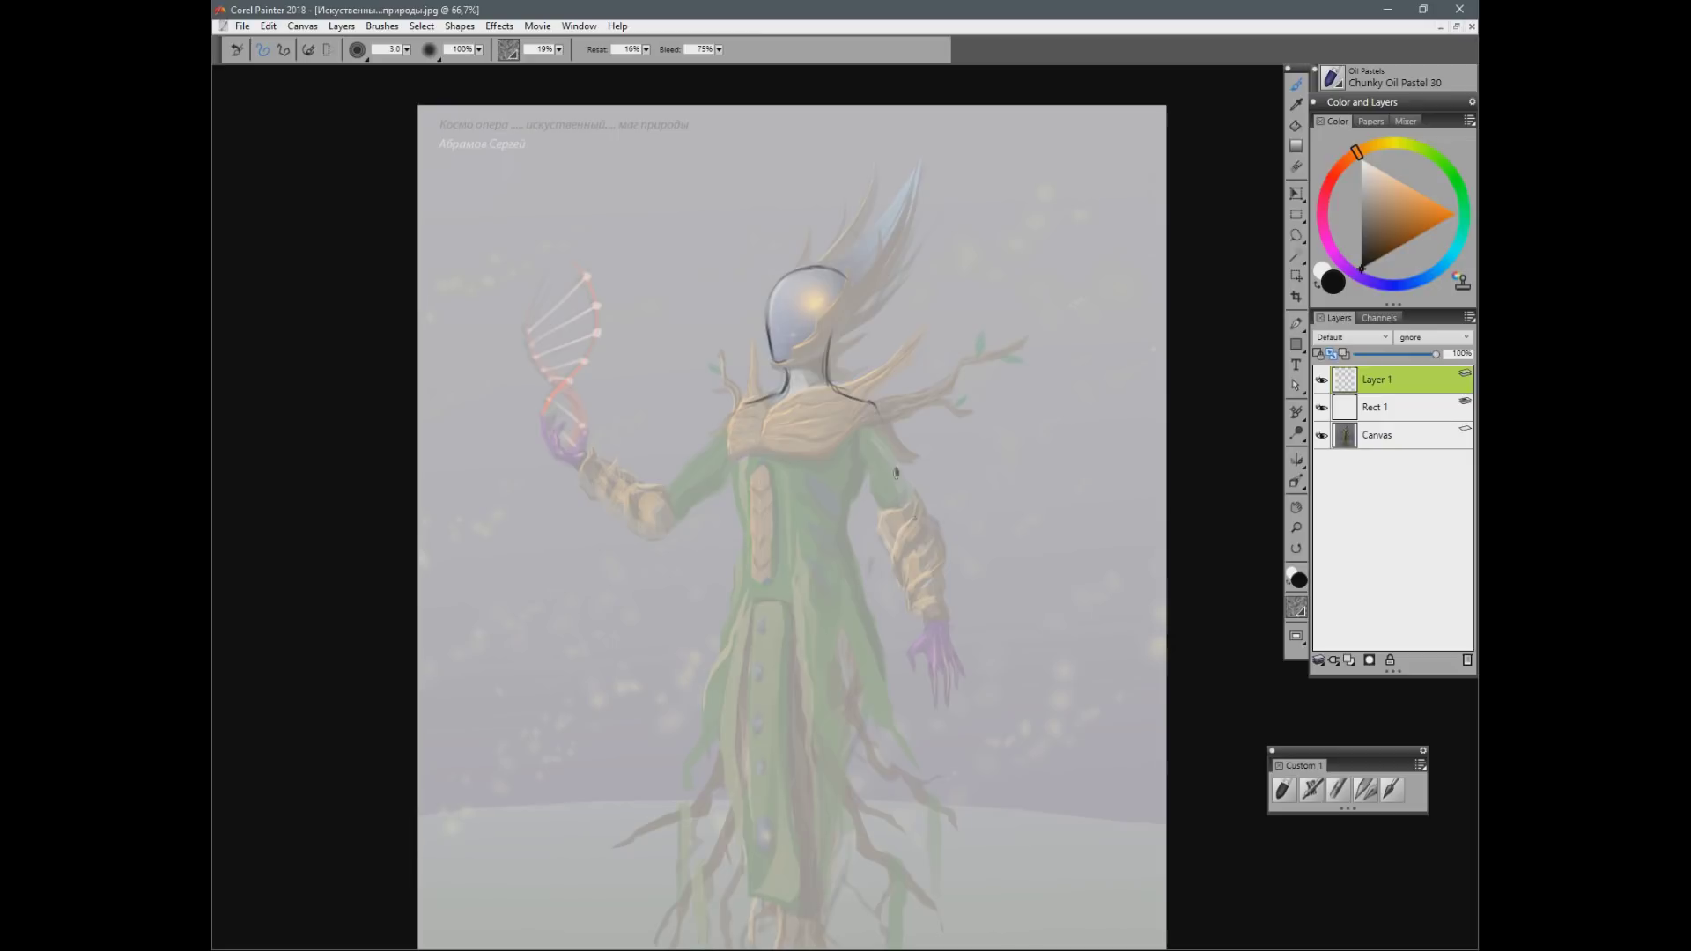
Step: Outline the back of the mage's head and try long feather shapes fanning out behind it
{"action": "left_click_drag", "start_coordinate": [849, 287], "coordinate": [848, 319]}
{"action": "mouse_move", "coordinate": [846, 343]}
{"action": "left_mouse_down"}
{"action": "mouse_move", "coordinate": [917, 174]}
{"action": "mouse_move", "coordinate": [828, 348]}
{"action": "mouse_move", "coordinate": [967, 273]}
{"action": "mouse_move", "coordinate": [824, 348]}
{"action": "left_mouse_up"}
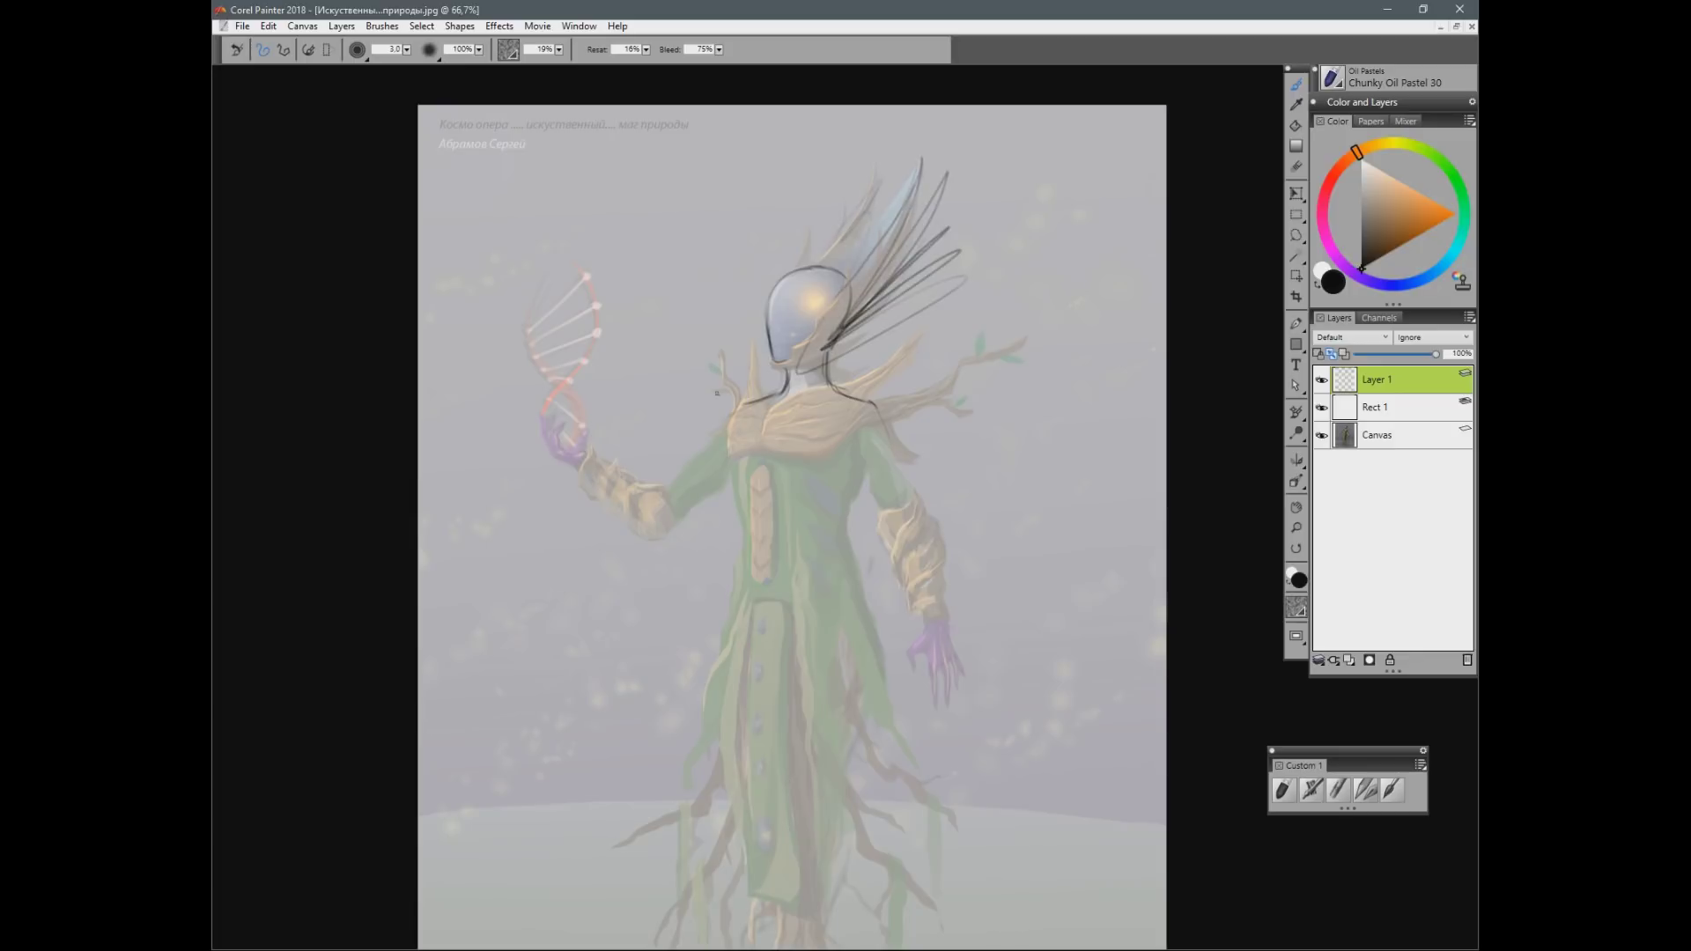
{"action": "key", "text": "ctrl+z"}
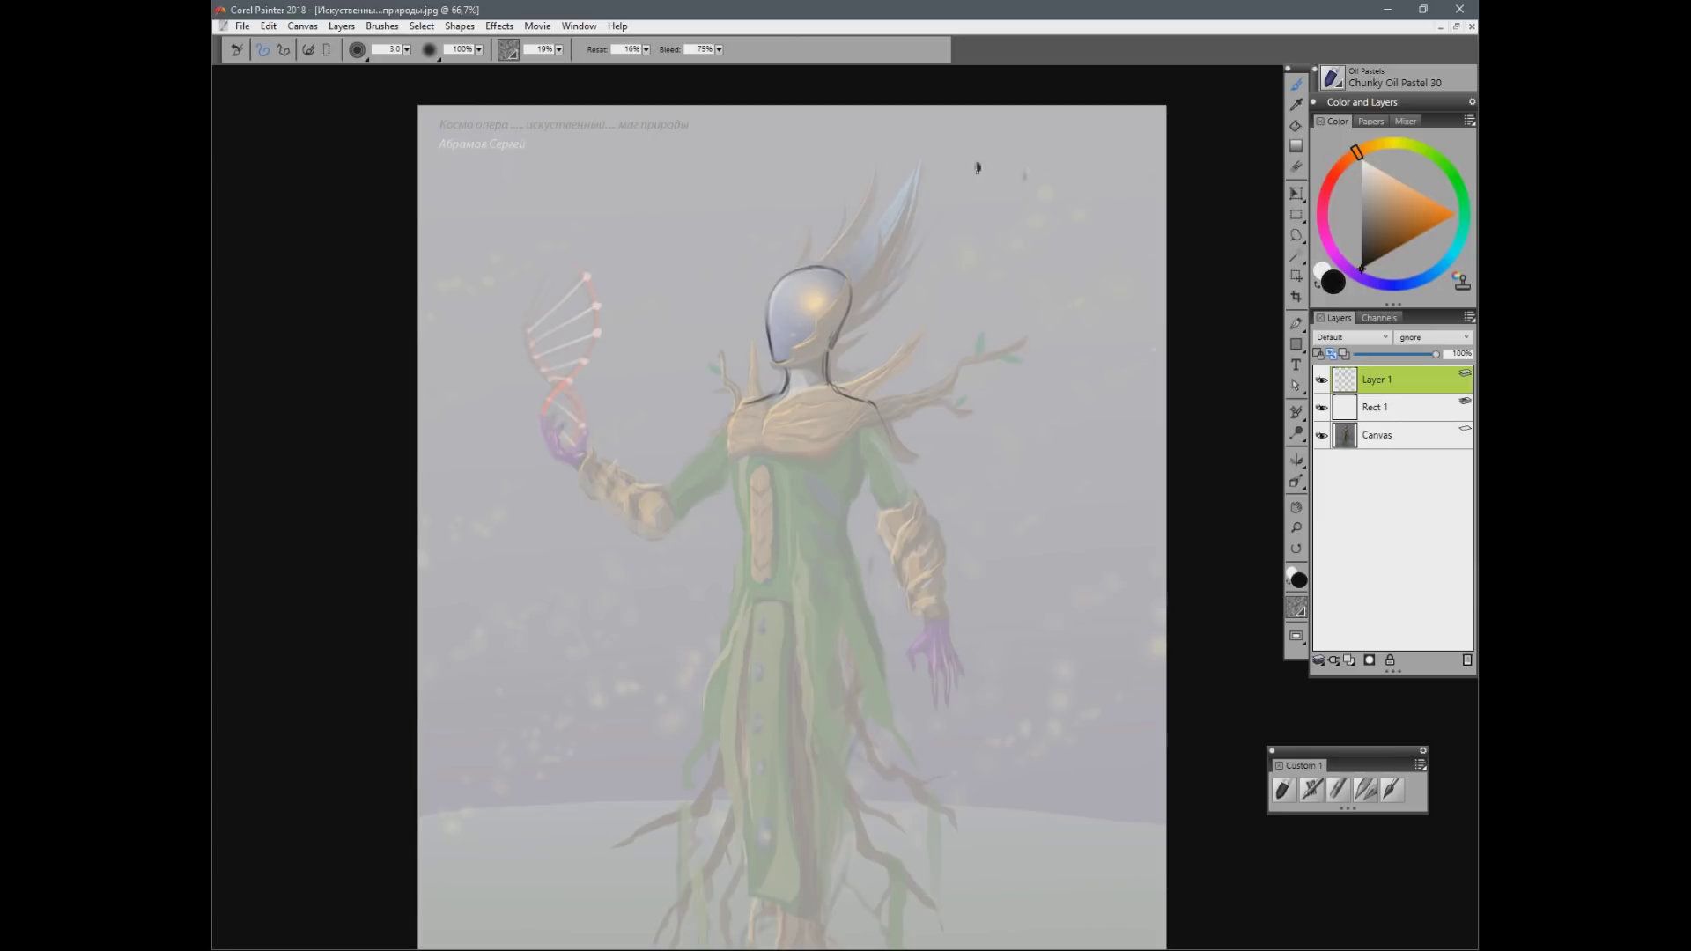
Step: Sketch a small spread wing with layered feathers in the empty area beside the mage's head
{"action": "left_click_drag", "start_coordinate": [917, 120], "coordinate": [1068, 175]}
{"action": "mouse_move", "coordinate": [1066, 174]}
{"action": "left_mouse_down"}
{"action": "mouse_move", "coordinate": [1070, 155]}
{"action": "mouse_move", "coordinate": [1118, 234]}
{"action": "left_mouse_up"}
{"action": "mouse_move", "coordinate": [1065, 176]}
{"action": "left_mouse_down"}
{"action": "mouse_move", "coordinate": [925, 148]}
{"action": "mouse_move", "coordinate": [1058, 210]}
{"action": "left_mouse_up"}
{"action": "mouse_move", "coordinate": [959, 179]}
{"action": "left_mouse_down"}
{"action": "mouse_move", "coordinate": [1073, 206]}
{"action": "mouse_move", "coordinate": [968, 193]}
{"action": "mouse_move", "coordinate": [1069, 227]}
{"action": "mouse_move", "coordinate": [1044, 251]}
{"action": "mouse_move", "coordinate": [1106, 282]}
{"action": "mouse_move", "coordinate": [1067, 228]}
{"action": "mouse_move", "coordinate": [1041, 228]}
{"action": "mouse_move", "coordinate": [1074, 297]}
{"action": "mouse_move", "coordinate": [1152, 265]}
{"action": "mouse_move", "coordinate": [1097, 232]}
{"action": "mouse_move", "coordinate": [1106, 278]}
{"action": "mouse_move", "coordinate": [1133, 291]}
{"action": "left_mouse_up"}
{"action": "left_click_drag", "start_coordinate": [1008, 157], "coordinate": [1121, 263]}
Step: Try feather lines running from the back of the mage's head along the crest
{"action": "key", "text": "n"}
{"action": "key", "text": "b"}
{"action": "mouse_move", "coordinate": [852, 316]}
{"action": "left_mouse_down"}
{"action": "mouse_move", "coordinate": [894, 222]}
{"action": "mouse_move", "coordinate": [835, 340]}
{"action": "left_mouse_up"}
{"action": "left_click_drag", "start_coordinate": [927, 155], "coordinate": [847, 345]}
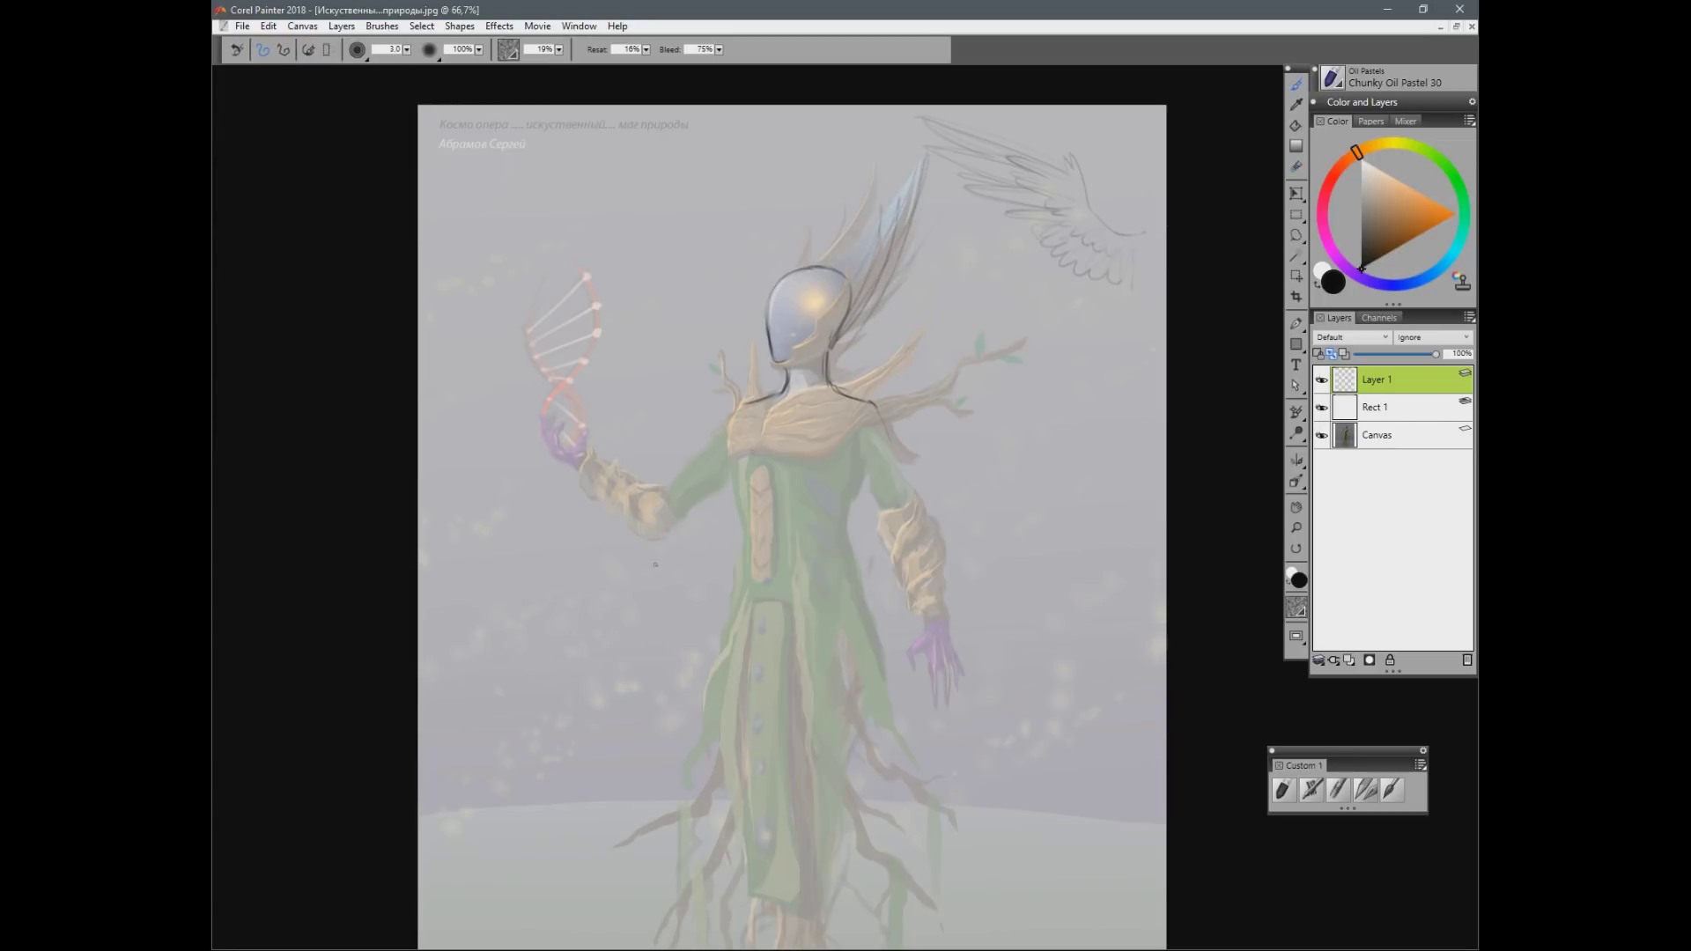
{"action": "key", "text": "ctrl+z"}
{"action": "key", "text": "ctrl+z"}
Step: Sketch a pointed crest rising from the mage's head with short spikes behind the jaw
{"action": "mouse_move", "coordinate": [889, 216]}
{"action": "left_mouse_down"}
{"action": "mouse_move", "coordinate": [835, 312]}
{"action": "mouse_move", "coordinate": [854, 319]}
{"action": "left_mouse_up"}
{"action": "left_click_drag", "start_coordinate": [885, 264], "coordinate": [832, 355]}
{"action": "key", "text": "ctrl+z"}
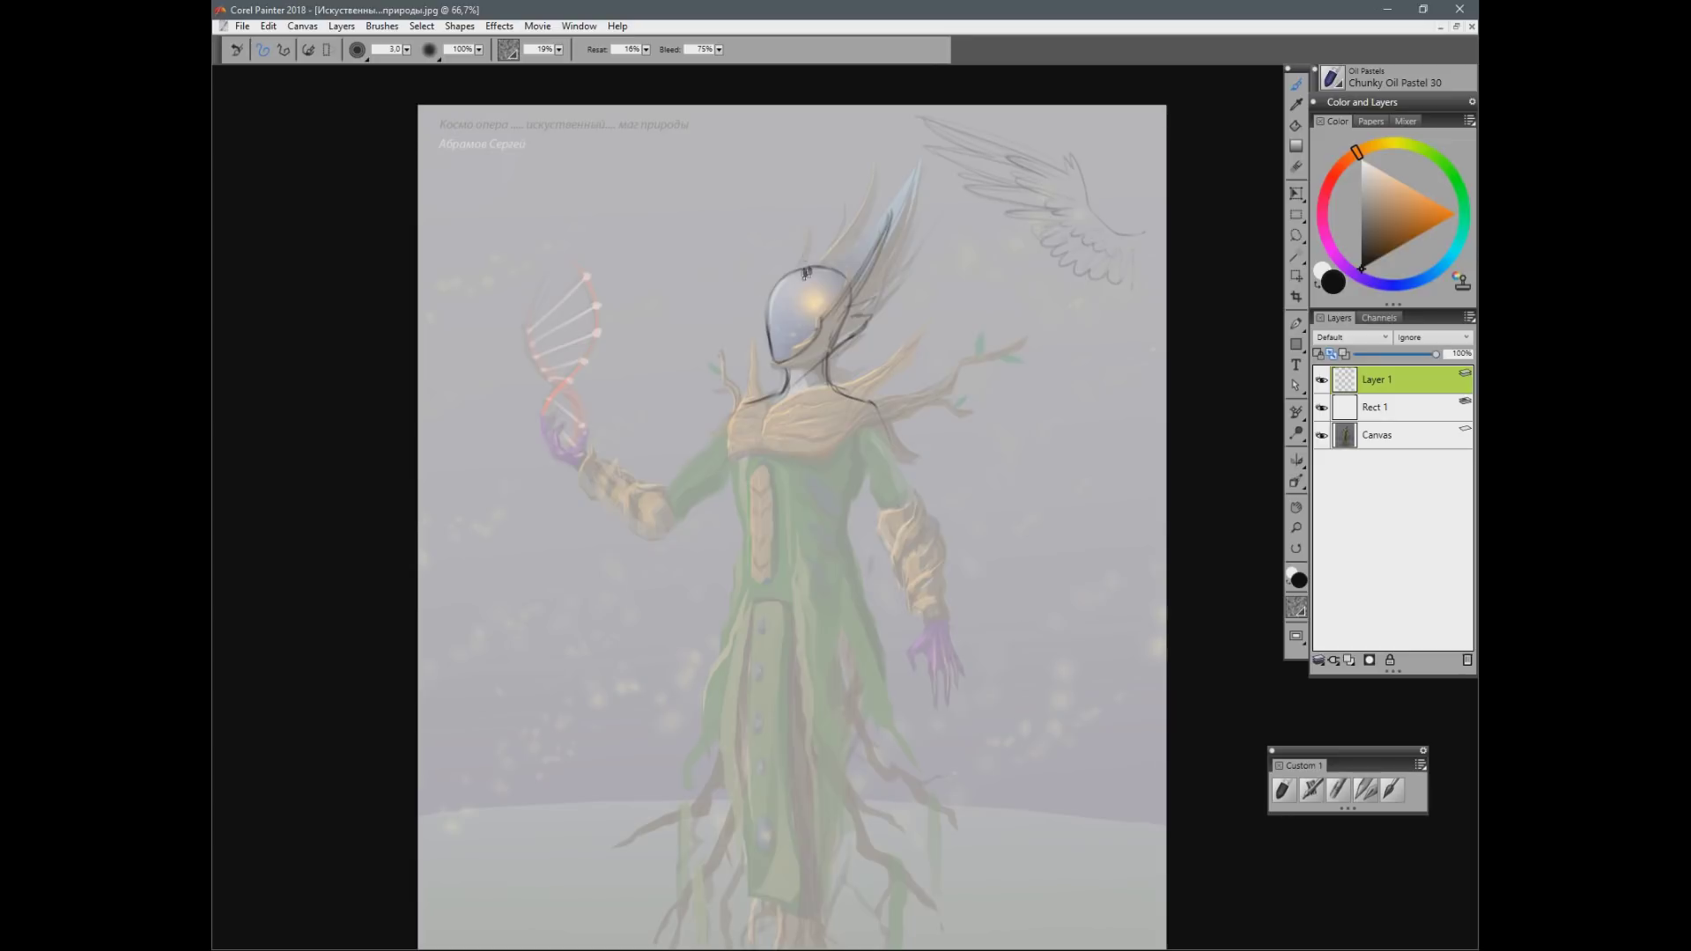
{"action": "mouse_move", "coordinate": [951, 202]}
{"action": "left_mouse_down"}
{"action": "mouse_move", "coordinate": [779, 236]}
{"action": "mouse_move", "coordinate": [834, 230]}
{"action": "mouse_move", "coordinate": [811, 267]}
{"action": "left_mouse_up"}
{"action": "mouse_move", "coordinate": [850, 309]}
{"action": "left_mouse_down"}
{"action": "mouse_move", "coordinate": [872, 301]}
{"action": "mouse_move", "coordinate": [849, 342]}
{"action": "left_mouse_up"}
{"action": "mouse_move", "coordinate": [867, 272]}
{"action": "left_mouse_down"}
{"action": "mouse_move", "coordinate": [878, 227]}
{"action": "mouse_move", "coordinate": [837, 305]}
{"action": "mouse_move", "coordinate": [890, 211]}
{"action": "left_mouse_up"}
{"action": "key", "text": "n"}
{"action": "key", "text": "b"}
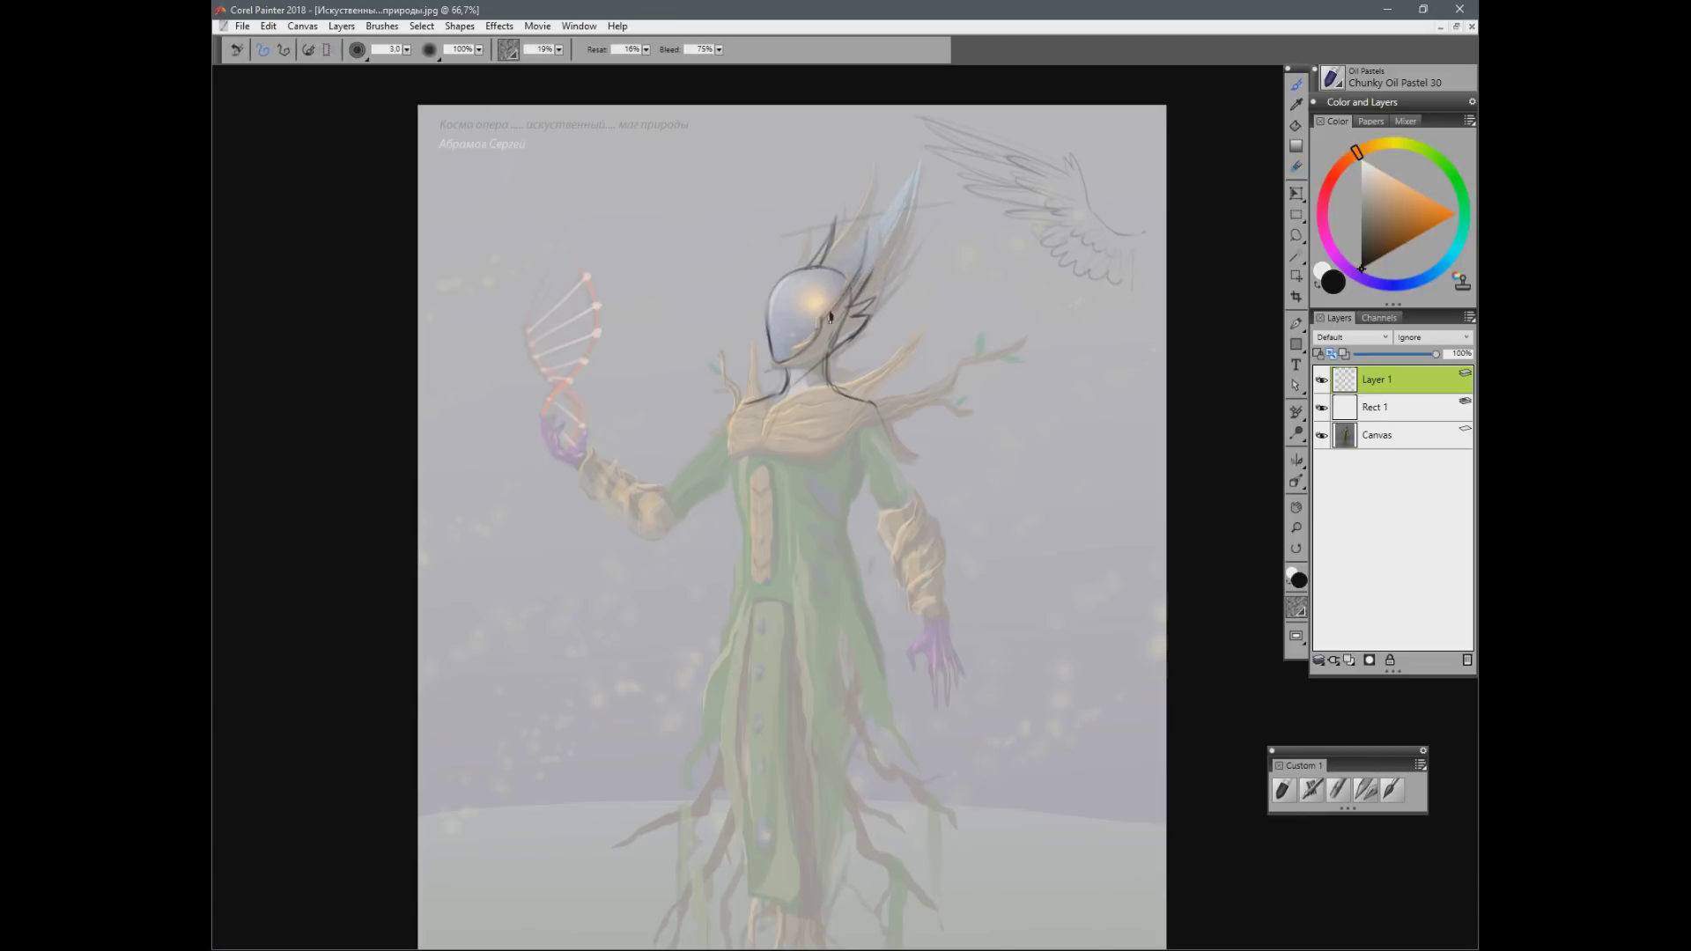
Step: Erase the long crest lines and redraw the crest as a shorter curved horn at the back of the head
{"action": "key", "text": "n"}
{"action": "left_click_drag", "start_coordinate": [879, 229], "coordinate": [858, 306]}
{"action": "key", "text": "b"}
{"action": "left_click_drag", "start_coordinate": [869, 234], "coordinate": [851, 308]}
{"action": "key", "text": "n"}
{"action": "mouse_move", "coordinate": [834, 222]}
{"action": "left_mouse_down"}
{"action": "mouse_move", "coordinate": [809, 268]}
{"action": "mouse_move", "coordinate": [823, 243]}
{"action": "mouse_move", "coordinate": [870, 240]}
{"action": "left_mouse_up"}
{"action": "key", "text": "b"}
Step: Circle the first words of the caption and sketch long vertical garment lines down the mage's chest
{"action": "mouse_move", "coordinate": [516, 134]}
{"action": "left_mouse_down"}
{"action": "mouse_move", "coordinate": [436, 116]}
{"action": "mouse_move", "coordinate": [521, 112]}
{"action": "left_mouse_up"}
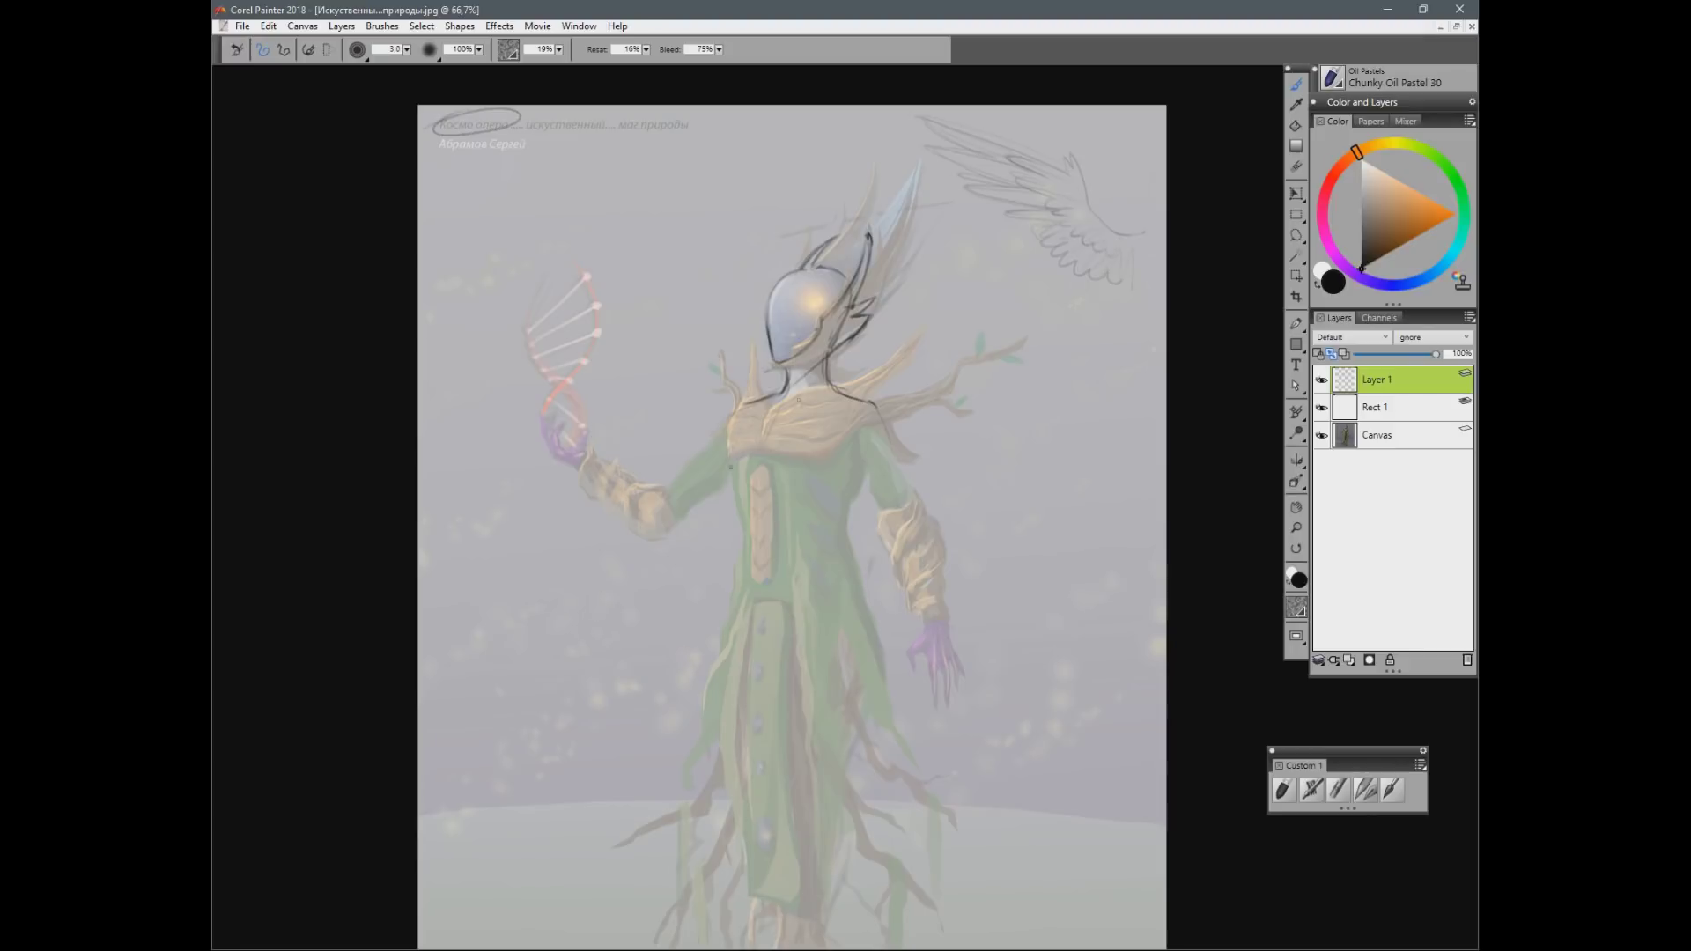
{"action": "mouse_move", "coordinate": [786, 371]}
{"action": "left_mouse_down"}
{"action": "mouse_move", "coordinate": [823, 356]}
{"action": "mouse_move", "coordinate": [764, 439]}
{"action": "mouse_move", "coordinate": [788, 435]}
{"action": "mouse_move", "coordinate": [771, 498]}
{"action": "left_mouse_up"}
{"action": "left_click_drag", "start_coordinate": [870, 408], "coordinate": [797, 541]}
{"action": "left_click_drag", "start_coordinate": [751, 405], "coordinate": [738, 519]}
{"action": "left_click_drag", "start_coordinate": [742, 448], "coordinate": [747, 542]}
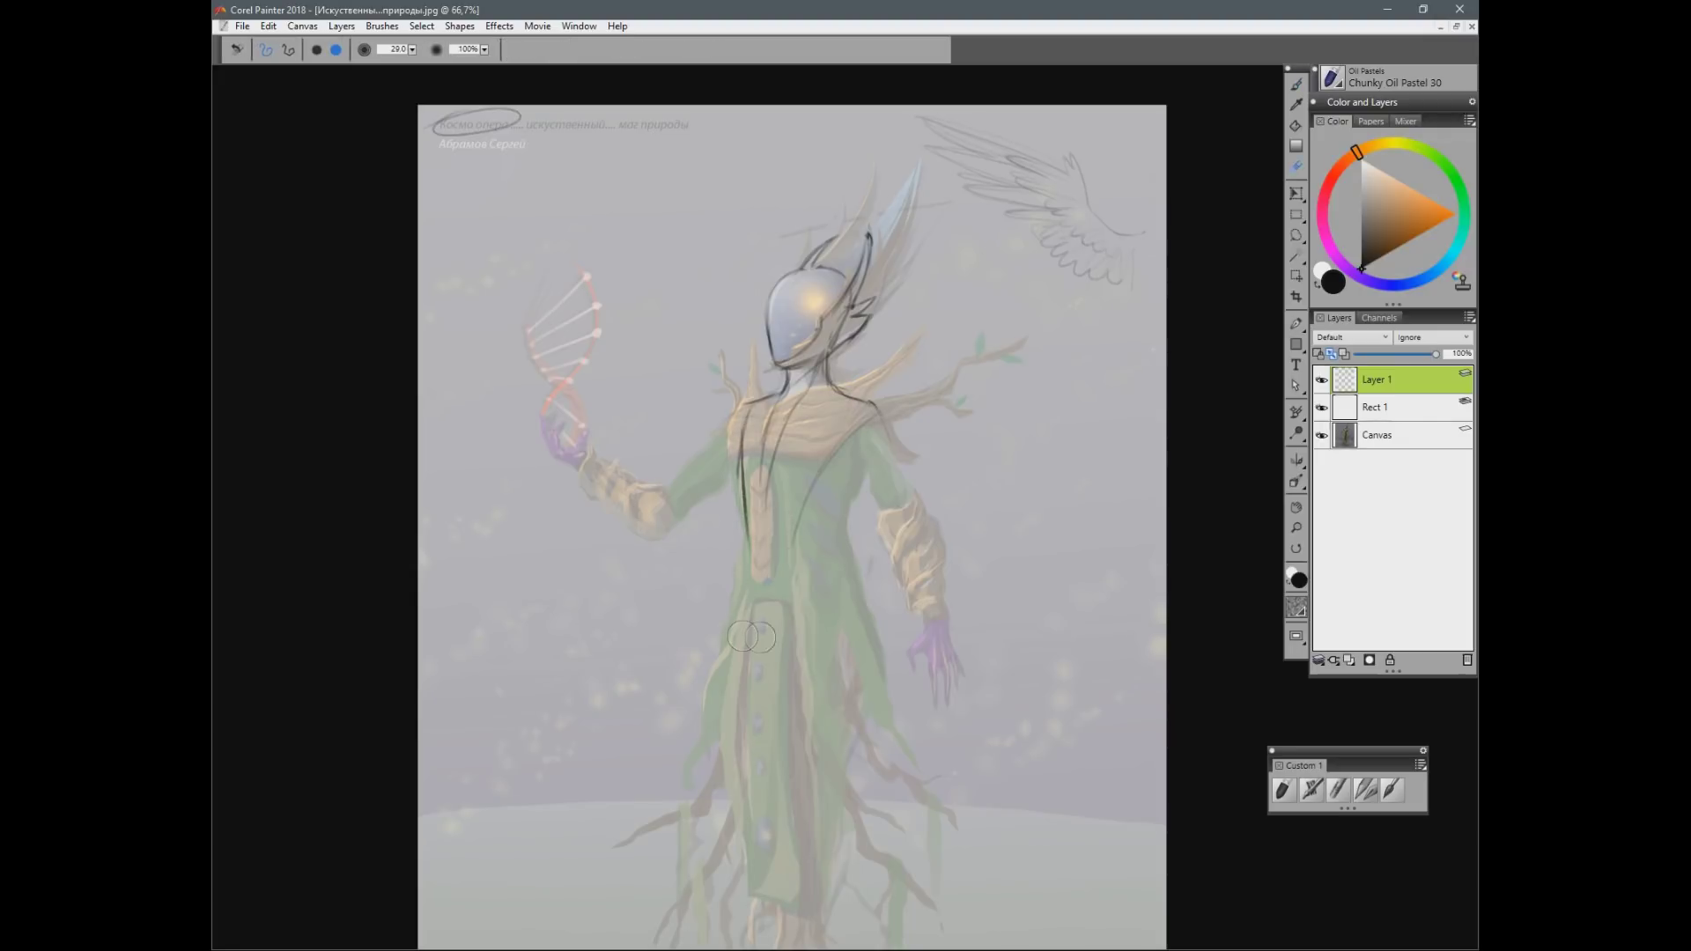
Step: Erase stray shoulder and collar lines, strengthen the collar edge and draw the outer contour of the lowered arm
{"action": "mouse_move", "coordinate": [874, 420]}
{"action": "left_mouse_down"}
{"action": "mouse_move", "coordinate": [904, 493]}
{"action": "mouse_move", "coordinate": [881, 419]}
{"action": "mouse_move", "coordinate": [844, 444]}
{"action": "left_mouse_up"}
{"action": "left_click_drag", "start_coordinate": [818, 375], "coordinate": [773, 468]}
{"action": "left_click_drag", "start_coordinate": [780, 398], "coordinate": [758, 491]}
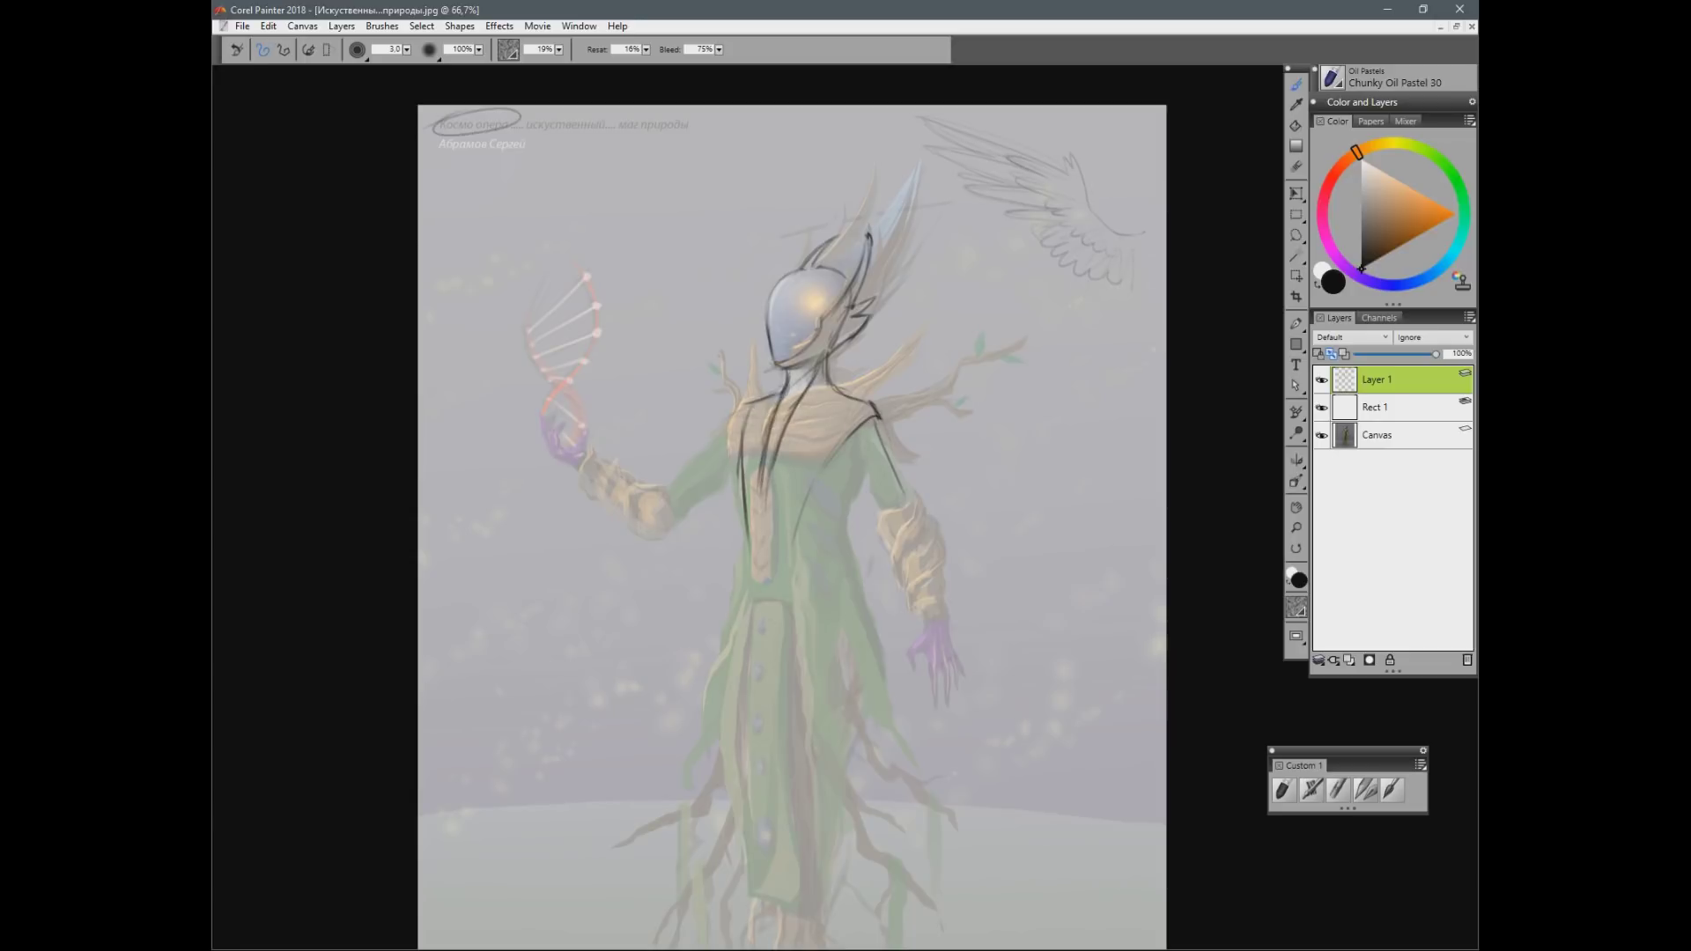
{"action": "key", "text": "n"}
{"action": "left_click_drag", "start_coordinate": [776, 398], "coordinate": [743, 409]}
{"action": "key", "text": "b"}
{"action": "left_click_drag", "start_coordinate": [876, 431], "coordinate": [900, 508]}
Step: Draw the inner line of the lowered arm, the curved lapel and the narrow front strips on the chest
{"action": "key", "text": "n"}
{"action": "key", "text": "b"}
{"action": "left_click_drag", "start_coordinate": [841, 453], "coordinate": [874, 525]}
{"action": "left_click_drag", "start_coordinate": [844, 440], "coordinate": [794, 537]}
{"action": "left_click_drag", "start_coordinate": [763, 453], "coordinate": [765, 539]}
{"action": "left_click_drag", "start_coordinate": [774, 465], "coordinate": [770, 539]}
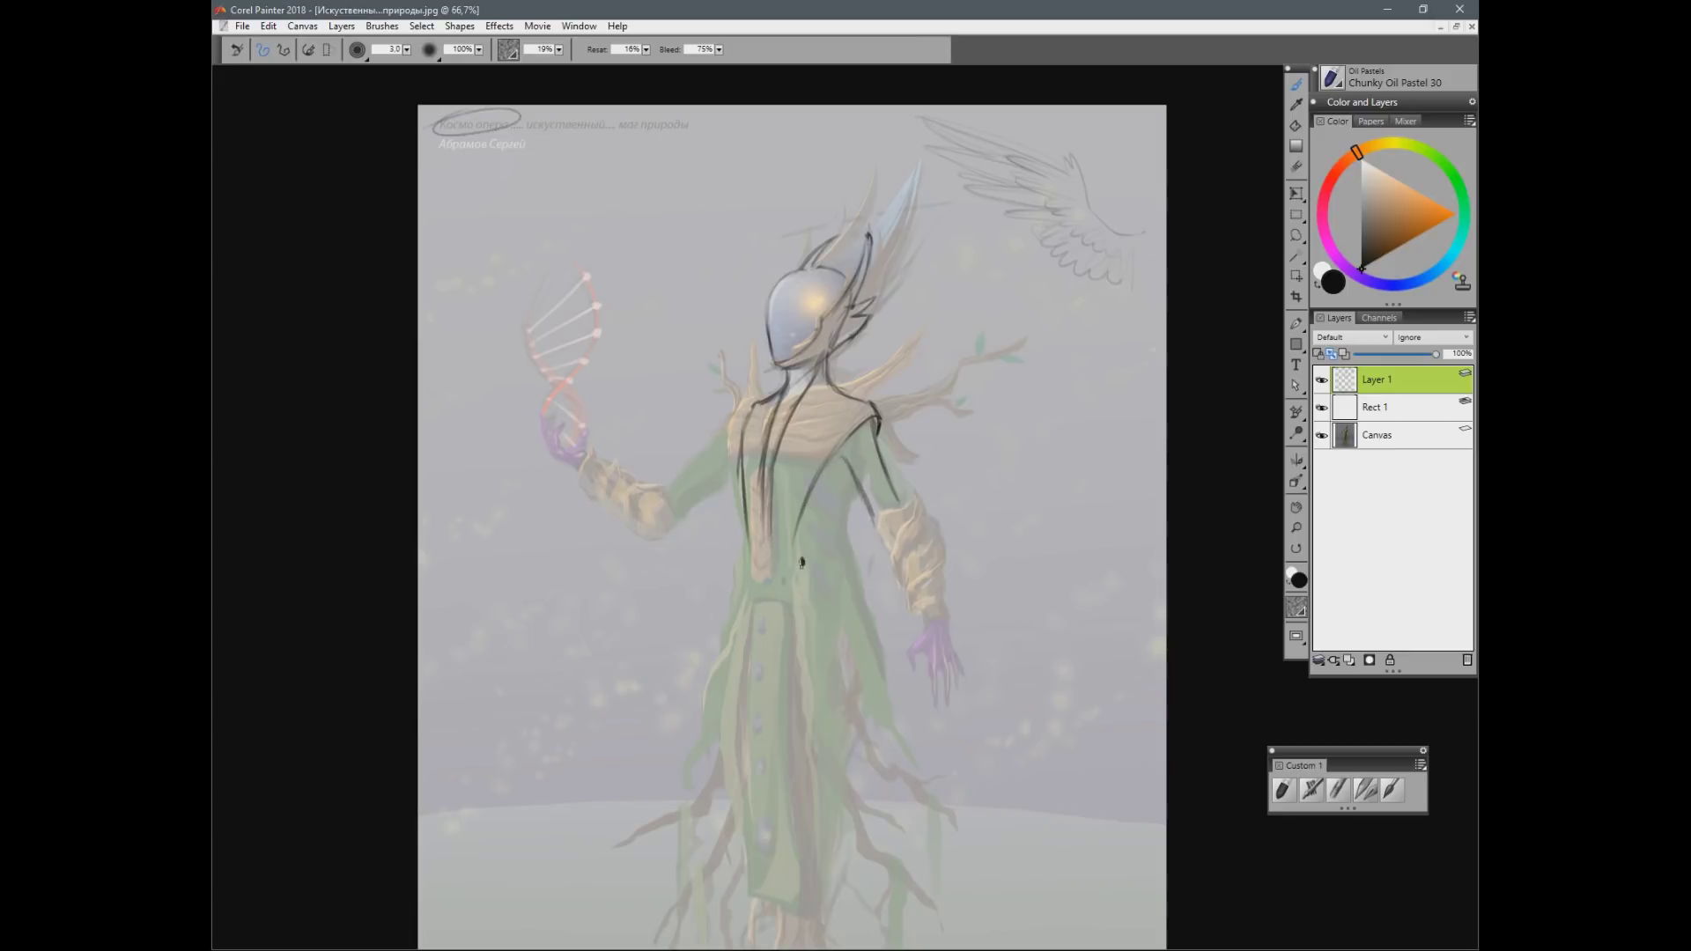
Step: Draw the side contour of the torso beneath the lowered arm and strengthen the collar lines
{"action": "mouse_move", "coordinate": [834, 489]}
{"action": "left_mouse_down"}
{"action": "mouse_move", "coordinate": [843, 533]}
{"action": "mouse_move", "coordinate": [812, 524]}
{"action": "mouse_move", "coordinate": [840, 596]}
{"action": "left_mouse_up"}
{"action": "key", "text": "ctrl+z"}
{"action": "left_click_drag", "start_coordinate": [849, 509], "coordinate": [845, 571]}
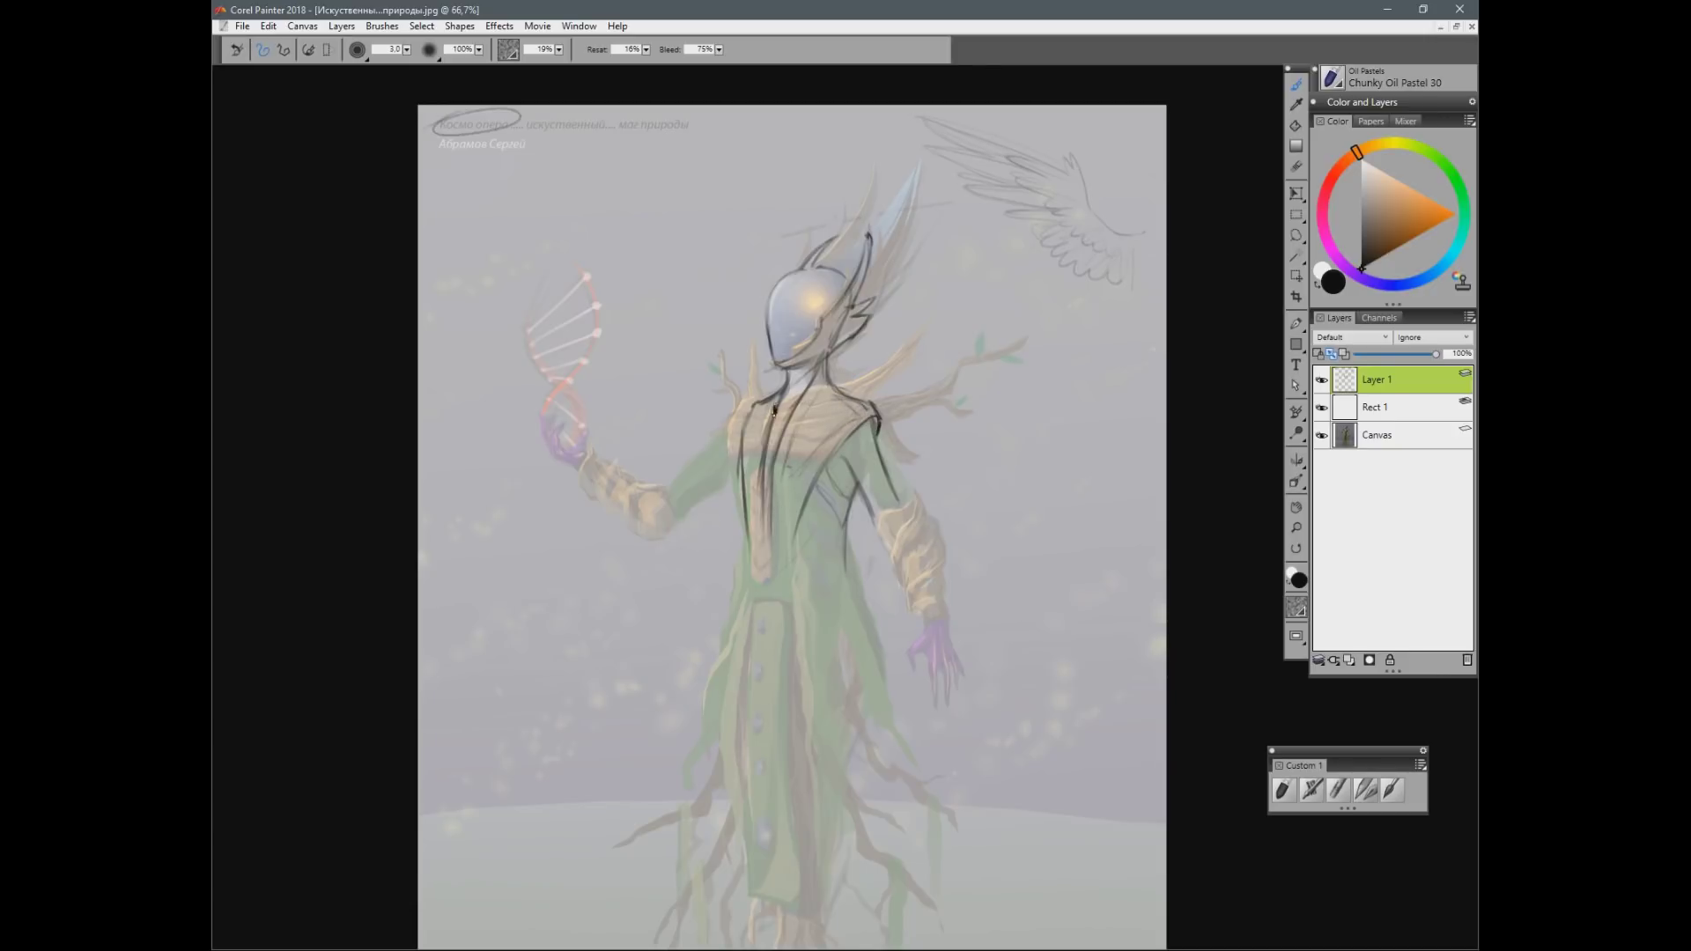
{"action": "left_click_drag", "start_coordinate": [802, 525], "coordinate": [798, 404]}
{"action": "left_click_drag", "start_coordinate": [715, 397], "coordinate": [730, 352]}
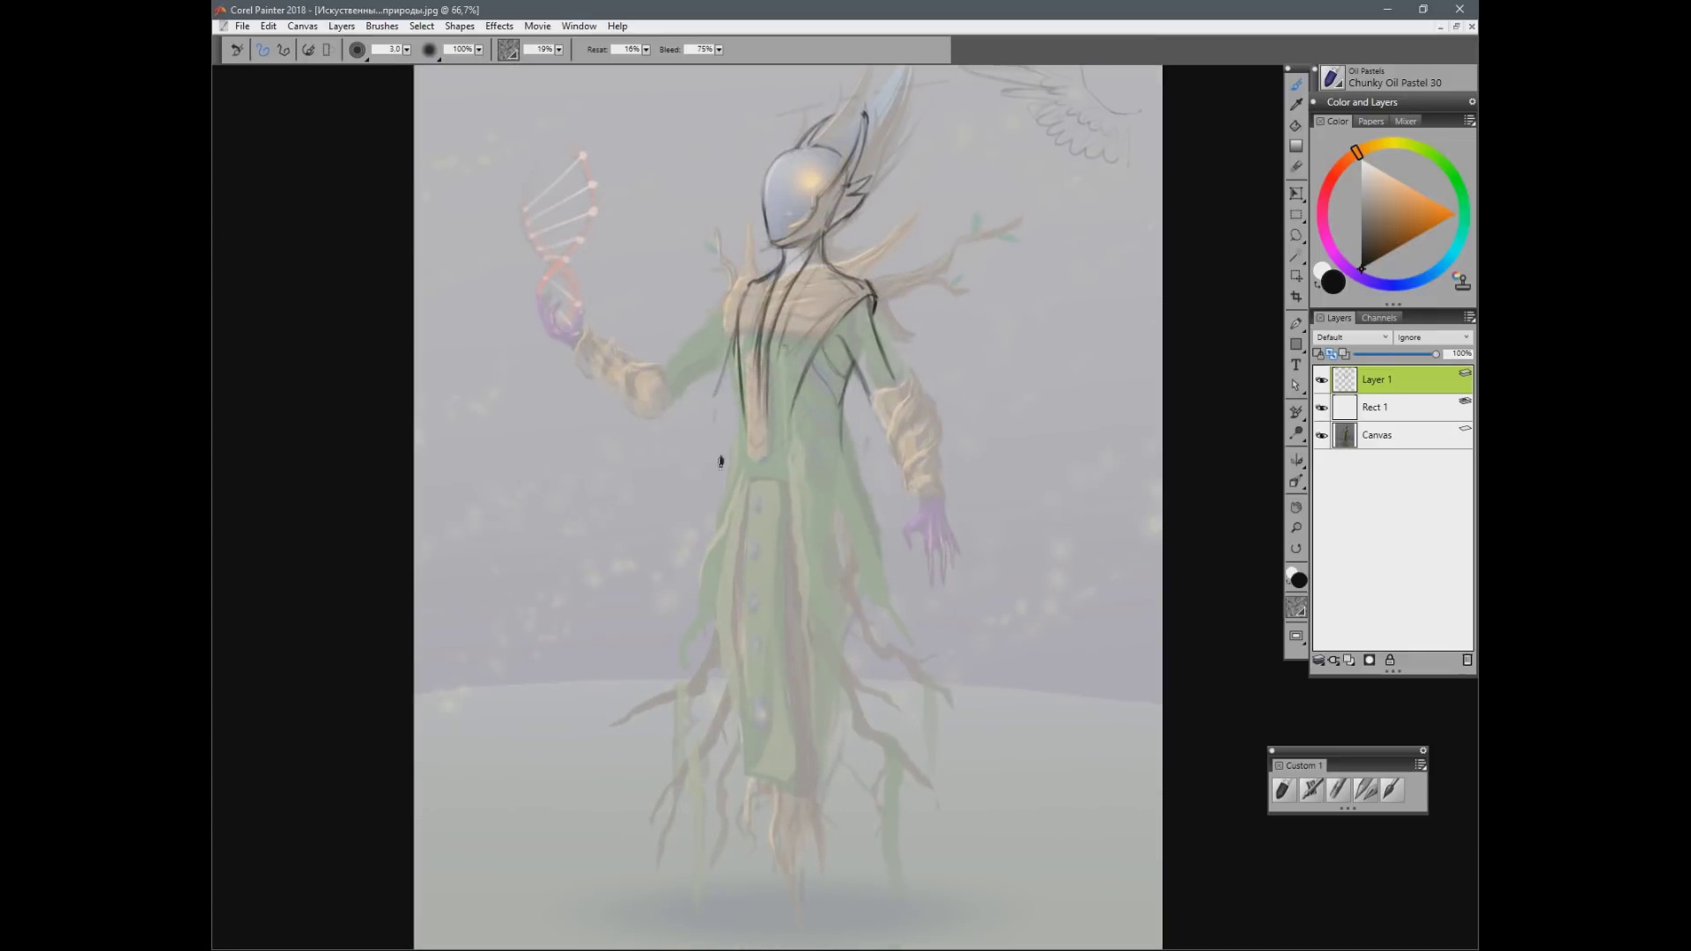
Step: Sketch hanging sleeve edges on both sides of the torso and long vertical lines for the front robe panel
{"action": "mouse_move", "coordinate": [808, 474]}
{"action": "left_mouse_down"}
{"action": "mouse_move", "coordinate": [871, 354]}
{"action": "mouse_move", "coordinate": [873, 509]}
{"action": "left_mouse_up"}
{"action": "key", "text": "ctrl+z"}
{"action": "left_click_drag", "start_coordinate": [894, 393], "coordinate": [896, 485]}
{"action": "left_click_drag", "start_coordinate": [735, 351], "coordinate": [722, 441]}
{"action": "left_click_drag", "start_coordinate": [736, 337], "coordinate": [696, 486]}
{"action": "mouse_move", "coordinate": [738, 424]}
{"action": "left_mouse_down"}
{"action": "mouse_move", "coordinate": [710, 493]}
{"action": "mouse_move", "coordinate": [735, 533]}
{"action": "left_mouse_up"}
{"action": "mouse_move", "coordinate": [733, 456]}
{"action": "left_mouse_down"}
{"action": "mouse_move", "coordinate": [718, 747]}
{"action": "mouse_move", "coordinate": [734, 650]}
{"action": "mouse_move", "coordinate": [738, 713]}
{"action": "left_mouse_up"}
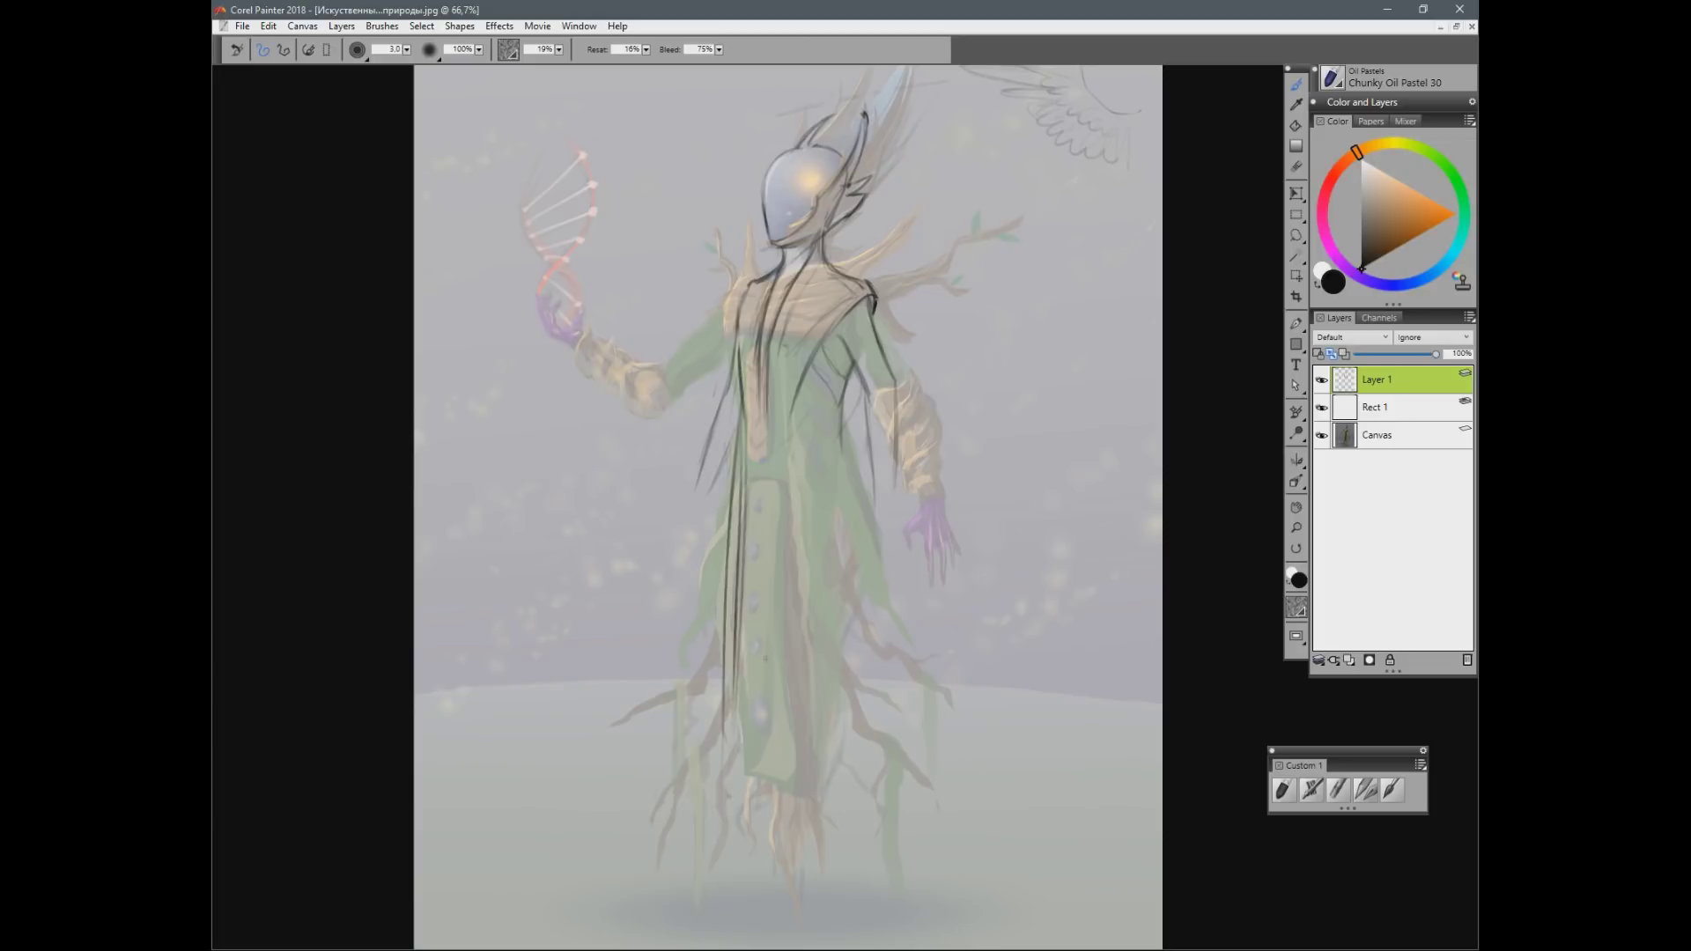
Step: Draw the flaring side lines of the robe skirt, the panel's second edge and extra folds on the chest
{"action": "left_click_drag", "start_coordinate": [841, 401], "coordinate": [880, 696]}
{"action": "left_click_drag", "start_coordinate": [849, 467], "coordinate": [932, 778]}
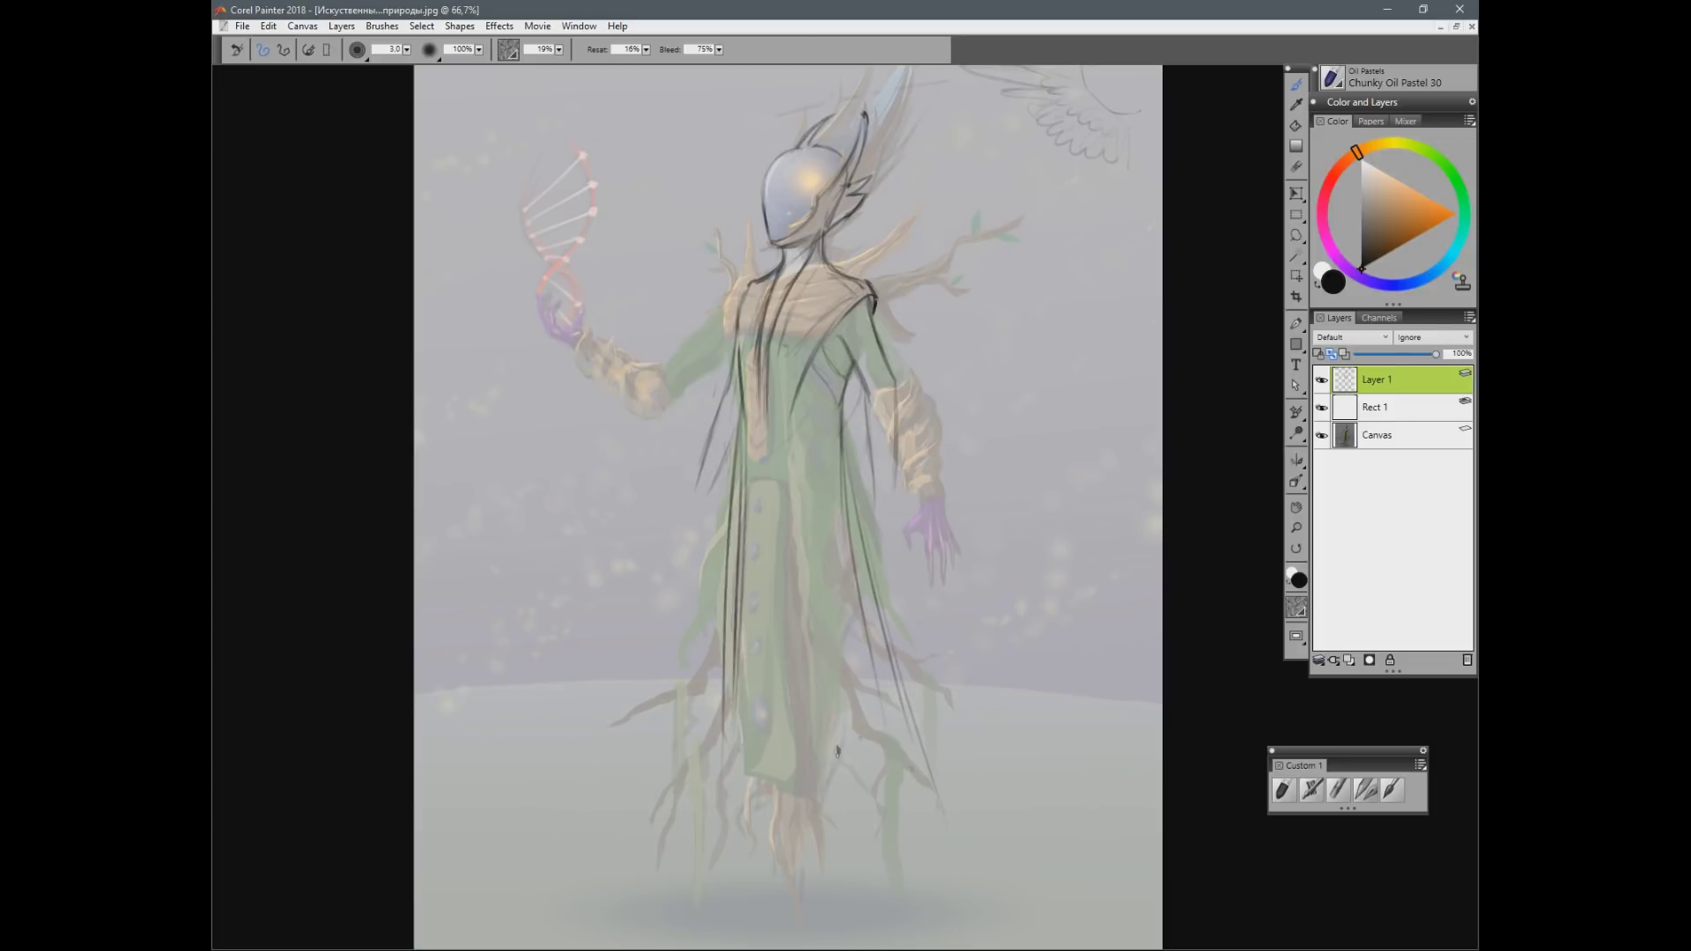
{"action": "left_click_drag", "start_coordinate": [785, 477], "coordinate": [793, 740]}
{"action": "left_click_drag", "start_coordinate": [797, 394], "coordinate": [783, 660]}
{"action": "left_click_drag", "start_coordinate": [760, 349], "coordinate": [763, 443]}
{"action": "left_click_drag", "start_coordinate": [743, 318], "coordinate": [747, 434]}
{"action": "left_click_drag", "start_coordinate": [751, 284], "coordinate": [742, 350]}
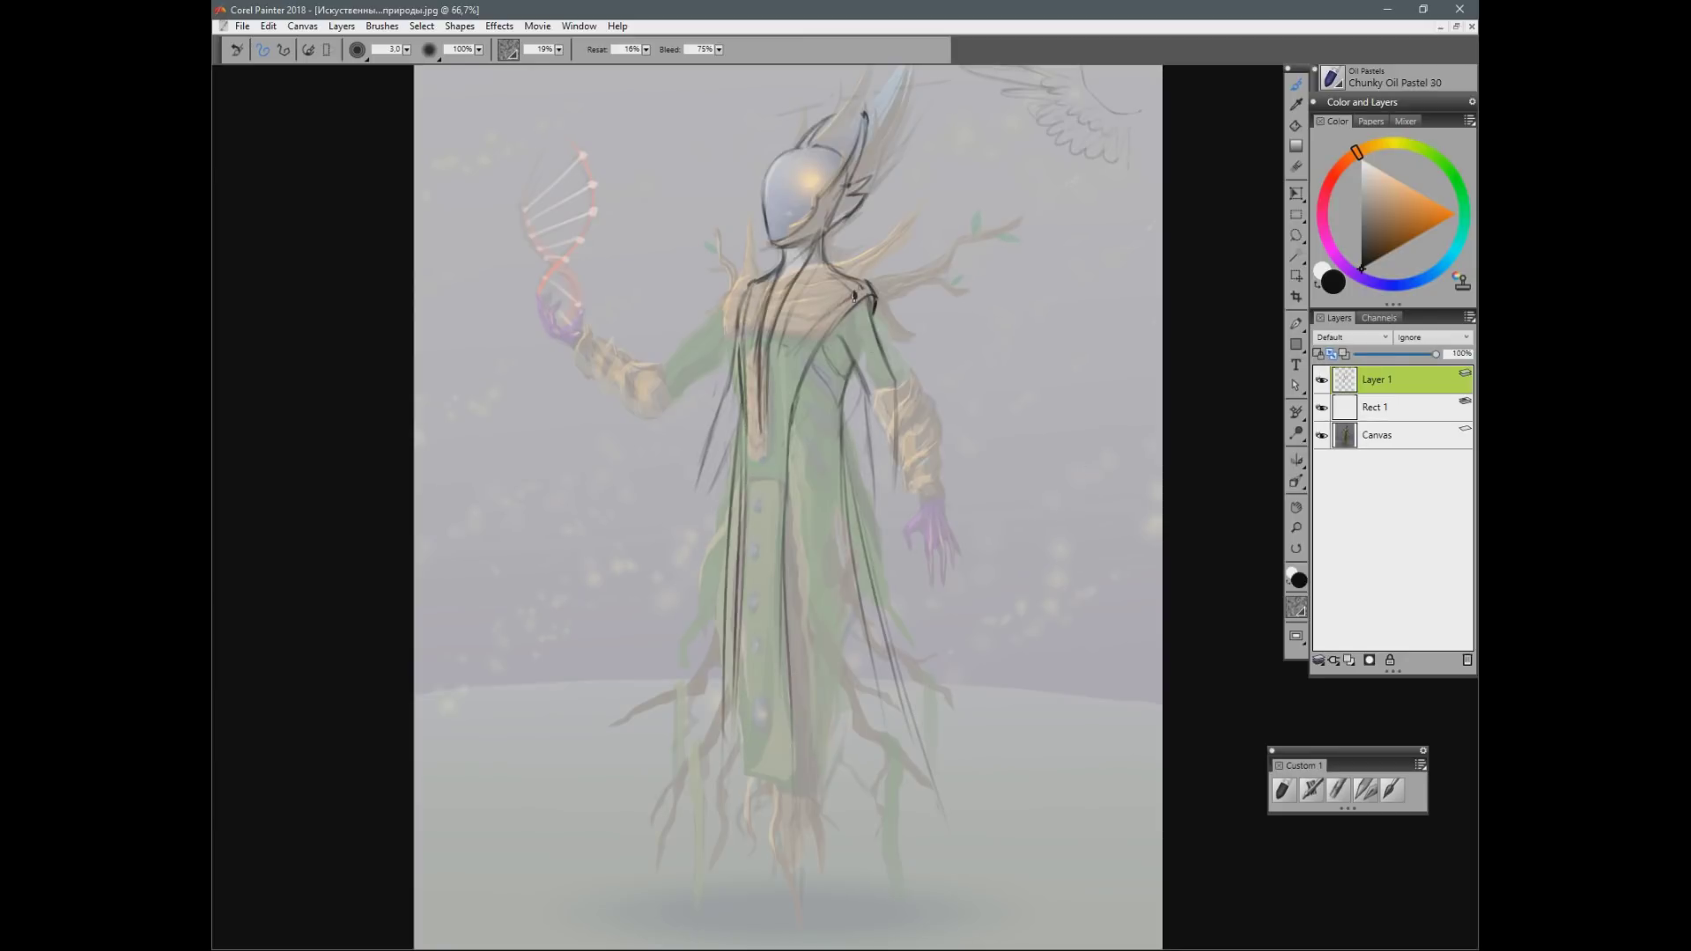
Step: Finish the front robe panel with a pointed tip and shape the flared side panel's pointed hem
{"action": "key", "text": "ctrl+minus"}
{"action": "key", "text": "ctrl+minus"}
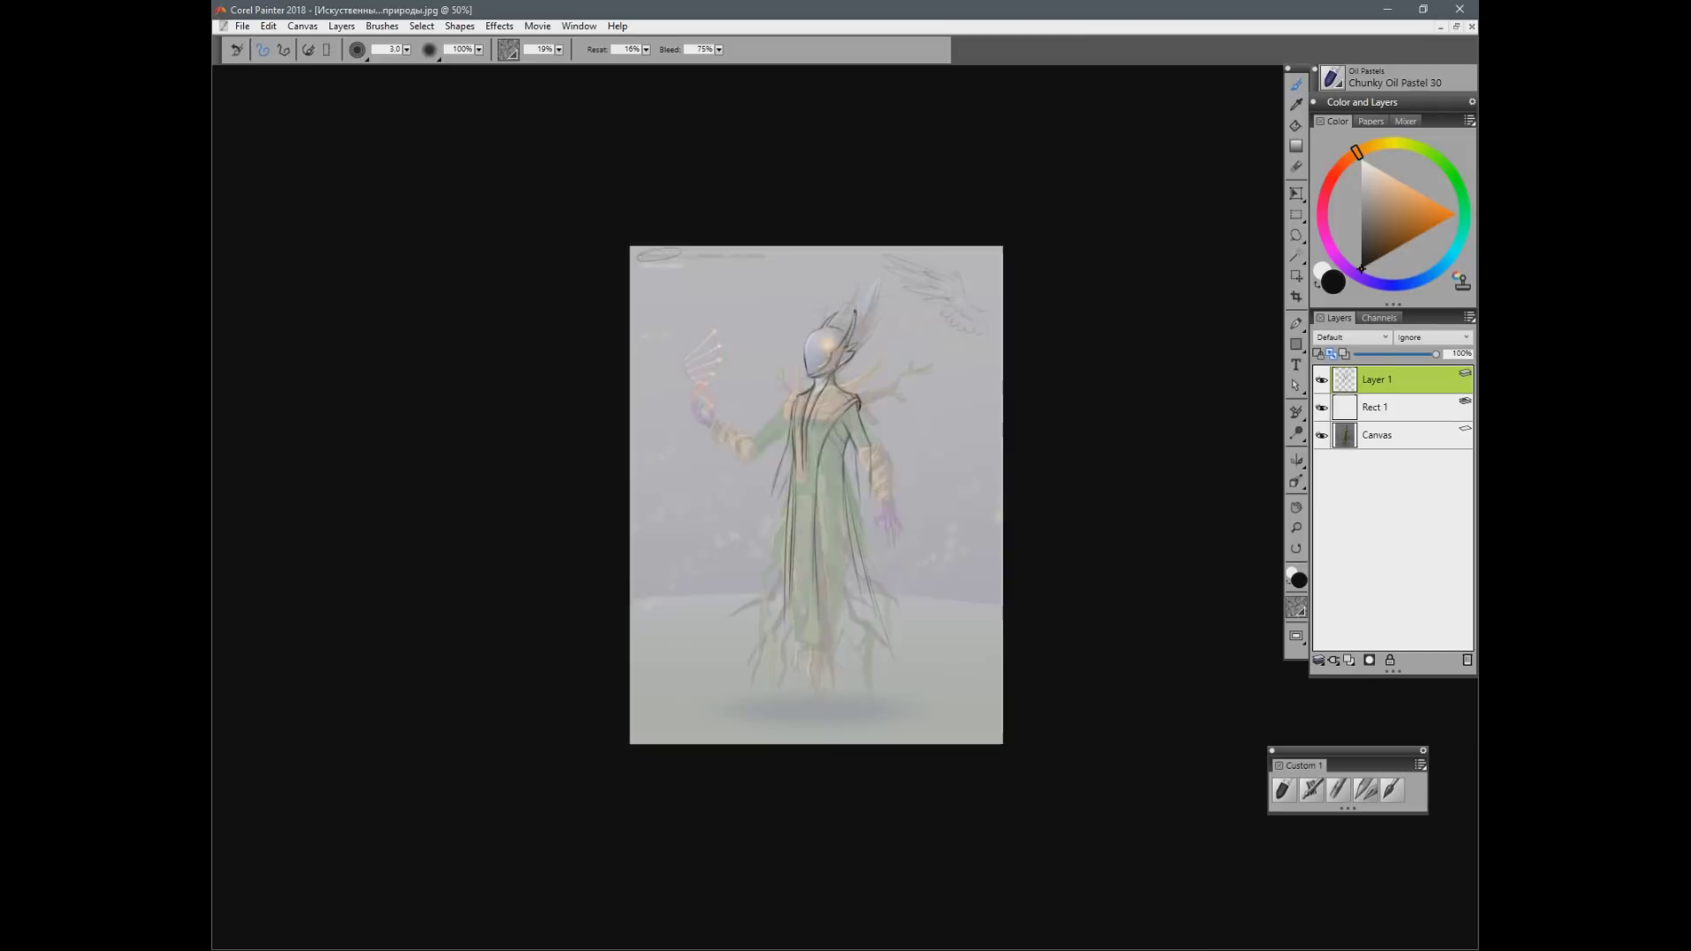
{"action": "key", "text": "ctrl+plus"}
{"action": "key", "text": "ctrl+plus"}
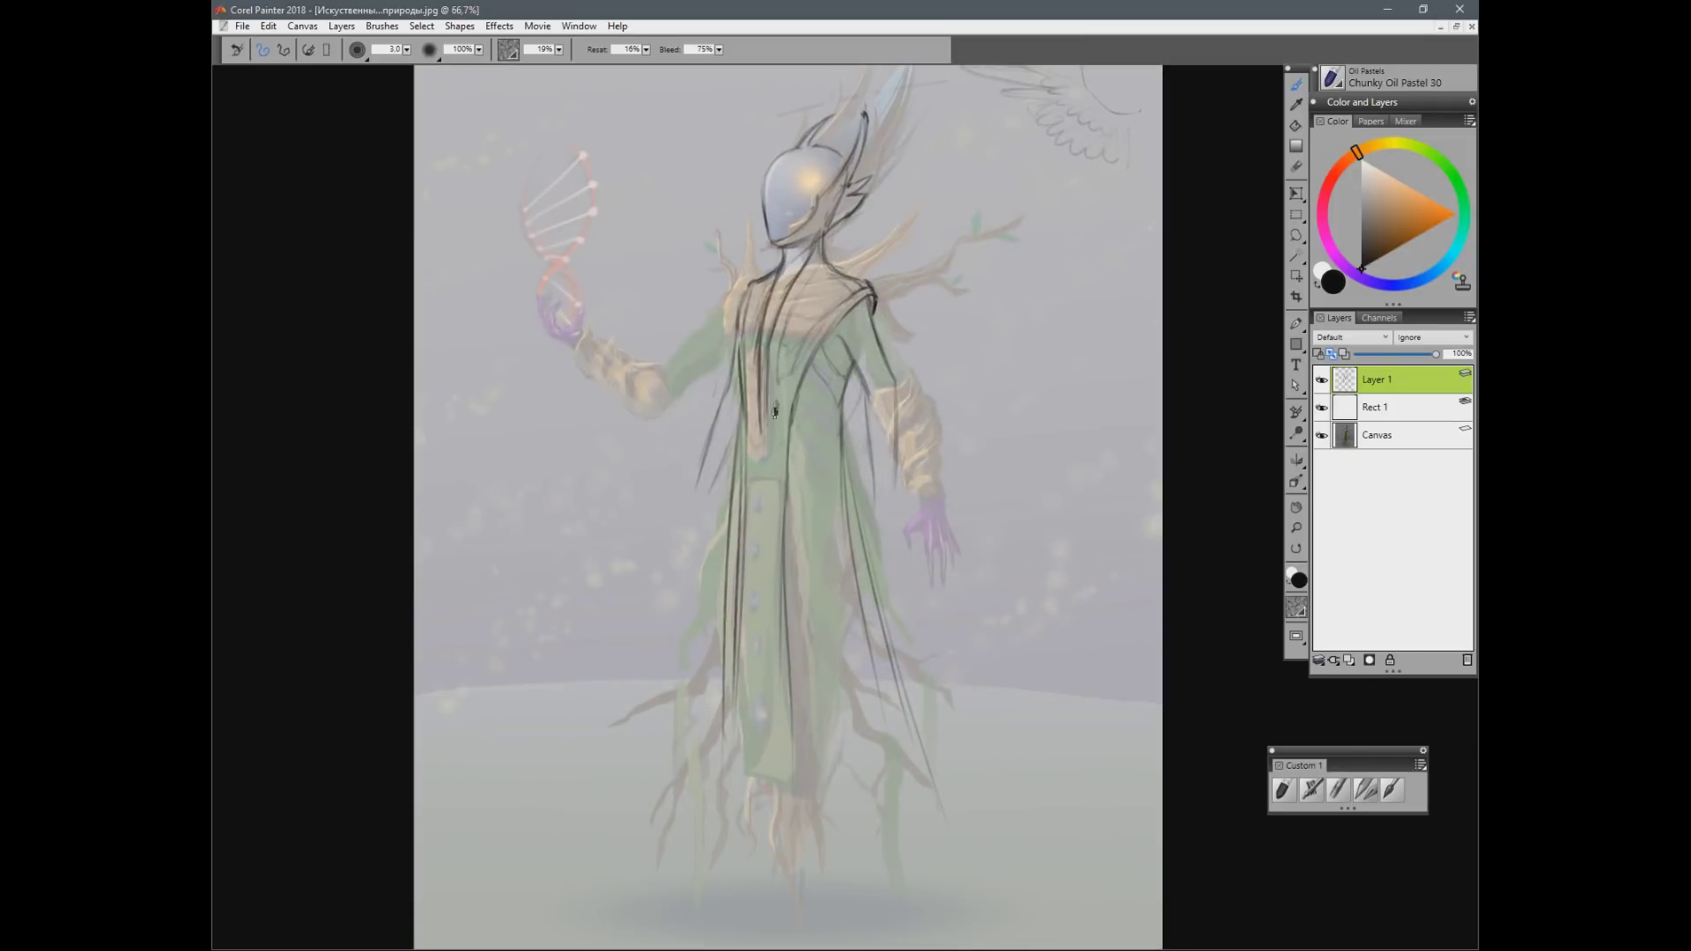
{"action": "left_click_drag", "start_coordinate": [808, 378], "coordinate": [796, 506]}
{"action": "left_click_drag", "start_coordinate": [783, 752], "coordinate": [757, 789]}
{"action": "left_click_drag", "start_coordinate": [789, 579], "coordinate": [809, 777]}
{"action": "left_click_drag", "start_coordinate": [867, 622], "coordinate": [833, 782]}
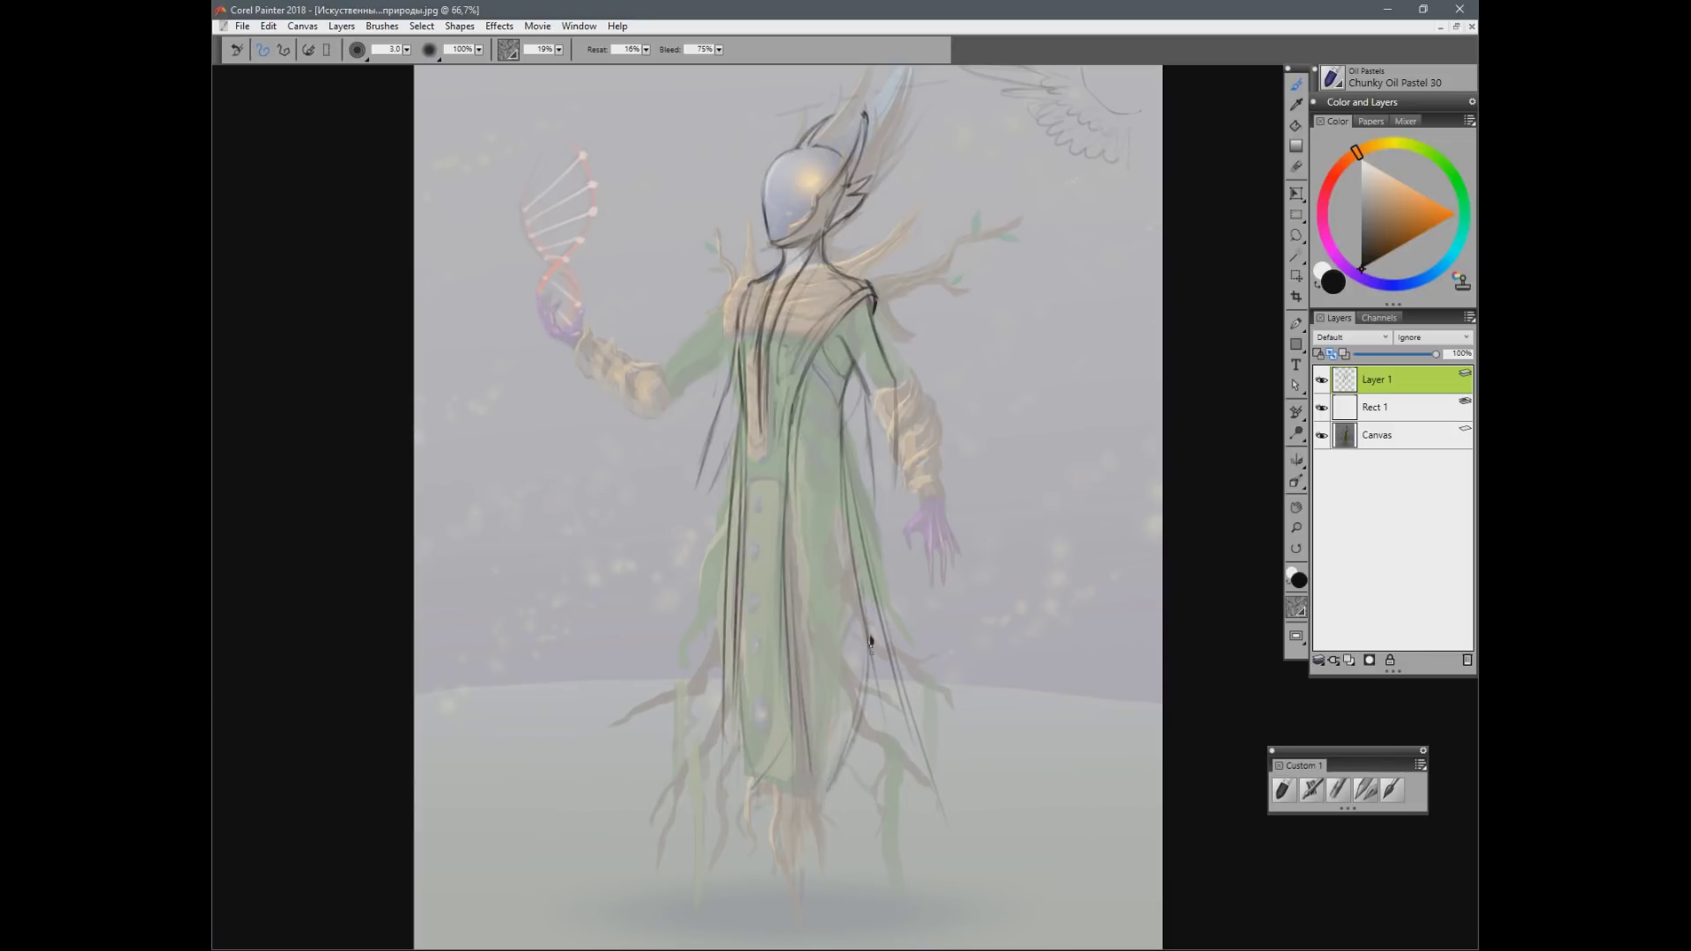
{"action": "left_click_drag", "start_coordinate": [880, 678], "coordinate": [933, 786]}
{"action": "mouse_move", "coordinate": [740, 721]}
{"action": "left_mouse_down"}
{"action": "mouse_move", "coordinate": [758, 791]}
{"action": "mouse_move", "coordinate": [784, 724]}
{"action": "mouse_move", "coordinate": [786, 627]}
{"action": "left_mouse_up"}
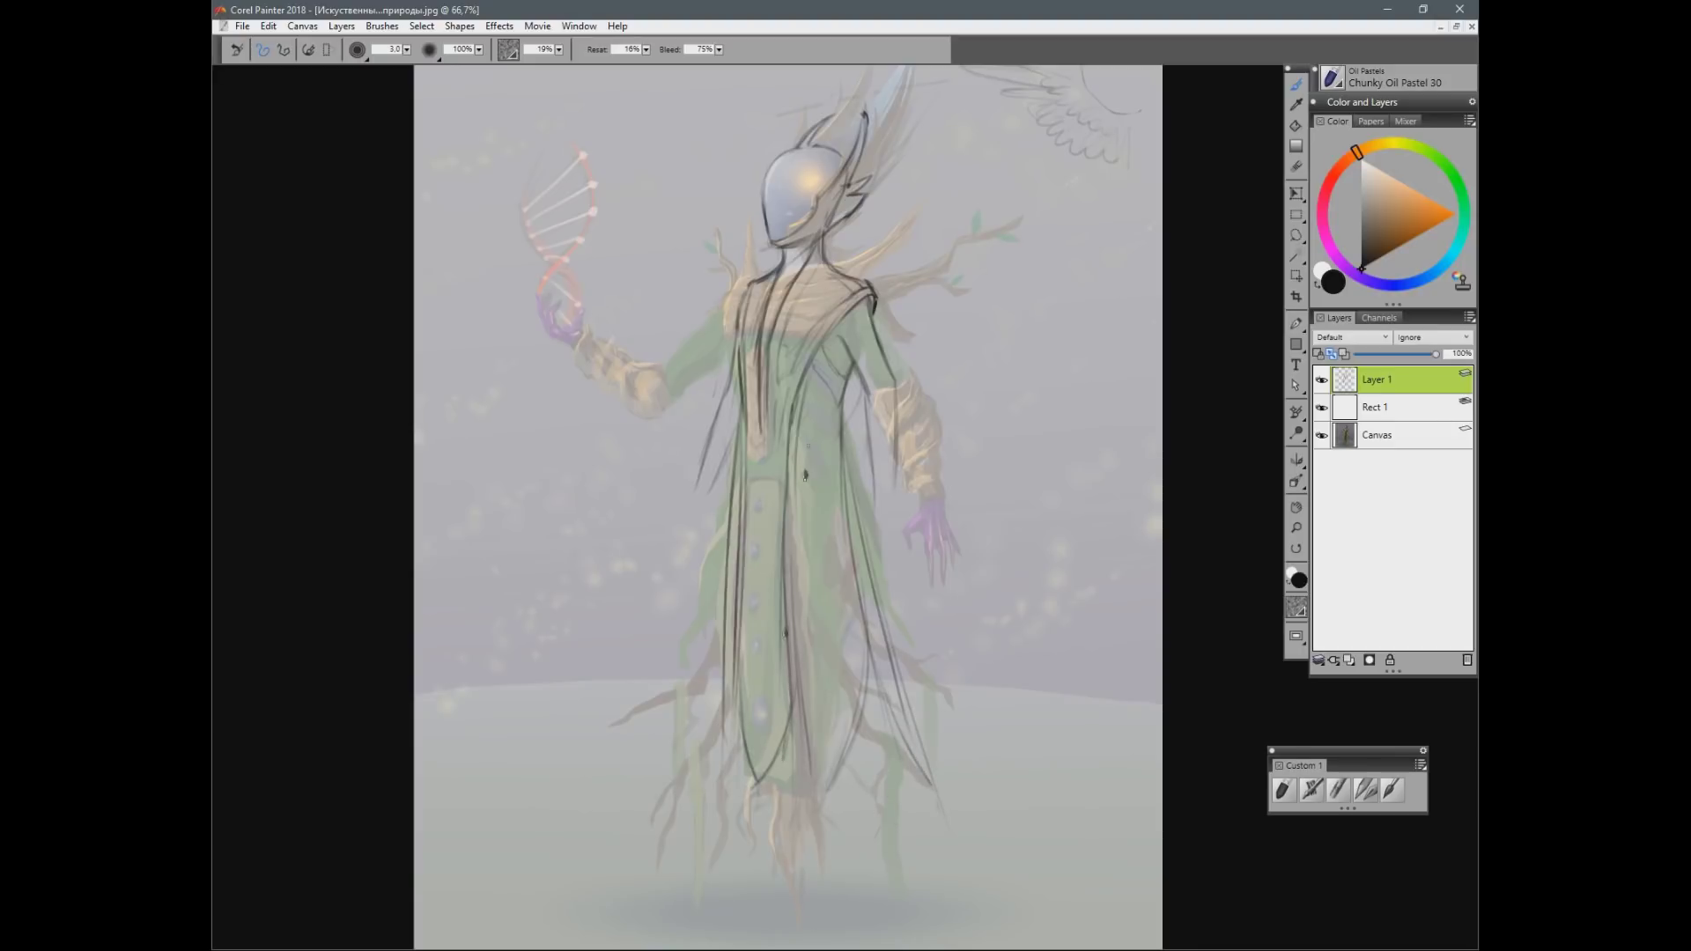
Step: Erase the sleeve lines on both arms and redraw the sleeve beside the raised arm closer to the body
{"action": "key", "text": "n"}
{"action": "mouse_move", "coordinate": [872, 375]}
{"action": "left_mouse_down"}
{"action": "mouse_move", "coordinate": [879, 543]}
{"action": "mouse_move", "coordinate": [853, 574]}
{"action": "mouse_move", "coordinate": [853, 366]}
{"action": "mouse_move", "coordinate": [853, 485]}
{"action": "left_mouse_up"}
{"action": "key", "text": "b"}
{"action": "key", "text": "n"}
{"action": "left_click_drag", "start_coordinate": [839, 337], "coordinate": [866, 426]}
{"action": "left_click_drag", "start_coordinate": [871, 310], "coordinate": [889, 372]}
{"action": "left_click_drag", "start_coordinate": [730, 384], "coordinate": [712, 489]}
{"action": "key", "text": "b"}
{"action": "left_click_drag", "start_coordinate": [730, 354], "coordinate": [715, 483]}
Step: Draw a belt line across the waist and redraw the other arm as a long hanging sleeve
{"action": "mouse_move", "coordinate": [738, 403]}
{"action": "left_mouse_down"}
{"action": "mouse_move", "coordinate": [716, 447]}
{"action": "mouse_move", "coordinate": [828, 391]}
{"action": "left_mouse_up"}
{"action": "mouse_move", "coordinate": [843, 323]}
{"action": "left_mouse_down"}
{"action": "mouse_move", "coordinate": [829, 398]}
{"action": "mouse_move", "coordinate": [867, 414]}
{"action": "mouse_move", "coordinate": [863, 489]}
{"action": "left_mouse_up"}
{"action": "left_click_drag", "start_coordinate": [869, 322], "coordinate": [853, 506]}
{"action": "key", "text": "n"}
{"action": "left_click_drag", "start_coordinate": [843, 379], "coordinate": [845, 486]}
{"action": "left_click_drag", "start_coordinate": [861, 428], "coordinate": [852, 493]}
{"action": "key", "text": "b"}
{"action": "mouse_move", "coordinate": [761, 412]}
{"action": "left_mouse_down"}
{"action": "mouse_move", "coordinate": [752, 508]}
{"action": "mouse_move", "coordinate": [762, 421]}
{"action": "mouse_move", "coordinate": [830, 392]}
{"action": "left_mouse_up"}
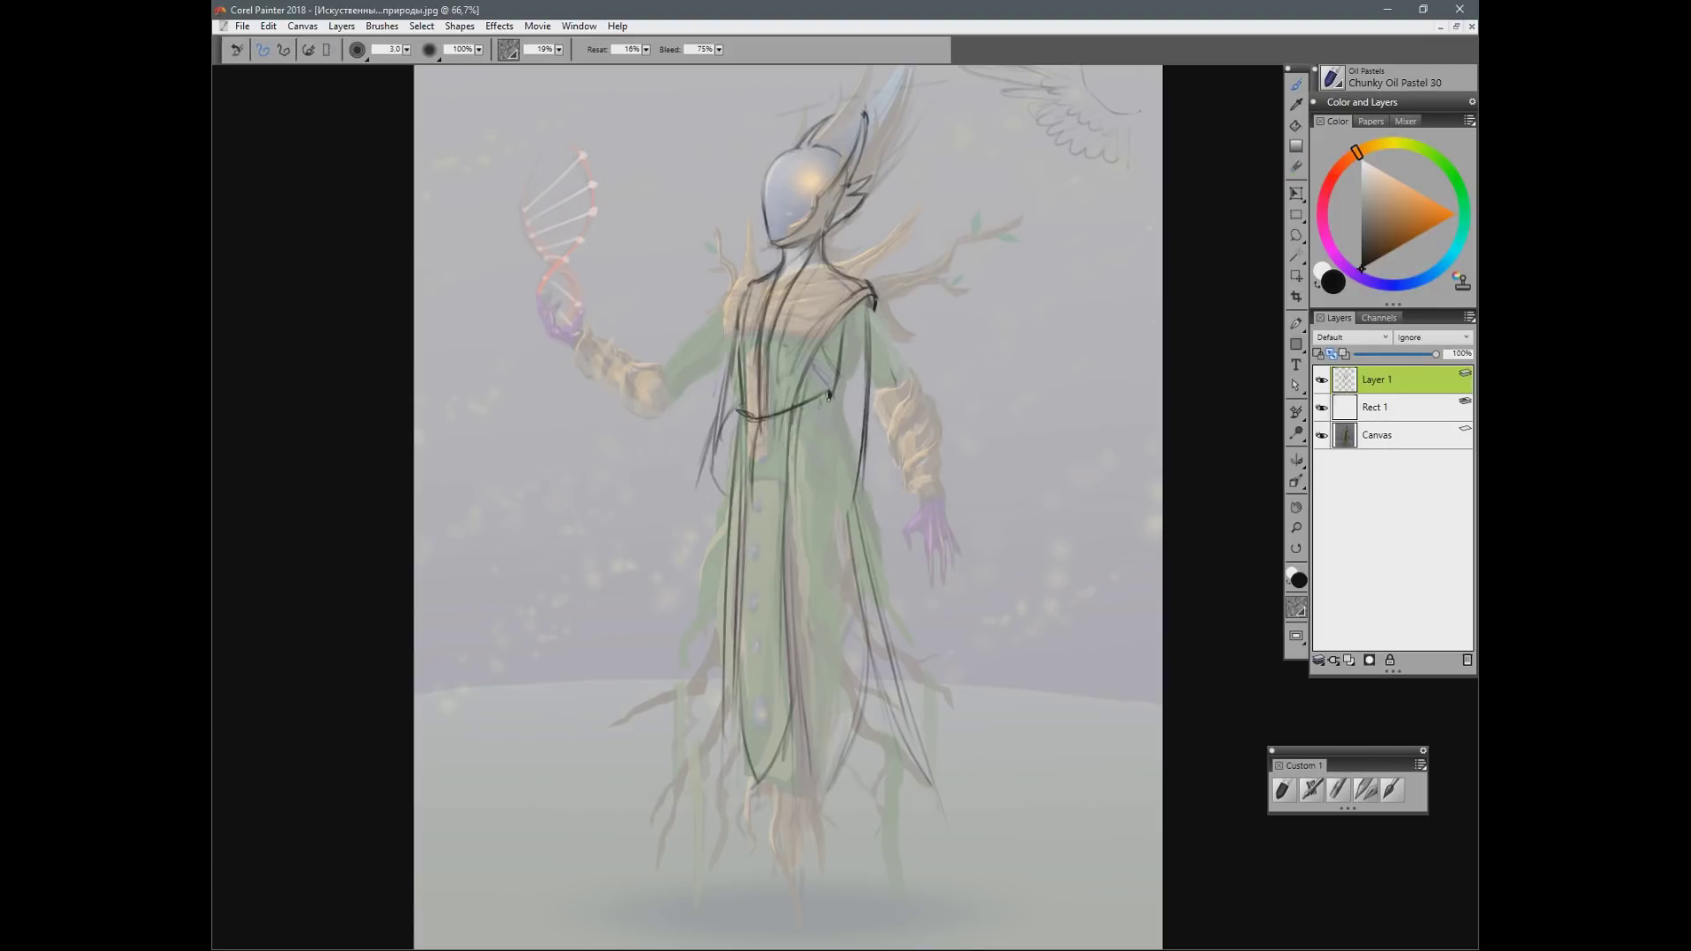
Step: Clean up and extend the belt's end and darken the inner and outer edges of the hanging sleeve
{"action": "key", "text": "n"}
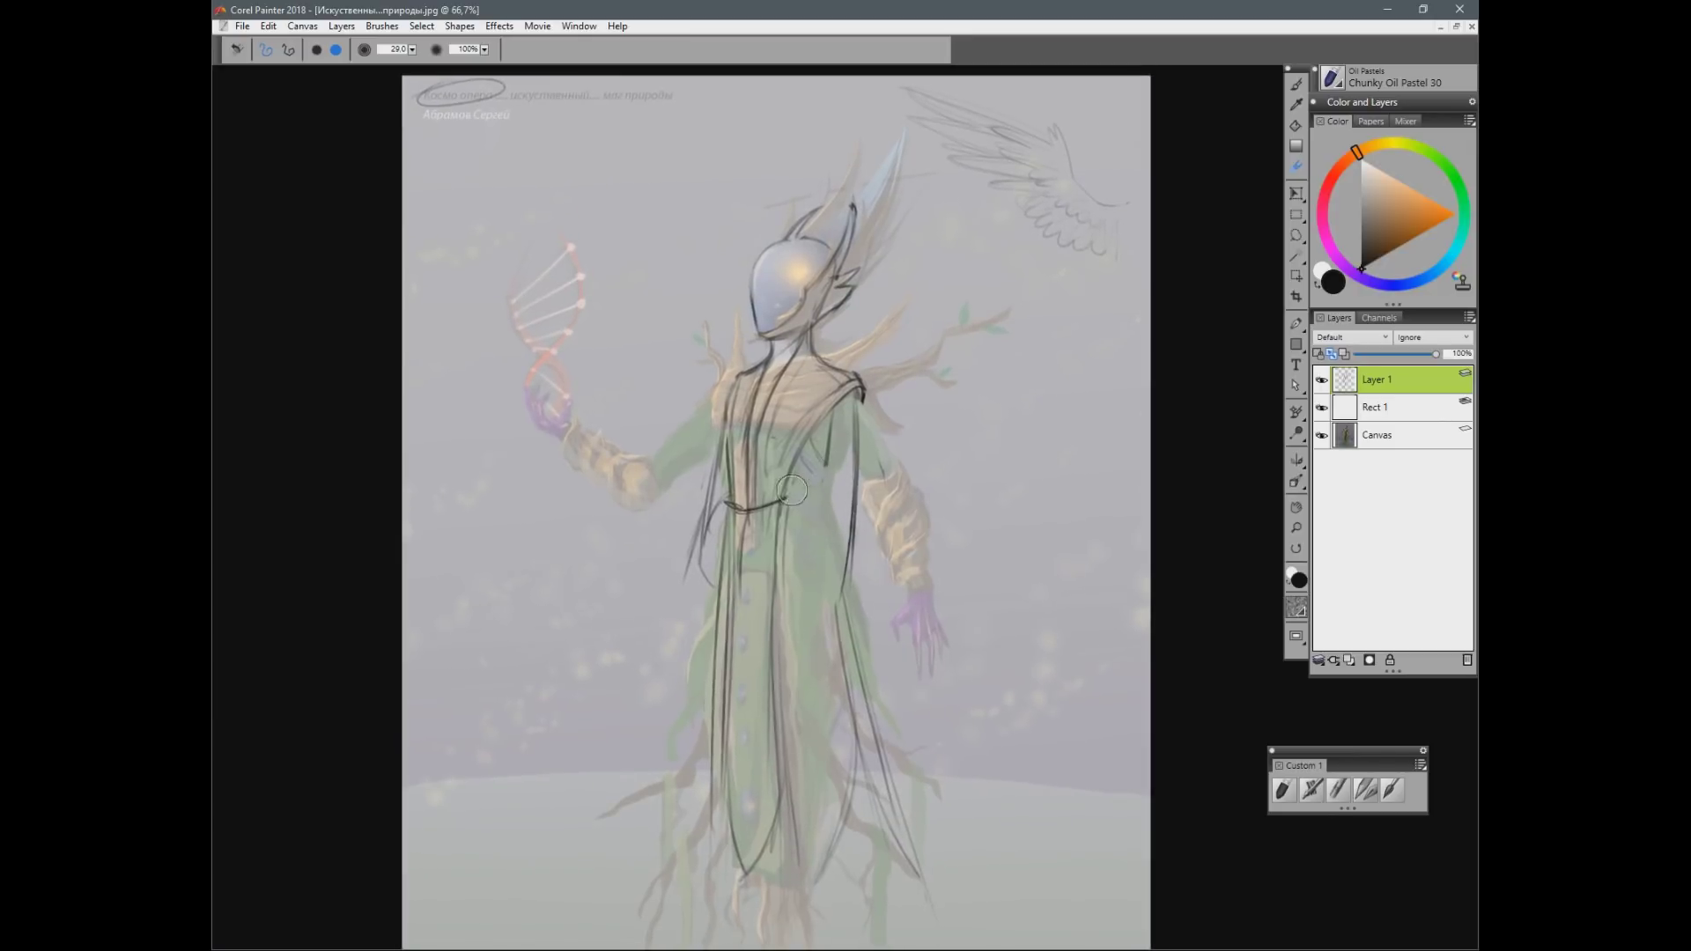
{"action": "key", "text": "b"}
{"action": "left_click_drag", "start_coordinate": [780, 501], "coordinate": [812, 505]}
{"action": "mouse_move", "coordinate": [828, 412]}
{"action": "left_mouse_down"}
{"action": "mouse_move", "coordinate": [812, 500]}
{"action": "mouse_move", "coordinate": [835, 490]}
{"action": "left_mouse_up"}
{"action": "key", "text": "n"}
{"action": "key", "text": "b"}
{"action": "left_click_drag", "start_coordinate": [862, 387], "coordinate": [849, 542]}
Step: Sketch vertical folds below the belt, a rounded lower edge joining the sleeves and swirling folds on the hip
{"action": "left_click_drag", "start_coordinate": [746, 517], "coordinate": [747, 618]}
{"action": "mouse_move", "coordinate": [755, 519]}
{"action": "left_mouse_down"}
{"action": "mouse_move", "coordinate": [763, 630]}
{"action": "mouse_move", "coordinate": [827, 609]}
{"action": "left_mouse_up"}
{"action": "left_click_drag", "start_coordinate": [768, 620], "coordinate": [835, 608]}
{"action": "left_click_drag", "start_coordinate": [702, 569], "coordinate": [732, 613]}
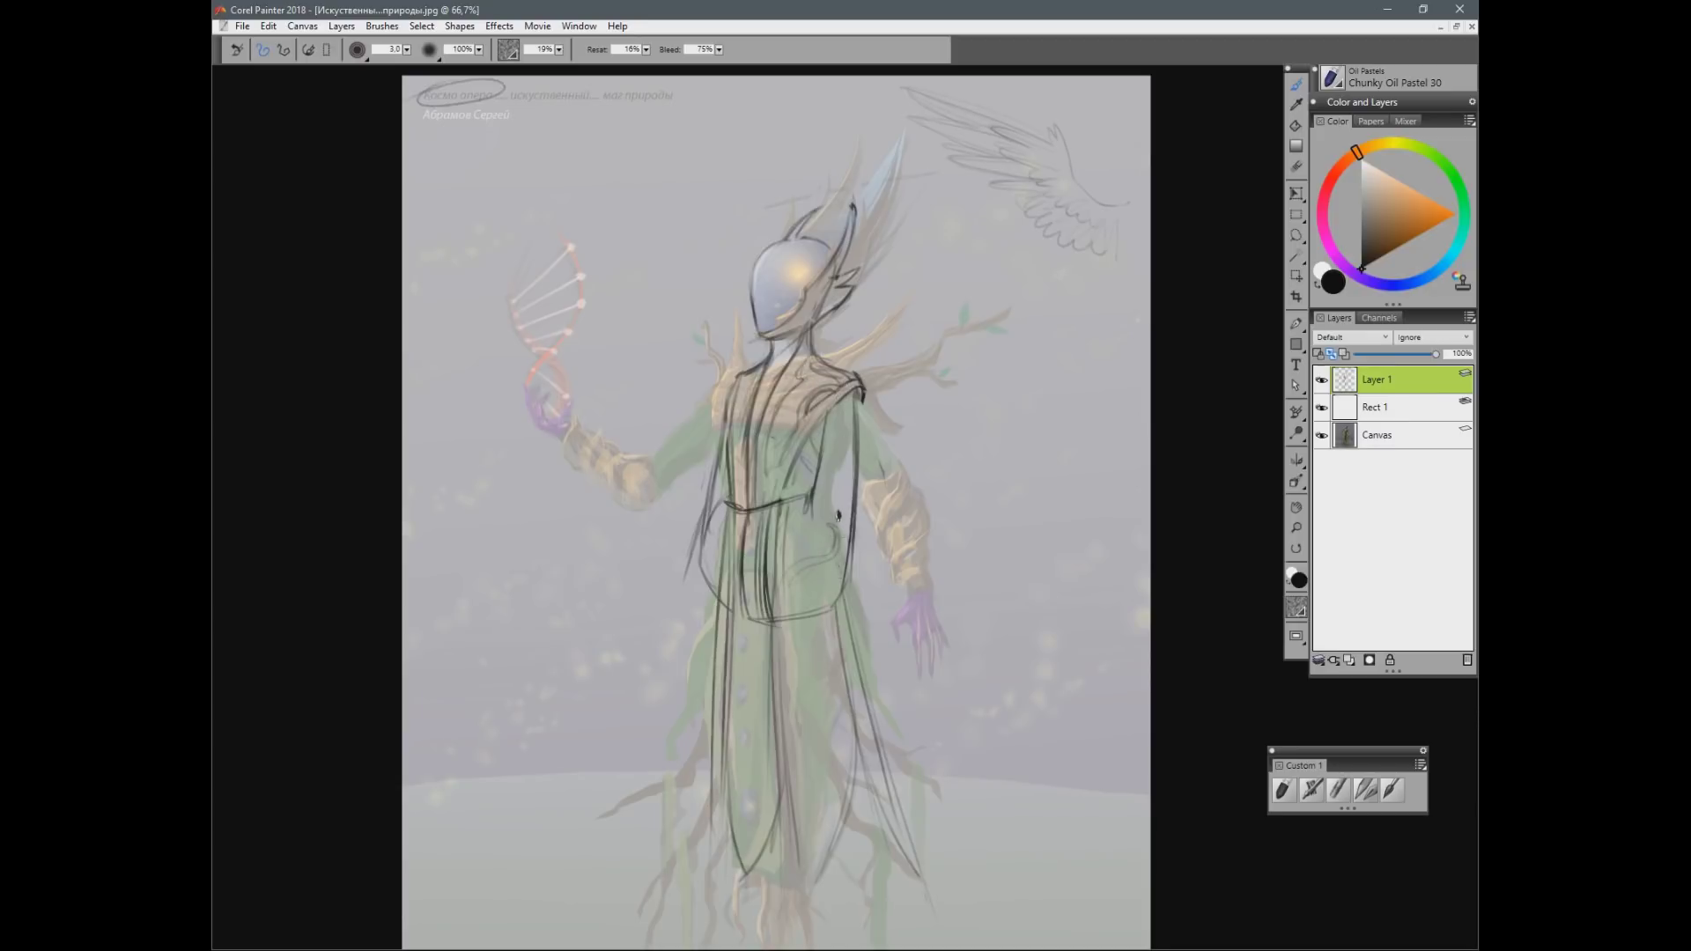
{"action": "mouse_move", "coordinate": [805, 511]}
{"action": "left_mouse_down"}
{"action": "mouse_move", "coordinate": [785, 547]}
{"action": "mouse_move", "coordinate": [750, 600]}
{"action": "mouse_move", "coordinate": [835, 610]}
{"action": "mouse_move", "coordinate": [804, 591]}
{"action": "mouse_move", "coordinate": [833, 576]}
{"action": "mouse_move", "coordinate": [795, 618]}
{"action": "mouse_move", "coordinate": [828, 598]}
{"action": "left_mouse_up"}
{"action": "left_click_drag", "start_coordinate": [875, 727], "coordinate": [879, 531]}
Step: Increase the brush size to 4 and draw long pointed strips forming a ragged hem on the robe
{"action": "key", "text": "bracketright"}
{"action": "left_click_drag", "start_coordinate": [789, 577], "coordinate": [804, 698]}
{"action": "left_click_drag", "start_coordinate": [732, 603], "coordinate": [756, 766]}
{"action": "mouse_move", "coordinate": [780, 647]}
{"action": "left_mouse_down"}
{"action": "mouse_move", "coordinate": [762, 788]}
{"action": "mouse_move", "coordinate": [821, 775]}
{"action": "left_mouse_up"}
{"action": "left_click_drag", "start_coordinate": [775, 700], "coordinate": [768, 806]}
{"action": "left_click_drag", "start_coordinate": [841, 678], "coordinate": [853, 770]}
{"action": "left_click_drag", "start_coordinate": [850, 636], "coordinate": [892, 740]}
{"action": "mouse_move", "coordinate": [872, 608]}
{"action": "left_mouse_down"}
{"action": "mouse_move", "coordinate": [922, 779]}
{"action": "mouse_move", "coordinate": [813, 796]}
{"action": "left_mouse_up"}
{"action": "left_click_drag", "start_coordinate": [845, 645], "coordinate": [817, 798]}
{"action": "left_click_drag", "start_coordinate": [724, 705], "coordinate": [699, 805]}
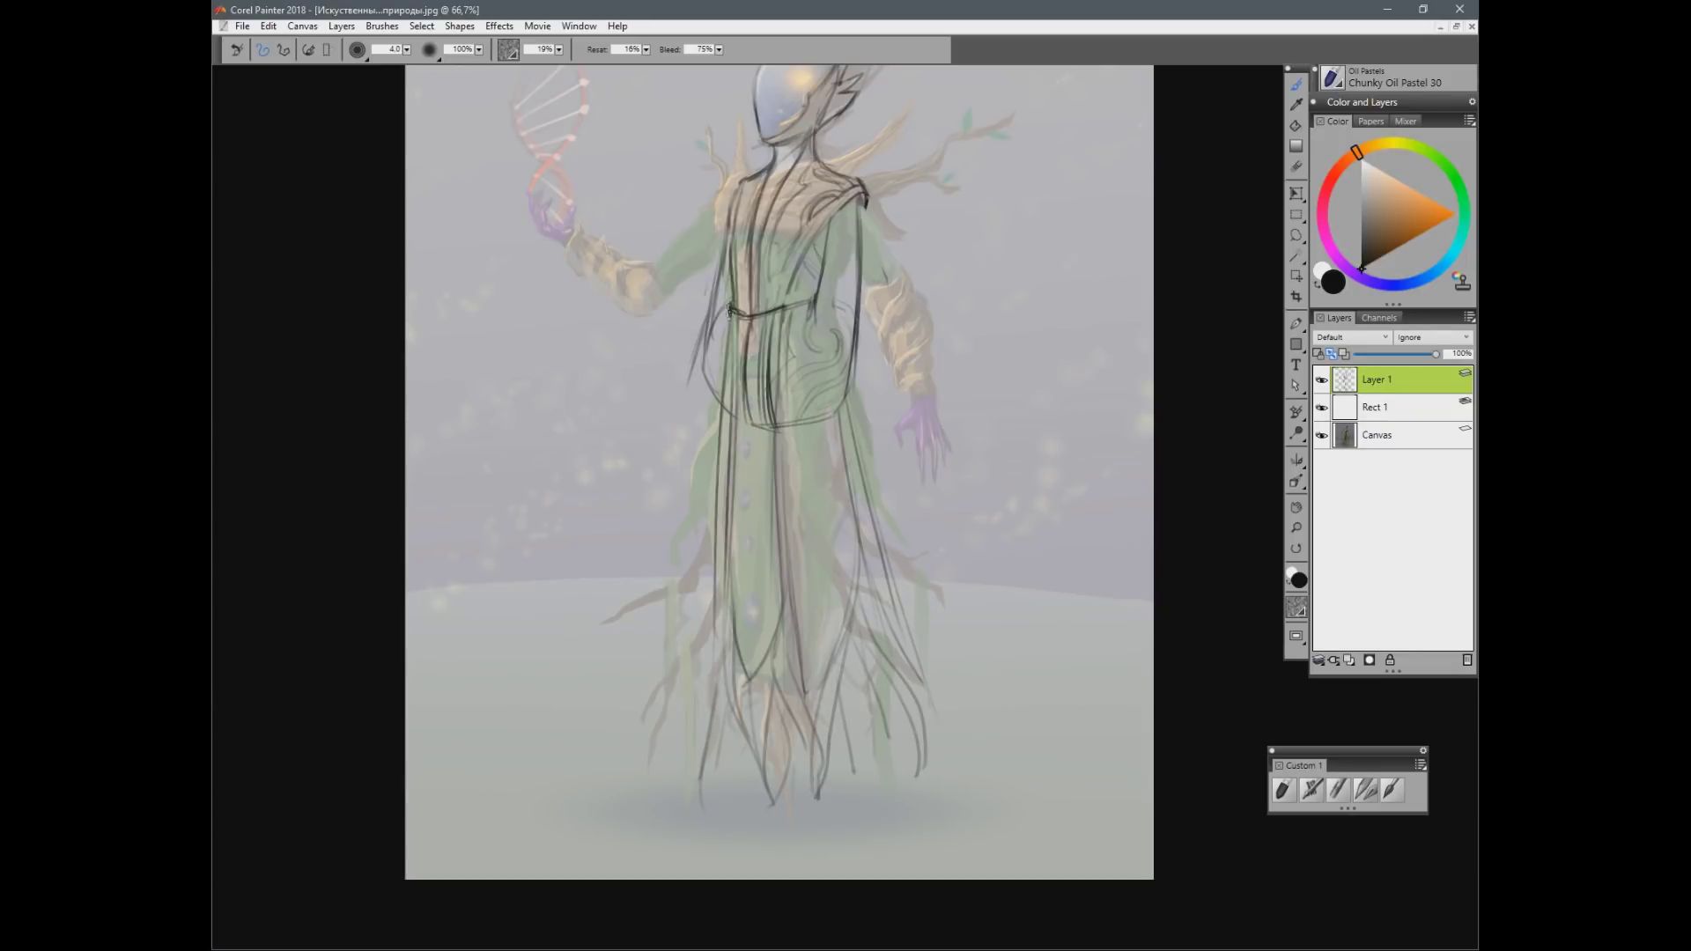
Step: Strengthen the narrow sleeve edge and the waist folds, and reduce the brush size to 3
{"action": "left_click_drag", "start_coordinate": [719, 270], "coordinate": [706, 327]}
{"action": "left_click_drag", "start_coordinate": [732, 222], "coordinate": [723, 290]}
{"action": "left_click_drag", "start_coordinate": [822, 387], "coordinate": [758, 460]}
{"action": "key", "text": "["}
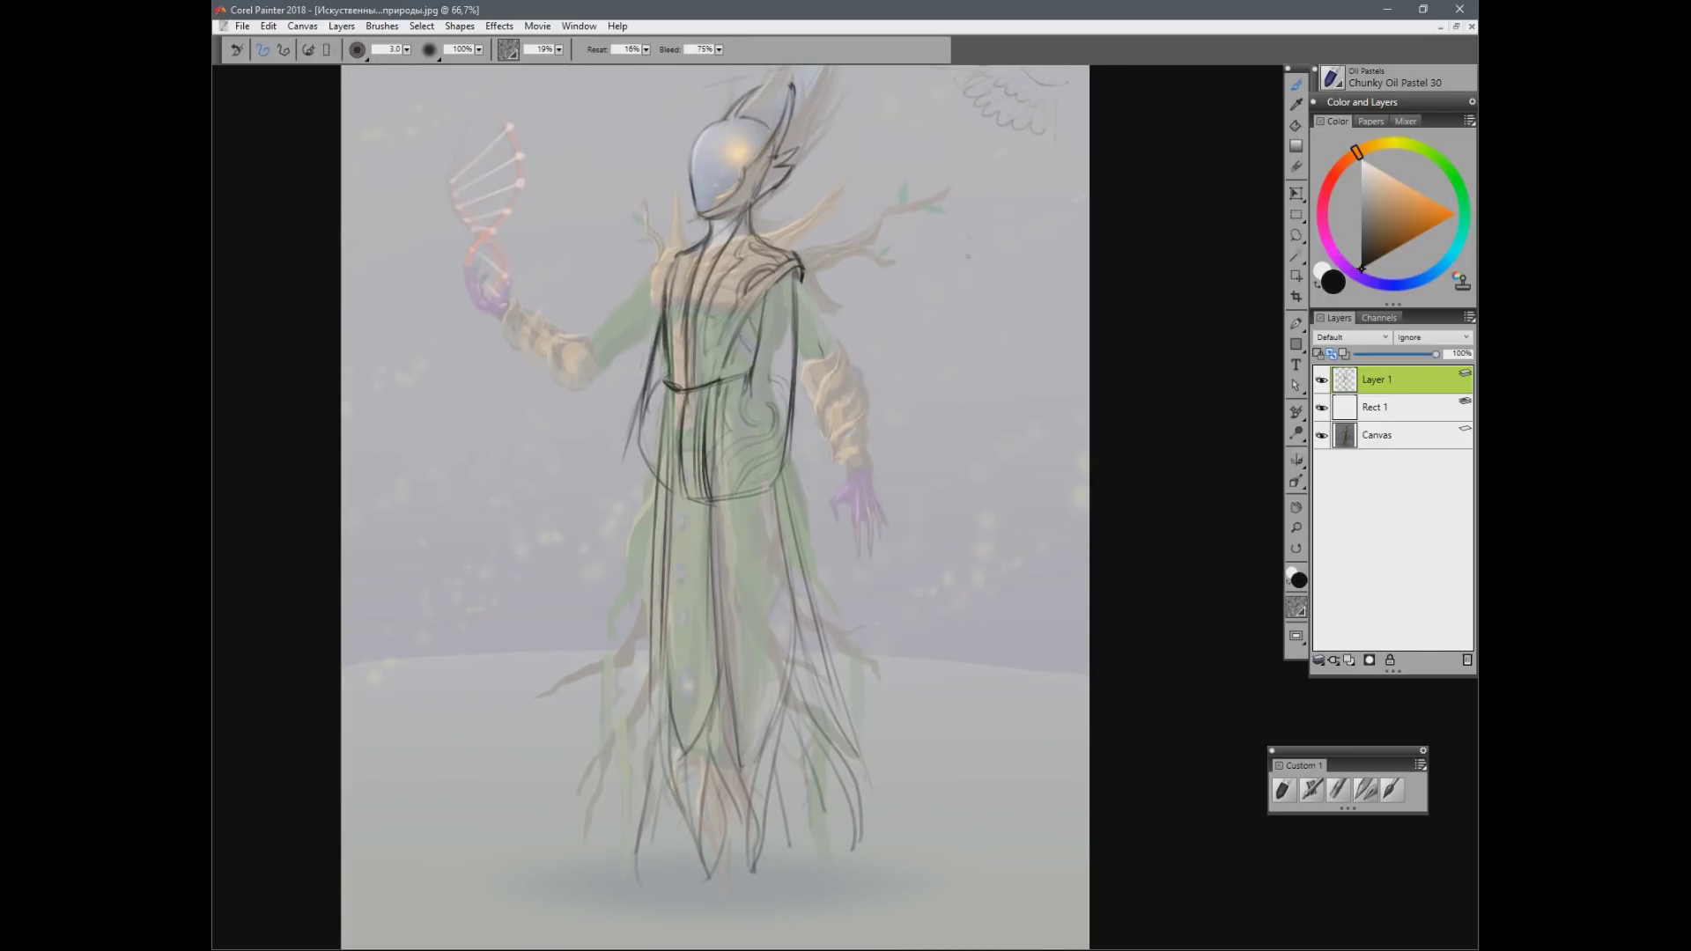
Step: Sketch a large hand with long clawed fingers and a wide sleeve cuff in the empty area beside the mage
{"action": "mouse_move", "coordinate": [967, 251]}
{"action": "left_mouse_down"}
{"action": "mouse_move", "coordinate": [939, 321]}
{"action": "mouse_move", "coordinate": [978, 312]}
{"action": "left_mouse_up"}
{"action": "left_click_drag", "start_coordinate": [947, 323], "coordinate": [1033, 367]}
{"action": "left_click_drag", "start_coordinate": [1047, 202], "coordinate": [1027, 384]}
{"action": "mouse_move", "coordinate": [950, 322]}
{"action": "left_mouse_down"}
{"action": "mouse_move", "coordinate": [909, 375]}
{"action": "mouse_move", "coordinate": [892, 533]}
{"action": "left_mouse_up"}
{"action": "mouse_move", "coordinate": [906, 416]}
{"action": "left_mouse_down"}
{"action": "mouse_move", "coordinate": [909, 552]}
{"action": "mouse_move", "coordinate": [905, 427]}
{"action": "mouse_move", "coordinate": [925, 363]}
{"action": "mouse_move", "coordinate": [925, 497]}
{"action": "mouse_move", "coordinate": [932, 433]}
{"action": "left_mouse_up"}
{"action": "mouse_move", "coordinate": [943, 372]}
{"action": "left_mouse_down"}
{"action": "mouse_move", "coordinate": [930, 395]}
{"action": "mouse_move", "coordinate": [953, 348]}
{"action": "mouse_move", "coordinate": [910, 555]}
{"action": "mouse_move", "coordinate": [970, 383]}
{"action": "mouse_move", "coordinate": [981, 334]}
{"action": "mouse_move", "coordinate": [950, 307]}
{"action": "mouse_move", "coordinate": [976, 265]}
{"action": "mouse_move", "coordinate": [984, 324]}
{"action": "mouse_move", "coordinate": [964, 291]}
{"action": "mouse_move", "coordinate": [958, 346]}
{"action": "mouse_move", "coordinate": [920, 405]}
{"action": "left_mouse_up"}
{"action": "left_click_drag", "start_coordinate": [931, 354], "coordinate": [900, 396]}
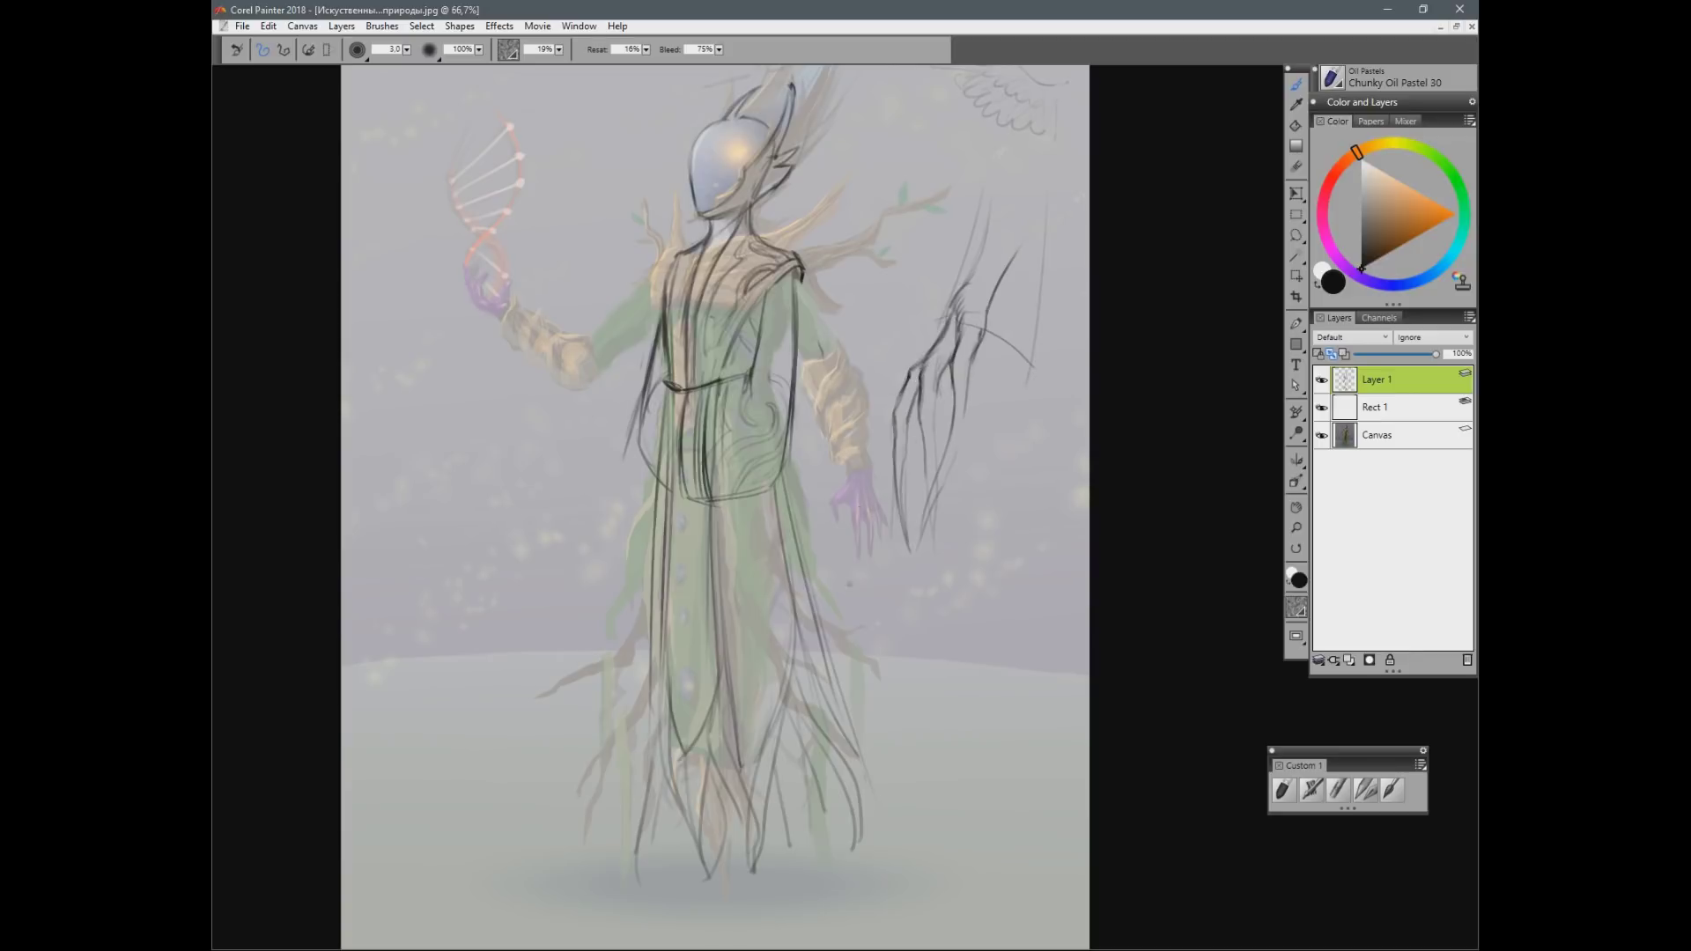
Step: Add detail lines to the chest and more fold lines along the side of the robe skirt
{"action": "left_click_drag", "start_coordinate": [755, 310], "coordinate": [731, 358]}
{"action": "left_click_drag", "start_coordinate": [780, 477], "coordinate": [838, 699]}
{"action": "left_click_drag", "start_coordinate": [857, 618], "coordinate": [864, 785]}
Step: Set the opacity of the Rect 1 overlay to 78% and add a contour line to the mask on Layer 1
{"action": "key", "text": "ctrl+minus"}
{"action": "left_click", "coordinate": [1374, 407]}
{"action": "left_click_drag", "start_coordinate": [1435, 354], "coordinate": [1418, 354]}
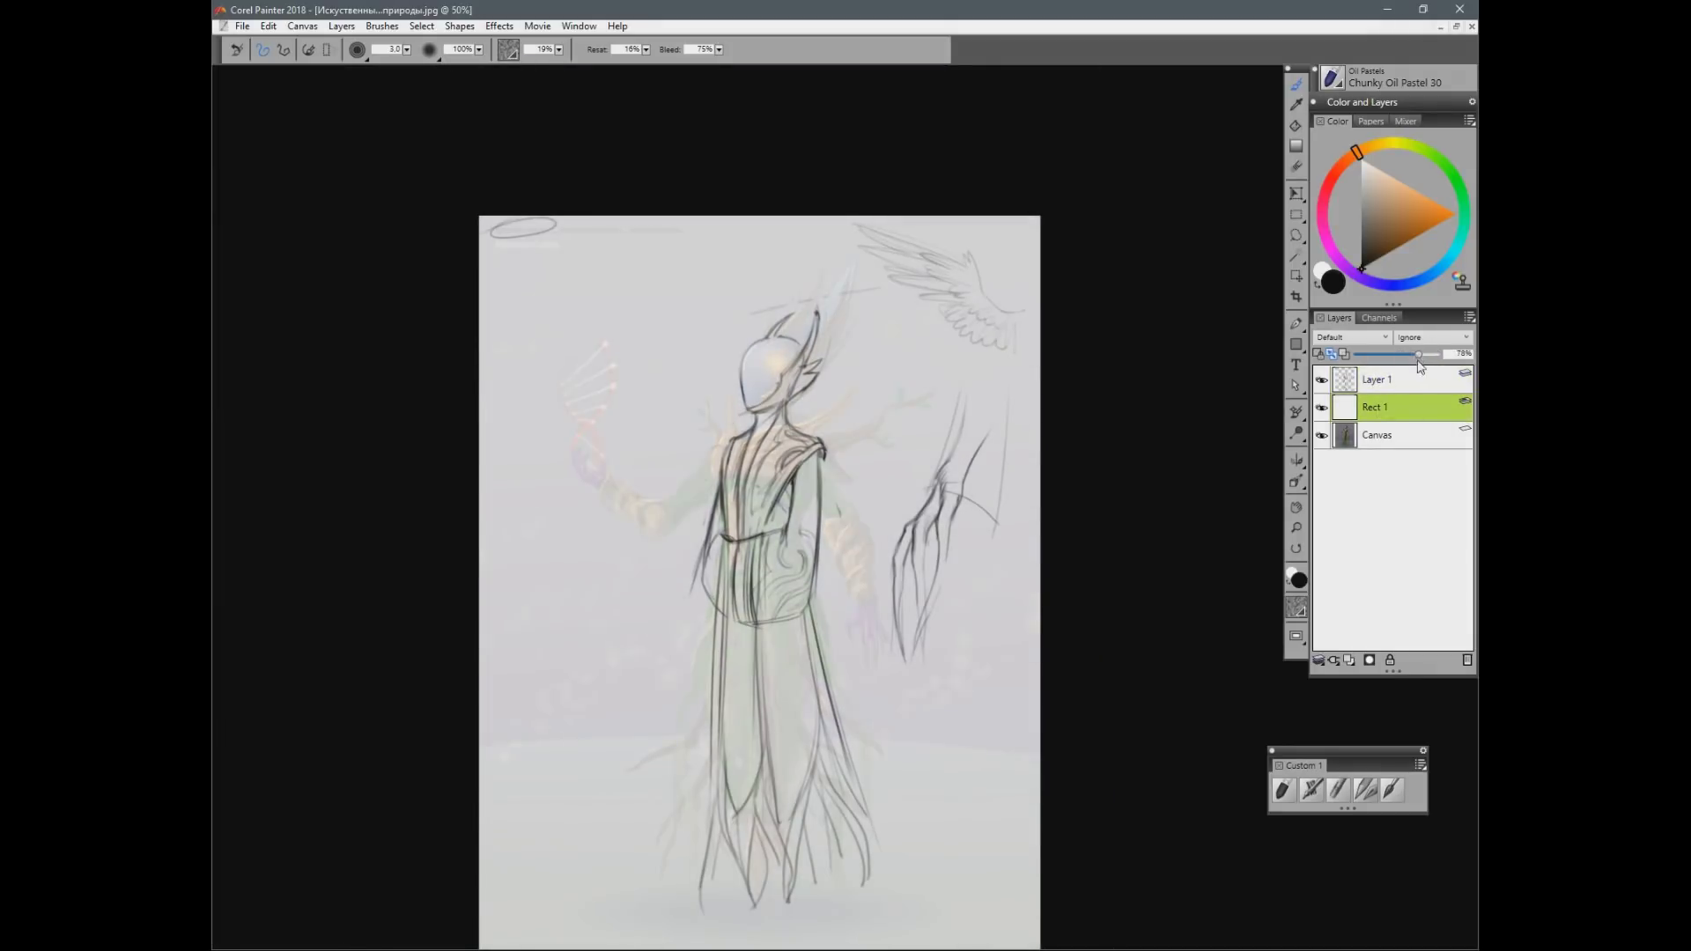
{"action": "left_click", "coordinate": [1396, 379]}
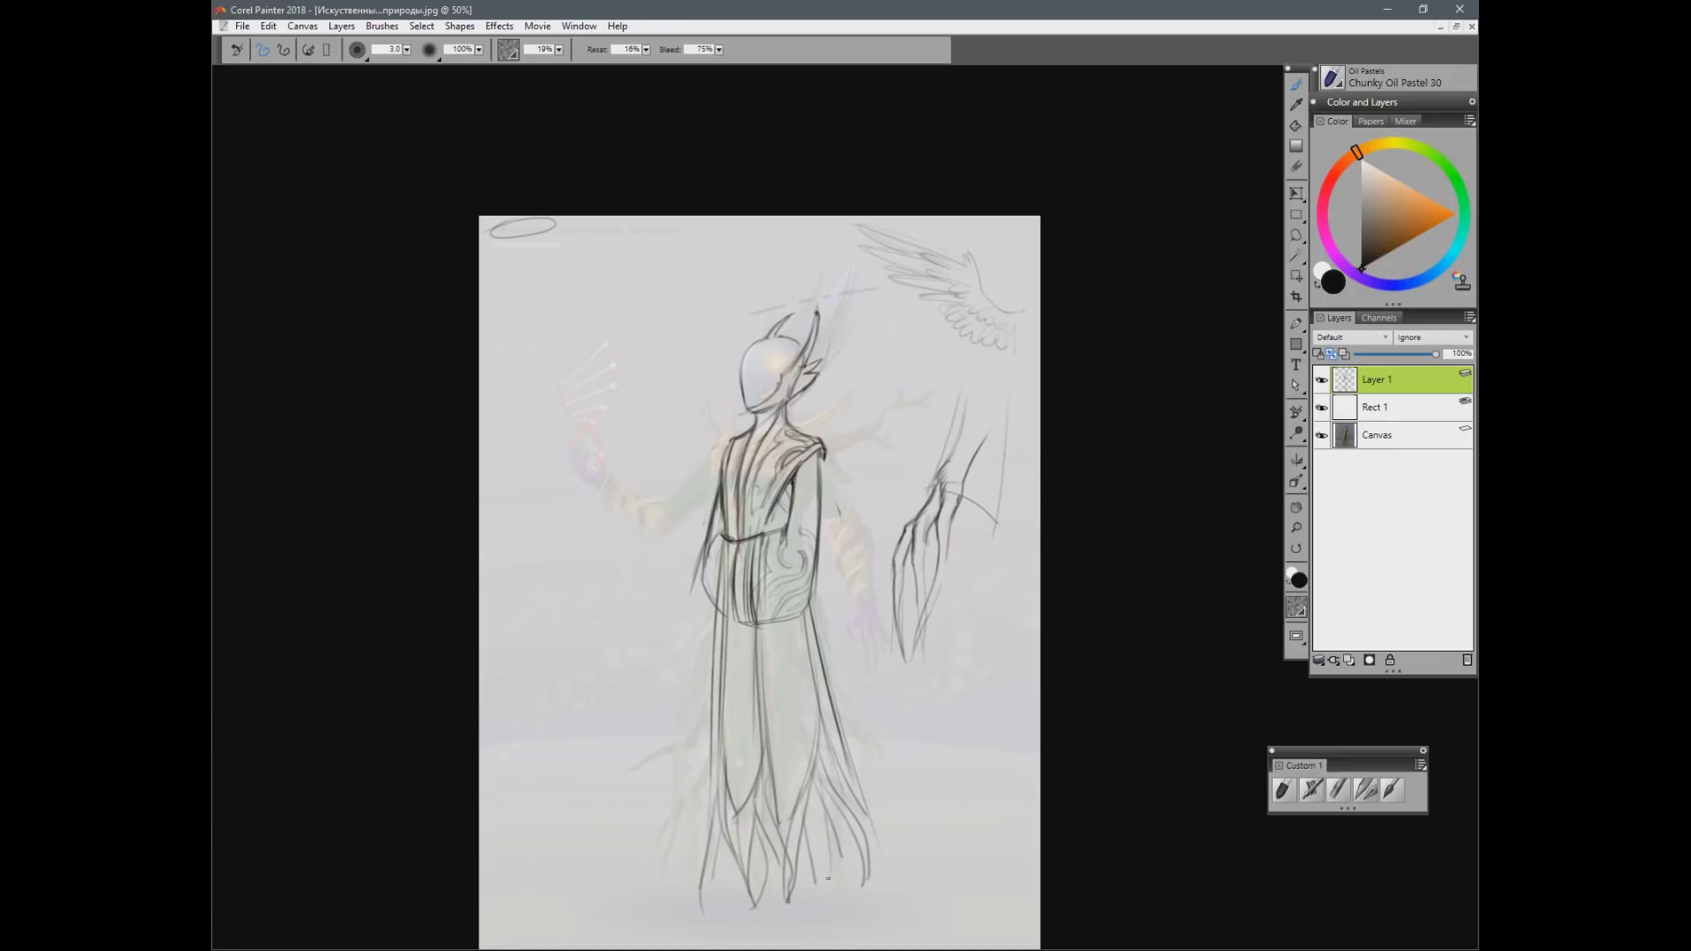
{"action": "left_click_drag", "start_coordinate": [790, 348], "coordinate": [764, 400]}
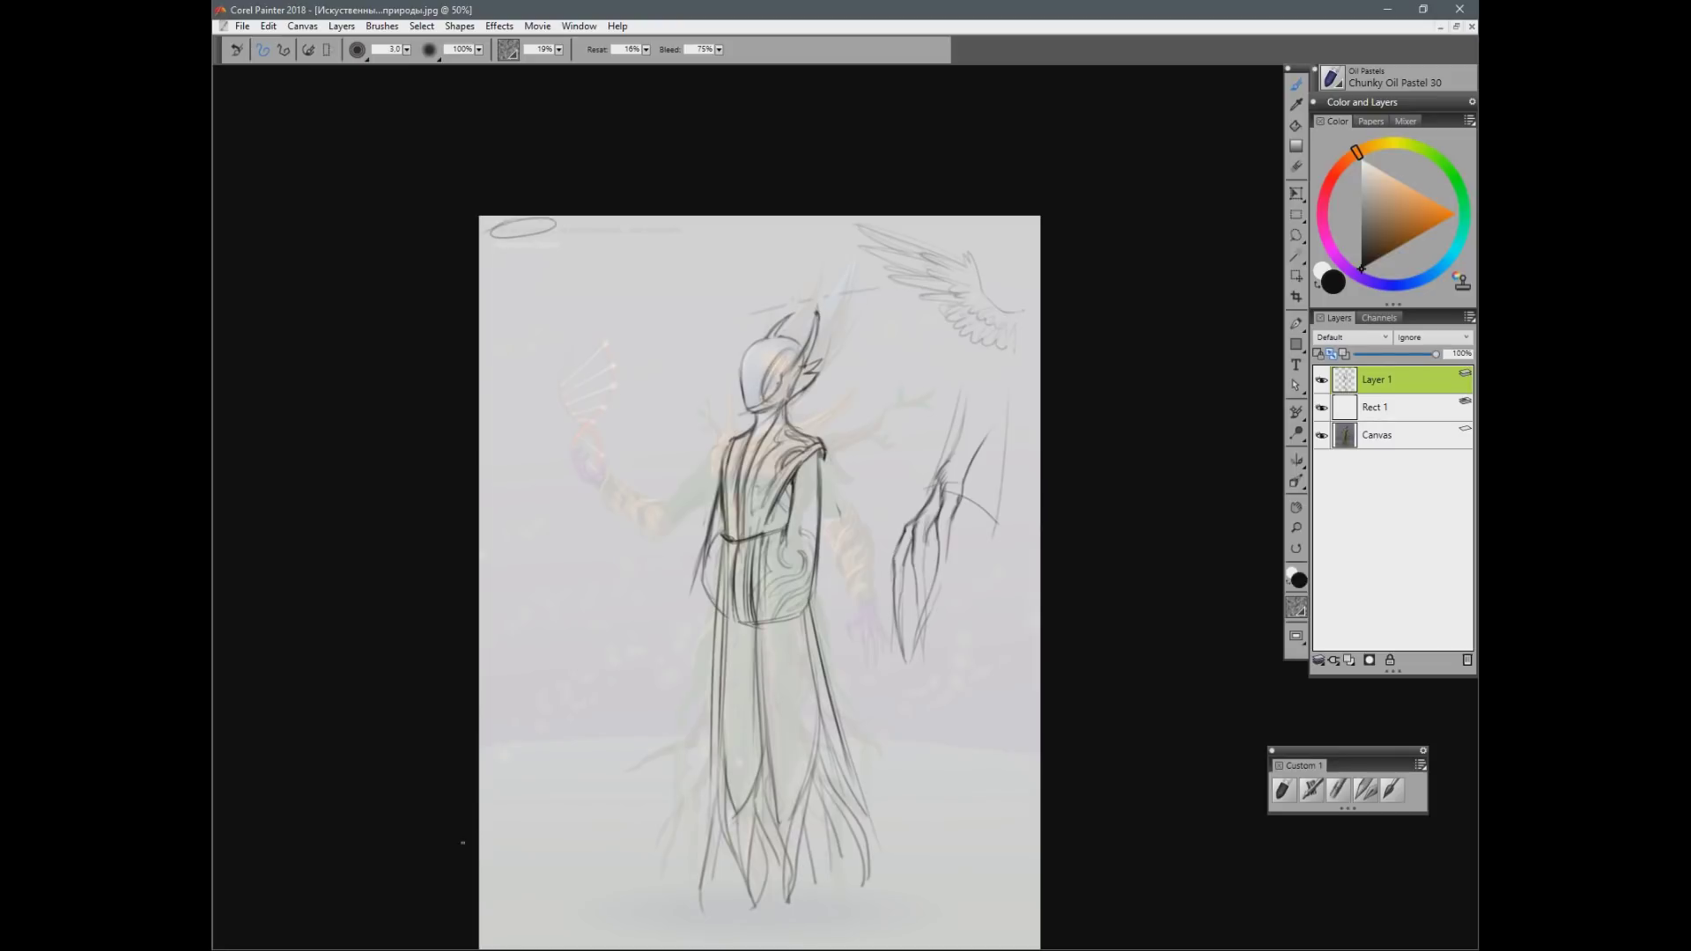
{"action": "left_click_drag", "start_coordinate": [586, 324], "coordinate": [495, 387]}
Step: Minimize the mage illustration and toggle the Слой 5 and Слой 2 layers of the boss picture to compare them
{"action": "left_click", "coordinate": [1440, 27]}
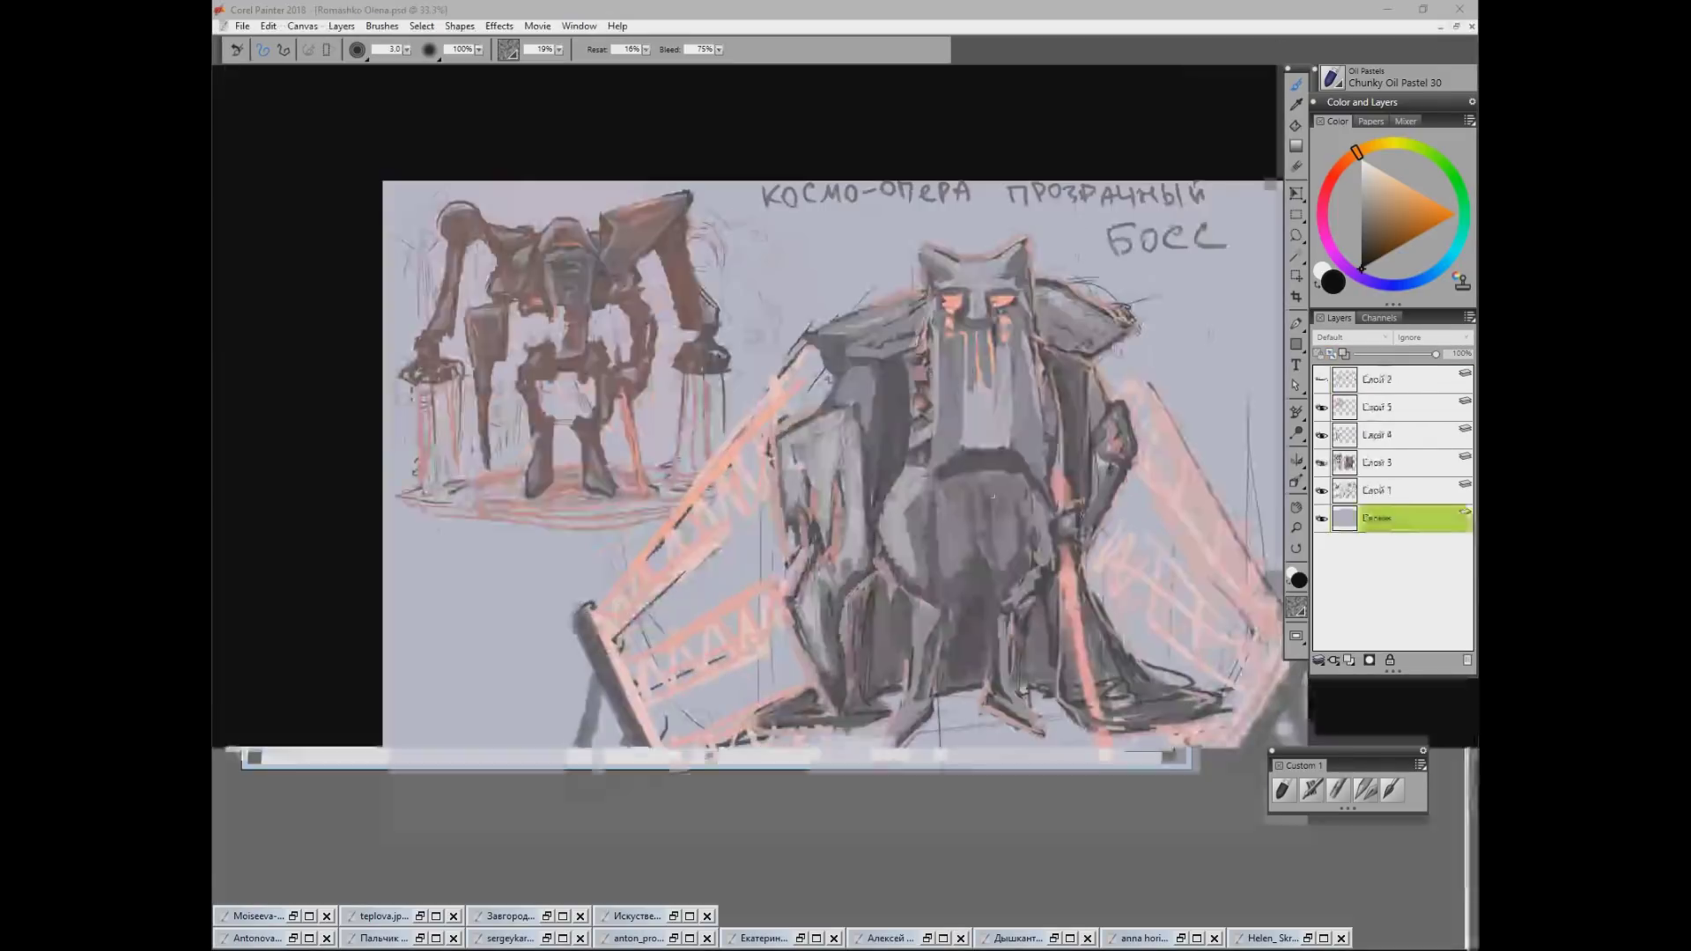
{"action": "left_click_drag", "start_coordinate": [1082, 466], "coordinate": [992, 473]}
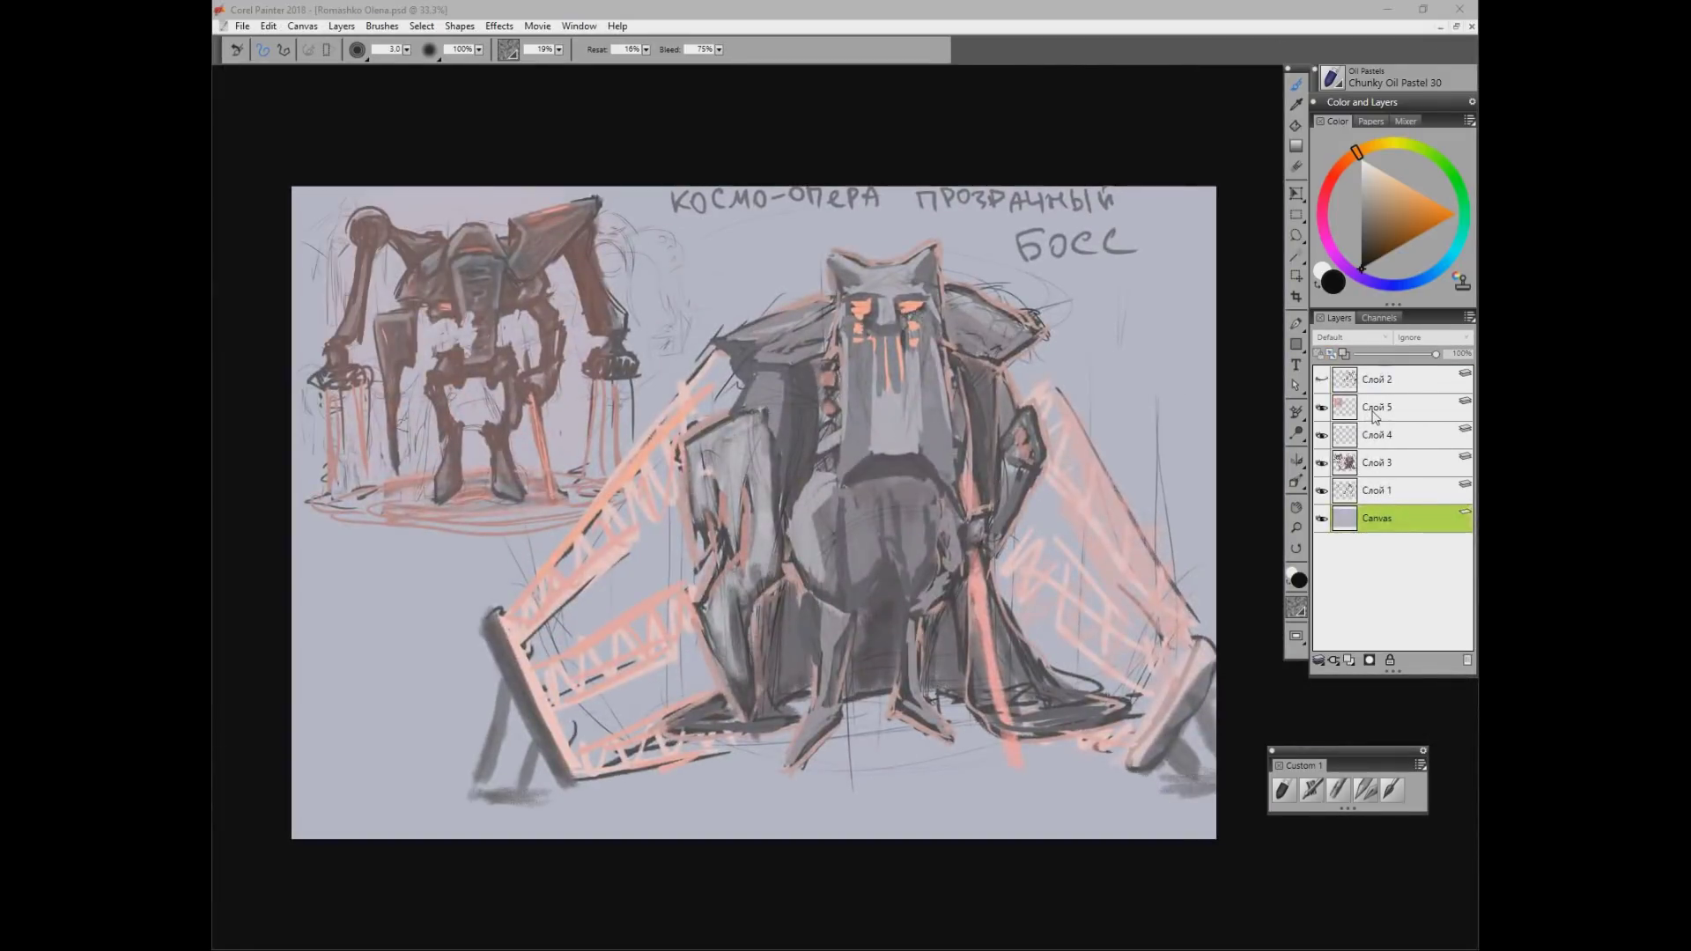
{"action": "left_click", "coordinate": [1321, 407]}
{"action": "left_click", "coordinate": [1321, 407]}
{"action": "left_click", "coordinate": [1321, 379]}
{"action": "left_click", "coordinate": [1321, 378]}
{"action": "left_click", "coordinate": [1321, 379]}
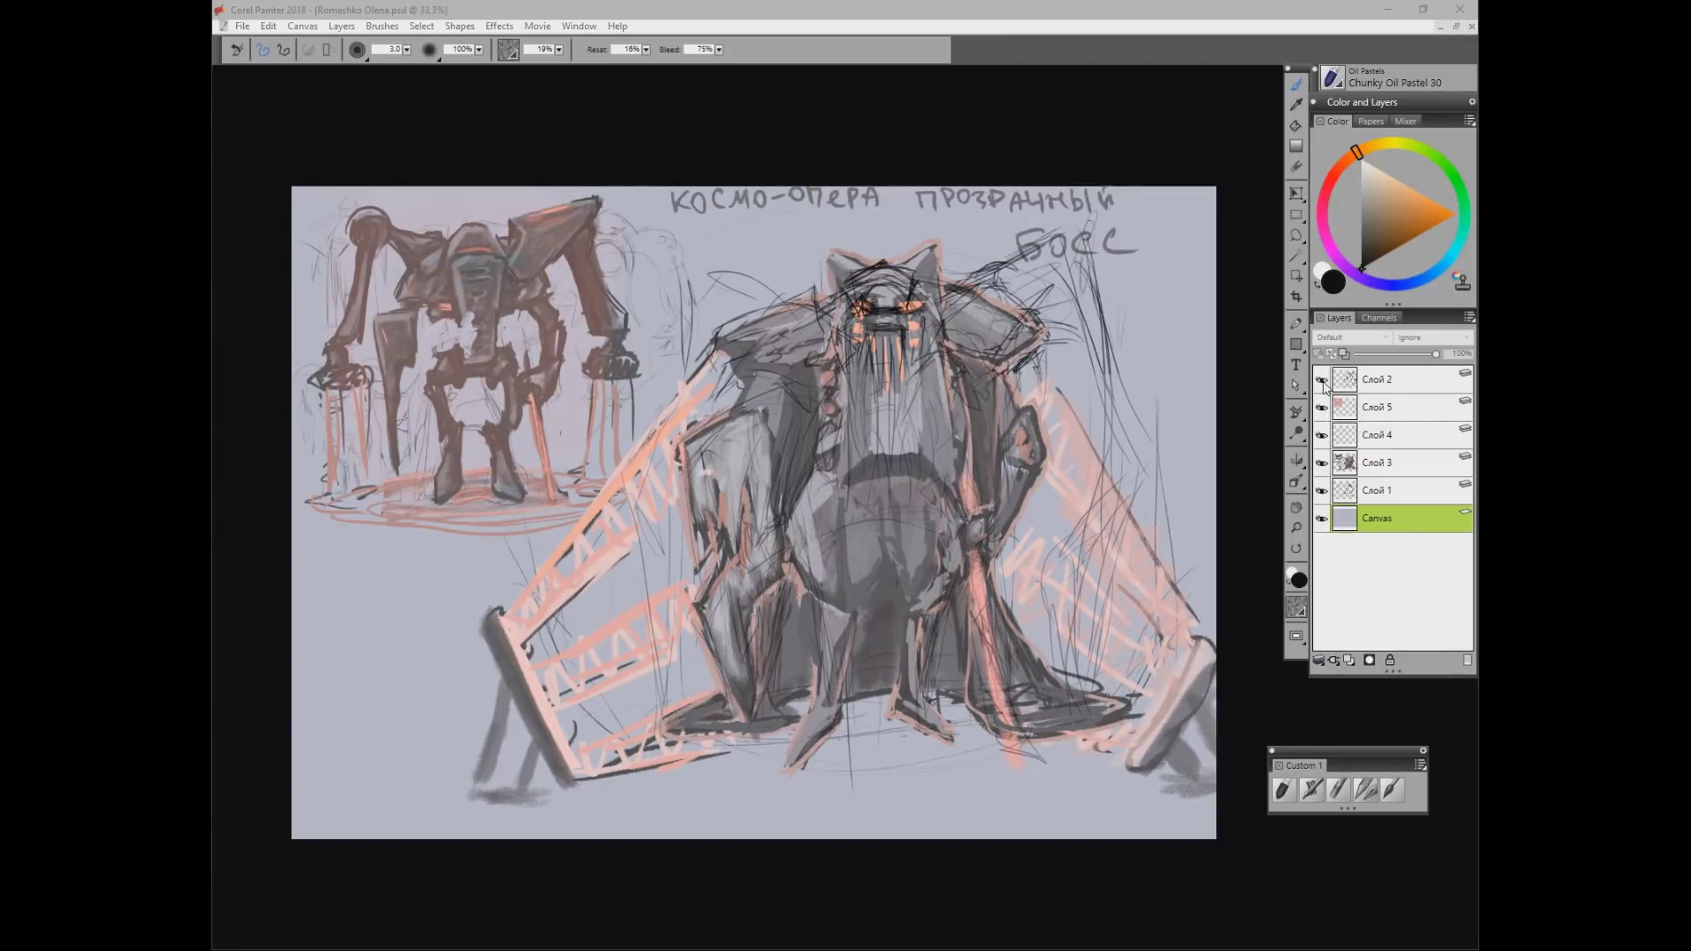
Step: Hide Слой 5, Слой 4 and Слой 3 and toggle Слой 1 to inspect the underlying boss sketch
{"action": "left_click", "coordinate": [1321, 407]}
{"action": "left_click", "coordinate": [1321, 435]}
{"action": "left_click", "coordinate": [1321, 463]}
{"action": "left_click", "coordinate": [1321, 490]}
{"action": "left_click", "coordinate": [1321, 491]}
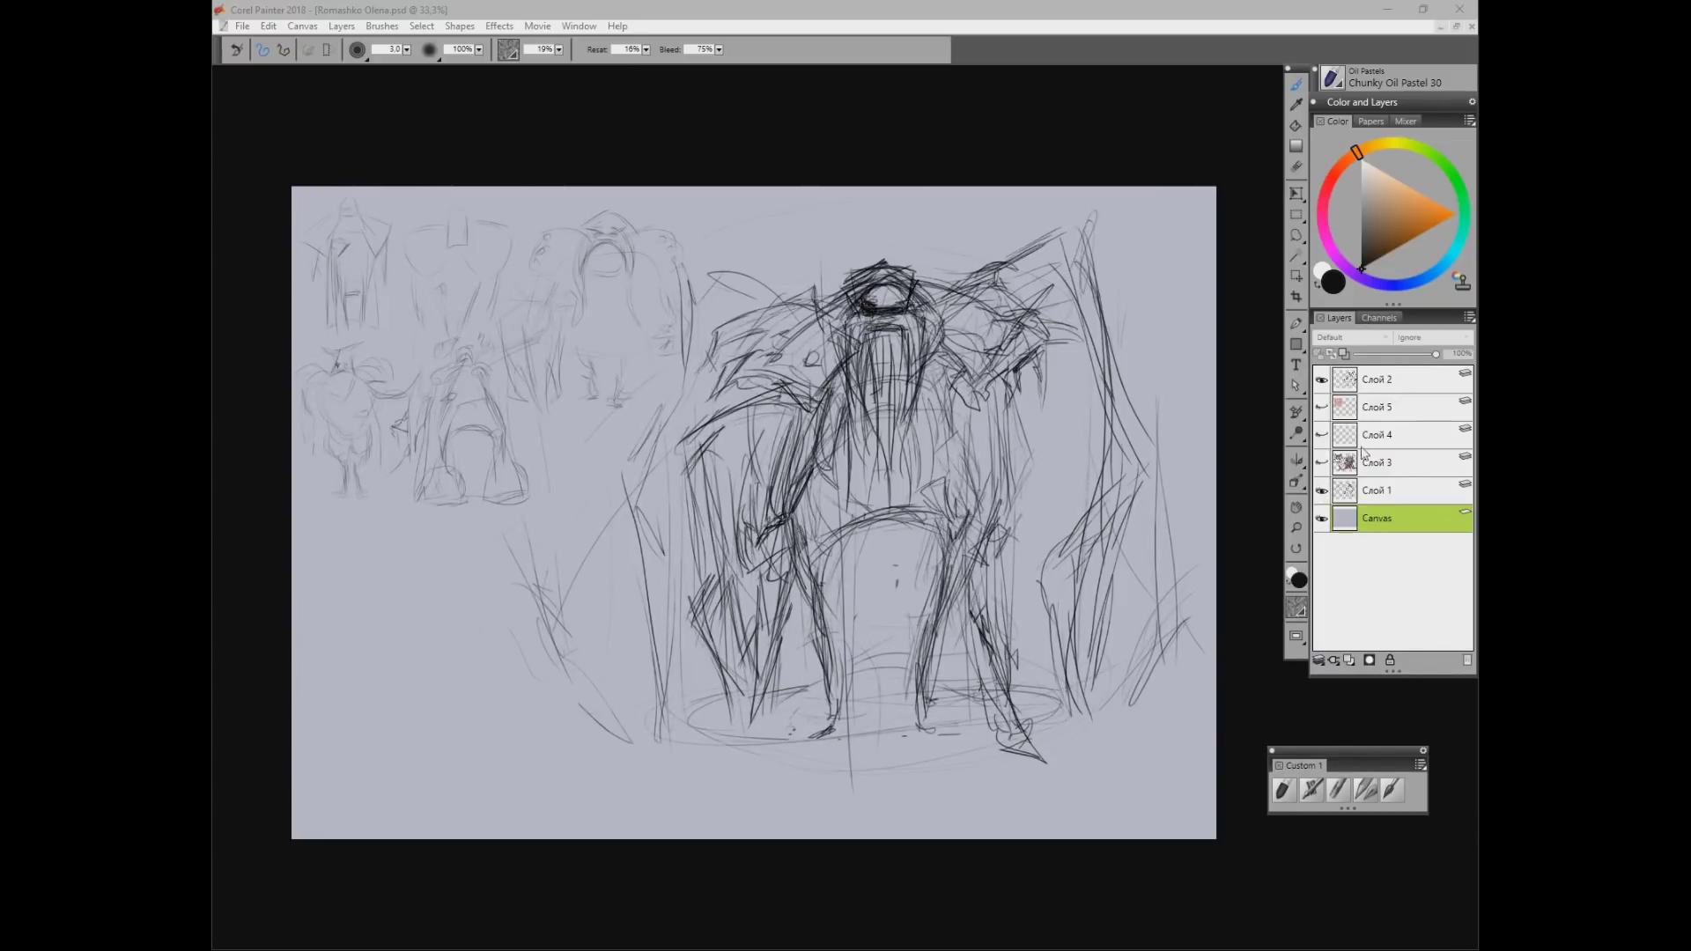
Step: Cover the whole boss picture with a white rectangle at 70% opacity and add a new layer above it
{"action": "left_click", "coordinate": [1377, 489]}
{"action": "left_click", "coordinate": [1296, 344]}
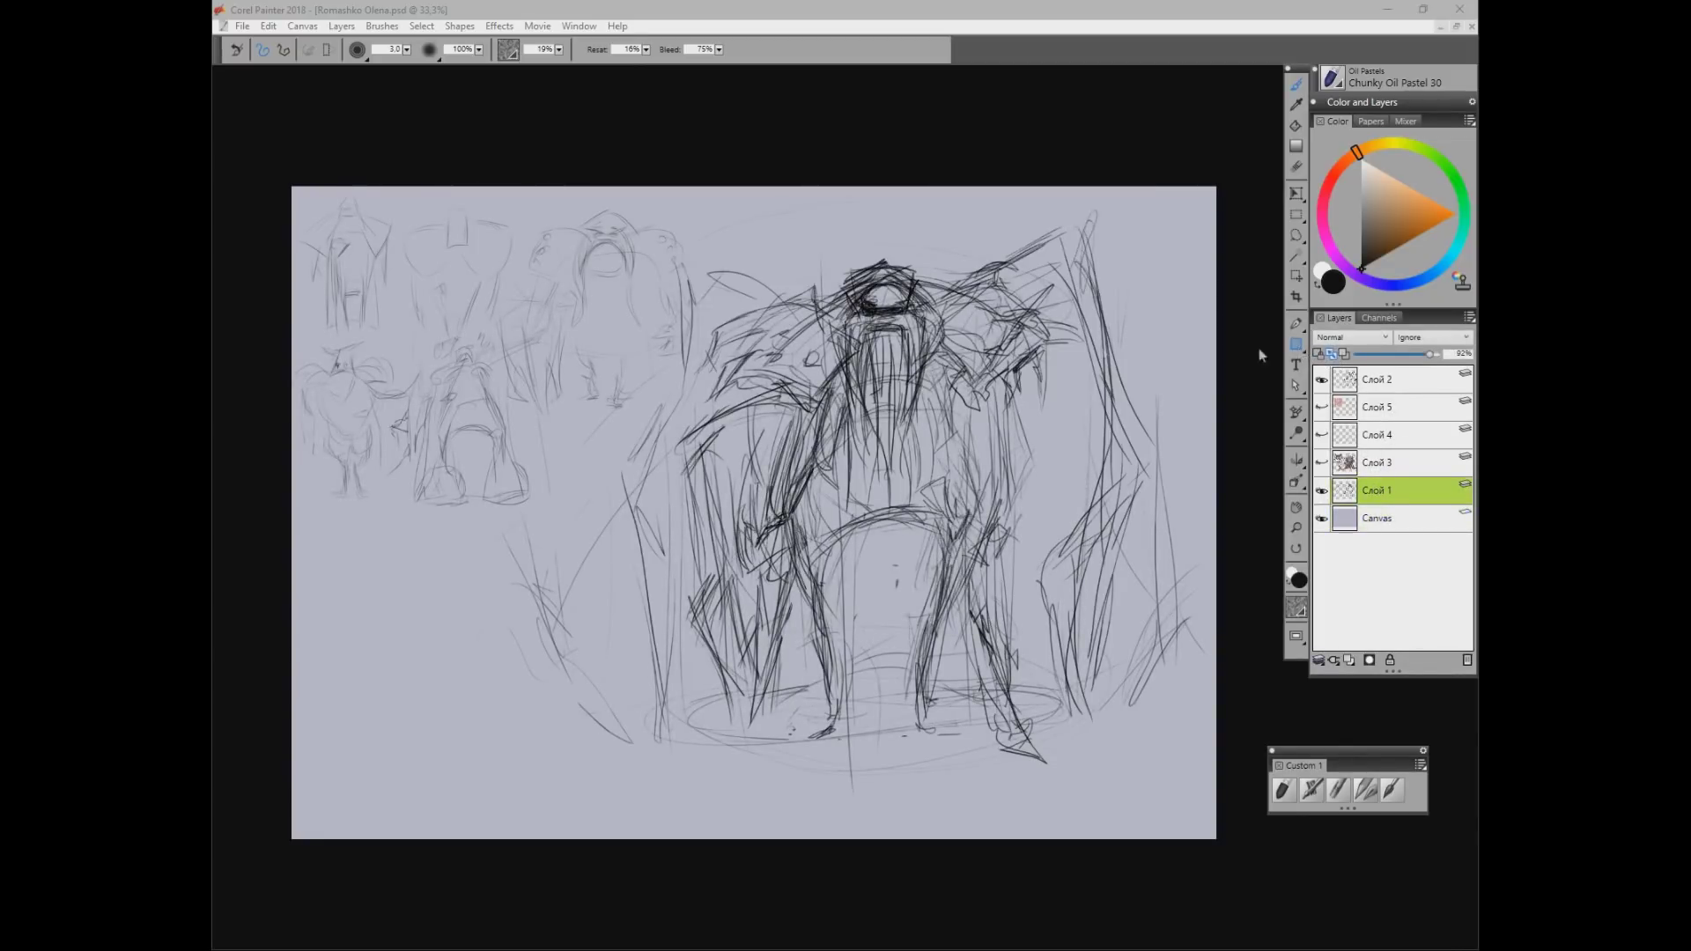
{"action": "left_click_drag", "start_coordinate": [290, 185], "coordinate": [1220, 841]}
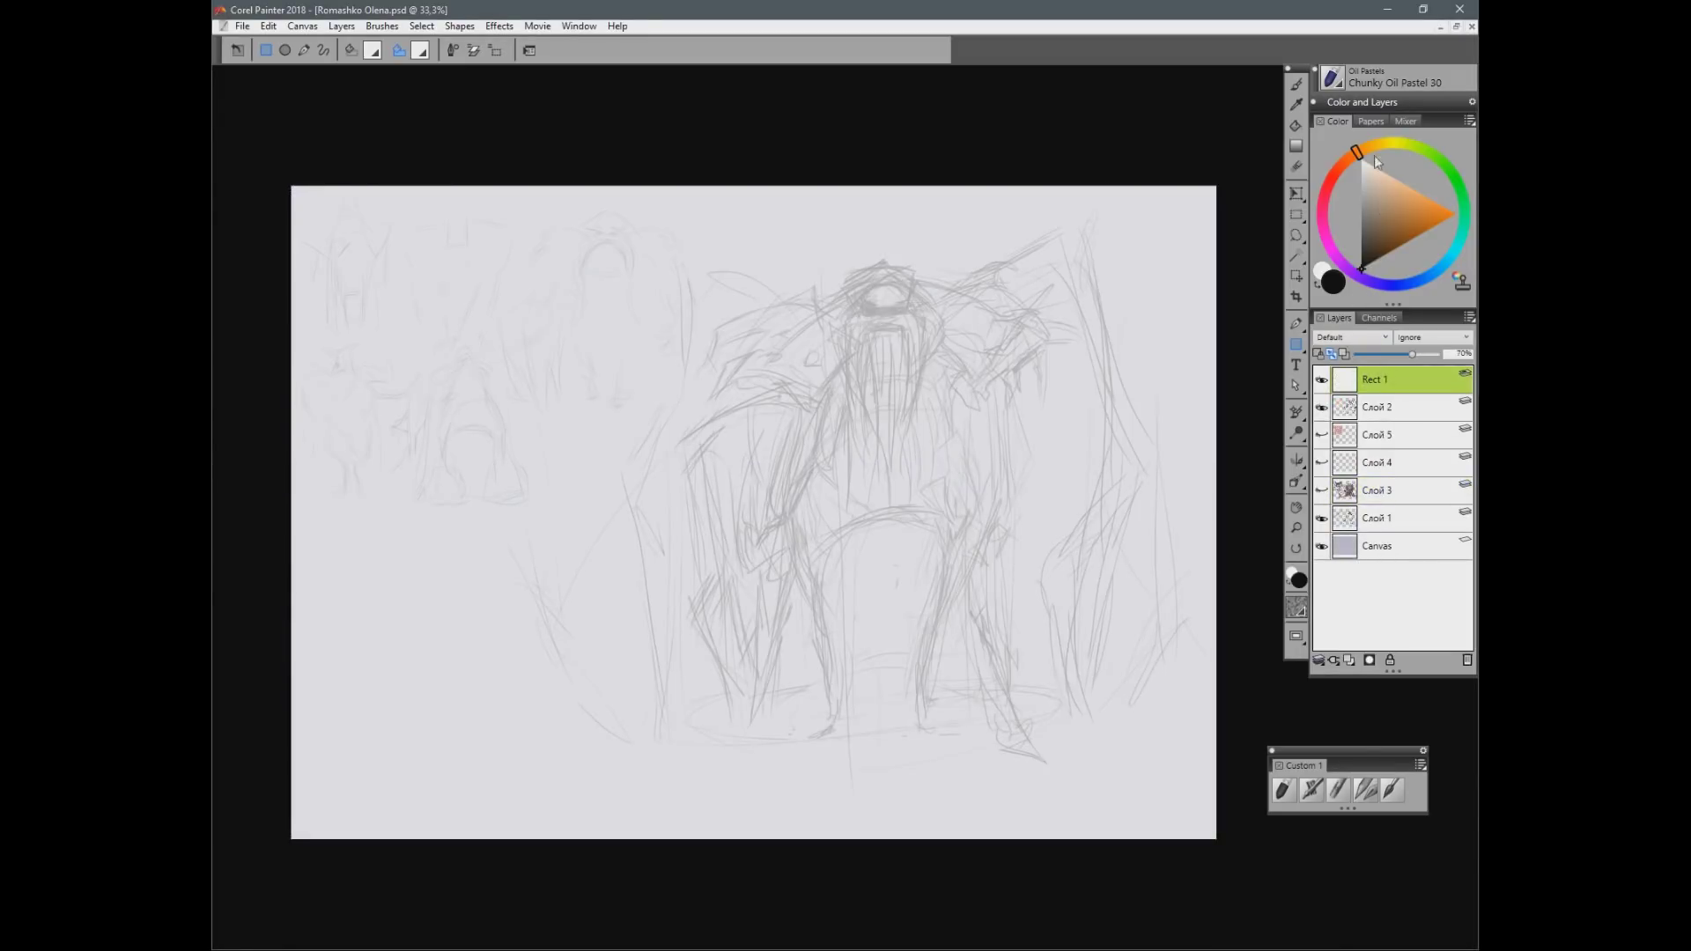
{"action": "left_click", "coordinate": [1295, 85]}
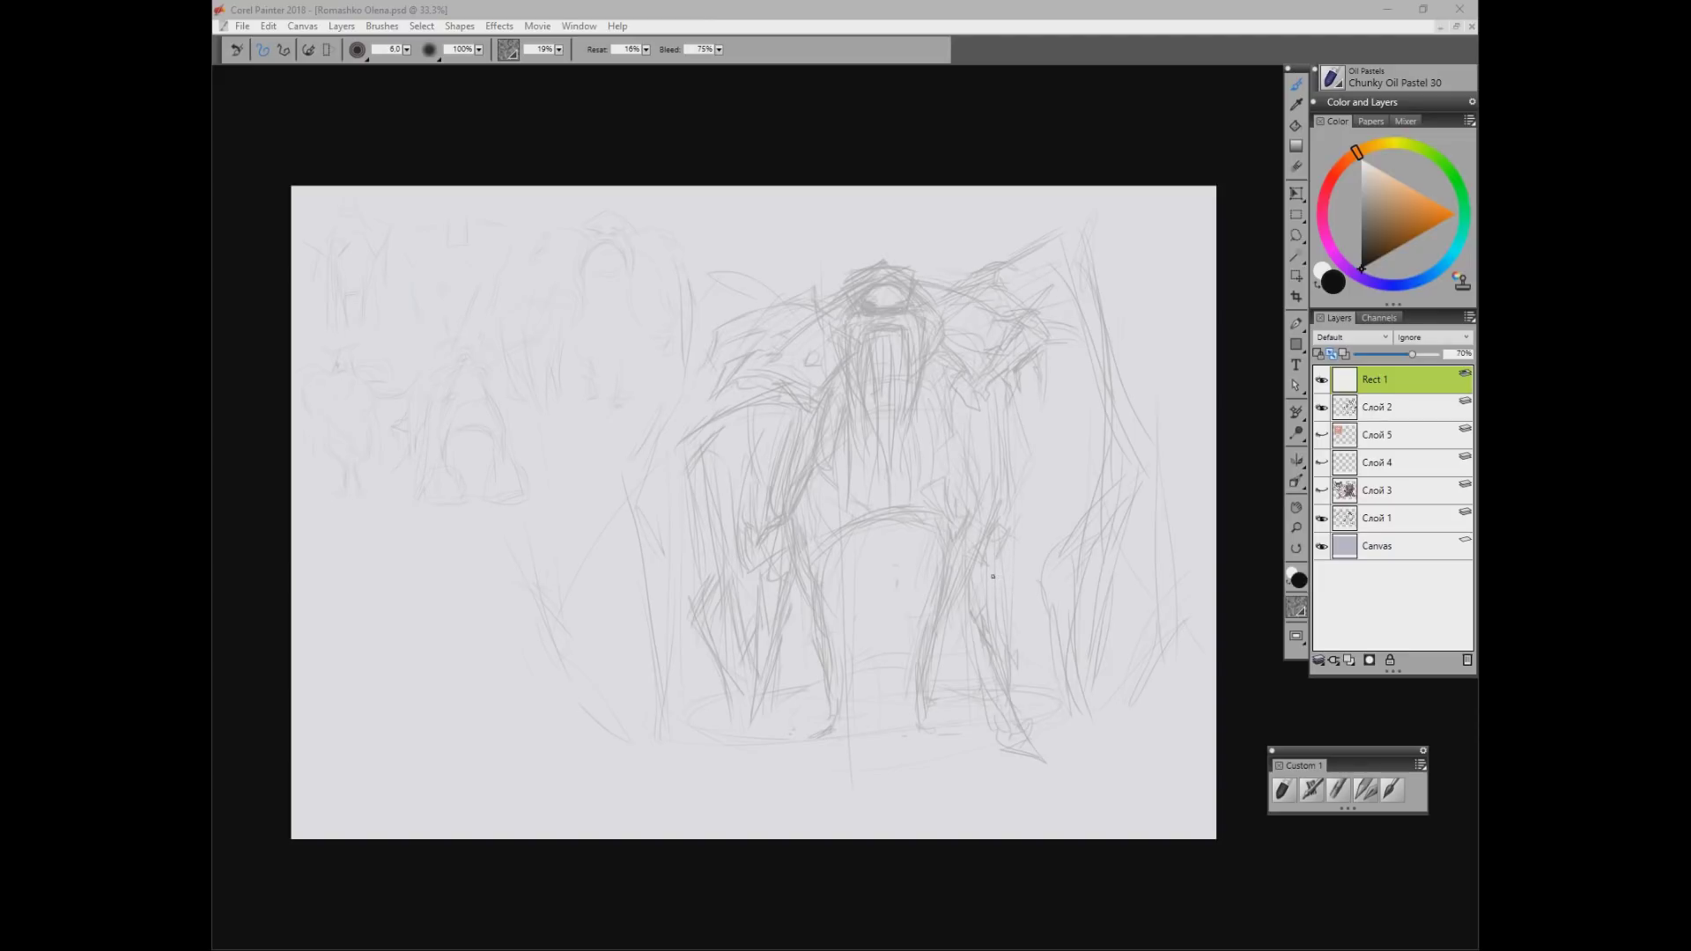
{"action": "mouse_move", "coordinate": [694, 509]}
{"action": "left_mouse_down"}
{"action": "mouse_move", "coordinate": [722, 389]}
{"action": "mouse_move", "coordinate": [857, 279]}
{"action": "mouse_move", "coordinate": [947, 276]}
{"action": "left_mouse_up"}
{"action": "key", "text": "ctrl+z"}
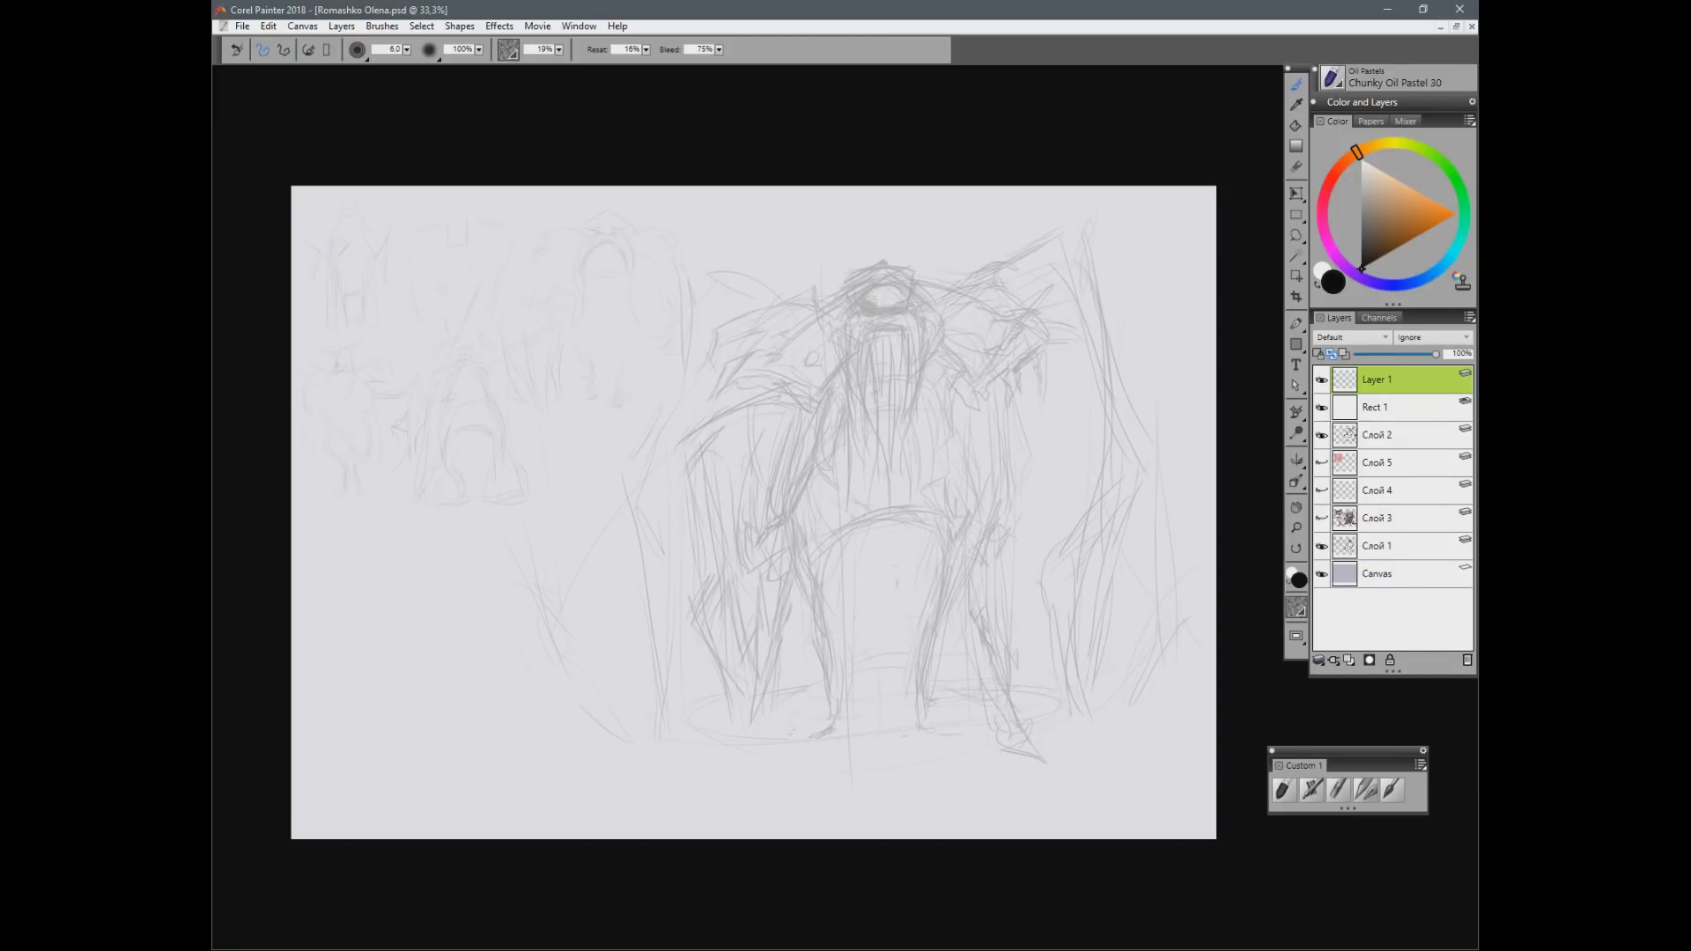
{"action": "key", "text": "ctrl+plus"}
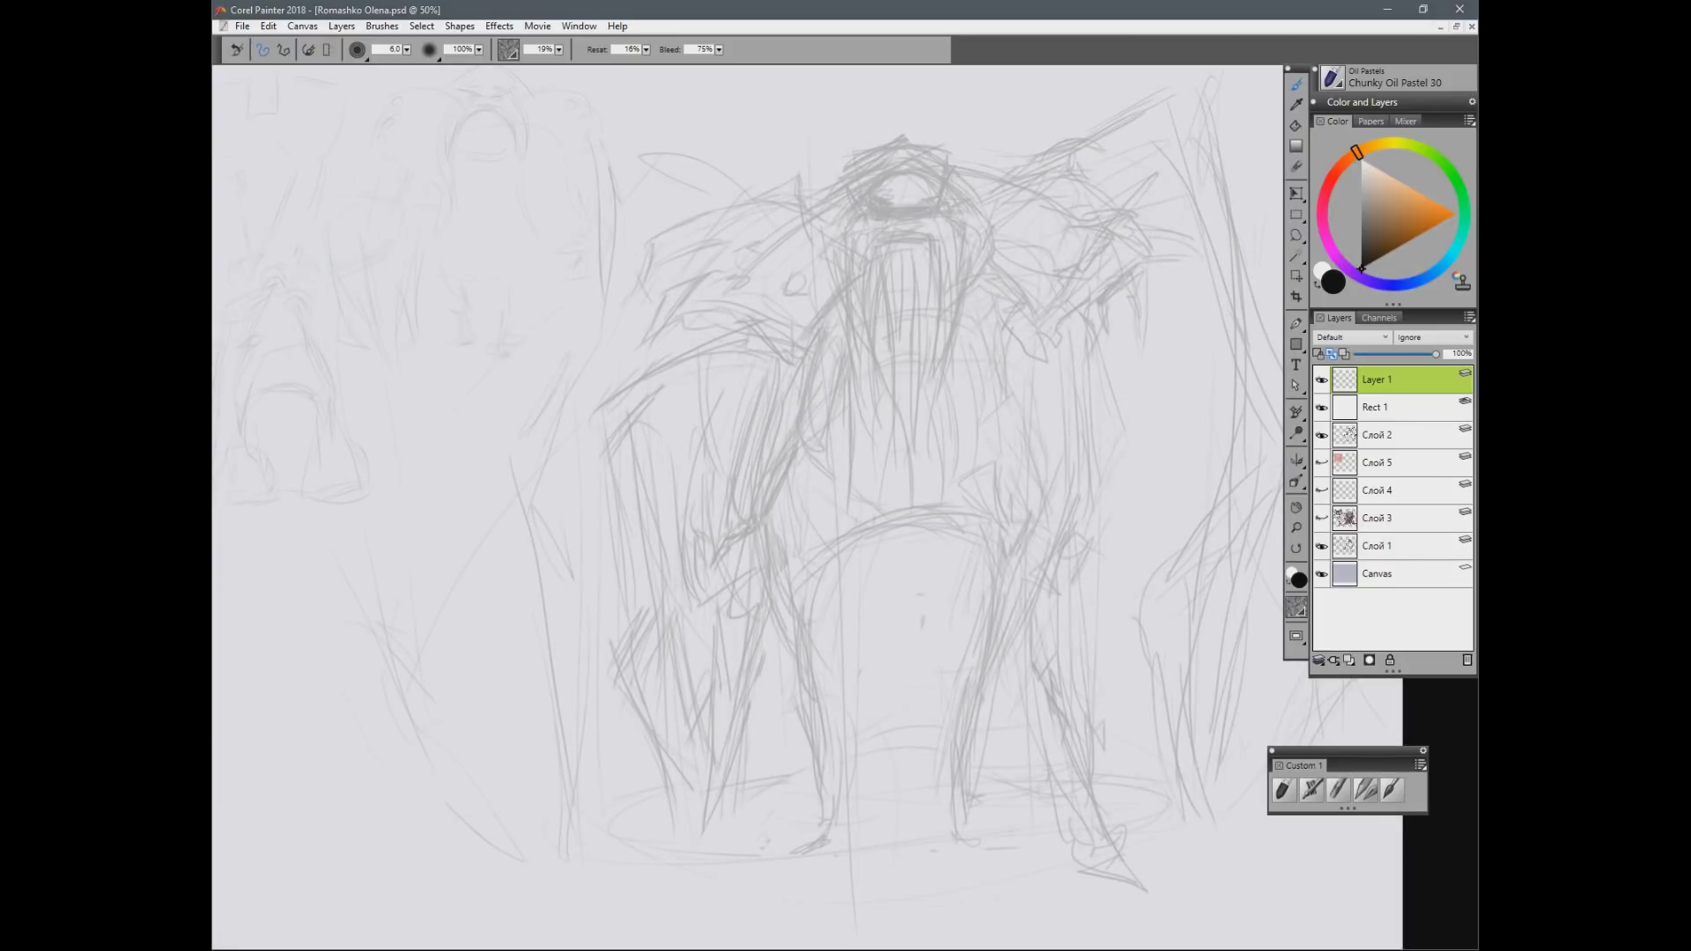
{"action": "left_click_drag", "start_coordinate": [1118, 291], "coordinate": [896, 743]}
{"action": "key", "text": "ctrl+z"}
Step: Hide Rect 1 and Слой 2 and show Слой 3, Слой 4 and Слой 5 of the boss picture
{"action": "left_click", "coordinate": [1320, 408]}
{"action": "left_click", "coordinate": [1321, 435]}
{"action": "left_click", "coordinate": [1321, 490]}
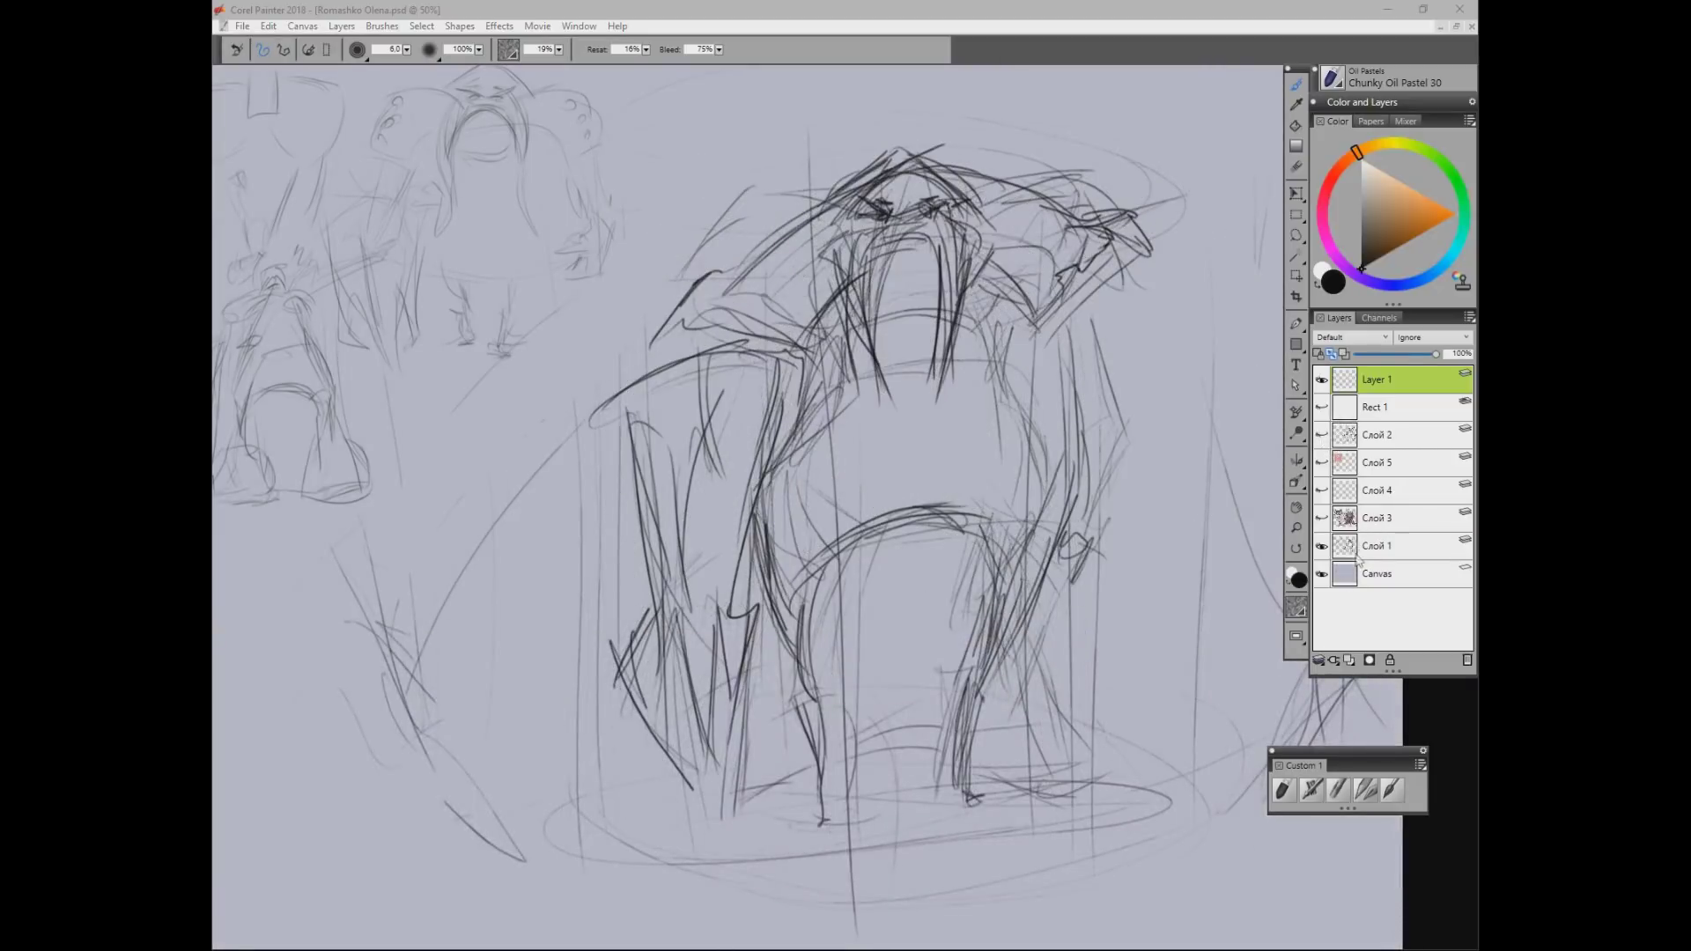
{"action": "left_click", "coordinate": [1321, 518]}
{"action": "left_click", "coordinate": [1321, 462]}
{"action": "left_click", "coordinate": [1321, 434]}
{"action": "left_click", "coordinate": [1321, 434]}
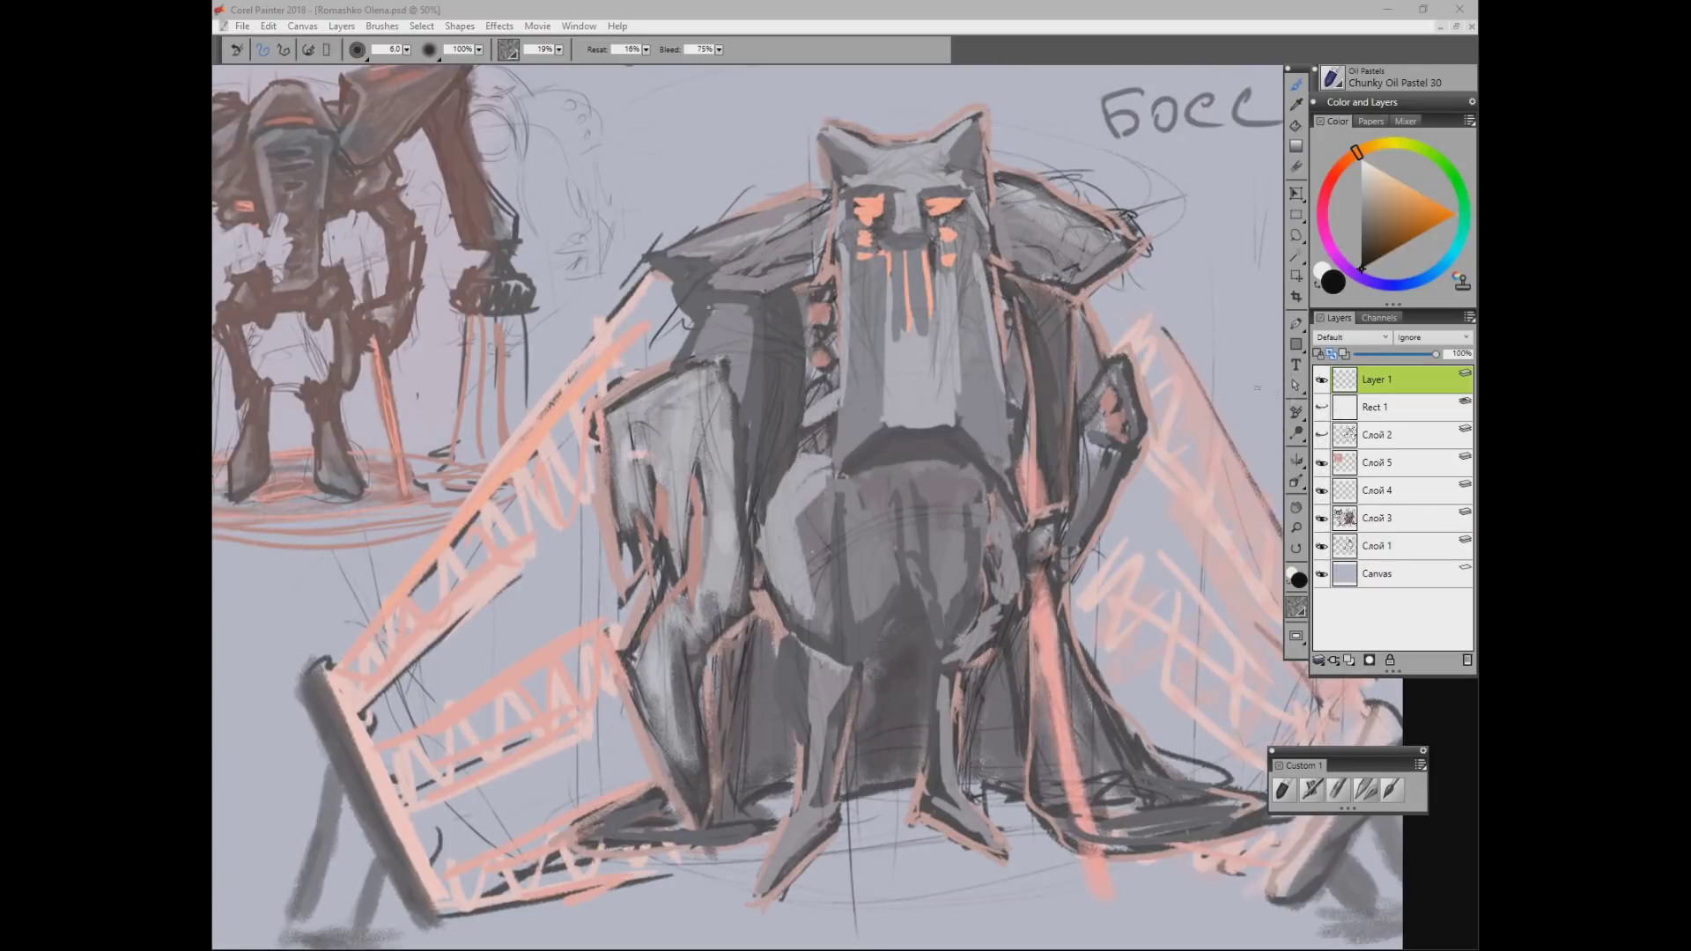
Step: Turn the Rect 1 overlay back on so it fades the painted boss design
{"action": "left_click", "coordinate": [1321, 407]}
{"action": "left_click", "coordinate": [1321, 407]}
{"action": "key", "text": "ctrl+minus"}
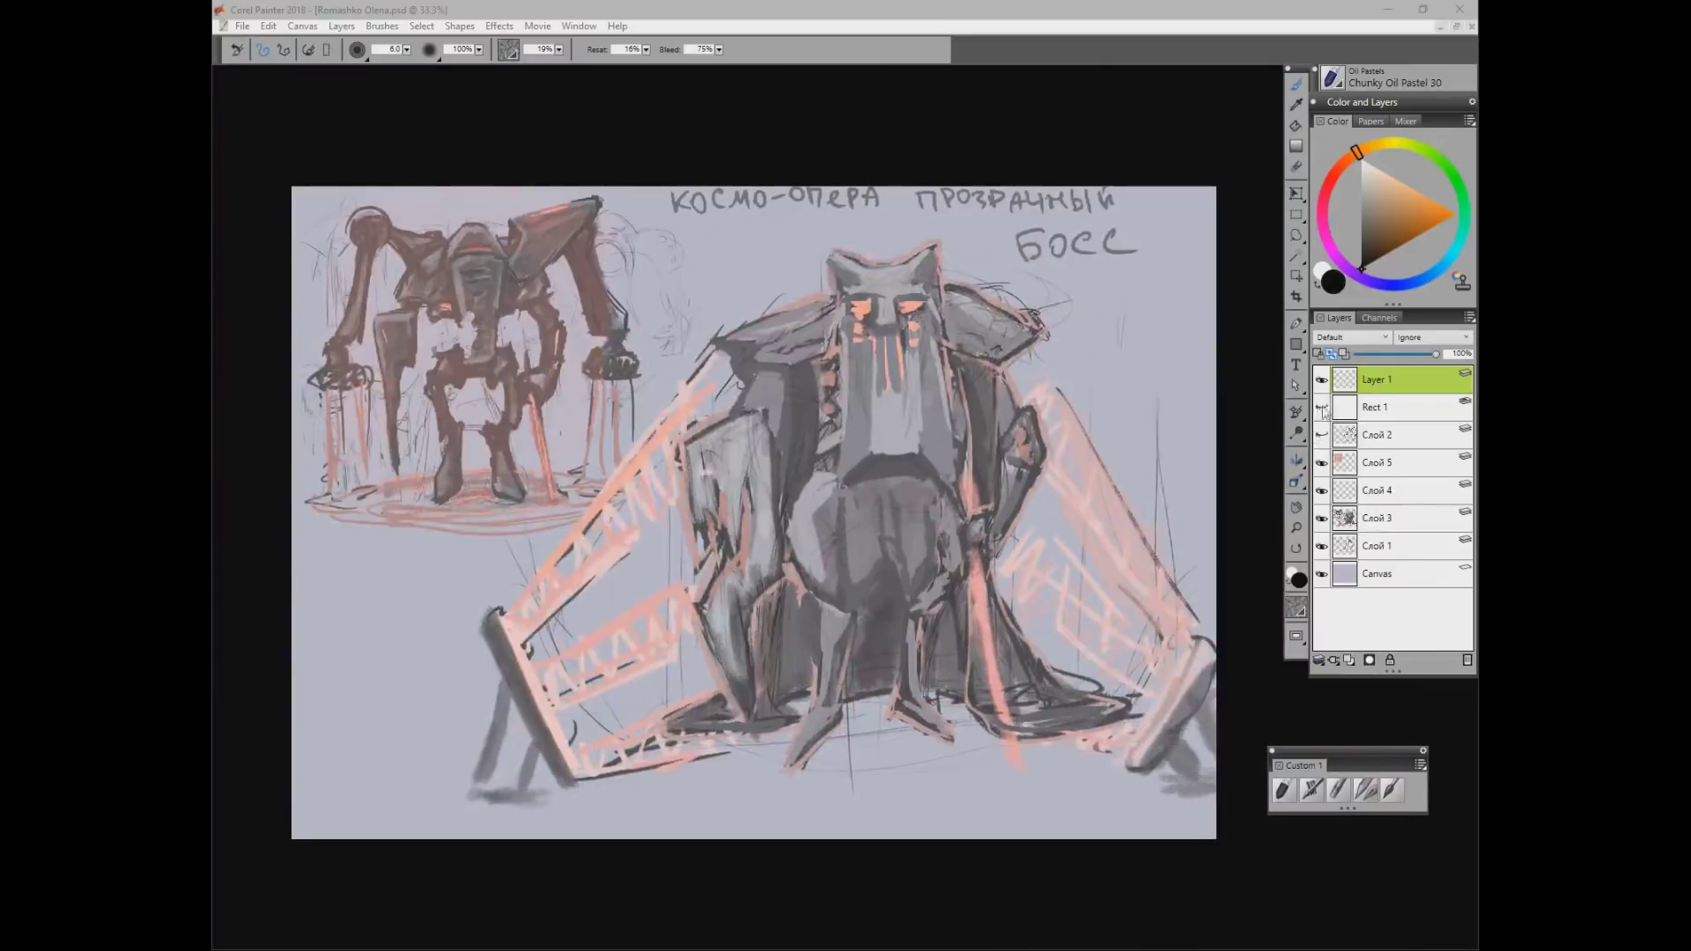
{"action": "left_click", "coordinate": [1322, 407]}
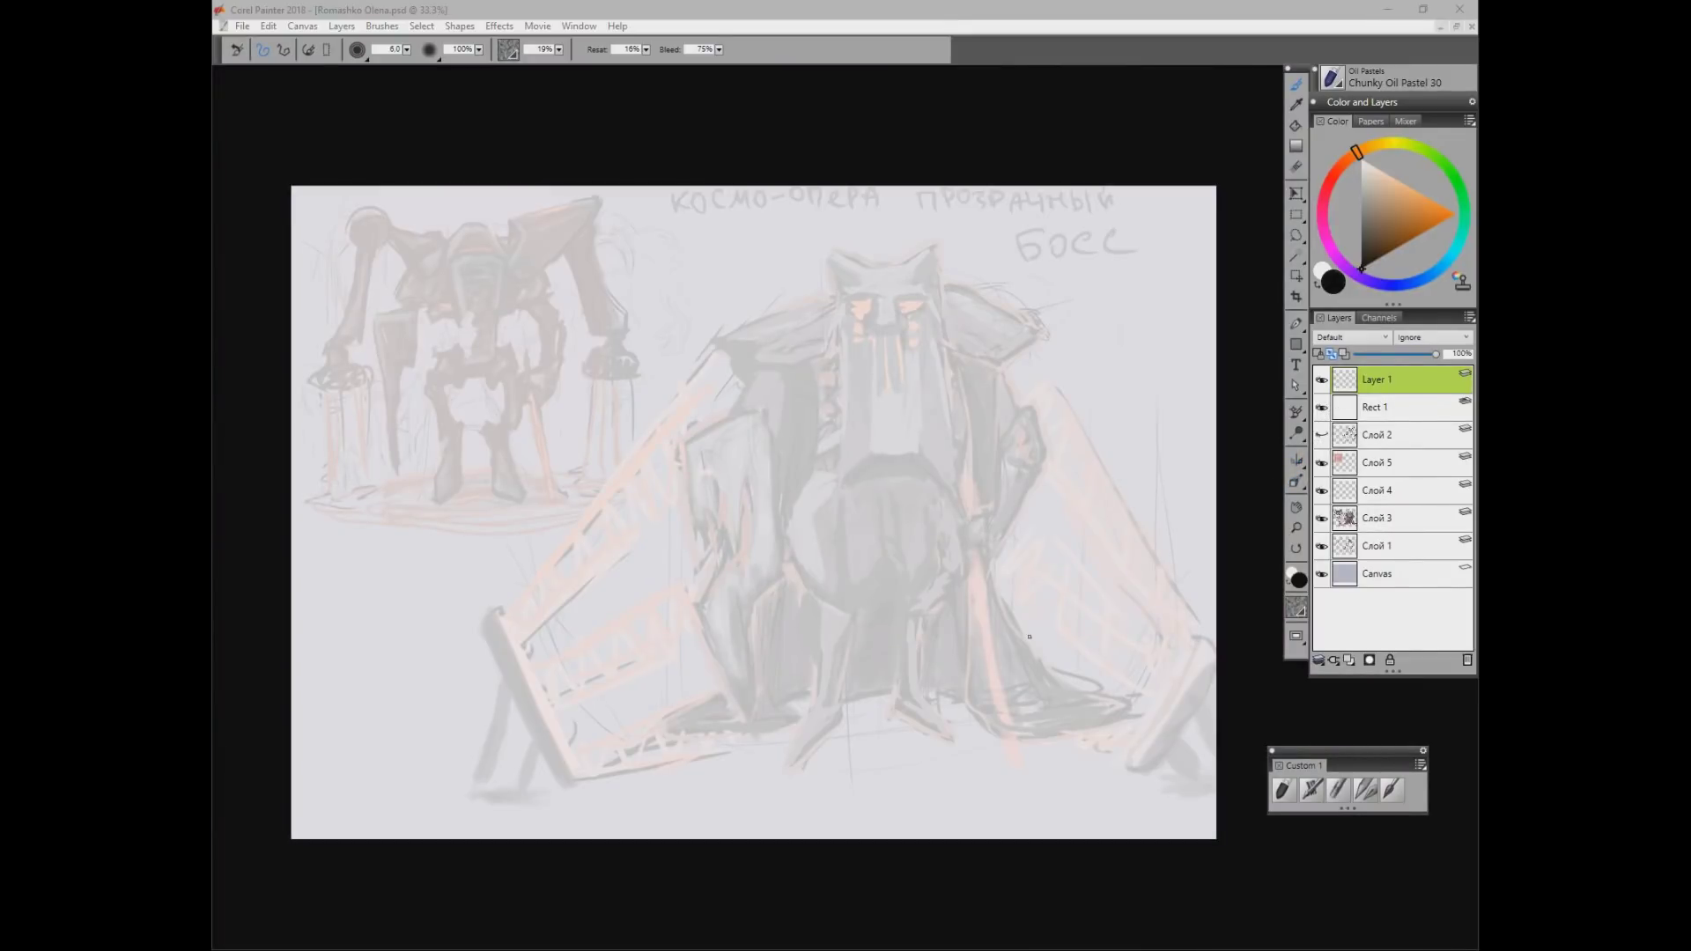
Step: Outline the boss's tall narrow head with straight sides, a curved chin line and a horned top edge
{"action": "mouse_move", "coordinate": [319, 354]}
{"action": "left_mouse_down"}
{"action": "mouse_move", "coordinate": [592, 235]}
{"action": "mouse_move", "coordinate": [348, 374]}
{"action": "left_mouse_up"}
{"action": "key", "text": "ctrl+z"}
{"action": "mouse_move", "coordinate": [839, 280]}
{"action": "left_mouse_down"}
{"action": "mouse_move", "coordinate": [841, 462]}
{"action": "mouse_move", "coordinate": [951, 483]}
{"action": "left_mouse_up"}
{"action": "left_click_drag", "start_coordinate": [939, 282], "coordinate": [953, 489]}
{"action": "left_click_drag", "start_coordinate": [825, 256], "coordinate": [935, 251]}
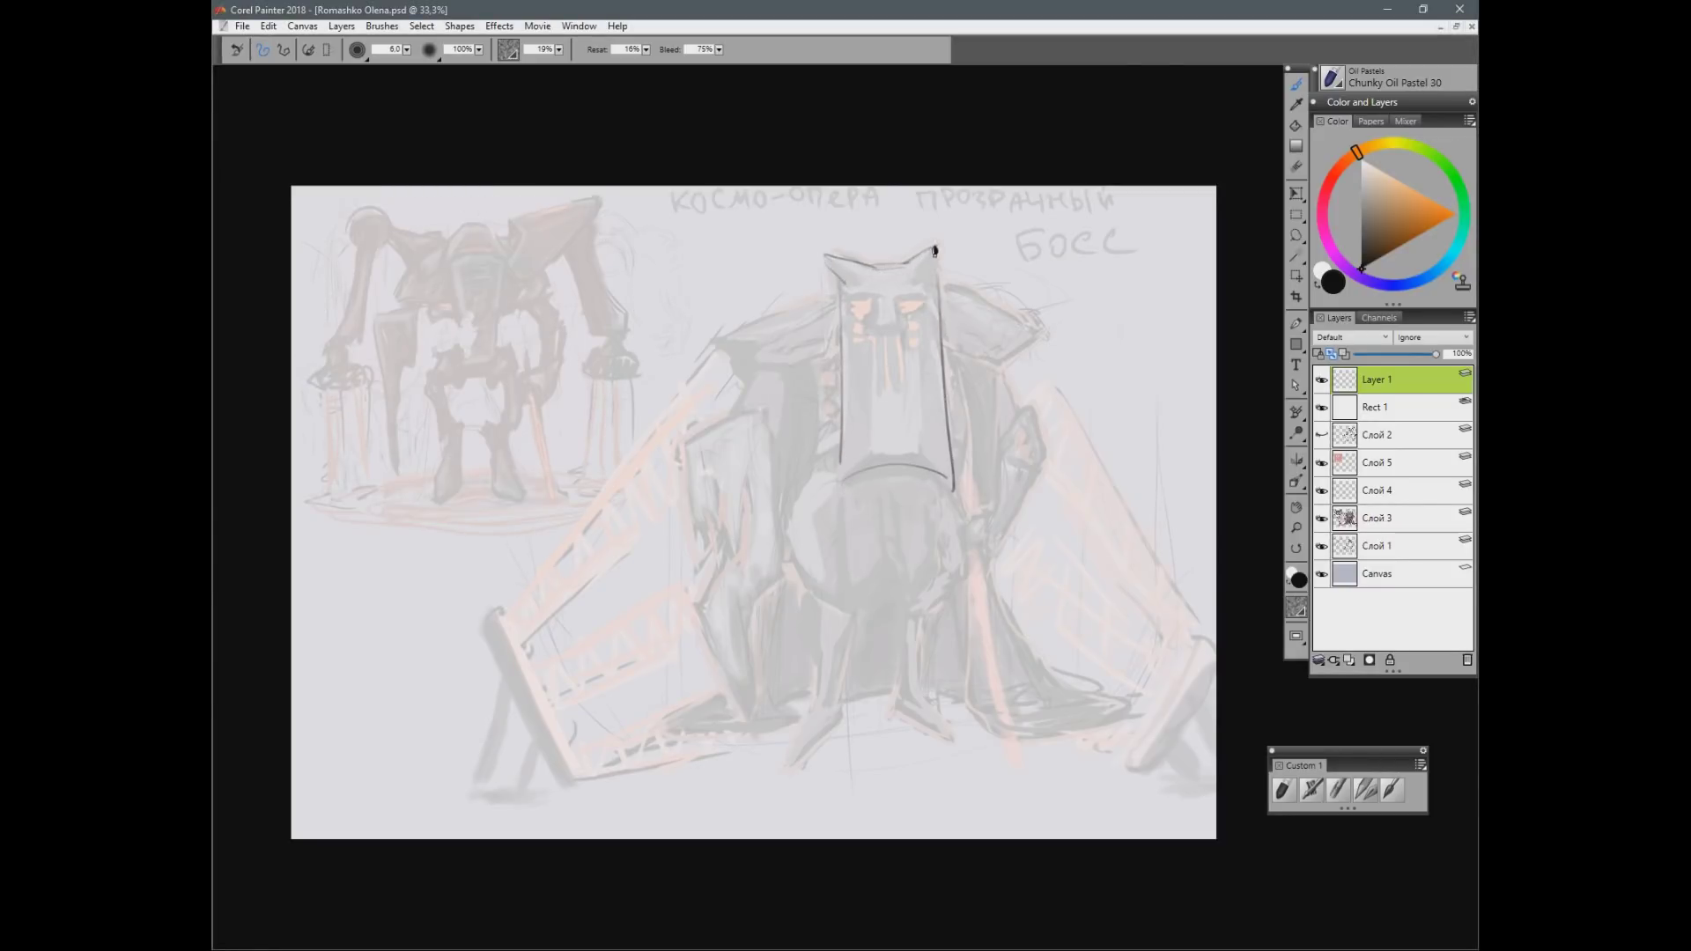
{"action": "left_click_drag", "start_coordinate": [897, 304], "coordinate": [916, 315]}
{"action": "key", "text": "ctrl+z"}
Step: Sketch the boss's shoulder lines and one sloping banner edge, reinforce the head outline, and erase the stray horn and shoulder strokes
{"action": "left_click_drag", "start_coordinate": [696, 380], "coordinate": [539, 574]}
{"action": "mouse_move", "coordinate": [731, 346]}
{"action": "left_mouse_down"}
{"action": "mouse_move", "coordinate": [719, 338]}
{"action": "mouse_move", "coordinate": [846, 298]}
{"action": "left_mouse_up"}
{"action": "left_click_drag", "start_coordinate": [940, 265], "coordinate": [954, 484]}
{"action": "left_click_drag", "start_coordinate": [853, 258], "coordinate": [937, 251]}
{"action": "mouse_move", "coordinate": [835, 255]}
{"action": "left_mouse_down"}
{"action": "mouse_move", "coordinate": [936, 252]}
{"action": "mouse_move", "coordinate": [948, 421]}
{"action": "left_mouse_up"}
{"action": "mouse_move", "coordinate": [939, 315]}
{"action": "left_mouse_down"}
{"action": "mouse_move", "coordinate": [953, 485]}
{"action": "mouse_move", "coordinate": [1022, 332]}
{"action": "mouse_move", "coordinate": [1047, 343]}
{"action": "left_mouse_up"}
{"action": "left_click_drag", "start_coordinate": [942, 287], "coordinate": [1065, 356]}
{"action": "key", "text": "n"}
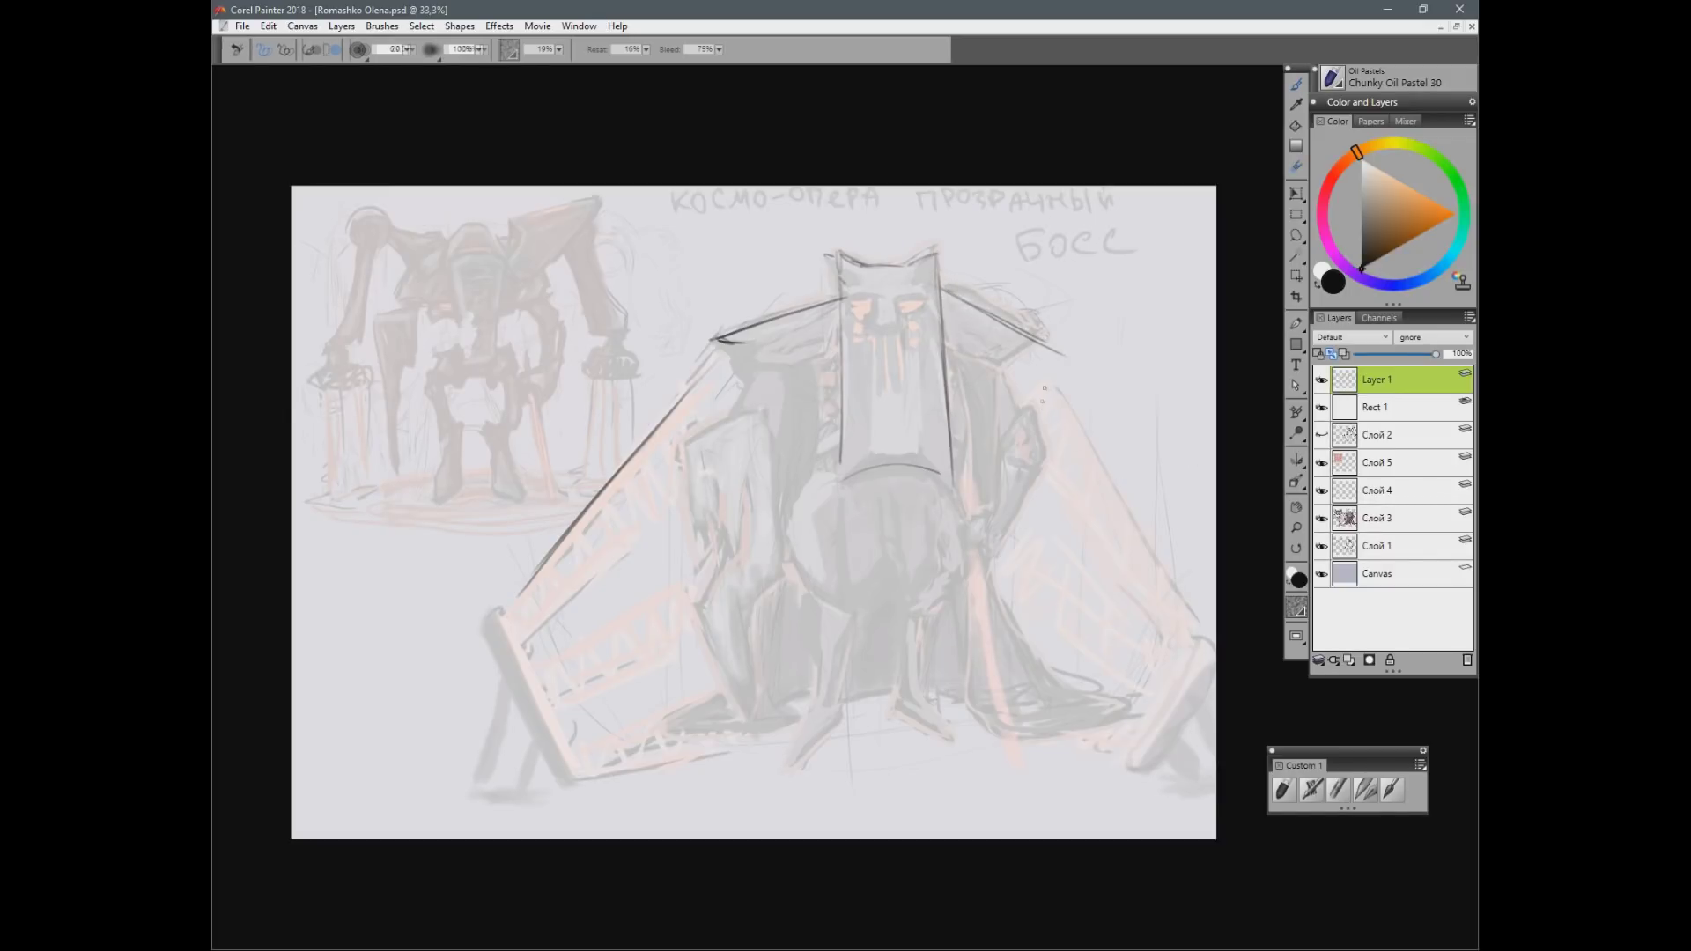
{"action": "left_click_drag", "start_coordinate": [951, 296], "coordinate": [1011, 328]}
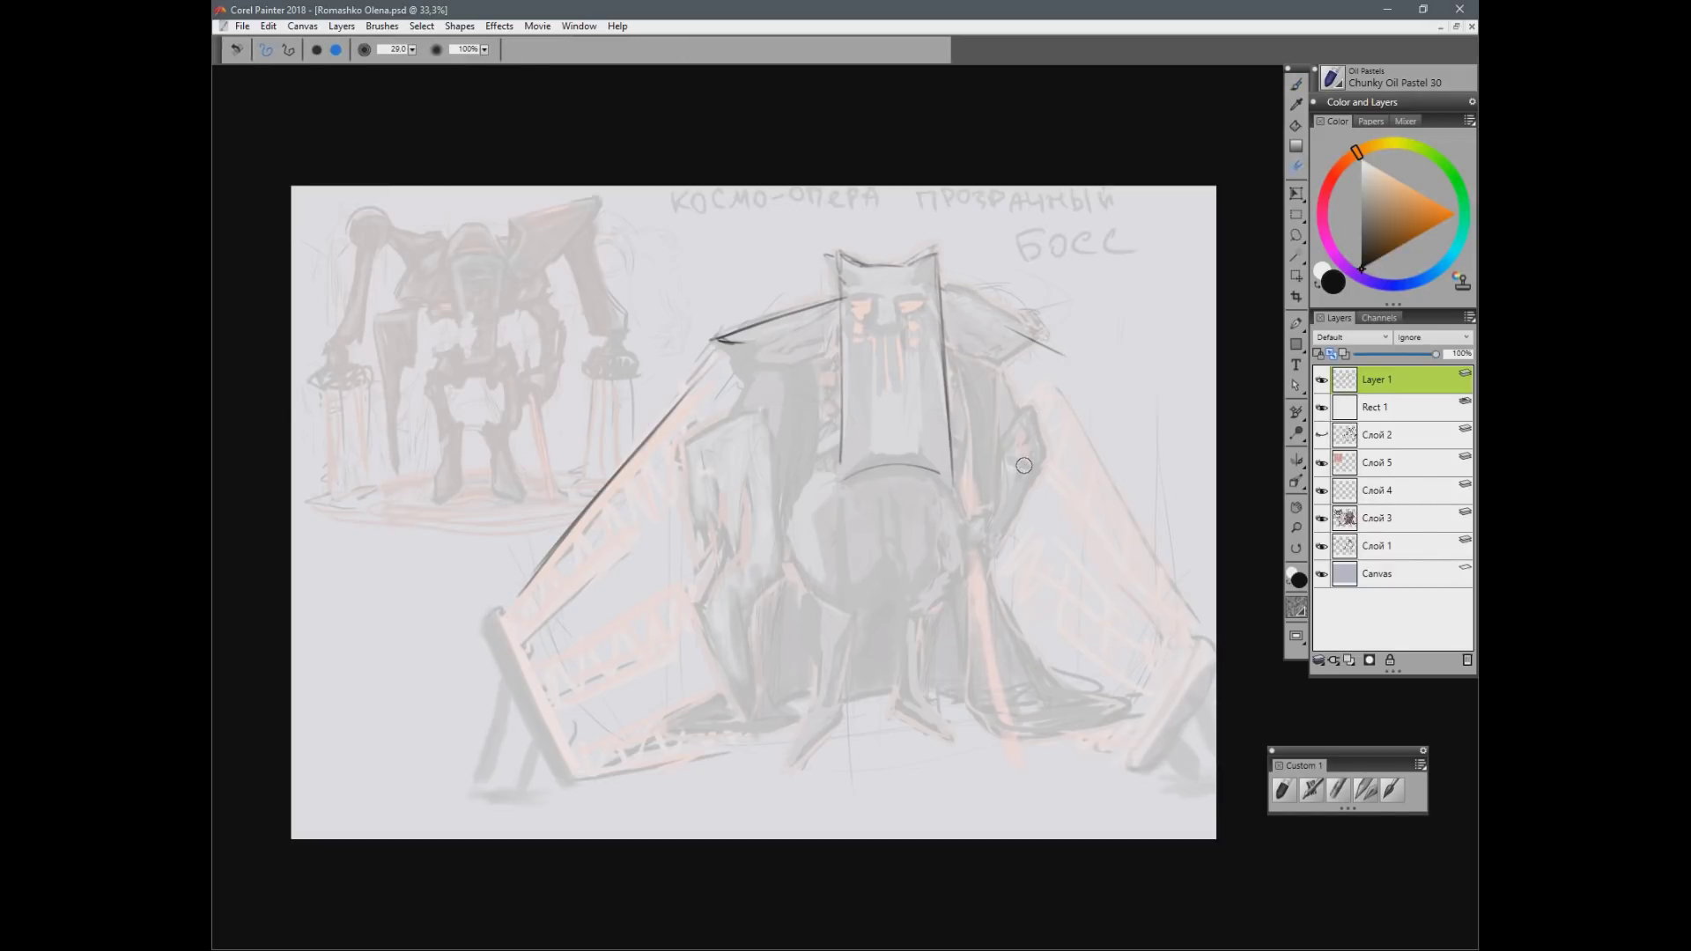
{"action": "mouse_move", "coordinate": [830, 256]}
{"action": "left_mouse_down"}
{"action": "mouse_move", "coordinate": [939, 267]}
{"action": "mouse_move", "coordinate": [863, 266]}
{"action": "left_mouse_up"}
{"action": "key", "text": "b"}
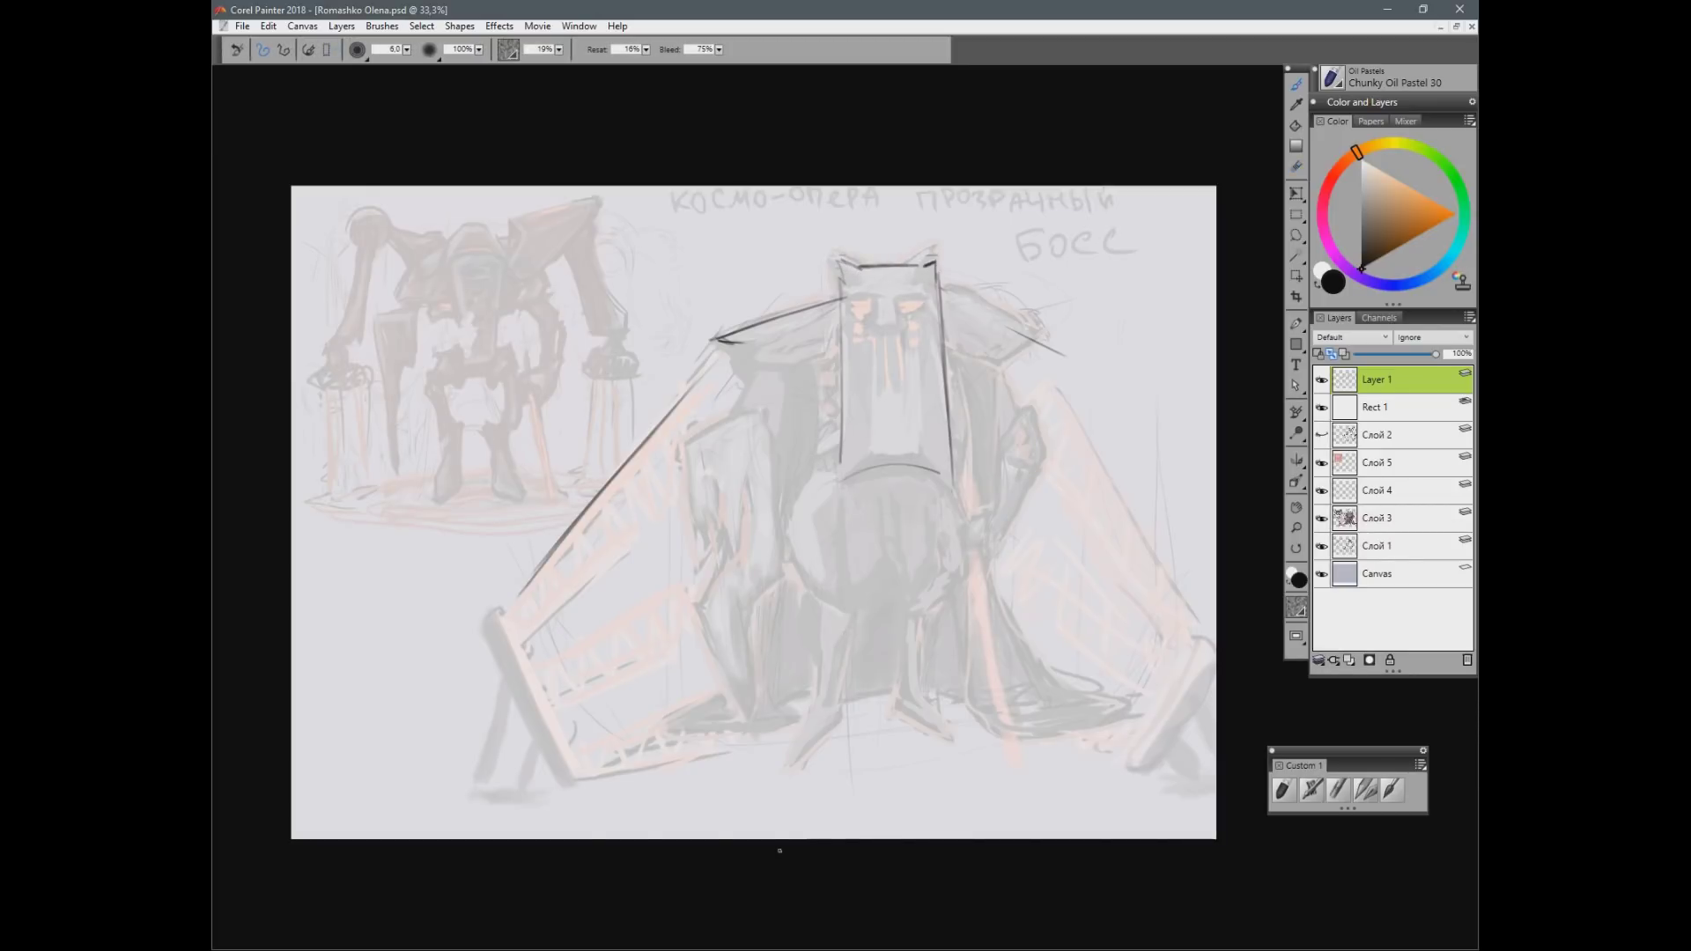
Step: Draw the sloping outer edge of the opposite banner and close the undersides of both pointed shoulder pieces, erasing the overshoots
{"action": "mouse_move", "coordinate": [936, 308]}
{"action": "left_mouse_down"}
{"action": "mouse_move", "coordinate": [1039, 347]}
{"action": "mouse_move", "coordinate": [1048, 599]}
{"action": "left_mouse_up"}
{"action": "key", "text": "ctrl+z"}
{"action": "left_click_drag", "start_coordinate": [1017, 361], "coordinate": [1119, 532]}
{"action": "left_click_drag", "start_coordinate": [1017, 361], "coordinate": [1191, 659]}
{"action": "left_click_drag", "start_coordinate": [1151, 567], "coordinate": [1204, 656]}
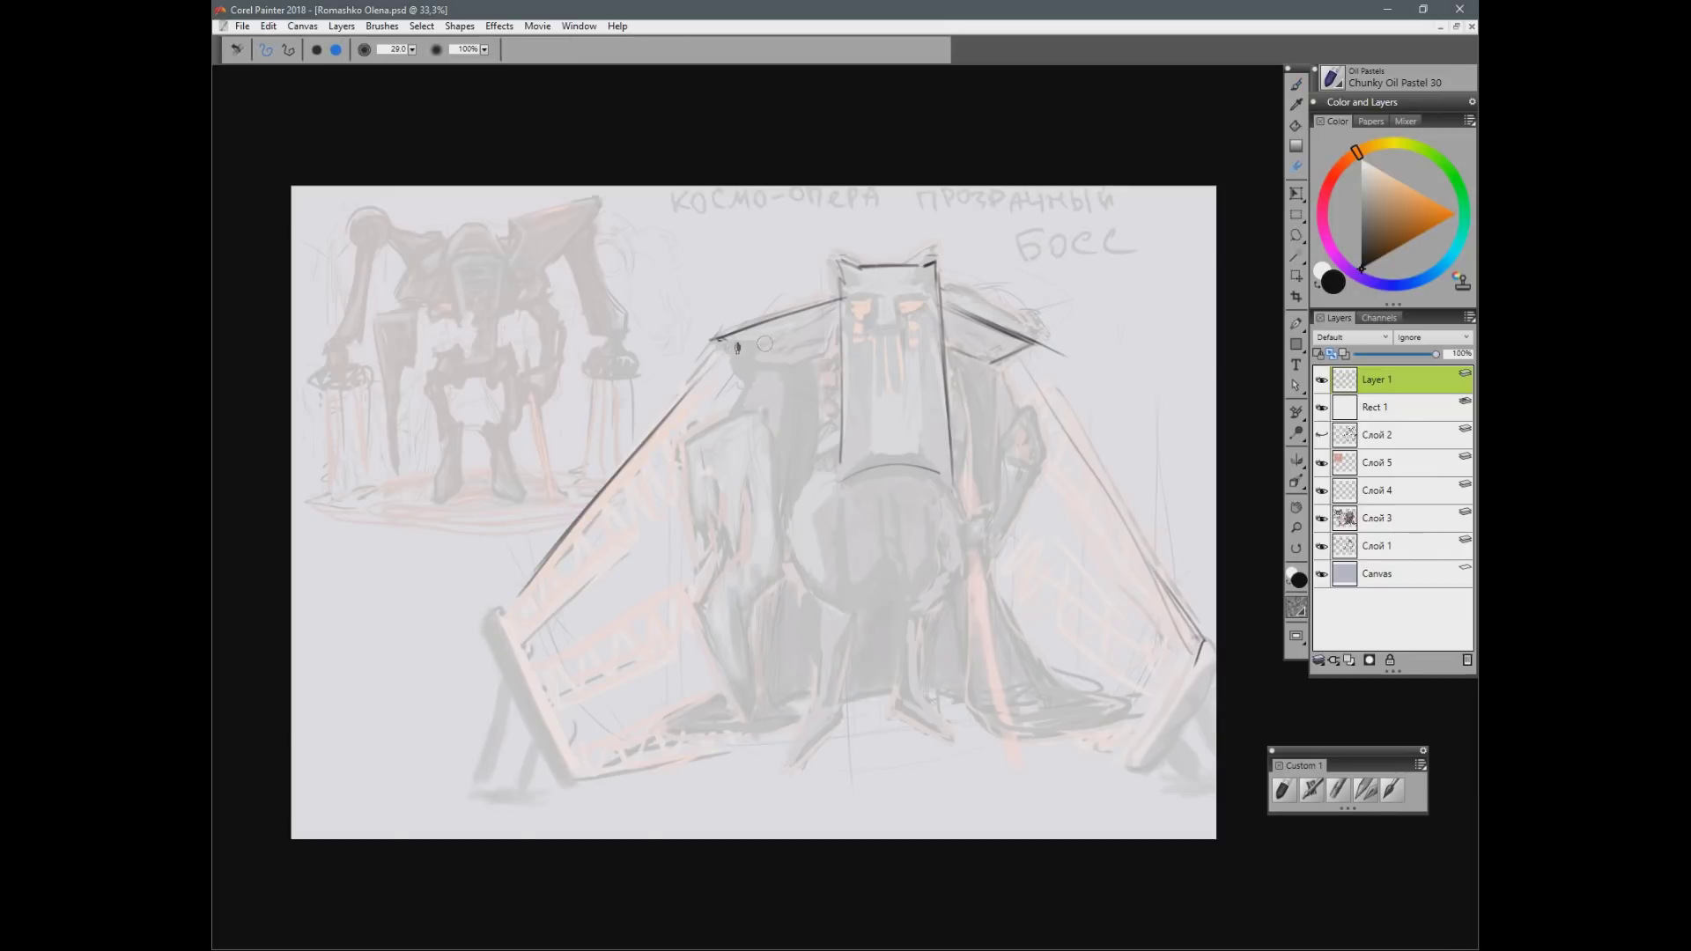
{"action": "left_click_drag", "start_coordinate": [719, 340], "coordinate": [773, 362]}
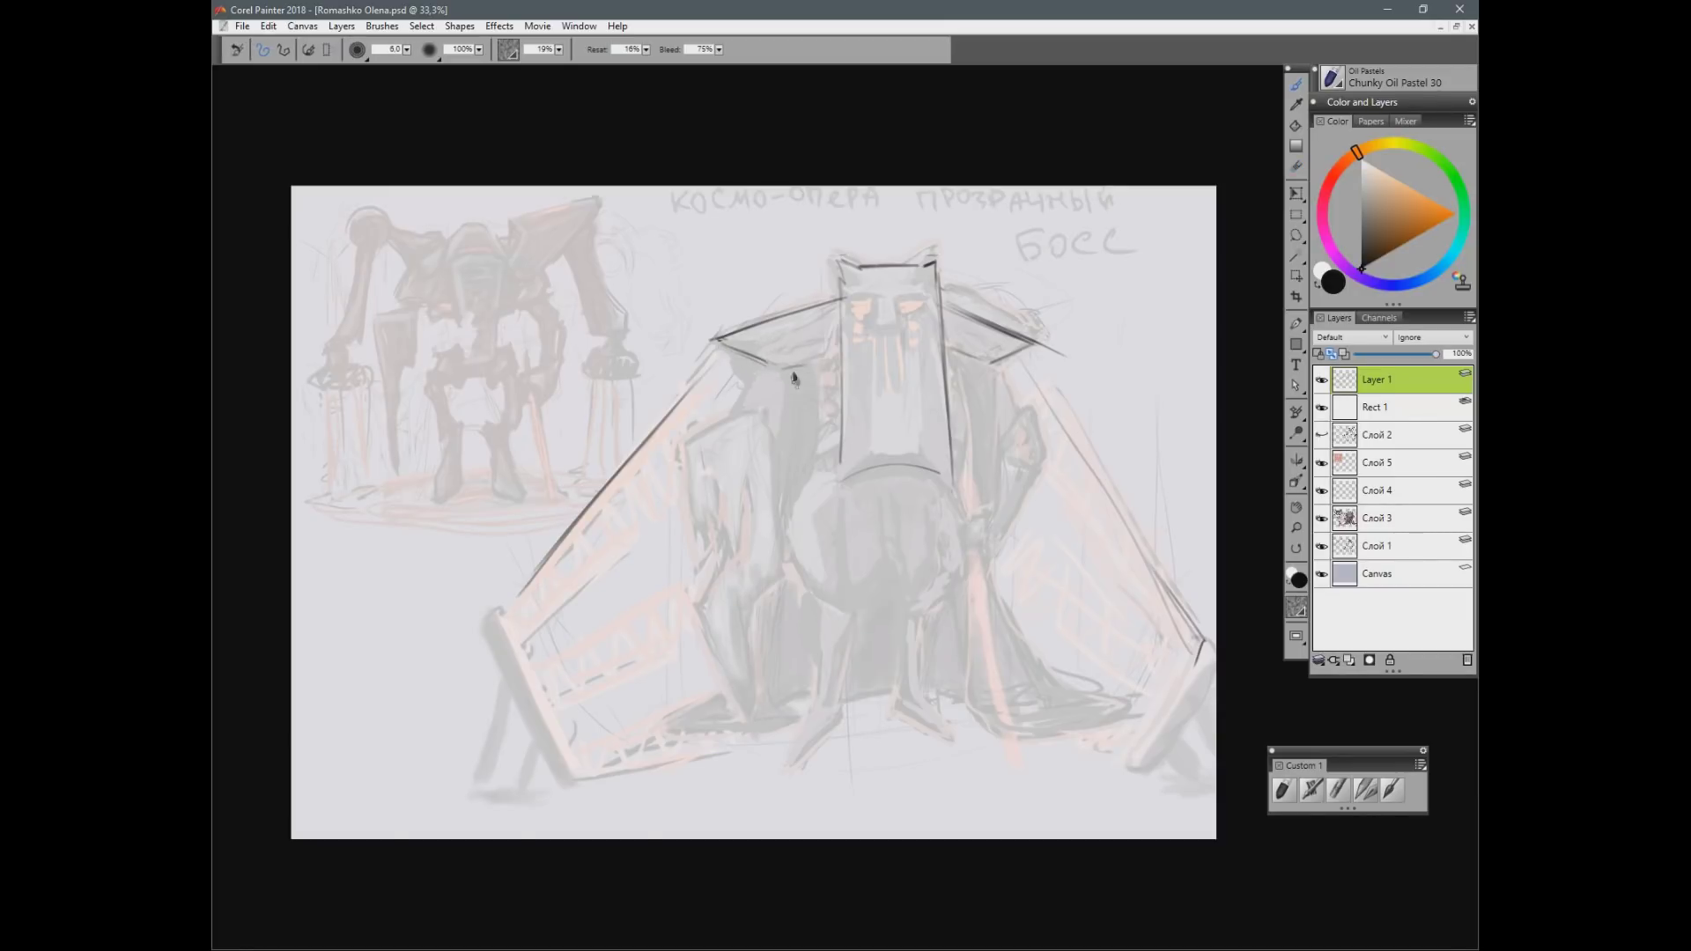
{"action": "key", "text": "n"}
{"action": "left_click_drag", "start_coordinate": [959, 354], "coordinate": [1050, 356]}
{"action": "key", "text": "b"}
Step: Sketch the boss's brow, narrow eyes, long nose and cheek lines inside the tall head
{"action": "mouse_move", "coordinate": [855, 310]}
{"action": "left_mouse_down"}
{"action": "mouse_move", "coordinate": [930, 294]}
{"action": "mouse_move", "coordinate": [905, 357]}
{"action": "left_mouse_up"}
{"action": "left_click_drag", "start_coordinate": [852, 303], "coordinate": [909, 317]}
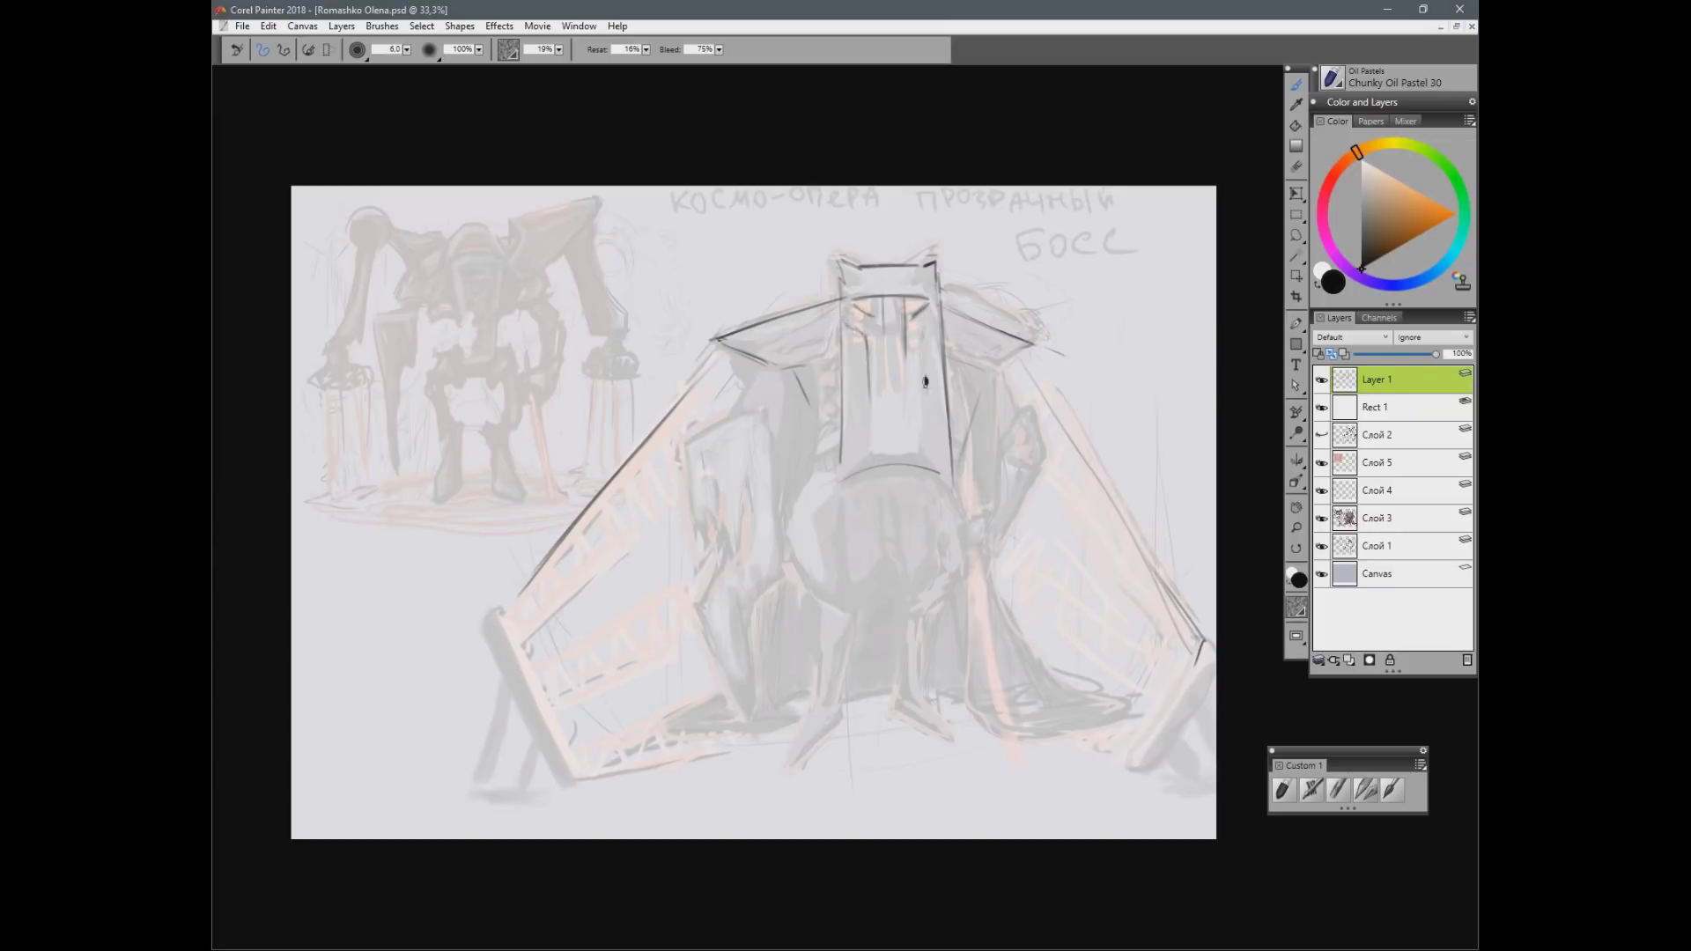
{"action": "mouse_move", "coordinate": [840, 322]}
{"action": "left_mouse_down"}
{"action": "mouse_move", "coordinate": [866, 336]}
{"action": "mouse_move", "coordinate": [871, 410]}
{"action": "mouse_move", "coordinate": [918, 366]}
{"action": "left_mouse_up"}
{"action": "mouse_move", "coordinate": [873, 373]}
{"action": "left_mouse_down"}
{"action": "mouse_move", "coordinate": [919, 376]}
{"action": "mouse_move", "coordinate": [923, 338]}
{"action": "mouse_move", "coordinate": [858, 338]}
{"action": "mouse_move", "coordinate": [873, 373]}
{"action": "left_mouse_up"}
{"action": "mouse_move", "coordinate": [856, 306]}
{"action": "left_mouse_down"}
{"action": "mouse_move", "coordinate": [885, 326]}
{"action": "mouse_move", "coordinate": [918, 306]}
{"action": "left_mouse_up"}
Step: Outline the boss's round belly, the long torn sleeve, the bent opposite arm with its hand, and the long pointed shape below it
{"action": "mouse_move", "coordinate": [799, 481]}
{"action": "left_mouse_down"}
{"action": "mouse_move", "coordinate": [793, 572]}
{"action": "mouse_move", "coordinate": [815, 596]}
{"action": "left_mouse_up"}
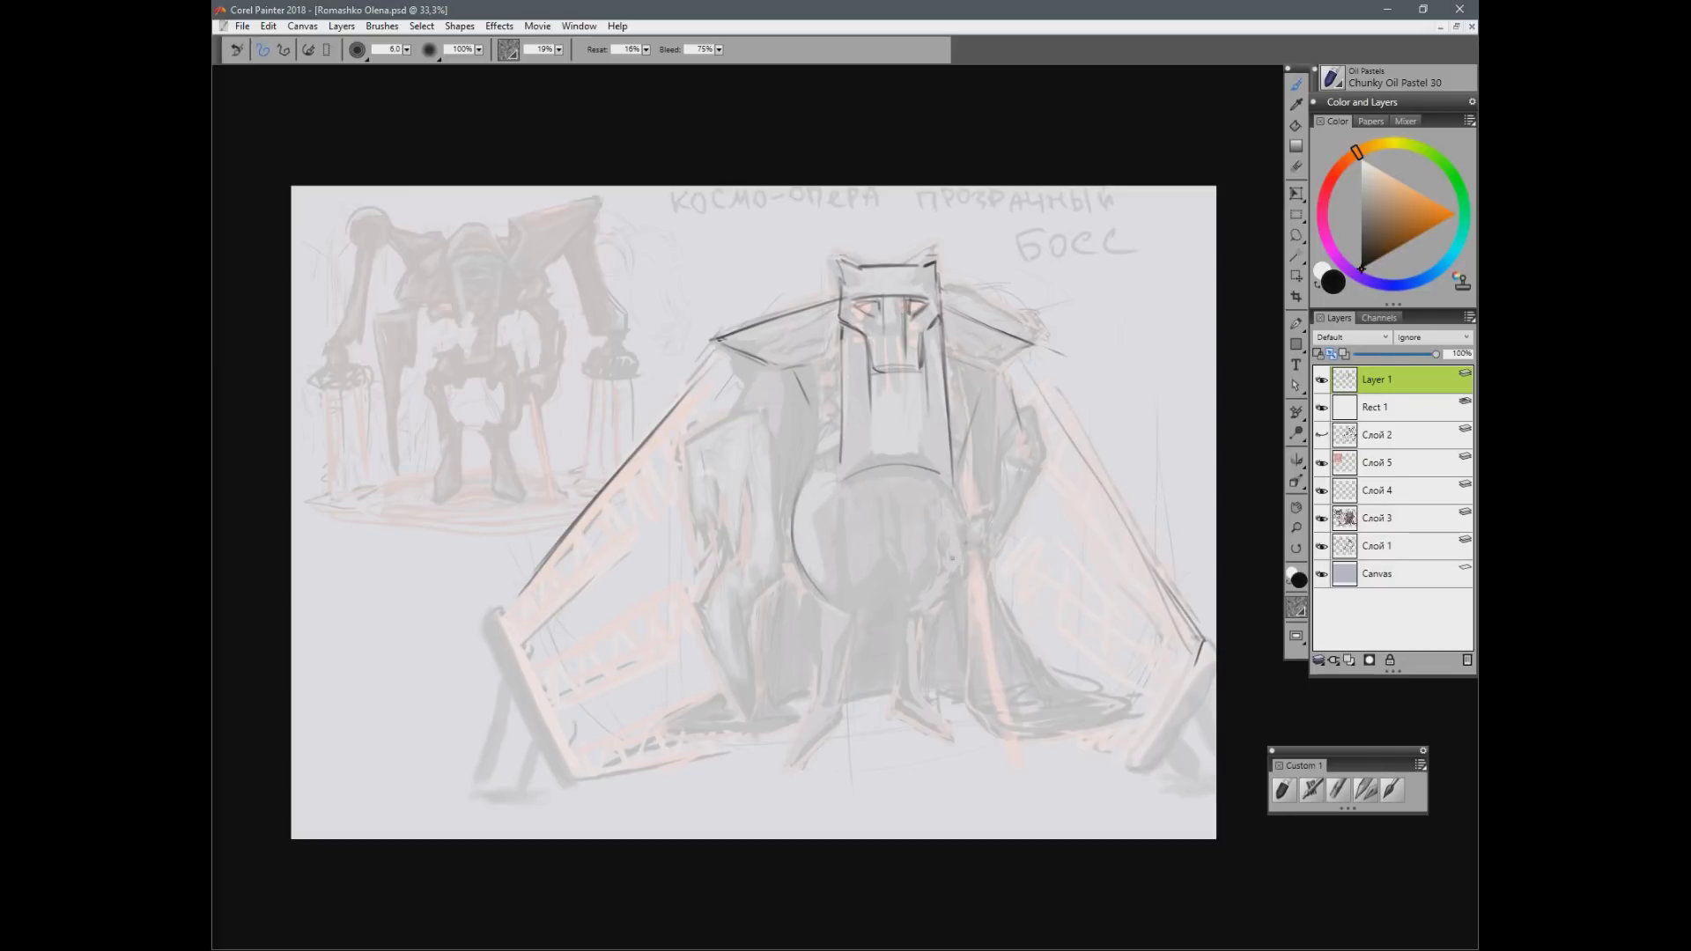
{"action": "mouse_move", "coordinate": [685, 443]}
{"action": "left_mouse_down"}
{"action": "mouse_move", "coordinate": [700, 568]}
{"action": "mouse_move", "coordinate": [753, 421]}
{"action": "mouse_move", "coordinate": [775, 564]}
{"action": "left_mouse_up"}
{"action": "left_click_drag", "start_coordinate": [759, 421], "coordinate": [779, 576]}
{"action": "mouse_move", "coordinate": [714, 480]}
{"action": "left_mouse_down"}
{"action": "mouse_move", "coordinate": [723, 522]}
{"action": "mouse_move", "coordinate": [748, 489]}
{"action": "mouse_move", "coordinate": [752, 556]}
{"action": "mouse_move", "coordinate": [706, 560]}
{"action": "mouse_move", "coordinate": [699, 598]}
{"action": "mouse_move", "coordinate": [755, 734]}
{"action": "left_mouse_up"}
{"action": "left_click_drag", "start_coordinate": [748, 636], "coordinate": [755, 723]}
{"action": "left_click_drag", "start_coordinate": [773, 585], "coordinate": [753, 618]}
{"action": "left_click_drag", "start_coordinate": [754, 371], "coordinate": [736, 417]}
{"action": "left_click_drag", "start_coordinate": [1002, 388], "coordinate": [1048, 462]}
{"action": "mouse_move", "coordinate": [1001, 474]}
{"action": "left_mouse_down"}
{"action": "mouse_move", "coordinate": [998, 523]}
{"action": "mouse_move", "coordinate": [1046, 467]}
{"action": "mouse_move", "coordinate": [1021, 545]}
{"action": "mouse_move", "coordinate": [981, 567]}
{"action": "mouse_move", "coordinate": [975, 543]}
{"action": "mouse_move", "coordinate": [987, 580]}
{"action": "mouse_move", "coordinate": [1015, 562]}
{"action": "mouse_move", "coordinate": [1072, 759]}
{"action": "left_mouse_up"}
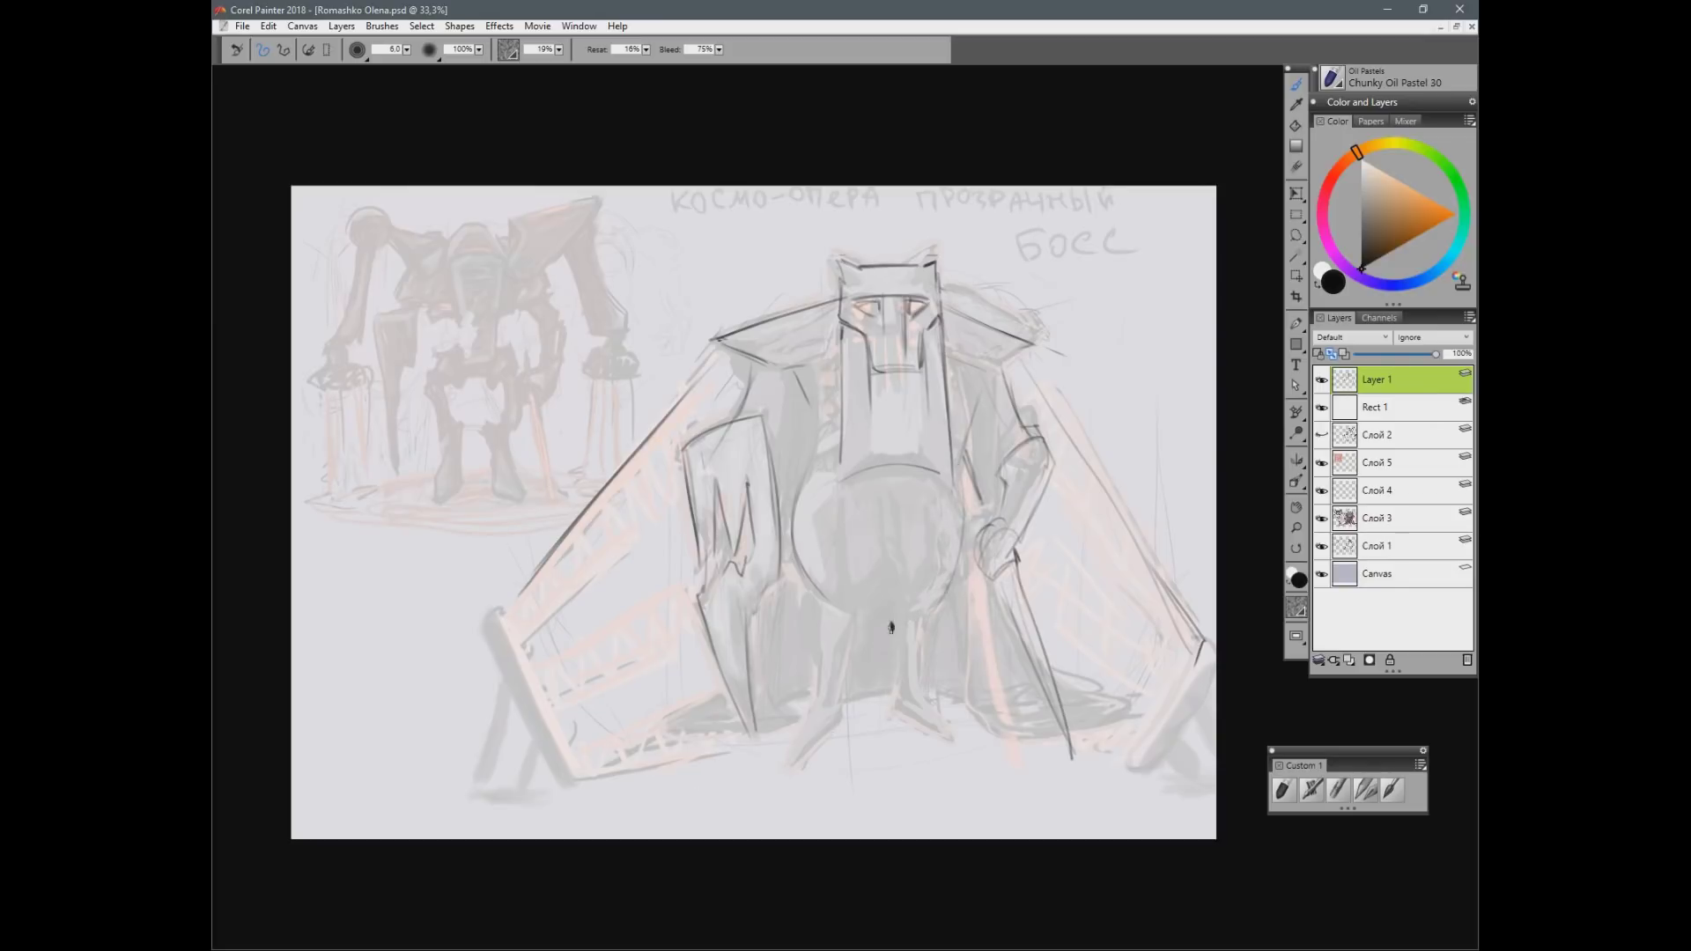
Step: Add the belt curve across the belly, the lower edge of the banner, and the first leg's outline
{"action": "left_click_drag", "start_coordinate": [781, 503], "coordinate": [958, 512]}
{"action": "mouse_move", "coordinate": [527, 643]}
{"action": "left_mouse_down"}
{"action": "mouse_move", "coordinate": [579, 787]}
{"action": "mouse_move", "coordinate": [713, 696]}
{"action": "left_mouse_up"}
{"action": "left_click_drag", "start_coordinate": [581, 761], "coordinate": [702, 724]}
{"action": "left_click_drag", "start_coordinate": [810, 619], "coordinate": [821, 704]}
{"action": "mouse_move", "coordinate": [811, 613]}
{"action": "left_mouse_down"}
{"action": "mouse_move", "coordinate": [861, 619]}
{"action": "mouse_move", "coordinate": [847, 695]}
{"action": "left_mouse_up"}
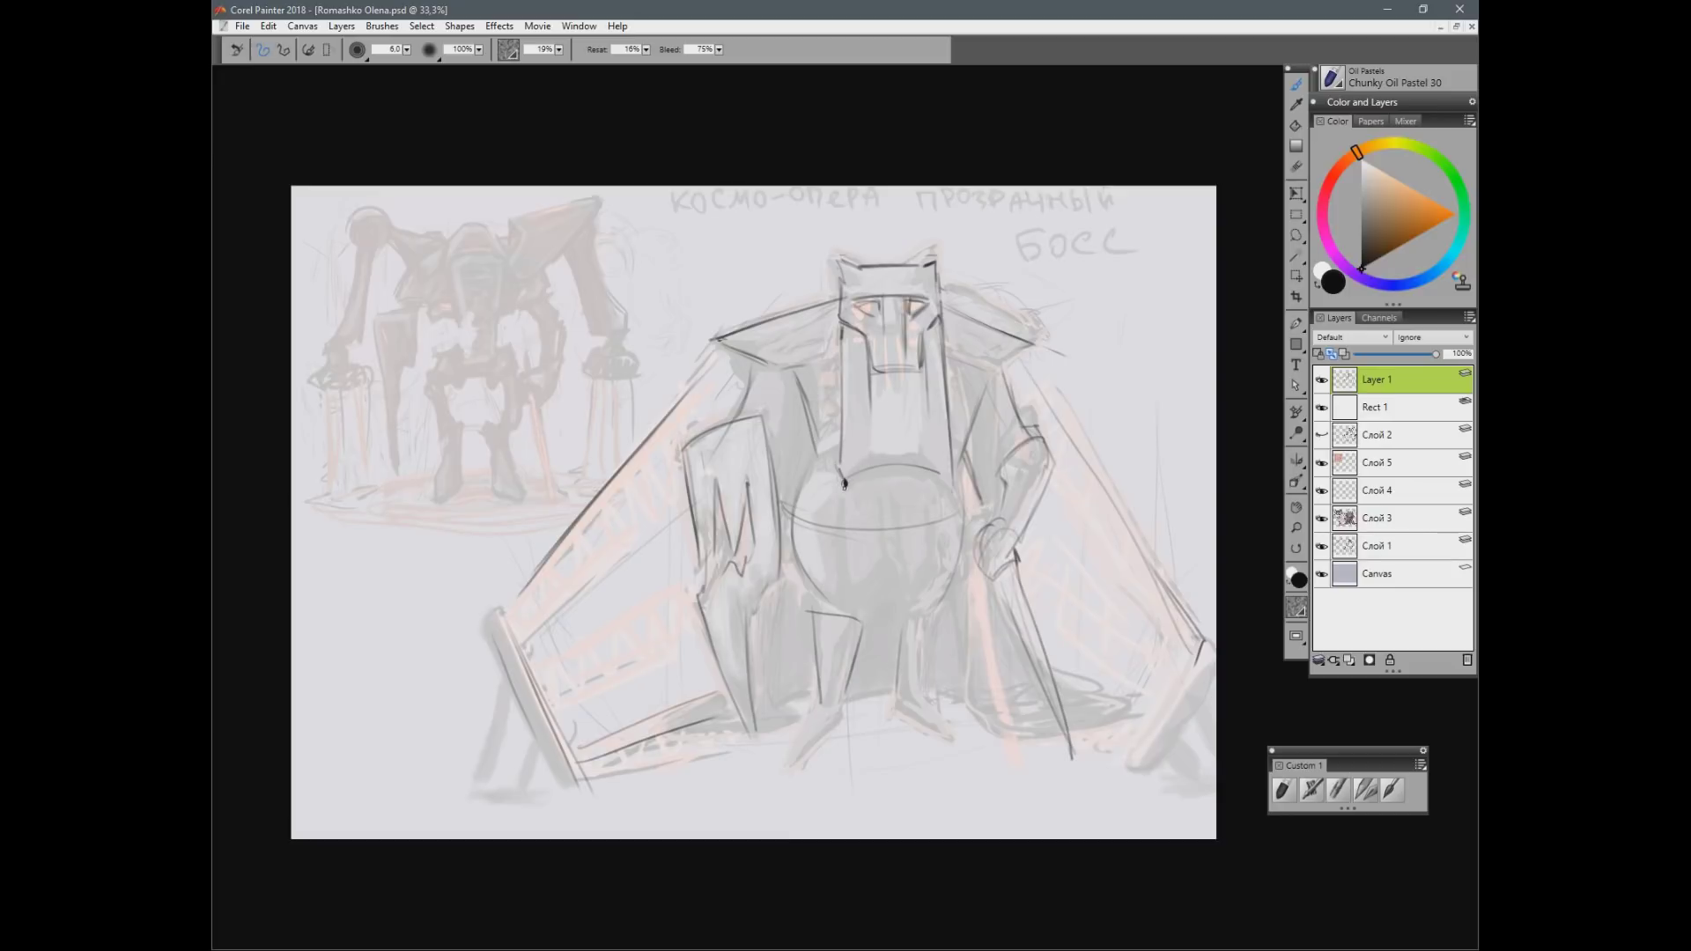
Step: Draw the vertical beard strands and the boxy chin shape on the lower part of the boss's face
{"action": "mouse_move", "coordinate": [876, 421]}
{"action": "left_mouse_down"}
{"action": "mouse_move", "coordinate": [877, 447]}
{"action": "mouse_move", "coordinate": [905, 435]}
{"action": "left_mouse_up"}
{"action": "left_click_drag", "start_coordinate": [922, 370], "coordinate": [923, 441]}
{"action": "mouse_move", "coordinate": [884, 343]}
{"action": "left_mouse_down"}
{"action": "mouse_move", "coordinate": [884, 401]}
{"action": "mouse_move", "coordinate": [903, 401]}
{"action": "left_mouse_up"}
{"action": "left_click_drag", "start_coordinate": [883, 319], "coordinate": [884, 387]}
{"action": "key", "text": "ctrl+z"}
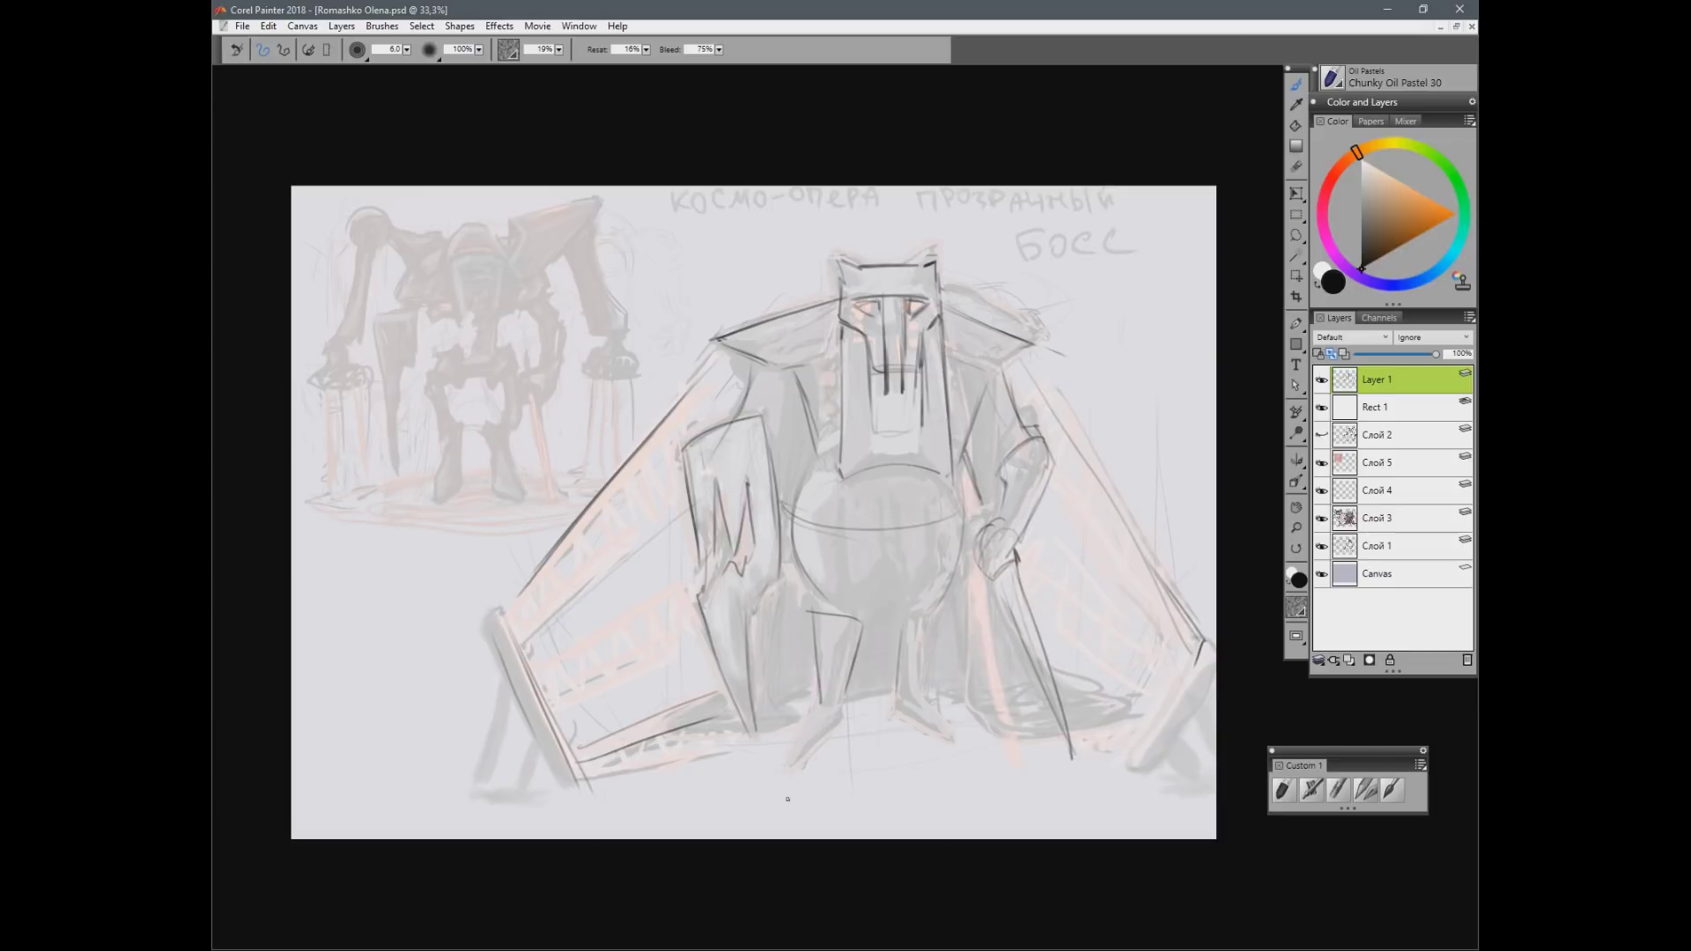
Step: Erase the belly and leg lines and replace them with a straight floor-length robe closed by a horizontal hem
{"action": "left_click_drag", "start_coordinate": [948, 528], "coordinate": [976, 506]}
{"action": "key", "text": "ctrl+minus"}
{"action": "key", "text": "ctrl+minus"}
{"action": "key", "text": "ctrl+equal"}
{"action": "key", "text": "n"}
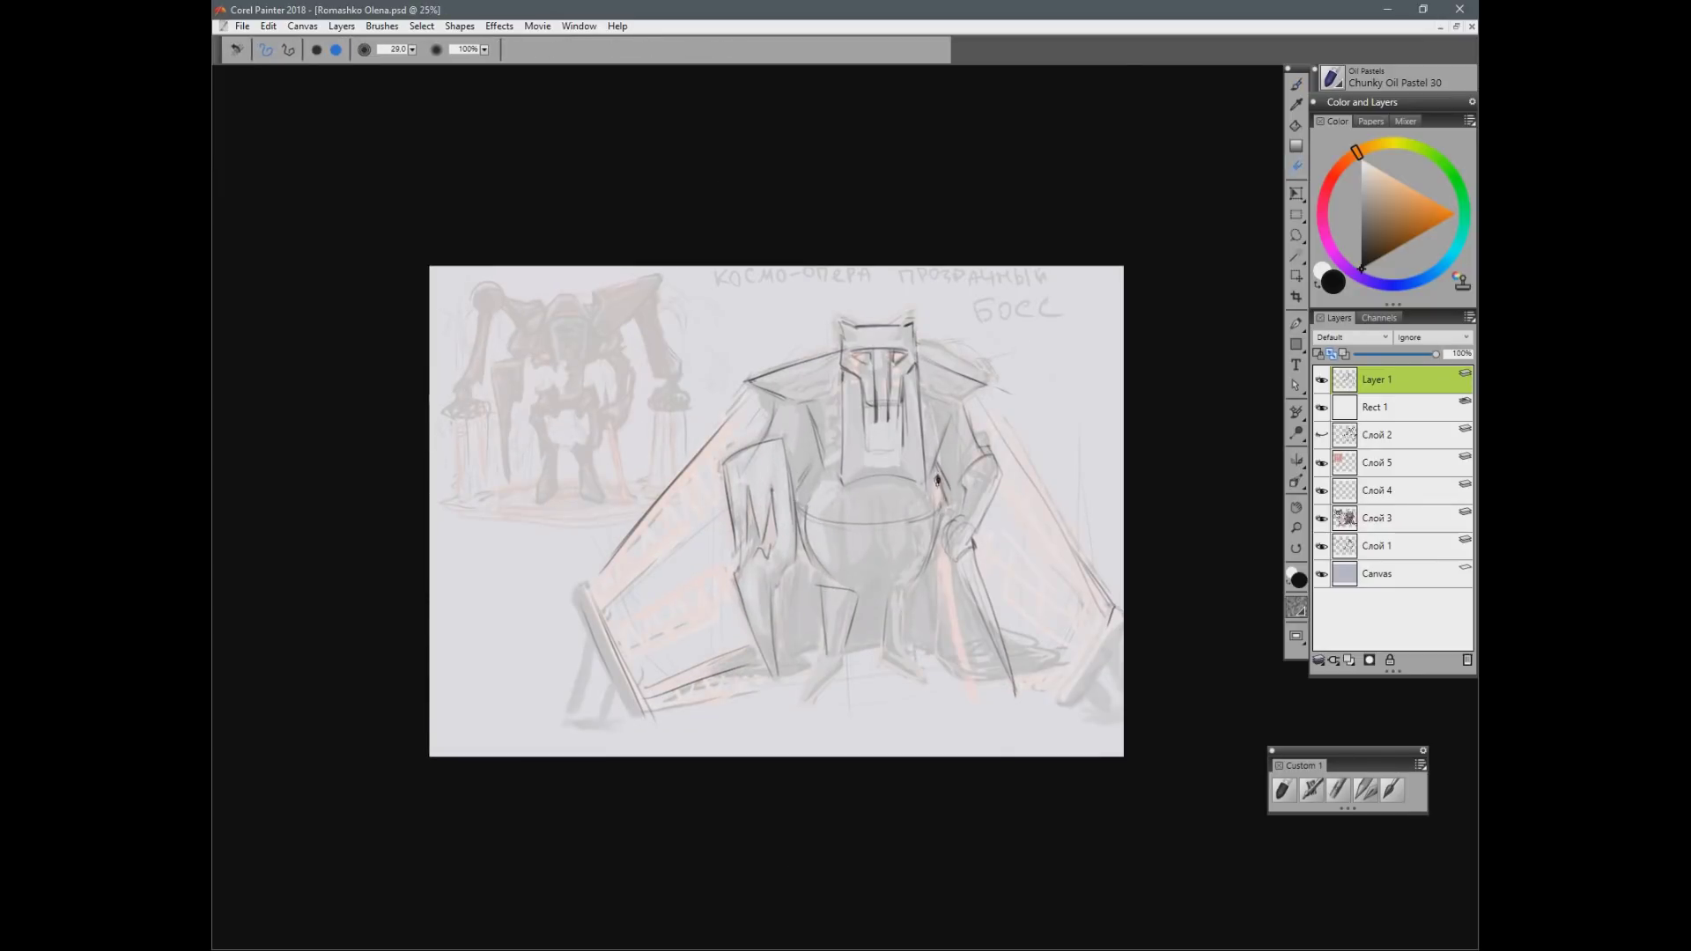
{"action": "key", "text": "b"}
{"action": "left_click_drag", "start_coordinate": [810, 441], "coordinate": [822, 667]}
{"action": "left_click_drag", "start_coordinate": [934, 455], "coordinate": [938, 678]}
{"action": "left_click_drag", "start_coordinate": [814, 663], "coordinate": [950, 656]}
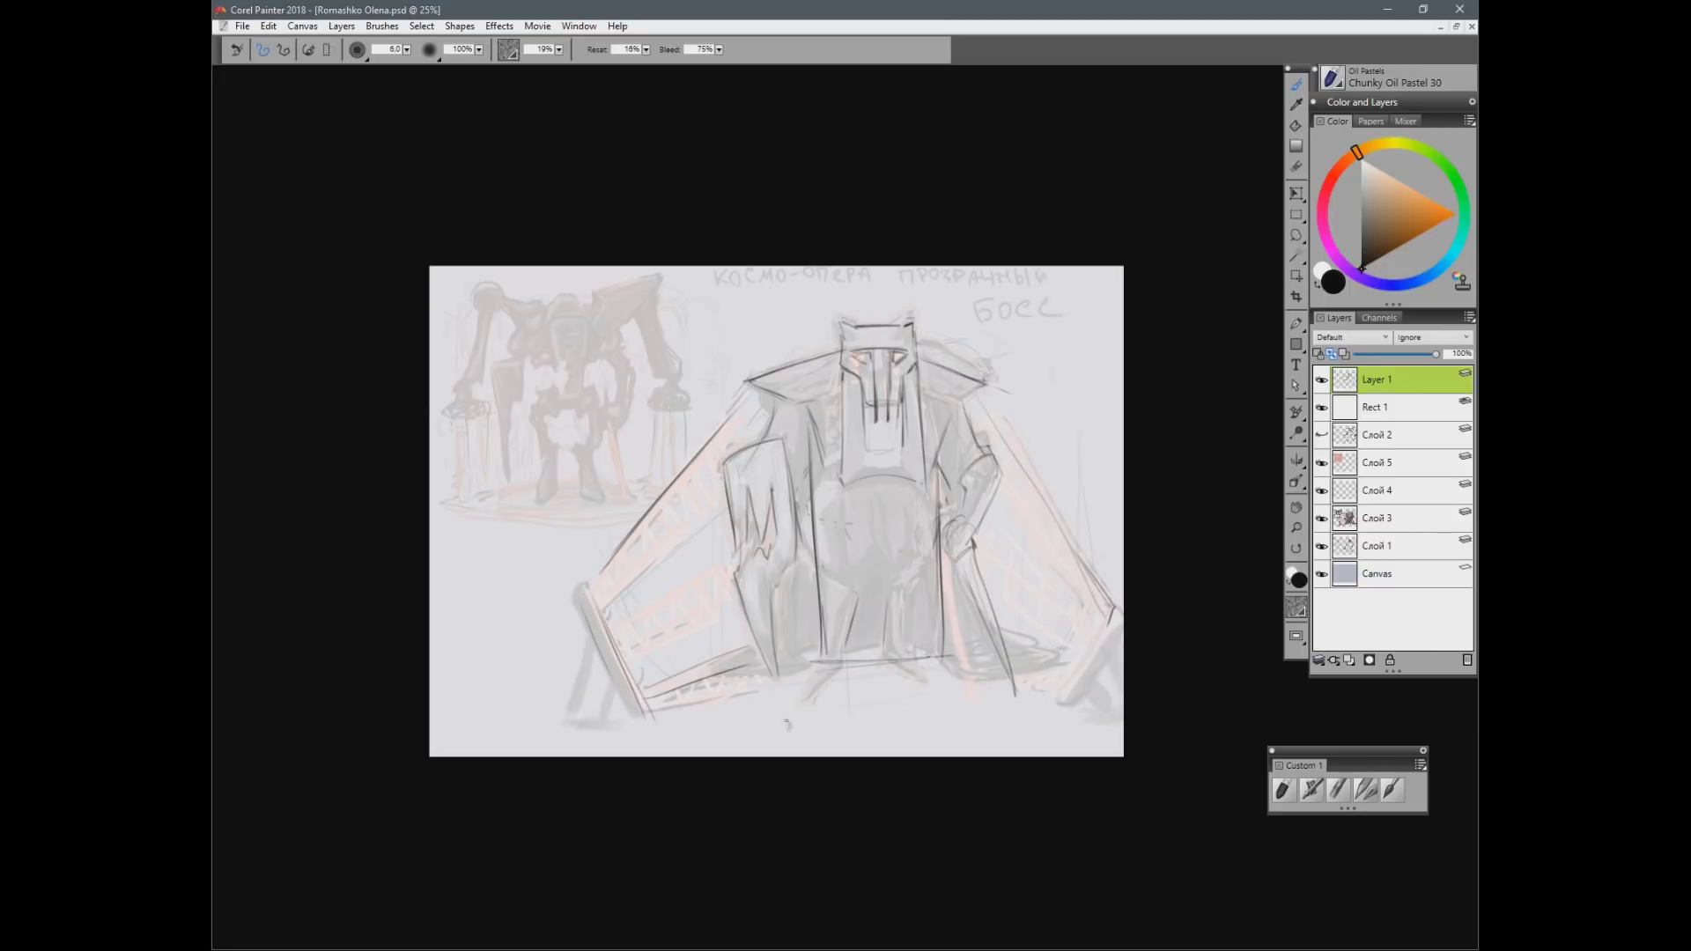
Step: Sketch the feet below the robe hem and add accent lines to the robe, underarms and banner
{"action": "mouse_move", "coordinate": [791, 555]}
{"action": "left_mouse_down"}
{"action": "mouse_move", "coordinate": [796, 647]}
{"action": "mouse_move", "coordinate": [813, 641]}
{"action": "left_mouse_up"}
{"action": "left_click_drag", "start_coordinate": [953, 585], "coordinate": [951, 641]}
{"action": "left_click_drag", "start_coordinate": [800, 655], "coordinate": [786, 701]}
{"action": "left_click_drag", "start_coordinate": [790, 674], "coordinate": [769, 707]}
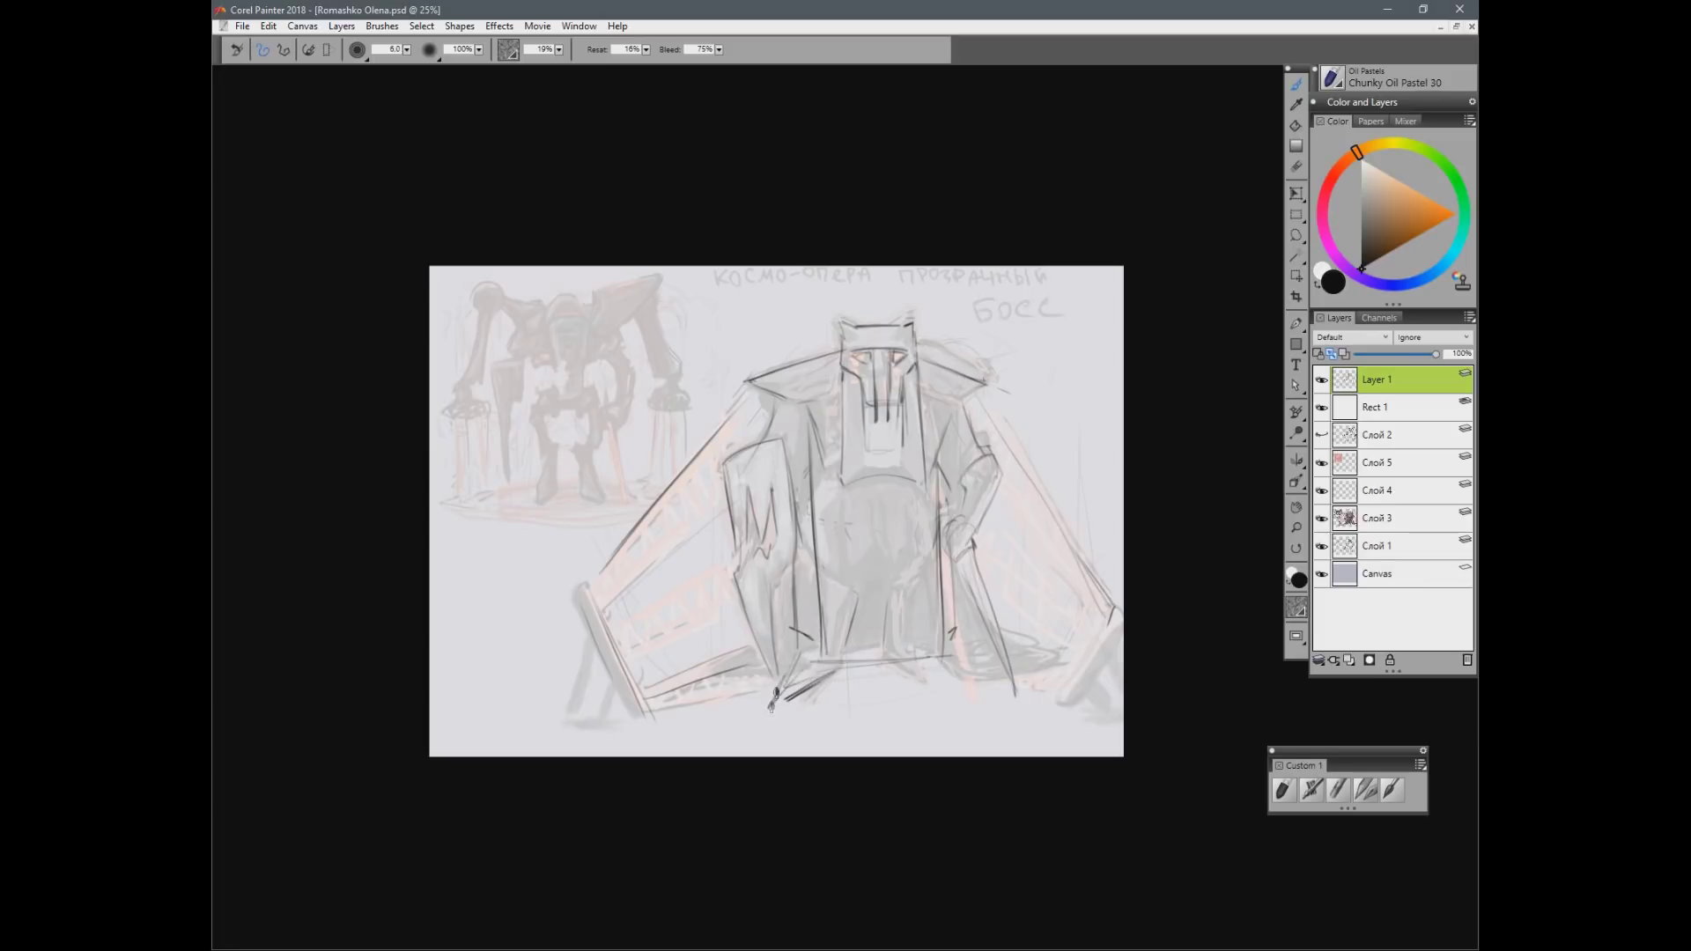
{"action": "left_click_drag", "start_coordinate": [940, 658], "coordinate": [959, 679]}
{"action": "left_click_drag", "start_coordinate": [965, 403], "coordinate": [986, 389]}
{"action": "left_click_drag", "start_coordinate": [777, 398], "coordinate": [764, 437]}
{"action": "left_click_drag", "start_coordinate": [715, 528], "coordinate": [610, 532]}
{"action": "mouse_move", "coordinate": [586, 634]}
{"action": "left_mouse_down"}
{"action": "mouse_move", "coordinate": [566, 705]}
{"action": "mouse_move", "coordinate": [590, 710]}
{"action": "left_mouse_up"}
Step: Close the boss picture, cover the dwarf picture with a white rectangle at 70% opacity and add a new layer above it
{"action": "left_click", "coordinate": [1441, 29]}
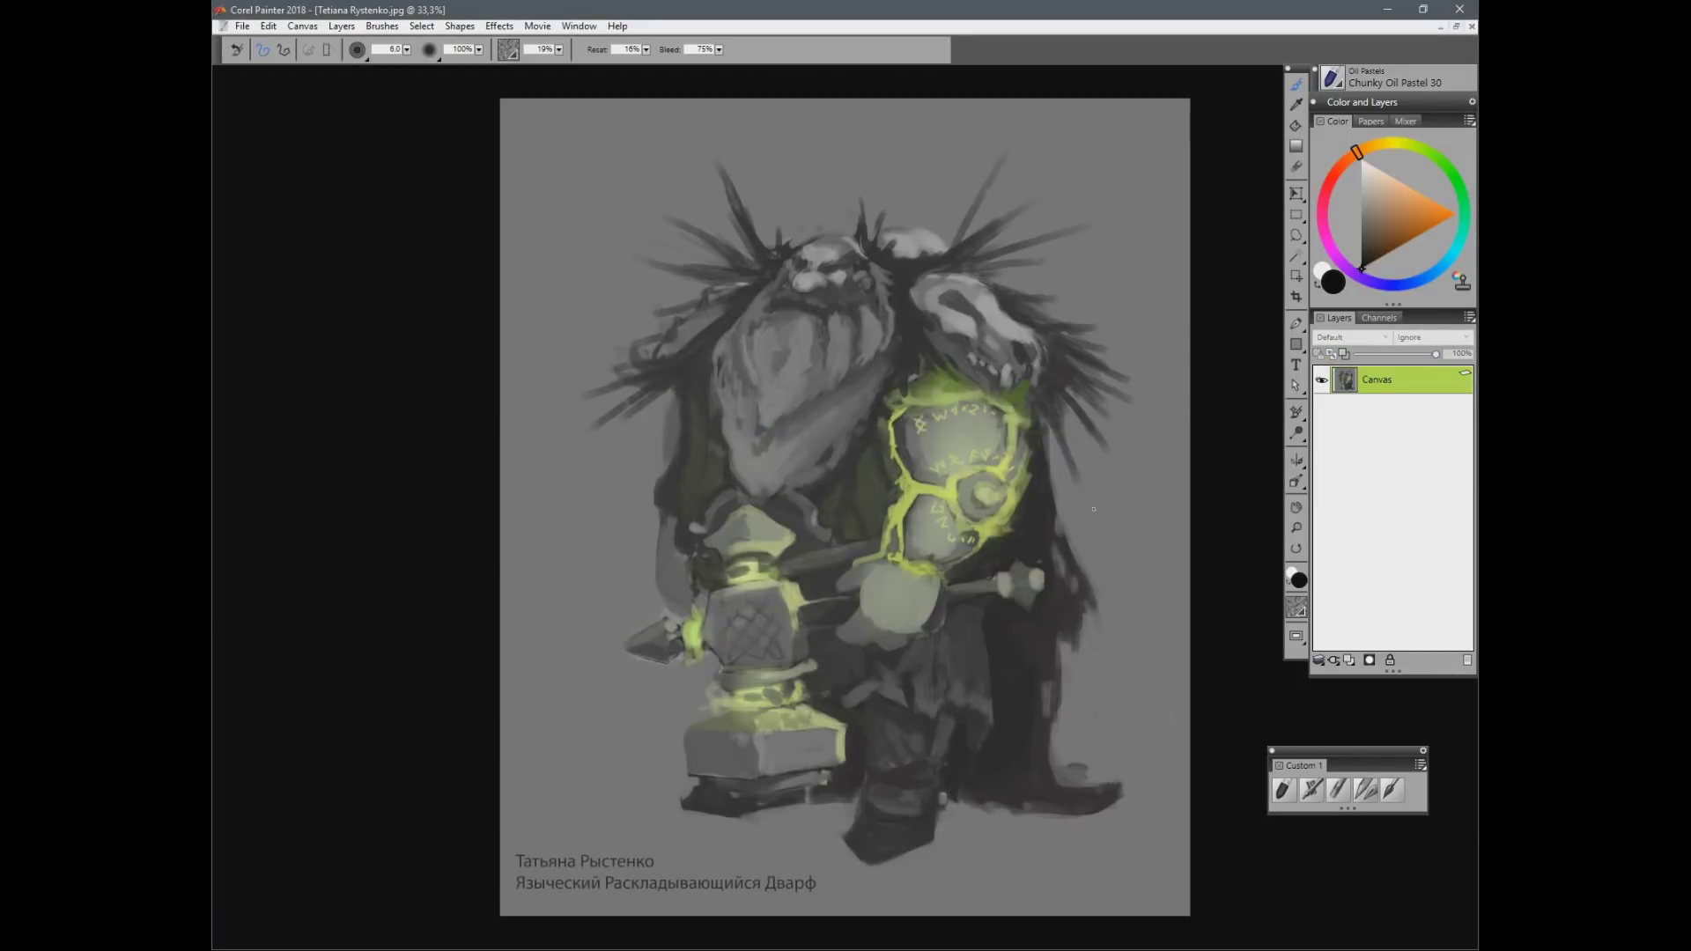
{"action": "left_click", "coordinate": [1296, 344]}
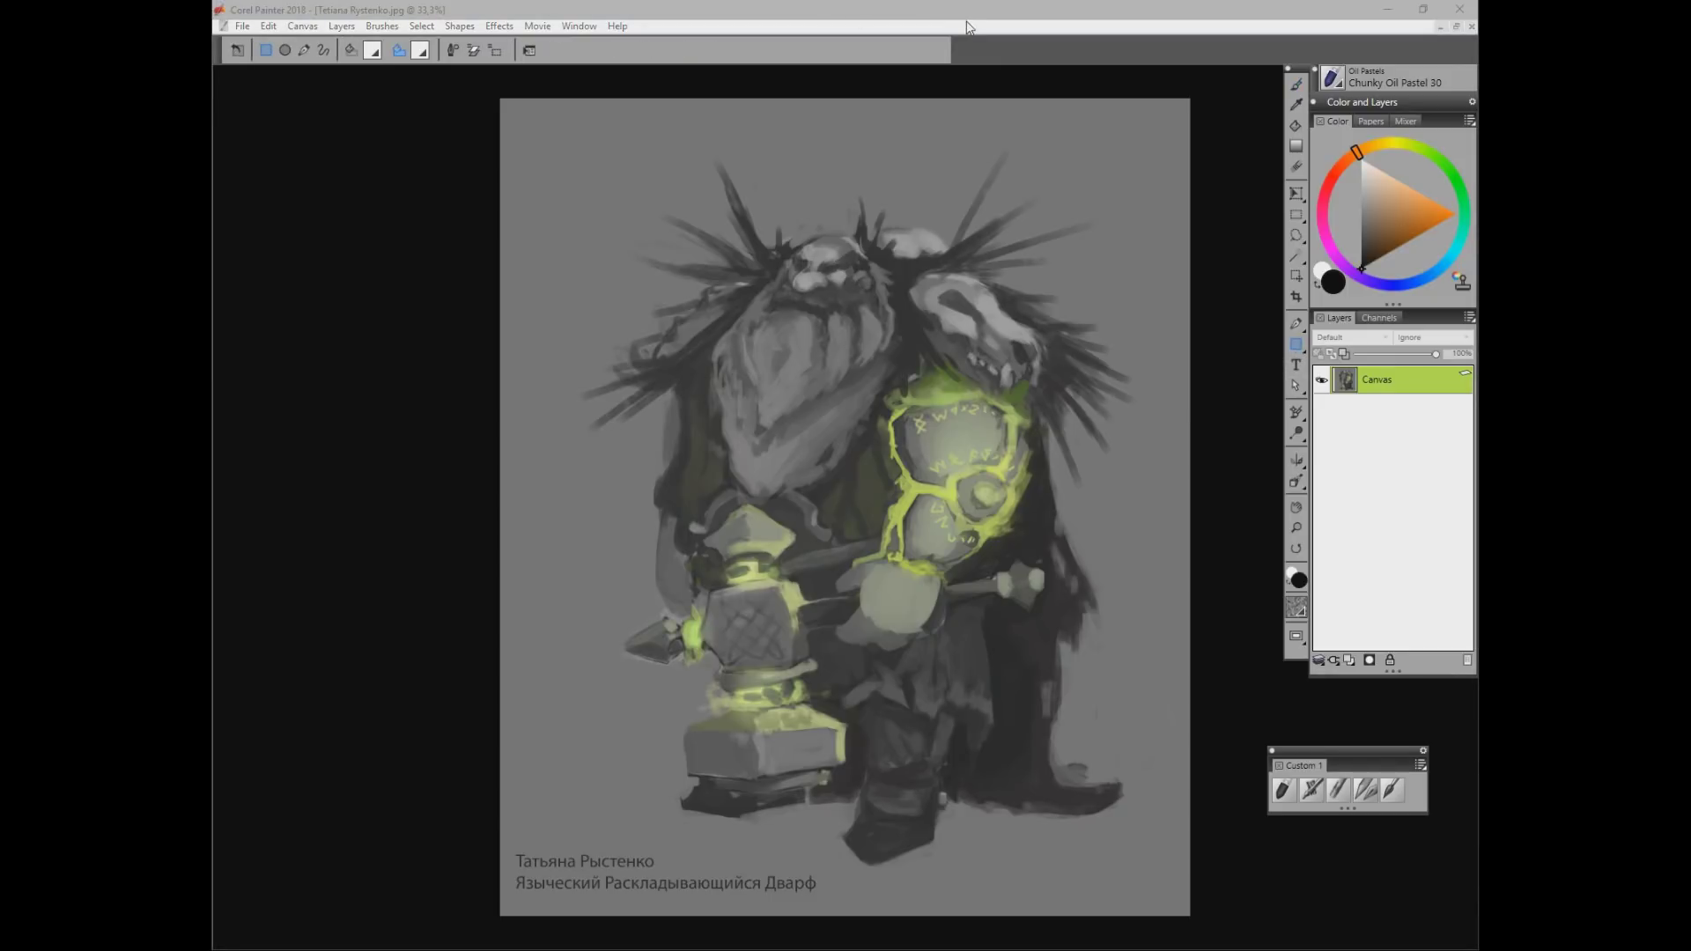
{"action": "left_click_drag", "start_coordinate": [1222, 703], "coordinate": [1140, 665]}
{"action": "key", "text": "ctrl+minus"}
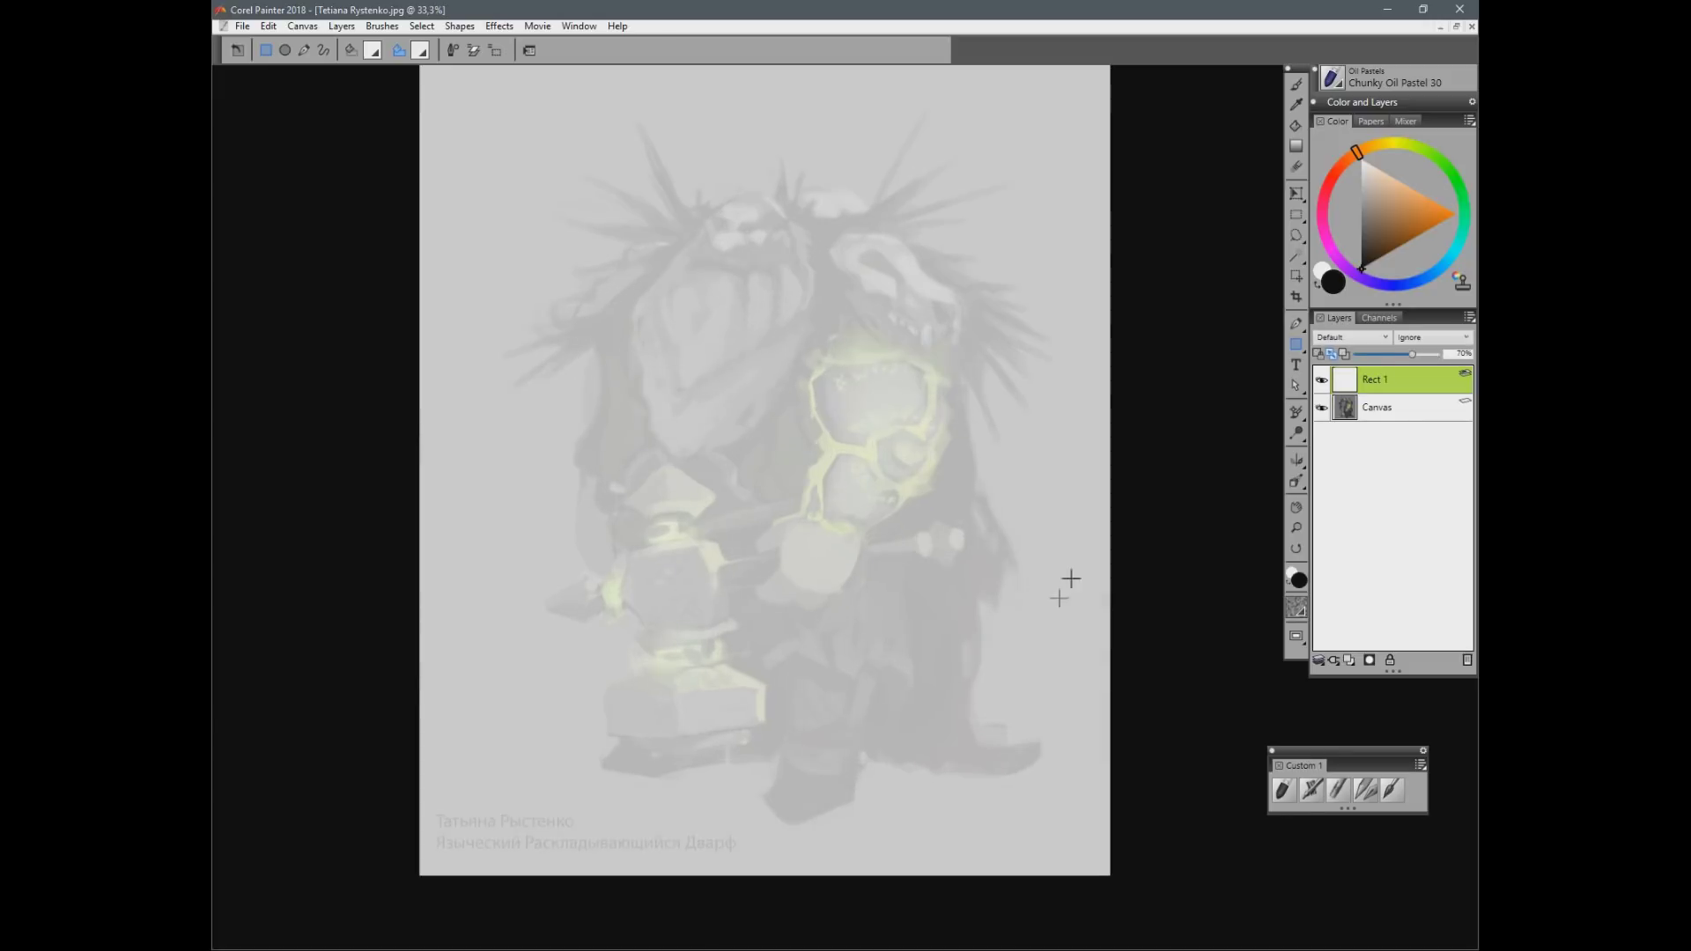
{"action": "key", "text": "b"}
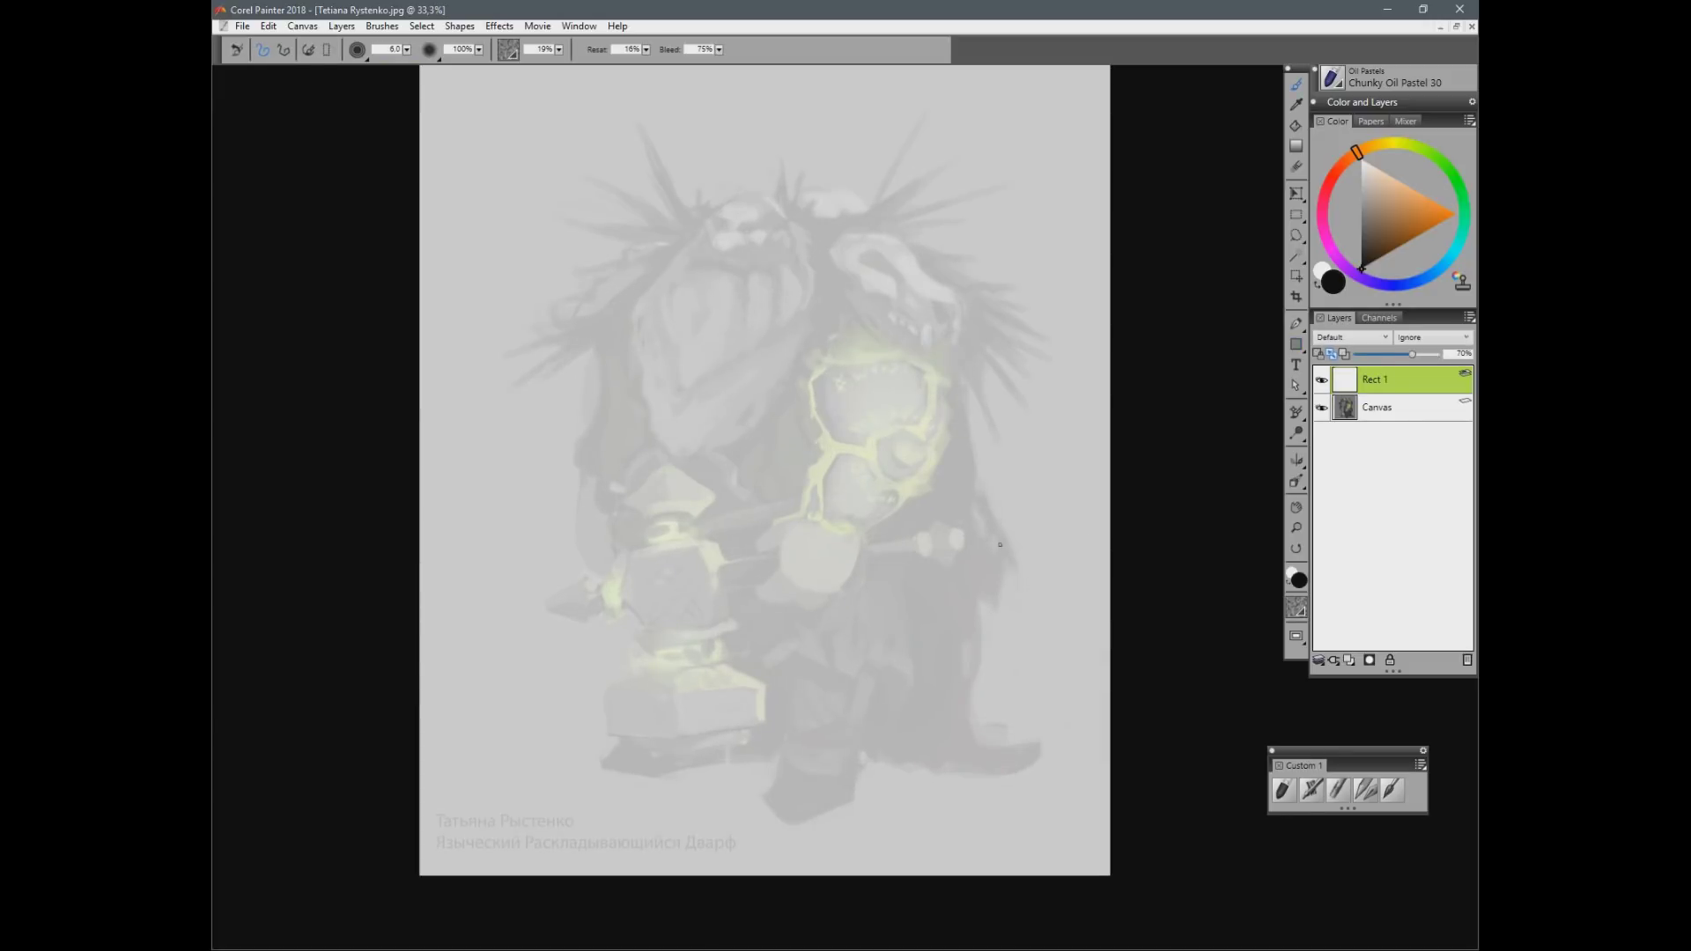
{"action": "left_click", "coordinate": [1322, 380]}
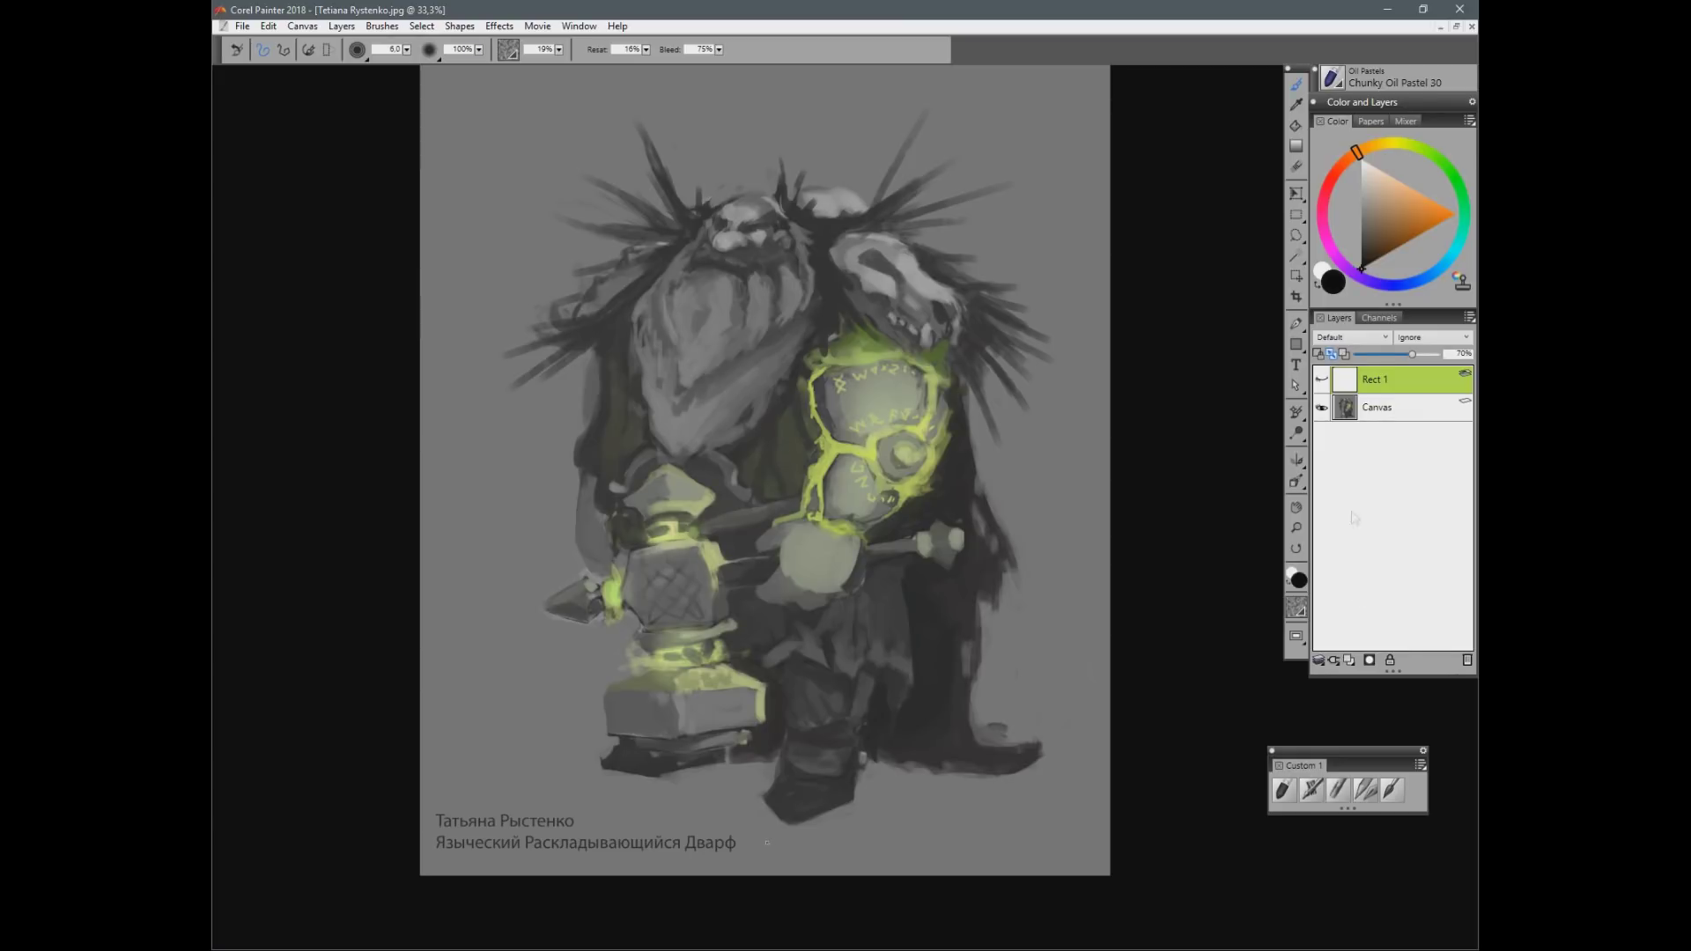
{"action": "left_click", "coordinate": [1322, 379]}
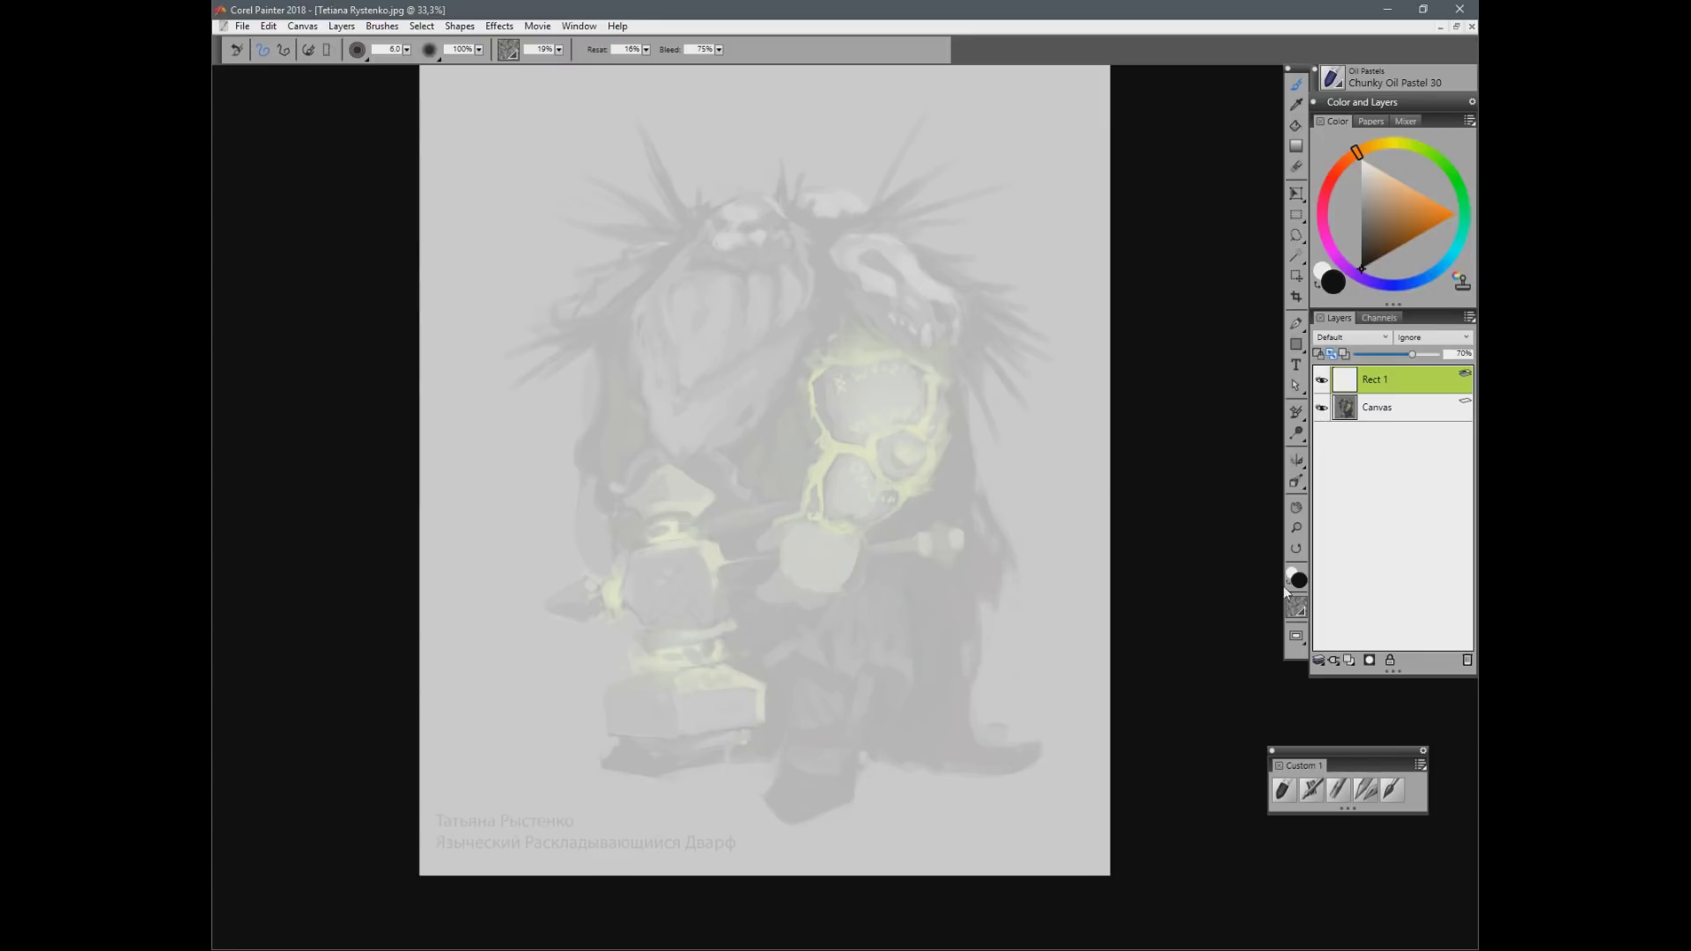
{"action": "left_click_drag", "start_coordinate": [765, 397], "coordinate": [790, 595]}
{"action": "key", "text": "ctrl+shift+n"}
Step: Sketch a row of small blocks and a rounded cylindrical form in the empty corner above the dwarf
{"action": "mouse_move", "coordinate": [596, 305]}
{"action": "left_mouse_down"}
{"action": "mouse_move", "coordinate": [620, 284]}
{"action": "mouse_move", "coordinate": [581, 330]}
{"action": "mouse_move", "coordinate": [461, 329]}
{"action": "mouse_move", "coordinate": [498, 311]}
{"action": "left_mouse_up"}
{"action": "left_click_drag", "start_coordinate": [1023, 794], "coordinate": [1013, 675]}
{"action": "mouse_move", "coordinate": [580, 208]}
{"action": "left_mouse_down"}
{"action": "mouse_move", "coordinate": [598, 252]}
{"action": "mouse_move", "coordinate": [618, 251]}
{"action": "left_mouse_up"}
{"action": "left_click_drag", "start_coordinate": [914, 765], "coordinate": [908, 730]}
{"action": "key", "text": "ctrl+minus"}
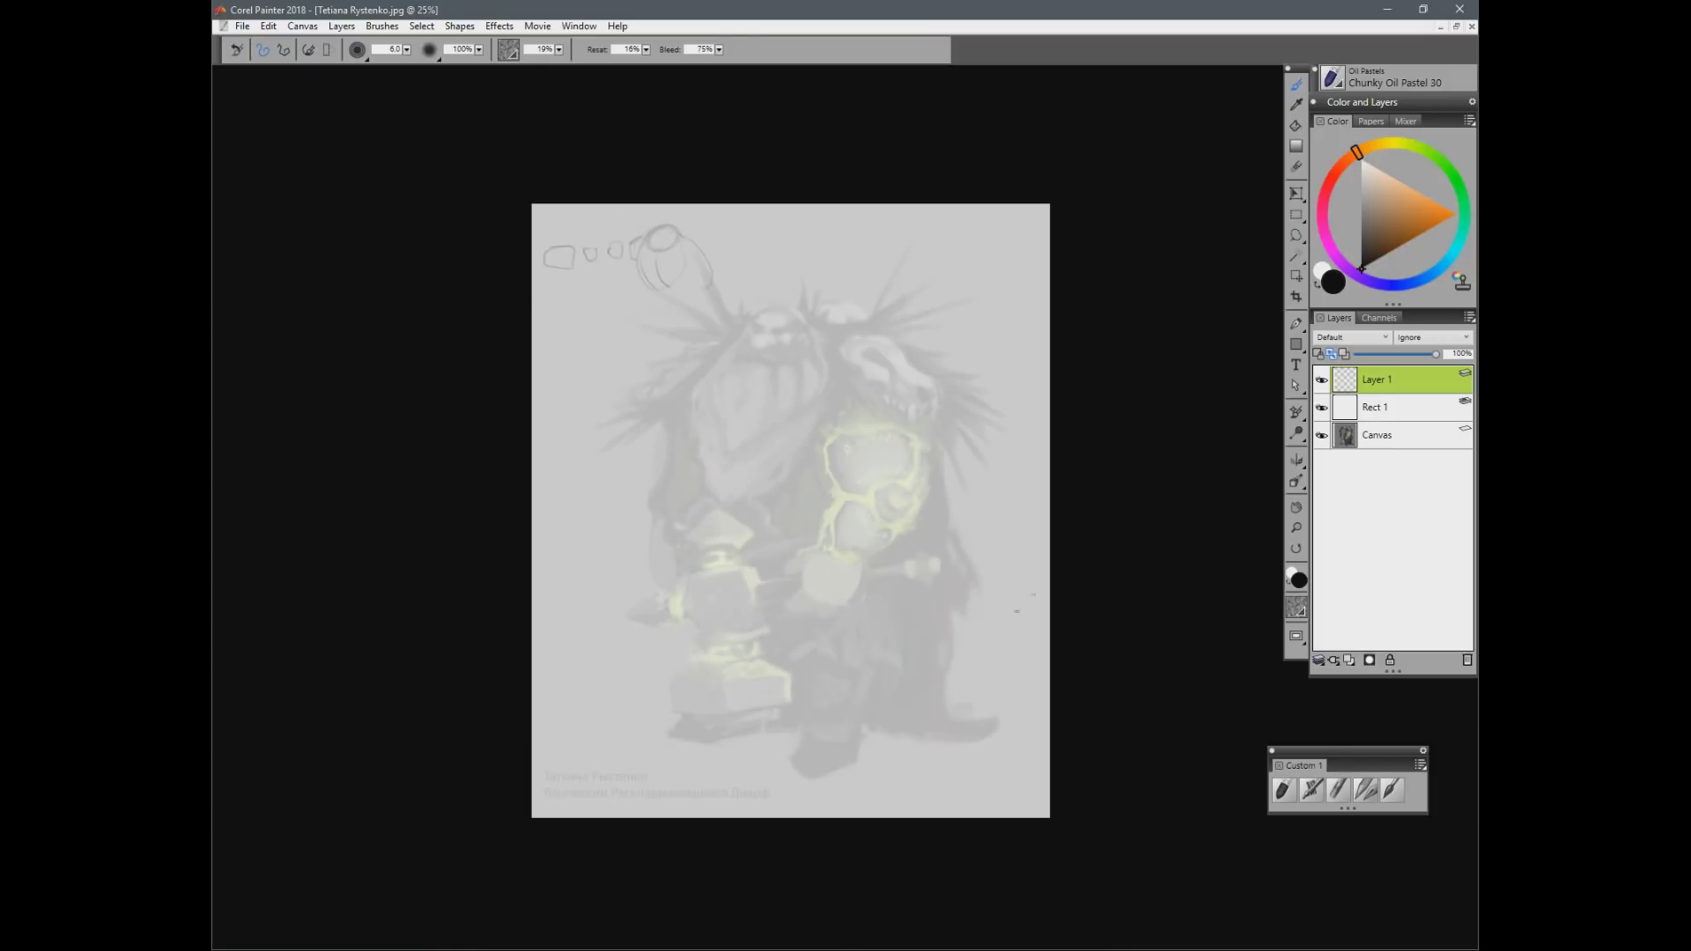
{"action": "key", "text": "ctrl+plus"}
{"action": "mouse_move", "coordinate": [864, 343]}
{"action": "left_mouse_down"}
{"action": "mouse_move", "coordinate": [811, 424]}
{"action": "mouse_move", "coordinate": [899, 362]}
{"action": "left_mouse_up"}
{"action": "key", "text": "ctrl+z"}
{"action": "mouse_move", "coordinate": [582, 681]}
{"action": "left_mouse_down"}
{"action": "mouse_move", "coordinate": [637, 553]}
{"action": "mouse_move", "coordinate": [622, 564]}
{"action": "left_mouse_up"}
{"action": "key", "text": "ctrl+z"}
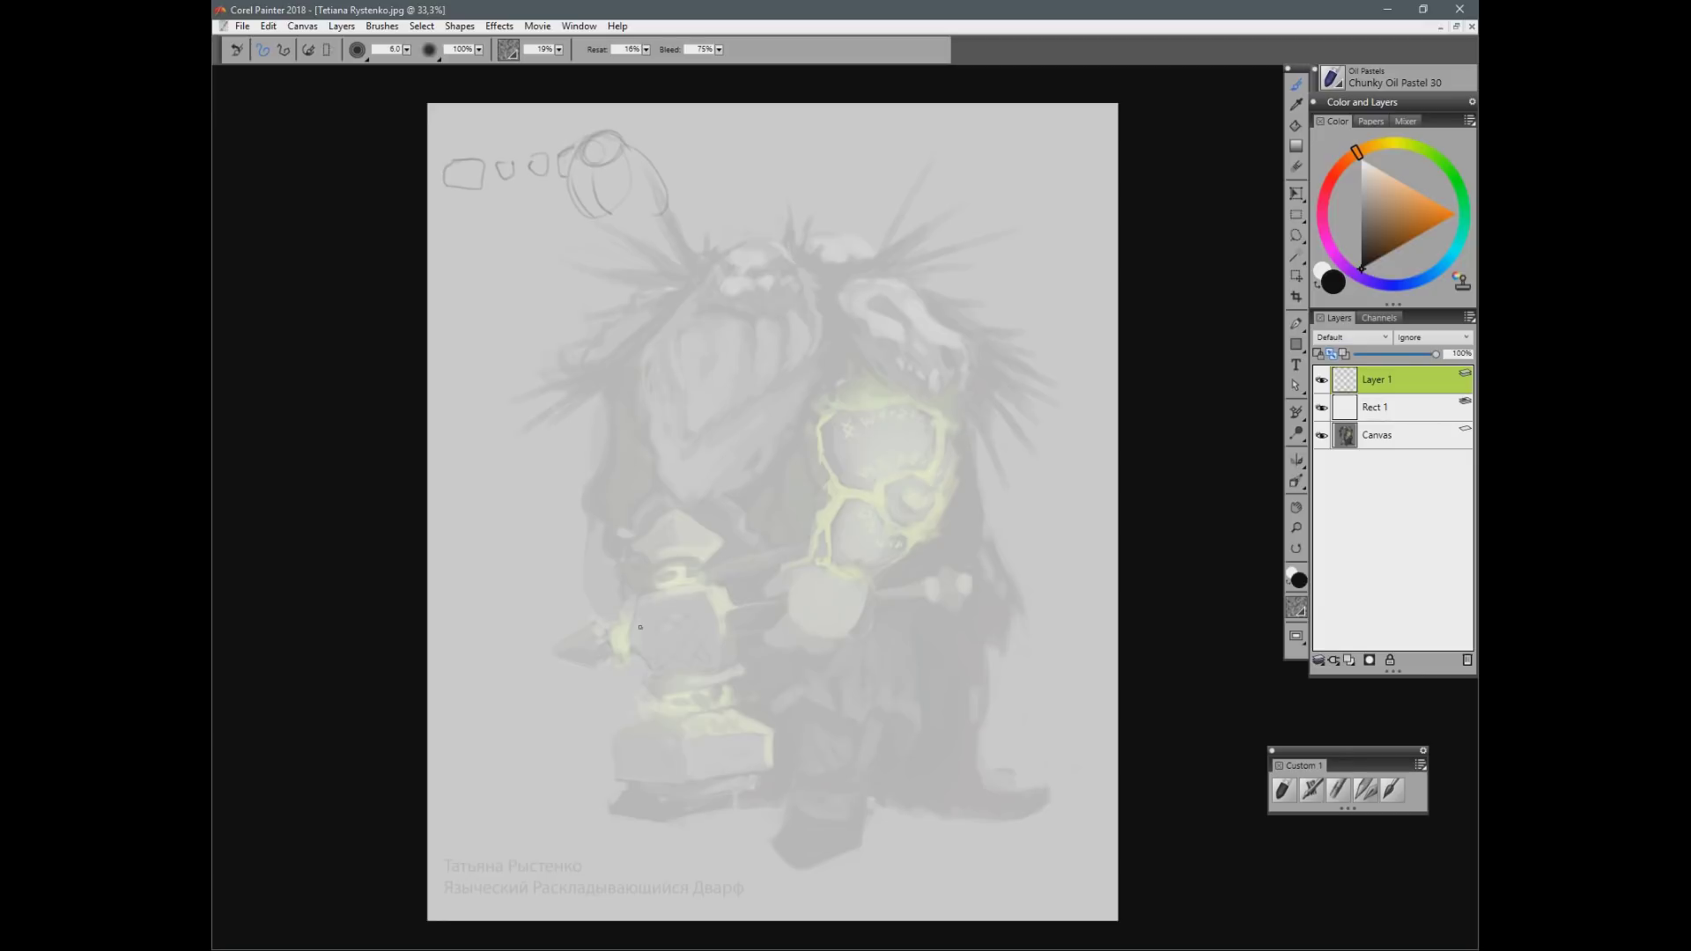
{"action": "left_click_drag", "start_coordinate": [870, 276], "coordinate": [841, 280]}
{"action": "key", "text": "ctrl+z"}
Step: Check the unfaded dwarf painting, then sketch the dwarf's rounded head, eyes and nose and the fur line over the shoulders
{"action": "left_click", "coordinate": [1321, 408]}
{"action": "left_click", "coordinate": [1321, 408]}
{"action": "mouse_move", "coordinate": [706, 278]}
{"action": "left_mouse_down"}
{"action": "mouse_move", "coordinate": [753, 240]}
{"action": "mouse_move", "coordinate": [789, 248]}
{"action": "mouse_move", "coordinate": [727, 261]}
{"action": "mouse_move", "coordinate": [789, 266]}
{"action": "mouse_move", "coordinate": [788, 280]}
{"action": "mouse_move", "coordinate": [692, 308]}
{"action": "mouse_move", "coordinate": [835, 304]}
{"action": "left_mouse_up"}
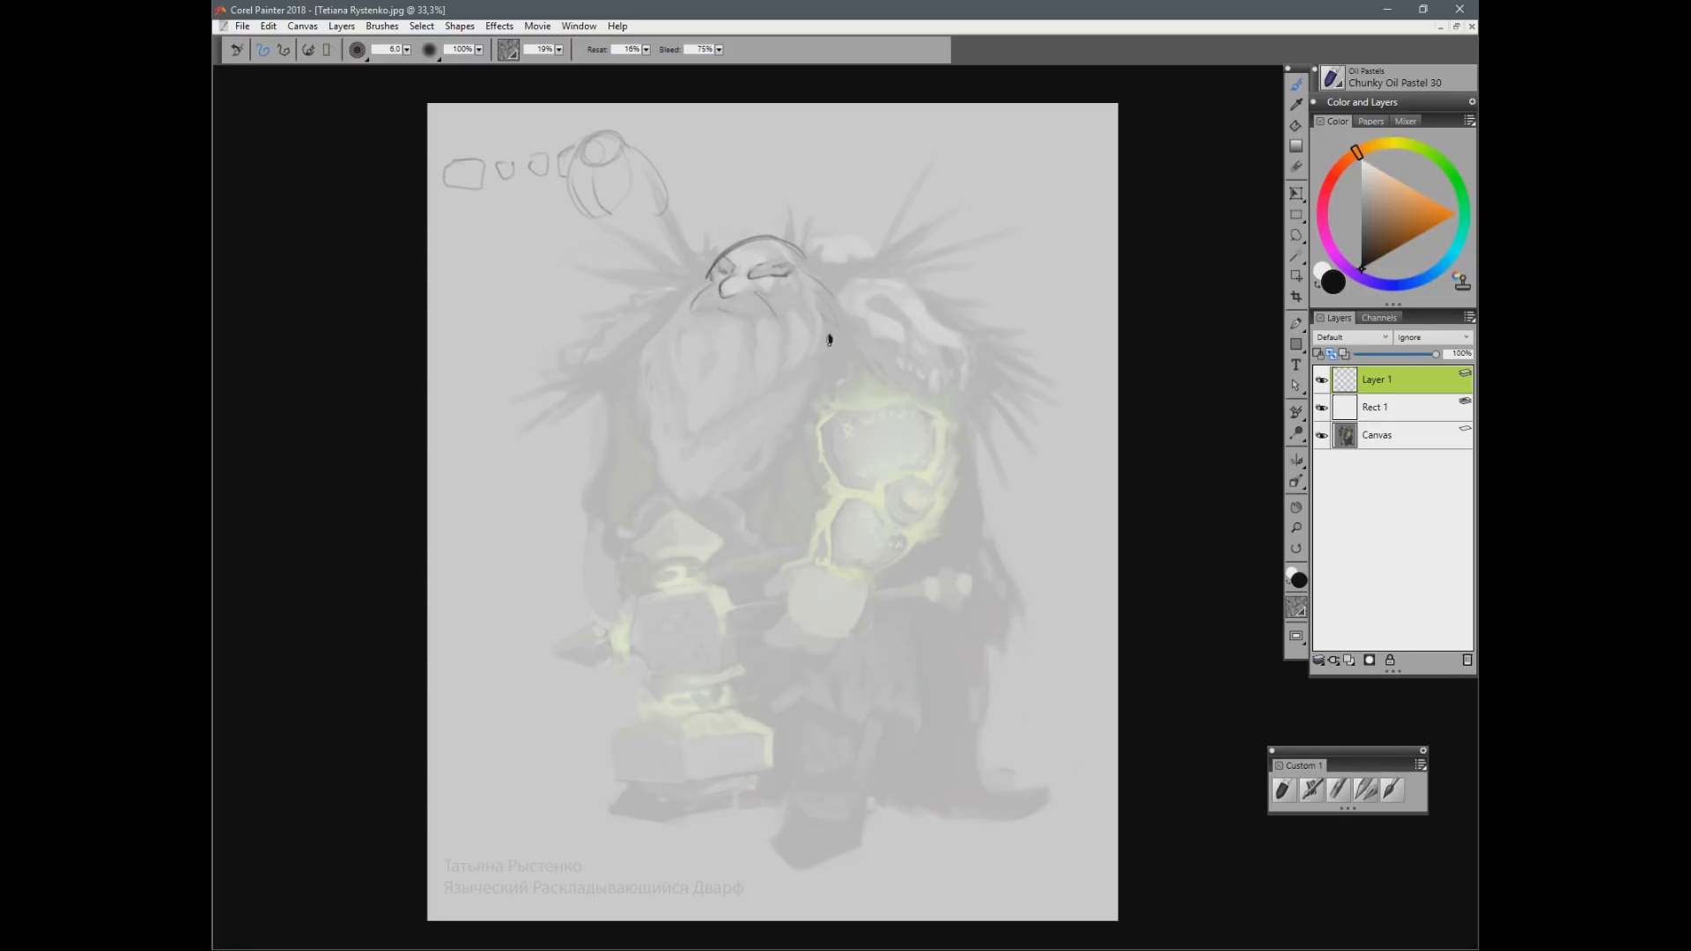
{"action": "mouse_move", "coordinate": [870, 253]}
{"action": "left_mouse_down"}
{"action": "mouse_move", "coordinate": [929, 239]}
{"action": "mouse_move", "coordinate": [921, 274]}
{"action": "left_mouse_up"}
{"action": "key", "text": "ctrl+z"}
{"action": "mouse_move", "coordinate": [743, 250]}
{"action": "left_mouse_down"}
{"action": "mouse_move", "coordinate": [672, 256]}
{"action": "mouse_move", "coordinate": [591, 332]}
{"action": "left_mouse_up"}
{"action": "left_click_drag", "start_coordinate": [863, 259], "coordinate": [907, 268]}
Step: Outline the dwarf's full beard and add moustache braids bound with rings on both sides
{"action": "mouse_move", "coordinate": [696, 302]}
{"action": "left_mouse_down"}
{"action": "mouse_move", "coordinate": [650, 365]}
{"action": "mouse_move", "coordinate": [648, 419]}
{"action": "left_mouse_up"}
{"action": "left_click_drag", "start_coordinate": [651, 394], "coordinate": [686, 504]}
{"action": "left_click_drag", "start_coordinate": [777, 451], "coordinate": [732, 485]}
{"action": "mouse_move", "coordinate": [822, 382]}
{"action": "left_mouse_down"}
{"action": "mouse_move", "coordinate": [763, 467]}
{"action": "mouse_move", "coordinate": [829, 323]}
{"action": "left_mouse_up"}
{"action": "mouse_move", "coordinate": [751, 370]}
{"action": "left_mouse_down"}
{"action": "mouse_move", "coordinate": [780, 352]}
{"action": "mouse_move", "coordinate": [769, 407]}
{"action": "left_mouse_up"}
{"action": "mouse_move", "coordinate": [675, 306]}
{"action": "left_mouse_down"}
{"action": "mouse_move", "coordinate": [656, 363]}
{"action": "mouse_move", "coordinate": [743, 400]}
{"action": "left_mouse_up"}
{"action": "left_click_drag", "start_coordinate": [747, 399], "coordinate": [771, 416]}
{"action": "left_click_drag", "start_coordinate": [649, 356], "coordinate": [661, 367]}
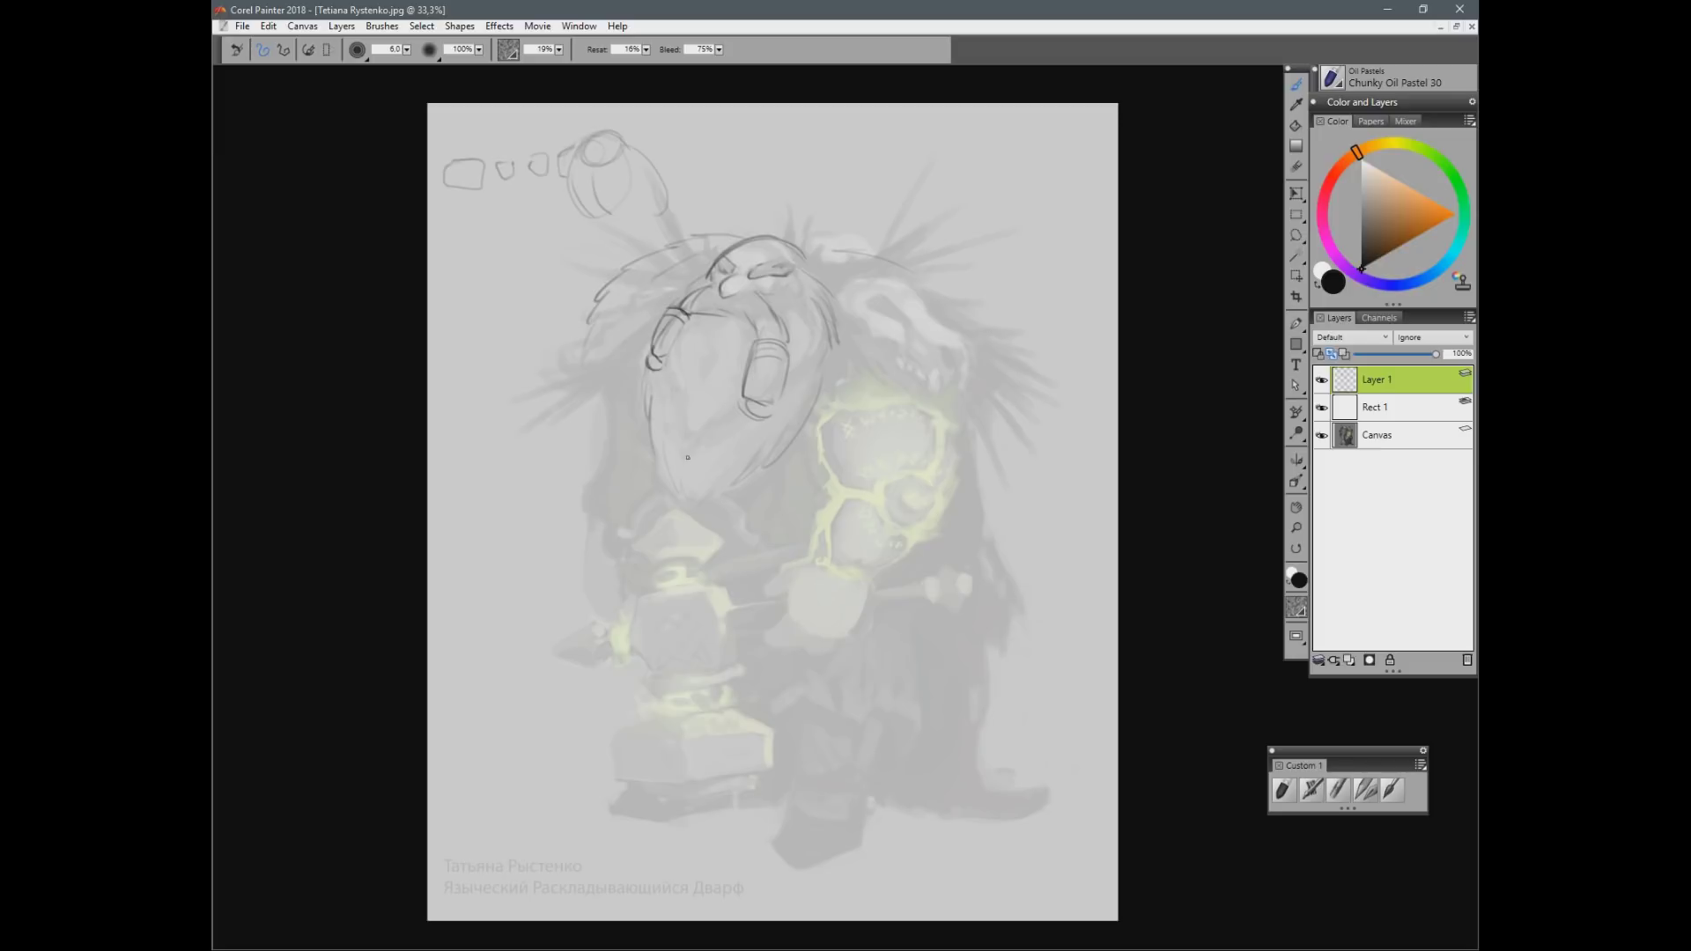
Step: Enlarge the brush to 7 and sketch the dwarf's armoured arm with a shoulder plate, round elbow joint and forearm plate
{"action": "key", "text": "bracketright"}
{"action": "left_click_drag", "start_coordinate": [943, 330], "coordinate": [967, 394]}
{"action": "left_click_drag", "start_coordinate": [956, 338], "coordinate": [960, 422]}
{"action": "left_click_drag", "start_coordinate": [832, 346], "coordinate": [828, 386]}
{"action": "mouse_move", "coordinate": [841, 394]}
{"action": "left_mouse_down"}
{"action": "mouse_move", "coordinate": [881, 383]}
{"action": "mouse_move", "coordinate": [945, 452]}
{"action": "mouse_move", "coordinate": [930, 414]}
{"action": "mouse_move", "coordinate": [940, 466]}
{"action": "mouse_move", "coordinate": [932, 426]}
{"action": "mouse_move", "coordinate": [939, 465]}
{"action": "left_mouse_up"}
{"action": "left_click_drag", "start_coordinate": [944, 420], "coordinate": [938, 465]}
{"action": "mouse_move", "coordinate": [856, 402]}
{"action": "left_mouse_down"}
{"action": "mouse_move", "coordinate": [839, 481]}
{"action": "mouse_move", "coordinate": [858, 470]}
{"action": "mouse_move", "coordinate": [906, 491]}
{"action": "mouse_move", "coordinate": [914, 575]}
{"action": "left_mouse_up"}
{"action": "key", "text": "ctrl+z"}
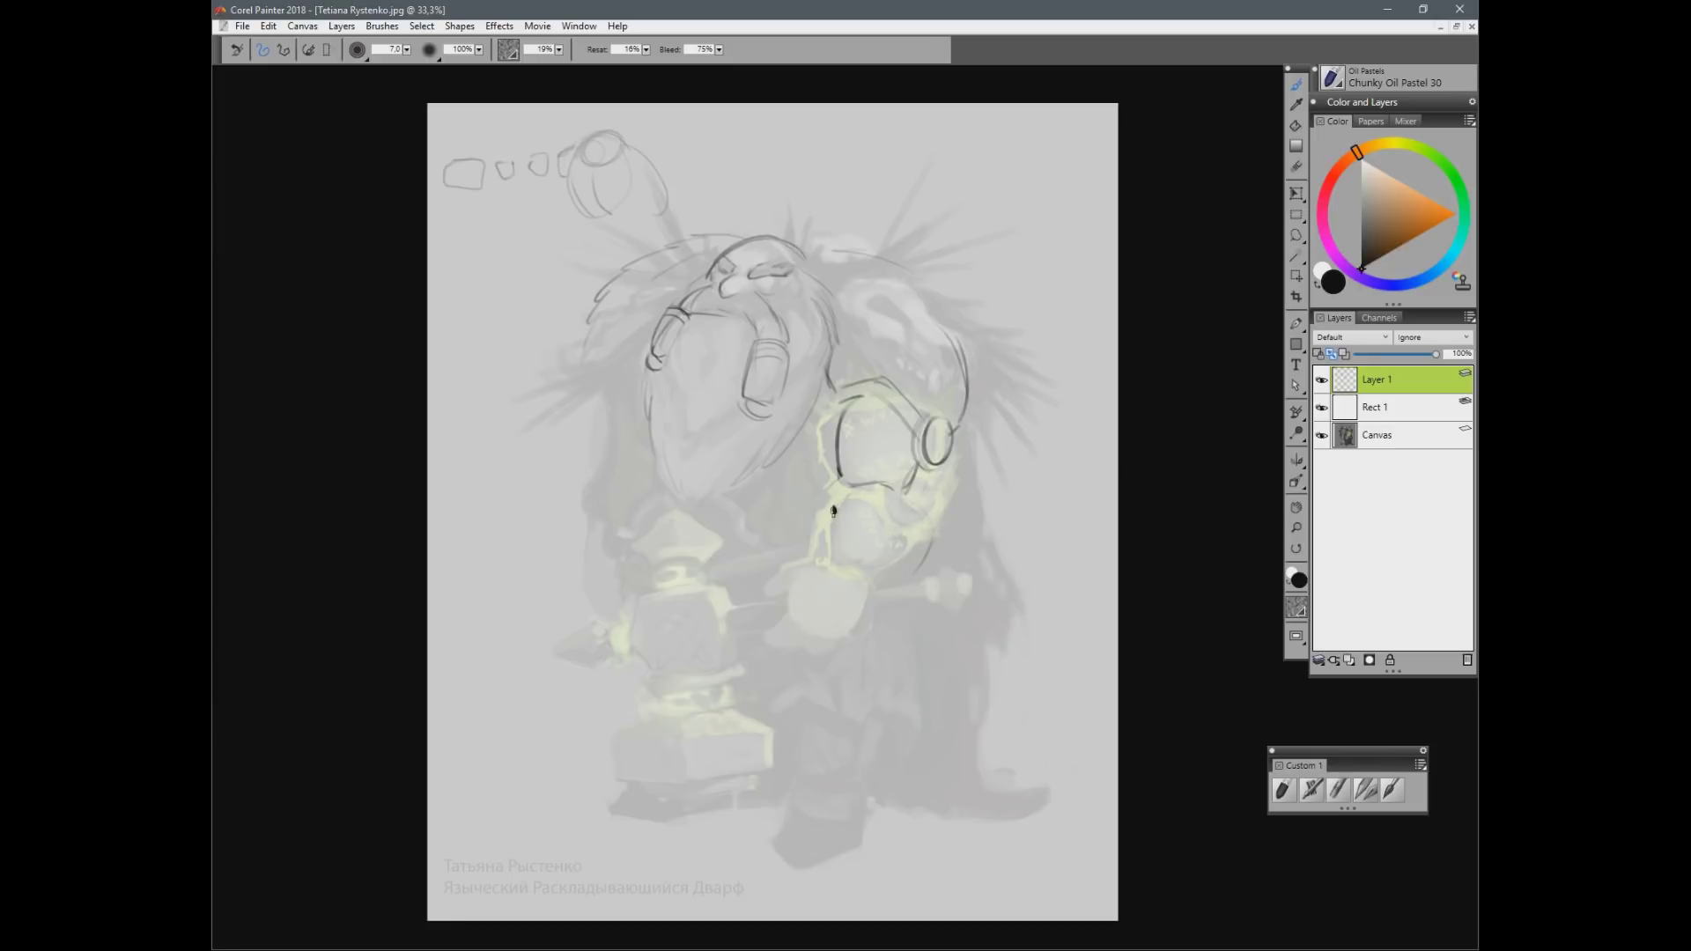
{"action": "mouse_move", "coordinate": [953, 463]}
{"action": "left_mouse_down"}
{"action": "mouse_move", "coordinate": [926, 531]}
{"action": "mouse_move", "coordinate": [820, 559]}
{"action": "left_mouse_up"}
{"action": "mouse_move", "coordinate": [827, 521]}
{"action": "left_mouse_down"}
{"action": "mouse_move", "coordinate": [805, 562]}
{"action": "mouse_move", "coordinate": [863, 493]}
{"action": "mouse_move", "coordinate": [926, 536]}
{"action": "left_mouse_up"}
Step: Sketch the dwarf's other arm with a banded bracer around the forearm
{"action": "mouse_move", "coordinate": [611, 374]}
{"action": "left_mouse_down"}
{"action": "mouse_move", "coordinate": [555, 432]}
{"action": "mouse_move", "coordinate": [540, 490]}
{"action": "mouse_move", "coordinate": [583, 495]}
{"action": "left_mouse_up"}
{"action": "mouse_move", "coordinate": [592, 414]}
{"action": "left_mouse_down"}
{"action": "mouse_move", "coordinate": [597, 468]}
{"action": "mouse_move", "coordinate": [576, 515]}
{"action": "left_mouse_up"}
{"action": "left_click_drag", "start_coordinate": [539, 458], "coordinate": [527, 511]}
{"action": "left_click_drag", "start_coordinate": [539, 480], "coordinate": [617, 480]}
{"action": "left_click_drag", "start_coordinate": [549, 447], "coordinate": [614, 476]}
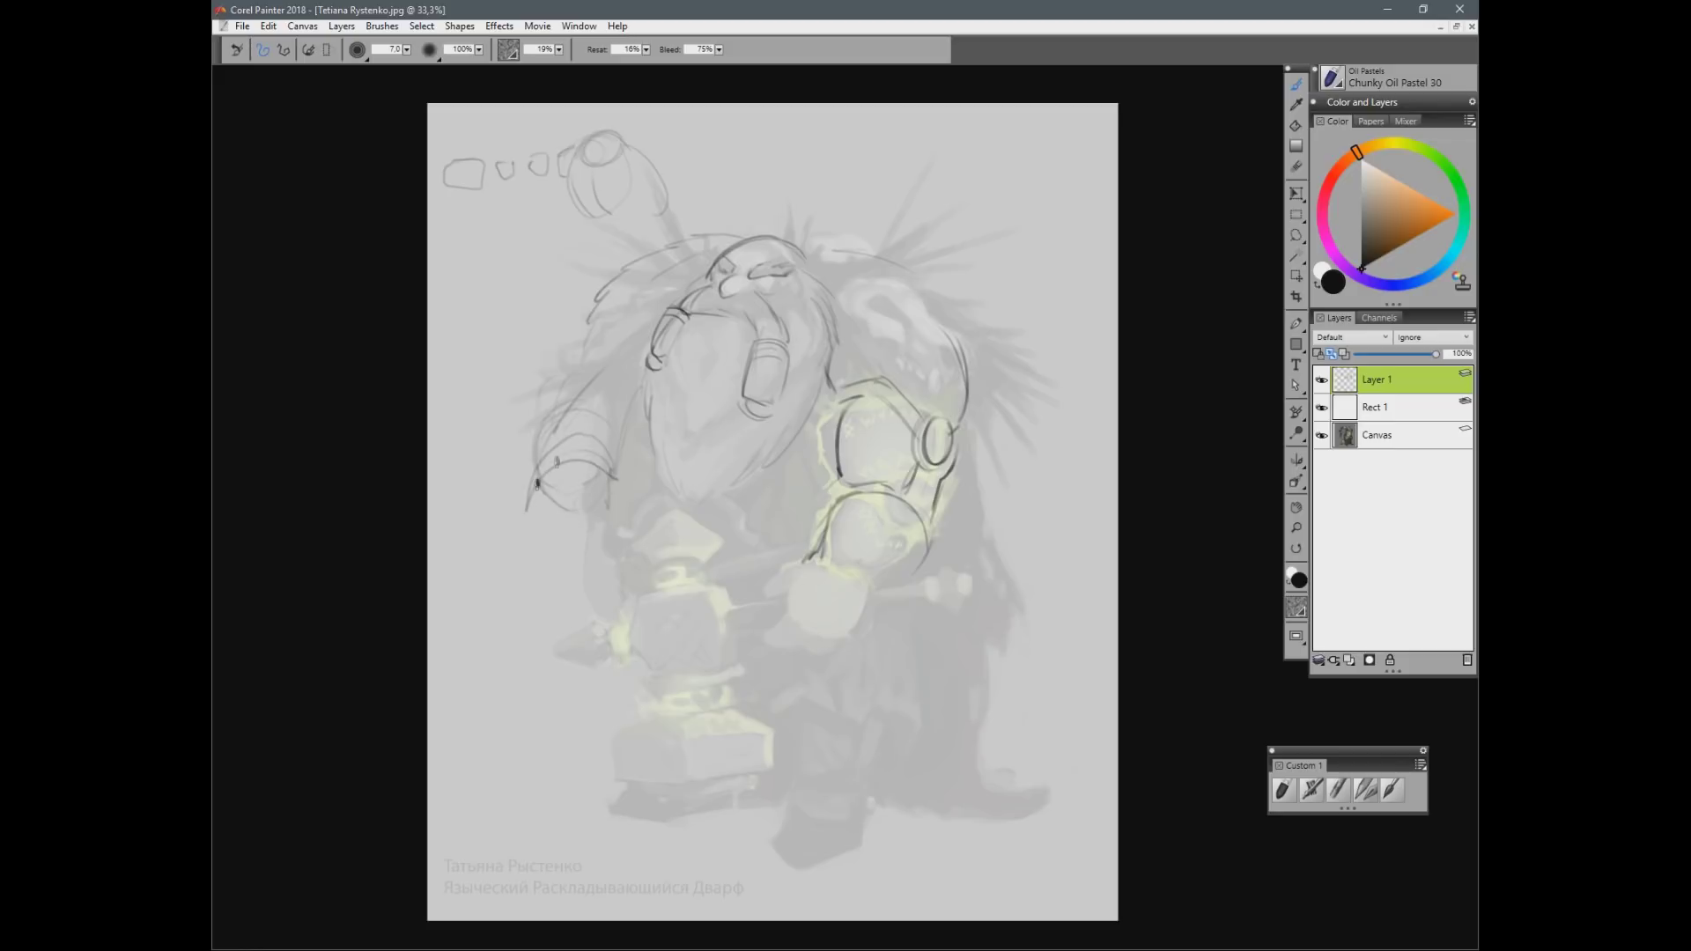
Step: Draw the long outer edge of the dwarf's cloak and erase the armoured arm's lines
{"action": "left_click", "coordinate": [565, 488], "text": "ctrl"}
{"action": "key", "text": "ctrl+minus"}
{"action": "left_click_drag", "start_coordinate": [992, 415], "coordinate": [1031, 671]}
{"action": "left_click_drag", "start_coordinate": [970, 356], "coordinate": [1048, 741]}
{"action": "key", "text": "n"}
{"action": "left_click_drag", "start_coordinate": [810, 557], "coordinate": [851, 392]}
{"action": "left_click_drag", "start_coordinate": [814, 555], "coordinate": [868, 480]}
{"action": "mouse_move", "coordinate": [869, 445]}
{"action": "left_mouse_down"}
{"action": "mouse_move", "coordinate": [884, 482]}
{"action": "mouse_move", "coordinate": [952, 463]}
{"action": "left_mouse_up"}
{"action": "mouse_move", "coordinate": [888, 417]}
{"action": "left_mouse_down"}
{"action": "mouse_move", "coordinate": [867, 481]}
{"action": "mouse_move", "coordinate": [919, 531]}
{"action": "left_mouse_up"}
{"action": "key", "text": "b"}
{"action": "key", "text": "ctrl+minus"}
{"action": "key", "text": "ctrl+minus"}
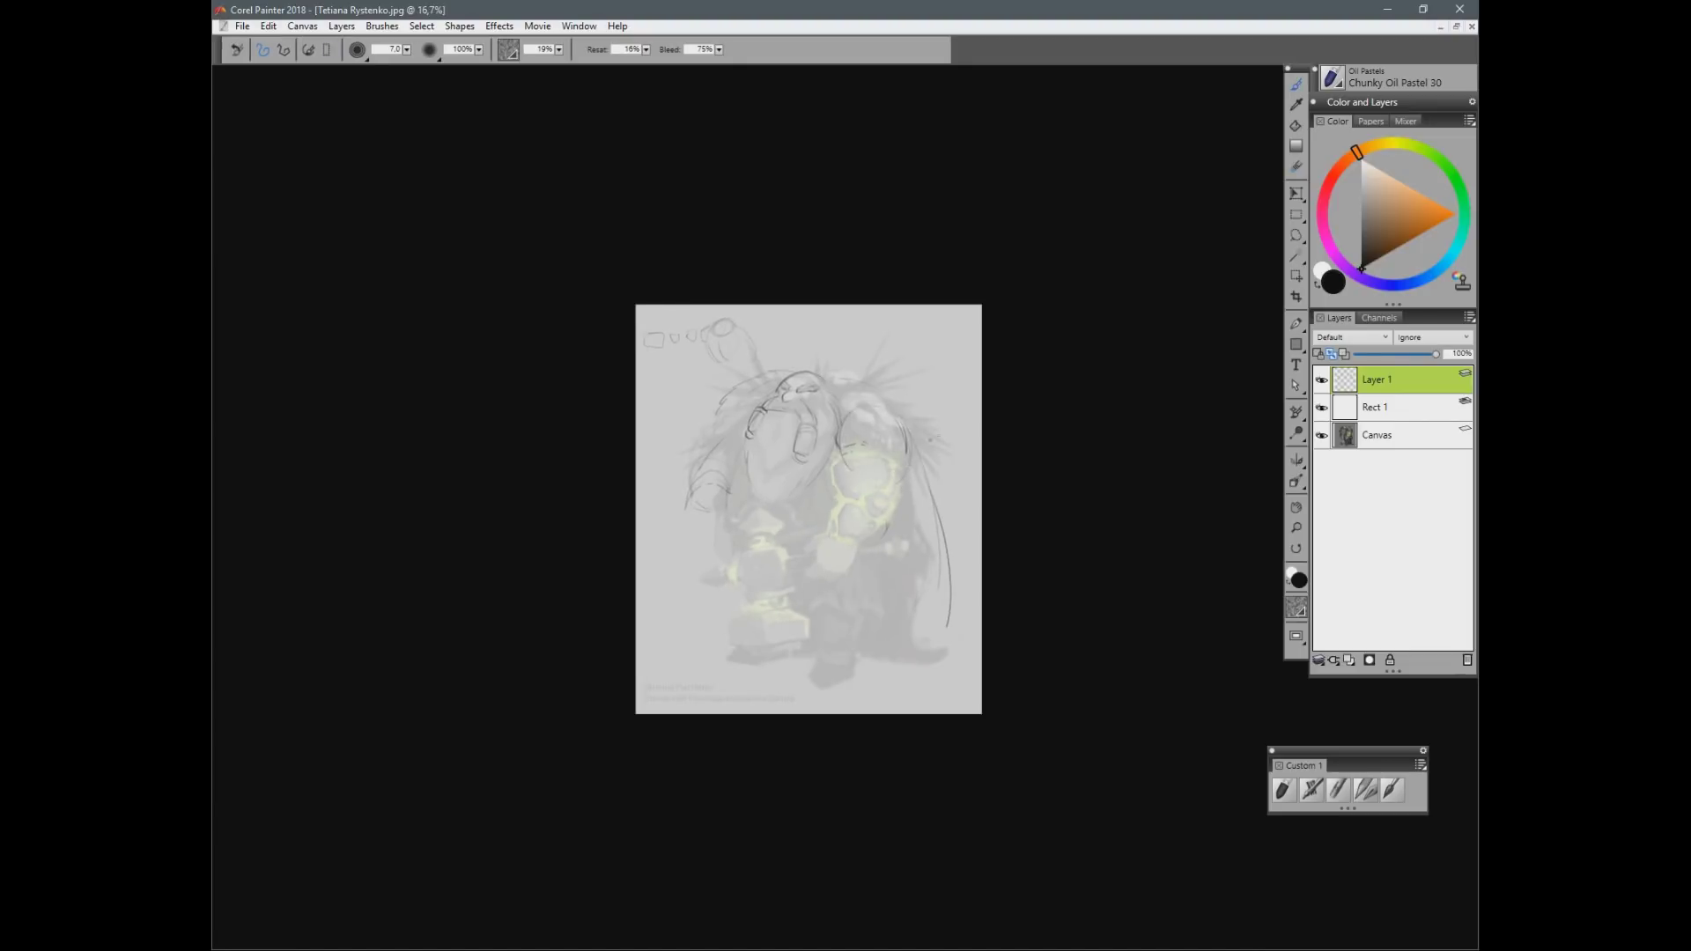
Step: Redraw the dwarf's armoured arm larger and lower with a big fist, and sketch the wide belly, other arm and legs
{"action": "mouse_move", "coordinate": [846, 479]}
{"action": "left_mouse_down"}
{"action": "mouse_move", "coordinate": [858, 431]}
{"action": "mouse_move", "coordinate": [911, 527]}
{"action": "mouse_move", "coordinate": [864, 513]}
{"action": "left_mouse_up"}
{"action": "left_click_drag", "start_coordinate": [909, 441], "coordinate": [921, 513]}
{"action": "key", "text": "n"}
{"action": "key", "text": "b"}
{"action": "left_click_drag", "start_coordinate": [866, 535], "coordinate": [905, 495]}
{"action": "left_click_drag", "start_coordinate": [876, 608], "coordinate": [843, 593]}
{"action": "mouse_move", "coordinate": [733, 471]}
{"action": "left_mouse_down"}
{"action": "mouse_move", "coordinate": [747, 544]}
{"action": "mouse_move", "coordinate": [832, 561]}
{"action": "left_mouse_up"}
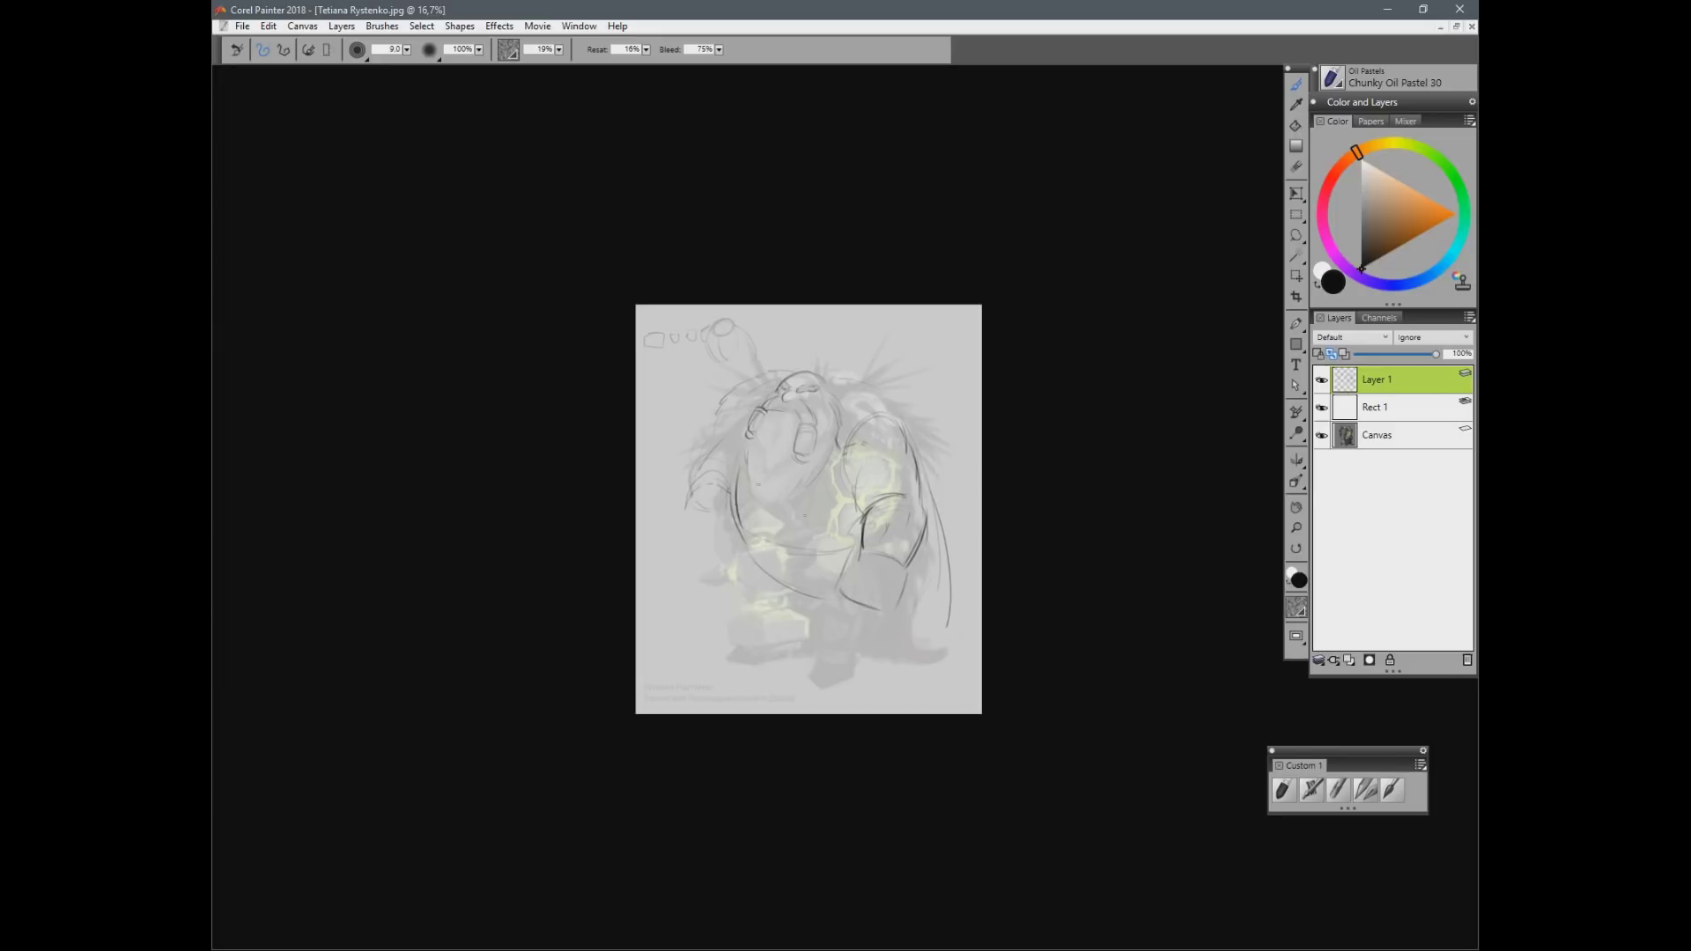
{"action": "left_click_drag", "start_coordinate": [692, 509], "coordinate": [749, 413]}
{"action": "mouse_move", "coordinate": [734, 533]}
{"action": "left_mouse_down"}
{"action": "mouse_move", "coordinate": [751, 606]}
{"action": "mouse_move", "coordinate": [835, 649]}
{"action": "left_mouse_up"}
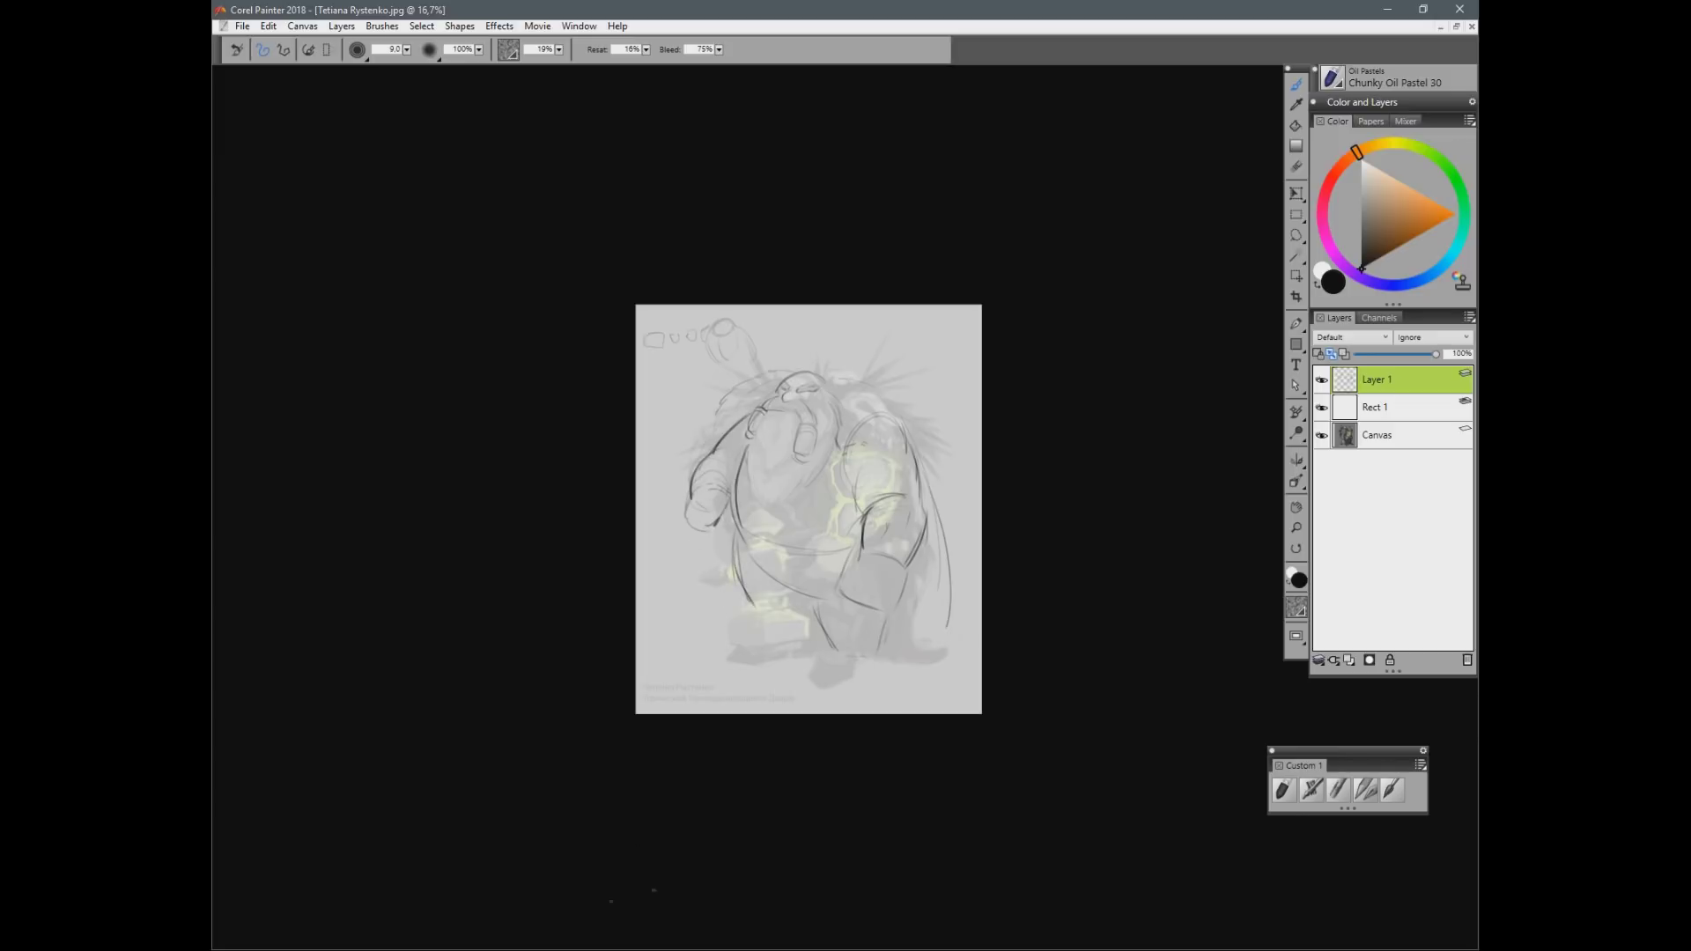
Step: Clean up the large arm's inner lines and redraw its shoulder plate, round joint and upper-arm plate
{"action": "key", "text": "ctrl+plus"}
{"action": "key", "text": "n"}
{"action": "left_click_drag", "start_coordinate": [896, 497], "coordinate": [872, 574]}
{"action": "key", "text": "b"}
{"action": "mouse_move", "coordinate": [894, 440]}
{"action": "left_mouse_down"}
{"action": "mouse_move", "coordinate": [862, 406]}
{"action": "mouse_move", "coordinate": [851, 454]}
{"action": "mouse_move", "coordinate": [893, 428]}
{"action": "mouse_move", "coordinate": [855, 469]}
{"action": "mouse_move", "coordinate": [887, 435]}
{"action": "mouse_move", "coordinate": [937, 459]}
{"action": "mouse_move", "coordinate": [915, 415]}
{"action": "mouse_move", "coordinate": [925, 454]}
{"action": "left_mouse_up"}
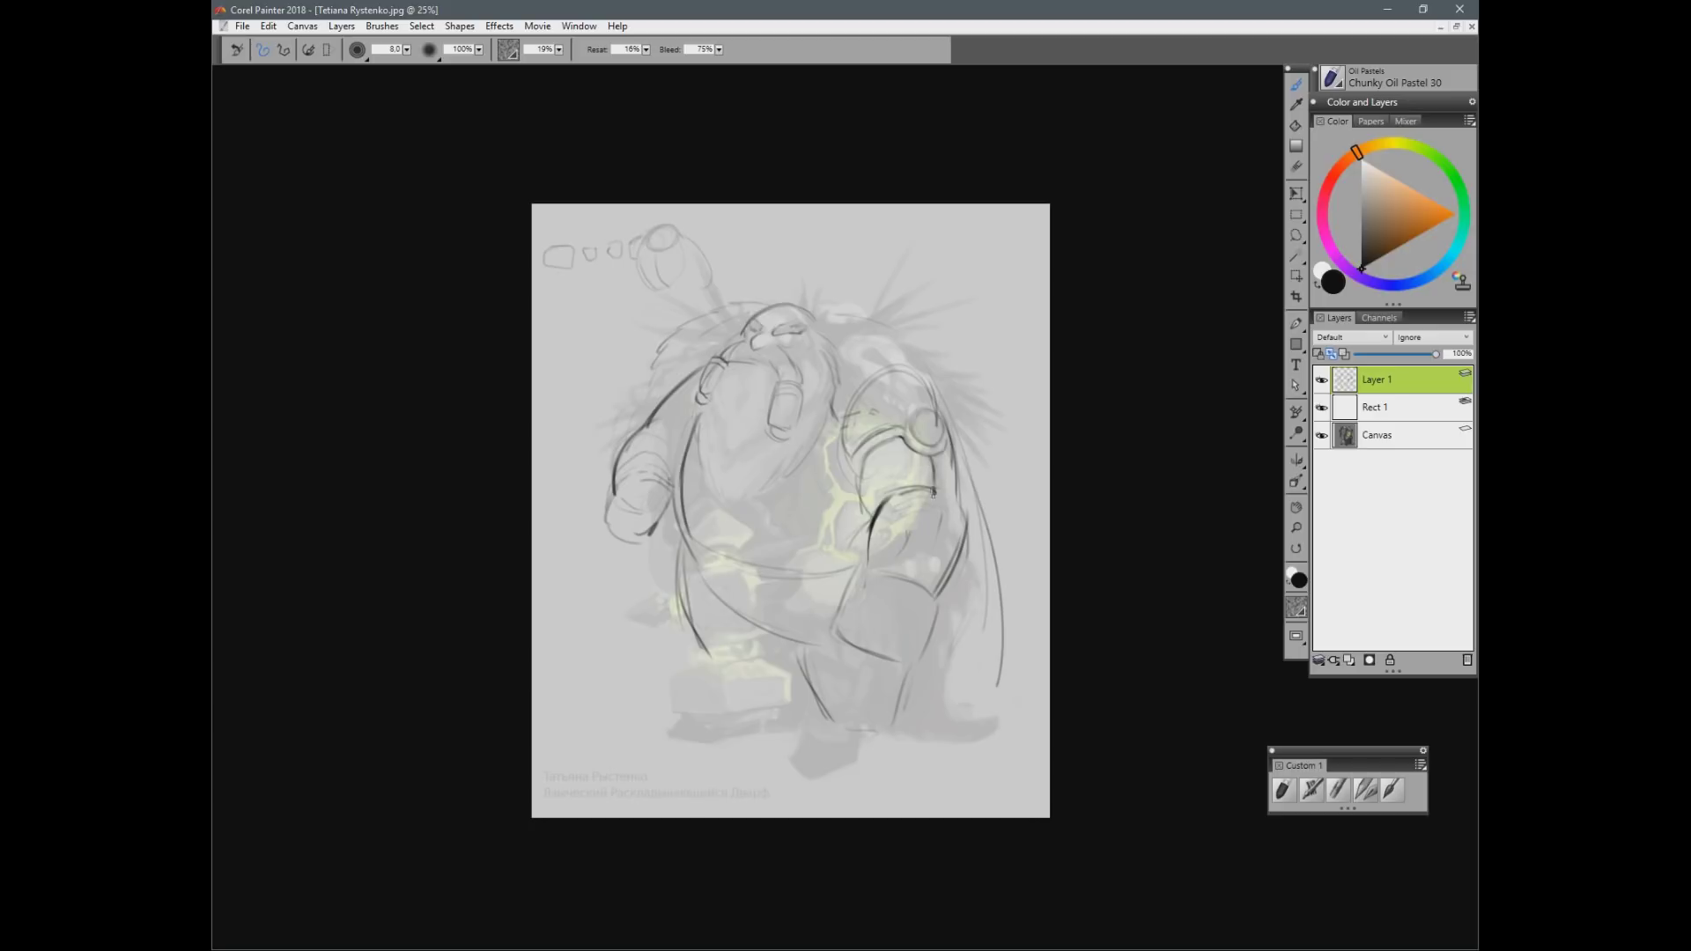
{"action": "mouse_move", "coordinate": [879, 495]}
{"action": "left_mouse_down"}
{"action": "mouse_move", "coordinate": [950, 488]}
{"action": "mouse_move", "coordinate": [949, 443]}
{"action": "left_mouse_up"}
{"action": "left_click_drag", "start_coordinate": [877, 509], "coordinate": [922, 498]}
Step: Compare the sketch with the original dwarf by toggling Layer 1 and Rect 1, then draw a flared elbow guard on the large arm
{"action": "left_click", "coordinate": [1321, 379]}
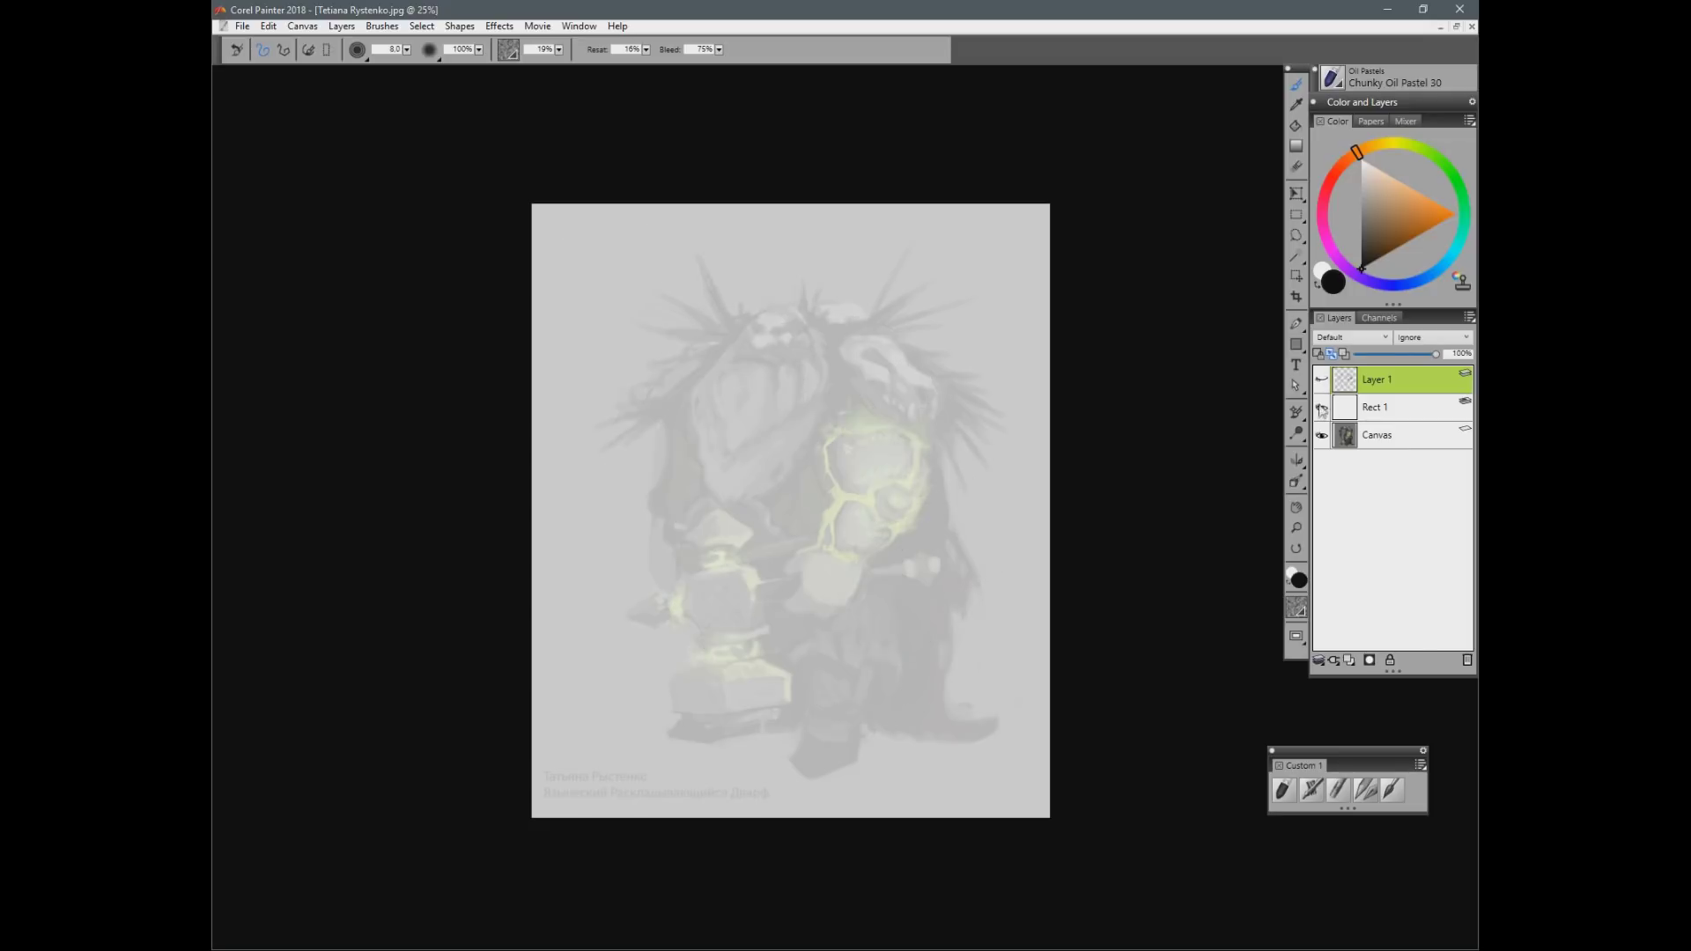
{"action": "left_click", "coordinate": [1322, 407]}
{"action": "left_click", "coordinate": [1322, 406]}
{"action": "left_click", "coordinate": [1321, 379]}
{"action": "left_click_drag", "start_coordinate": [944, 506], "coordinate": [922, 568]}
{"action": "key", "text": "ctrl+z"}
{"action": "mouse_move", "coordinate": [935, 497]}
{"action": "left_mouse_down"}
{"action": "mouse_move", "coordinate": [931, 576]}
{"action": "mouse_move", "coordinate": [974, 491]}
{"action": "mouse_move", "coordinate": [931, 494]}
{"action": "mouse_move", "coordinate": [979, 532]}
{"action": "left_mouse_up"}
{"action": "key", "text": "ctrl+z"}
{"action": "mouse_move", "coordinate": [933, 470]}
{"action": "left_mouse_down"}
{"action": "mouse_move", "coordinate": [984, 493]}
{"action": "mouse_move", "coordinate": [965, 554]}
{"action": "mouse_move", "coordinate": [986, 504]}
{"action": "mouse_move", "coordinate": [936, 480]}
{"action": "mouse_move", "coordinate": [977, 537]}
{"action": "left_mouse_up"}
{"action": "key", "text": "n"}
{"action": "key", "text": "b"}
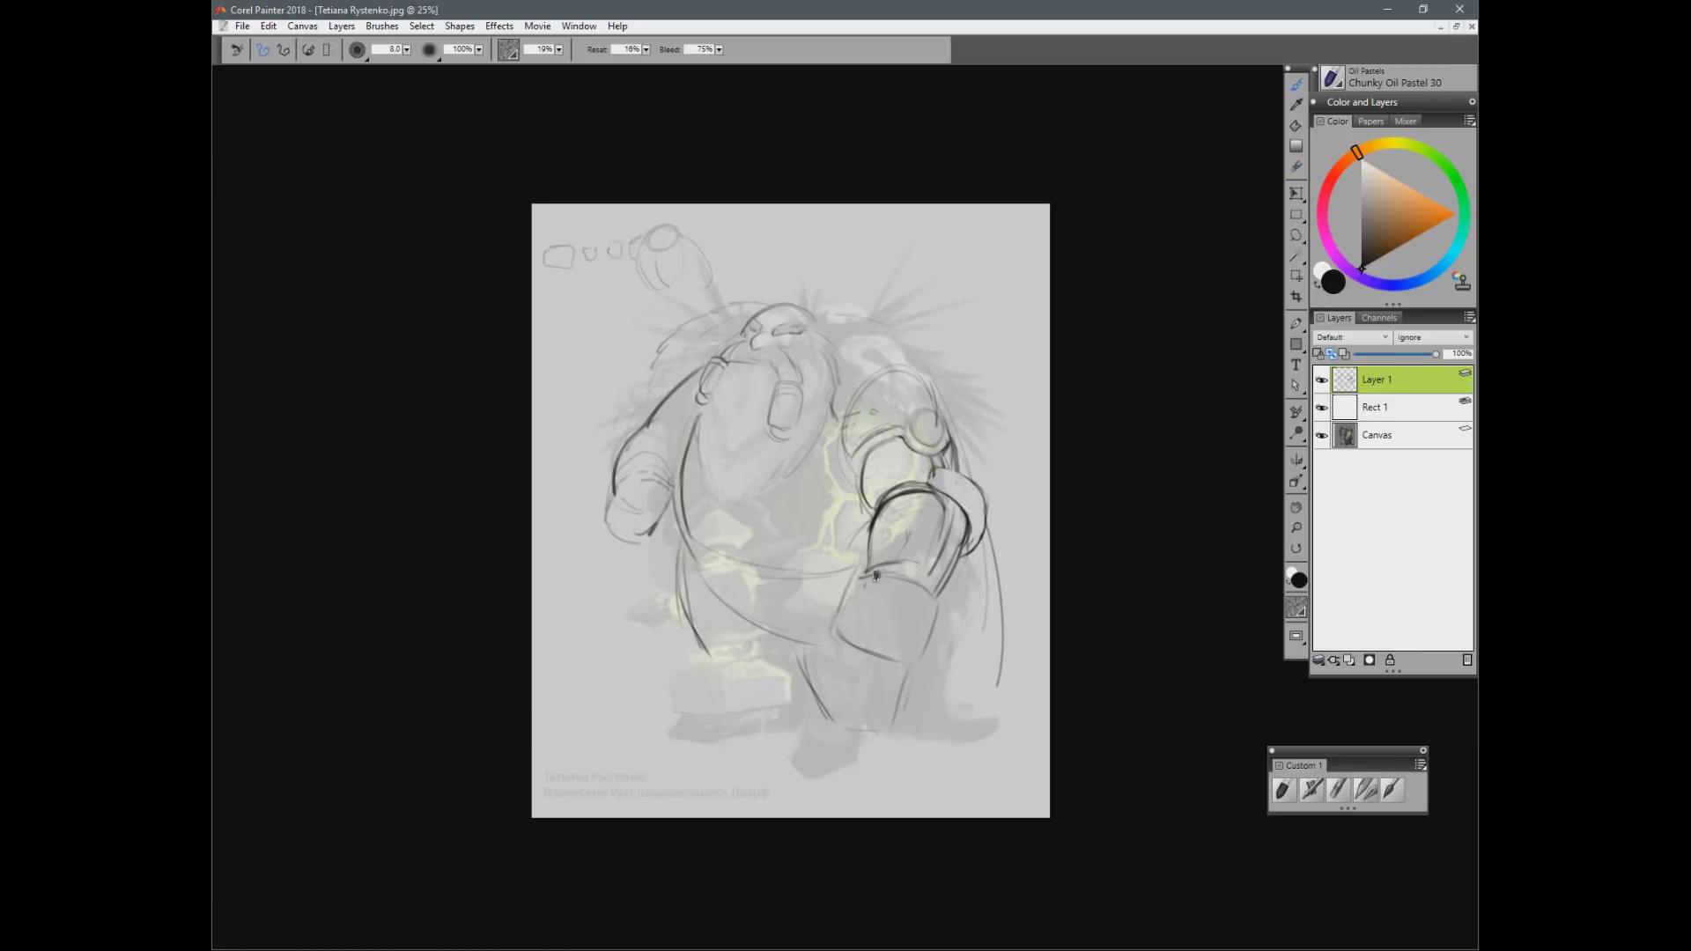
Step: Redraw the large arm's armoured fist with a curved wrist guard, round knuckle studs and blocky fingers
{"action": "mouse_move", "coordinate": [876, 576]}
{"action": "left_mouse_down"}
{"action": "mouse_move", "coordinate": [836, 666]}
{"action": "mouse_move", "coordinate": [844, 617]}
{"action": "mouse_move", "coordinate": [859, 606]}
{"action": "mouse_move", "coordinate": [850, 669]}
{"action": "mouse_move", "coordinate": [893, 594]}
{"action": "mouse_move", "coordinate": [881, 578]}
{"action": "mouse_move", "coordinate": [932, 648]}
{"action": "mouse_move", "coordinate": [871, 677]}
{"action": "mouse_move", "coordinate": [846, 649]}
{"action": "mouse_move", "coordinate": [860, 669]}
{"action": "mouse_move", "coordinate": [886, 650]}
{"action": "mouse_move", "coordinate": [849, 655]}
{"action": "mouse_move", "coordinate": [838, 622]}
{"action": "mouse_move", "coordinate": [847, 663]}
{"action": "mouse_move", "coordinate": [878, 667]}
{"action": "mouse_move", "coordinate": [882, 645]}
{"action": "mouse_move", "coordinate": [861, 638]}
{"action": "mouse_move", "coordinate": [885, 636]}
{"action": "mouse_move", "coordinate": [860, 631]}
{"action": "mouse_move", "coordinate": [917, 657]}
{"action": "left_mouse_up"}
{"action": "key", "text": "n"}
{"action": "key", "text": "b"}
{"action": "key", "text": "ctrl+z"}
{"action": "key", "text": "ctrl+z"}
{"action": "mouse_move", "coordinate": [839, 604]}
{"action": "left_mouse_down"}
{"action": "mouse_move", "coordinate": [871, 672]}
{"action": "mouse_move", "coordinate": [870, 613]}
{"action": "mouse_move", "coordinate": [874, 645]}
{"action": "mouse_move", "coordinate": [912, 646]}
{"action": "left_mouse_up"}
{"action": "left_click_drag", "start_coordinate": [916, 630], "coordinate": [929, 648]}
{"action": "mouse_move", "coordinate": [870, 574]}
{"action": "left_mouse_down"}
{"action": "mouse_move", "coordinate": [817, 620]}
{"action": "mouse_move", "coordinate": [842, 675]}
{"action": "mouse_move", "coordinate": [834, 656]}
{"action": "mouse_move", "coordinate": [878, 687]}
{"action": "mouse_move", "coordinate": [903, 672]}
{"action": "mouse_move", "coordinate": [908, 697]}
{"action": "mouse_move", "coordinate": [937, 619]}
{"action": "mouse_move", "coordinate": [916, 675]}
{"action": "mouse_move", "coordinate": [908, 641]}
{"action": "left_mouse_up"}
{"action": "mouse_move", "coordinate": [871, 605]}
{"action": "left_mouse_down"}
{"action": "mouse_move", "coordinate": [929, 634]}
{"action": "mouse_move", "coordinate": [911, 652]}
{"action": "mouse_move", "coordinate": [852, 628]}
{"action": "mouse_move", "coordinate": [848, 614]}
{"action": "mouse_move", "coordinate": [907, 633]}
{"action": "mouse_move", "coordinate": [845, 600]}
{"action": "mouse_move", "coordinate": [932, 635]}
{"action": "mouse_move", "coordinate": [939, 620]}
{"action": "left_mouse_up"}
{"action": "key", "text": "n"}
{"action": "key", "text": "b"}
{"action": "key", "text": "n"}
{"action": "key", "text": "b"}
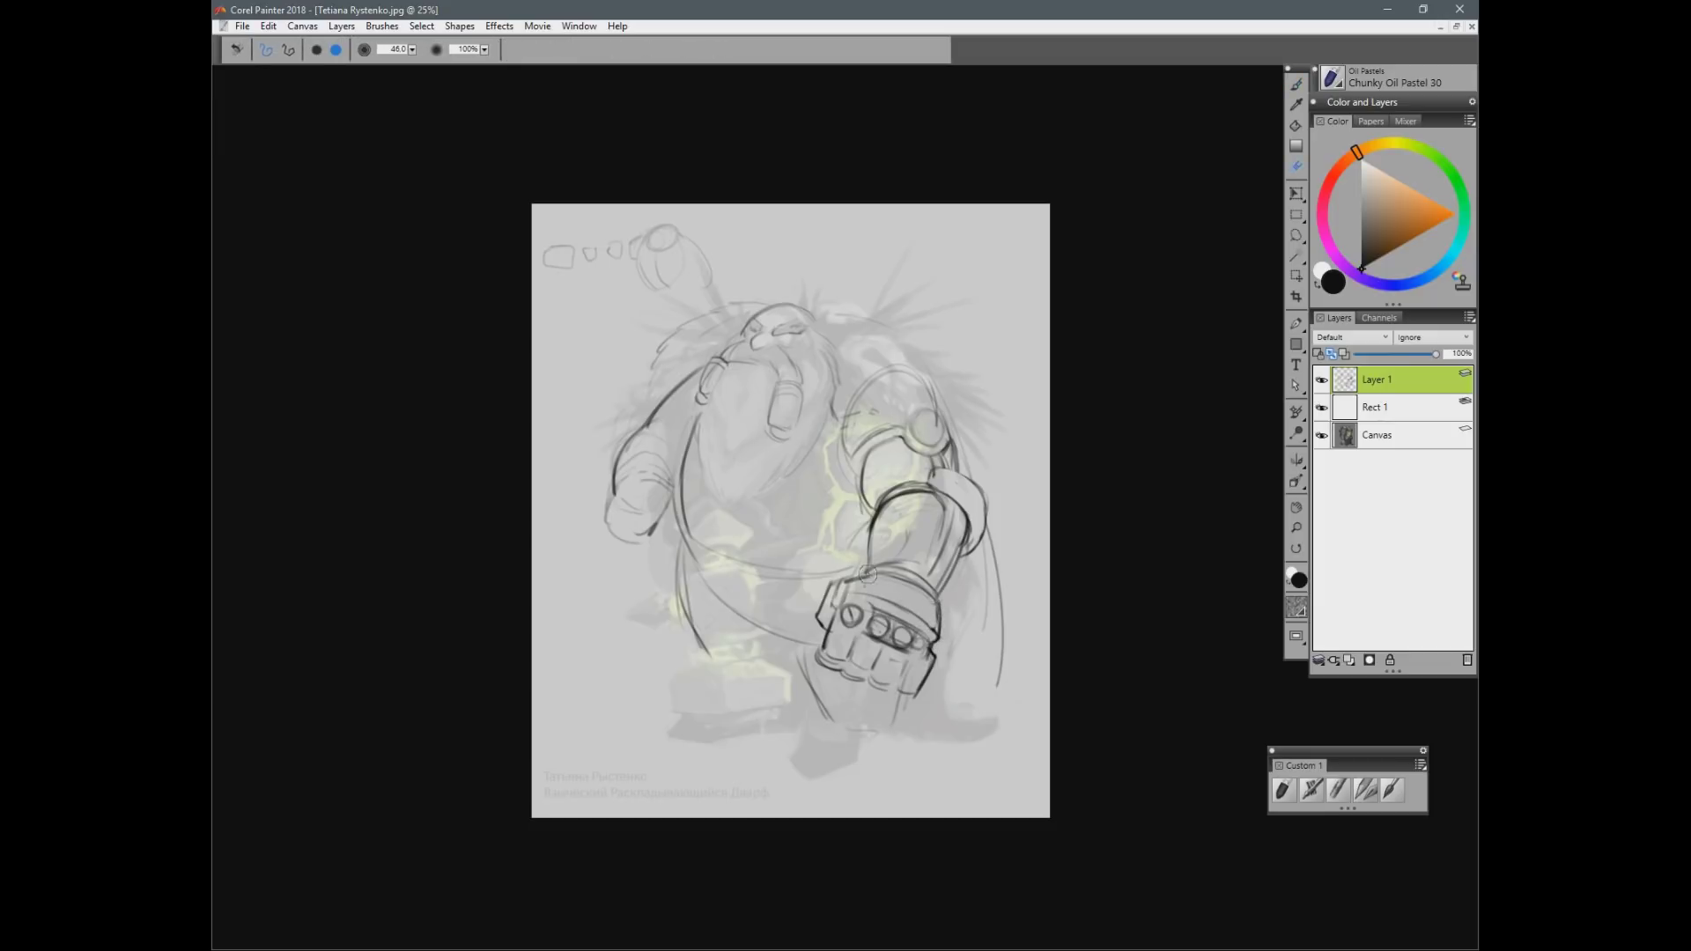
Step: Clean up and redraw the contour of the large arm's forearm plate above the wrist
{"action": "key", "text": "n"}
{"action": "key", "text": "b"}
{"action": "mouse_move", "coordinate": [884, 513]}
{"action": "left_mouse_down"}
{"action": "mouse_move", "coordinate": [865, 558]}
{"action": "mouse_move", "coordinate": [943, 599]}
{"action": "mouse_move", "coordinate": [944, 583]}
{"action": "left_mouse_up"}
{"action": "key", "text": "n"}
{"action": "key", "text": "b"}
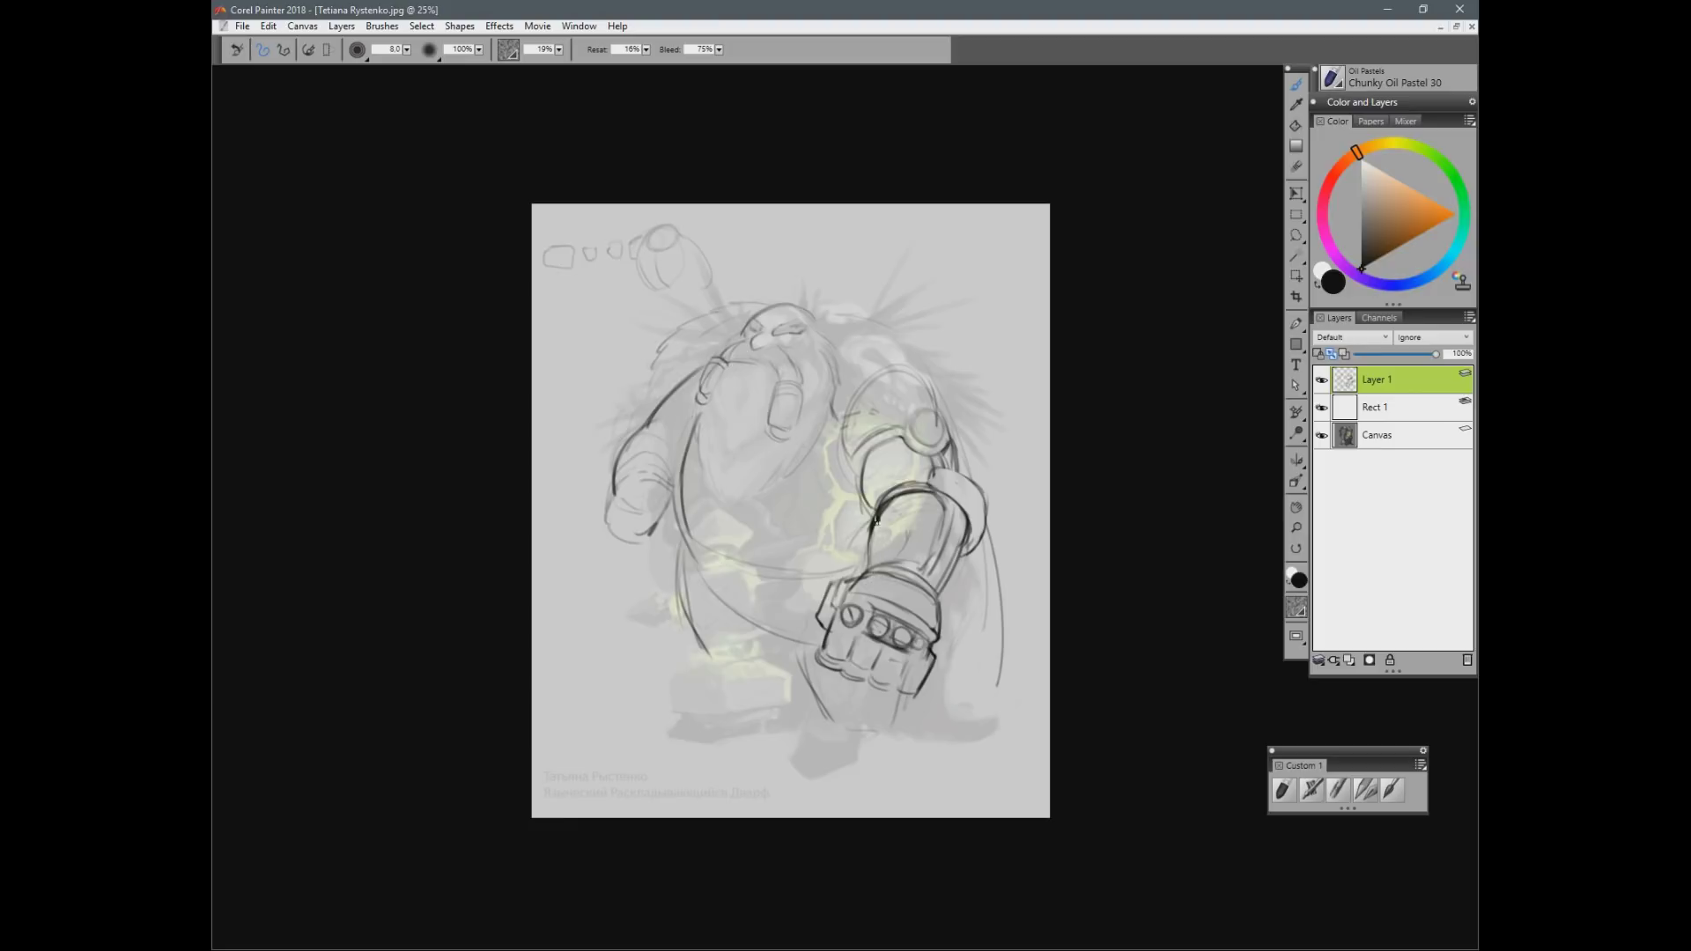
Step: Redraw the dwarf's smaller arm with a sleeve cuff, erase the old hand, and draw the vest's edge beside the beard
{"action": "left_click_drag", "start_coordinate": [634, 440], "coordinate": [598, 551]}
{"action": "left_click_drag", "start_coordinate": [666, 485], "coordinate": [606, 533]}
{"action": "key", "text": "n"}
{"action": "mouse_move", "coordinate": [665, 480]}
{"action": "left_mouse_down"}
{"action": "mouse_move", "coordinate": [609, 546]}
{"action": "mouse_move", "coordinate": [641, 534]}
{"action": "mouse_move", "coordinate": [671, 484]}
{"action": "mouse_move", "coordinate": [769, 556]}
{"action": "left_mouse_up"}
{"action": "key", "text": "b"}
{"action": "left_click_drag", "start_coordinate": [787, 477], "coordinate": [780, 560]}
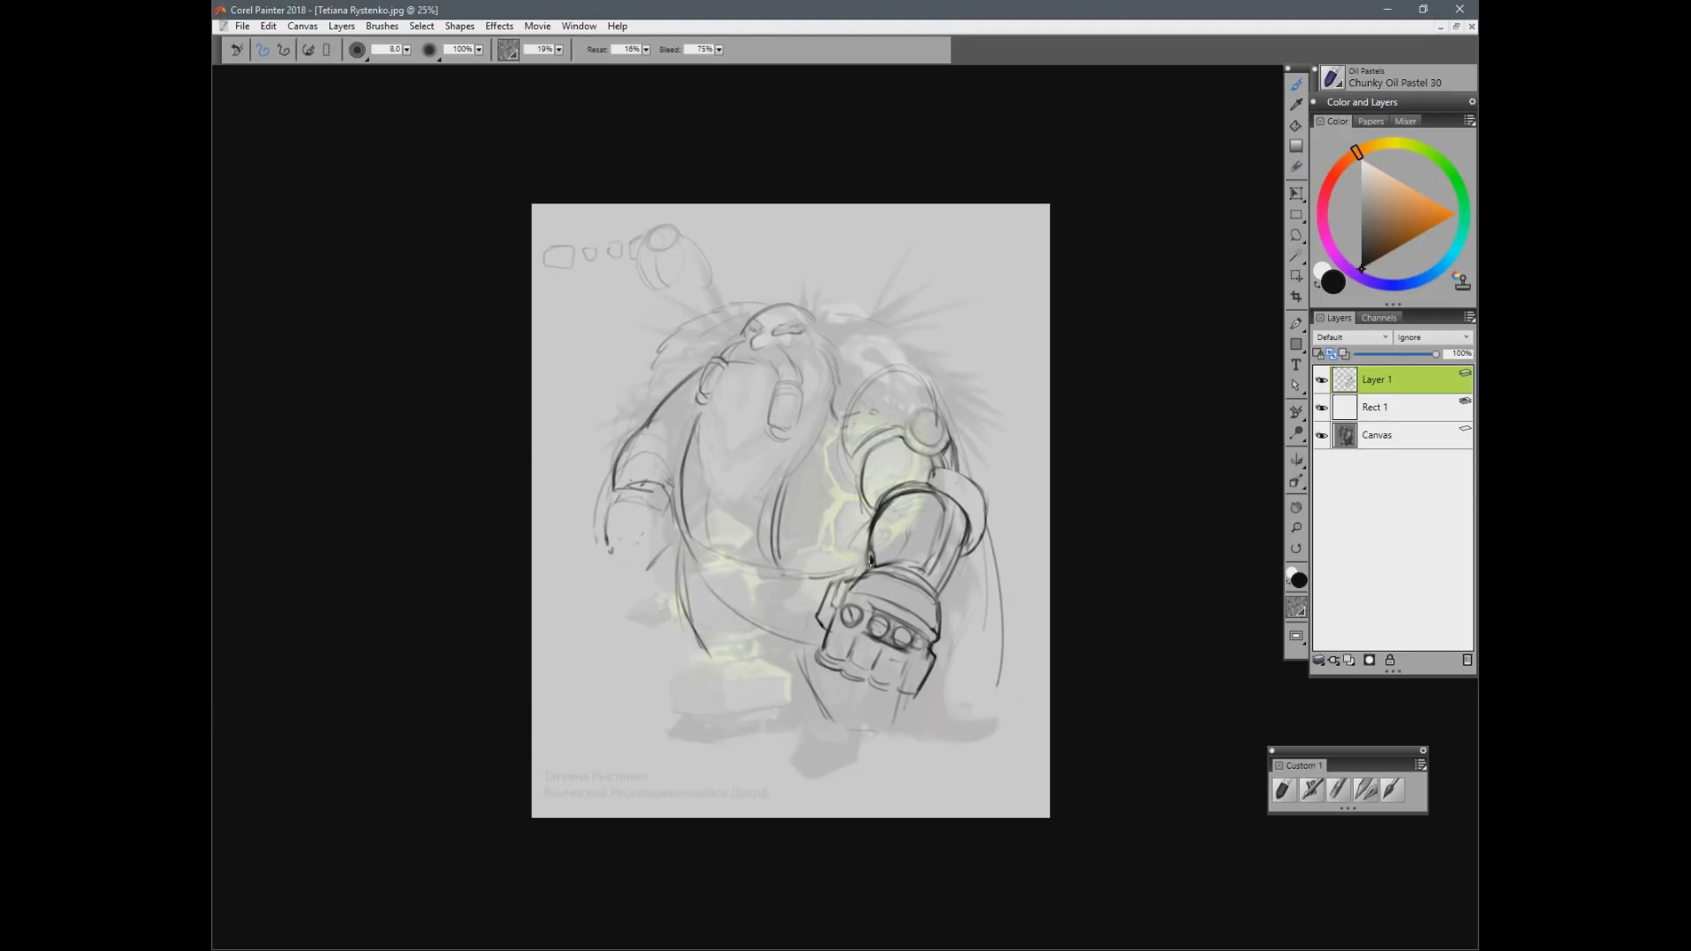
{"action": "left_click_drag", "start_coordinate": [872, 599], "coordinate": [838, 620]}
Step: Sketch a separate boxy gauntlet block in the picture's upper-right corner with a notched, flared central panel
{"action": "left_click_drag", "start_coordinate": [919, 248], "coordinate": [922, 315]}
{"action": "mouse_move", "coordinate": [934, 248]}
{"action": "left_mouse_down"}
{"action": "mouse_move", "coordinate": [1023, 240]}
{"action": "mouse_move", "coordinate": [915, 314]}
{"action": "mouse_move", "coordinate": [935, 319]}
{"action": "left_mouse_up"}
{"action": "mouse_move", "coordinate": [920, 247]}
{"action": "left_mouse_down"}
{"action": "mouse_move", "coordinate": [1017, 241]}
{"action": "mouse_move", "coordinate": [950, 234]}
{"action": "left_mouse_up"}
{"action": "left_click_drag", "start_coordinate": [951, 234], "coordinate": [990, 252]}
{"action": "mouse_move", "coordinate": [990, 252]}
{"action": "left_mouse_down"}
{"action": "mouse_move", "coordinate": [1028, 241]}
{"action": "mouse_move", "coordinate": [1035, 316]}
{"action": "mouse_move", "coordinate": [937, 320]}
{"action": "left_mouse_up"}
{"action": "mouse_move", "coordinate": [932, 254]}
{"action": "left_mouse_down"}
{"action": "mouse_move", "coordinate": [933, 321]}
{"action": "mouse_move", "coordinate": [912, 315]}
{"action": "left_mouse_up"}
{"action": "left_click_drag", "start_coordinate": [912, 246], "coordinate": [914, 247]}
{"action": "left_click_drag", "start_coordinate": [913, 313], "coordinate": [934, 319]}
{"action": "left_click_drag", "start_coordinate": [963, 254], "coordinate": [975, 280]}
{"action": "left_click_drag", "start_coordinate": [965, 284], "coordinate": [1002, 278]}
{"action": "left_click_drag", "start_coordinate": [994, 280], "coordinate": [1004, 310]}
{"action": "left_click_drag", "start_coordinate": [1013, 293], "coordinate": [1012, 312]}
{"action": "mouse_move", "coordinate": [1029, 240]}
{"action": "left_mouse_down"}
{"action": "mouse_move", "coordinate": [981, 249]}
{"action": "mouse_move", "coordinate": [1020, 317]}
{"action": "left_mouse_up"}
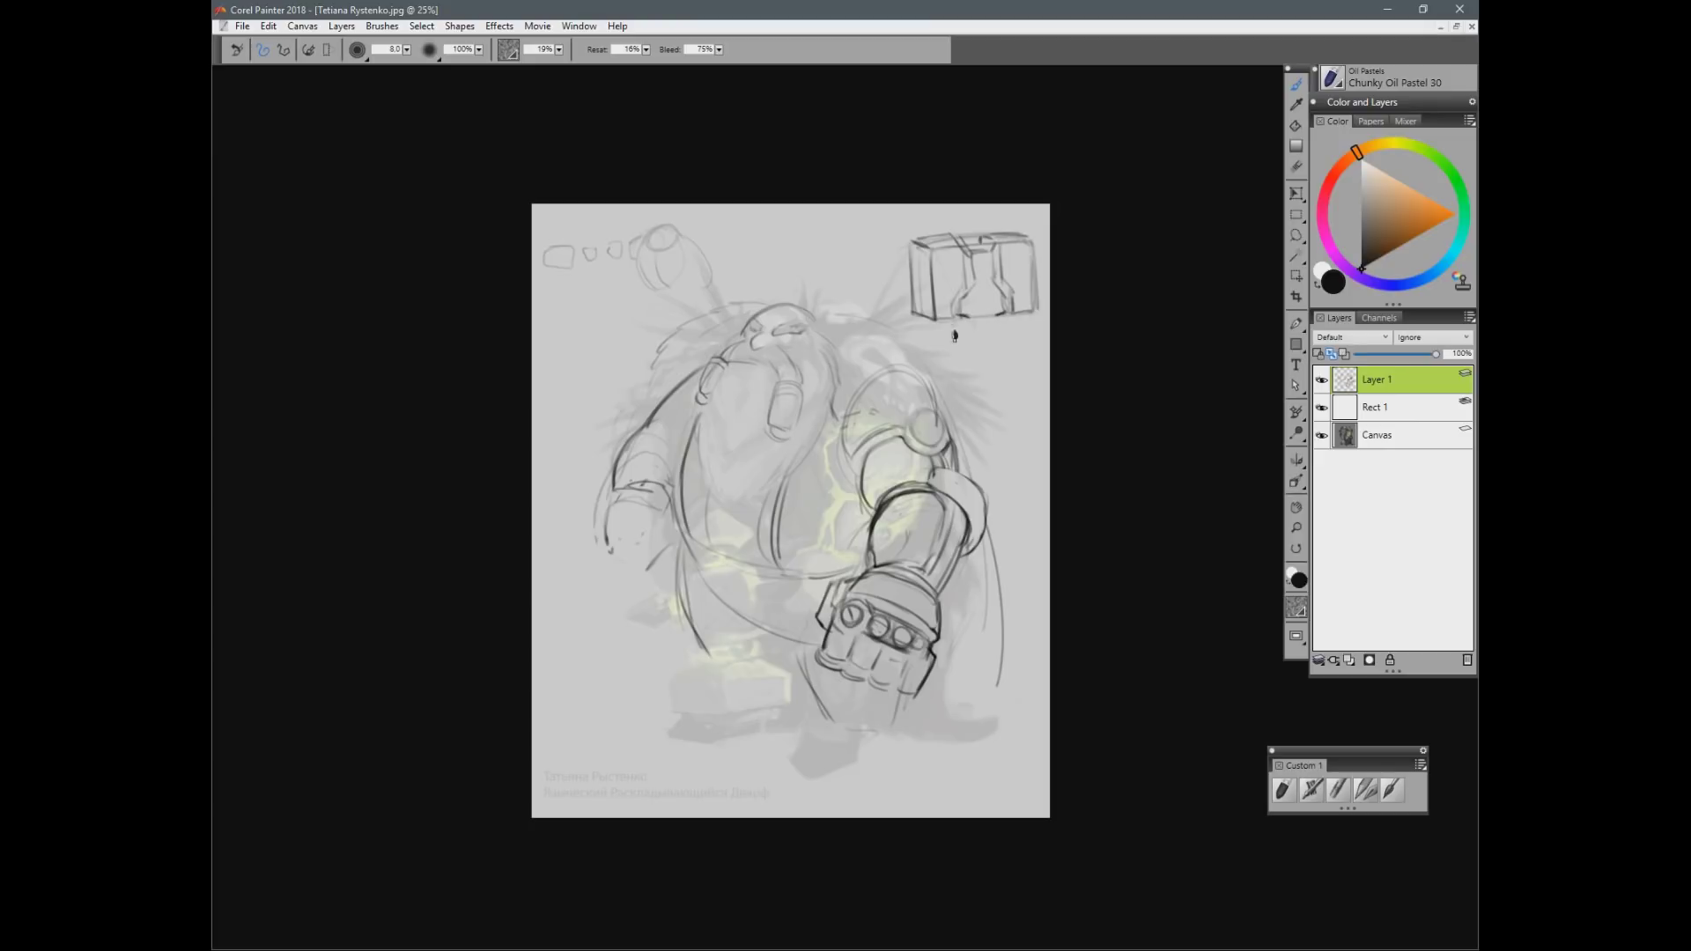
Step: Add a row of short, blocky fingers beneath the gauntlet block in the corner
{"action": "mouse_move", "coordinate": [940, 334]}
{"action": "left_mouse_down"}
{"action": "mouse_move", "coordinate": [1019, 320]}
{"action": "mouse_move", "coordinate": [957, 359]}
{"action": "mouse_move", "coordinate": [978, 337]}
{"action": "mouse_move", "coordinate": [1017, 348]}
{"action": "left_mouse_up"}
{"action": "mouse_move", "coordinate": [957, 360]}
{"action": "left_mouse_down"}
{"action": "mouse_move", "coordinate": [1012, 355]}
{"action": "mouse_move", "coordinate": [945, 351]}
{"action": "left_mouse_up"}
{"action": "left_click_drag", "start_coordinate": [939, 334], "coordinate": [944, 367]}
{"action": "mouse_move", "coordinate": [944, 368]}
{"action": "left_mouse_down"}
{"action": "mouse_move", "coordinate": [1009, 363]}
{"action": "mouse_move", "coordinate": [966, 316]}
{"action": "mouse_move", "coordinate": [1008, 312]}
{"action": "left_mouse_up"}
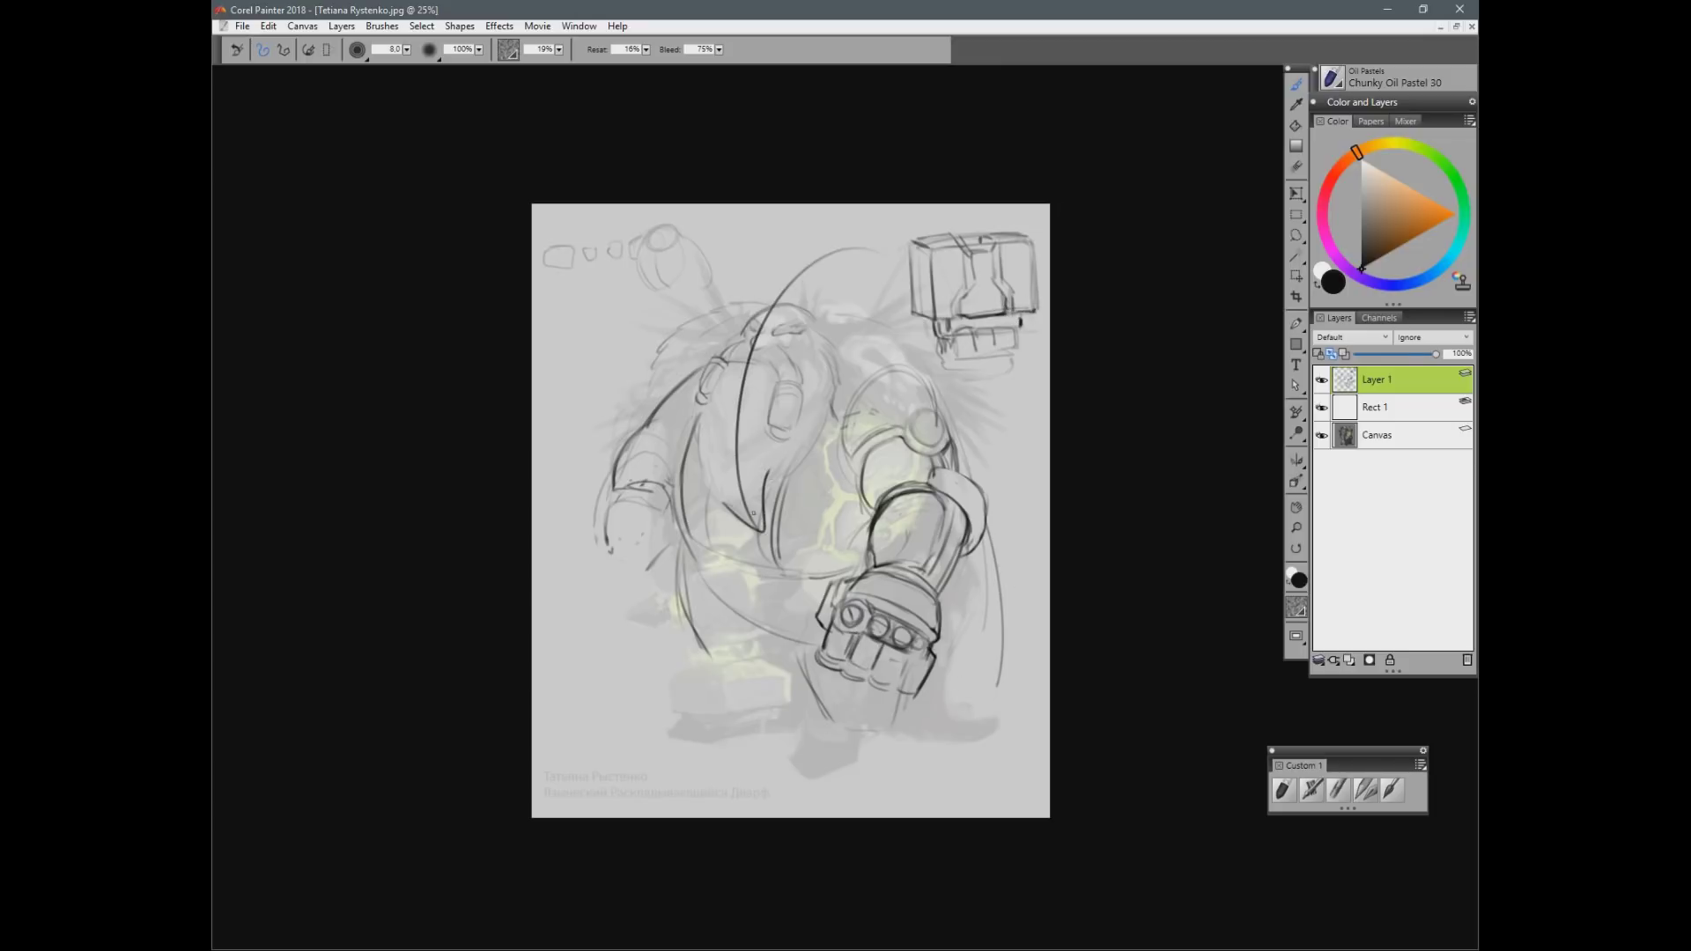
Step: Draw the fur collar behind the head, the beard's outer edge and spiky tufts over the armoured shoulder
{"action": "mouse_move", "coordinate": [709, 370]}
{"action": "left_mouse_down"}
{"action": "mouse_move", "coordinate": [696, 438]}
{"action": "mouse_move", "coordinate": [742, 515]}
{"action": "mouse_move", "coordinate": [823, 444]}
{"action": "mouse_move", "coordinate": [819, 423]}
{"action": "left_mouse_up"}
{"action": "mouse_move", "coordinate": [797, 307]}
{"action": "left_mouse_down"}
{"action": "mouse_move", "coordinate": [823, 302]}
{"action": "mouse_move", "coordinate": [946, 377]}
{"action": "left_mouse_up"}
{"action": "mouse_move", "coordinate": [838, 403]}
{"action": "left_mouse_down"}
{"action": "mouse_move", "coordinate": [815, 479]}
{"action": "mouse_move", "coordinate": [851, 437]}
{"action": "left_mouse_up"}
{"action": "left_click_drag", "start_coordinate": [879, 386], "coordinate": [916, 384]}
{"action": "left_click_drag", "start_coordinate": [824, 337], "coordinate": [810, 467]}
{"action": "left_click_drag", "start_coordinate": [877, 388], "coordinate": [850, 429]}
{"action": "left_click_drag", "start_coordinate": [917, 373], "coordinate": [940, 386]}
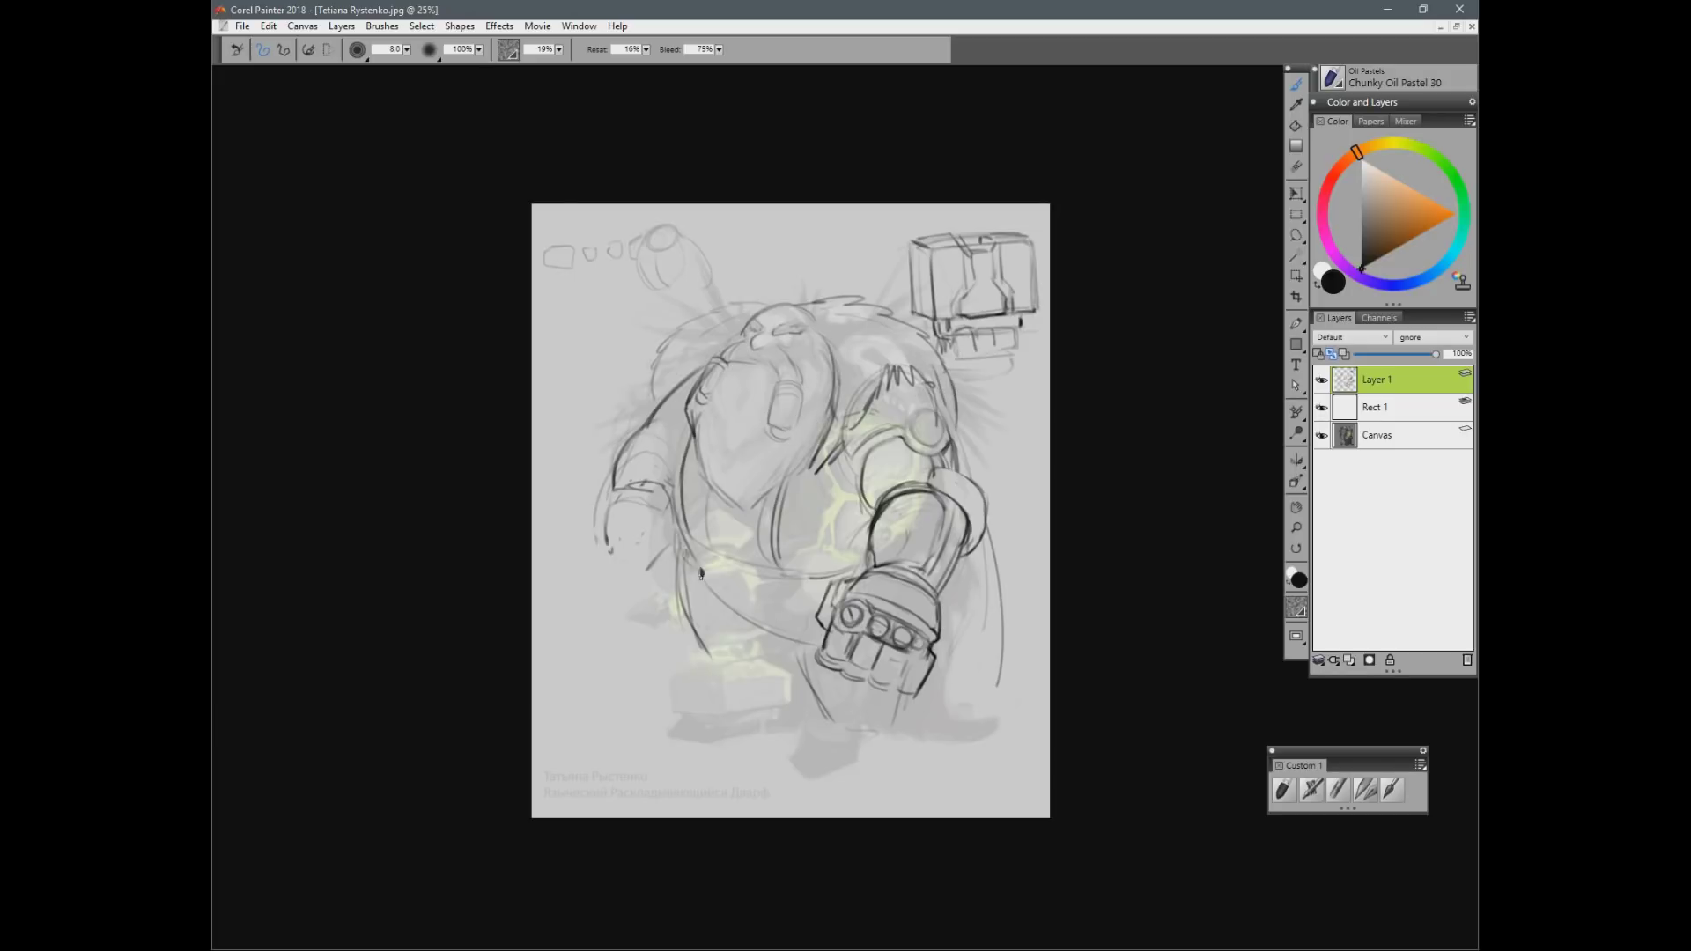
Step: Clean up the belly area and sketch the smaller arm's hand as a loose fist beside the belly
{"action": "key", "text": "n"}
{"action": "key", "text": "b"}
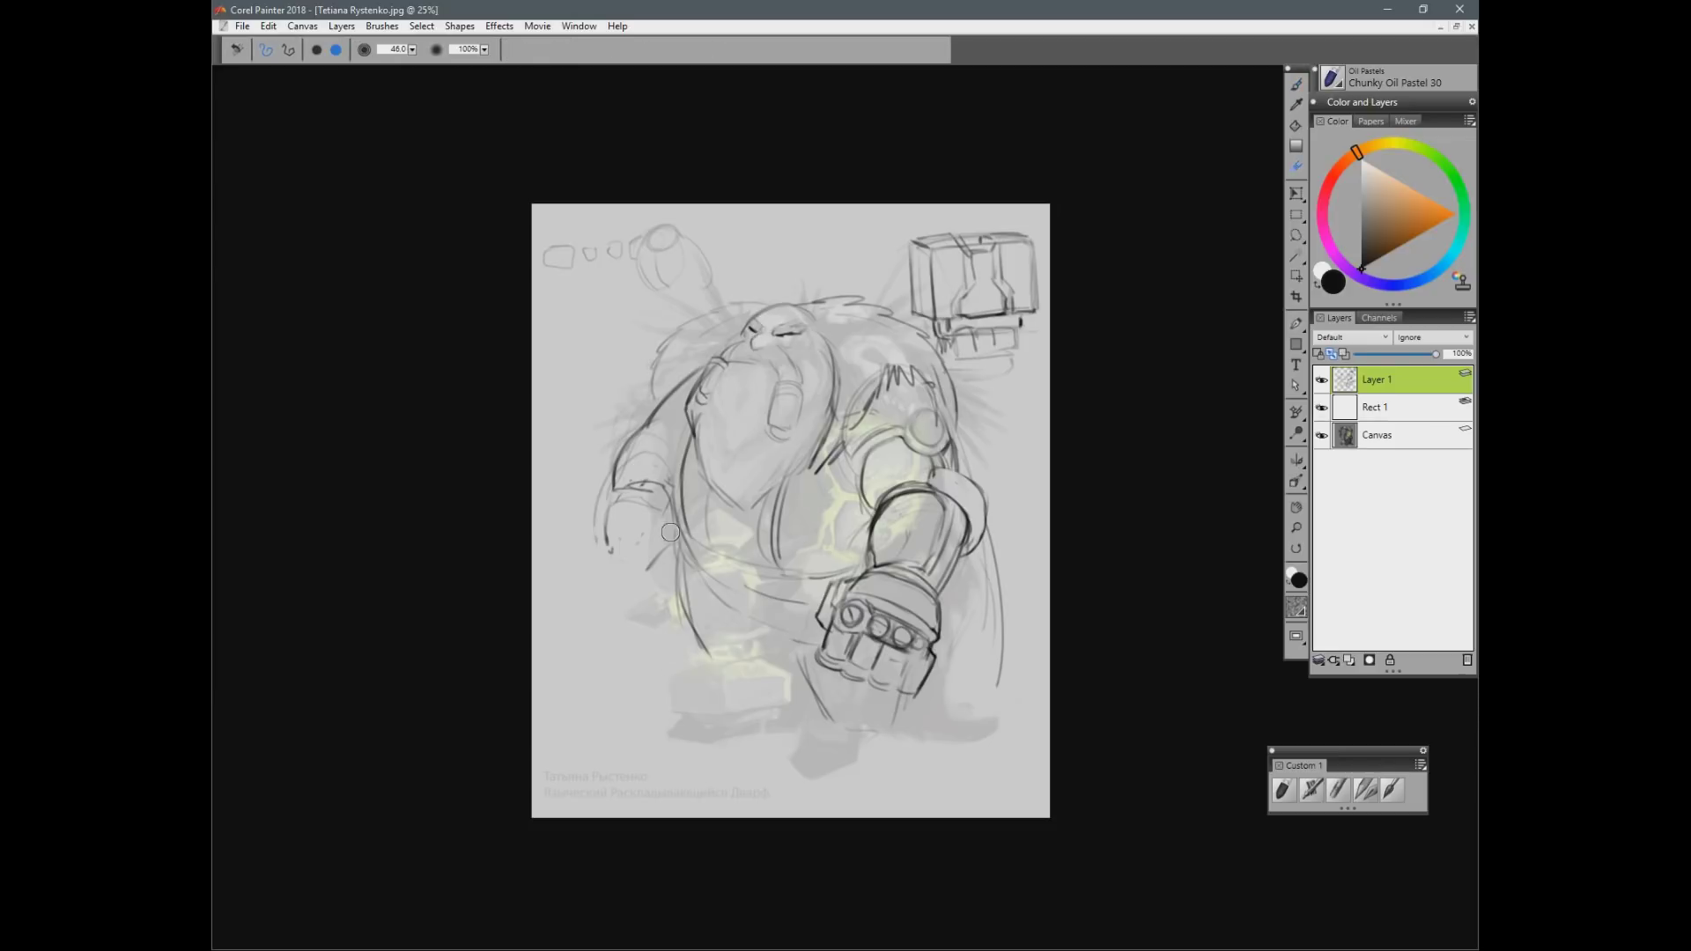
{"action": "left_click_drag", "start_coordinate": [649, 569], "coordinate": [674, 633]}
{"action": "mouse_move", "coordinate": [639, 583]}
{"action": "left_mouse_down"}
{"action": "mouse_move", "coordinate": [673, 544]}
{"action": "mouse_move", "coordinate": [704, 581]}
{"action": "left_mouse_up"}
{"action": "left_click_drag", "start_coordinate": [704, 591], "coordinate": [678, 633]}
{"action": "left_click_drag", "start_coordinate": [660, 542], "coordinate": [637, 577]}
{"action": "mouse_move", "coordinate": [674, 544]}
{"action": "left_mouse_down"}
{"action": "mouse_move", "coordinate": [707, 580]}
{"action": "mouse_move", "coordinate": [696, 610]}
{"action": "left_mouse_up"}
Step: Erase the cloak's smooth outer edge and redraw it as a shaggy fur contour down behind the large arm
{"action": "left_click_drag", "start_coordinate": [970, 582], "coordinate": [939, 682]}
{"action": "key", "text": "n"}
{"action": "left_click_drag", "start_coordinate": [1002, 616], "coordinate": [986, 524]}
{"action": "key", "text": "b"}
{"action": "left_click_drag", "start_coordinate": [946, 374], "coordinate": [1018, 505]}
{"action": "mouse_move", "coordinate": [1005, 489]}
{"action": "left_mouse_down"}
{"action": "mouse_move", "coordinate": [1016, 549]}
{"action": "mouse_move", "coordinate": [993, 626]}
{"action": "left_mouse_up"}
{"action": "left_click_drag", "start_coordinate": [1002, 610], "coordinate": [932, 703]}
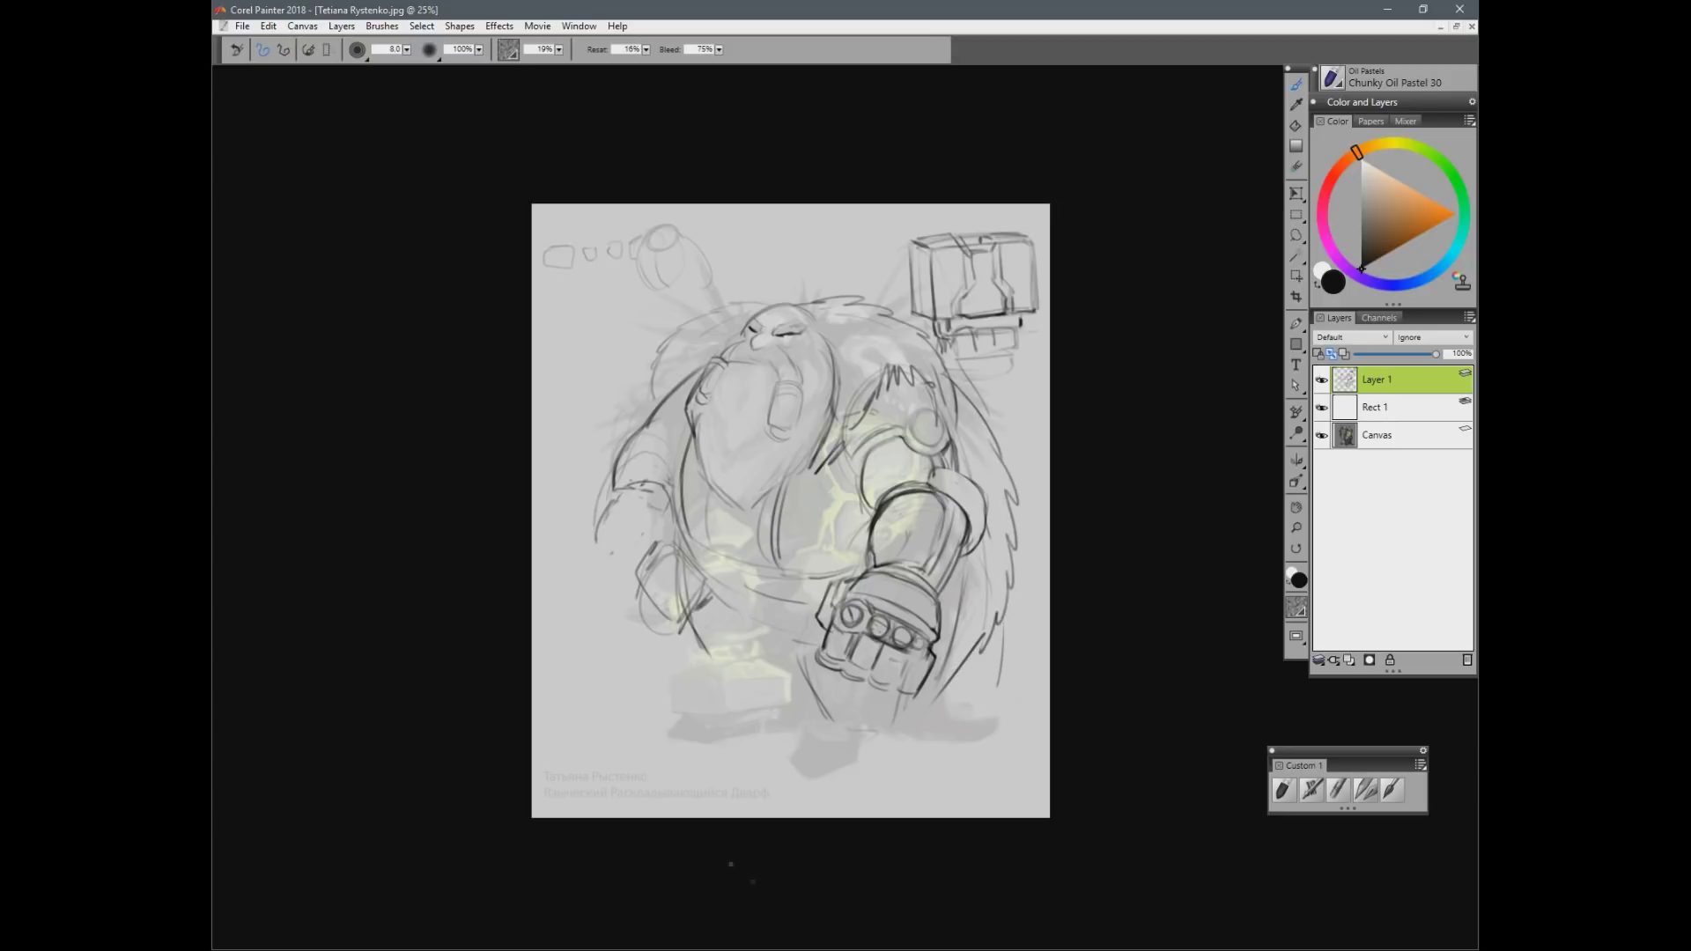
Step: Clean up the lines around the small hand and the lower belly
{"action": "left_click_drag", "start_coordinate": [704, 608], "coordinate": [717, 641]}
{"action": "left_click_drag", "start_coordinate": [711, 636], "coordinate": [704, 658]}
{"action": "key", "text": "n"}
{"action": "key", "text": "b"}
{"action": "left_click_drag", "start_coordinate": [740, 661], "coordinate": [746, 677]}
Step: Give the dwarf a cigar in the mouth and a dark eye patch with a strap across the head
{"action": "left_click_drag", "start_coordinate": [732, 364], "coordinate": [708, 435]}
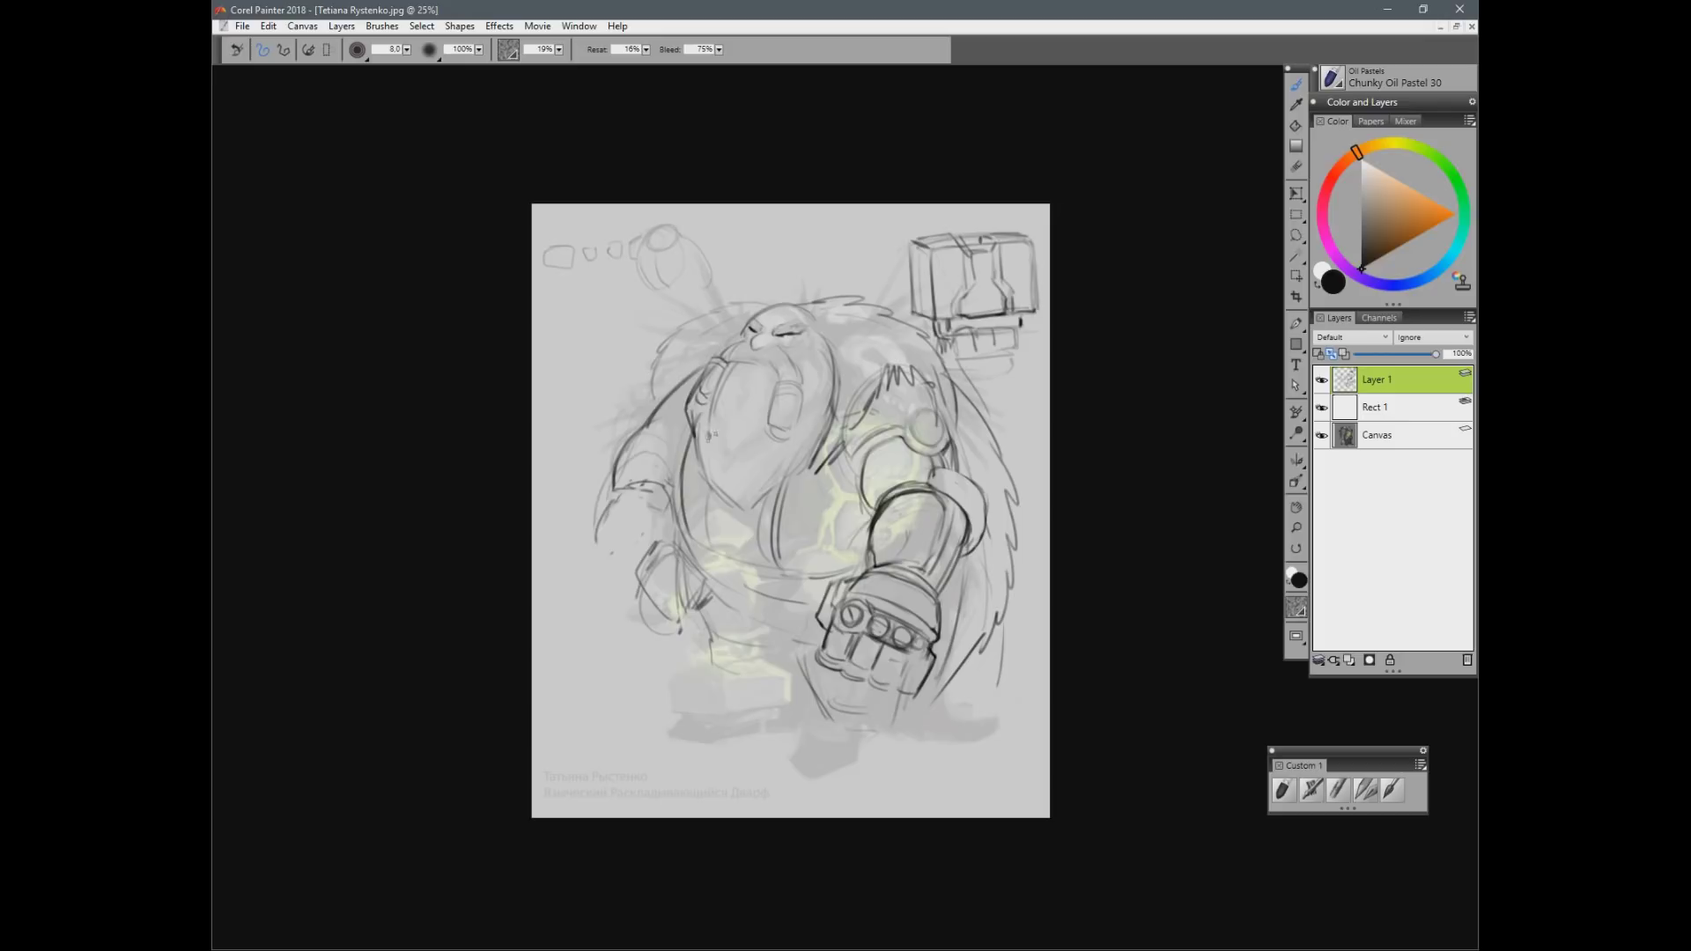
{"action": "left_click_drag", "start_coordinate": [741, 362], "coordinate": [708, 341]}
{"action": "mouse_move", "coordinate": [710, 340]}
{"action": "left_mouse_down"}
{"action": "mouse_move", "coordinate": [746, 356]}
{"action": "mouse_move", "coordinate": [718, 353]}
{"action": "mouse_move", "coordinate": [791, 344]}
{"action": "mouse_move", "coordinate": [797, 311]}
{"action": "mouse_move", "coordinate": [820, 334]}
{"action": "left_mouse_up"}
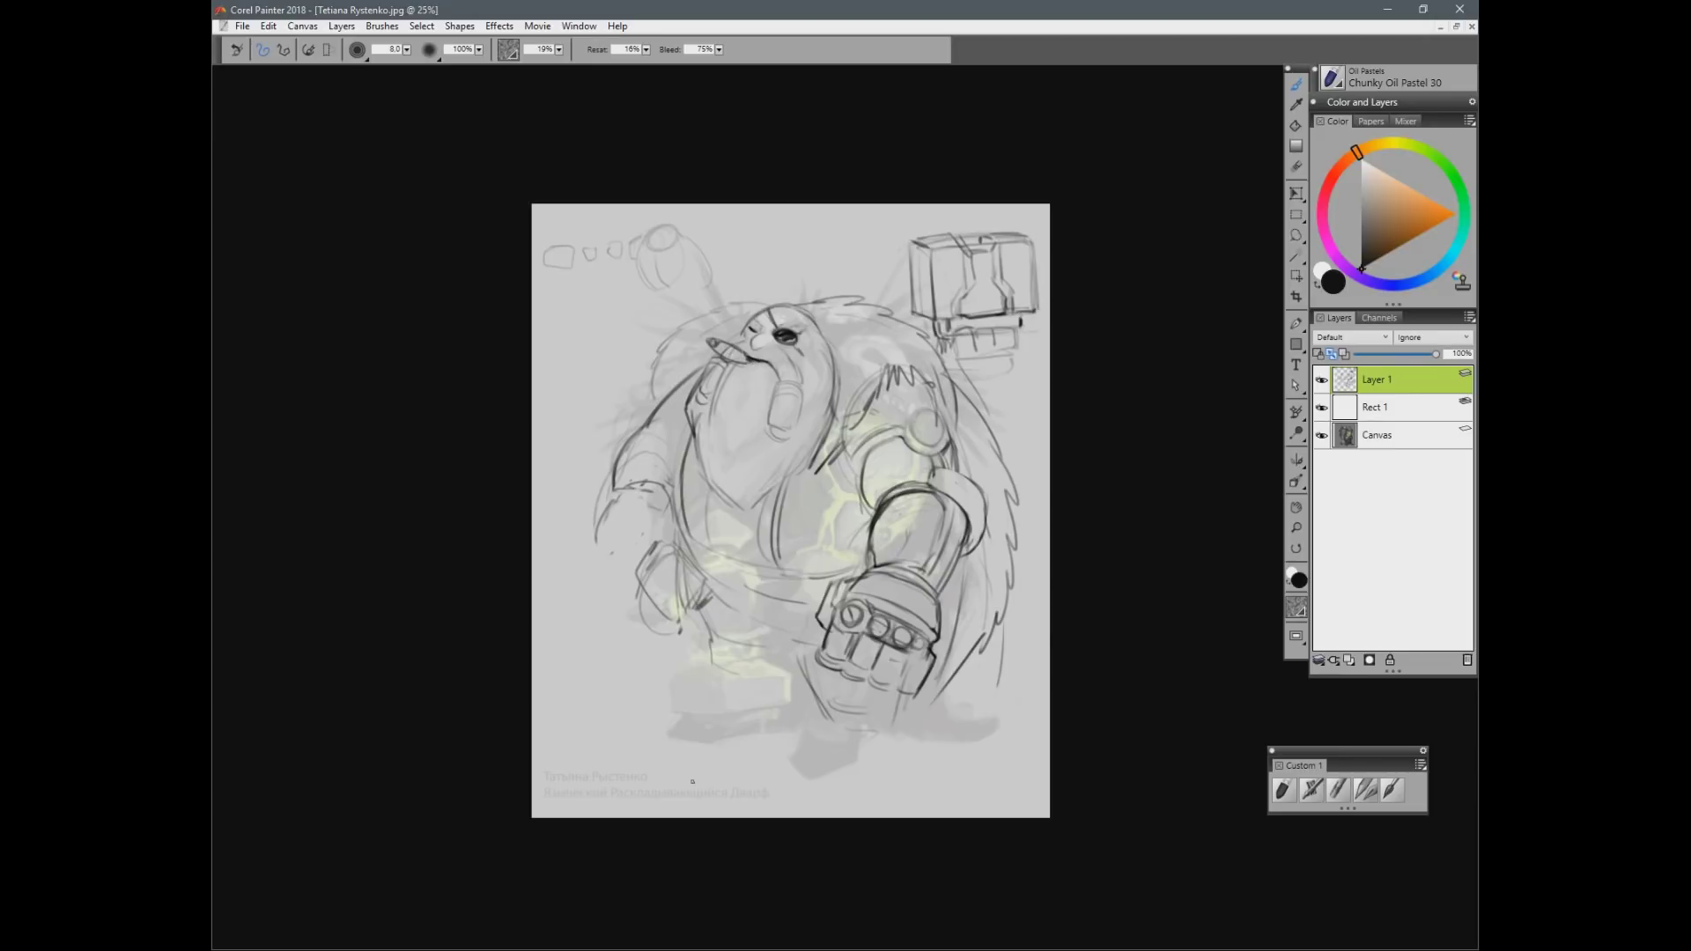
Step: Rework the vest's edges on both sides of the beard down to the belt
{"action": "mouse_move", "coordinate": [790, 515]}
{"action": "left_mouse_down"}
{"action": "mouse_move", "coordinate": [838, 501]}
{"action": "mouse_move", "coordinate": [814, 572]}
{"action": "mouse_move", "coordinate": [847, 571]}
{"action": "mouse_move", "coordinate": [783, 599]}
{"action": "left_mouse_up"}
{"action": "key", "text": "n"}
{"action": "key", "text": "b"}
{"action": "left_click_drag", "start_coordinate": [786, 600], "coordinate": [821, 602]}
{"action": "left_click_drag", "start_coordinate": [706, 480], "coordinate": [706, 552]}
{"action": "left_click_drag", "start_coordinate": [684, 475], "coordinate": [706, 570]}
Step: Compare the sketch with the original dwarf by toggling the visibility of Layer 1 and Rect 1
{"action": "left_click", "coordinate": [1321, 380]}
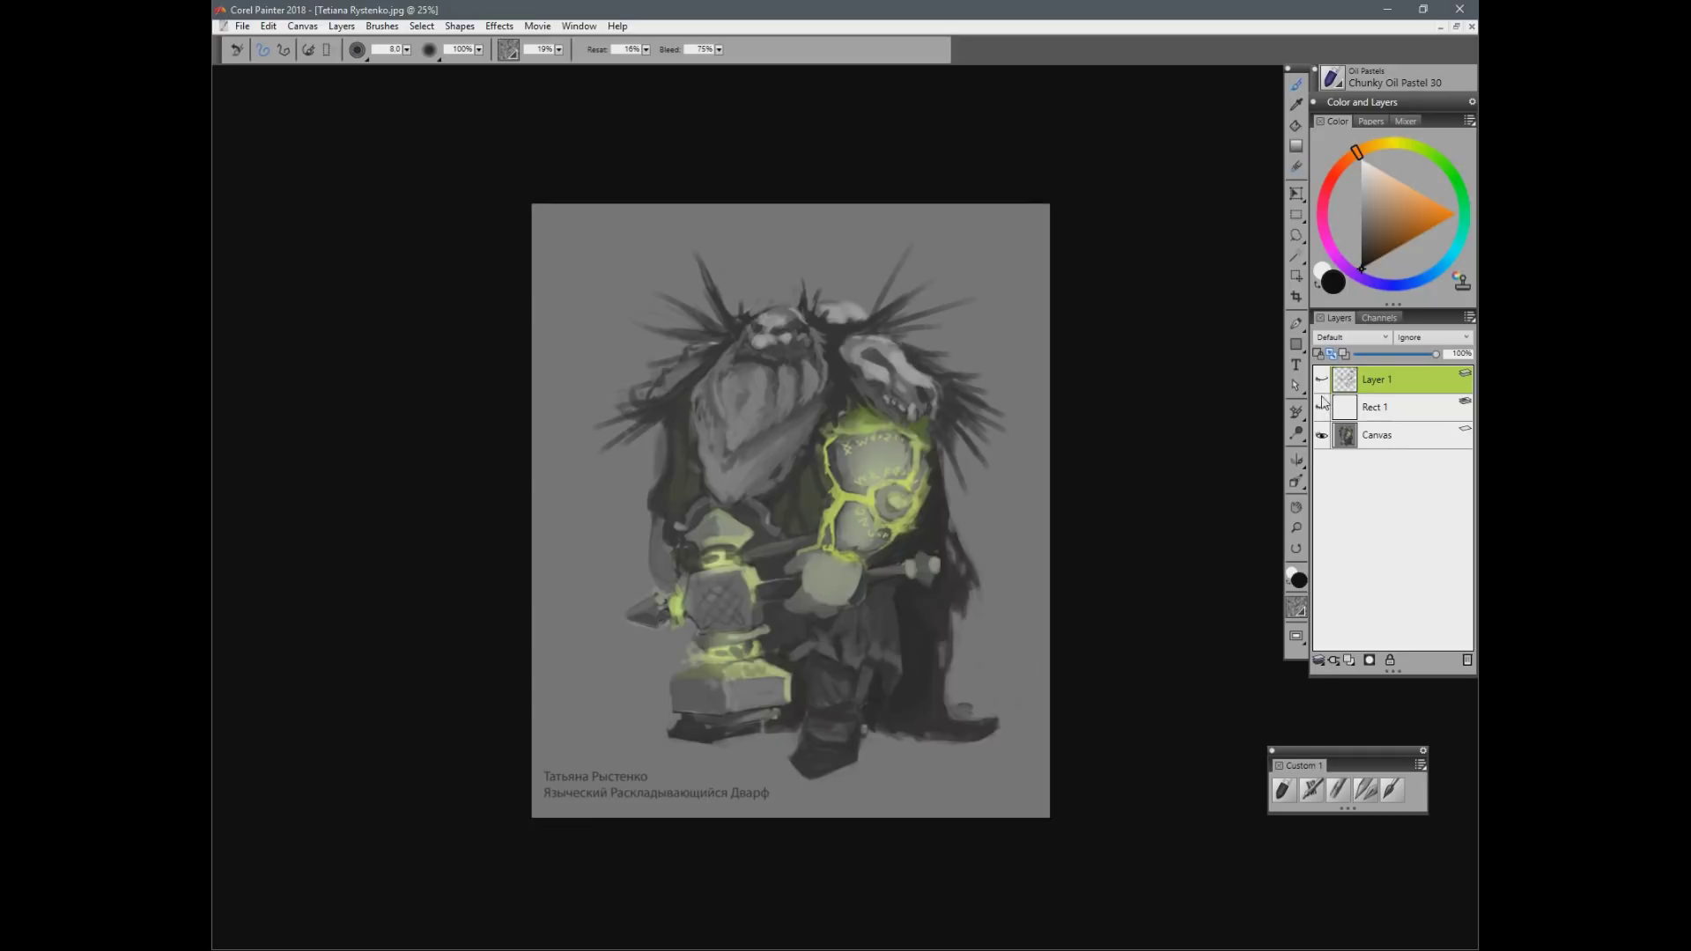
{"action": "left_click", "coordinate": [1321, 407]}
{"action": "left_click", "coordinate": [1321, 379]}
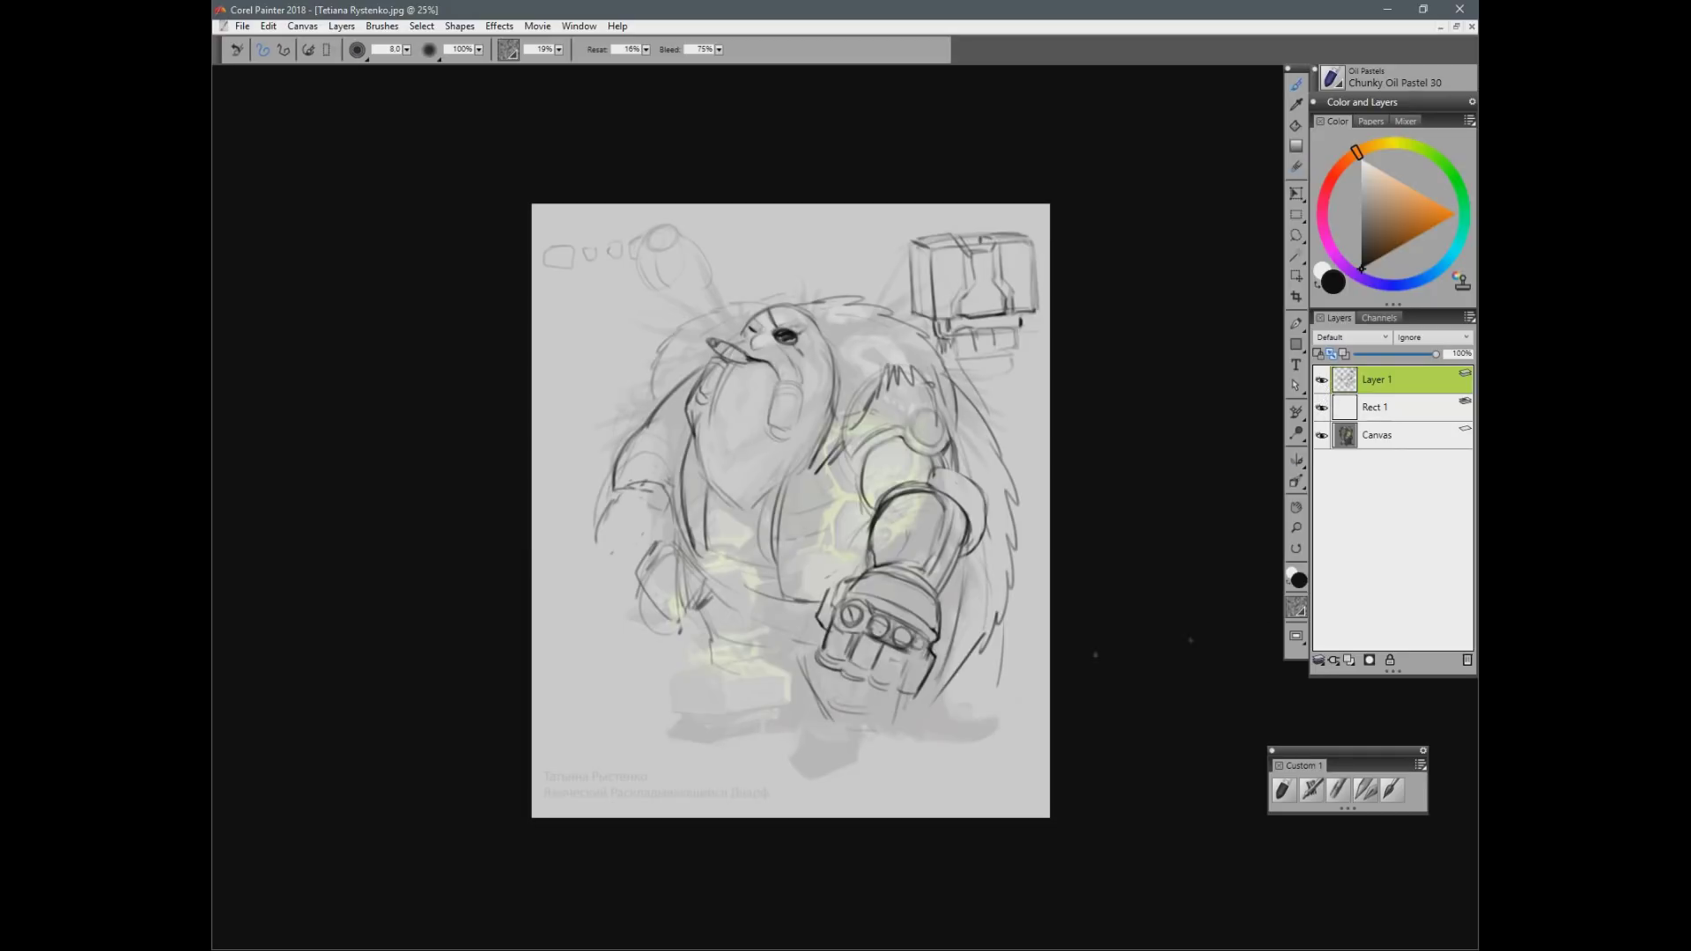
Step: Erase the smaller lowered arm and redraw it bent outwards with a fist gripping a long vertical shaft
{"action": "mouse_move", "coordinate": [659, 506]}
{"action": "left_mouse_down"}
{"action": "mouse_move", "coordinate": [666, 524]}
{"action": "mouse_move", "coordinate": [631, 566]}
{"action": "left_mouse_up"}
{"action": "key", "text": "n"}
{"action": "mouse_move", "coordinate": [656, 414]}
{"action": "left_mouse_down"}
{"action": "mouse_move", "coordinate": [607, 528]}
{"action": "mouse_move", "coordinate": [639, 563]}
{"action": "left_mouse_up"}
{"action": "key", "text": "b"}
{"action": "left_click_drag", "start_coordinate": [606, 398], "coordinate": [669, 429]}
{"action": "left_click_drag", "start_coordinate": [599, 423], "coordinate": [634, 471]}
{"action": "left_click_drag", "start_coordinate": [608, 333], "coordinate": [601, 562]}
{"action": "mouse_move", "coordinate": [614, 313]}
{"action": "left_mouse_down"}
{"action": "mouse_move", "coordinate": [614, 595]}
{"action": "mouse_move", "coordinate": [586, 405]}
{"action": "mouse_move", "coordinate": [580, 467]}
{"action": "mouse_move", "coordinate": [599, 384]}
{"action": "mouse_move", "coordinate": [623, 429]}
{"action": "mouse_move", "coordinate": [577, 445]}
{"action": "mouse_move", "coordinate": [621, 466]}
{"action": "mouse_move", "coordinate": [652, 407]}
{"action": "mouse_move", "coordinate": [669, 407]}
{"action": "left_mouse_up"}
{"action": "key", "text": "n"}
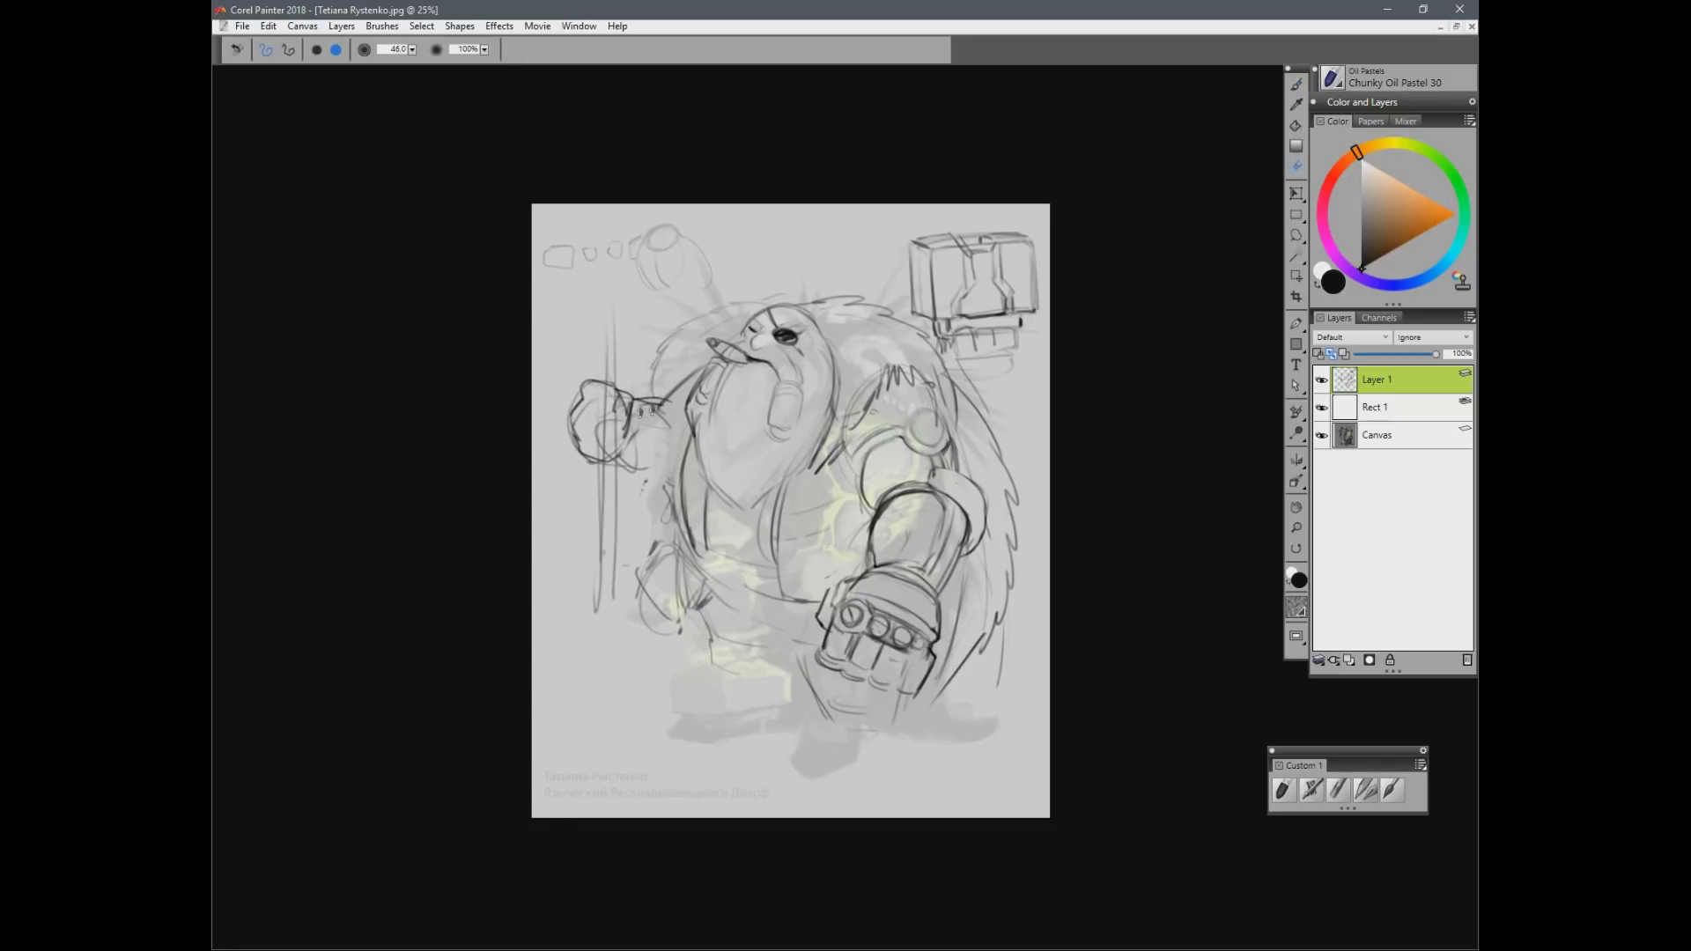
Step: Block in a large hammer head on top of the shaft with a double lower edge and vertical sides
{"action": "key", "text": "b"}
{"action": "left_click_drag", "start_coordinate": [603, 352], "coordinate": [599, 378]}
{"action": "left_click_drag", "start_coordinate": [559, 296], "coordinate": [689, 301]}
{"action": "left_click_drag", "start_coordinate": [563, 305], "coordinate": [666, 313]}
{"action": "mouse_move", "coordinate": [544, 282]}
{"action": "left_mouse_down"}
{"action": "mouse_move", "coordinate": [683, 291]}
{"action": "mouse_move", "coordinate": [682, 310]}
{"action": "left_mouse_up"}
{"action": "left_click_drag", "start_coordinate": [696, 217], "coordinate": [694, 293]}
{"action": "left_click_drag", "start_coordinate": [570, 205], "coordinate": [569, 284]}
{"action": "left_click_drag", "start_coordinate": [539, 212], "coordinate": [538, 290]}
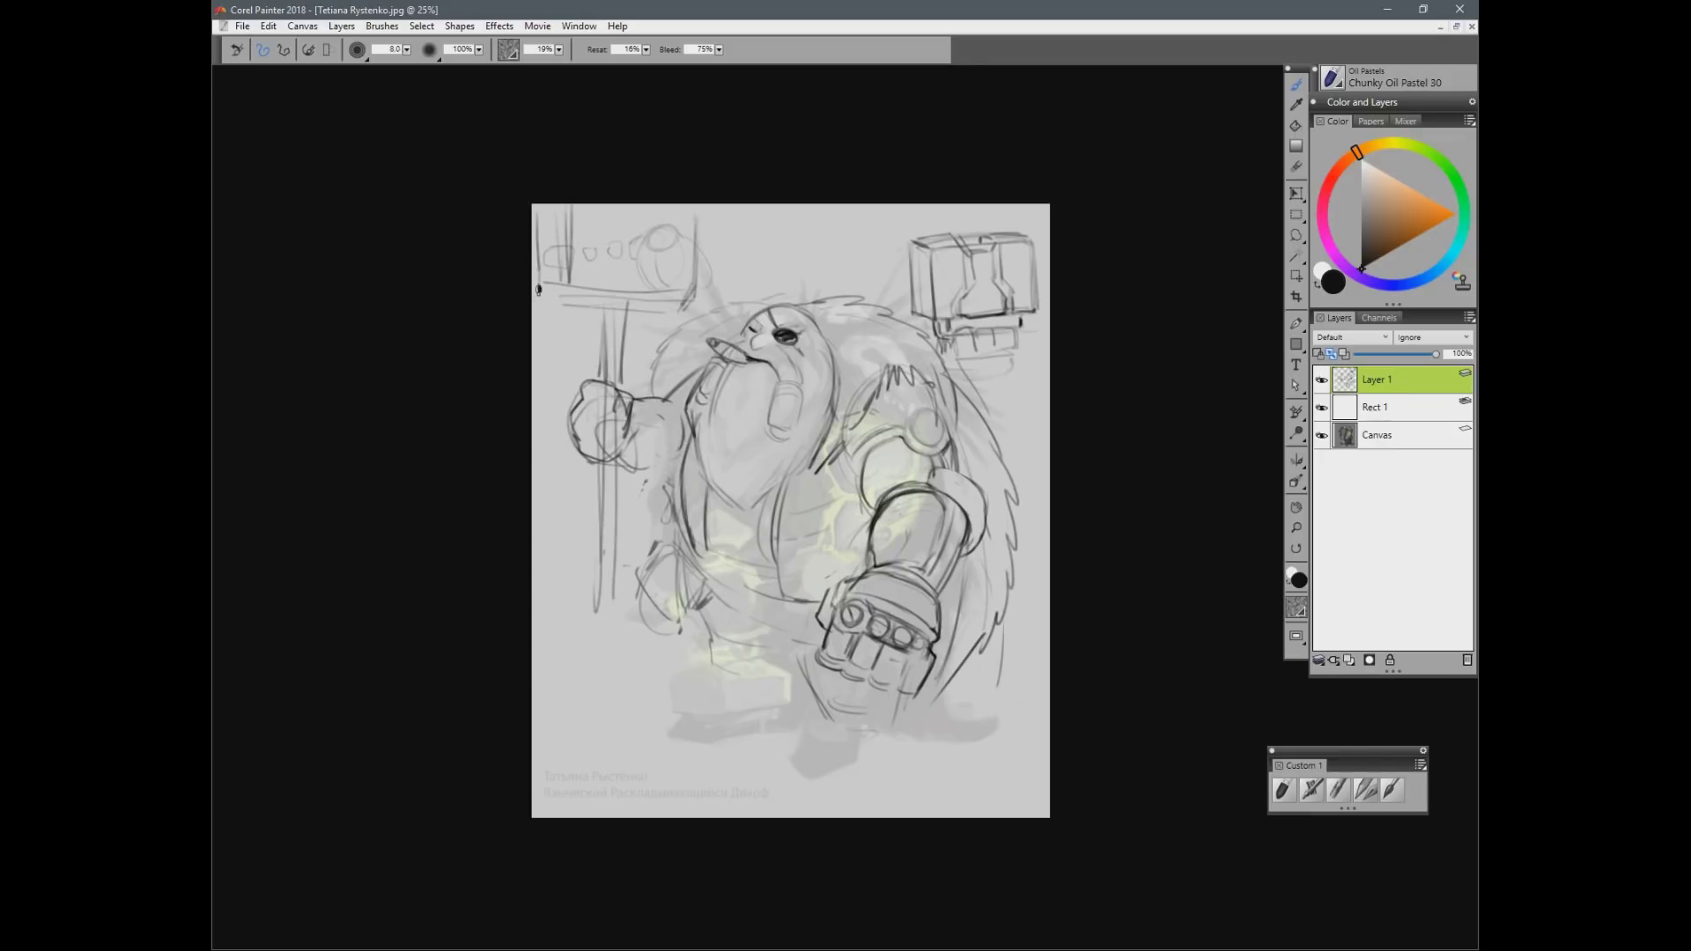
Step: Refine the hammer head with rounded corners, curved end bands and a central fitting, erasing stray lines
{"action": "left_click_drag", "start_coordinate": [579, 209], "coordinate": [685, 214]}
{"action": "left_click_drag", "start_coordinate": [534, 258], "coordinate": [561, 302]}
{"action": "mouse_move", "coordinate": [542, 212]}
{"action": "left_mouse_down"}
{"action": "mouse_move", "coordinate": [537, 284]}
{"action": "mouse_move", "coordinate": [563, 303]}
{"action": "left_mouse_up"}
{"action": "mouse_move", "coordinate": [574, 211]}
{"action": "left_mouse_down"}
{"action": "mouse_move", "coordinate": [573, 286]}
{"action": "mouse_move", "coordinate": [608, 304]}
{"action": "left_mouse_up"}
{"action": "mouse_move", "coordinate": [647, 218]}
{"action": "left_mouse_down"}
{"action": "mouse_move", "coordinate": [638, 297]}
{"action": "mouse_move", "coordinate": [682, 304]}
{"action": "left_mouse_up"}
{"action": "mouse_move", "coordinate": [694, 226]}
{"action": "left_mouse_down"}
{"action": "mouse_move", "coordinate": [683, 305]}
{"action": "mouse_move", "coordinate": [667, 307]}
{"action": "left_mouse_up"}
{"action": "key", "text": "n"}
{"action": "key", "text": "b"}
{"action": "left_click_drag", "start_coordinate": [695, 231], "coordinate": [687, 313]}
{"action": "key", "text": "n"}
{"action": "mouse_move", "coordinate": [690, 209]}
{"action": "left_mouse_down"}
{"action": "mouse_move", "coordinate": [607, 251]}
{"action": "mouse_move", "coordinate": [665, 252]}
{"action": "mouse_move", "coordinate": [590, 309]}
{"action": "mouse_move", "coordinate": [605, 312]}
{"action": "mouse_move", "coordinate": [594, 356]}
{"action": "mouse_move", "coordinate": [626, 356]}
{"action": "mouse_move", "coordinate": [608, 359]}
{"action": "mouse_move", "coordinate": [614, 286]}
{"action": "mouse_move", "coordinate": [634, 285]}
{"action": "mouse_move", "coordinate": [610, 300]}
{"action": "mouse_move", "coordinate": [637, 283]}
{"action": "mouse_move", "coordinate": [599, 302]}
{"action": "left_mouse_up"}
{"action": "key", "text": "b"}
Step: Extend the hammer's shaft below the fist and finish it with a thicker grip end
{"action": "left_click_drag", "start_coordinate": [621, 405], "coordinate": [622, 581]}
{"action": "left_click_drag", "start_coordinate": [599, 480], "coordinate": [597, 630]}
{"action": "mouse_move", "coordinate": [595, 556]}
{"action": "left_mouse_down"}
{"action": "mouse_move", "coordinate": [594, 627]}
{"action": "mouse_move", "coordinate": [627, 577]}
{"action": "mouse_move", "coordinate": [627, 642]}
{"action": "left_mouse_up"}
{"action": "left_click_drag", "start_coordinate": [601, 652], "coordinate": [621, 653]}
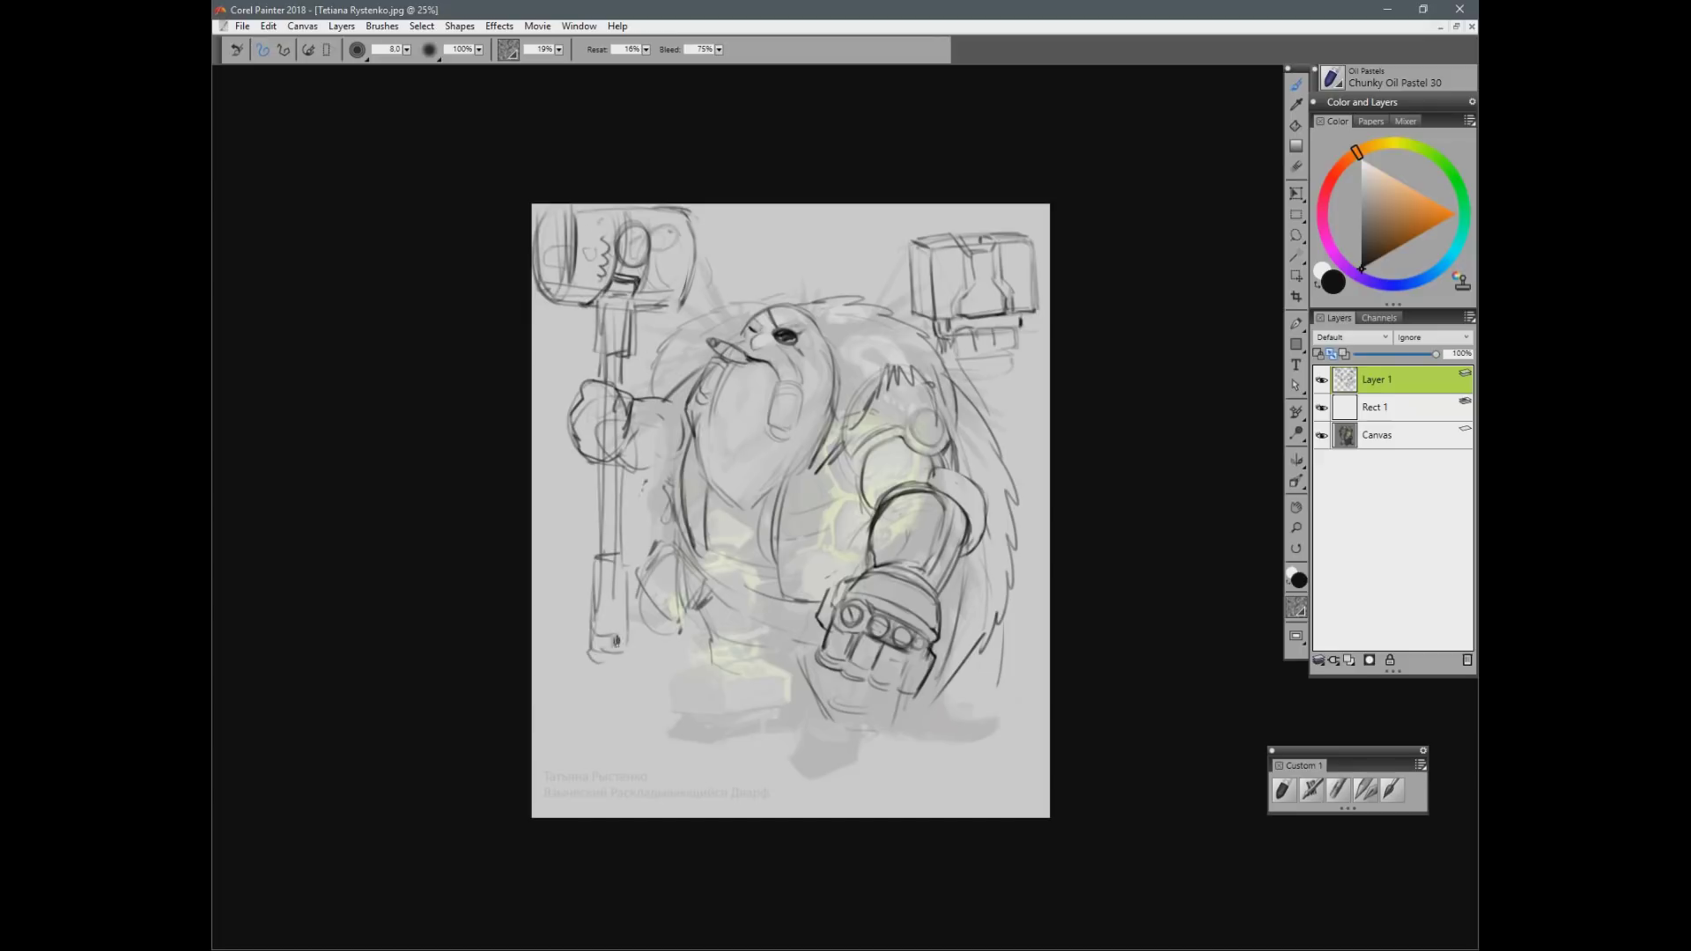
Step: Switch to the hooded warlock picture, fade it with a white rectangle at 60% opacity, and add a new layer
{"action": "left_click", "coordinate": [1440, 28]}
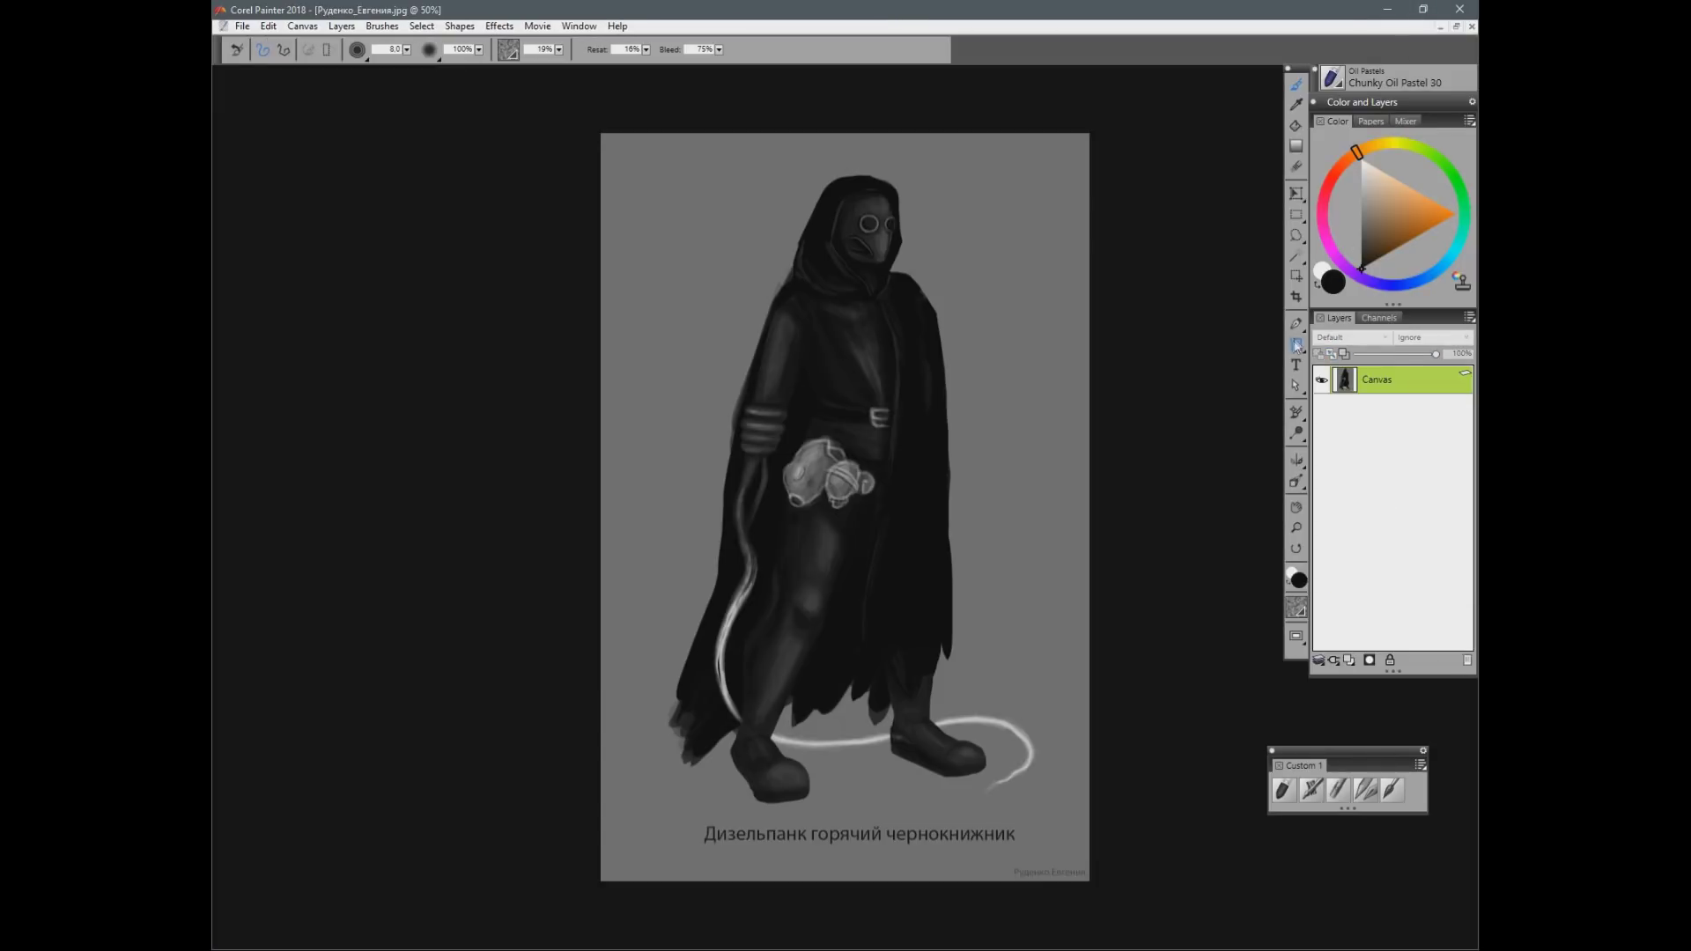
{"action": "left_click", "coordinate": [1297, 346]}
{"action": "left_click_drag", "start_coordinate": [598, 130], "coordinate": [1101, 892]}
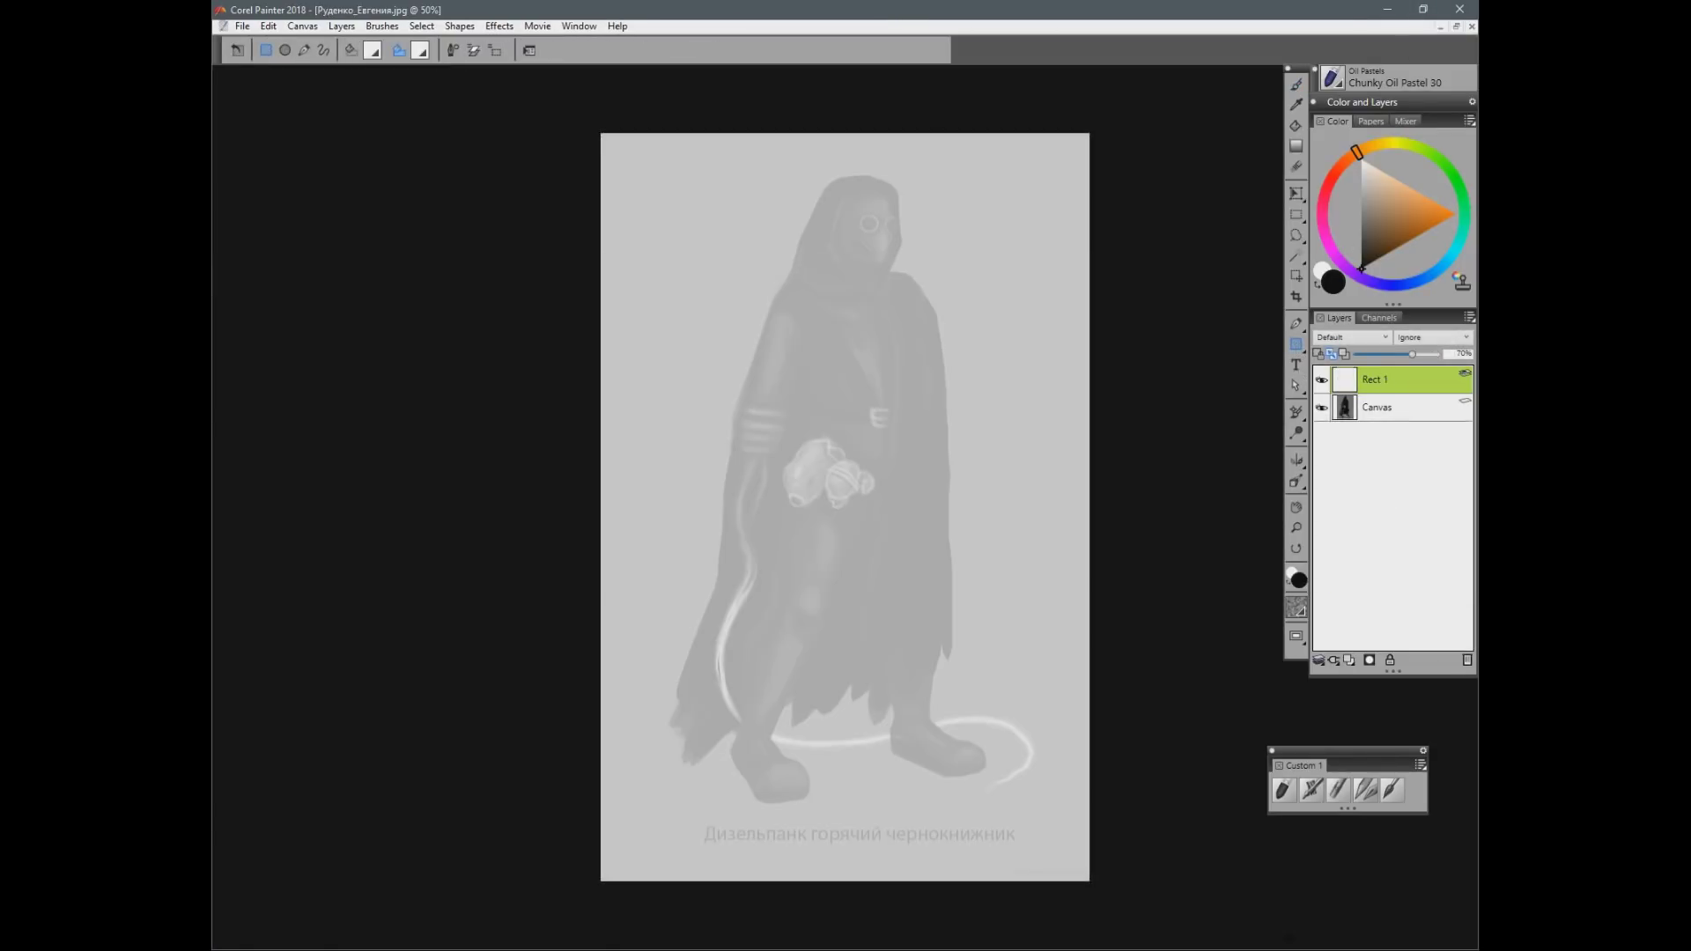
{"action": "key", "text": "b"}
{"action": "left_click", "coordinate": [1404, 354]}
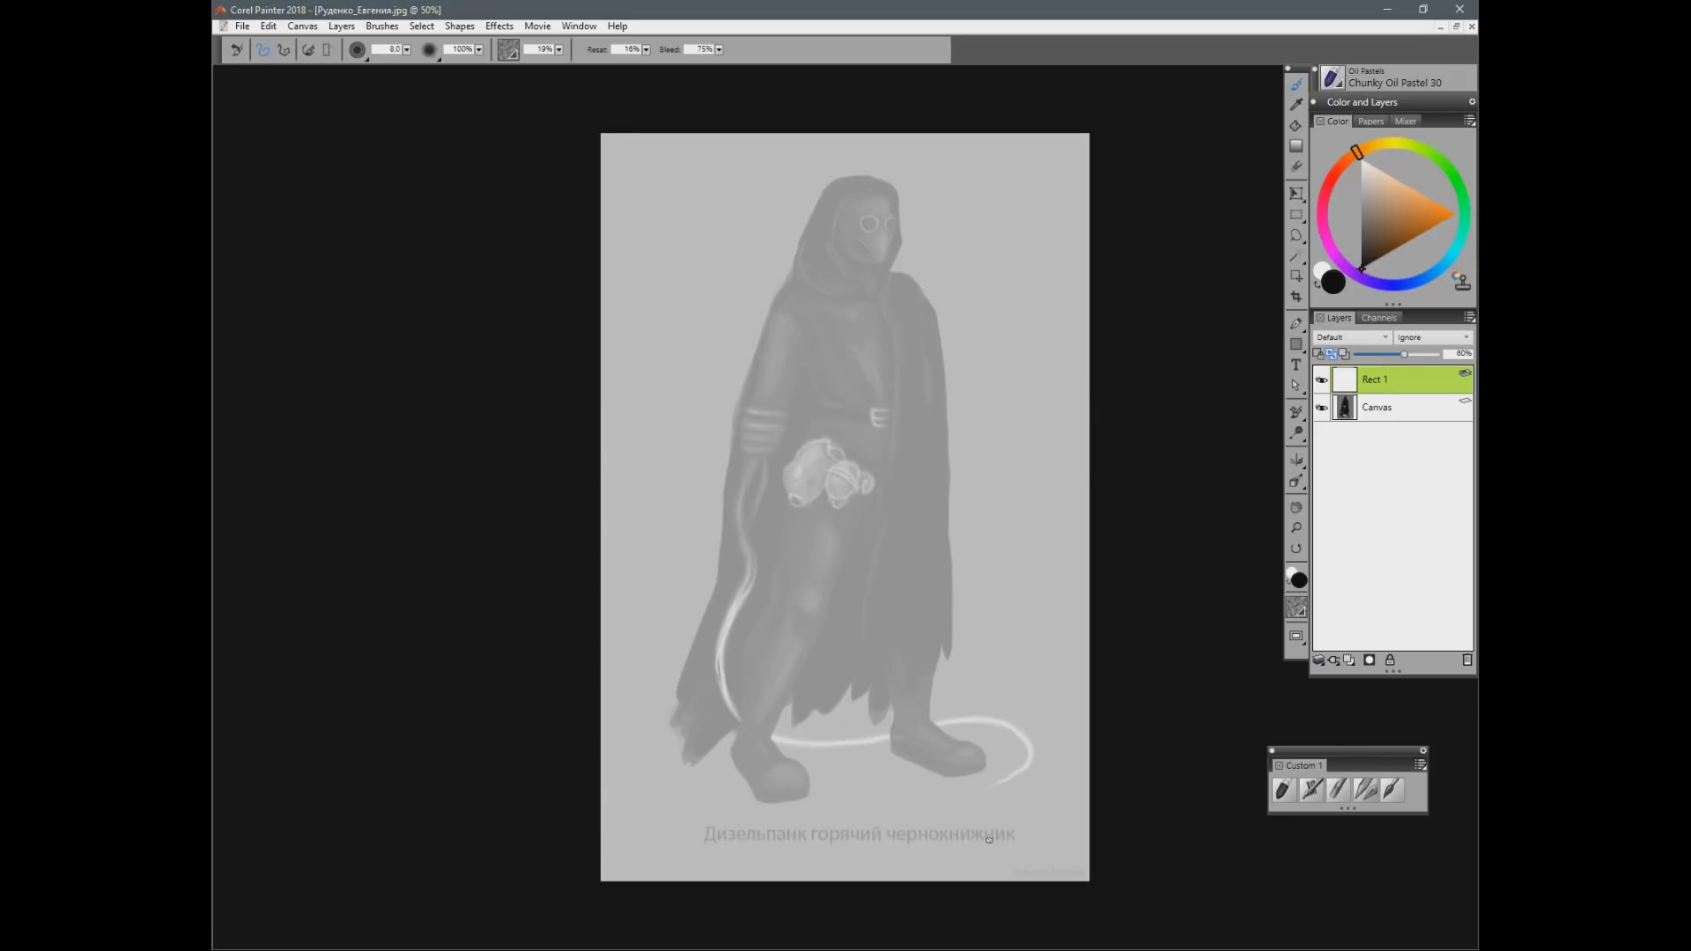
{"action": "key", "text": "ctrl+shift+n"}
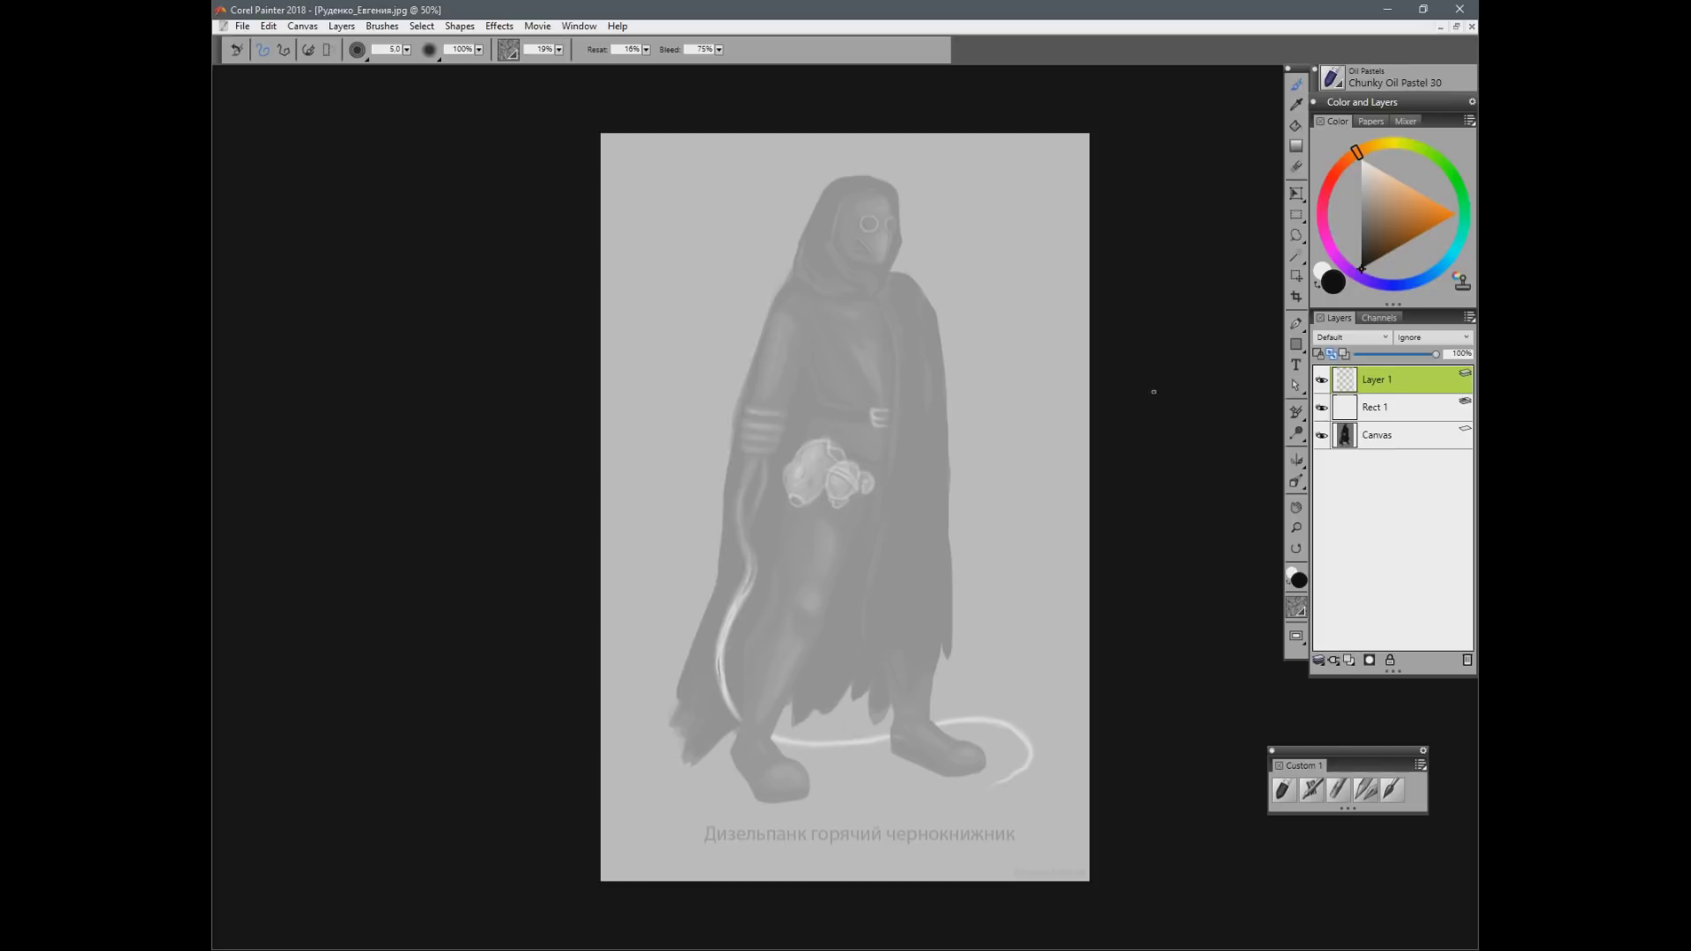
Step: Outline the warlock's shoulders and a bent arm reaching to the belt, and undo the long whip curves from the hand
{"action": "left_click_drag", "start_coordinate": [809, 285], "coordinate": [767, 320]}
{"action": "mouse_move", "coordinate": [885, 287]}
{"action": "left_mouse_down"}
{"action": "mouse_move", "coordinate": [927, 315]}
{"action": "mouse_move", "coordinate": [962, 439]}
{"action": "left_mouse_up"}
{"action": "mouse_move", "coordinate": [763, 344]}
{"action": "left_mouse_down"}
{"action": "mouse_move", "coordinate": [735, 439]}
{"action": "mouse_move", "coordinate": [736, 415]}
{"action": "mouse_move", "coordinate": [777, 425]}
{"action": "mouse_move", "coordinate": [812, 468]}
{"action": "mouse_move", "coordinate": [766, 457]}
{"action": "mouse_move", "coordinate": [744, 440]}
{"action": "mouse_move", "coordinate": [816, 452]}
{"action": "mouse_move", "coordinate": [779, 451]}
{"action": "mouse_move", "coordinate": [784, 481]}
{"action": "mouse_move", "coordinate": [781, 437]}
{"action": "mouse_move", "coordinate": [867, 513]}
{"action": "mouse_move", "coordinate": [938, 629]}
{"action": "left_mouse_up"}
{"action": "left_click_drag", "start_coordinate": [803, 457], "coordinate": [894, 702]}
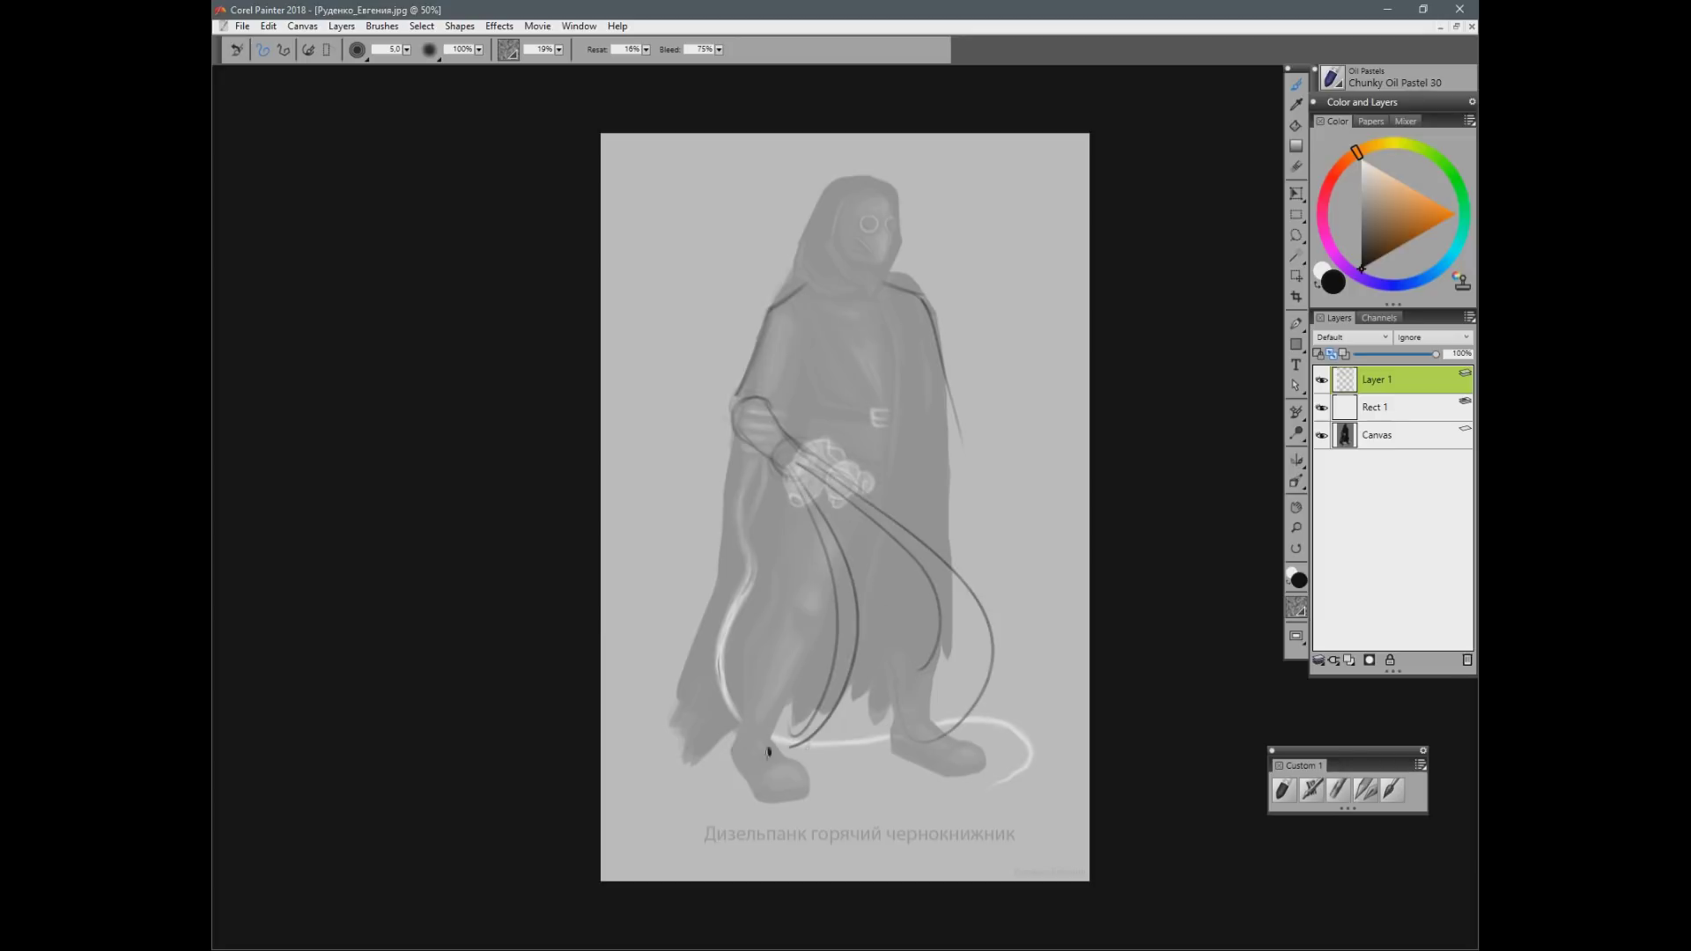
{"action": "key", "text": "ctrl+z"}
{"action": "key", "text": "ctrl+z"}
Step: Sketch the arm's inner edge, the coat opening, both legs with boots and the cloak's outer edge
{"action": "left_click_drag", "start_coordinate": [795, 359], "coordinate": [790, 371]}
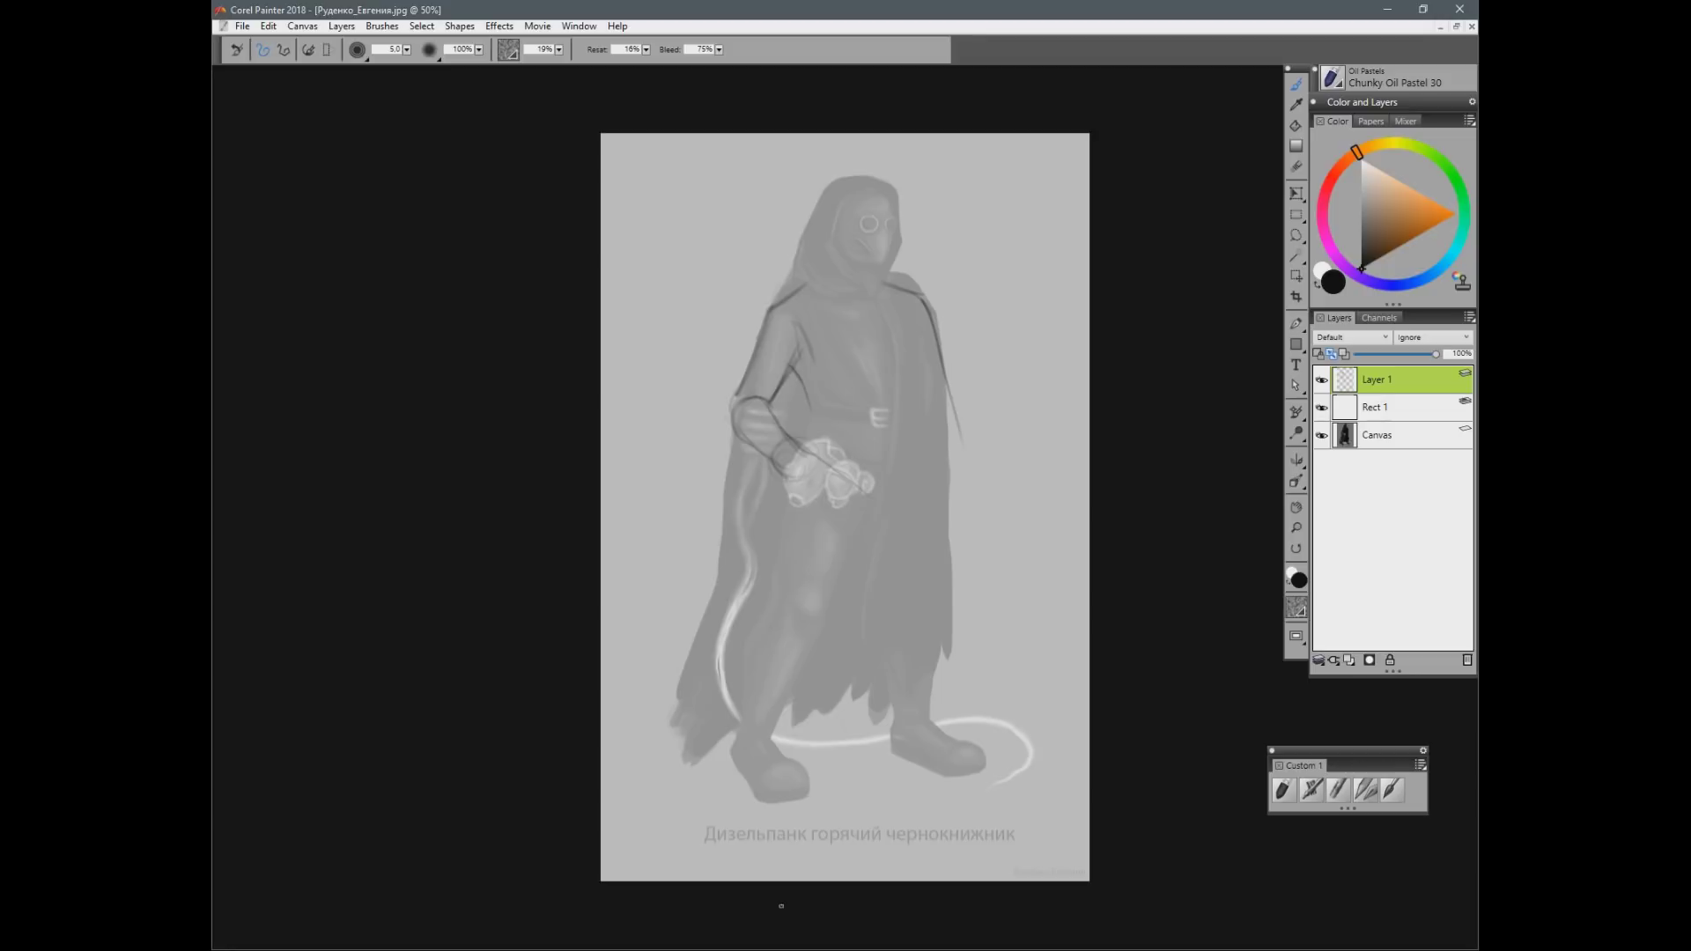
{"action": "left_click_drag", "start_coordinate": [872, 335], "coordinate": [881, 414]}
{"action": "left_click_drag", "start_coordinate": [809, 484], "coordinate": [725, 756]}
{"action": "left_click_drag", "start_coordinate": [764, 642], "coordinate": [729, 771]}
{"action": "left_click_drag", "start_coordinate": [789, 673], "coordinate": [763, 738]}
{"action": "mouse_move", "coordinate": [836, 527]}
{"action": "left_mouse_down"}
{"action": "mouse_move", "coordinate": [801, 654]}
{"action": "mouse_move", "coordinate": [850, 559]}
{"action": "left_mouse_up"}
{"action": "left_click_drag", "start_coordinate": [941, 491], "coordinate": [952, 727]}
{"action": "mouse_move", "coordinate": [907, 617]}
{"action": "left_mouse_down"}
{"action": "mouse_move", "coordinate": [924, 736]}
{"action": "mouse_move", "coordinate": [953, 745]}
{"action": "left_mouse_up"}
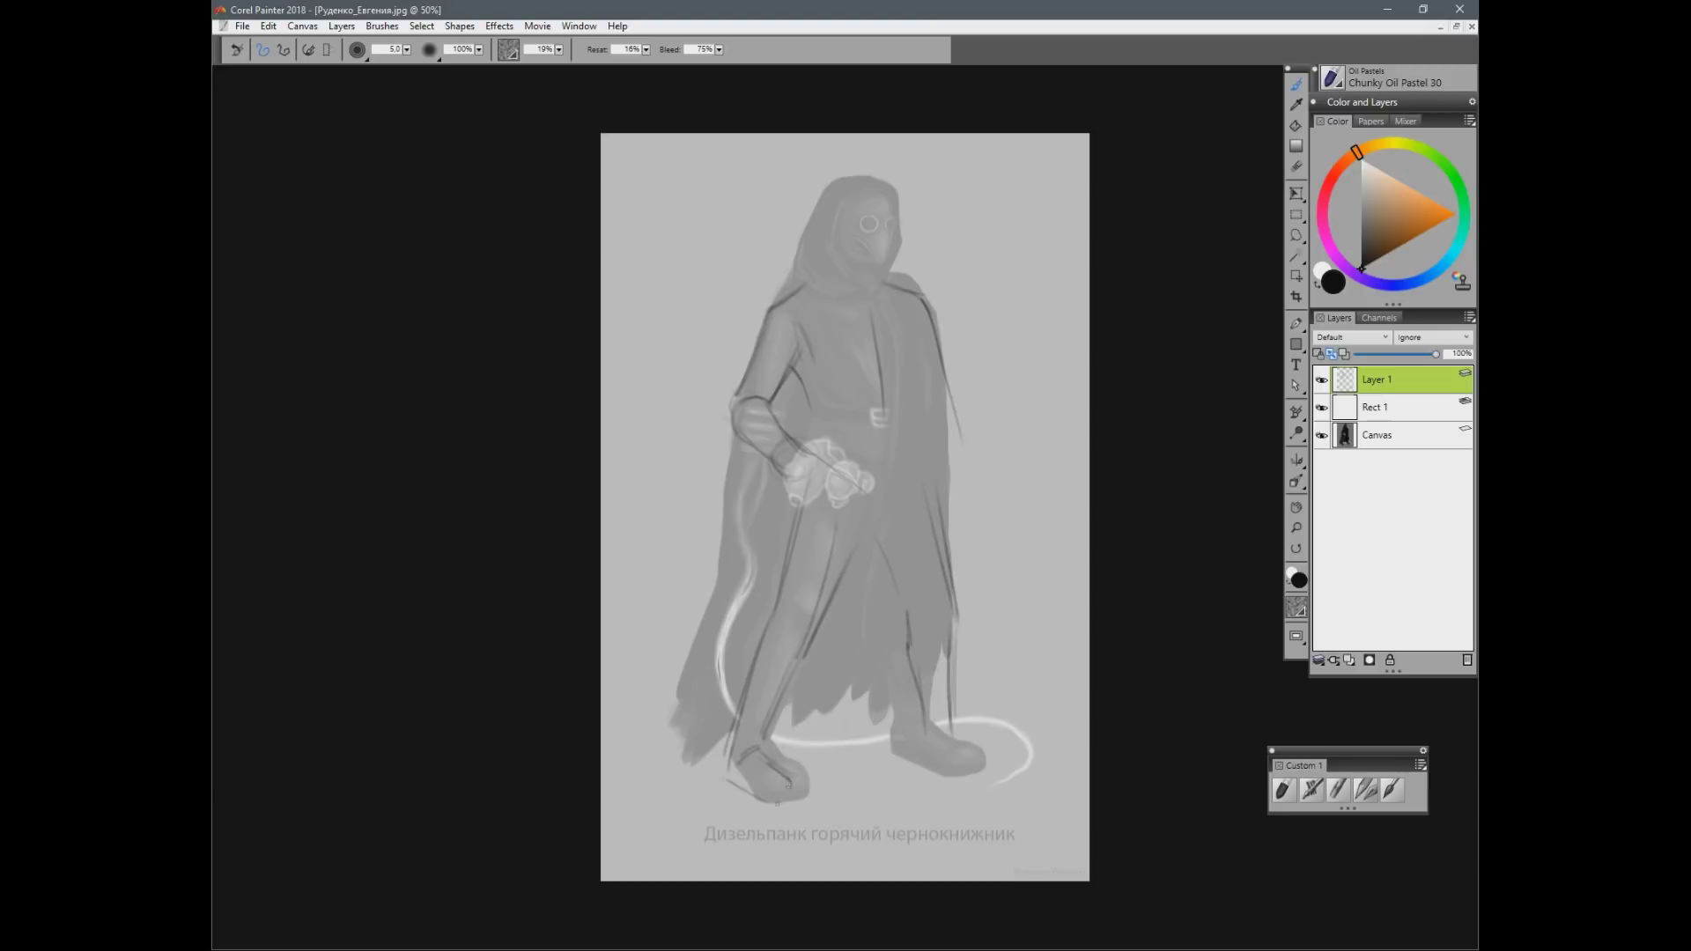
Step: Erase parts of the warlock's bent forearm and rework the arm and the side of the torso
{"action": "key", "text": "n"}
{"action": "key", "text": "b"}
{"action": "key", "text": "n"}
{"action": "mouse_move", "coordinate": [735, 440]}
{"action": "left_mouse_down"}
{"action": "mouse_move", "coordinate": [768, 352]}
{"action": "mouse_move", "coordinate": [789, 454]}
{"action": "left_mouse_up"}
{"action": "key", "text": "b"}
{"action": "mouse_move", "coordinate": [755, 393]}
{"action": "left_mouse_down"}
{"action": "mouse_move", "coordinate": [776, 302]}
{"action": "mouse_move", "coordinate": [799, 379]}
{"action": "mouse_move", "coordinate": [755, 395]}
{"action": "mouse_move", "coordinate": [802, 368]}
{"action": "mouse_move", "coordinate": [758, 441]}
{"action": "left_mouse_up"}
{"action": "key", "text": "n"}
{"action": "key", "text": "b"}
{"action": "mouse_move", "coordinate": [806, 355]}
{"action": "left_mouse_down"}
{"action": "mouse_move", "coordinate": [781, 400]}
{"action": "mouse_move", "coordinate": [869, 492]}
{"action": "mouse_move", "coordinate": [800, 522]}
{"action": "left_mouse_up"}
Step: Clear the remaining bent-arm lines from shoulder to hand and redraw the sleeve and forearm strokes
{"action": "key", "text": "n"}
{"action": "key", "text": "b"}
{"action": "left_click", "coordinate": [839, 385]}
{"action": "left_click_drag", "start_coordinate": [783, 393], "coordinate": [784, 446]}
{"action": "left_click_drag", "start_coordinate": [754, 387], "coordinate": [745, 410]}
{"action": "key", "text": "n"}
{"action": "mouse_move", "coordinate": [794, 323]}
{"action": "left_mouse_down"}
{"action": "mouse_move", "coordinate": [823, 291]}
{"action": "mouse_move", "coordinate": [753, 401]}
{"action": "left_mouse_up"}
{"action": "key", "text": "b"}
{"action": "key", "text": "n"}
{"action": "left_click_drag", "start_coordinate": [754, 404], "coordinate": [760, 459]}
{"action": "key", "text": "b"}
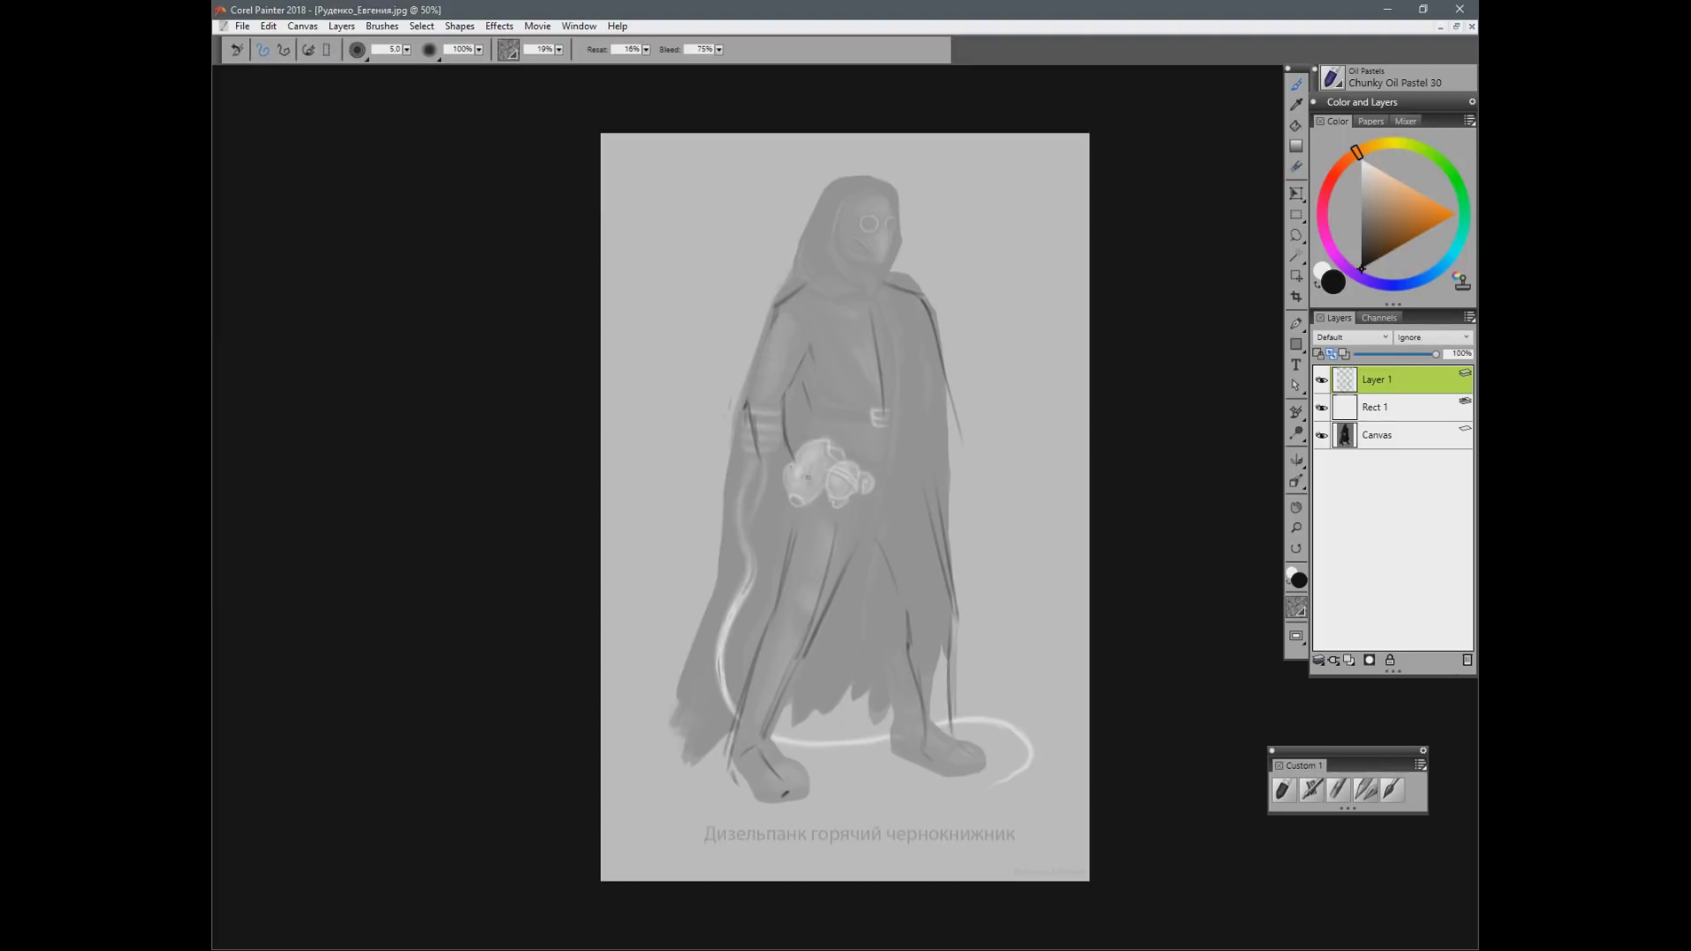
{"action": "left_click_drag", "start_coordinate": [807, 481], "coordinate": [799, 504]}
{"action": "left_click_drag", "start_coordinate": [751, 431], "coordinate": [775, 499]}
Step: Hide Rect 1 and Layer 1 to examine the original warlock painting
{"action": "left_click", "coordinate": [1322, 407]}
{"action": "left_click", "coordinate": [1322, 379]}
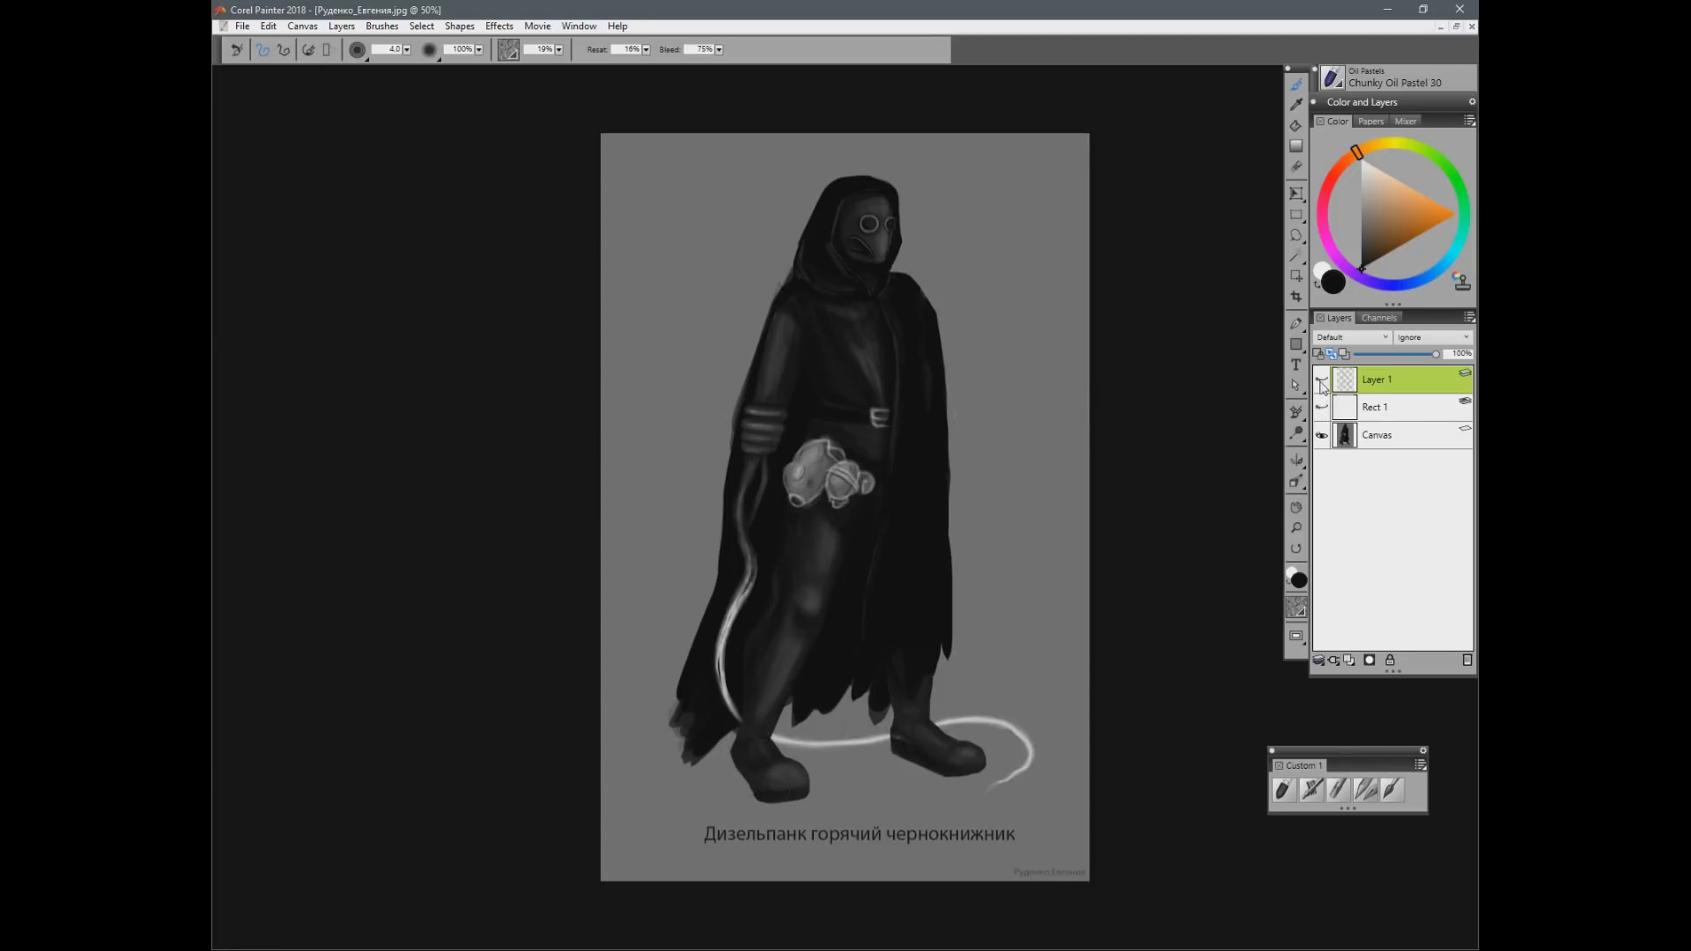
Step: Show Layer 1 and Rect 1 again and rework the warlock's bent arm from shoulder to hand
{"action": "left_click", "coordinate": [1322, 379]}
{"action": "left_click", "coordinate": [1322, 406]}
{"action": "key", "text": "n"}
{"action": "mouse_move", "coordinate": [796, 365]}
{"action": "left_mouse_down"}
{"action": "mouse_move", "coordinate": [748, 476]}
{"action": "mouse_move", "coordinate": [799, 498]}
{"action": "left_mouse_up"}
{"action": "key", "text": "b"}
{"action": "mouse_move", "coordinate": [781, 312]}
{"action": "left_mouse_down"}
{"action": "mouse_move", "coordinate": [756, 383]}
{"action": "mouse_move", "coordinate": [782, 410]}
{"action": "mouse_move", "coordinate": [766, 399]}
{"action": "mouse_move", "coordinate": [801, 494]}
{"action": "left_mouse_up"}
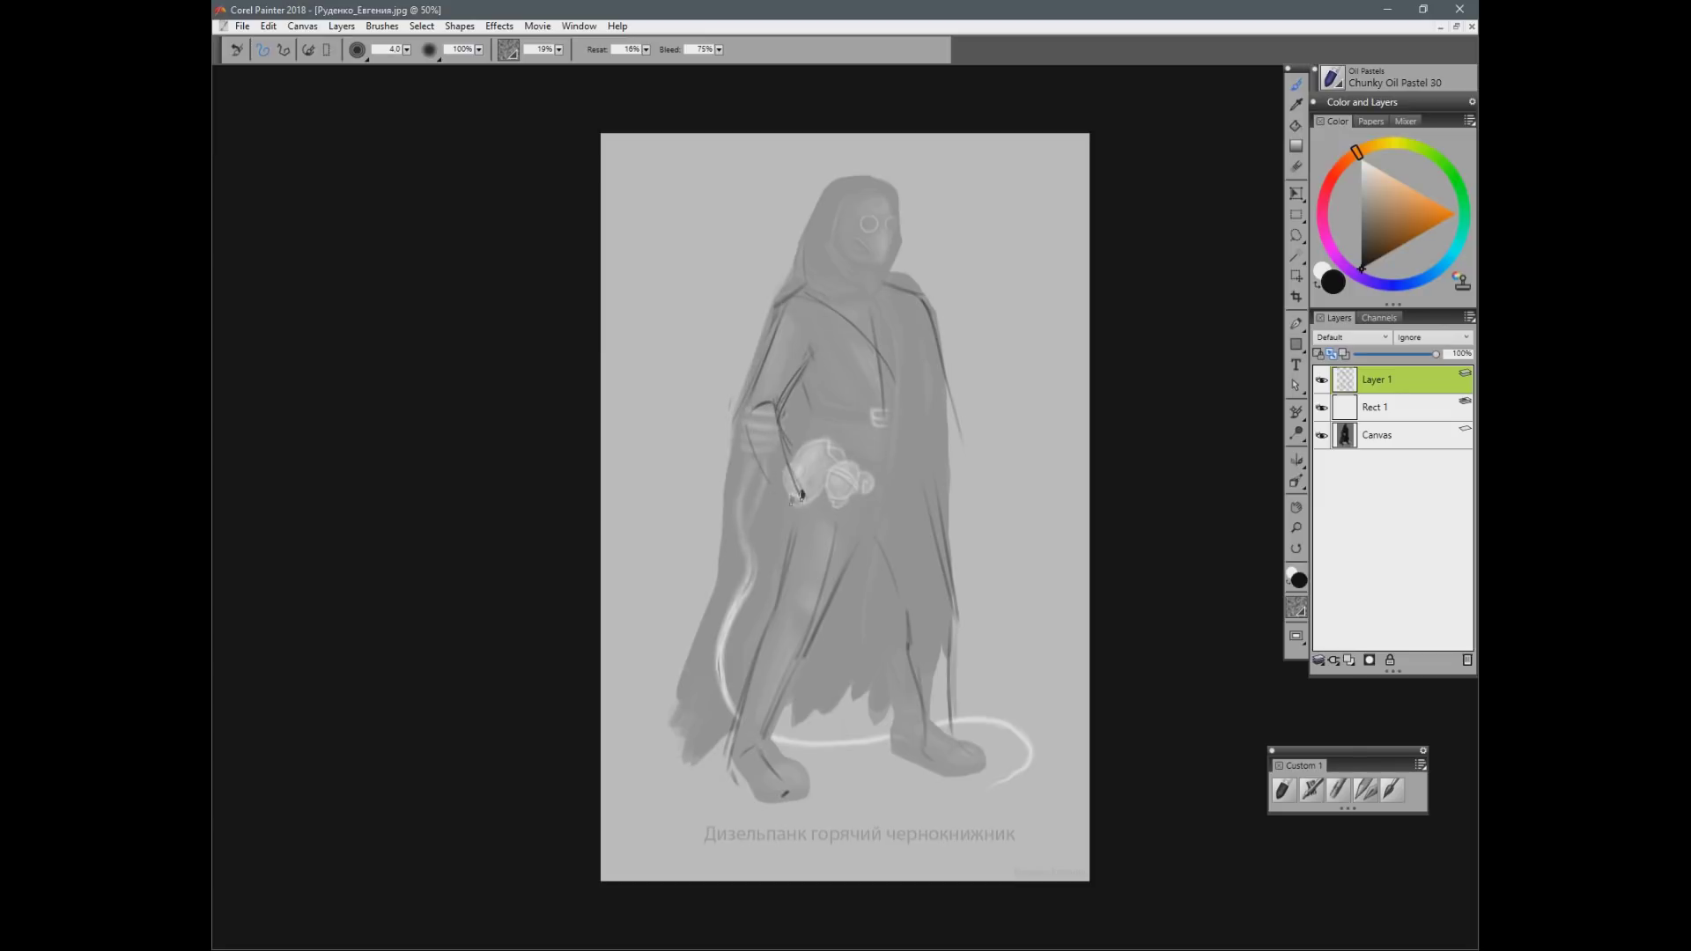
{"action": "left_click_drag", "start_coordinate": [816, 414], "coordinate": [822, 422]}
{"action": "key", "text": "n"}
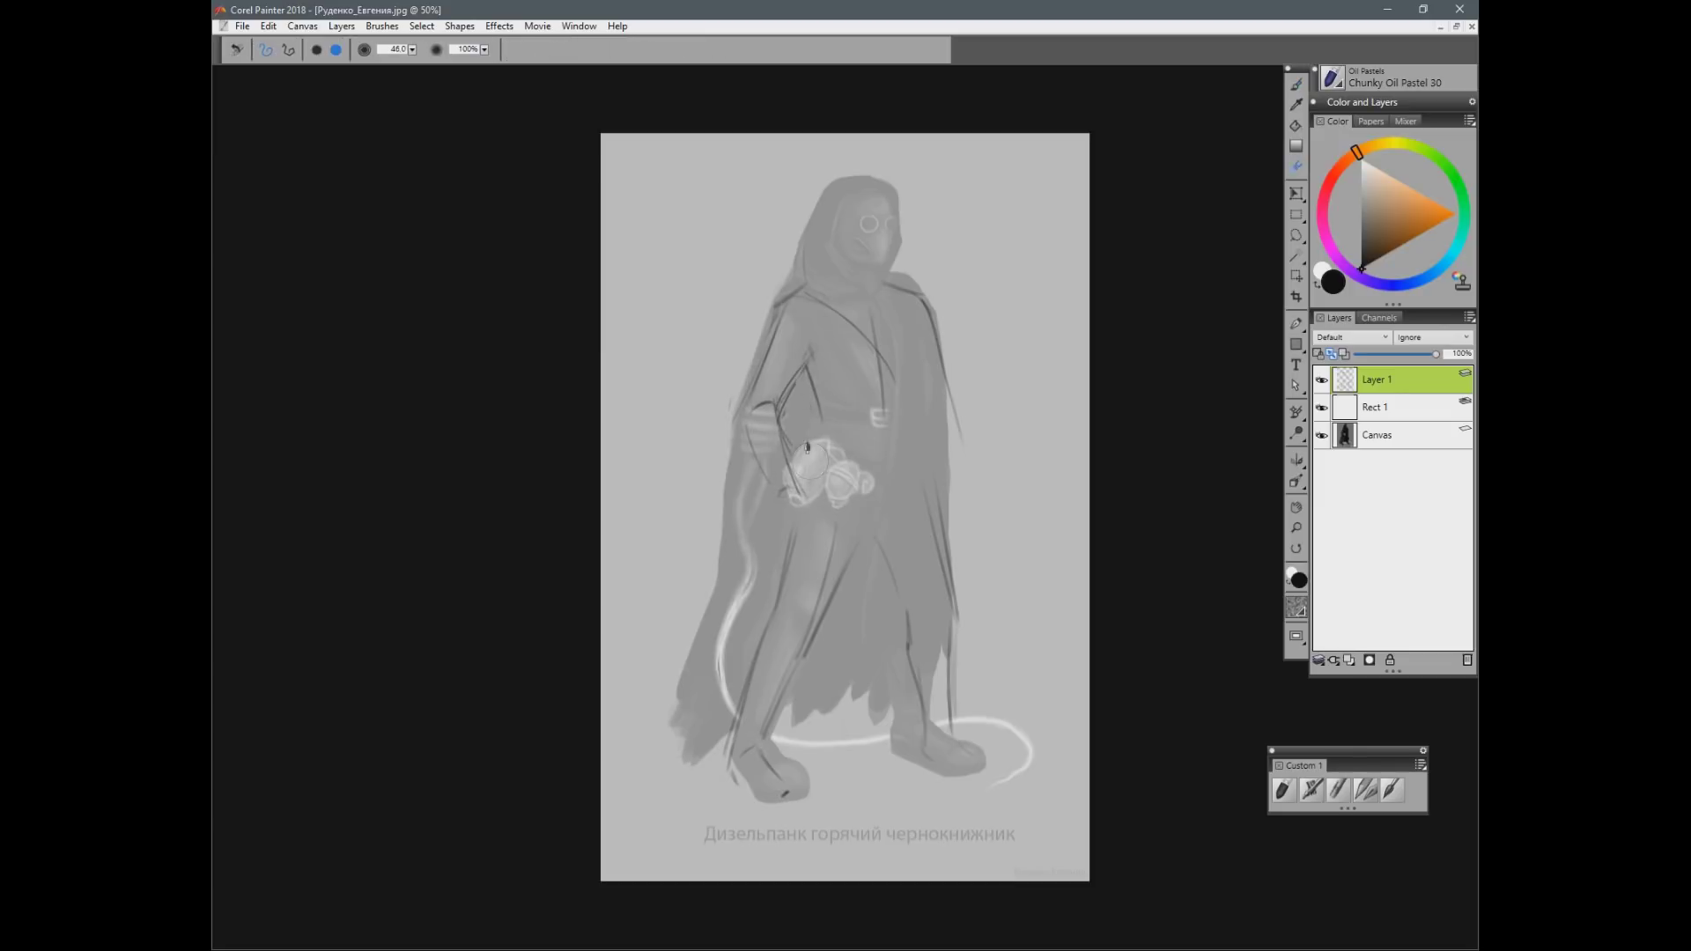
Step: Sketch long vertical folds down the front of the cloak and light strokes for an outstretched arm and staff beside it
{"action": "key", "text": "b"}
{"action": "left_click_drag", "start_coordinate": [891, 319], "coordinate": [864, 732]}
{"action": "left_click_drag", "start_coordinate": [936, 414], "coordinate": [875, 746]}
{"action": "left_click_drag", "start_coordinate": [939, 343], "coordinate": [957, 544]}
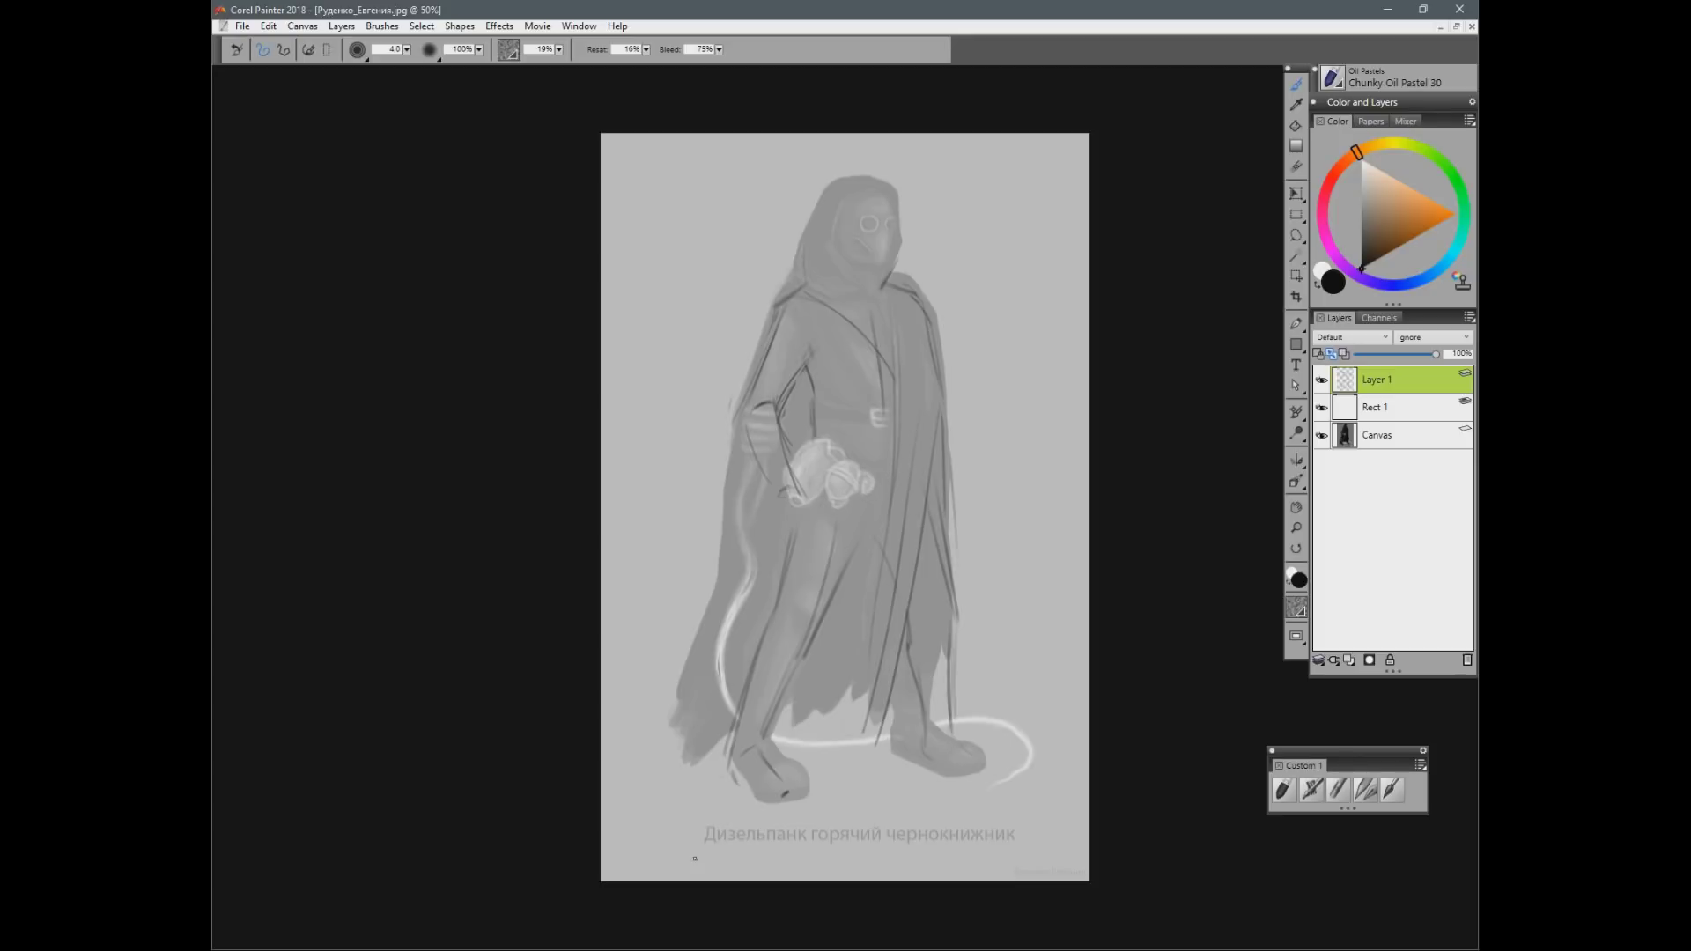
{"action": "key", "text": "n"}
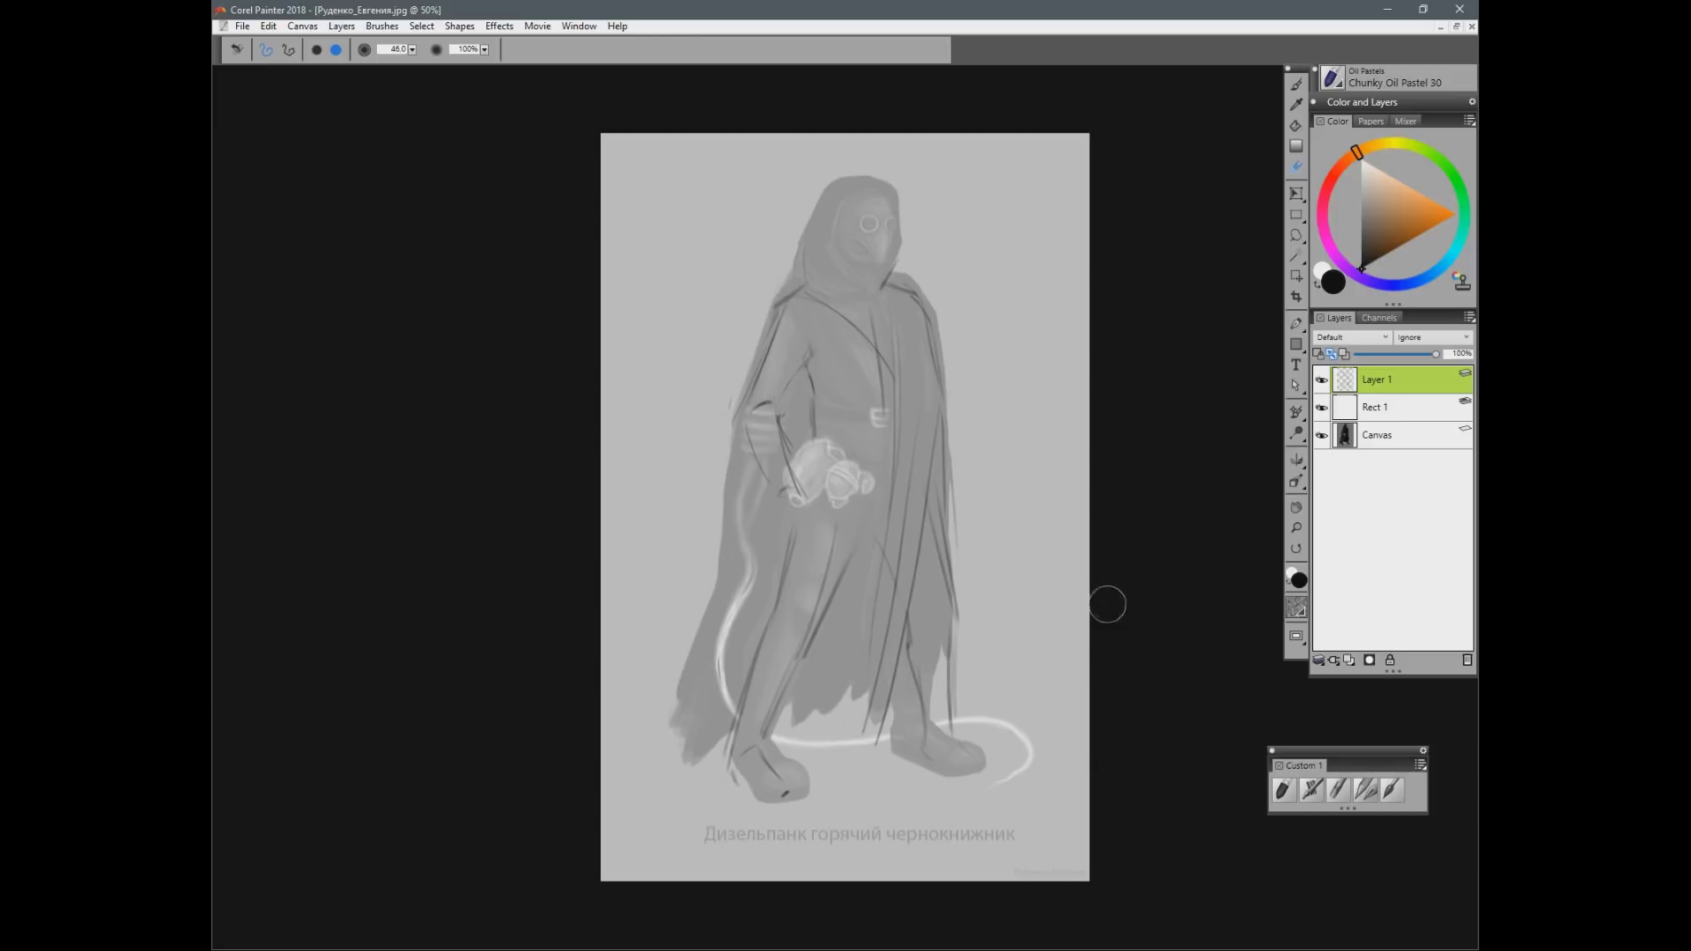
{"action": "key", "text": "b"}
{"action": "left_click_drag", "start_coordinate": [927, 335], "coordinate": [989, 487]}
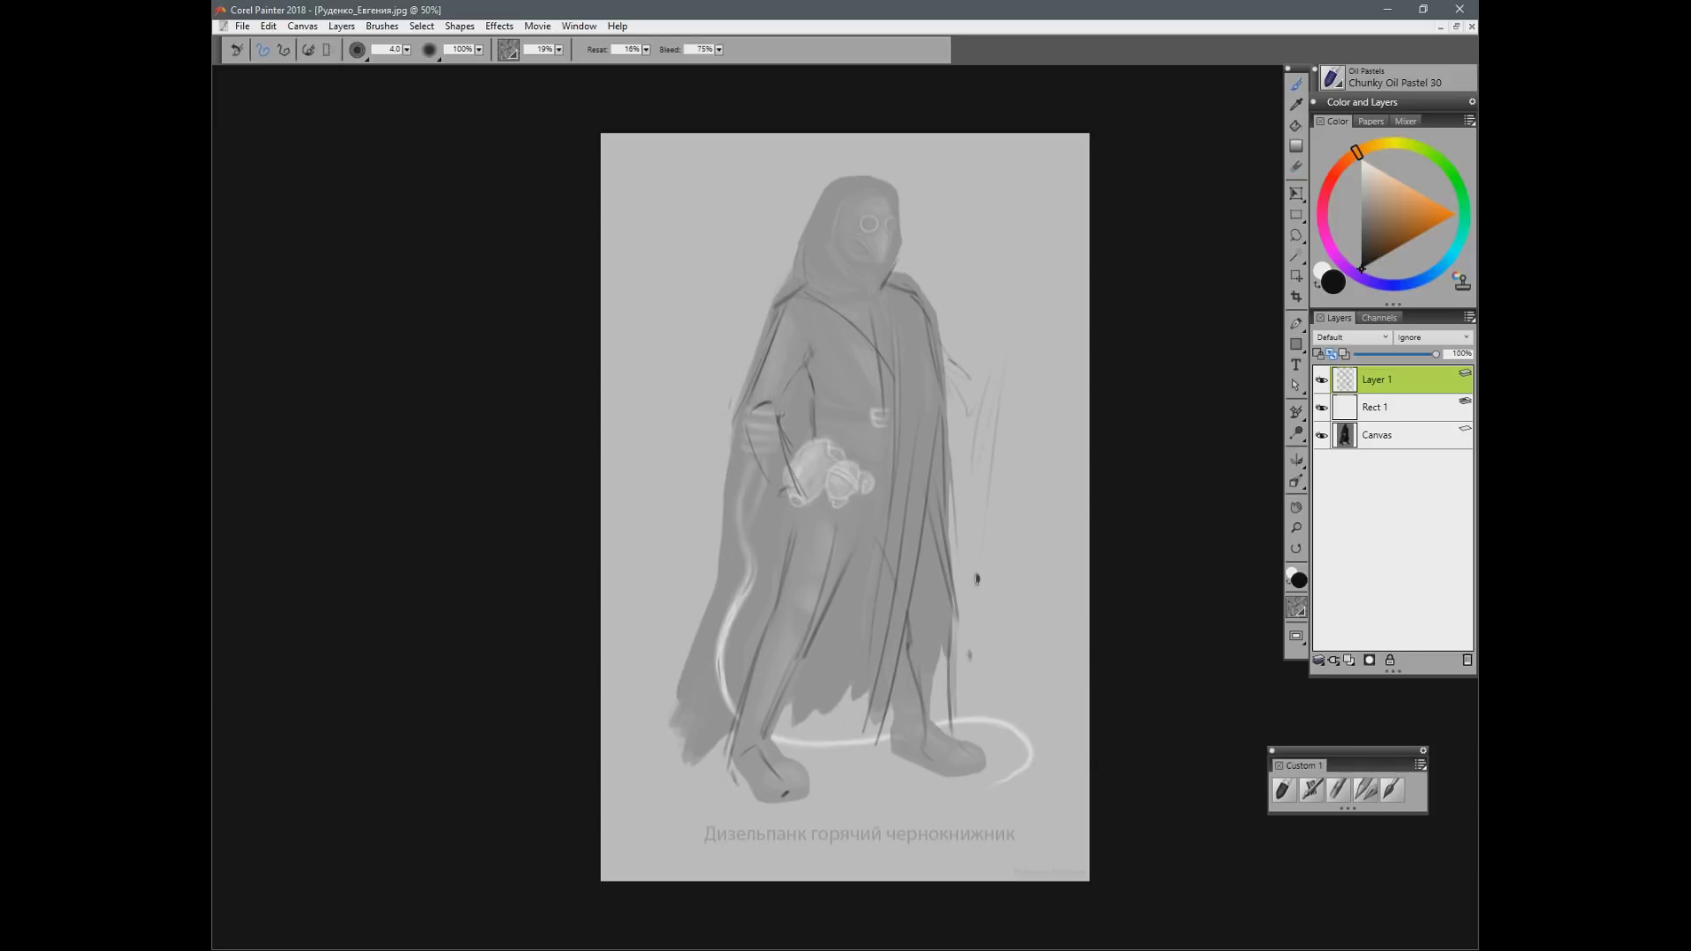
Step: Erase the bent forearm and redraw the near sleeve with straighter downward lines
{"action": "key", "text": "n"}
{"action": "mouse_move", "coordinate": [770, 342]}
{"action": "left_mouse_down"}
{"action": "mouse_move", "coordinate": [754, 435]}
{"action": "mouse_move", "coordinate": [779, 505]}
{"action": "left_mouse_up"}
{"action": "left_click_drag", "start_coordinate": [782, 422], "coordinate": [806, 500]}
{"action": "key", "text": "b"}
{"action": "left_click_drag", "start_coordinate": [757, 414], "coordinate": [755, 444]}
{"action": "left_click_drag", "start_coordinate": [789, 387], "coordinate": [795, 476]}
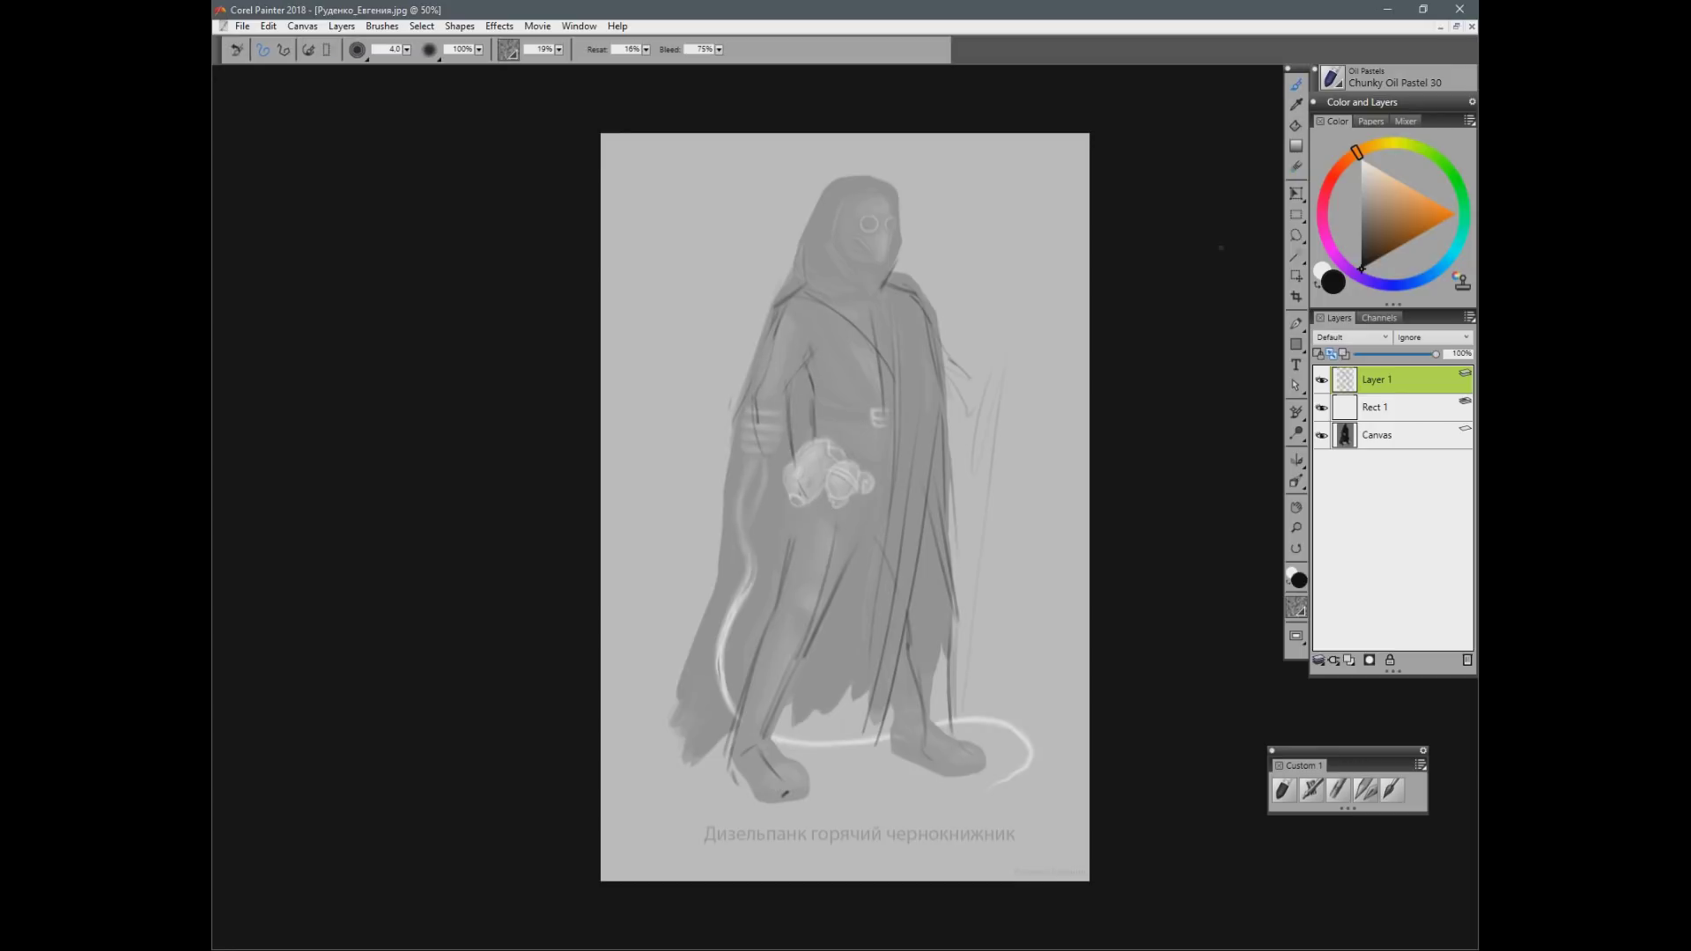
Step: Outline the hood and draw a gas mask with round lenses and a filter inside it
{"action": "left_click_drag", "start_coordinate": [837, 243], "coordinate": [877, 189]}
{"action": "mouse_move", "coordinate": [803, 238]}
{"action": "left_mouse_down"}
{"action": "mouse_move", "coordinate": [855, 290]}
{"action": "mouse_move", "coordinate": [876, 220]}
{"action": "mouse_move", "coordinate": [875, 273]}
{"action": "left_mouse_up"}
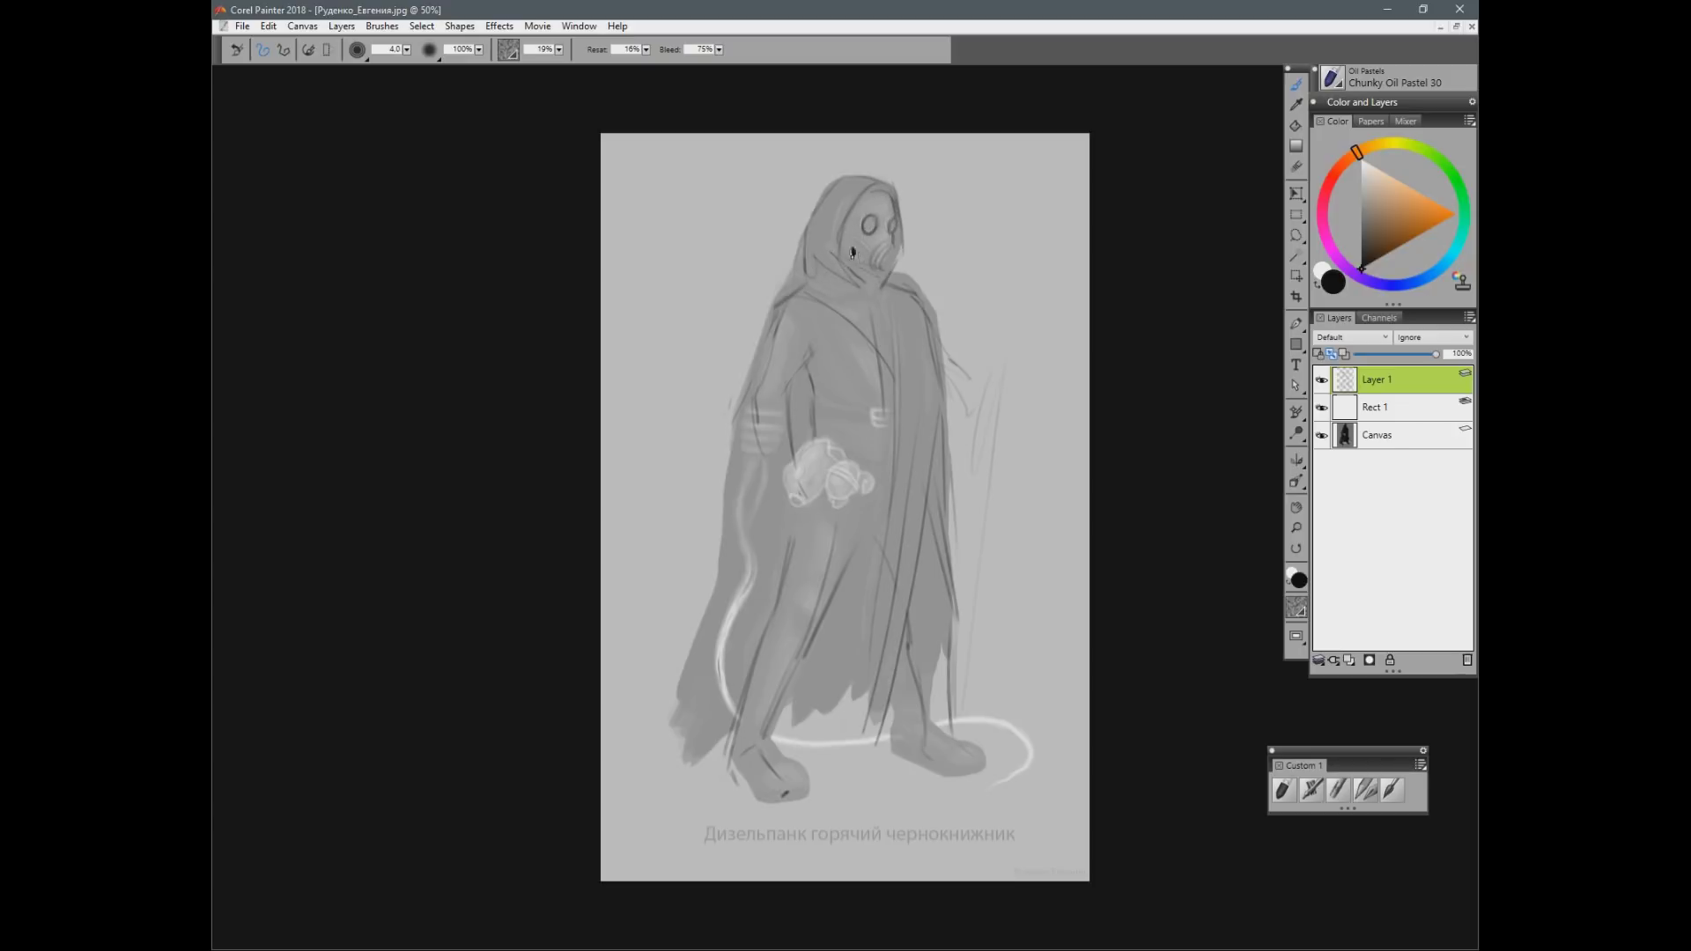
{"action": "mouse_move", "coordinate": [900, 281]}
{"action": "left_mouse_down"}
{"action": "mouse_move", "coordinate": [890, 263]}
{"action": "mouse_move", "coordinate": [910, 268]}
{"action": "mouse_move", "coordinate": [886, 260]}
{"action": "mouse_move", "coordinate": [905, 258]}
{"action": "left_mouse_up"}
Step: Erase the straight sleeve lines and redraw the near arm from the shoulder down to the hip
{"action": "key", "text": "n"}
{"action": "left_click_drag", "start_coordinate": [774, 332], "coordinate": [757, 440]}
{"action": "left_click_drag", "start_coordinate": [793, 379], "coordinate": [793, 462]}
{"action": "key", "text": "b"}
{"action": "mouse_move", "coordinate": [777, 313]}
{"action": "left_mouse_down"}
{"action": "mouse_move", "coordinate": [759, 384]}
{"action": "mouse_move", "coordinate": [789, 405]}
{"action": "mouse_move", "coordinate": [759, 409]}
{"action": "mouse_move", "coordinate": [766, 463]}
{"action": "mouse_move", "coordinate": [797, 487]}
{"action": "left_mouse_up"}
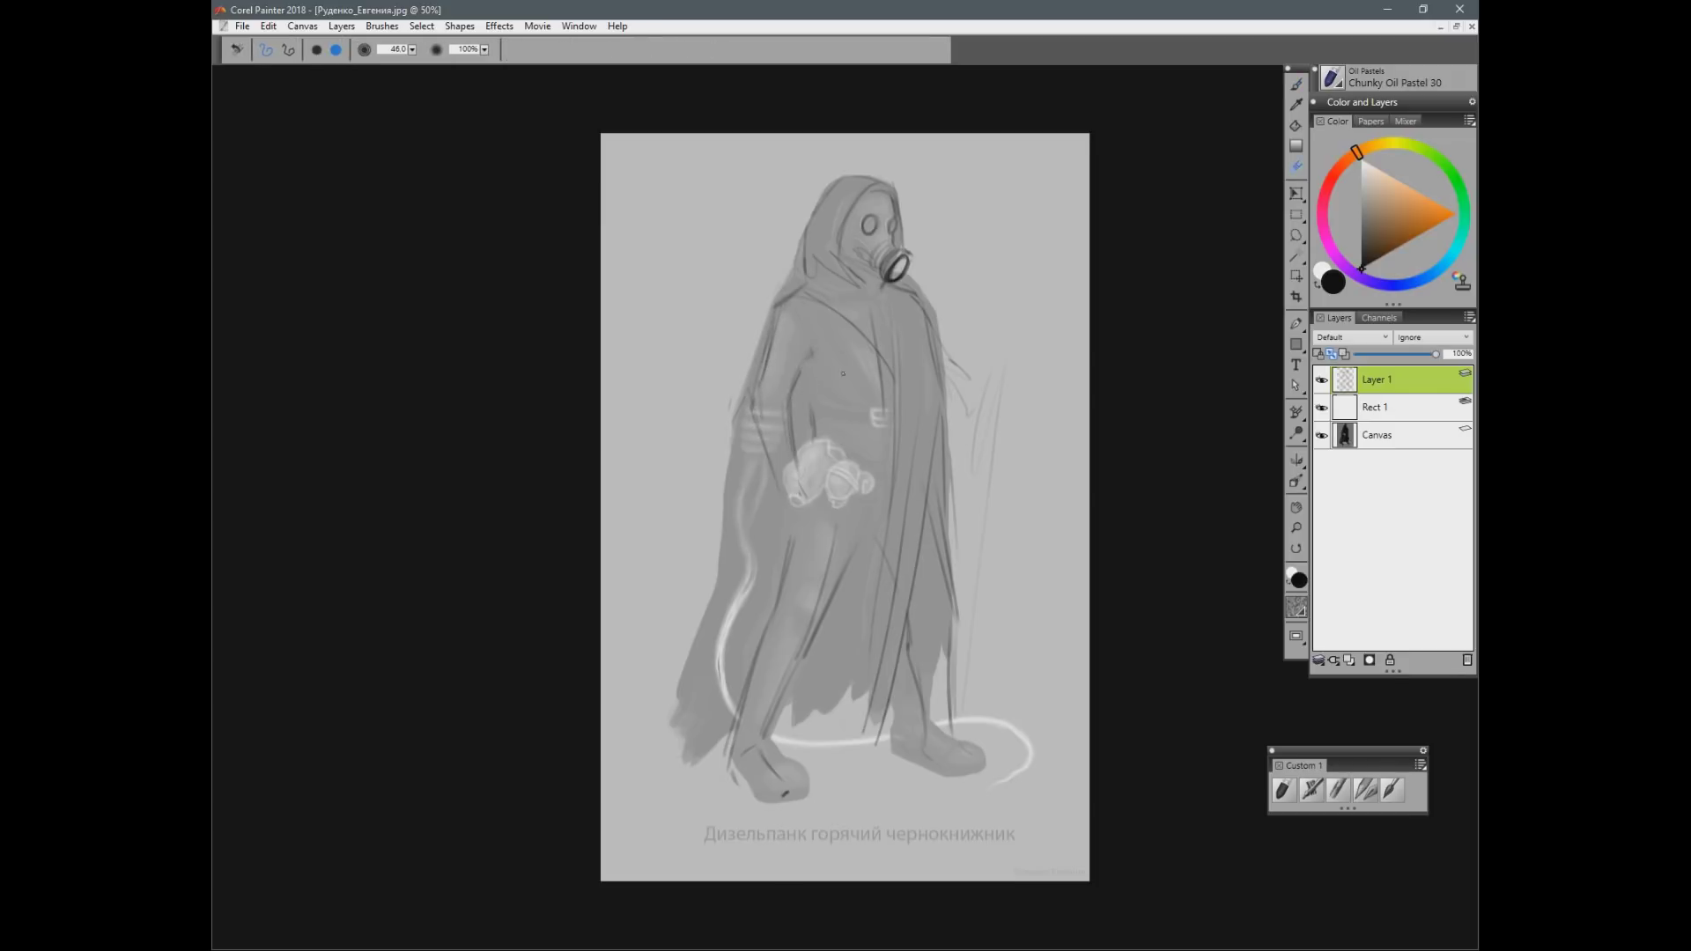
Step: Erase the sketched lines of the near leg and its boot
{"action": "key", "text": "n"}
{"action": "left_click_drag", "start_coordinate": [731, 775], "coordinate": [787, 568]}
{"action": "left_click_drag", "start_coordinate": [833, 535], "coordinate": [764, 736]}
{"action": "left_click_drag", "start_coordinate": [849, 560], "coordinate": [803, 656]}
{"action": "left_click_drag", "start_coordinate": [760, 749], "coordinate": [780, 780]}
Step: Draw a long robe in place of the legs, with straight sides and a hem near the feet
{"action": "key", "text": "b"}
{"action": "left_click_drag", "start_coordinate": [765, 495], "coordinate": [730, 736]}
{"action": "key", "text": "ctrl+z"}
{"action": "key", "text": "ctrl+z"}
{"action": "left_click_drag", "start_coordinate": [768, 504], "coordinate": [723, 734]}
{"action": "left_click_drag", "start_coordinate": [722, 734], "coordinate": [871, 746]}
{"action": "left_click_drag", "start_coordinate": [934, 533], "coordinate": [937, 746]}
{"action": "left_click_drag", "start_coordinate": [776, 763], "coordinate": [930, 789]}
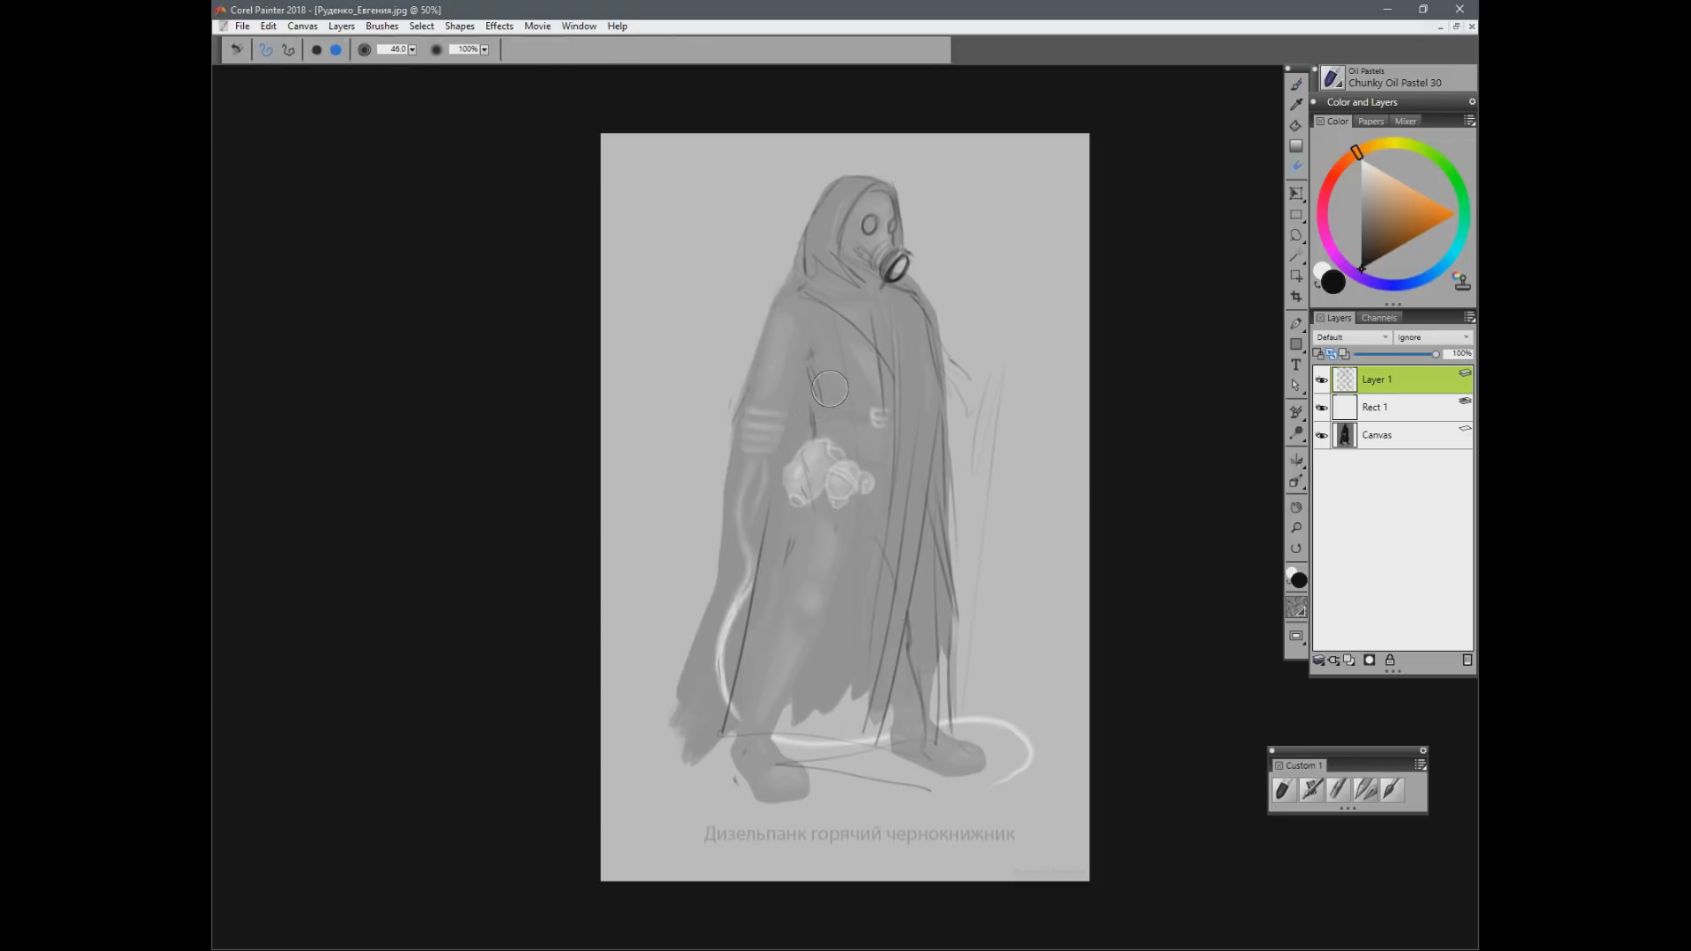
Step: Sketch a large backpack behind the shoulder and a long diagonal rod across the body
{"action": "left_click_drag", "start_coordinate": [705, 383], "coordinate": [755, 305]}
{"action": "mouse_move", "coordinate": [766, 266]}
{"action": "left_mouse_down"}
{"action": "mouse_move", "coordinate": [797, 255]}
{"action": "mouse_move", "coordinate": [671, 426]}
{"action": "mouse_move", "coordinate": [724, 463]}
{"action": "left_mouse_up"}
{"action": "mouse_move", "coordinate": [723, 462]}
{"action": "left_mouse_down"}
{"action": "mouse_move", "coordinate": [773, 409]}
{"action": "mouse_move", "coordinate": [764, 443]}
{"action": "left_mouse_up"}
{"action": "left_click_drag", "start_coordinate": [805, 298], "coordinate": [776, 338]}
{"action": "mouse_move", "coordinate": [747, 377]}
{"action": "left_mouse_down"}
{"action": "mouse_move", "coordinate": [776, 322]}
{"action": "mouse_move", "coordinate": [715, 428]}
{"action": "left_mouse_up"}
{"action": "mouse_move", "coordinate": [764, 338]}
{"action": "left_mouse_down"}
{"action": "mouse_move", "coordinate": [718, 400]}
{"action": "mouse_move", "coordinate": [756, 449]}
{"action": "mouse_move", "coordinate": [823, 441]}
{"action": "mouse_move", "coordinate": [946, 554]}
{"action": "left_mouse_up"}
{"action": "left_click_drag", "start_coordinate": [891, 291], "coordinate": [916, 519]}
{"action": "left_click_drag", "start_coordinate": [792, 398], "coordinate": [1039, 656]}
Step: Draw the robe's outer side and its long front edge down to the ground
{"action": "left_click_drag", "start_coordinate": [747, 469], "coordinate": [687, 726]}
{"action": "mouse_move", "coordinate": [749, 472]}
{"action": "left_mouse_down"}
{"action": "mouse_move", "coordinate": [673, 743]}
{"action": "mouse_move", "coordinate": [885, 827]}
{"action": "left_mouse_up"}
{"action": "key", "text": "ctrl+z"}
{"action": "key", "text": "ctrl+z"}
{"action": "left_click_drag", "start_coordinate": [923, 493], "coordinate": [905, 800]}
{"action": "left_click_drag", "start_coordinate": [921, 493], "coordinate": [918, 835]}
Step: Erase stray lines below the robe, beside its lower edge and around the near sleeve
{"action": "key", "text": "n"}
{"action": "mouse_move", "coordinate": [768, 809]}
{"action": "left_mouse_down"}
{"action": "mouse_move", "coordinate": [919, 823]}
{"action": "mouse_move", "coordinate": [826, 805]}
{"action": "left_mouse_up"}
{"action": "key", "text": "b"}
{"action": "key", "text": "n"}
{"action": "mouse_move", "coordinate": [952, 735]}
{"action": "left_mouse_down"}
{"action": "mouse_move", "coordinate": [943, 487]}
{"action": "mouse_move", "coordinate": [941, 775]}
{"action": "left_mouse_up"}
{"action": "left_click_drag", "start_coordinate": [800, 387], "coordinate": [804, 449]}
{"action": "mouse_move", "coordinate": [815, 436]}
{"action": "left_mouse_down"}
{"action": "mouse_move", "coordinate": [807, 334]}
{"action": "mouse_move", "coordinate": [744, 433]}
{"action": "mouse_move", "coordinate": [777, 404]}
{"action": "left_mouse_up"}
Step: Redraw the near shoulder and sleeve with the forearm reaching forward across the waist
{"action": "key", "text": "b"}
{"action": "left_click_drag", "start_coordinate": [804, 300], "coordinate": [780, 354]}
{"action": "left_click_drag", "start_coordinate": [786, 461], "coordinate": [792, 485]}
{"action": "left_click_drag", "start_coordinate": [784, 342], "coordinate": [820, 500]}
{"action": "left_click_drag", "start_coordinate": [825, 304], "coordinate": [858, 426]}
{"action": "left_click_drag", "start_coordinate": [838, 346], "coordinate": [898, 493]}
{"action": "mouse_move", "coordinate": [842, 520]}
{"action": "left_mouse_down"}
{"action": "mouse_move", "coordinate": [838, 549]}
{"action": "mouse_move", "coordinate": [783, 569]}
{"action": "mouse_move", "coordinate": [844, 539]}
{"action": "left_mouse_up"}
{"action": "mouse_move", "coordinate": [779, 409]}
{"action": "left_mouse_down"}
{"action": "mouse_move", "coordinate": [780, 504]}
{"action": "mouse_move", "coordinate": [867, 542]}
{"action": "left_mouse_up"}
{"action": "left_click_drag", "start_coordinate": [867, 432], "coordinate": [908, 509]}
Step: Sketch the far arm with its hand gripping a tall staff topped by a lantern-like head
{"action": "left_click_drag", "start_coordinate": [906, 342], "coordinate": [958, 440]}
{"action": "mouse_move", "coordinate": [947, 407]}
{"action": "left_mouse_down"}
{"action": "mouse_move", "coordinate": [970, 403]}
{"action": "mouse_move", "coordinate": [958, 386]}
{"action": "left_mouse_up"}
{"action": "mouse_move", "coordinate": [936, 398]}
{"action": "left_mouse_down"}
{"action": "mouse_move", "coordinate": [922, 424]}
{"action": "mouse_move", "coordinate": [962, 431]}
{"action": "left_mouse_up"}
{"action": "left_click_drag", "start_coordinate": [967, 406], "coordinate": [961, 464]}
{"action": "left_click_drag", "start_coordinate": [986, 276], "coordinate": [988, 660]}
{"action": "left_click_drag", "start_coordinate": [1002, 321], "coordinate": [999, 705]}
{"action": "left_click_drag", "start_coordinate": [993, 278], "coordinate": [991, 771]}
{"action": "mouse_move", "coordinate": [980, 215]}
{"action": "left_mouse_down"}
{"action": "mouse_move", "coordinate": [991, 251]}
{"action": "mouse_move", "coordinate": [973, 229]}
{"action": "mouse_move", "coordinate": [1004, 227]}
{"action": "mouse_move", "coordinate": [1011, 247]}
{"action": "mouse_move", "coordinate": [989, 223]}
{"action": "mouse_move", "coordinate": [1012, 227]}
{"action": "mouse_move", "coordinate": [989, 271]}
{"action": "mouse_move", "coordinate": [996, 251]}
{"action": "mouse_move", "coordinate": [1001, 318]}
{"action": "left_mouse_up"}
{"action": "mouse_move", "coordinate": [980, 368]}
{"action": "left_mouse_down"}
{"action": "mouse_move", "coordinate": [1001, 398]}
{"action": "mouse_move", "coordinate": [971, 380]}
{"action": "left_mouse_up"}
{"action": "left_click_drag", "start_coordinate": [973, 398], "coordinate": [1000, 400]}
Step: Rework the near forearm, hand and sleeve edge, and redraw the far forearm toward the staff
{"action": "mouse_move", "coordinate": [855, 438]}
{"action": "left_mouse_down"}
{"action": "mouse_move", "coordinate": [833, 467]}
{"action": "mouse_move", "coordinate": [888, 510]}
{"action": "left_mouse_up"}
{"action": "left_click_drag", "start_coordinate": [858, 439], "coordinate": [907, 493]}
{"action": "key", "text": "n"}
{"action": "mouse_move", "coordinate": [934, 400]}
{"action": "left_mouse_down"}
{"action": "mouse_move", "coordinate": [959, 448]}
{"action": "mouse_move", "coordinate": [971, 380]}
{"action": "left_mouse_up"}
{"action": "key", "text": "b"}
{"action": "left_click_drag", "start_coordinate": [932, 431], "coordinate": [988, 384]}
{"action": "mouse_move", "coordinate": [905, 494]}
{"action": "left_mouse_down"}
{"action": "mouse_move", "coordinate": [929, 509]}
{"action": "mouse_move", "coordinate": [935, 555]}
{"action": "left_mouse_up"}
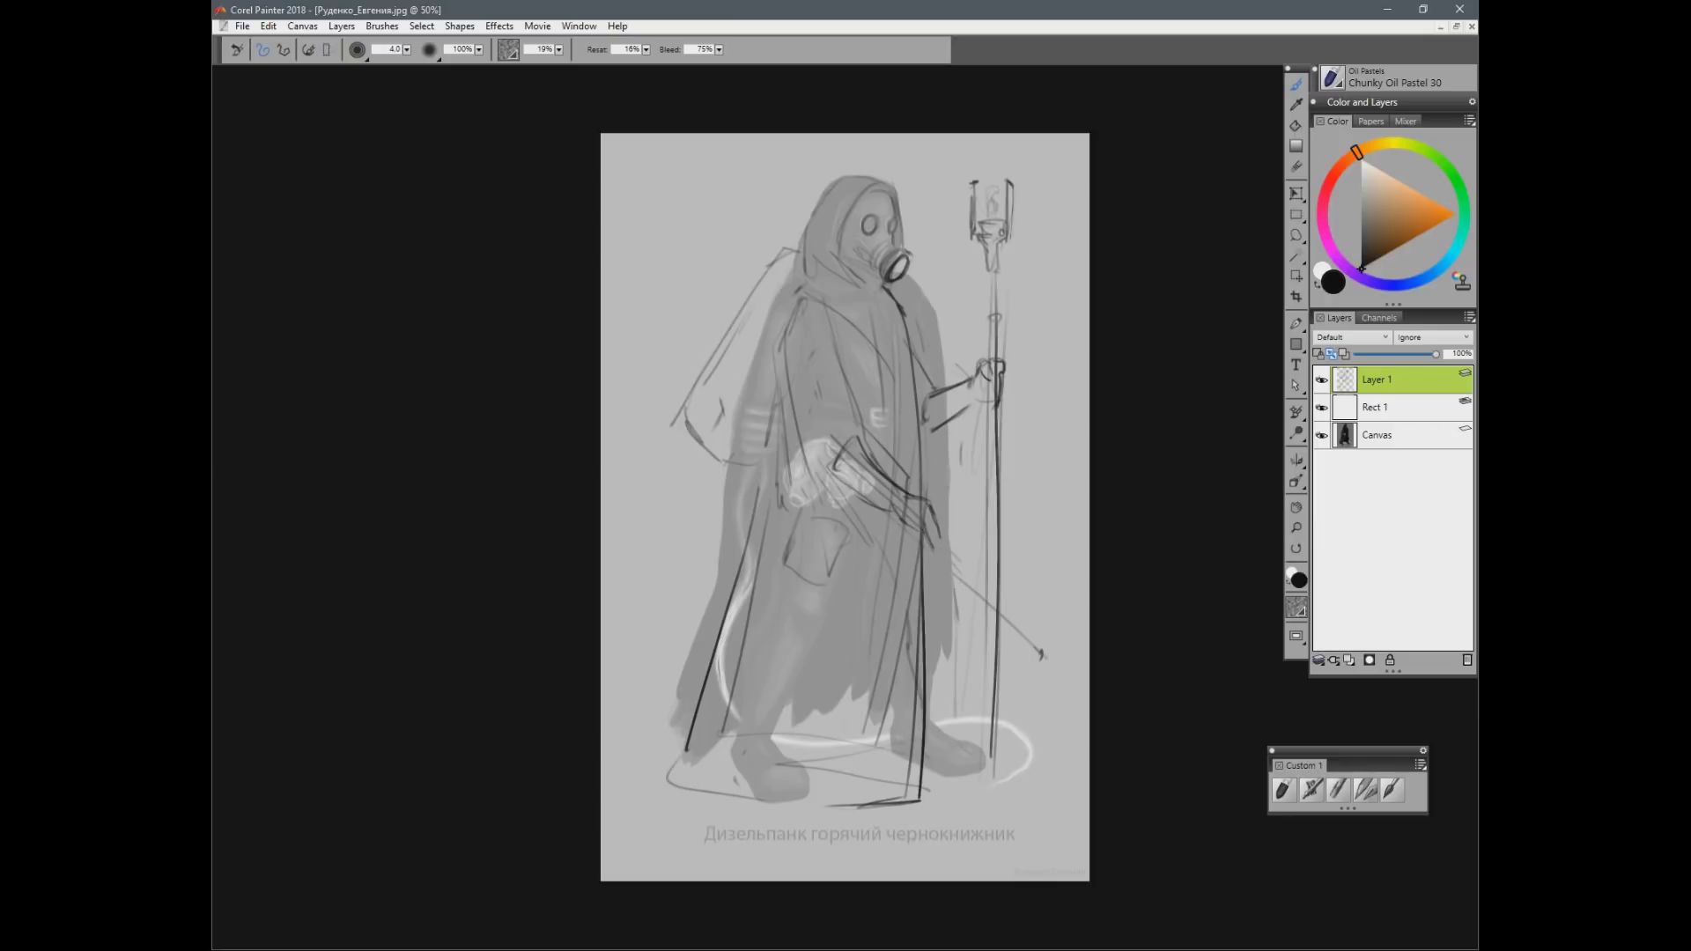
{"action": "key", "text": "n"}
{"action": "left_click_drag", "start_coordinate": [884, 439], "coordinate": [900, 472]}
{"action": "key", "text": "b"}
{"action": "left_click_drag", "start_coordinate": [789, 361], "coordinate": [798, 466]}
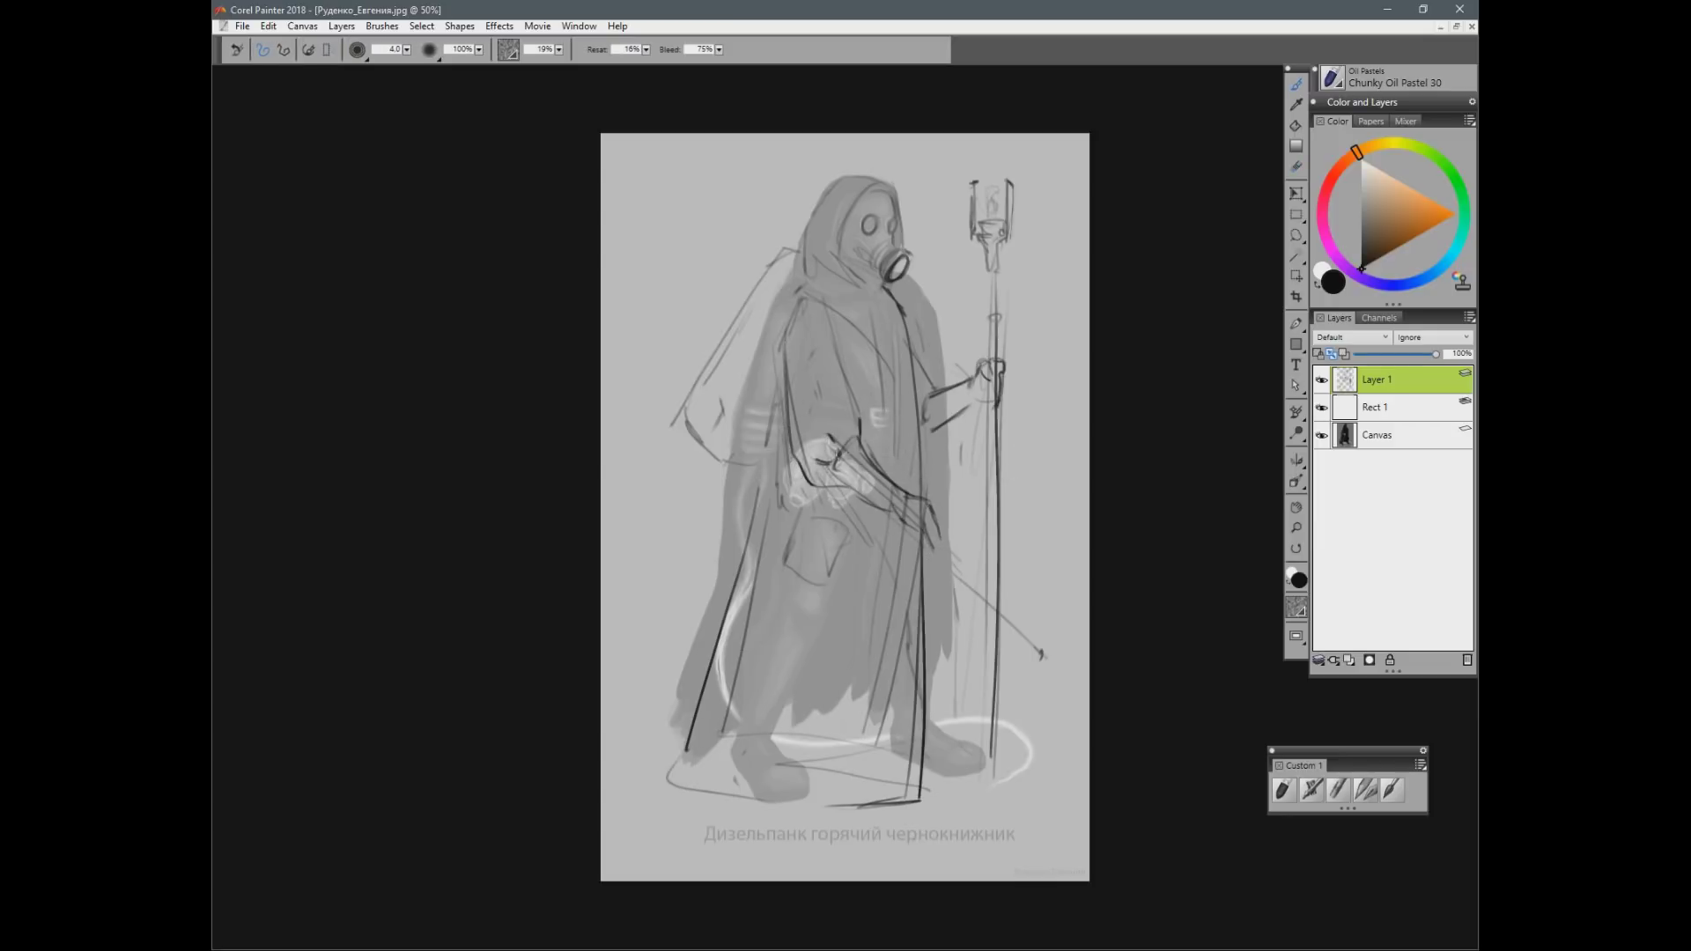
Step: Clean up the hip pouch and redraw its outline with darker strokes
{"action": "key", "text": "n"}
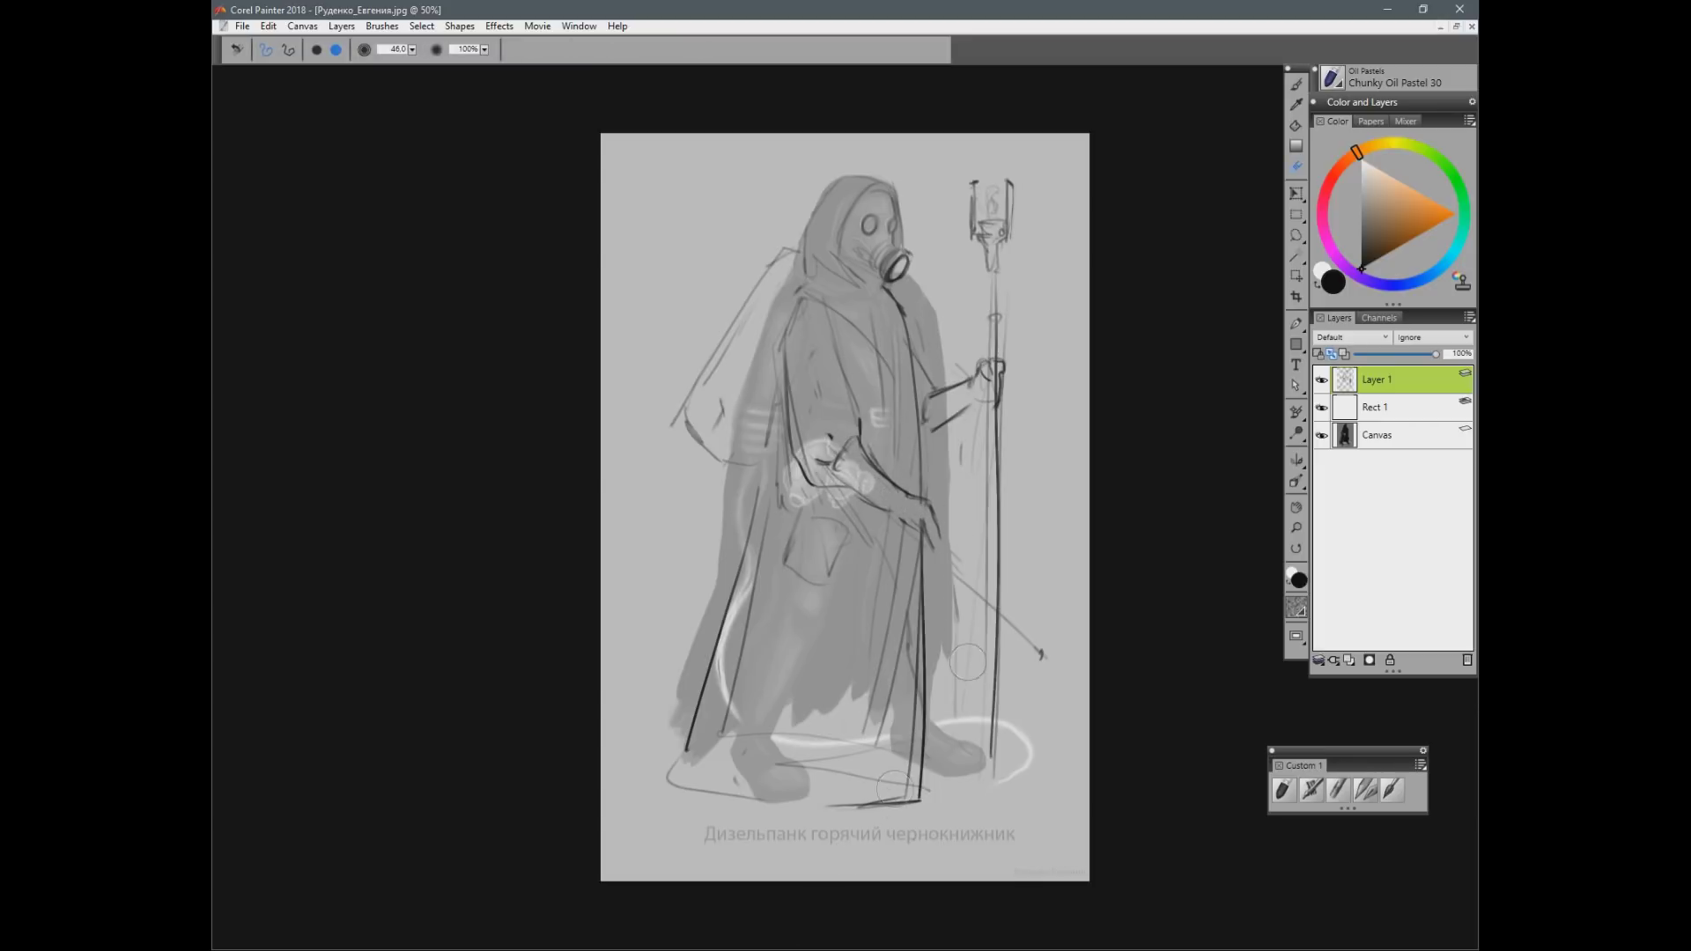
{"action": "left_click_drag", "start_coordinate": [806, 509], "coordinate": [847, 526]}
{"action": "left_click_drag", "start_coordinate": [846, 530], "coordinate": [823, 587]}
{"action": "mouse_move", "coordinate": [807, 513]}
{"action": "left_mouse_down"}
{"action": "mouse_move", "coordinate": [784, 560]}
{"action": "mouse_move", "coordinate": [820, 586]}
{"action": "mouse_move", "coordinate": [869, 527]}
{"action": "left_mouse_up"}
{"action": "key", "text": "n"}
{"action": "key", "text": "b"}
Step: Strengthen the sleeve cuff, the robe's front edge and the rim of the hood
{"action": "mouse_move", "coordinate": [797, 484]}
{"action": "left_mouse_down"}
{"action": "mouse_move", "coordinate": [784, 518]}
{"action": "mouse_move", "coordinate": [784, 446]}
{"action": "left_mouse_up"}
{"action": "left_click_drag", "start_coordinate": [905, 330], "coordinate": [900, 398]}
{"action": "mouse_move", "coordinate": [812, 276]}
{"action": "left_mouse_down"}
{"action": "mouse_move", "coordinate": [792, 295]}
{"action": "mouse_move", "coordinate": [810, 276]}
{"action": "left_mouse_up"}
{"action": "left_click_drag", "start_coordinate": [809, 275], "coordinate": [870, 284]}
{"action": "mouse_move", "coordinate": [855, 211]}
{"action": "left_mouse_down"}
{"action": "mouse_move", "coordinate": [839, 249]}
{"action": "mouse_move", "coordinate": [870, 193]}
{"action": "left_mouse_up"}
{"action": "left_click_drag", "start_coordinate": [881, 185], "coordinate": [863, 202]}
Step: Add straps and band details to the top and bottom of the backpack
{"action": "left_click_drag", "start_coordinate": [753, 455], "coordinate": [782, 406]}
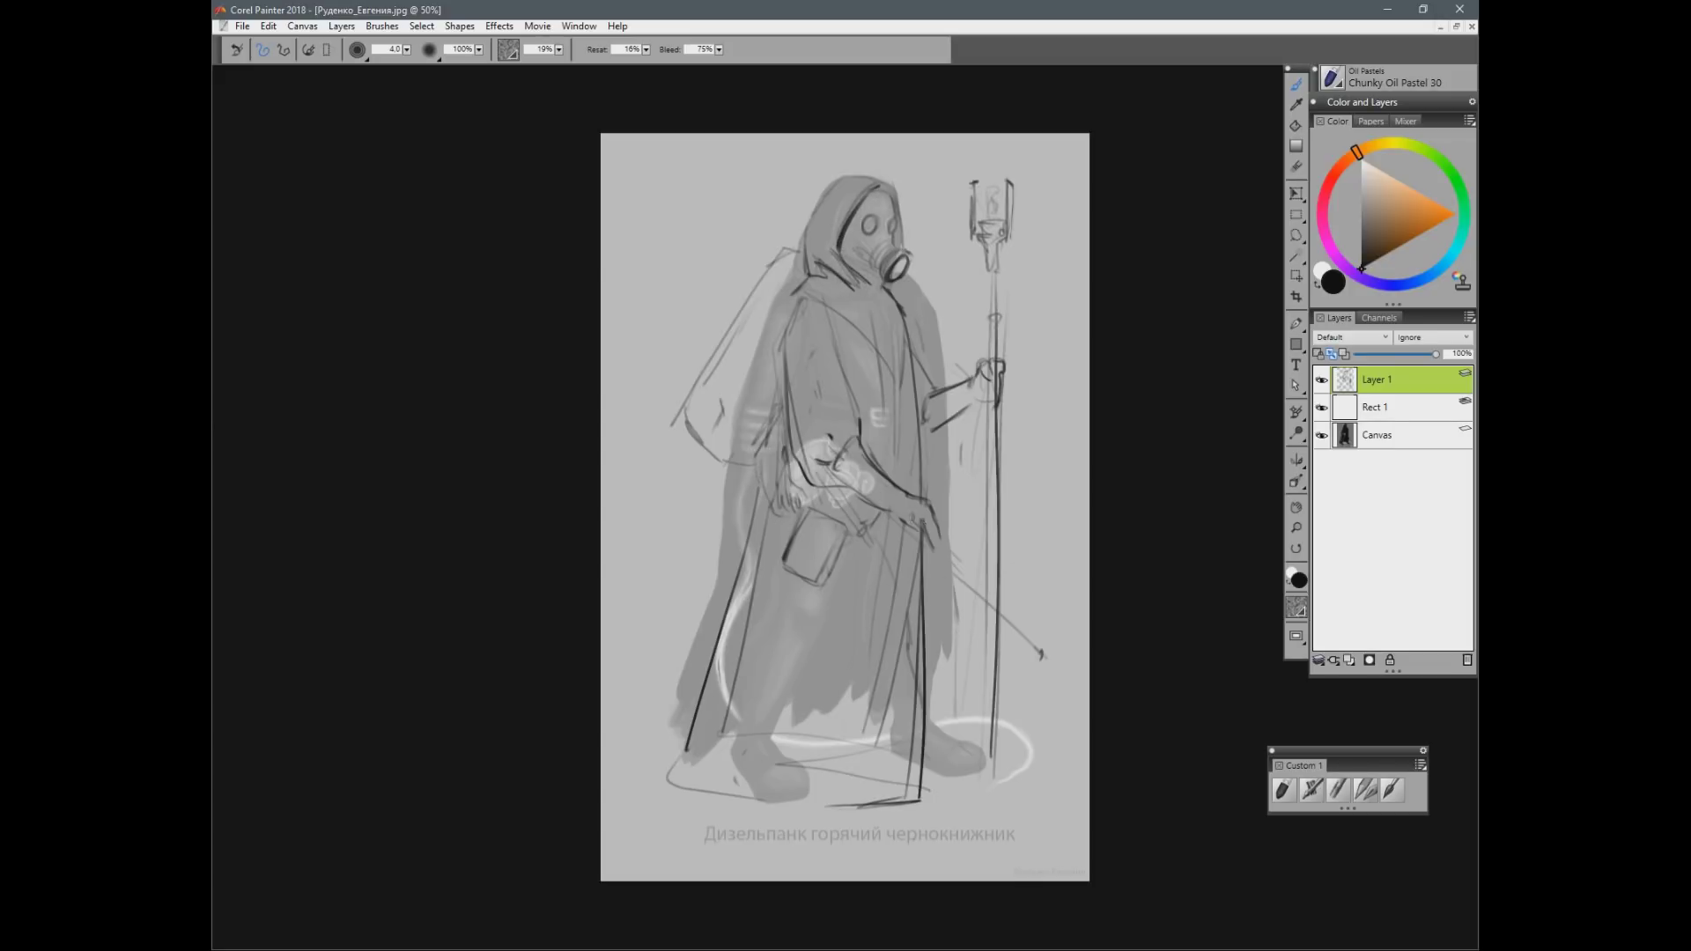
{"action": "left_click_drag", "start_coordinate": [756, 298], "coordinate": [784, 324]}
{"action": "left_click_drag", "start_coordinate": [761, 290], "coordinate": [790, 318]}
{"action": "mouse_move", "coordinate": [720, 391]}
{"action": "left_mouse_down"}
{"action": "mouse_move", "coordinate": [736, 448]}
{"action": "mouse_move", "coordinate": [750, 440]}
{"action": "mouse_move", "coordinate": [721, 368]}
{"action": "mouse_move", "coordinate": [762, 399]}
{"action": "left_mouse_up"}
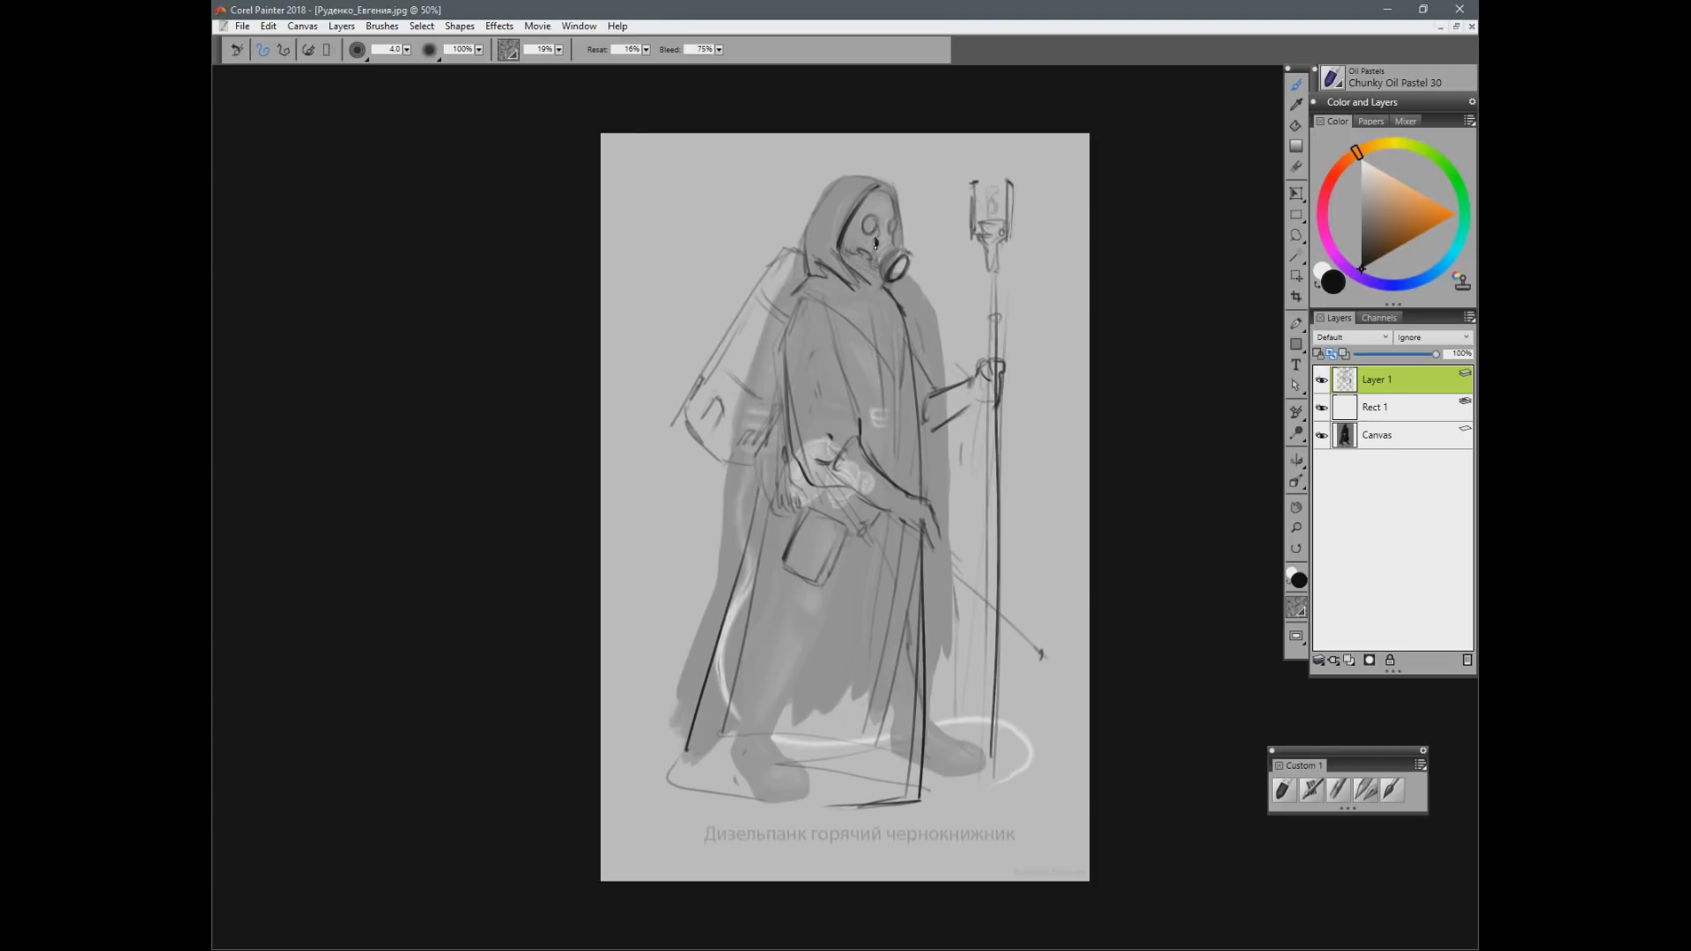
Step: Darken the mask's lens and hood opening, and add a V-shaped collar with folds on the sleeve
{"action": "mouse_move", "coordinate": [872, 240]}
{"action": "left_mouse_down"}
{"action": "mouse_move", "coordinate": [862, 222]}
{"action": "mouse_move", "coordinate": [878, 234]}
{"action": "mouse_move", "coordinate": [891, 188]}
{"action": "left_mouse_up"}
{"action": "mouse_move", "coordinate": [809, 294]}
{"action": "left_mouse_down"}
{"action": "mouse_move", "coordinate": [902, 387]}
{"action": "mouse_move", "coordinate": [782, 340]}
{"action": "mouse_move", "coordinate": [857, 409]}
{"action": "mouse_move", "coordinate": [847, 361]}
{"action": "mouse_move", "coordinate": [859, 421]}
{"action": "mouse_move", "coordinate": [846, 398]}
{"action": "left_mouse_up"}
{"action": "mouse_move", "coordinate": [814, 350]}
{"action": "left_mouse_down"}
{"action": "mouse_move", "coordinate": [851, 409]}
{"action": "mouse_move", "coordinate": [908, 347]}
{"action": "left_mouse_up"}
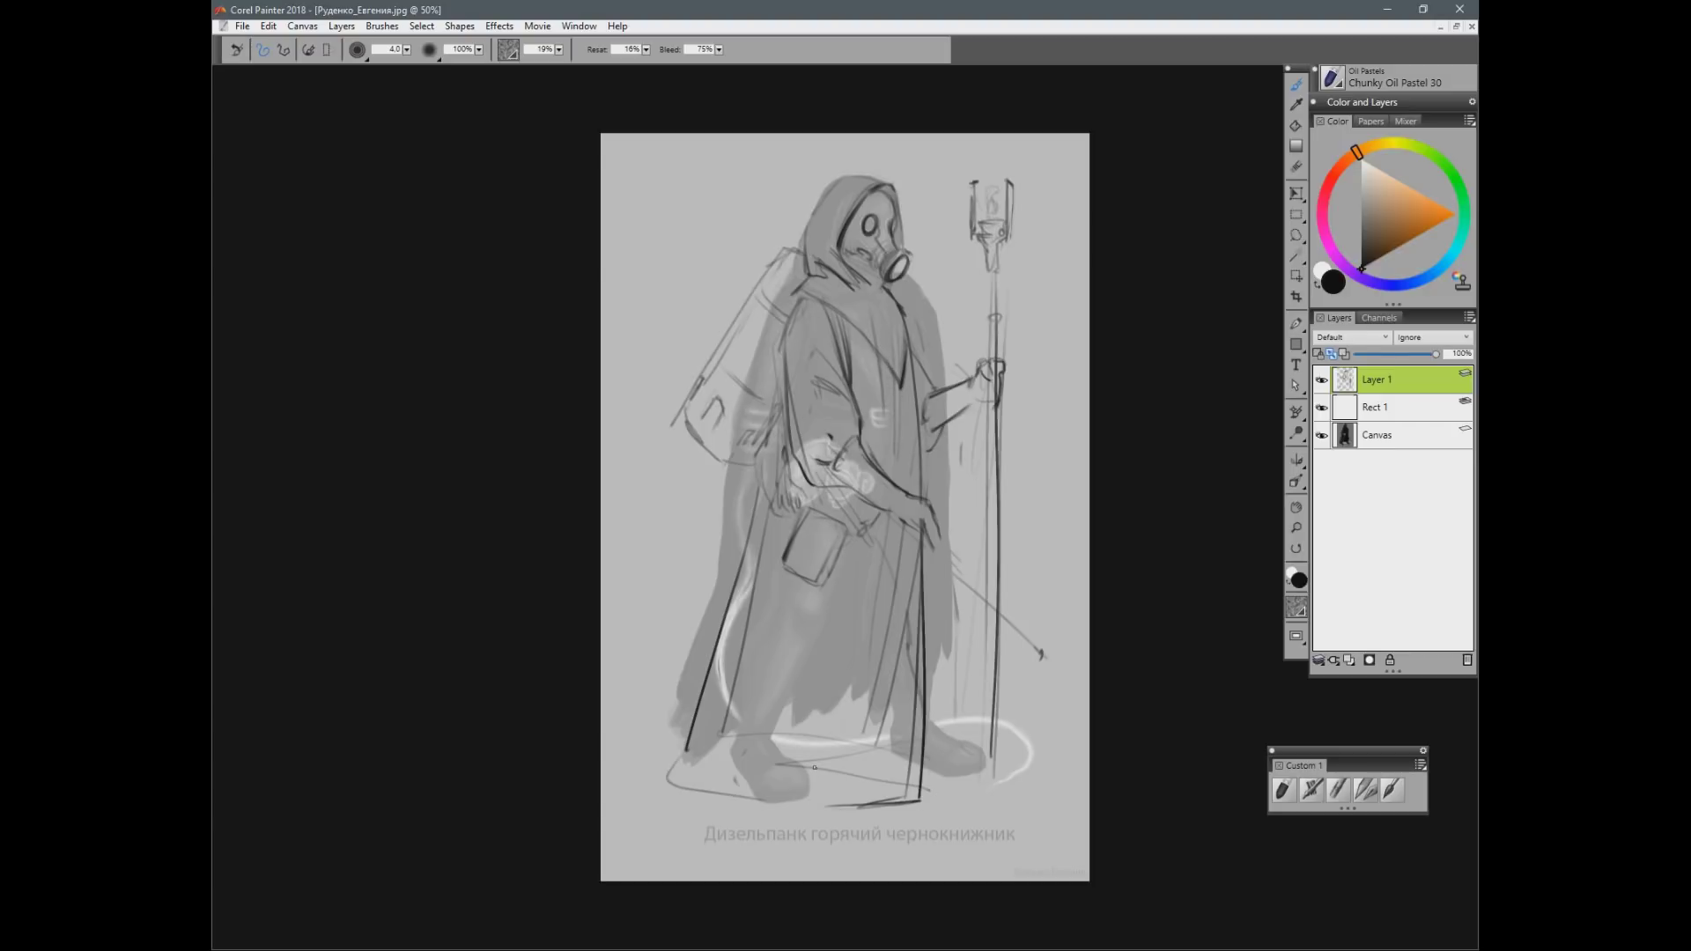
Step: Detail the near wrist and hand with a cuff, and add folds at the elbow and shoulder
{"action": "mouse_move", "coordinate": [847, 484]}
{"action": "left_mouse_down"}
{"action": "mouse_move", "coordinate": [898, 528]}
{"action": "mouse_move", "coordinate": [920, 487]}
{"action": "mouse_move", "coordinate": [890, 504]}
{"action": "left_mouse_up"}
{"action": "key", "text": "n"}
{"action": "key", "text": "b"}
{"action": "left_click_drag", "start_coordinate": [881, 502], "coordinate": [901, 526]}
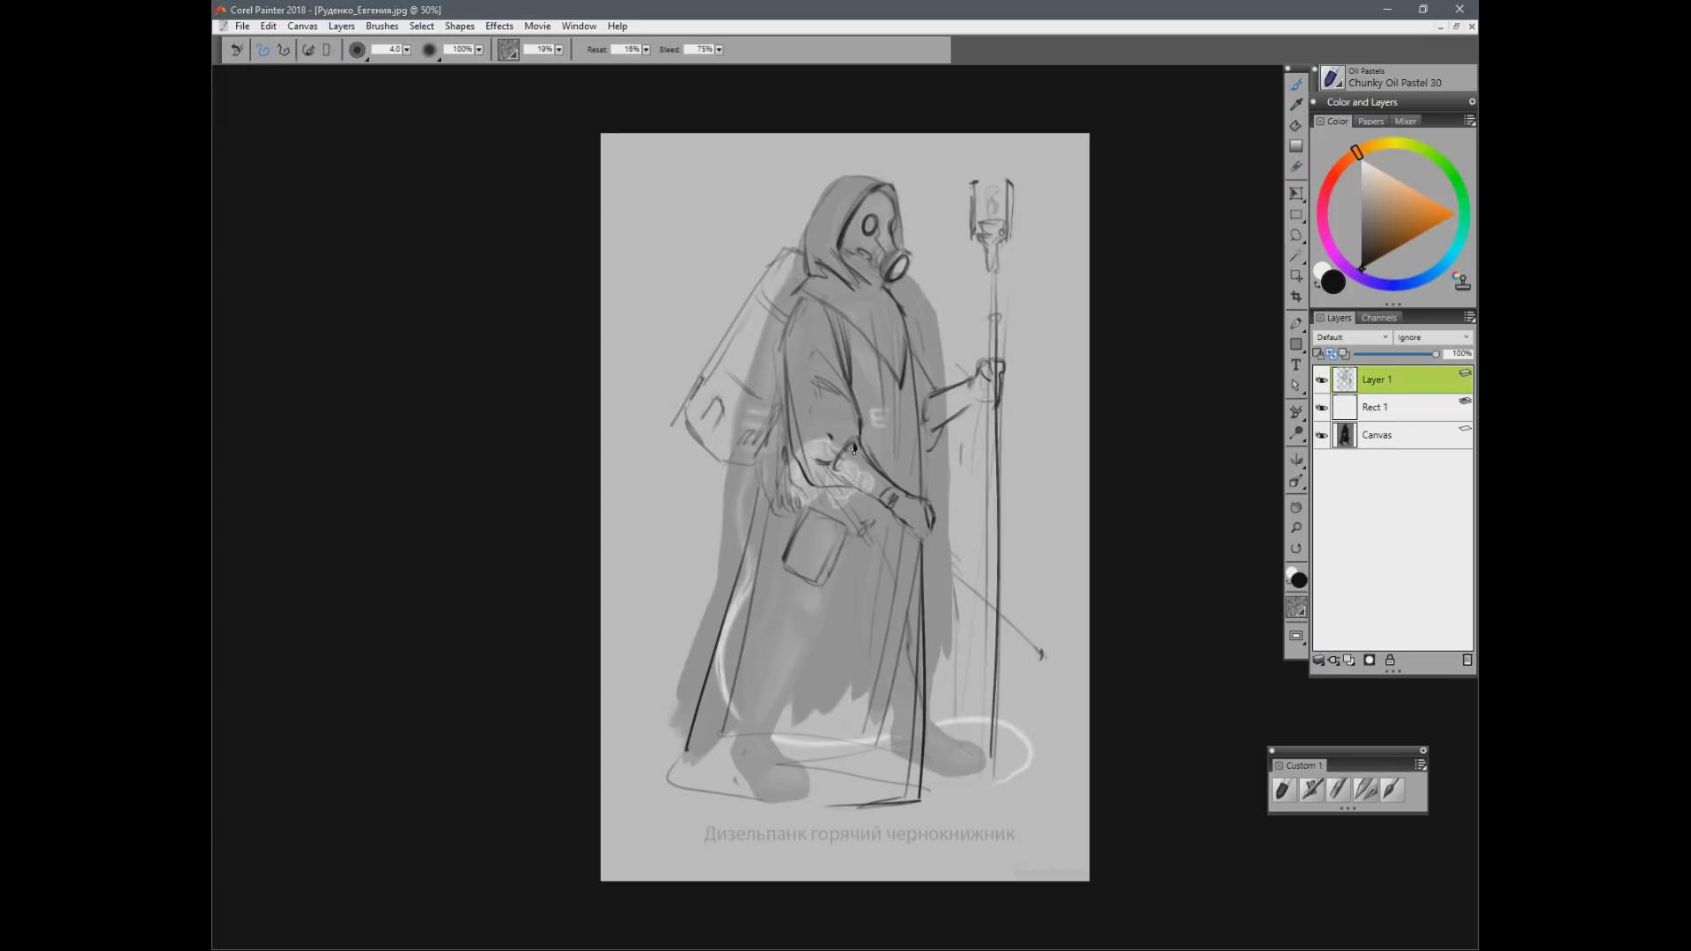
{"action": "key", "text": "n"}
{"action": "key", "text": "b"}
{"action": "left_click_drag", "start_coordinate": [830, 392], "coordinate": [856, 419]}
{"action": "left_click_drag", "start_coordinate": [799, 298], "coordinate": [833, 291]}
Step: Switch to the cyberpunk artefact master image, cover it with a light rectangle at 70% opacity and add a new layer
{"action": "left_click", "coordinate": [1441, 30]}
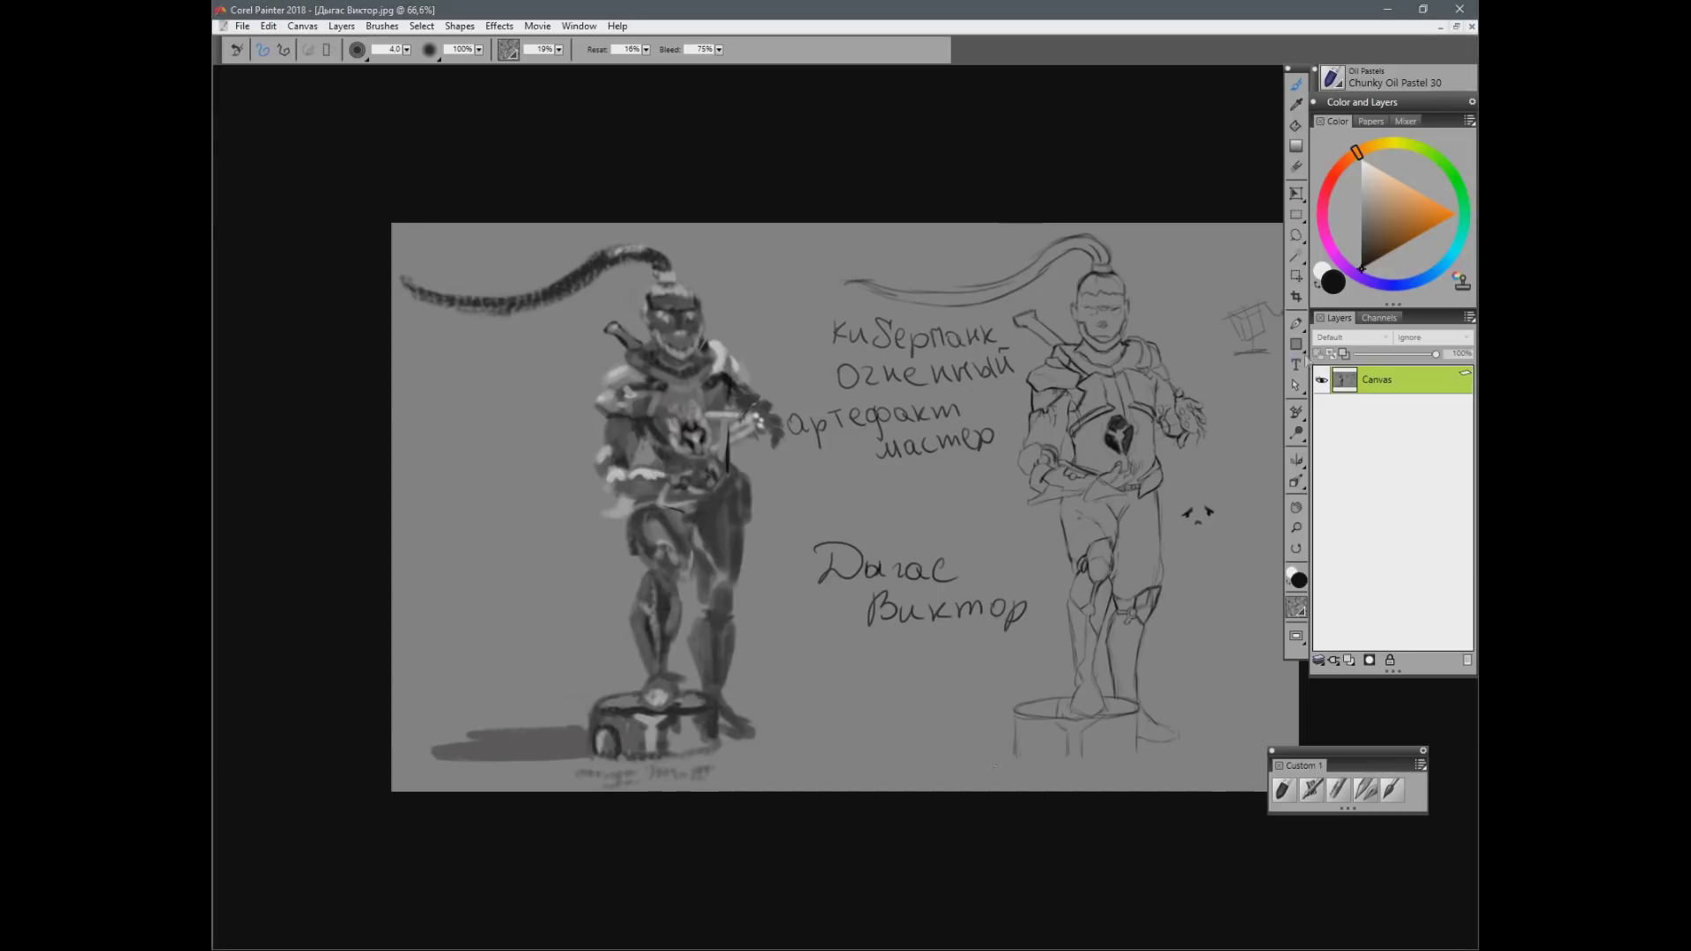
{"action": "left_click", "coordinate": [1296, 345]}
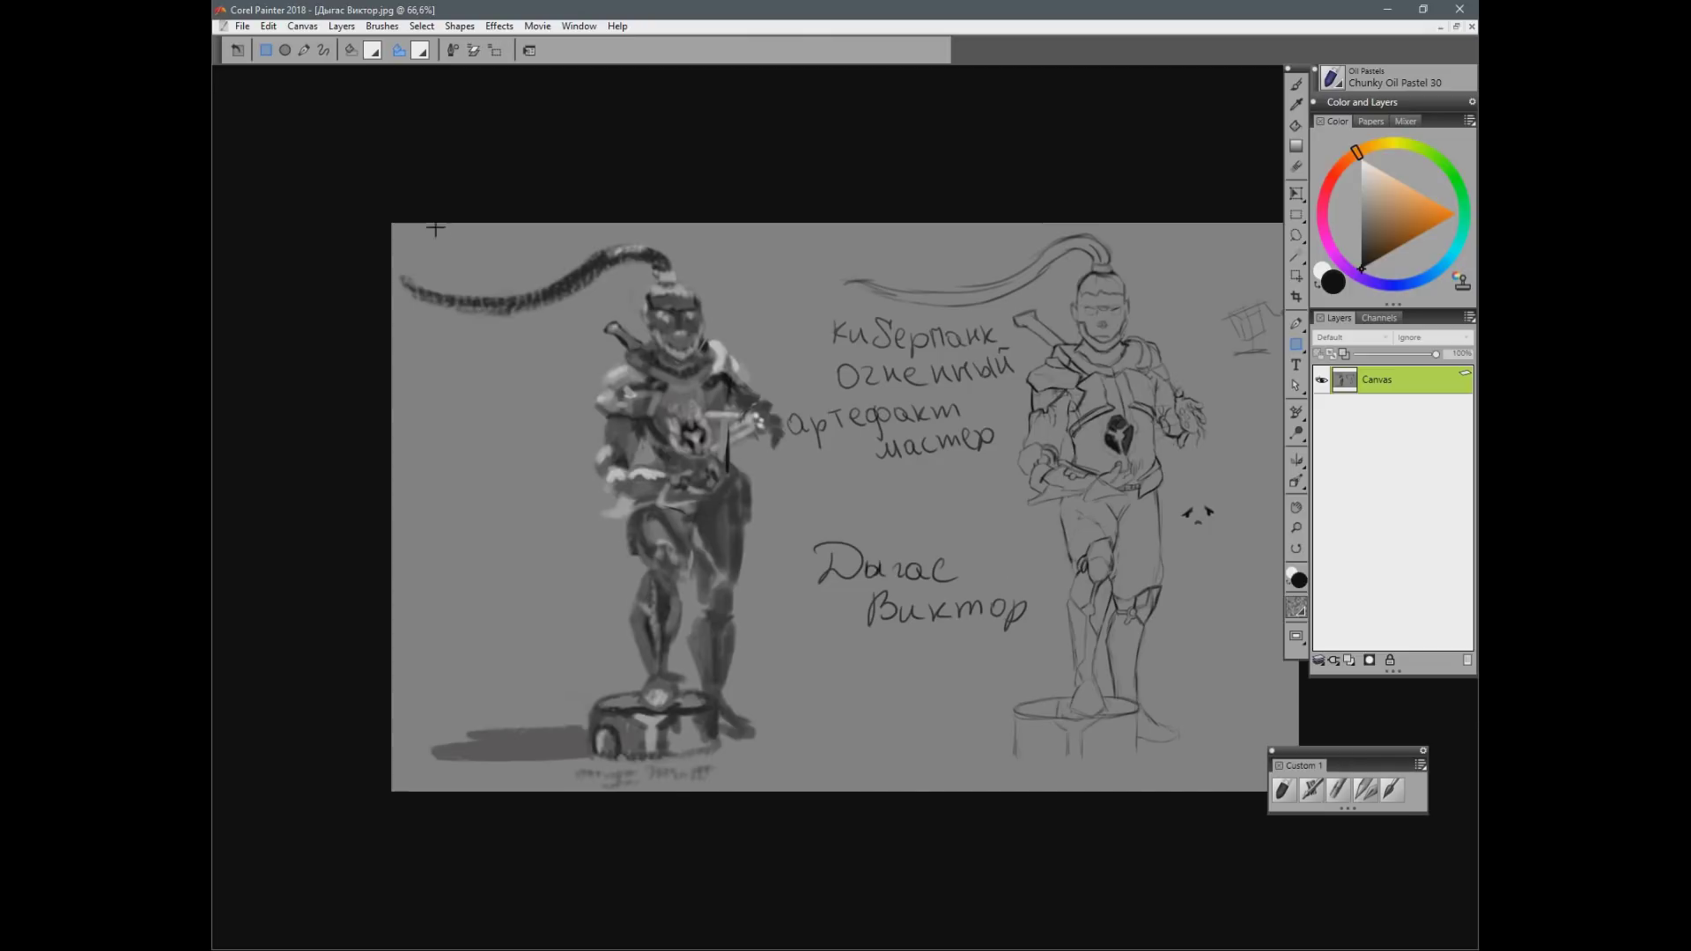
{"action": "left_click_drag", "start_coordinate": [431, 227], "coordinate": [1300, 793]}
{"action": "key", "text": "b"}
{"action": "left_click_drag", "start_coordinate": [1096, 651], "coordinate": [988, 645]}
{"action": "key", "text": "ctrl+plus"}
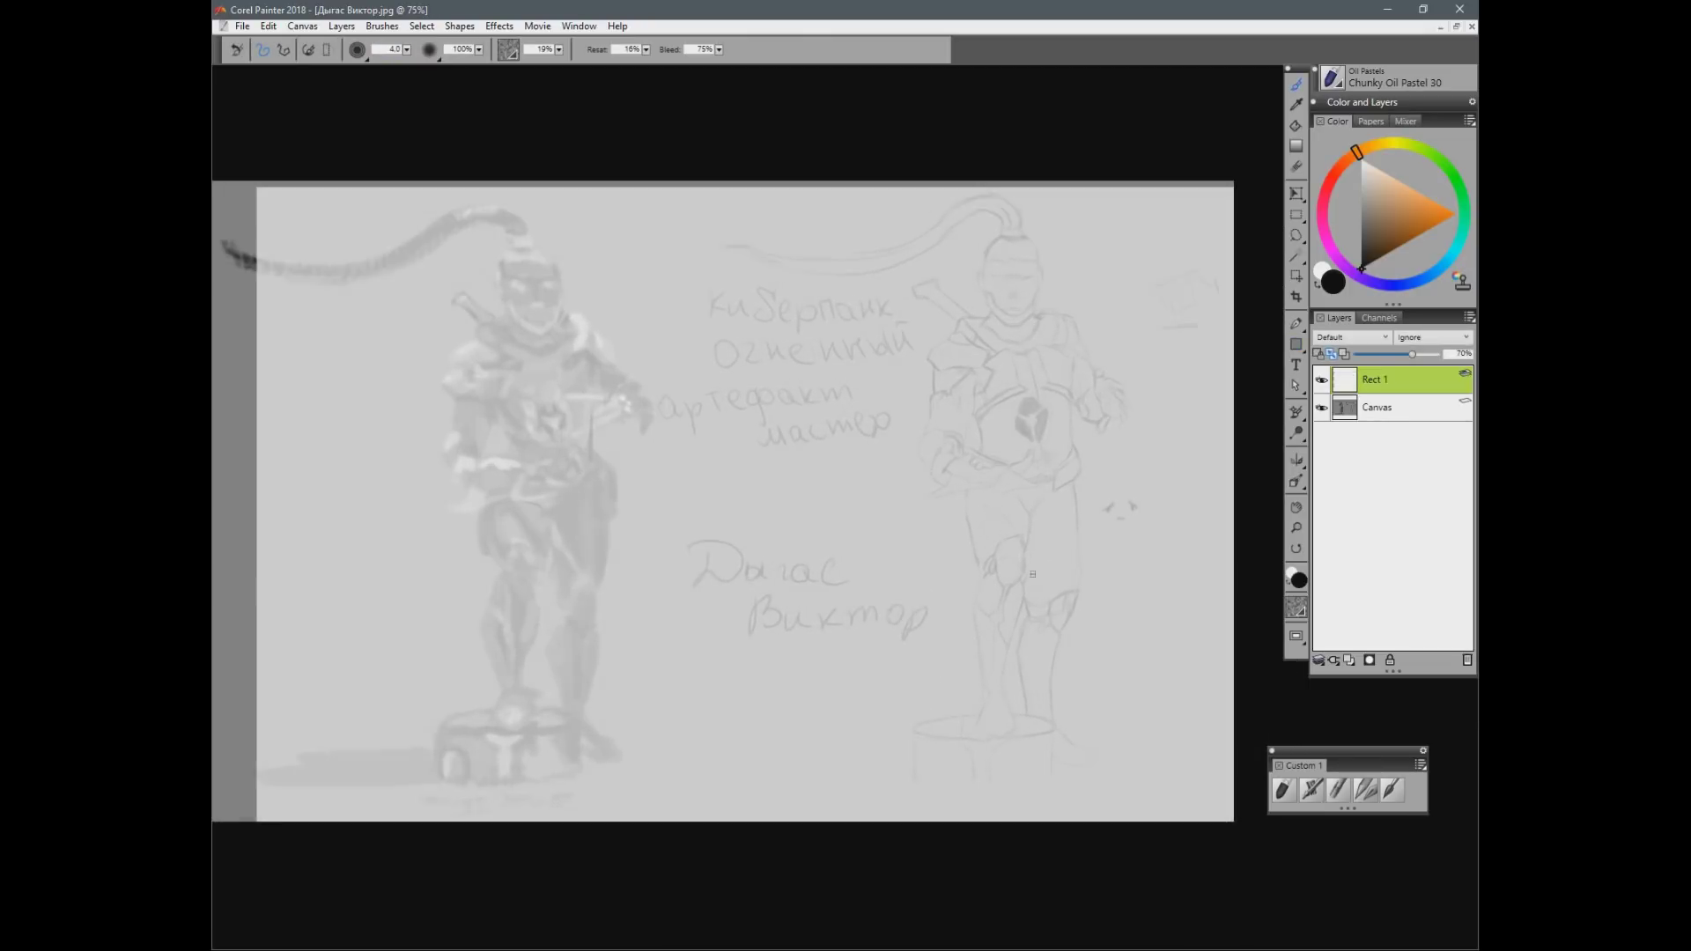
{"action": "left_click_drag", "start_coordinate": [1175, 596], "coordinate": [1141, 631]}
{"action": "left_click", "coordinate": [1349, 660]}
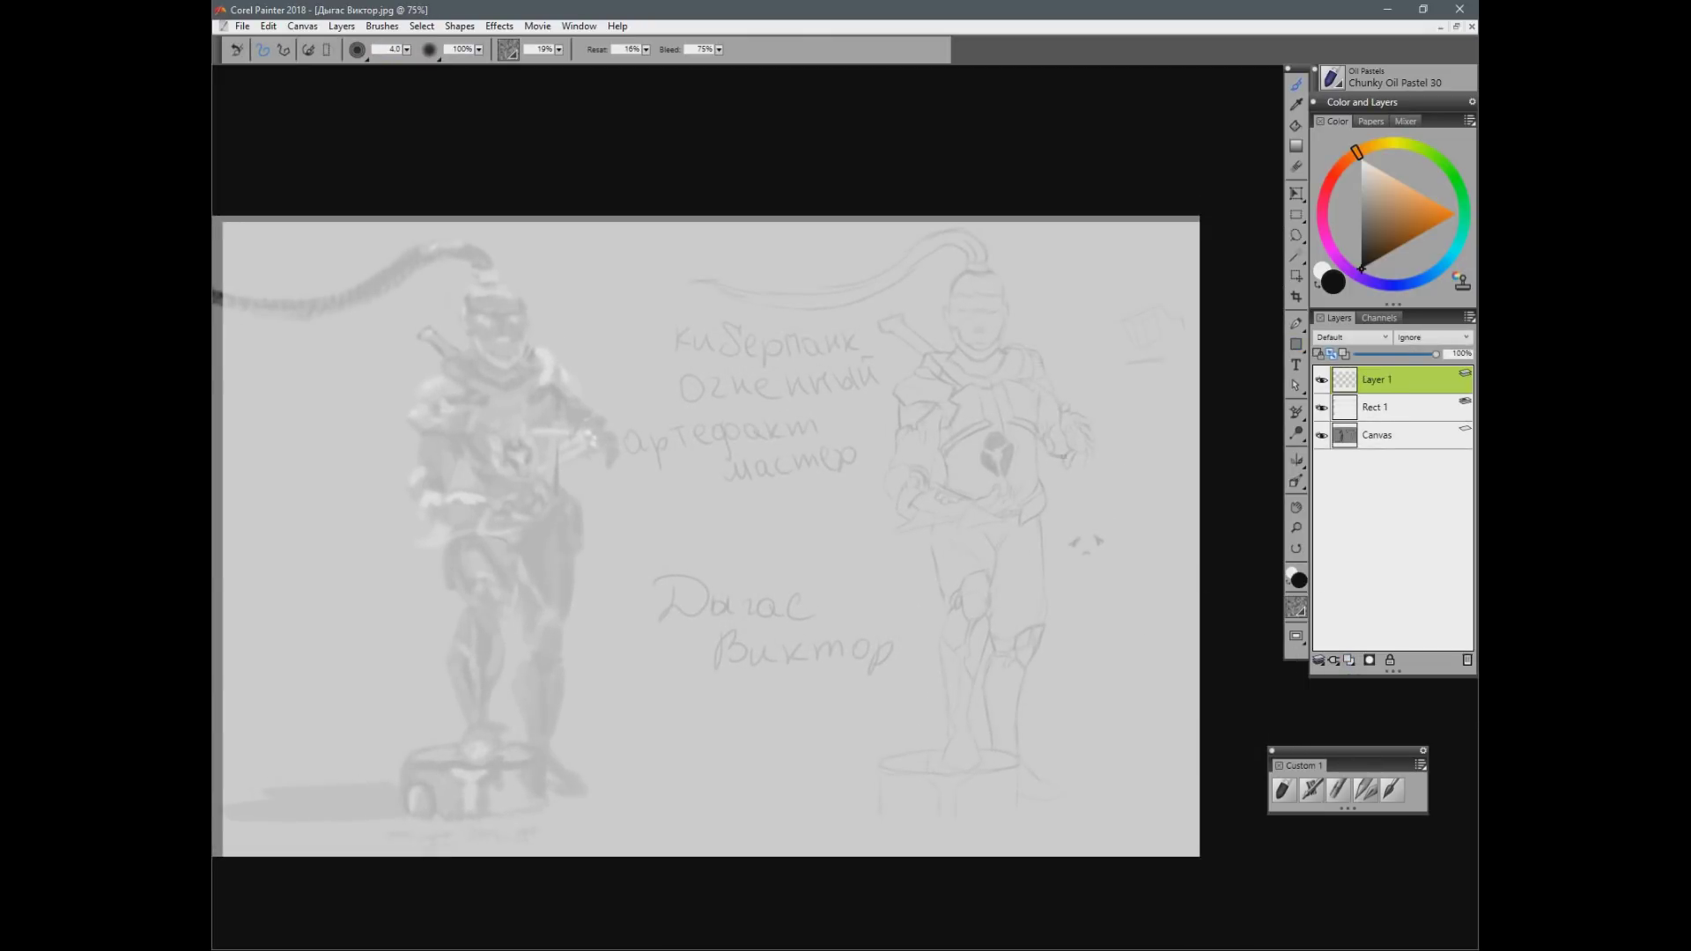
{"action": "key", "text": "bracketleft"}
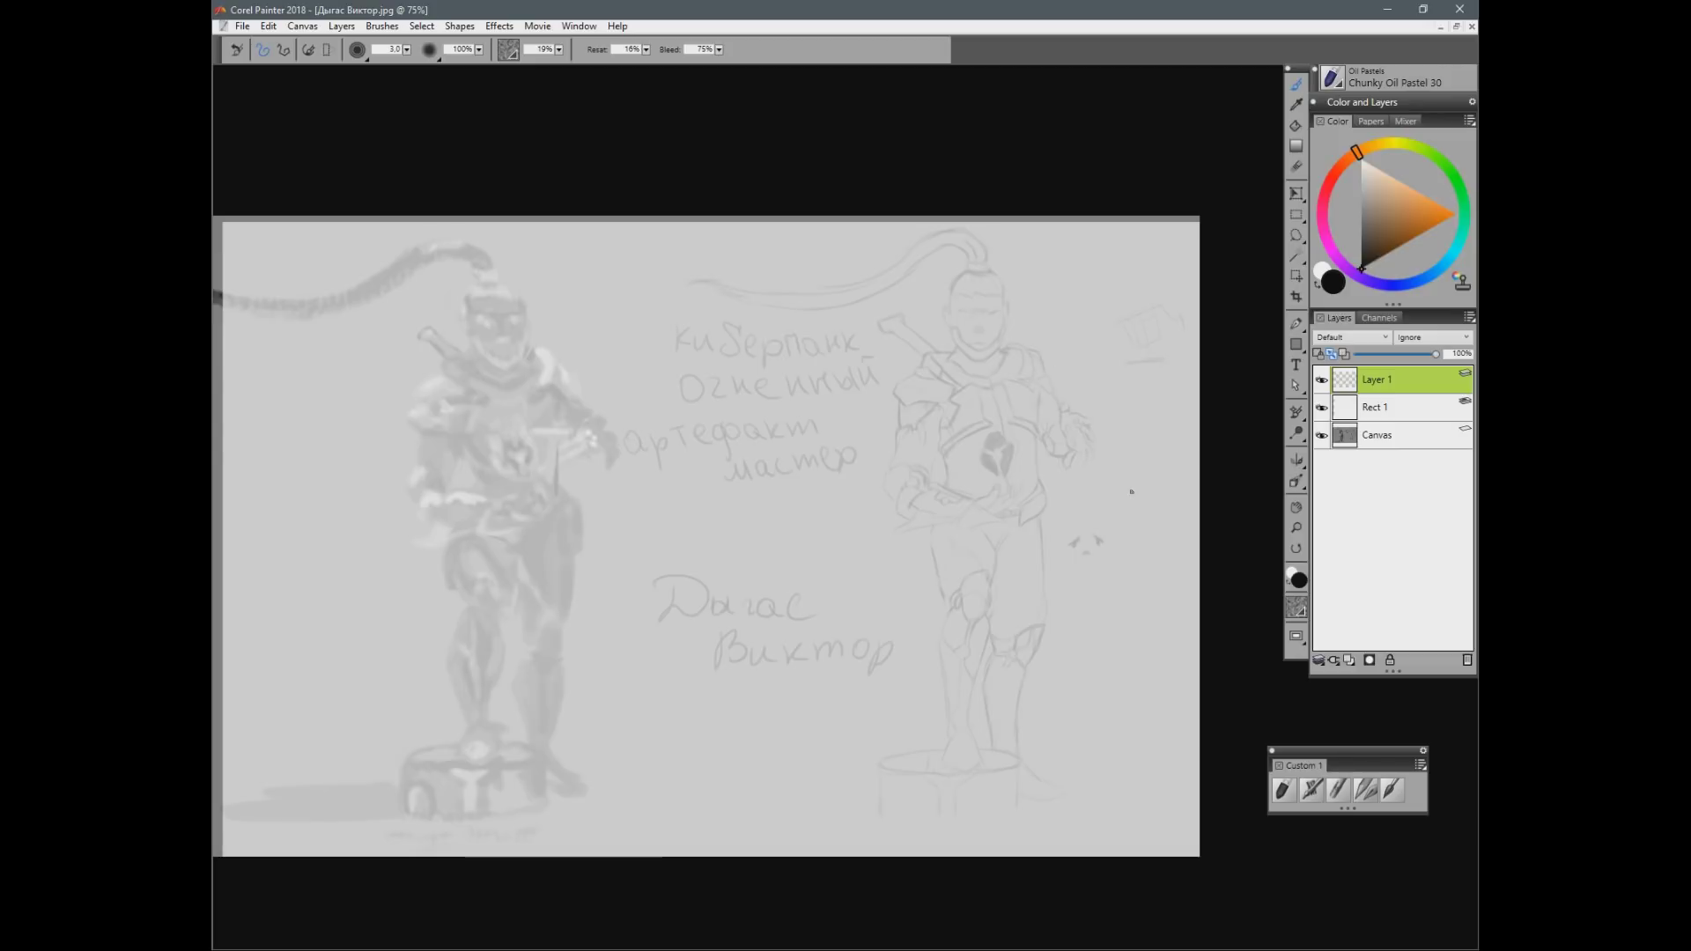
{"action": "mouse_move", "coordinate": [927, 369]}
{"action": "left_mouse_down"}
{"action": "mouse_move", "coordinate": [896, 413]}
{"action": "mouse_move", "coordinate": [927, 410]}
{"action": "mouse_move", "coordinate": [894, 429]}
{"action": "mouse_move", "coordinate": [900, 412]}
{"action": "mouse_move", "coordinate": [950, 431]}
{"action": "mouse_move", "coordinate": [932, 377]}
{"action": "left_mouse_up"}
{"action": "key", "text": "ctrl+z"}
{"action": "key", "text": "ctrl+z"}
Step: Hide Rect 1 and paint over the grey figure's shoulder and upper arm on Layer 1 with sampled tones
{"action": "left_click", "coordinate": [1322, 406]}
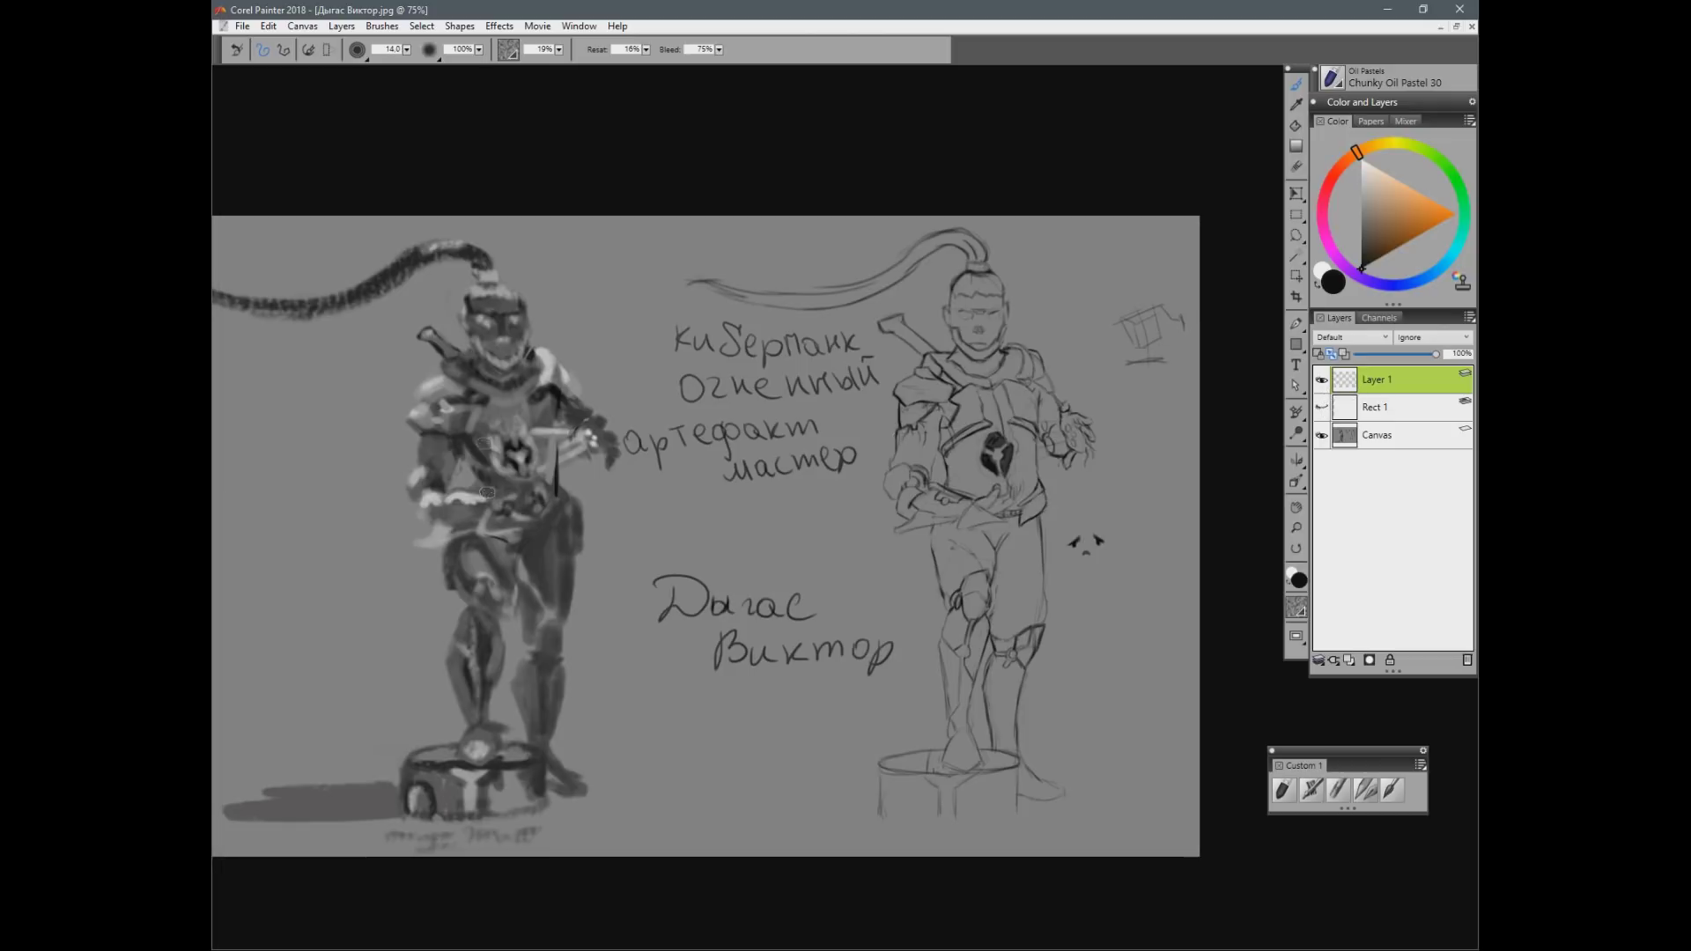
{"action": "left_click_drag", "start_coordinate": [488, 493], "coordinate": [613, 547]}
{"action": "left_click", "coordinate": [650, 422], "text": "alt"}
{"action": "left_click", "coordinate": [608, 434], "text": "alt"}
{"action": "mouse_move", "coordinate": [573, 428]}
{"action": "left_mouse_down"}
{"action": "mouse_move", "coordinate": [548, 452]}
{"action": "mouse_move", "coordinate": [611, 452]}
{"action": "left_mouse_up"}
{"action": "mouse_move", "coordinate": [559, 458]}
{"action": "left_mouse_down"}
{"action": "mouse_move", "coordinate": [544, 473]}
{"action": "mouse_move", "coordinate": [563, 484]}
{"action": "left_mouse_up"}
{"action": "mouse_move", "coordinate": [559, 479]}
{"action": "left_mouse_down"}
{"action": "mouse_move", "coordinate": [571, 459]}
{"action": "mouse_move", "coordinate": [542, 445]}
{"action": "mouse_move", "coordinate": [569, 425]}
{"action": "mouse_move", "coordinate": [572, 488]}
{"action": "mouse_move", "coordinate": [602, 464]}
{"action": "left_mouse_up"}
{"action": "left_click", "coordinate": [525, 471], "text": "alt"}
{"action": "left_click", "coordinate": [595, 481], "text": "alt"}
{"action": "mouse_move", "coordinate": [600, 473]}
{"action": "left_mouse_down"}
{"action": "mouse_move", "coordinate": [573, 443]}
{"action": "mouse_move", "coordinate": [558, 494]}
{"action": "mouse_move", "coordinate": [593, 434]}
{"action": "mouse_move", "coordinate": [658, 448]}
{"action": "mouse_move", "coordinate": [660, 422]}
{"action": "mouse_move", "coordinate": [622, 439]}
{"action": "mouse_move", "coordinate": [650, 428]}
{"action": "mouse_move", "coordinate": [578, 419]}
{"action": "left_mouse_up"}
Step: Sample dark greys from the figure and block in its neck and head as a flat silhouette
{"action": "left_click", "coordinate": [568, 457], "text": "alt"}
{"action": "left_click", "coordinate": [640, 445], "text": "alt"}
{"action": "left_click", "coordinate": [602, 435], "text": "alt"}
{"action": "left_click", "coordinate": [580, 378], "text": "alt"}
{"action": "mouse_move", "coordinate": [576, 409]}
{"action": "left_mouse_down"}
{"action": "mouse_move", "coordinate": [592, 423]}
{"action": "mouse_move", "coordinate": [587, 408]}
{"action": "left_mouse_up"}
{"action": "mouse_move", "coordinate": [585, 393]}
{"action": "left_mouse_down"}
{"action": "mouse_move", "coordinate": [619, 400]}
{"action": "mouse_move", "coordinate": [631, 364]}
{"action": "mouse_move", "coordinate": [610, 397]}
{"action": "mouse_move", "coordinate": [617, 354]}
{"action": "left_mouse_up"}
{"action": "left_click", "coordinate": [603, 435], "text": "alt"}
{"action": "left_click_drag", "start_coordinate": [624, 353], "coordinate": [639, 407]}
{"action": "mouse_move", "coordinate": [599, 352]}
{"action": "left_mouse_down"}
{"action": "mouse_move", "coordinate": [622, 336]}
{"action": "mouse_move", "coordinate": [645, 355]}
{"action": "mouse_move", "coordinate": [617, 422]}
{"action": "left_mouse_up"}
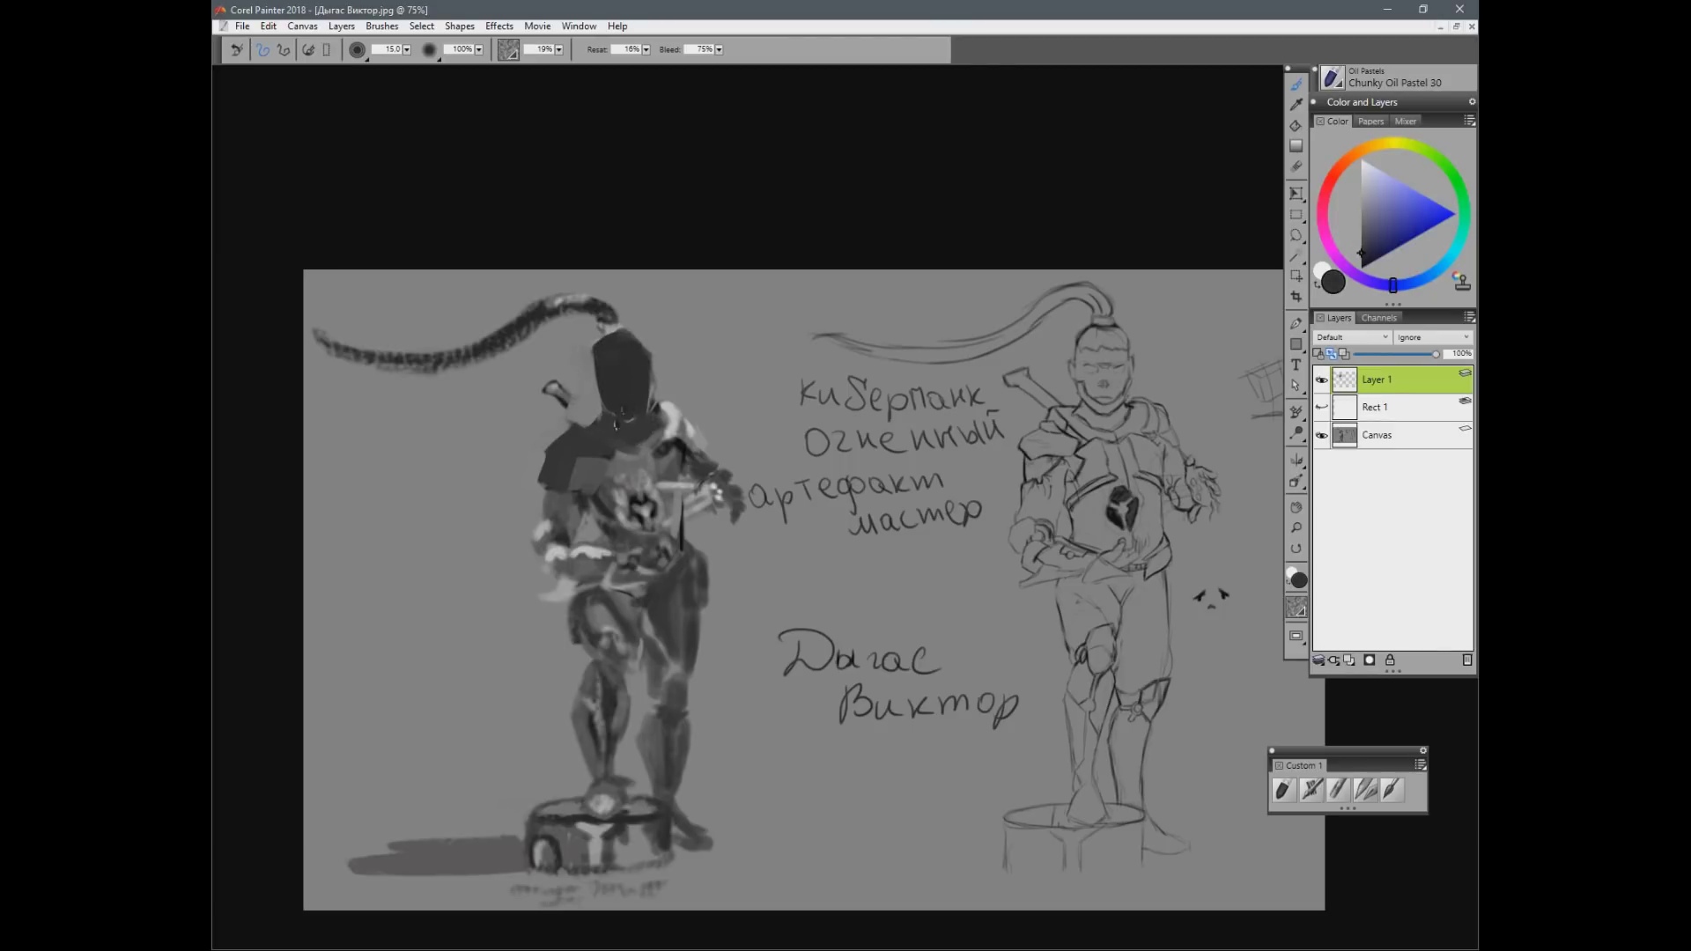
Step: Sample the figure's greys and paint over its neck base, far shoulder and chest with flat tones
{"action": "left_click", "coordinate": [665, 358], "text": "alt"}
{"action": "left_click_drag", "start_coordinate": [654, 358], "coordinate": [661, 404]}
{"action": "left_click_drag", "start_coordinate": [660, 403], "coordinate": [673, 425]}
{"action": "left_click", "coordinate": [639, 430], "text": "alt"}
{"action": "left_click_drag", "start_coordinate": [684, 431], "coordinate": [663, 455]}
{"action": "mouse_move", "coordinate": [667, 444]}
{"action": "left_mouse_down"}
{"action": "mouse_move", "coordinate": [685, 473]}
{"action": "mouse_move", "coordinate": [697, 403]}
{"action": "mouse_move", "coordinate": [672, 398]}
{"action": "mouse_move", "coordinate": [703, 439]}
{"action": "left_mouse_up"}
{"action": "left_click", "coordinate": [697, 404], "text": "alt"}
{"action": "left_click_drag", "start_coordinate": [701, 440], "coordinate": [713, 453]}
{"action": "left_click", "coordinate": [629, 461], "text": "alt"}
{"action": "mouse_move", "coordinate": [605, 462]}
{"action": "left_mouse_down"}
{"action": "mouse_move", "coordinate": [606, 499]}
{"action": "mouse_move", "coordinate": [613, 468]}
{"action": "mouse_move", "coordinate": [583, 473]}
{"action": "mouse_move", "coordinate": [620, 537]}
{"action": "mouse_move", "coordinate": [617, 464]}
{"action": "mouse_move", "coordinate": [650, 456]}
{"action": "mouse_move", "coordinate": [611, 495]}
{"action": "mouse_move", "coordinate": [656, 487]}
{"action": "mouse_move", "coordinate": [647, 533]}
{"action": "left_mouse_up"}
{"action": "left_click", "coordinate": [594, 473], "text": "alt"}
{"action": "left_click_drag", "start_coordinate": [660, 462], "coordinate": [669, 538]}
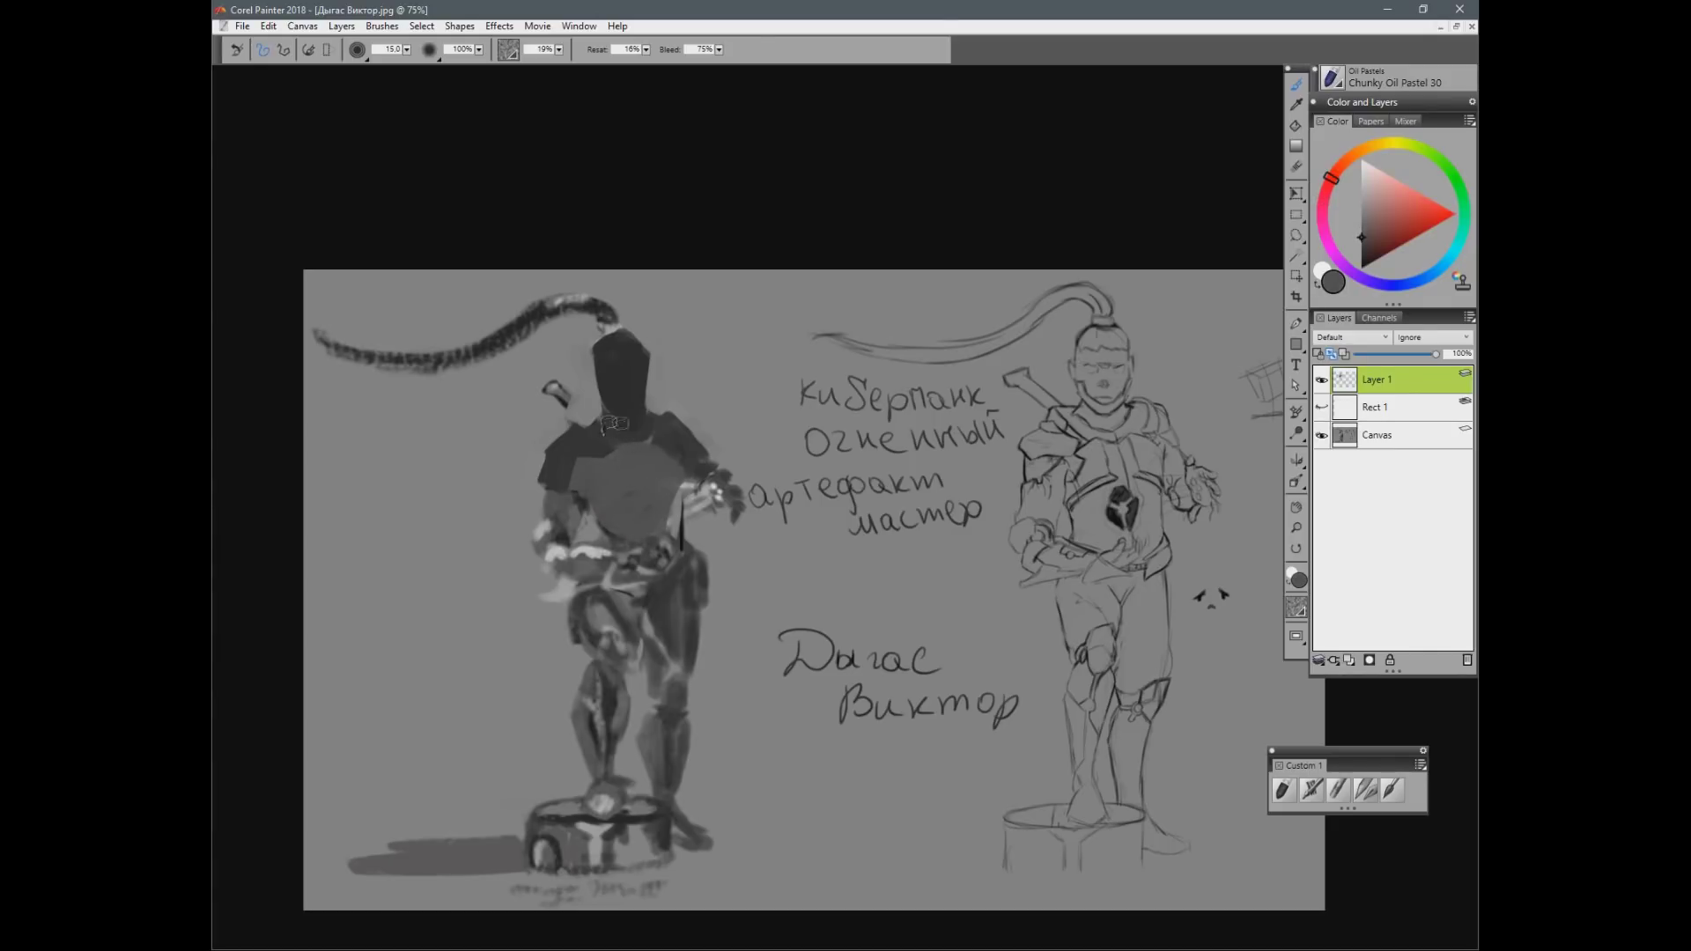
Step: Block in the figure's chest, waist and hips as flat dark and mid-grey shapes using sampled tones
{"action": "left_click", "coordinate": [603, 449], "text": "alt"}
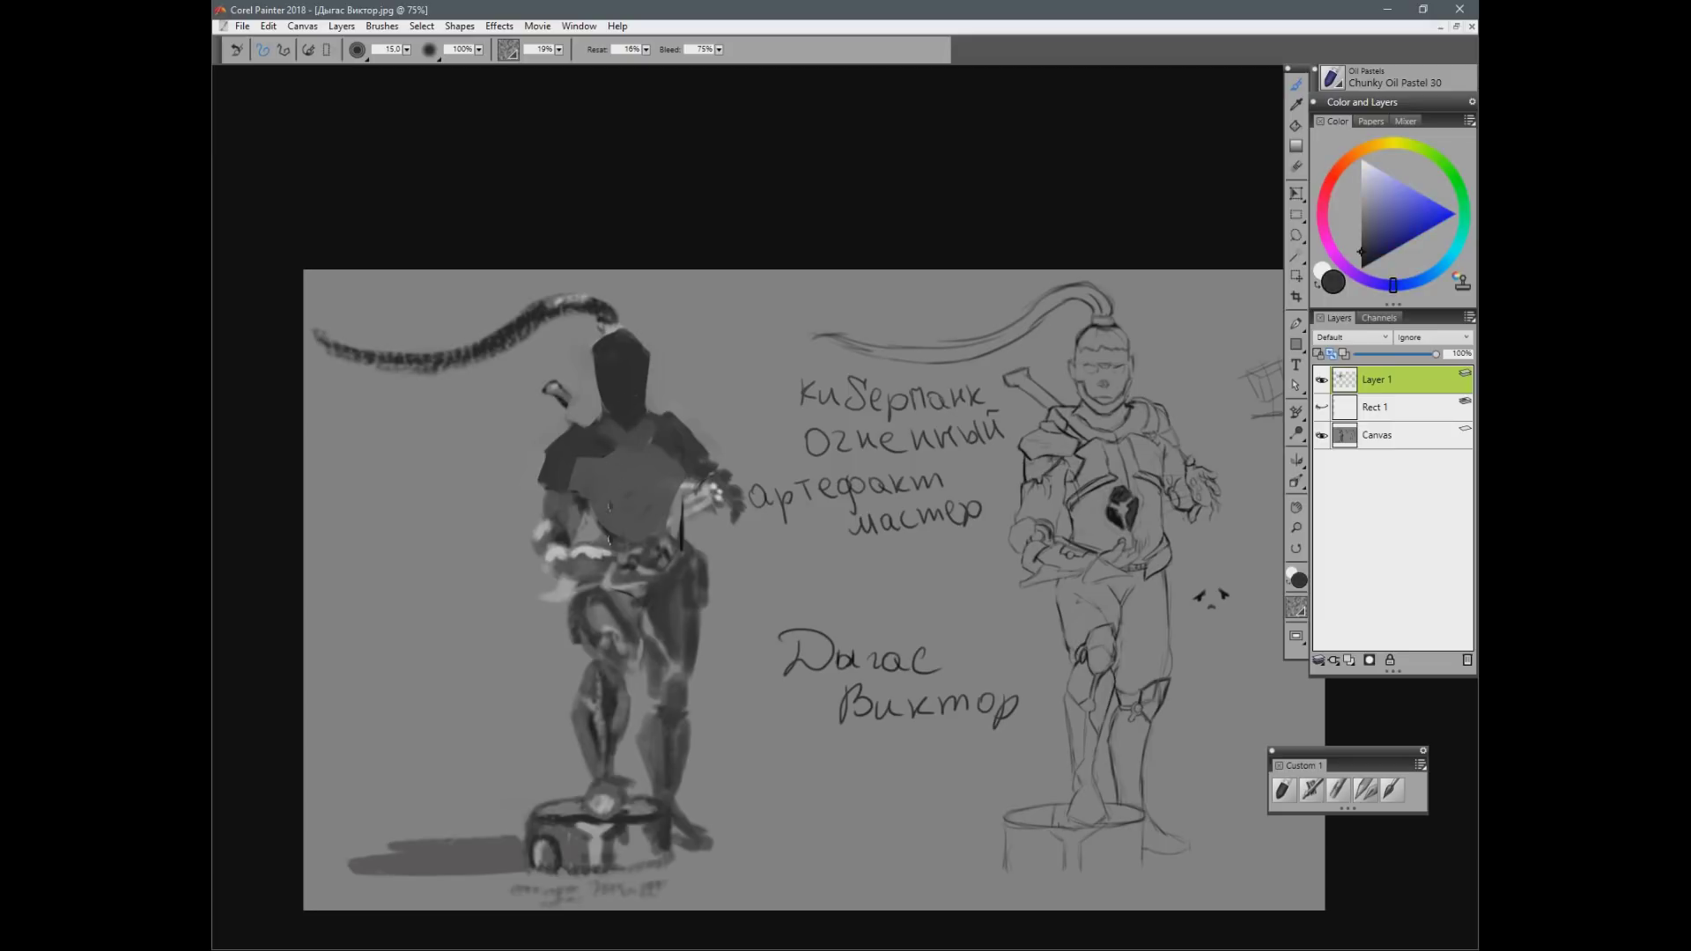
{"action": "mouse_move", "coordinate": [592, 504]}
{"action": "left_mouse_down"}
{"action": "mouse_move", "coordinate": [625, 553]}
{"action": "mouse_move", "coordinate": [658, 510]}
{"action": "mouse_move", "coordinate": [647, 520]}
{"action": "mouse_move", "coordinate": [674, 537]}
{"action": "mouse_move", "coordinate": [691, 480]}
{"action": "mouse_move", "coordinate": [711, 622]}
{"action": "left_mouse_up"}
{"action": "left_click", "coordinate": [694, 502], "text": "alt"}
{"action": "left_click", "coordinate": [674, 498], "text": "alt"}
{"action": "mouse_move", "coordinate": [677, 491]}
{"action": "left_mouse_down"}
{"action": "mouse_move", "coordinate": [635, 550]}
{"action": "mouse_move", "coordinate": [583, 492]}
{"action": "mouse_move", "coordinate": [609, 500]}
{"action": "left_mouse_up"}
{"action": "left_click", "coordinate": [642, 487], "text": "alt"}
{"action": "left_click", "coordinate": [661, 548], "text": "alt"}
{"action": "left_click", "coordinate": [621, 513], "text": "alt"}
{"action": "left_click", "coordinate": [617, 486], "text": "alt"}
{"action": "left_click_drag", "start_coordinate": [671, 483], "coordinate": [652, 498]}
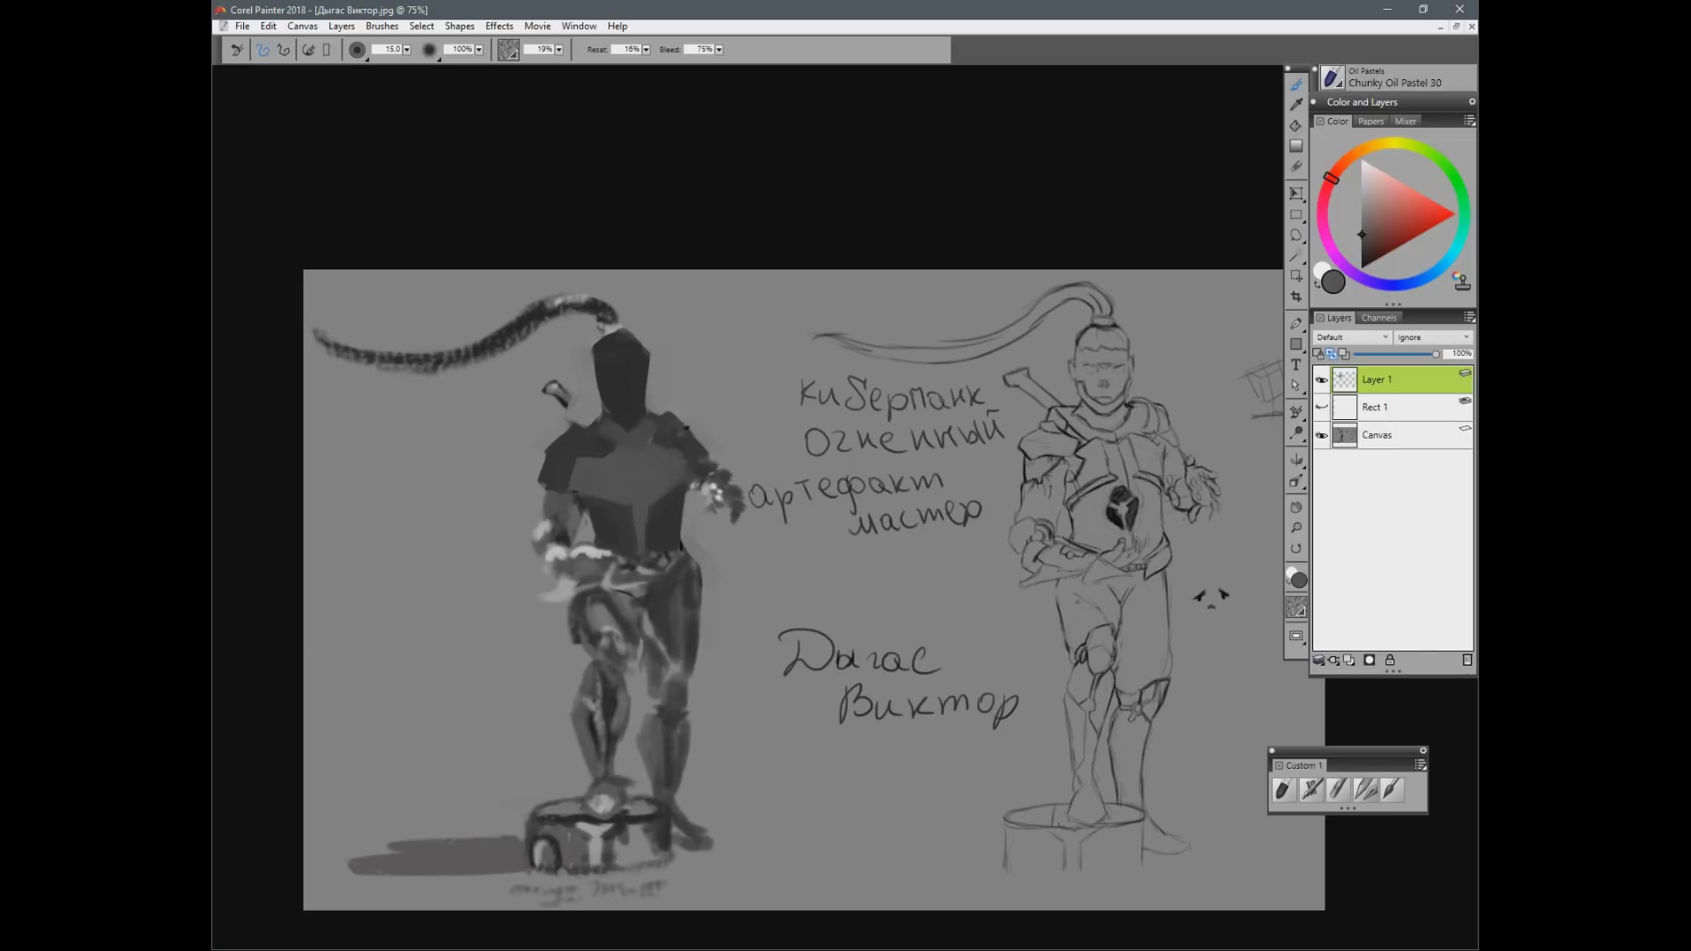
Step: Enlarge the brush and block in the figure's far shoulder, forearm and hand with sampled tones
{"action": "left_click", "coordinate": [680, 455], "text": "alt"}
{"action": "key", "text": "bracketleft"}
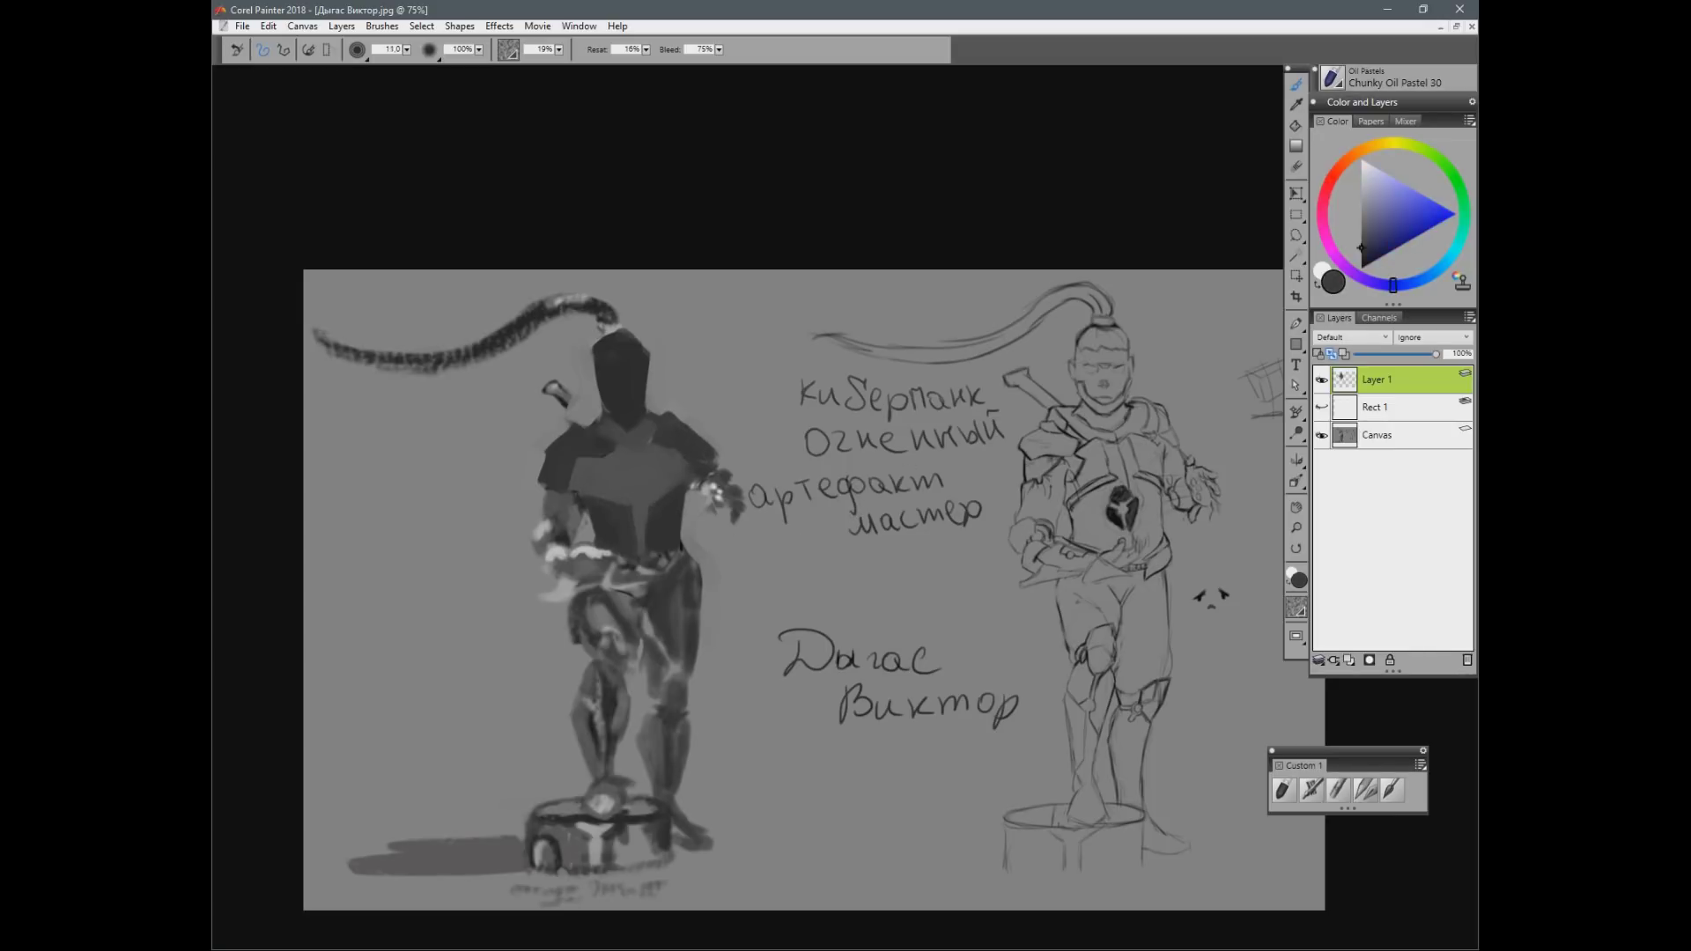
{"action": "key", "text": "bracketright"}
{"action": "key", "text": "bracketright"}
{"action": "key", "text": "bracketright"}
{"action": "key", "text": "bracketright"}
{"action": "key", "text": "bracketright"}
{"action": "key", "text": "bracketright"}
{"action": "key", "text": "bracketright"}
{"action": "key", "text": "bracketright"}
{"action": "key", "text": "bracketright"}
{"action": "left_click", "coordinate": [763, 520], "text": "alt"}
{"action": "left_click_drag", "start_coordinate": [721, 470], "coordinate": [711, 506]}
{"action": "mouse_move", "coordinate": [738, 490]}
{"action": "left_mouse_down"}
{"action": "mouse_move", "coordinate": [715, 515]}
{"action": "mouse_move", "coordinate": [740, 559]}
{"action": "left_mouse_up"}
Step: Block in the near arm and both thighs in dark grey and trim their outlines with the background tone
{"action": "left_click", "coordinate": [622, 388], "text": "alt"}
{"action": "left_click_drag", "start_coordinate": [564, 498], "coordinate": [569, 528]}
{"action": "mouse_move", "coordinate": [576, 509]}
{"action": "left_mouse_down"}
{"action": "mouse_move", "coordinate": [559, 539]}
{"action": "mouse_move", "coordinate": [535, 516]}
{"action": "mouse_move", "coordinate": [545, 557]}
{"action": "mouse_move", "coordinate": [619, 578]}
{"action": "mouse_move", "coordinate": [677, 561]}
{"action": "mouse_move", "coordinate": [679, 607]}
{"action": "mouse_move", "coordinate": [593, 619]}
{"action": "mouse_move", "coordinate": [593, 664]}
{"action": "left_mouse_up"}
{"action": "left_click", "coordinate": [530, 504], "text": "alt"}
{"action": "left_click", "coordinate": [555, 518], "text": "alt"}
{"action": "left_click", "coordinate": [549, 622], "text": "alt"}
{"action": "left_click_drag", "start_coordinate": [542, 595], "coordinate": [572, 646]}
{"action": "left_click_drag", "start_coordinate": [698, 571], "coordinate": [702, 669]}
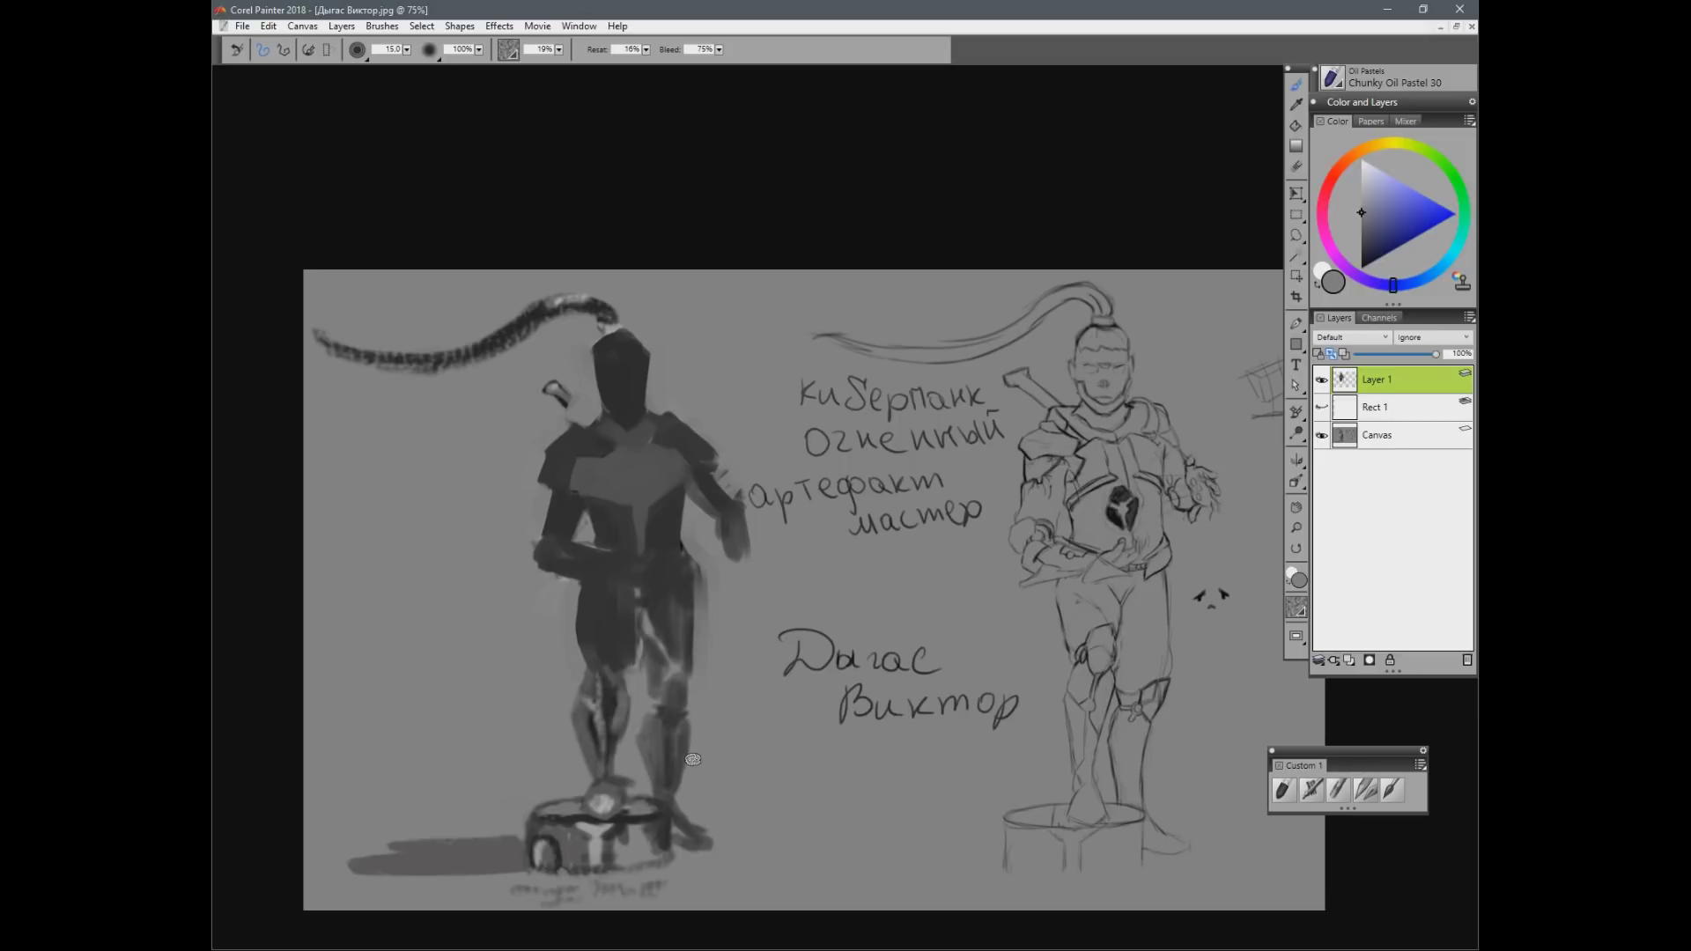
Step: Refine the edges around the silhouette's neck and far shoulder with sampled greys and a fine brush
{"action": "left_click", "coordinate": [610, 426], "text": "alt"}
{"action": "mouse_move", "coordinate": [611, 427]}
{"action": "left_mouse_down"}
{"action": "mouse_move", "coordinate": [617, 451]}
{"action": "mouse_move", "coordinate": [640, 437]}
{"action": "left_mouse_up"}
{"action": "left_click_drag", "start_coordinate": [675, 390], "coordinate": [670, 406]}
{"action": "left_click", "coordinate": [669, 406], "text": "alt"}
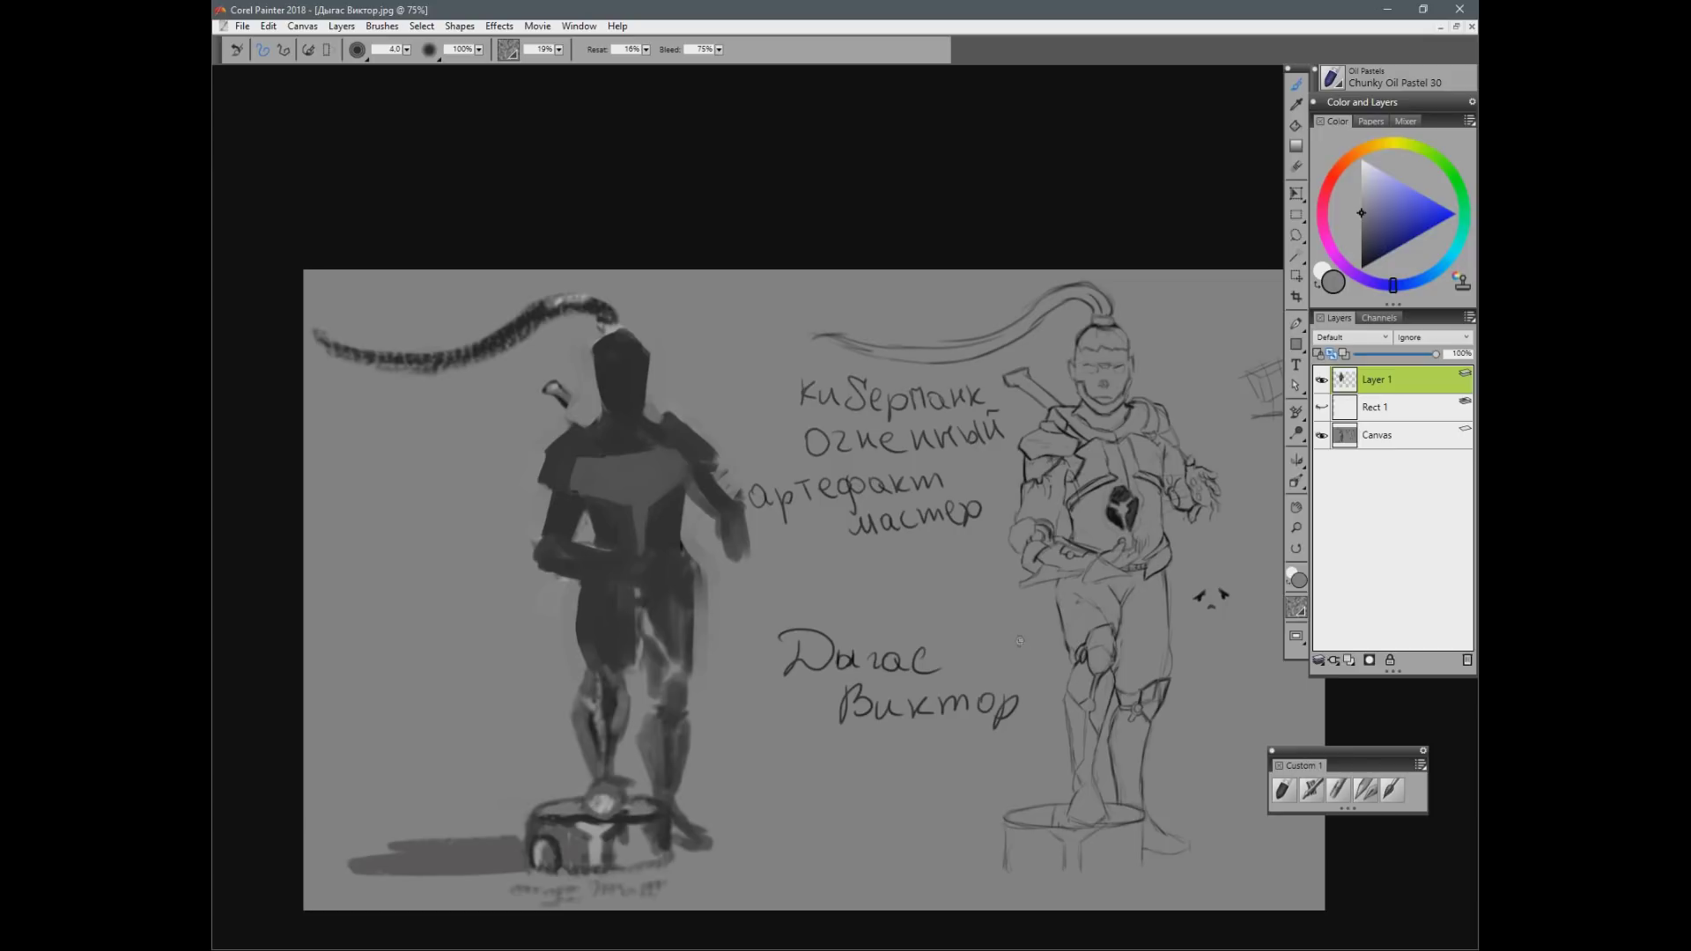
Step: Move Layer 1 below Rect 1, show the light rectangle and add a new layer on top
{"action": "left_click_drag", "start_coordinate": [1021, 647], "coordinate": [850, 634]}
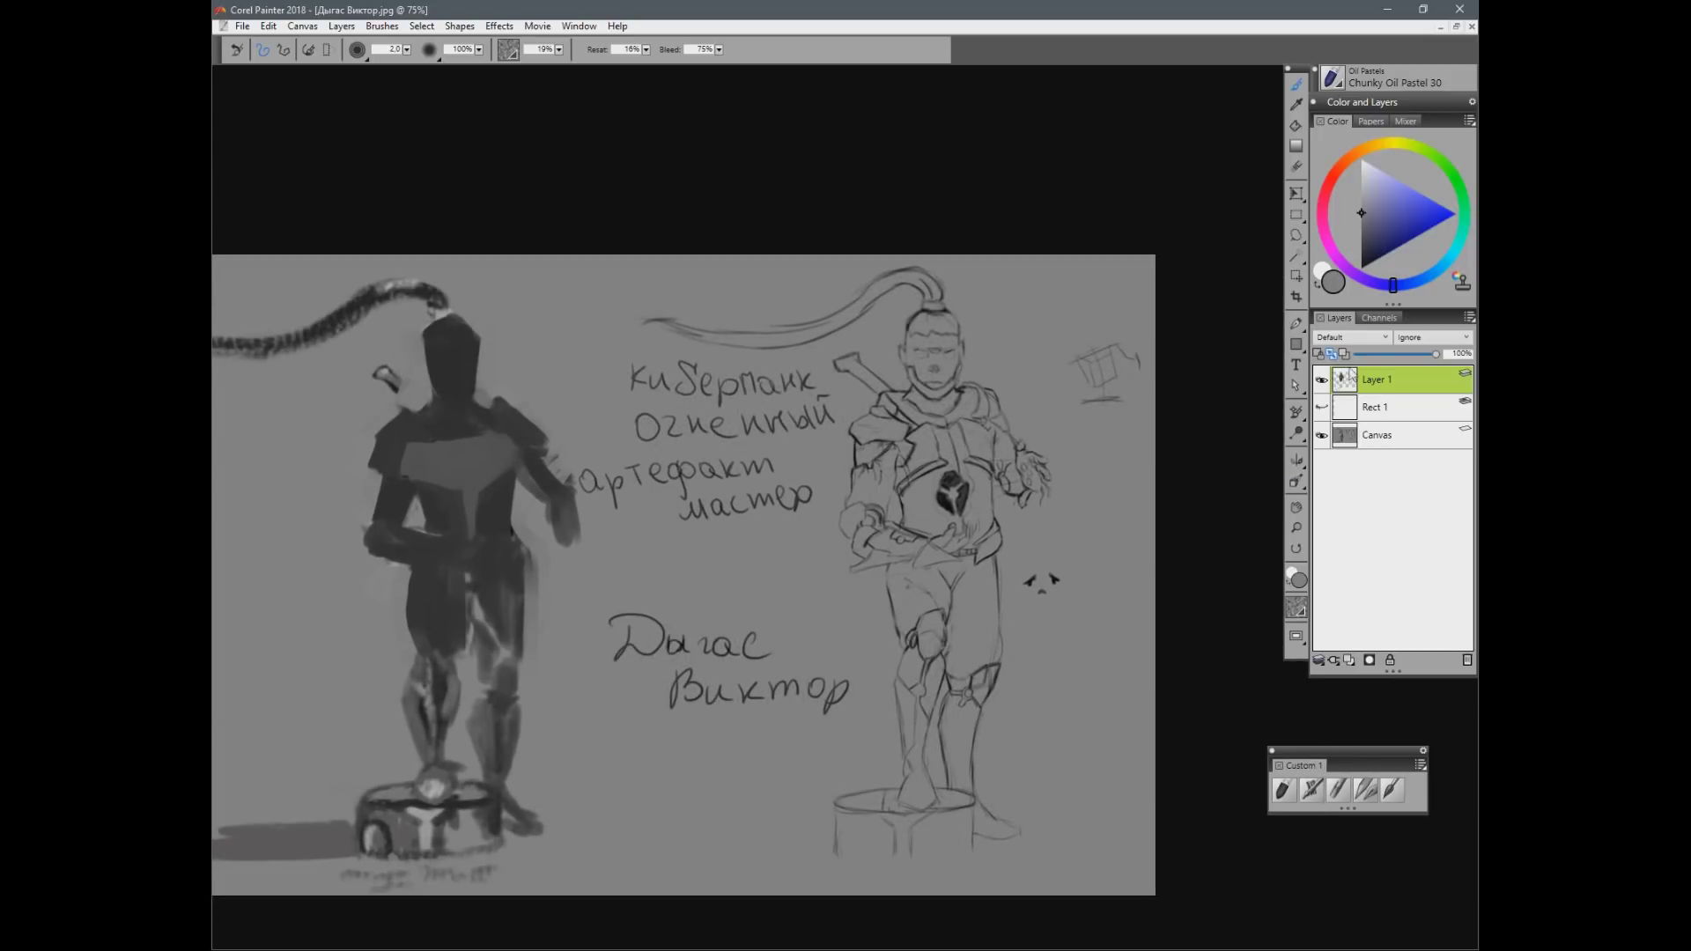
{"action": "left_click", "coordinate": [1322, 407]}
{"action": "left_click", "coordinate": [1370, 409]}
{"action": "left_click", "coordinate": [1322, 407]}
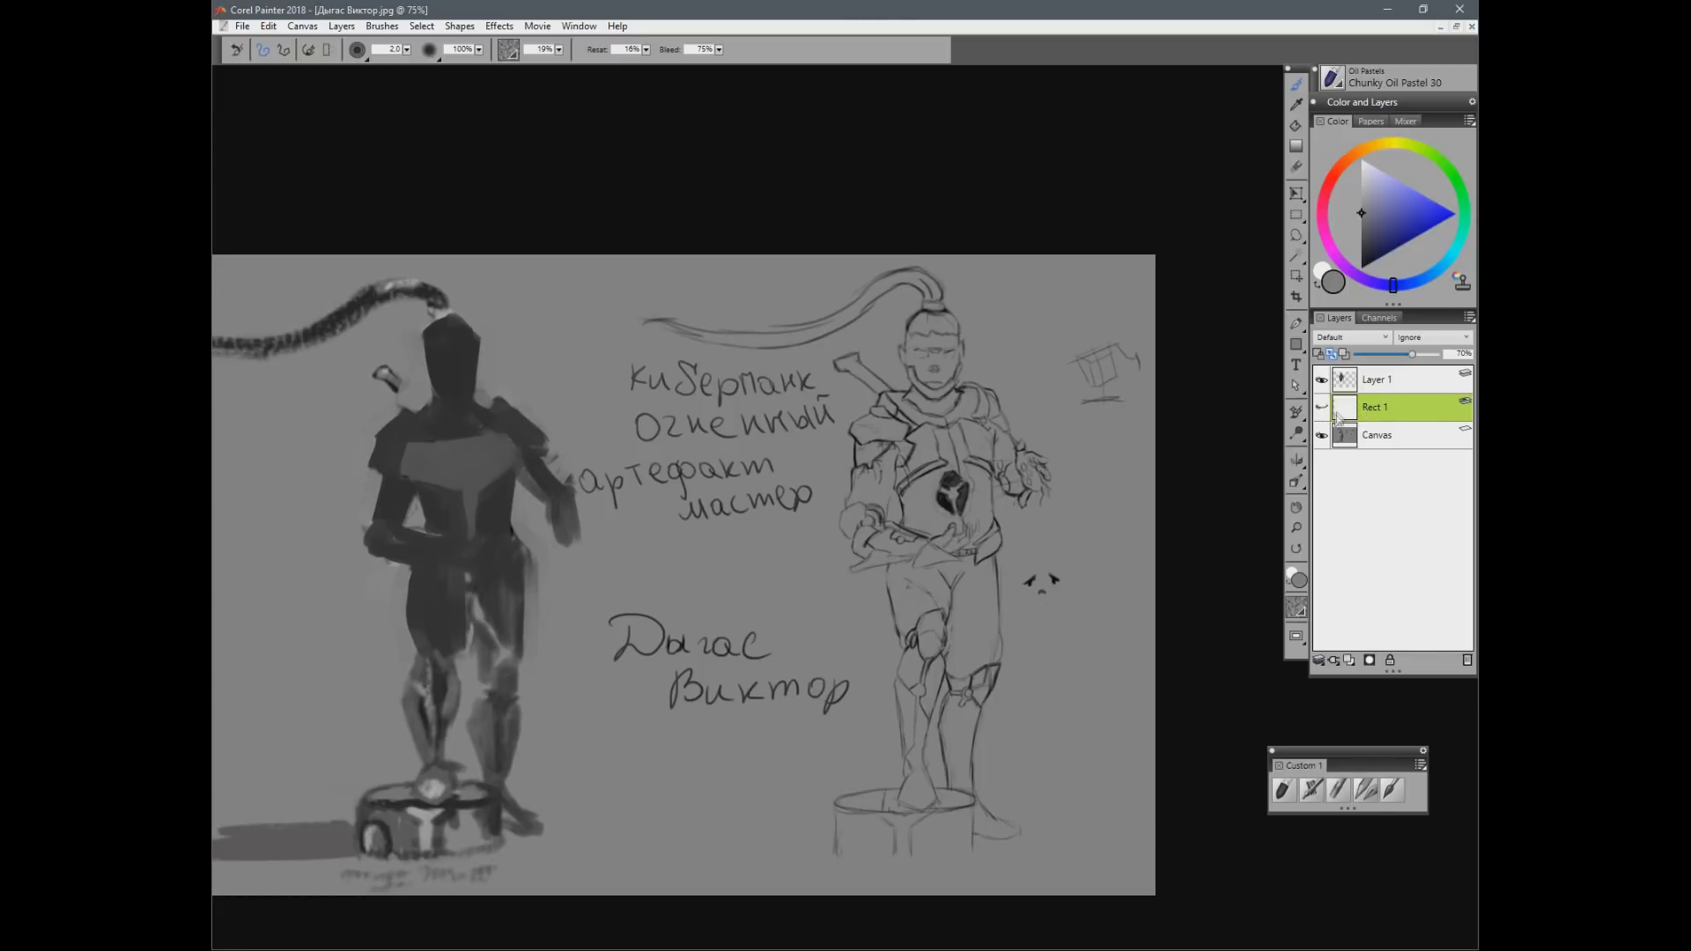
{"action": "left_click_drag", "start_coordinate": [1368, 383], "coordinate": [1376, 418]}
{"action": "left_click", "coordinate": [1322, 379]}
{"action": "left_click", "coordinate": [1376, 393]}
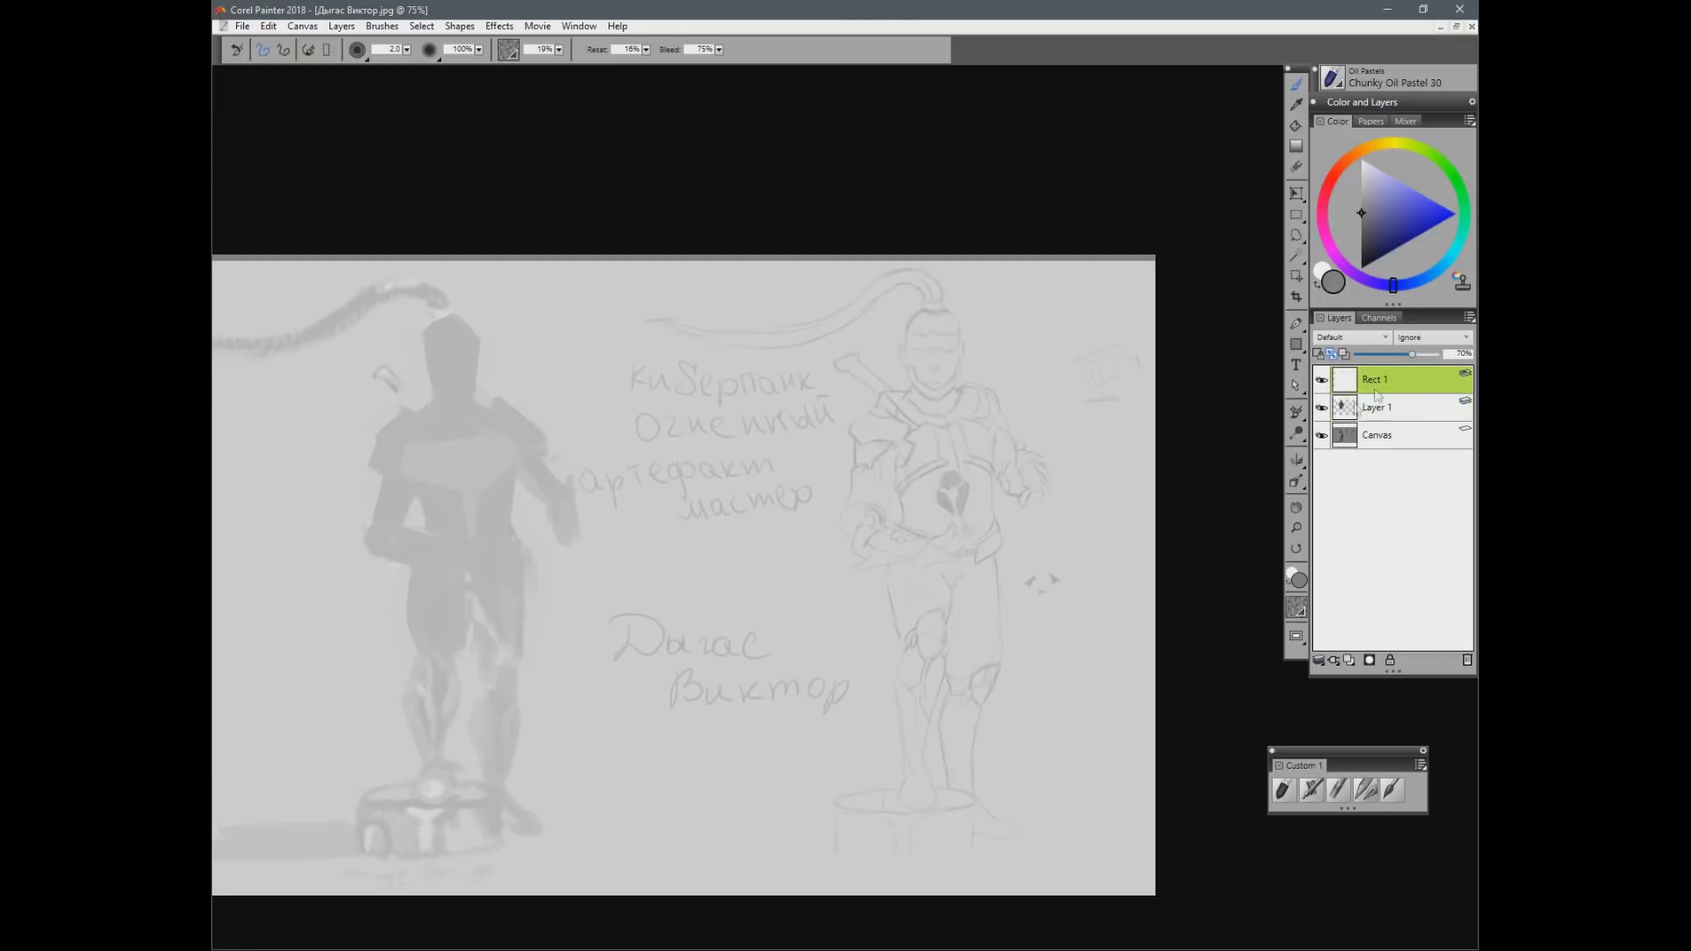
{"action": "key", "text": "ctrl+shift+n"}
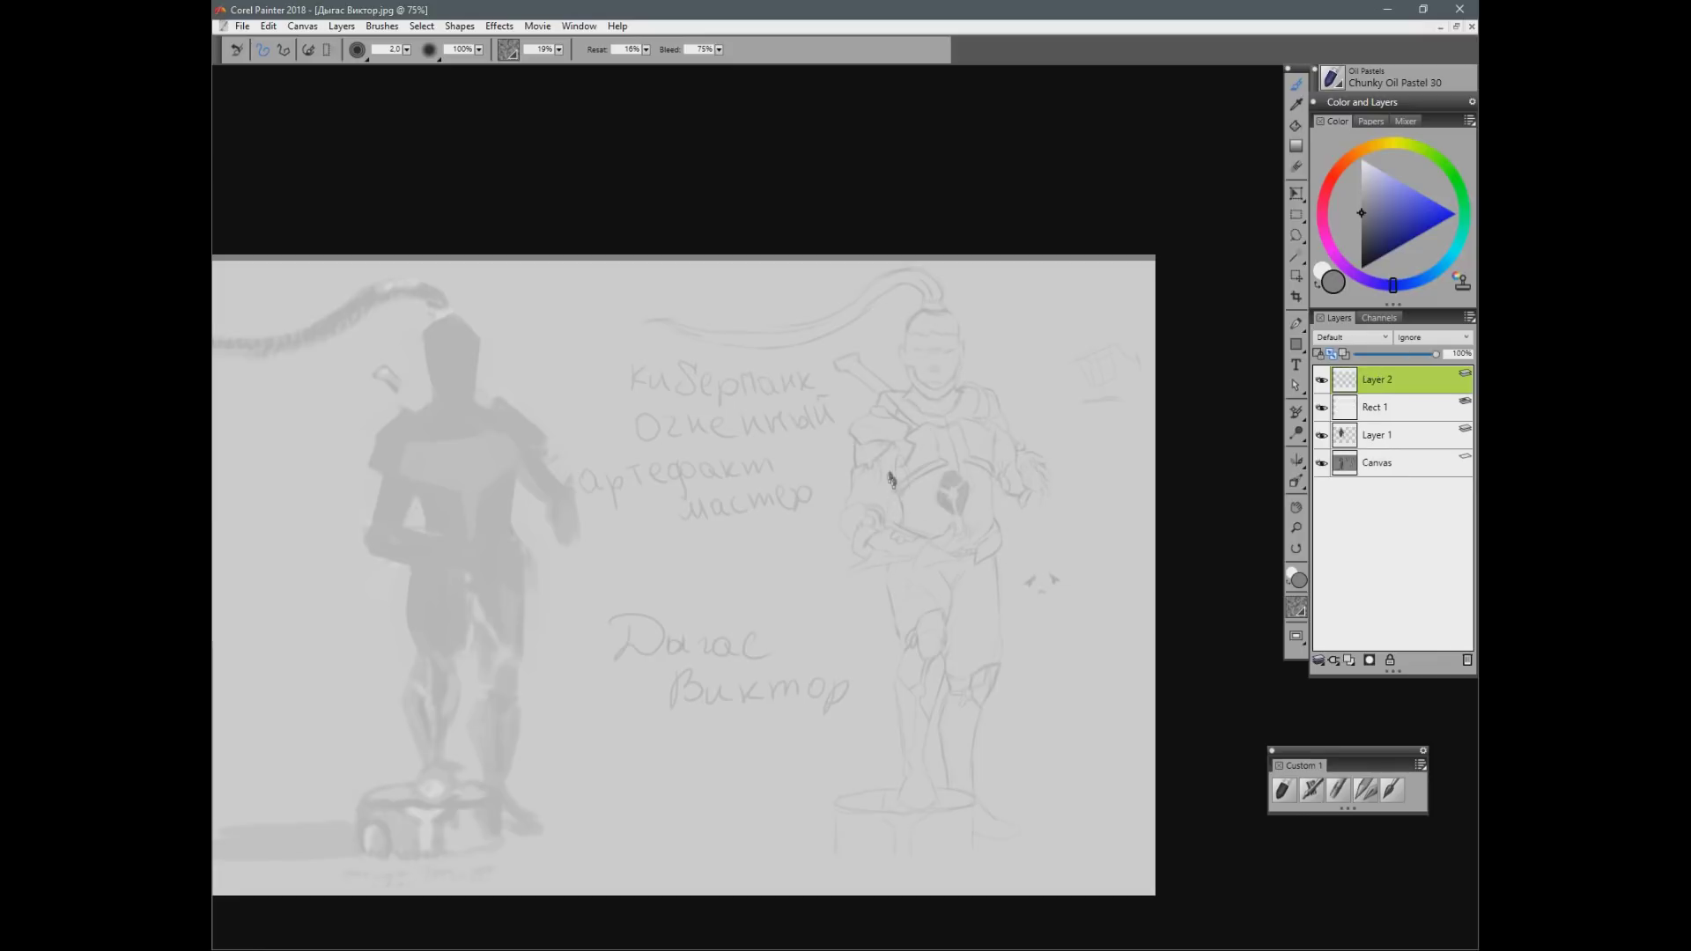
Step: Sketch an open jacket with a raised collar and shoulder panel in black over the line-art figure
{"action": "left_click", "coordinate": [1361, 268]}
{"action": "key", "text": "bracketright"}
{"action": "left_click_drag", "start_coordinate": [882, 480], "coordinate": [901, 500]}
{"action": "left_click_drag", "start_coordinate": [999, 422], "coordinate": [998, 540]}
{"action": "mouse_move", "coordinate": [961, 403]}
{"action": "left_mouse_down"}
{"action": "mouse_move", "coordinate": [976, 495]}
{"action": "mouse_move", "coordinate": [996, 430]}
{"action": "left_mouse_up"}
{"action": "mouse_move", "coordinate": [900, 386]}
{"action": "left_mouse_down"}
{"action": "mouse_move", "coordinate": [906, 419]}
{"action": "mouse_move", "coordinate": [916, 396]}
{"action": "mouse_move", "coordinate": [970, 414]}
{"action": "mouse_move", "coordinate": [938, 504]}
{"action": "mouse_move", "coordinate": [879, 408]}
{"action": "mouse_move", "coordinate": [859, 433]}
{"action": "mouse_move", "coordinate": [911, 412]}
{"action": "mouse_move", "coordinate": [928, 453]}
{"action": "mouse_move", "coordinate": [911, 486]}
{"action": "left_mouse_up"}
{"action": "mouse_move", "coordinate": [932, 412]}
{"action": "left_mouse_down"}
{"action": "mouse_move", "coordinate": [960, 425]}
{"action": "mouse_move", "coordinate": [973, 542]}
{"action": "left_mouse_up"}
Step: Sketch the jacket's near sleeve with a banded bracer and hand, and outline the far arm
{"action": "mouse_move", "coordinate": [865, 447]}
{"action": "left_mouse_down"}
{"action": "mouse_move", "coordinate": [890, 421]}
{"action": "mouse_move", "coordinate": [893, 475]}
{"action": "mouse_move", "coordinate": [855, 451]}
{"action": "mouse_move", "coordinate": [844, 504]}
{"action": "left_mouse_up"}
{"action": "mouse_move", "coordinate": [875, 461]}
{"action": "left_mouse_down"}
{"action": "mouse_move", "coordinate": [851, 508]}
{"action": "mouse_move", "coordinate": [888, 467]}
{"action": "mouse_move", "coordinate": [887, 482]}
{"action": "left_mouse_up"}
{"action": "left_click_drag", "start_coordinate": [877, 518], "coordinate": [879, 553]}
{"action": "mouse_move", "coordinate": [888, 519]}
{"action": "left_mouse_down"}
{"action": "mouse_move", "coordinate": [891, 557]}
{"action": "mouse_move", "coordinate": [919, 537]}
{"action": "left_mouse_up"}
{"action": "mouse_move", "coordinate": [888, 490]}
{"action": "left_mouse_down"}
{"action": "mouse_move", "coordinate": [843, 523]}
{"action": "mouse_move", "coordinate": [867, 551]}
{"action": "mouse_move", "coordinate": [894, 524]}
{"action": "mouse_move", "coordinate": [880, 542]}
{"action": "mouse_move", "coordinate": [924, 568]}
{"action": "mouse_move", "coordinate": [916, 553]}
{"action": "left_mouse_up"}
{"action": "mouse_move", "coordinate": [997, 458]}
{"action": "left_mouse_down"}
{"action": "mouse_move", "coordinate": [1022, 507]}
{"action": "mouse_move", "coordinate": [1004, 502]}
{"action": "mouse_move", "coordinate": [1026, 482]}
{"action": "mouse_move", "coordinate": [1032, 536]}
{"action": "left_mouse_up"}
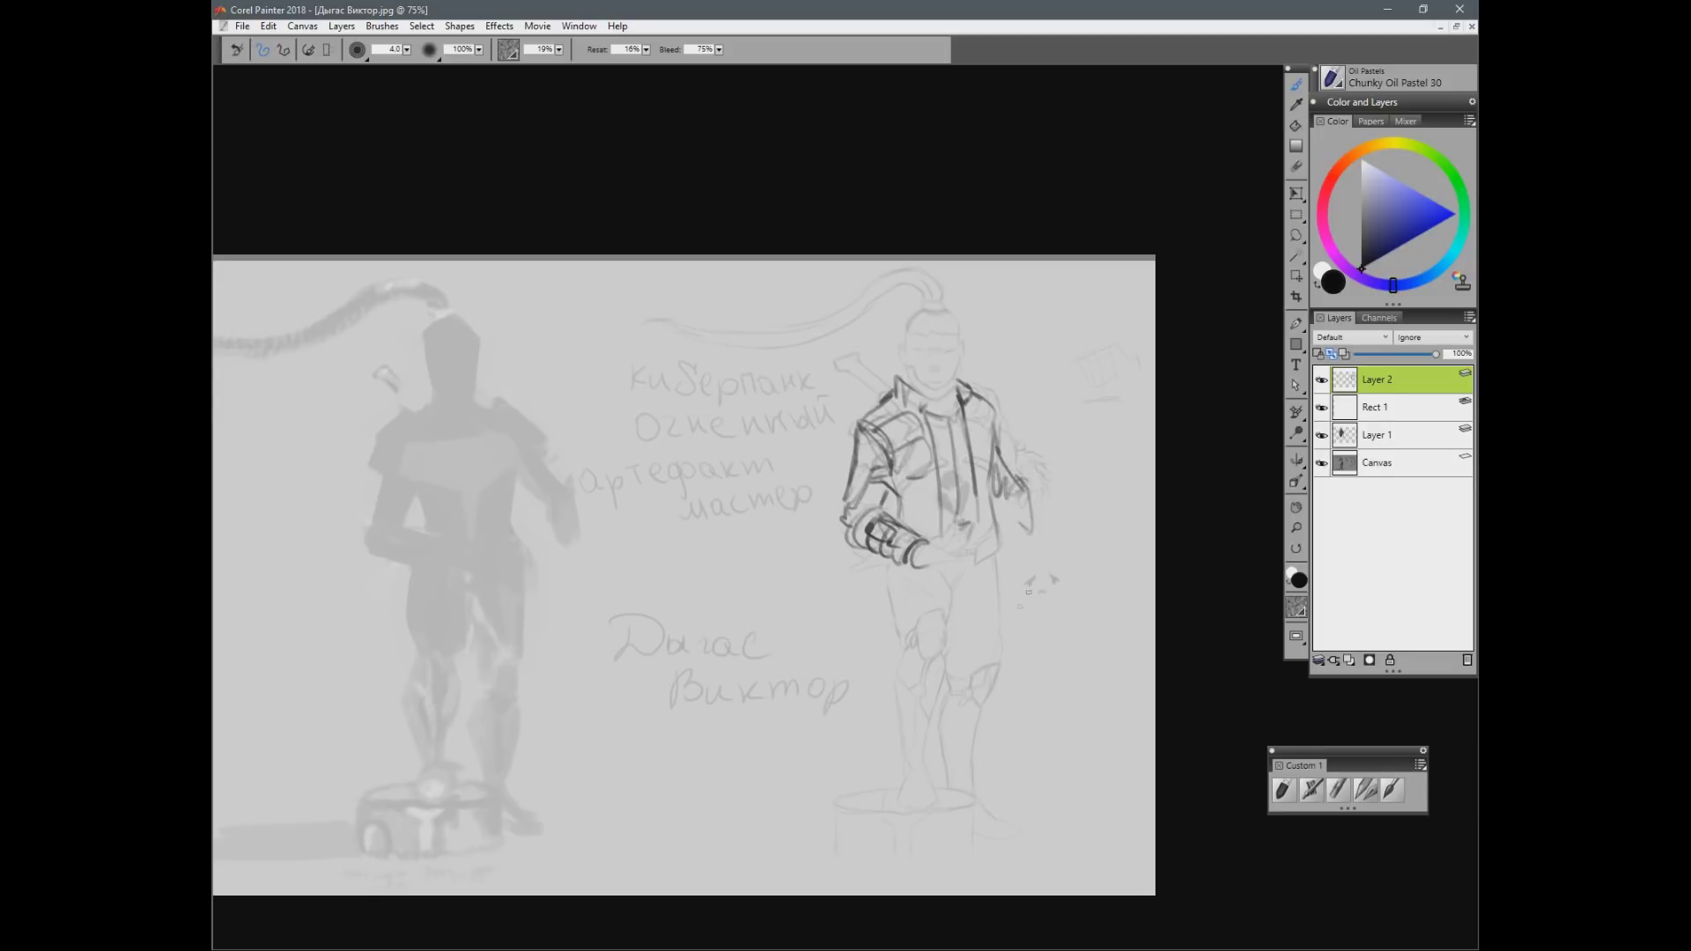
Step: Draw long coat tails down to the knees, a belt at the waist and a pouch on the far hip
{"action": "mouse_move", "coordinate": [962, 549]}
{"action": "left_mouse_down"}
{"action": "mouse_move", "coordinate": [994, 534]}
{"action": "mouse_move", "coordinate": [998, 669]}
{"action": "left_mouse_up"}
{"action": "left_click_drag", "start_coordinate": [900, 568], "coordinate": [868, 680]}
{"action": "left_click_drag", "start_coordinate": [1004, 557], "coordinate": [999, 660]}
{"action": "left_click_drag", "start_coordinate": [982, 570], "coordinate": [965, 590]}
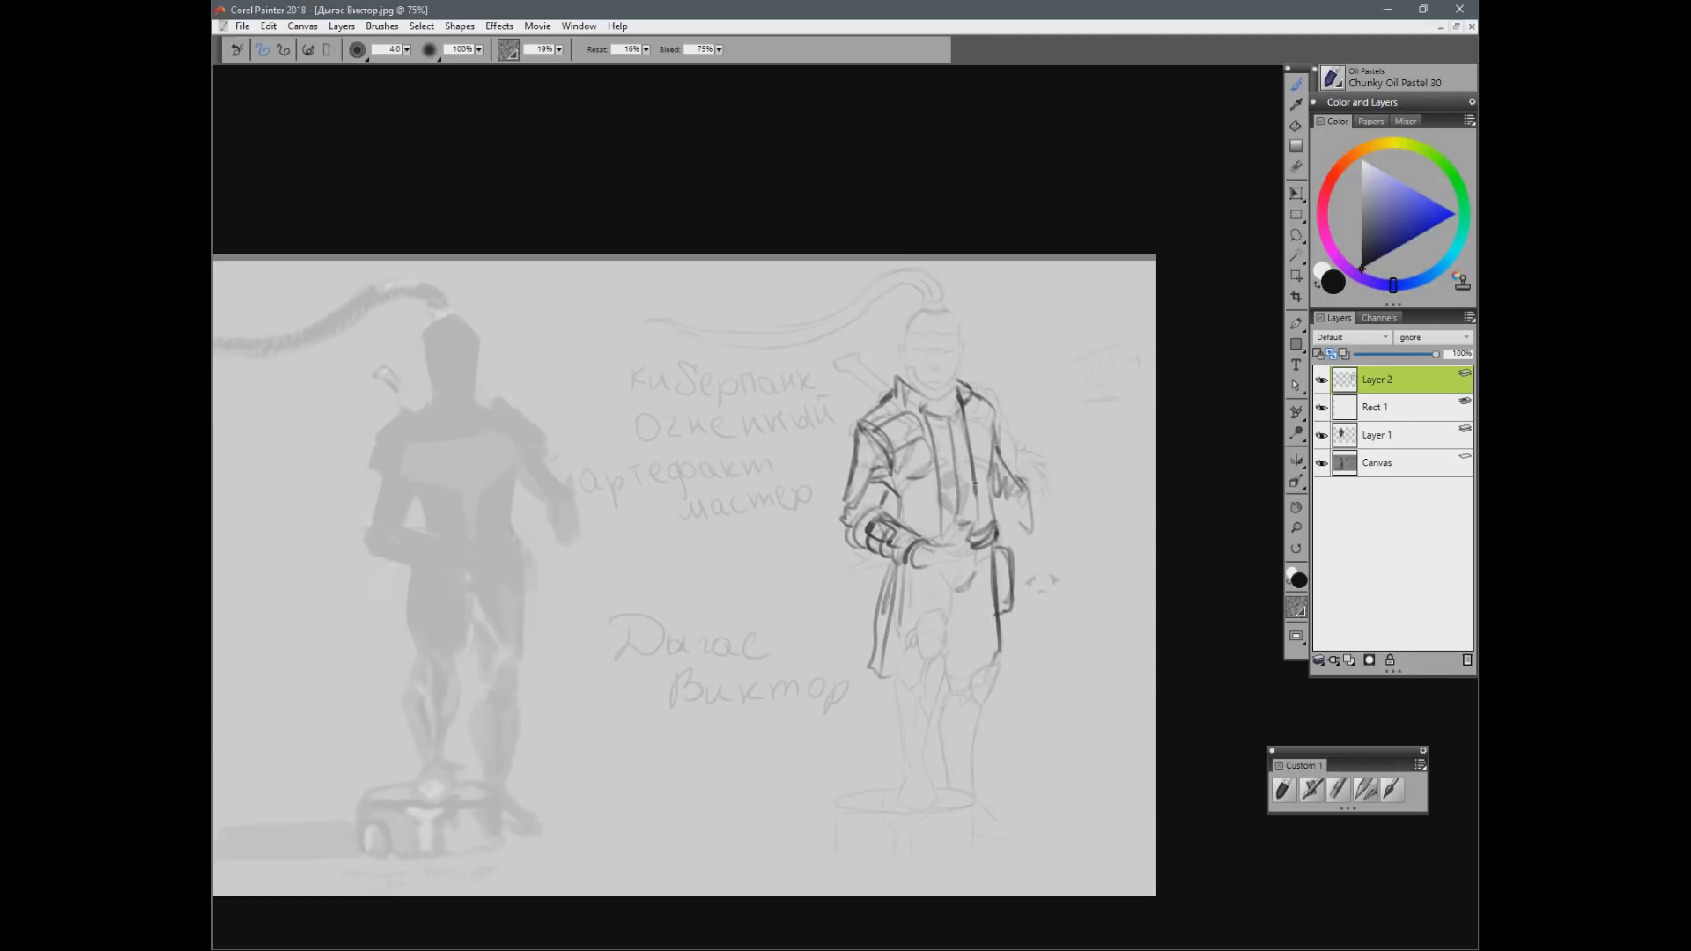
Step: Sketch the collar, face and head with a headband, and flare the coat's lower edges
{"action": "mouse_move", "coordinate": [911, 384]}
{"action": "left_mouse_down"}
{"action": "mouse_move", "coordinate": [907, 343]}
{"action": "mouse_move", "coordinate": [933, 312]}
{"action": "mouse_move", "coordinate": [965, 361]}
{"action": "mouse_move", "coordinate": [956, 393]}
{"action": "mouse_move", "coordinate": [933, 341]}
{"action": "mouse_move", "coordinate": [961, 336]}
{"action": "mouse_move", "coordinate": [917, 363]}
{"action": "mouse_move", "coordinate": [934, 401]}
{"action": "left_mouse_up"}
{"action": "mouse_move", "coordinate": [962, 339]}
{"action": "left_mouse_down"}
{"action": "mouse_move", "coordinate": [932, 365]}
{"action": "mouse_move", "coordinate": [960, 362]}
{"action": "mouse_move", "coordinate": [951, 382]}
{"action": "left_mouse_up"}
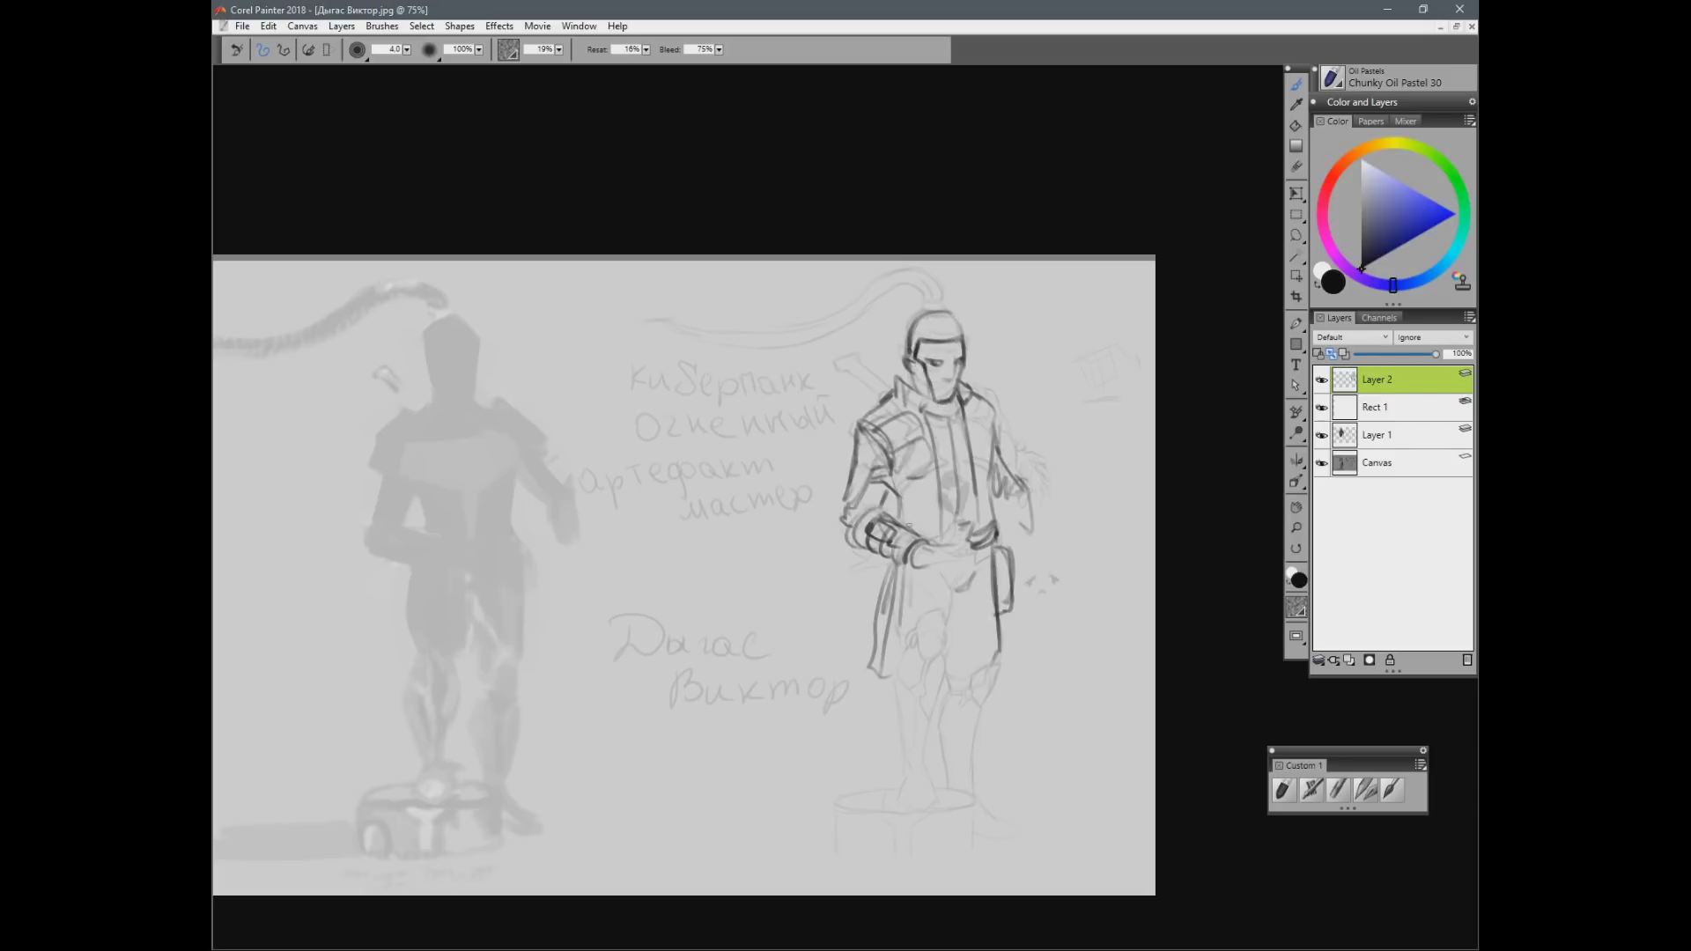
{"action": "mouse_move", "coordinate": [875, 589]}
{"action": "left_mouse_down"}
{"action": "mouse_move", "coordinate": [852, 663]}
{"action": "mouse_move", "coordinate": [876, 705]}
{"action": "mouse_move", "coordinate": [961, 592]}
{"action": "mouse_move", "coordinate": [939, 671]}
{"action": "mouse_move", "coordinate": [1011, 656]}
{"action": "left_mouse_up"}
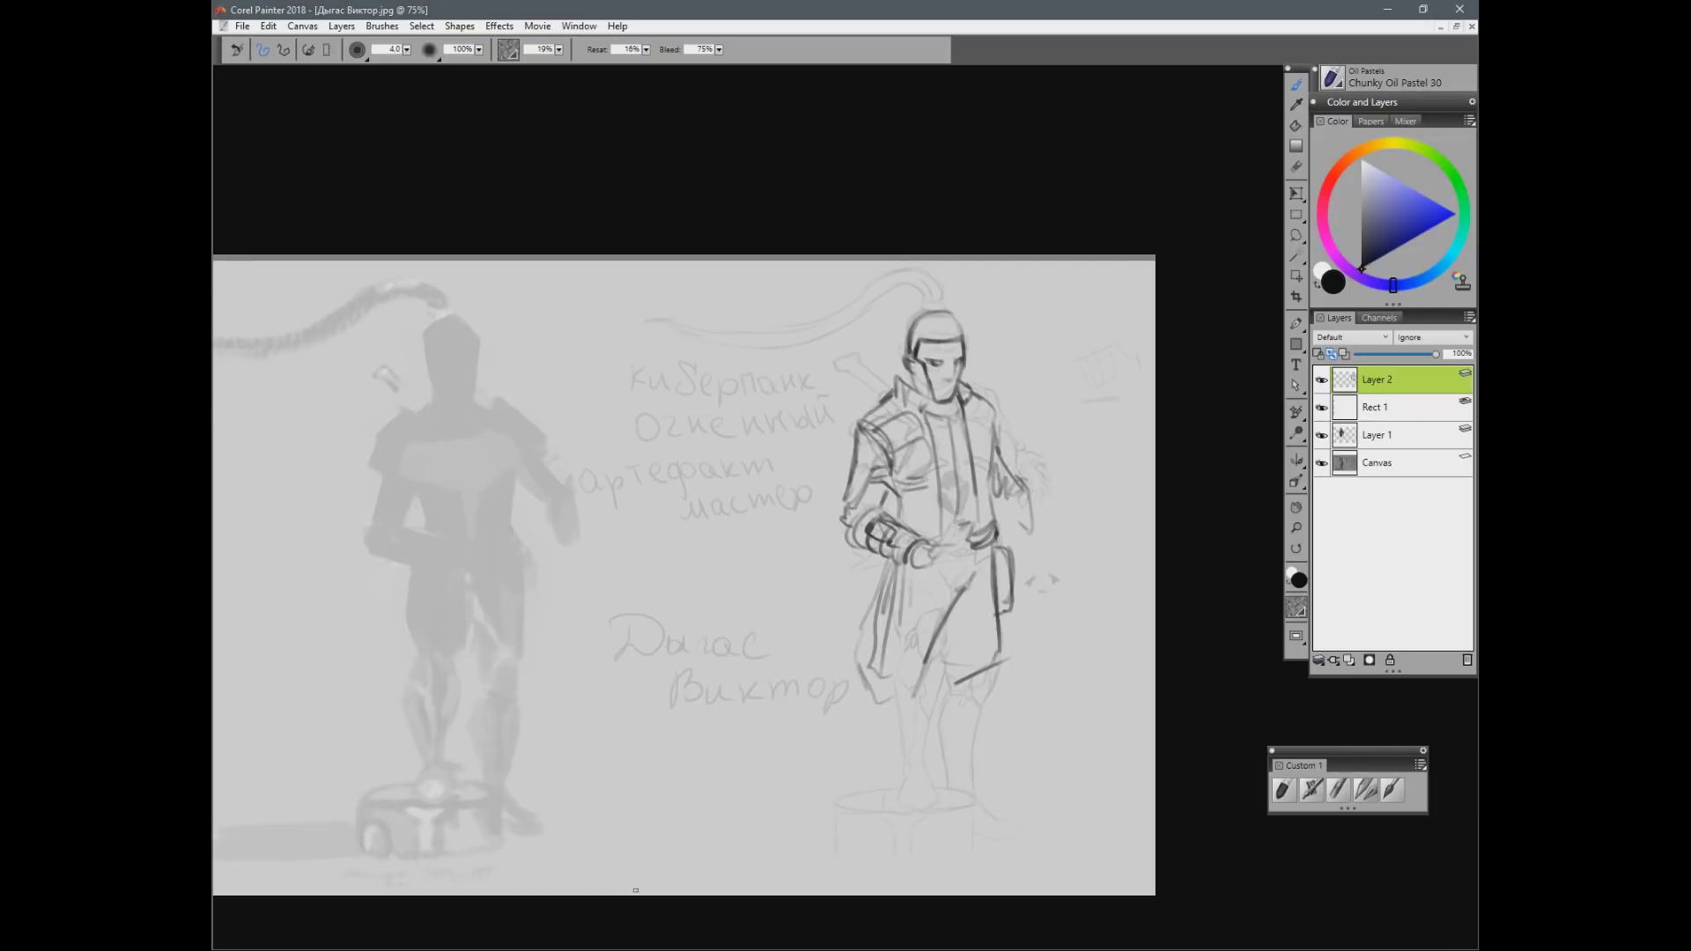
Step: Reduce the brush size and add fine lines to the near elbow and the jacket front
{"action": "key", "text": "bracketleft"}
{"action": "key", "text": "bracketleft"}
{"action": "left_click_drag", "start_coordinate": [883, 485], "coordinate": [872, 512]}
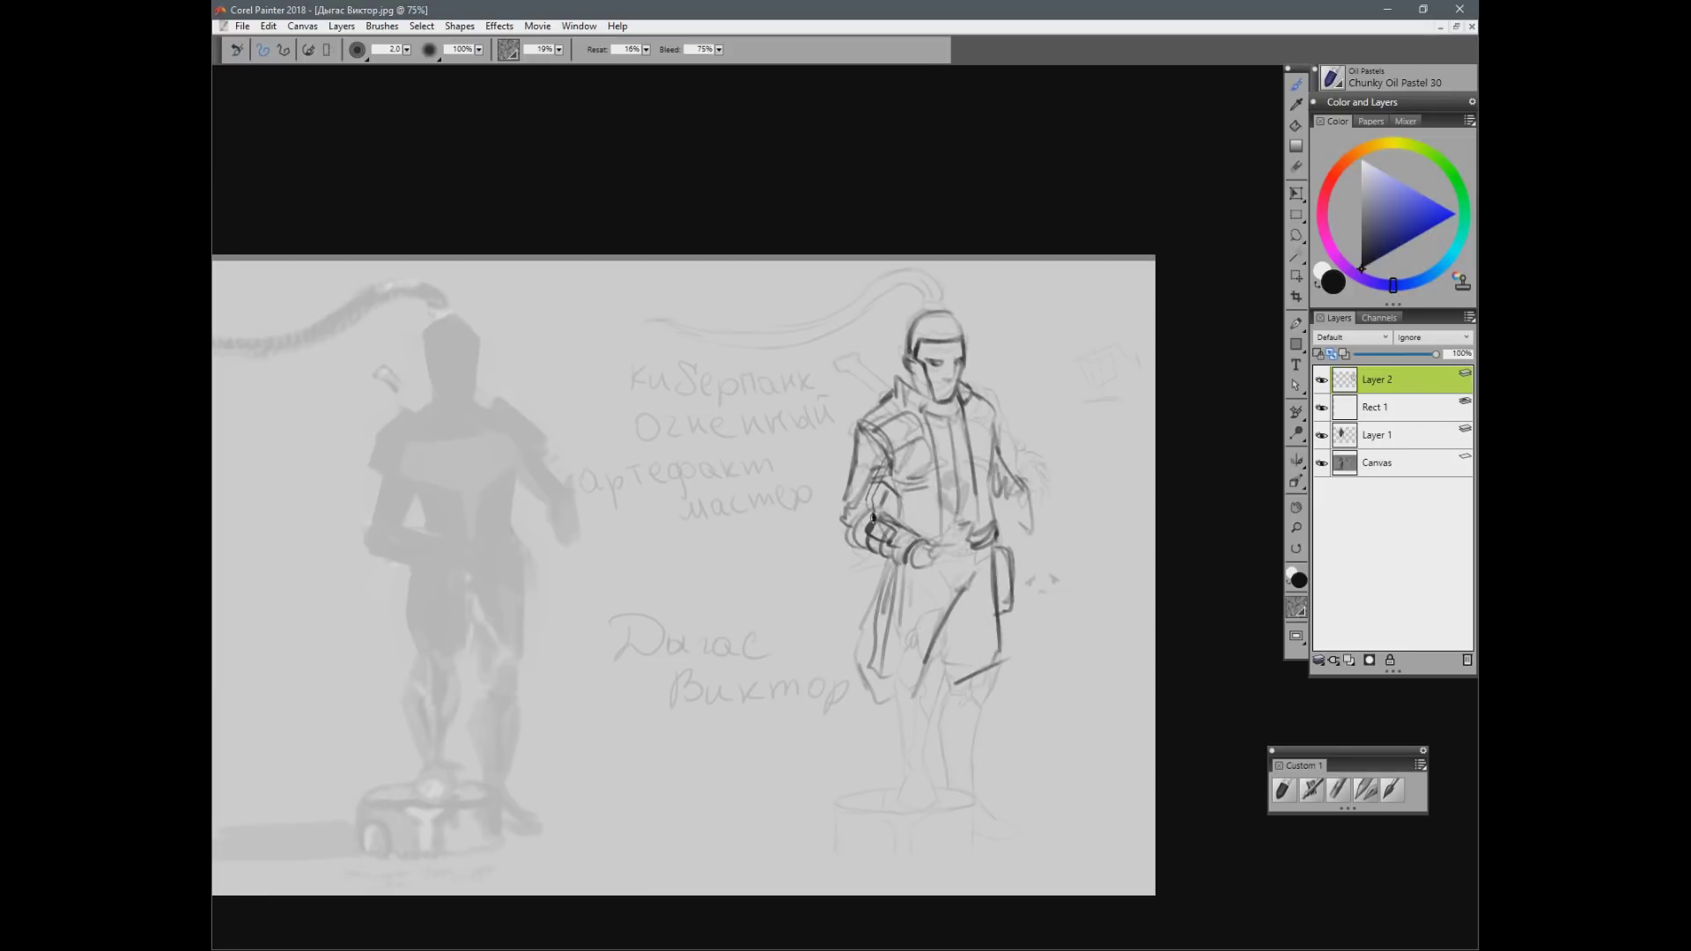
{"action": "mouse_move", "coordinate": [895, 447]}
{"action": "left_mouse_down"}
{"action": "mouse_move", "coordinate": [946, 466]}
{"action": "mouse_move", "coordinate": [916, 455]}
{"action": "mouse_move", "coordinate": [949, 492]}
{"action": "mouse_move", "coordinate": [938, 534]}
{"action": "mouse_move", "coordinate": [912, 493]}
{"action": "mouse_move", "coordinate": [939, 539]}
{"action": "left_mouse_up"}
{"action": "left_click_drag", "start_coordinate": [969, 480], "coordinate": [972, 539]}
Step: Draw a long ponytail falling behind the near shoulder and close the coat's hem between the legs
{"action": "mouse_move", "coordinate": [907, 314]}
{"action": "left_mouse_down"}
{"action": "mouse_move", "coordinate": [691, 483]}
{"action": "mouse_move", "coordinate": [705, 503]}
{"action": "mouse_move", "coordinate": [834, 499]}
{"action": "left_mouse_up"}
{"action": "key", "text": "ctrl+z"}
{"action": "key", "text": "ctrl+z"}
{"action": "left_click_drag", "start_coordinate": [899, 318], "coordinate": [797, 583]}
{"action": "left_click_drag", "start_coordinate": [878, 405], "coordinate": [898, 356]}
{"action": "left_click_drag", "start_coordinate": [898, 352], "coordinate": [884, 401]}
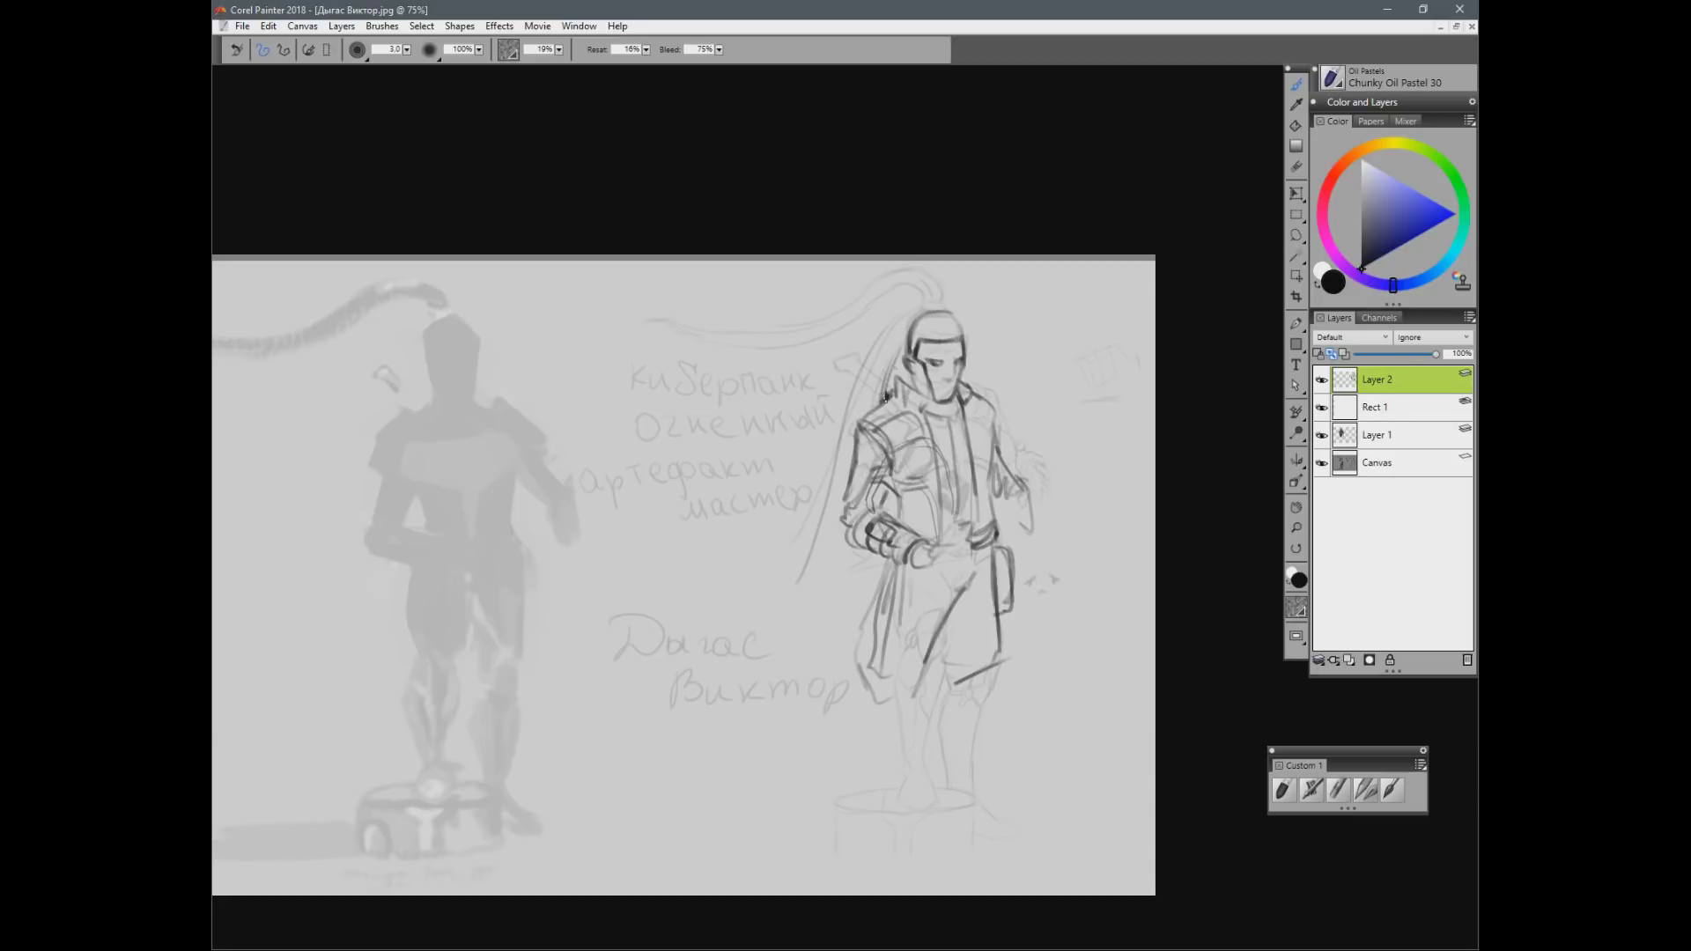
{"action": "left_click_drag", "start_coordinate": [907, 318], "coordinate": [935, 308]}
{"action": "left_click_drag", "start_coordinate": [879, 700], "coordinate": [916, 690]}
Step: Switch to the winged flying thief image, cover it with a light rectangle at 70% opacity and add a new layer
{"action": "left_click", "coordinate": [1440, 27]}
{"action": "key", "text": "ctrl+o"}
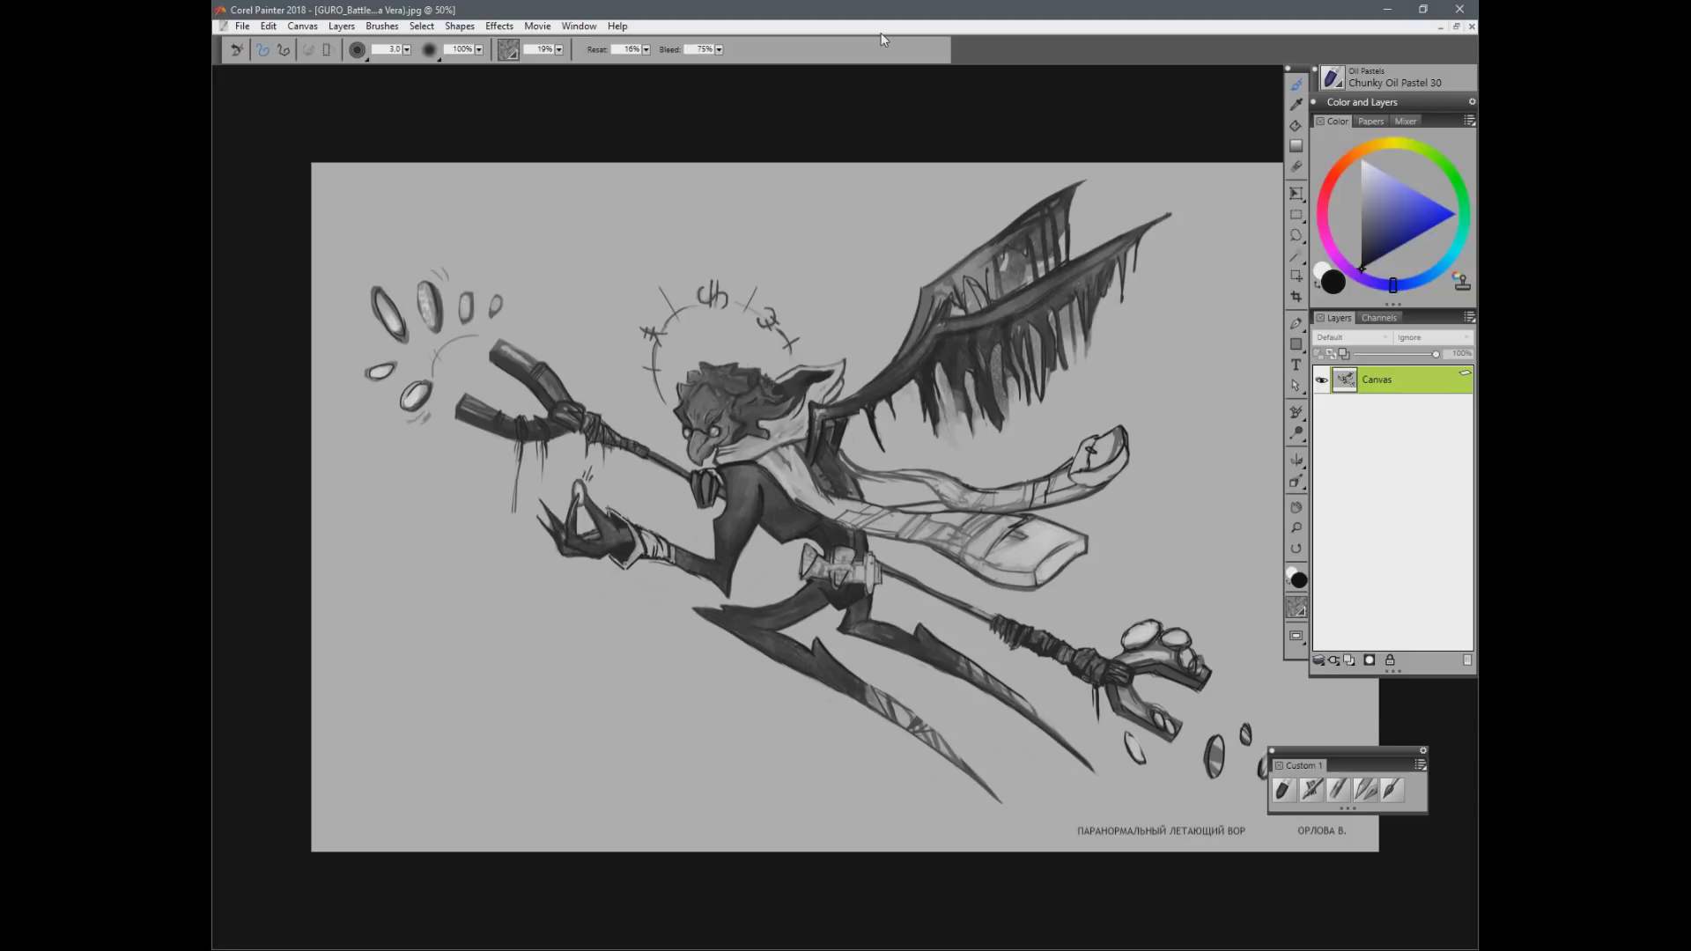
{"action": "left_click", "coordinate": [1295, 345]}
{"action": "key", "text": "ctrl+minus"}
{"action": "left_click_drag", "start_coordinate": [423, 221], "coordinate": [1418, 911]}
{"action": "key", "text": "ctrl+plus"}
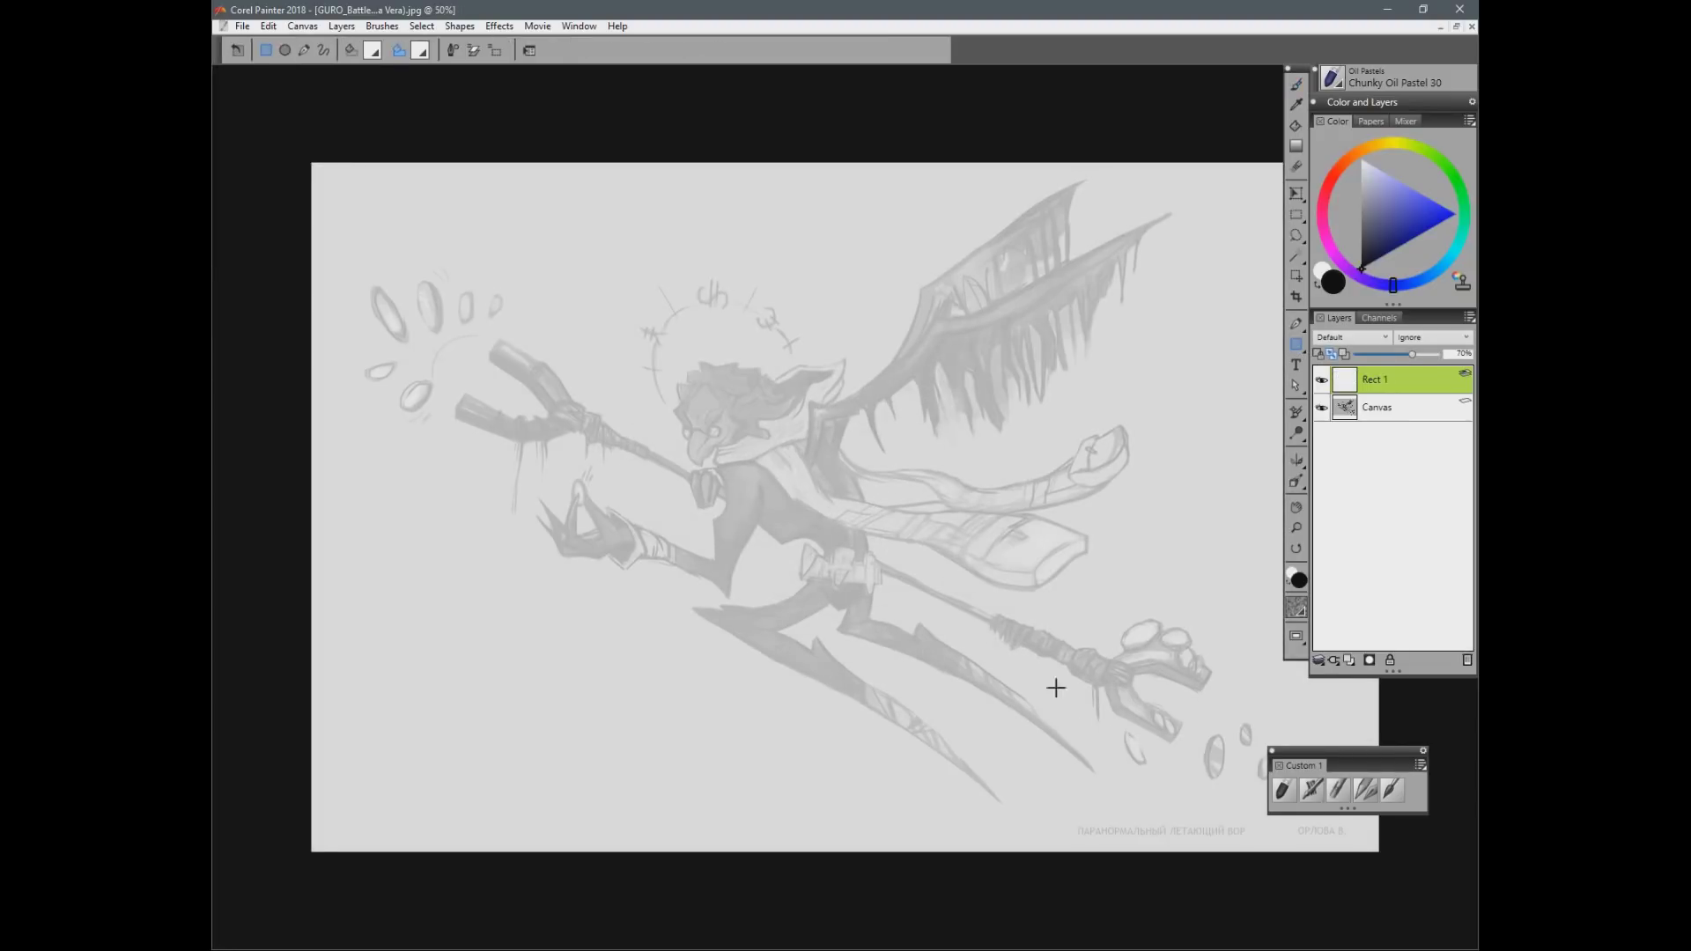
{"action": "left_click_drag", "start_coordinate": [1053, 687], "coordinate": [1006, 659]}
{"action": "key", "text": "b"}
{"action": "key", "text": "ctrl+shift+n"}
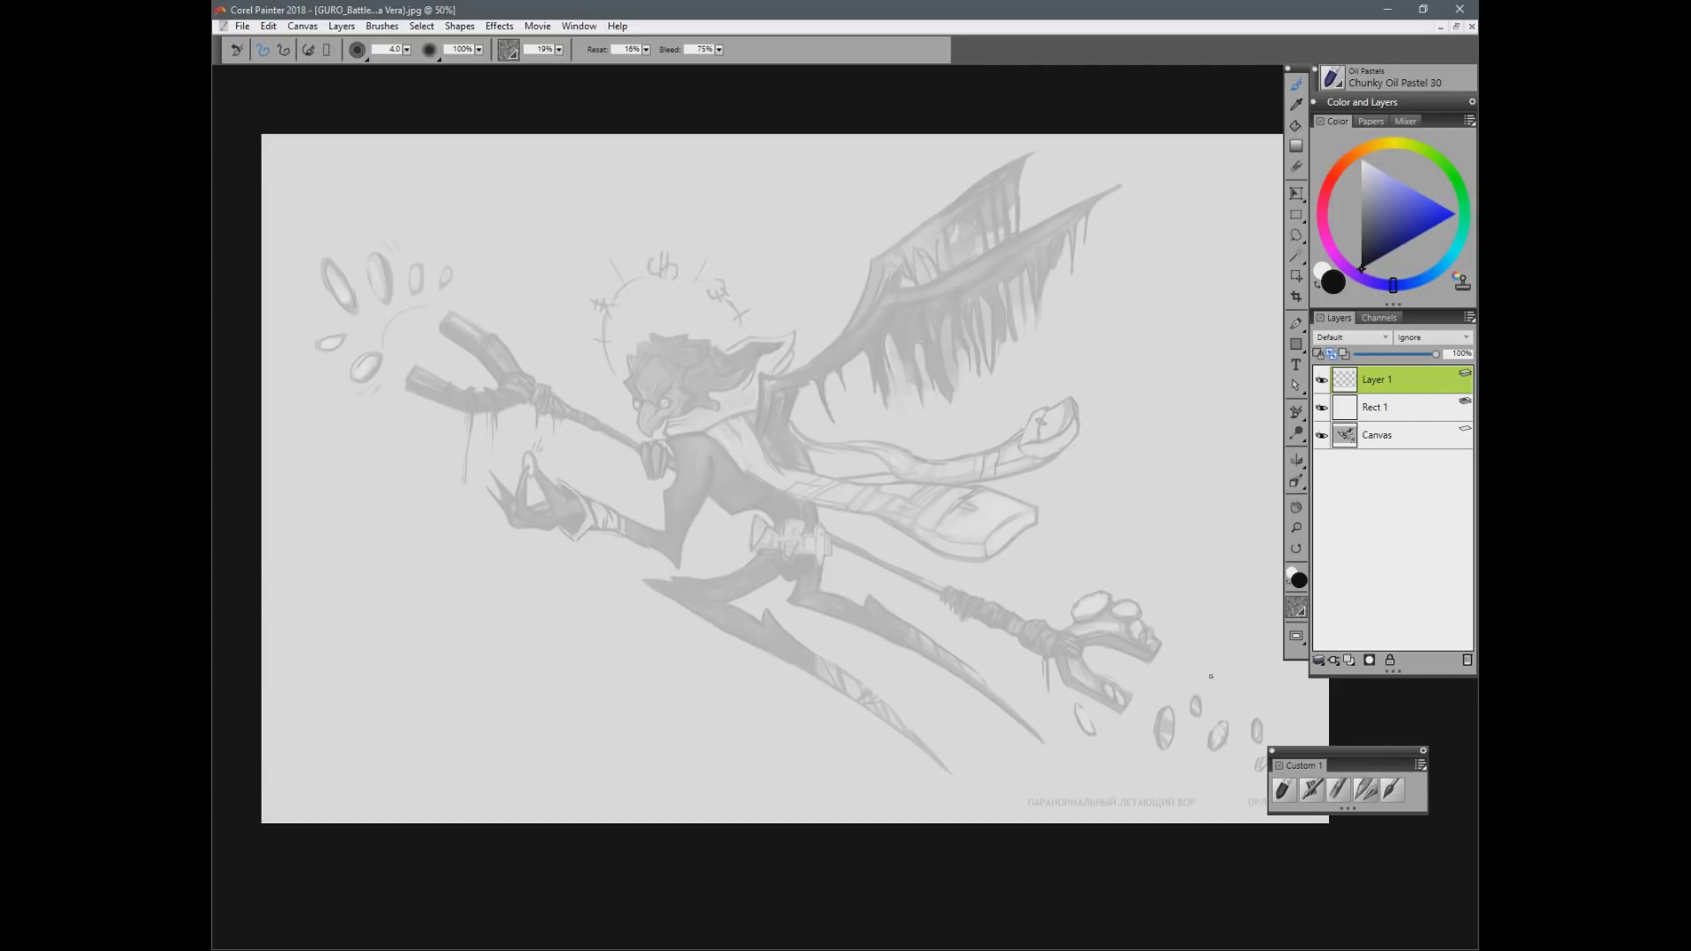
Step: Sketch the thief's head with spiky hair, a pointed ear, round eyes and a hooked beak
{"action": "key", "text": "ctrl+plus"}
{"action": "left_click_drag", "start_coordinate": [711, 440], "coordinate": [812, 499]}
{"action": "key", "text": "["}
{"action": "mouse_move", "coordinate": [687, 373]}
{"action": "left_mouse_down"}
{"action": "mouse_move", "coordinate": [654, 399]}
{"action": "mouse_move", "coordinate": [663, 414]}
{"action": "mouse_move", "coordinate": [680, 394]}
{"action": "mouse_move", "coordinate": [678, 470]}
{"action": "mouse_move", "coordinate": [725, 428]}
{"action": "mouse_move", "coordinate": [689, 336]}
{"action": "mouse_move", "coordinate": [774, 355]}
{"action": "mouse_move", "coordinate": [871, 345]}
{"action": "mouse_move", "coordinate": [783, 427]}
{"action": "left_mouse_up"}
{"action": "left_click_drag", "start_coordinate": [783, 426], "coordinate": [728, 436]}
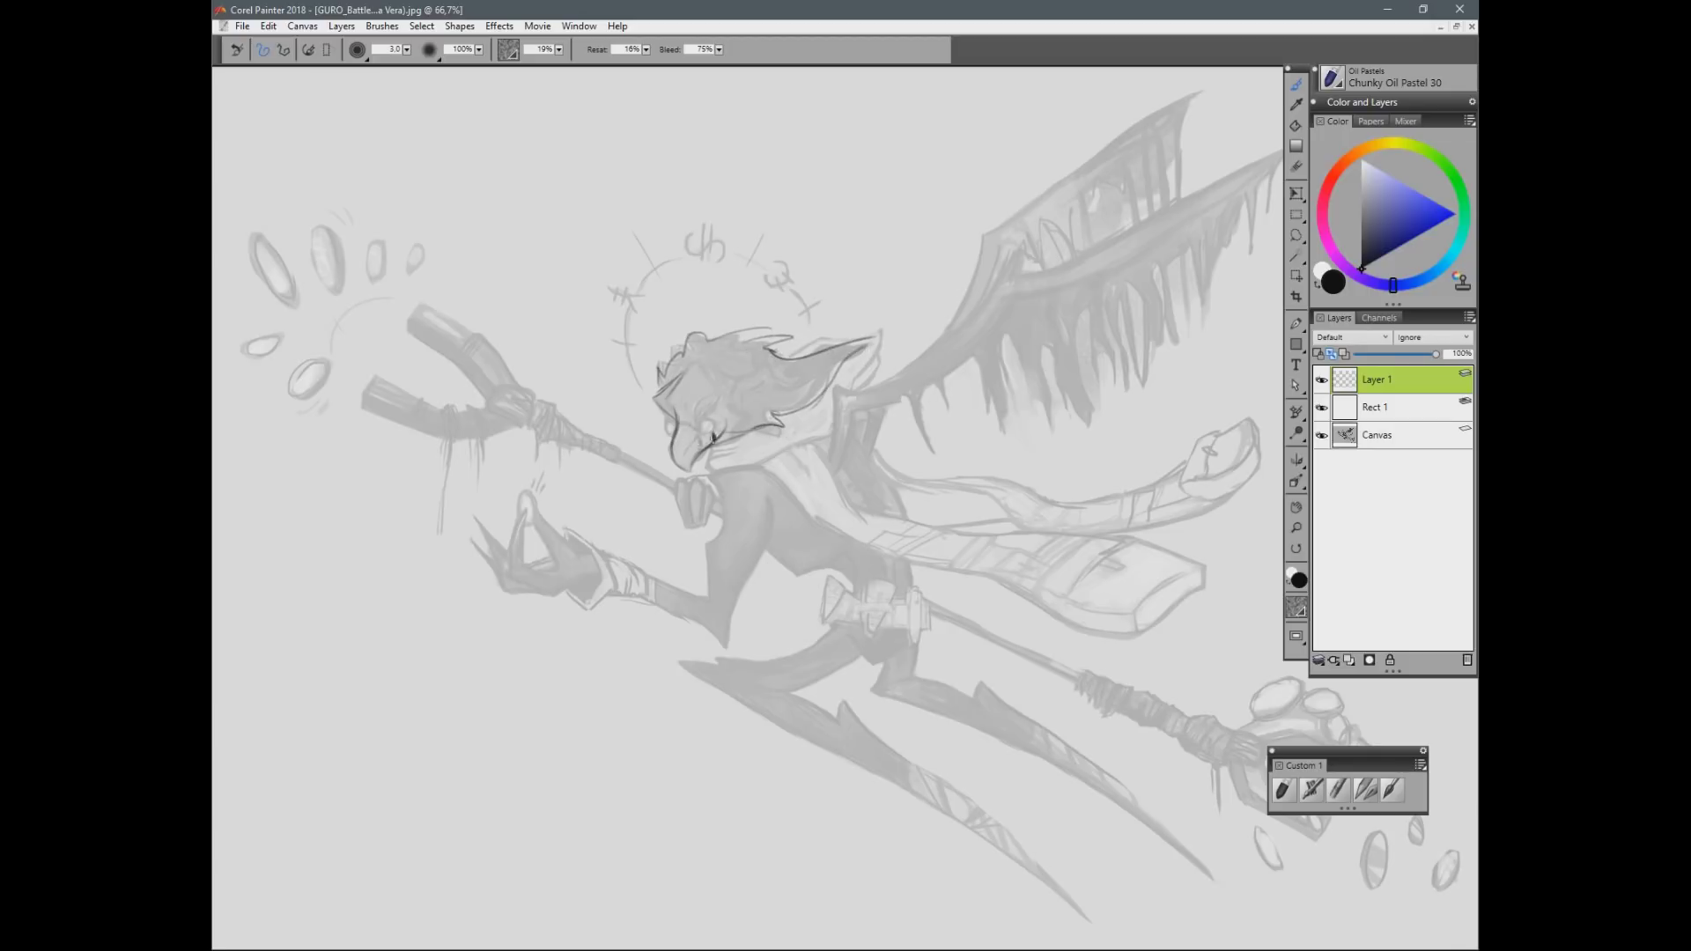
{"action": "key", "text": "ctrl+minus"}
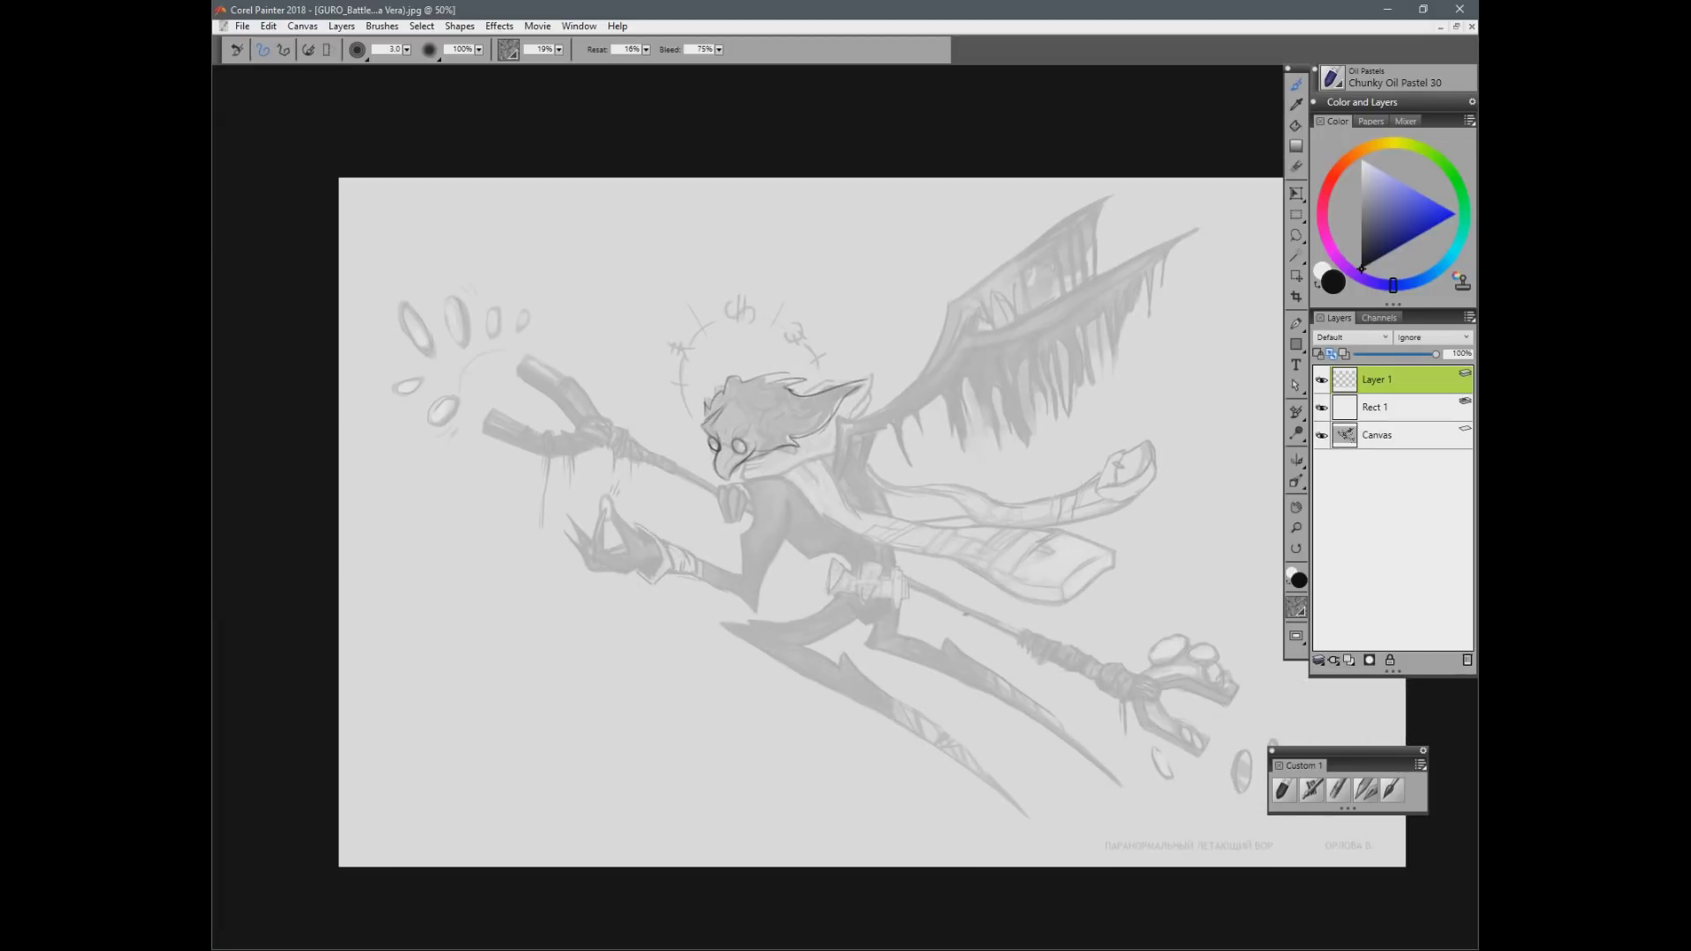
Step: Enlarge the brush slightly and sketch the collar and lower scarf tail with a crossband near its end
{"action": "left_click_drag", "start_coordinate": [978, 702], "coordinate": [990, 610]}
{"action": "key", "text": "bracketright"}
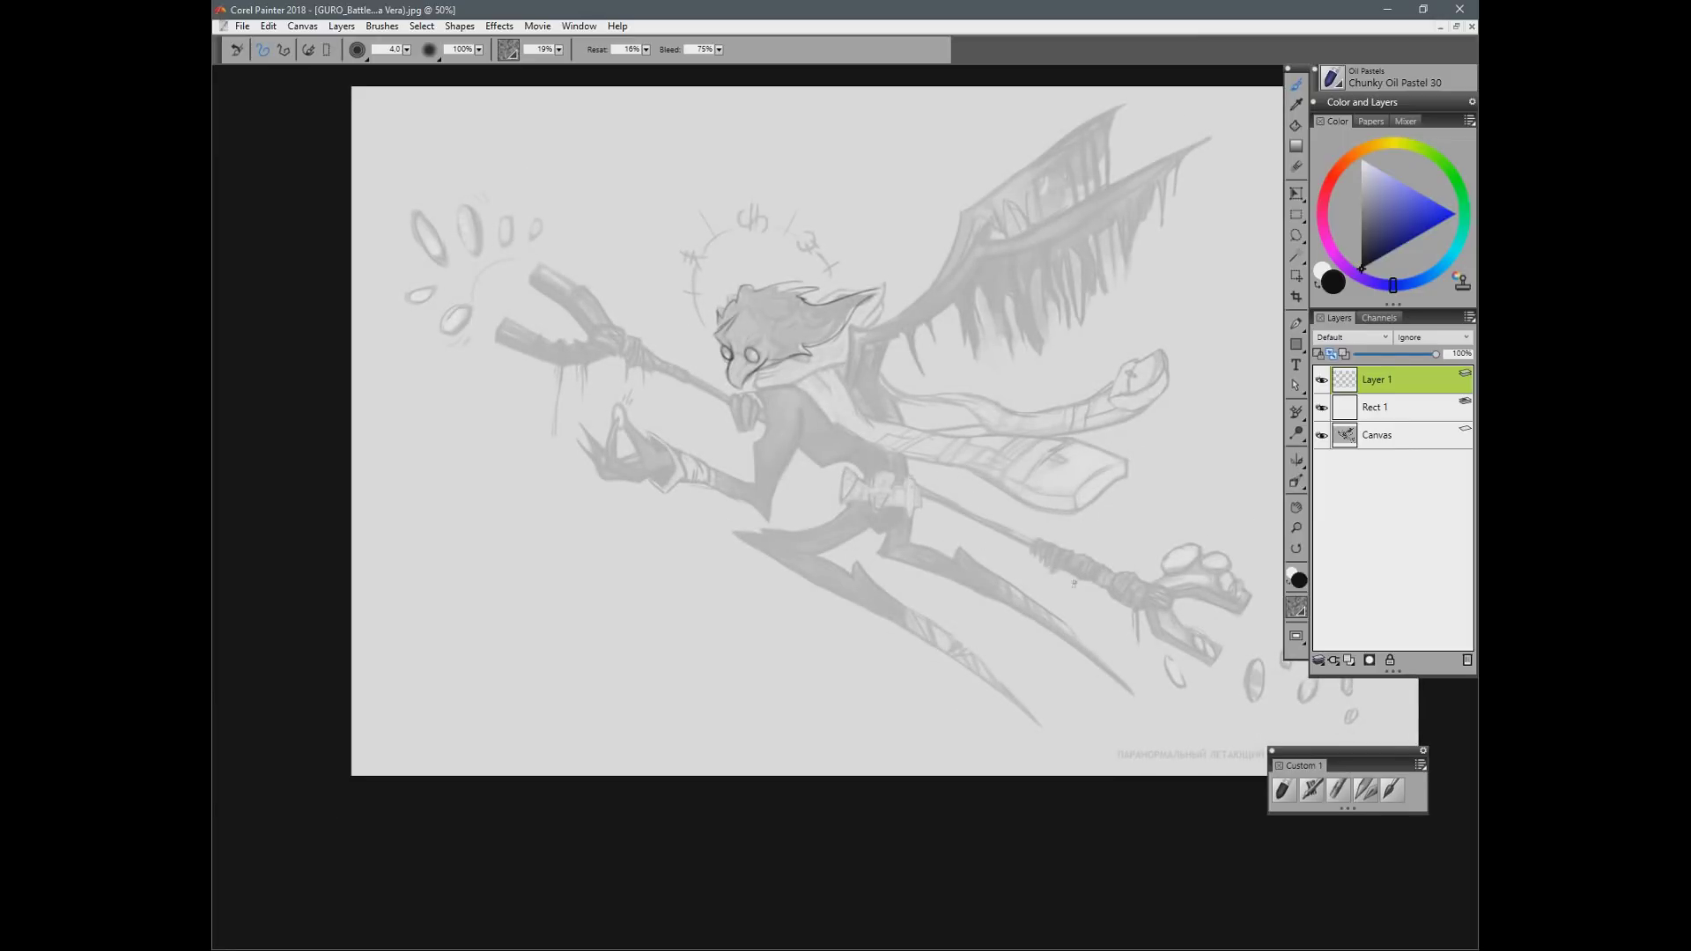
{"action": "mouse_move", "coordinate": [797, 385]}
{"action": "left_mouse_down"}
{"action": "mouse_move", "coordinate": [860, 444]}
{"action": "mouse_move", "coordinate": [962, 456]}
{"action": "left_mouse_up"}
{"action": "mouse_move", "coordinate": [902, 463]}
{"action": "left_mouse_down"}
{"action": "mouse_move", "coordinate": [982, 473]}
{"action": "mouse_move", "coordinate": [1029, 441]}
{"action": "left_mouse_up"}
{"action": "left_click_drag", "start_coordinate": [916, 429], "coordinate": [1022, 440]}
{"action": "left_click_drag", "start_coordinate": [860, 399], "coordinate": [944, 434]}
{"action": "mouse_move", "coordinate": [873, 413]}
{"action": "left_mouse_down"}
{"action": "mouse_move", "coordinate": [1100, 458]}
{"action": "mouse_move", "coordinate": [1035, 442]}
{"action": "mouse_move", "coordinate": [994, 474]}
{"action": "mouse_move", "coordinate": [1022, 482]}
{"action": "mouse_move", "coordinate": [1057, 454]}
{"action": "left_mouse_up"}
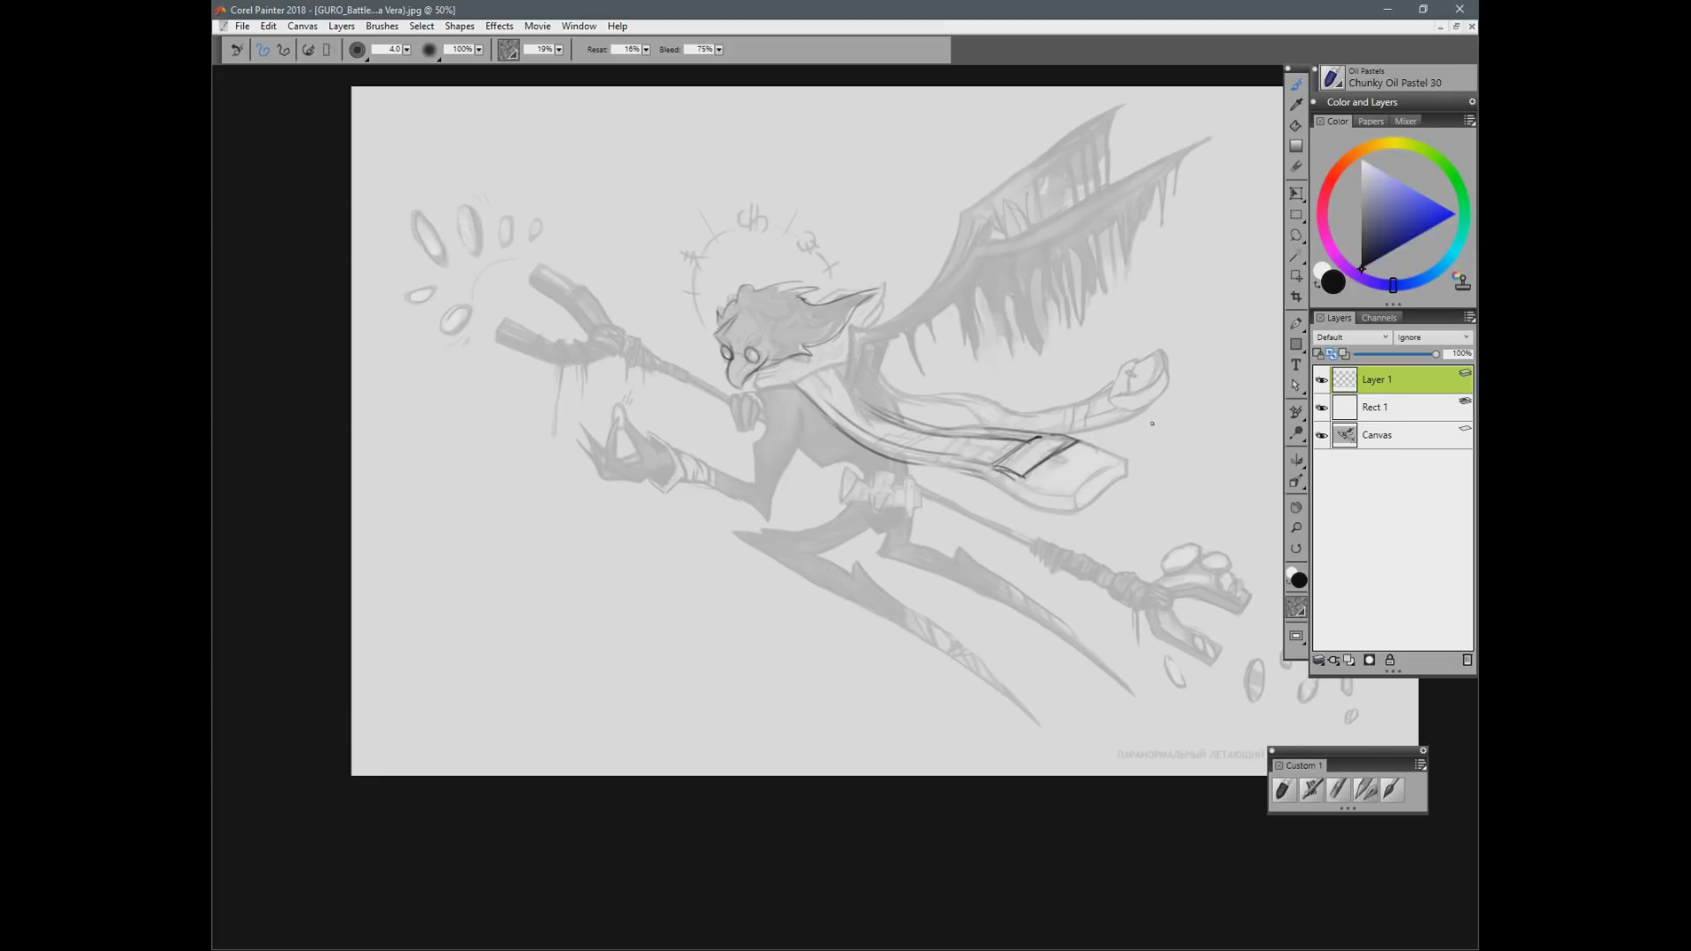
Step: Sketch the upper scarf tail and turn both scarf ends into flying bags
{"action": "mouse_move", "coordinate": [850, 370]}
{"action": "left_mouse_down"}
{"action": "mouse_move", "coordinate": [793, 366]}
{"action": "mouse_move", "coordinate": [1060, 422]}
{"action": "mouse_move", "coordinate": [1044, 418]}
{"action": "mouse_move", "coordinate": [1090, 381]}
{"action": "mouse_move", "coordinate": [1060, 403]}
{"action": "mouse_move", "coordinate": [1121, 393]}
{"action": "mouse_move", "coordinate": [1056, 429]}
{"action": "mouse_move", "coordinate": [1125, 401]}
{"action": "left_mouse_up"}
{"action": "mouse_move", "coordinate": [1078, 453]}
{"action": "left_mouse_down"}
{"action": "mouse_move", "coordinate": [1125, 476]}
{"action": "mouse_move", "coordinate": [1075, 501]}
{"action": "mouse_move", "coordinate": [988, 479]}
{"action": "mouse_move", "coordinate": [1039, 511]}
{"action": "mouse_move", "coordinate": [1024, 508]}
{"action": "mouse_move", "coordinate": [1072, 516]}
{"action": "left_mouse_up"}
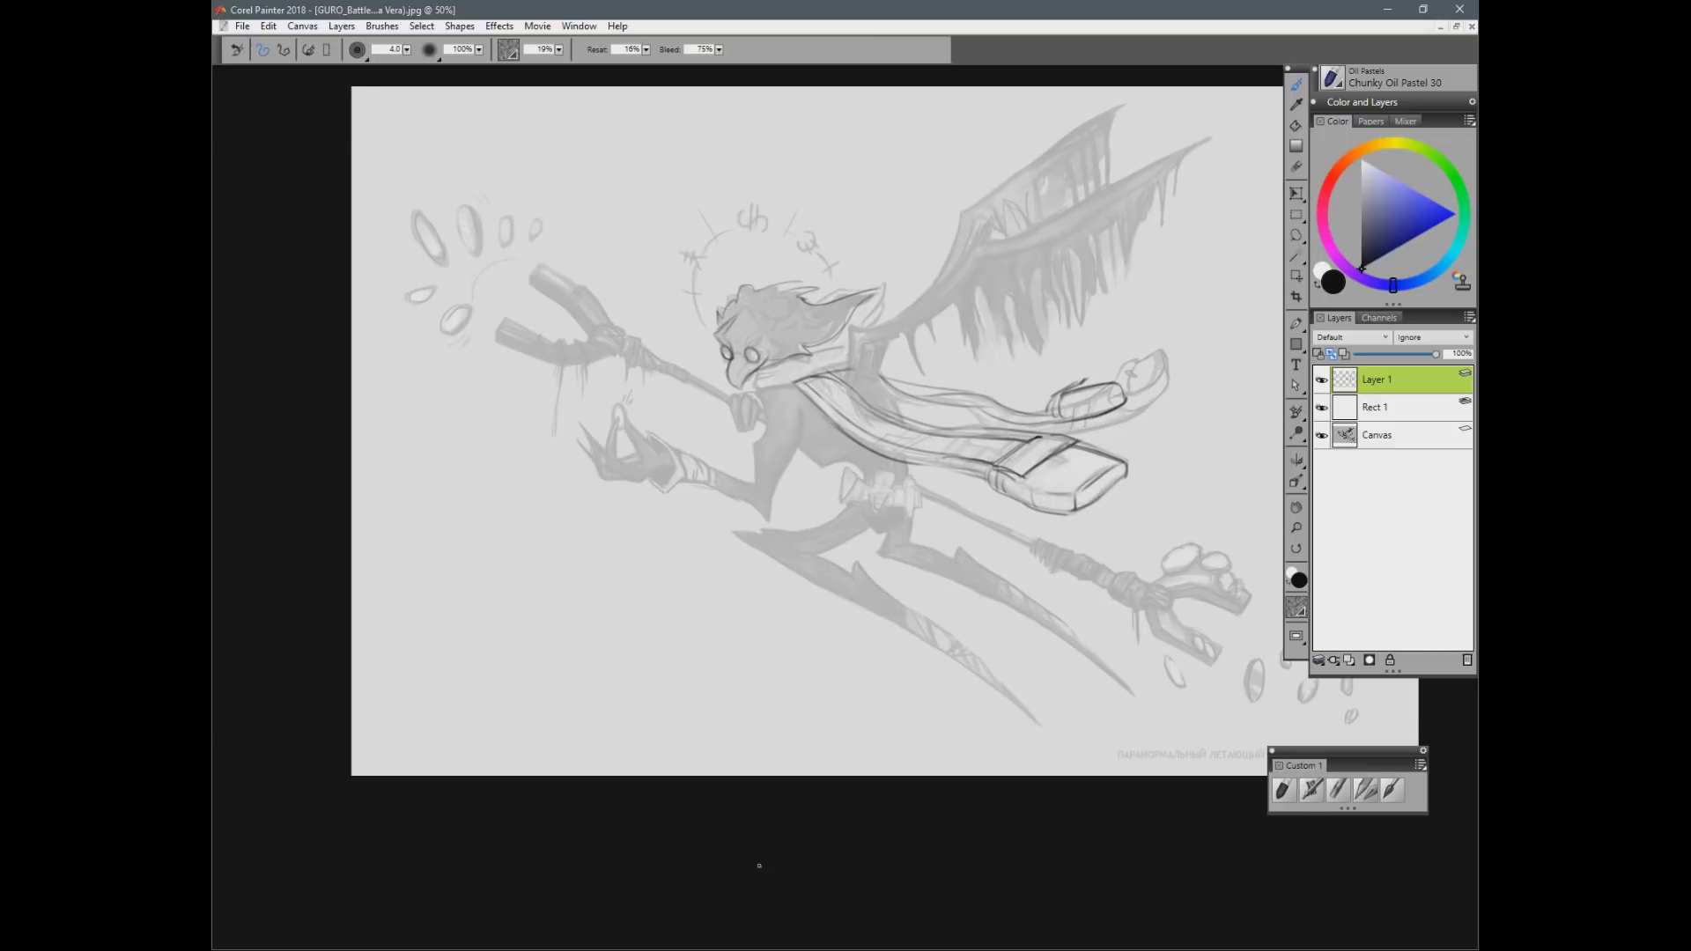
{"action": "mouse_move", "coordinate": [1039, 472]}
{"action": "left_mouse_down"}
{"action": "mouse_move", "coordinate": [1055, 449]}
{"action": "mouse_move", "coordinate": [1071, 467]}
{"action": "left_mouse_up"}
{"action": "left_click_drag", "start_coordinate": [1159, 758], "coordinate": [1076, 735]}
{"action": "left_click_drag", "start_coordinate": [842, 476], "coordinate": [949, 518]}
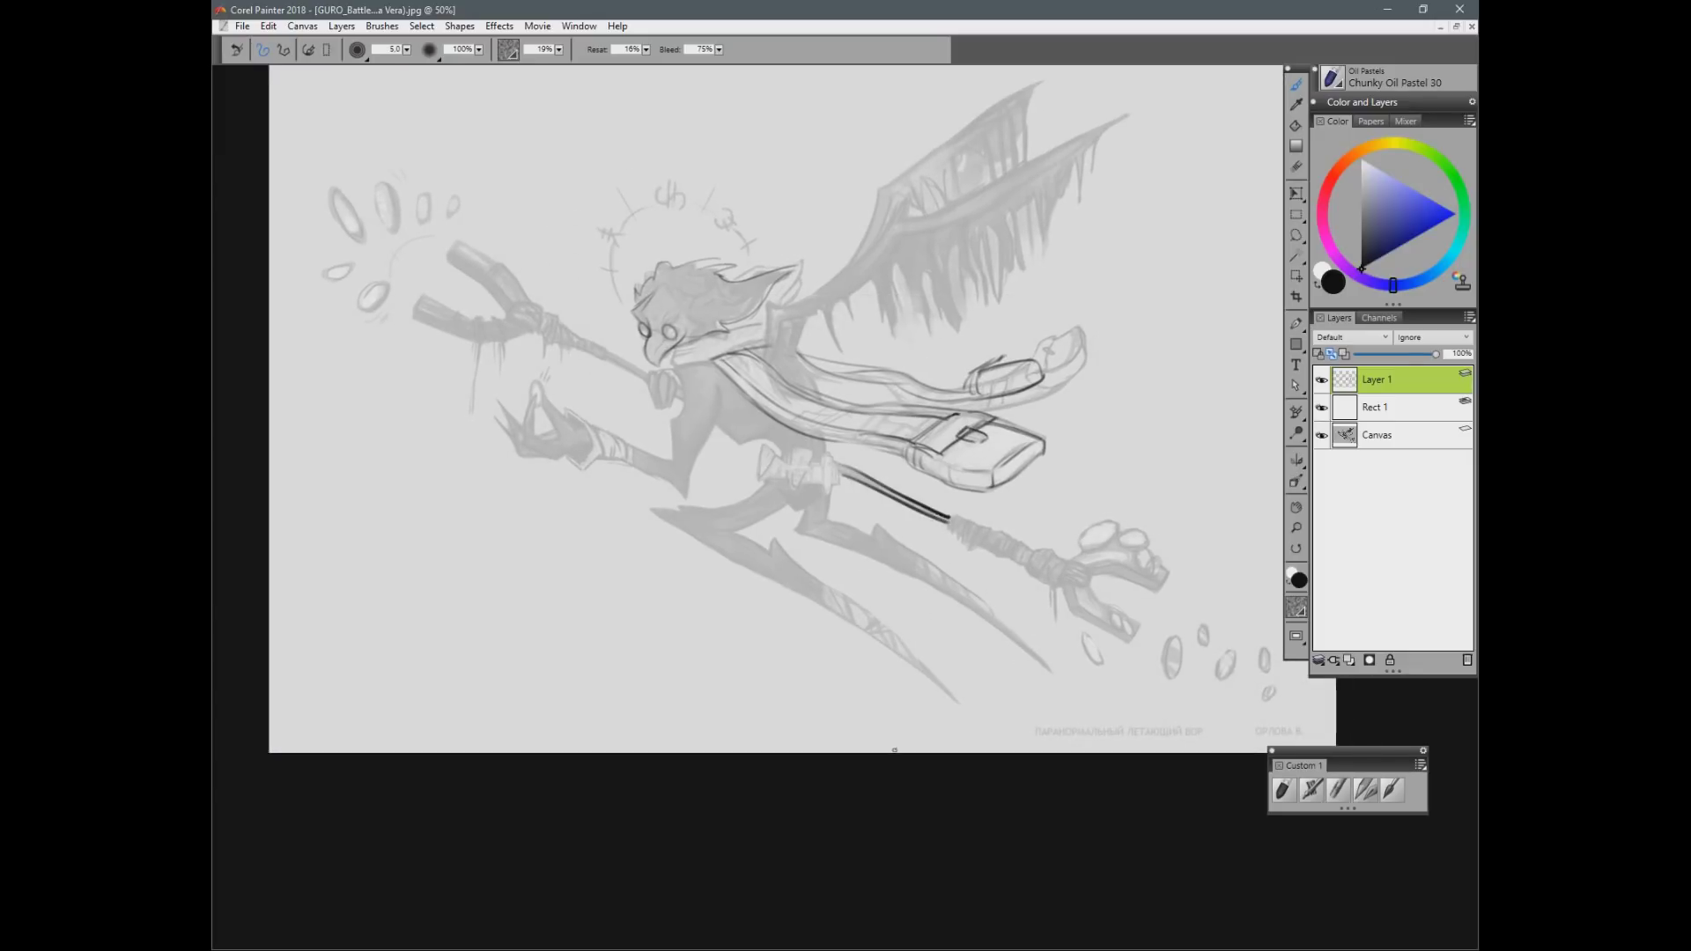
{"action": "key", "text": "ctrl+z"}
{"action": "key", "text": "ctrl+z"}
{"action": "left_click_drag", "start_coordinate": [447, 261], "coordinate": [493, 276]}
{"action": "left_click_drag", "start_coordinate": [456, 247], "coordinate": [500, 265]}
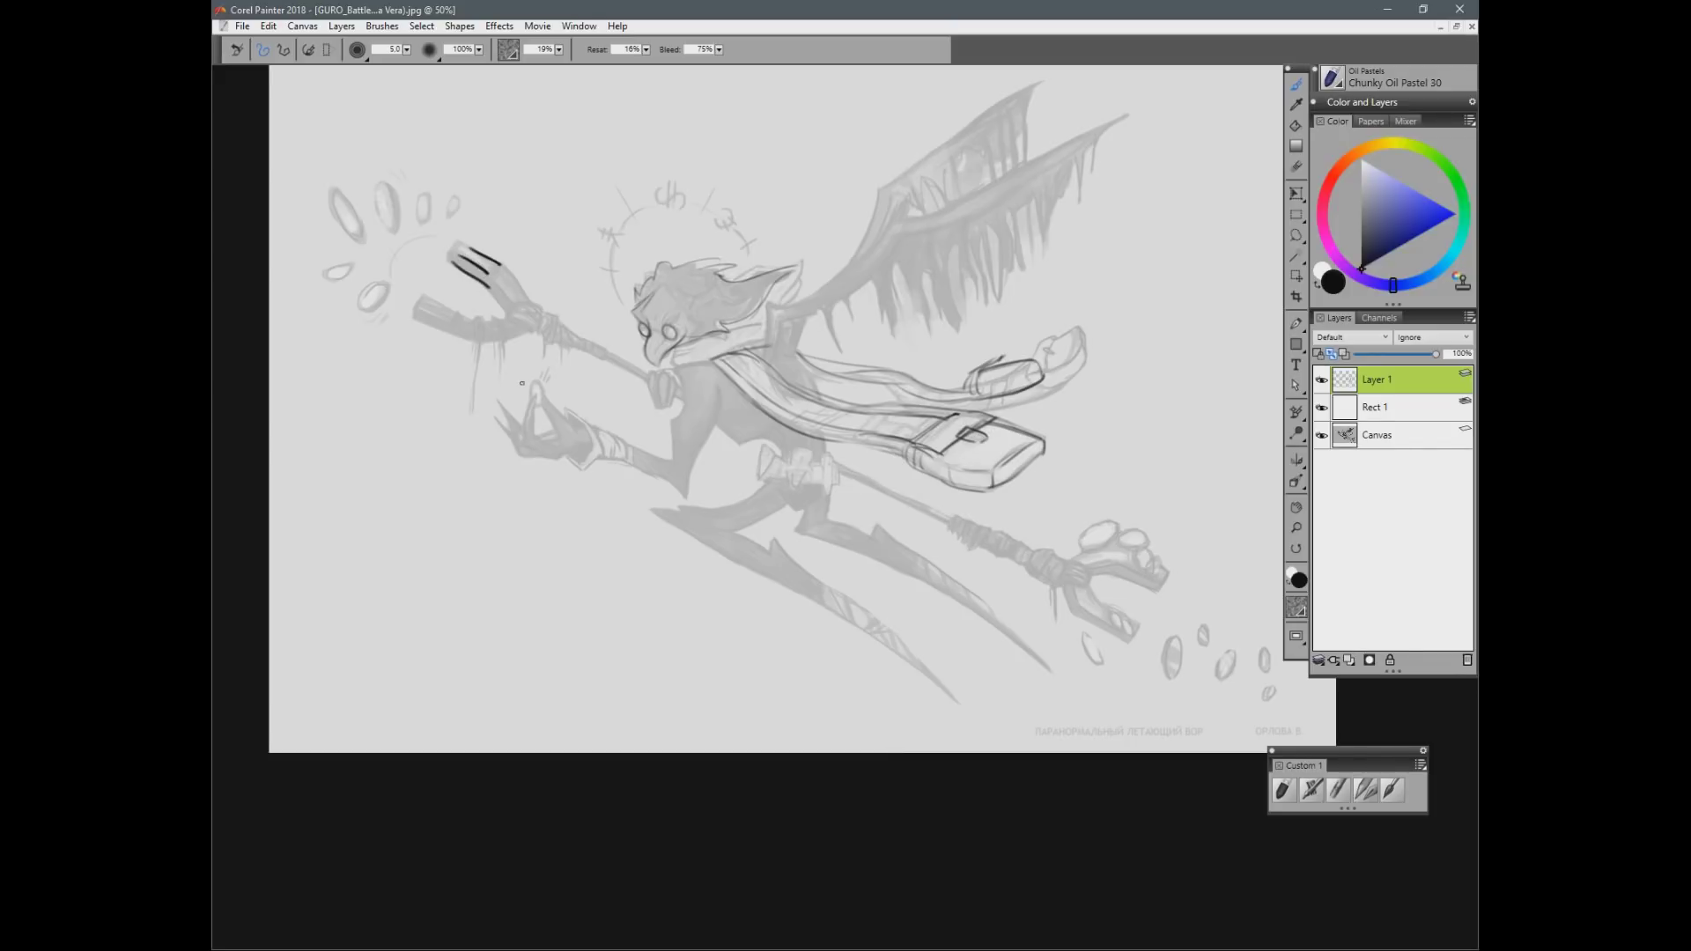
{"action": "key", "text": "ctrl+z"}
{"action": "key", "text": "ctrl+z"}
{"action": "key", "text": "ctrl+z"}
{"action": "mouse_move", "coordinate": [1114, 521]}
{"action": "left_mouse_down"}
{"action": "mouse_move", "coordinate": [1072, 663]}
{"action": "mouse_move", "coordinate": [1108, 520]}
{"action": "left_mouse_up"}
{"action": "mouse_move", "coordinate": [511, 251]}
{"action": "left_mouse_down"}
{"action": "mouse_move", "coordinate": [467, 379]}
{"action": "mouse_move", "coordinate": [537, 357]}
{"action": "left_mouse_up"}
{"action": "key", "text": "ctrl+z"}
{"action": "key", "text": "ctrl+z"}
{"action": "key", "text": "ctrl+z"}
{"action": "key", "text": "ctrl+z"}
Step: Sketch the staff's forked front end, its binding and the shaft up to the gripping hand
{"action": "mouse_move", "coordinate": [473, 258]}
{"action": "left_mouse_down"}
{"action": "mouse_move", "coordinate": [522, 277]}
{"action": "mouse_move", "coordinate": [450, 260]}
{"action": "mouse_move", "coordinate": [511, 306]}
{"action": "mouse_move", "coordinate": [458, 255]}
{"action": "mouse_move", "coordinate": [489, 280]}
{"action": "mouse_move", "coordinate": [520, 271]}
{"action": "mouse_move", "coordinate": [551, 321]}
{"action": "left_mouse_up"}
{"action": "mouse_move", "coordinate": [431, 293]}
{"action": "left_mouse_down"}
{"action": "mouse_move", "coordinate": [516, 309]}
{"action": "mouse_move", "coordinate": [442, 295]}
{"action": "left_mouse_up"}
{"action": "mouse_move", "coordinate": [433, 306]}
{"action": "left_mouse_down"}
{"action": "mouse_move", "coordinate": [497, 336]}
{"action": "mouse_move", "coordinate": [513, 308]}
{"action": "mouse_move", "coordinate": [661, 380]}
{"action": "left_mouse_up"}
{"action": "mouse_move", "coordinate": [518, 324]}
{"action": "left_mouse_down"}
{"action": "mouse_move", "coordinate": [516, 292]}
{"action": "mouse_move", "coordinate": [432, 285]}
{"action": "mouse_move", "coordinate": [442, 296]}
{"action": "mouse_move", "coordinate": [459, 248]}
{"action": "mouse_move", "coordinate": [470, 258]}
{"action": "left_mouse_up"}
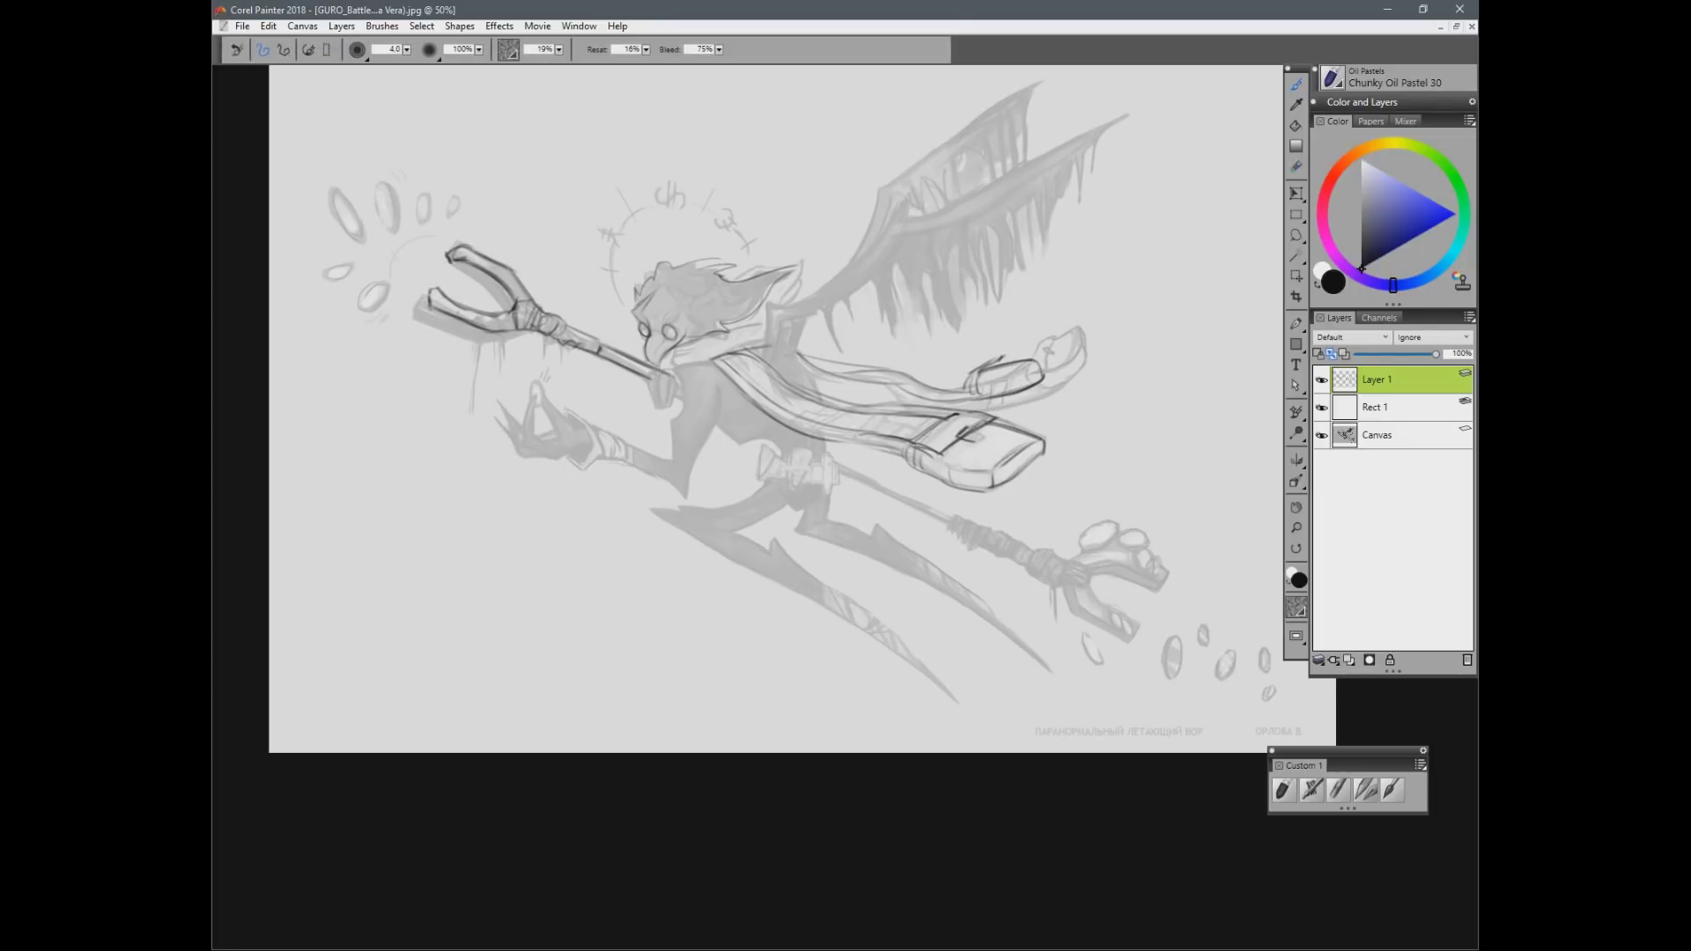
Step: Draw the rear staff shaft behind the body and finish it with a forked end
{"action": "left_click_drag", "start_coordinate": [826, 448], "coordinate": [1032, 567]}
{"action": "left_click_drag", "start_coordinate": [928, 499], "coordinate": [1061, 564]}
{"action": "mouse_move", "coordinate": [832, 468]}
{"action": "left_mouse_down"}
{"action": "mouse_move", "coordinate": [1043, 572]}
{"action": "mouse_move", "coordinate": [1149, 564]}
{"action": "mouse_move", "coordinate": [1101, 583]}
{"action": "mouse_move", "coordinate": [1122, 611]}
{"action": "mouse_move", "coordinate": [1078, 568]}
{"action": "left_mouse_up"}
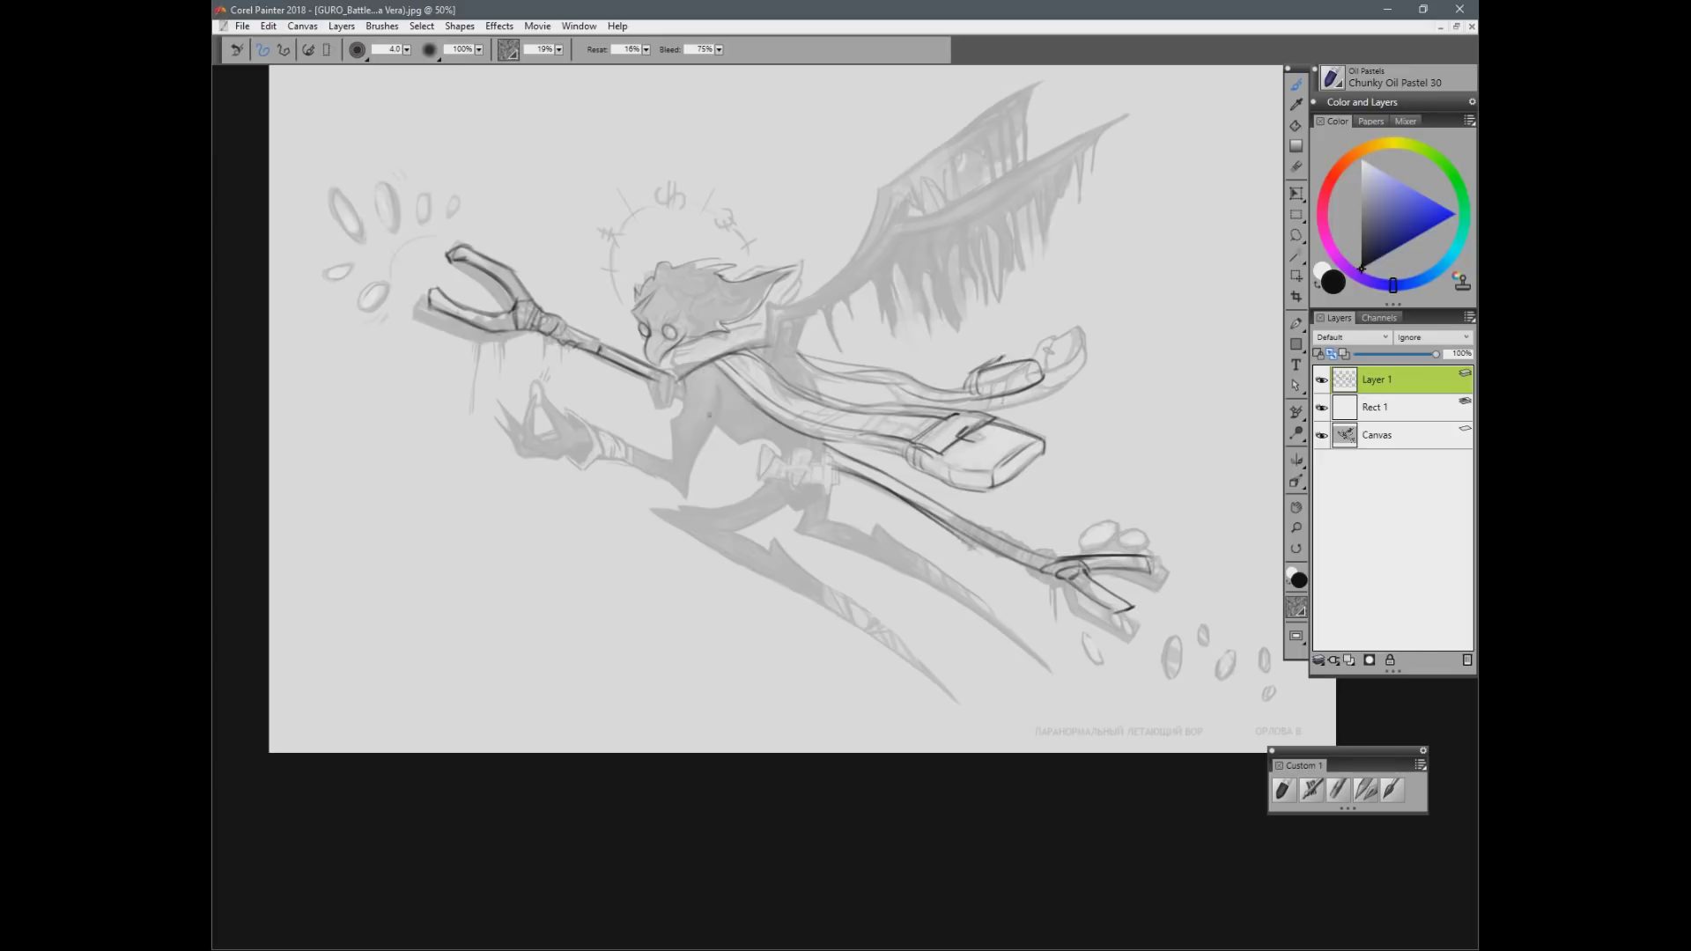
Step: Outline the thief's bent near arm and forearm, and sketch the hand with long claws
{"action": "mouse_move", "coordinate": [684, 383]}
{"action": "left_mouse_down"}
{"action": "mouse_move", "coordinate": [715, 359]}
{"action": "mouse_move", "coordinate": [674, 457]}
{"action": "mouse_move", "coordinate": [696, 476]}
{"action": "mouse_move", "coordinate": [681, 501]}
{"action": "left_mouse_up"}
{"action": "mouse_move", "coordinate": [607, 455]}
{"action": "left_mouse_down"}
{"action": "mouse_move", "coordinate": [681, 499]}
{"action": "mouse_move", "coordinate": [678, 467]}
{"action": "left_mouse_up"}
{"action": "left_click_drag", "start_coordinate": [585, 452], "coordinate": [636, 463]}
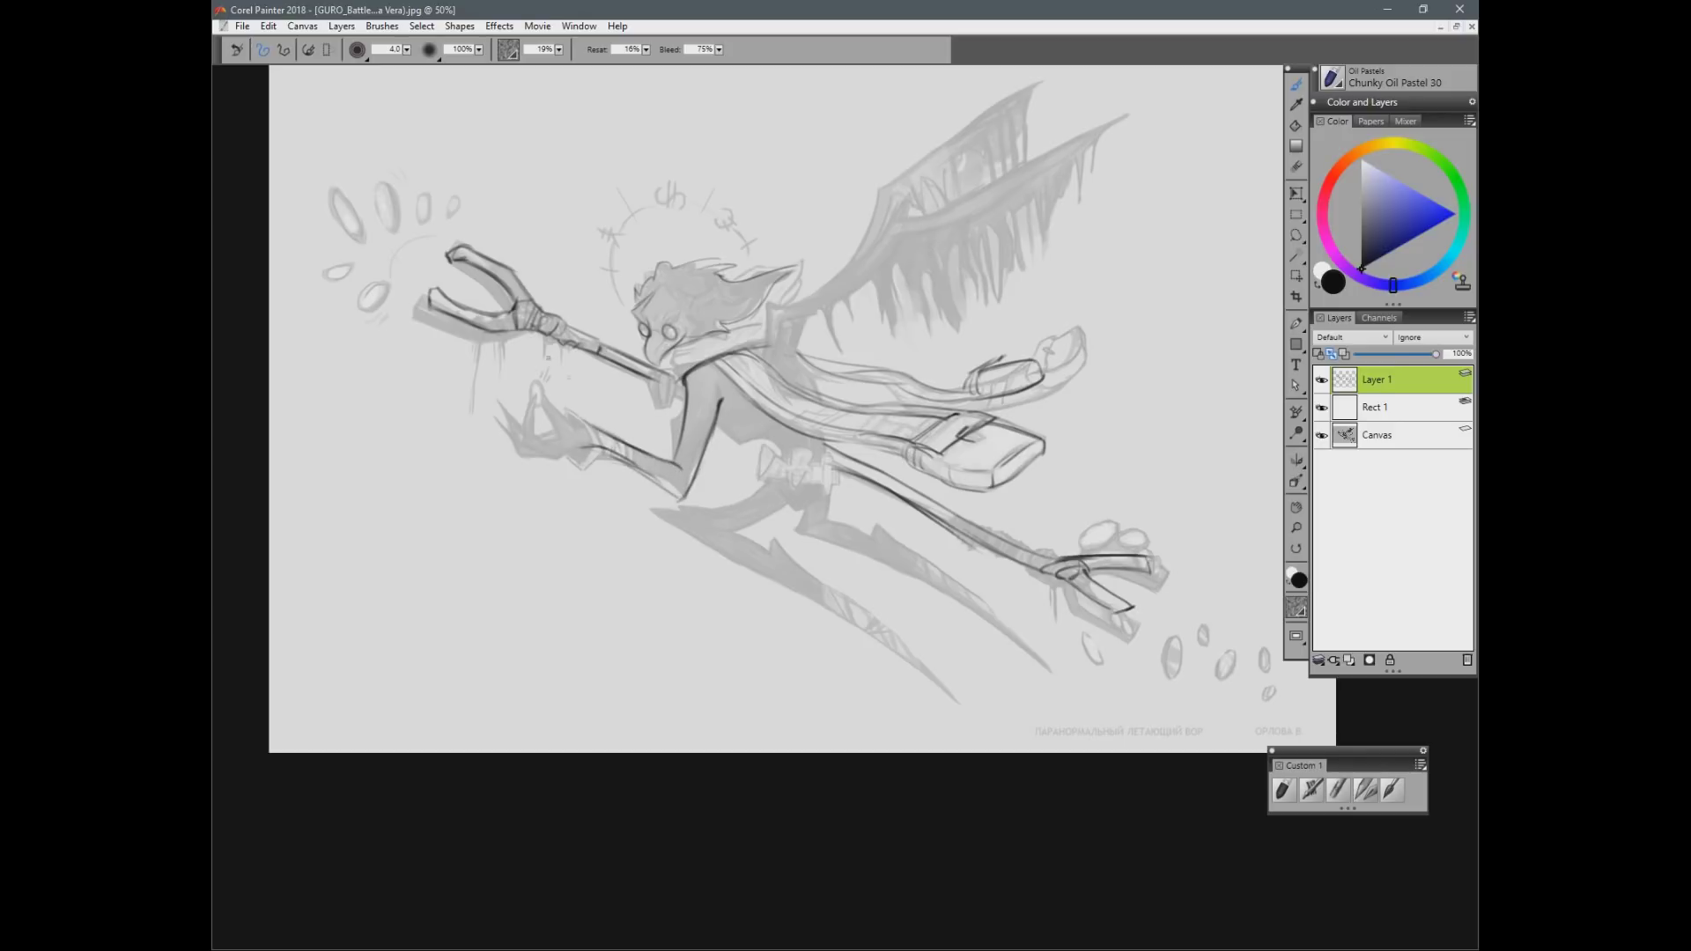
{"action": "mouse_move", "coordinate": [496, 448]}
{"action": "left_mouse_down"}
{"action": "mouse_move", "coordinate": [555, 465]}
{"action": "mouse_move", "coordinate": [506, 458]}
{"action": "mouse_move", "coordinate": [527, 393]}
{"action": "mouse_move", "coordinate": [527, 440]}
{"action": "mouse_move", "coordinate": [566, 440]}
{"action": "mouse_move", "coordinate": [543, 396]}
{"action": "mouse_move", "coordinate": [588, 445]}
{"action": "left_mouse_up"}
{"action": "mouse_move", "coordinate": [502, 401]}
{"action": "left_mouse_down"}
{"action": "mouse_move", "coordinate": [483, 423]}
{"action": "mouse_move", "coordinate": [519, 450]}
{"action": "left_mouse_up"}
Step: Sketch the thief's chest, waist and curved back, and outline the hip and near thigh
{"action": "left_click_drag", "start_coordinate": [717, 418], "coordinate": [798, 455]}
{"action": "mouse_move", "coordinate": [797, 353]}
{"action": "left_mouse_down"}
{"action": "mouse_move", "coordinate": [870, 468]}
{"action": "mouse_move", "coordinate": [800, 474]}
{"action": "mouse_move", "coordinate": [868, 490]}
{"action": "mouse_move", "coordinate": [852, 503]}
{"action": "mouse_move", "coordinate": [756, 486]}
{"action": "mouse_move", "coordinate": [669, 522]}
{"action": "mouse_move", "coordinate": [865, 502]}
{"action": "mouse_move", "coordinate": [820, 517]}
{"action": "left_mouse_up"}
{"action": "mouse_move", "coordinate": [868, 446]}
{"action": "left_mouse_down"}
{"action": "mouse_move", "coordinate": [875, 487]}
{"action": "mouse_move", "coordinate": [855, 506]}
{"action": "left_mouse_up"}
{"action": "left_click_drag", "start_coordinate": [704, 528], "coordinate": [795, 519]}
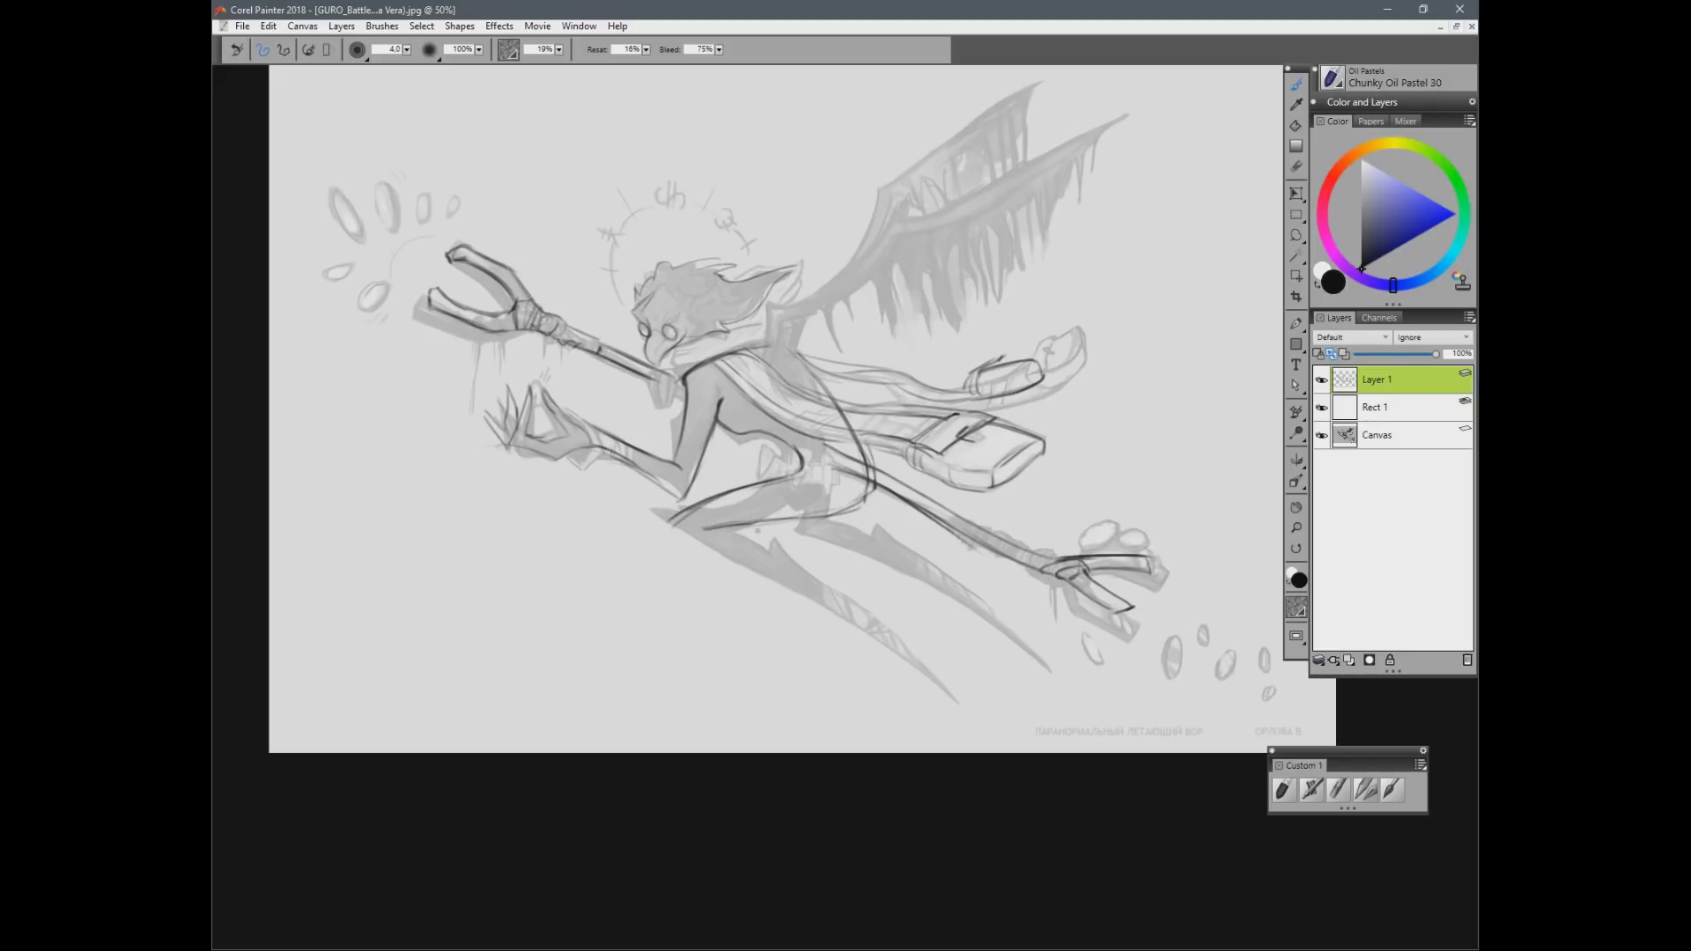
Step: Draw the near knee and long pointed lower leg, and sketch the far leg bent upwards behind it
{"action": "left_click_drag", "start_coordinate": [669, 525], "coordinate": [797, 604]}
{"action": "mouse_move", "coordinate": [736, 542]}
{"action": "left_mouse_down"}
{"action": "mouse_move", "coordinate": [817, 568]}
{"action": "mouse_move", "coordinate": [872, 616]}
{"action": "mouse_move", "coordinate": [833, 588]}
{"action": "mouse_move", "coordinate": [848, 627]}
{"action": "mouse_move", "coordinate": [973, 688]}
{"action": "left_mouse_up"}
{"action": "key", "text": "n"}
{"action": "key", "text": "b"}
{"action": "mouse_move", "coordinate": [851, 605]}
{"action": "left_mouse_down"}
{"action": "mouse_move", "coordinate": [927, 671]}
{"action": "mouse_move", "coordinate": [988, 696]}
{"action": "mouse_move", "coordinate": [876, 624]}
{"action": "left_mouse_up"}
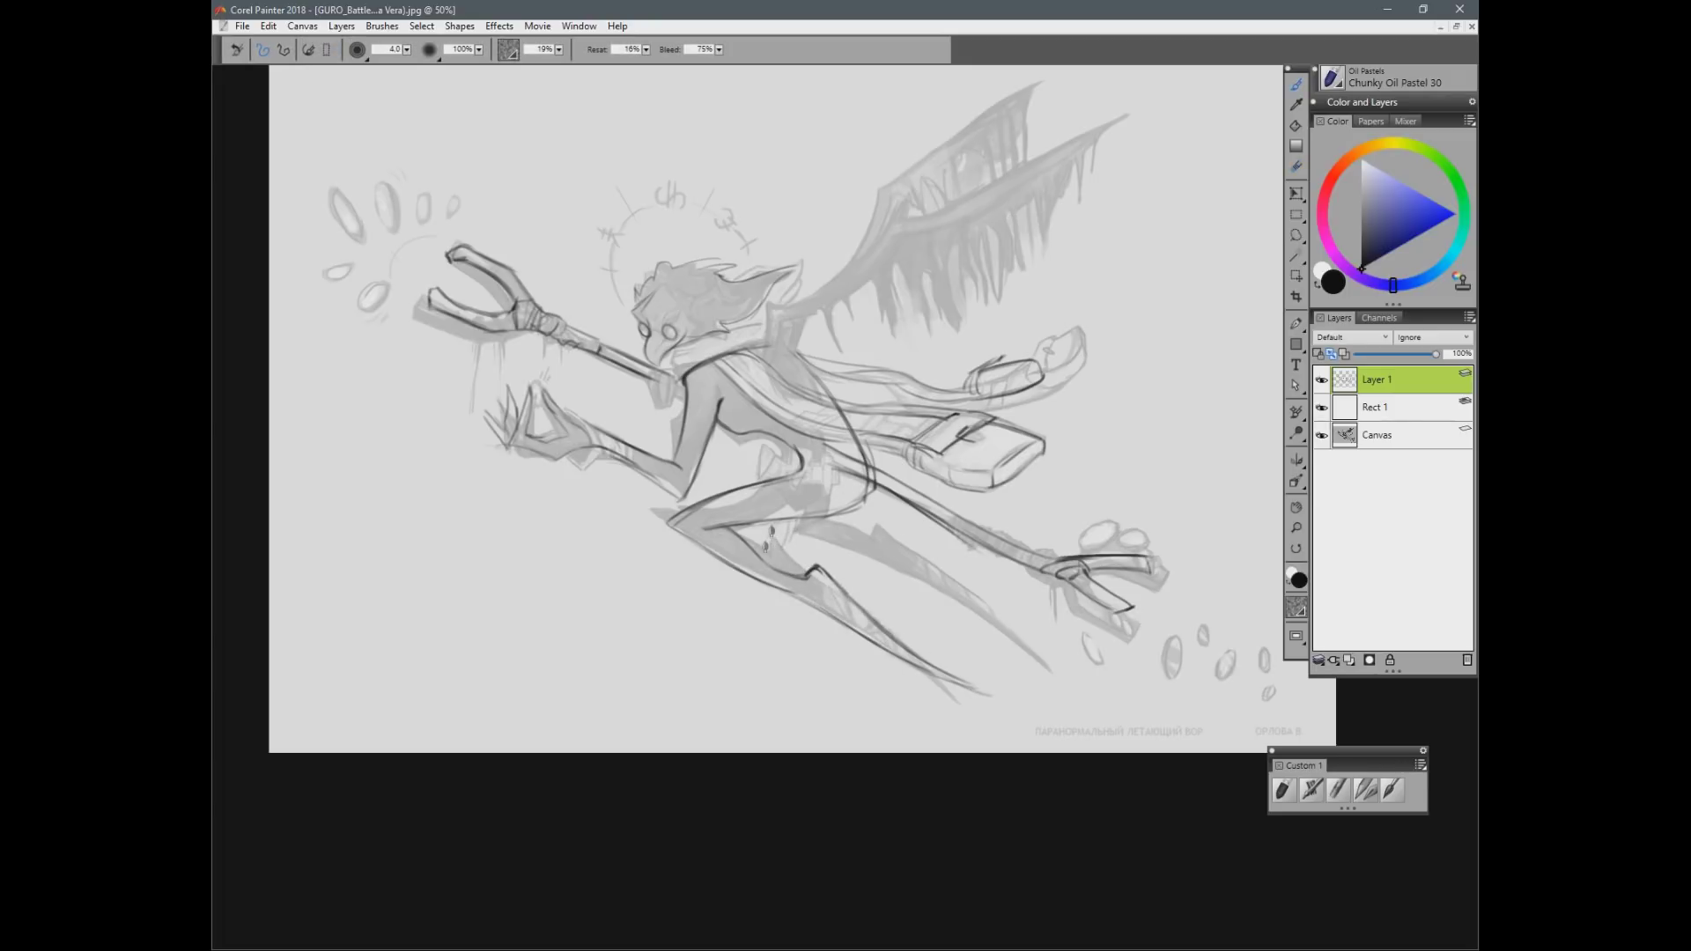
{"action": "mouse_move", "coordinate": [818, 536]}
{"action": "left_mouse_down"}
{"action": "mouse_move", "coordinate": [916, 532]}
{"action": "mouse_move", "coordinate": [934, 549]}
{"action": "mouse_move", "coordinate": [917, 519]}
{"action": "mouse_move", "coordinate": [1070, 481]}
{"action": "left_mouse_up"}
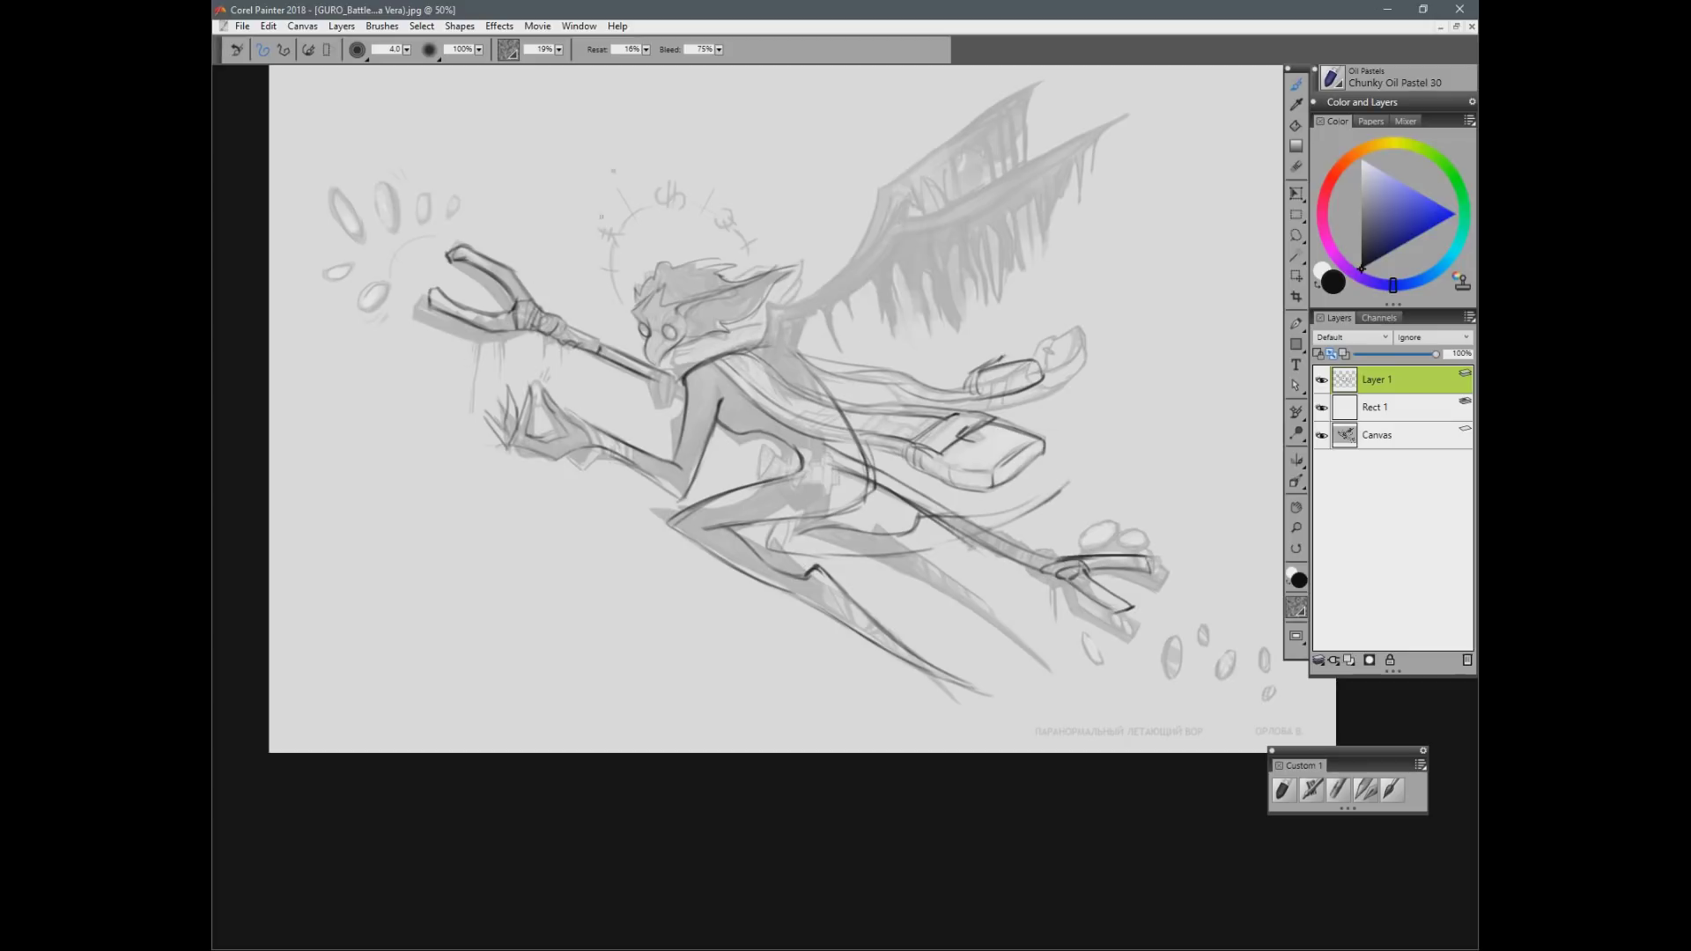
Step: Sketch a large feathered wing above the thief's head and undo the last stroke
{"action": "mouse_move", "coordinate": [476, 111]}
{"action": "left_mouse_down"}
{"action": "mouse_move", "coordinate": [607, 154]}
{"action": "mouse_move", "coordinate": [691, 90]}
{"action": "mouse_move", "coordinate": [788, 132]}
{"action": "mouse_move", "coordinate": [810, 167]}
{"action": "mouse_move", "coordinate": [500, 206]}
{"action": "left_mouse_up"}
{"action": "left_click_drag", "start_coordinate": [512, 146], "coordinate": [529, 225]}
{"action": "mouse_move", "coordinate": [541, 169]}
{"action": "left_mouse_down"}
{"action": "mouse_move", "coordinate": [593, 258]}
{"action": "mouse_move", "coordinate": [619, 240]}
{"action": "left_mouse_up"}
{"action": "mouse_move", "coordinate": [594, 163]}
{"action": "left_mouse_down"}
{"action": "mouse_move", "coordinate": [644, 223]}
{"action": "mouse_move", "coordinate": [665, 210]}
{"action": "left_mouse_up"}
{"action": "left_click_drag", "start_coordinate": [654, 182], "coordinate": [684, 203]}
{"action": "left_click_drag", "start_coordinate": [676, 176], "coordinate": [705, 189]}
{"action": "mouse_move", "coordinate": [623, 151]}
{"action": "left_mouse_down"}
{"action": "mouse_move", "coordinate": [772, 192]}
{"action": "mouse_move", "coordinate": [833, 157]}
{"action": "left_mouse_up"}
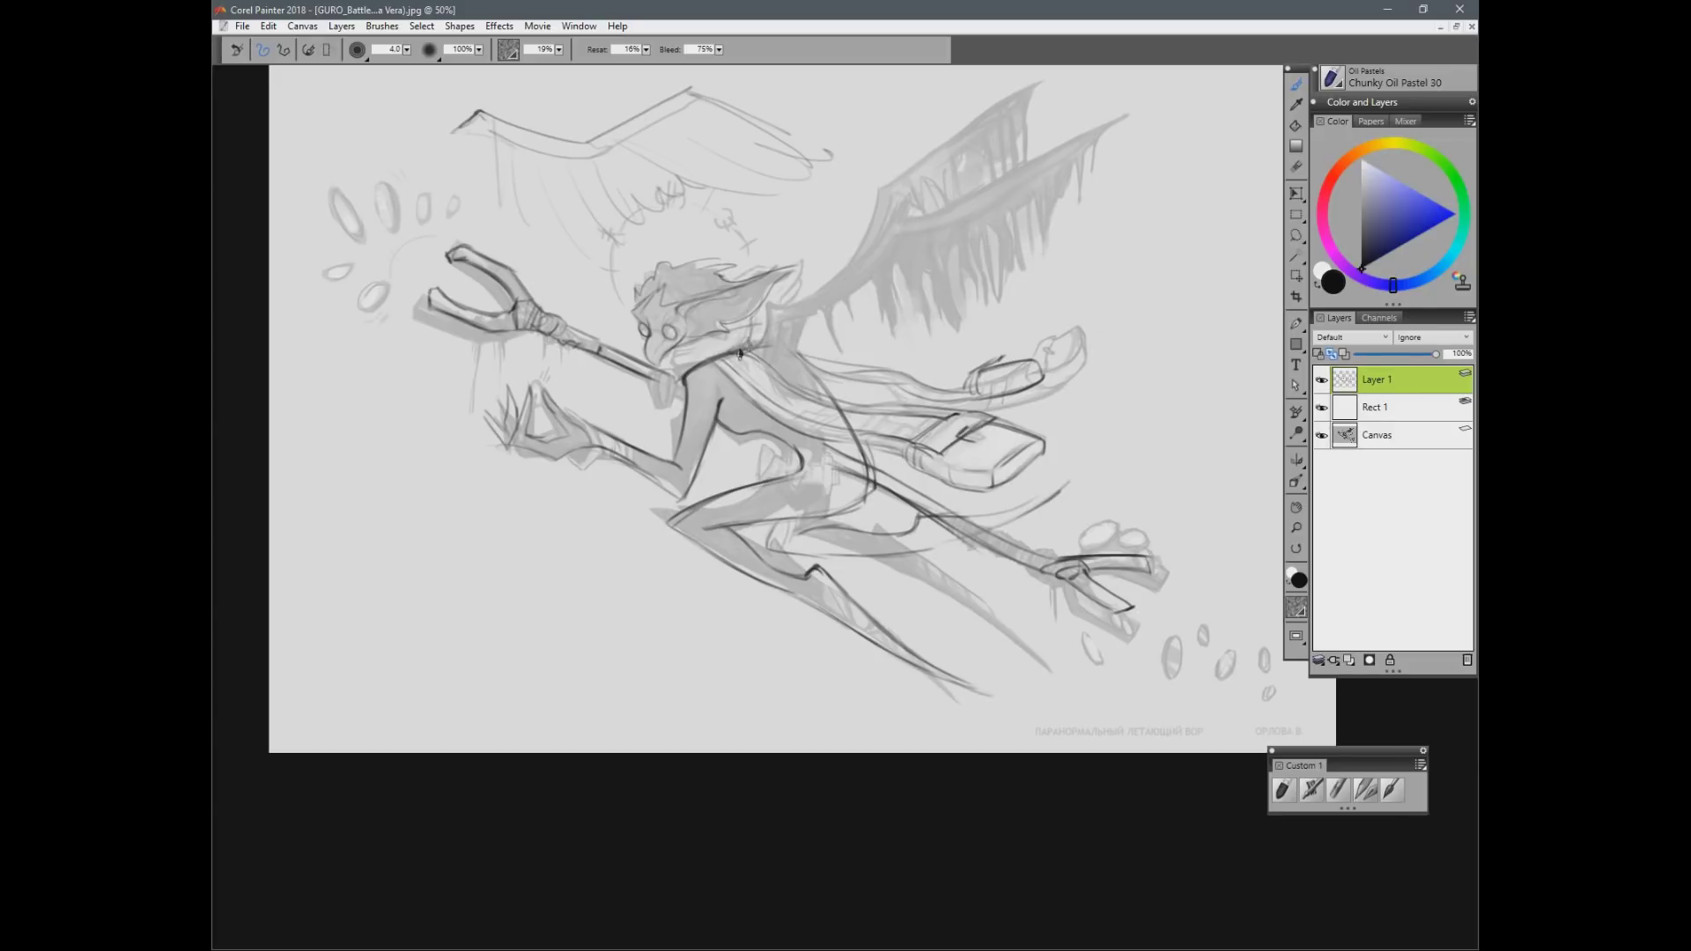
{"action": "key", "text": "ctrl+z"}
{"action": "key", "text": "ctrl+minus"}
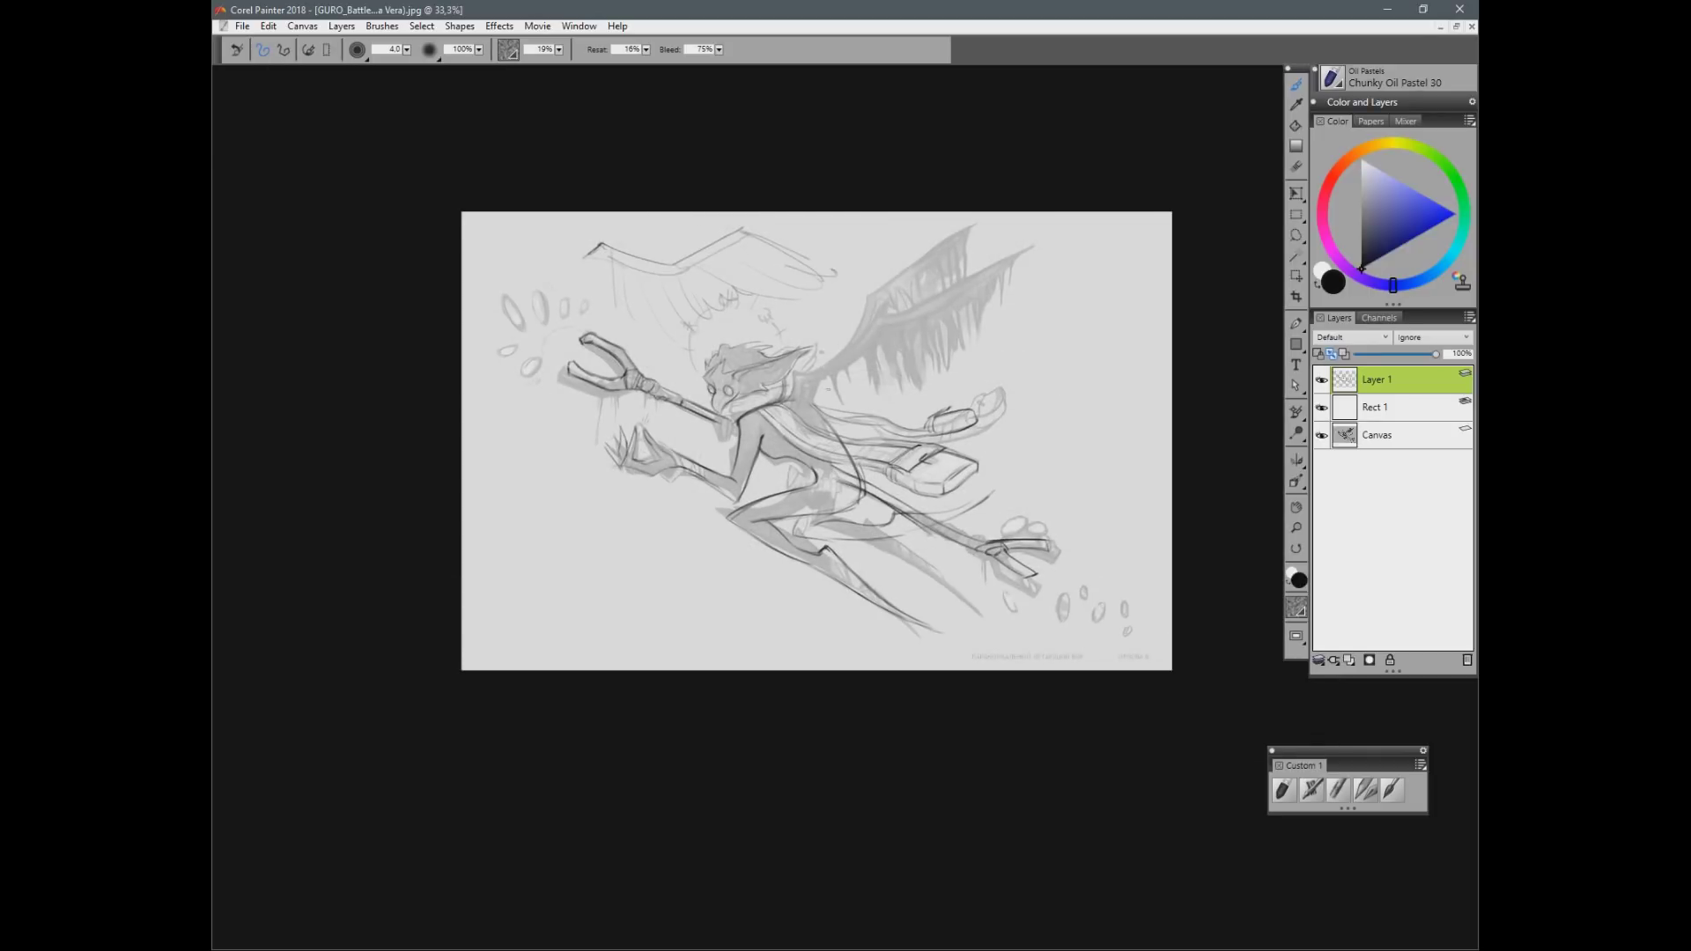
{"action": "mouse_move", "coordinate": [748, 352]}
{"action": "left_mouse_down"}
{"action": "mouse_move", "coordinate": [900, 242]}
{"action": "mouse_move", "coordinate": [846, 284]}
{"action": "mouse_move", "coordinate": [867, 310]}
{"action": "mouse_move", "coordinate": [872, 394]}
{"action": "left_mouse_up"}
{"action": "key", "text": "ctrl+z"}
{"action": "key", "text": "ctrl+z"}
{"action": "key", "text": "ctrl+z"}
Step: Sketch a second long feathered wing rising from the thief's shoulder and sweeping back over the original wing
{"action": "left_click_drag", "start_coordinate": [758, 330], "coordinate": [779, 401]}
{"action": "mouse_move", "coordinate": [759, 333]}
{"action": "left_mouse_down"}
{"action": "mouse_move", "coordinate": [780, 405]}
{"action": "mouse_move", "coordinate": [796, 280]}
{"action": "mouse_move", "coordinate": [828, 255]}
{"action": "left_mouse_up"}
{"action": "left_click_drag", "start_coordinate": [809, 270], "coordinate": [1003, 236]}
{"action": "left_click_drag", "start_coordinate": [768, 326], "coordinate": [805, 302]}
{"action": "left_click_drag", "start_coordinate": [775, 329], "coordinate": [784, 410]}
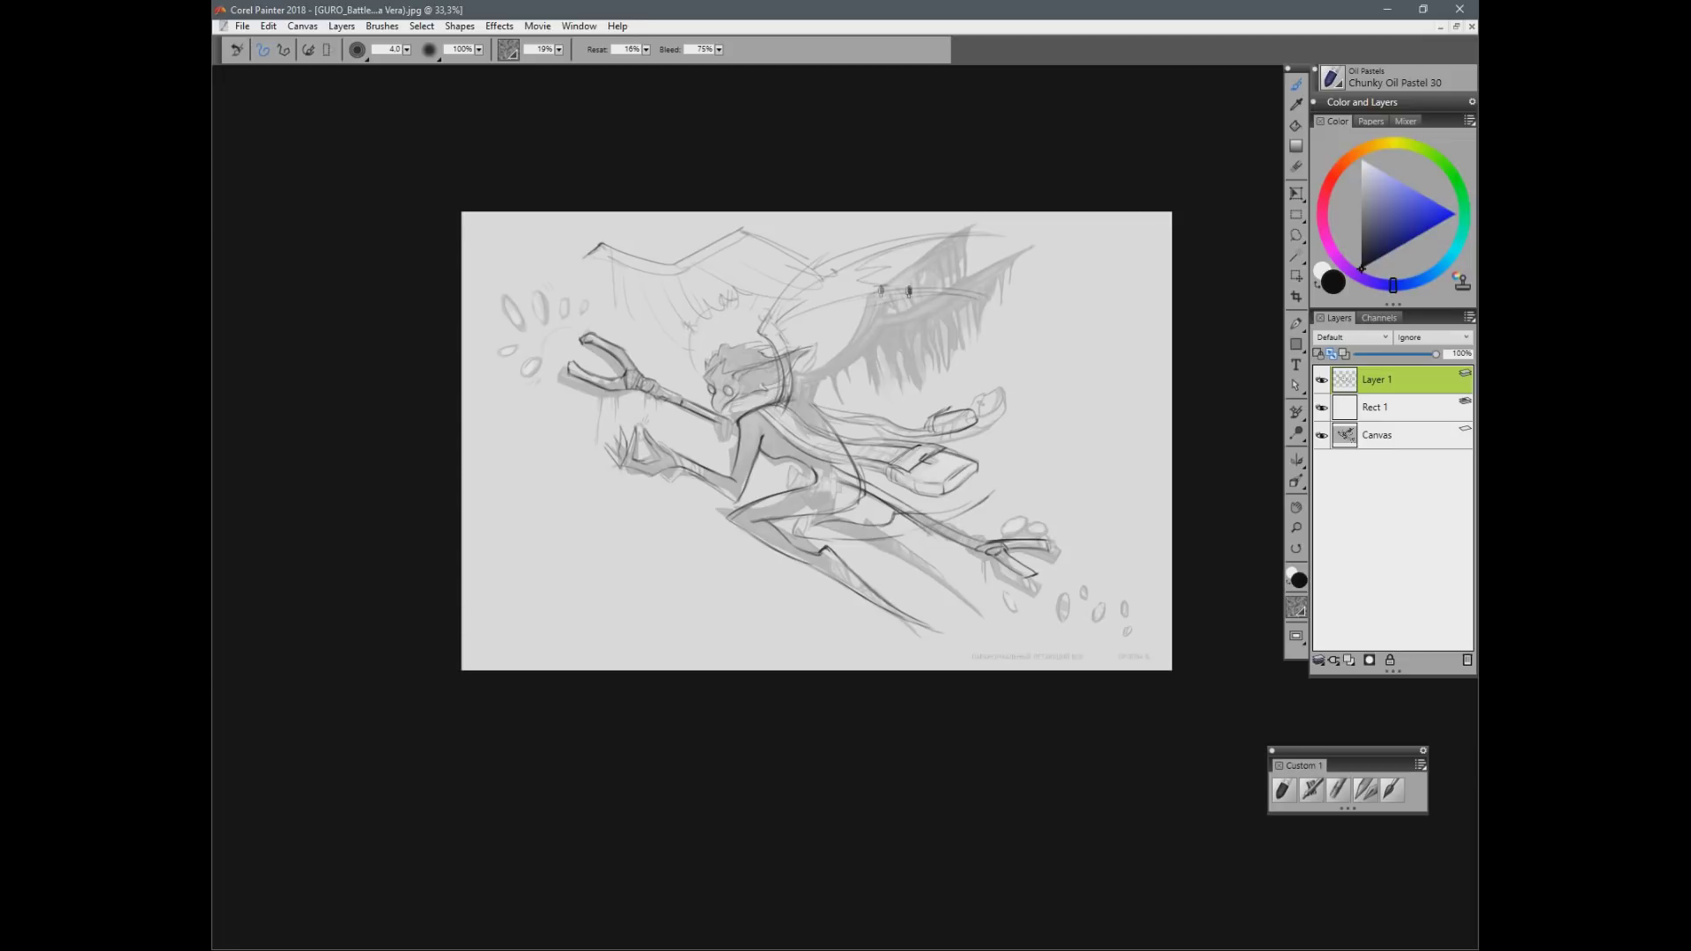
{"action": "left_click_drag", "start_coordinate": [782, 342], "coordinate": [973, 297]}
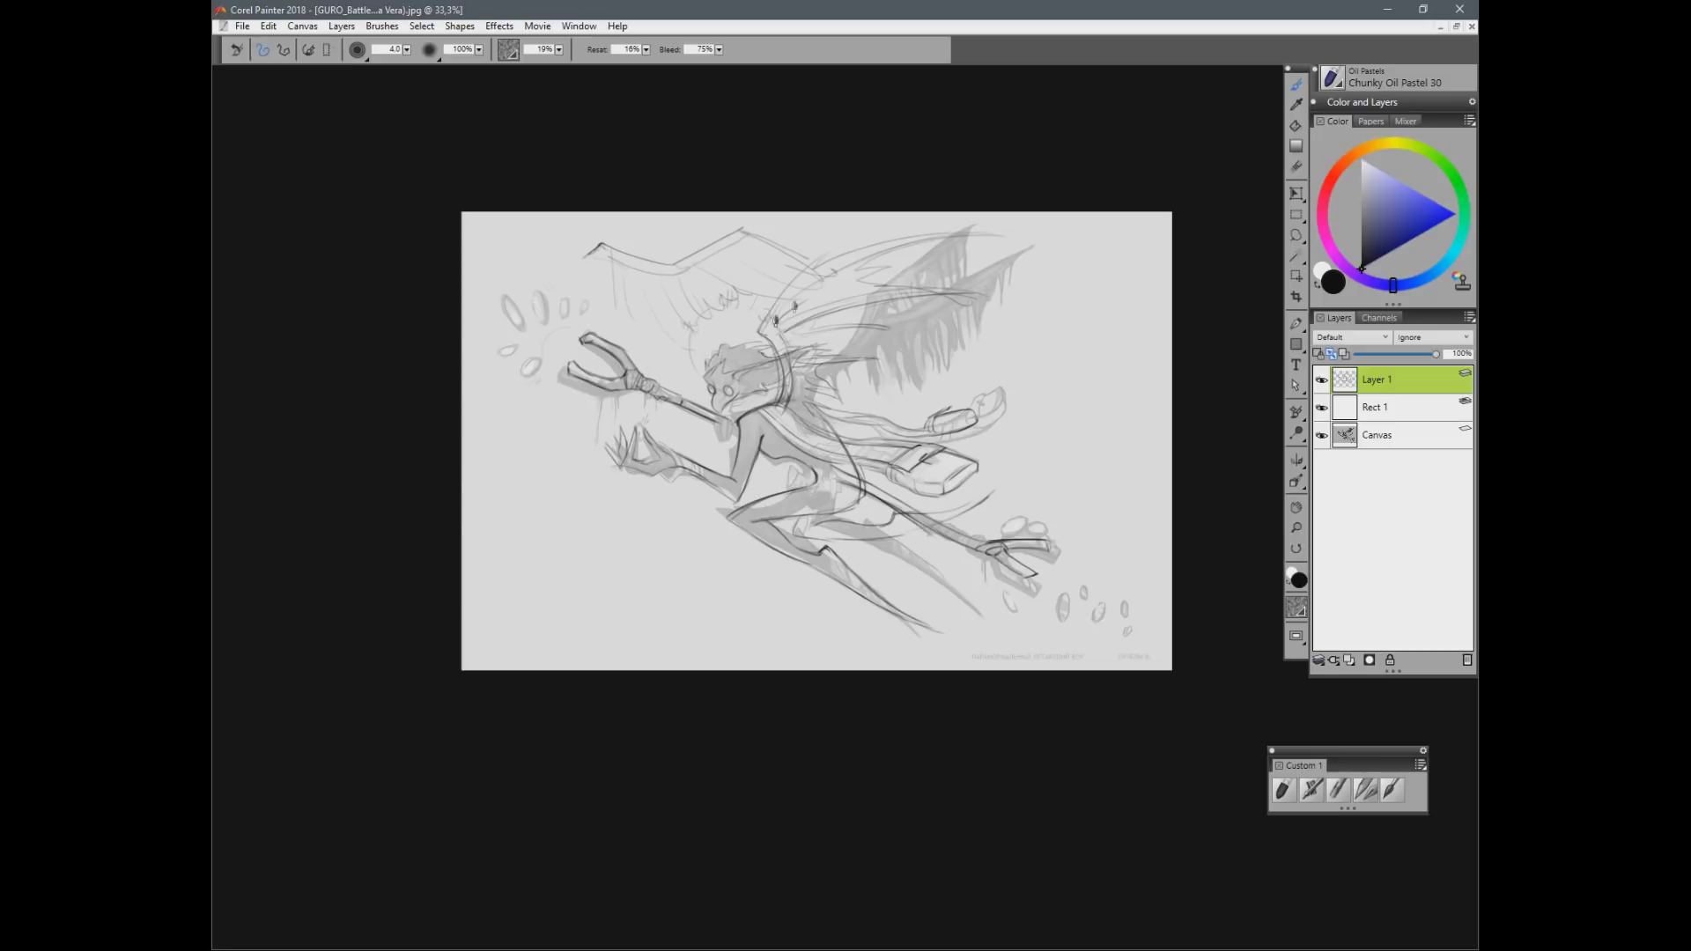
{"action": "mouse_move", "coordinate": [801, 282]}
{"action": "left_mouse_down"}
{"action": "mouse_move", "coordinate": [851, 244]}
{"action": "mouse_move", "coordinate": [804, 277]}
{"action": "left_mouse_up"}
Step: Draw a segmented belt around the thief's waist
{"action": "key", "text": "ctrl+minus"}
{"action": "key", "text": "ctrl+plus"}
{"action": "key", "text": "ctrl+plus"}
{"action": "key", "text": "ctrl+plus"}
{"action": "left_click_drag", "start_coordinate": [775, 430], "coordinate": [860, 403]}
{"action": "left_click_drag", "start_coordinate": [786, 459], "coordinate": [862, 448]}
{"action": "key", "text": "n"}
{"action": "key", "text": "b"}
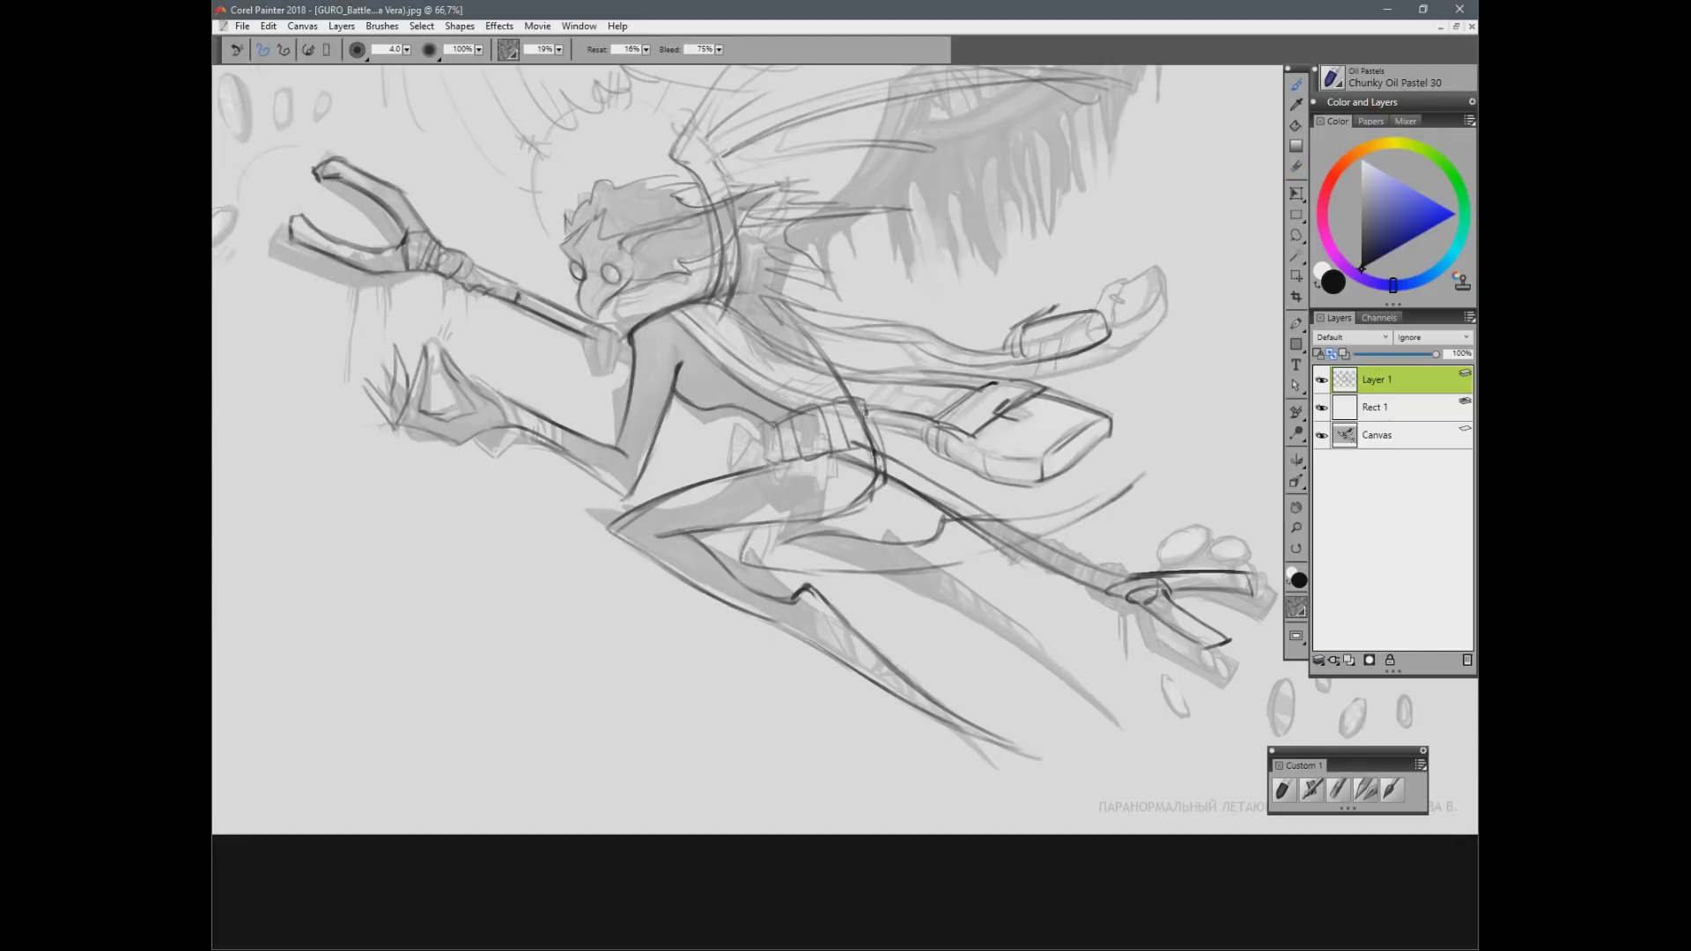
{"action": "scroll", "coordinate": [869, 423], "scroll_direction": "down", "scroll_amount": 1}
{"action": "key", "text": "space"}
{"action": "left_click_drag", "start_coordinate": [713, 644], "coordinate": [702, 700]}
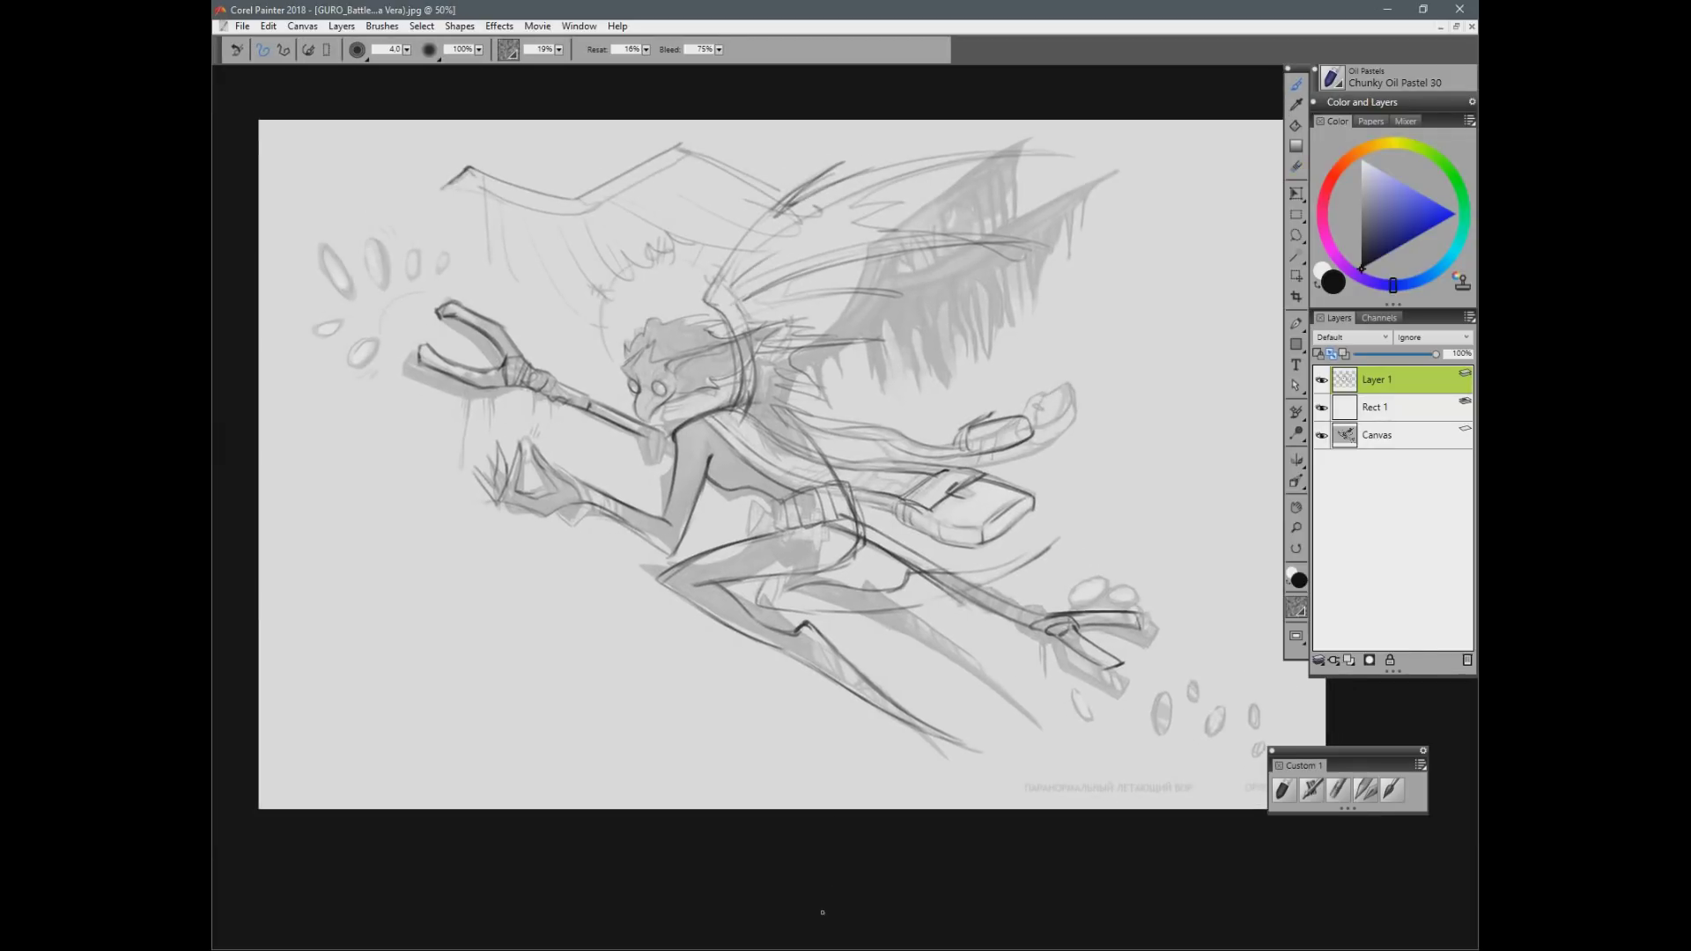
Step: Switch to the poisonous pagan android illustration and cover it with a semi-transparent light rectangle
{"action": "left_click", "coordinate": [1440, 27]}
{"action": "key", "text": "ctrl+Tab"}
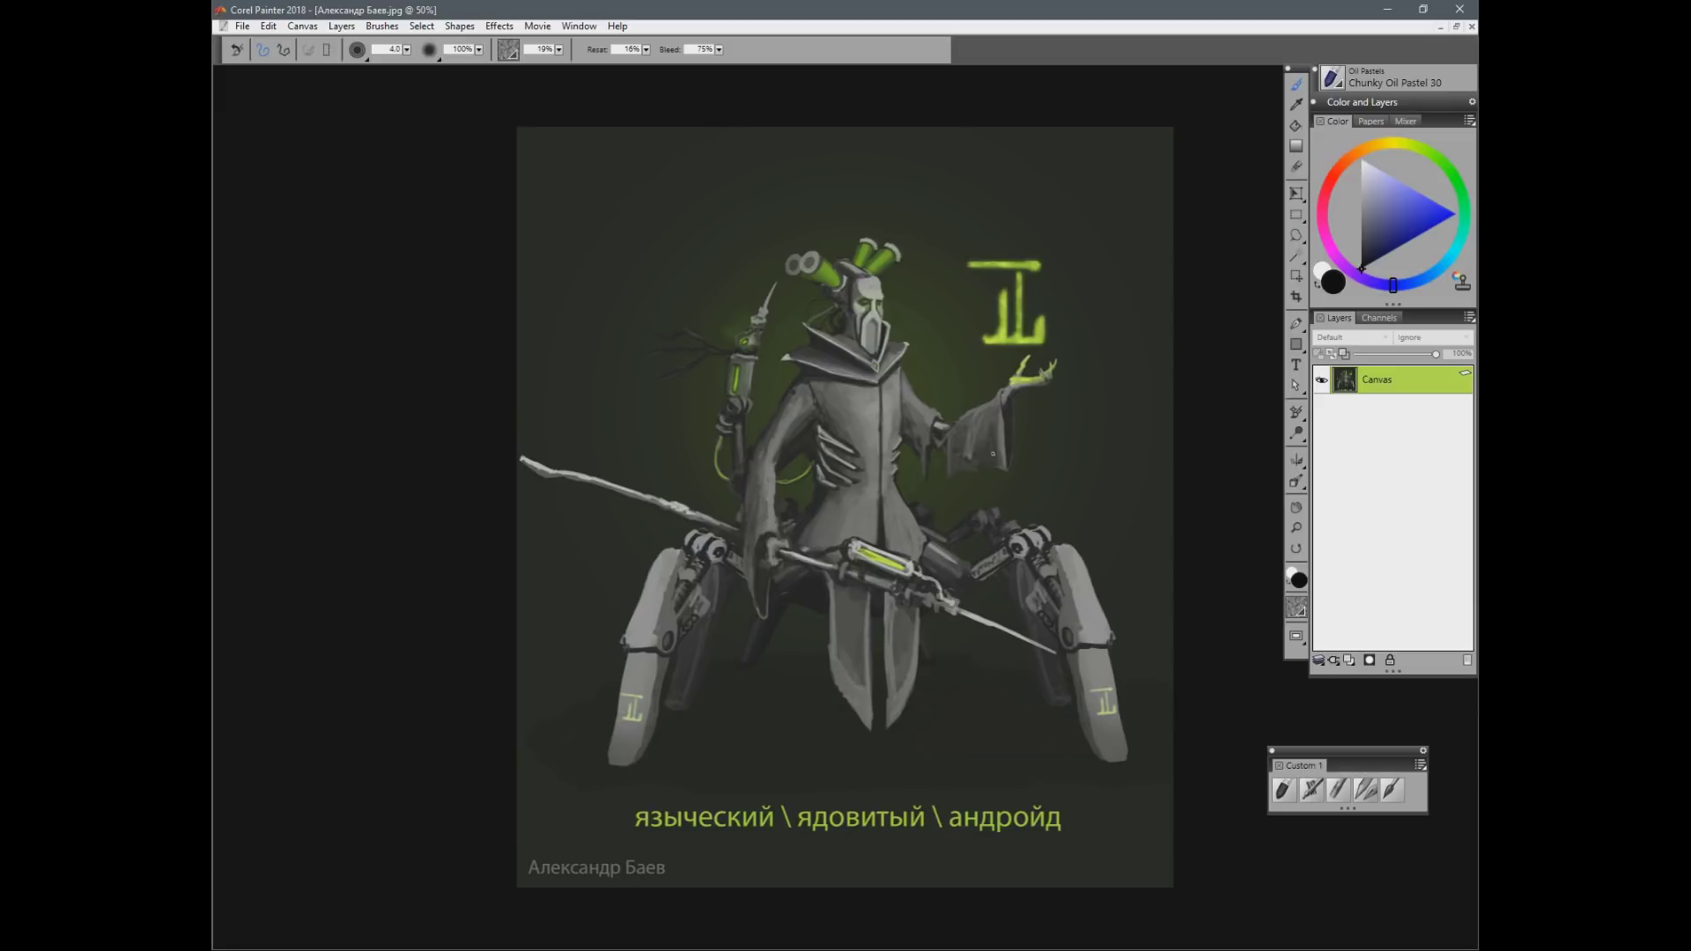
{"action": "left_click_drag", "start_coordinate": [620, 811], "coordinate": [759, 842]}
{"action": "key", "text": "ctrl+z"}
{"action": "key", "text": "bracketright"}
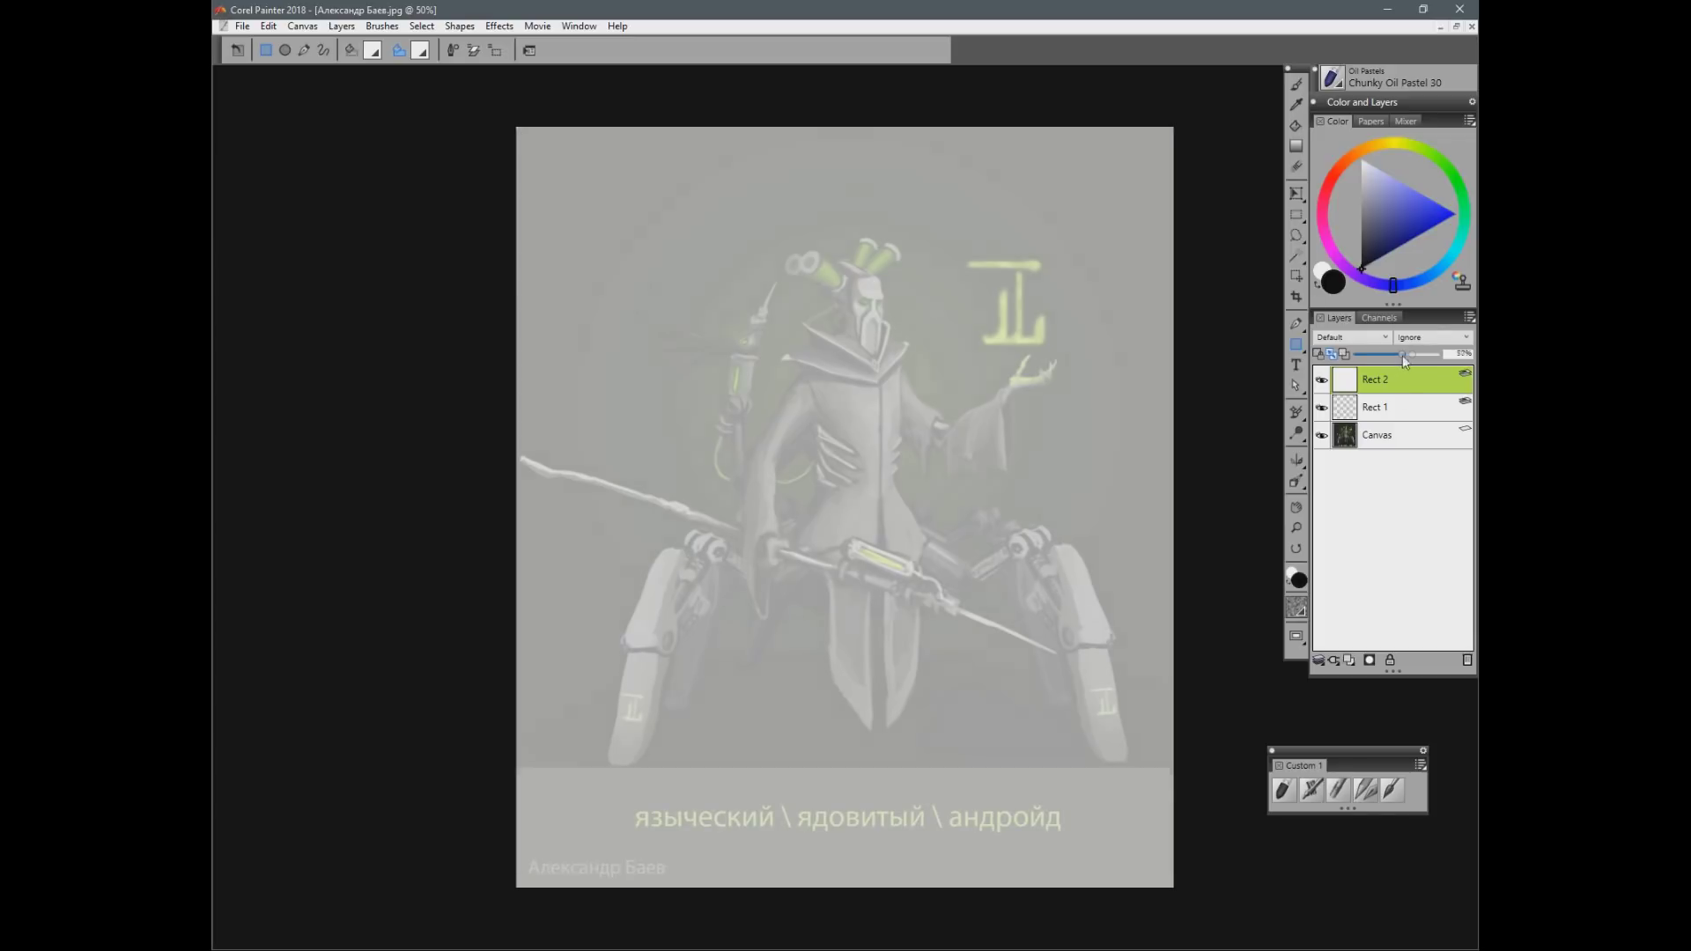
Step: Delete the spare rectangle layer and add a new layer for sketching with the brush
{"action": "left_click_drag", "start_coordinate": [1392, 407], "coordinate": [1380, 385]}
{"action": "left_click", "coordinate": [1467, 661]}
{"action": "left_click", "coordinate": [1349, 660]}
{"action": "key", "text": "b"}
Step: Start a small thumbnail near the canvas's upper left corner, with a tall upright torso on a slanted base line
{"action": "left_click_drag", "start_coordinate": [904, 701], "coordinate": [847, 674]}
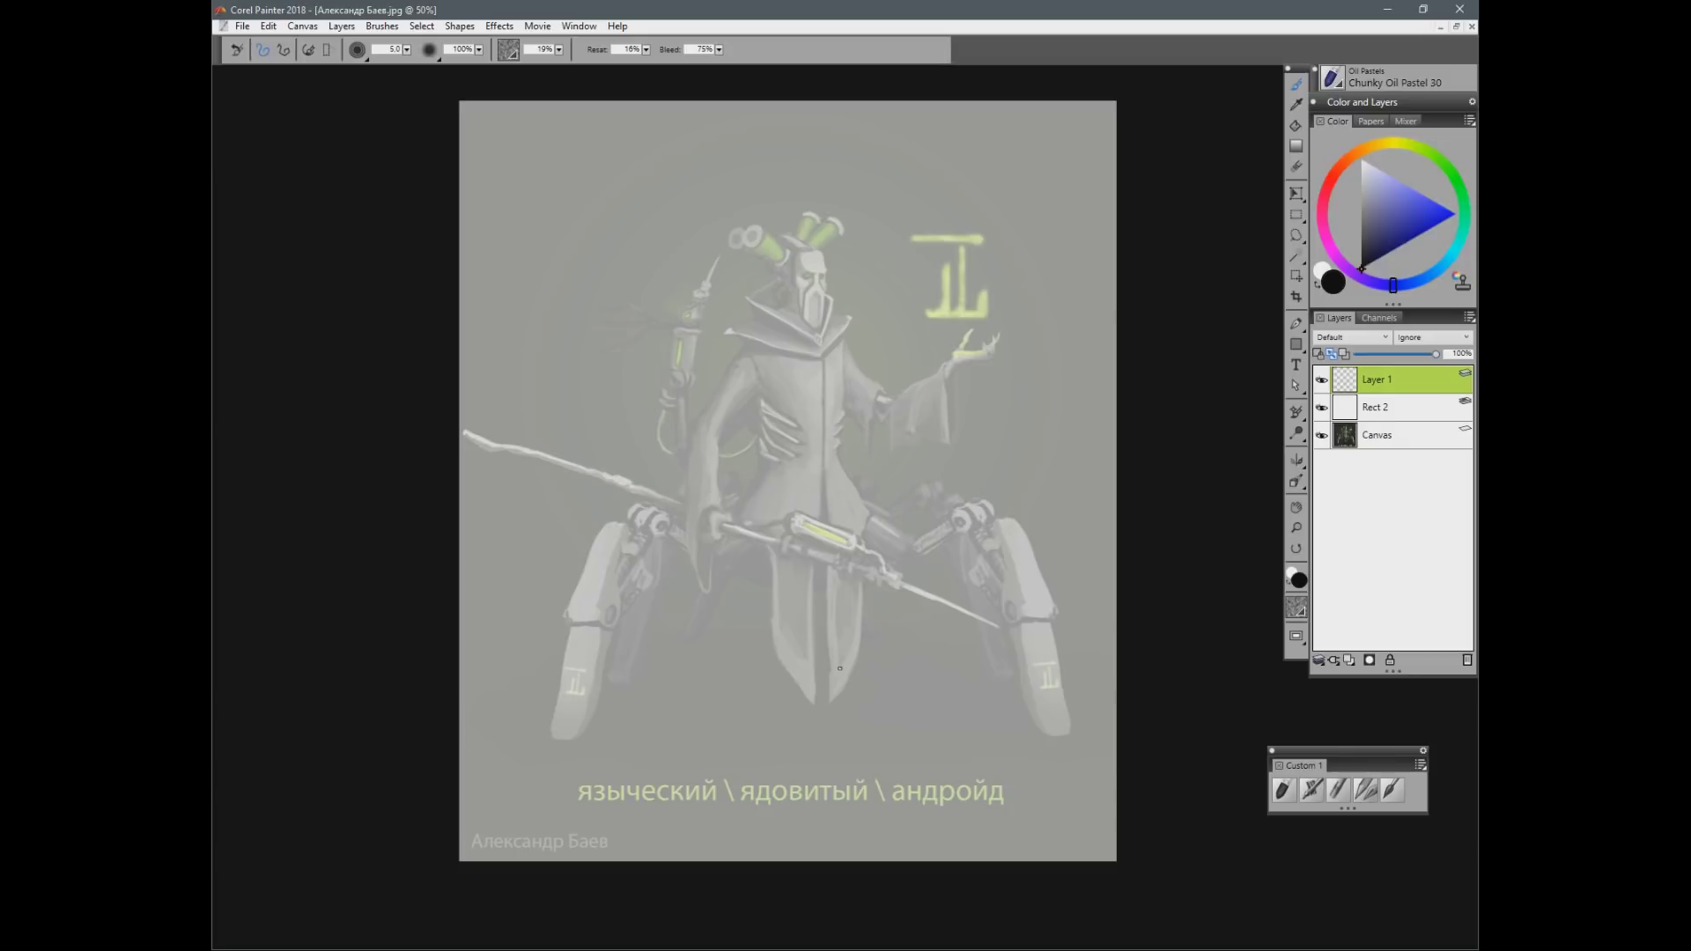
{"action": "left_click_drag", "start_coordinate": [839, 668], "coordinate": [908, 774]}
{"action": "mouse_move", "coordinate": [819, 605]}
{"action": "left_mouse_down"}
{"action": "mouse_move", "coordinate": [944, 600]}
{"action": "mouse_move", "coordinate": [832, 605]}
{"action": "left_mouse_up"}
{"action": "key", "text": "ctrl+z"}
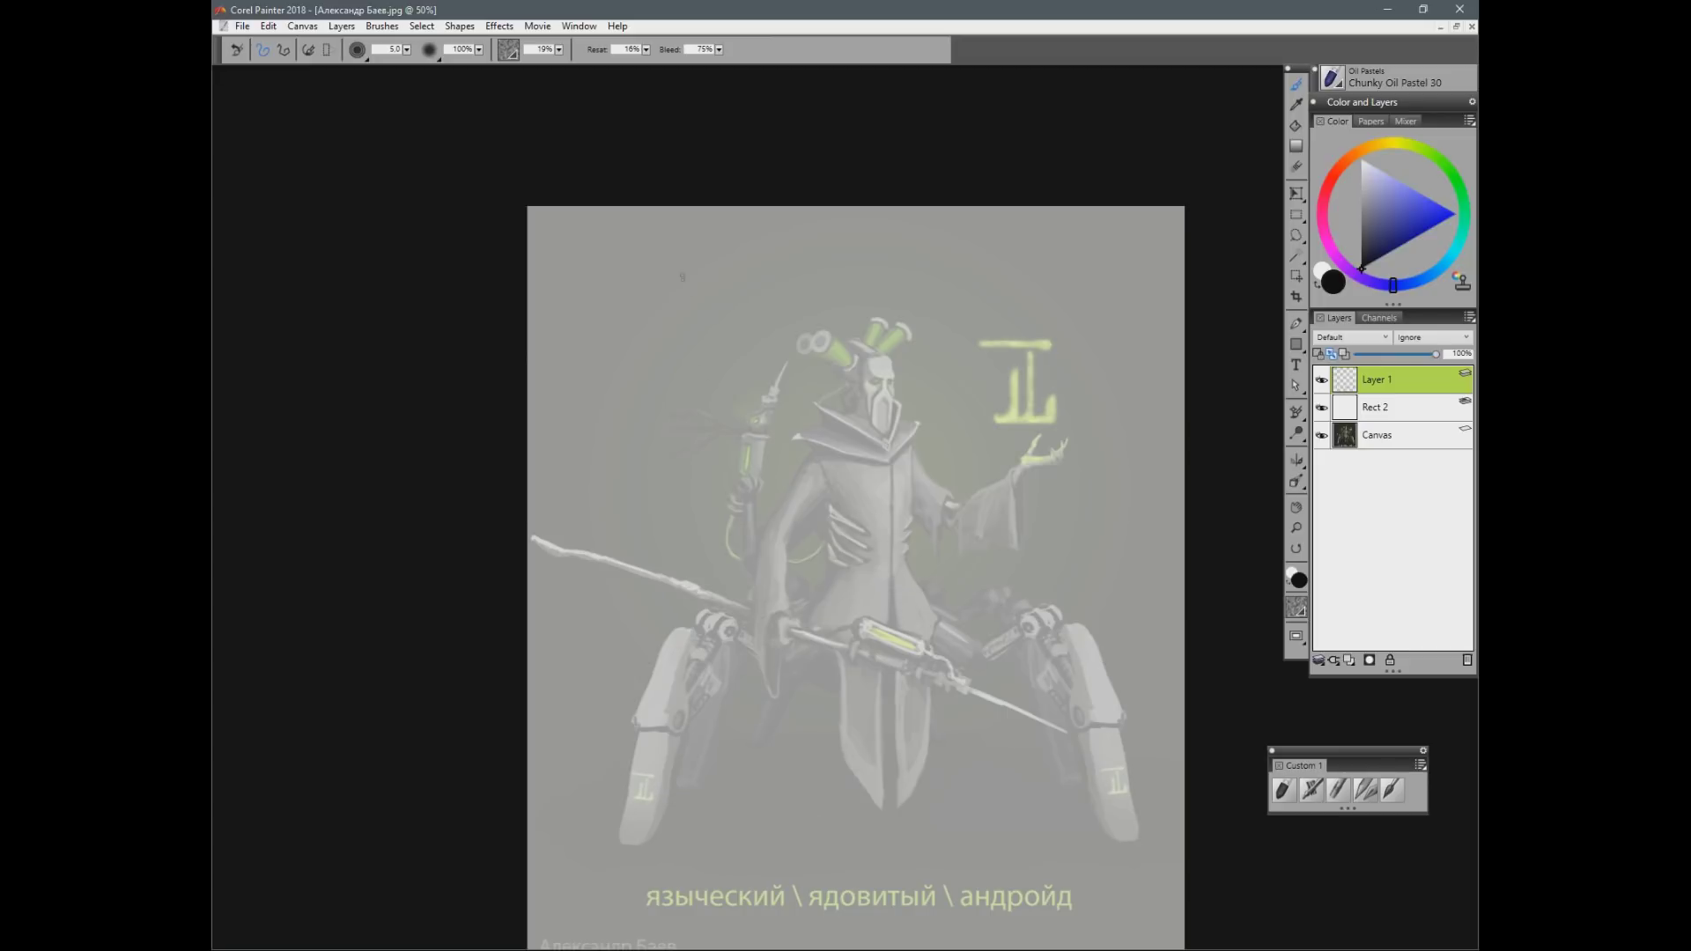
{"action": "mouse_move", "coordinate": [639, 247]}
{"action": "left_mouse_down"}
{"action": "mouse_move", "coordinate": [650, 234]}
{"action": "mouse_move", "coordinate": [659, 329]}
{"action": "left_mouse_up"}
{"action": "mouse_move", "coordinate": [658, 264]}
{"action": "left_mouse_down"}
{"action": "mouse_move", "coordinate": [663, 324]}
{"action": "mouse_move", "coordinate": [621, 295]}
{"action": "mouse_move", "coordinate": [695, 340]}
{"action": "left_mouse_up"}
{"action": "left_click_drag", "start_coordinate": [597, 281], "coordinate": [631, 307]}
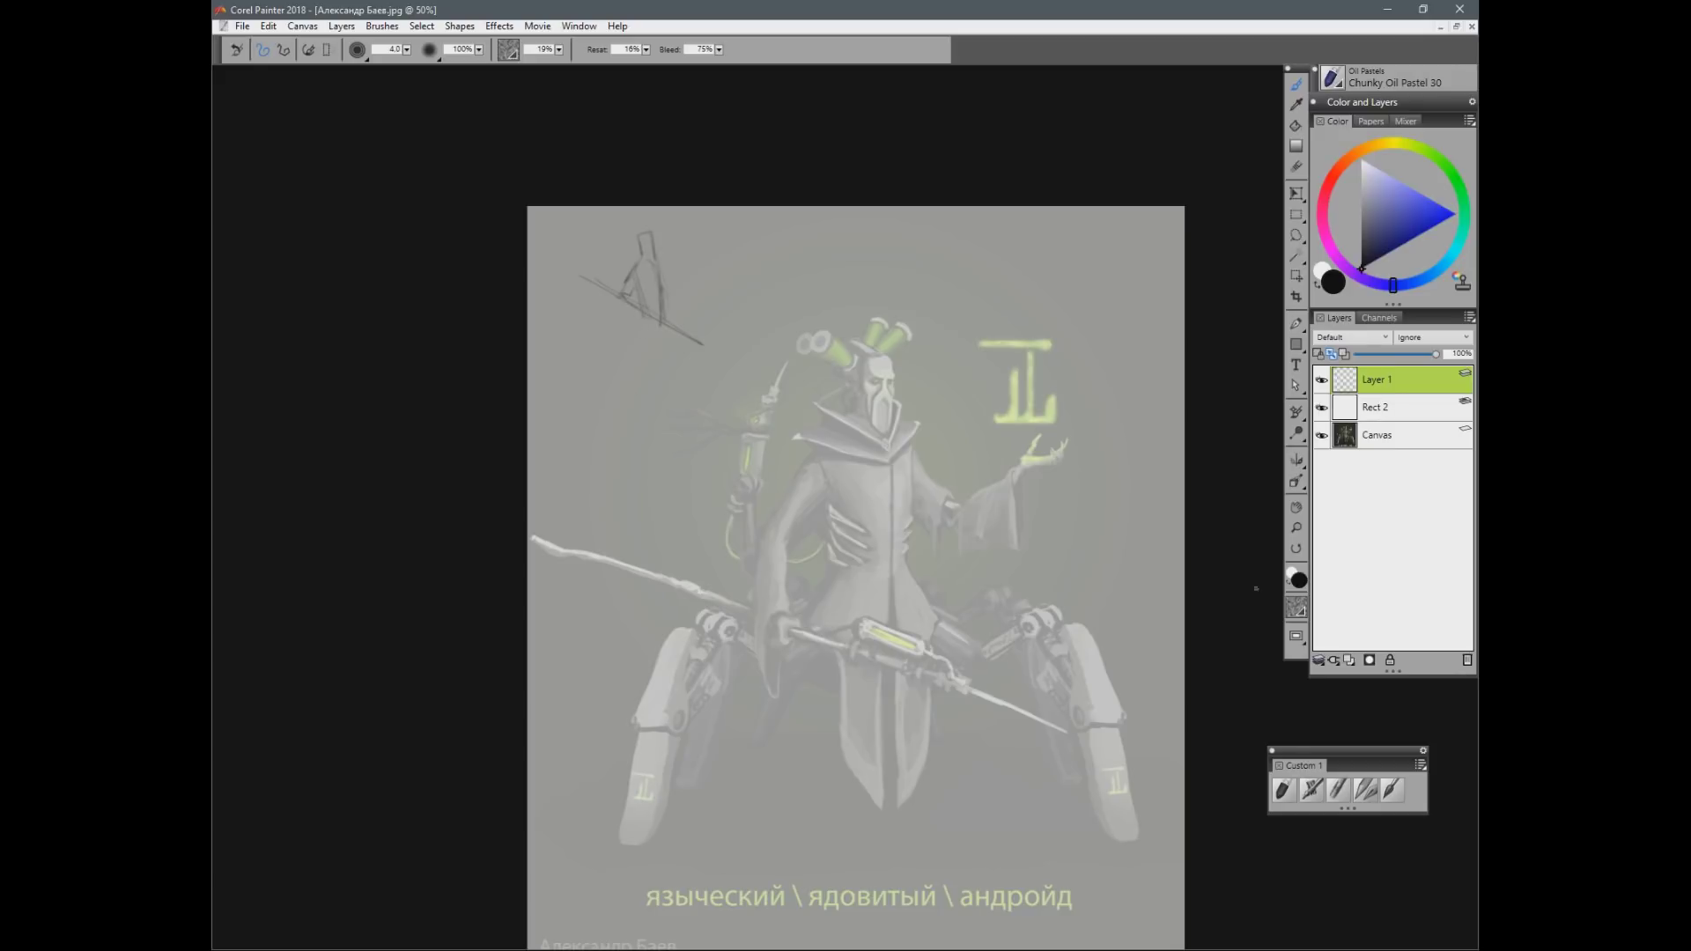
{"action": "mouse_move", "coordinate": [637, 261]}
{"action": "left_mouse_down"}
{"action": "mouse_move", "coordinate": [617, 300]}
{"action": "mouse_move", "coordinate": [635, 288]}
{"action": "mouse_move", "coordinate": [619, 304]}
{"action": "mouse_move", "coordinate": [642, 324]}
{"action": "mouse_move", "coordinate": [590, 327]}
{"action": "mouse_move", "coordinate": [624, 335]}
{"action": "mouse_move", "coordinate": [660, 309]}
{"action": "mouse_move", "coordinate": [659, 343]}
{"action": "left_mouse_up"}
Step: Sketch a small top-view diagram near the canvas's upper right corner, with a circular body and four radiating legs
{"action": "left_click_drag", "start_coordinate": [1113, 275], "coordinate": [1092, 310]}
{"action": "left_click_drag", "start_coordinate": [1088, 264], "coordinate": [1110, 278]}
{"action": "mouse_move", "coordinate": [1153, 260]}
{"action": "left_mouse_down"}
{"action": "mouse_move", "coordinate": [1135, 274]}
{"action": "mouse_move", "coordinate": [1161, 309]}
{"action": "left_mouse_up"}
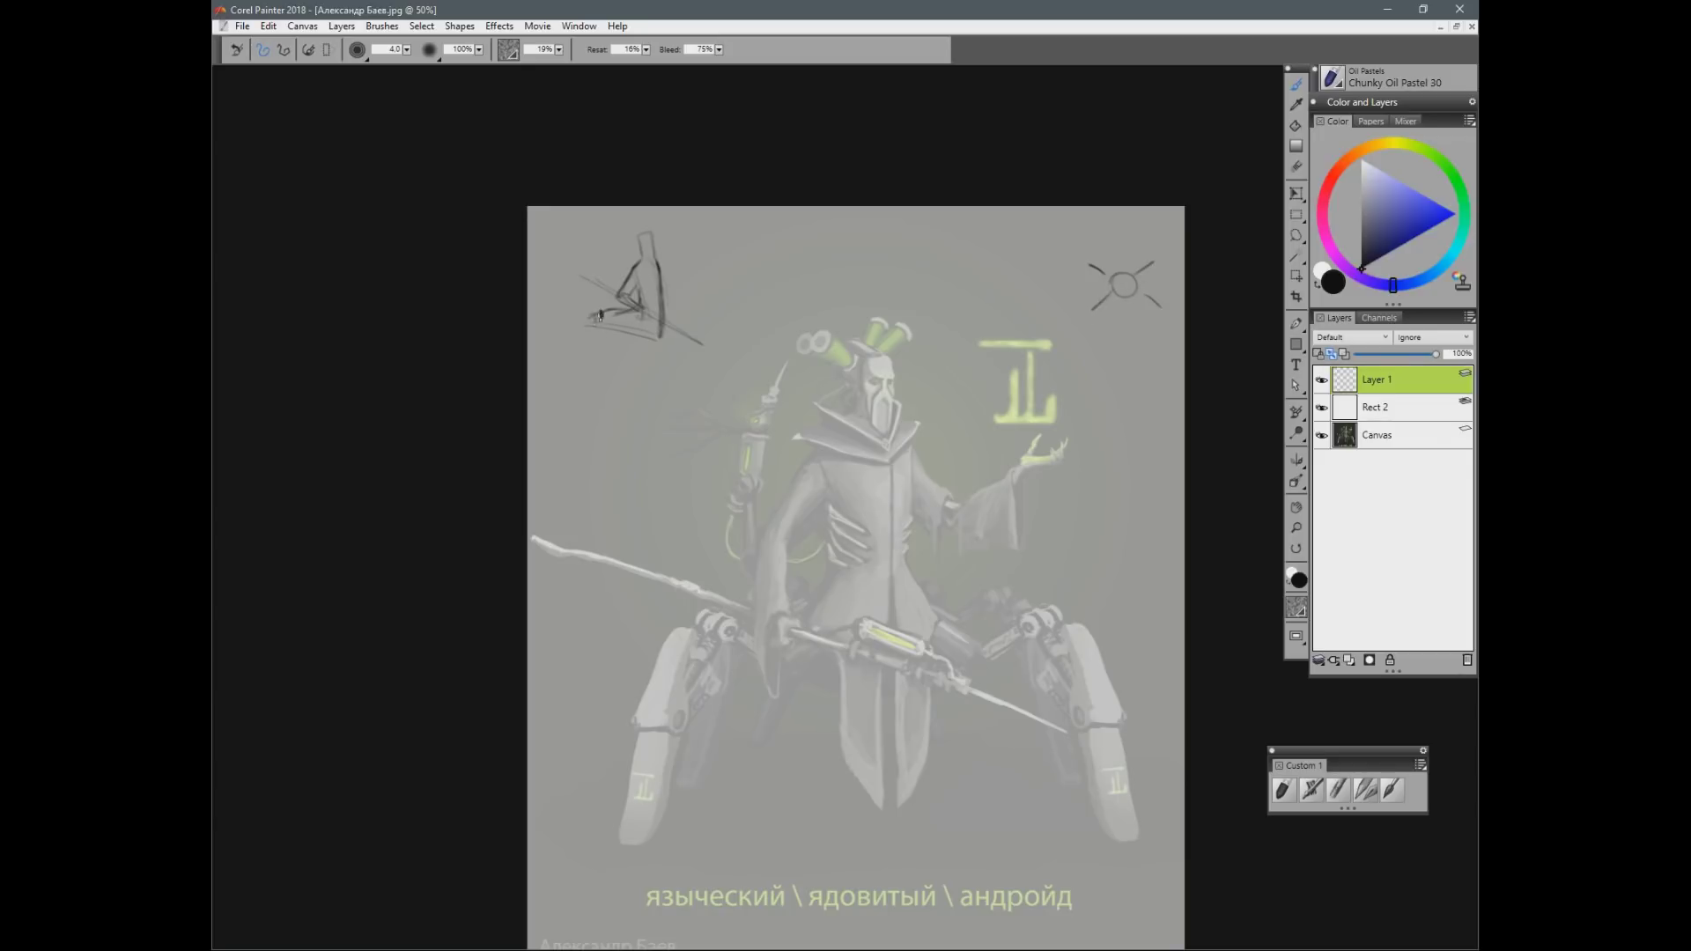
Step: Add bent, pointed spider legs on both sides of the thumbnail figure, undoing the strokes that miss
{"action": "left_click_drag", "start_coordinate": [608, 315], "coordinate": [548, 369]}
{"action": "key", "text": "ctrl+z"}
{"action": "key", "text": "ctrl+z"}
{"action": "mouse_move", "coordinate": [583, 303]}
{"action": "left_mouse_down"}
{"action": "mouse_move", "coordinate": [537, 368]}
{"action": "mouse_move", "coordinate": [610, 339]}
{"action": "mouse_move", "coordinate": [607, 366]}
{"action": "mouse_move", "coordinate": [663, 332]}
{"action": "mouse_move", "coordinate": [700, 377]}
{"action": "mouse_move", "coordinate": [663, 333]}
{"action": "left_mouse_up"}
{"action": "key", "text": "ctrl+z"}
{"action": "key", "text": "ctrl+z"}
{"action": "mouse_move", "coordinate": [667, 319]}
{"action": "left_mouse_down"}
{"action": "mouse_move", "coordinate": [687, 366]}
{"action": "mouse_move", "coordinate": [644, 370]}
{"action": "mouse_move", "coordinate": [678, 326]}
{"action": "mouse_move", "coordinate": [706, 350]}
{"action": "left_mouse_up"}
{"action": "left_click_drag", "start_coordinate": [680, 316], "coordinate": [709, 354]}
{"action": "left_click_drag", "start_coordinate": [683, 337], "coordinate": [691, 370]}
{"action": "mouse_move", "coordinate": [608, 297]}
{"action": "left_mouse_down"}
{"action": "mouse_move", "coordinate": [596, 376]}
{"action": "mouse_move", "coordinate": [640, 341]}
{"action": "mouse_move", "coordinate": [689, 363]}
{"action": "left_mouse_up"}
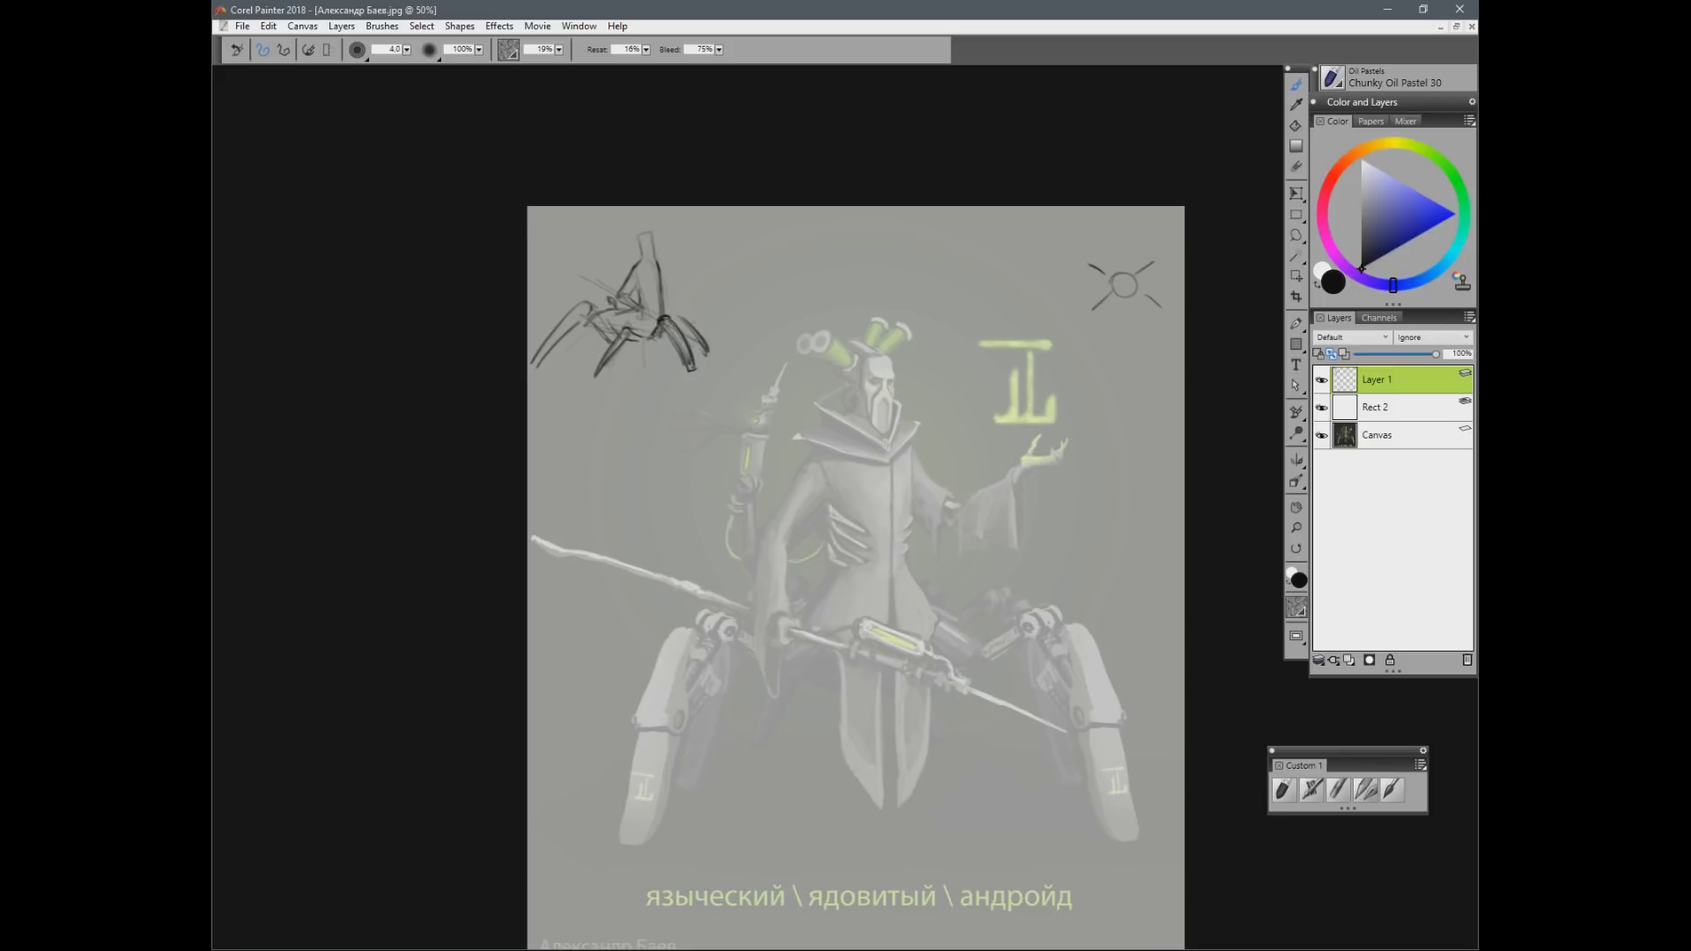
Step: Darken the thumbnail's torso, head and long front leg with heavier lines
{"action": "left_click_drag", "start_coordinate": [598, 303], "coordinate": [561, 332]}
{"action": "mouse_move", "coordinate": [647, 284]}
{"action": "left_mouse_down"}
{"action": "mouse_move", "coordinate": [636, 313]}
{"action": "mouse_move", "coordinate": [664, 309]}
{"action": "left_mouse_up"}
{"action": "mouse_move", "coordinate": [647, 234]}
{"action": "left_mouse_down"}
{"action": "mouse_move", "coordinate": [640, 264]}
{"action": "mouse_move", "coordinate": [656, 266]}
{"action": "left_mouse_up"}
{"action": "left_click_drag", "start_coordinate": [581, 320], "coordinate": [531, 366]}
{"action": "left_click_drag", "start_coordinate": [590, 285], "coordinate": [643, 319]}
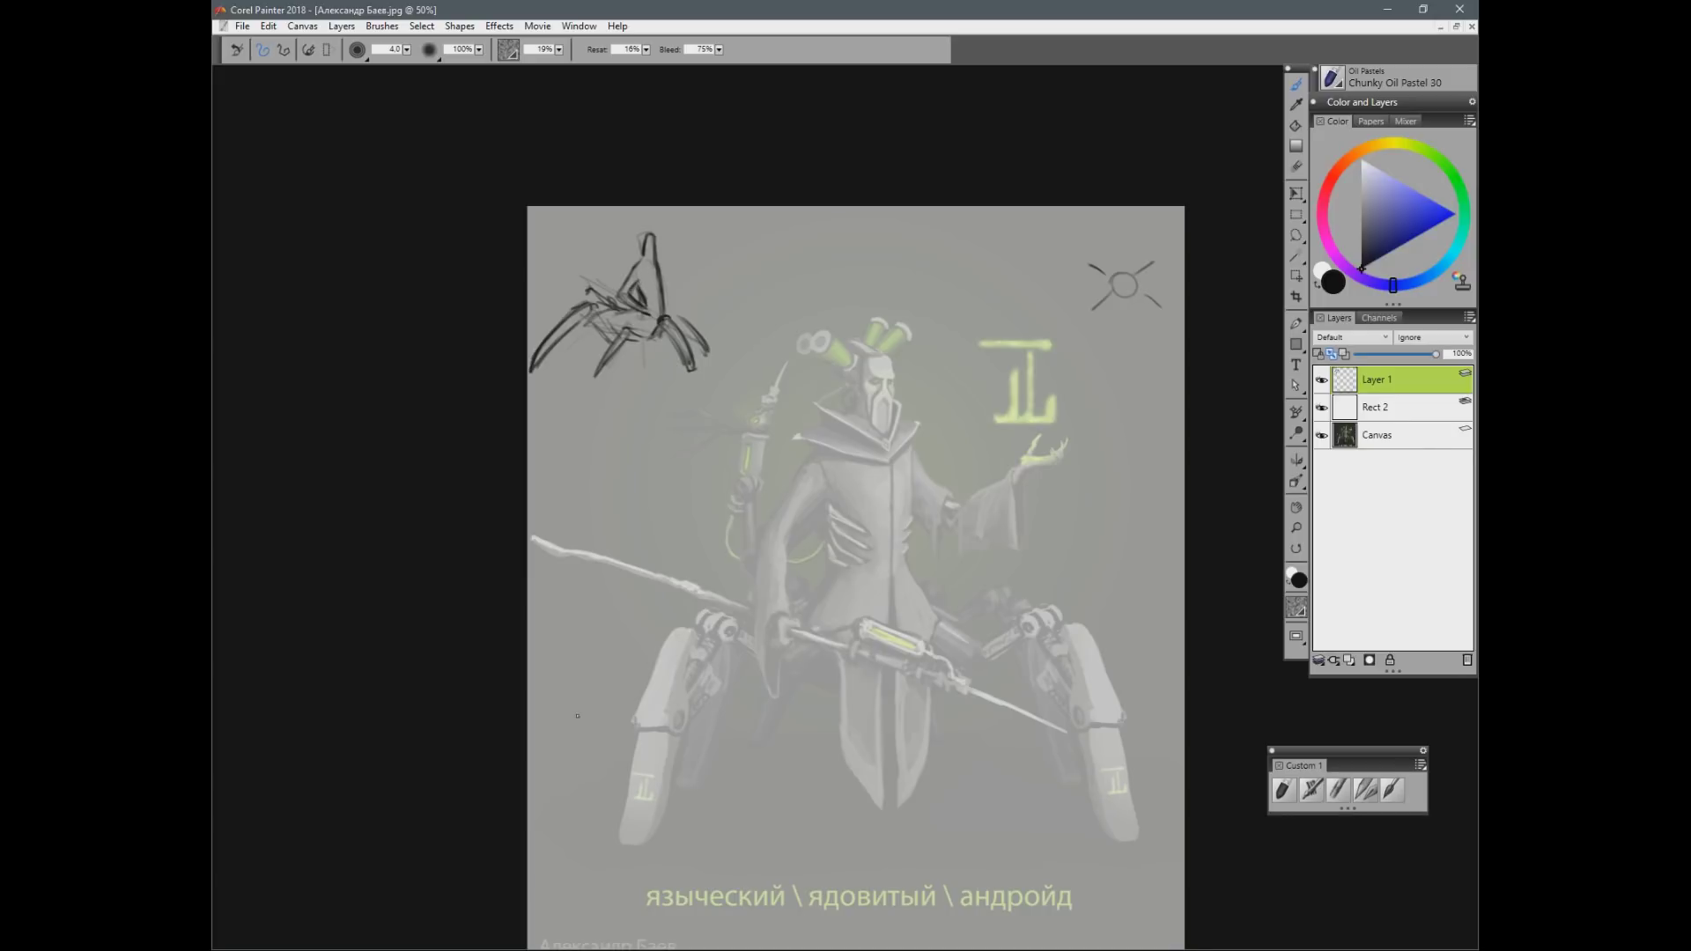
{"action": "scroll", "coordinate": [1015, 730], "scroll_direction": "up", "scroll_amount": 1}
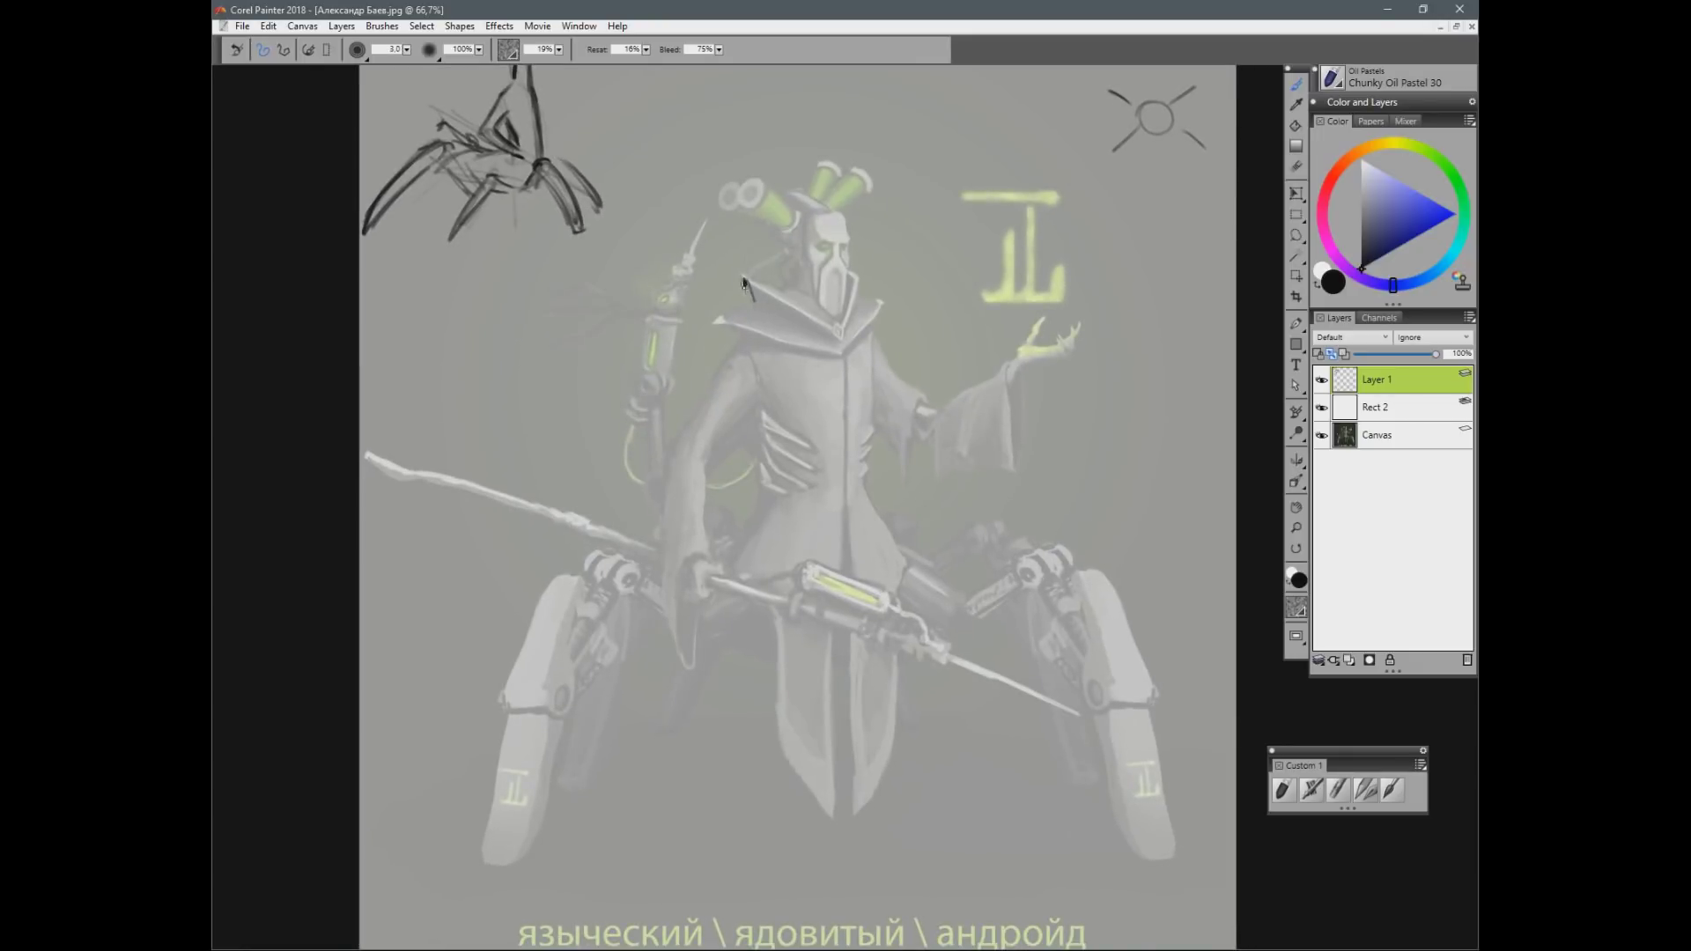
{"action": "left_click_drag", "start_coordinate": [744, 284], "coordinate": [819, 328]}
{"action": "mouse_move", "coordinate": [747, 276]}
{"action": "left_mouse_down"}
{"action": "mouse_move", "coordinate": [802, 286]}
{"action": "mouse_move", "coordinate": [846, 335]}
{"action": "mouse_move", "coordinate": [715, 319]}
{"action": "left_mouse_up"}
{"action": "left_click_drag", "start_coordinate": [715, 319], "coordinate": [840, 356]}
{"action": "left_click_drag", "start_coordinate": [759, 307], "coordinate": [827, 342]}
{"action": "key", "text": "ctrl+z"}
{"action": "key", "text": "ctrl+z"}
{"action": "key", "text": "ctrl+z"}
{"action": "key", "text": "ctrl+z"}
{"action": "left_click_drag", "start_coordinate": [761, 314], "coordinate": [799, 295]}
{"action": "key", "text": "ctrl+z"}
{"action": "key", "text": "ctrl+z"}
{"action": "key", "text": "ctrl+minus"}
{"action": "left_click_drag", "start_coordinate": [849, 721], "coordinate": [855, 789]}
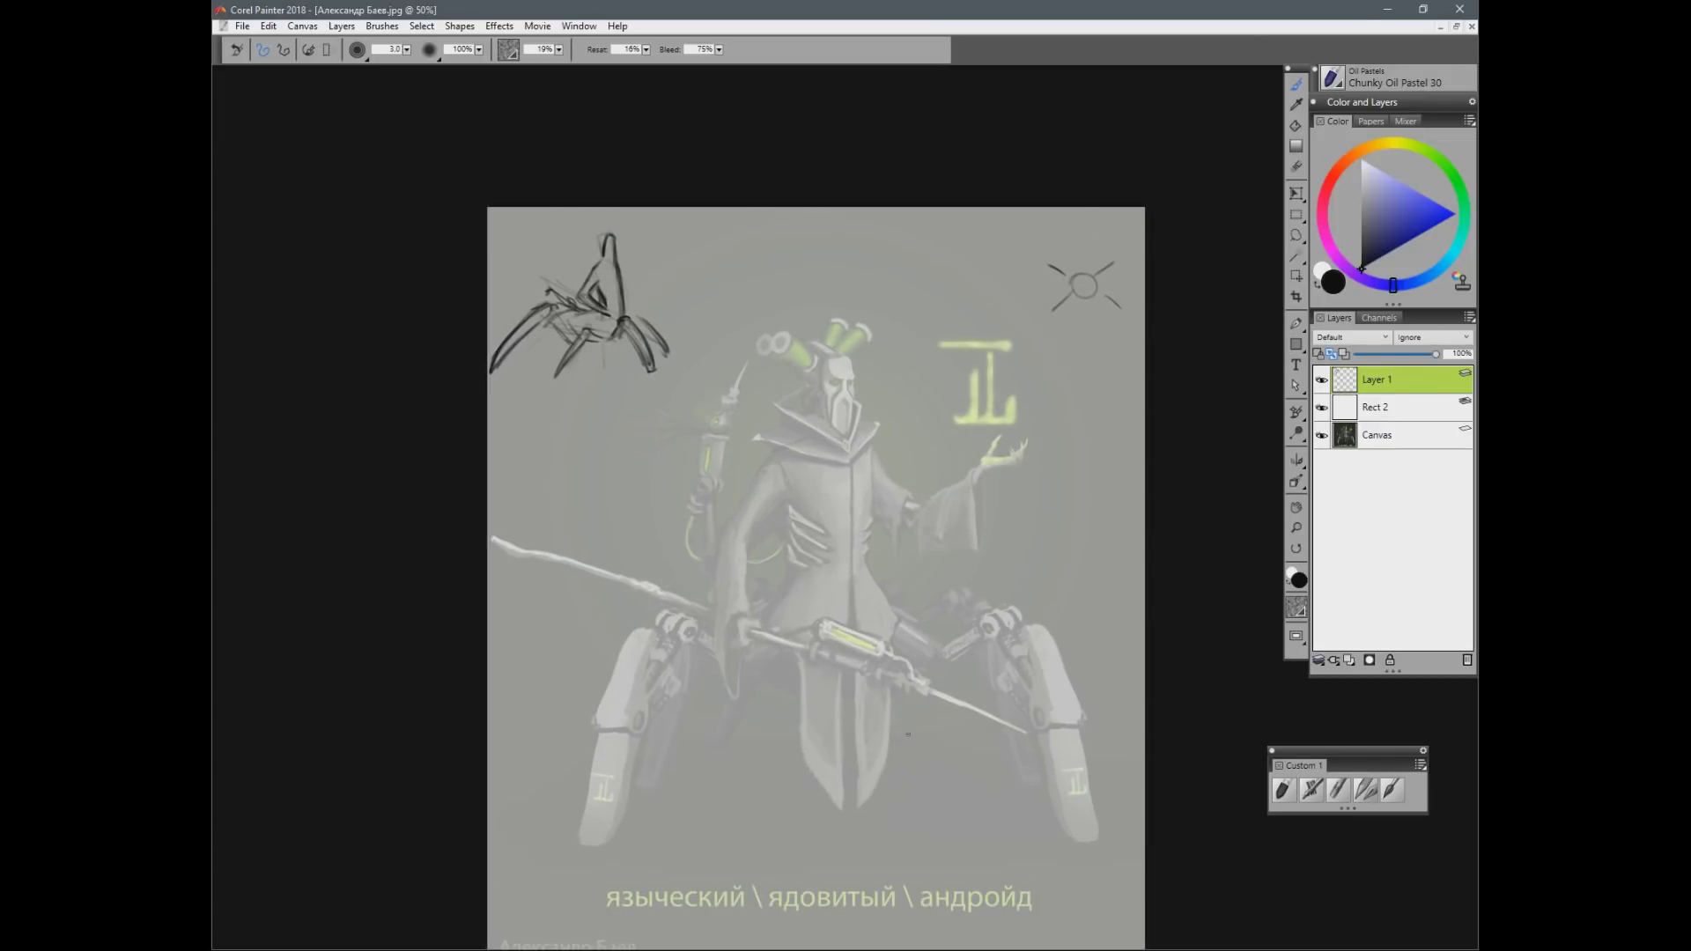
{"action": "mouse_move", "coordinate": [694, 424]}
{"action": "left_mouse_down"}
{"action": "mouse_move", "coordinate": [726, 462]}
{"action": "mouse_move", "coordinate": [688, 474]}
{"action": "left_mouse_up"}
{"action": "key", "text": "ctrl+z"}
{"action": "key", "text": "ctrl+z"}
Step: Outline the android's head and the round-ended tubes attached to its side
{"action": "key", "text": "ctrl+plus"}
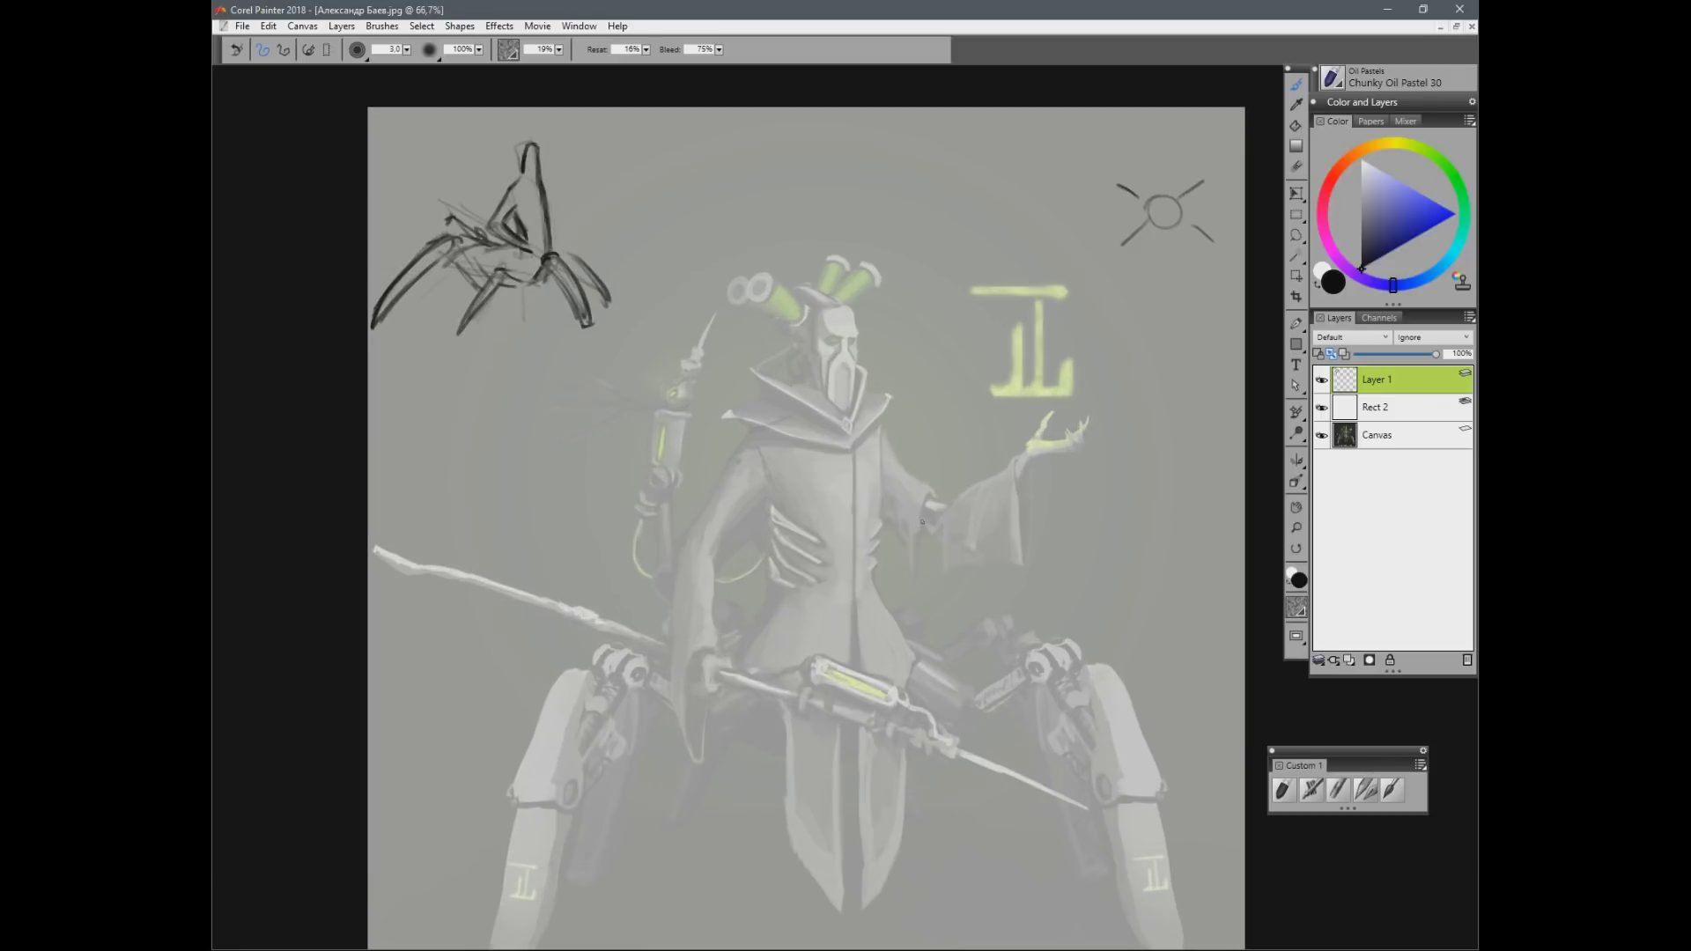
{"action": "mouse_move", "coordinate": [819, 317]}
{"action": "left_mouse_down"}
{"action": "mouse_move", "coordinate": [841, 299]}
{"action": "mouse_move", "coordinate": [860, 340]}
{"action": "left_mouse_up"}
{"action": "left_click_drag", "start_coordinate": [766, 295], "coordinate": [780, 315]}
{"action": "key", "text": "ctrl+z"}
{"action": "key", "text": "ctrl+z"}
{"action": "mouse_move", "coordinate": [803, 294]}
{"action": "left_mouse_down"}
{"action": "mouse_move", "coordinate": [844, 304]}
{"action": "mouse_move", "coordinate": [773, 304]}
{"action": "mouse_move", "coordinate": [784, 323]}
{"action": "mouse_move", "coordinate": [801, 304]}
{"action": "mouse_move", "coordinate": [751, 291]}
{"action": "mouse_move", "coordinate": [820, 278]}
{"action": "mouse_move", "coordinate": [859, 297]}
{"action": "left_mouse_up"}
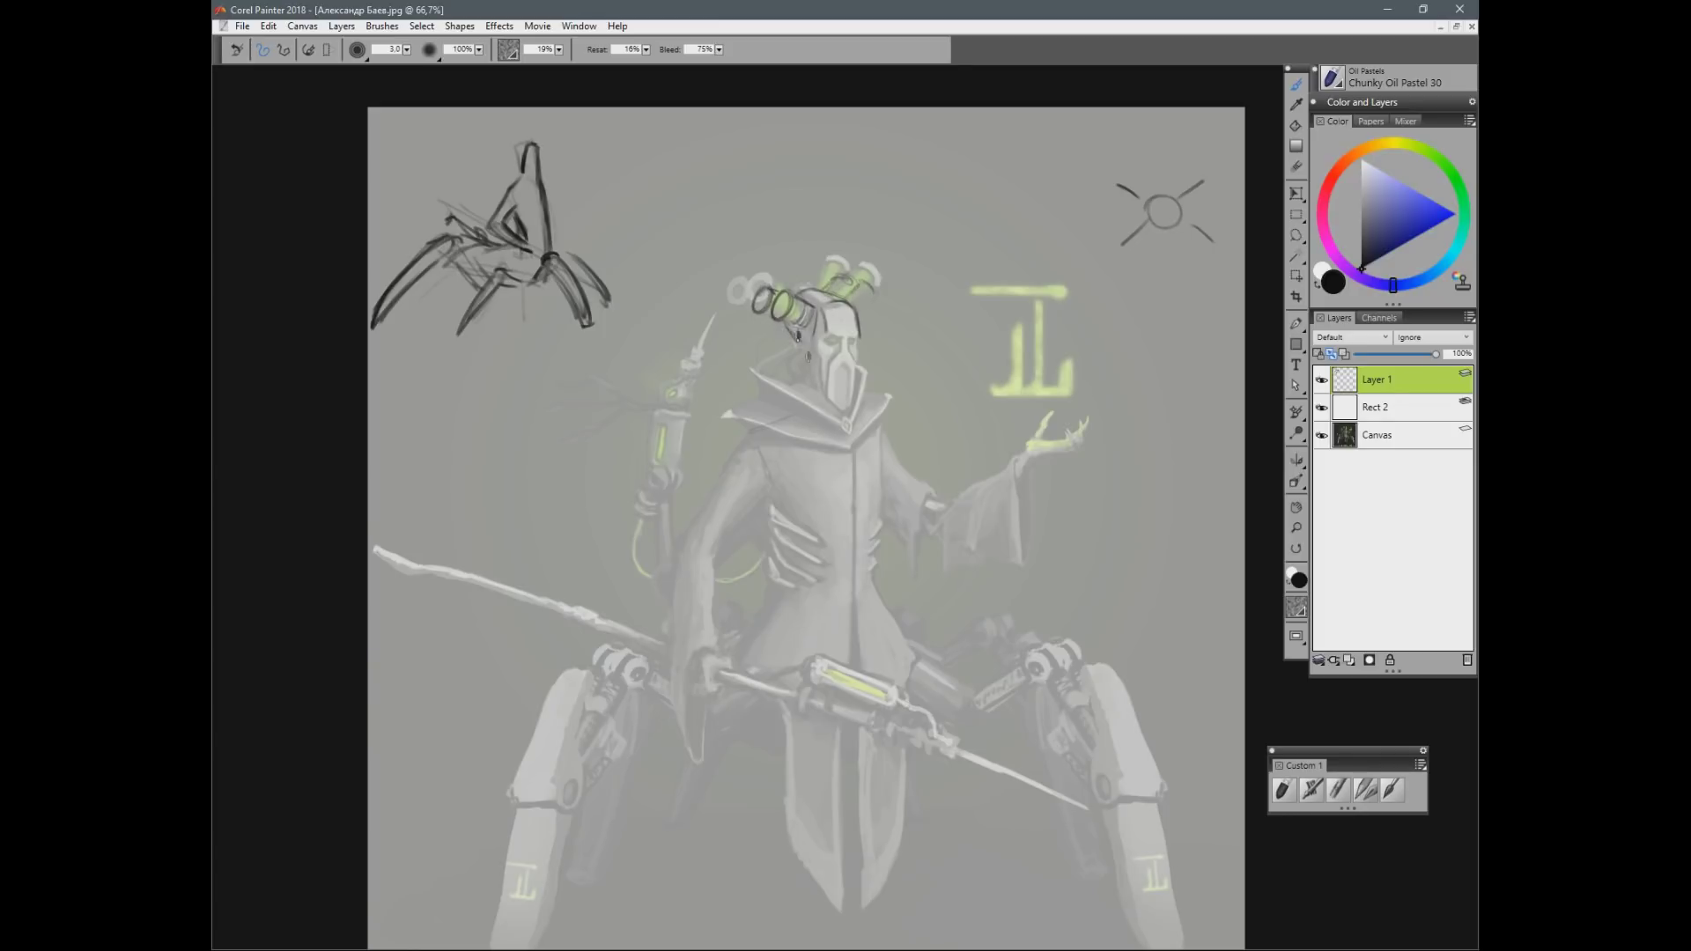
Step: Draw the android's neck and collar, both shoulders, the near sleeve and the coat's front edges
{"action": "key", "text": "bracketright"}
{"action": "mouse_move", "coordinate": [801, 352]}
{"action": "left_mouse_down"}
{"action": "mouse_move", "coordinate": [811, 393]}
{"action": "mouse_move", "coordinate": [792, 363]}
{"action": "mouse_move", "coordinate": [794, 398]}
{"action": "mouse_move", "coordinate": [799, 366]}
{"action": "mouse_move", "coordinate": [855, 421]}
{"action": "left_mouse_up"}
{"action": "key", "text": "["}
{"action": "mouse_move", "coordinate": [787, 411]}
{"action": "left_mouse_down"}
{"action": "mouse_move", "coordinate": [746, 448]}
{"action": "mouse_move", "coordinate": [711, 542]}
{"action": "mouse_move", "coordinate": [780, 559]}
{"action": "mouse_move", "coordinate": [783, 582]}
{"action": "left_mouse_up"}
{"action": "mouse_move", "coordinate": [859, 416]}
{"action": "left_mouse_down"}
{"action": "mouse_move", "coordinate": [908, 508]}
{"action": "mouse_move", "coordinate": [917, 494]}
{"action": "left_mouse_up"}
{"action": "key", "text": "n"}
{"action": "key", "text": "b"}
{"action": "mouse_move", "coordinate": [877, 437]}
{"action": "left_mouse_down"}
{"action": "mouse_move", "coordinate": [897, 479]}
{"action": "mouse_move", "coordinate": [873, 520]}
{"action": "mouse_move", "coordinate": [871, 583]}
{"action": "left_mouse_up"}
{"action": "key", "text": "ctrl+minus"}
{"action": "key", "text": "bracketleft"}
{"action": "key", "text": "bracketright"}
{"action": "mouse_move", "coordinate": [779, 448]}
{"action": "left_mouse_down"}
{"action": "mouse_move", "coordinate": [791, 468]}
{"action": "mouse_move", "coordinate": [825, 461]}
{"action": "mouse_move", "coordinate": [839, 550]}
{"action": "left_mouse_up"}
{"action": "key", "text": "ctrl+z"}
{"action": "mouse_move", "coordinate": [846, 480]}
{"action": "left_mouse_down"}
{"action": "mouse_move", "coordinate": [853, 573]}
{"action": "mouse_move", "coordinate": [863, 486]}
{"action": "mouse_move", "coordinate": [837, 519]}
{"action": "mouse_move", "coordinate": [795, 488]}
{"action": "mouse_move", "coordinate": [776, 536]}
{"action": "left_mouse_up"}
{"action": "key", "text": "ctrl+z"}
{"action": "key", "text": "bracketleft"}
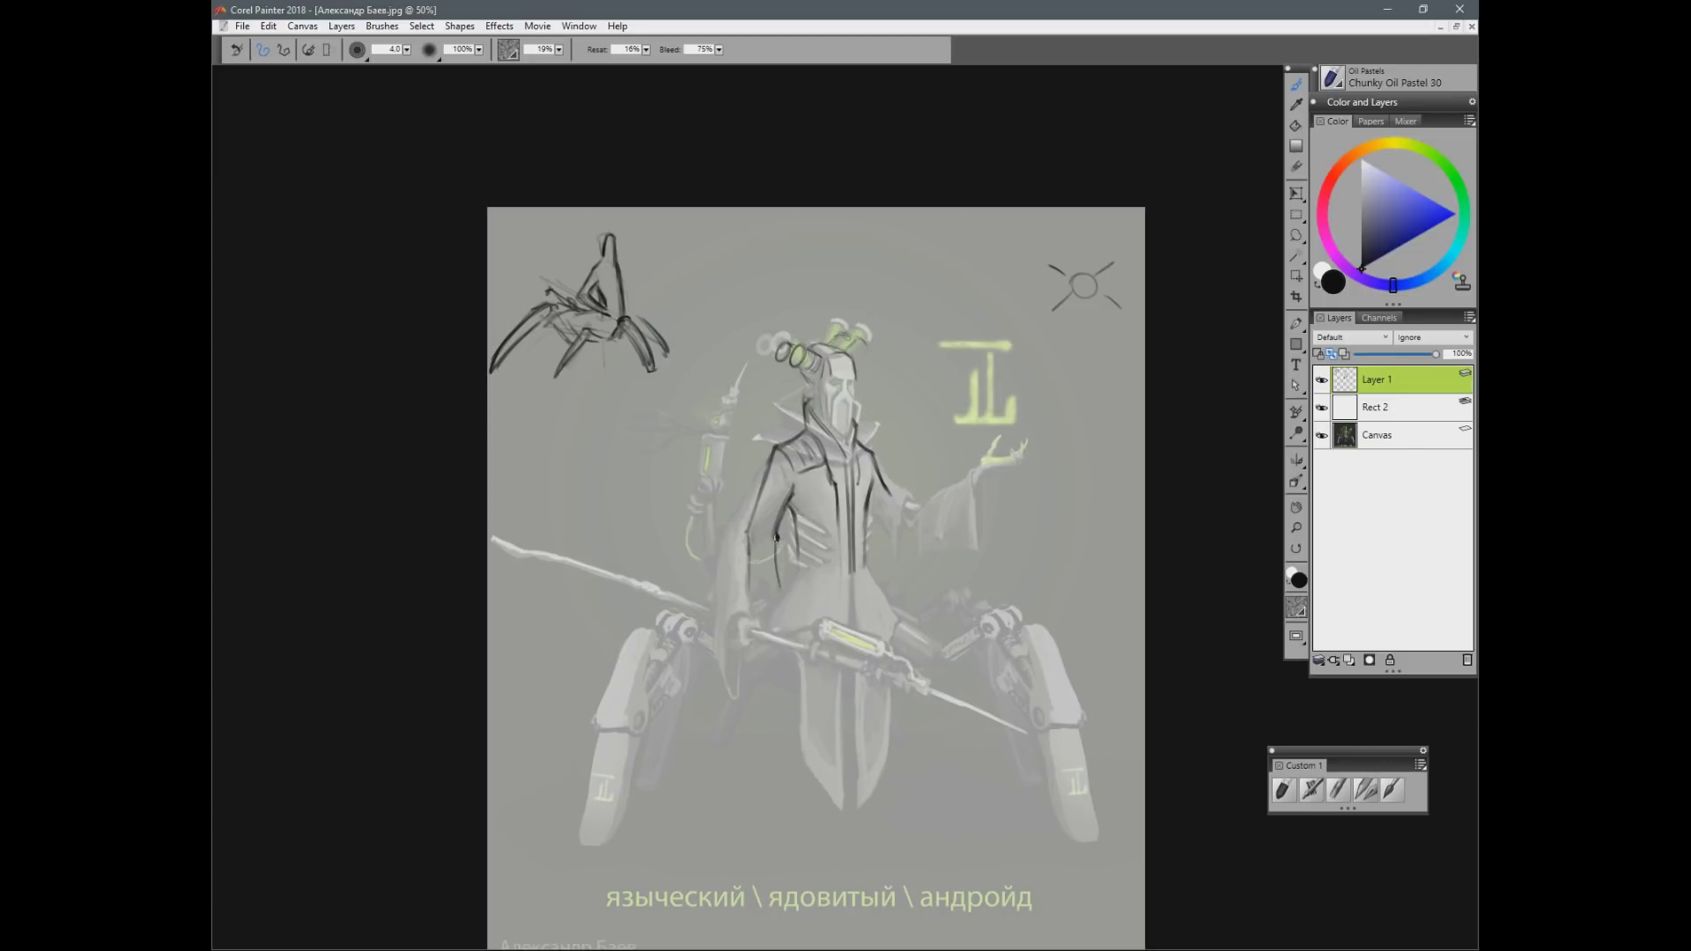
Step: Draw the narrow pointed coat tails below the android's waist and close the near sleeve with a cuff
{"action": "left_click_drag", "start_coordinate": [851, 599], "coordinate": [860, 762]}
{"action": "left_click_drag", "start_coordinate": [877, 648], "coordinate": [861, 756]}
{"action": "left_click_drag", "start_coordinate": [806, 654], "coordinate": [825, 755]}
{"action": "mouse_move", "coordinate": [797, 564]}
{"action": "left_mouse_down"}
{"action": "mouse_move", "coordinate": [774, 596]}
{"action": "mouse_move", "coordinate": [780, 542]}
{"action": "mouse_move", "coordinate": [756, 564]}
{"action": "mouse_move", "coordinate": [757, 603]}
{"action": "left_mouse_up"}
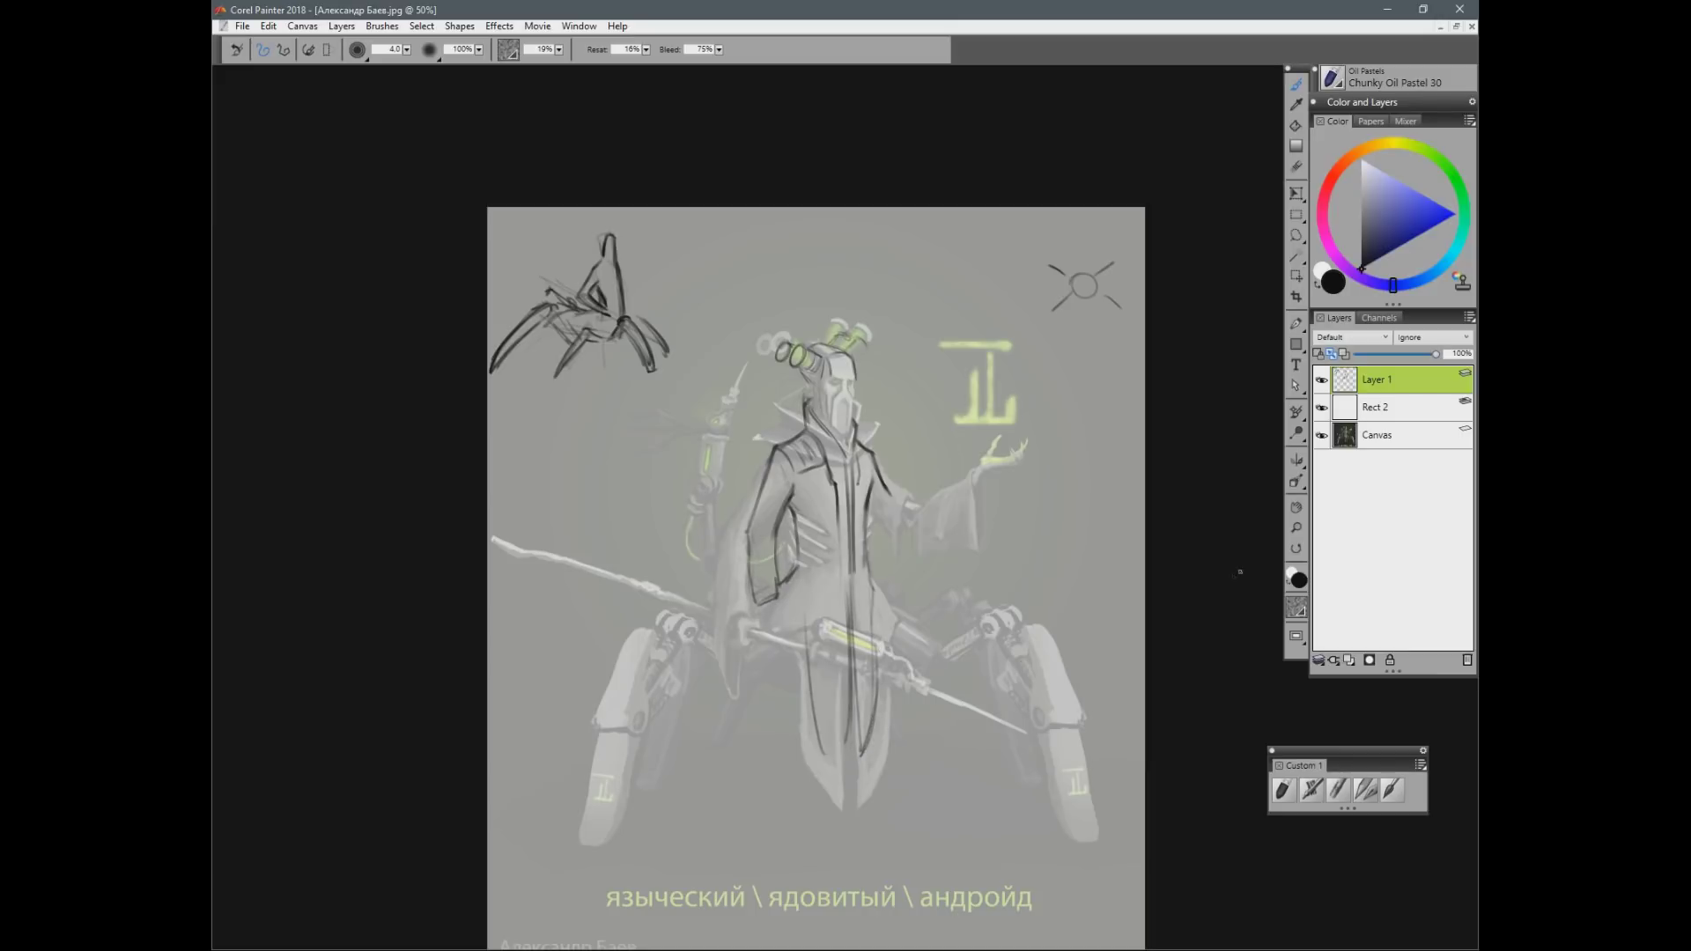
{"action": "mouse_move", "coordinate": [863, 559]}
{"action": "left_mouse_down"}
{"action": "mouse_move", "coordinate": [872, 595]}
{"action": "mouse_move", "coordinate": [805, 647]}
{"action": "left_mouse_up"}
Step: Increase the opacity of the Rect 2 overlay and add a new layer above Layer 1
{"action": "left_click", "coordinate": [1414, 407]}
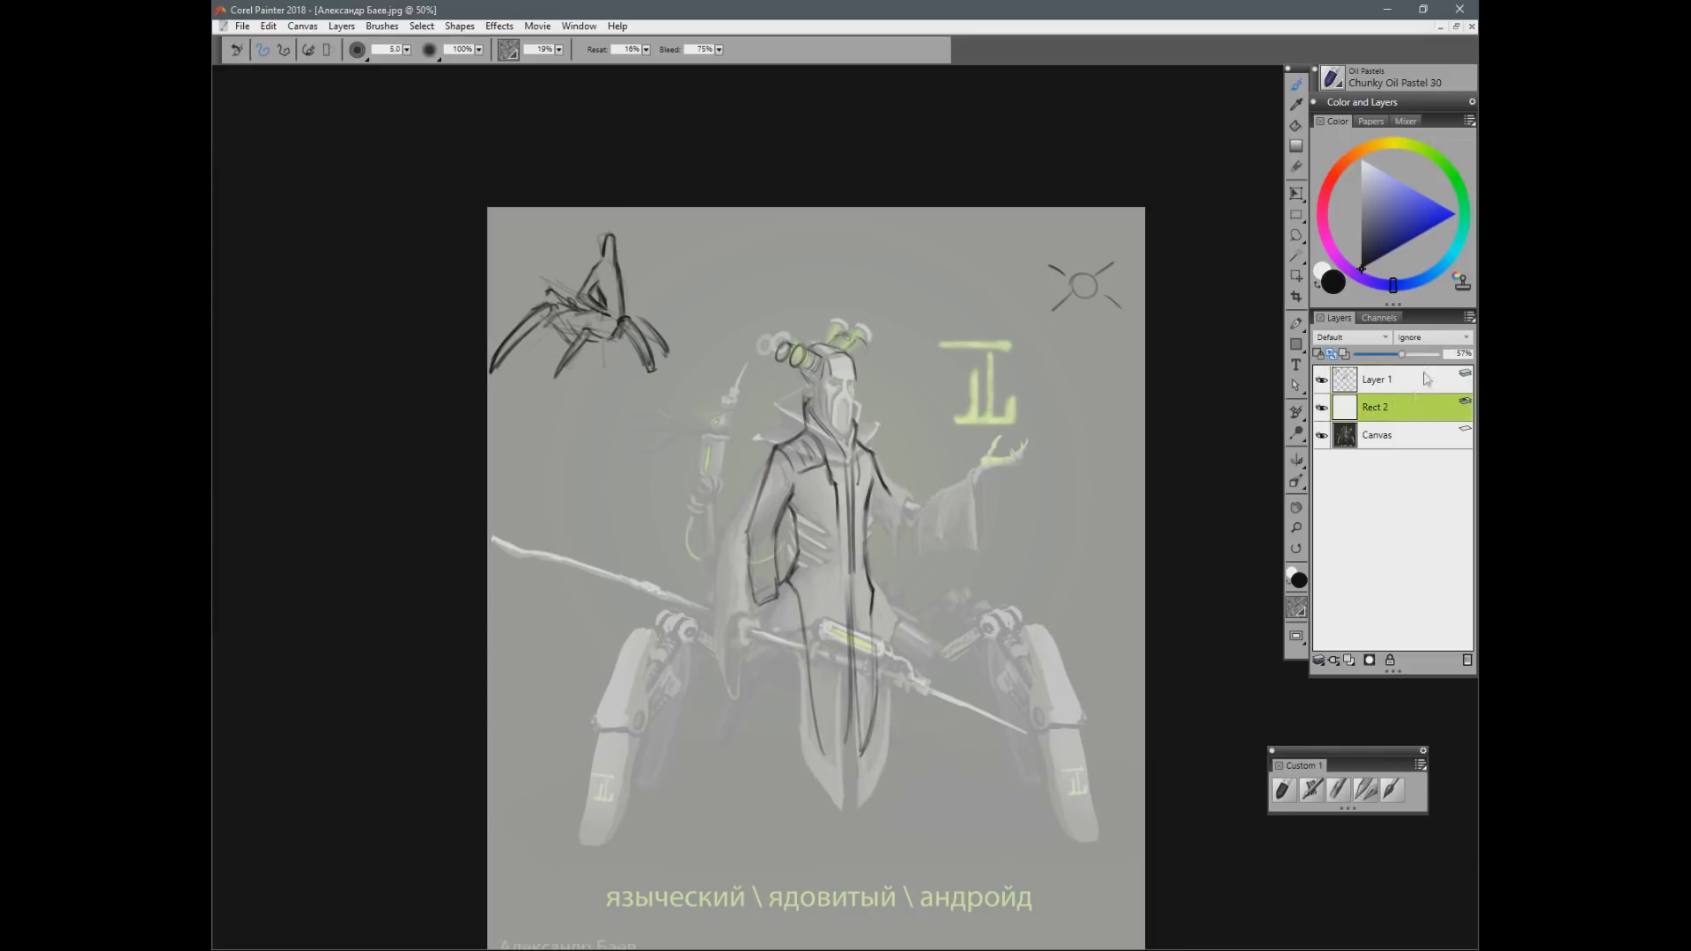
{"action": "left_click_drag", "start_coordinate": [1400, 354], "coordinate": [1408, 354]}
{"action": "left_click", "coordinate": [1402, 380]}
{"action": "key", "text": "ctrl+shift+n"}
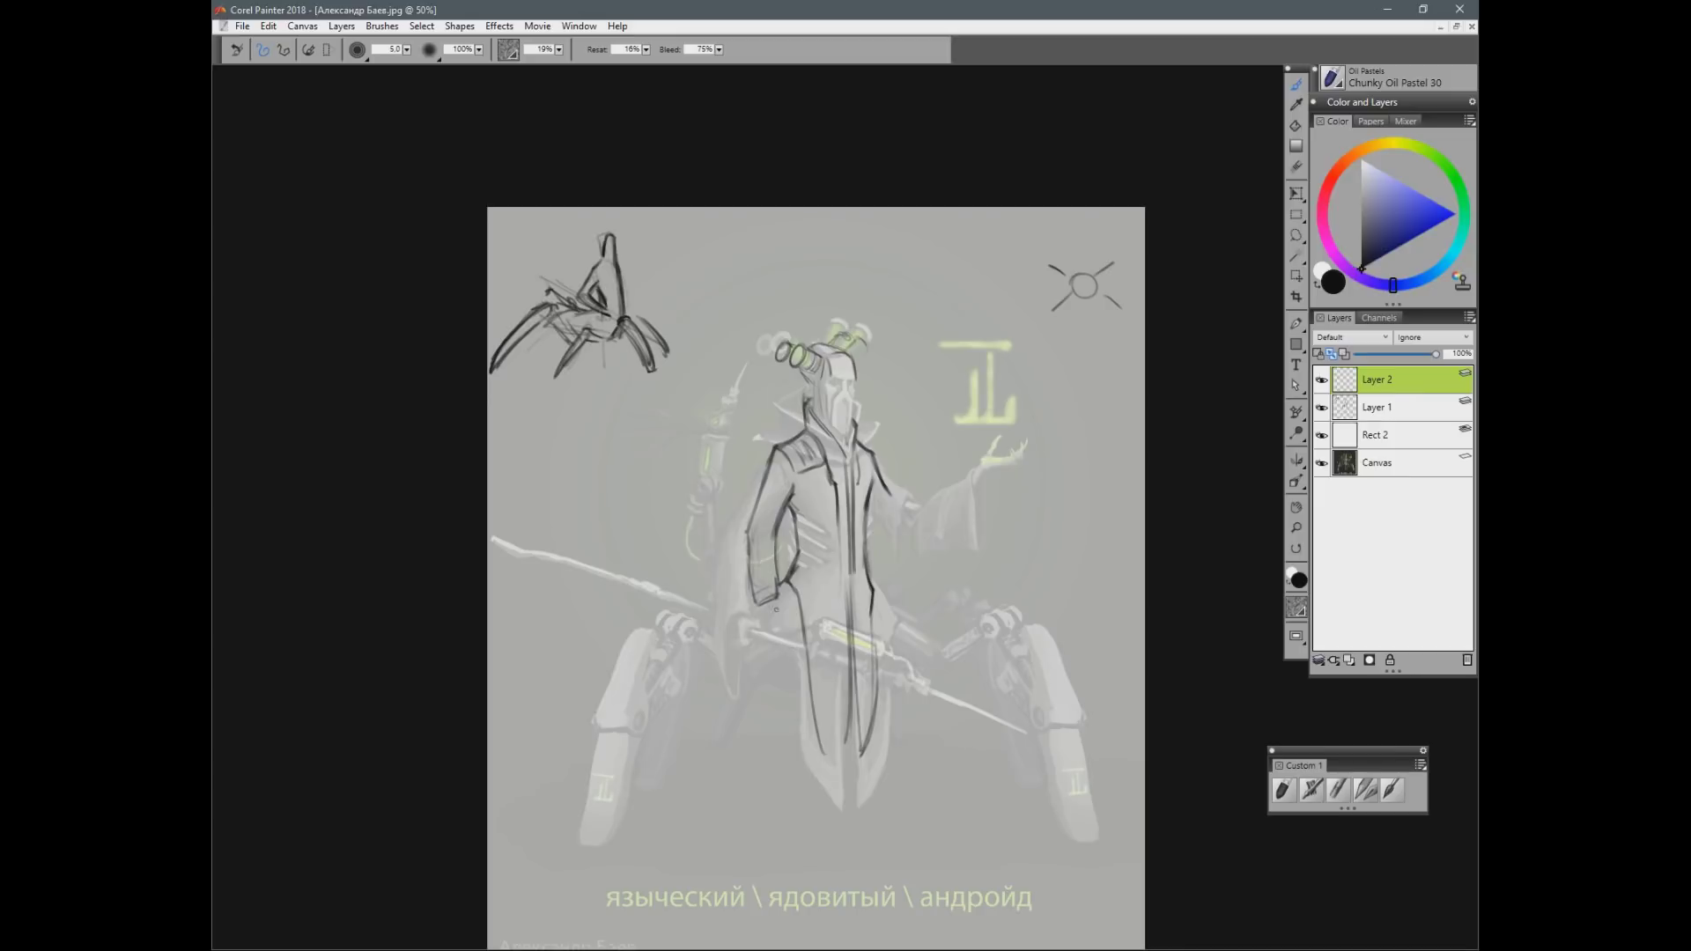
Step: On Layer 1, draw the android's segmented forearm with its open hand and a long pocket on the coat's side
{"action": "left_click", "coordinate": [1377, 407]}
{"action": "mouse_move", "coordinate": [902, 523]}
{"action": "left_mouse_down"}
{"action": "mouse_move", "coordinate": [885, 520]}
{"action": "mouse_move", "coordinate": [898, 507]}
{"action": "mouse_move", "coordinate": [925, 528]}
{"action": "mouse_move", "coordinate": [947, 484]}
{"action": "mouse_move", "coordinate": [980, 472]}
{"action": "mouse_move", "coordinate": [947, 495]}
{"action": "left_mouse_up"}
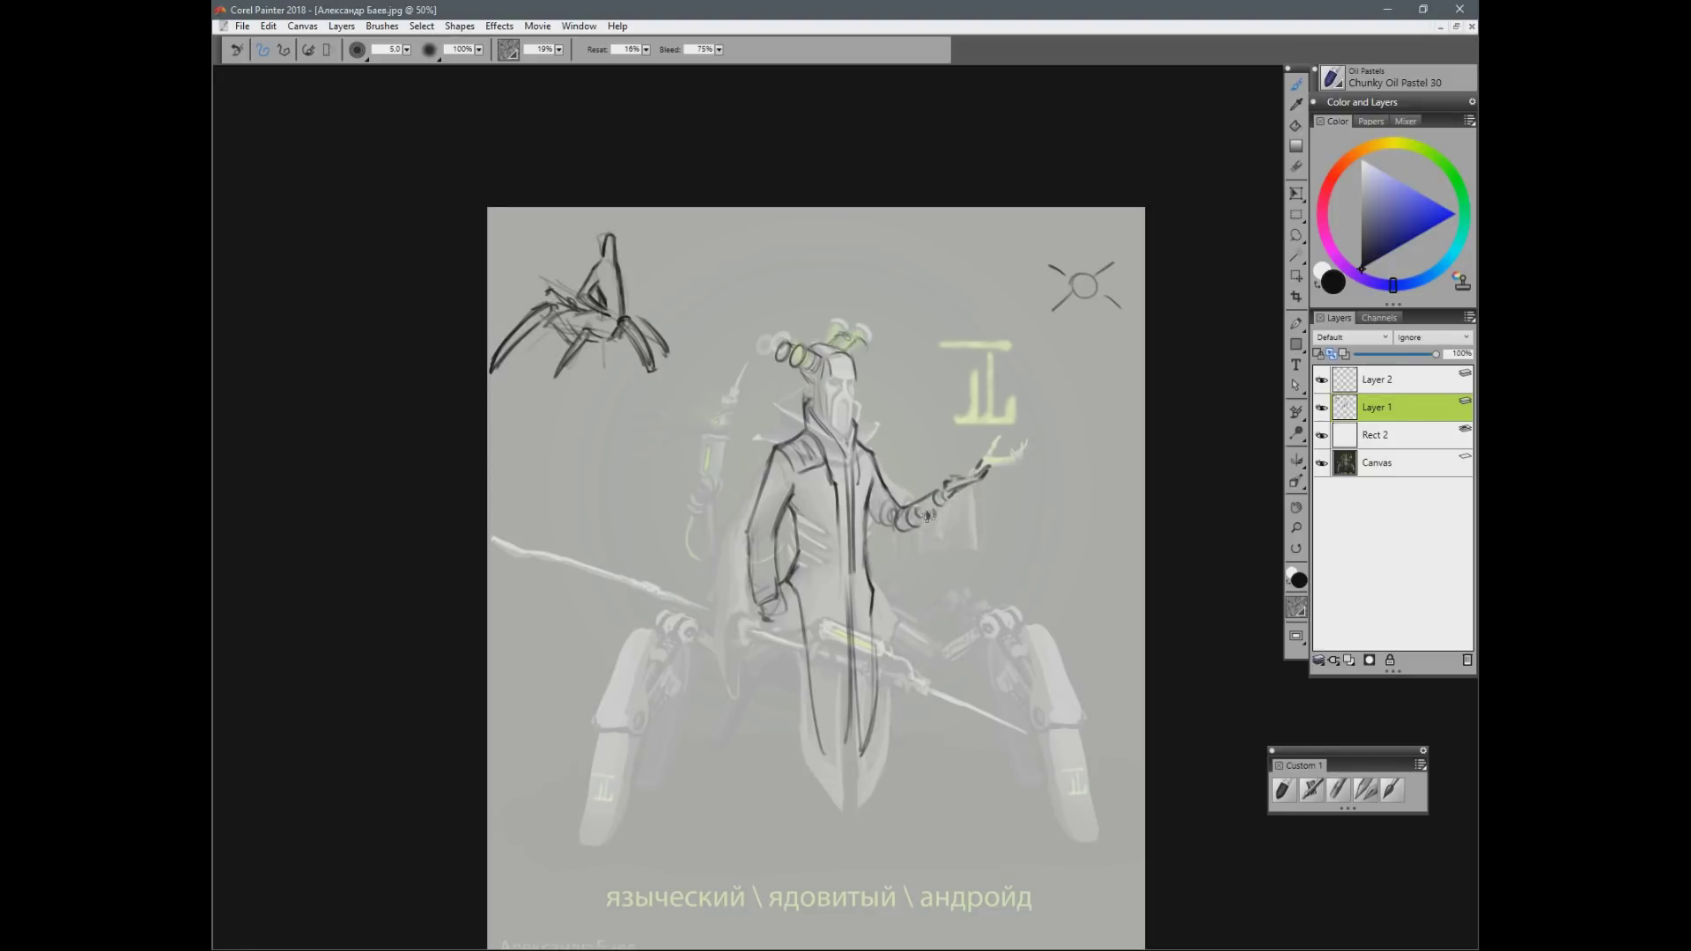
{"action": "mouse_move", "coordinate": [800, 506]}
{"action": "left_mouse_down"}
{"action": "mouse_move", "coordinate": [805, 582]}
{"action": "mouse_move", "coordinate": [826, 595]}
{"action": "left_mouse_up"}
Step: Draw the near mechanical leg with a cylindrical upper segment, round joints, an armoured lower leg and a hip socket
{"action": "mouse_move", "coordinate": [664, 663]}
{"action": "left_mouse_down"}
{"action": "mouse_move", "coordinate": [688, 624]}
{"action": "mouse_move", "coordinate": [720, 621]}
{"action": "mouse_move", "coordinate": [722, 646]}
{"action": "mouse_move", "coordinate": [697, 651]}
{"action": "mouse_move", "coordinate": [723, 630]}
{"action": "mouse_move", "coordinate": [712, 659]}
{"action": "mouse_move", "coordinate": [740, 643]}
{"action": "mouse_move", "coordinate": [747, 678]}
{"action": "mouse_move", "coordinate": [779, 659]}
{"action": "mouse_move", "coordinate": [773, 676]}
{"action": "mouse_move", "coordinate": [760, 641]}
{"action": "mouse_move", "coordinate": [758, 678]}
{"action": "mouse_move", "coordinate": [743, 632]}
{"action": "mouse_move", "coordinate": [693, 611]}
{"action": "mouse_move", "coordinate": [683, 633]}
{"action": "mouse_move", "coordinate": [665, 613]}
{"action": "mouse_move", "coordinate": [685, 606]}
{"action": "mouse_move", "coordinate": [673, 631]}
{"action": "mouse_move", "coordinate": [688, 615]}
{"action": "mouse_move", "coordinate": [782, 599]}
{"action": "left_mouse_up"}
{"action": "key", "text": "n"}
{"action": "key", "text": "b"}
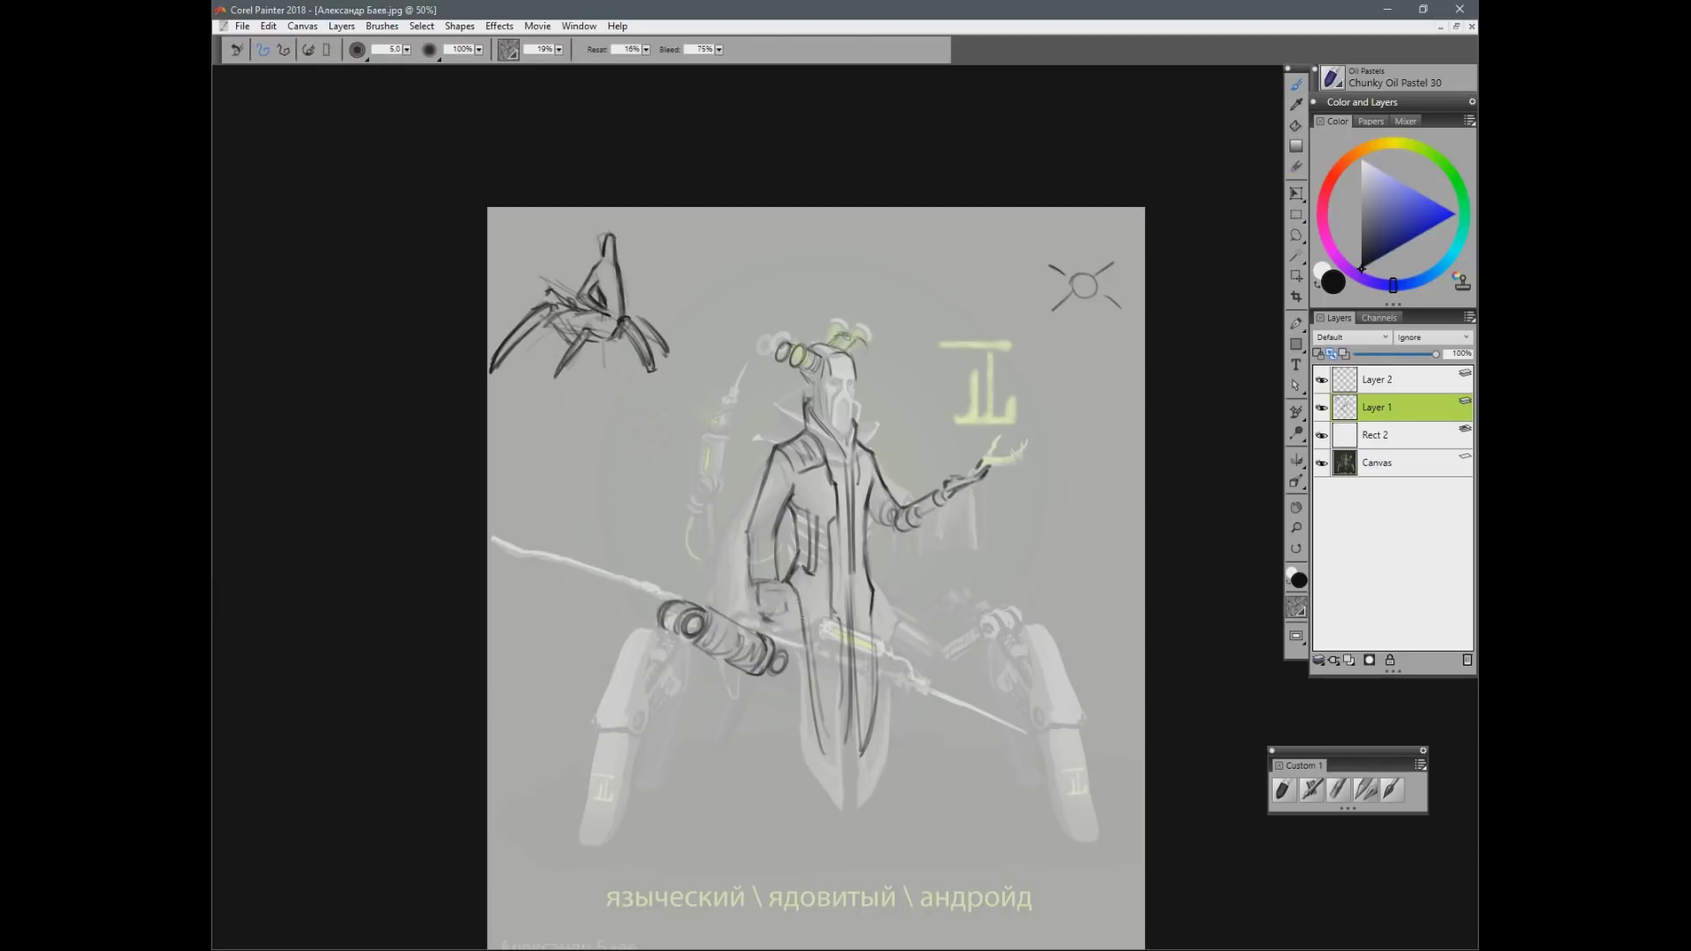
{"action": "mouse_move", "coordinate": [682, 648]}
{"action": "left_mouse_down"}
{"action": "mouse_move", "coordinate": [668, 697]}
{"action": "mouse_move", "coordinate": [700, 653]}
{"action": "mouse_move", "coordinate": [669, 701]}
{"action": "mouse_move", "coordinate": [651, 646]}
{"action": "mouse_move", "coordinate": [646, 697]}
{"action": "mouse_move", "coordinate": [644, 633]}
{"action": "mouse_move", "coordinate": [623, 661]}
{"action": "mouse_move", "coordinate": [624, 728]}
{"action": "mouse_move", "coordinate": [648, 729]}
{"action": "mouse_move", "coordinate": [601, 754]}
{"action": "mouse_move", "coordinate": [610, 726]}
{"action": "mouse_move", "coordinate": [589, 802]}
{"action": "mouse_move", "coordinate": [615, 746]}
{"action": "left_mouse_up"}
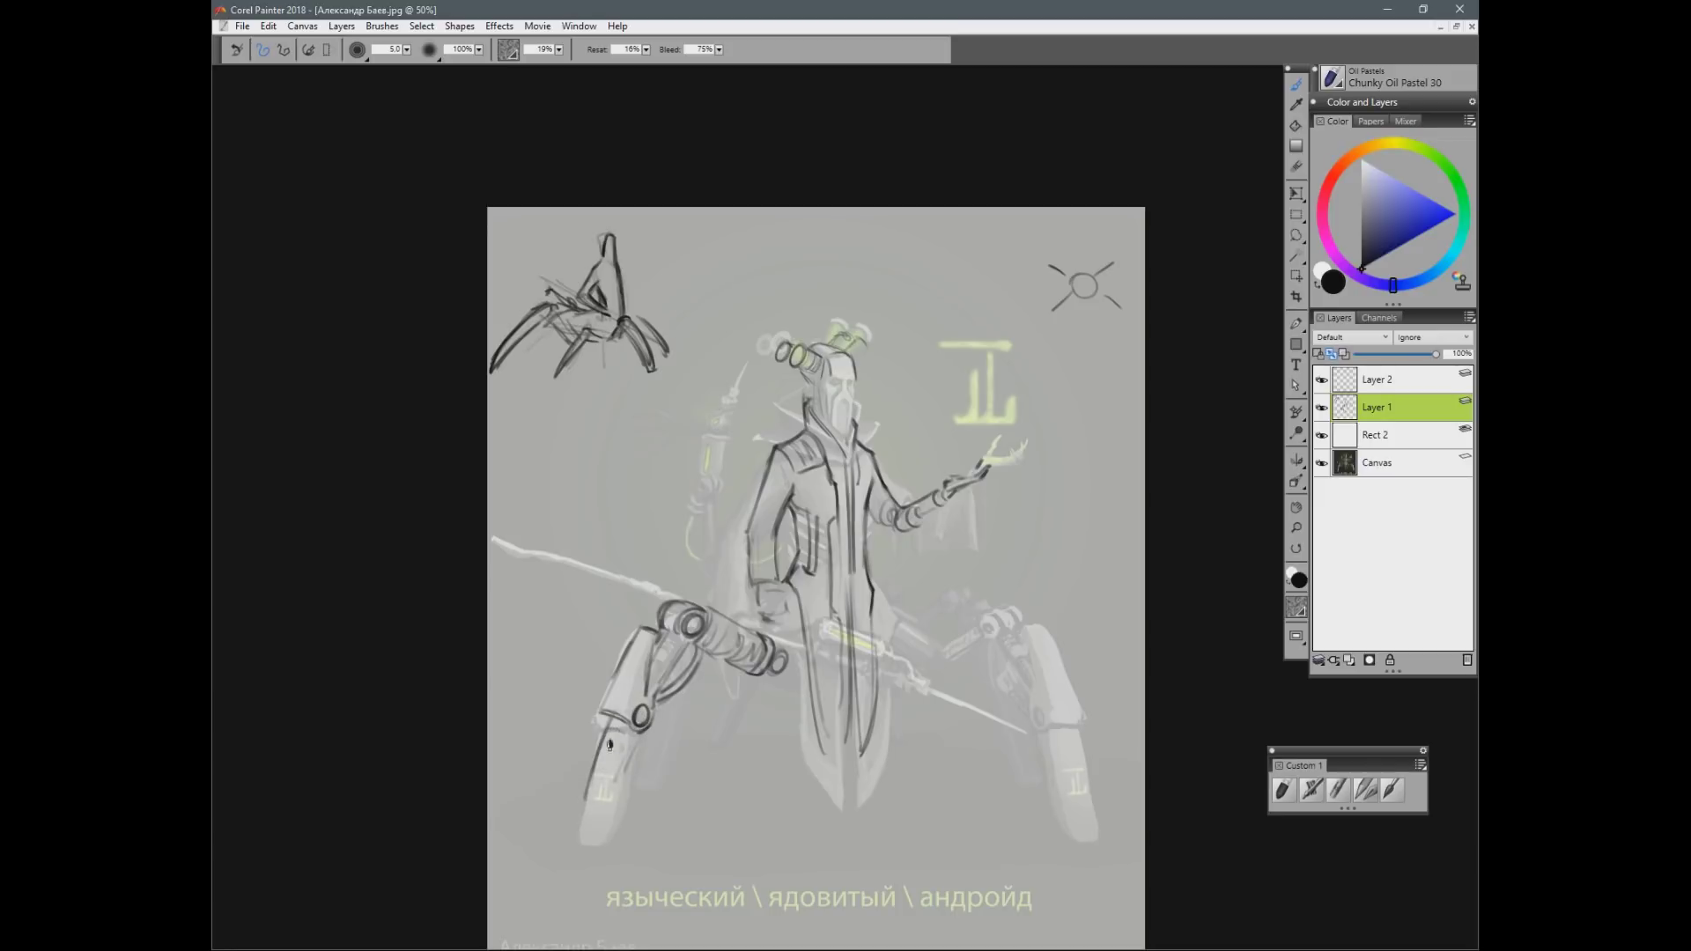
{"action": "mouse_move", "coordinate": [711, 652]}
{"action": "left_mouse_down"}
{"action": "mouse_move", "coordinate": [724, 621]}
{"action": "mouse_move", "coordinate": [772, 656]}
{"action": "mouse_move", "coordinate": [756, 550]}
{"action": "mouse_move", "coordinate": [768, 583]}
{"action": "left_mouse_up"}
{"action": "left_click_drag", "start_coordinate": [778, 674], "coordinate": [802, 637]}
{"action": "left_click_drag", "start_coordinate": [700, 586], "coordinate": [730, 599]}
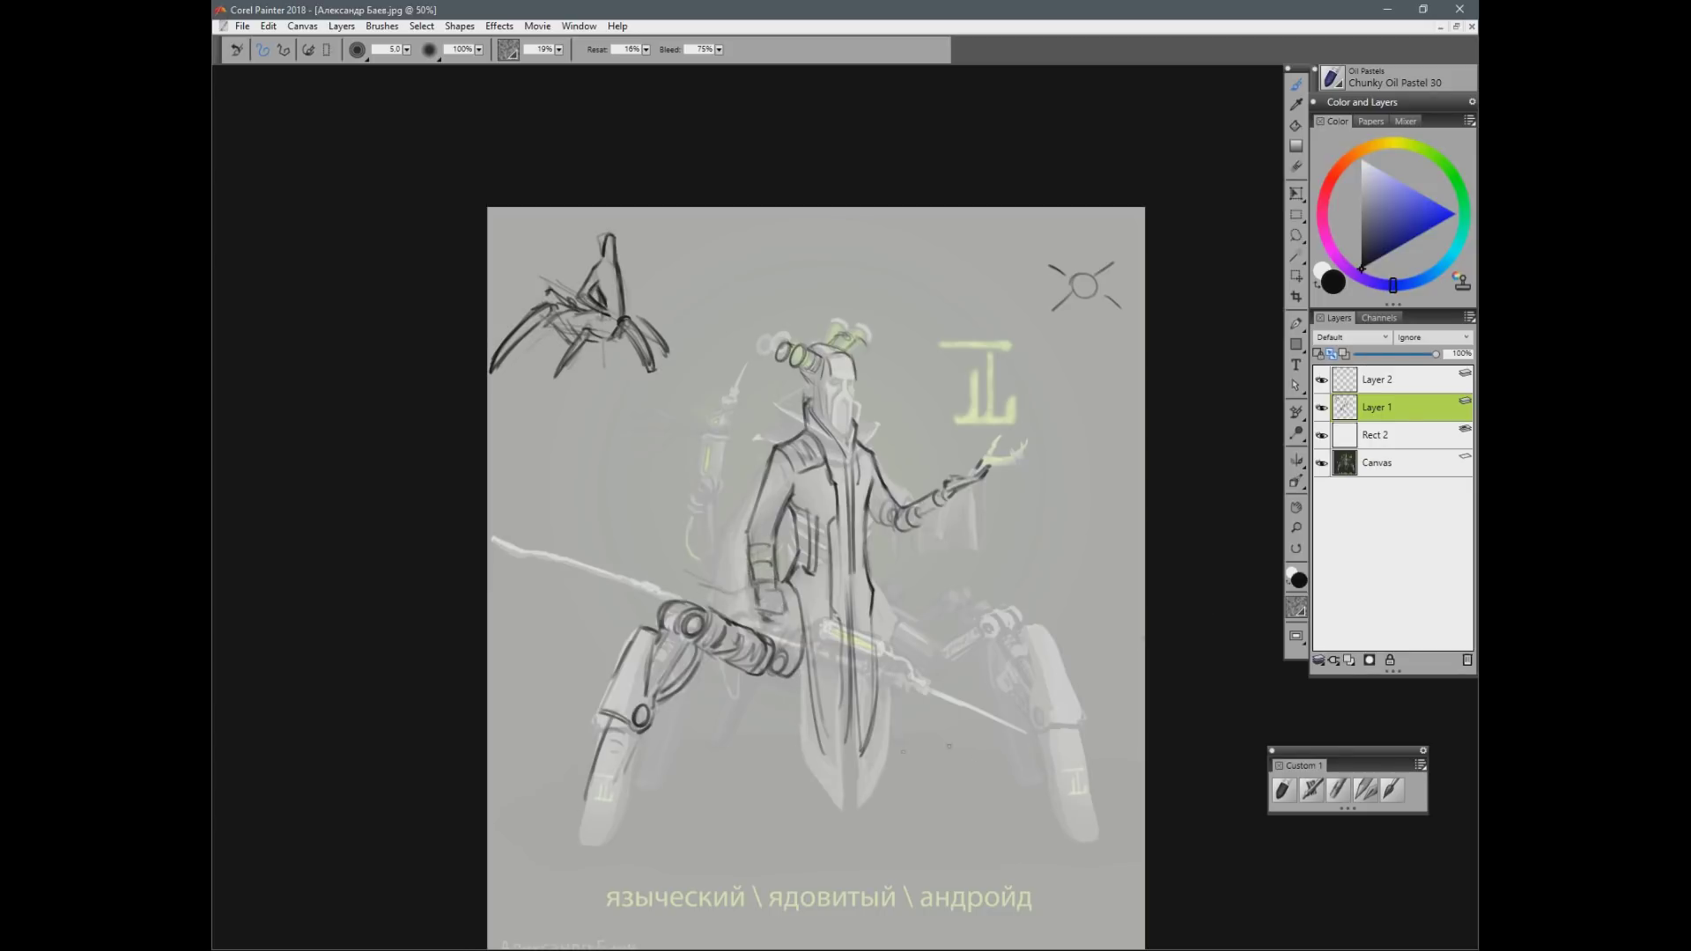
Step: Rough in the opposite front leg with a small hip joint, a round knee and a long curved lower leg
{"action": "left_click_drag", "start_coordinate": [880, 600], "coordinate": [898, 707]}
{"action": "key", "text": "n"}
{"action": "left_click_drag", "start_coordinate": [884, 610], "coordinate": [901, 718]}
{"action": "key", "text": "b"}
{"action": "mouse_move", "coordinate": [883, 652]}
{"action": "left_mouse_down"}
{"action": "mouse_move", "coordinate": [917, 622]}
{"action": "mouse_move", "coordinate": [907, 652]}
{"action": "mouse_move", "coordinate": [962, 599]}
{"action": "mouse_move", "coordinate": [956, 631]}
{"action": "mouse_move", "coordinate": [944, 608]}
{"action": "mouse_move", "coordinate": [962, 621]}
{"action": "mouse_move", "coordinate": [975, 593]}
{"action": "mouse_move", "coordinate": [1007, 635]}
{"action": "mouse_move", "coordinate": [986, 657]}
{"action": "mouse_move", "coordinate": [1034, 803]}
{"action": "left_mouse_up"}
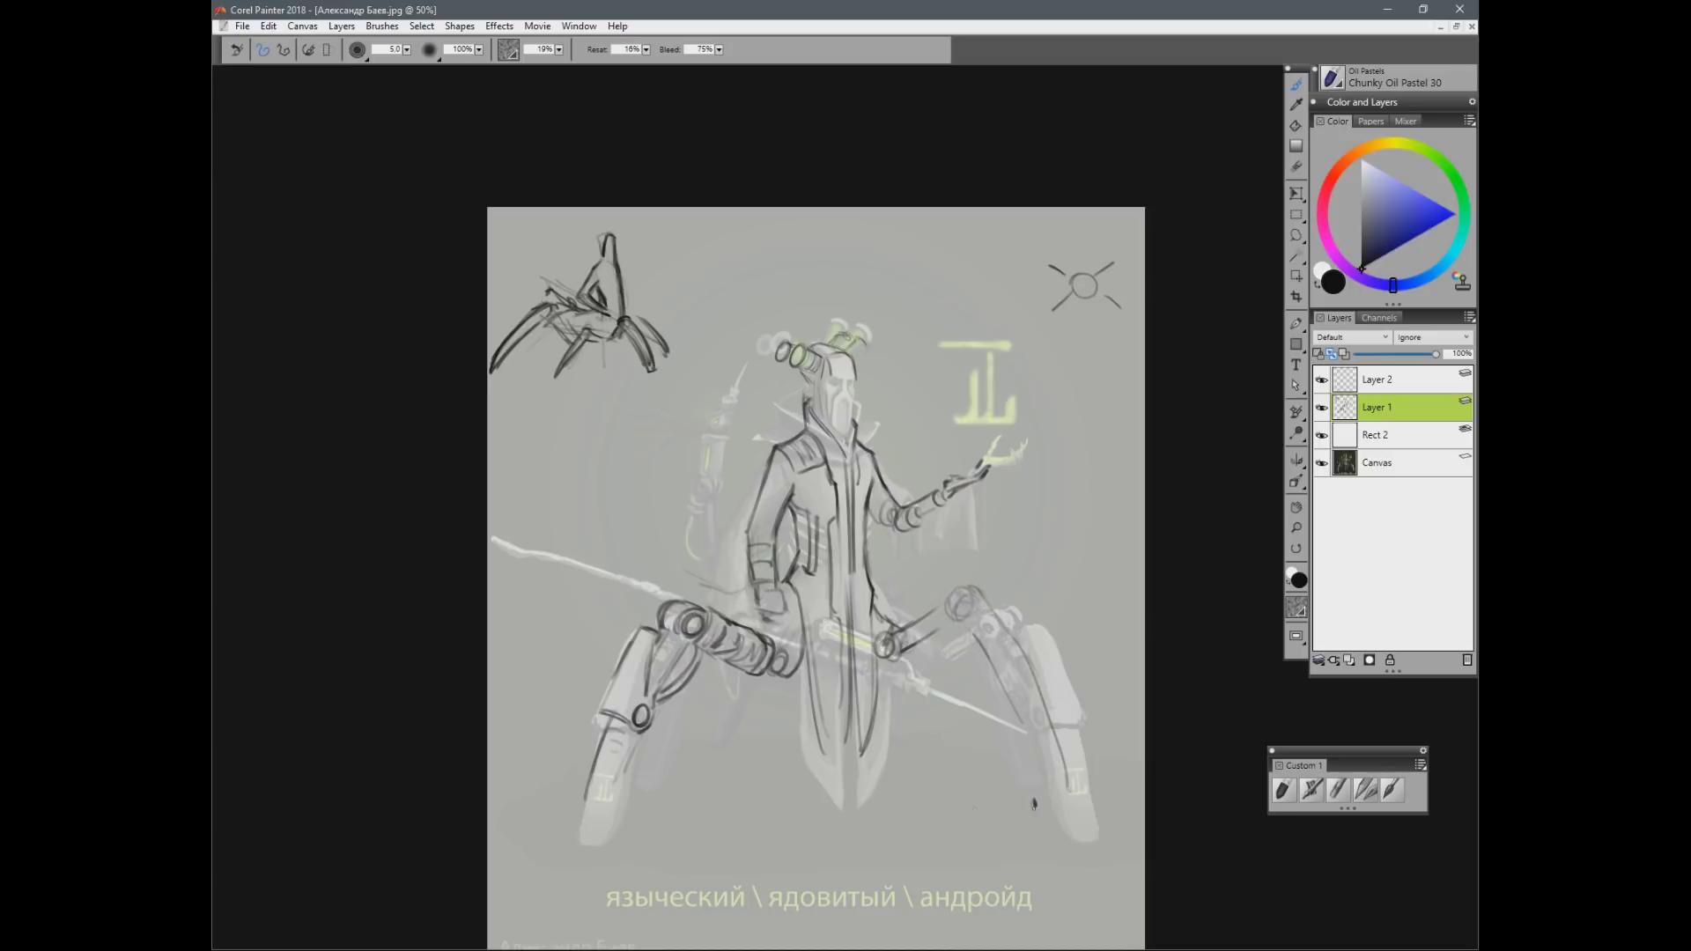
Step: Sketch the rear spider legs behind the android, including a long raised one that ends in a point
{"action": "left_click_drag", "start_coordinate": [677, 530], "coordinate": [540, 640]}
{"action": "left_click_drag", "start_coordinate": [562, 637], "coordinate": [626, 598]}
{"action": "left_click_drag", "start_coordinate": [680, 531], "coordinate": [729, 585]}
{"action": "mouse_move", "coordinate": [632, 602]}
{"action": "left_mouse_down"}
{"action": "mouse_move", "coordinate": [662, 585]}
{"action": "mouse_move", "coordinate": [599, 588]}
{"action": "mouse_move", "coordinate": [537, 676]}
{"action": "left_mouse_up"}
{"action": "left_click_drag", "start_coordinate": [724, 665], "coordinate": [693, 724]}
{"action": "left_click_drag", "start_coordinate": [890, 621], "coordinate": [912, 584]}
{"action": "left_click_drag", "start_coordinate": [885, 603], "coordinate": [915, 568]}
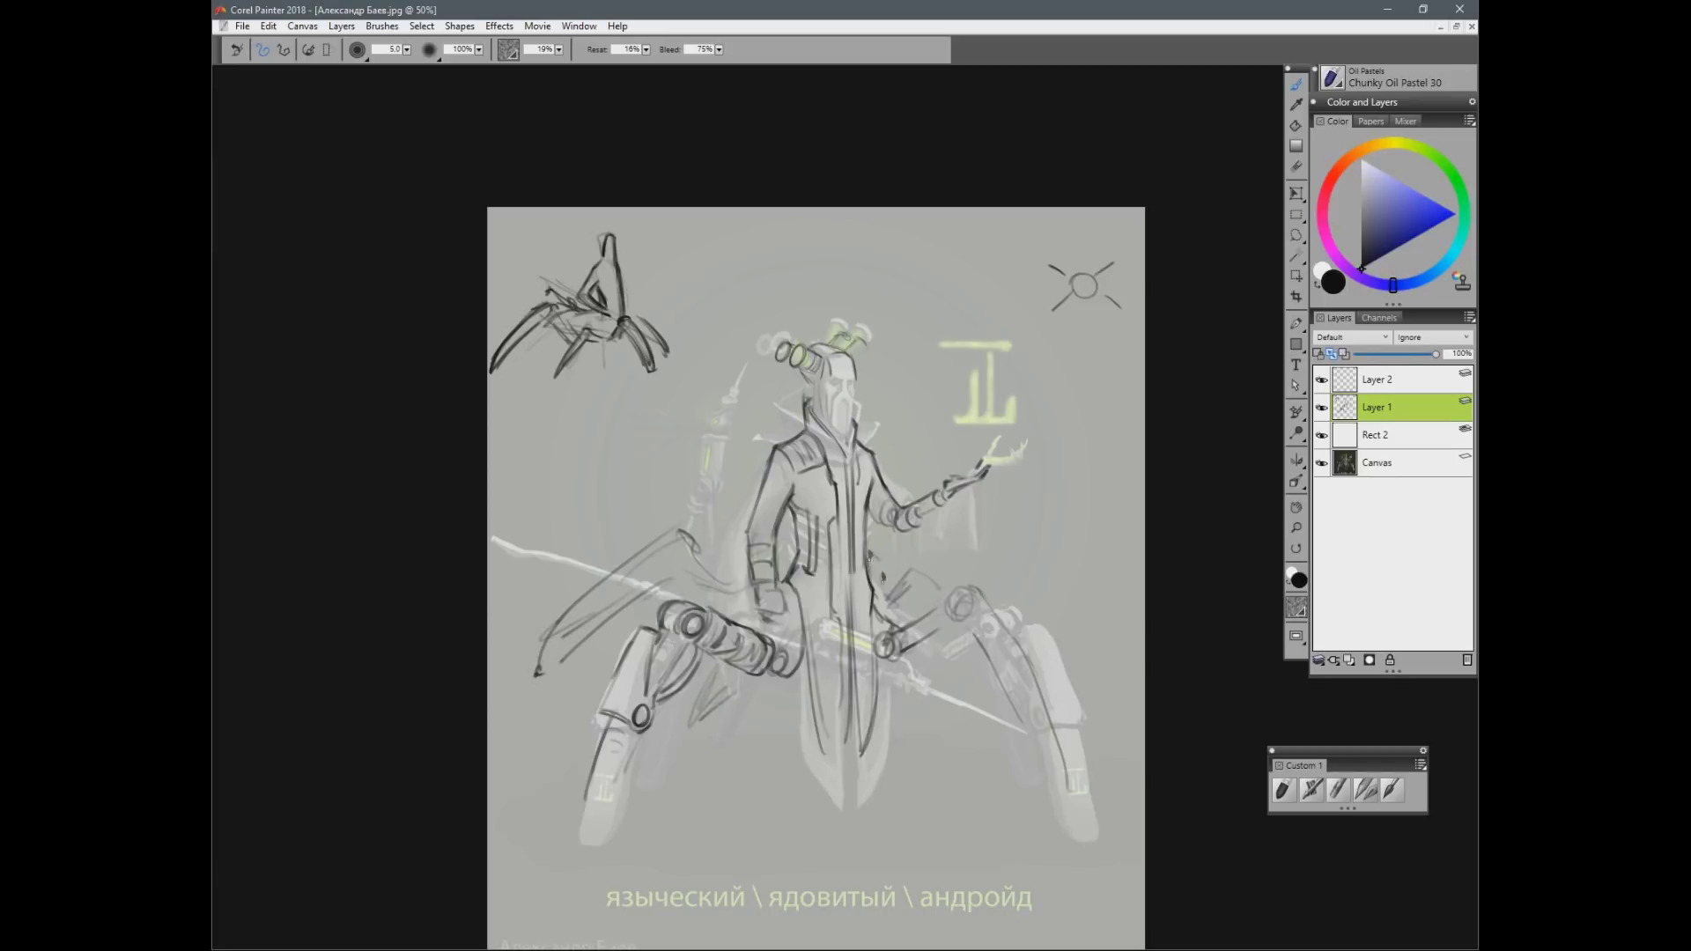
{"action": "mouse_move", "coordinate": [734, 590]}
{"action": "left_mouse_down"}
{"action": "mouse_move", "coordinate": [714, 521]}
{"action": "mouse_move", "coordinate": [749, 356]}
{"action": "left_mouse_up"}
{"action": "left_click_drag", "start_coordinate": [748, 356], "coordinate": [712, 531]}
{"action": "key", "text": "ctrl+z"}
{"action": "key", "text": "ctrl+z"}
Step: Darken the coat's shoulder and the near leg's inner edge, and add dark bands to the leg's cylindrical segment
{"action": "mouse_move", "coordinate": [814, 434]}
{"action": "left_mouse_down"}
{"action": "mouse_move", "coordinate": [837, 482]}
{"action": "mouse_move", "coordinate": [817, 519]}
{"action": "mouse_move", "coordinate": [772, 521]}
{"action": "mouse_move", "coordinate": [806, 436]}
{"action": "left_mouse_up"}
{"action": "left_click_drag", "start_coordinate": [659, 637], "coordinate": [650, 699]}
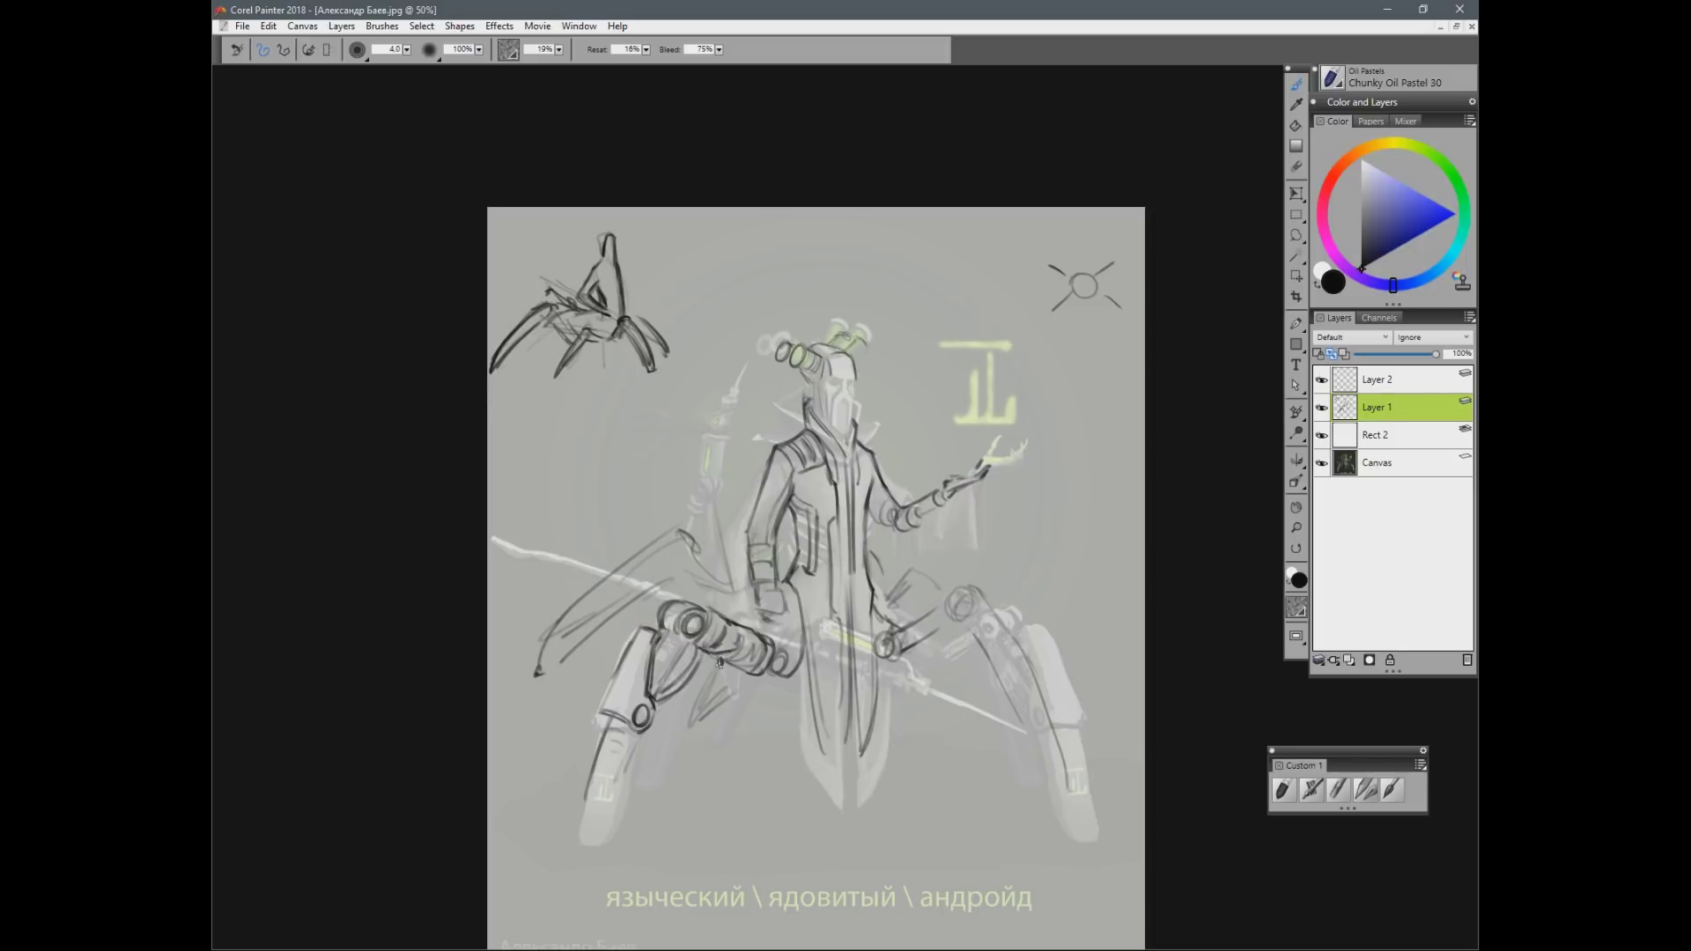
{"action": "mouse_move", "coordinate": [701, 616]}
{"action": "left_mouse_down"}
{"action": "mouse_move", "coordinate": [705, 656]}
{"action": "mouse_move", "coordinate": [715, 617]}
{"action": "mouse_move", "coordinate": [749, 683]}
{"action": "left_mouse_up"}
{"action": "mouse_move", "coordinate": [934, 310]}
{"action": "left_mouse_down"}
{"action": "mouse_move", "coordinate": [718, 563]}
{"action": "mouse_move", "coordinate": [797, 630]}
{"action": "mouse_move", "coordinate": [982, 370]}
{"action": "mouse_move", "coordinate": [964, 303]}
{"action": "left_mouse_up"}
{"action": "key", "text": "ctrl+z"}
Step: Define the opposite leg's round knee joint and reinforce the near leg's outer outline
{"action": "mouse_move", "coordinate": [1002, 612]}
{"action": "left_mouse_down"}
{"action": "mouse_move", "coordinate": [529, 656]}
{"action": "mouse_move", "coordinate": [942, 872]}
{"action": "mouse_move", "coordinate": [1079, 632]}
{"action": "left_mouse_up"}
{"action": "key", "text": "ctrl+z"}
{"action": "mouse_move", "coordinate": [966, 616]}
{"action": "left_mouse_down"}
{"action": "mouse_move", "coordinate": [953, 595]}
{"action": "mouse_move", "coordinate": [982, 599]}
{"action": "mouse_move", "coordinate": [962, 630]}
{"action": "mouse_move", "coordinate": [1034, 682]}
{"action": "left_mouse_up"}
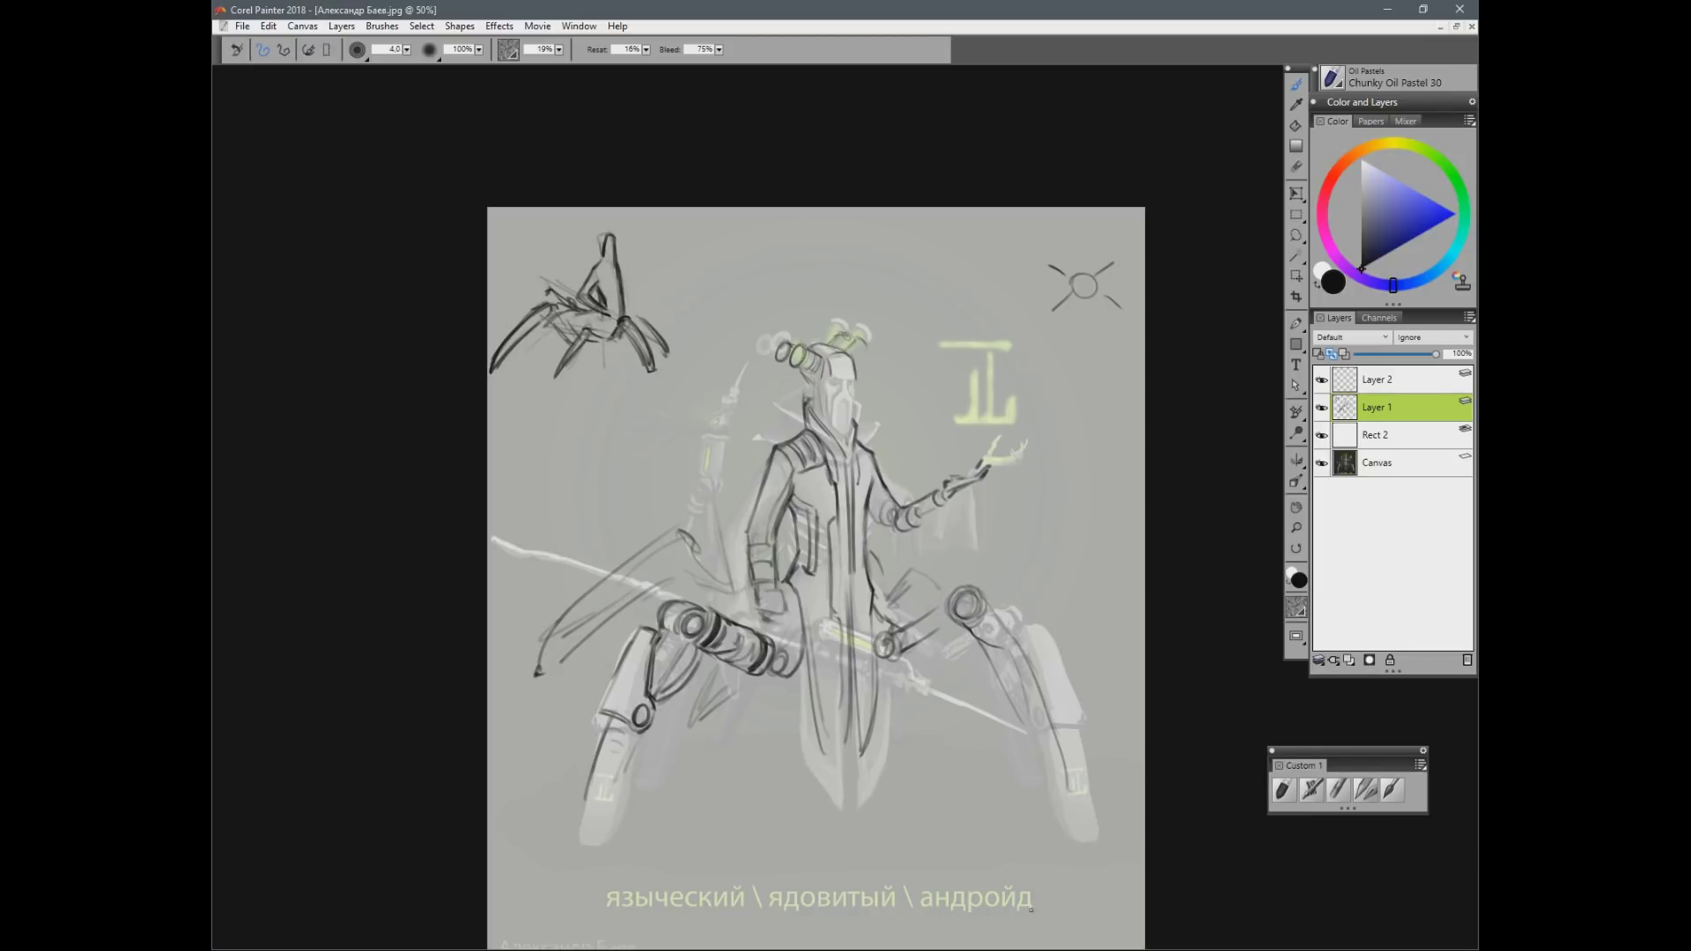
{"action": "left_click_drag", "start_coordinate": [636, 633], "coordinate": [602, 719]}
Step: Try out a large ellipse around the android's torso
{"action": "mouse_move", "coordinate": [871, 437]}
{"action": "left_mouse_down"}
{"action": "mouse_move", "coordinate": [947, 558]}
{"action": "mouse_move", "coordinate": [858, 434]}
{"action": "left_mouse_up"}
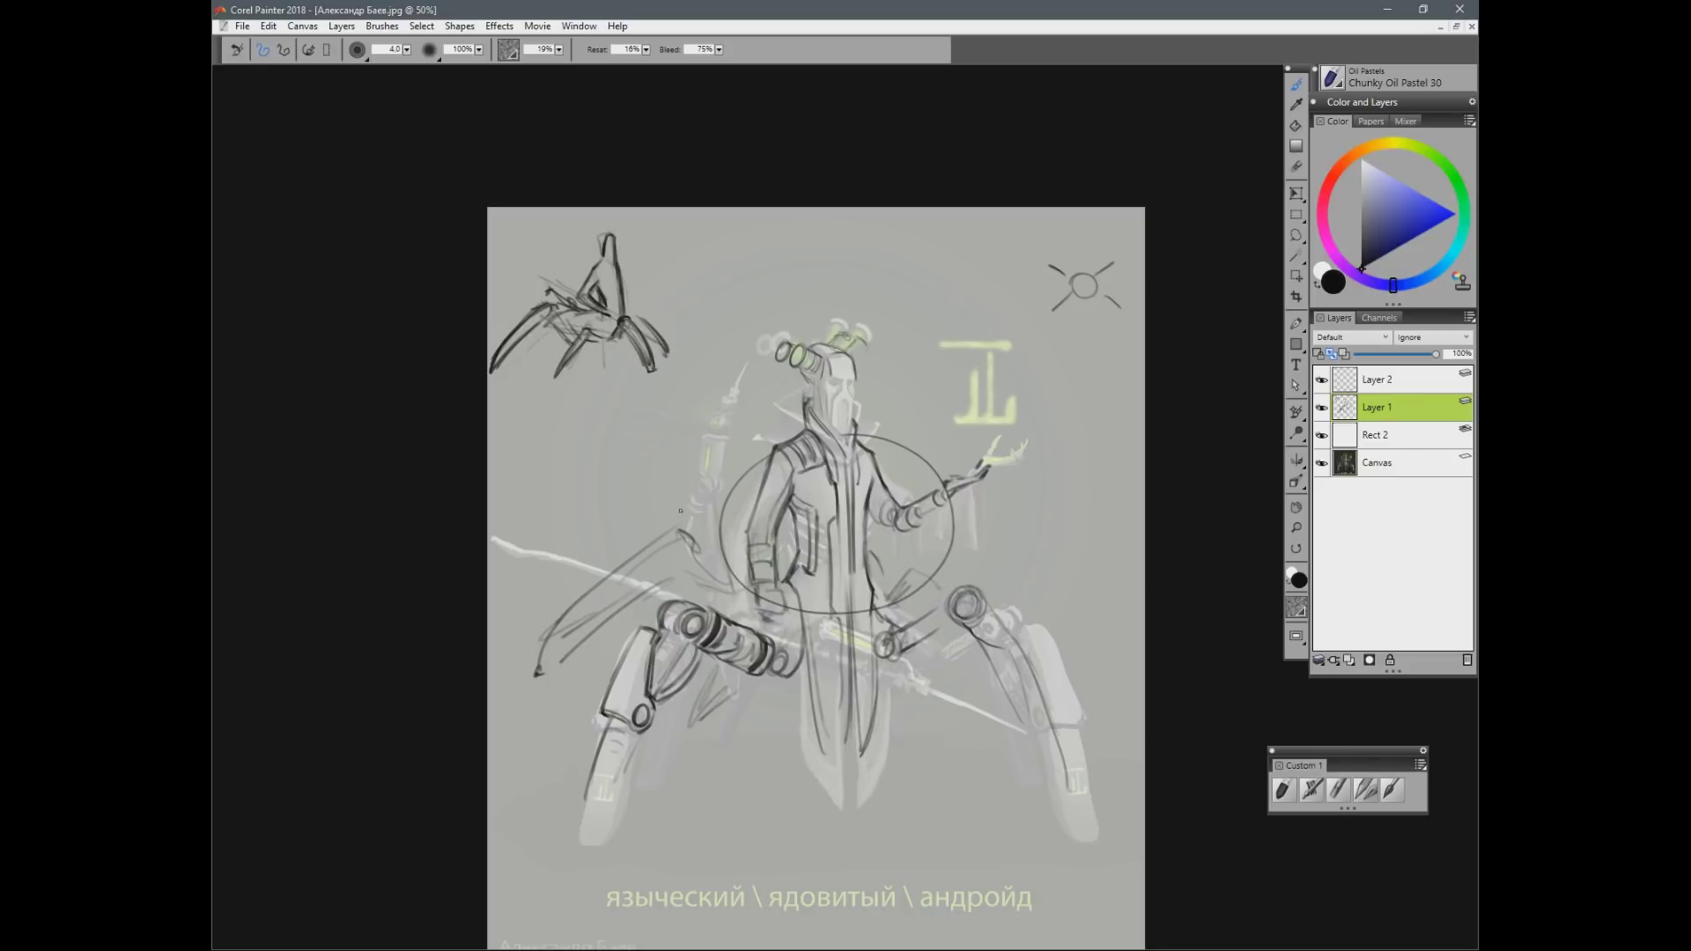
{"action": "key", "text": "ctrl+z"}
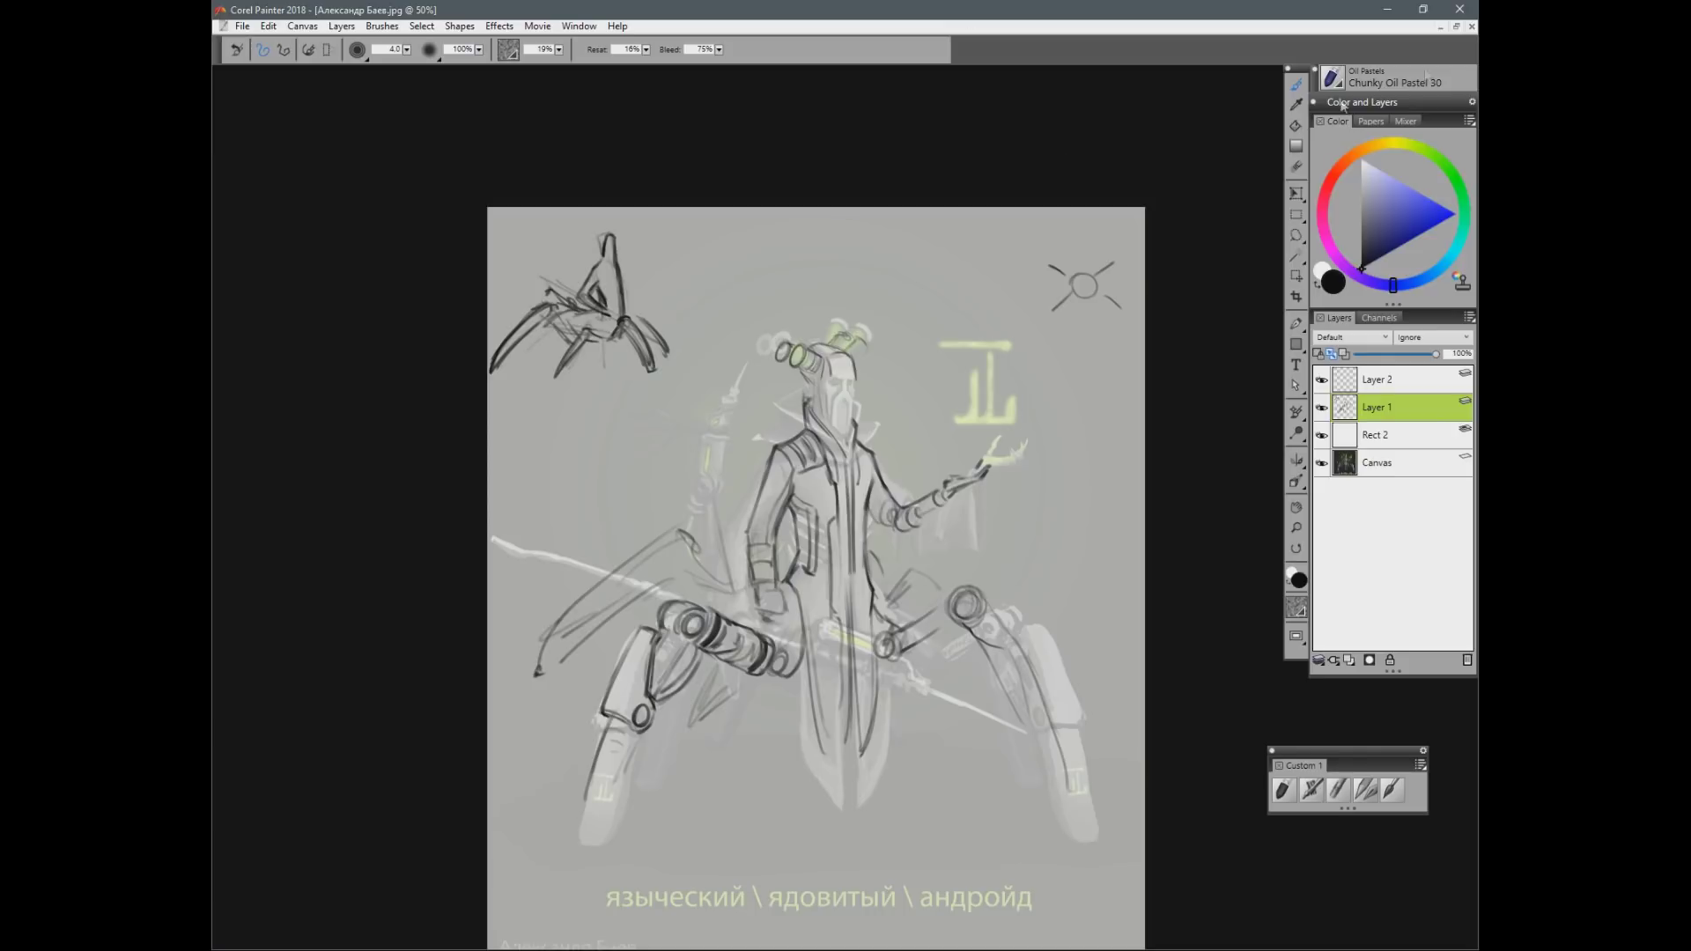
Step: Switch to the post-apocalyptic death knight illustration and cover it with a light rectangle layer at 70% opacity
{"action": "left_click", "coordinate": [1440, 27]}
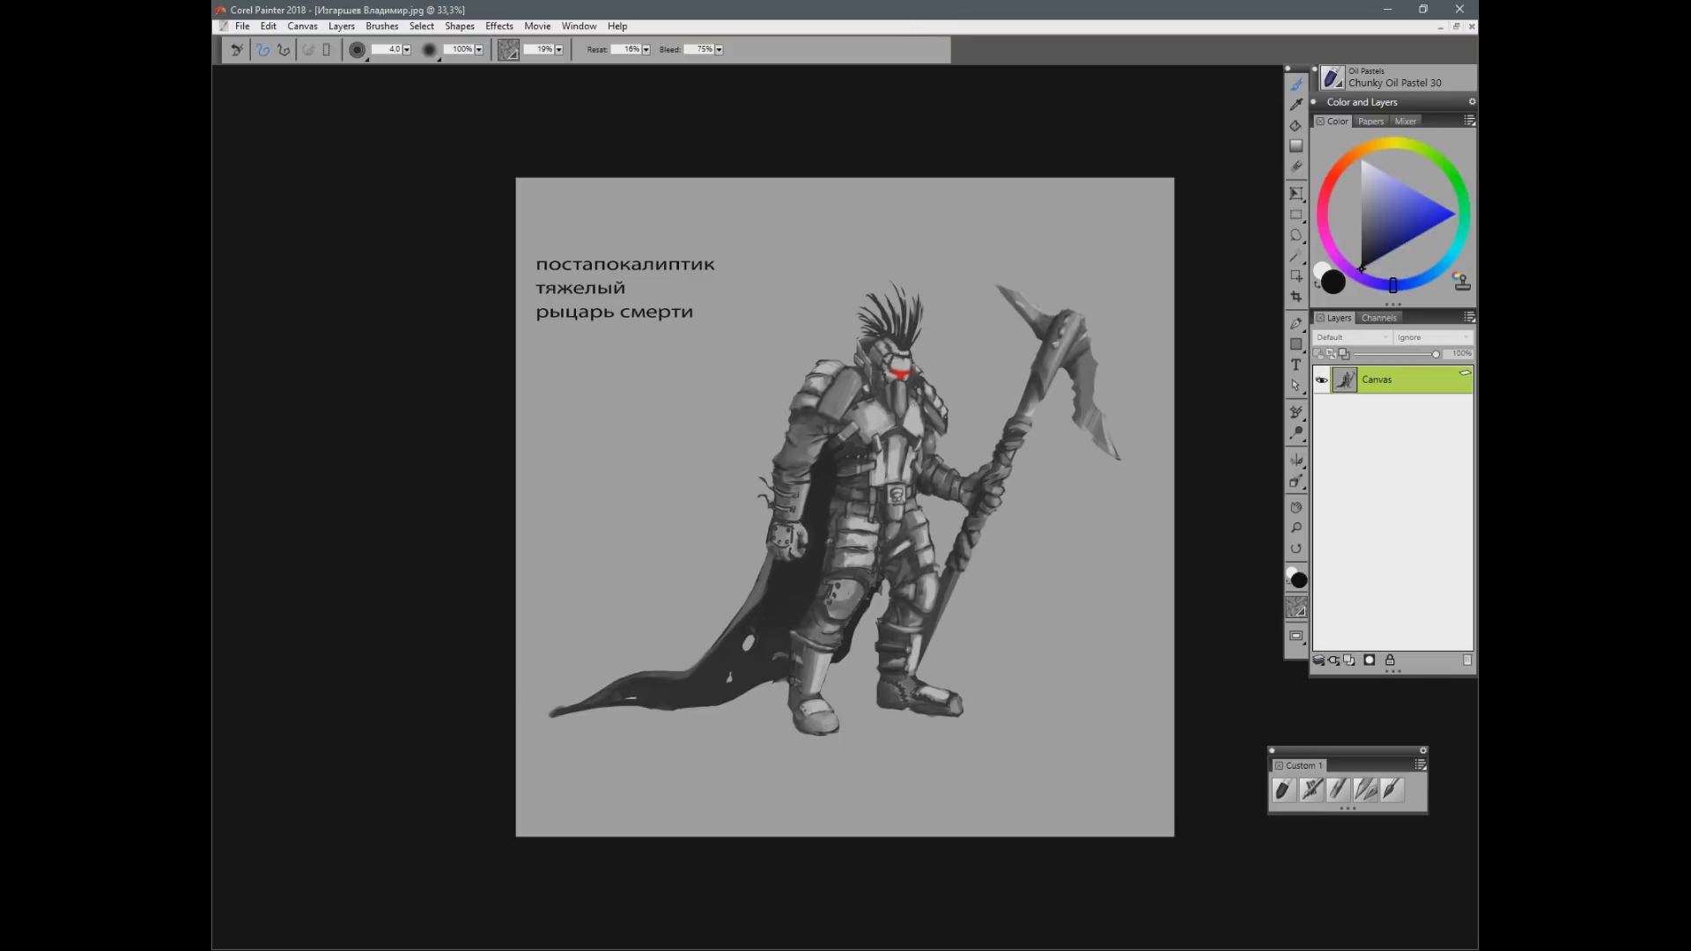
{"action": "scroll", "coordinate": [1051, 532], "scroll_direction": "up", "scroll_amount": 1}
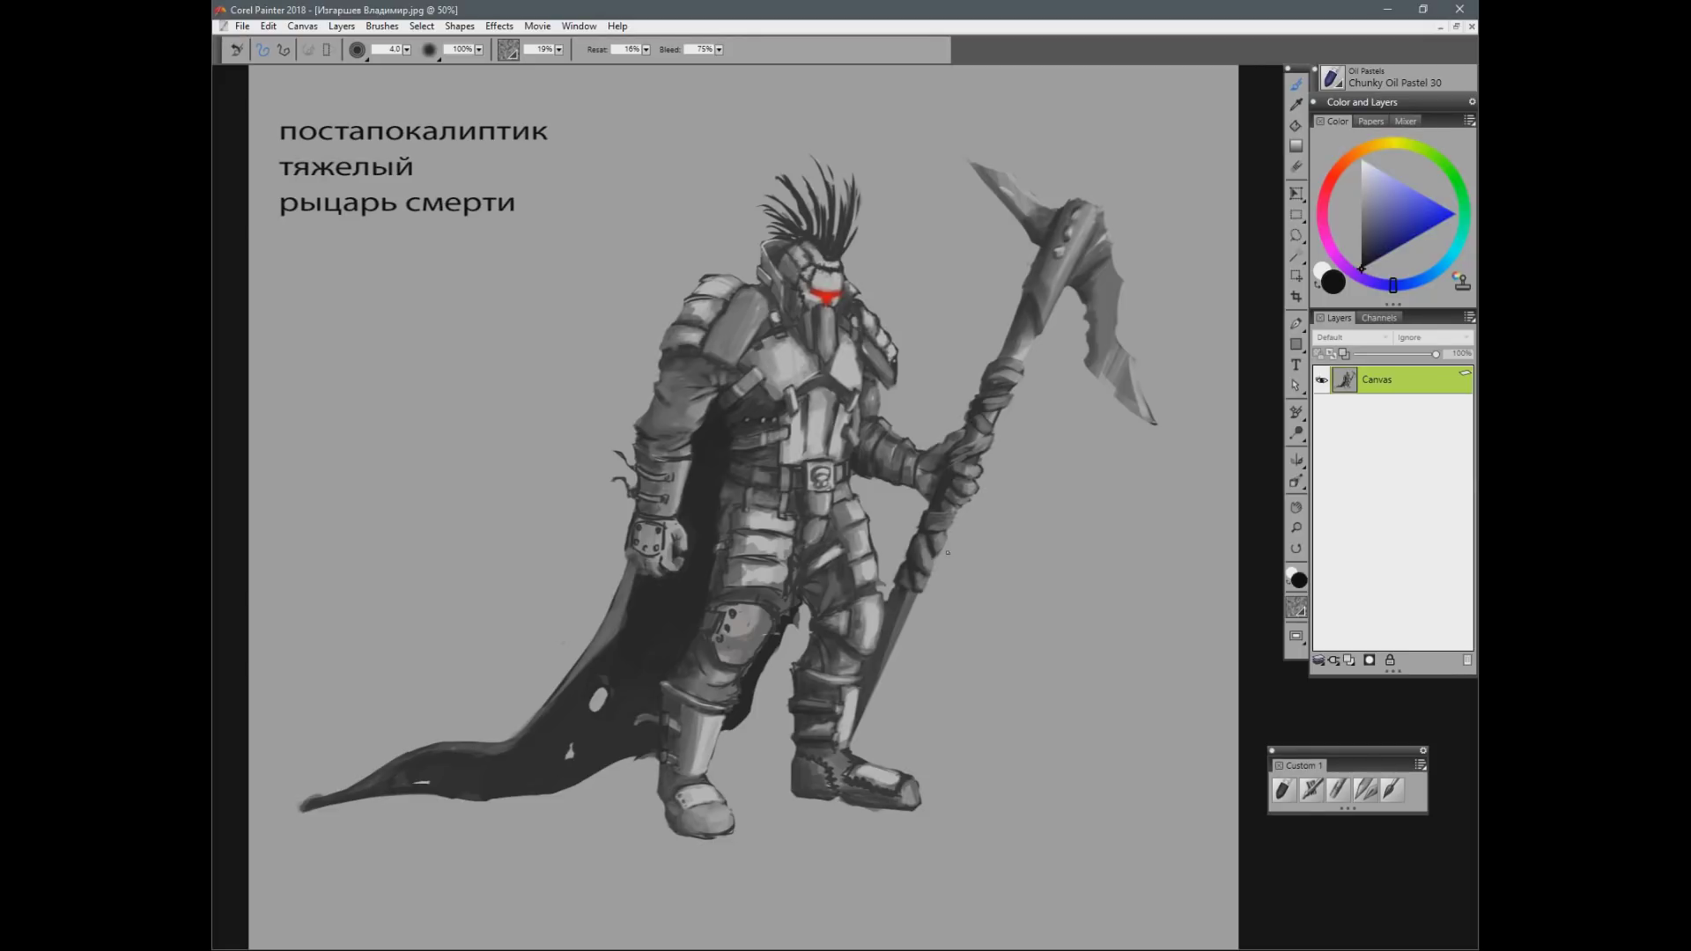
{"action": "left_click", "coordinate": [1296, 345]}
{"action": "key", "text": "ctrl+minus"}
{"action": "left_click_drag", "start_coordinate": [436, 205], "coordinate": [1128, 841]}
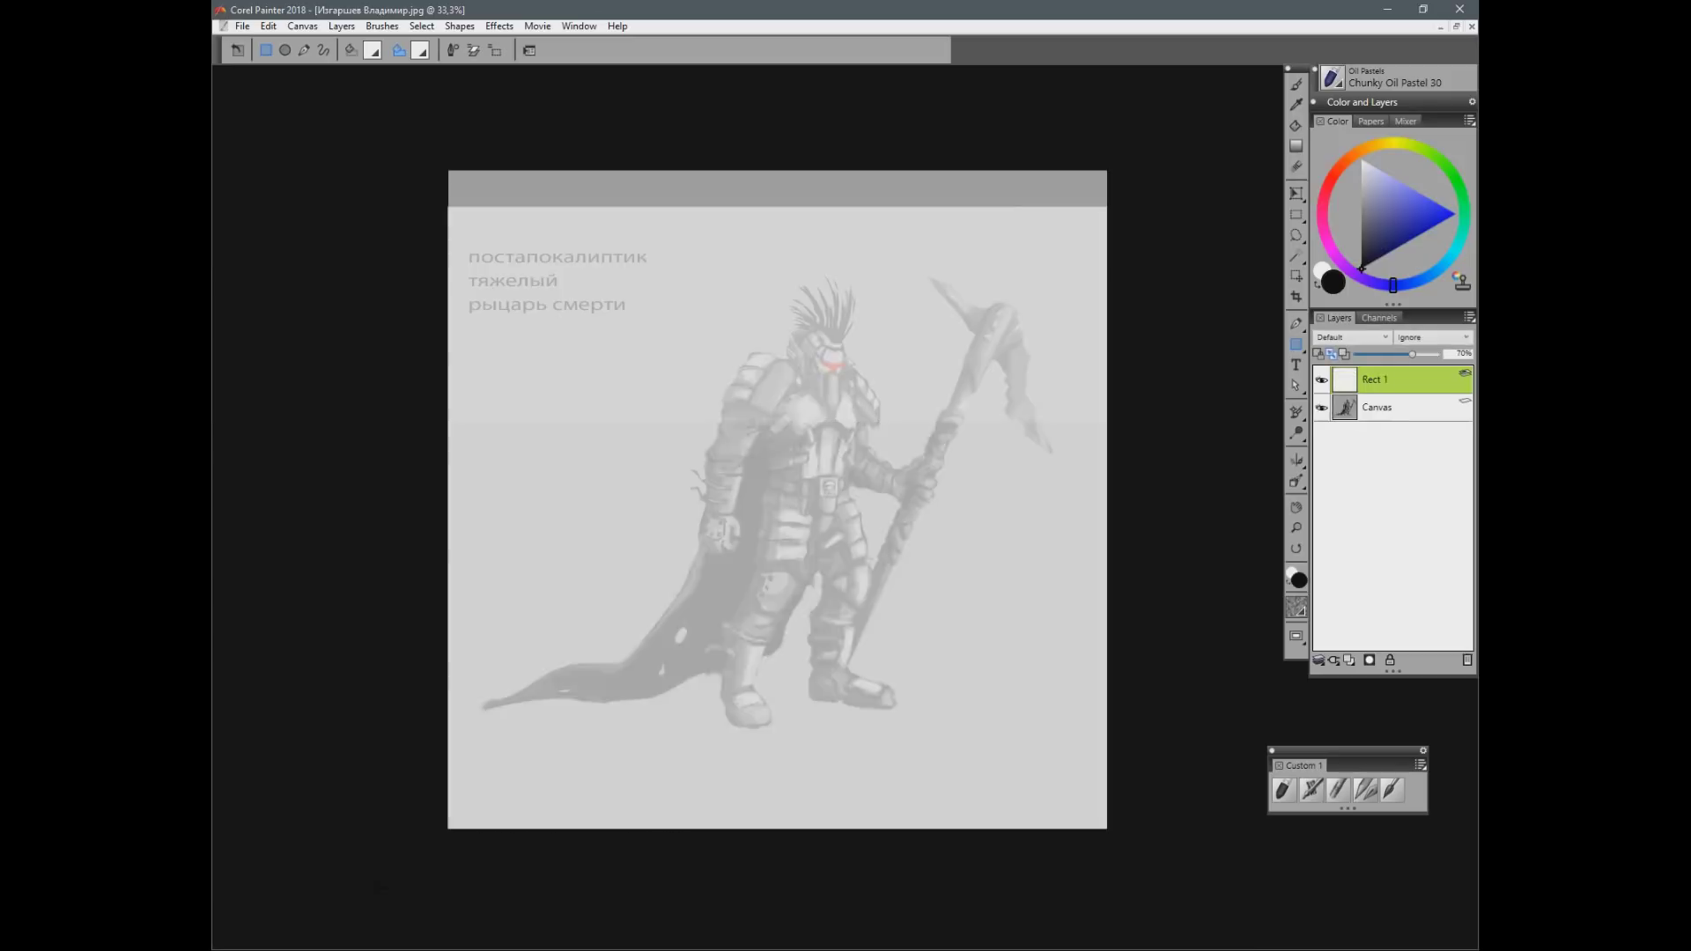
Step: Add a new layer above the faded heavy death knight illustration for sketching with the brush
{"action": "key", "text": "ctrl+equal"}
{"action": "key", "text": "b"}
{"action": "key", "text": "ctrl+shift+n"}
{"action": "mouse_move", "coordinate": [736, 512]}
{"action": "left_mouse_down"}
{"action": "mouse_move", "coordinate": [731, 535]}
{"action": "mouse_move", "coordinate": [794, 537]}
{"action": "left_mouse_up"}
{"action": "mouse_move", "coordinate": [742, 508]}
{"action": "left_mouse_down"}
{"action": "mouse_move", "coordinate": [793, 537]}
{"action": "mouse_move", "coordinate": [732, 563]}
{"action": "mouse_move", "coordinate": [796, 566]}
{"action": "left_mouse_up"}
{"action": "left_click_drag", "start_coordinate": [798, 538], "coordinate": [793, 592]}
{"action": "left_click_drag", "start_coordinate": [692, 295], "coordinate": [748, 280]}
{"action": "mouse_move", "coordinate": [670, 328]}
{"action": "left_mouse_down"}
{"action": "mouse_move", "coordinate": [731, 301]}
{"action": "mouse_move", "coordinate": [705, 355]}
{"action": "left_mouse_up"}
{"action": "key", "text": "ctrl+z"}
{"action": "key", "text": "ctrl+z"}
{"action": "key", "text": "ctrl+z"}
{"action": "key", "text": "ctrl+z"}
{"action": "key", "text": "ctrl+z"}
{"action": "key", "text": "ctrl+z"}
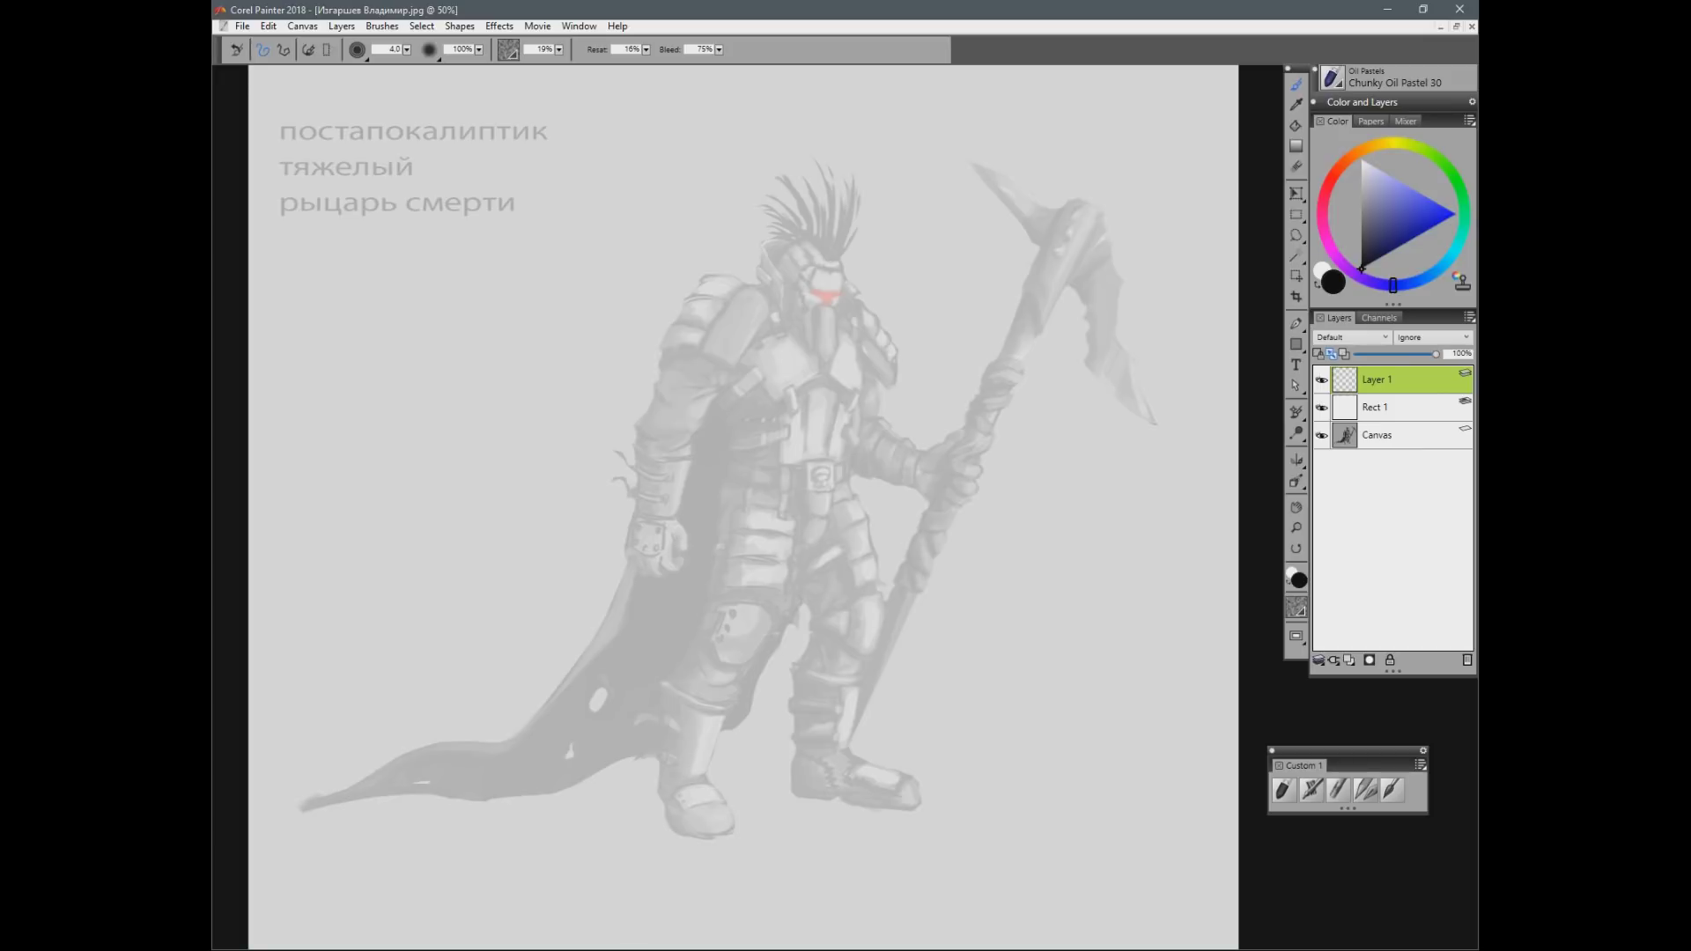
{"action": "left_click_drag", "start_coordinate": [736, 513], "coordinate": [783, 511]}
{"action": "mouse_move", "coordinate": [731, 532]}
{"action": "left_mouse_down"}
{"action": "mouse_move", "coordinate": [760, 592]}
{"action": "mouse_move", "coordinate": [787, 561]}
{"action": "left_mouse_up"}
{"action": "mouse_move", "coordinate": [731, 583]}
{"action": "left_mouse_down"}
{"action": "mouse_move", "coordinate": [779, 587]}
{"action": "mouse_move", "coordinate": [778, 609]}
{"action": "left_mouse_up"}
{"action": "key", "text": "ctrl+z"}
{"action": "key", "text": "ctrl+z"}
{"action": "key", "text": "ctrl+z"}
{"action": "key", "text": "ctrl+z"}
{"action": "key", "text": "ctrl+z"}
{"action": "key", "text": "ctrl+z"}
Step: Sketch the knight's chest armour with side panels, a tapering central plate and rivets, using a size 5 brush
{"action": "mouse_move", "coordinate": [738, 356]}
{"action": "left_mouse_down"}
{"action": "mouse_move", "coordinate": [790, 331]}
{"action": "mouse_move", "coordinate": [845, 347]}
{"action": "left_mouse_up"}
{"action": "key", "text": "bracketright"}
{"action": "mouse_move", "coordinate": [841, 349]}
{"action": "left_mouse_down"}
{"action": "mouse_move", "coordinate": [808, 384]}
{"action": "mouse_move", "coordinate": [841, 358]}
{"action": "mouse_move", "coordinate": [833, 396]}
{"action": "mouse_move", "coordinate": [789, 331]}
{"action": "mouse_move", "coordinate": [814, 384]}
{"action": "mouse_move", "coordinate": [741, 385]}
{"action": "mouse_move", "coordinate": [761, 425]}
{"action": "mouse_move", "coordinate": [745, 392]}
{"action": "mouse_move", "coordinate": [775, 414]}
{"action": "mouse_move", "coordinate": [797, 401]}
{"action": "mouse_move", "coordinate": [770, 425]}
{"action": "mouse_move", "coordinate": [845, 406]}
{"action": "left_mouse_up"}
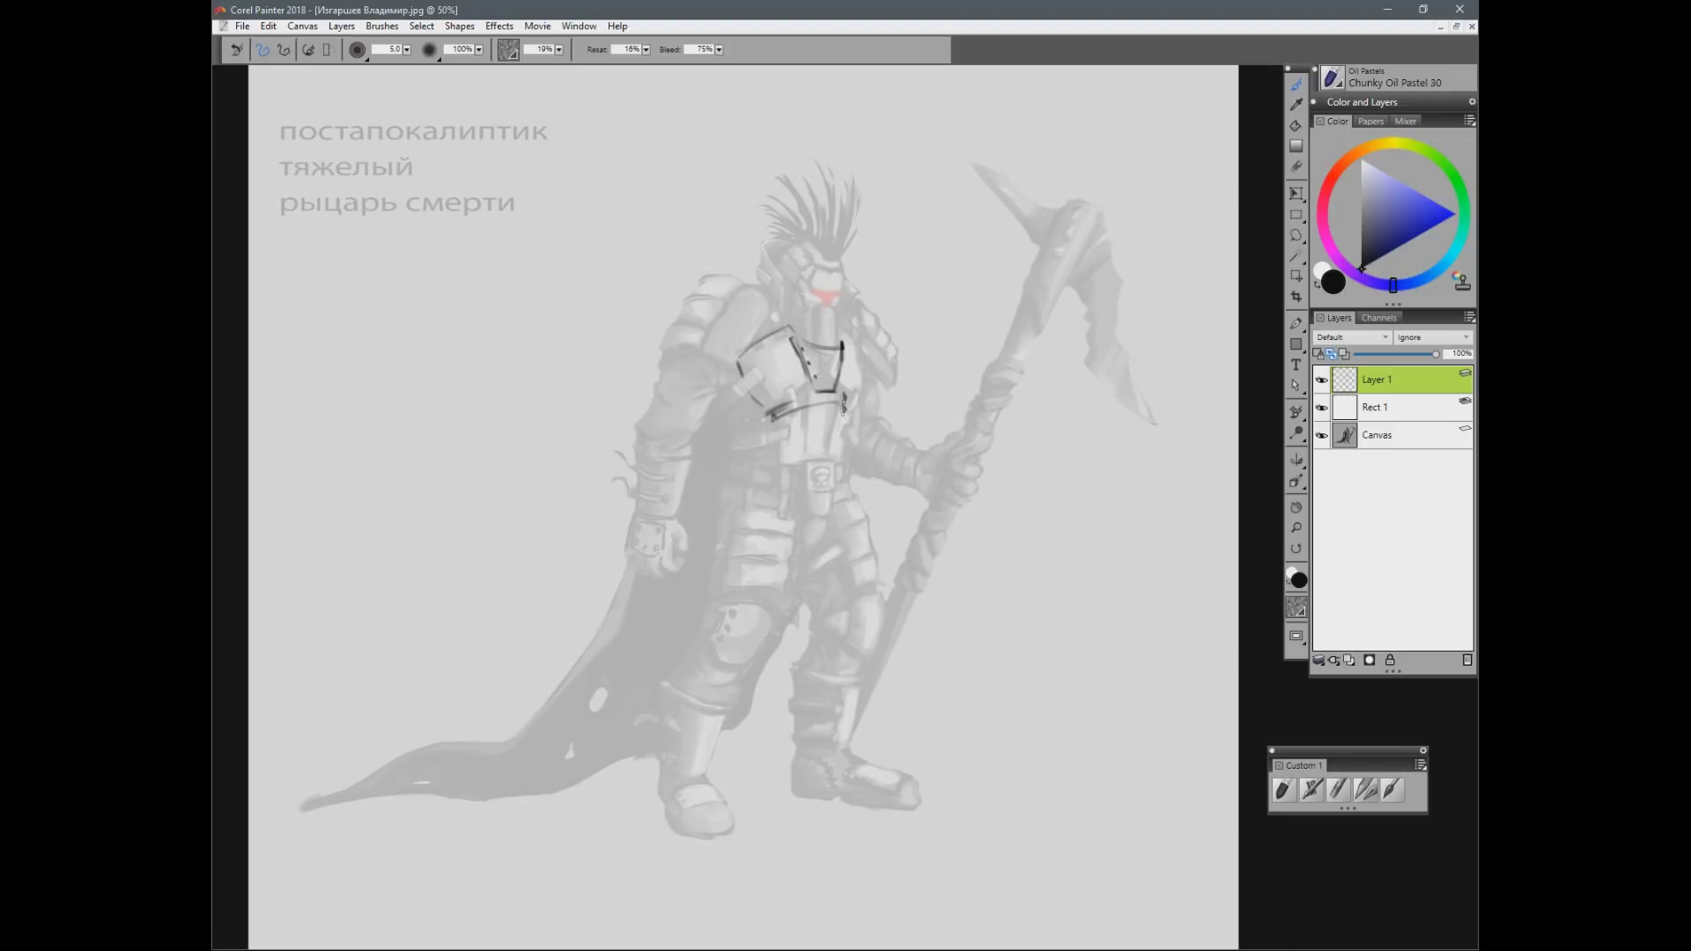
{"action": "left_click_drag", "start_coordinate": [841, 338], "coordinate": [863, 393]}
{"action": "mouse_move", "coordinate": [744, 377]}
{"action": "left_mouse_down"}
{"action": "mouse_move", "coordinate": [768, 419]}
{"action": "mouse_move", "coordinate": [744, 384]}
{"action": "mouse_move", "coordinate": [799, 406]}
{"action": "left_mouse_up"}
{"action": "left_click_drag", "start_coordinate": [746, 351], "coordinate": [785, 333]}
Step: Outline the near shoulder's upper armour plate and clean up its outer edge
{"action": "left_click_drag", "start_coordinate": [680, 349], "coordinate": [720, 364]}
{"action": "key", "text": "ctrl+z"}
{"action": "mouse_move", "coordinate": [720, 280]}
{"action": "left_mouse_down"}
{"action": "mouse_move", "coordinate": [656, 351]}
{"action": "mouse_move", "coordinate": [765, 304]}
{"action": "left_mouse_up"}
{"action": "left_click_drag", "start_coordinate": [773, 318], "coordinate": [749, 342]}
{"action": "key", "text": "n"}
{"action": "mouse_move", "coordinate": [715, 285]}
{"action": "left_mouse_down"}
{"action": "mouse_move", "coordinate": [654, 353]}
{"action": "mouse_move", "coordinate": [687, 301]}
{"action": "left_mouse_up"}
{"action": "key", "text": "b"}
Step: Draw the banded abdominal plates below the chest armour and mark the waist and hip edges
{"action": "left_click_drag", "start_coordinate": [731, 408], "coordinate": [750, 399]}
{"action": "left_click_drag", "start_coordinate": [722, 397], "coordinate": [766, 412]}
{"action": "mouse_move", "coordinate": [729, 429]}
{"action": "left_mouse_down"}
{"action": "mouse_move", "coordinate": [842, 437]}
{"action": "mouse_move", "coordinate": [814, 416]}
{"action": "mouse_move", "coordinate": [845, 412]}
{"action": "mouse_move", "coordinate": [775, 439]}
{"action": "mouse_move", "coordinate": [842, 438]}
{"action": "mouse_move", "coordinate": [773, 454]}
{"action": "mouse_move", "coordinate": [849, 433]}
{"action": "left_mouse_up"}
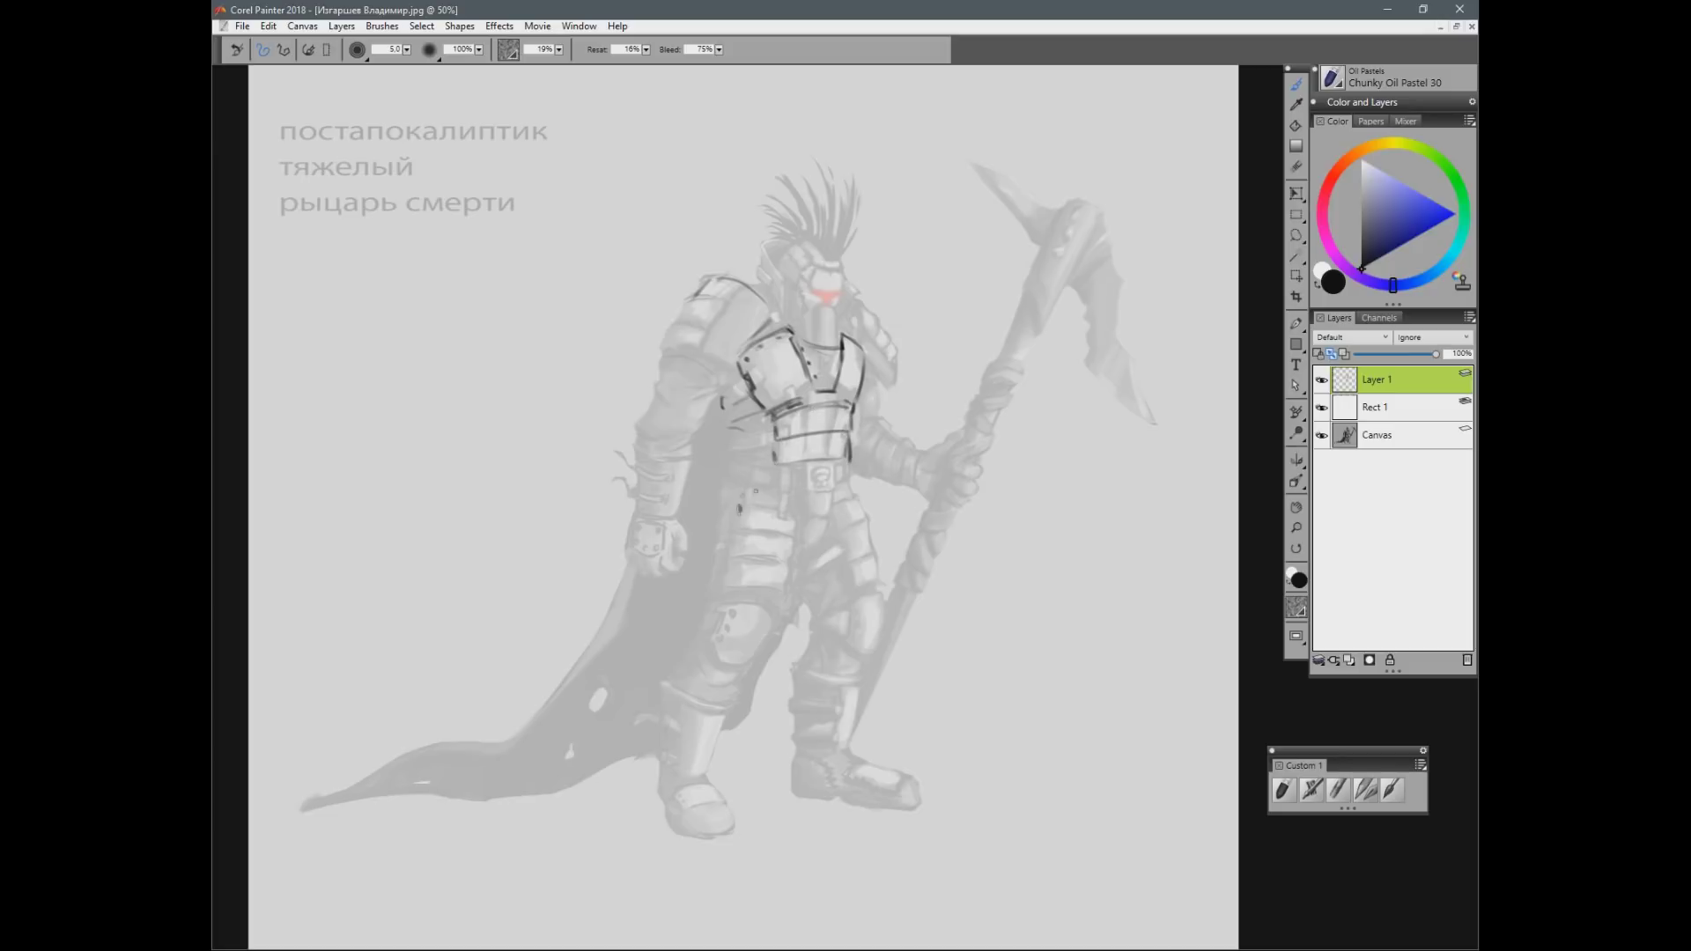
{"action": "left_click_drag", "start_coordinate": [744, 505], "coordinate": [797, 511]}
{"action": "mouse_move", "coordinate": [738, 459]}
{"action": "left_mouse_down"}
{"action": "mouse_move", "coordinate": [774, 460]}
{"action": "mouse_move", "coordinate": [729, 476]}
{"action": "mouse_move", "coordinate": [773, 460]}
{"action": "mouse_move", "coordinate": [742, 421]}
{"action": "mouse_move", "coordinate": [718, 428]}
{"action": "left_mouse_up"}
{"action": "left_click_drag", "start_coordinate": [719, 440], "coordinate": [745, 444]}
{"action": "left_click_drag", "start_coordinate": [851, 461], "coordinate": [858, 498]}
Step: Extend the near pauldron with a flared lower plate and outline the opposite shoulder's plates
{"action": "key", "text": "n"}
{"action": "mouse_move", "coordinate": [691, 295]}
{"action": "left_mouse_down"}
{"action": "mouse_move", "coordinate": [743, 283]}
{"action": "mouse_move", "coordinate": [774, 322]}
{"action": "mouse_move", "coordinate": [756, 340]}
{"action": "mouse_move", "coordinate": [676, 324]}
{"action": "mouse_move", "coordinate": [691, 306]}
{"action": "mouse_move", "coordinate": [644, 374]}
{"action": "mouse_move", "coordinate": [644, 357]}
{"action": "mouse_move", "coordinate": [718, 382]}
{"action": "mouse_move", "coordinate": [689, 304]}
{"action": "mouse_move", "coordinate": [731, 290]}
{"action": "mouse_move", "coordinate": [747, 332]}
{"action": "mouse_move", "coordinate": [695, 353]}
{"action": "mouse_move", "coordinate": [691, 336]}
{"action": "mouse_move", "coordinate": [716, 345]}
{"action": "mouse_move", "coordinate": [664, 333]}
{"action": "left_mouse_up"}
{"action": "key", "text": "b"}
{"action": "key", "text": "n"}
{"action": "key", "text": "b"}
{"action": "left_click_drag", "start_coordinate": [661, 336], "coordinate": [641, 363]}
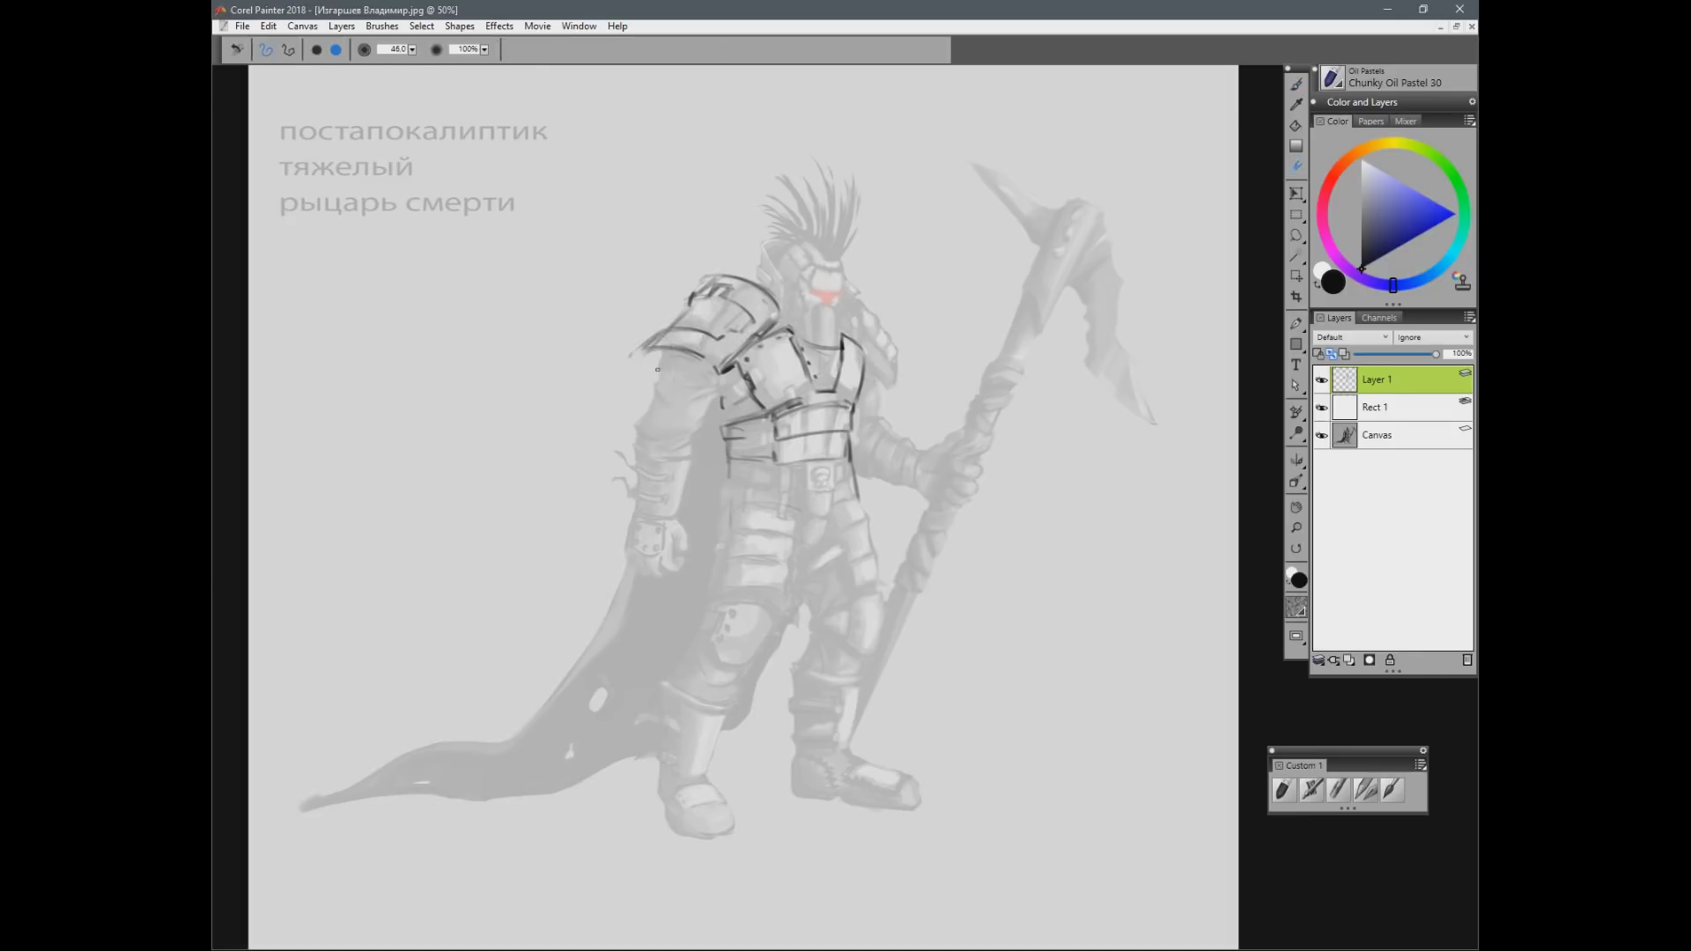
{"action": "left_click_drag", "start_coordinate": [854, 303], "coordinate": [905, 377]}
Step: Outline the belt buckle and the near leg's banded thigh armour down to the knee plate
{"action": "left_click_drag", "start_coordinate": [795, 474], "coordinate": [854, 499]}
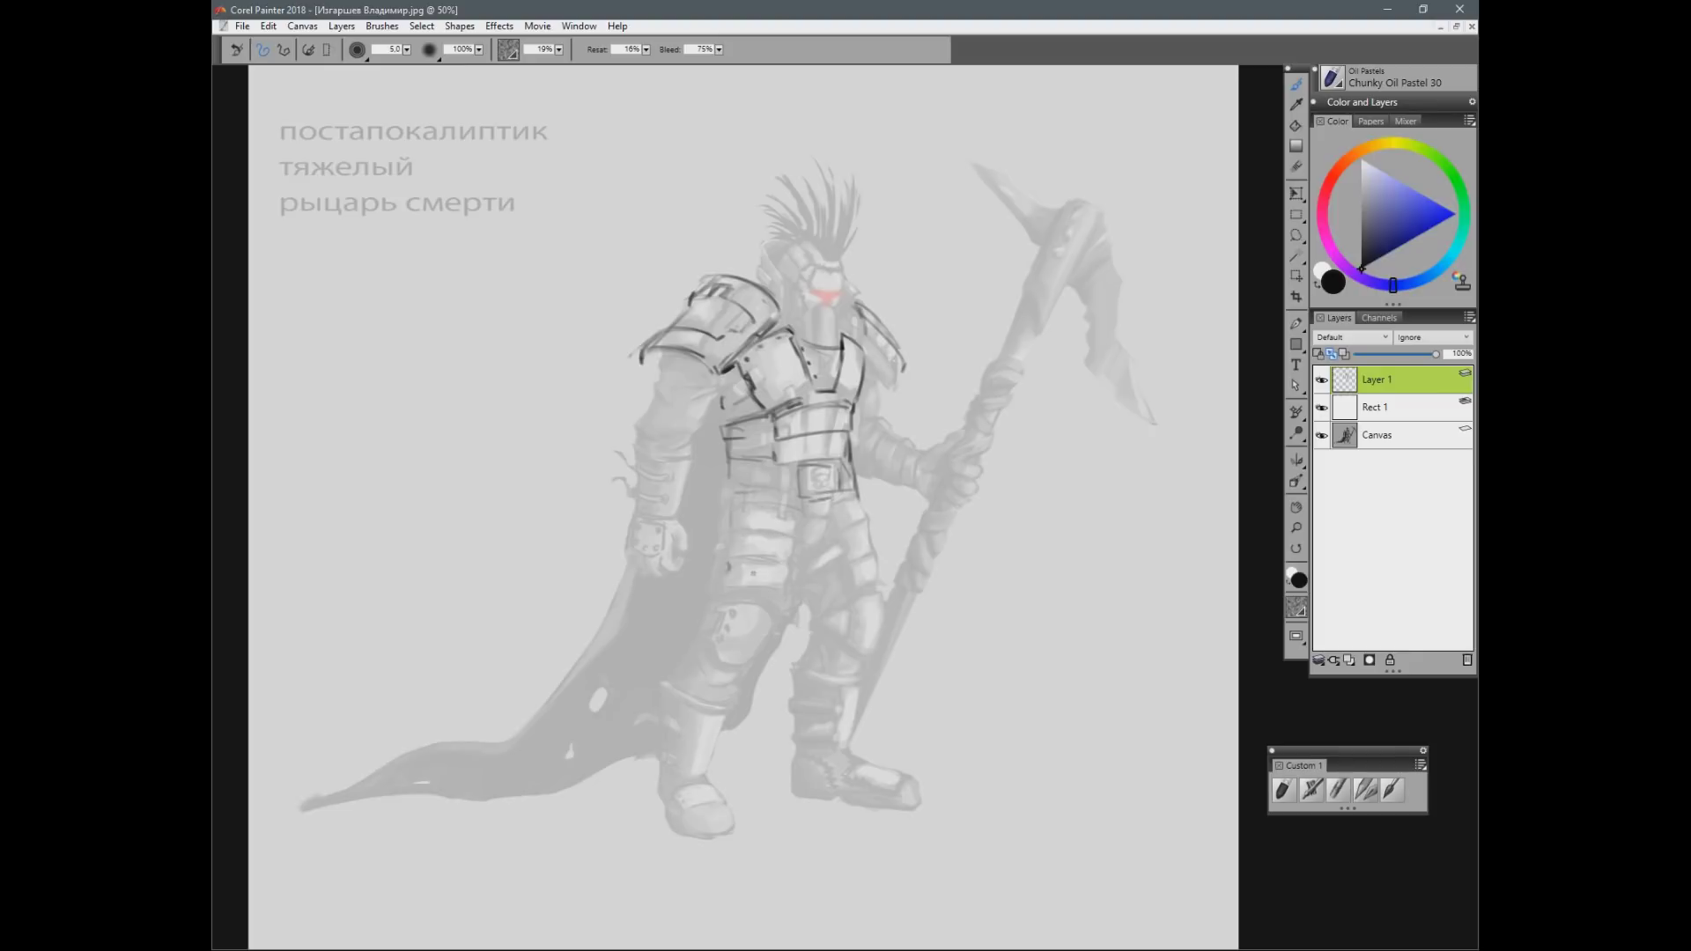
{"action": "left_click_drag", "start_coordinate": [720, 511], "coordinate": [714, 602]}
{"action": "left_click_drag", "start_coordinate": [806, 538], "coordinate": [776, 641]}
{"action": "mouse_move", "coordinate": [729, 527]}
{"action": "left_mouse_down"}
{"action": "mouse_move", "coordinate": [788, 520]}
{"action": "mouse_move", "coordinate": [793, 551]}
{"action": "left_mouse_up"}
{"action": "left_click_drag", "start_coordinate": [730, 614], "coordinate": [715, 656]}
{"action": "left_click_drag", "start_coordinate": [733, 609], "coordinate": [789, 621]}
{"action": "key", "text": "n"}
{"action": "key", "text": "b"}
Step: Outline the near arm with its forearm bracer, and complete the near knee and upper shin armour with rivets
{"action": "mouse_move", "coordinate": [669, 356]}
{"action": "left_mouse_down"}
{"action": "mouse_move", "coordinate": [653, 395]}
{"action": "mouse_move", "coordinate": [697, 416]}
{"action": "mouse_move", "coordinate": [733, 386]}
{"action": "mouse_move", "coordinate": [633, 484]}
{"action": "mouse_move", "coordinate": [639, 440]}
{"action": "mouse_move", "coordinate": [694, 462]}
{"action": "mouse_move", "coordinate": [632, 524]}
{"action": "mouse_move", "coordinate": [680, 480]}
{"action": "mouse_move", "coordinate": [633, 445]}
{"action": "mouse_move", "coordinate": [662, 481]}
{"action": "mouse_move", "coordinate": [682, 458]}
{"action": "mouse_move", "coordinate": [641, 442]}
{"action": "left_mouse_up"}
{"action": "left_click_drag", "start_coordinate": [653, 524], "coordinate": [632, 513]}
{"action": "mouse_move", "coordinate": [737, 608]}
{"action": "left_mouse_down"}
{"action": "mouse_move", "coordinate": [721, 634]}
{"action": "mouse_move", "coordinate": [794, 620]}
{"action": "mouse_move", "coordinate": [776, 649]}
{"action": "mouse_move", "coordinate": [702, 627]}
{"action": "mouse_move", "coordinate": [685, 661]}
{"action": "mouse_move", "coordinate": [754, 690]}
{"action": "mouse_move", "coordinate": [678, 695]}
{"action": "mouse_move", "coordinate": [668, 731]}
{"action": "left_mouse_up"}
{"action": "mouse_move", "coordinate": [743, 691]}
{"action": "left_mouse_down"}
{"action": "mouse_move", "coordinate": [714, 735]}
{"action": "mouse_move", "coordinate": [677, 699]}
{"action": "mouse_move", "coordinate": [713, 737]}
{"action": "mouse_move", "coordinate": [664, 709]}
{"action": "mouse_move", "coordinate": [726, 731]}
{"action": "left_mouse_up"}
{"action": "key", "text": "ctrl+minus"}
{"action": "key", "text": "ctrl+minus"}
{"action": "key", "text": "ctrl+plus"}
{"action": "key", "text": "ctrl+plus"}
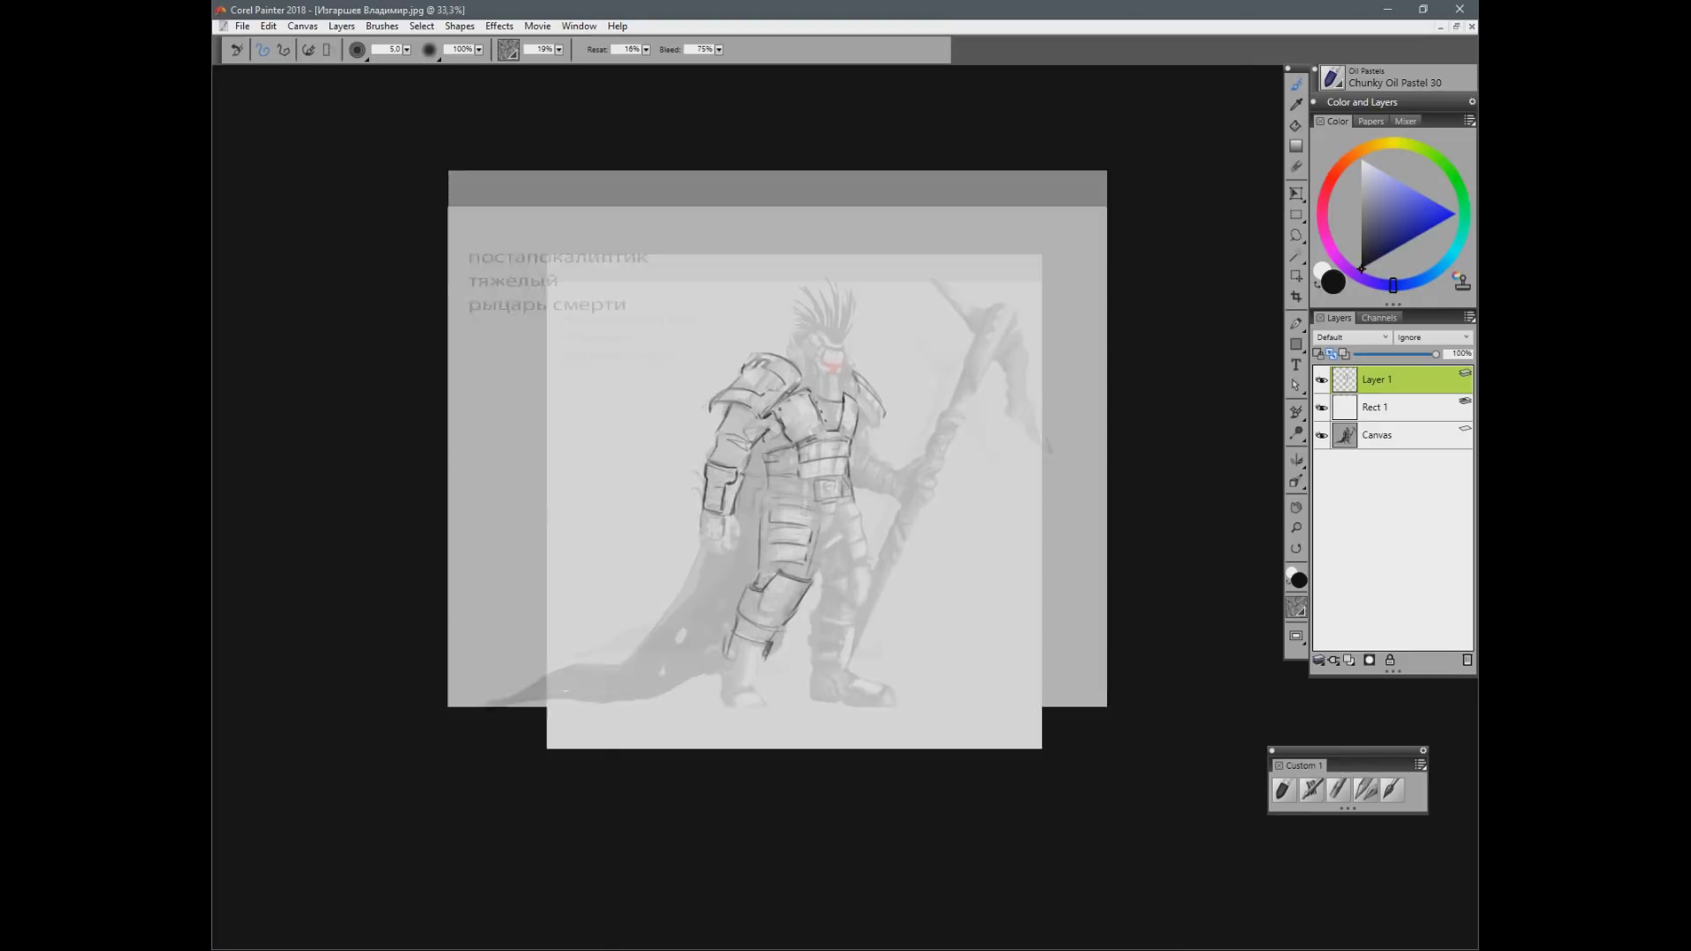
{"action": "left_click", "coordinate": [746, 611]}
{"action": "left_click", "coordinate": [718, 650]}
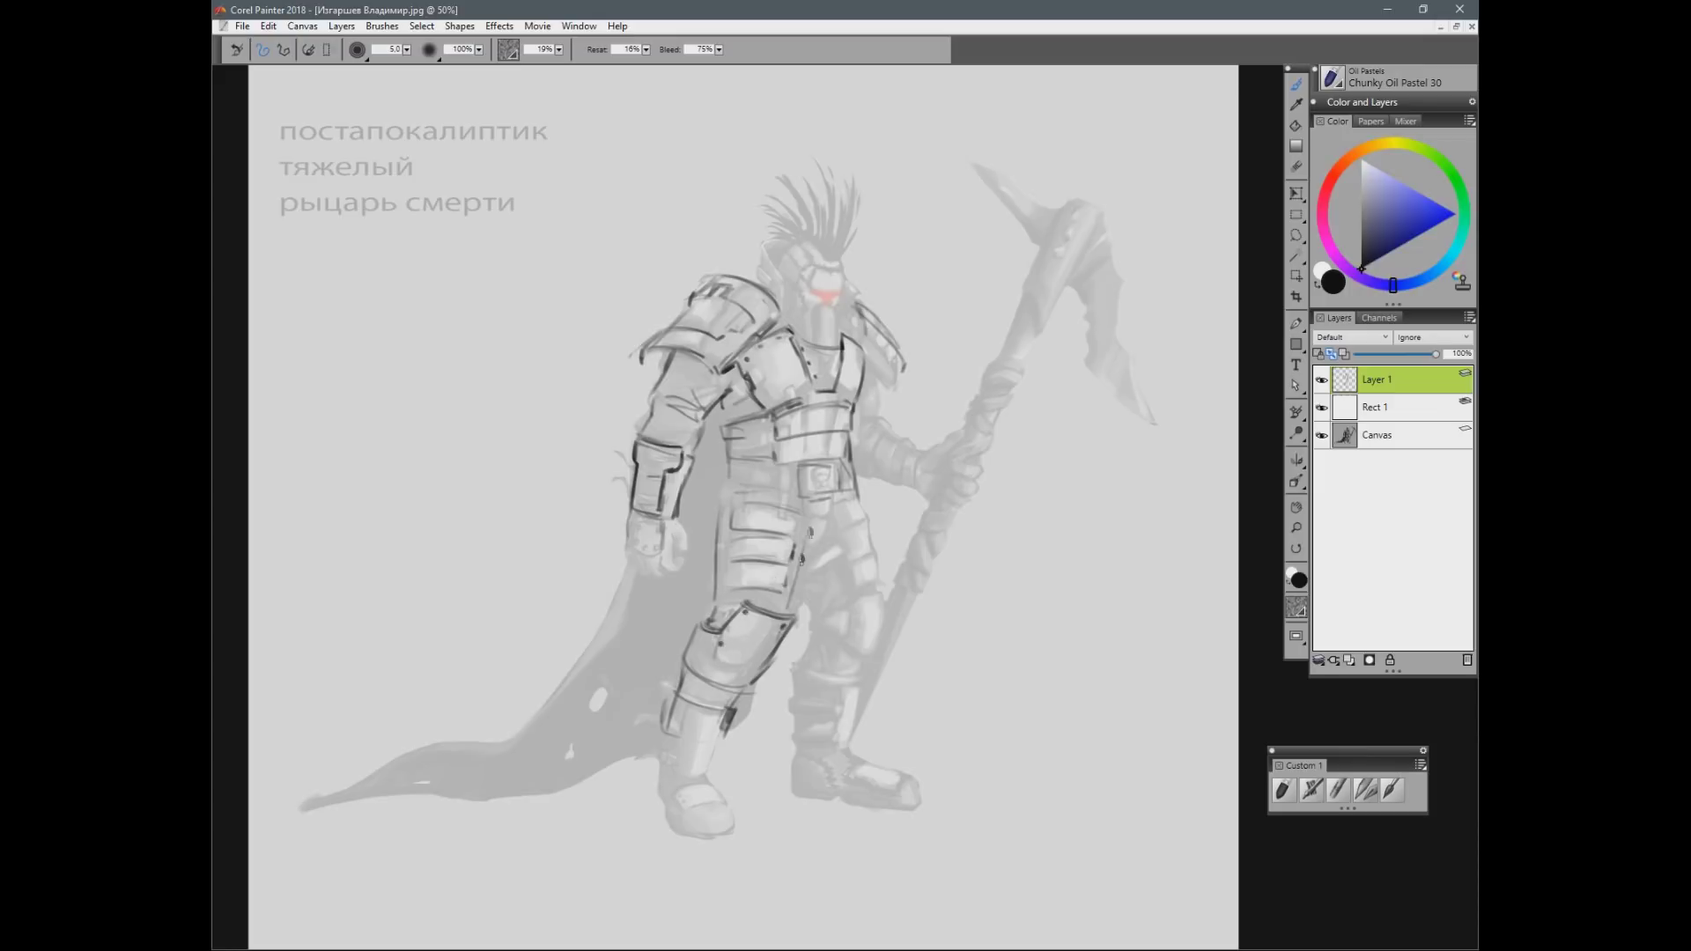
Step: Outline a closed helmet over the knight's head, with a plate covering the lower face and neck
{"action": "mouse_move", "coordinate": [797, 260]}
{"action": "left_mouse_down"}
{"action": "mouse_move", "coordinate": [839, 260]}
{"action": "mouse_move", "coordinate": [840, 326]}
{"action": "left_mouse_up"}
{"action": "mouse_move", "coordinate": [793, 269]}
{"action": "left_mouse_down"}
{"action": "mouse_move", "coordinate": [780, 295]}
{"action": "mouse_move", "coordinate": [799, 271]}
{"action": "mouse_move", "coordinate": [847, 309]}
{"action": "mouse_move", "coordinate": [852, 357]}
{"action": "left_mouse_up"}
{"action": "key", "text": "n"}
{"action": "key", "text": "b"}
{"action": "key", "text": "ctrl+z"}
{"action": "key", "text": "n"}
{"action": "key", "text": "b"}
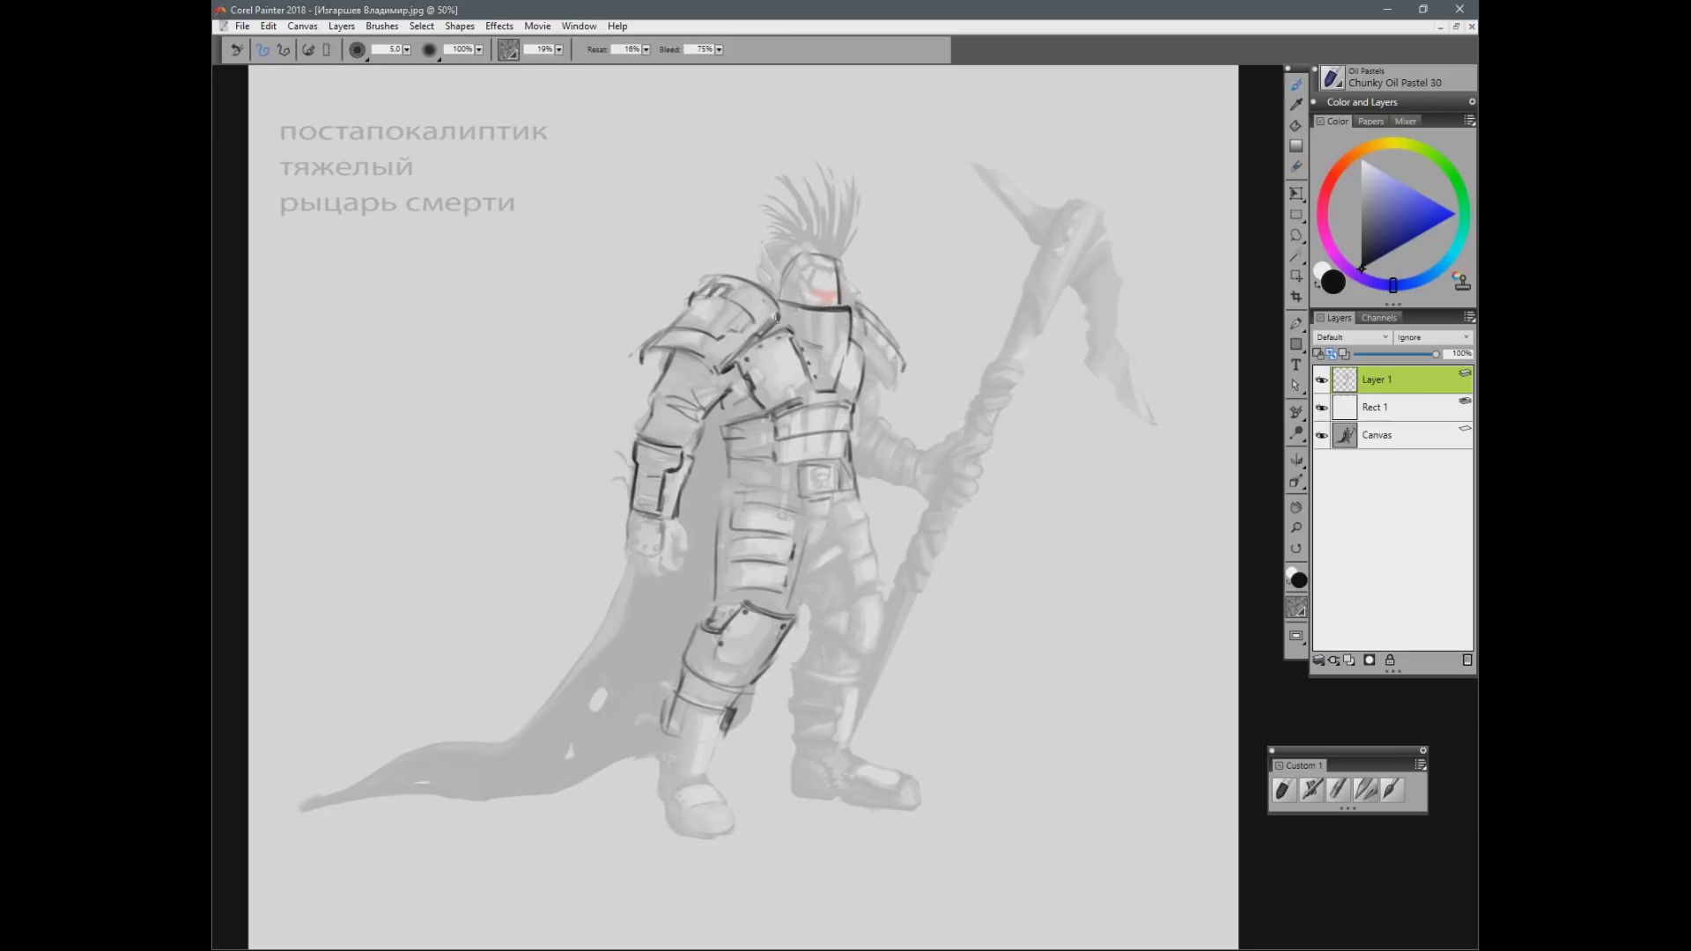
{"action": "mouse_move", "coordinate": [779, 302]}
{"action": "left_mouse_down"}
{"action": "mouse_move", "coordinate": [775, 338]}
{"action": "mouse_move", "coordinate": [835, 399]}
{"action": "left_mouse_up"}
{"action": "mouse_move", "coordinate": [810, 288]}
{"action": "left_mouse_down"}
{"action": "mouse_move", "coordinate": [839, 287]}
{"action": "mouse_move", "coordinate": [829, 308]}
{"action": "left_mouse_up"}
{"action": "mouse_move", "coordinate": [795, 236]}
{"action": "left_mouse_down"}
{"action": "mouse_move", "coordinate": [768, 187]}
{"action": "mouse_move", "coordinate": [822, 255]}
{"action": "left_mouse_up"}
{"action": "left_click_drag", "start_coordinate": [824, 189], "coordinate": [837, 259]}
{"action": "mouse_move", "coordinate": [761, 220]}
{"action": "left_mouse_down"}
{"action": "mouse_move", "coordinate": [822, 183]}
{"action": "mouse_move", "coordinate": [837, 233]}
{"action": "left_mouse_up"}
{"action": "key", "text": "ctrl+z"}
{"action": "key", "text": "ctrl+z"}
{"action": "key", "text": "ctrl+z"}
{"action": "key", "text": "ctrl+z"}
{"action": "key", "text": "ctrl+z"}
Step: Draw a dark narrow visor slit in the helmet and sketch a tall spiky crest on top
{"action": "mouse_move", "coordinate": [780, 282]}
{"action": "left_mouse_down"}
{"action": "mouse_move", "coordinate": [783, 299]}
{"action": "mouse_move", "coordinate": [741, 290]}
{"action": "mouse_move", "coordinate": [799, 255]}
{"action": "mouse_move", "coordinate": [830, 305]}
{"action": "left_mouse_up"}
{"action": "key", "text": "n"}
{"action": "mouse_move", "coordinate": [814, 266]}
{"action": "left_mouse_down"}
{"action": "mouse_move", "coordinate": [791, 298]}
{"action": "mouse_move", "coordinate": [828, 292]}
{"action": "left_mouse_up"}
{"action": "key", "text": "b"}
{"action": "mouse_move", "coordinate": [805, 285]}
{"action": "left_mouse_down"}
{"action": "mouse_move", "coordinate": [836, 288]}
{"action": "mouse_move", "coordinate": [830, 315]}
{"action": "left_mouse_up"}
{"action": "mouse_move", "coordinate": [780, 264]}
{"action": "left_mouse_down"}
{"action": "mouse_move", "coordinate": [776, 197]}
{"action": "mouse_move", "coordinate": [817, 189]}
{"action": "mouse_move", "coordinate": [826, 218]}
{"action": "left_mouse_up"}
{"action": "mouse_move", "coordinate": [828, 280]}
{"action": "left_mouse_down"}
{"action": "mouse_move", "coordinate": [837, 204]}
{"action": "mouse_move", "coordinate": [807, 184]}
{"action": "mouse_move", "coordinate": [835, 183]}
{"action": "left_mouse_up"}
{"action": "key", "text": "ctrl+minus"}
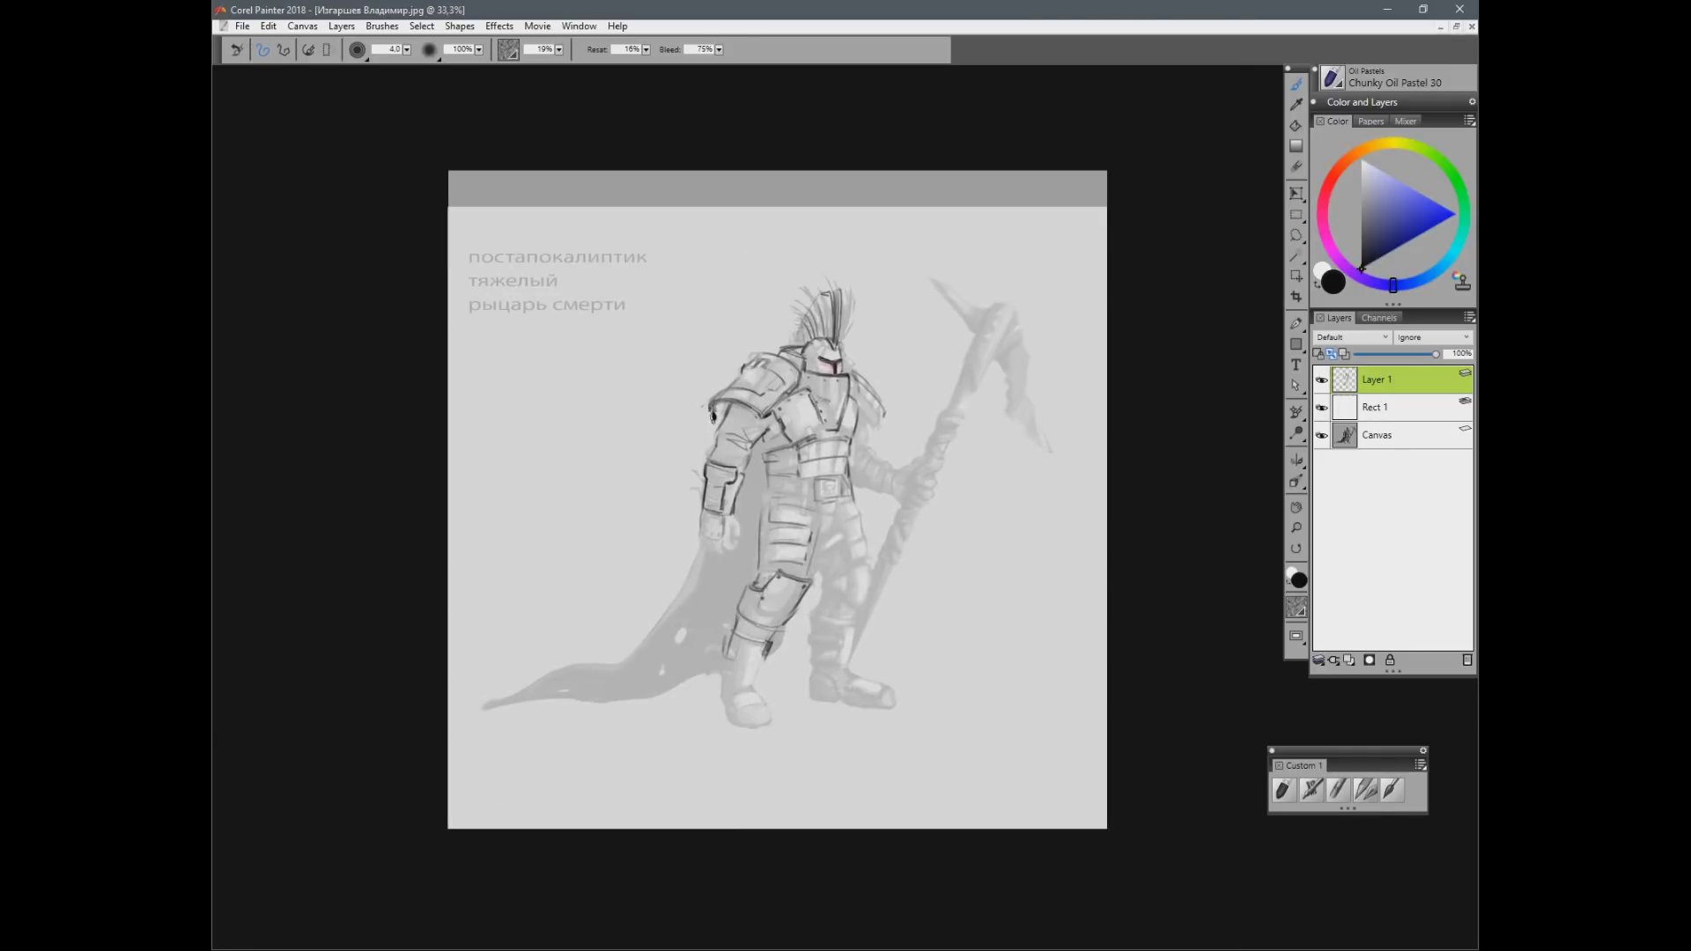
{"action": "key", "text": "ctrl+plus"}
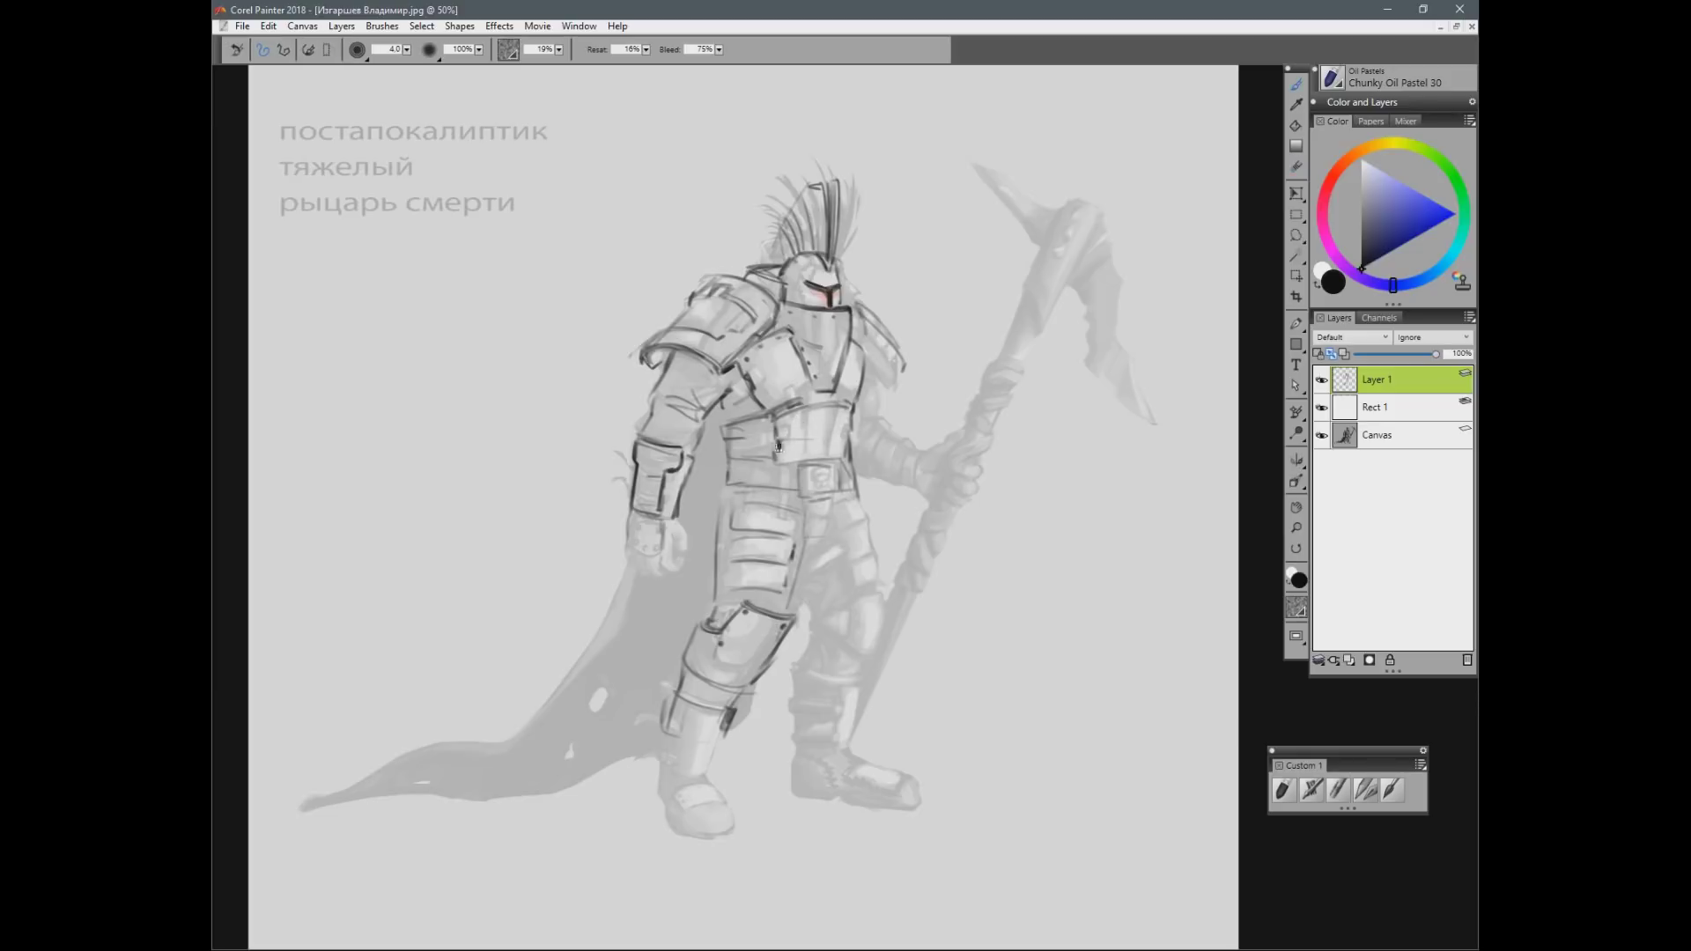
Step: Reinforce the chest plate's lower edge, add folds under the near pauldron, and reshape the opposite shoulder plate
{"action": "left_click_drag", "start_coordinate": [775, 409], "coordinate": [852, 404]}
{"action": "mouse_move", "coordinate": [698, 390]}
{"action": "left_mouse_down"}
{"action": "mouse_move", "coordinate": [708, 370]}
{"action": "mouse_move", "coordinate": [691, 366]}
{"action": "mouse_move", "coordinate": [711, 379]}
{"action": "left_mouse_up"}
{"action": "mouse_move", "coordinate": [865, 357]}
{"action": "left_mouse_down"}
{"action": "mouse_move", "coordinate": [893, 386]}
{"action": "mouse_move", "coordinate": [899, 358]}
{"action": "mouse_move", "coordinate": [895, 386]}
{"action": "left_mouse_up"}
{"action": "key", "text": "n"}
{"action": "left_click", "coordinate": [917, 356]}
{"action": "key", "text": "b"}
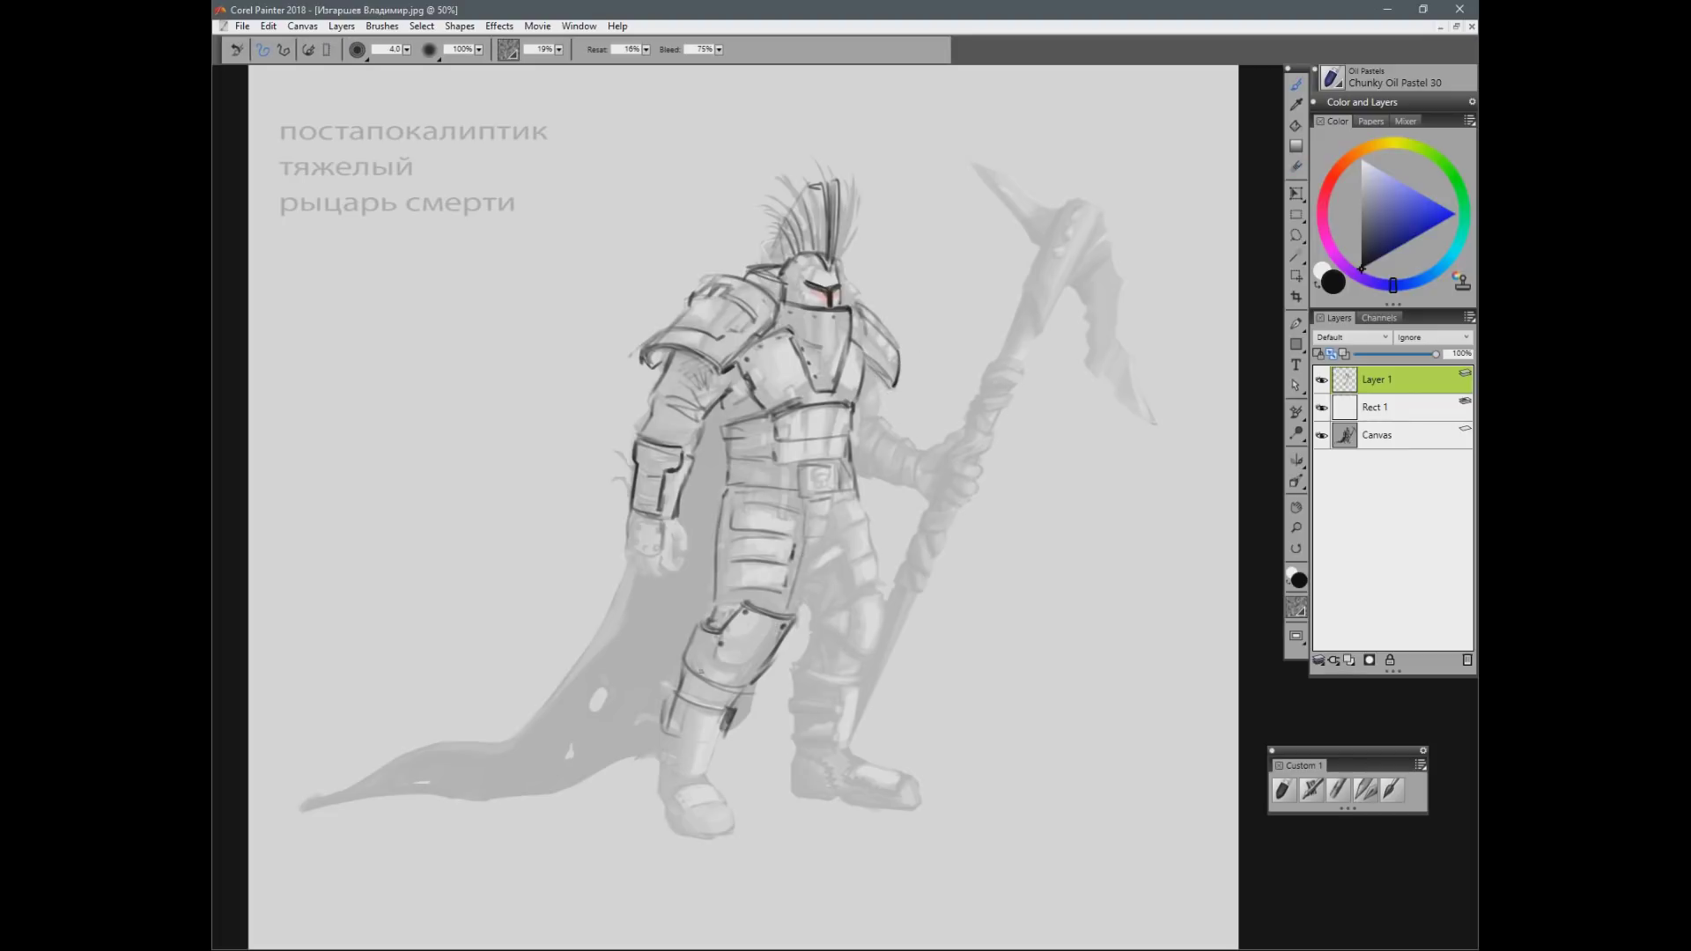
Step: Outline the near leg's shin guard and boot, and the opposite leg's knee plate and shin
{"action": "mouse_move", "coordinate": [663, 724]}
{"action": "left_mouse_down"}
{"action": "mouse_move", "coordinate": [665, 784]}
{"action": "mouse_move", "coordinate": [711, 775]}
{"action": "mouse_move", "coordinate": [713, 794]}
{"action": "mouse_move", "coordinate": [667, 819]}
{"action": "mouse_move", "coordinate": [700, 841]}
{"action": "mouse_move", "coordinate": [738, 820]}
{"action": "mouse_move", "coordinate": [724, 803]}
{"action": "left_mouse_up"}
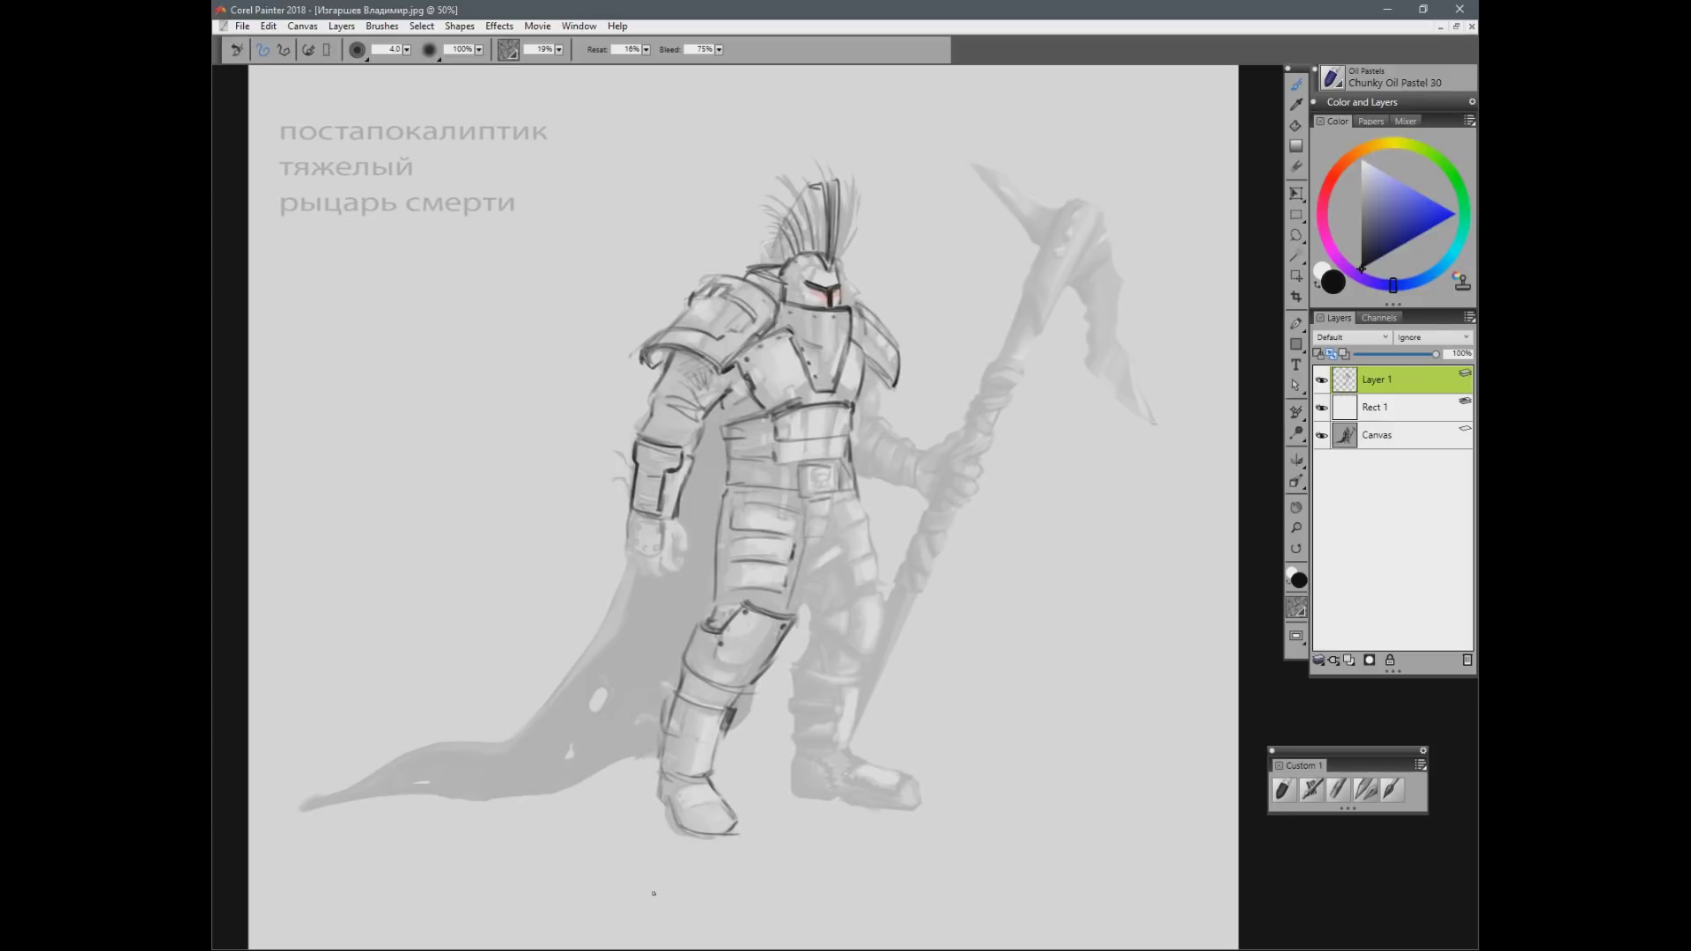
{"action": "mouse_move", "coordinate": [847, 632]}
{"action": "left_mouse_down"}
{"action": "mouse_move", "coordinate": [862, 595]}
{"action": "mouse_move", "coordinate": [891, 588]}
{"action": "mouse_move", "coordinate": [883, 648]}
{"action": "left_mouse_up"}
{"action": "mouse_move", "coordinate": [852, 620]}
{"action": "left_mouse_down"}
{"action": "mouse_move", "coordinate": [808, 649]}
{"action": "mouse_move", "coordinate": [847, 750]}
{"action": "left_mouse_up"}
{"action": "left_click_drag", "start_coordinate": [799, 656], "coordinate": [796, 742]}
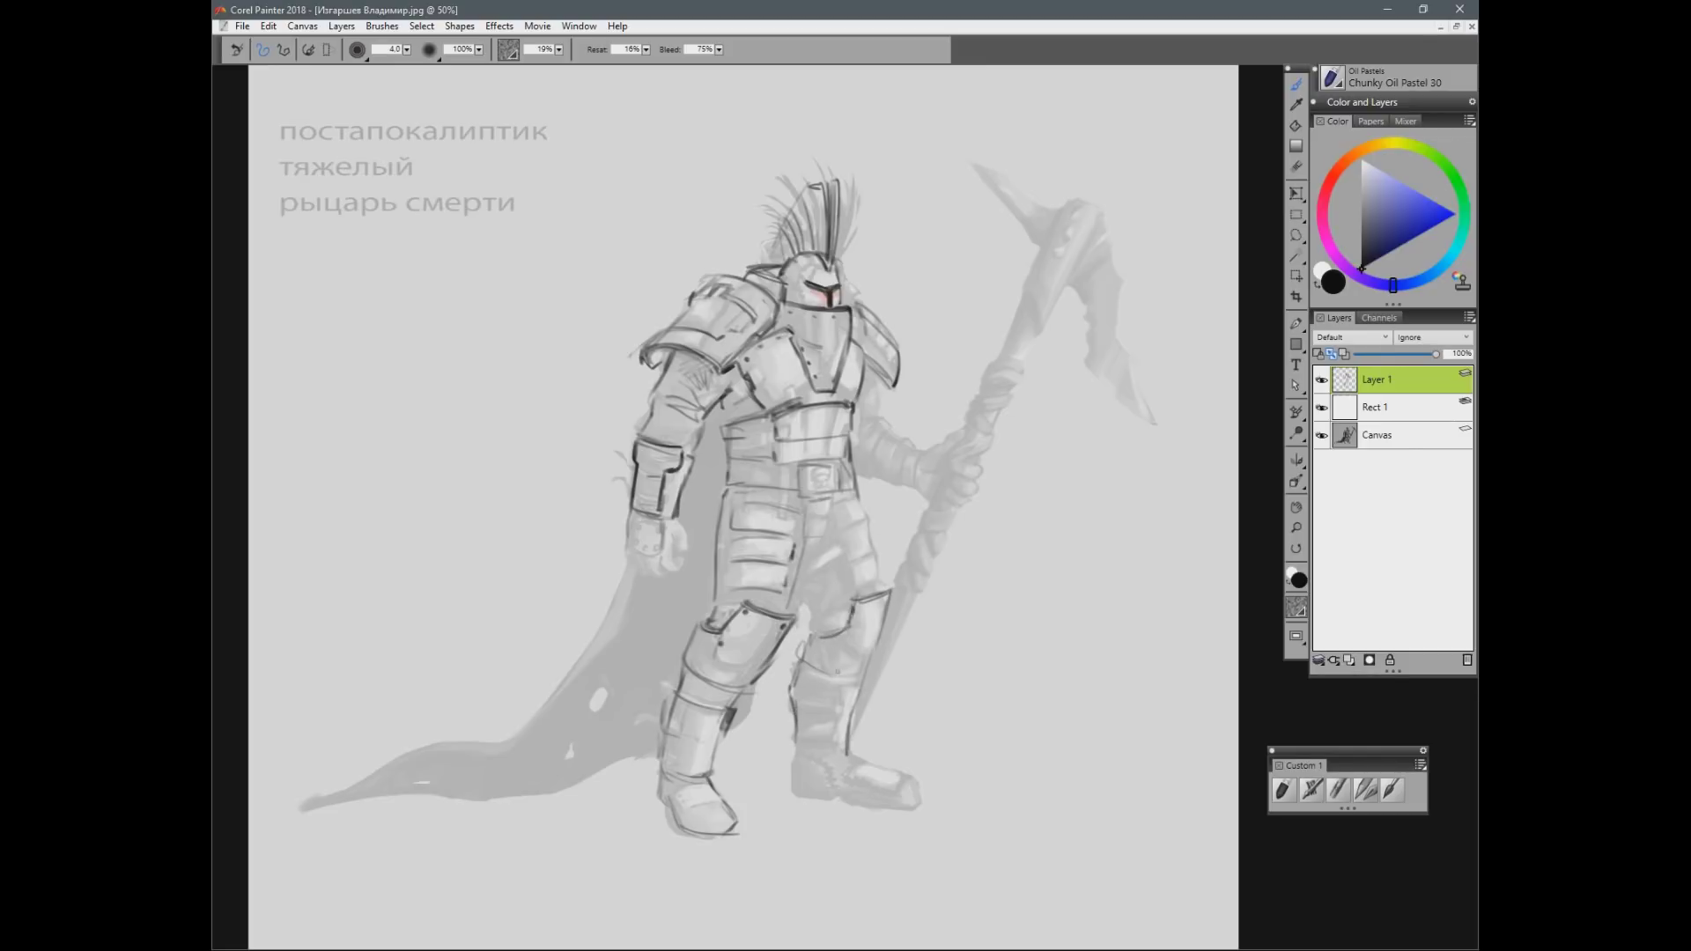
Step: Sketch a wide pouch hanging from the belt over the near hip
{"action": "left_click", "coordinate": [793, 473]}
{"action": "key", "text": "ctrl+z"}
{"action": "key", "text": "ctrl+z"}
{"action": "left_click_drag", "start_coordinate": [708, 480], "coordinate": [695, 510]}
{"action": "mouse_move", "coordinate": [696, 510]}
{"action": "left_mouse_down"}
{"action": "mouse_move", "coordinate": [724, 519]}
{"action": "mouse_move", "coordinate": [784, 493]}
{"action": "mouse_move", "coordinate": [750, 536]}
{"action": "left_mouse_up"}
{"action": "left_click_drag", "start_coordinate": [799, 482], "coordinate": [757, 537]}
{"action": "left_click_drag", "start_coordinate": [729, 472], "coordinate": [700, 528]}
{"action": "key", "text": "n"}
{"action": "key", "text": "b"}
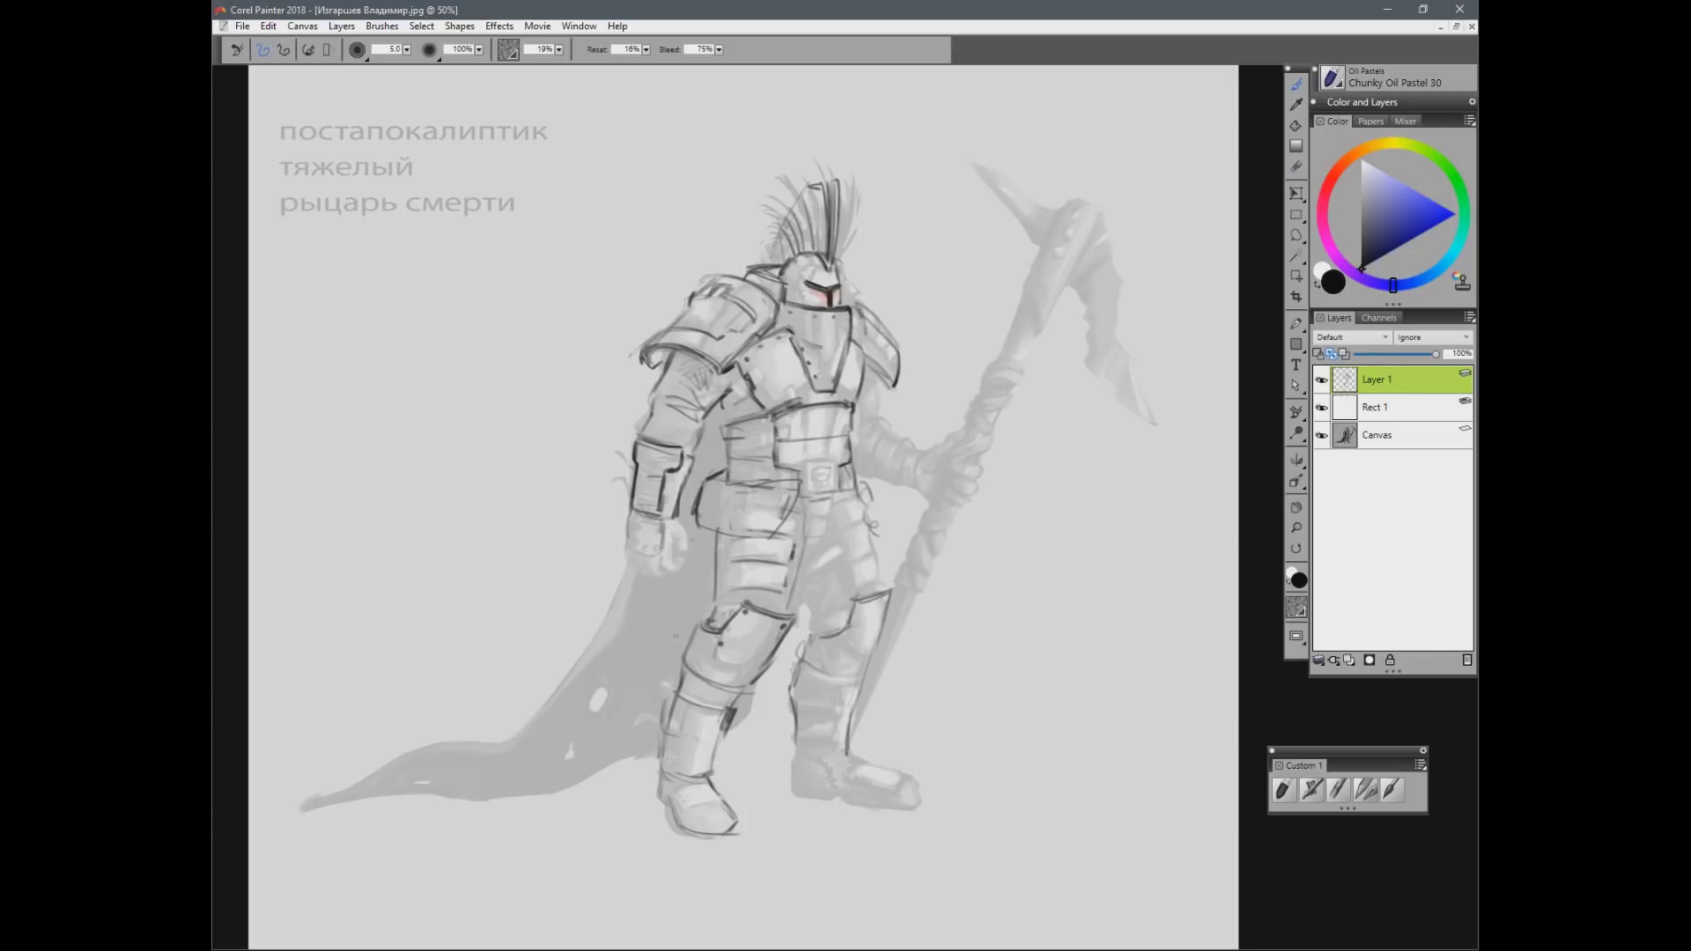
Step: Sketch a curved shape rising above the near pauldron and darken the outer edge of the near knee armour
{"action": "left_click_drag", "start_coordinate": [674, 264], "coordinate": [737, 277]}
{"action": "mouse_move", "coordinate": [692, 263]}
{"action": "left_mouse_down"}
{"action": "mouse_move", "coordinate": [708, 283]}
{"action": "mouse_move", "coordinate": [738, 270]}
{"action": "left_mouse_up"}
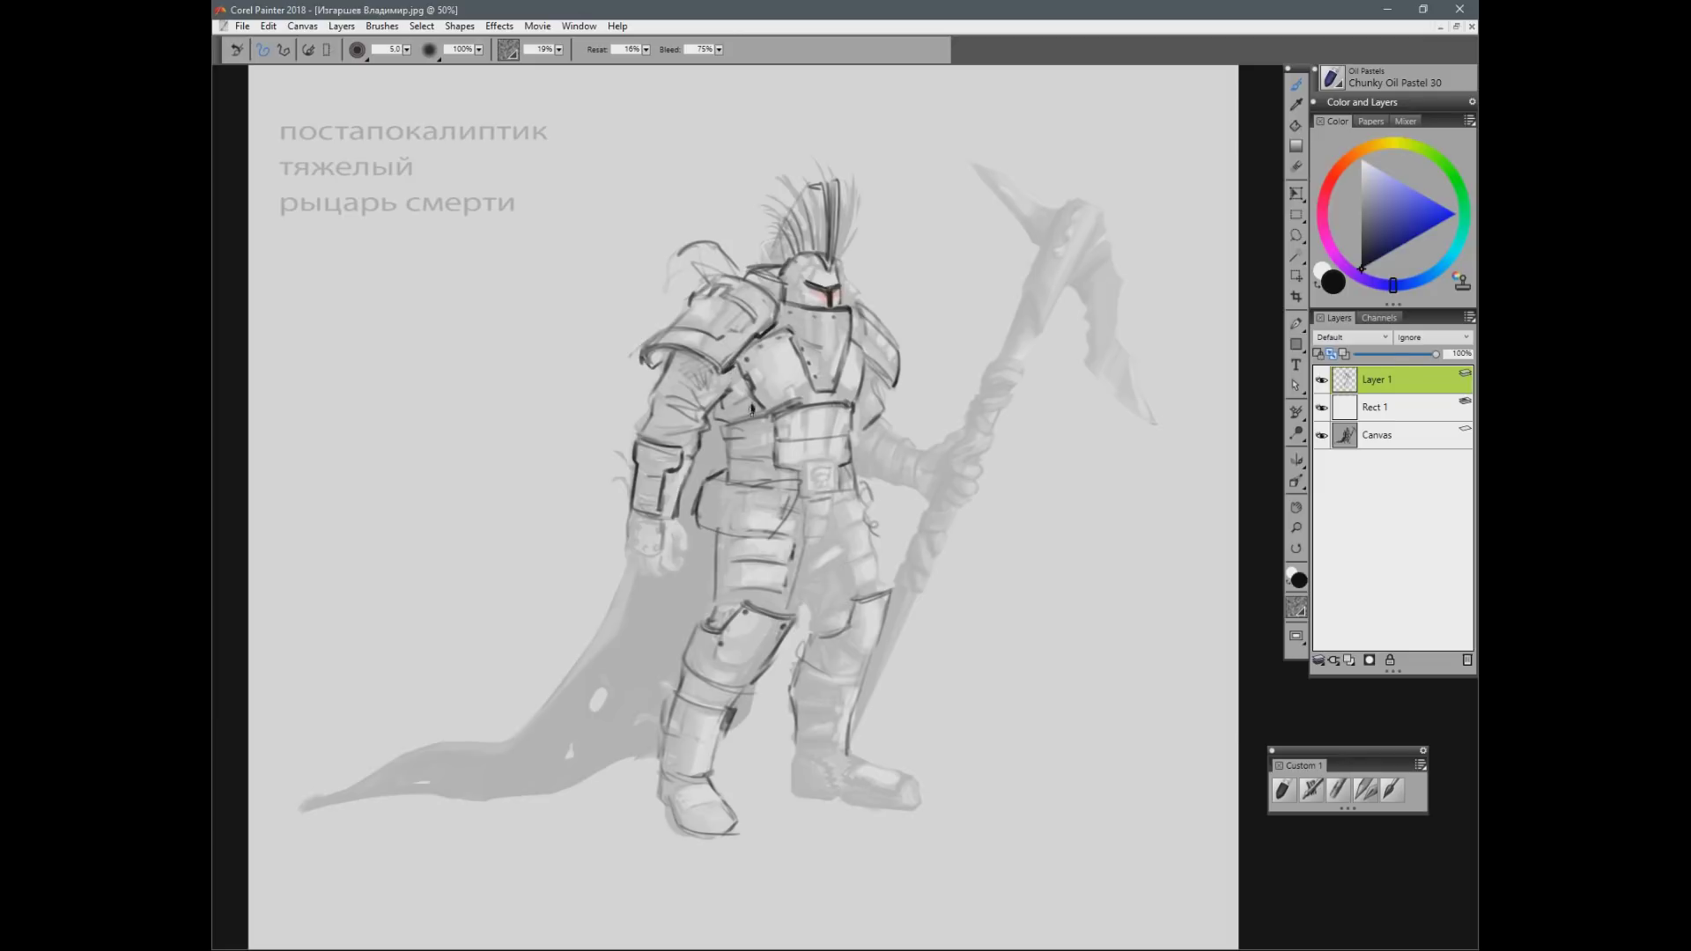
{"action": "mouse_move", "coordinate": [750, 619]}
{"action": "left_mouse_down"}
{"action": "mouse_move", "coordinate": [700, 631]}
{"action": "mouse_move", "coordinate": [662, 735]}
{"action": "mouse_move", "coordinate": [738, 696]}
{"action": "mouse_move", "coordinate": [663, 692]}
{"action": "left_mouse_up"}
{"action": "left_click_drag", "start_coordinate": [678, 257], "coordinate": [704, 244]}
{"action": "left_click_drag", "start_coordinate": [784, 313], "coordinate": [797, 308]}
{"action": "key", "text": "ctrl+z"}
{"action": "key", "text": "ctrl+z"}
{"action": "key", "text": "ctrl+z"}
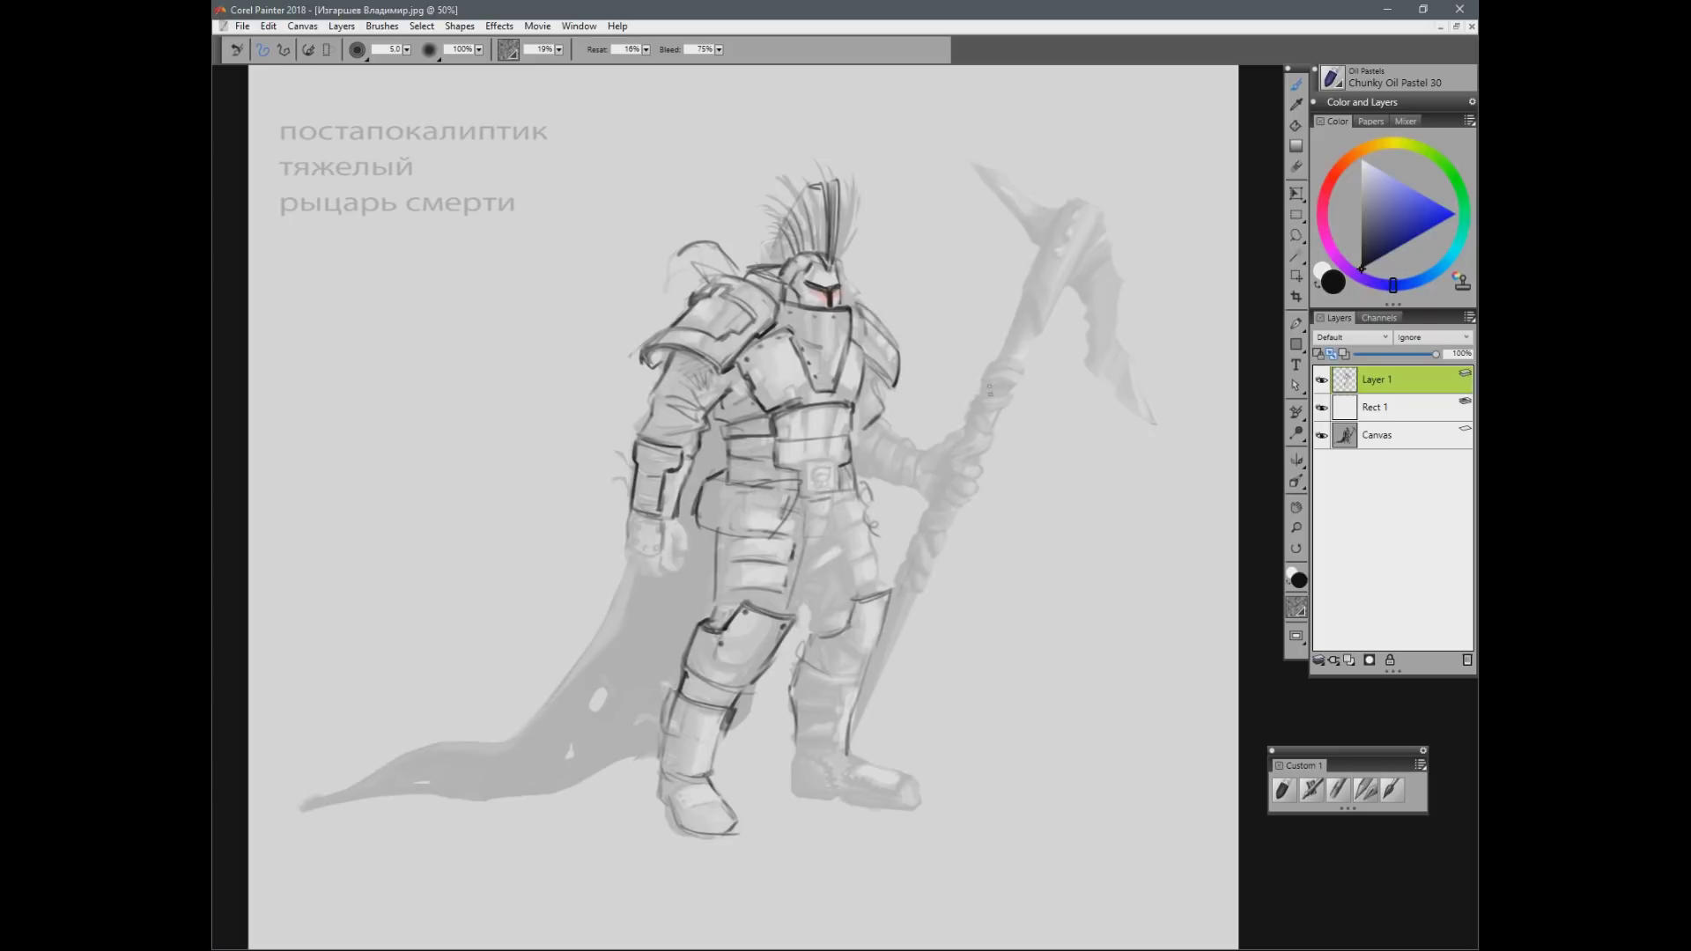
Step: Redraw the staff as a long straight weapon shaft with a rounded, riveted head, cleaning up its edges
{"action": "mouse_move", "coordinate": [1005, 351]}
{"action": "left_mouse_down"}
{"action": "mouse_move", "coordinate": [891, 606]}
{"action": "mouse_move", "coordinate": [891, 650]}
{"action": "left_mouse_up"}
{"action": "left_click_drag", "start_coordinate": [1061, 287], "coordinate": [1102, 324]}
{"action": "key", "text": "ctrl+z"}
{"action": "mouse_move", "coordinate": [1060, 213]}
{"action": "left_mouse_down"}
{"action": "mouse_move", "coordinate": [1028, 289]}
{"action": "mouse_move", "coordinate": [1039, 328]}
{"action": "mouse_move", "coordinate": [1095, 227]}
{"action": "mouse_move", "coordinate": [1079, 200]}
{"action": "mouse_move", "coordinate": [1089, 233]}
{"action": "mouse_move", "coordinate": [1071, 226]}
{"action": "mouse_move", "coordinate": [1059, 247]}
{"action": "mouse_move", "coordinate": [1071, 225]}
{"action": "mouse_move", "coordinate": [980, 457]}
{"action": "left_mouse_up"}
{"action": "key", "text": "n"}
{"action": "key", "text": "b"}
{"action": "key", "text": "n"}
{"action": "mouse_move", "coordinate": [1021, 363]}
{"action": "left_mouse_down"}
{"action": "mouse_move", "coordinate": [947, 551]}
{"action": "mouse_move", "coordinate": [980, 458]}
{"action": "left_mouse_up"}
{"action": "key", "text": "b"}
{"action": "left_click_drag", "start_coordinate": [1019, 369], "coordinate": [967, 505]}
{"action": "left_click_drag", "start_coordinate": [1026, 302], "coordinate": [1002, 357]}
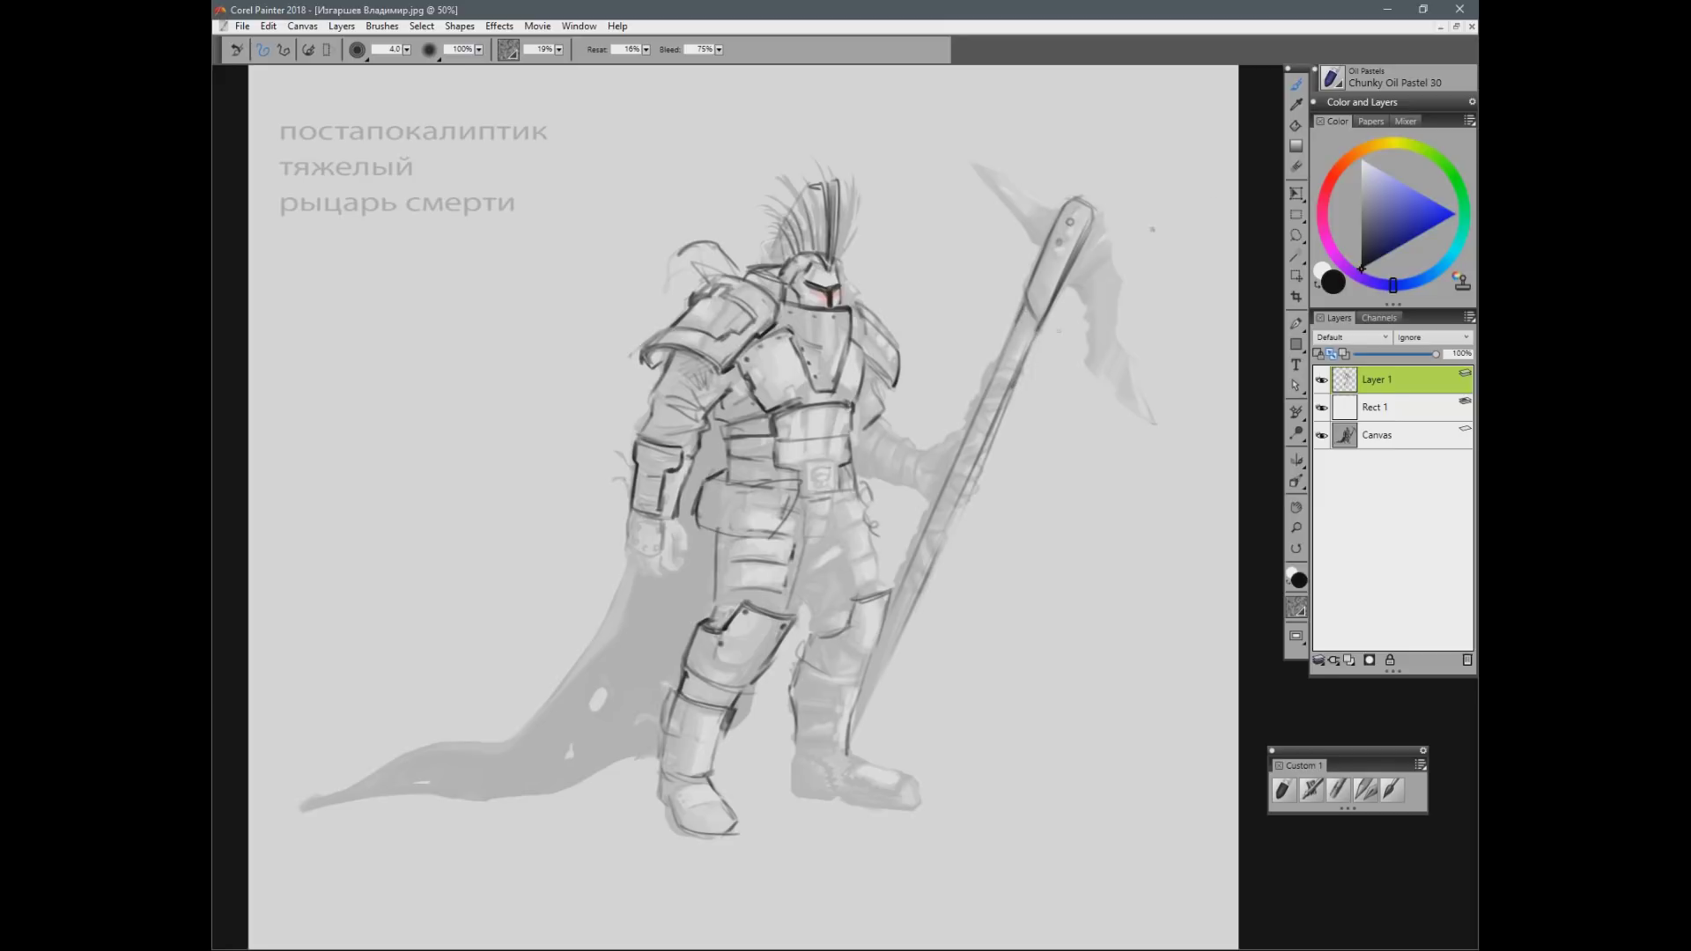
Step: Sketch a broad axe blade on the outer side of the shaft's head
{"action": "left_click_drag", "start_coordinate": [1061, 287], "coordinate": [1083, 317]}
{"action": "left_click_drag", "start_coordinate": [1013, 187], "coordinate": [1136, 265]}
{"action": "key", "text": "ctrl+z"}
{"action": "mouse_move", "coordinate": [1018, 195]}
{"action": "left_mouse_down"}
{"action": "mouse_move", "coordinate": [1127, 259]}
{"action": "mouse_move", "coordinate": [1128, 279]}
{"action": "left_mouse_up"}
{"action": "key", "text": "n"}
{"action": "key", "text": "b"}
{"action": "mouse_move", "coordinate": [1092, 295]}
{"action": "left_mouse_down"}
{"action": "mouse_move", "coordinate": [1099, 337]}
{"action": "mouse_move", "coordinate": [1103, 315]}
{"action": "mouse_move", "coordinate": [1089, 302]}
{"action": "mouse_move", "coordinate": [1107, 374]}
{"action": "left_mouse_up"}
{"action": "mouse_move", "coordinate": [1127, 260]}
{"action": "left_mouse_down"}
{"action": "mouse_move", "coordinate": [1143, 324]}
{"action": "mouse_move", "coordinate": [1175, 271]}
{"action": "mouse_move", "coordinate": [1103, 402]}
{"action": "left_mouse_up"}
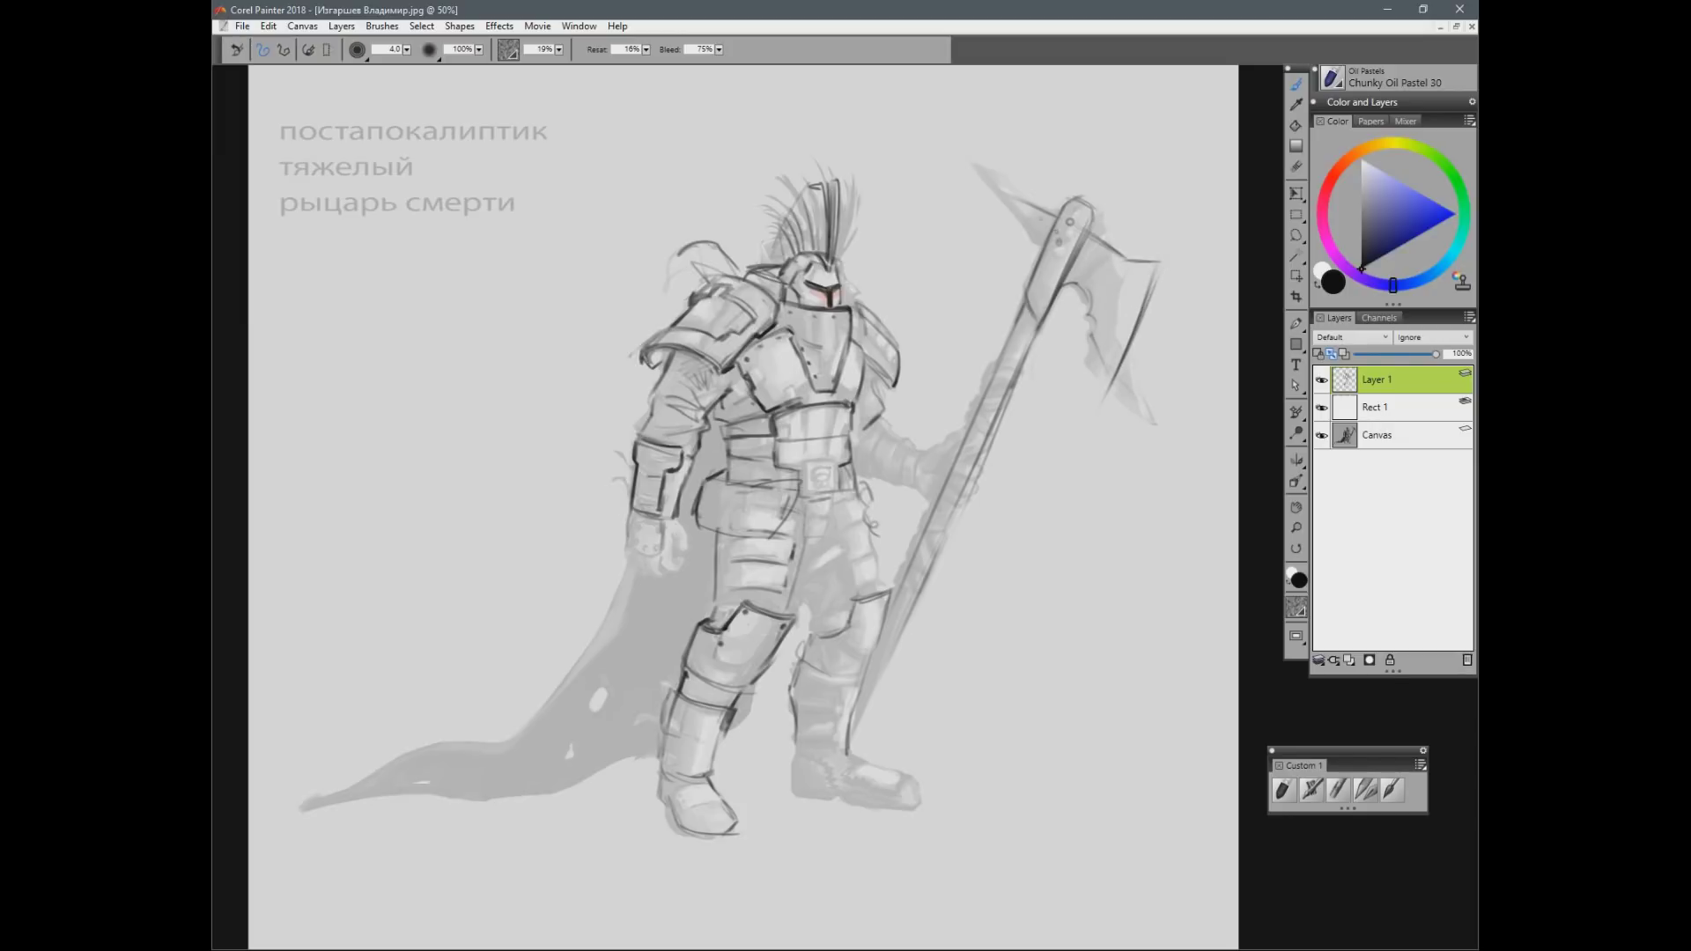
Step: Darken the axe blade's upper and cutting edges and add a pointed spike on the opposite side
{"action": "mouse_move", "coordinate": [1044, 213]}
{"action": "left_mouse_down"}
{"action": "mouse_move", "coordinate": [986, 201]}
{"action": "mouse_move", "coordinate": [1037, 249]}
{"action": "mouse_move", "coordinate": [1021, 227]}
{"action": "mouse_move", "coordinate": [1158, 263]}
{"action": "left_mouse_up"}
{"action": "mouse_move", "coordinate": [1156, 266]}
{"action": "left_mouse_down"}
{"action": "mouse_move", "coordinate": [1094, 347]}
{"action": "mouse_move", "coordinate": [1132, 346]}
{"action": "mouse_move", "coordinate": [1104, 398]}
{"action": "left_mouse_up"}
{"action": "key", "text": "n"}
{"action": "key", "text": "b"}
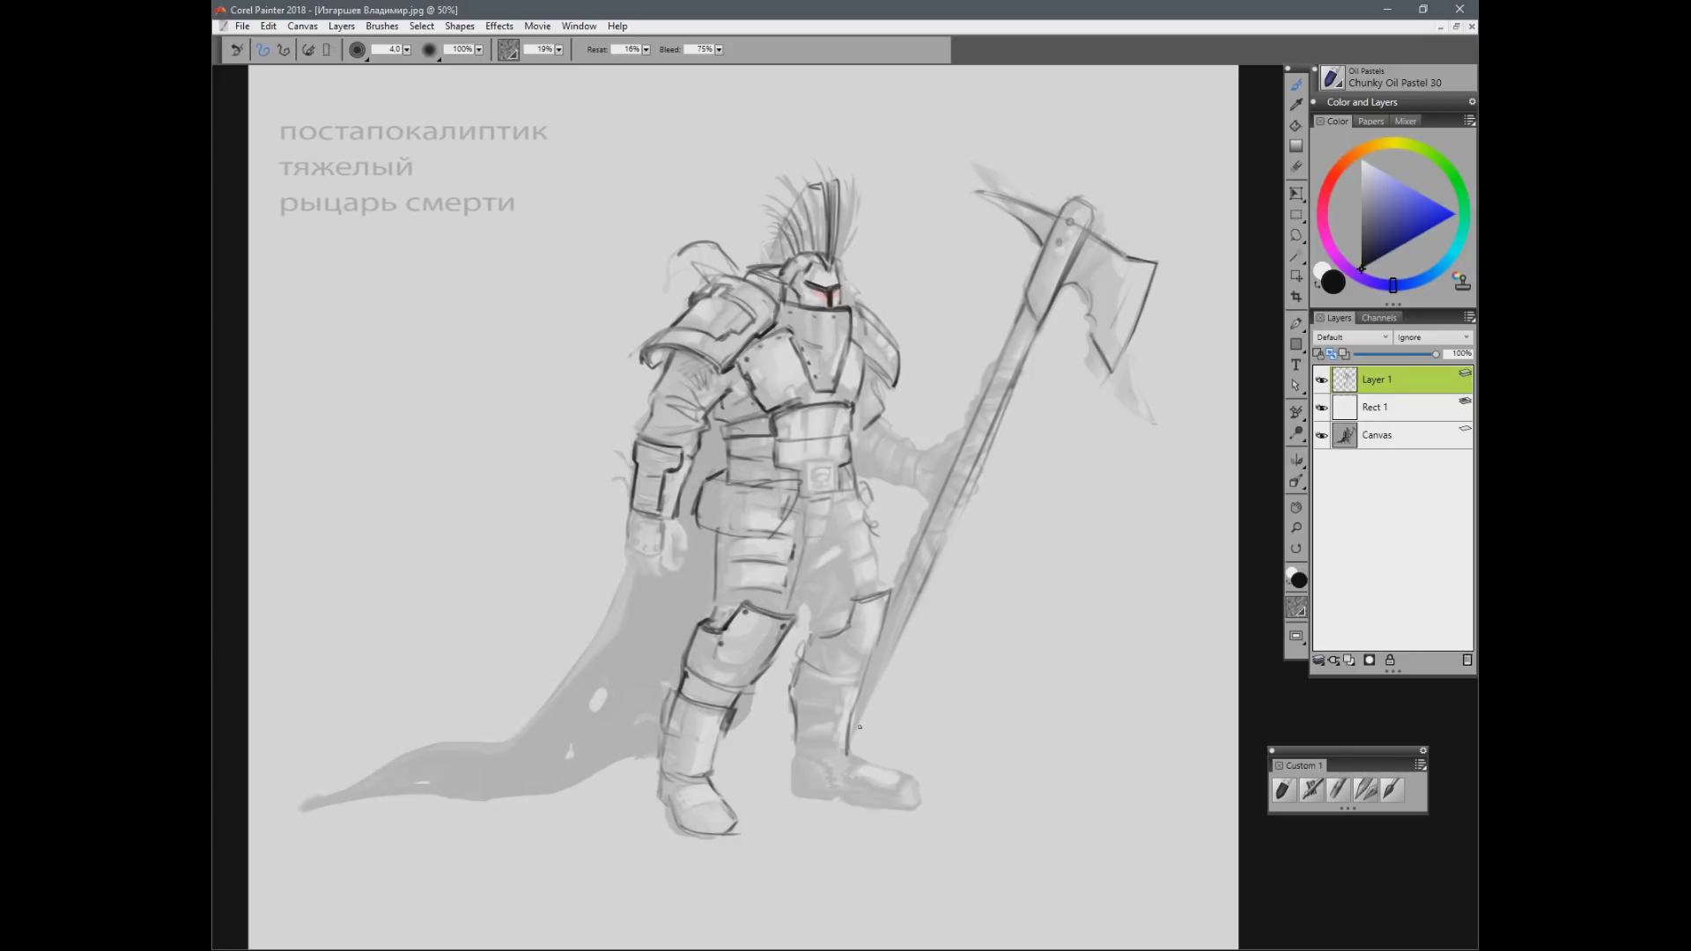
{"action": "left_click_drag", "start_coordinate": [1060, 259], "coordinate": [1122, 342]}
{"action": "mouse_move", "coordinate": [1079, 248]}
{"action": "left_mouse_down"}
{"action": "mouse_move", "coordinate": [1122, 329]}
{"action": "mouse_move", "coordinate": [1159, 305]}
{"action": "mouse_move", "coordinate": [1097, 241]}
{"action": "mouse_move", "coordinate": [1187, 277]}
{"action": "mouse_move", "coordinate": [1103, 337]}
{"action": "mouse_move", "coordinate": [1127, 293]}
{"action": "mouse_move", "coordinate": [1091, 323]}
{"action": "mouse_move", "coordinate": [1059, 295]}
{"action": "left_mouse_up"}
{"action": "key", "text": "ctrl+z"}
{"action": "key", "text": "ctrl+z"}
{"action": "key", "text": "ctrl+minus"}
{"action": "key", "text": "ctrl+plus"}
Step: Outline the far forearm reaching toward the axe shaft and clean up the blade's inner area with the eraser
{"action": "mouse_move", "coordinate": [880, 425]}
{"action": "left_mouse_down"}
{"action": "mouse_move", "coordinate": [856, 460]}
{"action": "mouse_move", "coordinate": [916, 476]}
{"action": "left_mouse_up"}
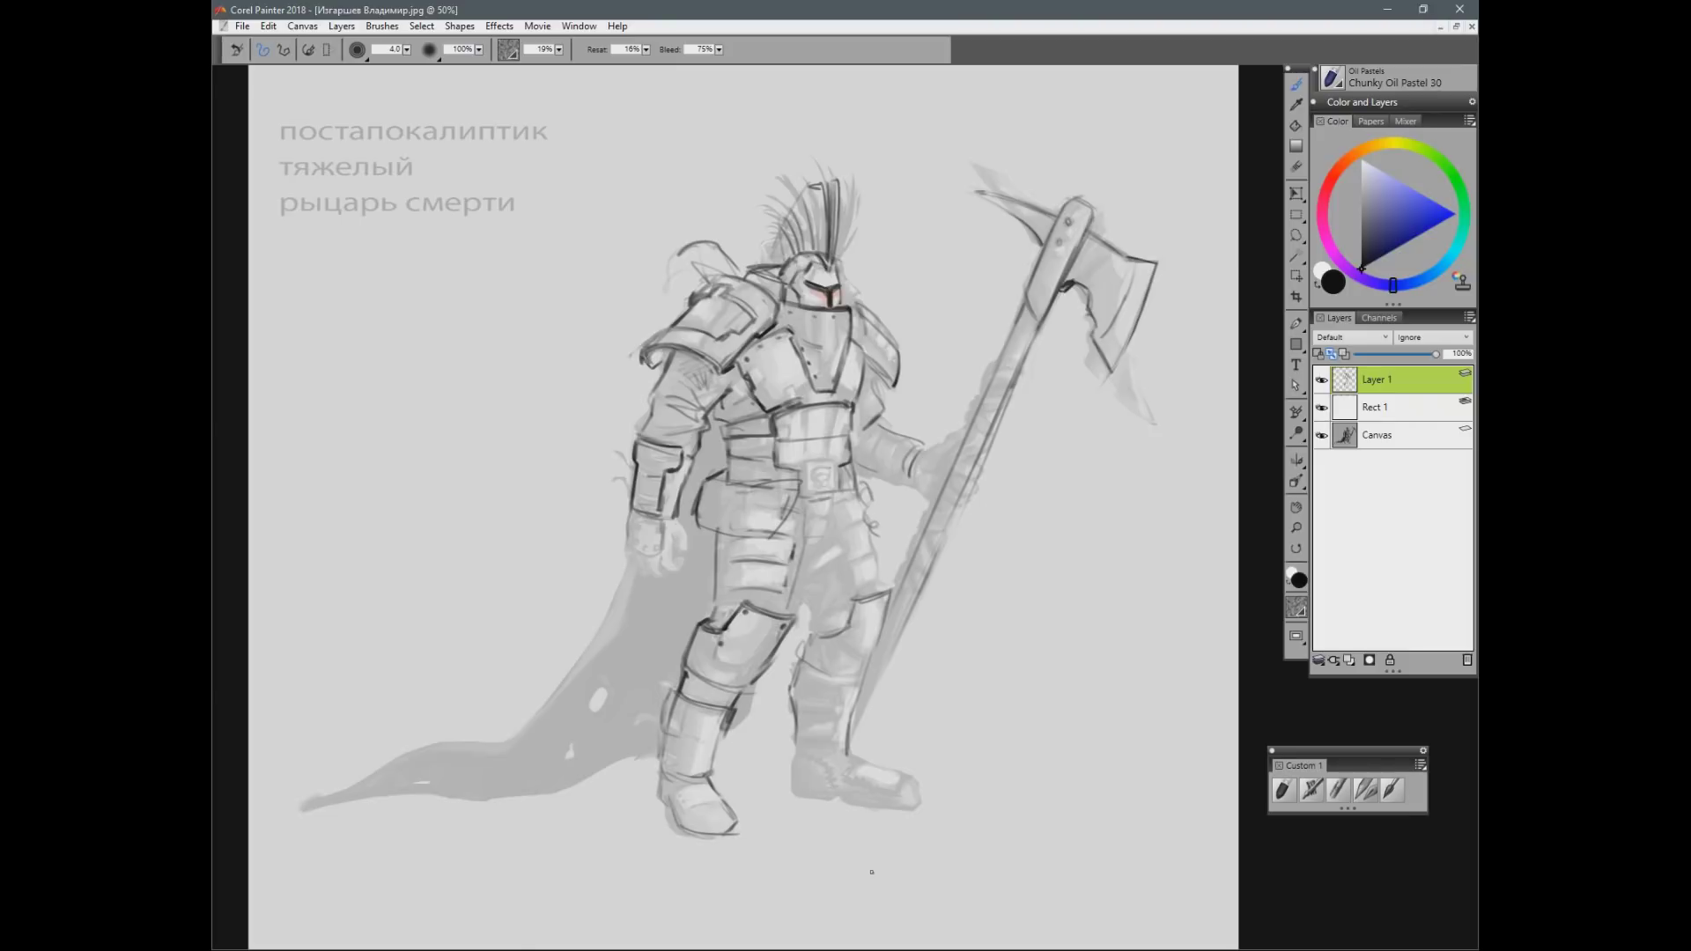
{"action": "key", "text": "n"}
{"action": "mouse_move", "coordinate": [1080, 283]}
{"action": "left_mouse_down"}
{"action": "mouse_move", "coordinate": [1090, 340]}
{"action": "mouse_move", "coordinate": [1093, 253]}
{"action": "mouse_move", "coordinate": [1082, 281]}
{"action": "mouse_move", "coordinate": [1111, 269]}
{"action": "mouse_move", "coordinate": [1106, 286]}
{"action": "mouse_move", "coordinate": [1093, 258]}
{"action": "mouse_move", "coordinate": [1068, 281]}
{"action": "mouse_move", "coordinate": [1103, 253]}
{"action": "left_mouse_up"}
{"action": "key", "text": "b"}
{"action": "key", "text": "ctrl+minus"}
{"action": "key", "text": "ctrl+minus"}
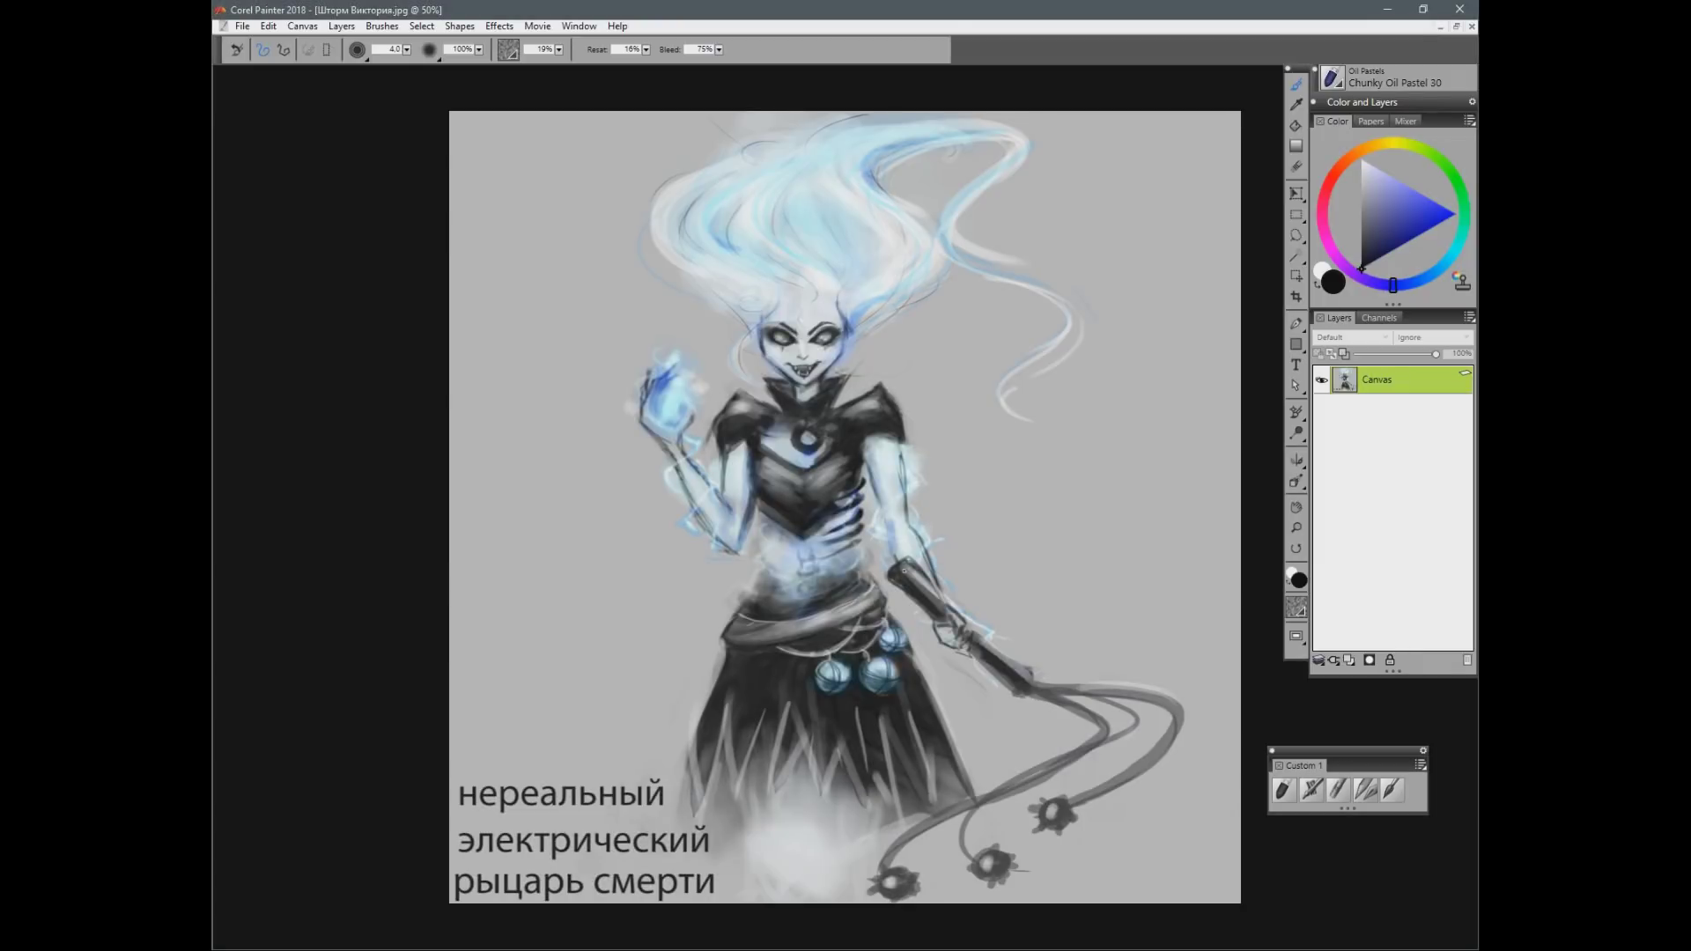
Step: Switch to the electric death knight illustration and cover it with a light rectangle layer at 78% opacity
{"action": "left_click", "coordinate": [1296, 344]}
{"action": "mouse_move", "coordinate": [450, 112]}
{"action": "left_mouse_down"}
{"action": "mouse_move", "coordinate": [1182, 881]}
{"action": "mouse_move", "coordinate": [1241, 903]}
{"action": "left_mouse_up"}
{"action": "left_click_drag", "start_coordinate": [1412, 354], "coordinate": [1418, 354]}
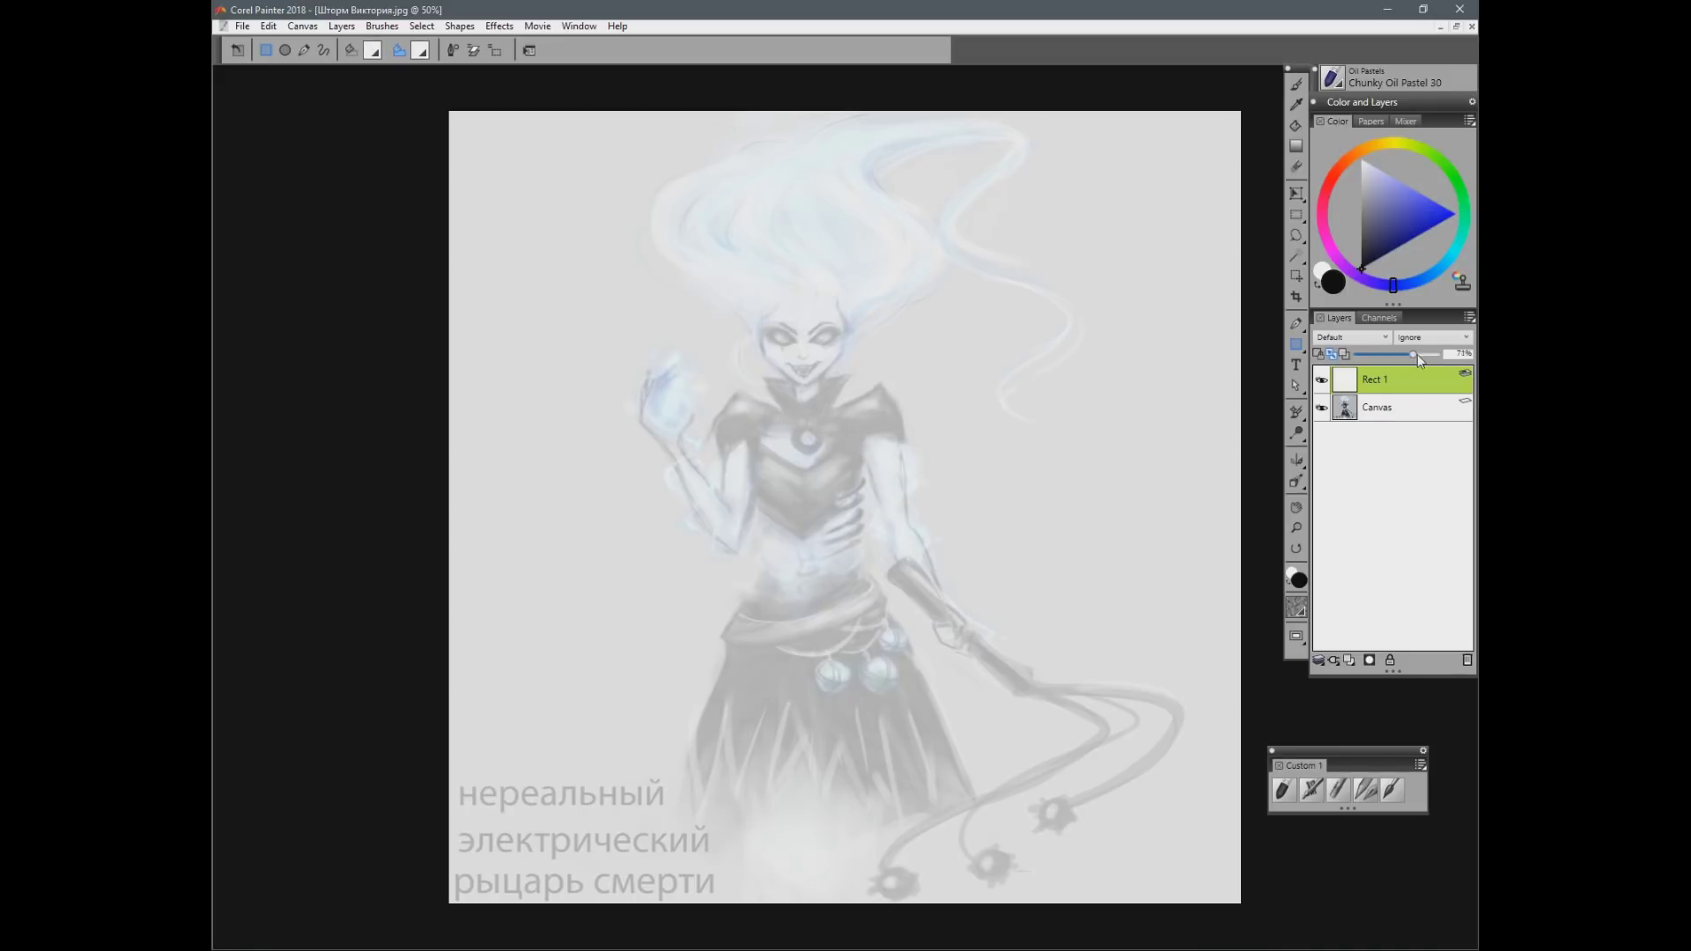
{"action": "key", "text": "b"}
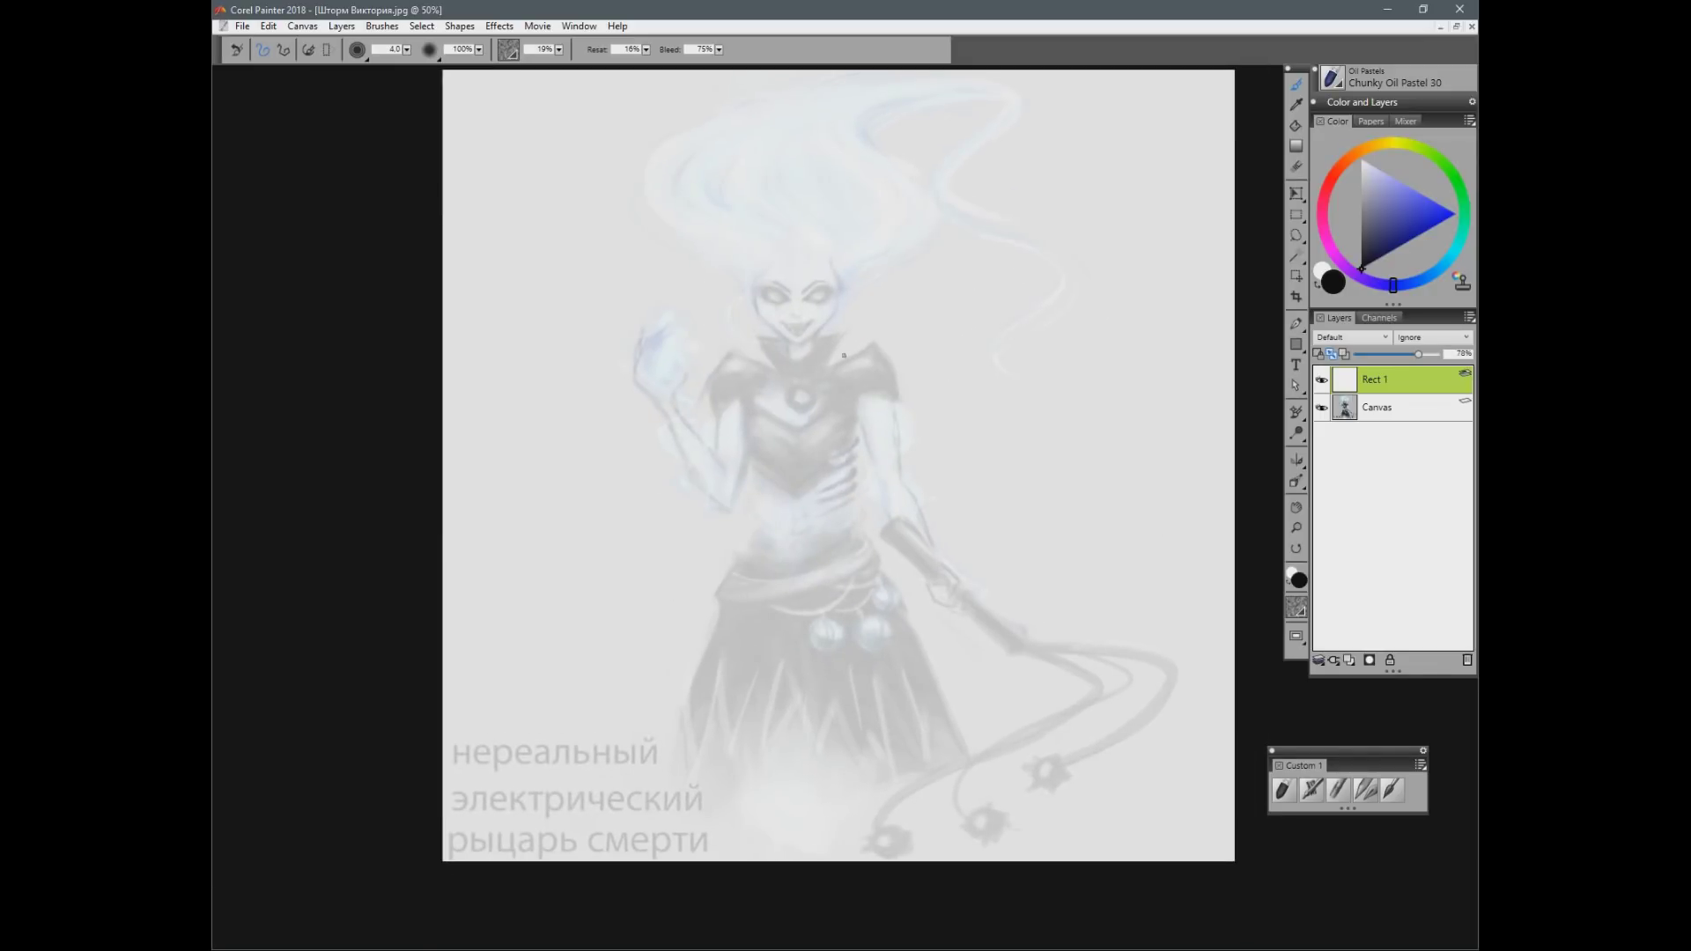
Step: Add a new layer above the light rectangle for the electric death knight's redesign sketch
{"action": "key", "text": "ctrl+shift+n"}
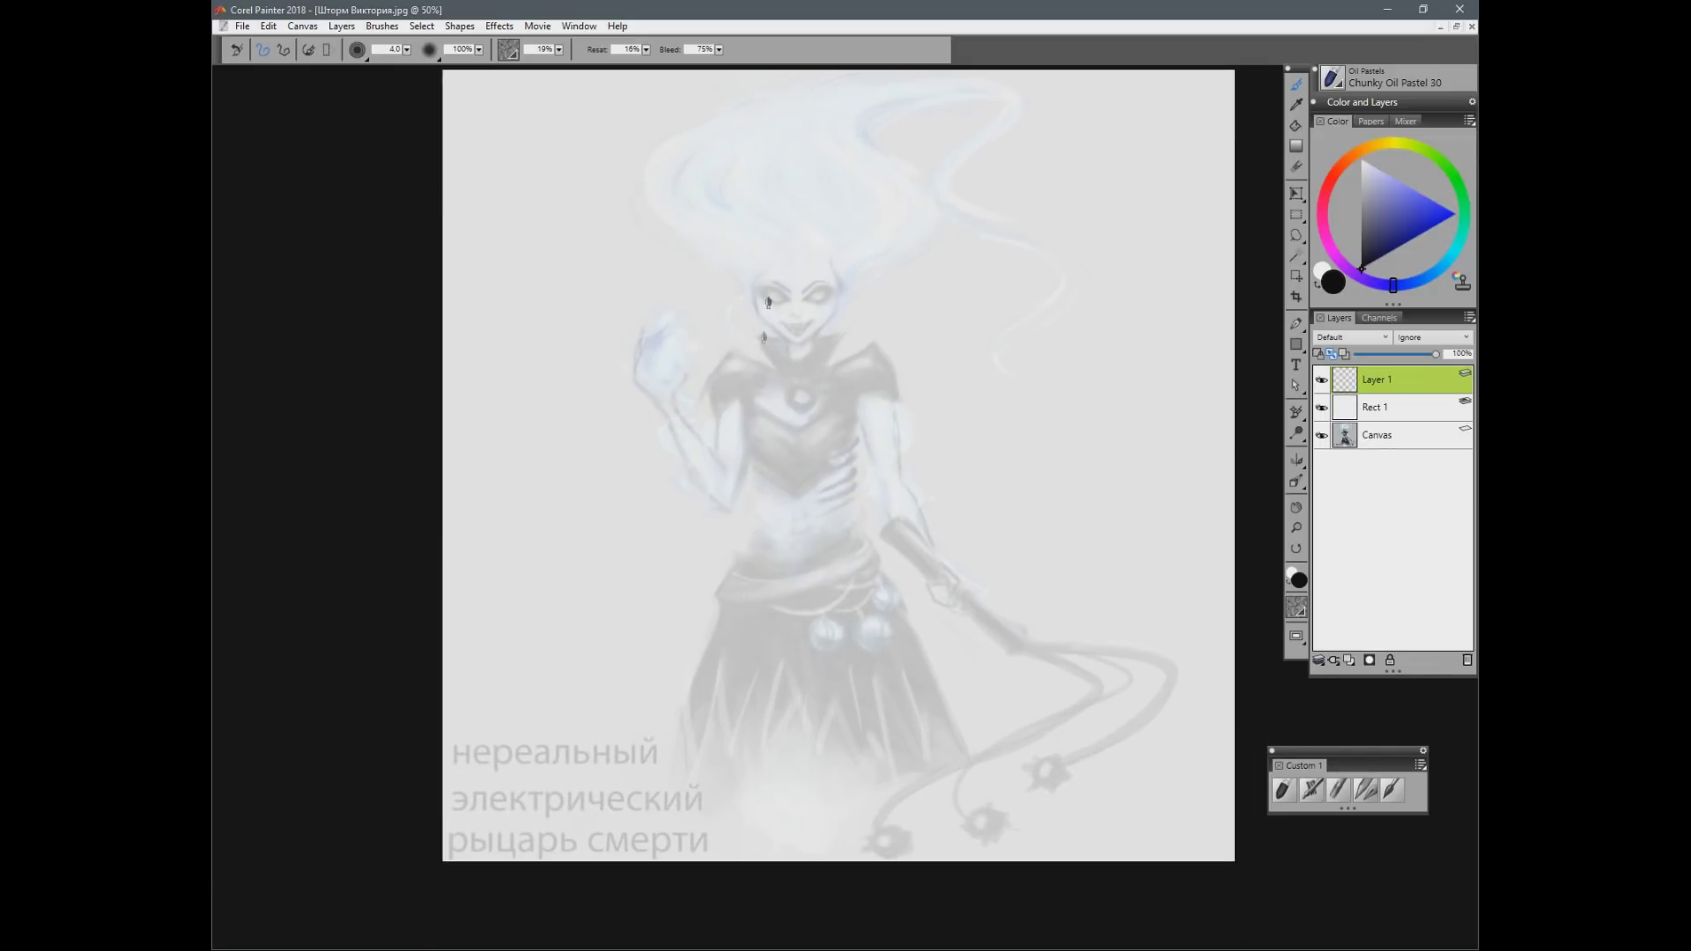
{"action": "mouse_move", "coordinate": [773, 199]}
{"action": "left_mouse_down"}
{"action": "mouse_move", "coordinate": [761, 276]}
{"action": "mouse_move", "coordinate": [762, 240]}
{"action": "mouse_move", "coordinate": [784, 313]}
{"action": "left_mouse_up"}
{"action": "left_click_drag", "start_coordinate": [763, 252], "coordinate": [791, 323]}
{"action": "key", "text": "ctrl+z"}
{"action": "key", "text": "ctrl+z"}
{"action": "key", "text": "ctrl+z"}
{"action": "left_click_drag", "start_coordinate": [799, 215], "coordinate": [787, 834]}
{"action": "key", "text": "ctrl+z"}
Step: Outline a narrow angular face with a pointed chin, a high swept cheek line and a long neck over the original head
{"action": "mouse_move", "coordinate": [872, 231]}
{"action": "left_mouse_down"}
{"action": "mouse_move", "coordinate": [797, 291]}
{"action": "mouse_move", "coordinate": [832, 334]}
{"action": "left_mouse_up"}
{"action": "left_click_drag", "start_coordinate": [870, 247], "coordinate": [829, 353]}
{"action": "mouse_move", "coordinate": [757, 264]}
{"action": "left_mouse_down"}
{"action": "mouse_move", "coordinate": [802, 360]}
{"action": "mouse_move", "coordinate": [808, 327]}
{"action": "mouse_move", "coordinate": [809, 371]}
{"action": "mouse_move", "coordinate": [765, 333]}
{"action": "mouse_move", "coordinate": [791, 394]}
{"action": "left_mouse_up"}
{"action": "mouse_move", "coordinate": [808, 321]}
{"action": "left_mouse_down"}
{"action": "mouse_move", "coordinate": [871, 233]}
{"action": "mouse_move", "coordinate": [831, 386]}
{"action": "mouse_move", "coordinate": [794, 352]}
{"action": "mouse_move", "coordinate": [810, 344]}
{"action": "left_mouse_up"}
{"action": "key", "text": "n"}
{"action": "key", "text": "b"}
{"action": "mouse_move", "coordinate": [764, 289]}
{"action": "left_mouse_down"}
{"action": "mouse_move", "coordinate": [794, 353]}
{"action": "mouse_move", "coordinate": [751, 318]}
{"action": "left_mouse_up"}
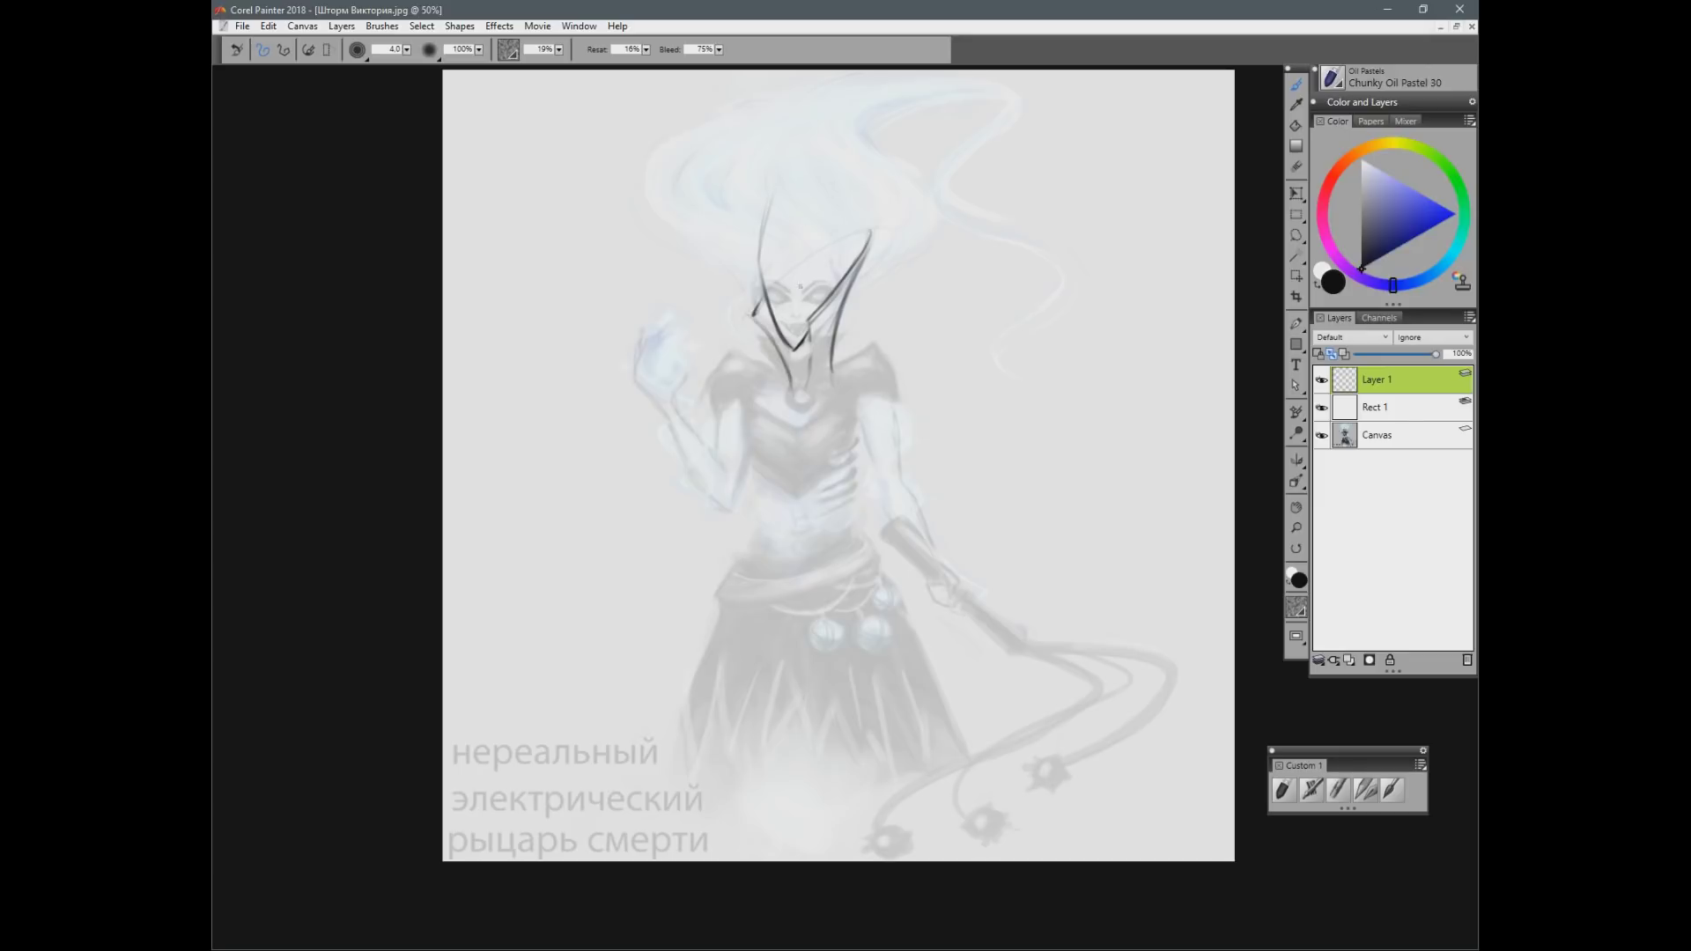
Step: Sketch the swept-back hairline, slanted eye, nose, mouth and pointed ear on the face
{"action": "left_click_drag", "start_coordinate": [784, 182], "coordinate": [759, 261]}
{"action": "mouse_move", "coordinate": [841, 212]}
{"action": "left_mouse_down"}
{"action": "mouse_move", "coordinate": [830, 293]}
{"action": "mouse_move", "coordinate": [854, 243]}
{"action": "mouse_move", "coordinate": [833, 287]}
{"action": "mouse_move", "coordinate": [774, 285]}
{"action": "mouse_move", "coordinate": [810, 261]}
{"action": "left_mouse_up"}
{"action": "left_click_drag", "start_coordinate": [784, 324], "coordinate": [802, 310]}
{"action": "mouse_move", "coordinate": [806, 187]}
{"action": "left_mouse_down"}
{"action": "mouse_move", "coordinate": [787, 253]}
{"action": "mouse_move", "coordinate": [887, 188]}
{"action": "mouse_move", "coordinate": [833, 136]}
{"action": "mouse_move", "coordinate": [858, 195]}
{"action": "mouse_move", "coordinate": [803, 257]}
{"action": "left_mouse_up"}
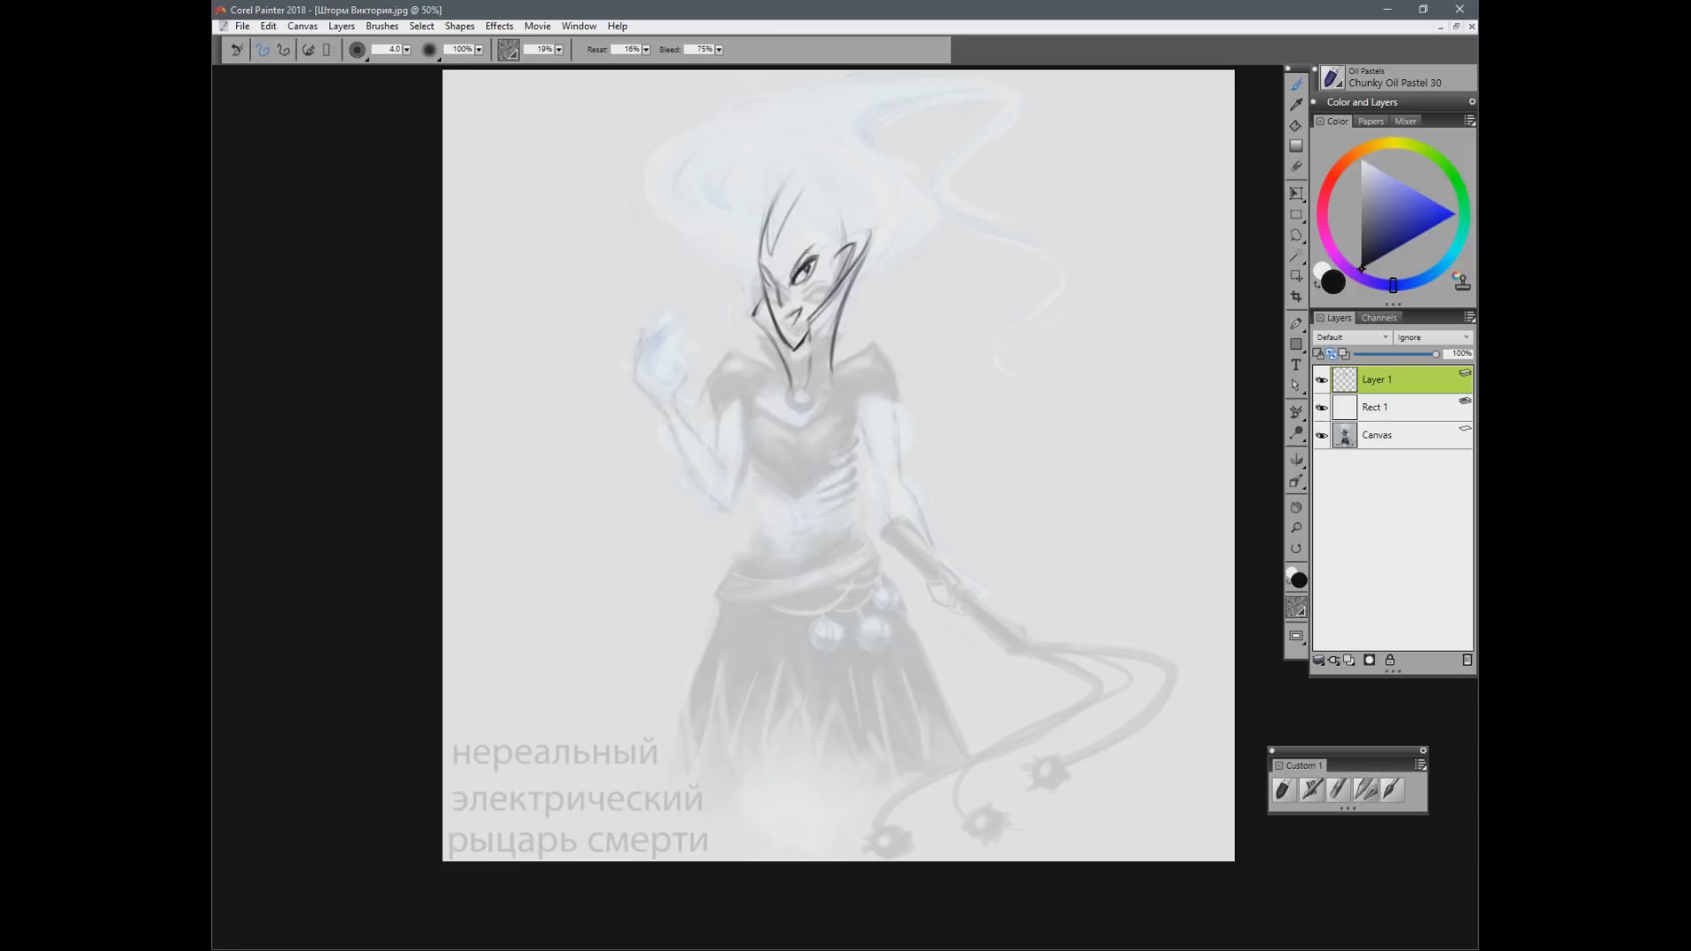
Step: Draw long looping hair strands sweeping up and back from the forehead and ear
{"action": "left_click_drag", "start_coordinate": [793, 172], "coordinate": [936, 145]}
{"action": "mouse_move", "coordinate": [756, 269]}
{"action": "left_mouse_down"}
{"action": "mouse_move", "coordinate": [775, 141]}
{"action": "mouse_move", "coordinate": [861, 88]}
{"action": "mouse_move", "coordinate": [933, 88]}
{"action": "left_mouse_up"}
{"action": "left_click_drag", "start_coordinate": [841, 232], "coordinate": [1046, 215]}
{"action": "mouse_move", "coordinate": [919, 216]}
{"action": "left_mouse_down"}
{"action": "mouse_move", "coordinate": [951, 104]}
{"action": "mouse_move", "coordinate": [1022, 265]}
{"action": "left_mouse_up"}
Step: Refine the eye, fill in the dark grinning mouth and add strands to the hairline and above the ear
{"action": "key", "text": "n"}
{"action": "mouse_move", "coordinate": [812, 254]}
{"action": "left_mouse_down"}
{"action": "mouse_move", "coordinate": [796, 297]}
{"action": "mouse_move", "coordinate": [776, 288]}
{"action": "mouse_move", "coordinate": [778, 312]}
{"action": "mouse_move", "coordinate": [820, 264]}
{"action": "left_mouse_up"}
{"action": "key", "text": "b"}
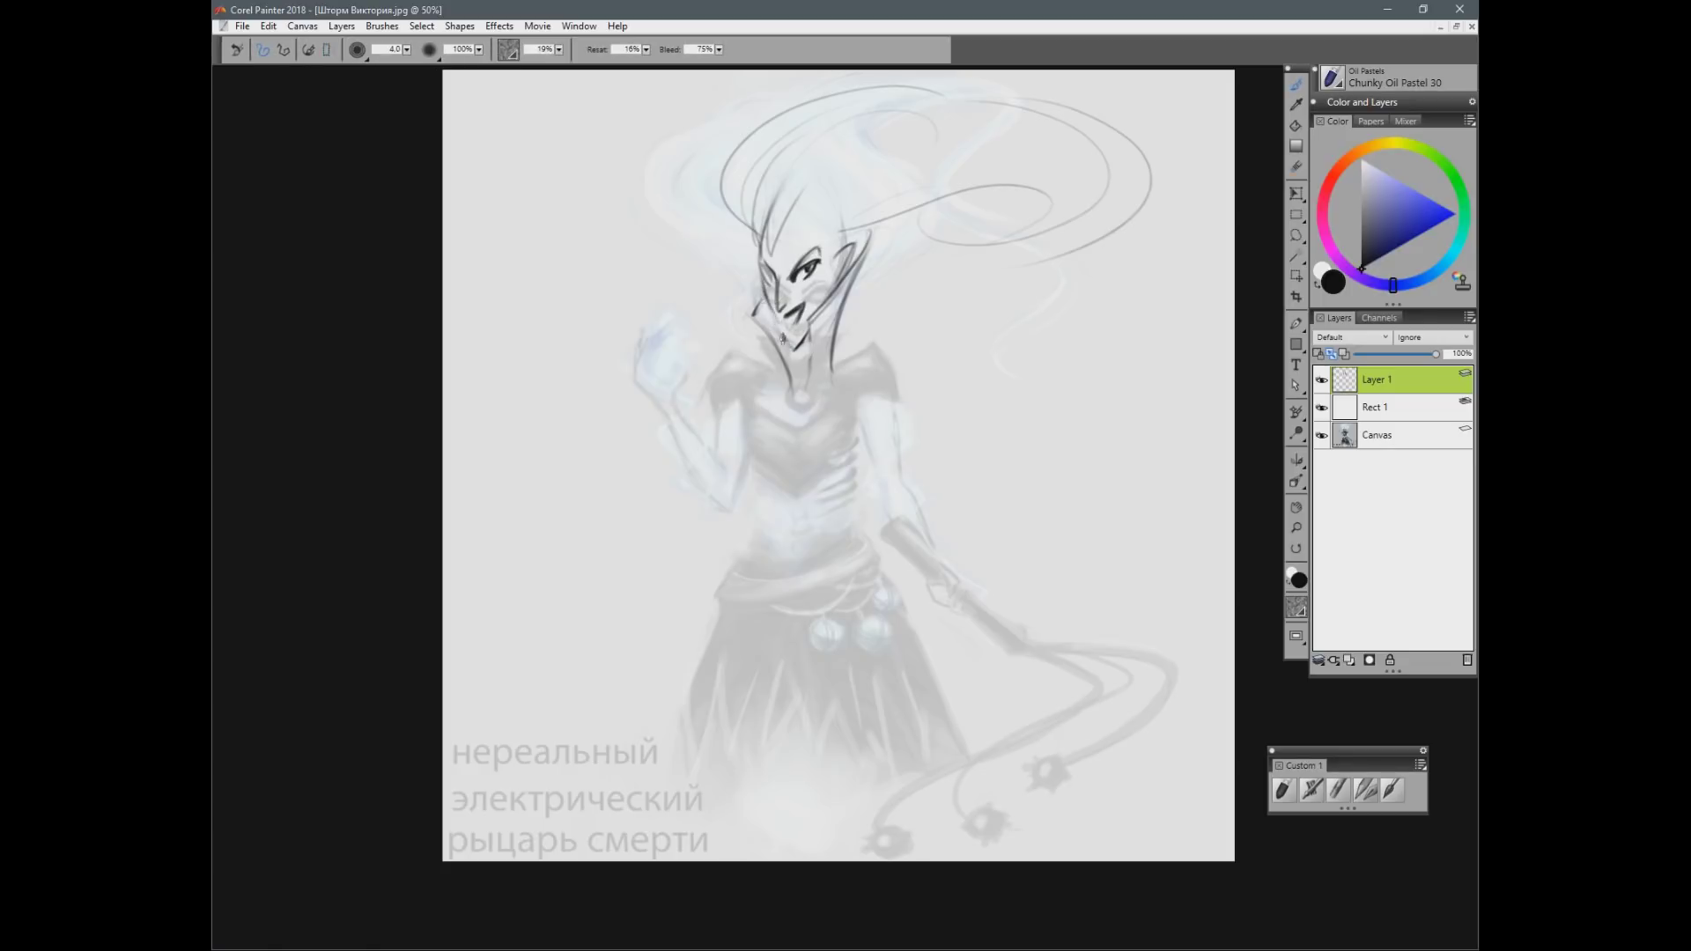
{"action": "left_click_drag", "start_coordinate": [781, 319], "coordinate": [791, 334]}
{"action": "key", "text": "ctrl+z"}
{"action": "mouse_move", "coordinate": [770, 236]}
{"action": "left_mouse_down"}
{"action": "mouse_move", "coordinate": [763, 251]}
{"action": "mouse_move", "coordinate": [893, 164]}
{"action": "left_mouse_up"}
{"action": "mouse_move", "coordinate": [828, 228]}
{"action": "left_mouse_down"}
{"action": "mouse_move", "coordinate": [836, 241]}
{"action": "mouse_move", "coordinate": [996, 185]}
{"action": "left_mouse_up"}
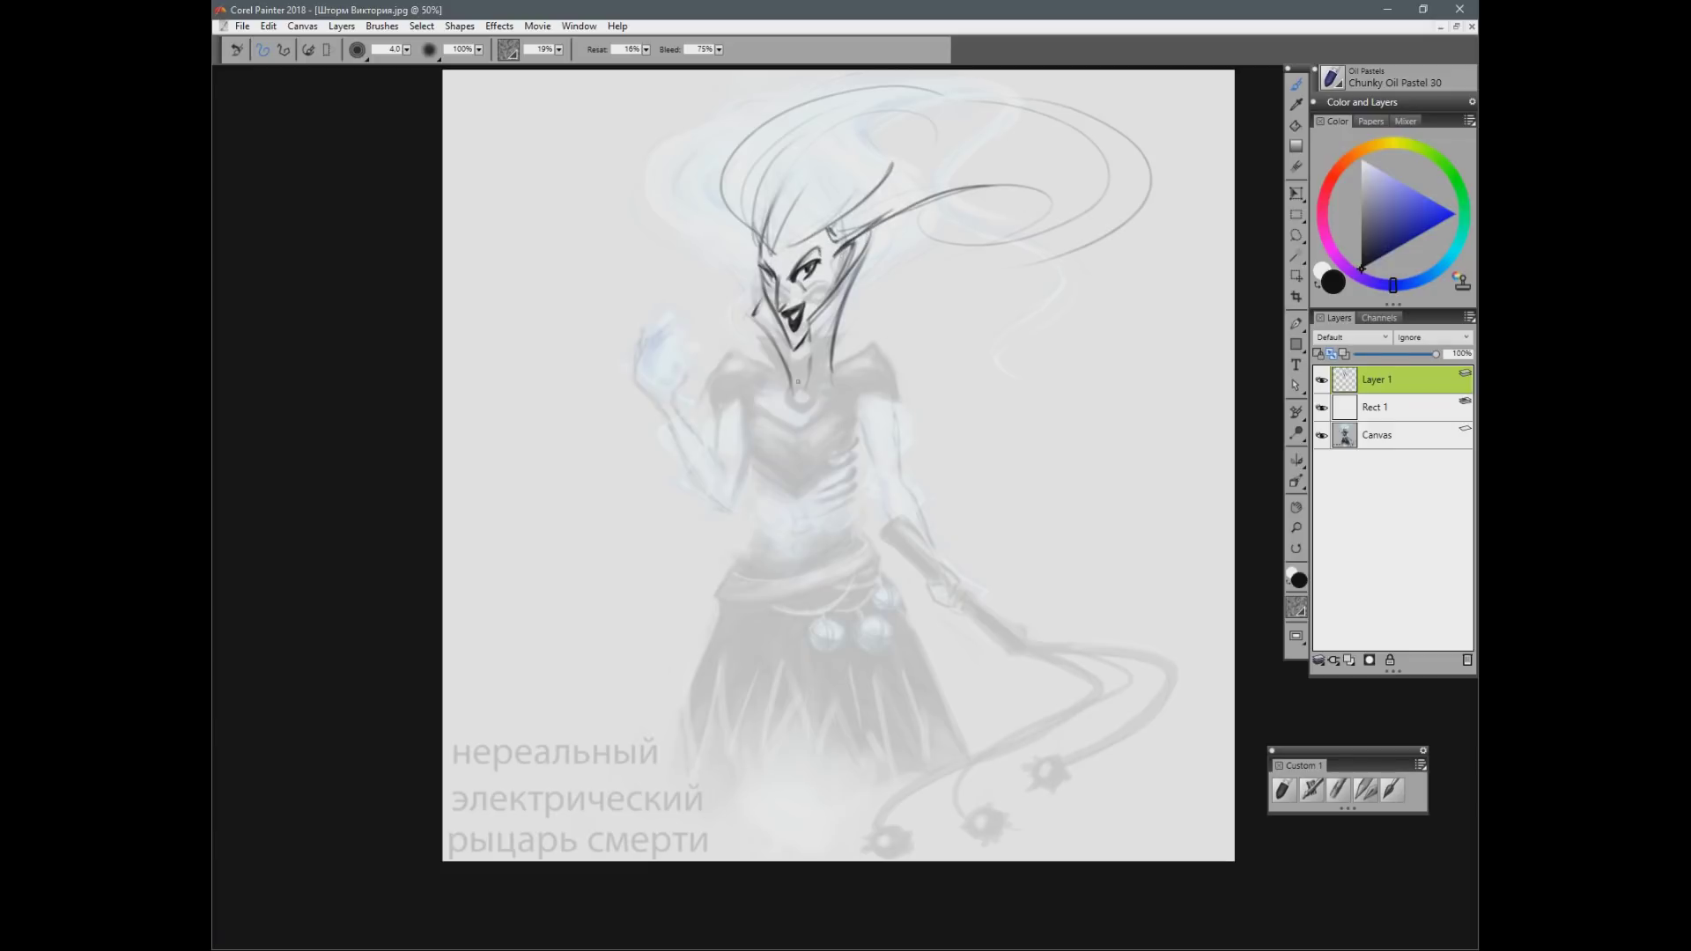
{"action": "left_click_drag", "start_coordinate": [812, 267], "coordinate": [823, 260]}
Step: Sketch the neck, sloping shoulders and upper arms
{"action": "left_click_drag", "start_coordinate": [839, 324], "coordinate": [830, 382]}
{"action": "left_click_drag", "start_coordinate": [811, 320], "coordinate": [804, 381]}
{"action": "mouse_move", "coordinate": [755, 313]}
{"action": "left_mouse_down"}
{"action": "mouse_move", "coordinate": [793, 393]}
{"action": "mouse_move", "coordinate": [898, 394]}
{"action": "mouse_move", "coordinate": [899, 433]}
{"action": "left_mouse_up"}
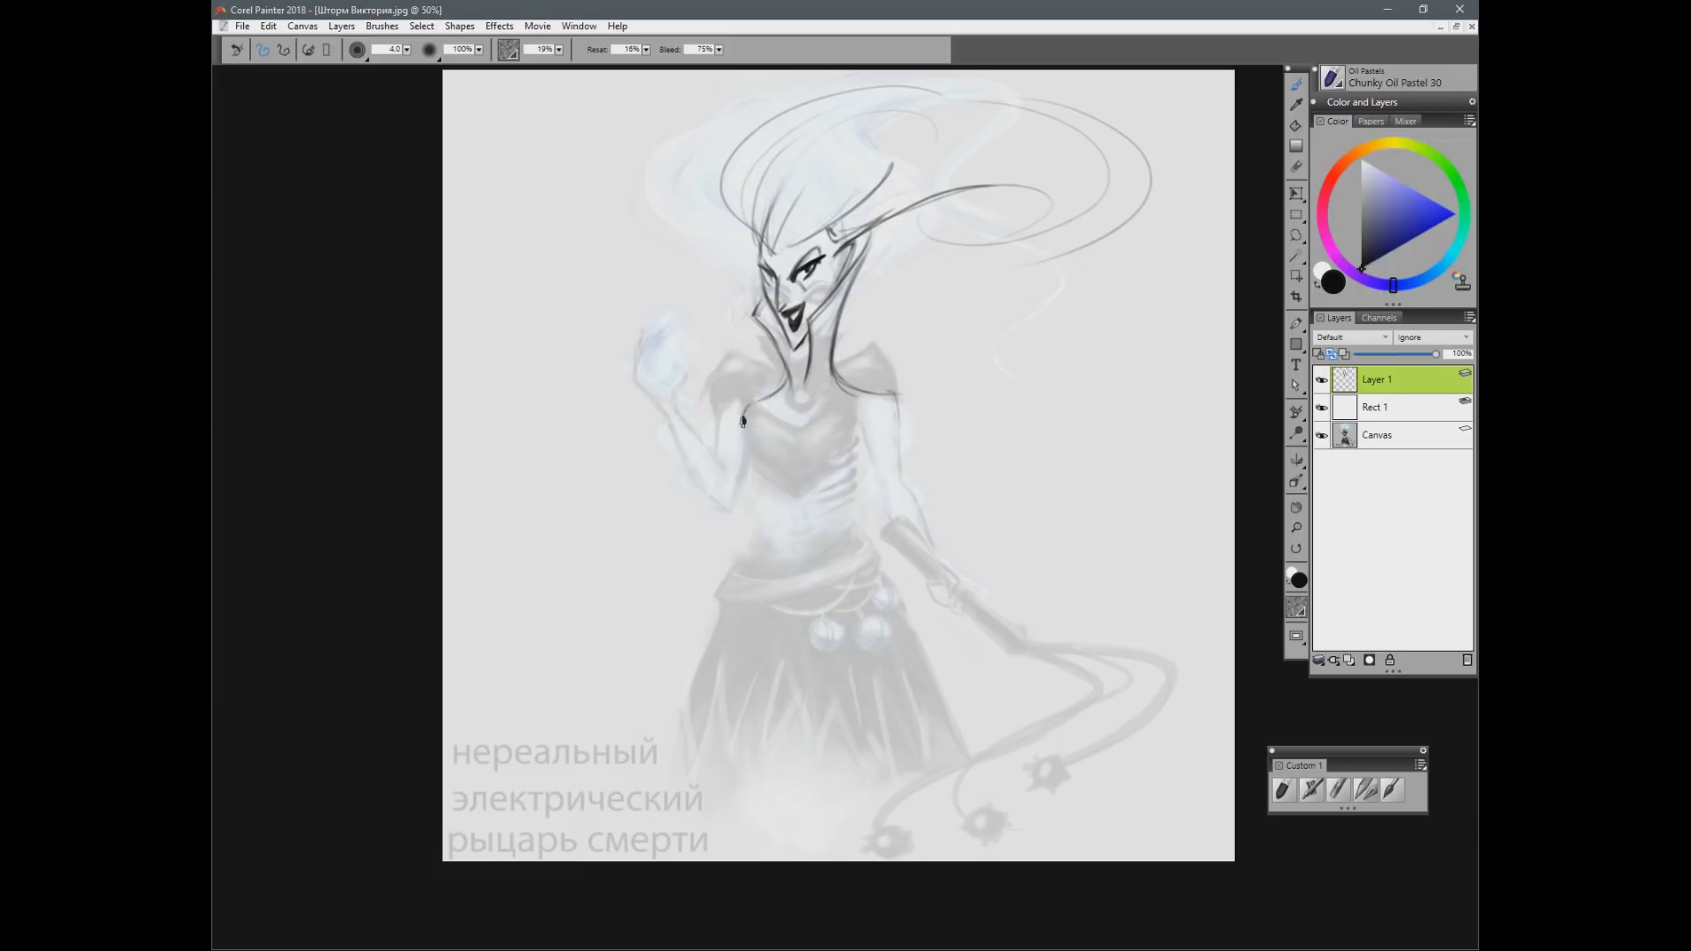
{"action": "left_click_drag", "start_coordinate": [889, 398], "coordinate": [910, 439]}
{"action": "mouse_move", "coordinate": [753, 403]}
{"action": "left_mouse_down"}
{"action": "mouse_move", "coordinate": [888, 393]}
{"action": "mouse_move", "coordinate": [903, 520]}
{"action": "left_mouse_up"}
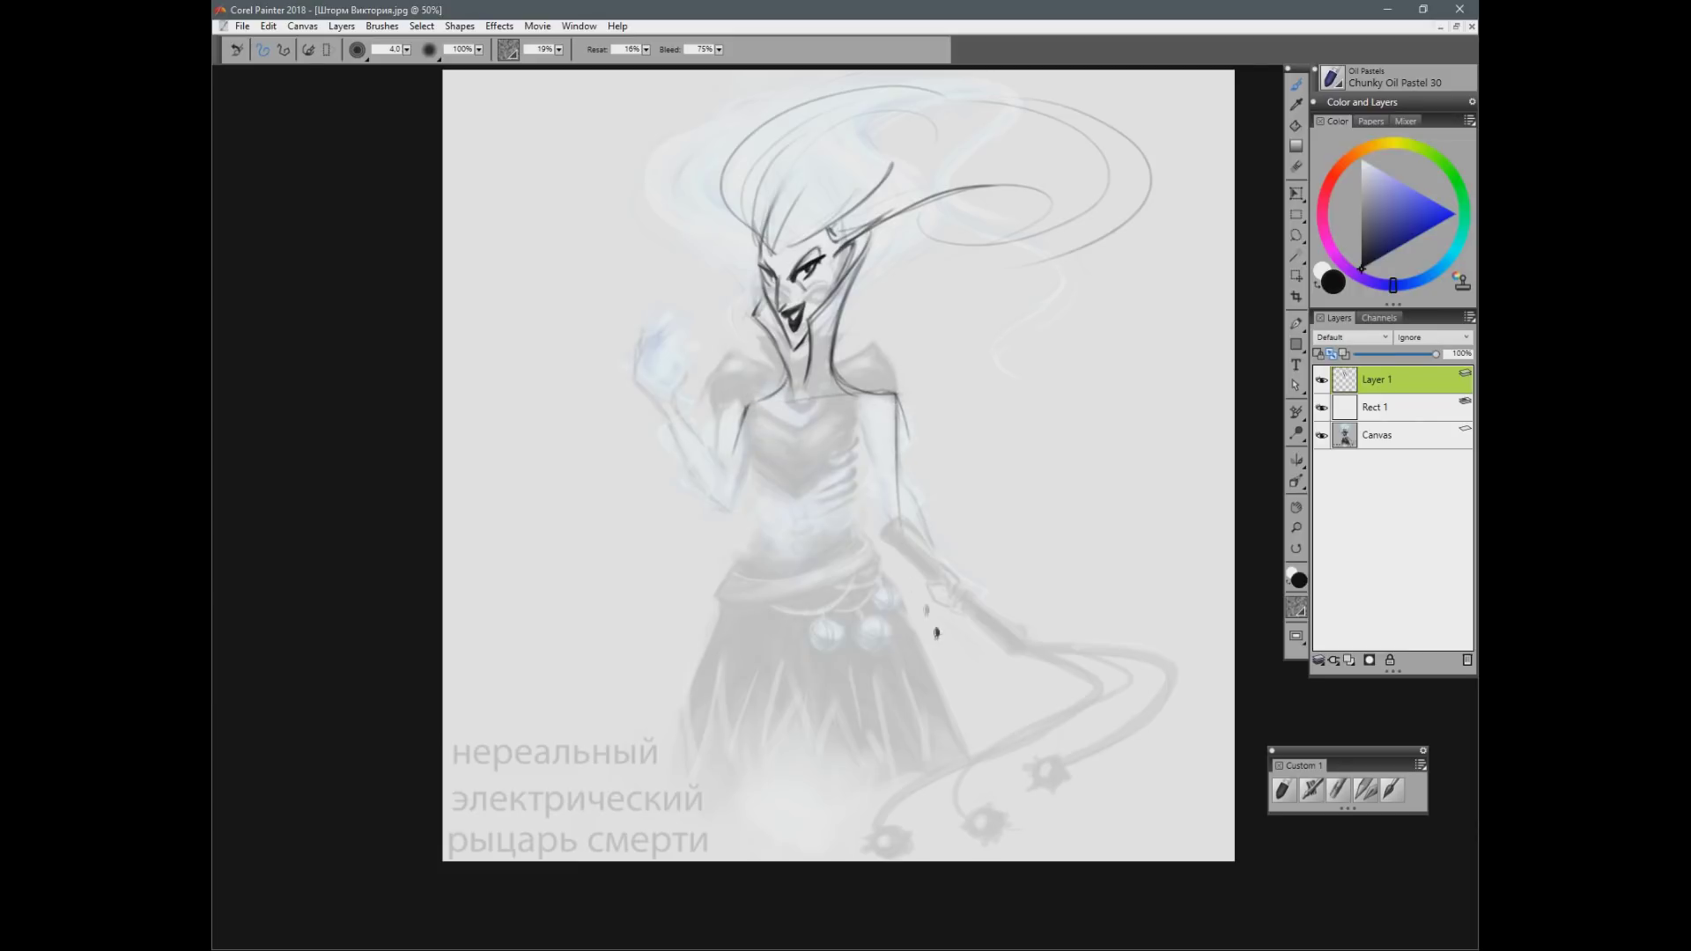
Step: Sketch the torso's curved centre line and the side contours from the armpits to the waist
{"action": "left_click_drag", "start_coordinate": [864, 469], "coordinate": [835, 555]}
{"action": "key", "text": "ctrl+z"}
{"action": "left_click_drag", "start_coordinate": [877, 346], "coordinate": [771, 667]}
{"action": "left_click_drag", "start_coordinate": [870, 447], "coordinate": [817, 571]}
{"action": "left_click_drag", "start_coordinate": [765, 431], "coordinate": [757, 483]}
{"action": "mouse_move", "coordinate": [774, 407]}
{"action": "left_mouse_down"}
{"action": "mouse_move", "coordinate": [749, 453]}
{"action": "mouse_move", "coordinate": [760, 504]}
{"action": "left_mouse_up"}
{"action": "left_click_drag", "start_coordinate": [768, 426], "coordinate": [743, 467]}
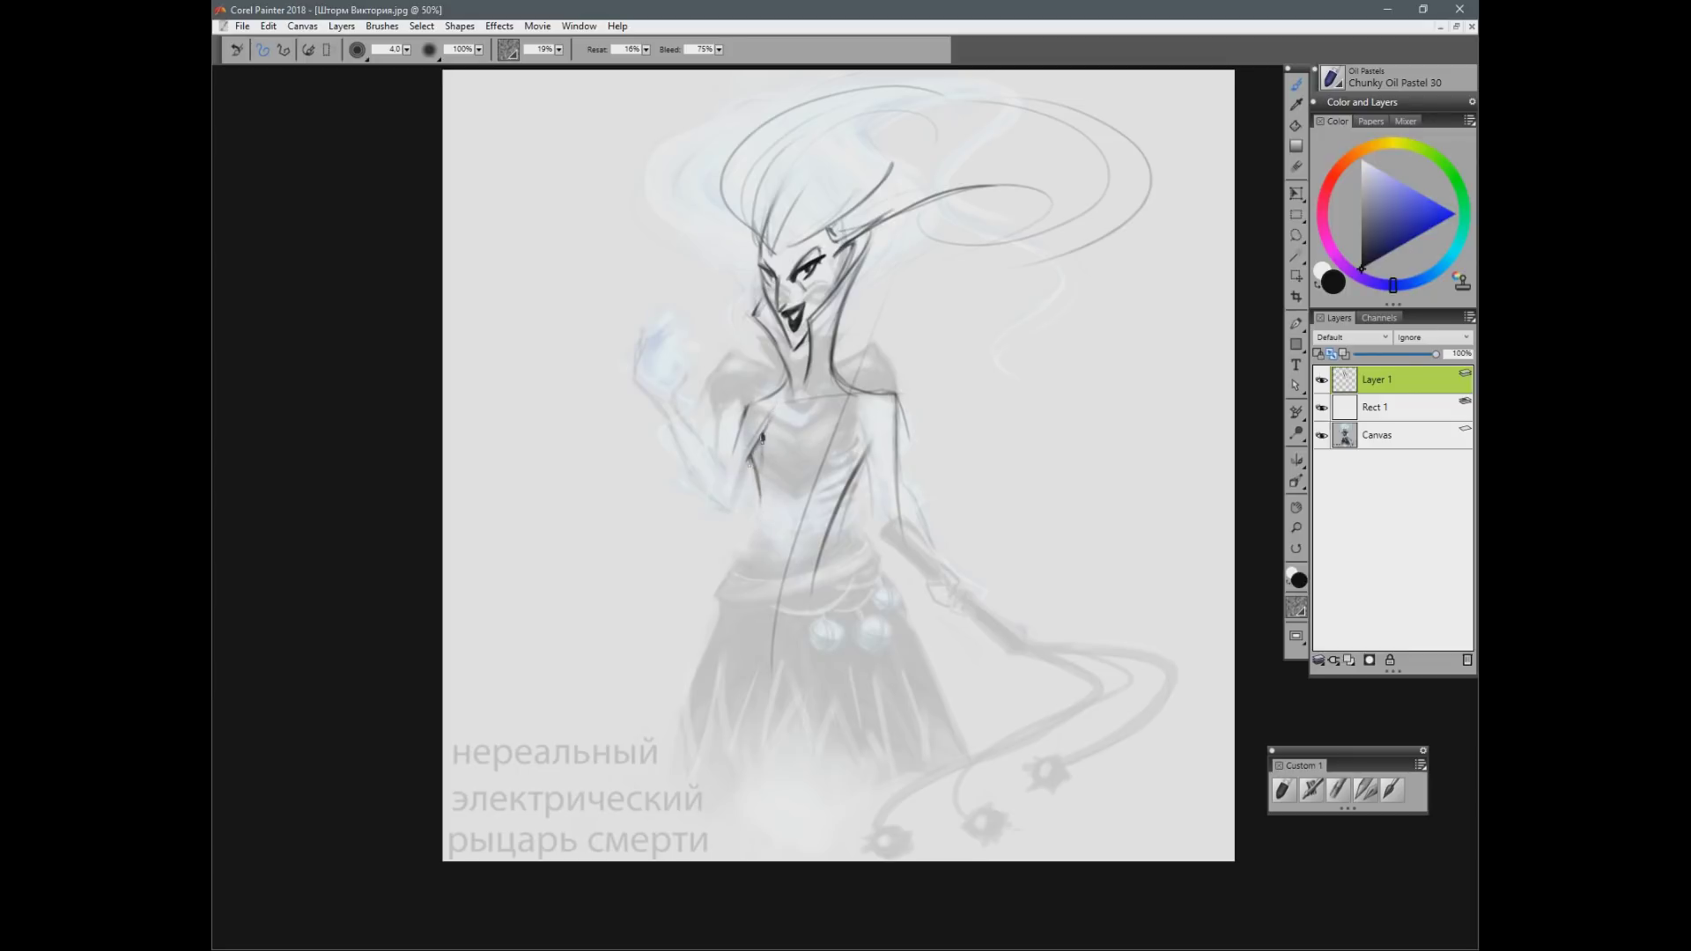
Step: Draw a fitted bodice with layered V-shaped plates and a deep neckline across the chest
{"action": "mouse_move", "coordinate": [779, 396]}
{"action": "left_mouse_down"}
{"action": "mouse_move", "coordinate": [775, 451]}
{"action": "mouse_move", "coordinate": [837, 415]}
{"action": "mouse_move", "coordinate": [780, 456]}
{"action": "left_mouse_up"}
{"action": "mouse_move", "coordinate": [780, 455]}
{"action": "left_mouse_down"}
{"action": "mouse_move", "coordinate": [854, 396]}
{"action": "mouse_move", "coordinate": [837, 489]}
{"action": "mouse_move", "coordinate": [855, 478]}
{"action": "left_mouse_up"}
{"action": "left_click_drag", "start_coordinate": [859, 474], "coordinate": [821, 536]}
{"action": "mouse_move", "coordinate": [772, 423]}
{"action": "left_mouse_down"}
{"action": "mouse_move", "coordinate": [750, 458]}
{"action": "mouse_move", "coordinate": [758, 534]}
{"action": "left_mouse_up"}
{"action": "mouse_move", "coordinate": [783, 458]}
{"action": "left_mouse_down"}
{"action": "mouse_move", "coordinate": [769, 523]}
{"action": "mouse_move", "coordinate": [849, 480]}
{"action": "mouse_move", "coordinate": [767, 526]}
{"action": "left_mouse_up"}
{"action": "left_click_drag", "start_coordinate": [768, 525], "coordinate": [848, 473]}
{"action": "left_click_drag", "start_coordinate": [849, 416], "coordinate": [852, 469]}
Step: Extend the bodice into a pointed waist plate and rough in both arms down to the forearms
{"action": "left_click_drag", "start_coordinate": [758, 526], "coordinate": [770, 572]}
{"action": "mouse_move", "coordinate": [832, 515]}
{"action": "left_mouse_down"}
{"action": "mouse_move", "coordinate": [772, 566]}
{"action": "mouse_move", "coordinate": [741, 627]}
{"action": "mouse_move", "coordinate": [827, 561]}
{"action": "left_mouse_up"}
{"action": "mouse_move", "coordinate": [827, 562]}
{"action": "left_mouse_down"}
{"action": "mouse_move", "coordinate": [771, 613]}
{"action": "mouse_move", "coordinate": [752, 553]}
{"action": "mouse_move", "coordinate": [740, 626]}
{"action": "left_mouse_up"}
{"action": "mouse_move", "coordinate": [858, 396]}
{"action": "left_mouse_down"}
{"action": "mouse_move", "coordinate": [853, 472]}
{"action": "mouse_move", "coordinate": [834, 416]}
{"action": "mouse_move", "coordinate": [859, 393]}
{"action": "mouse_move", "coordinate": [792, 409]}
{"action": "mouse_move", "coordinate": [713, 495]}
{"action": "mouse_move", "coordinate": [624, 460]}
{"action": "mouse_move", "coordinate": [709, 538]}
{"action": "left_mouse_up"}
{"action": "mouse_move", "coordinate": [895, 410]}
{"action": "left_mouse_down"}
{"action": "mouse_move", "coordinate": [904, 572]}
{"action": "mouse_move", "coordinate": [870, 554]}
{"action": "mouse_move", "coordinate": [937, 643]}
{"action": "left_mouse_up"}
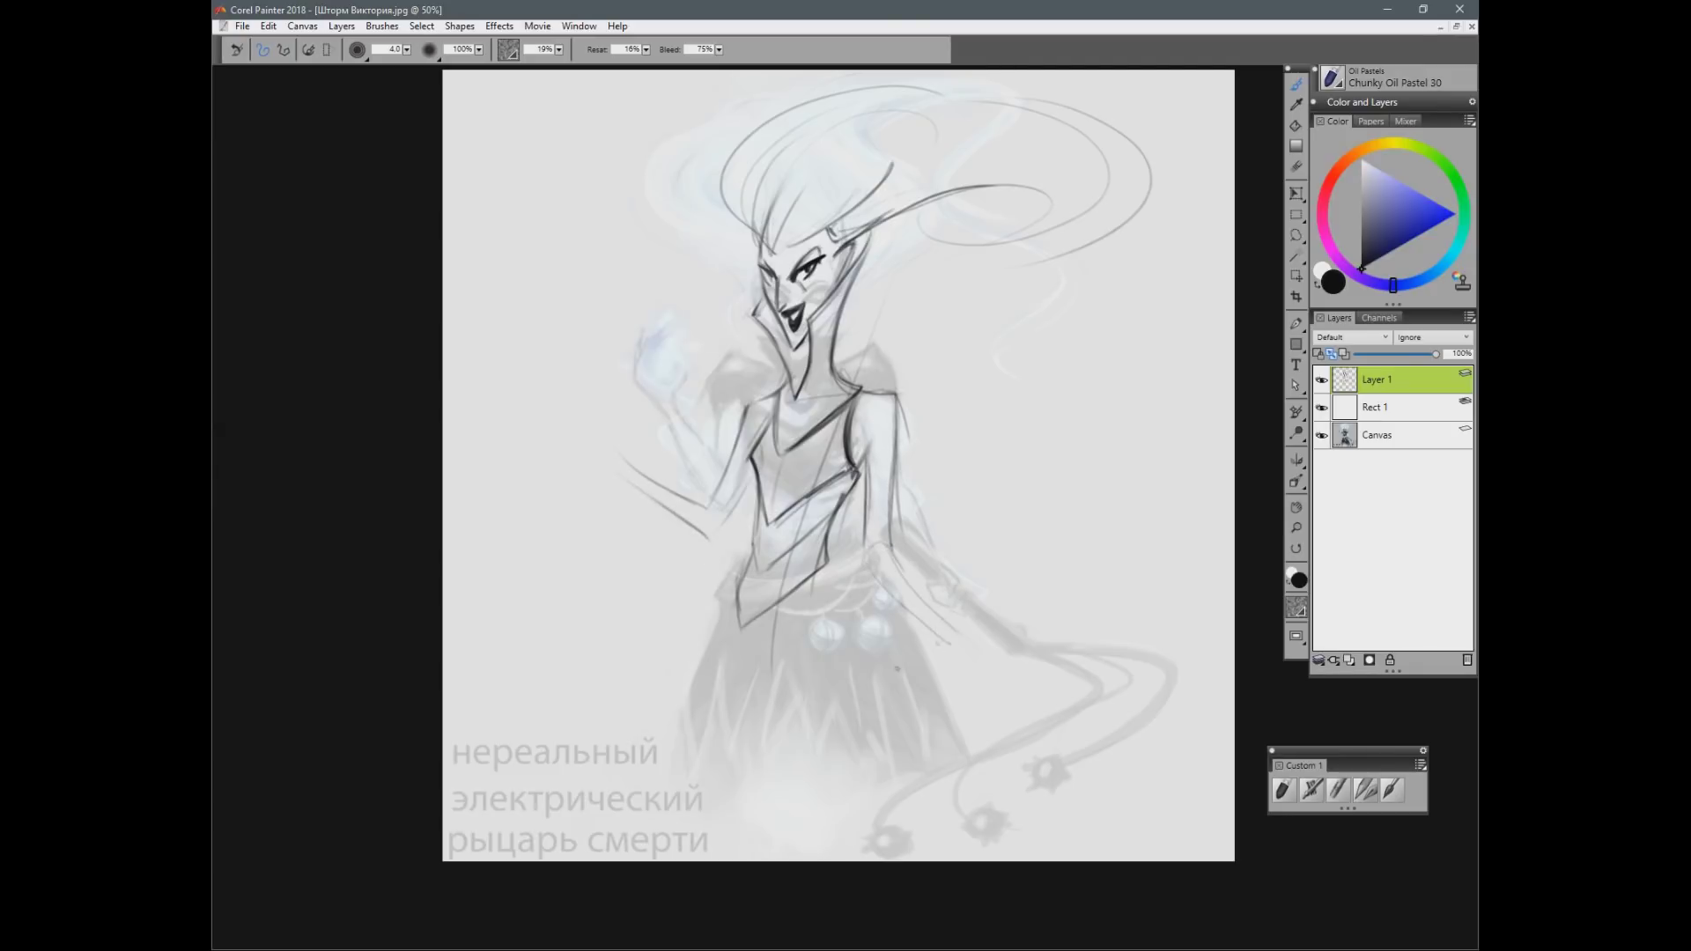
Step: Sketch a long flared skirt with sweeping side contours and fold lines below the waist
{"action": "mouse_move", "coordinate": [741, 581]}
{"action": "left_mouse_down"}
{"action": "mouse_move", "coordinate": [692, 676]}
{"action": "mouse_move", "coordinate": [699, 743]}
{"action": "left_mouse_up"}
{"action": "left_click_drag", "start_coordinate": [787, 619], "coordinate": [885, 799]}
{"action": "mouse_move", "coordinate": [854, 603]}
{"action": "left_mouse_down"}
{"action": "mouse_move", "coordinate": [956, 819]}
{"action": "mouse_move", "coordinate": [951, 802]}
{"action": "left_mouse_up"}
{"action": "left_click_drag", "start_coordinate": [731, 658], "coordinate": [710, 832]}
{"action": "left_click_drag", "start_coordinate": [845, 753], "coordinate": [886, 832]}
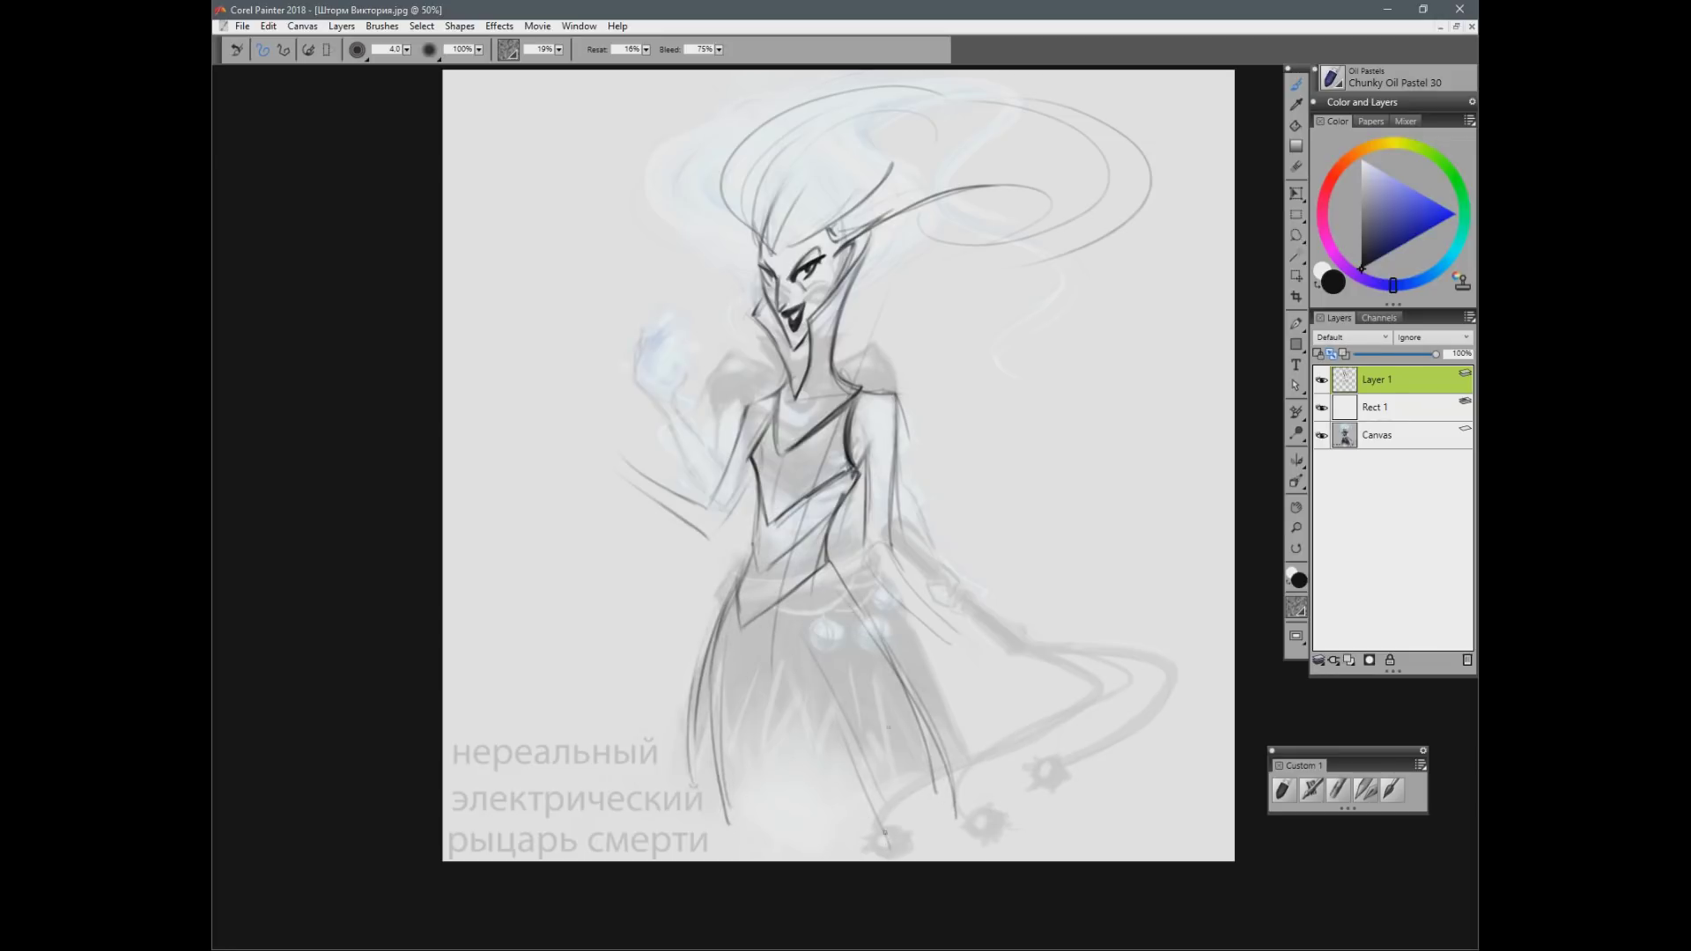
{"action": "left_click_drag", "start_coordinate": [830, 566], "coordinate": [944, 764]}
Step: Erase the rough near forearm and skirt lines and try a lowered forearm with an open hand beside the skirt
{"action": "key", "text": "n"}
{"action": "left_click_drag", "start_coordinate": [900, 685], "coordinate": [938, 803]}
{"action": "key", "text": "b"}
{"action": "key", "text": "n"}
{"action": "mouse_move", "coordinate": [884, 542]}
{"action": "left_mouse_down"}
{"action": "mouse_move", "coordinate": [998, 673]}
{"action": "mouse_move", "coordinate": [866, 558]}
{"action": "mouse_move", "coordinate": [884, 540]}
{"action": "mouse_move", "coordinate": [934, 654]}
{"action": "left_mouse_up"}
{"action": "key", "text": "b"}
{"action": "mouse_move", "coordinate": [865, 572]}
{"action": "left_mouse_down"}
{"action": "mouse_move", "coordinate": [929, 684]}
{"action": "mouse_move", "coordinate": [922, 627]}
{"action": "mouse_move", "coordinate": [982, 673]}
{"action": "mouse_move", "coordinate": [936, 692]}
{"action": "mouse_move", "coordinate": [924, 674]}
{"action": "left_mouse_up"}
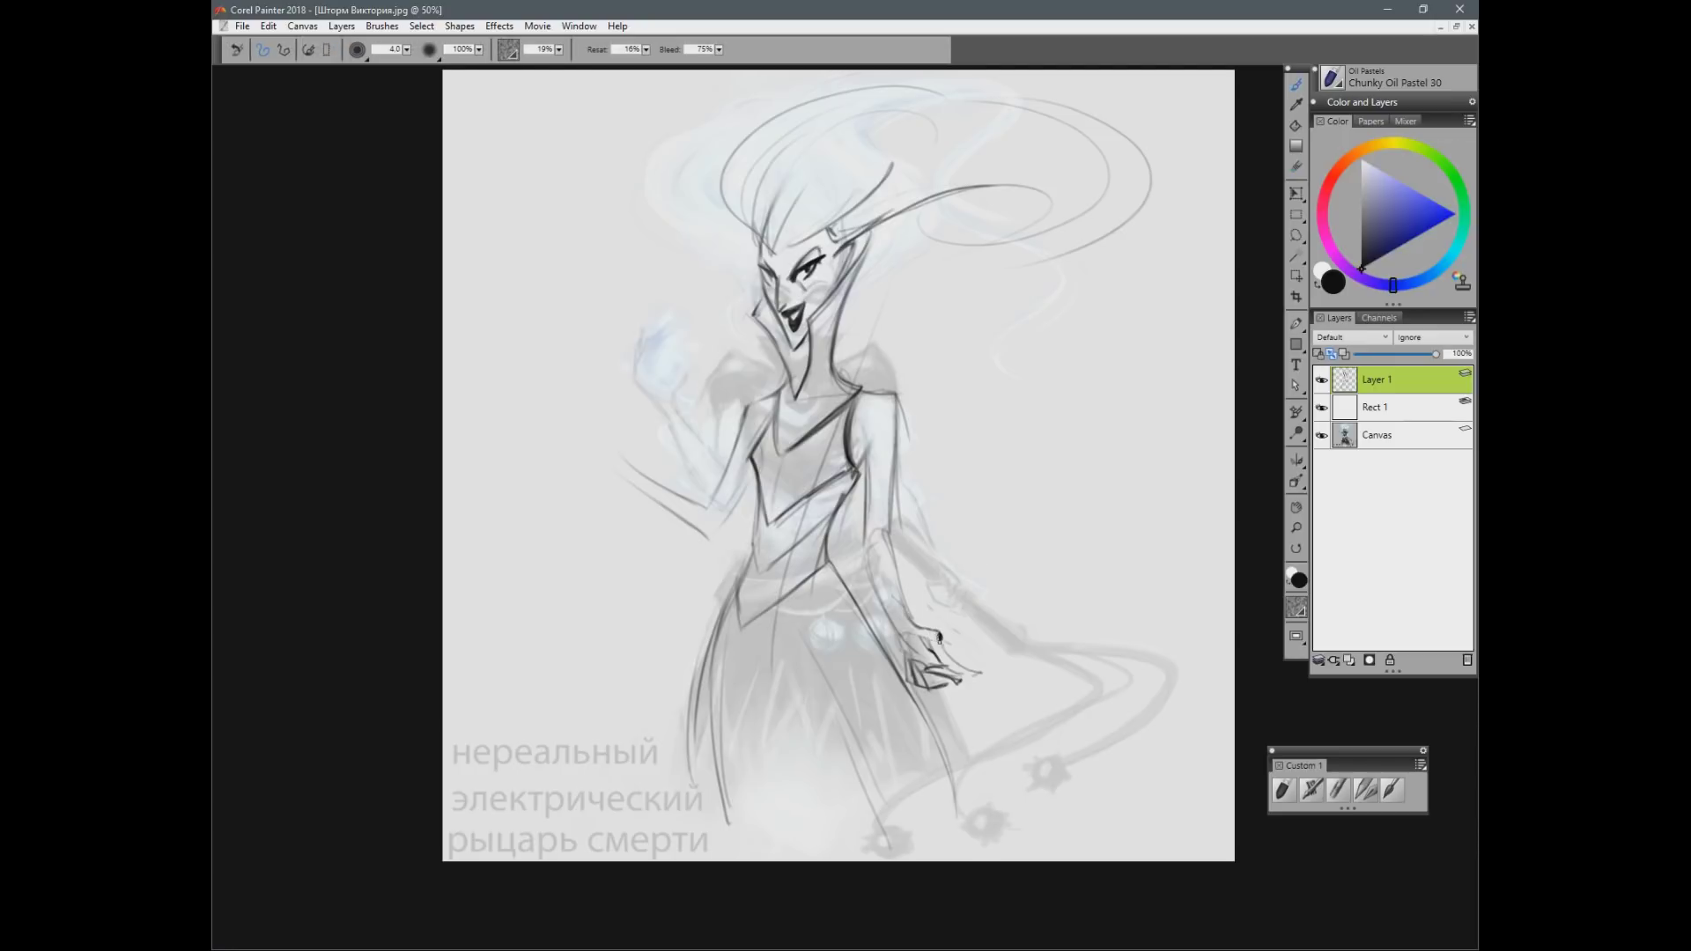
Step: Erase the lowered near forearm and hand along with the overlapping skirt lines
{"action": "key", "text": "n"}
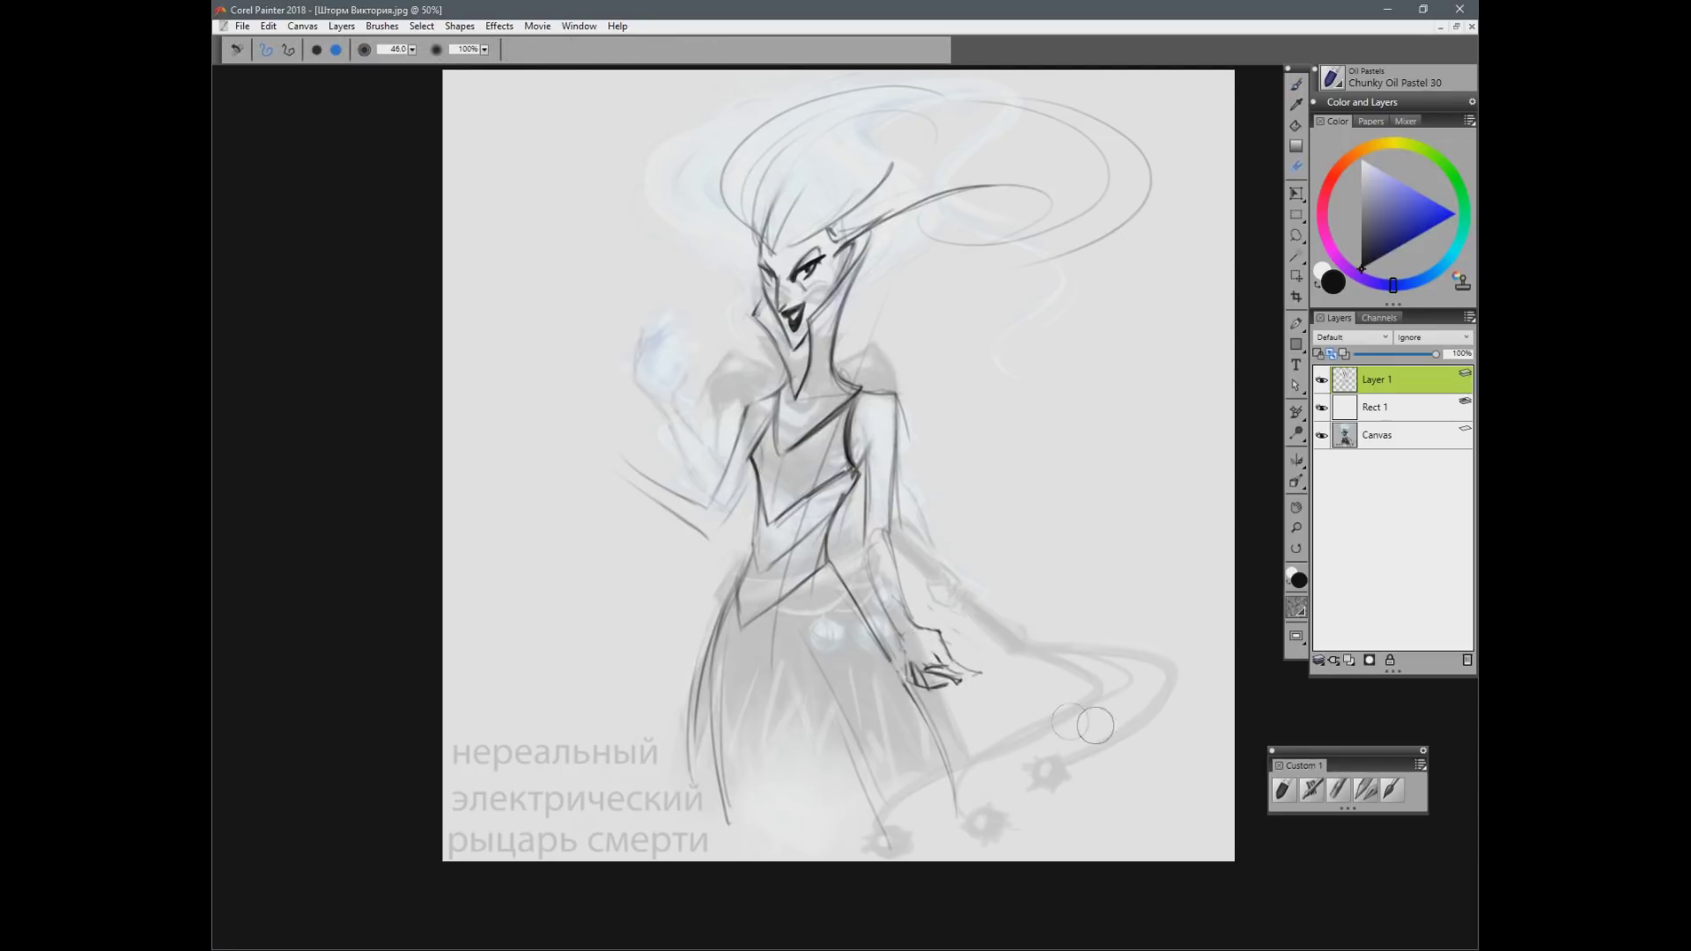
{"action": "left_click_drag", "start_coordinate": [889, 512], "coordinate": [949, 675]}
{"action": "left_click_drag", "start_coordinate": [944, 750], "coordinate": [907, 678]}
{"action": "left_click_drag", "start_coordinate": [882, 523], "coordinate": [887, 636]}
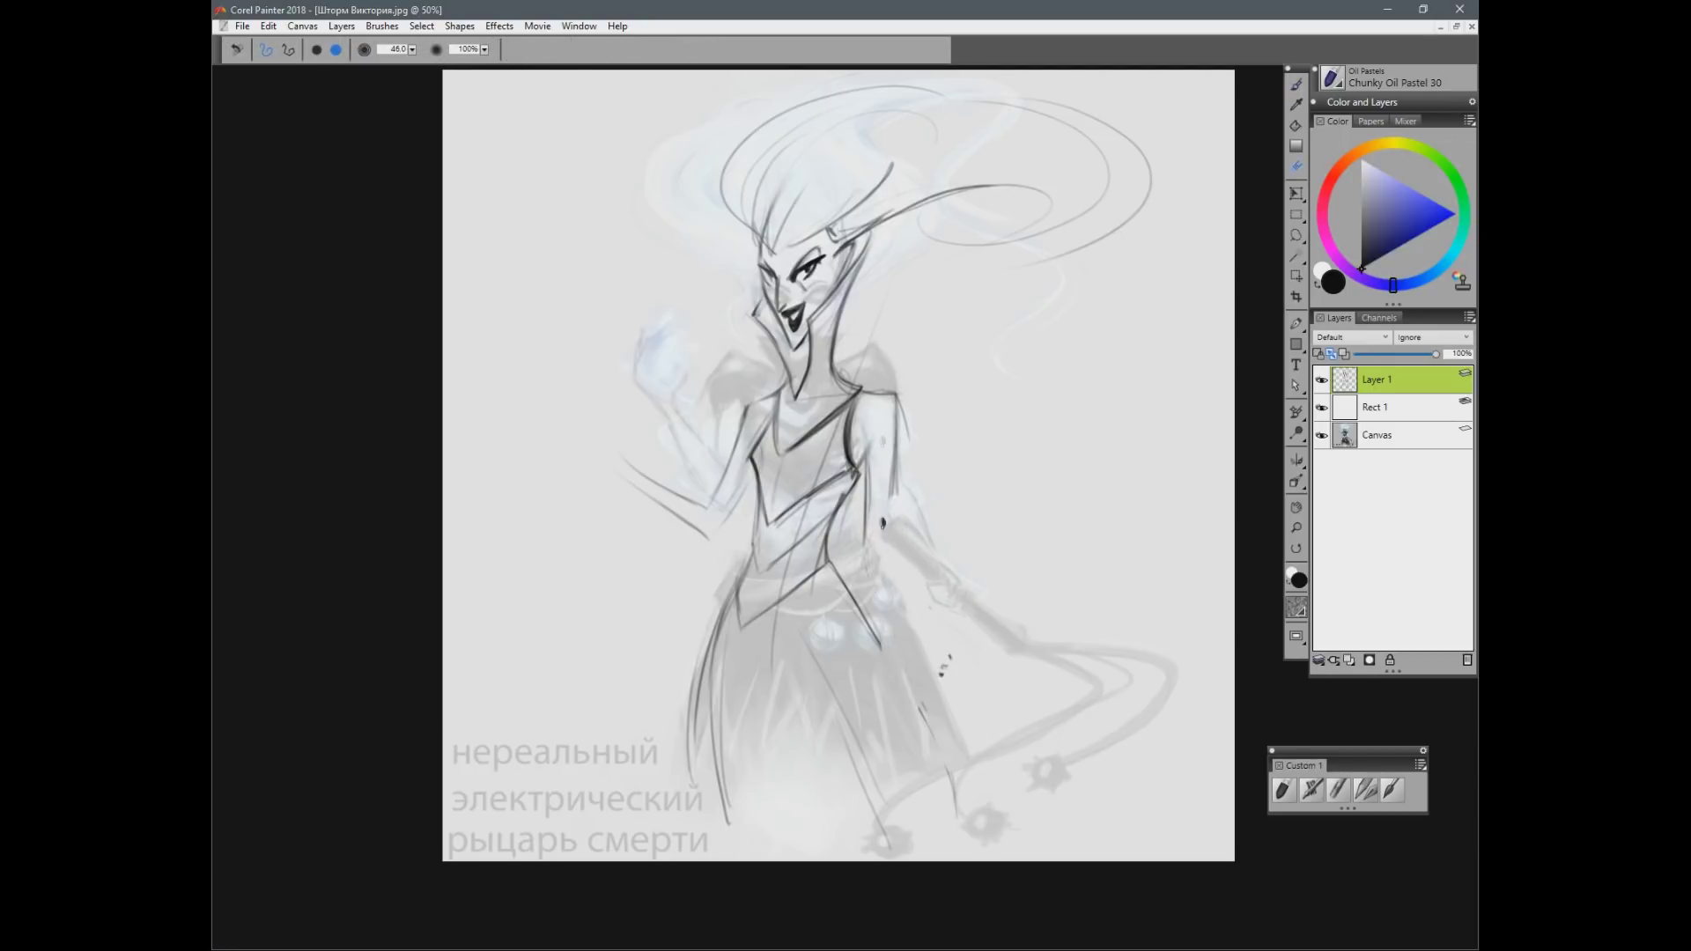
{"action": "key", "text": "b"}
Step: Redraw the near upper arm with cleaner contours and rough in an outstretched forearm from the elbow
{"action": "key", "text": "n"}
{"action": "left_click_drag", "start_coordinate": [865, 467], "coordinate": [884, 556]}
{"action": "left_click_drag", "start_coordinate": [890, 426], "coordinate": [892, 544]}
{"action": "key", "text": "b"}
{"action": "left_click_drag", "start_coordinate": [867, 455], "coordinate": [886, 541]}
{"action": "left_click_drag", "start_coordinate": [888, 396], "coordinate": [905, 518]}
{"action": "key", "text": "n"}
{"action": "left_click_drag", "start_coordinate": [897, 398], "coordinate": [908, 440]}
{"action": "mouse_move", "coordinate": [916, 505]}
{"action": "left_mouse_down"}
{"action": "mouse_move", "coordinate": [933, 539]}
{"action": "mouse_move", "coordinate": [900, 523]}
{"action": "mouse_move", "coordinate": [1010, 492]}
{"action": "left_mouse_up"}
{"action": "key", "text": "b"}
Step: Add a sharp pointed shoulder guard on the near shoulder and a pointed accent on the far one
{"action": "left_click_drag", "start_coordinate": [857, 388], "coordinate": [896, 349]}
{"action": "mouse_move", "coordinate": [851, 430]}
{"action": "left_mouse_down"}
{"action": "mouse_move", "coordinate": [885, 375]}
{"action": "mouse_move", "coordinate": [883, 390]}
{"action": "left_mouse_up"}
{"action": "mouse_move", "coordinate": [770, 394]}
{"action": "left_mouse_down"}
{"action": "mouse_move", "coordinate": [759, 438]}
{"action": "mouse_move", "coordinate": [767, 364]}
{"action": "left_mouse_up"}
{"action": "left_click_drag", "start_coordinate": [766, 364], "coordinate": [771, 416]}
Step: Draw pointed armour strips hanging from the waist over the skirt
{"action": "left_click_drag", "start_coordinate": [729, 589], "coordinate": [691, 689]}
{"action": "left_click_drag", "start_coordinate": [730, 624], "coordinate": [735, 742]}
{"action": "mouse_move", "coordinate": [771, 629]}
{"action": "left_mouse_down"}
{"action": "mouse_move", "coordinate": [800, 618]}
{"action": "mouse_move", "coordinate": [864, 692]}
{"action": "left_mouse_up"}
{"action": "left_click_drag", "start_coordinate": [830, 563], "coordinate": [867, 583]}
{"action": "left_click_drag", "start_coordinate": [866, 584], "coordinate": [902, 675]}
{"action": "left_click_drag", "start_coordinate": [813, 578], "coordinate": [834, 601]}
{"action": "left_click_drag", "start_coordinate": [834, 602], "coordinate": [864, 690]}
{"action": "mouse_move", "coordinate": [803, 591]}
{"action": "left_mouse_down"}
{"action": "mouse_move", "coordinate": [861, 696]}
{"action": "mouse_move", "coordinate": [854, 606]}
{"action": "mouse_move", "coordinate": [764, 692]}
{"action": "mouse_move", "coordinate": [767, 744]}
{"action": "left_mouse_up"}
{"action": "left_click_drag", "start_coordinate": [721, 669], "coordinate": [715, 738]}
{"action": "mouse_move", "coordinate": [738, 639]}
{"action": "left_mouse_down"}
{"action": "mouse_move", "coordinate": [731, 780]}
{"action": "mouse_move", "coordinate": [745, 704]}
{"action": "left_mouse_up"}
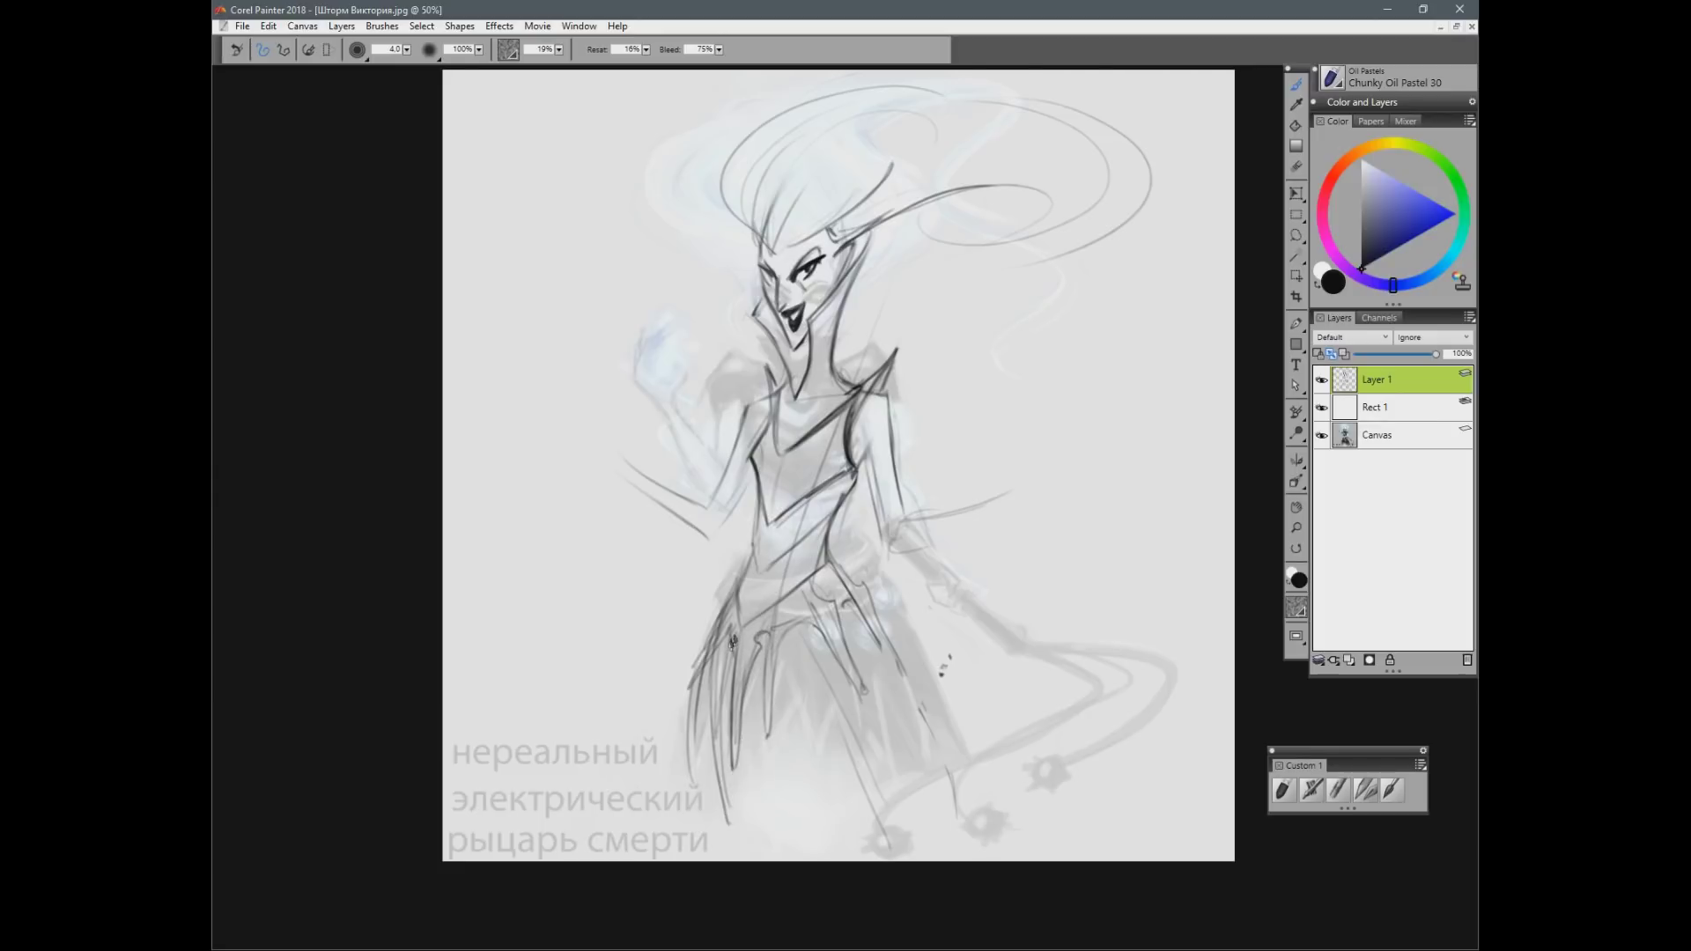
Step: Add a long fold to the skirt and strengthen the bodice's layered plate edges
{"action": "left_click_drag", "start_coordinate": [811, 680], "coordinate": [833, 798]}
{"action": "mouse_move", "coordinate": [753, 544]}
{"action": "left_mouse_down"}
{"action": "mouse_move", "coordinate": [760, 581]}
{"action": "mouse_move", "coordinate": [826, 524]}
{"action": "mouse_move", "coordinate": [829, 491]}
{"action": "mouse_move", "coordinate": [820, 536]}
{"action": "mouse_move", "coordinate": [835, 427]}
{"action": "left_mouse_up"}
{"action": "key", "text": "ctrl+z"}
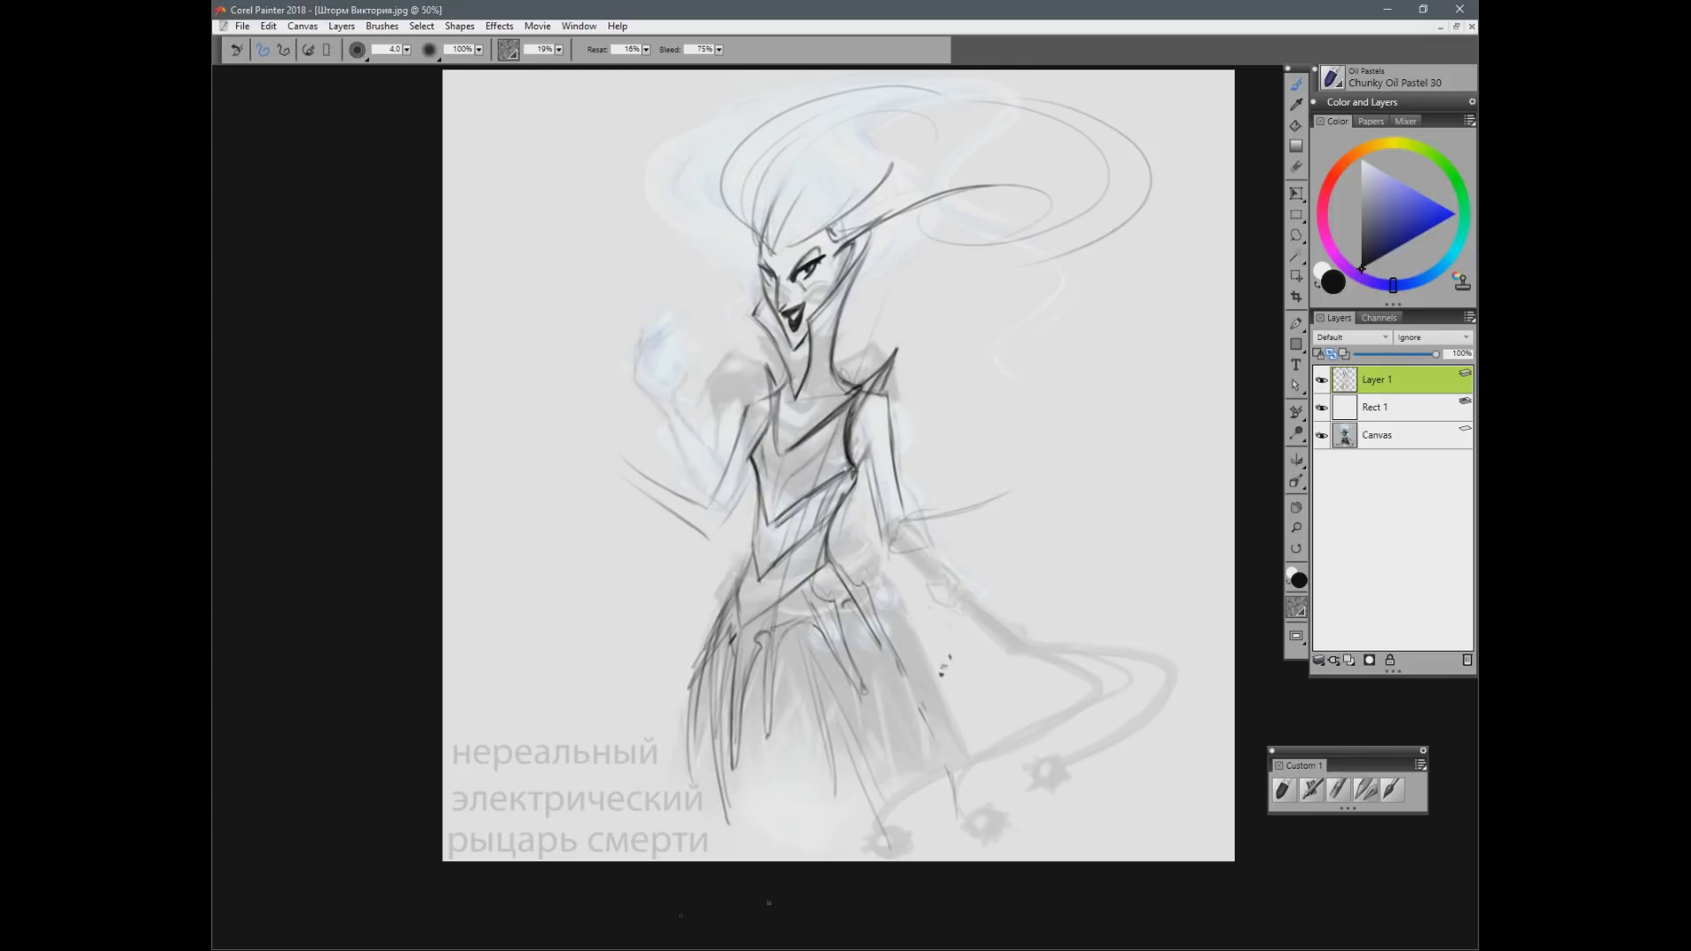
Step: Draw the outstretched near forearm with an open hand and rough in the far hand
{"action": "left_click_drag", "start_coordinate": [902, 514], "coordinate": [1009, 489]}
{"action": "mouse_move", "coordinate": [876, 559]}
{"action": "left_mouse_down"}
{"action": "mouse_move", "coordinate": [934, 550]}
{"action": "mouse_move", "coordinate": [979, 518]}
{"action": "mouse_move", "coordinate": [1009, 544]}
{"action": "mouse_move", "coordinate": [1013, 493]}
{"action": "mouse_move", "coordinate": [1069, 474]}
{"action": "mouse_move", "coordinate": [1036, 499]}
{"action": "mouse_move", "coordinate": [1055, 544]}
{"action": "mouse_move", "coordinate": [1004, 557]}
{"action": "mouse_move", "coordinate": [1048, 575]}
{"action": "mouse_move", "coordinate": [1068, 528]}
{"action": "mouse_move", "coordinate": [1099, 527]}
{"action": "left_mouse_up"}
{"action": "mouse_move", "coordinate": [573, 424]}
{"action": "left_mouse_down"}
{"action": "mouse_move", "coordinate": [590, 475]}
{"action": "mouse_move", "coordinate": [571, 478]}
{"action": "left_mouse_up"}
{"action": "left_click_drag", "start_coordinate": [562, 463], "coordinate": [622, 431]}
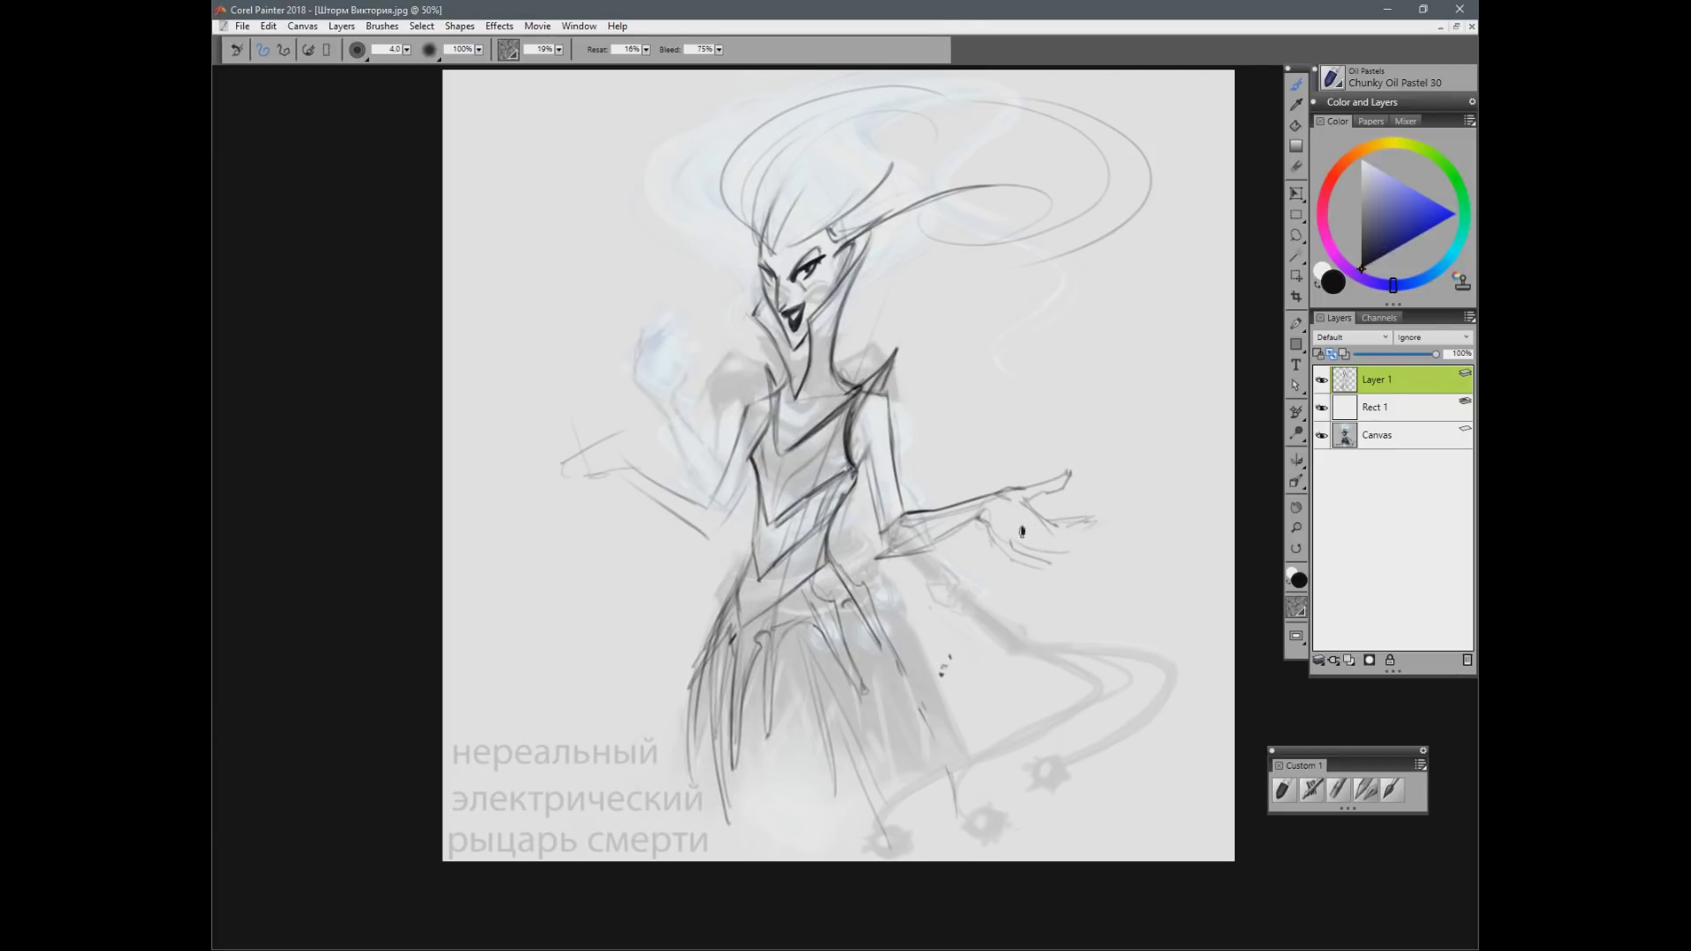
Step: Sketch a whip from the near hand with long curling lashes and round orbs at their ends
{"action": "mouse_move", "coordinate": [1023, 509]}
{"action": "left_mouse_down"}
{"action": "mouse_move", "coordinate": [953, 547]}
{"action": "mouse_move", "coordinate": [1078, 495]}
{"action": "left_mouse_up"}
{"action": "mouse_move", "coordinate": [1075, 482]}
{"action": "left_mouse_down"}
{"action": "mouse_move", "coordinate": [1114, 470]}
{"action": "mouse_move", "coordinate": [1109, 670]}
{"action": "left_mouse_up"}
{"action": "mouse_move", "coordinate": [1185, 498]}
{"action": "left_mouse_down"}
{"action": "mouse_move", "coordinate": [973, 644]}
{"action": "mouse_move", "coordinate": [956, 676]}
{"action": "mouse_move", "coordinate": [950, 623]}
{"action": "mouse_move", "coordinate": [962, 663]}
{"action": "left_mouse_up"}
{"action": "mouse_move", "coordinate": [980, 641]}
{"action": "left_mouse_down"}
{"action": "mouse_move", "coordinate": [1069, 630]}
{"action": "mouse_move", "coordinate": [1176, 562]}
{"action": "left_mouse_up"}
{"action": "left_click_drag", "start_coordinate": [1096, 473], "coordinate": [1166, 616]}
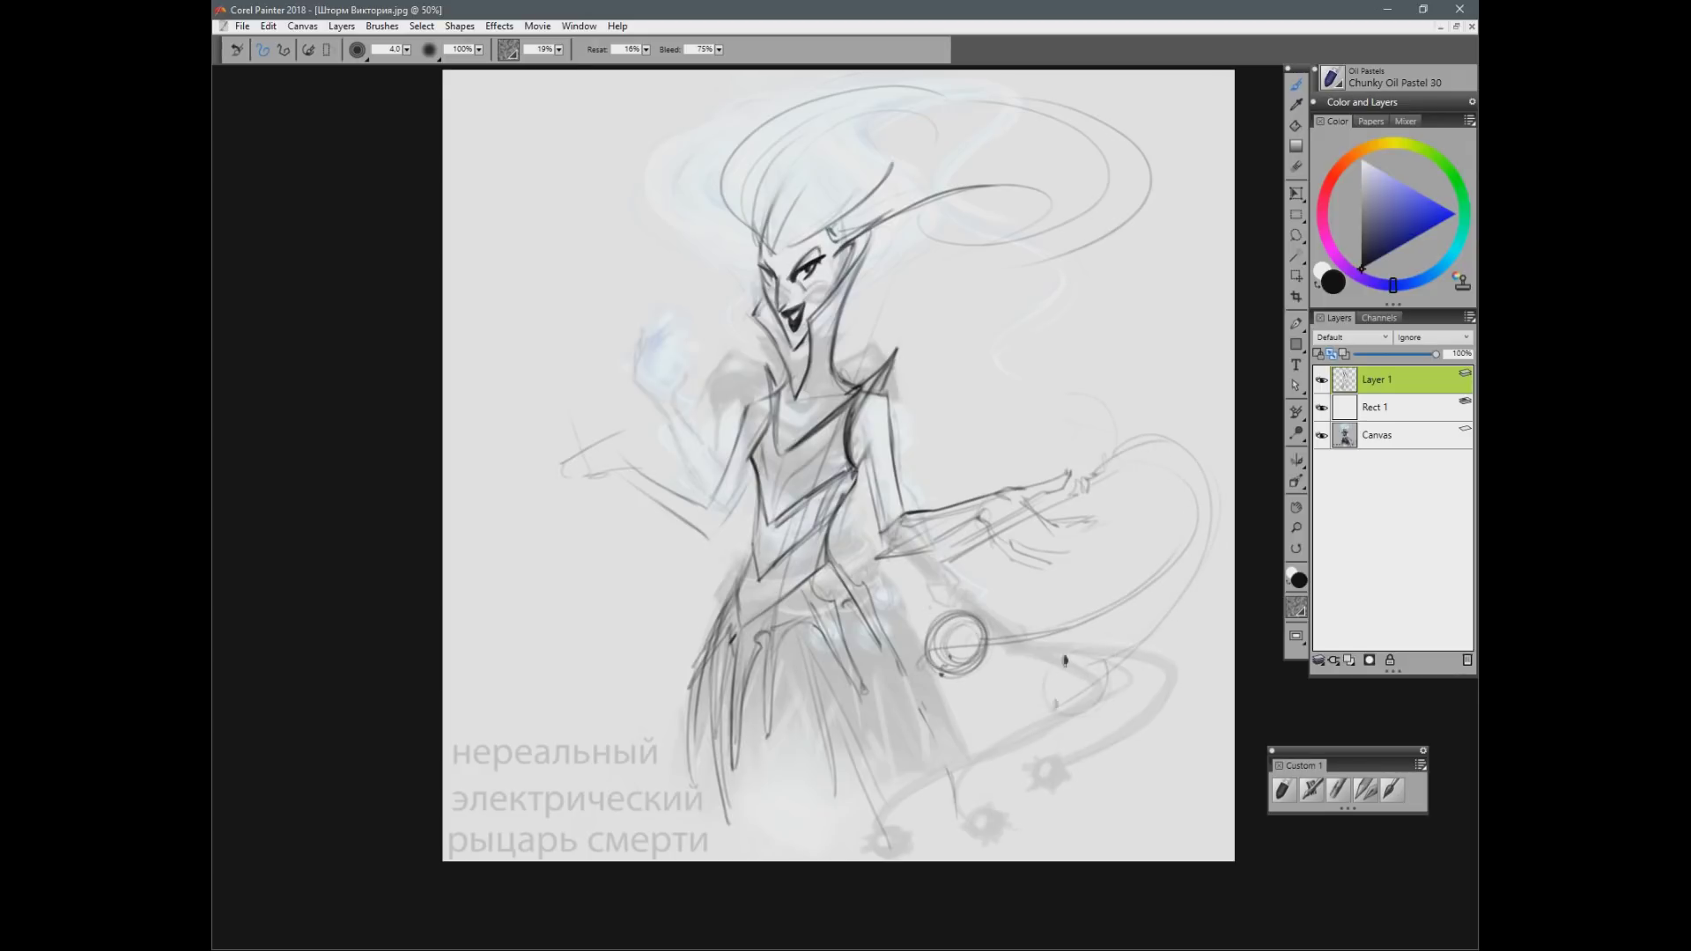
{"action": "left_click_drag", "start_coordinate": [1055, 703], "coordinate": [1070, 661]}
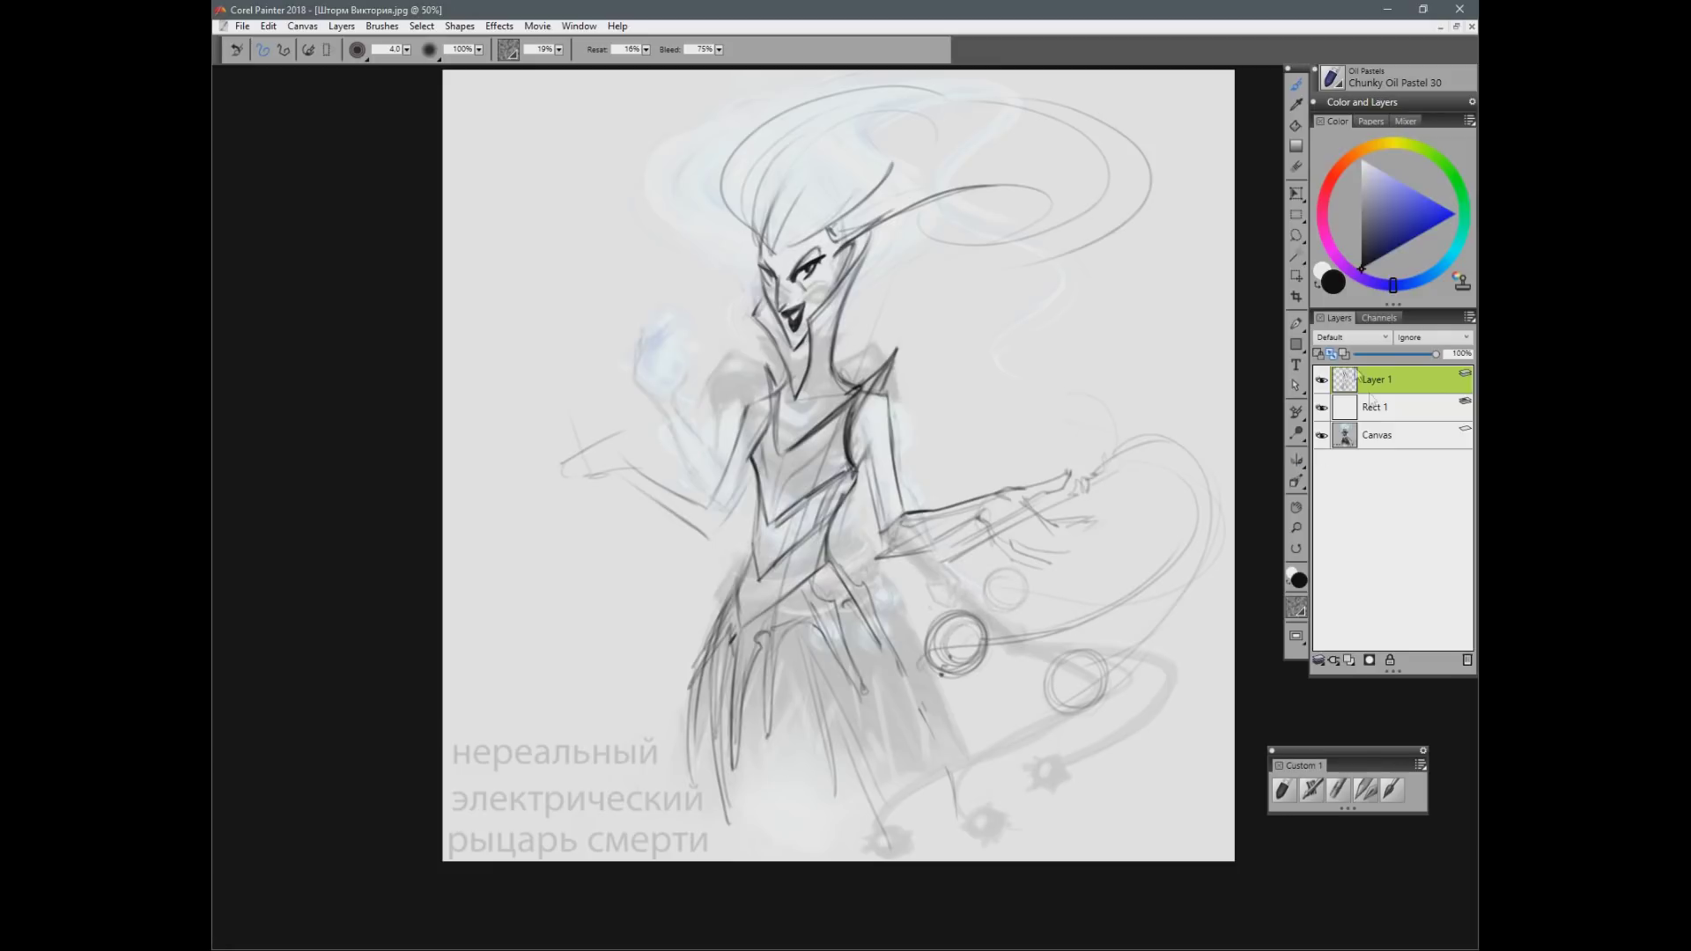
Step: Hide the sketch layer and add another new layer above it
{"action": "left_click", "coordinate": [1321, 379]}
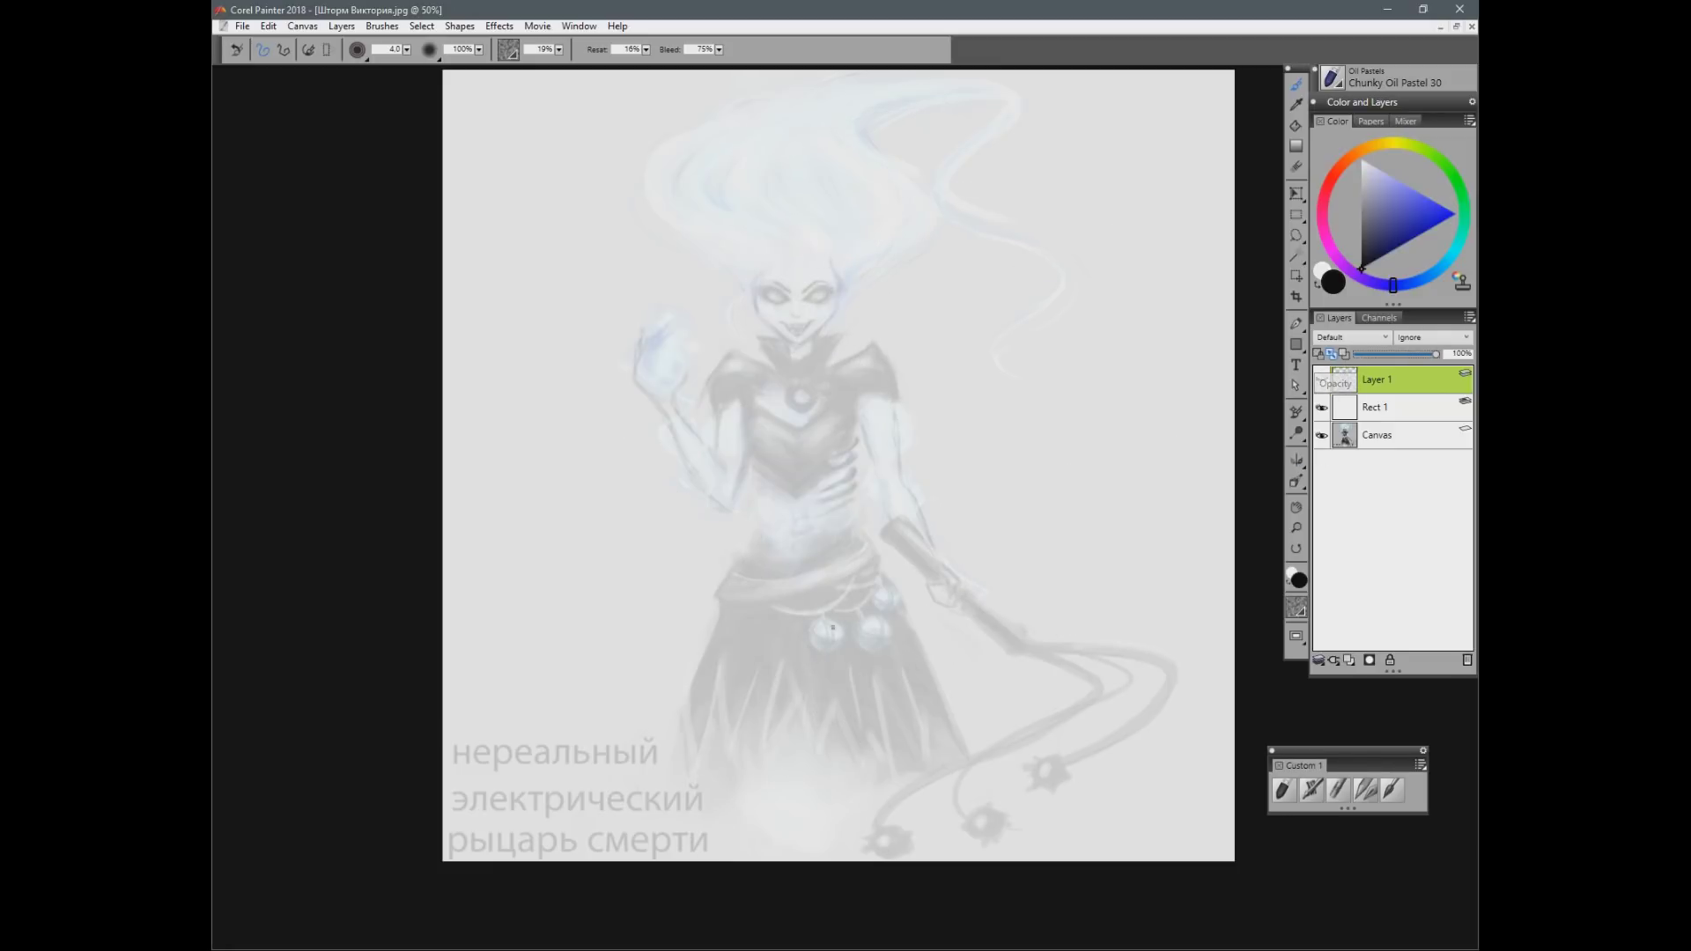
{"action": "left_click", "coordinate": [1348, 660]}
{"action": "left_click_drag", "start_coordinate": [807, 639], "coordinate": [812, 635]}
{"action": "left_click_drag", "start_coordinate": [859, 621], "coordinate": [899, 595]}
{"action": "key", "text": "ctrl+z"}
{"action": "key", "text": "ctrl+z"}
{"action": "key", "text": "ctrl+z"}
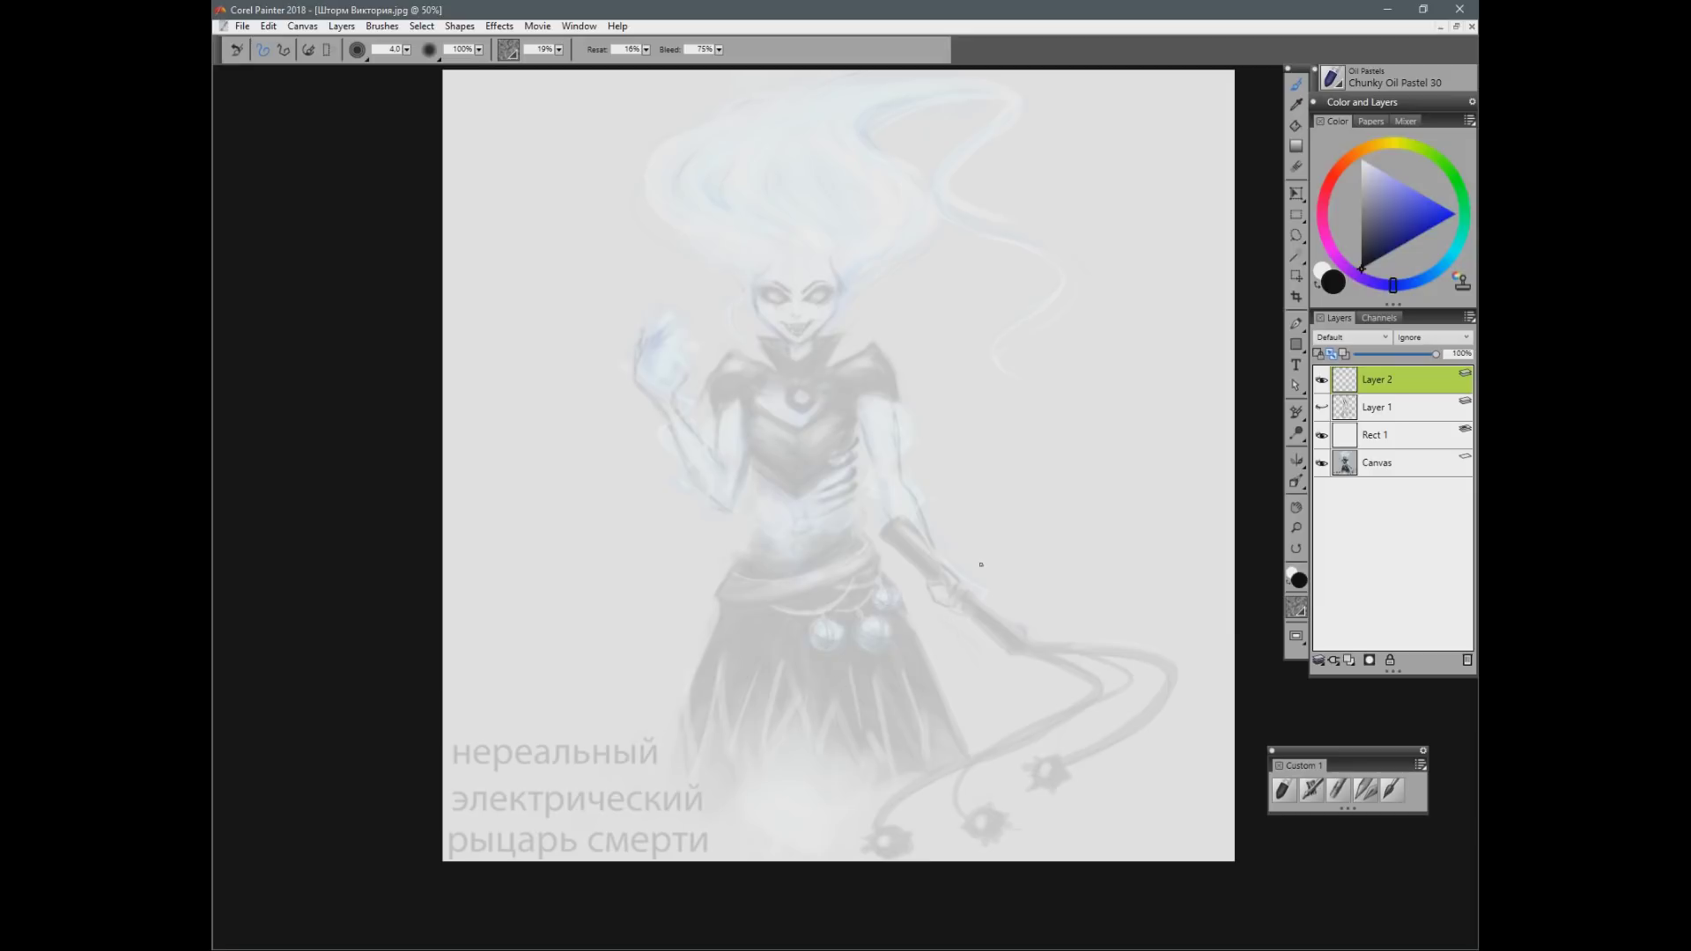
Step: Show Layer 1 again, make it active and define the curled fingers of the outstretched hand
{"action": "left_click", "coordinate": [1321, 407]}
{"action": "left_click", "coordinate": [1400, 407]}
{"action": "mouse_move", "coordinate": [984, 521]}
{"action": "left_mouse_down"}
{"action": "mouse_move", "coordinate": [1045, 567]}
{"action": "mouse_move", "coordinate": [1085, 530]}
{"action": "left_mouse_up"}
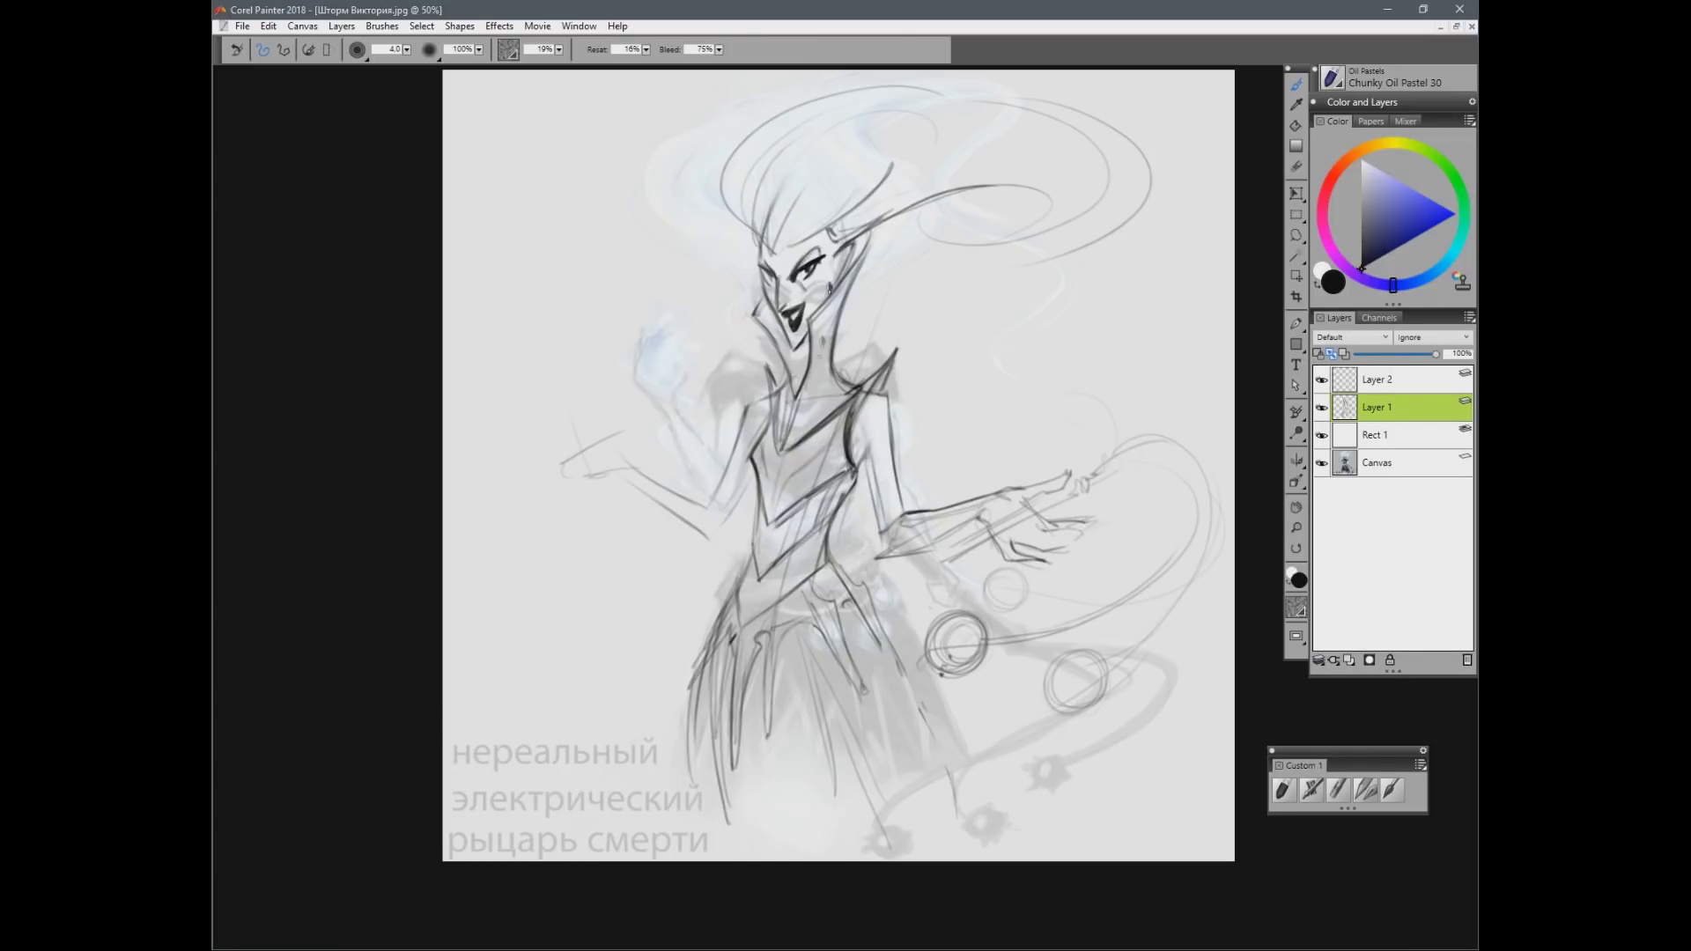
Step: Pick red and, on a new layer, draw a curved centre line from the hair through the torso into the skirt
{"action": "left_click_drag", "start_coordinate": [1342, 165], "coordinate": [1356, 155]}
{"action": "left_click_drag", "start_coordinate": [1445, 218], "coordinate": [1440, 224]}
{"action": "left_click", "coordinate": [1333, 177]}
{"action": "left_click", "coordinate": [1348, 660]}
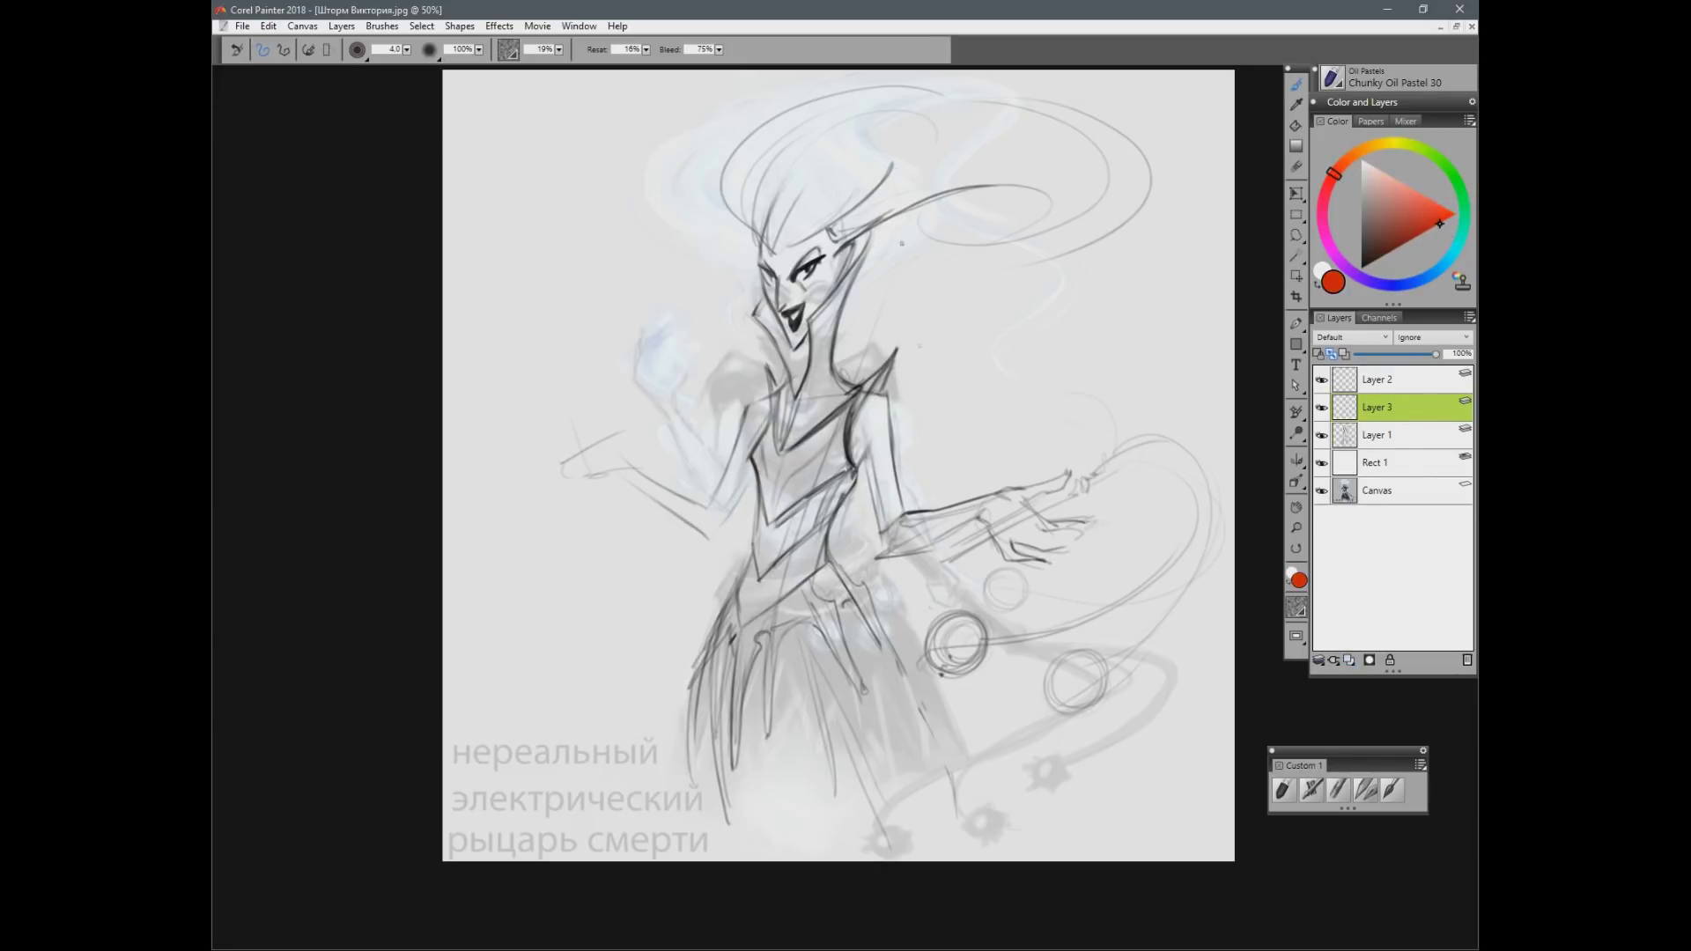
{"action": "left_click_drag", "start_coordinate": [872, 121], "coordinate": [804, 251]}
{"action": "left_click_drag", "start_coordinate": [814, 327], "coordinate": [770, 710]}
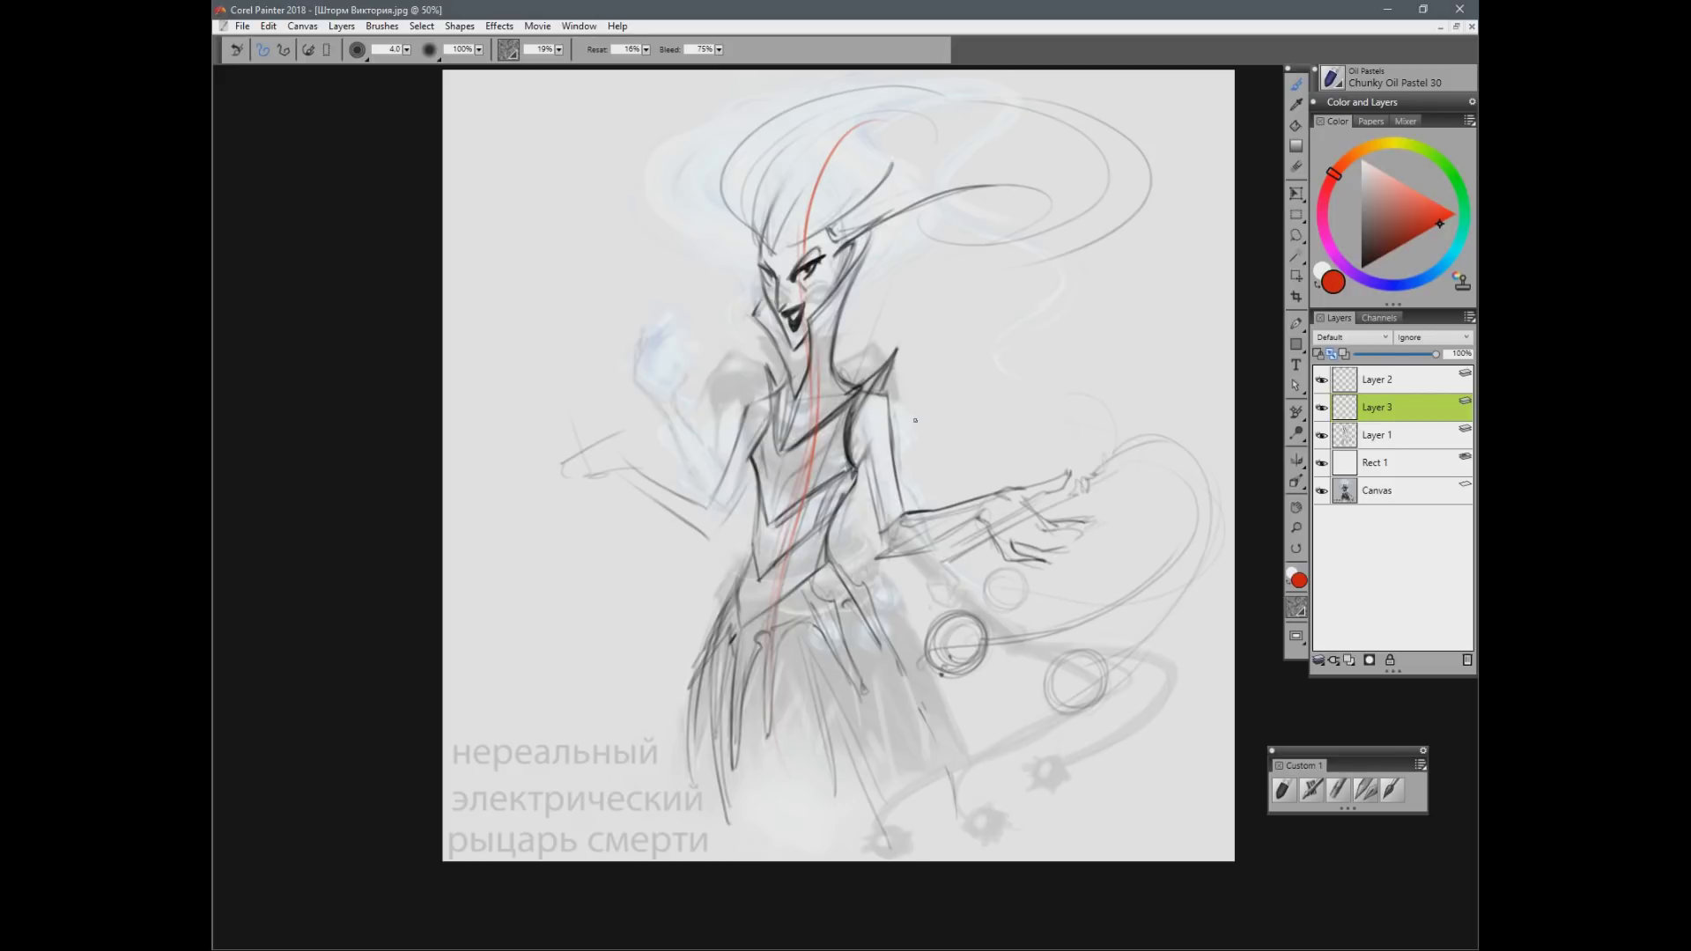
Step: Compare the sketch with the faded original by toggling layer visibility and move the red guide layer below Layer 1
{"action": "left_click_drag", "start_coordinate": [1321, 435], "coordinate": [1321, 380]}
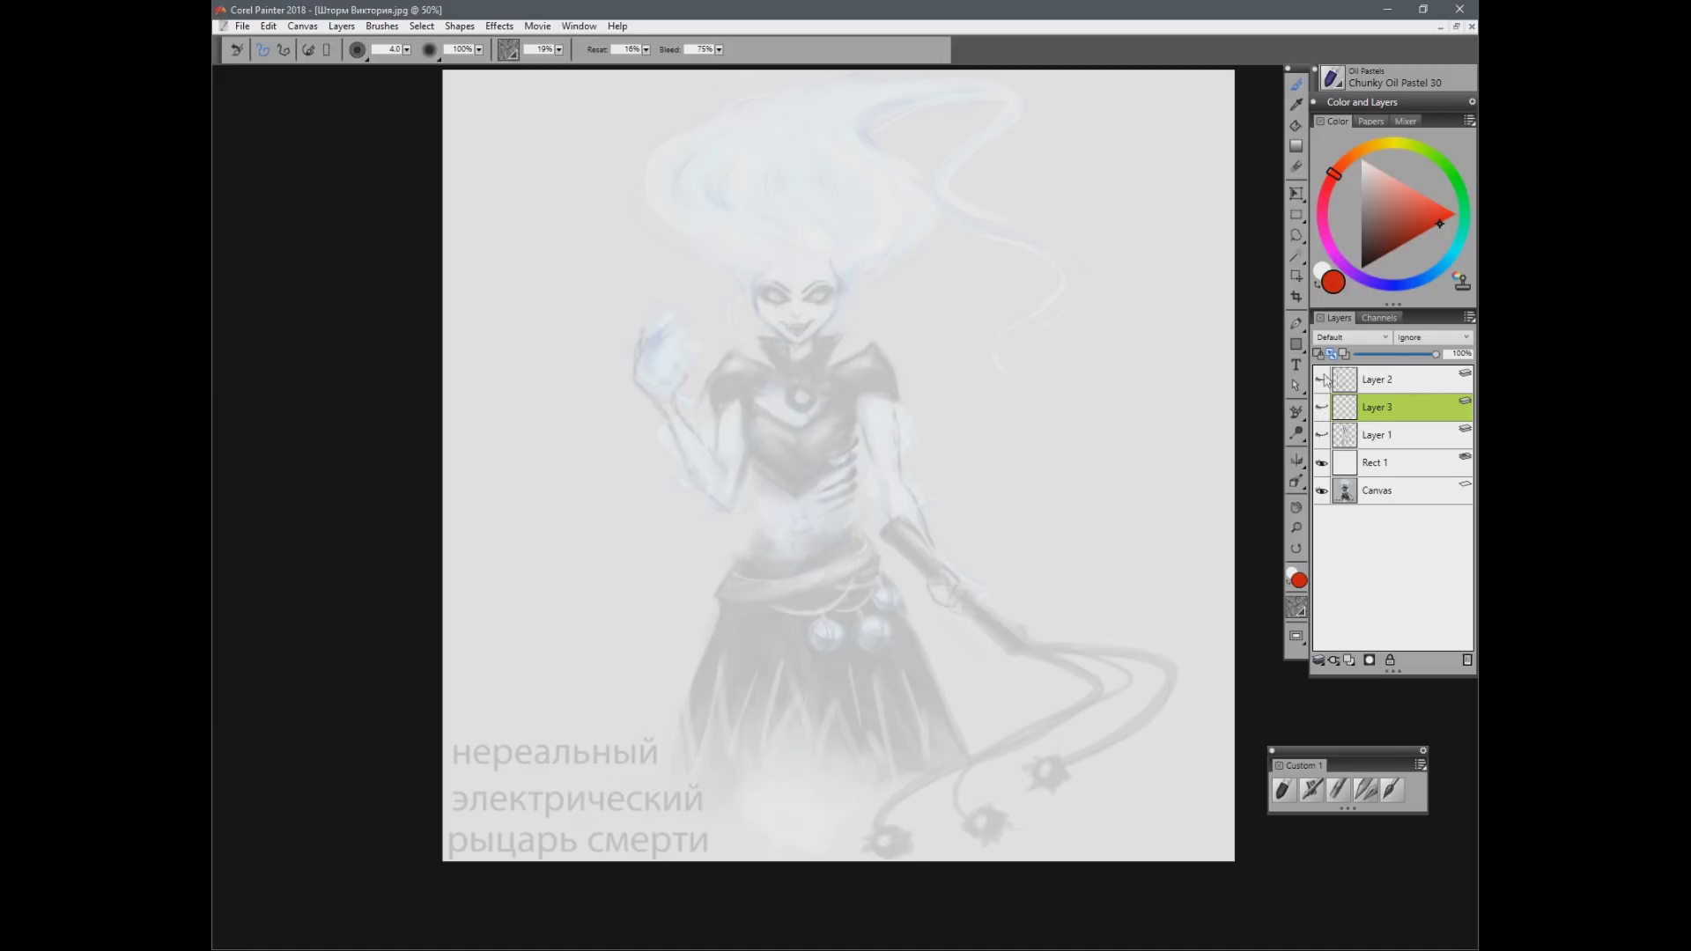
{"action": "left_click", "coordinate": [1321, 435]}
{"action": "left_click", "coordinate": [1322, 408]}
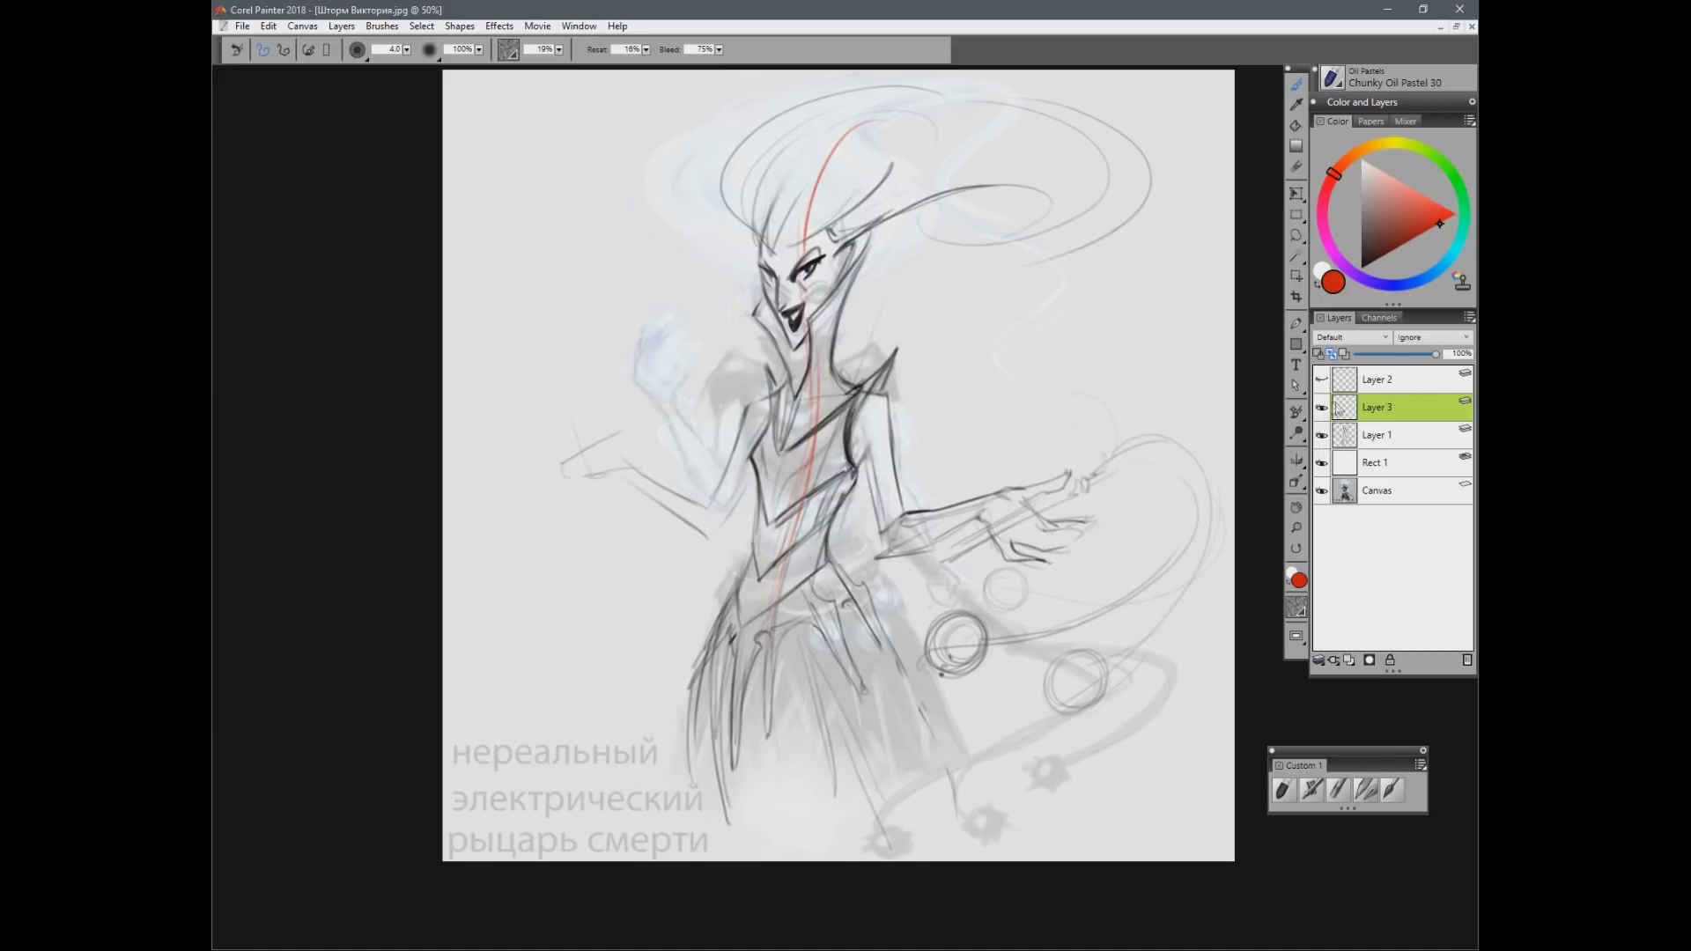
{"action": "left_click_drag", "start_coordinate": [1332, 405], "coordinate": [1382, 435]}
Step: Compare the sketch with the original once more, and view the drawing fitted to the screen without panels
{"action": "left_click", "coordinate": [1321, 407]}
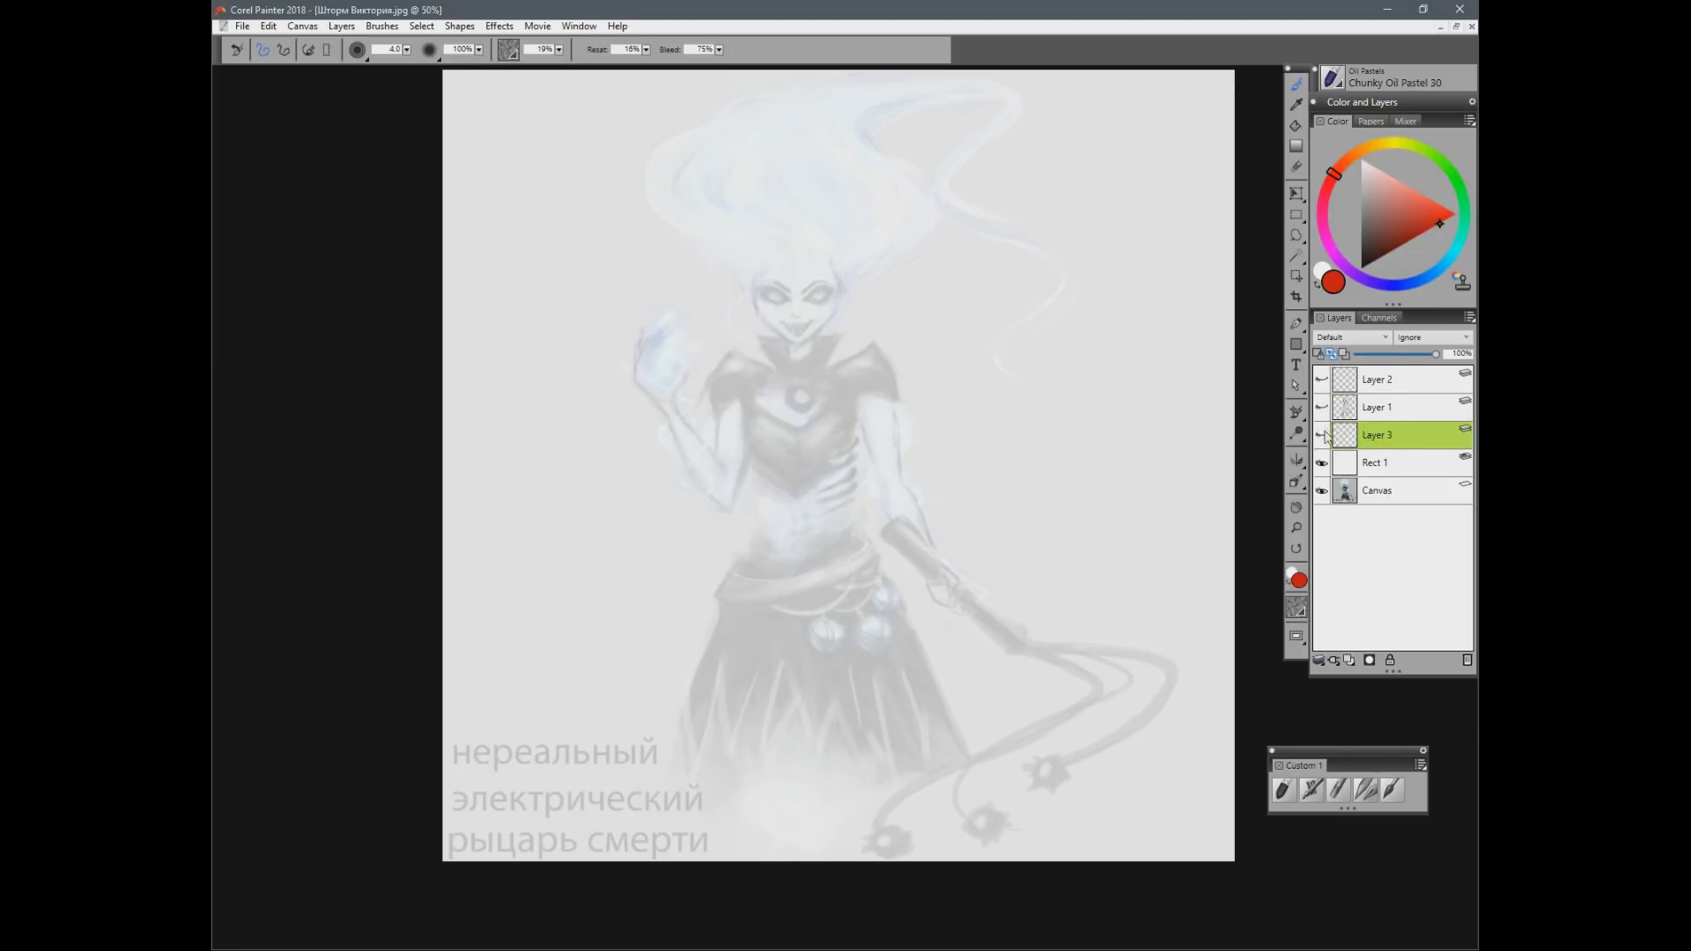
{"action": "left_click", "coordinate": [1321, 407]}
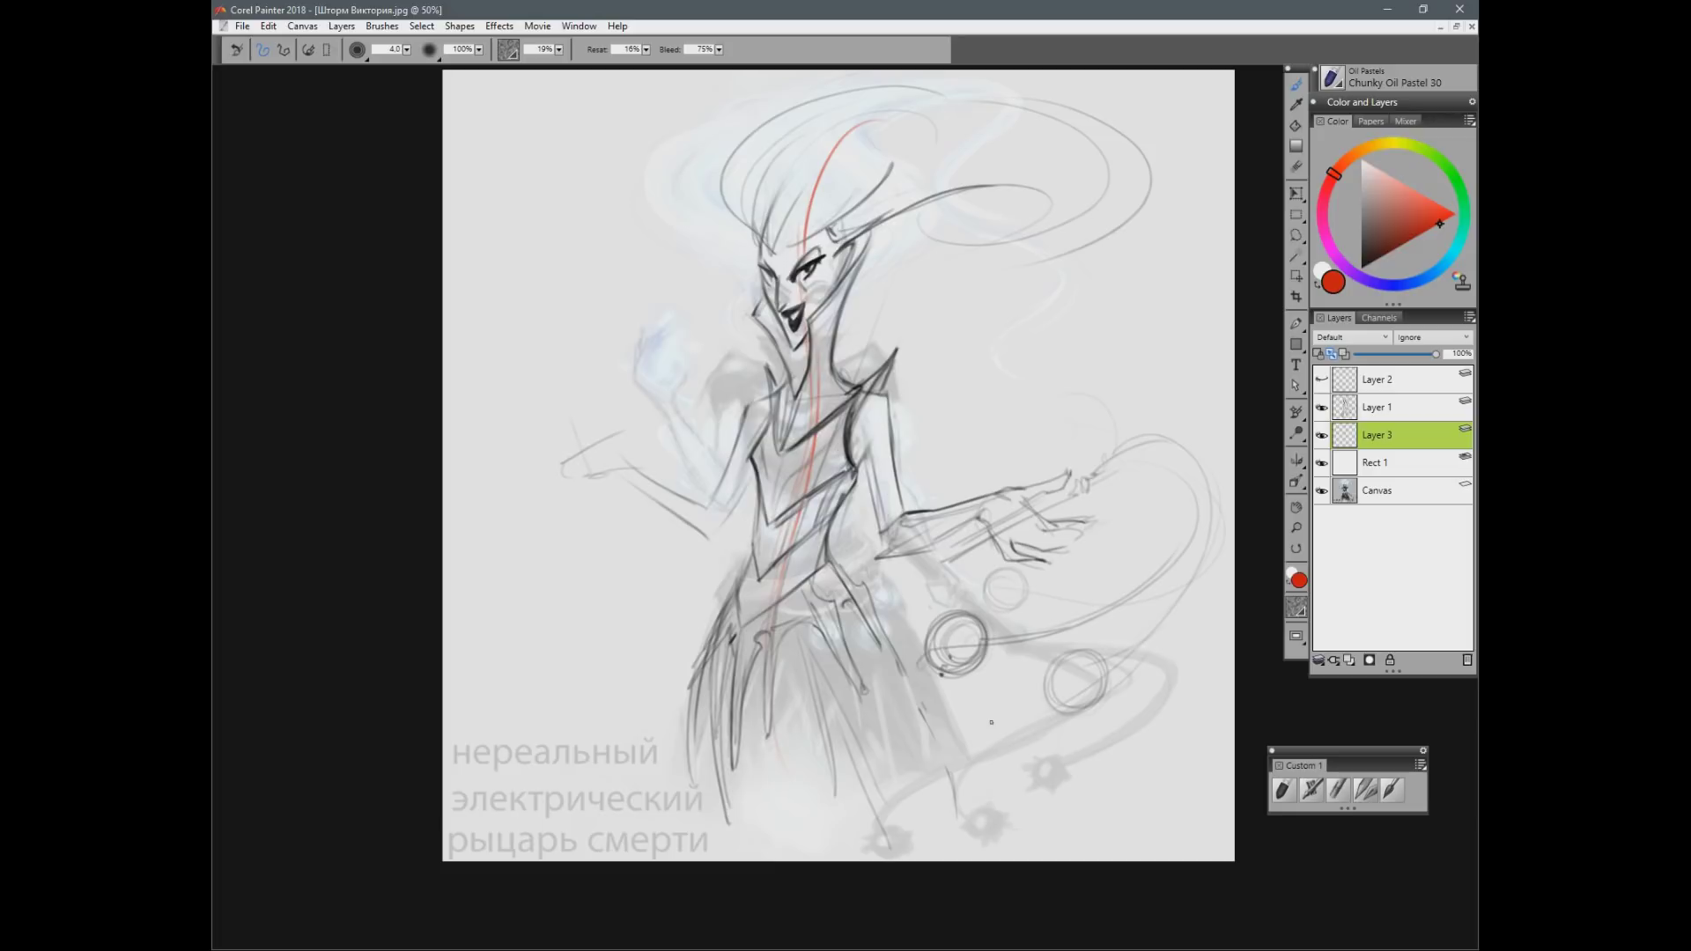
{"action": "key", "text": "Tab"}
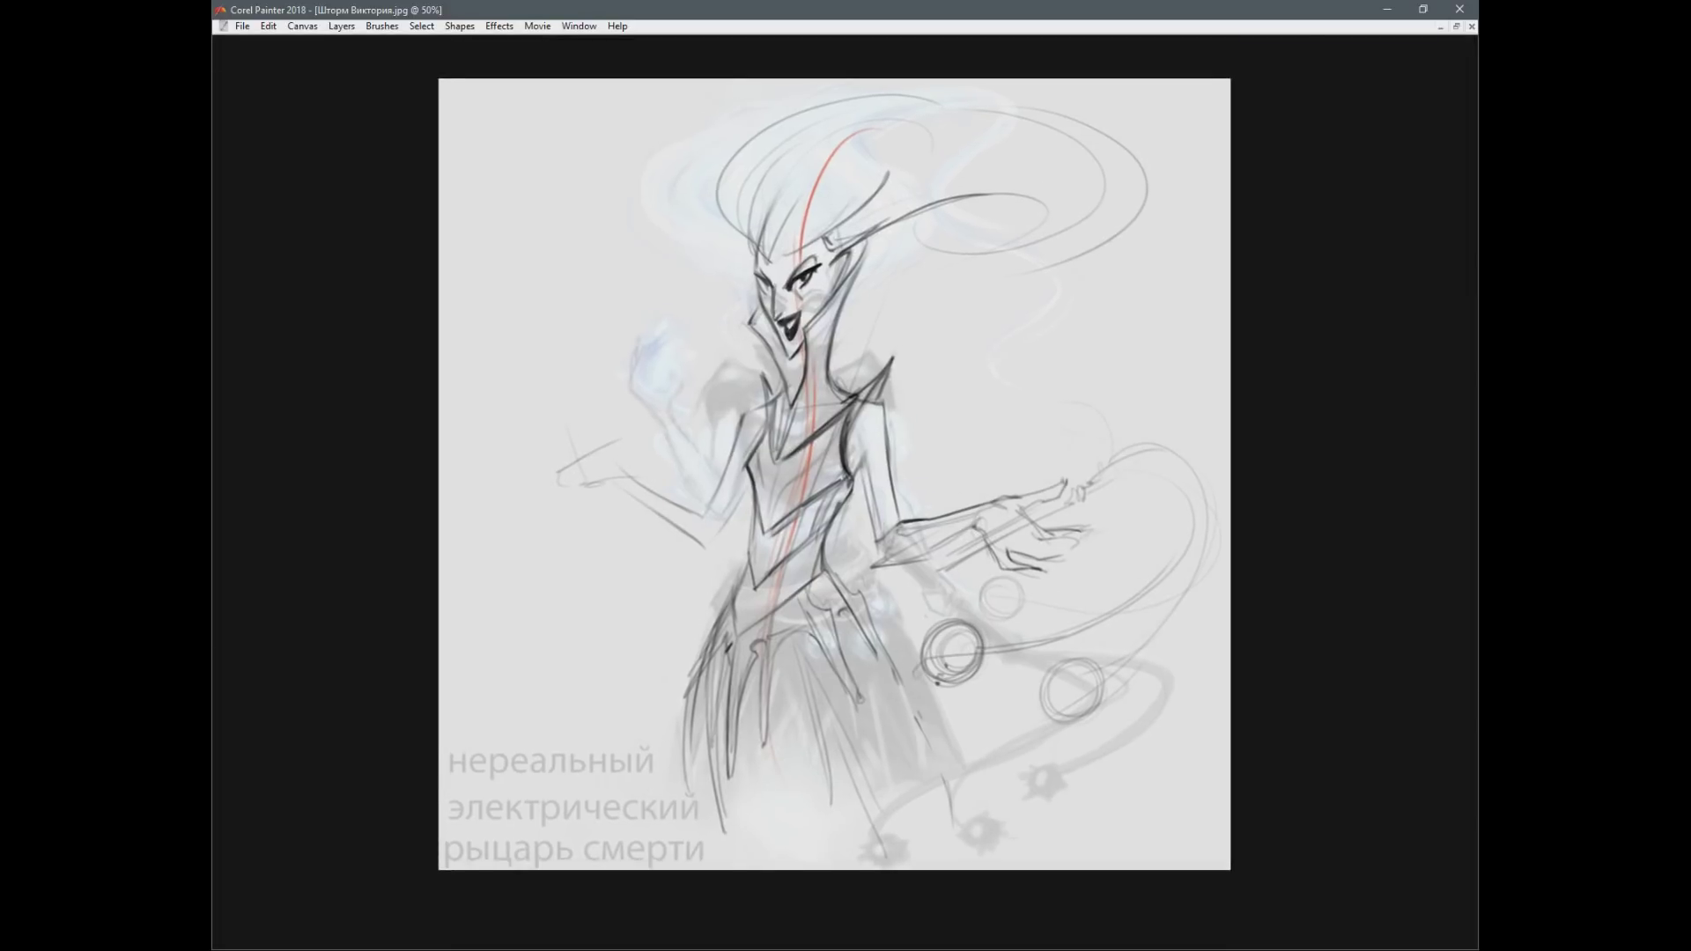
{"action": "key", "text": "ctrl+0"}
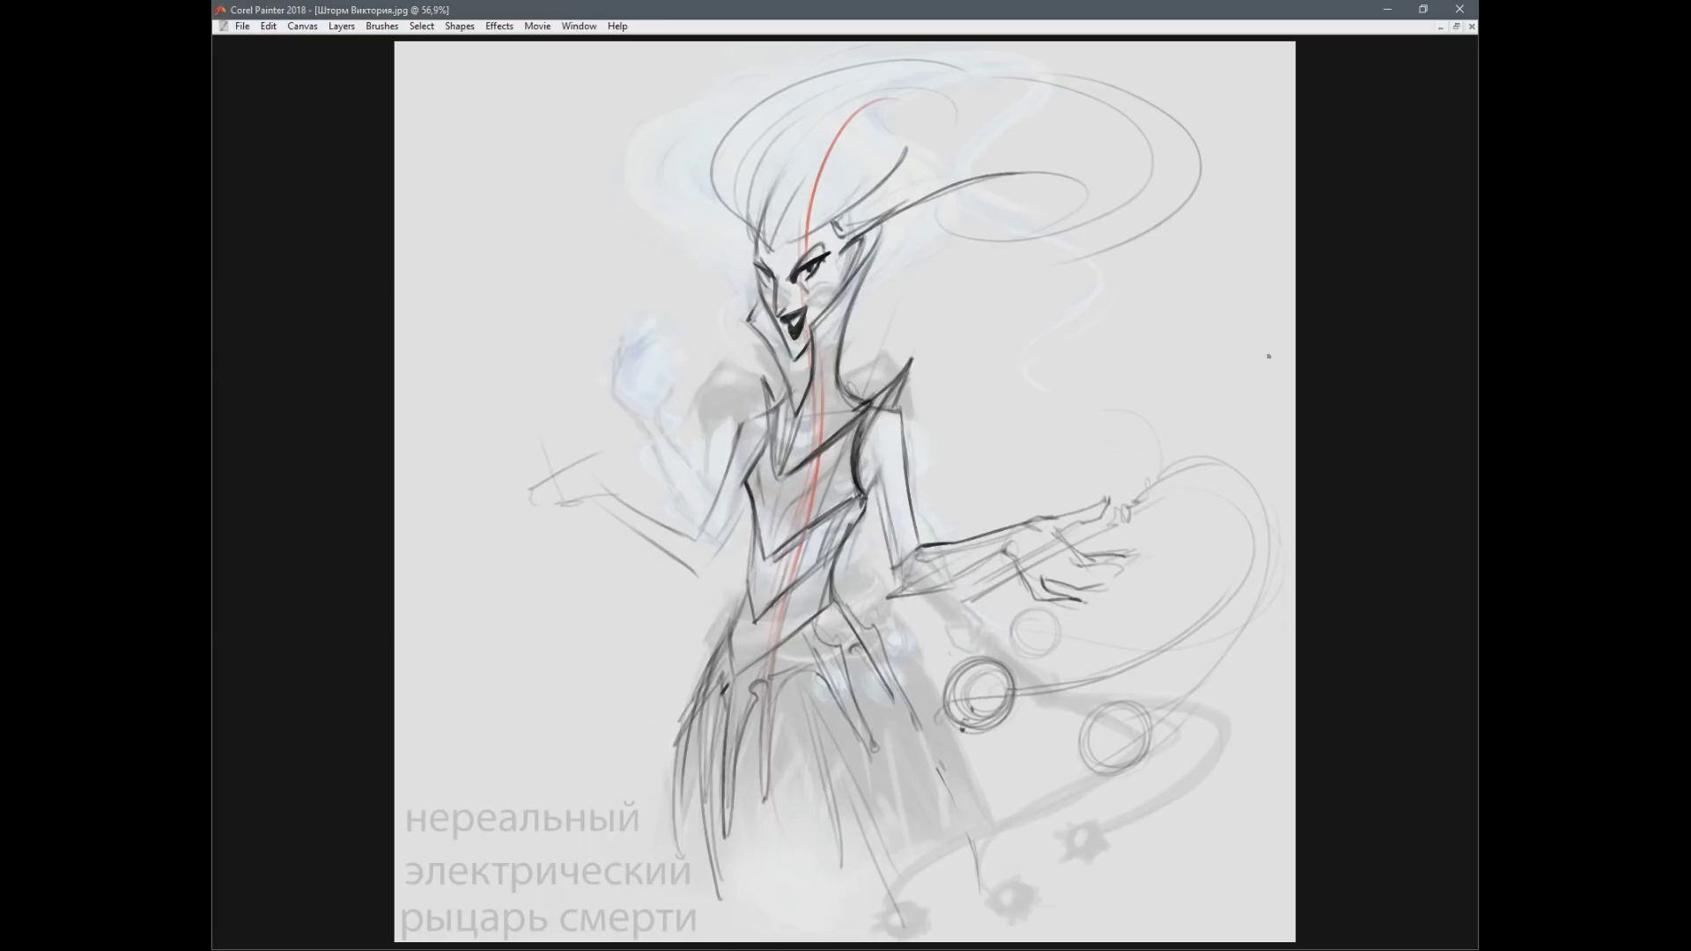